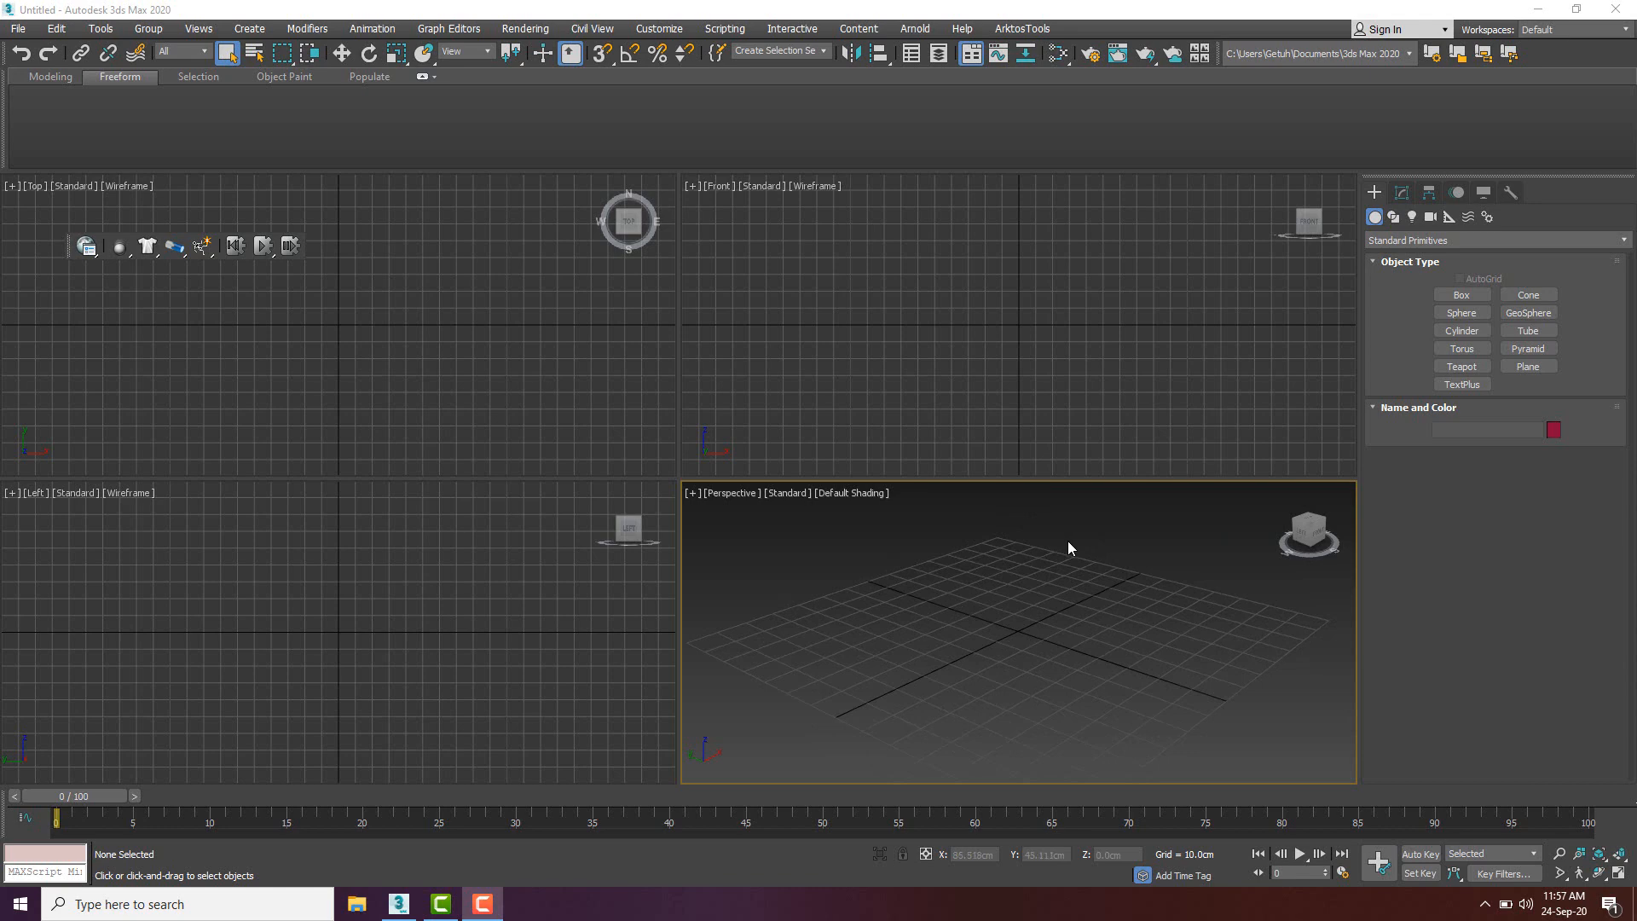
- Configure the scene units with metric centimeters for display and a system scale of 1 unit = 1.0 centimeter
click(658, 34)
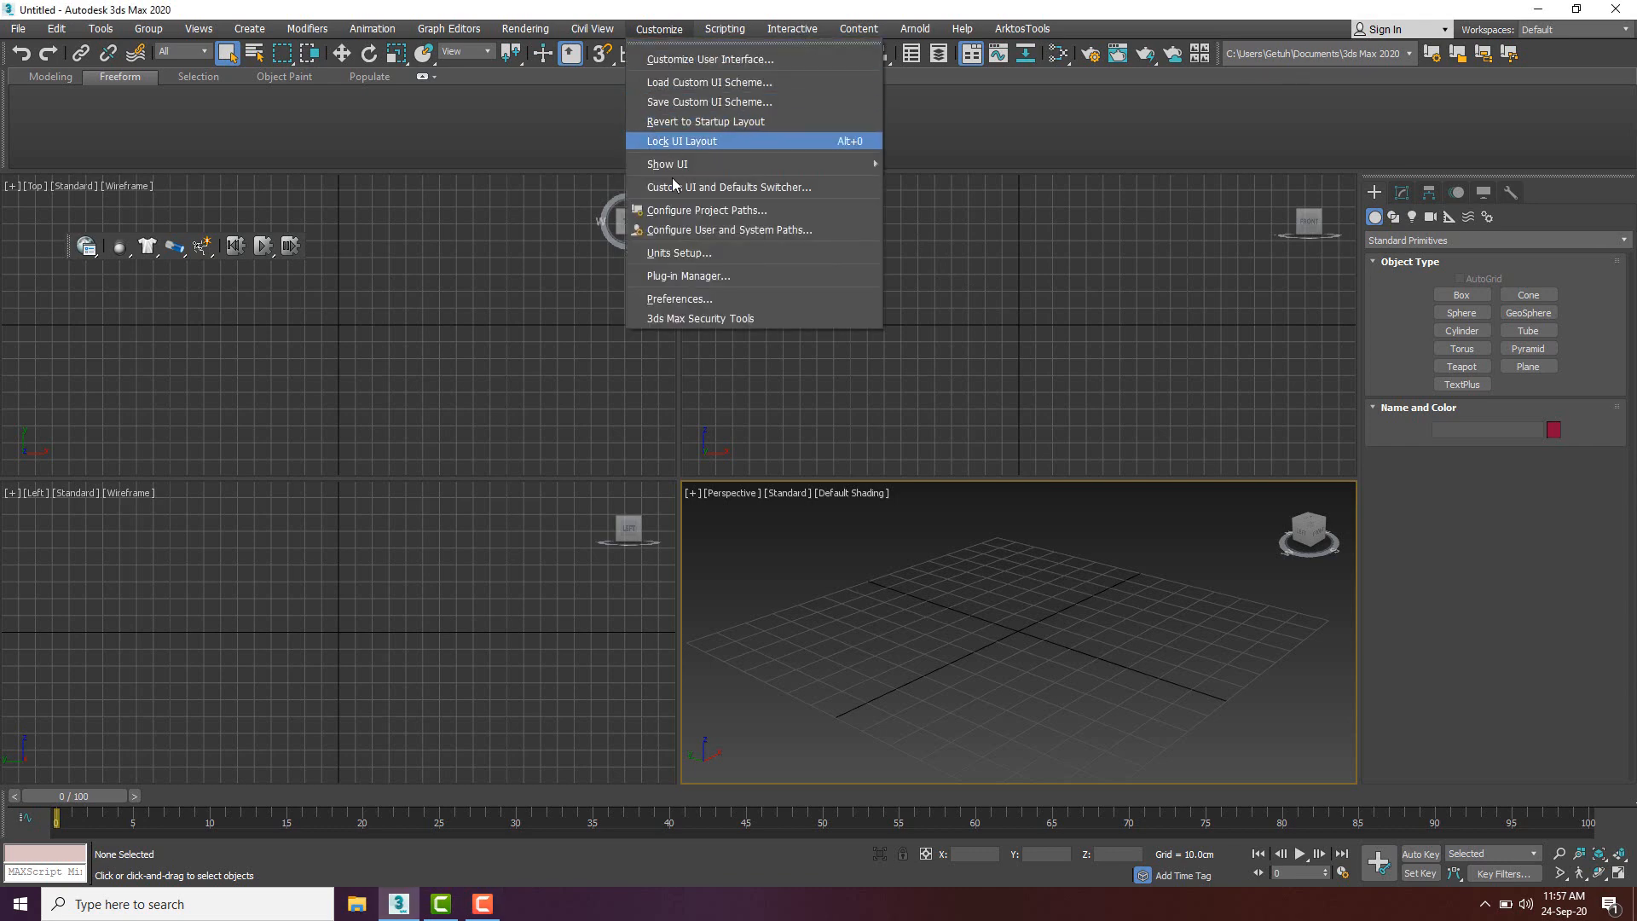
click(672, 250)
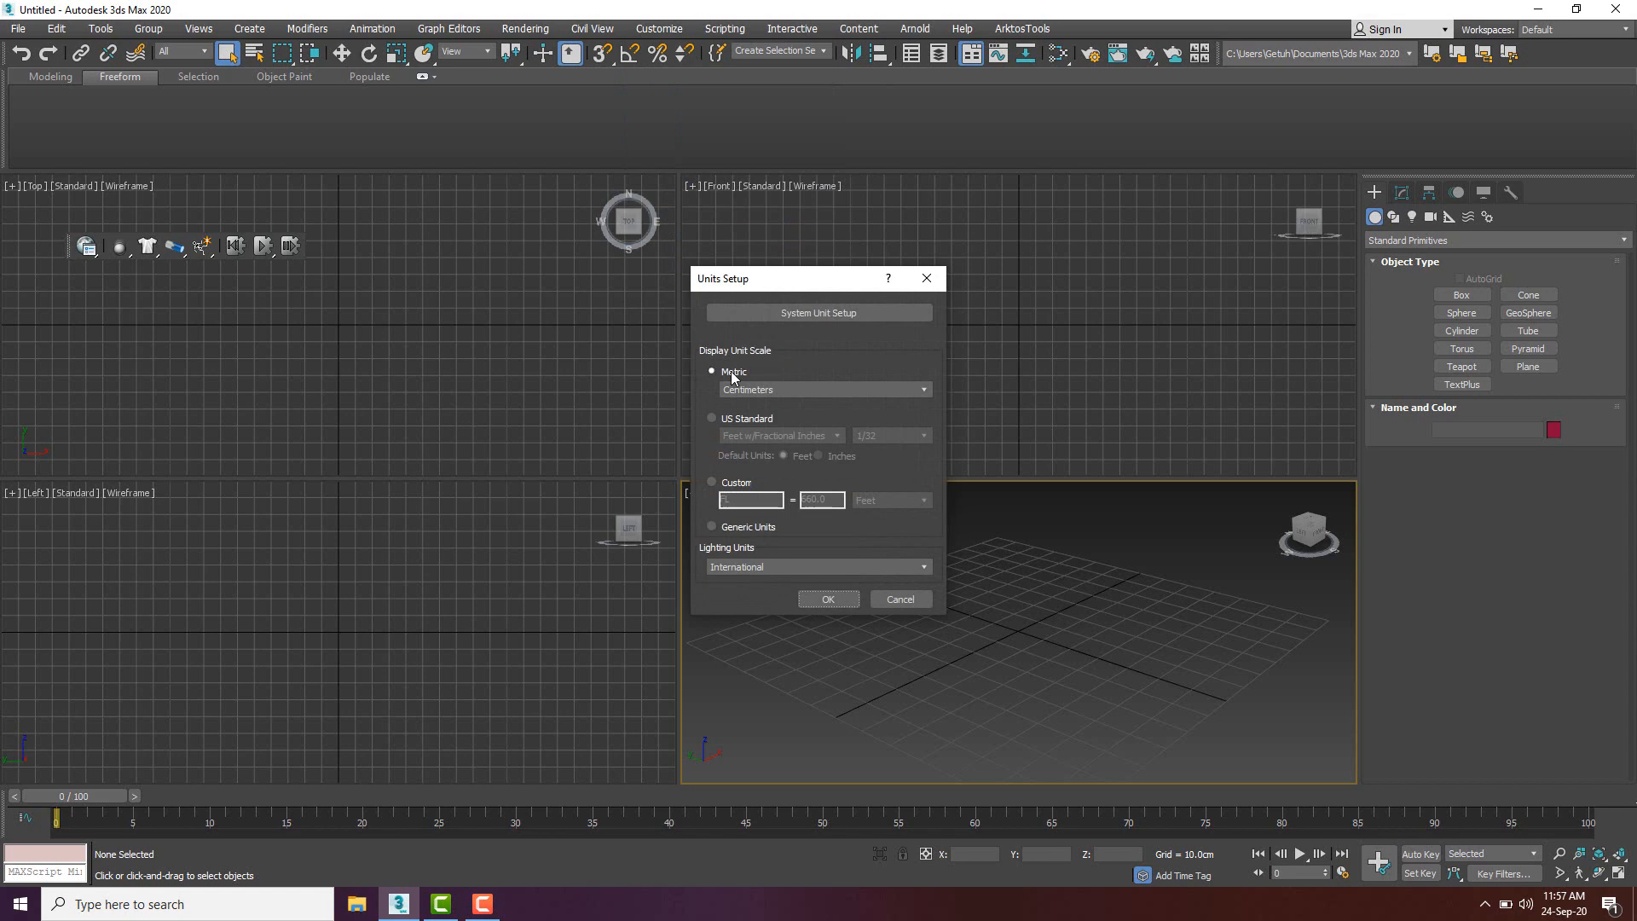
click(764, 391)
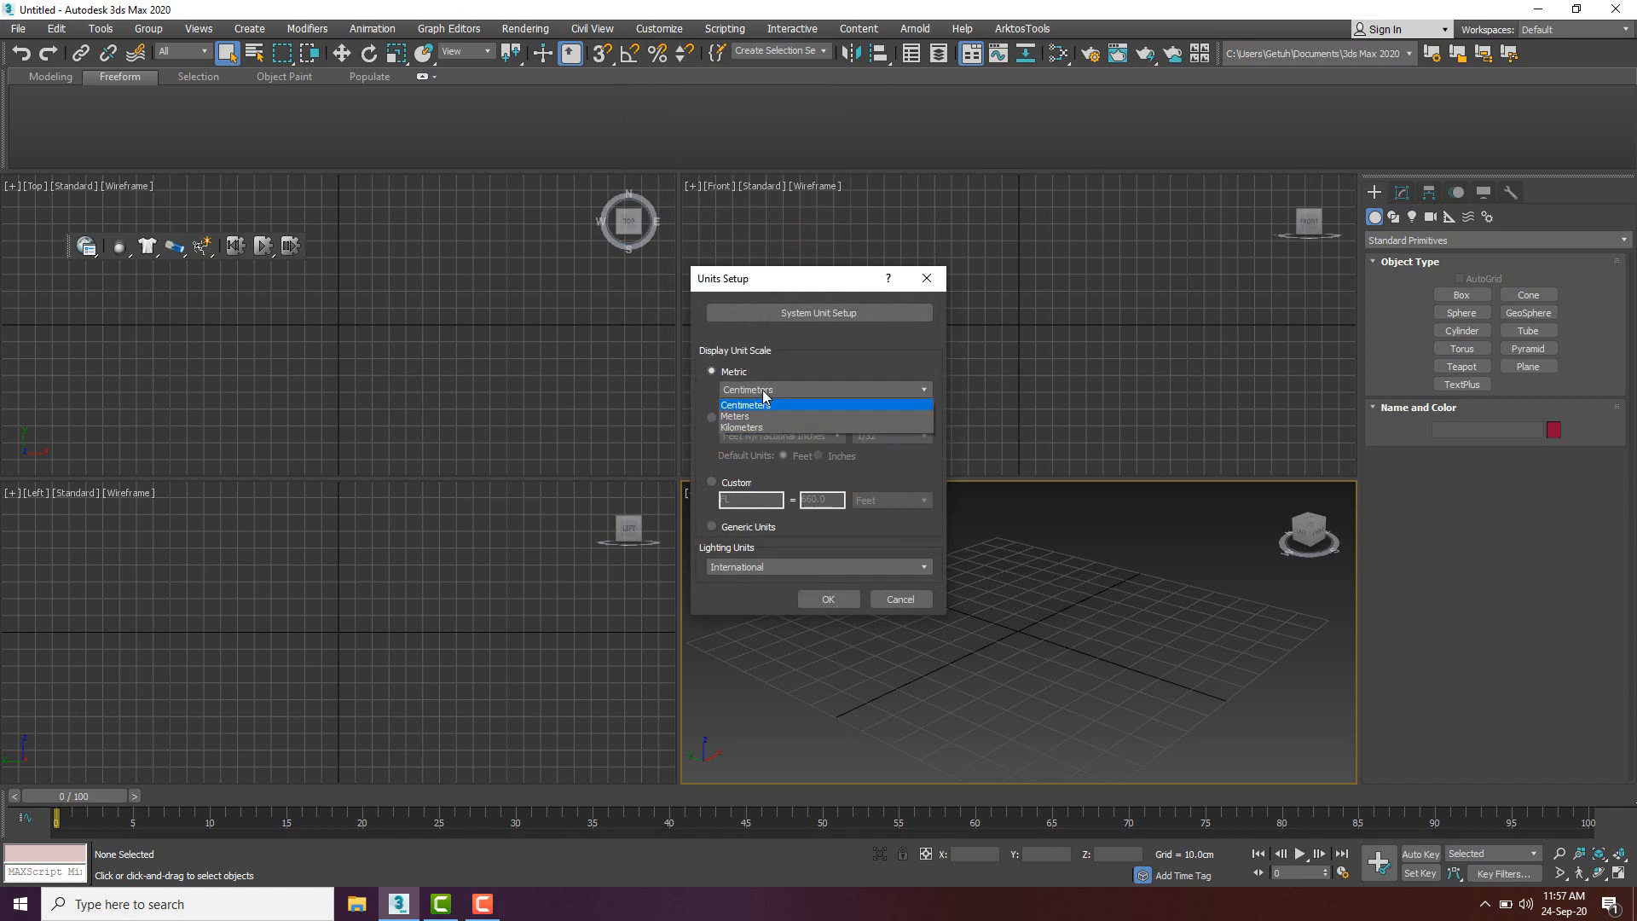
click(765, 392)
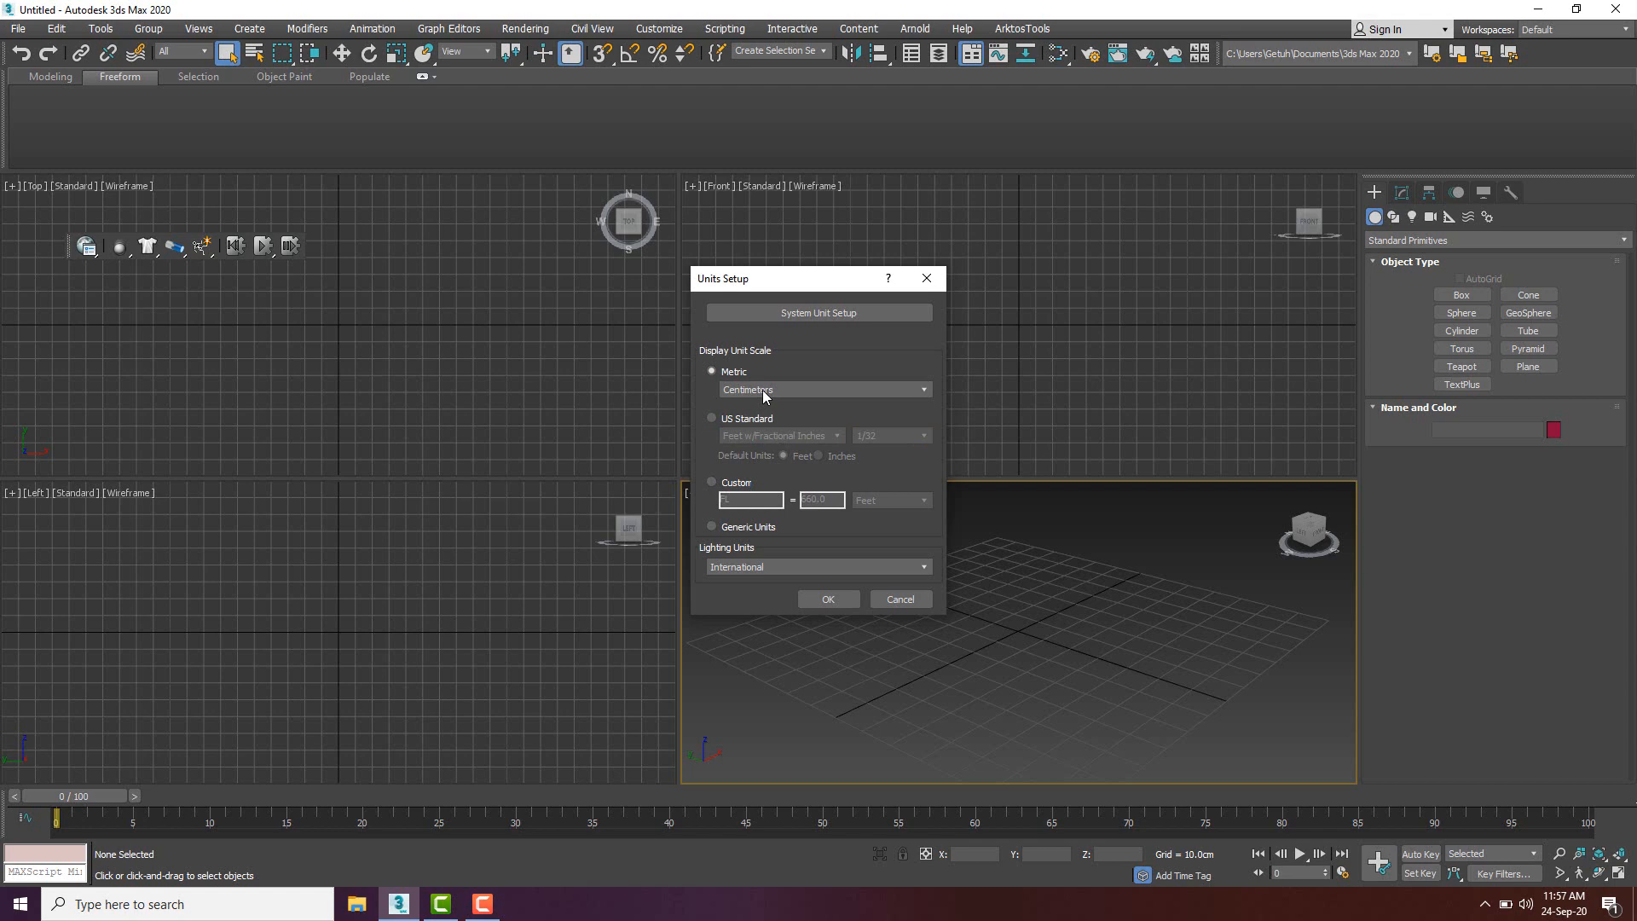
click(816, 313)
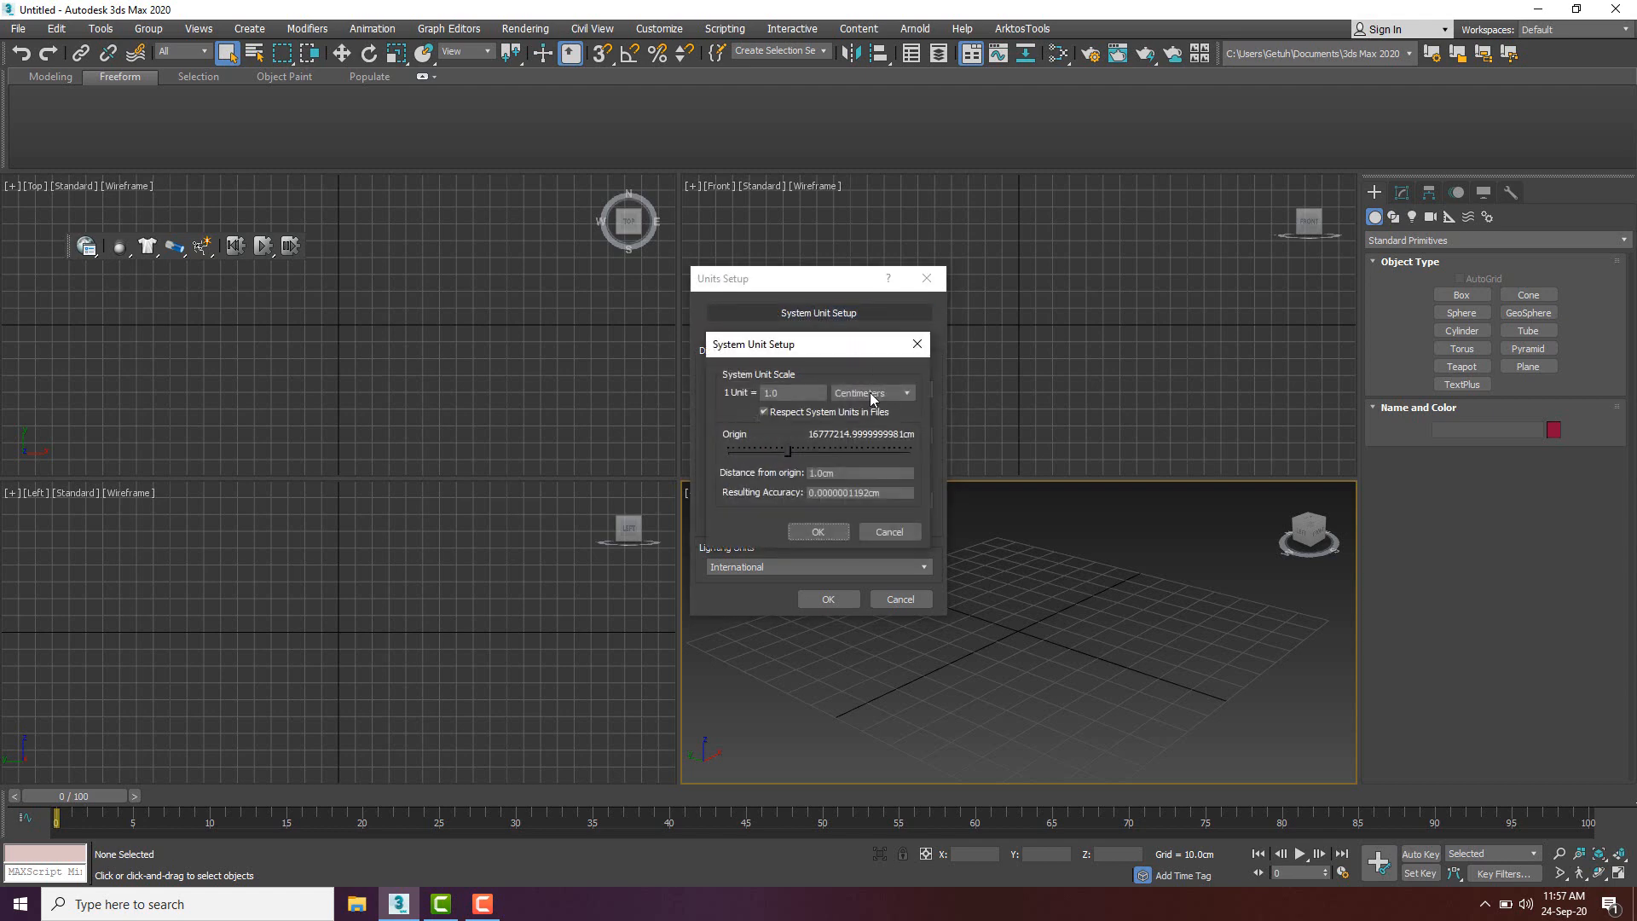
click(818, 532)
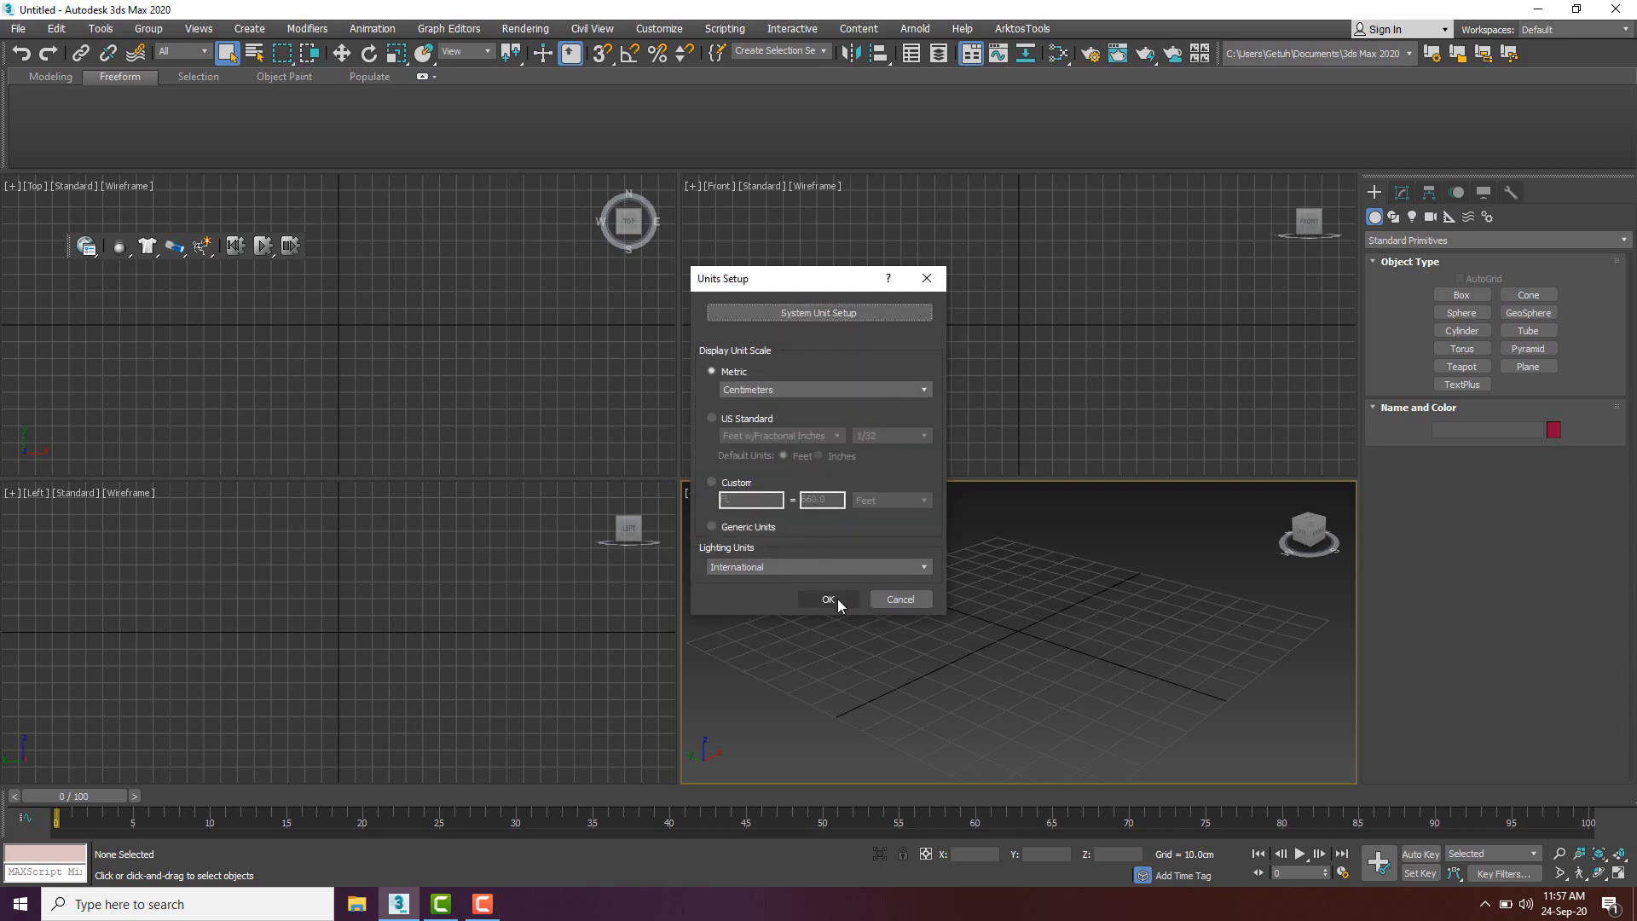
click(829, 599)
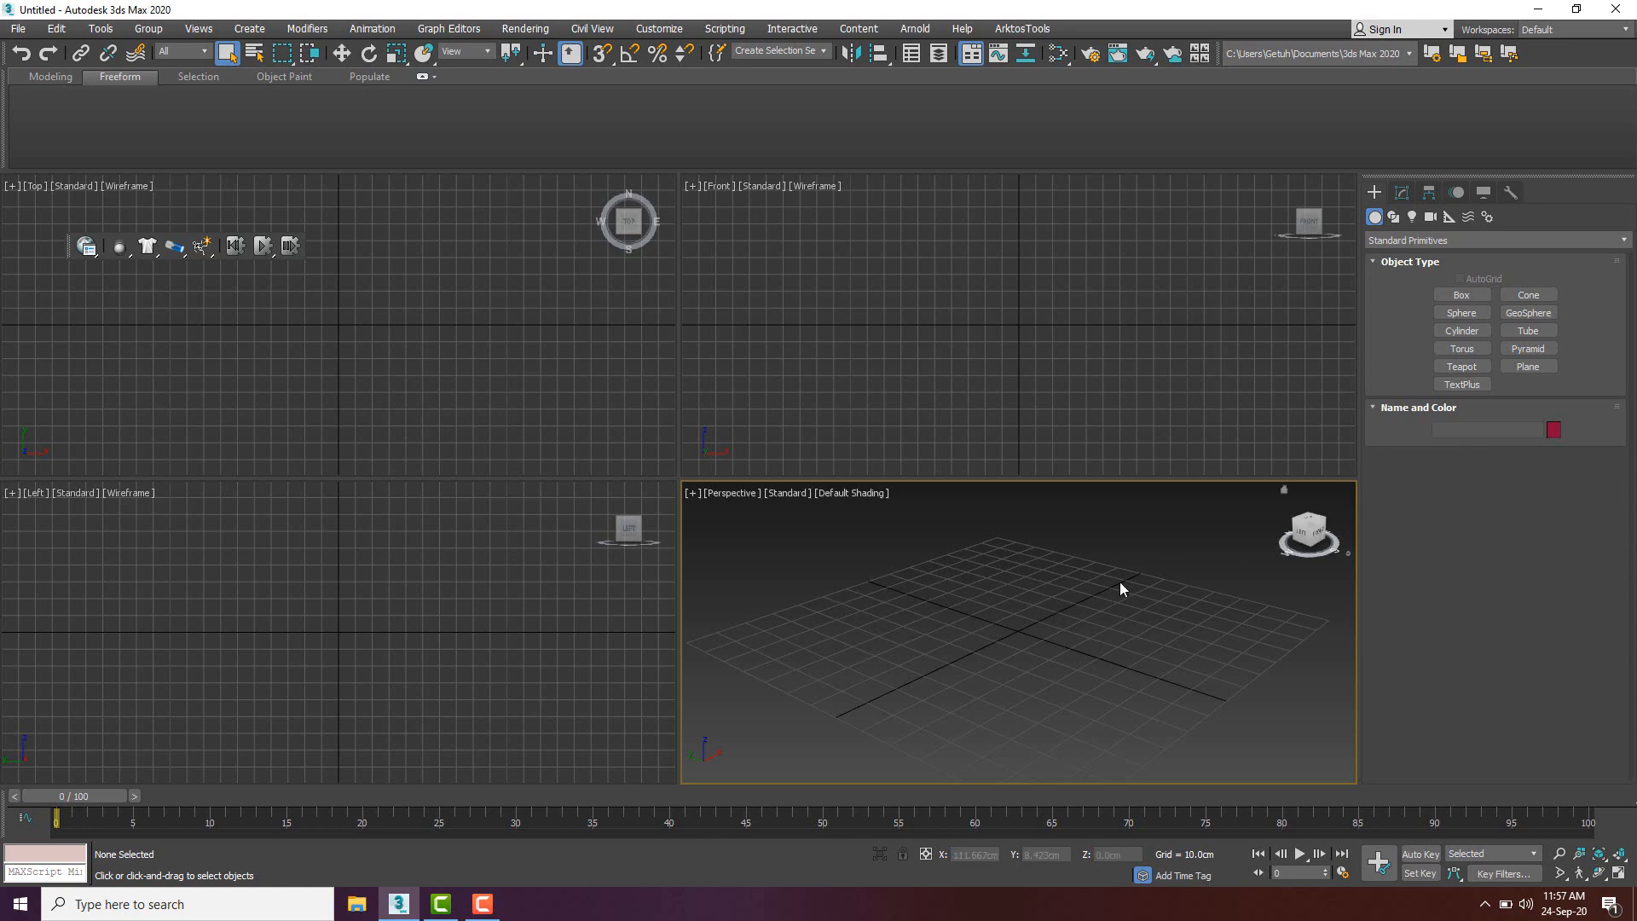
- Maximize the Perspective viewport and create a box about 85 cm long, 54 cm wide and 41 cm high
key(alt+w)
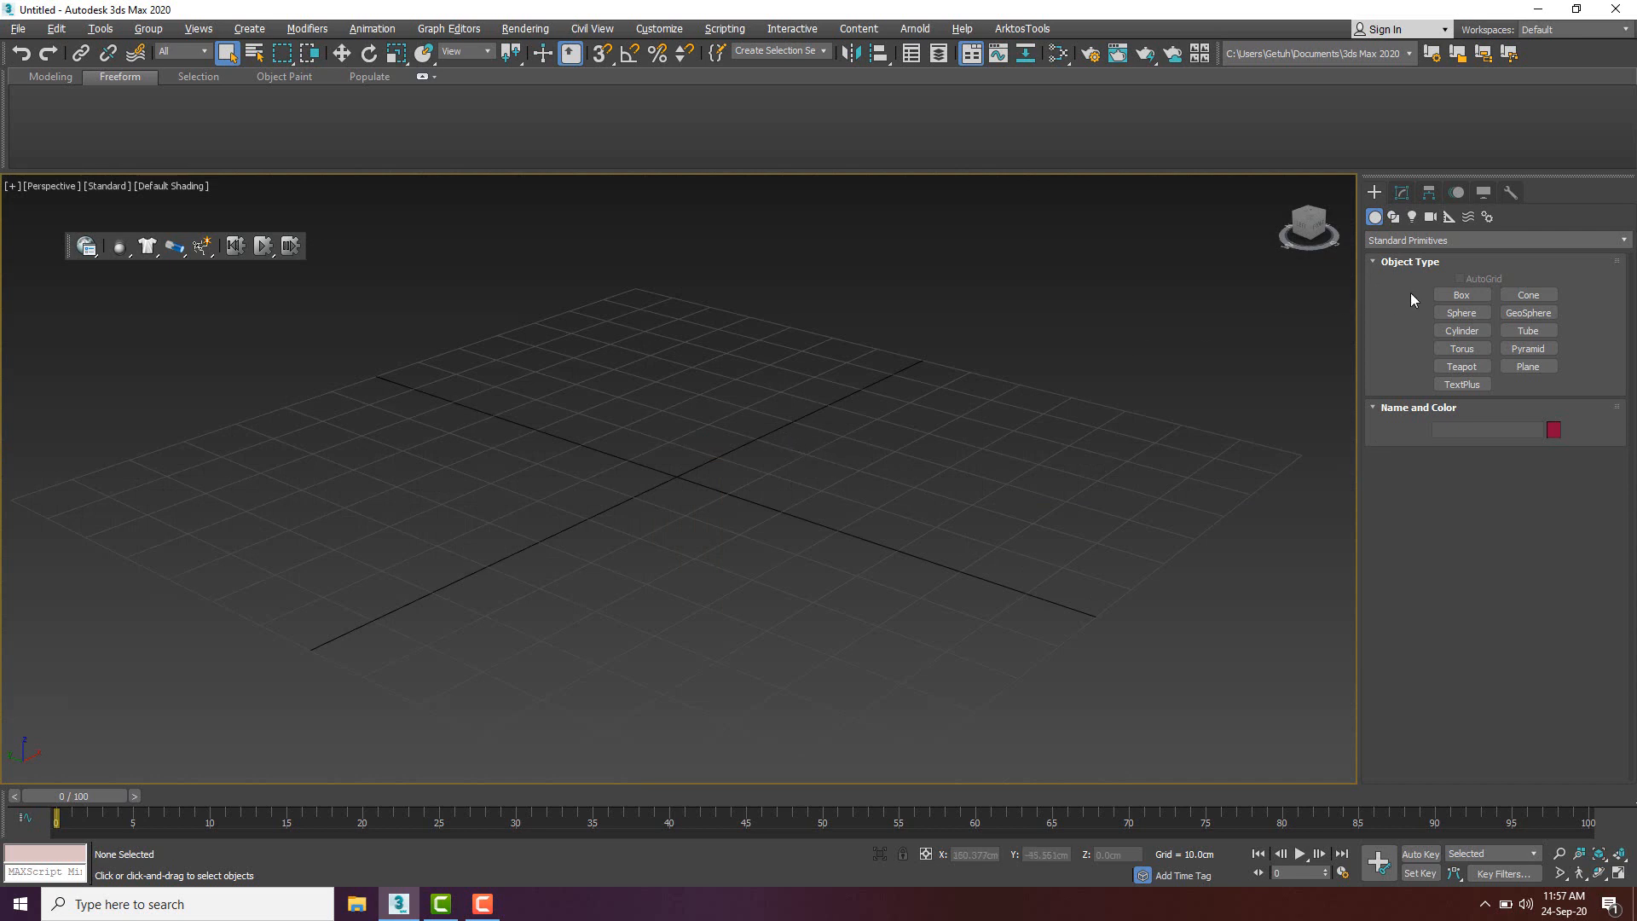
click(1460, 295)
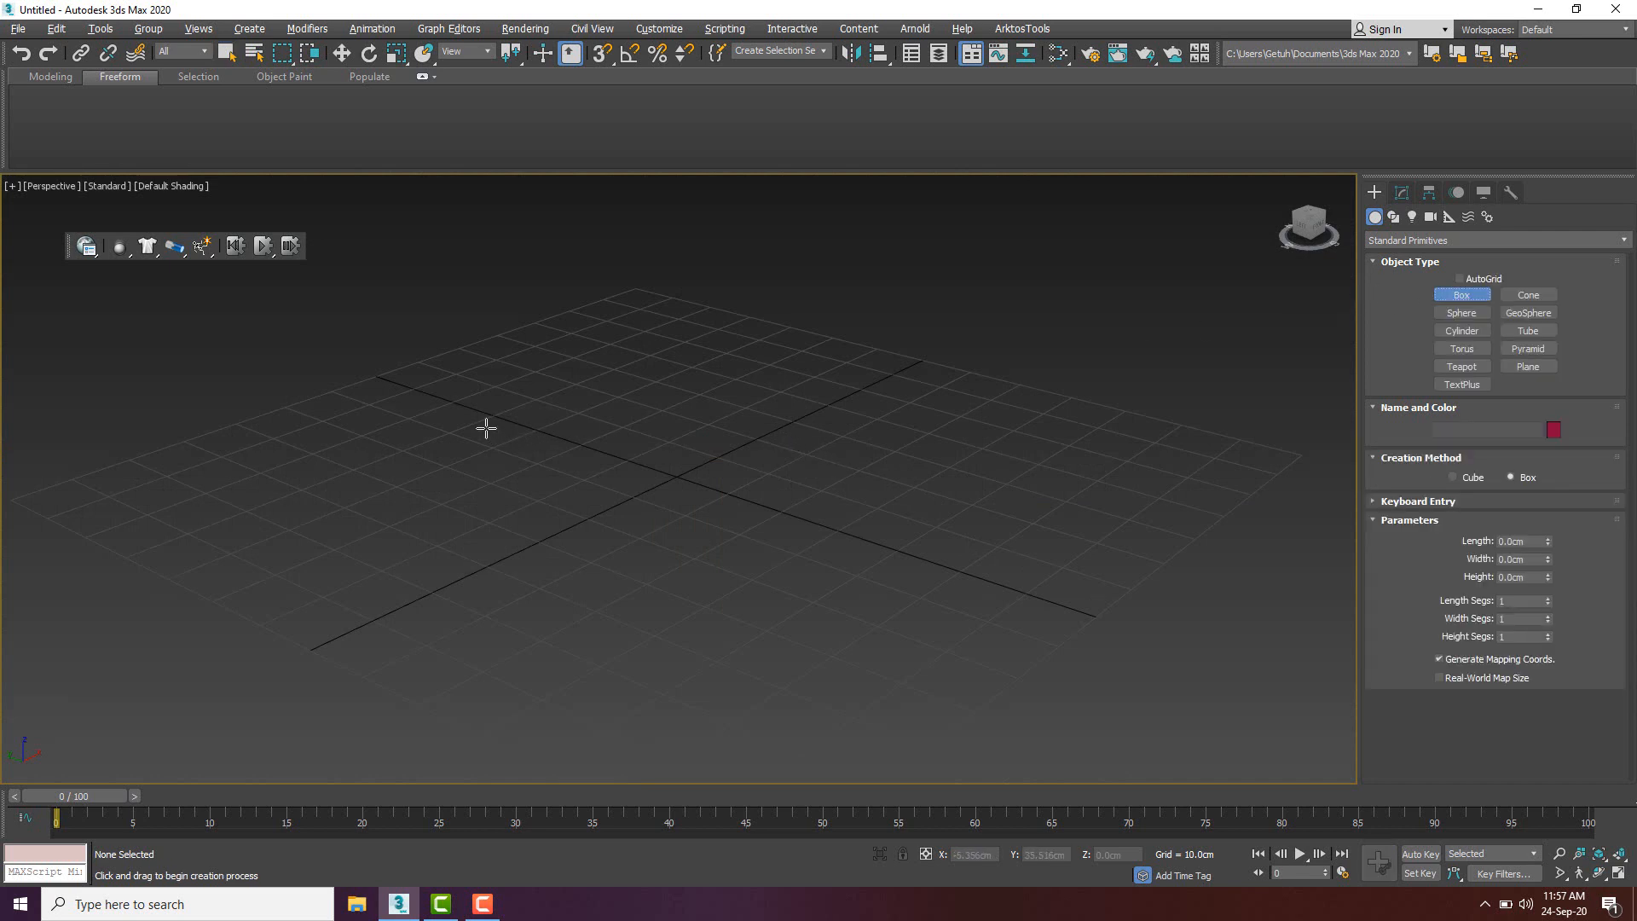
drag(486, 428, 1114, 457)
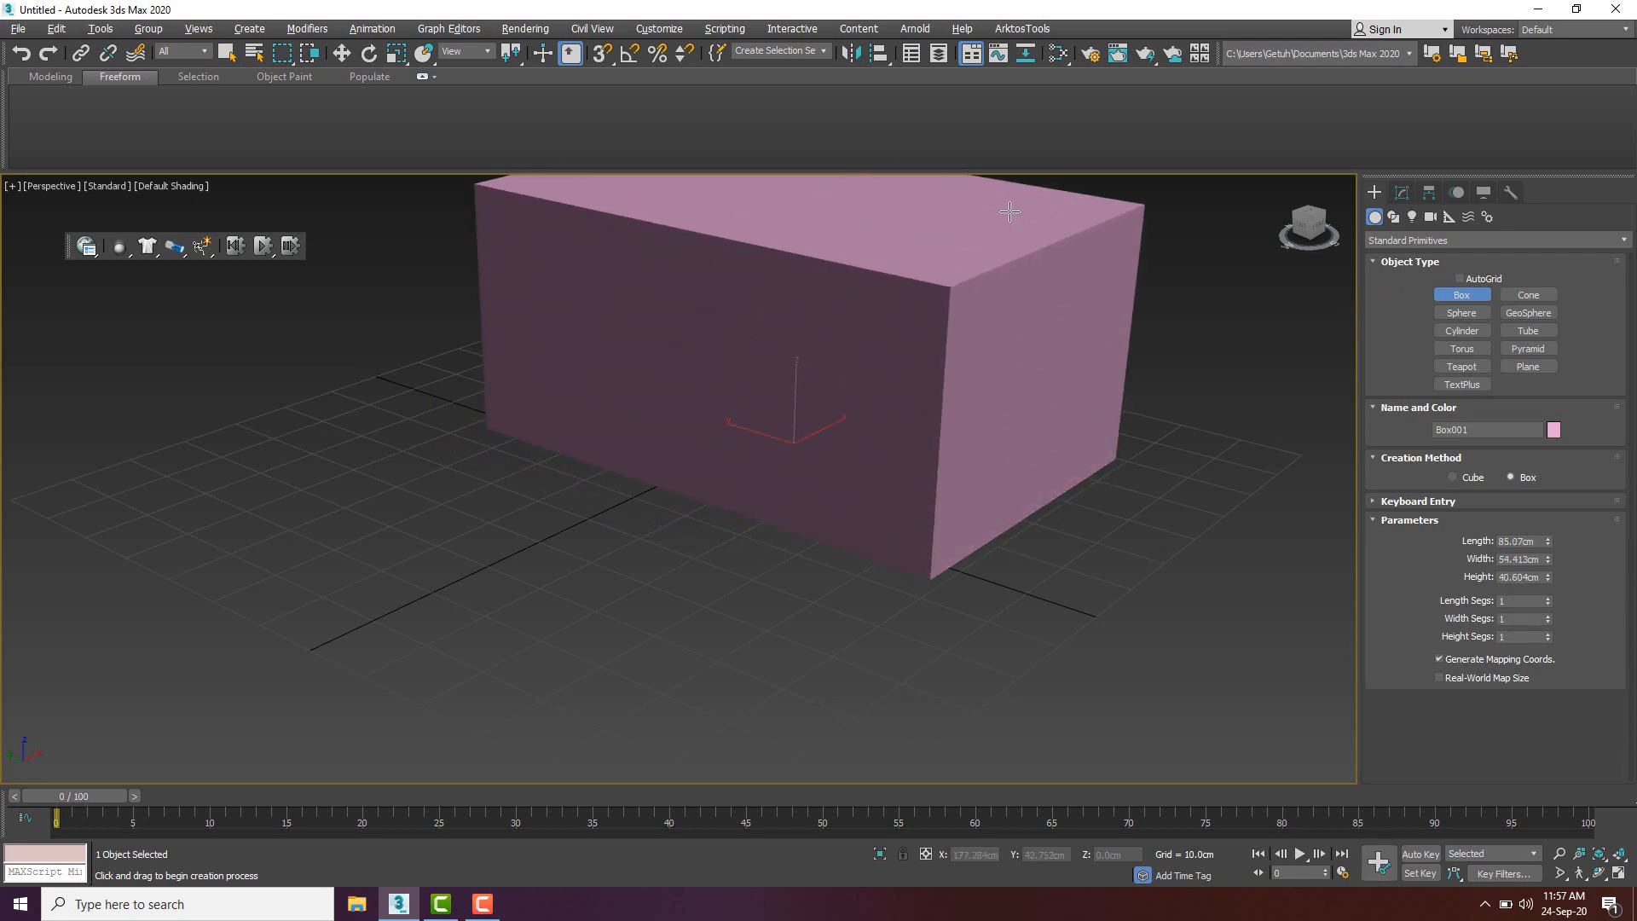
click(1009, 211)
right_click(1083, 408)
scroll(1125, 407, down, 3)
middle_drag(1096, 431, 1056, 471)
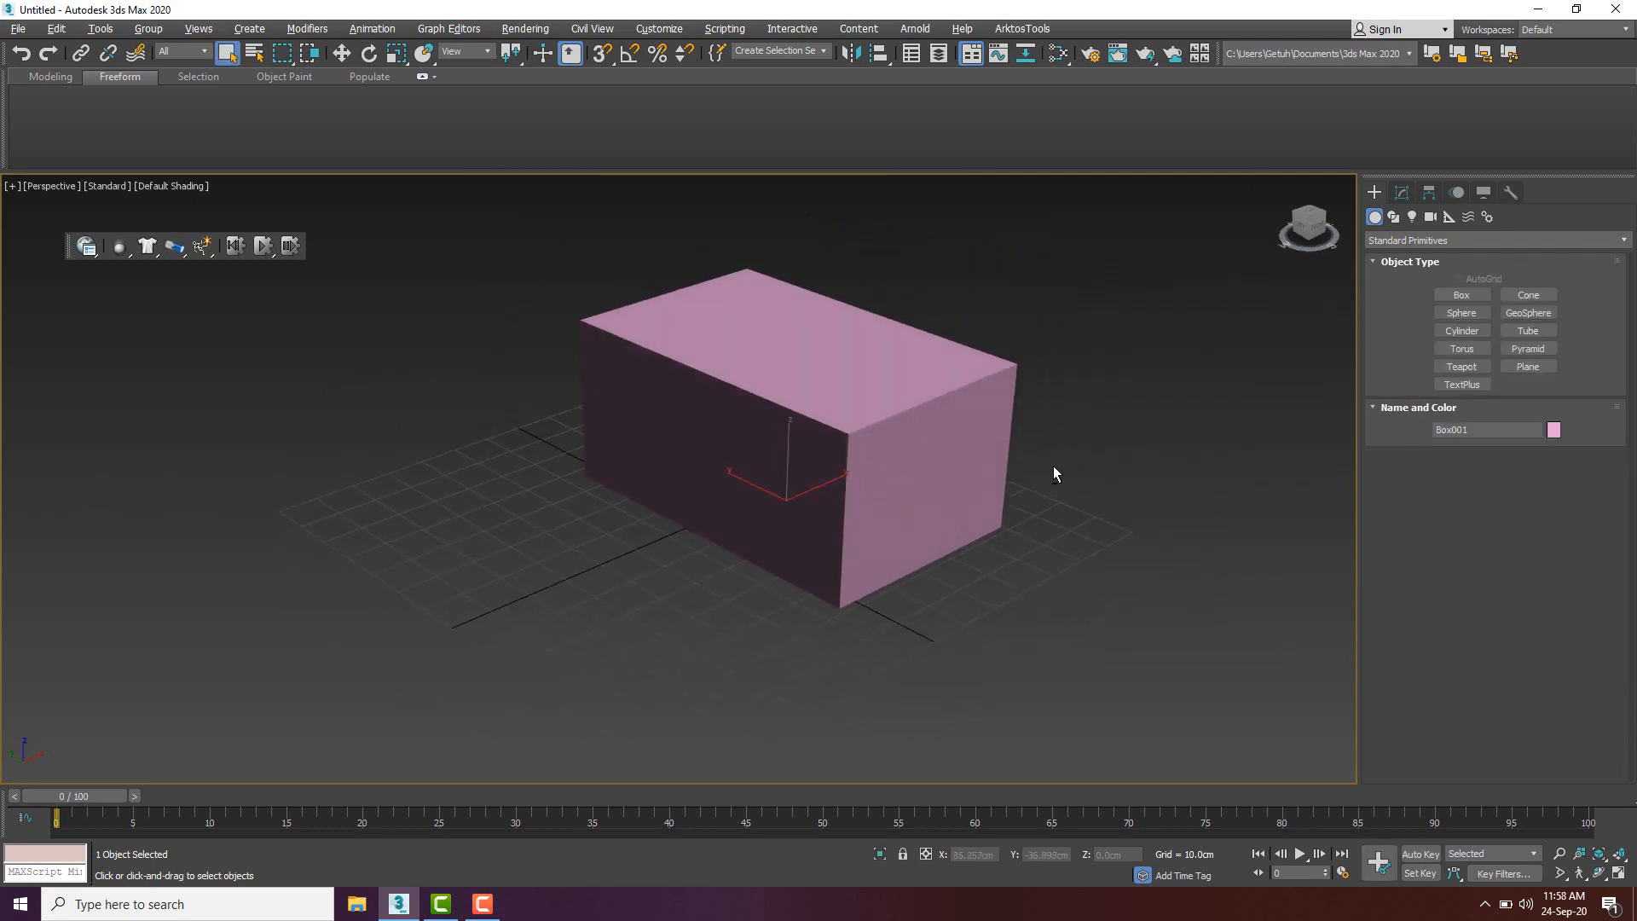
- Adjust the box's length to about 89 cm and set its height to 300 cm
click(1400, 194)
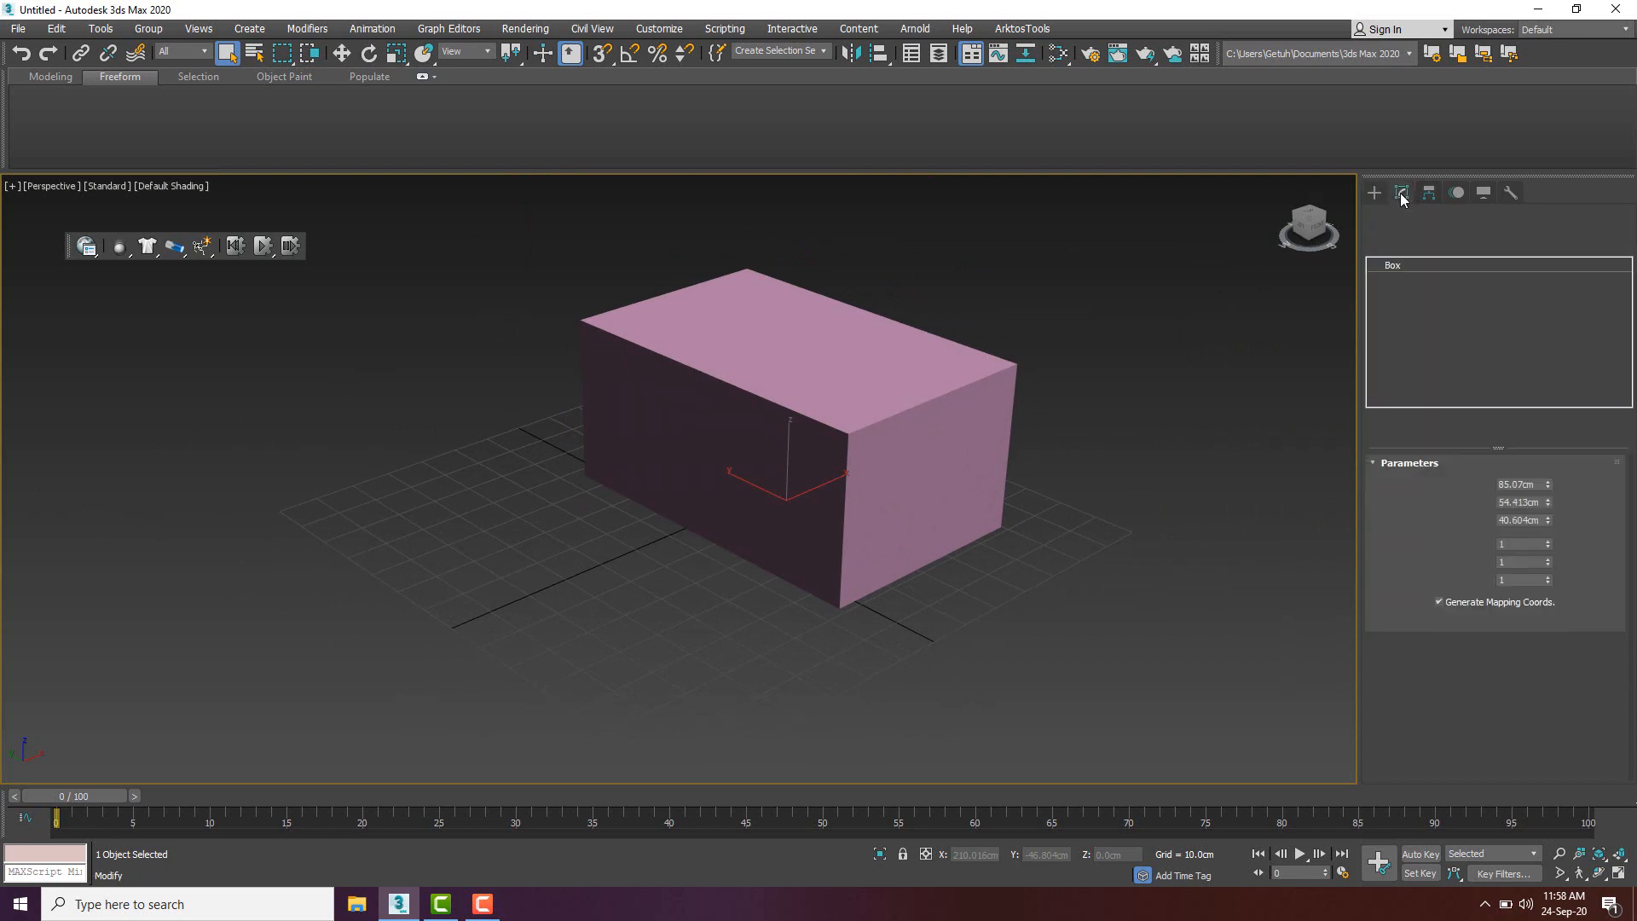
drag(1548, 484, 1545, 484)
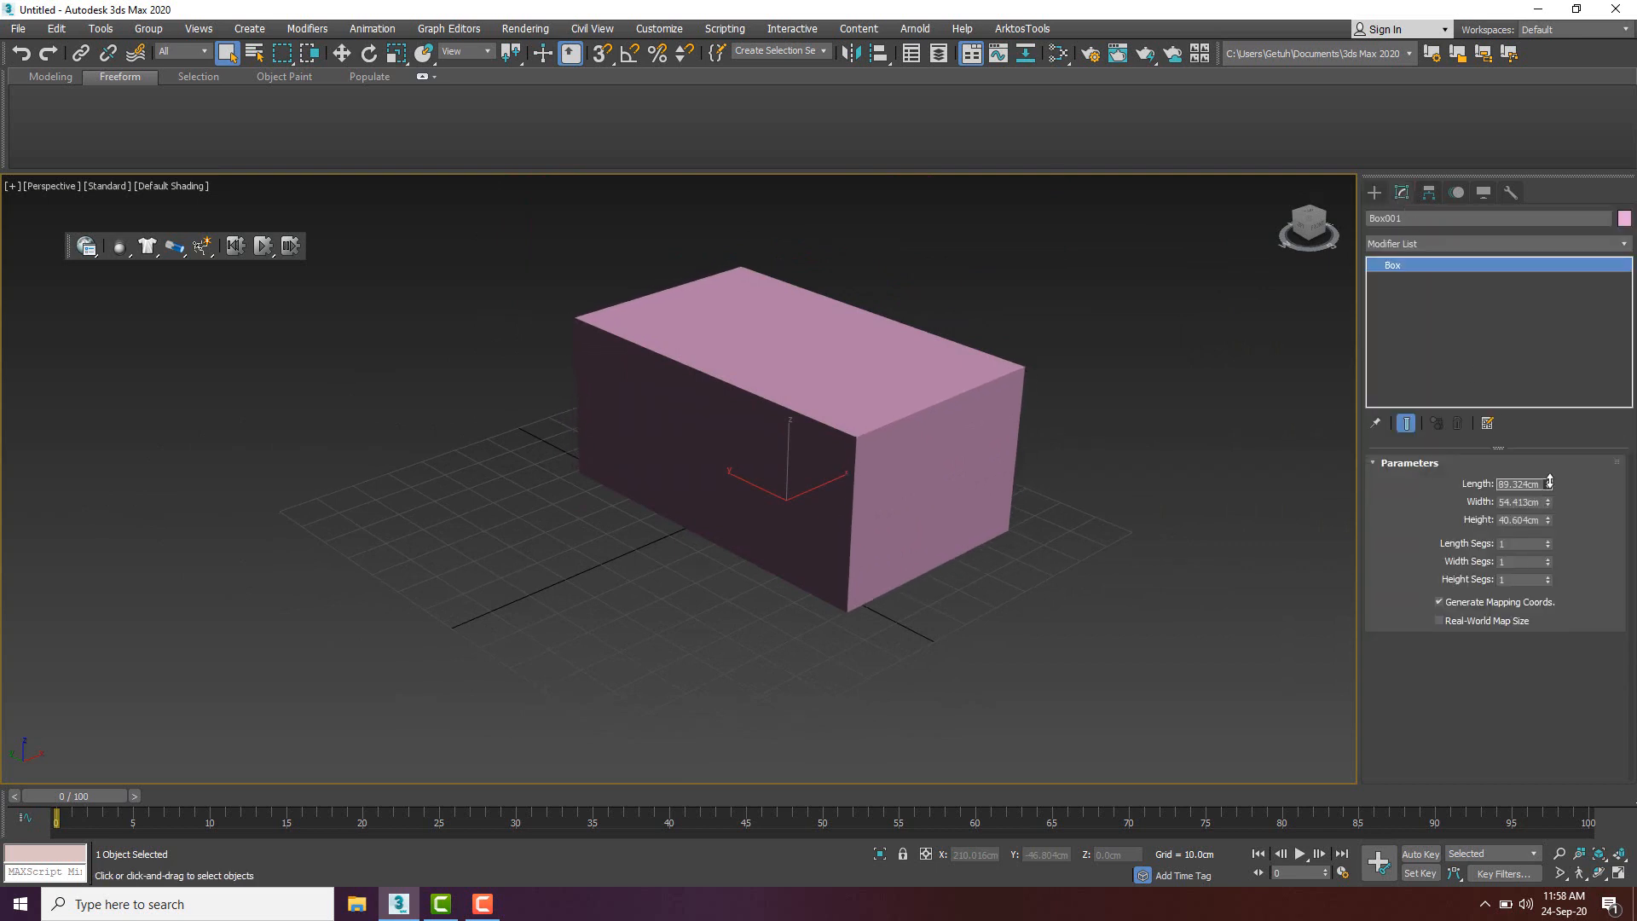
click(1539, 485)
drag(1547, 519, 1546, 524)
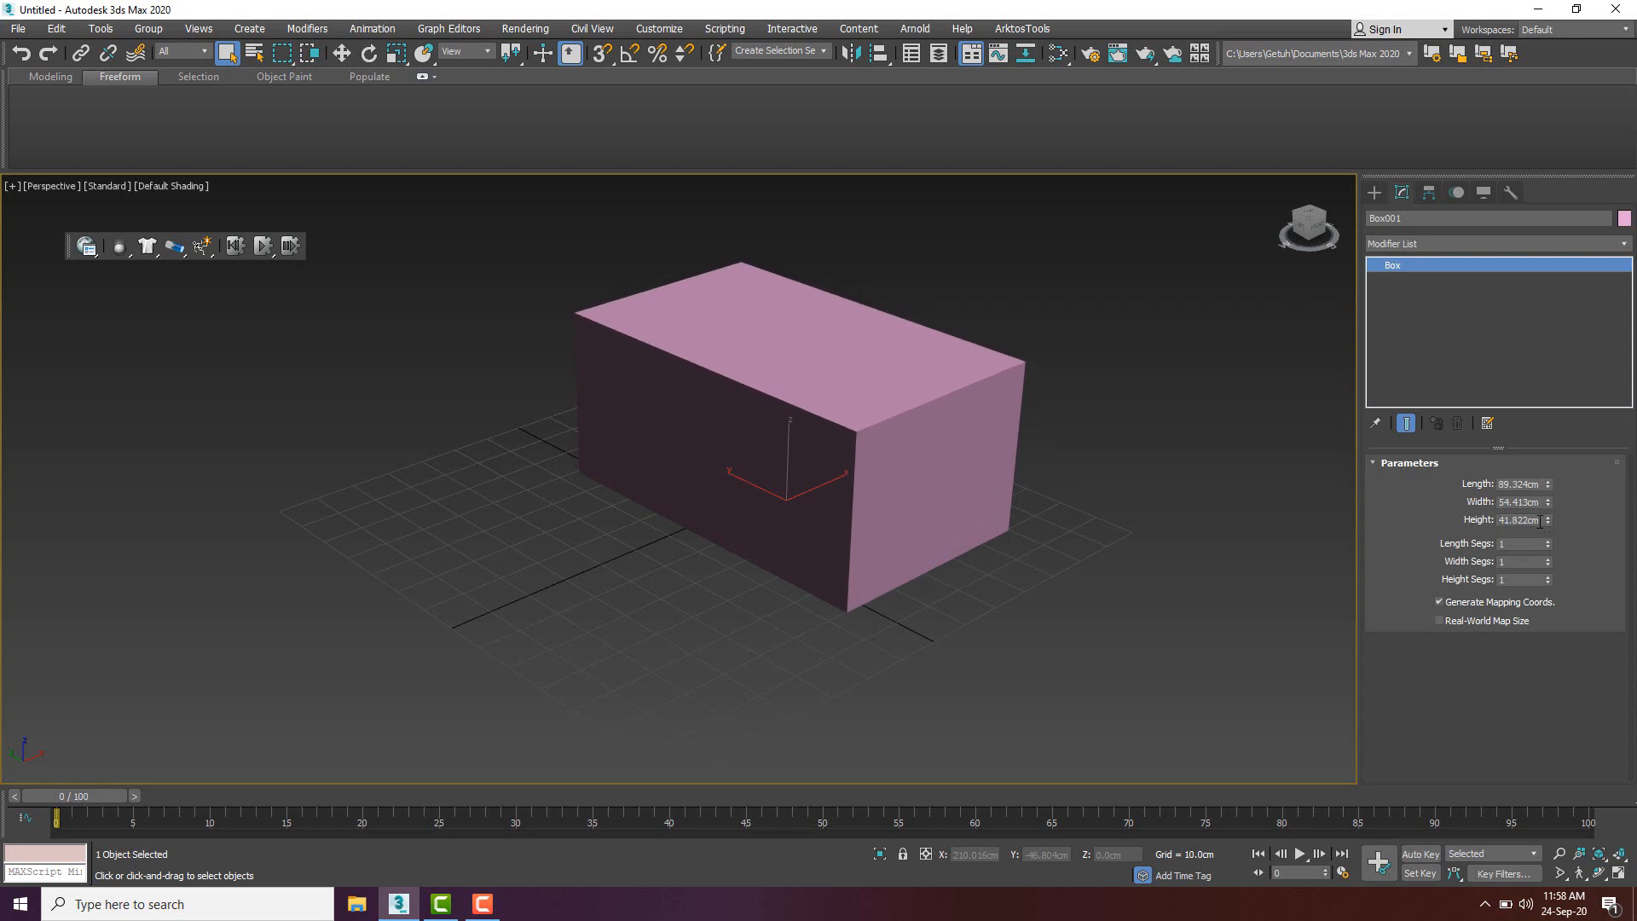
double_click(1540, 522)
text(300)
key(Return)
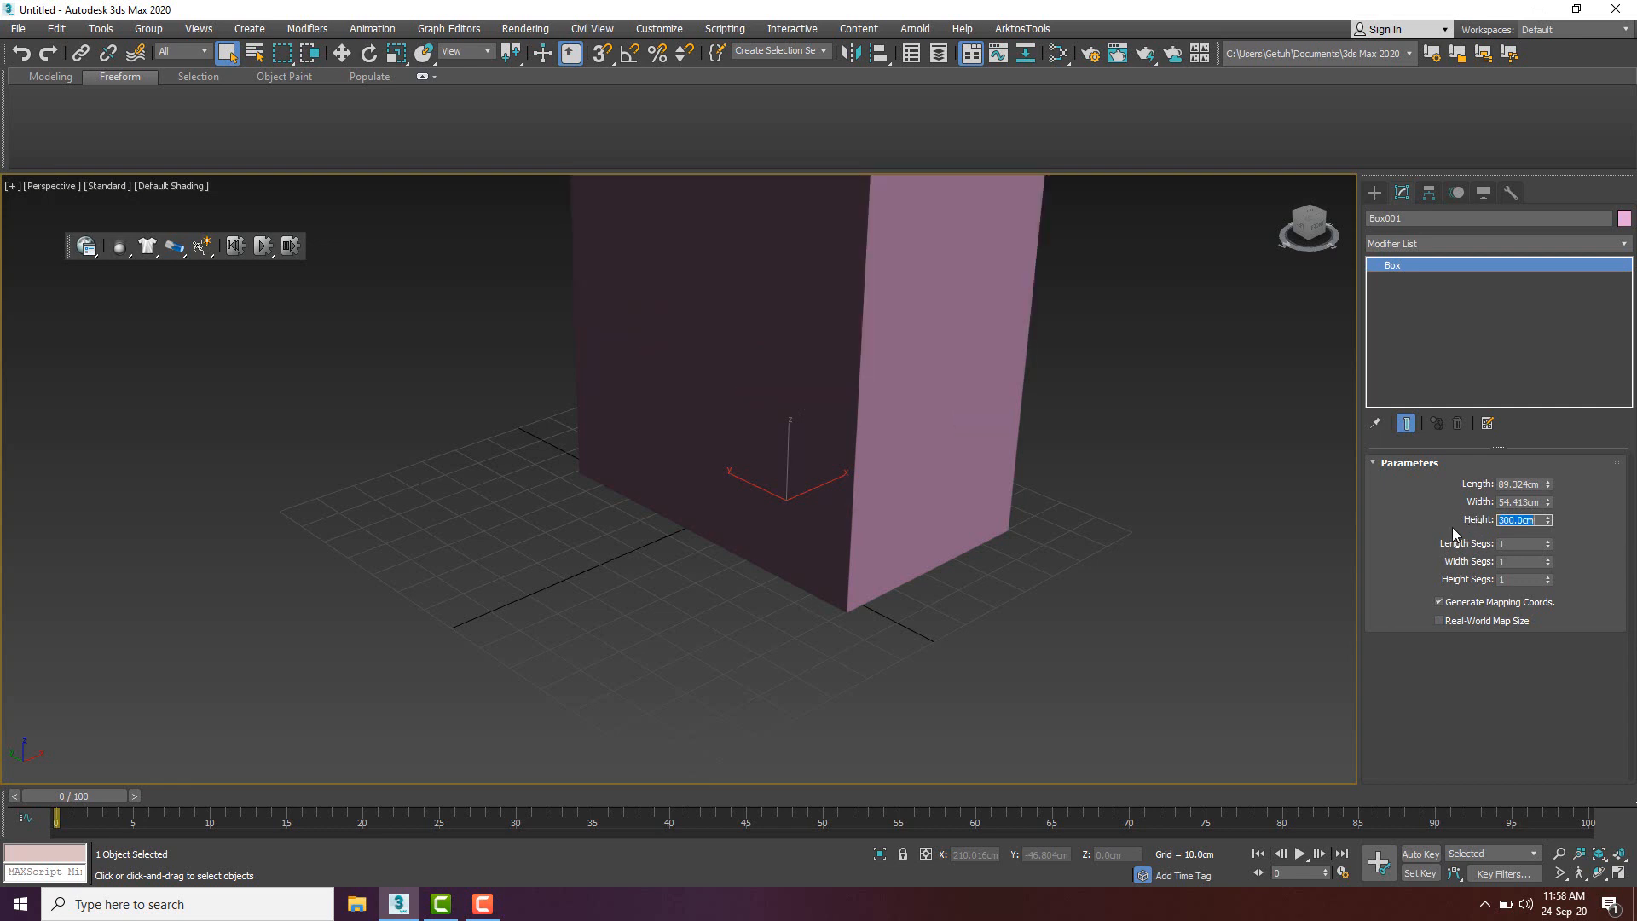
scroll(980, 563, down, 6)
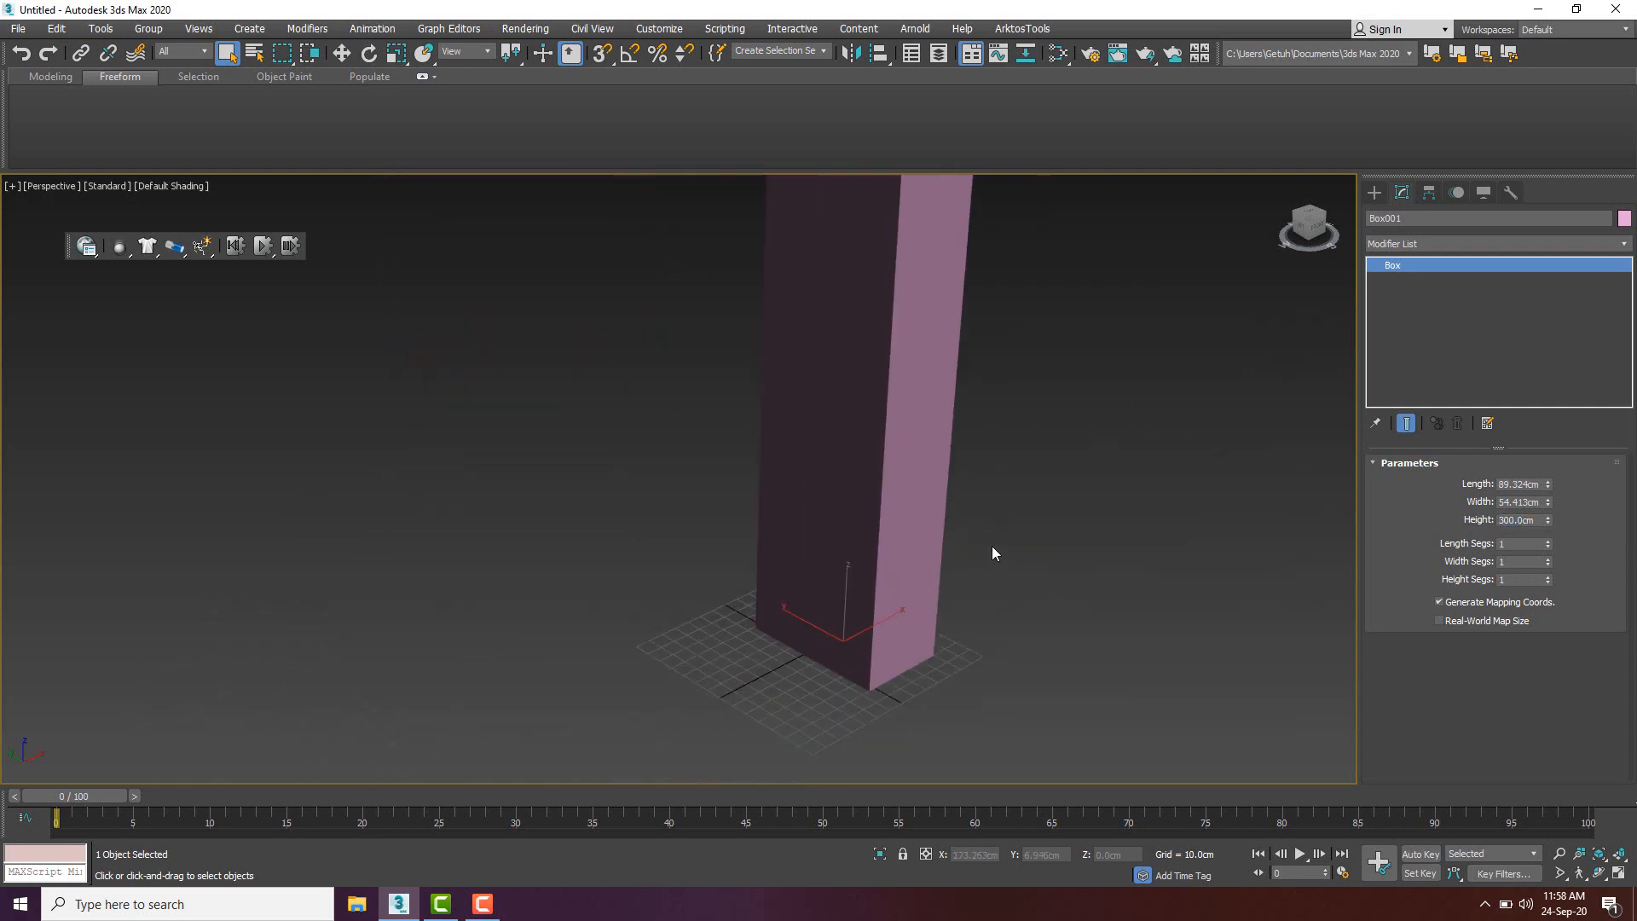
middle_drag(1011, 519, 981, 540)
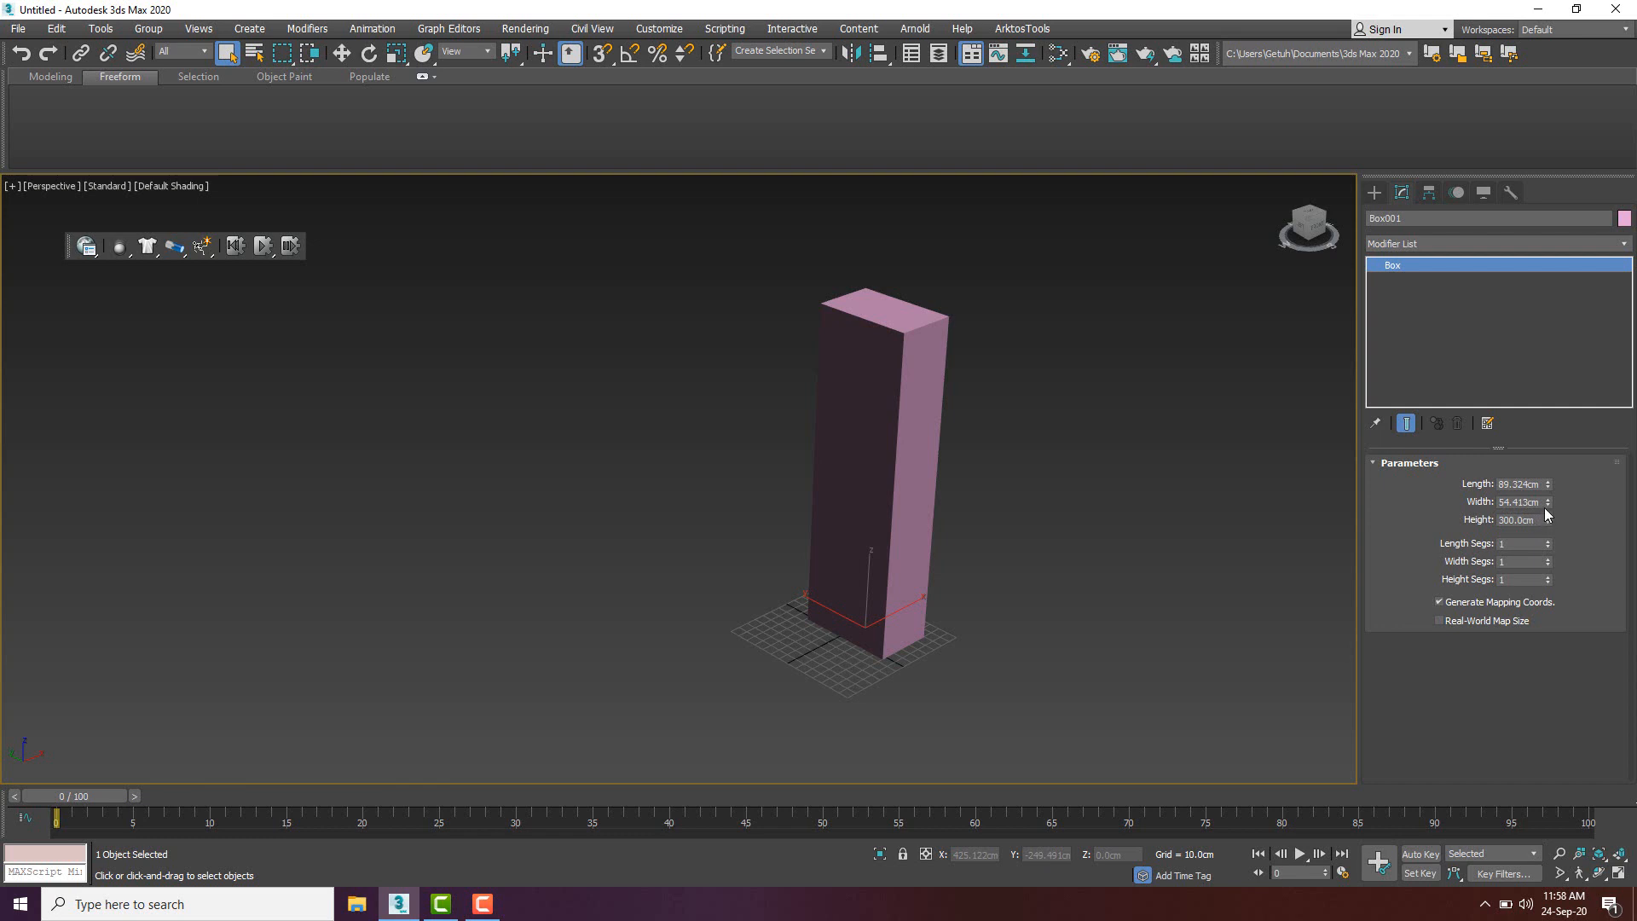
- Set the box's width to 400 cm and its length to 300 cm
drag(1548, 503, 1490, 505)
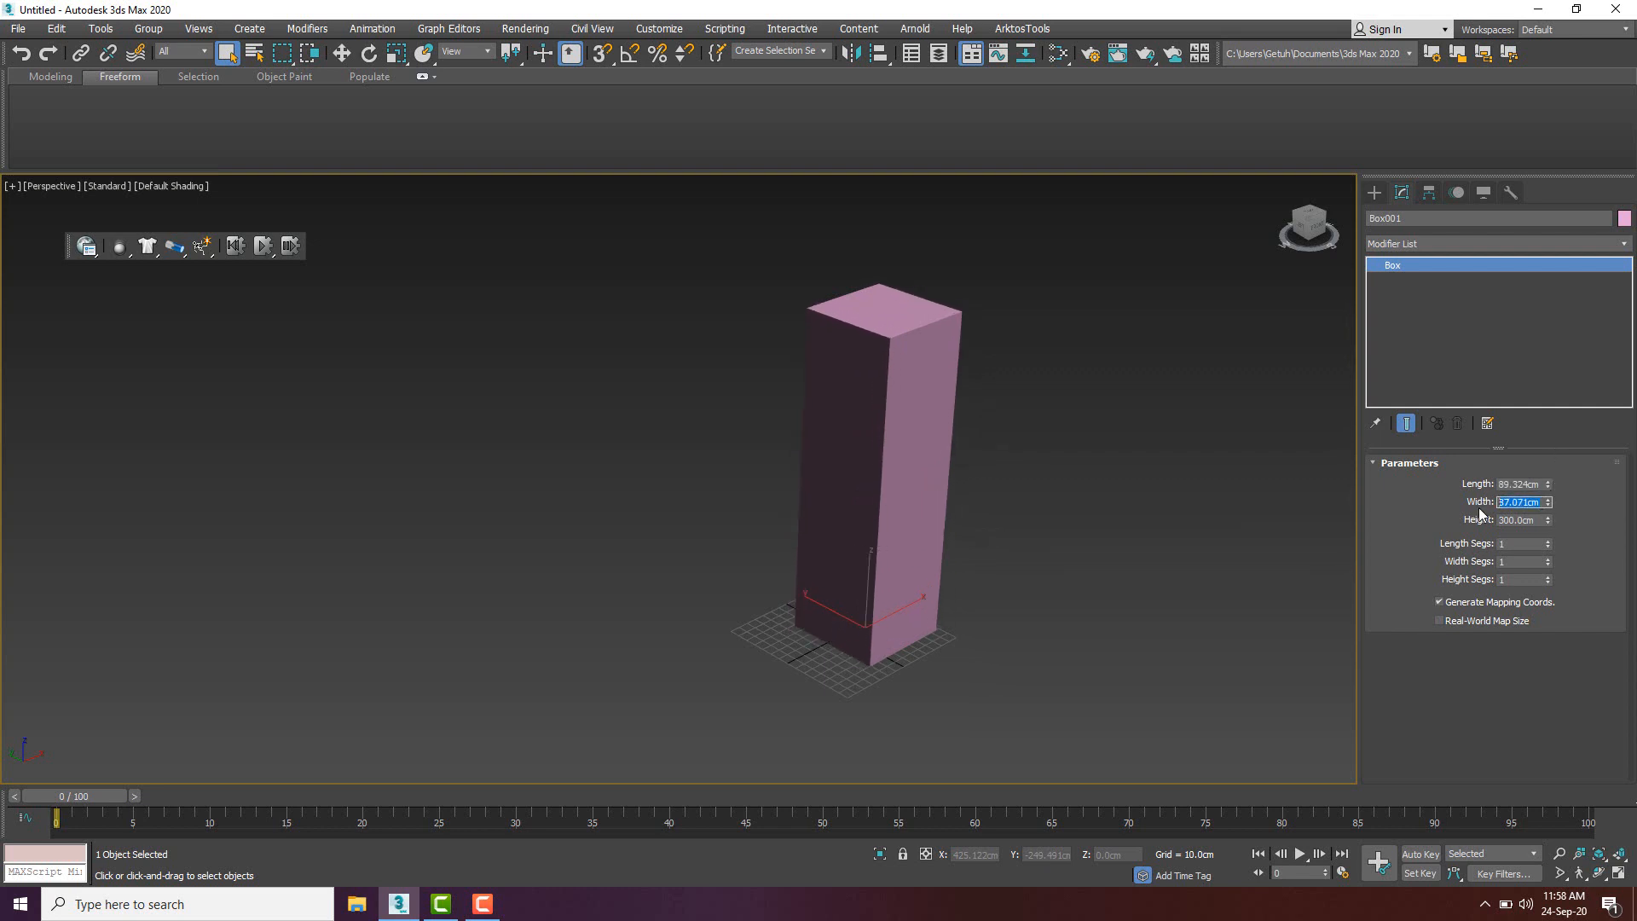
text(400)
key(Return)
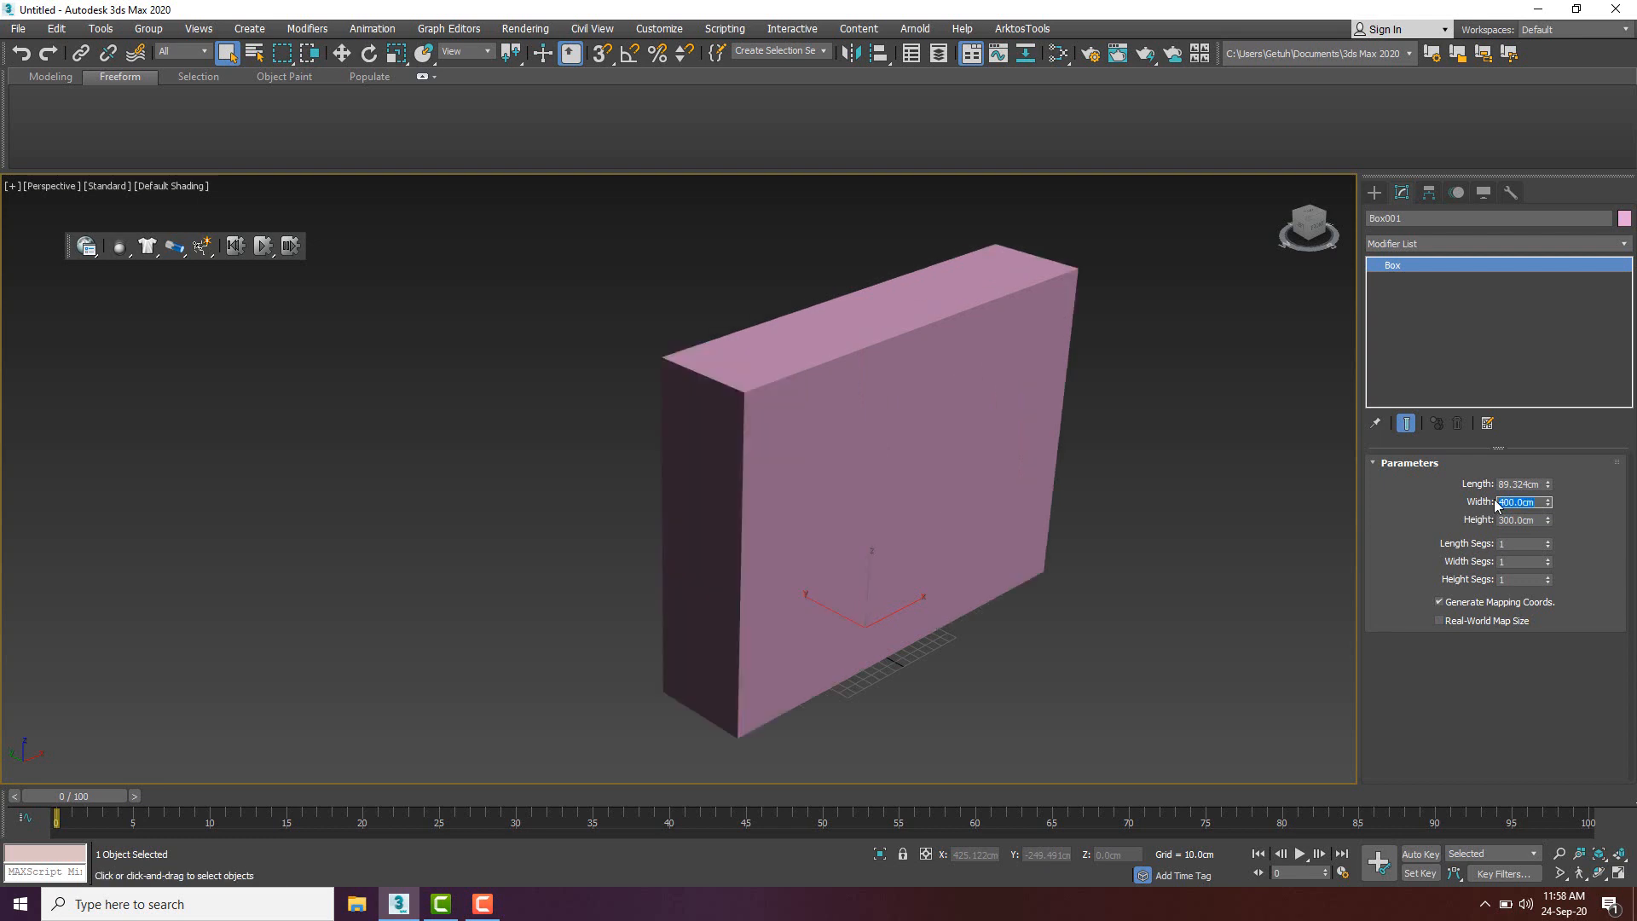
drag(1547, 484, 1547, 469)
double_click(1526, 483)
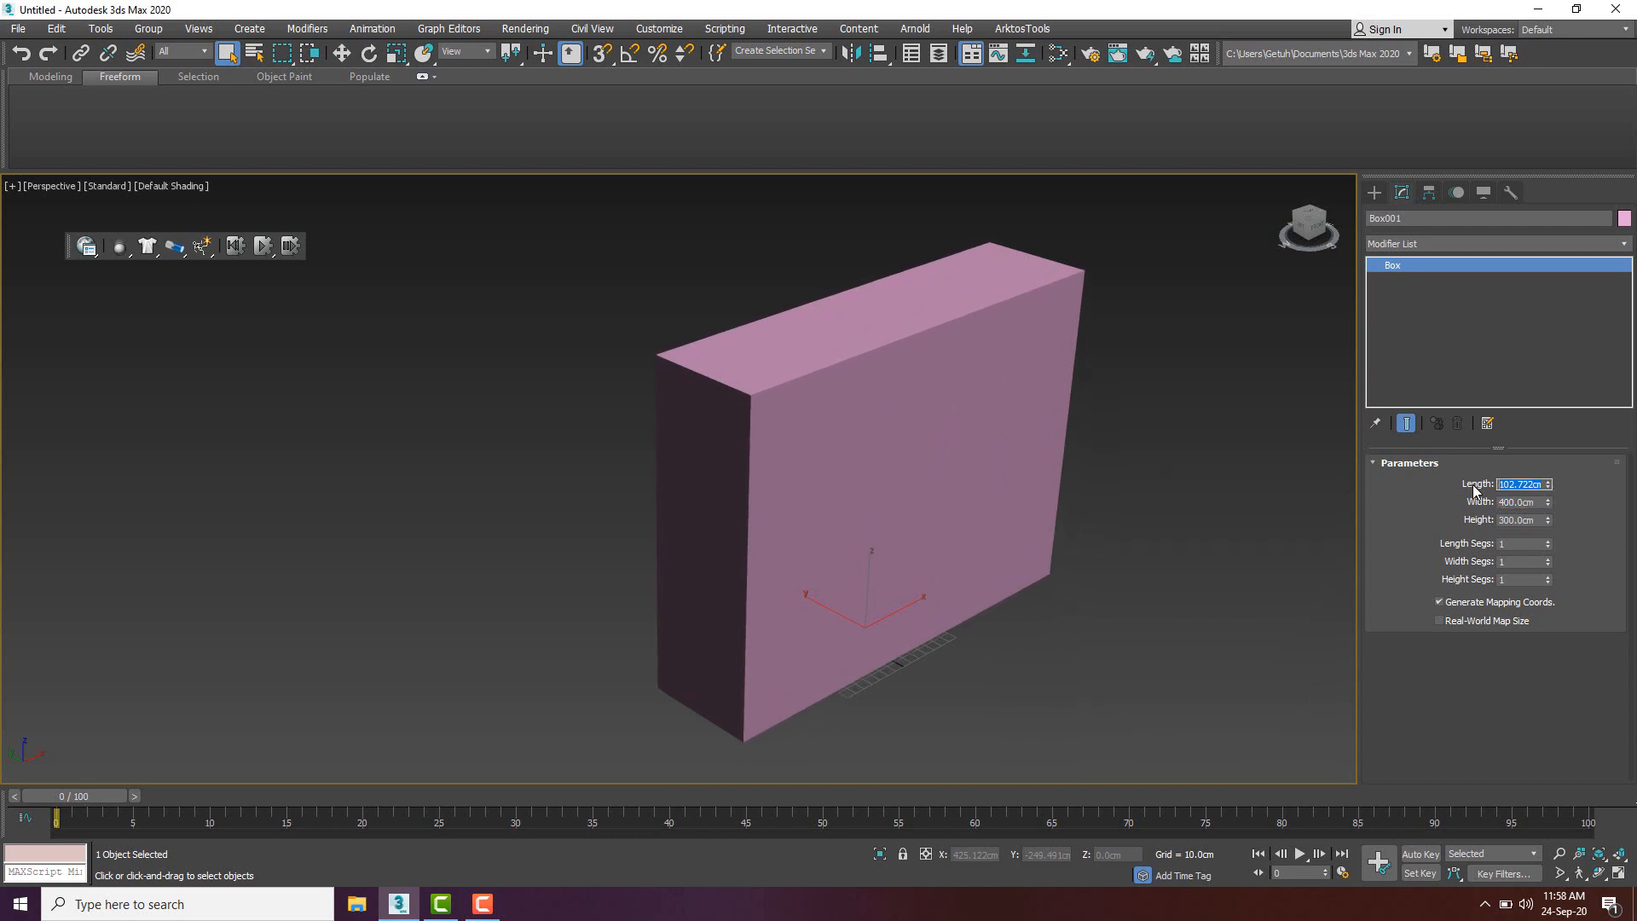
text(300)
key(Return)
- Display the box with edged faces in the Perspective viewport
alt+middle_drag(1004, 523, 1124, 517)
right_click(1202, 503)
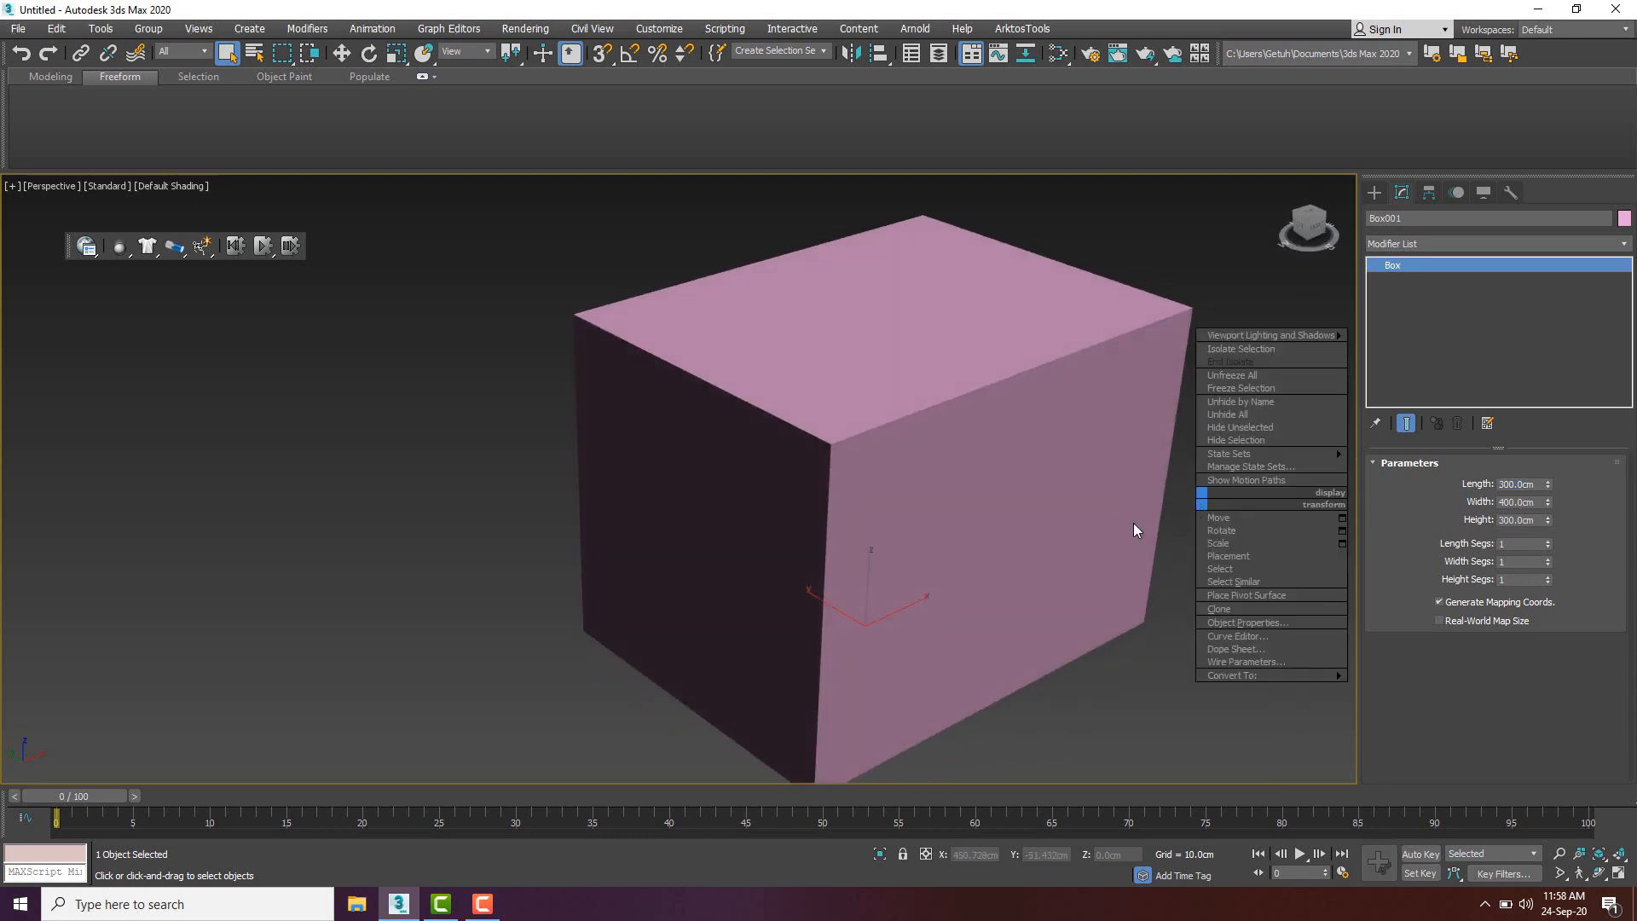
key(F4)
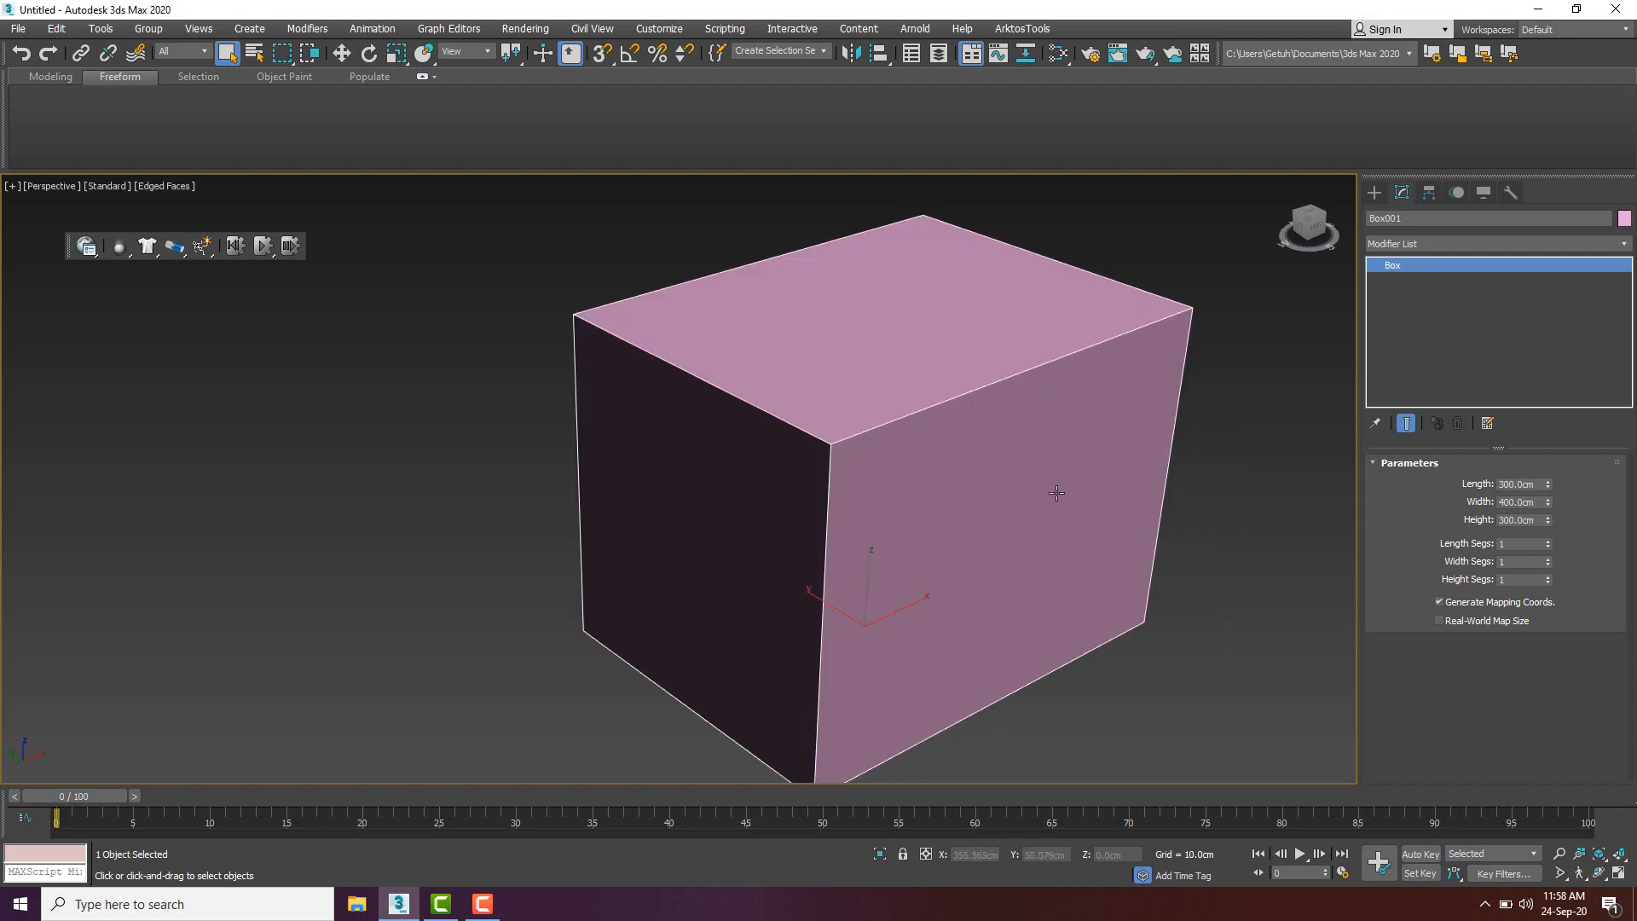
mouse_move(1057, 486)
alt+middle_down()
mouse_move(1067, 464)
mouse_move(1200, 470)
alt+middle_up()
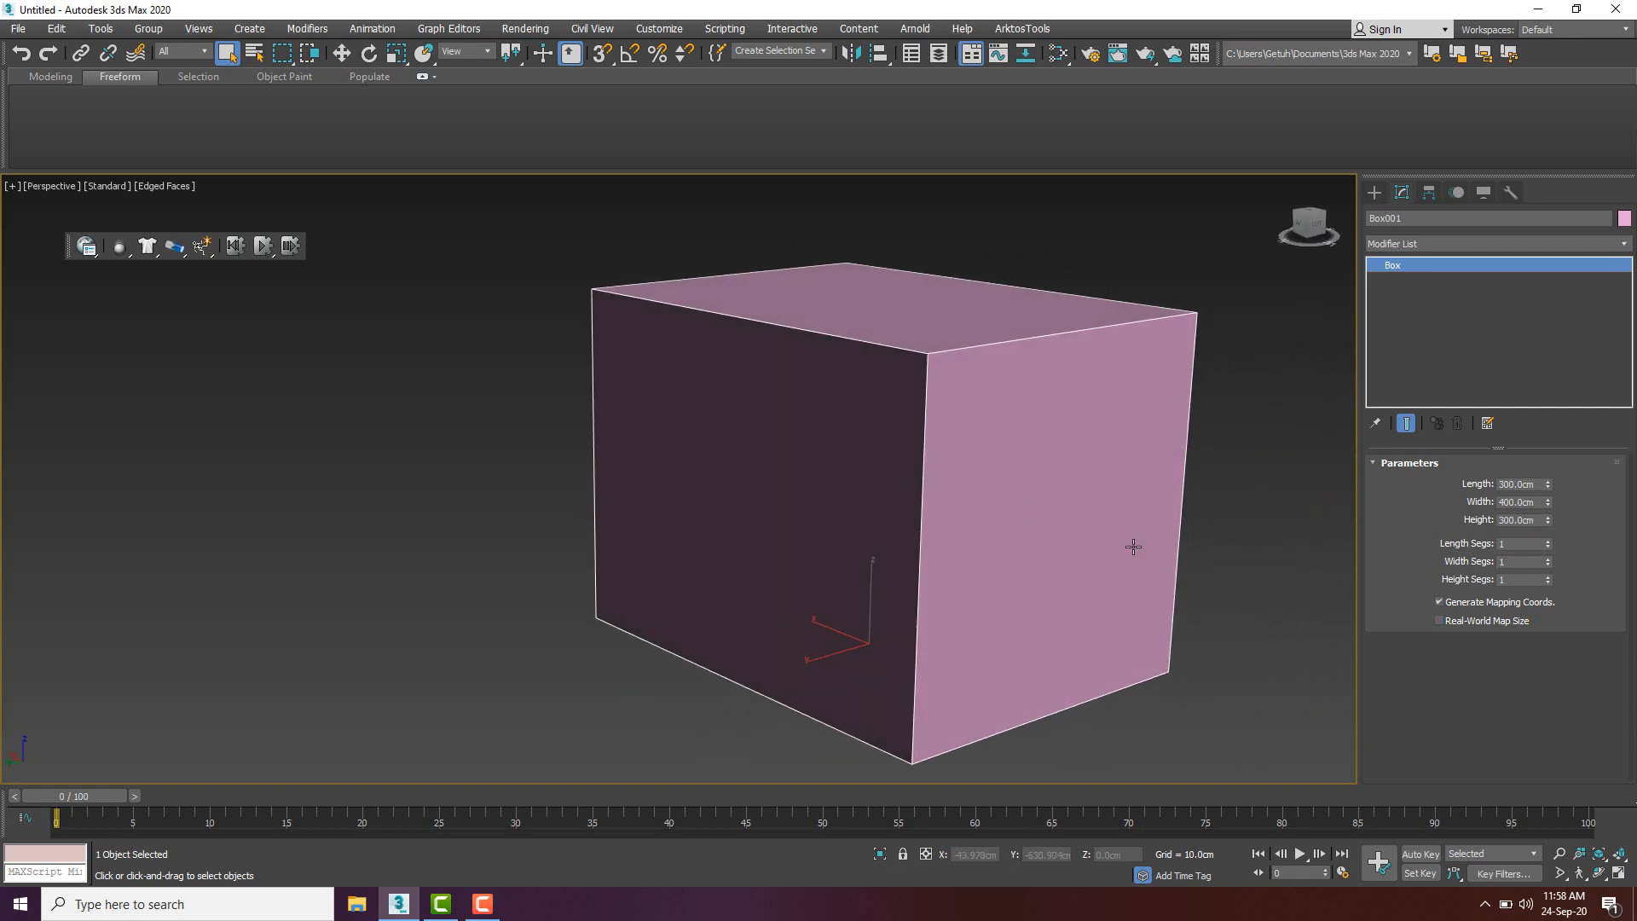
right_click(1044, 529)
click(1178, 571)
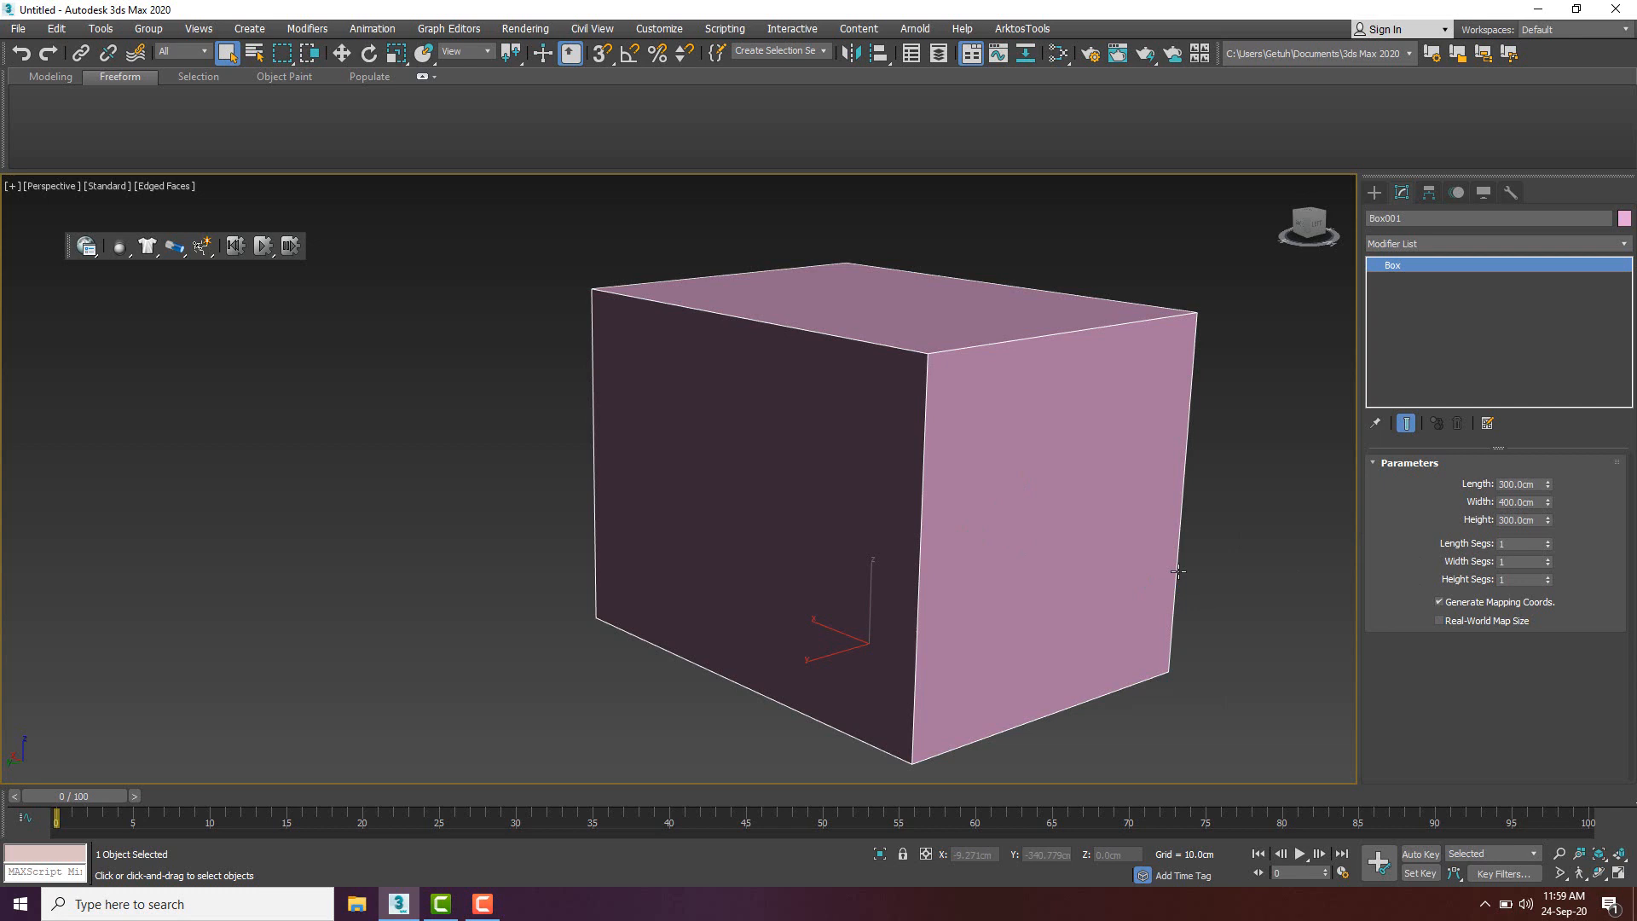
- Divide the box into 2 length segments, 3 width segments and 3 height segments
click(1549, 540)
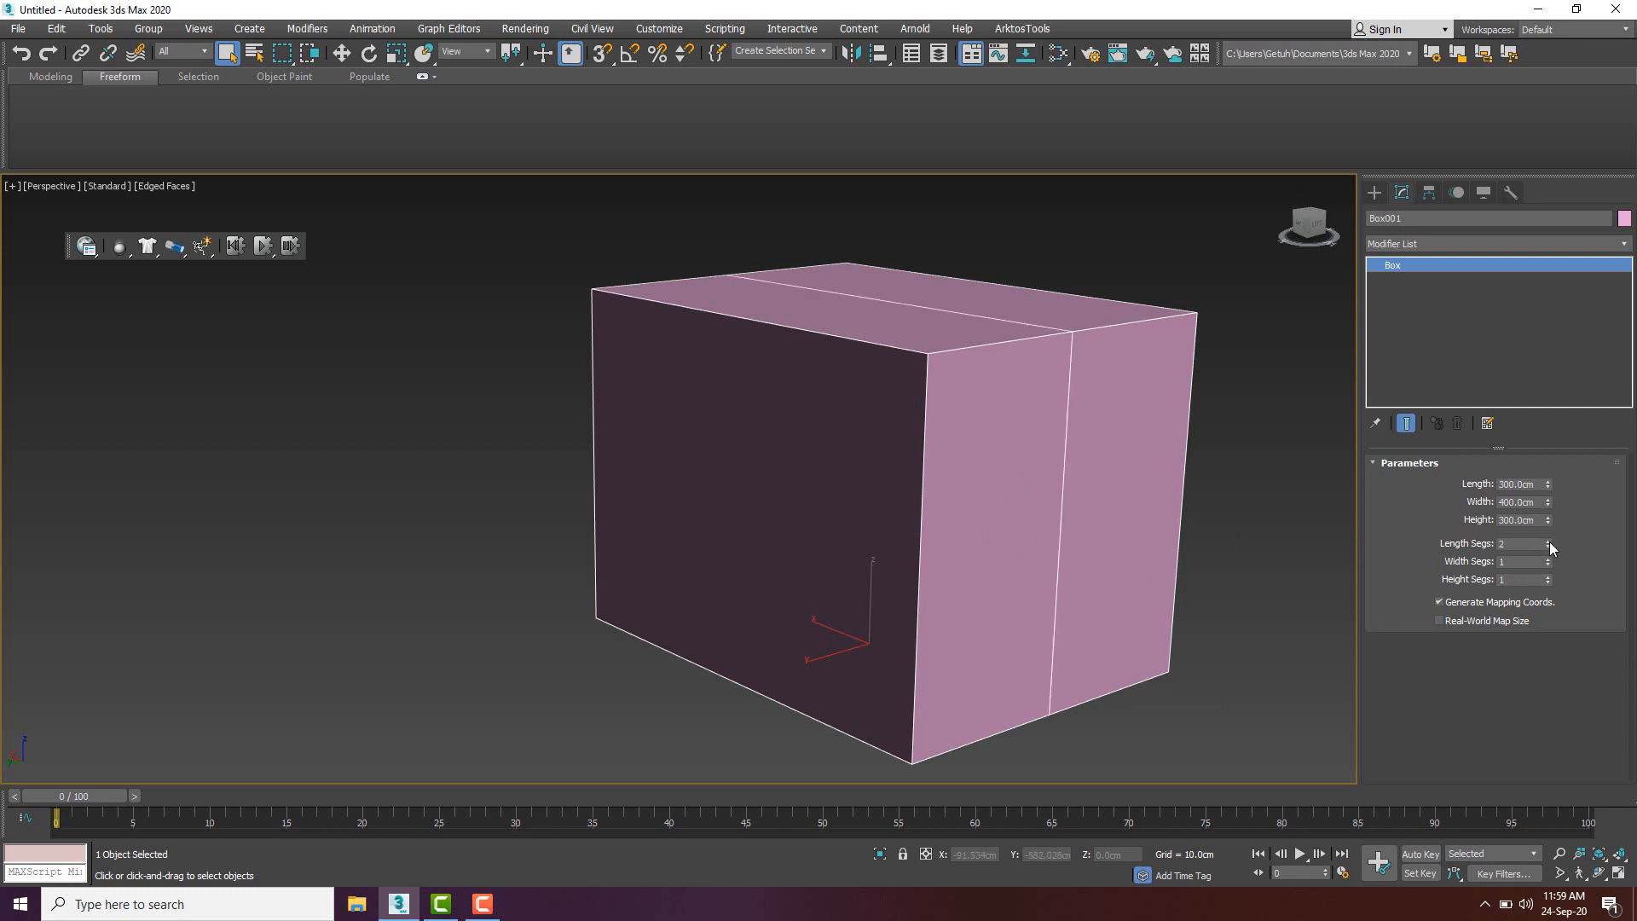
click(1549, 558)
click(1548, 559)
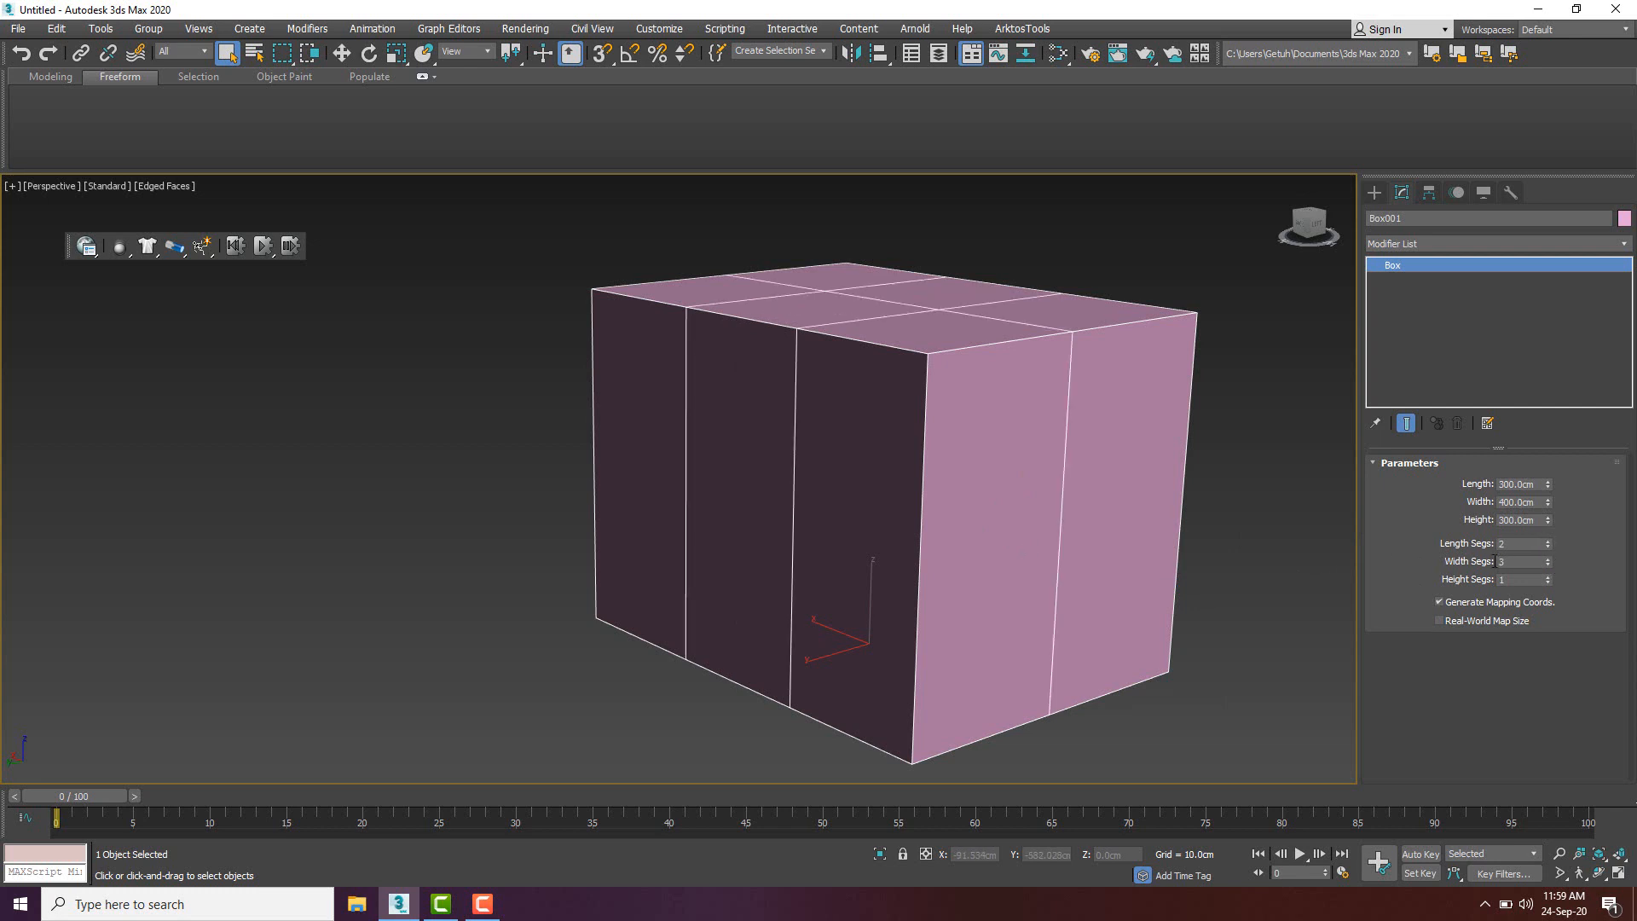
alt+middle_drag(733, 358, 727, 407)
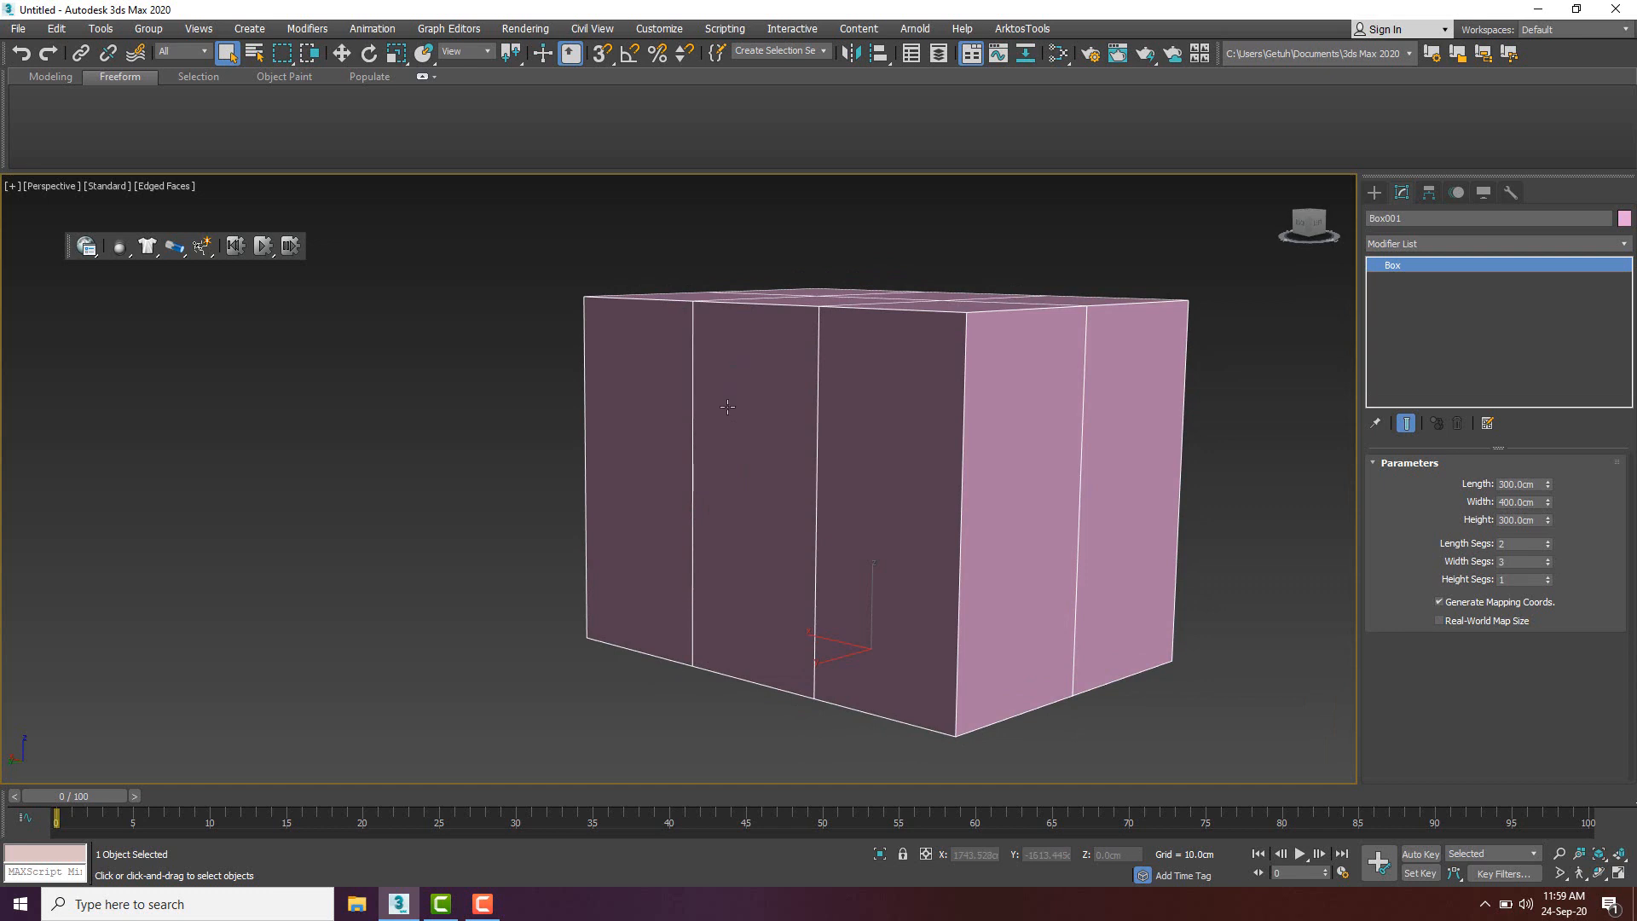
click(1549, 576)
click(1548, 576)
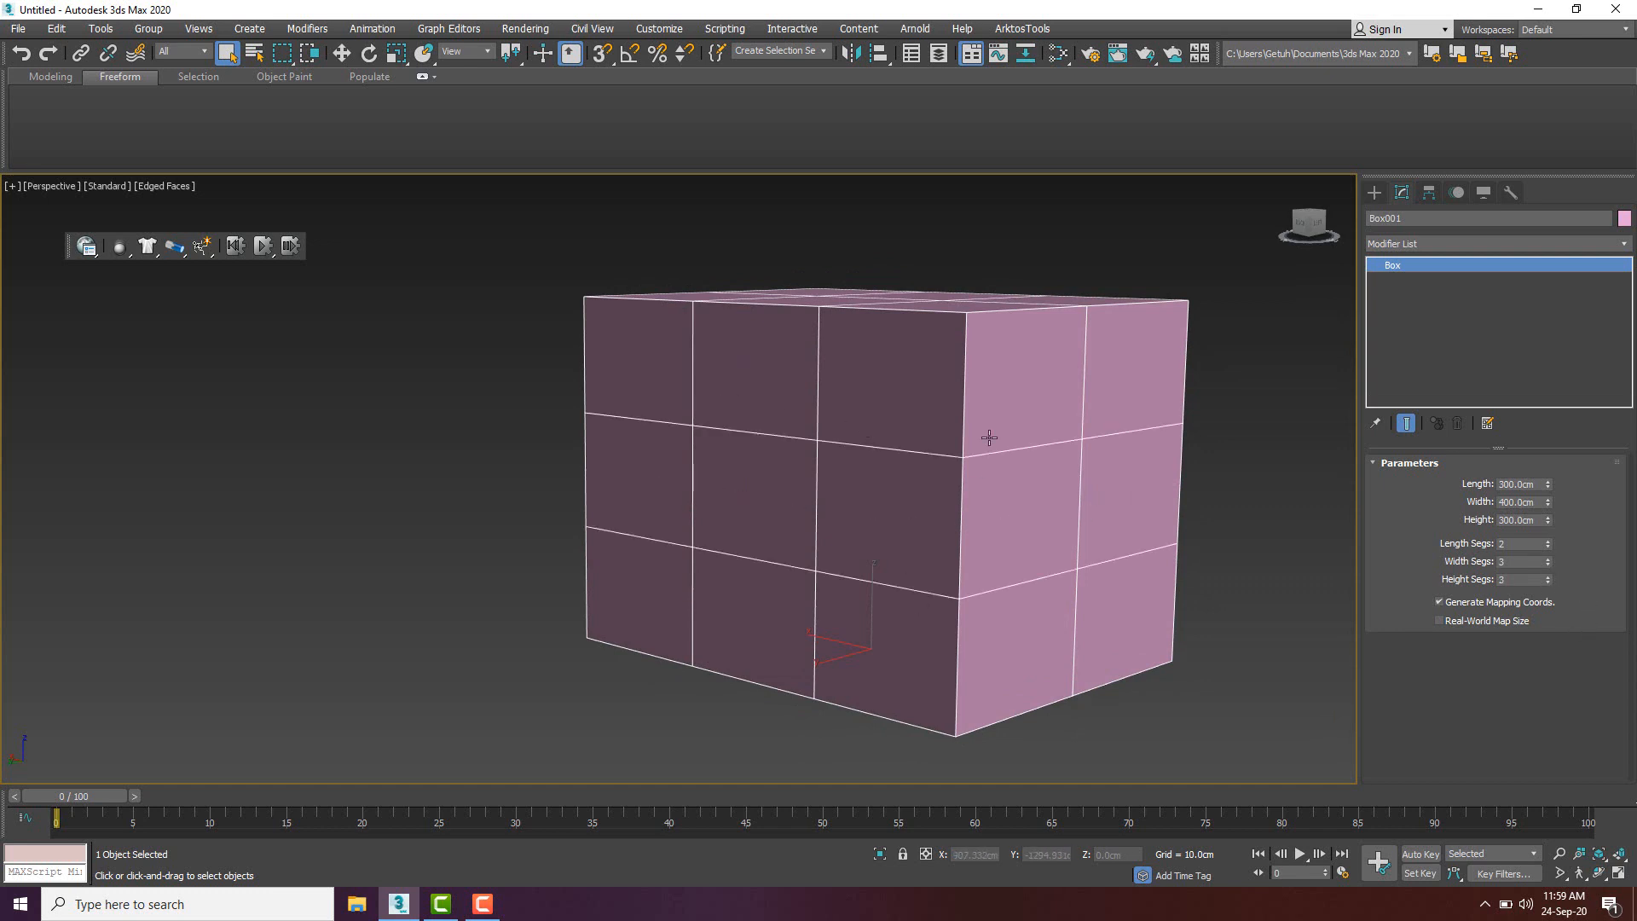
alt+middle_drag(987, 435, 1007, 476)
- Convert the segmented box to an Editable Poly
right_click(904, 440)
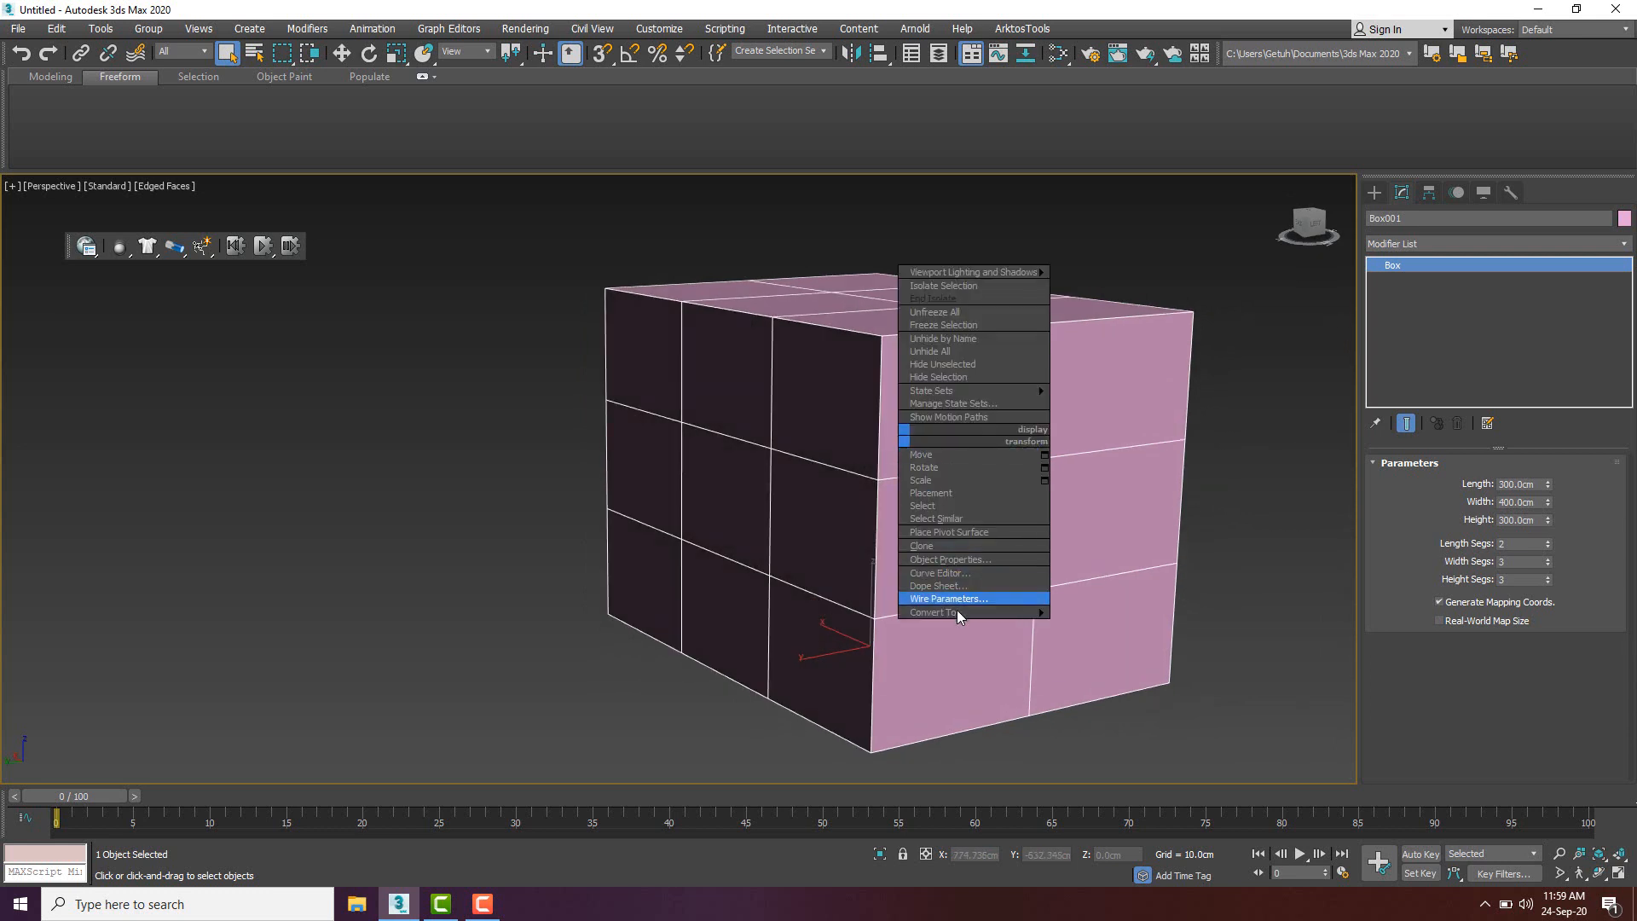
mouse_move(1011, 610)
click(1112, 625)
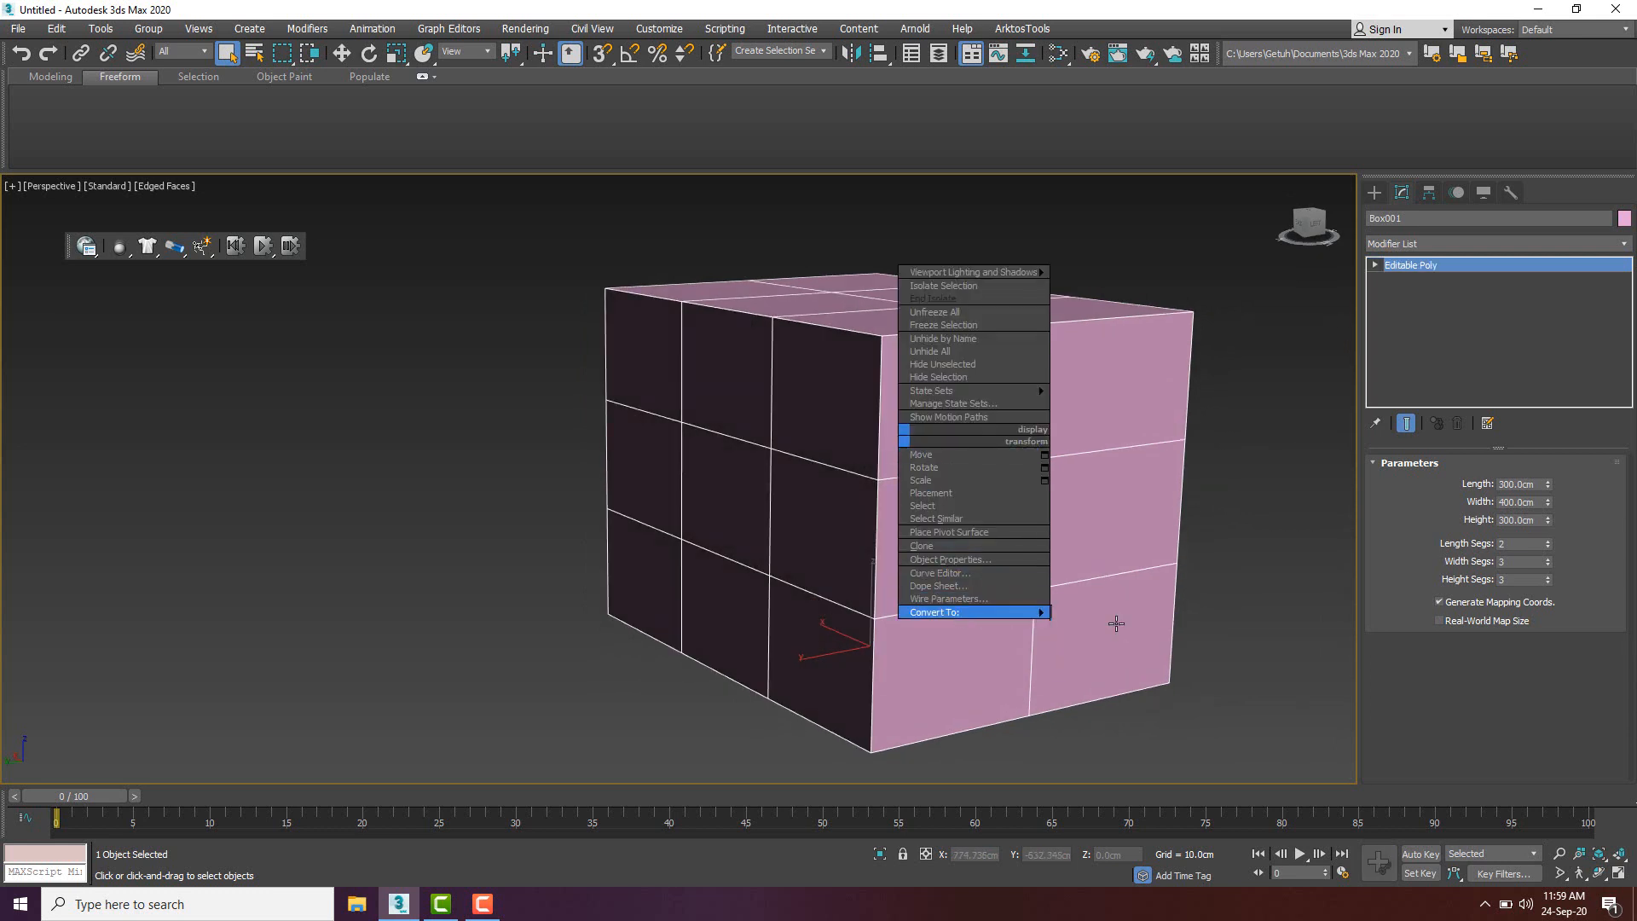
alt+middle_drag(960, 504, 1009, 512)
scroll(980, 519, down, 3)
- Select the vertices of the two middle horizontal rows around the box and move them down along Z
key(1)
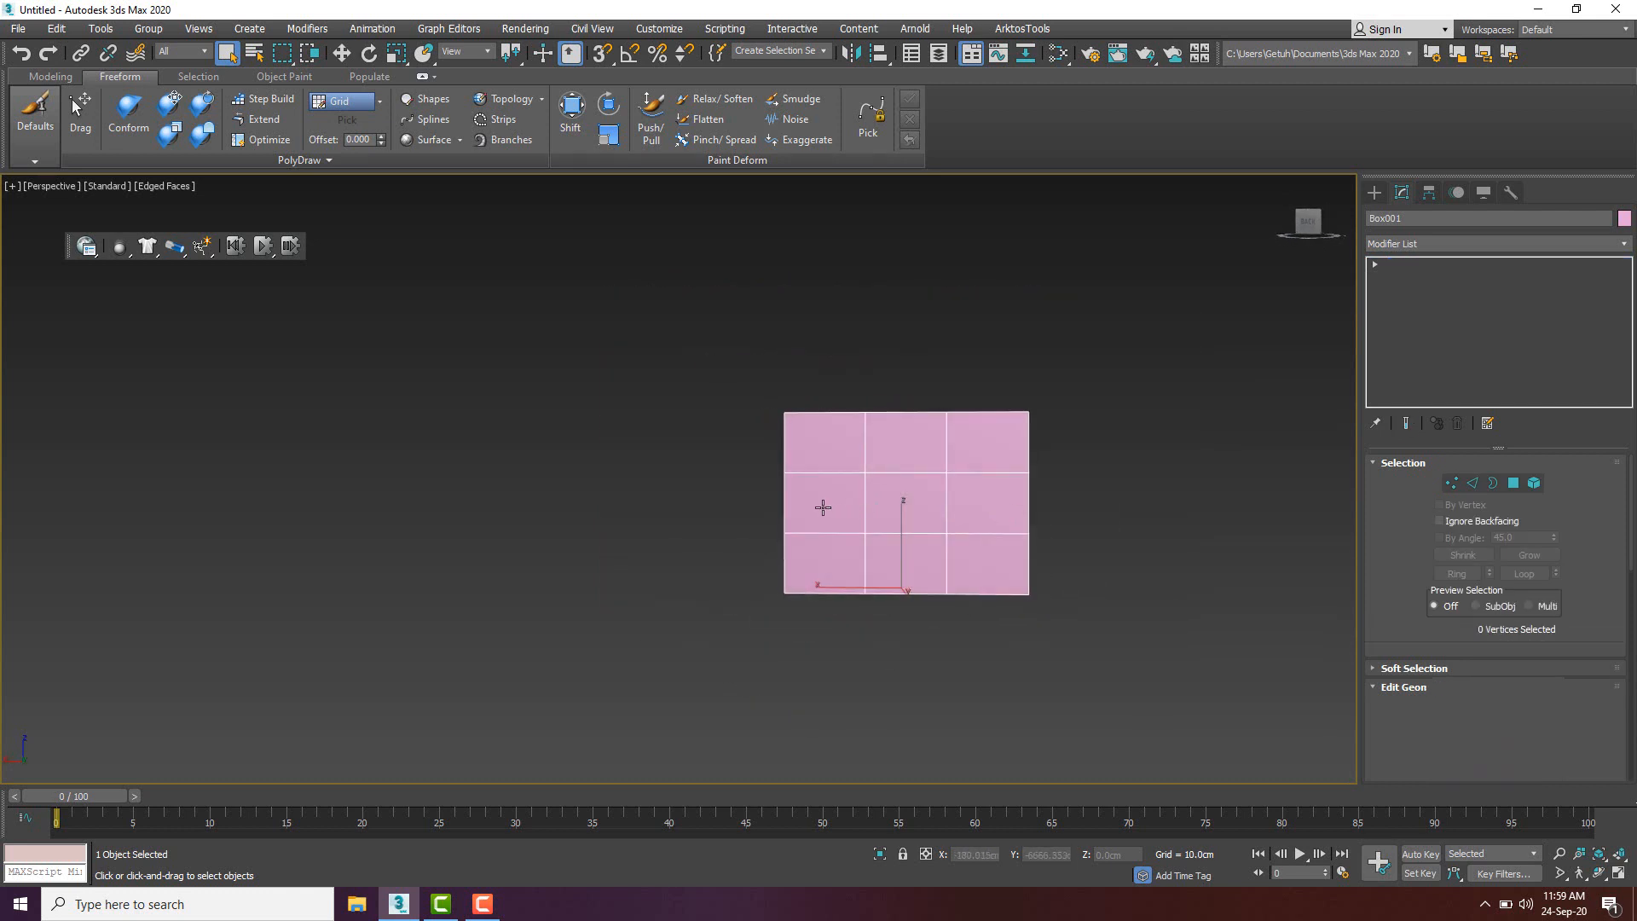
right_click(750, 468)
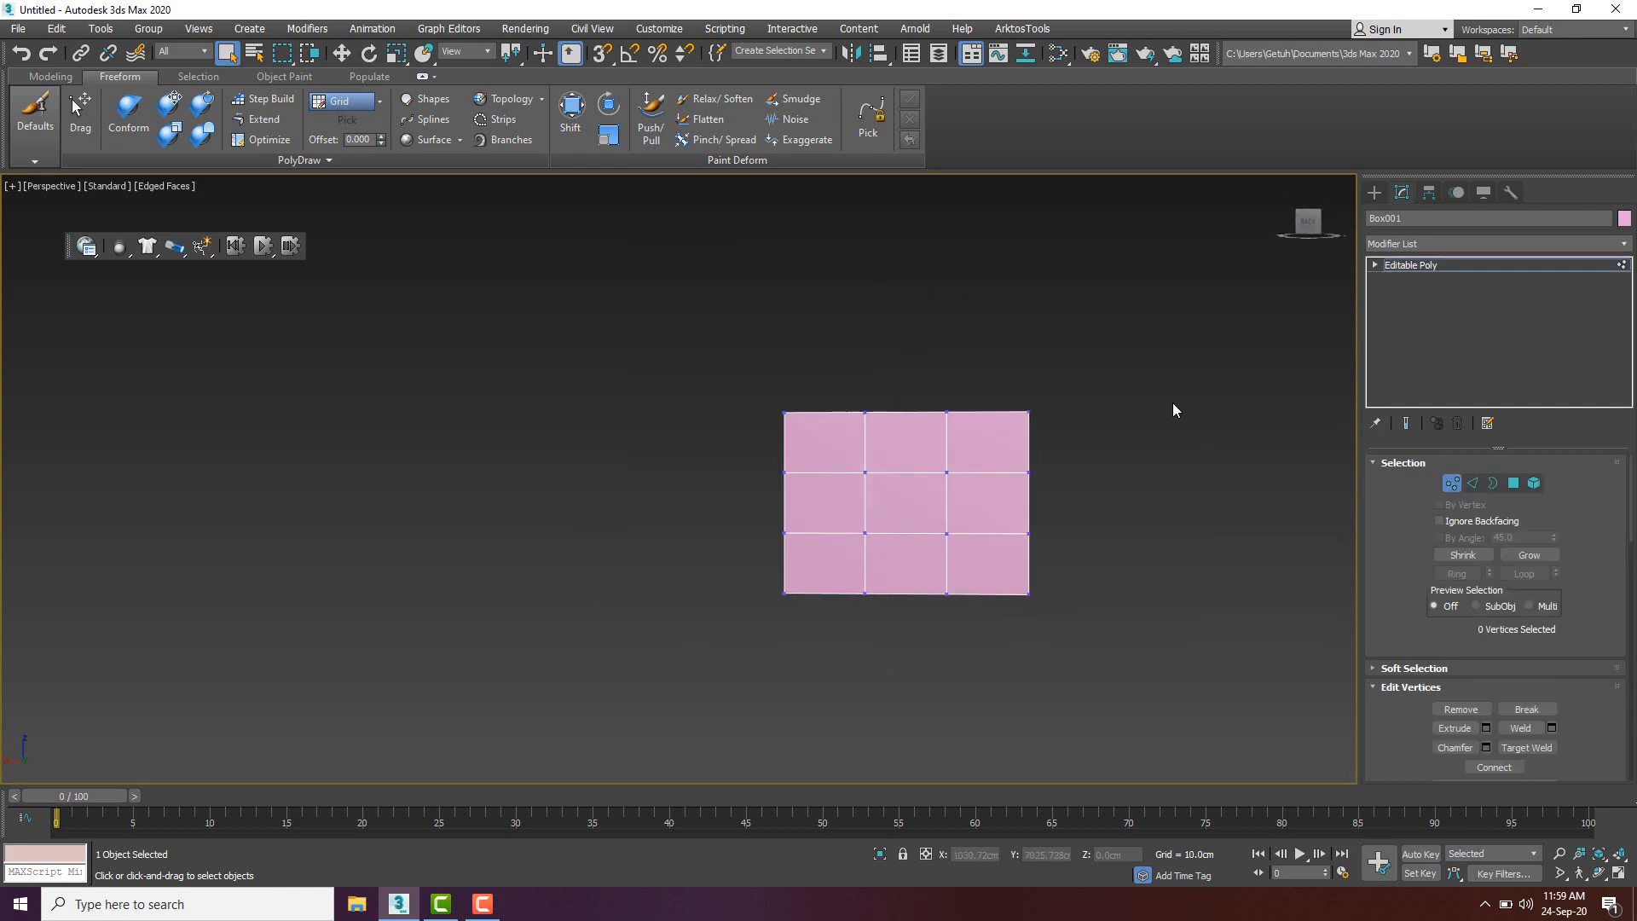
drag(730, 450, 1113, 583)
alt+middle_drag(1124, 552, 1049, 545)
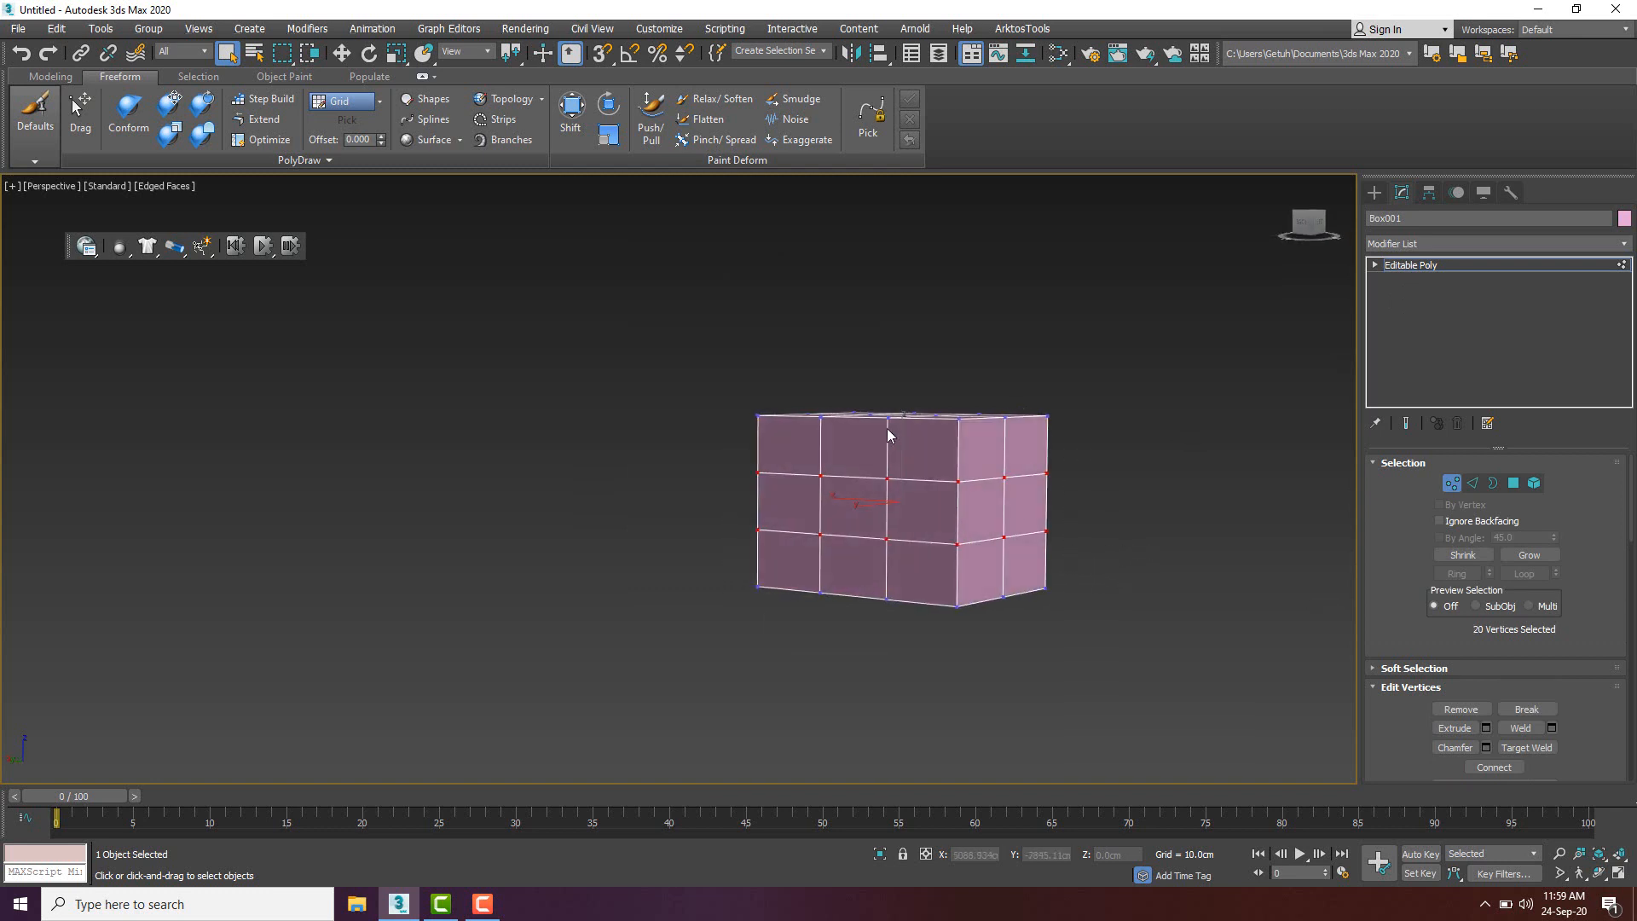
key(w)
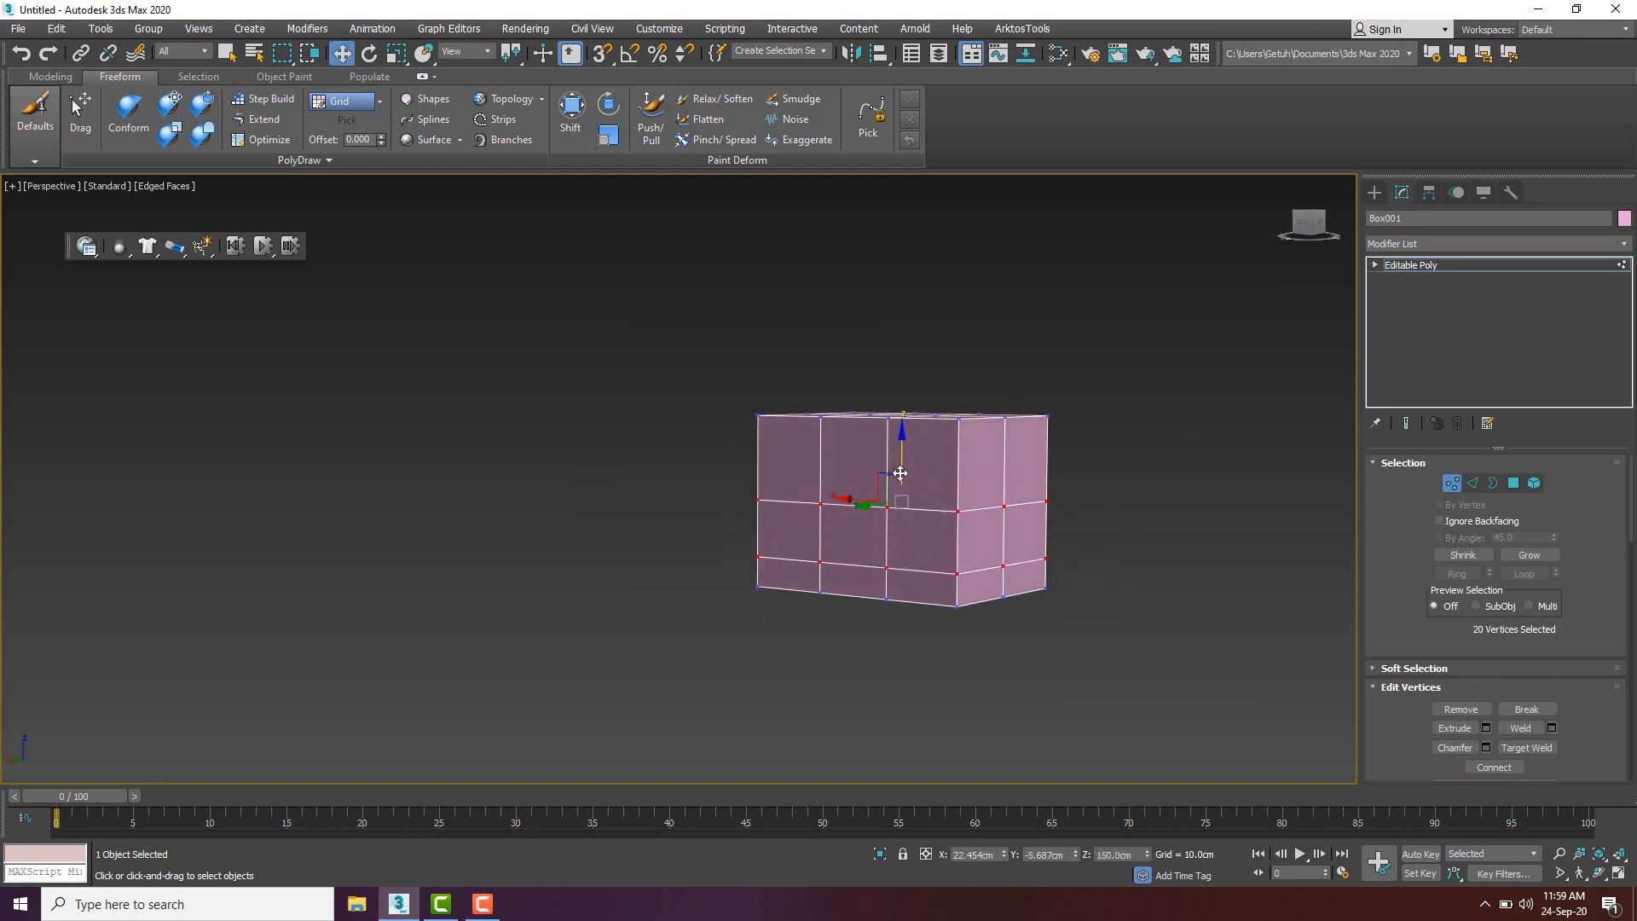
alt+middle_drag(901, 466, 908, 506)
- Select the vertices of the two inner vertical columns and move them about 80 cm along positive X
mouse_move(831, 375)
alt+middle_down()
mouse_move(848, 376)
mouse_move(832, 356)
alt+middle_up()
drag(832, 355, 987, 658)
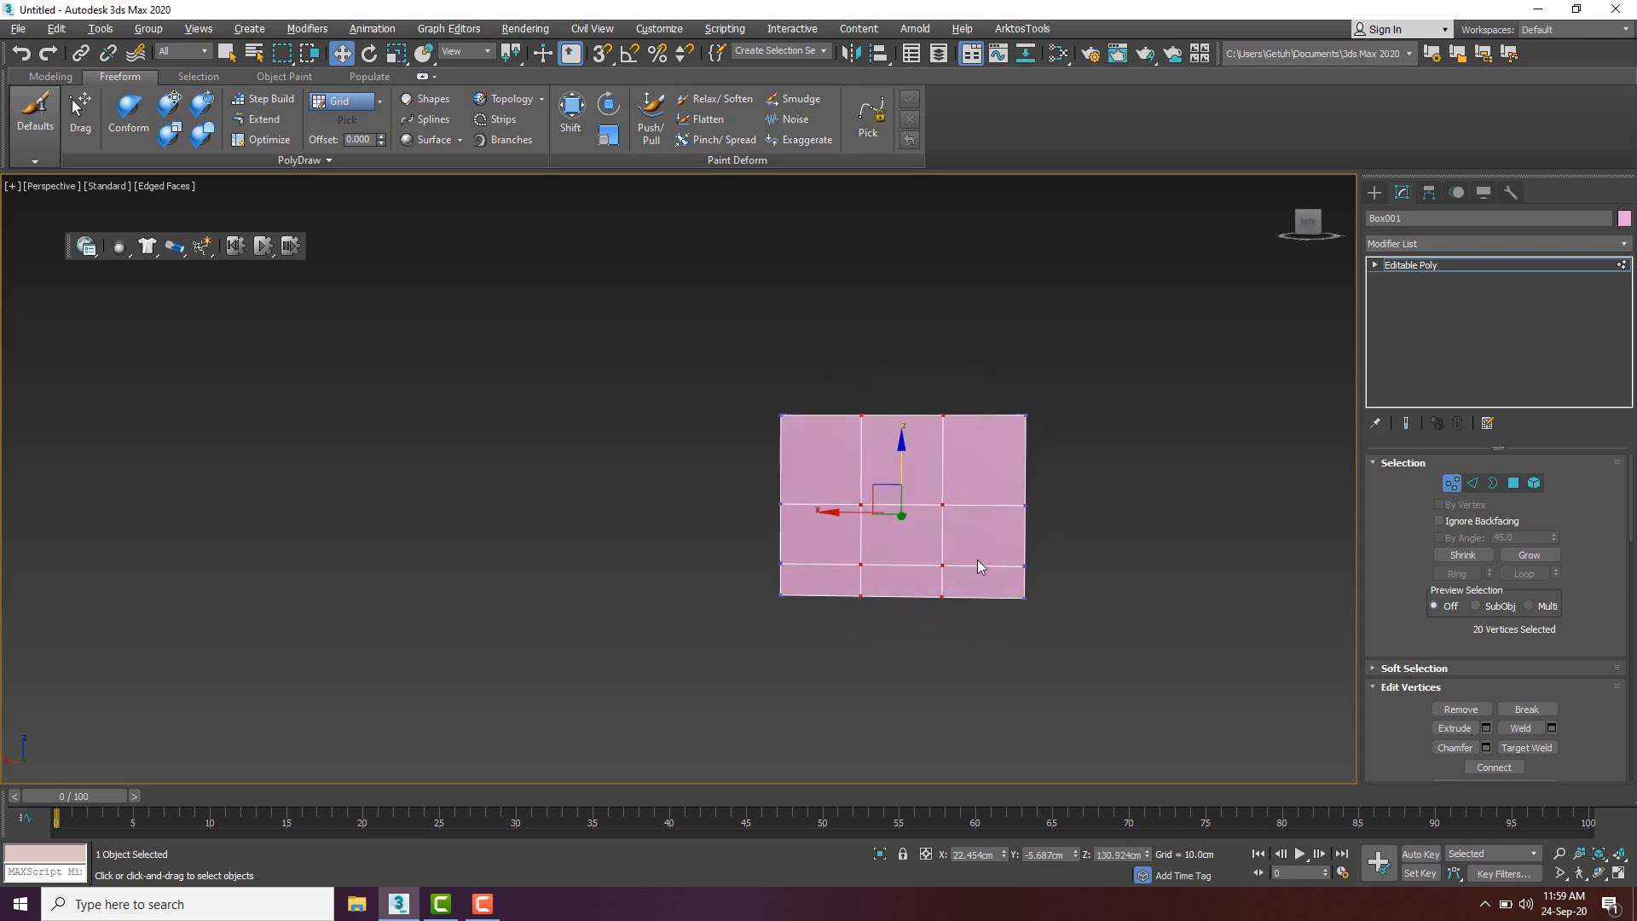
alt+middle_drag(977, 559, 948, 573)
drag(820, 500, 800, 499)
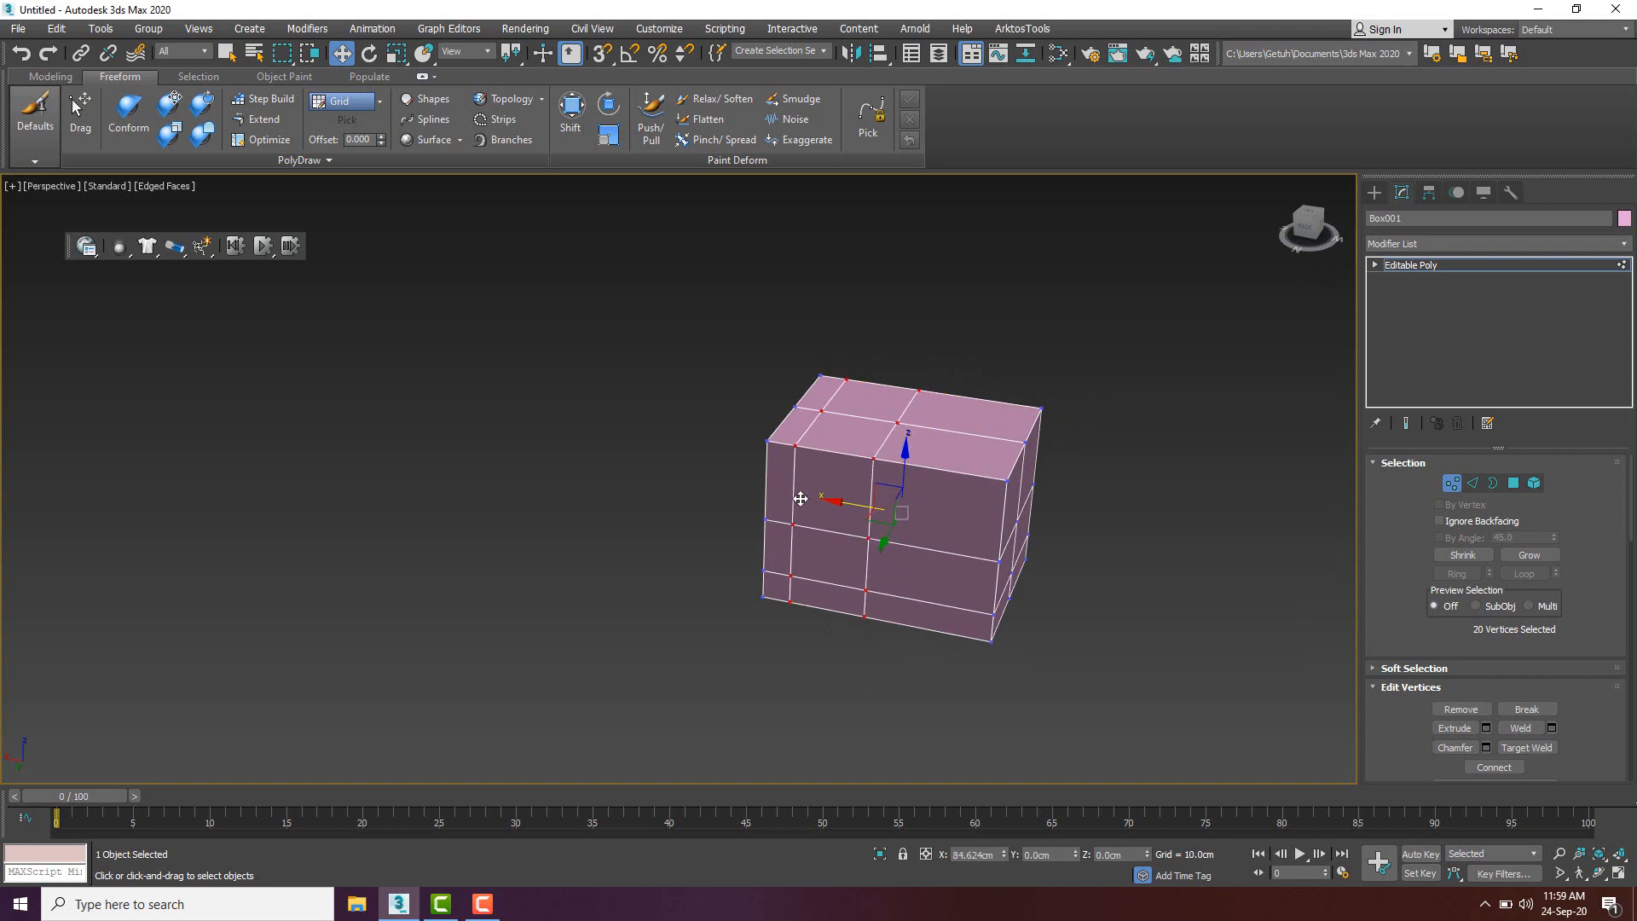
- Select only the inner vertical column farther from the end and move it along positive X to about X 96 cm
alt+middle_drag(799, 499, 867, 370)
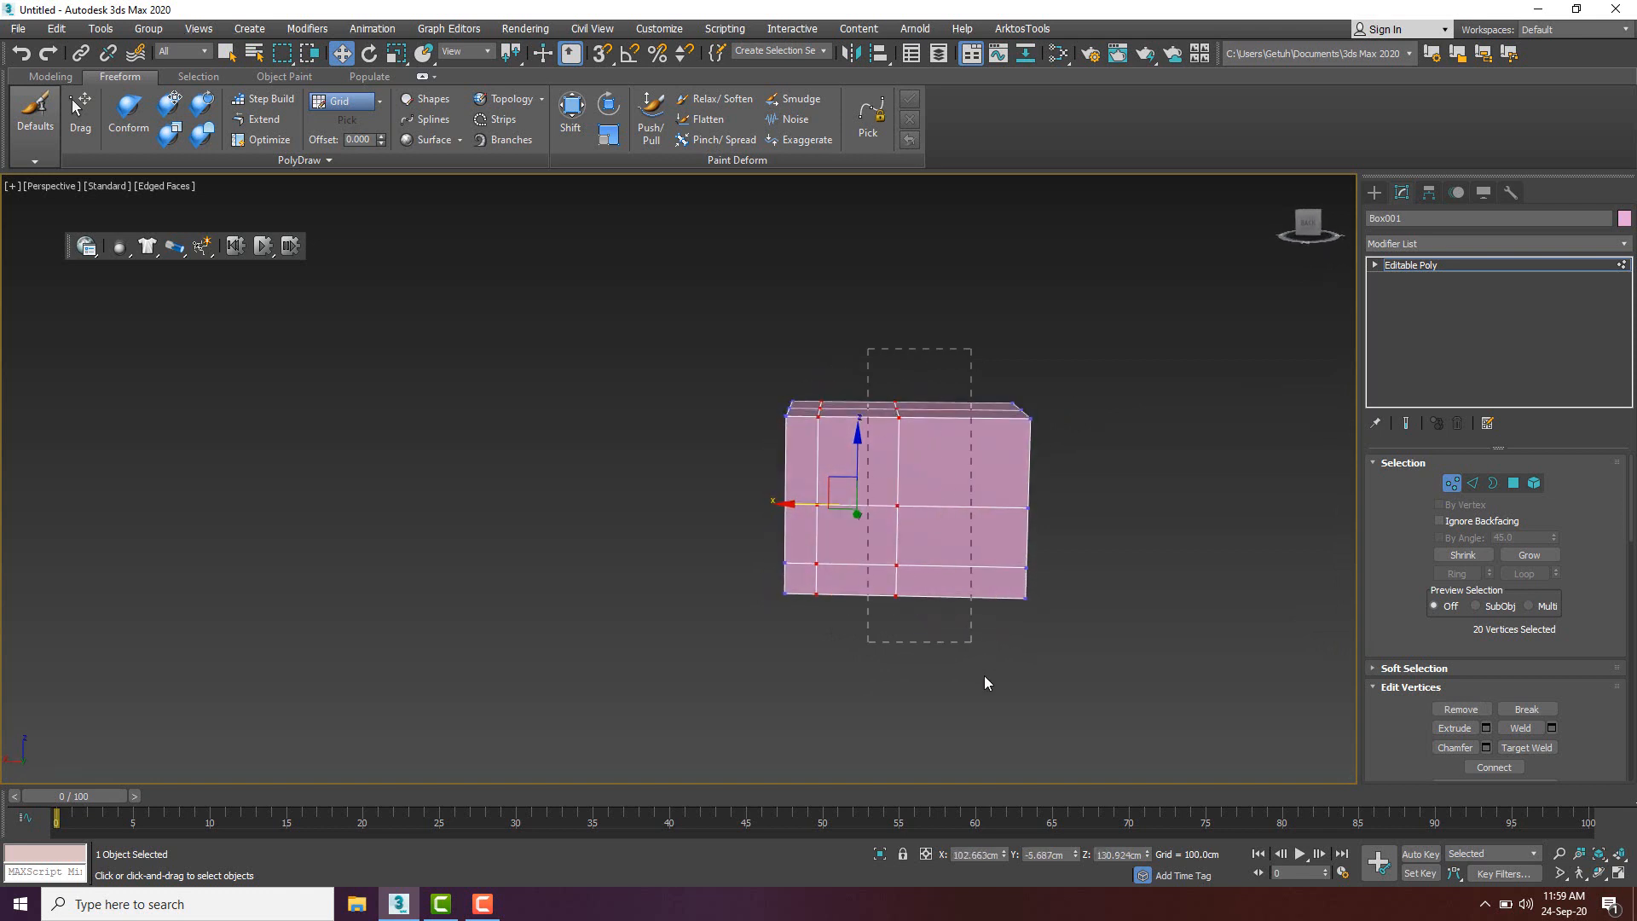
drag(984, 682, 981, 679)
drag(853, 506, 820, 508)
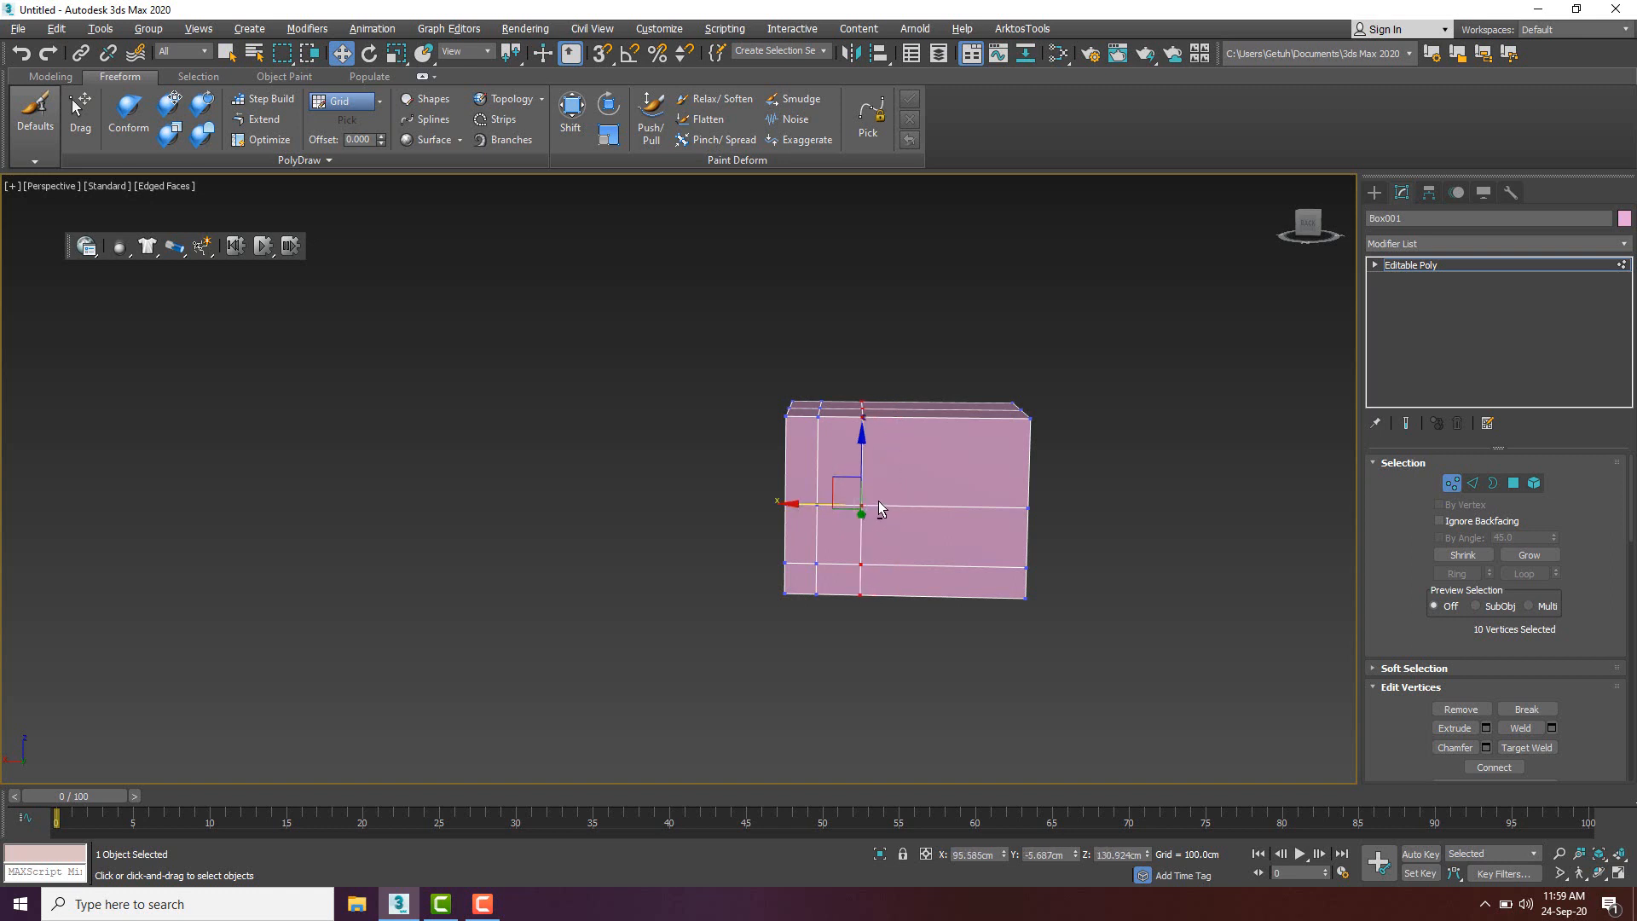
- Select the vertices of the upper middle horizontal row around the box and raise them about 48 cm along Z
alt+middle_drag(879, 499, 878, 493)
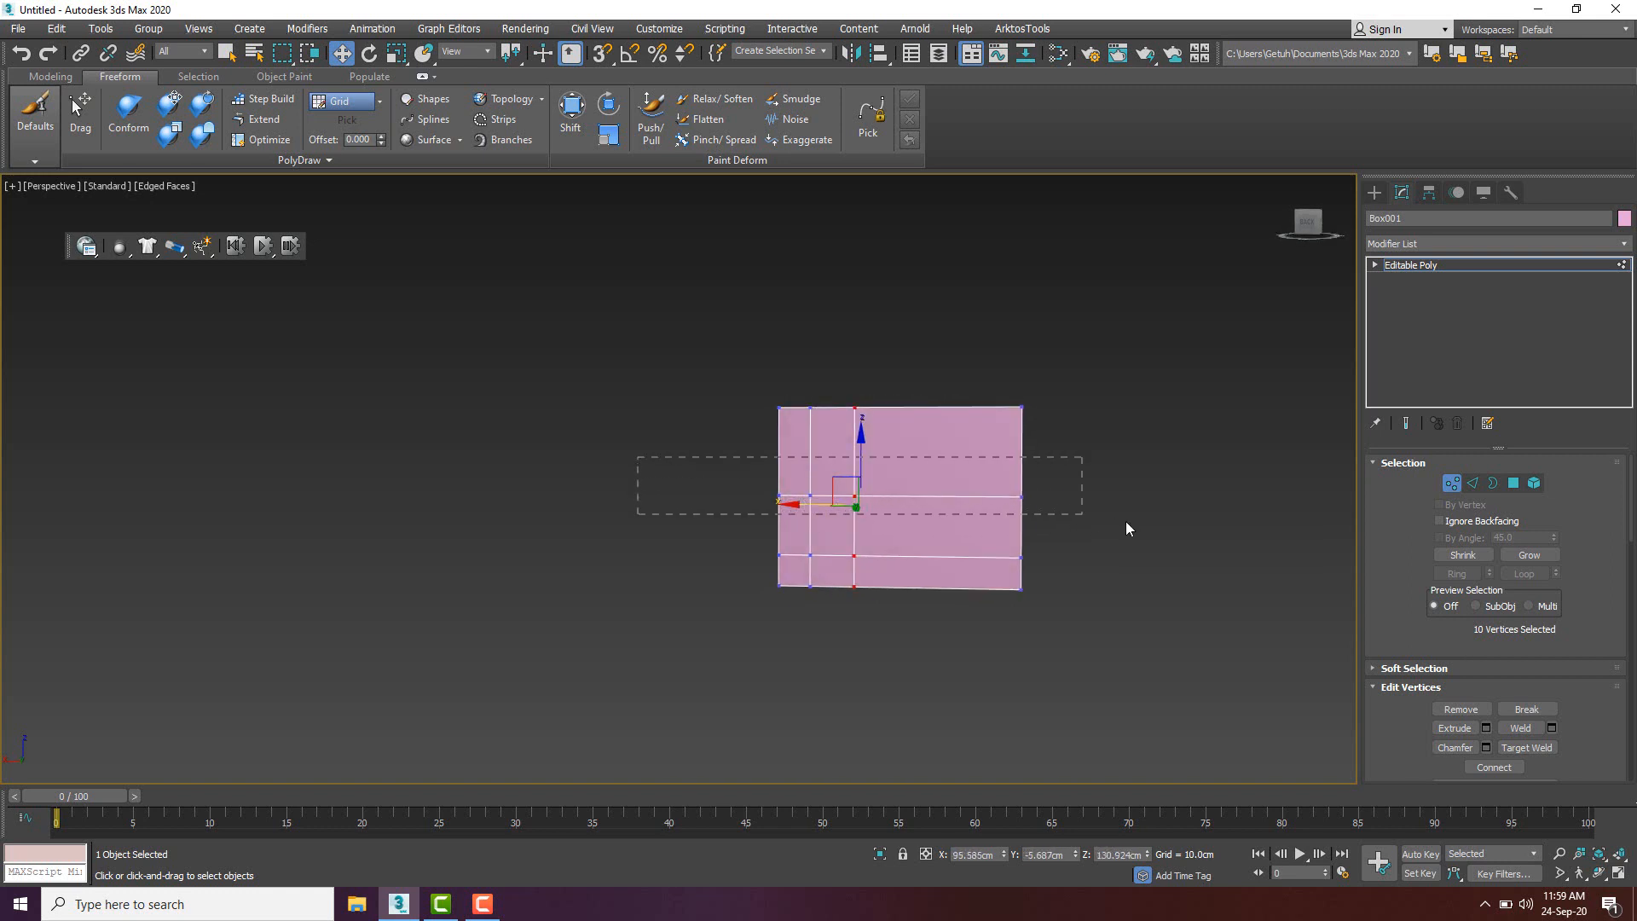
mouse_move(1146, 524)
alt+middle_down()
mouse_move(899, 513)
mouse_move(1154, 518)
alt+middle_up()
scroll(866, 460, up, 3)
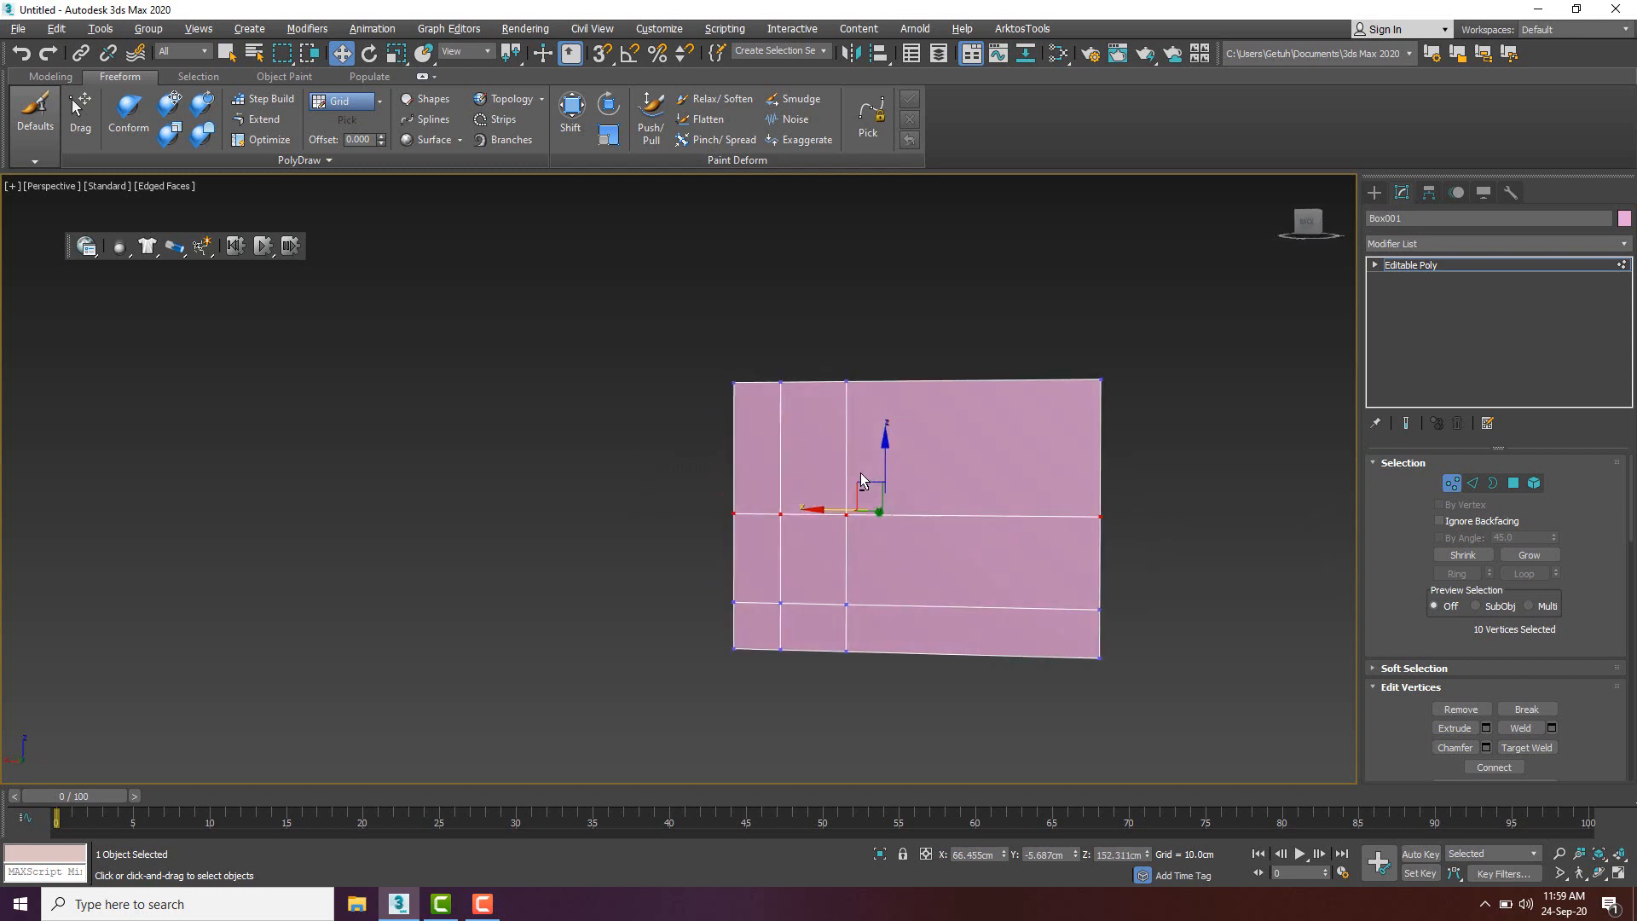
alt+middle_drag(861, 479, 866, 474)
drag(885, 464, 886, 421)
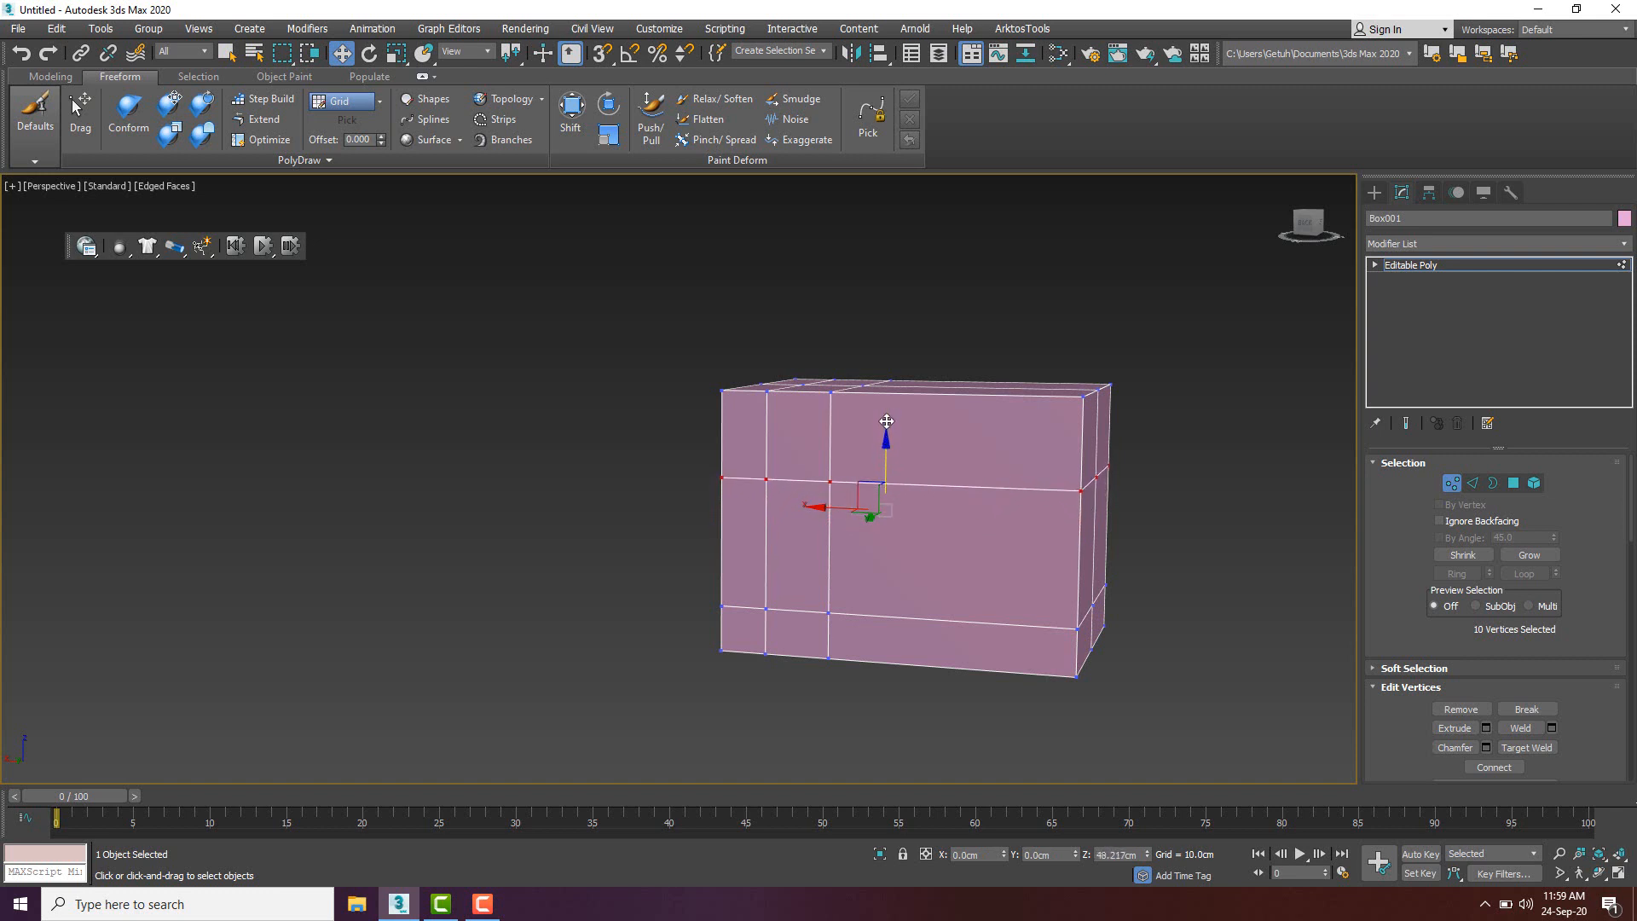
- Delete the small middle polygon bounded by the two close vertical columns on the long side to open a window
click(1514, 483)
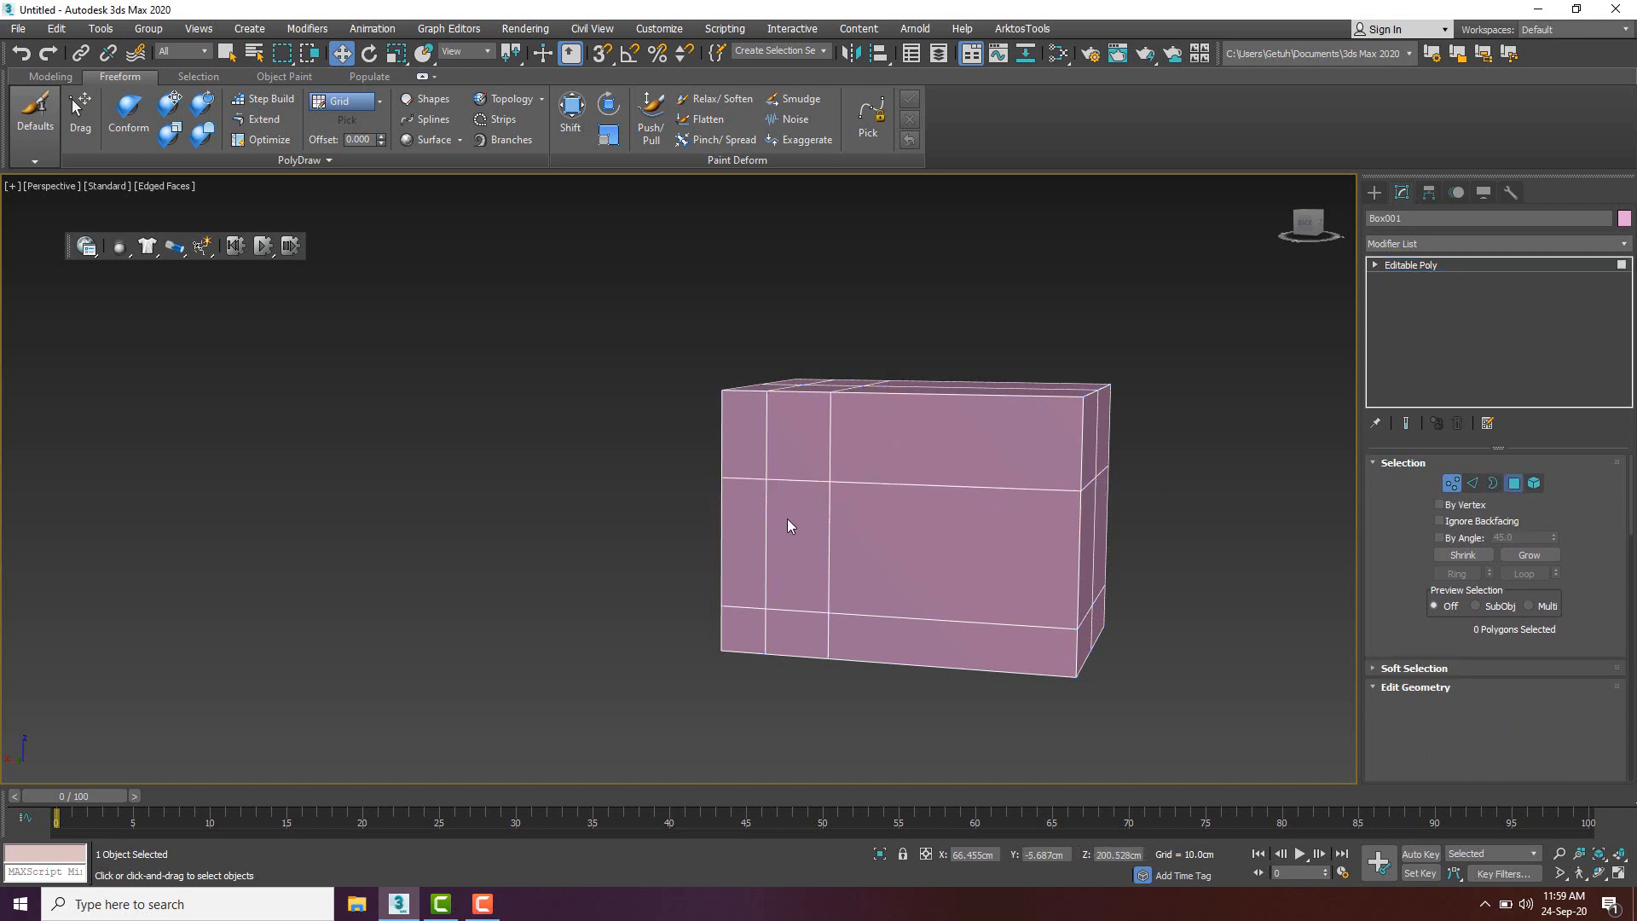
click(789, 528)
alt+middle_drag(904, 531, 902, 530)
scroll(835, 528, up, 2)
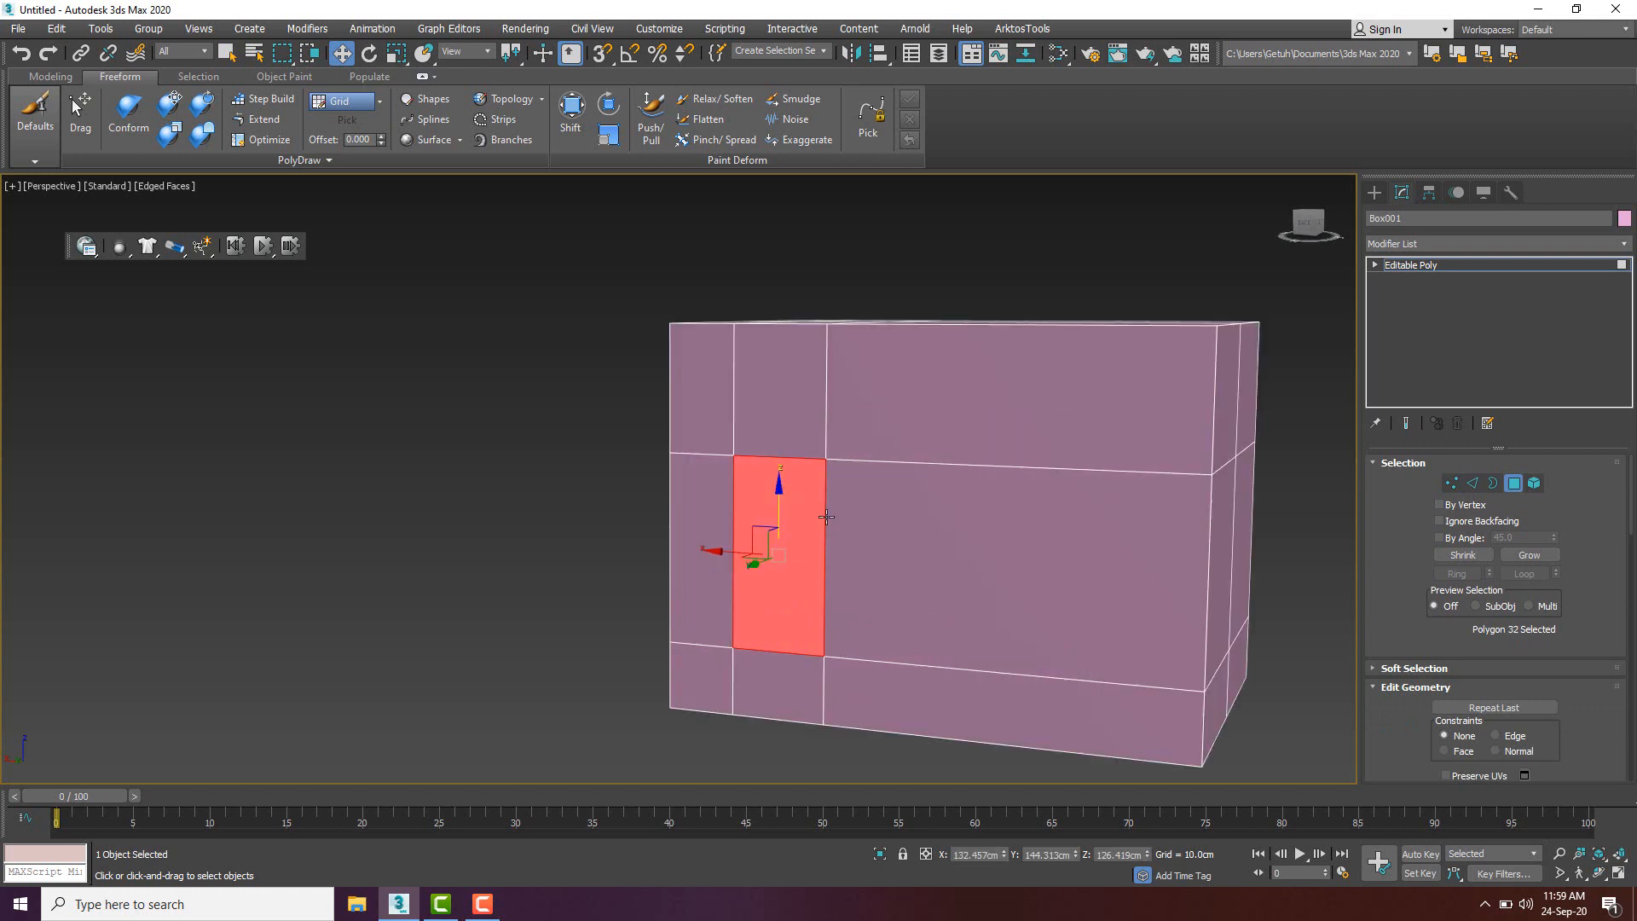
key(Delete)
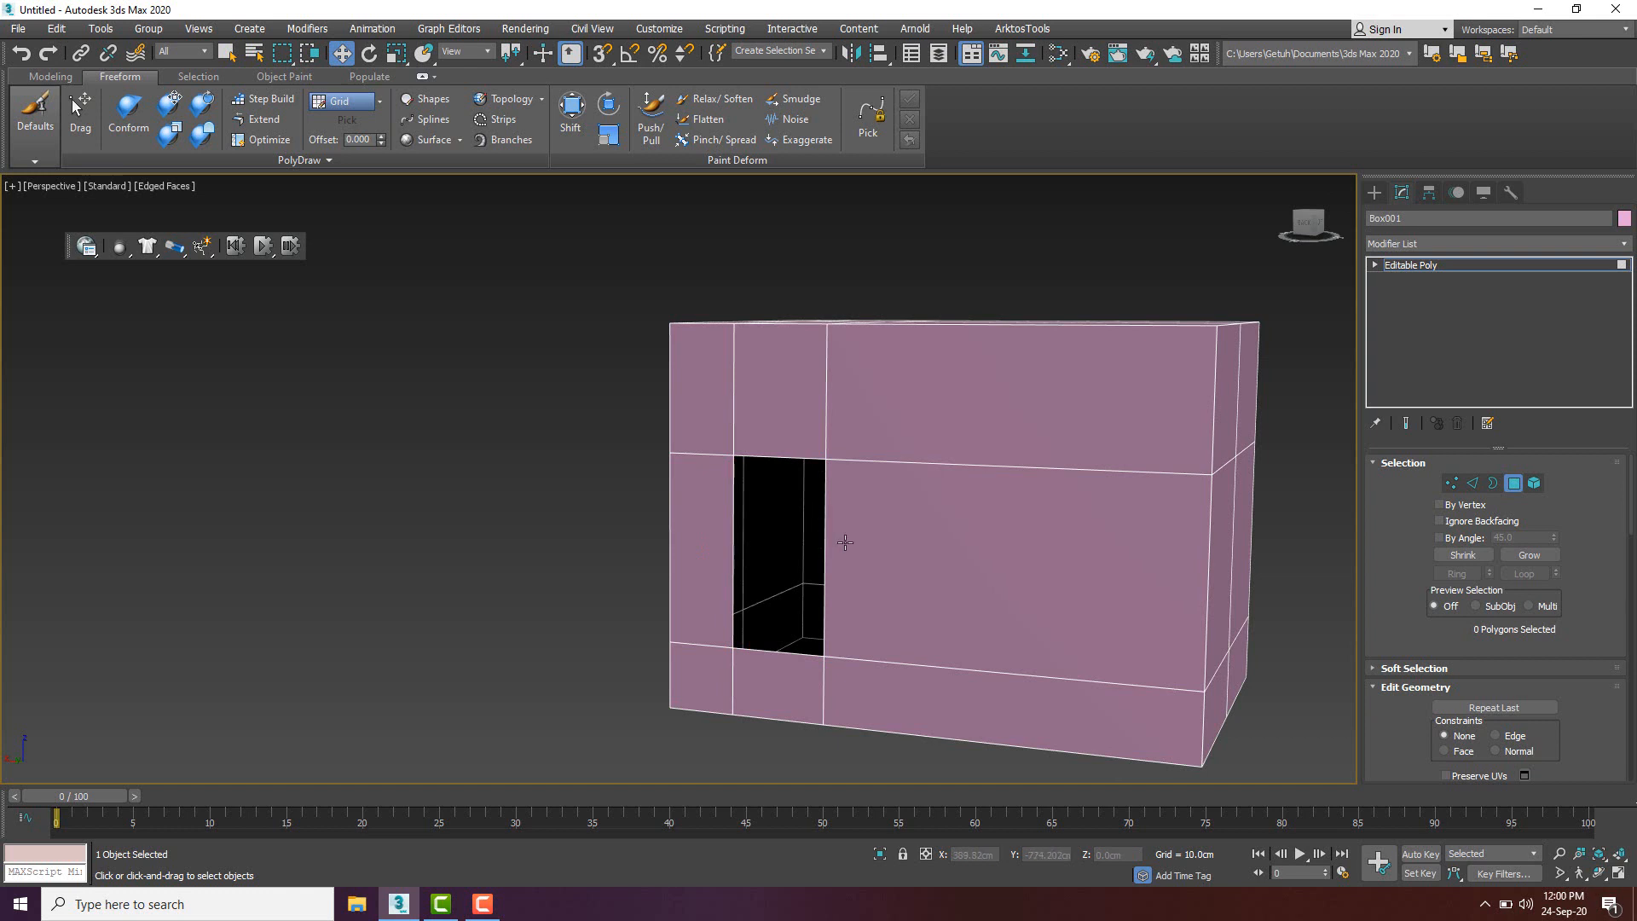
- Examine the box interior through the window opening, picking one inner polygon on the far wall, and leave polygon editing
alt+middle_drag(846, 540, 800, 566)
scroll(775, 570, up, 5)
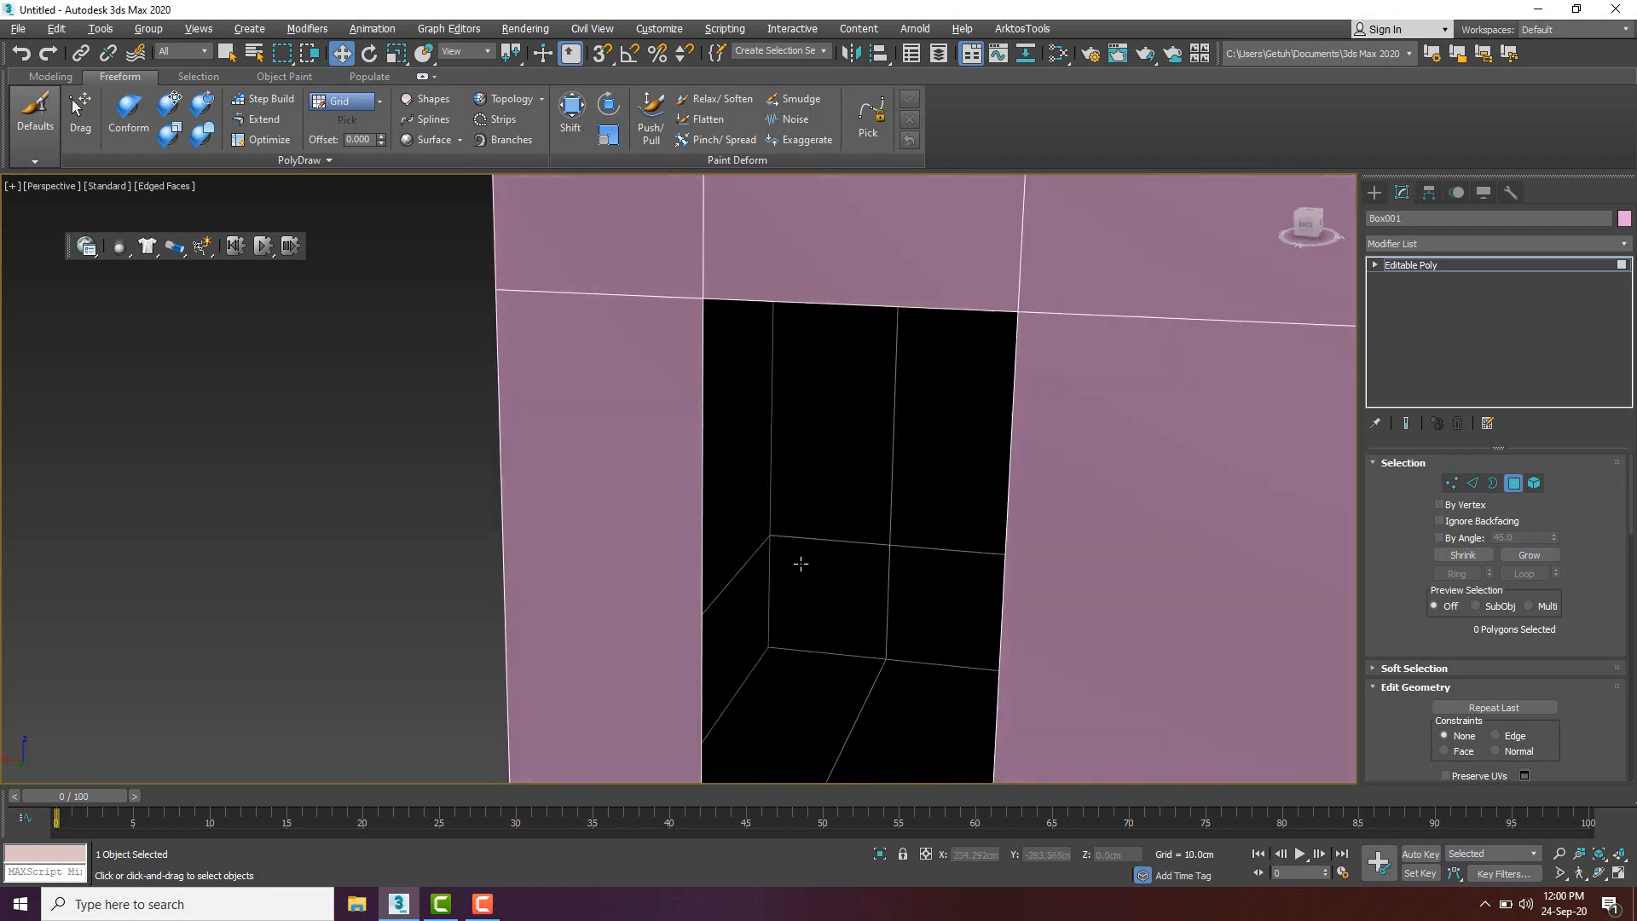
click(1514, 483)
alt+middle_drag(884, 486, 808, 486)
scroll(803, 492, down, 3)
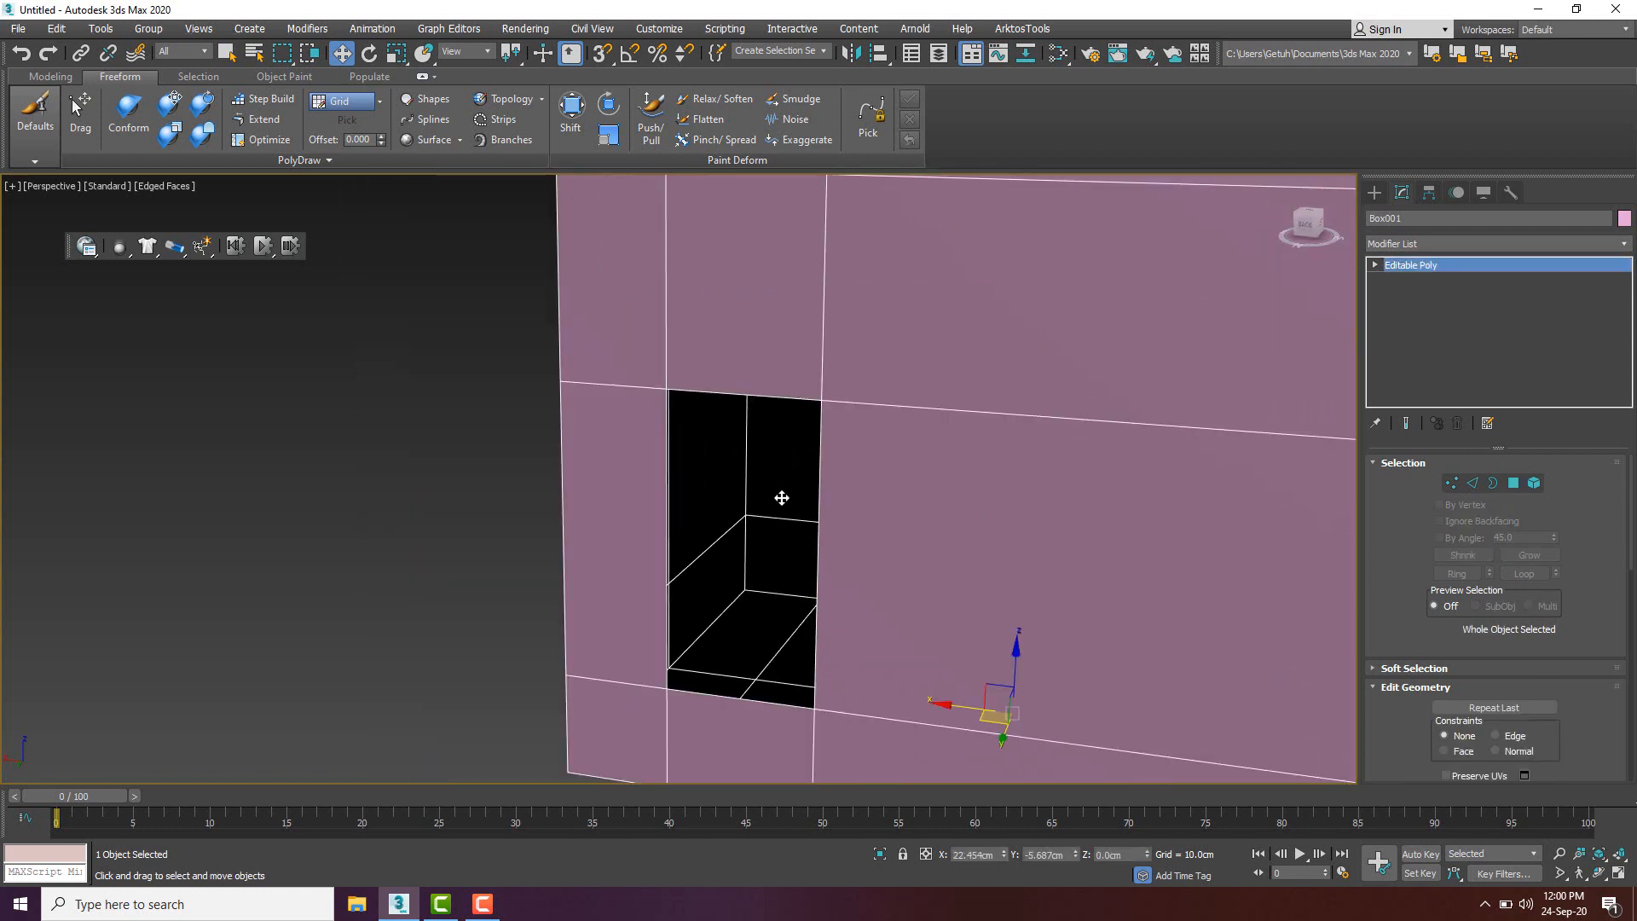
key(4)
click(782, 497)
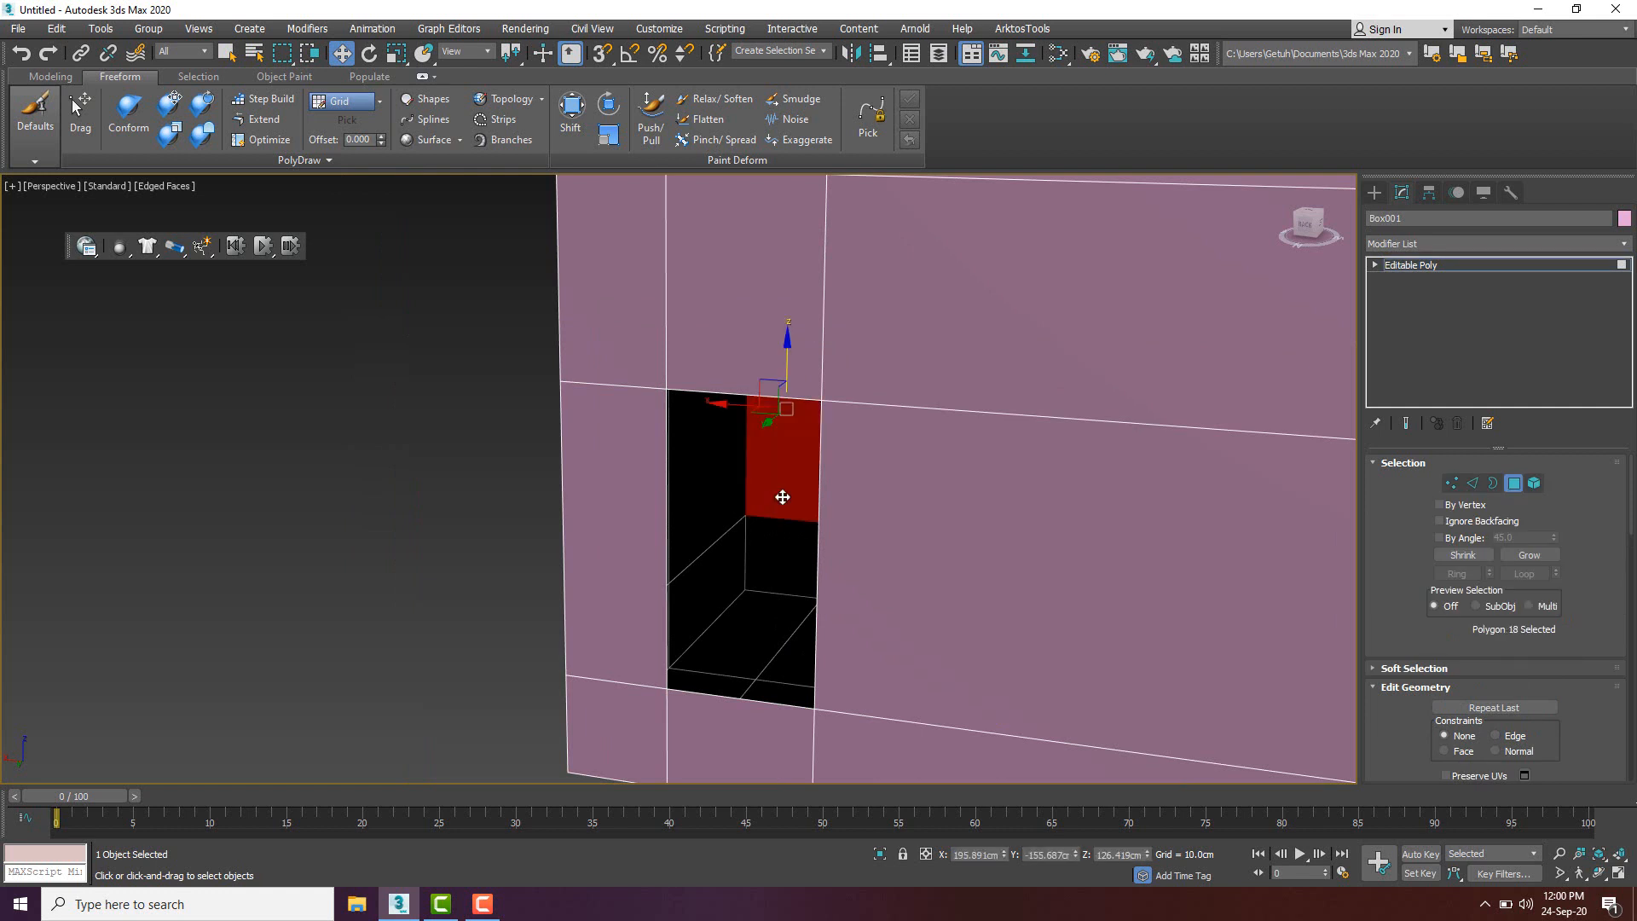
alt+middle_drag(788, 501, 781, 497)
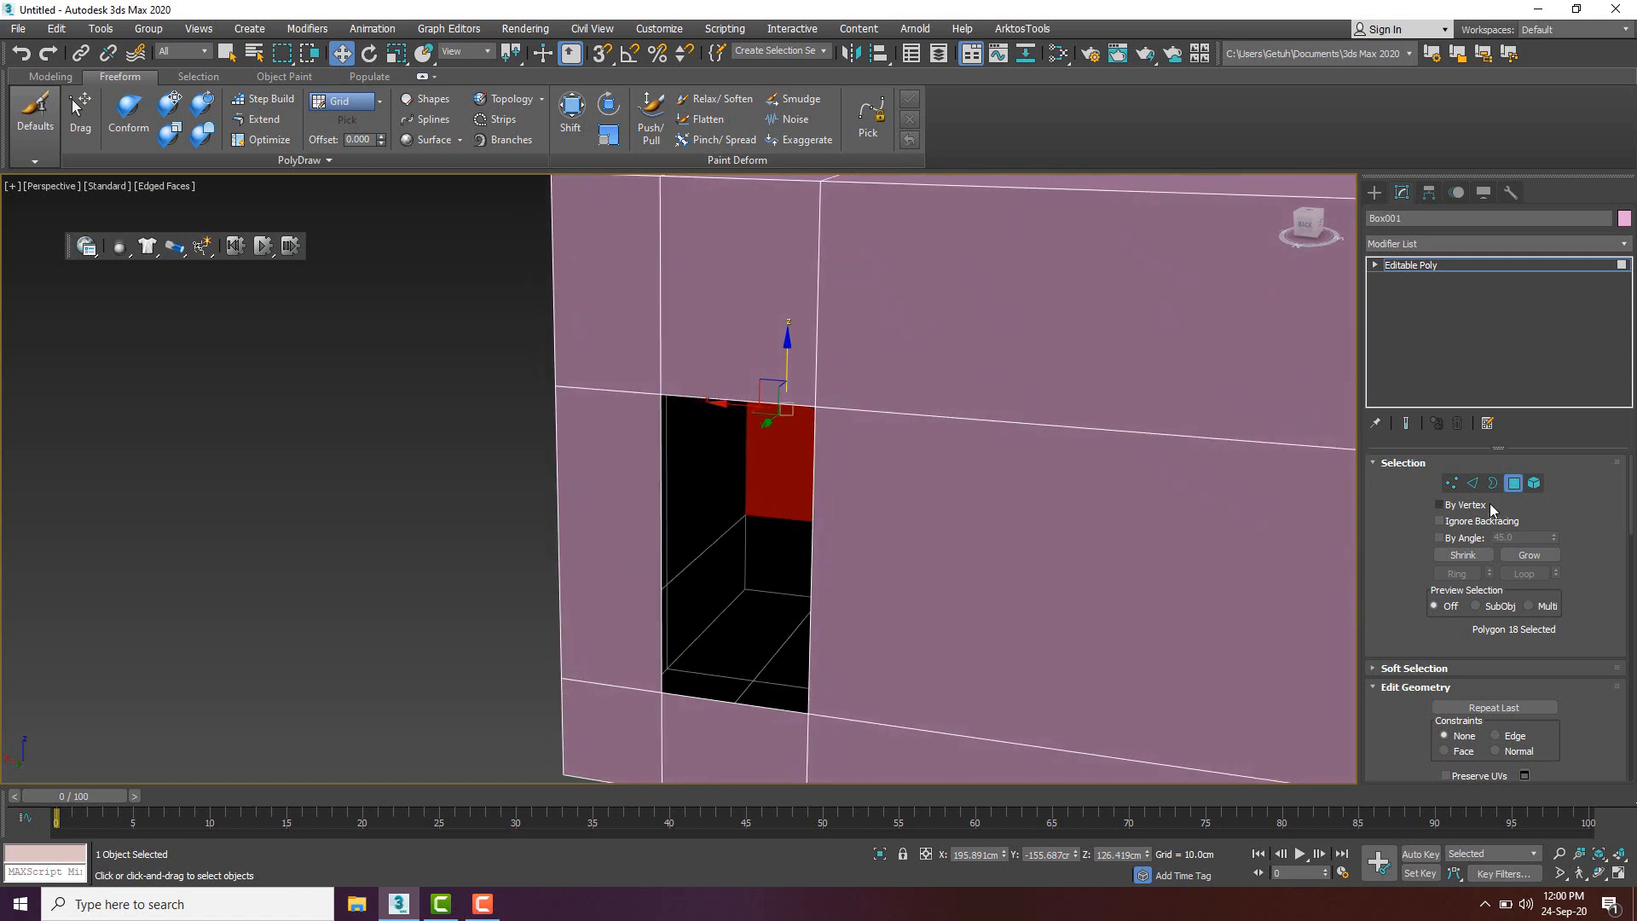
click(1514, 482)
- Apply a Shell modifier to the whole box with the window opening
alt+middle_drag(770, 508, 842, 516)
scroll(841, 515, down, 10)
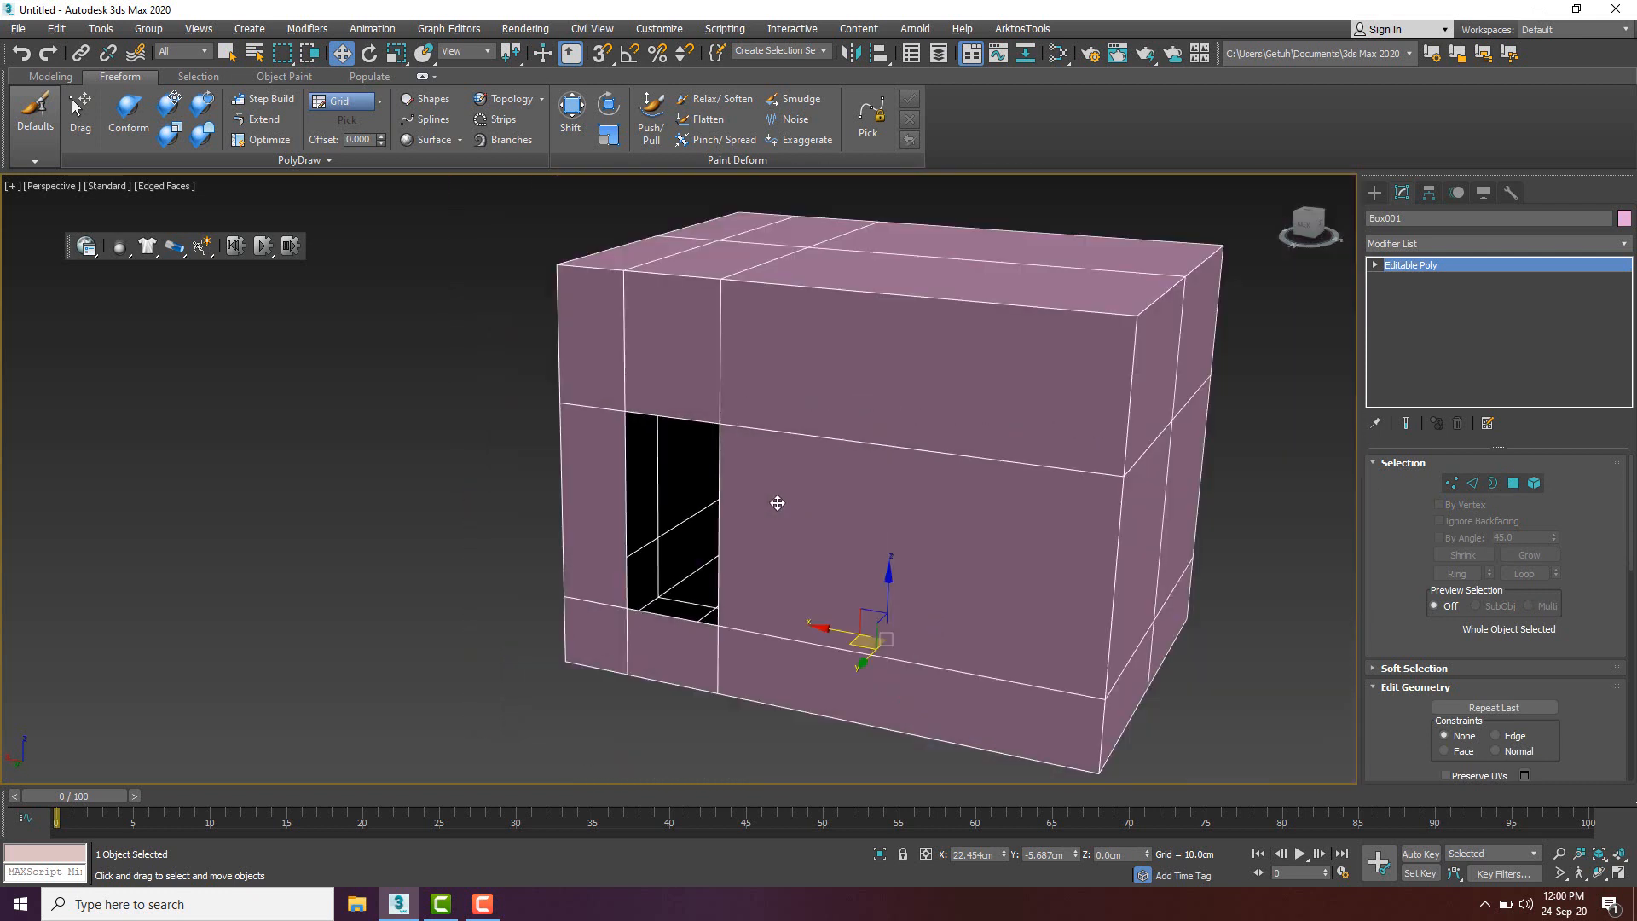
middle_drag(697, 521, 671, 531)
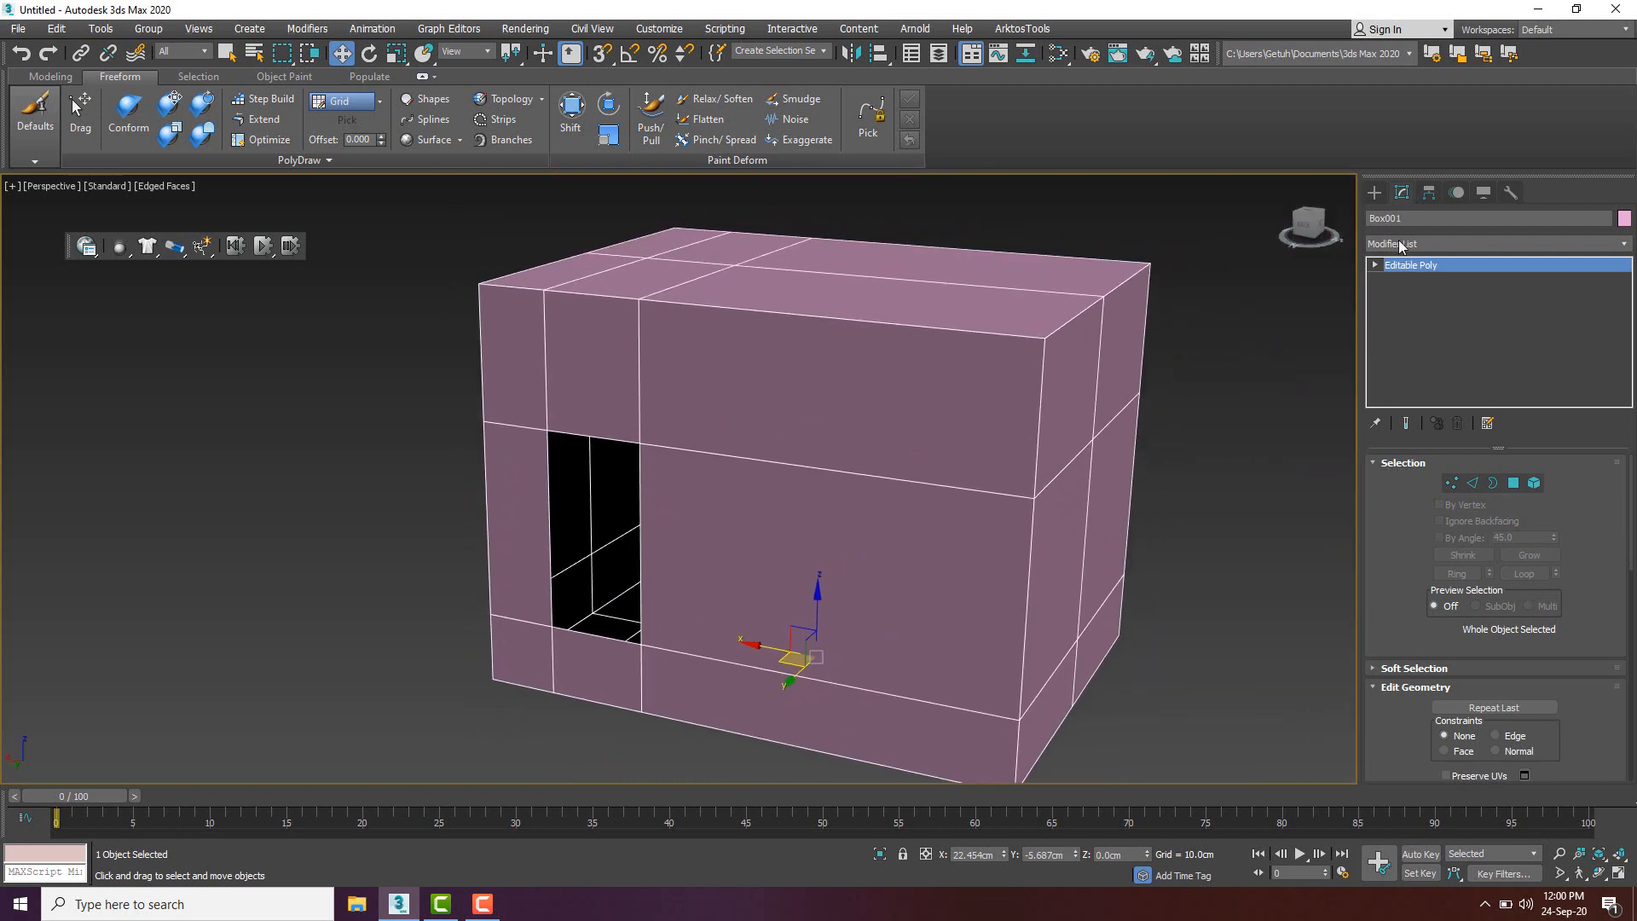
click(1402, 243)
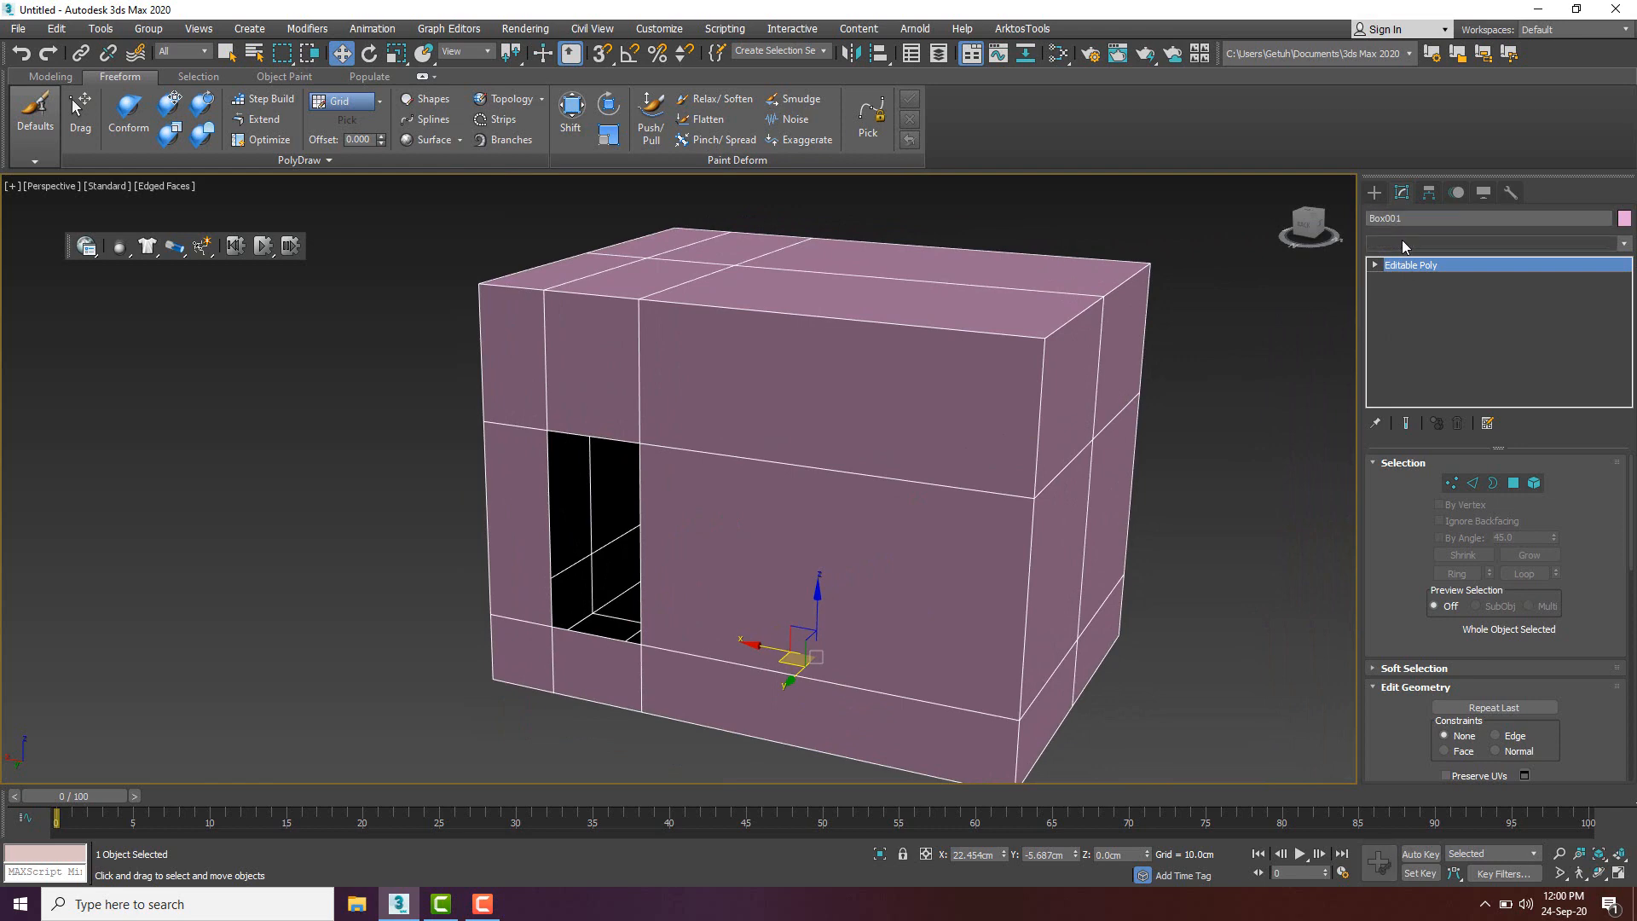
click(1405, 244)
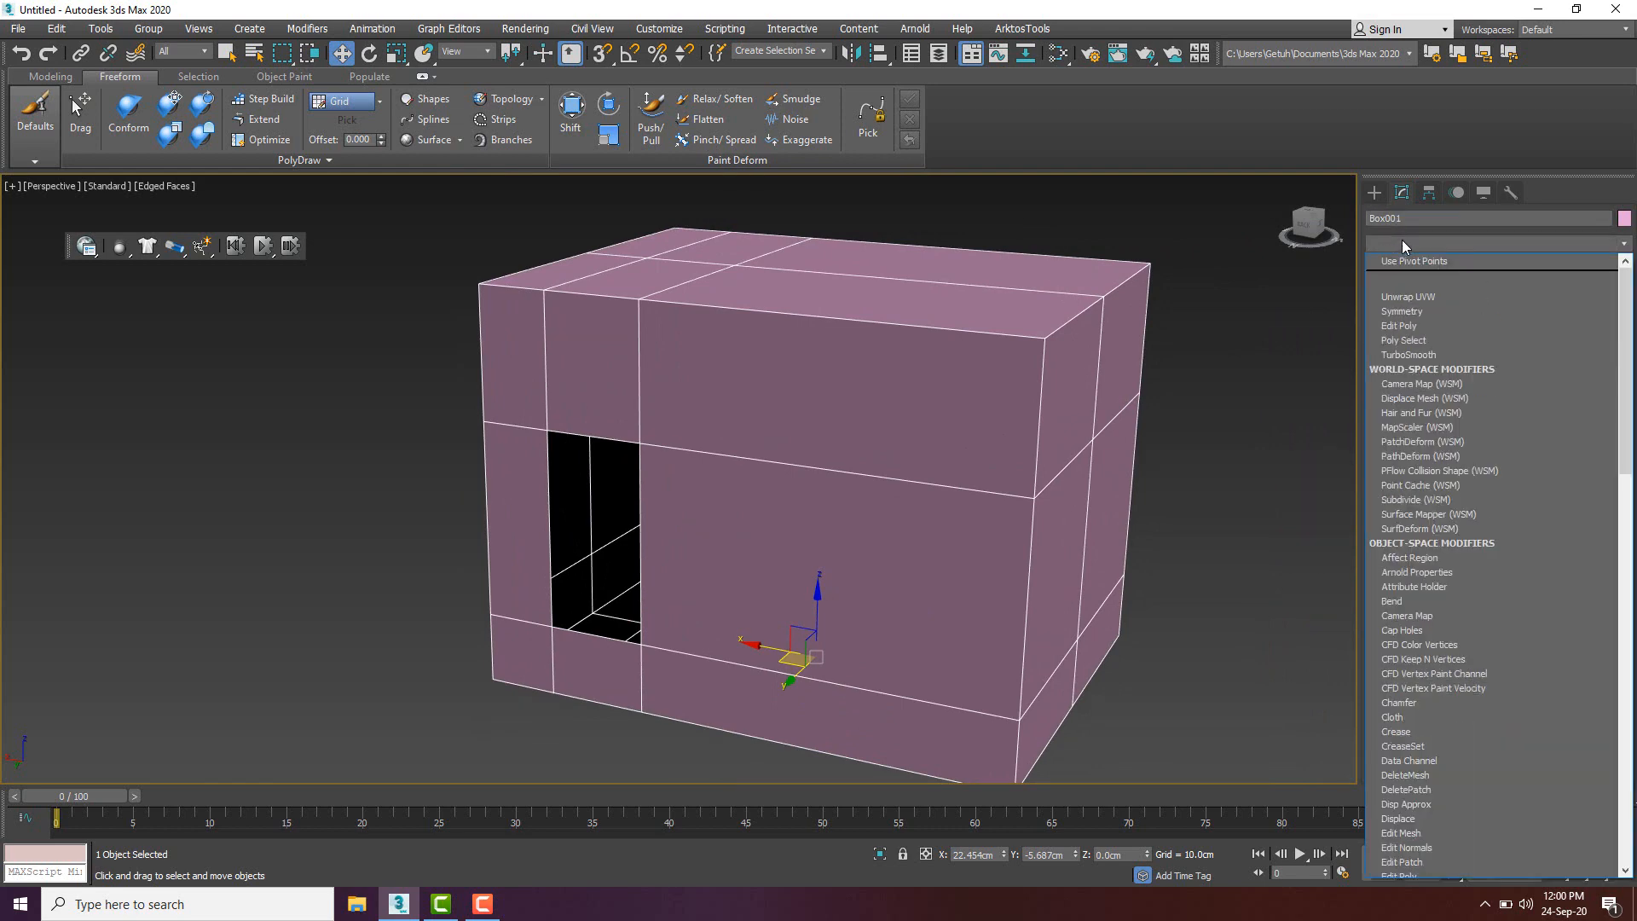
key(s)
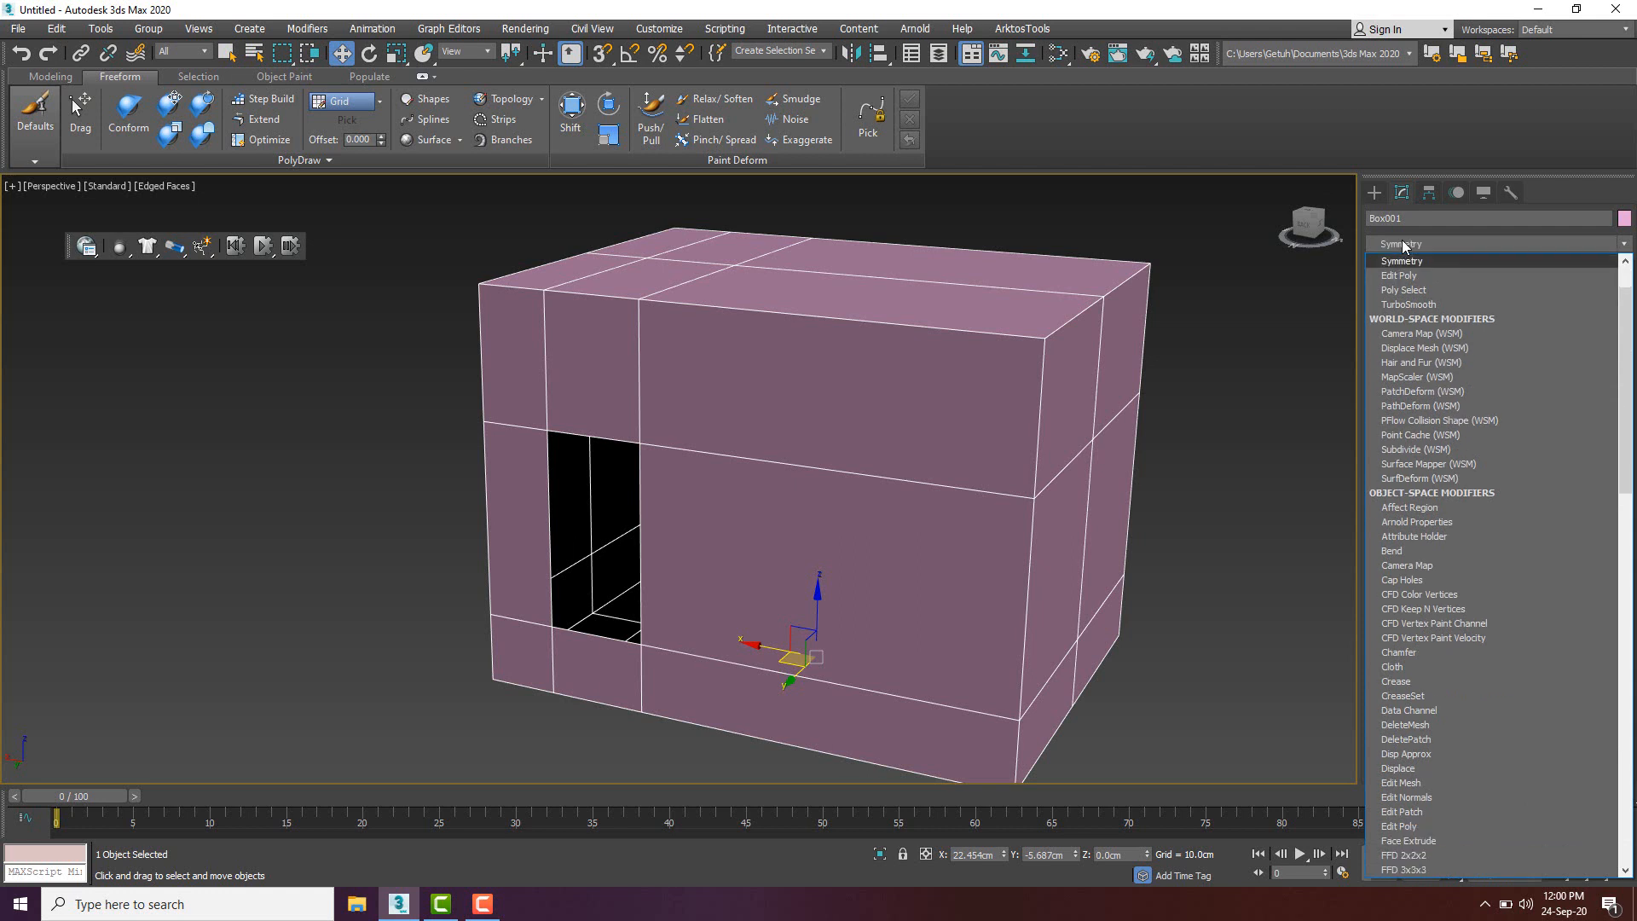
key(s)
key(s)
key(s)
key(s)
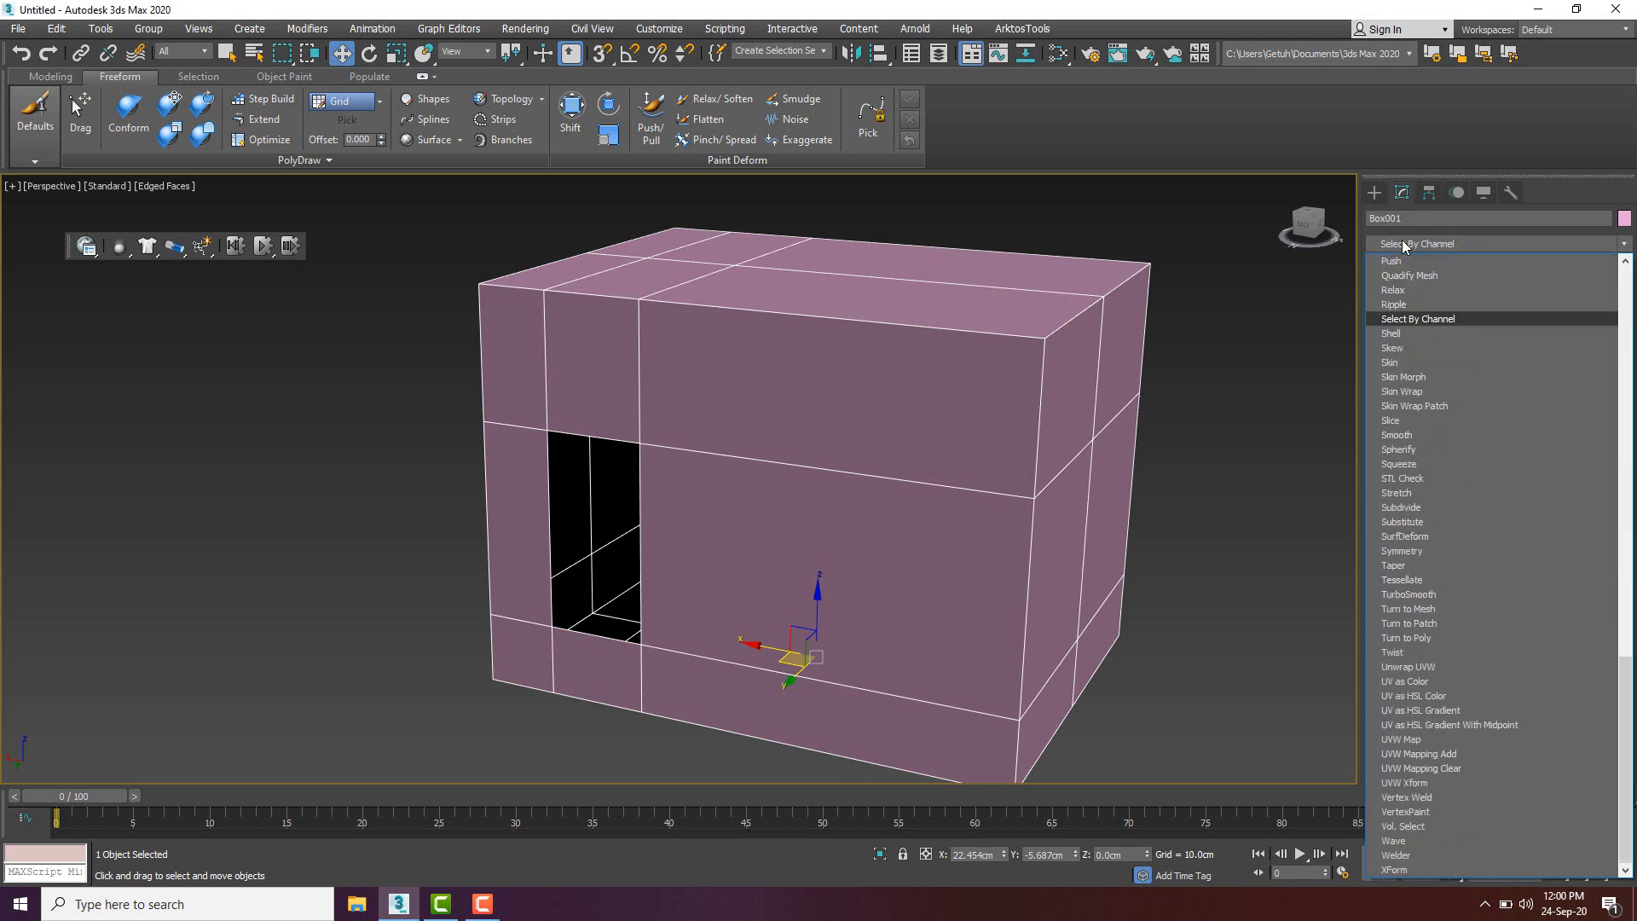
click(1402, 332)
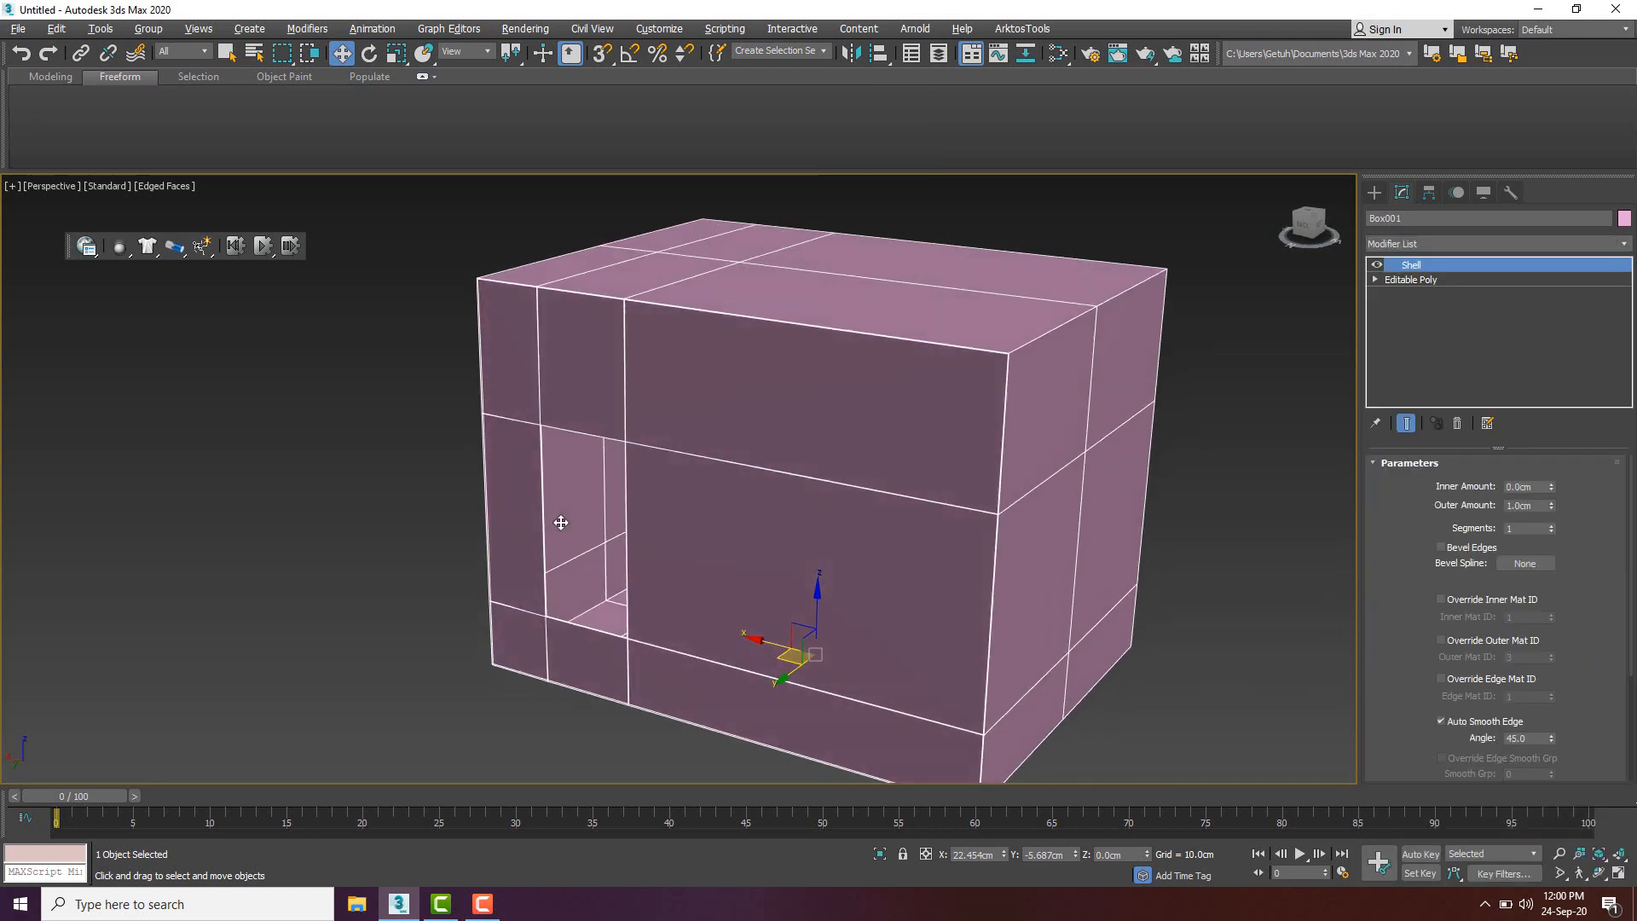
- Set the shell's outer amount to 0 cm and its inner amount to 5 cm
scroll(492, 642, up, 4)
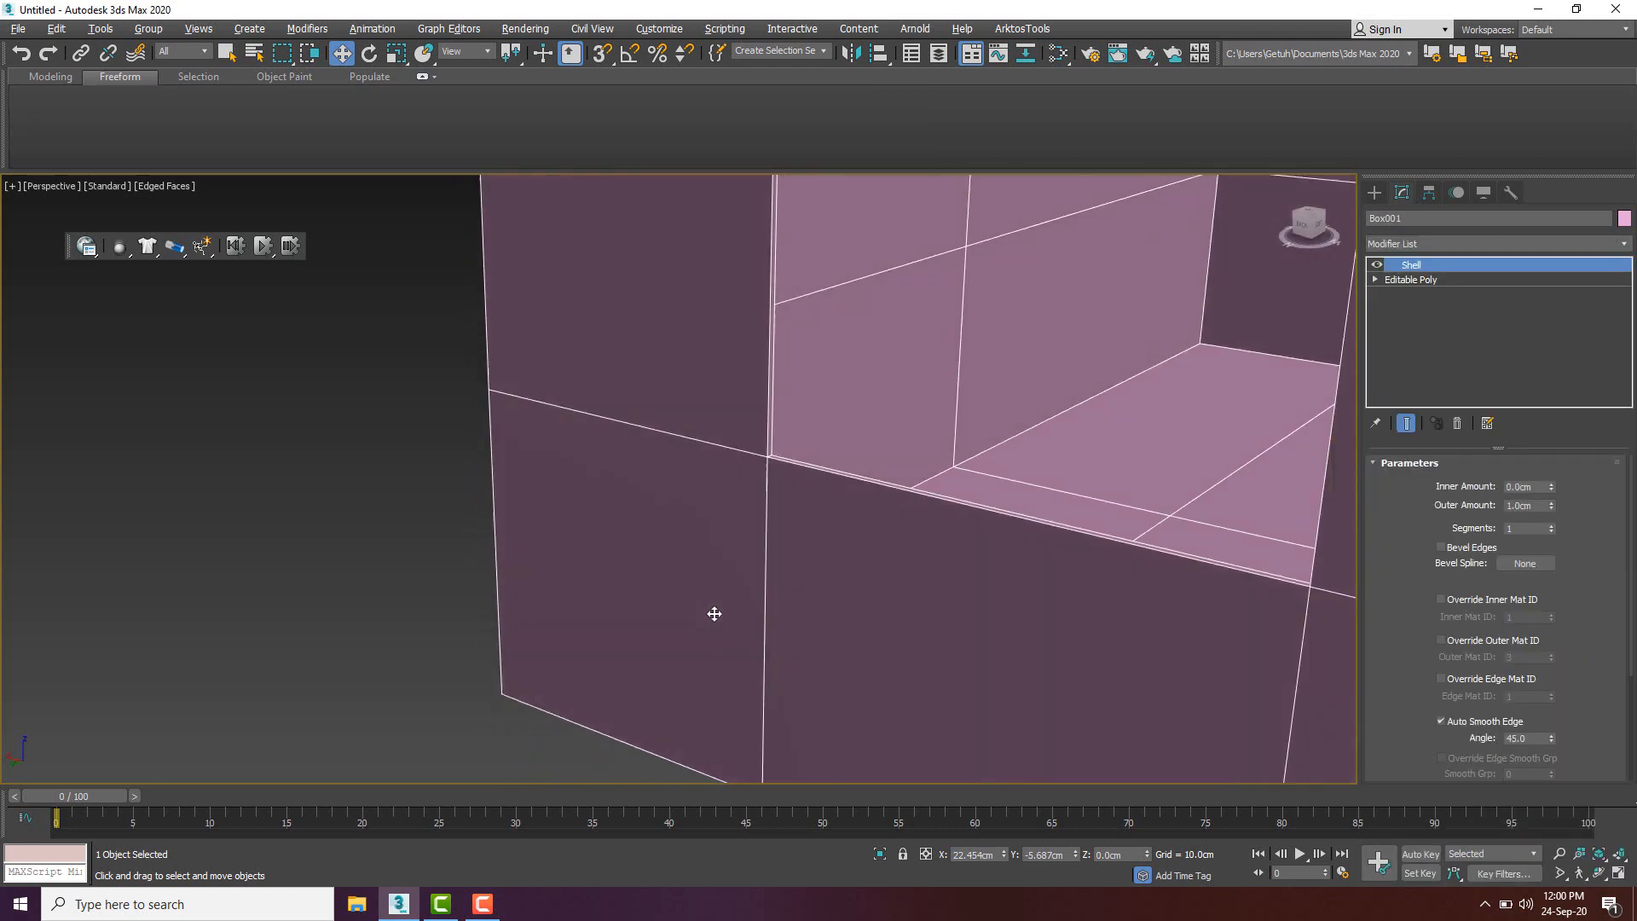
mouse_move(715, 614)
alt+middle_down()
mouse_move(826, 542)
mouse_move(721, 636)
alt+middle_up()
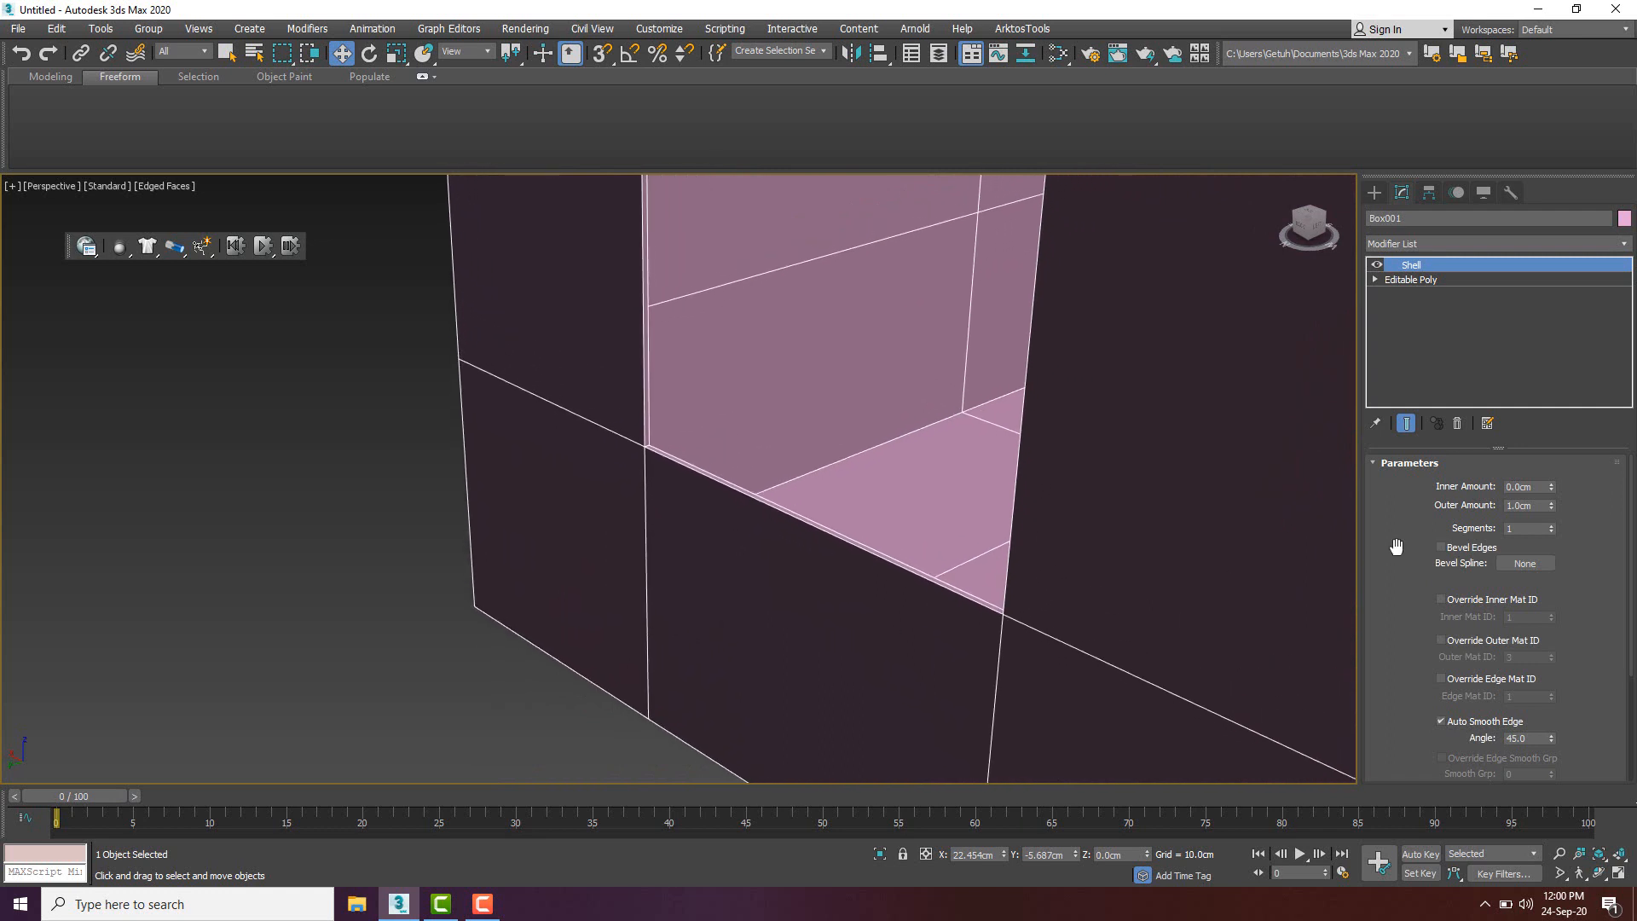
drag(1551, 505, 1481, 158)
right_click(1551, 506)
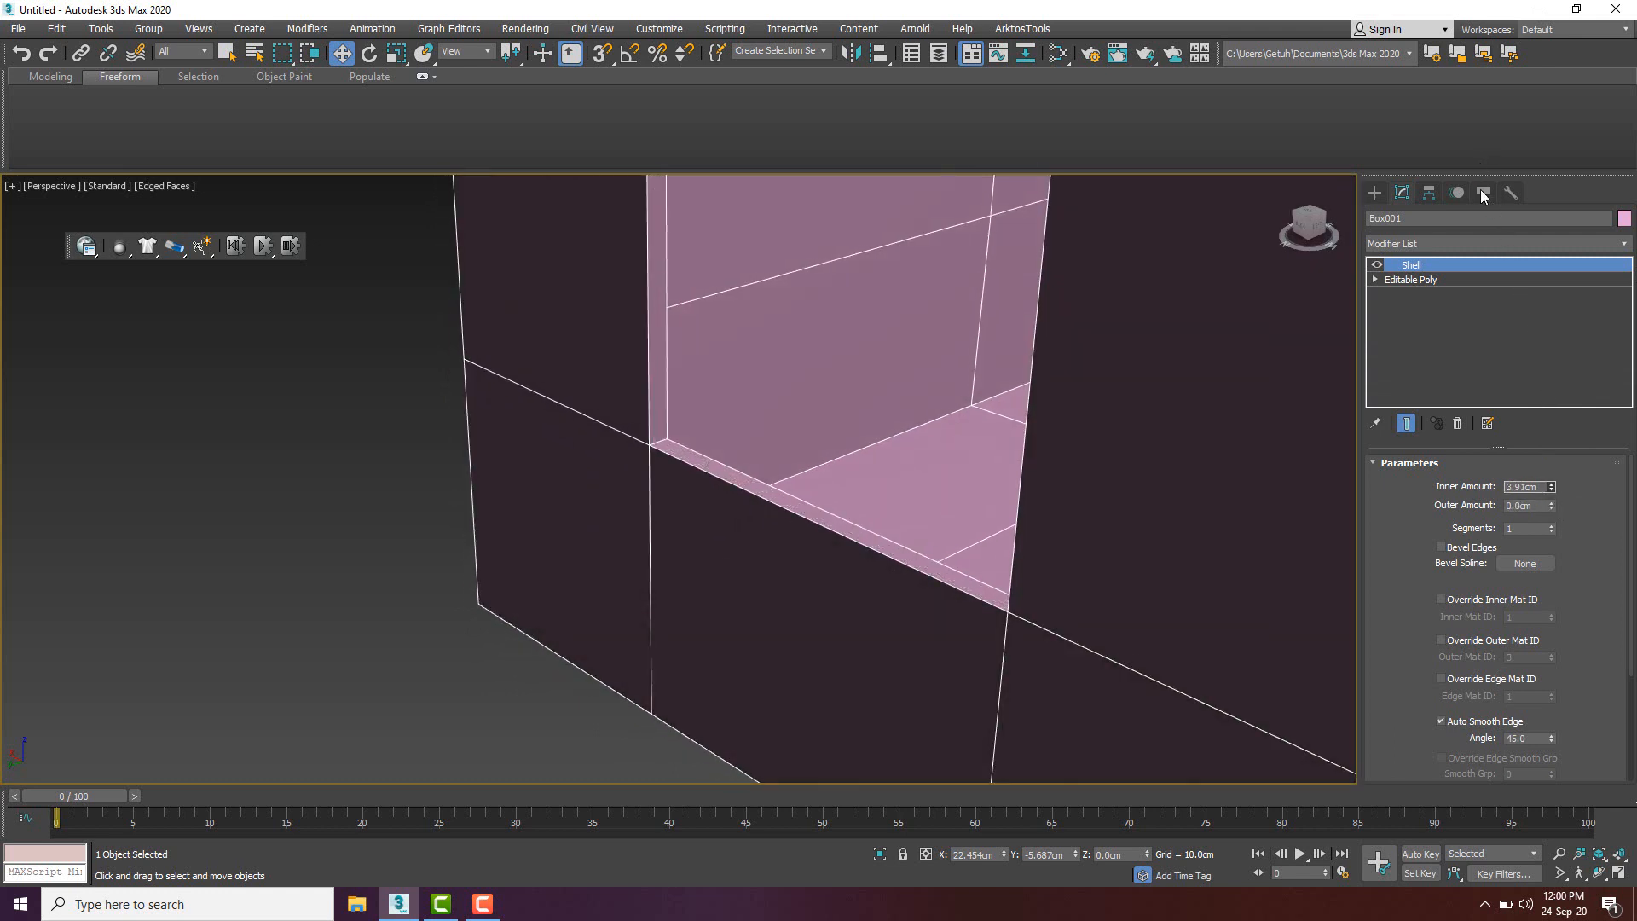
click(1502, 486)
key(Return)
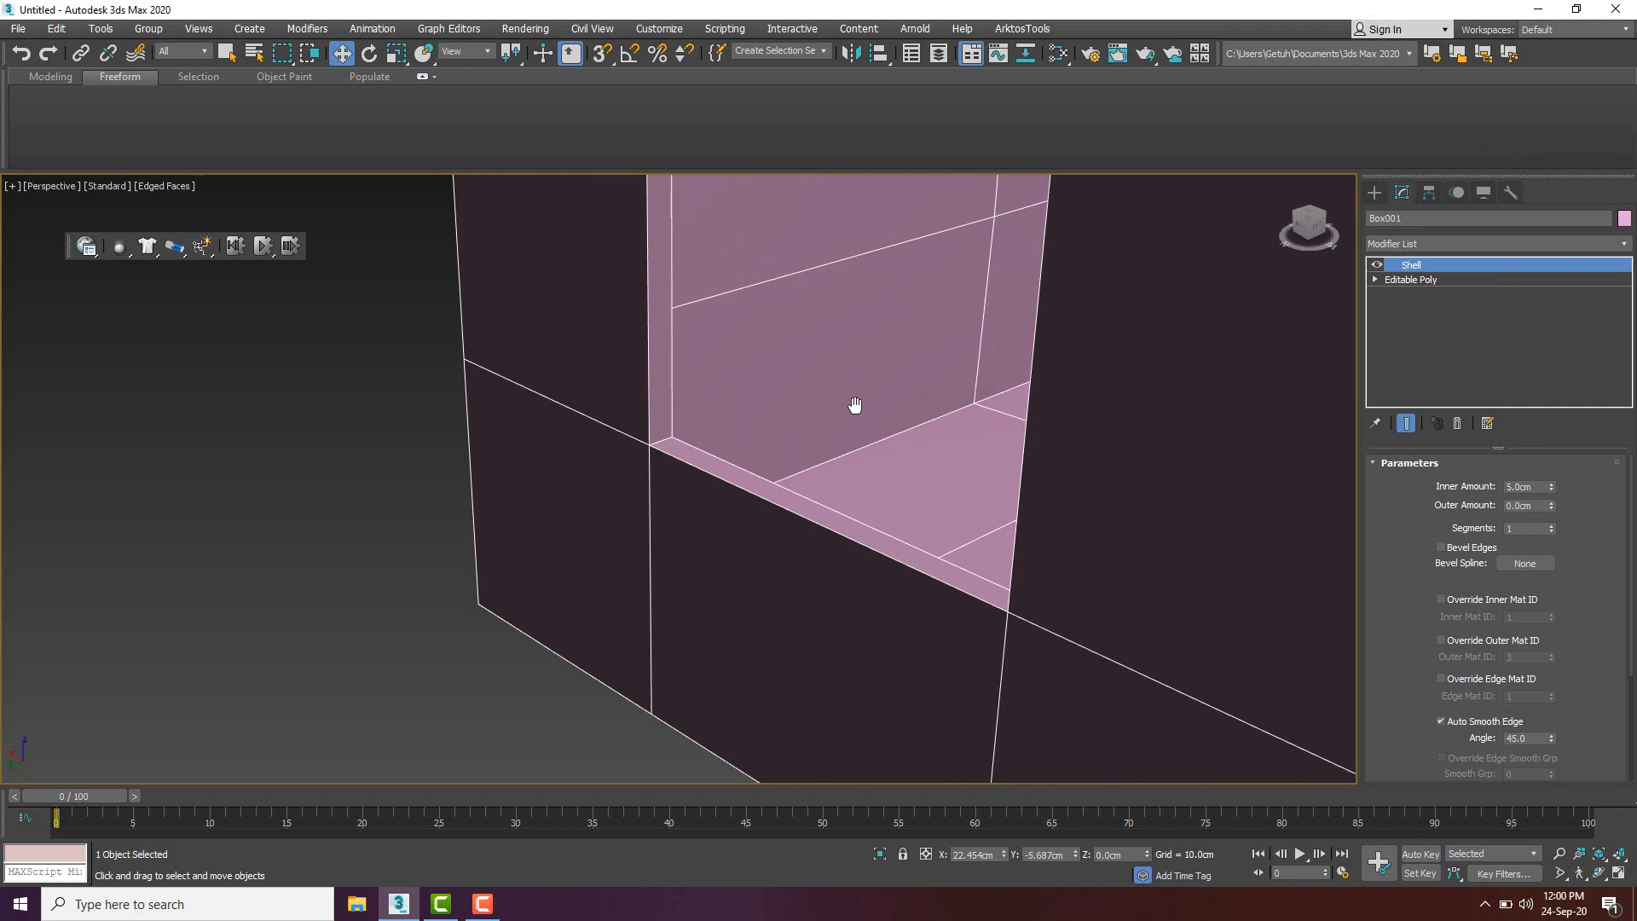
- Convert the shelled box to an Editable Poly
alt+middle_drag(851, 402, 778, 420)
scroll(779, 420, down, 3)
scroll(779, 420, up, 5)
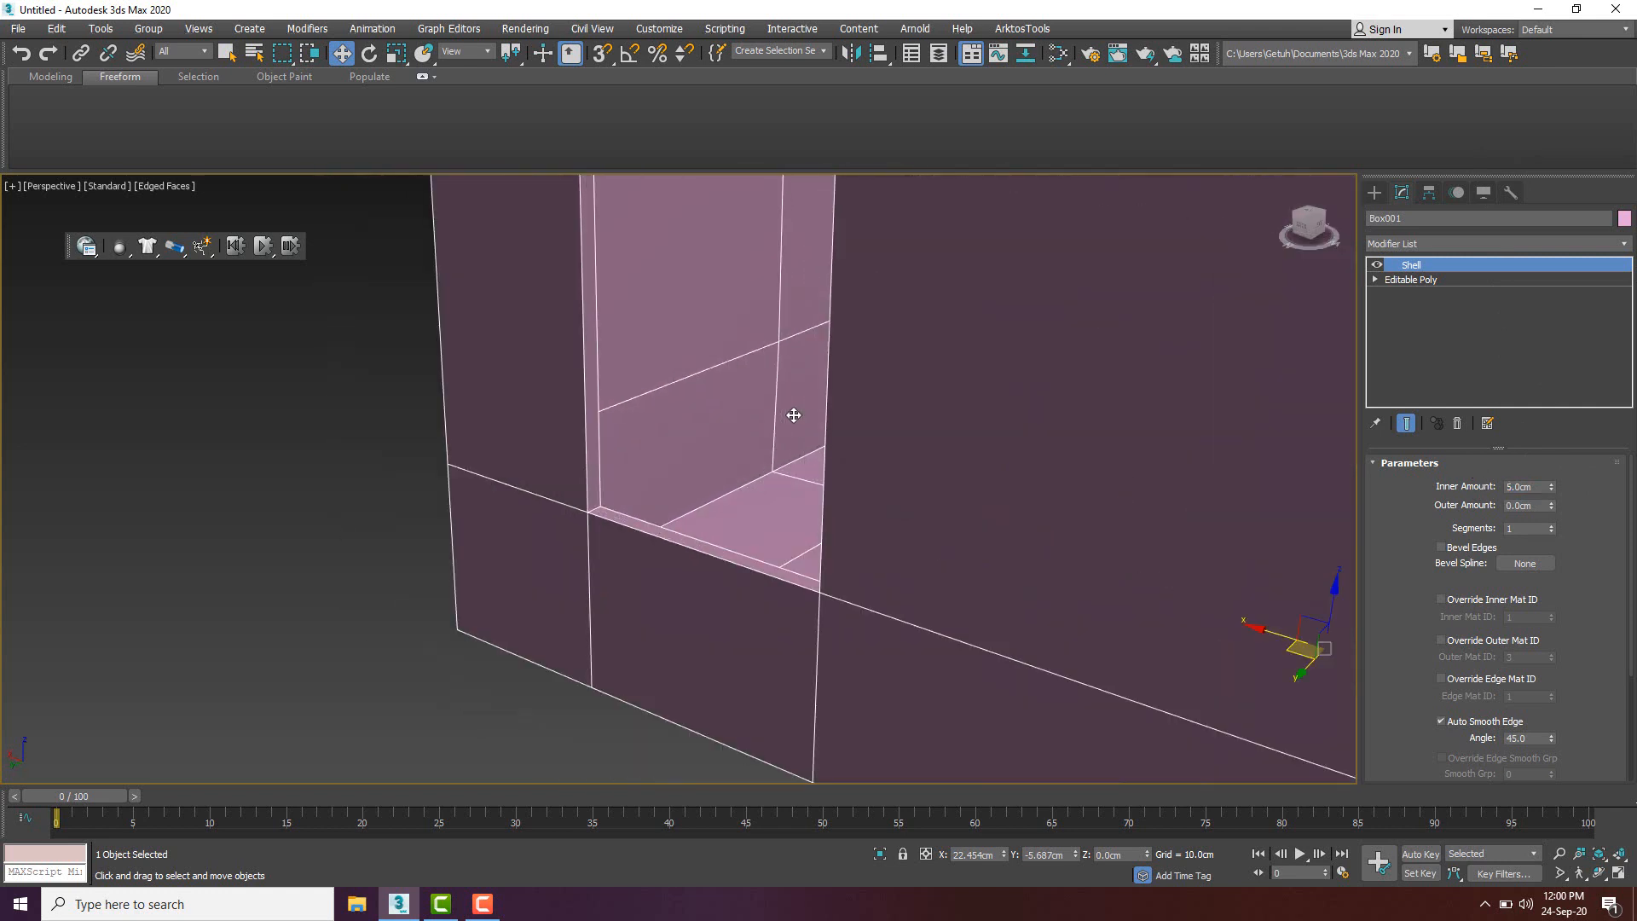
scroll(793, 415, down, 3)
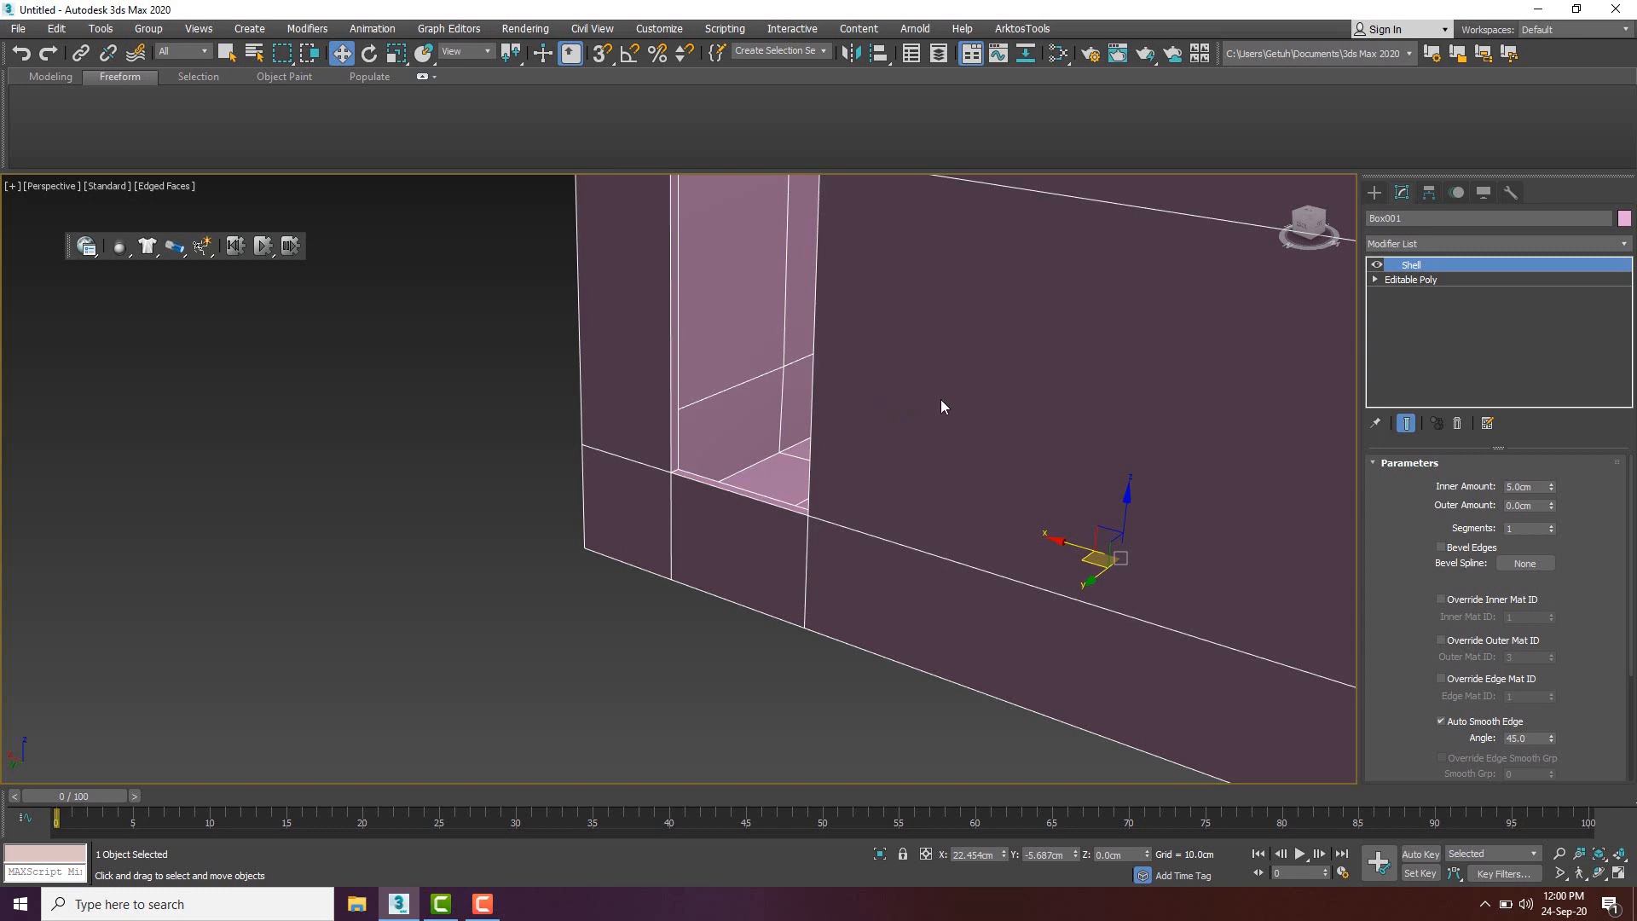
right_click(940, 399)
mouse_move(1006, 571)
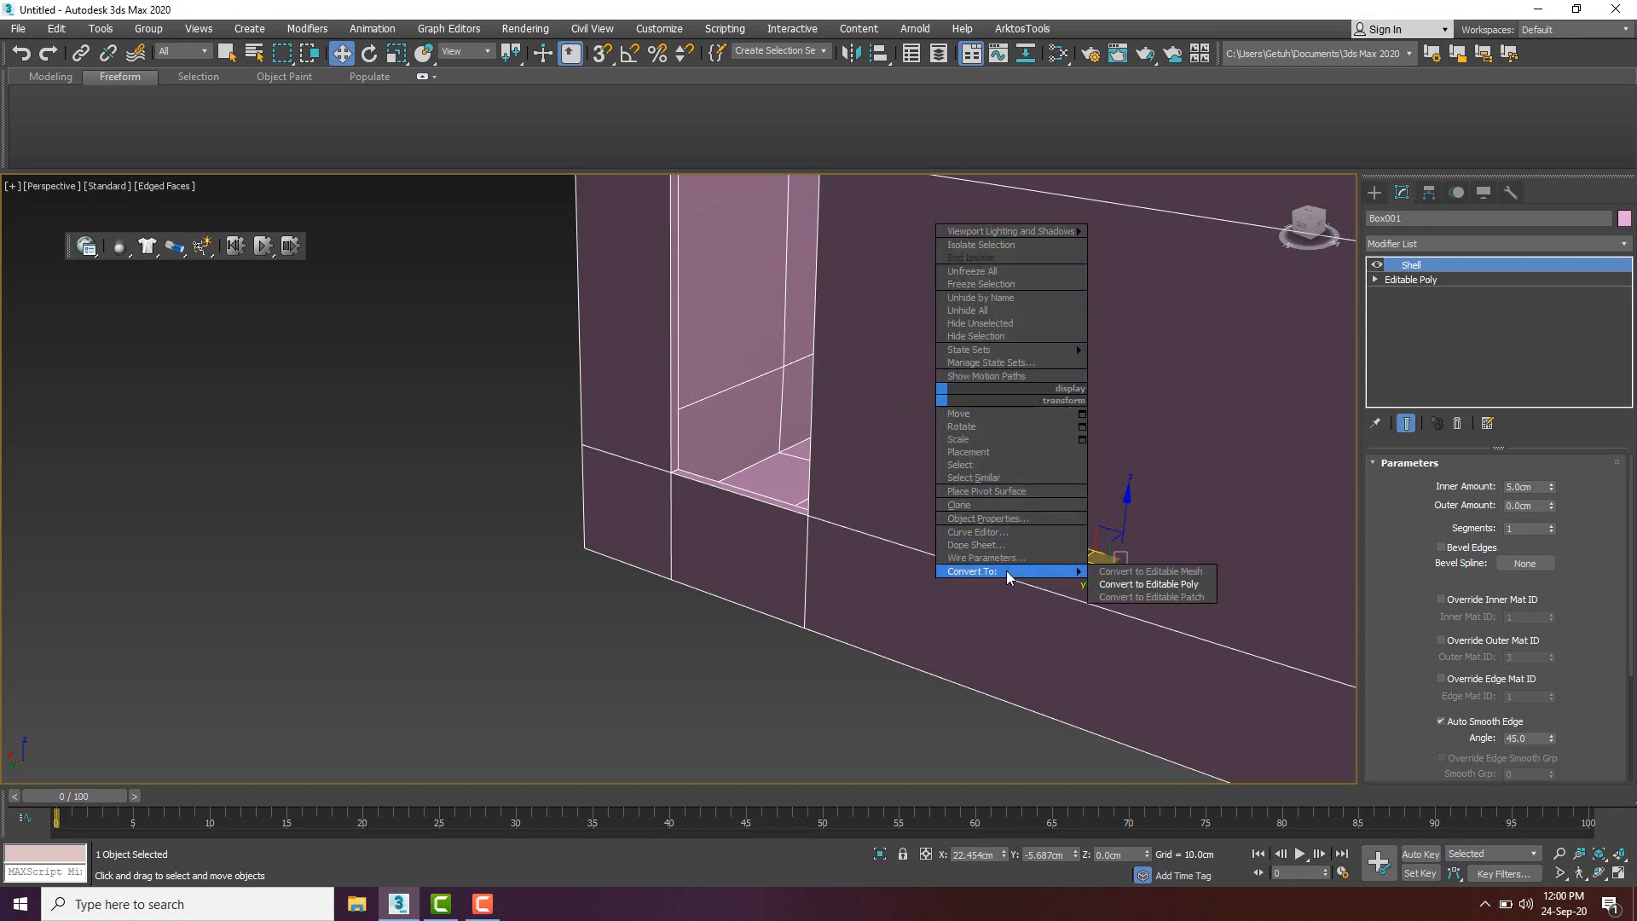
click(1122, 586)
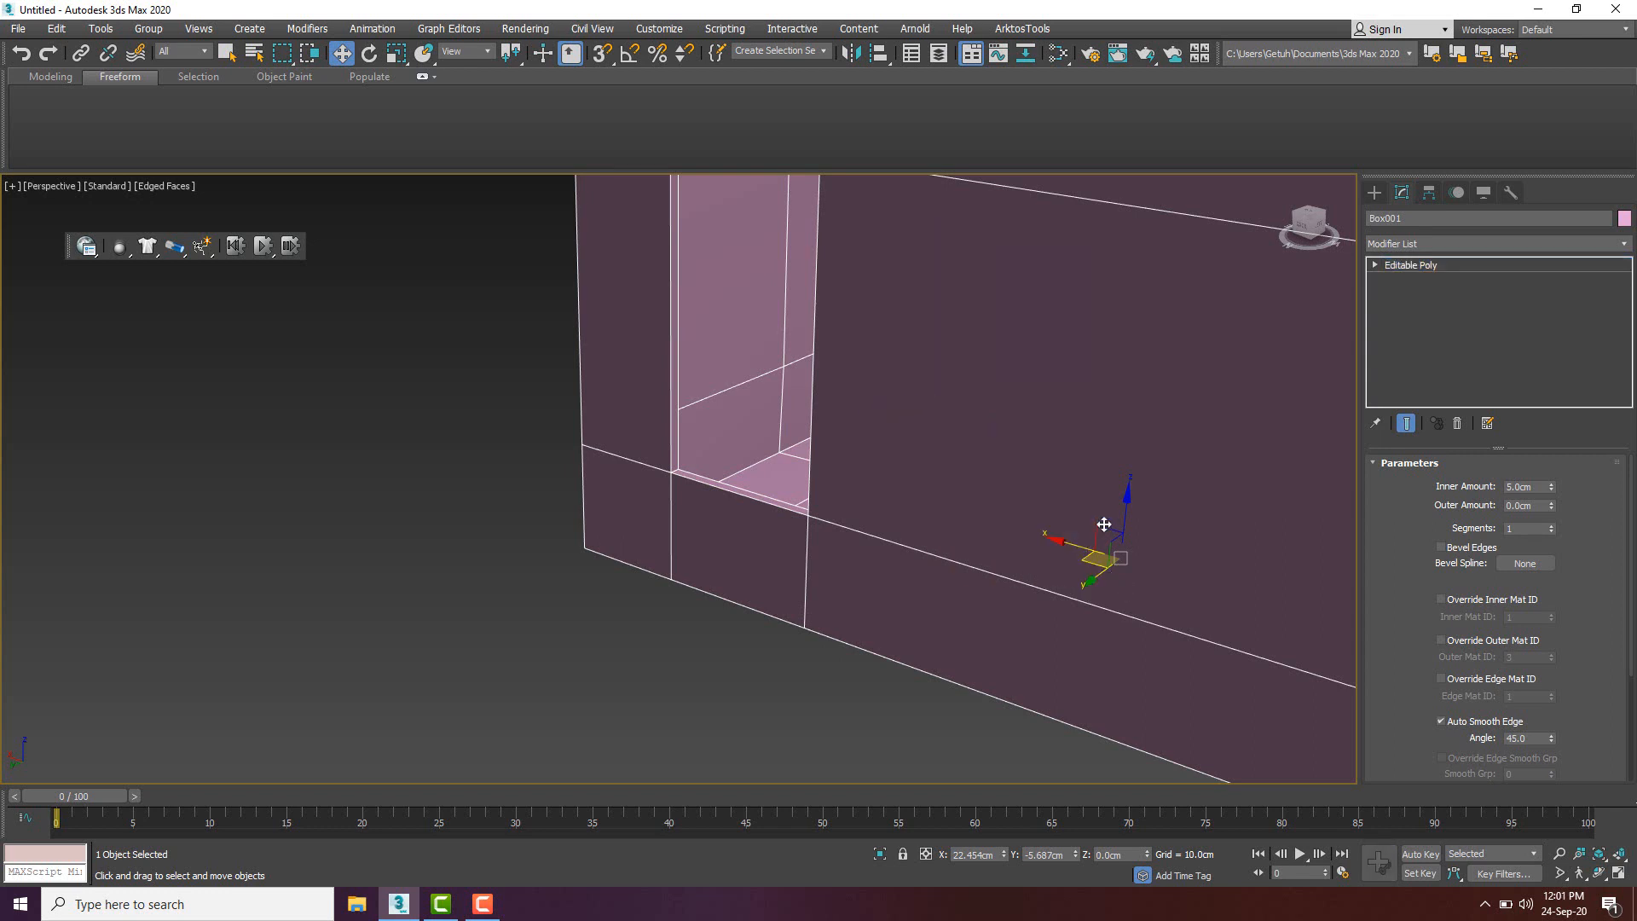
- Examine the wall thickness around the window opening from close up and from outside, and deselect the box
scroll(798, 585, up, 4)
scroll(798, 585, down, 5)
alt+middle_drag(800, 581, 919, 546)
scroll(921, 559, up, 8)
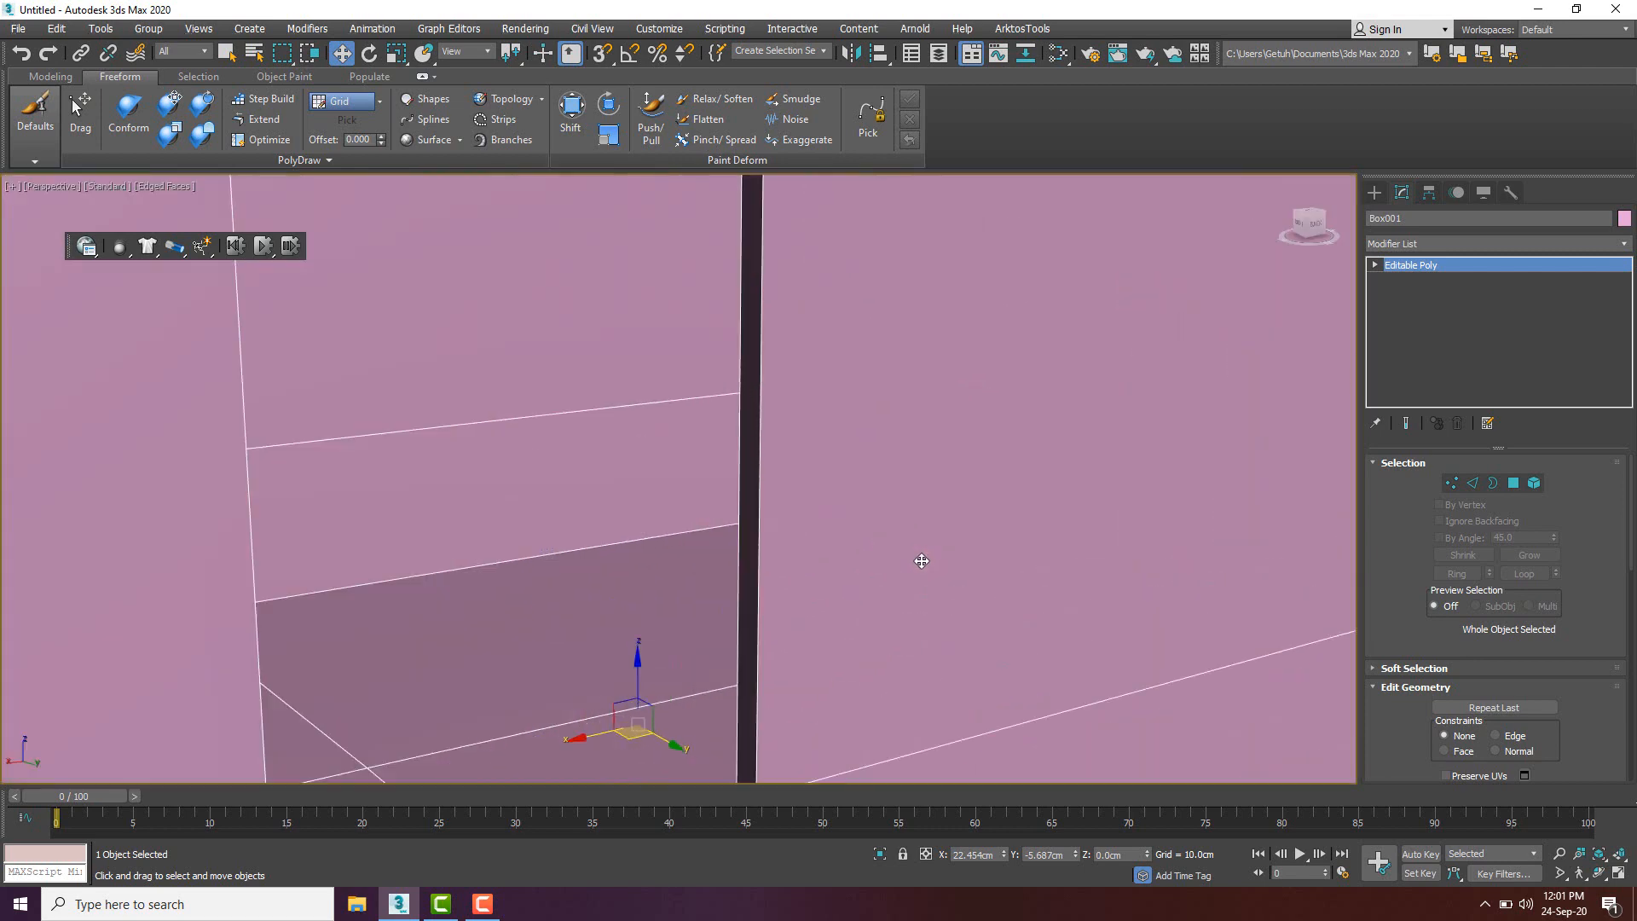
scroll(900, 548, up, 5)
scroll(907, 548, down, 12)
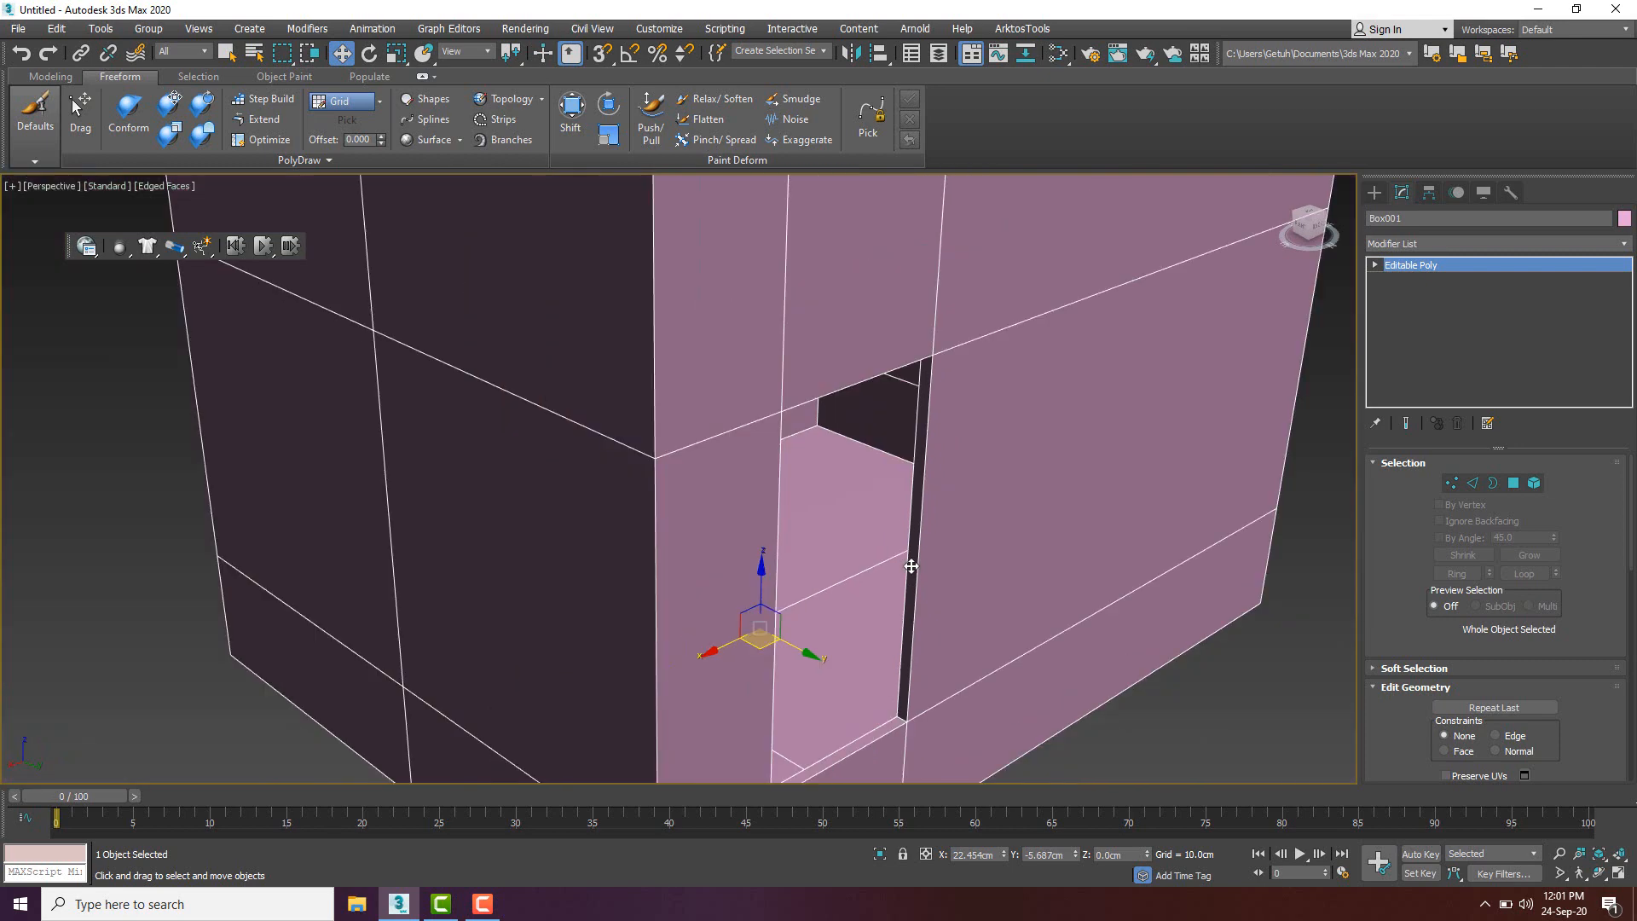
scroll(911, 566, down, 8)
alt+middle_drag(853, 554, 787, 548)
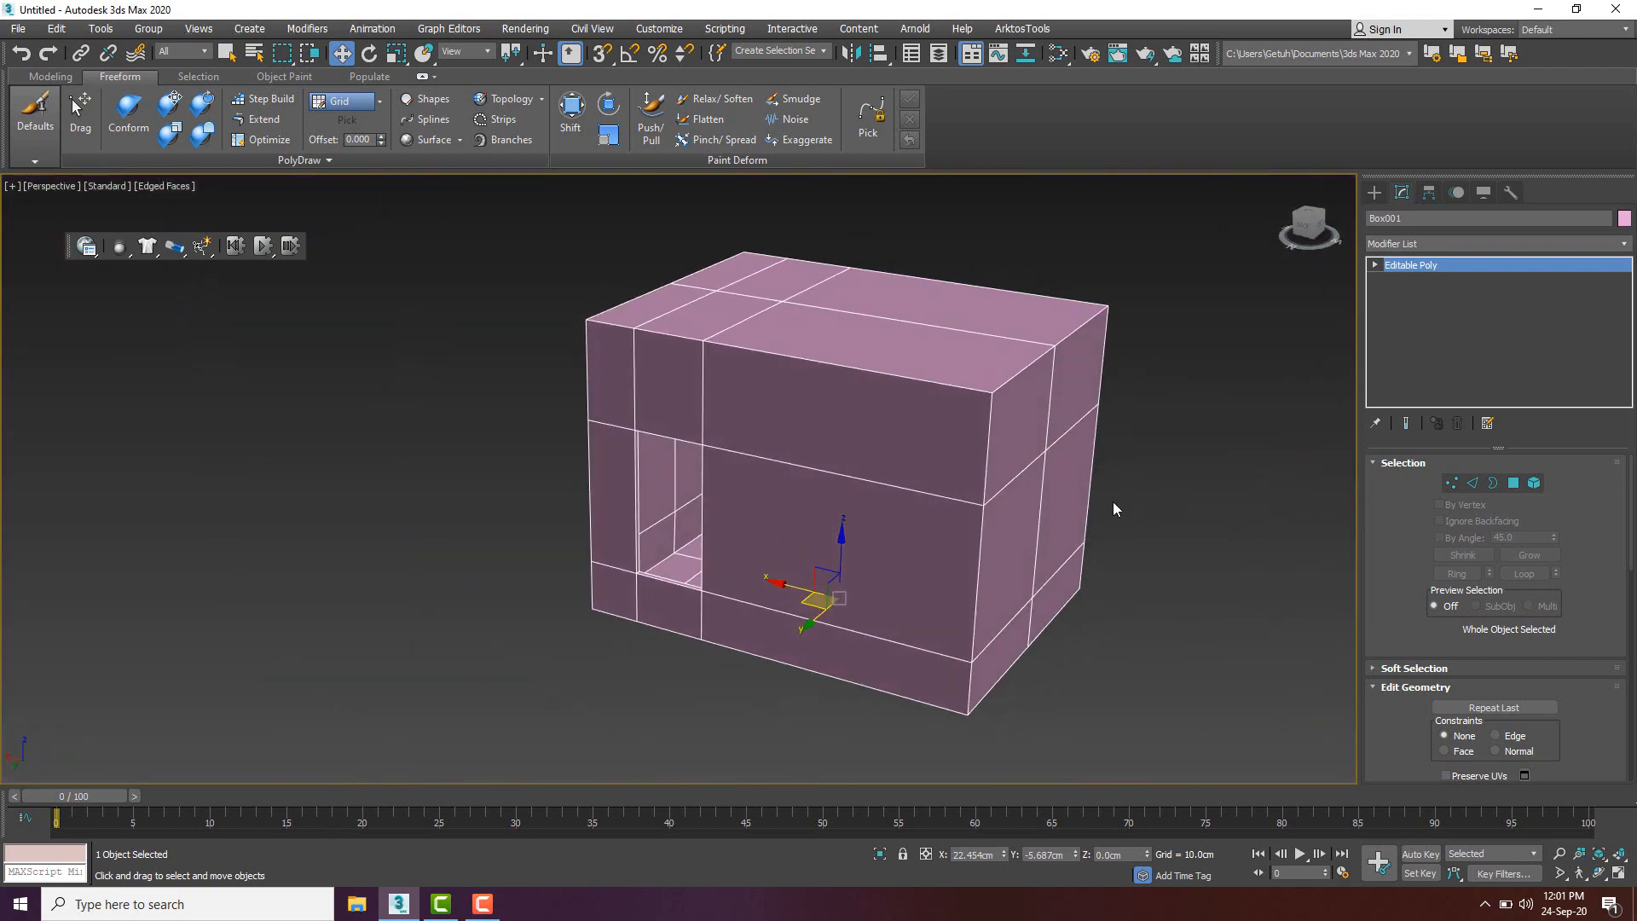
click(1158, 465)
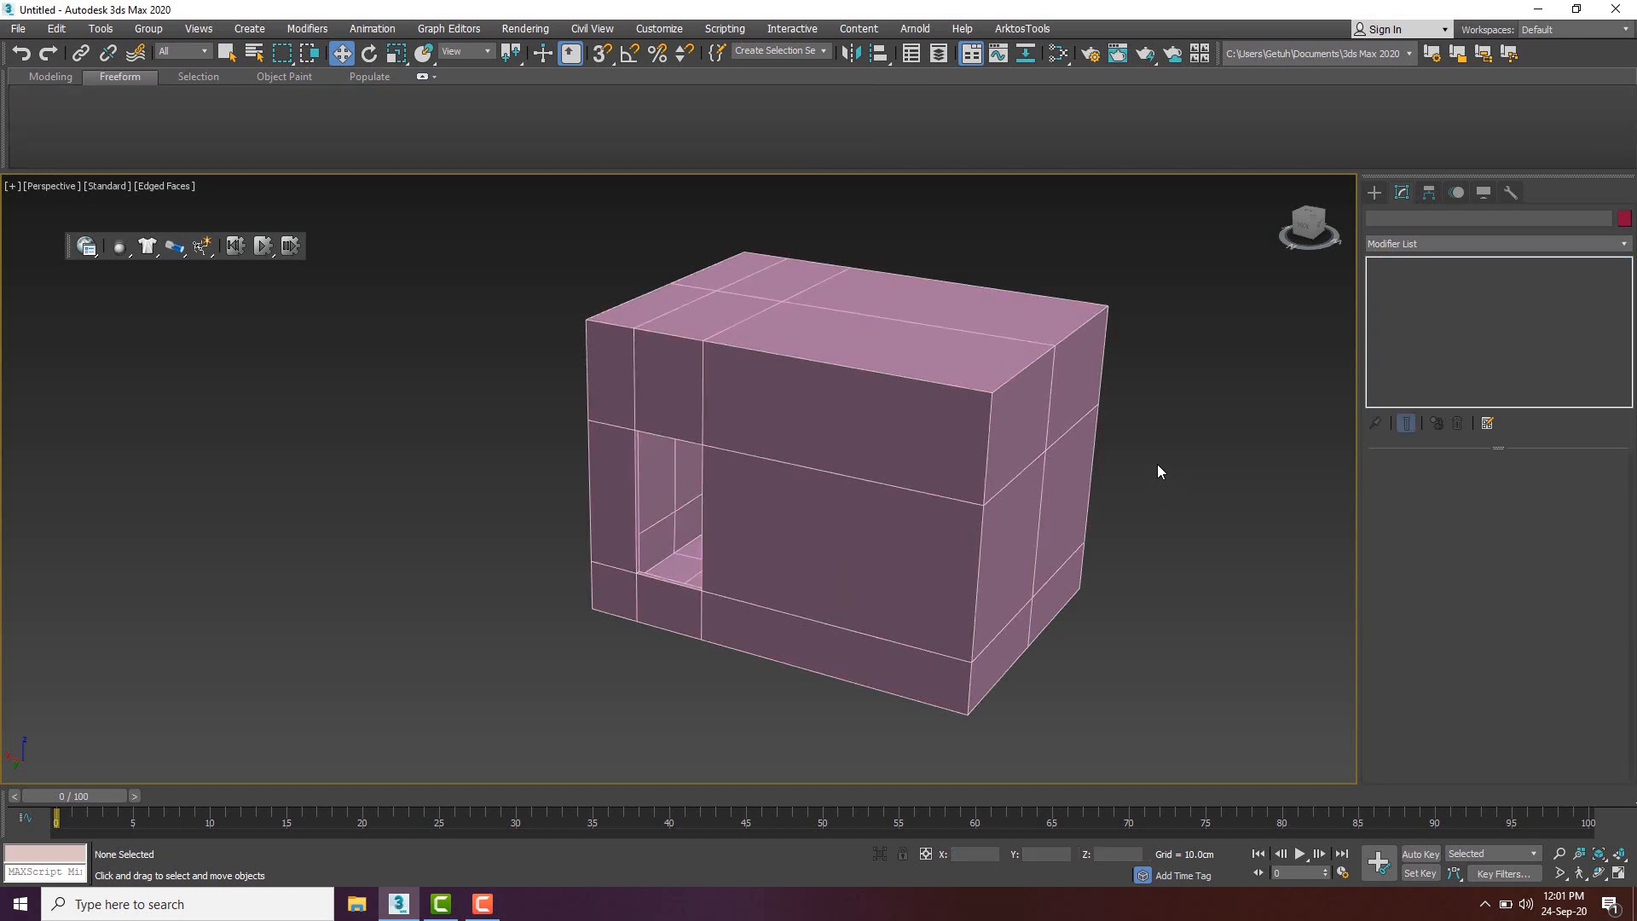
- Switch to the four-viewport layout and frame the box in the top, front and left views
key(alt+w)
middle_drag(520, 444, 402, 494)
scroll(402, 437, down, 3)
middle_drag(387, 601, 386, 695)
scroll(373, 646, down, 3)
middle_drag(949, 303, 946, 320)
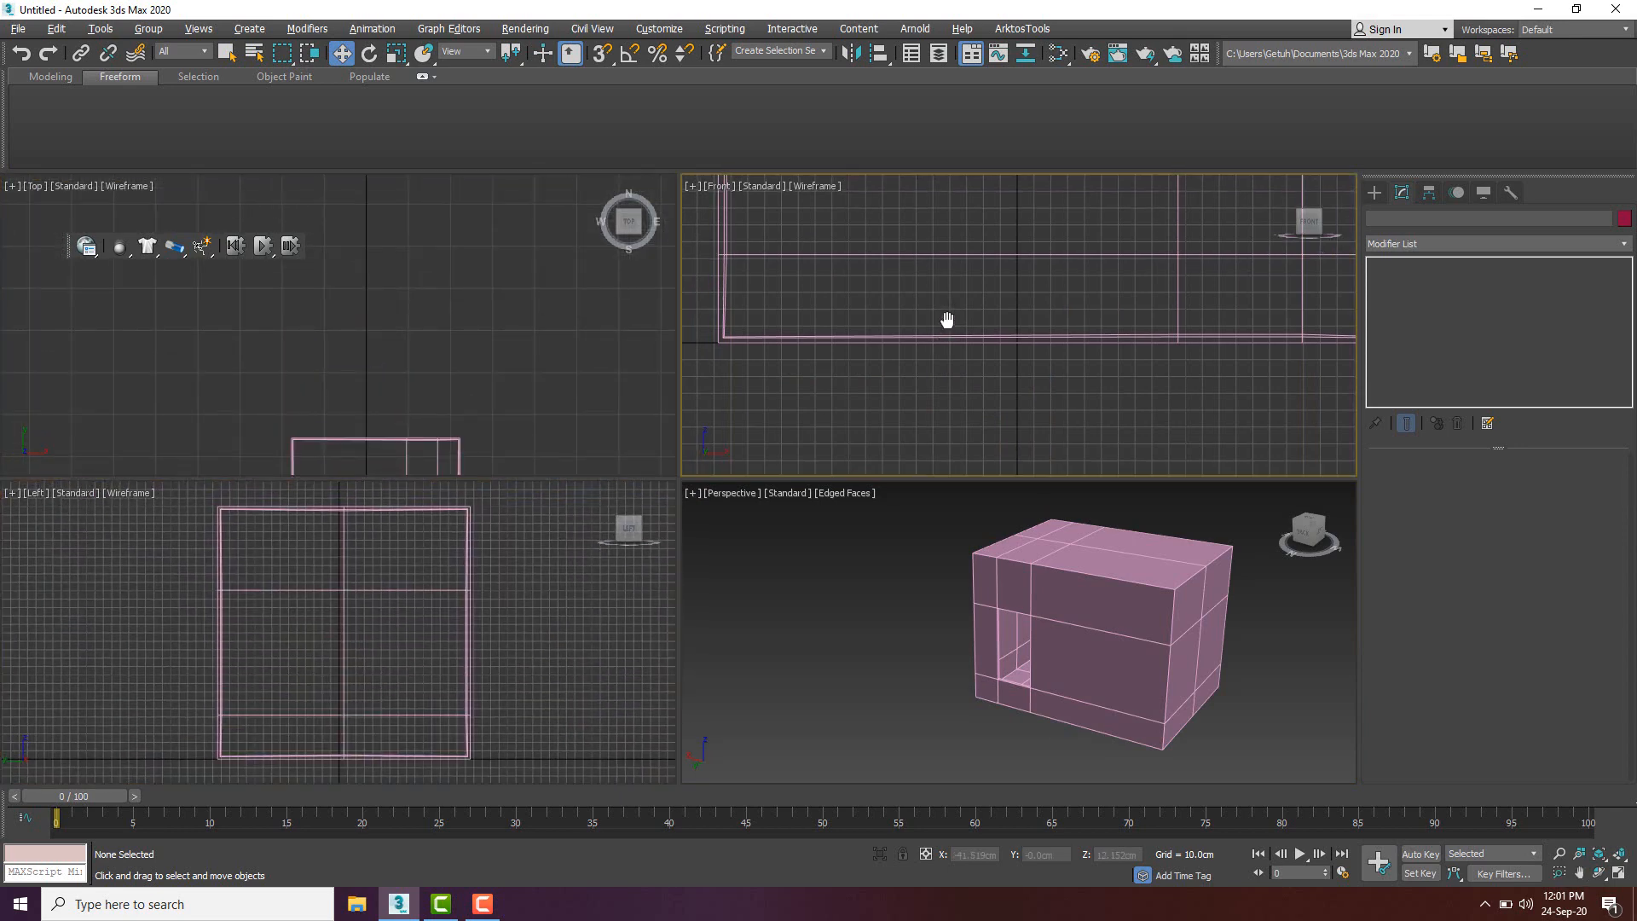
scroll(944, 320, down, 5)
middle_click(460, 330)
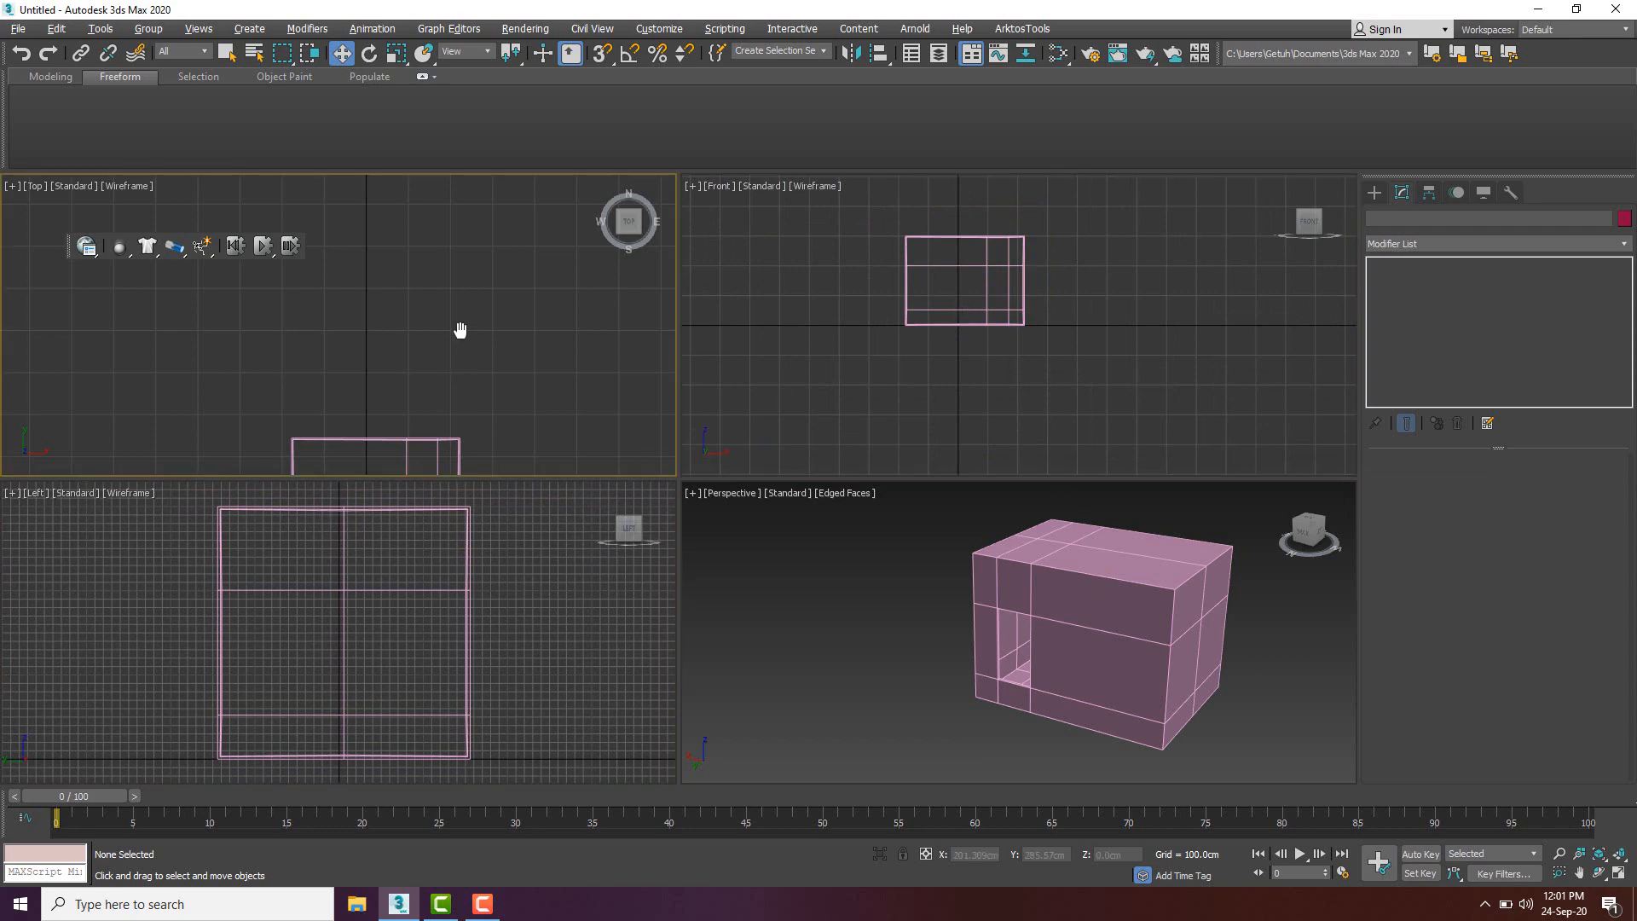
middle_drag(460, 330, 477, 288)
click(1004, 606)
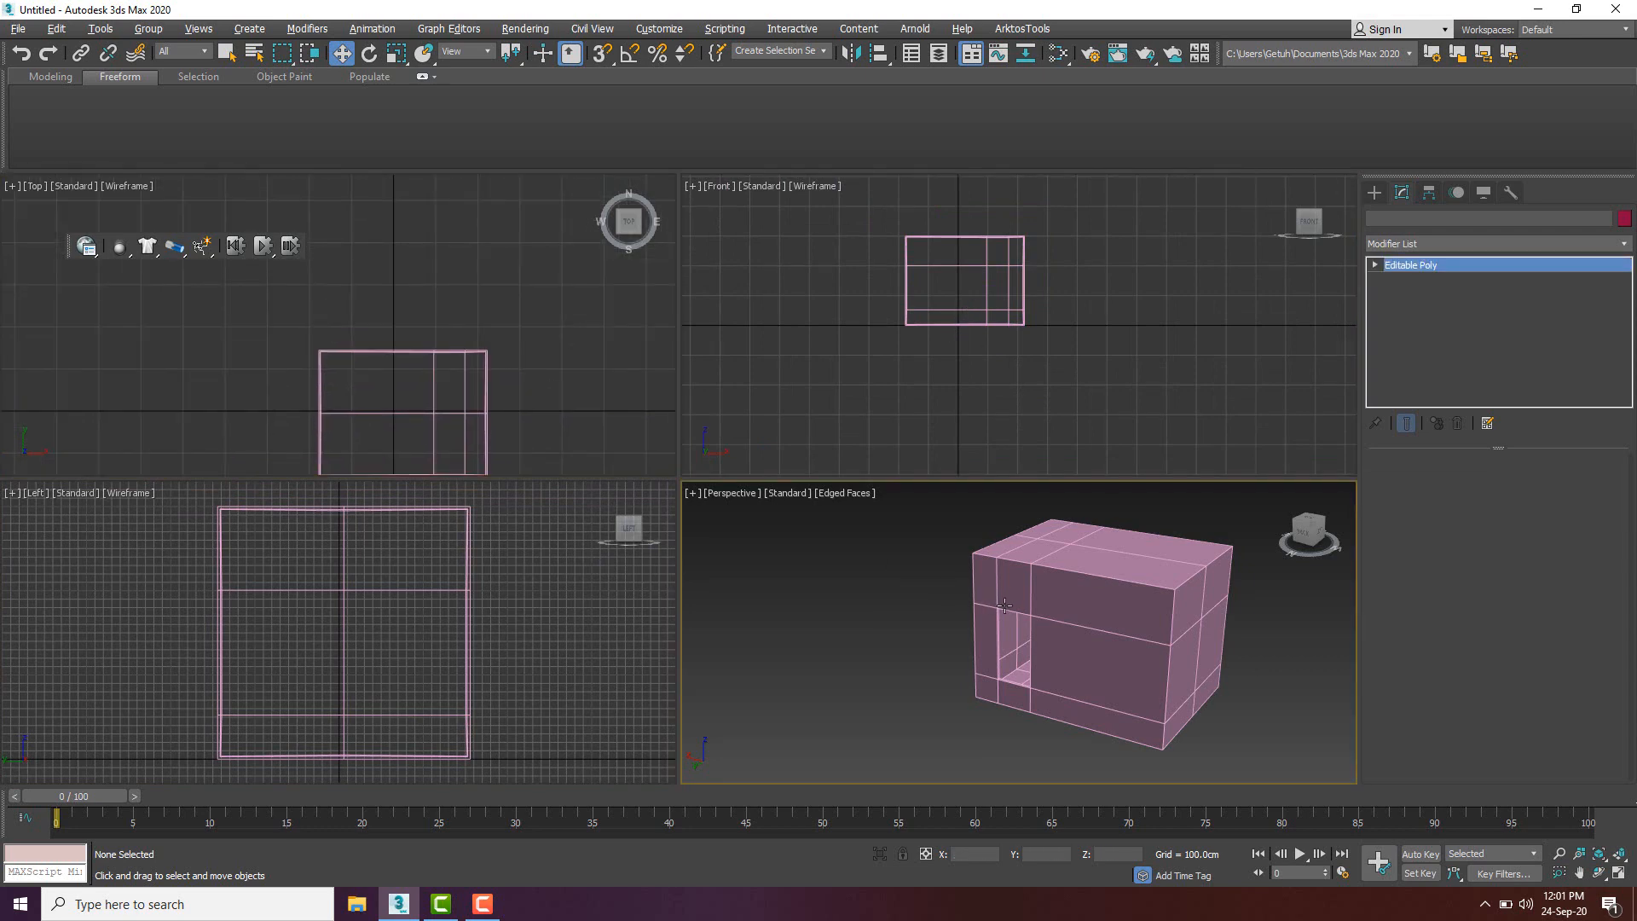
key(2)
click(985, 574)
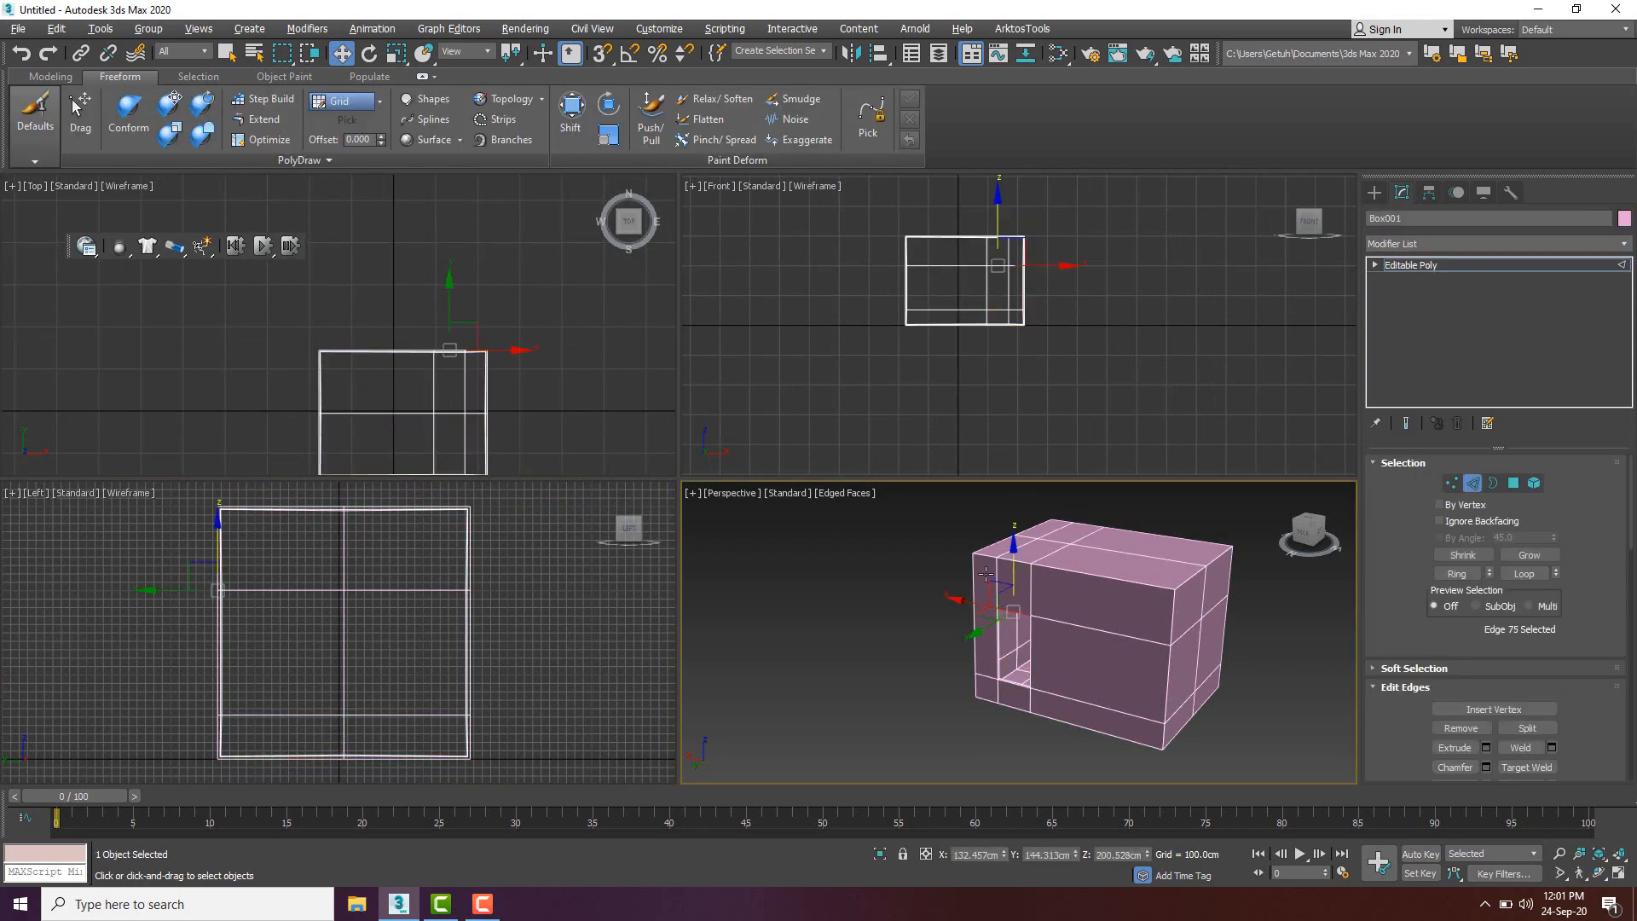
click(1473, 483)
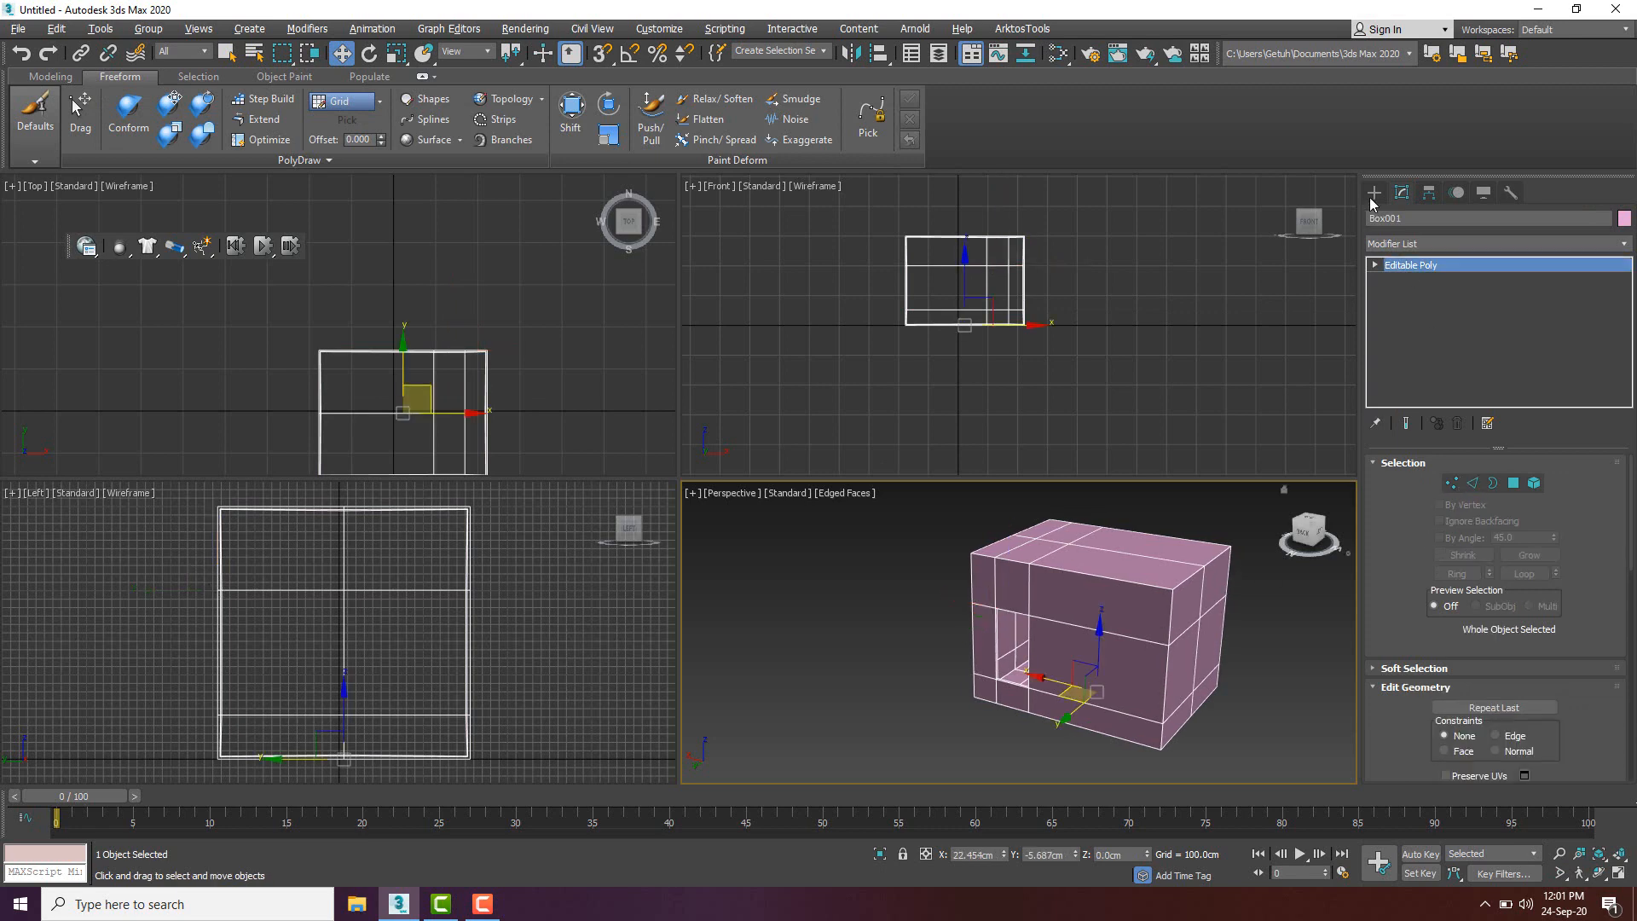
- Create a Target camera in the top view, from the room's lower-left corner aimed diagonally toward the opposite corner by the window
click(1371, 195)
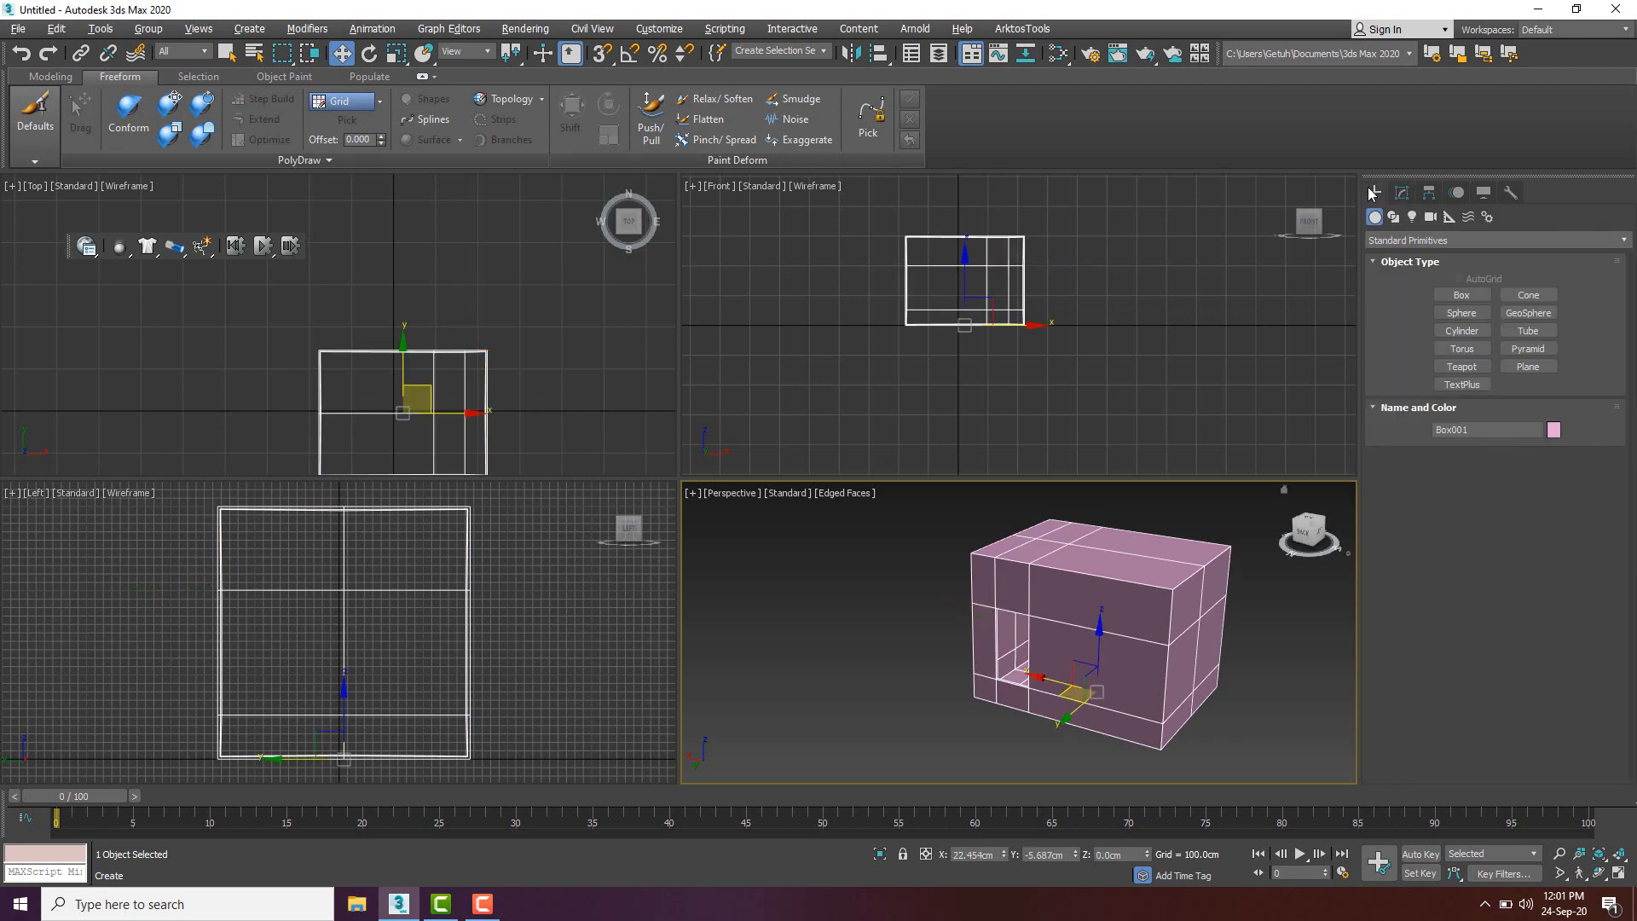
click(1430, 218)
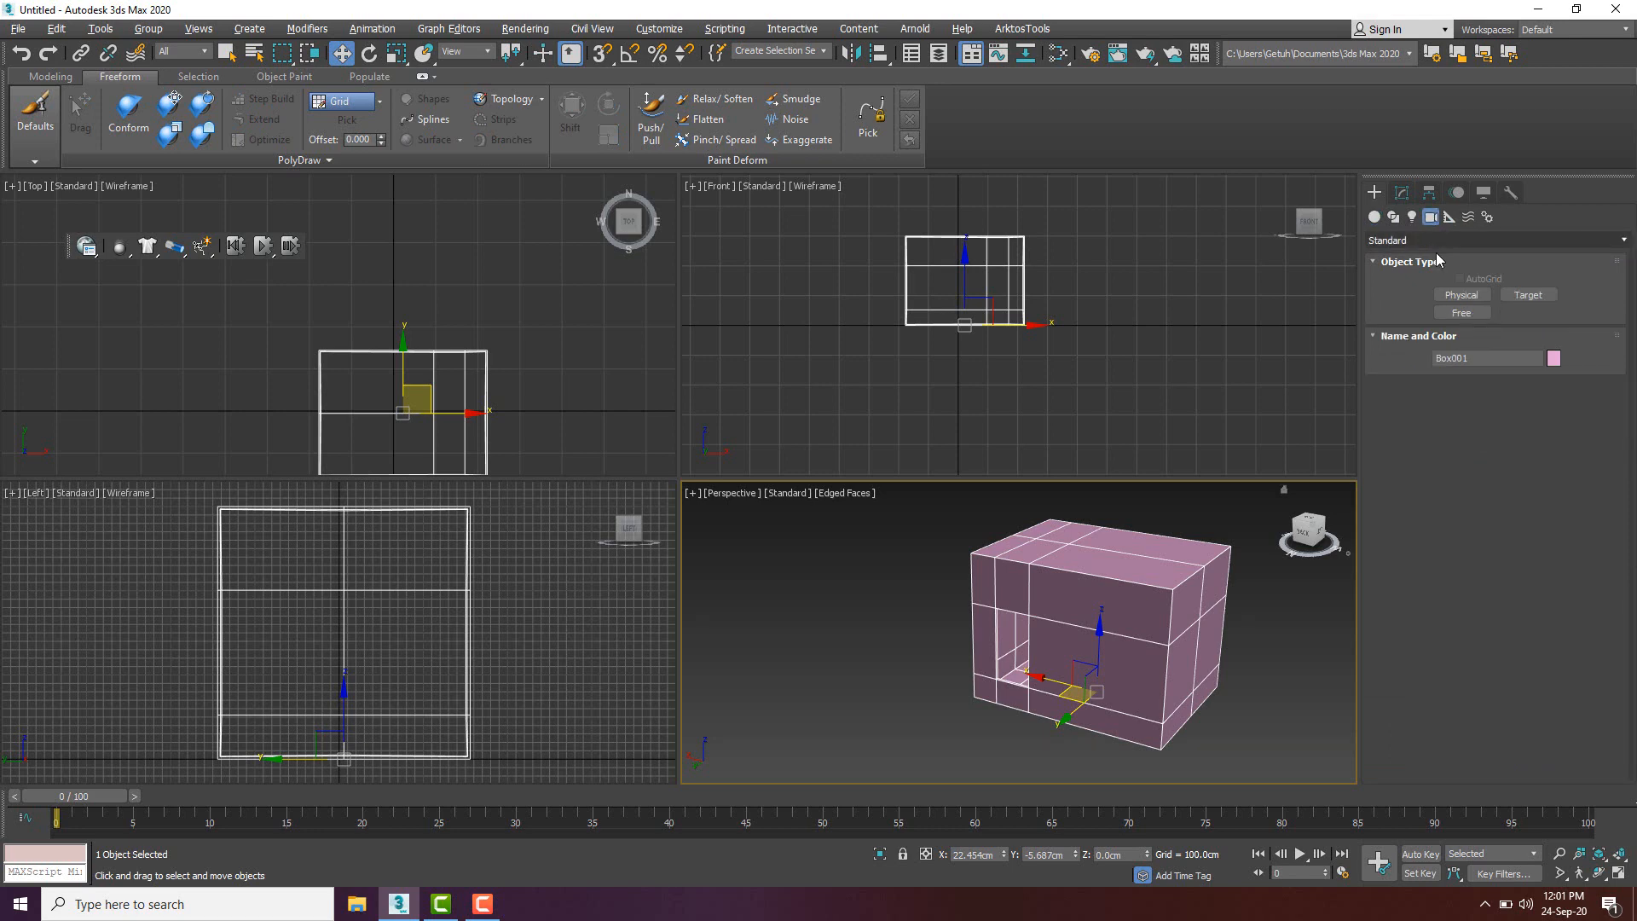
click(1526, 295)
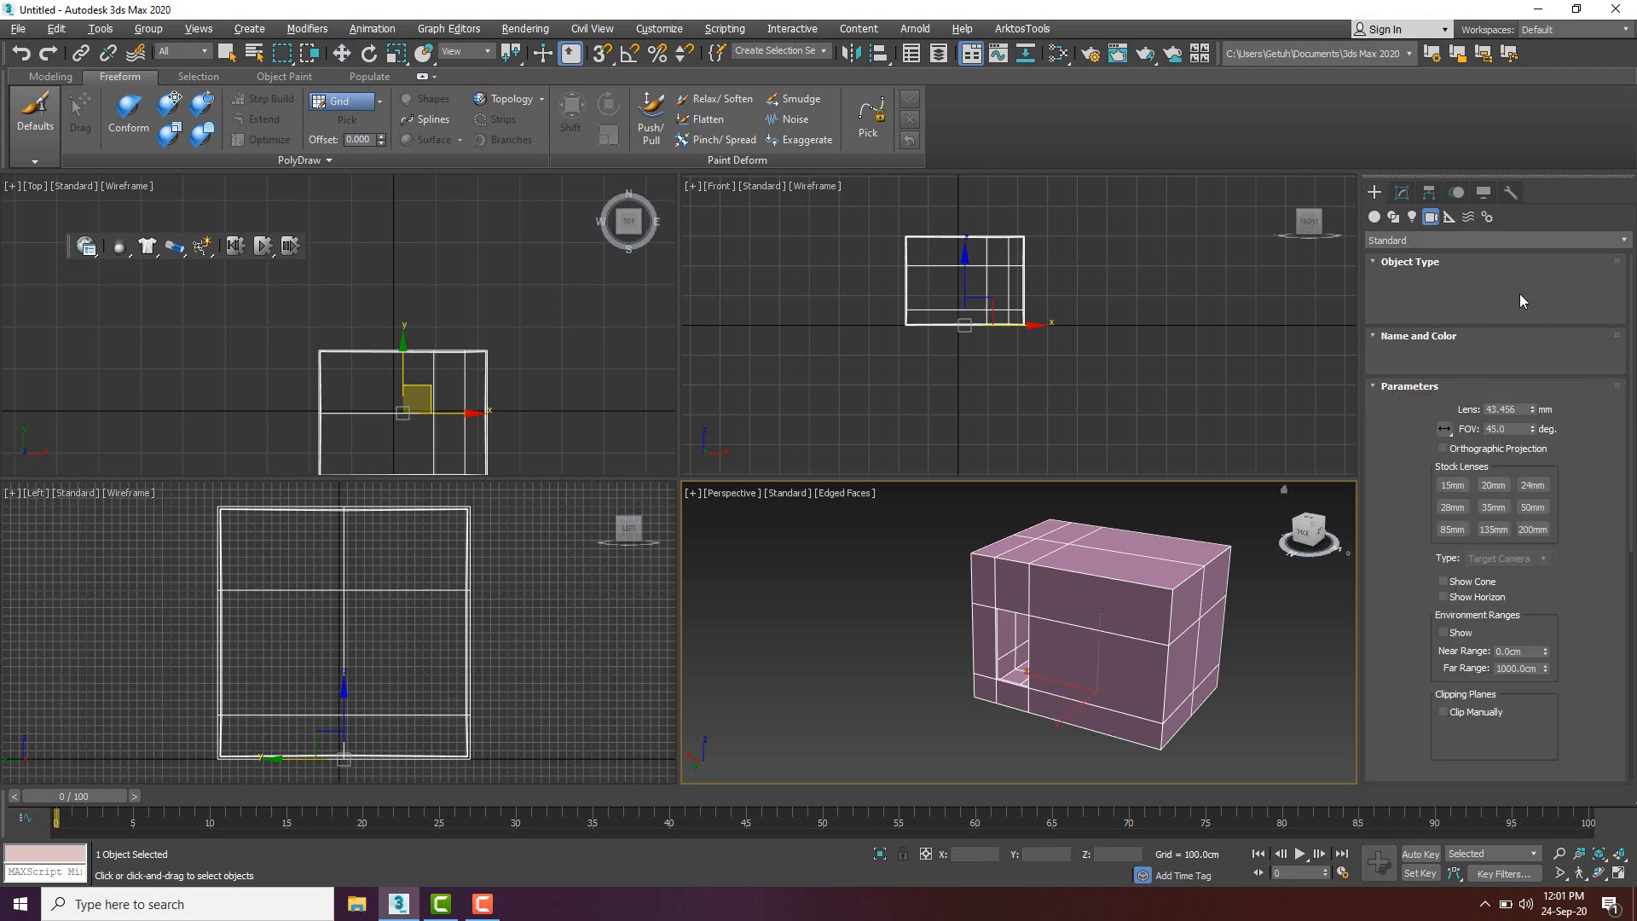
middle_drag(414, 383, 401, 347)
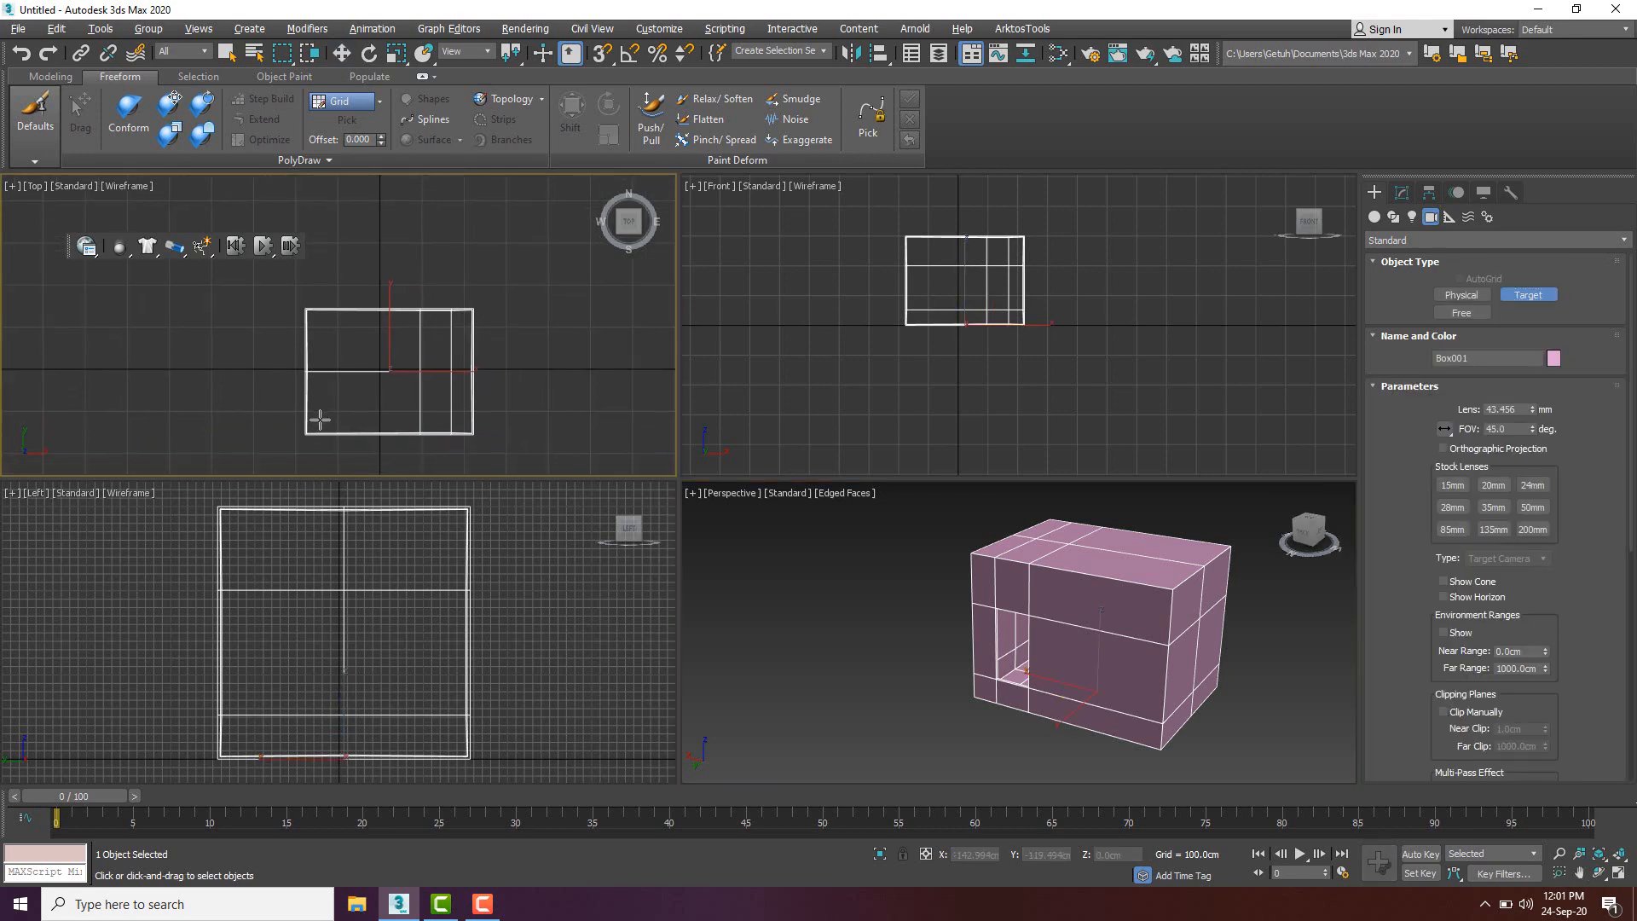
drag(319, 422, 422, 343)
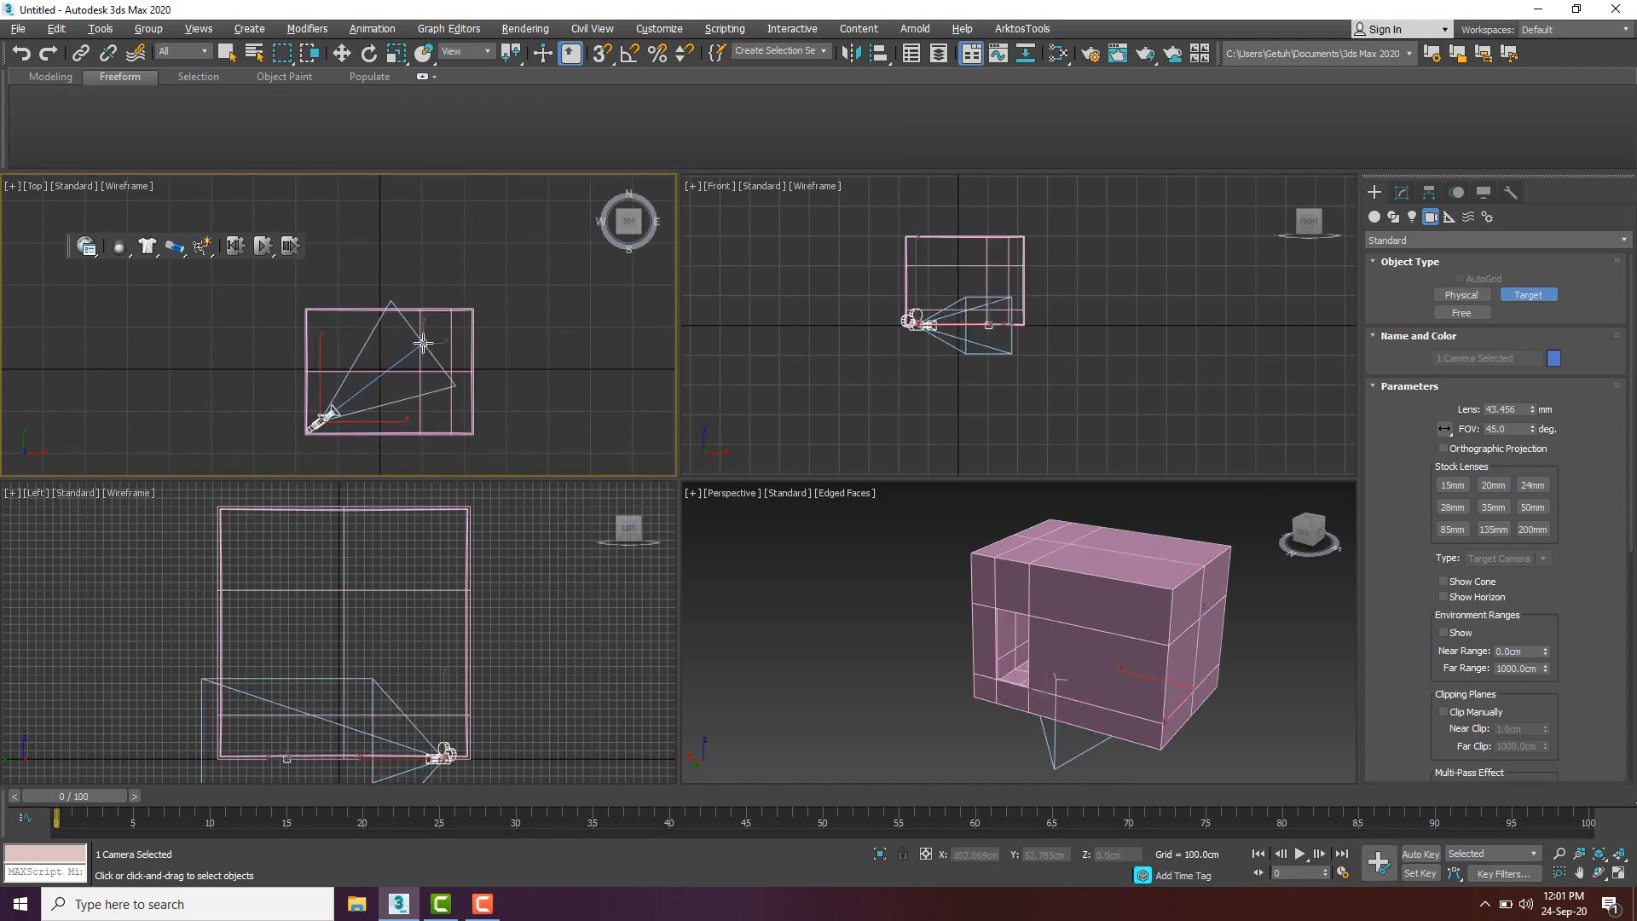
key(w)
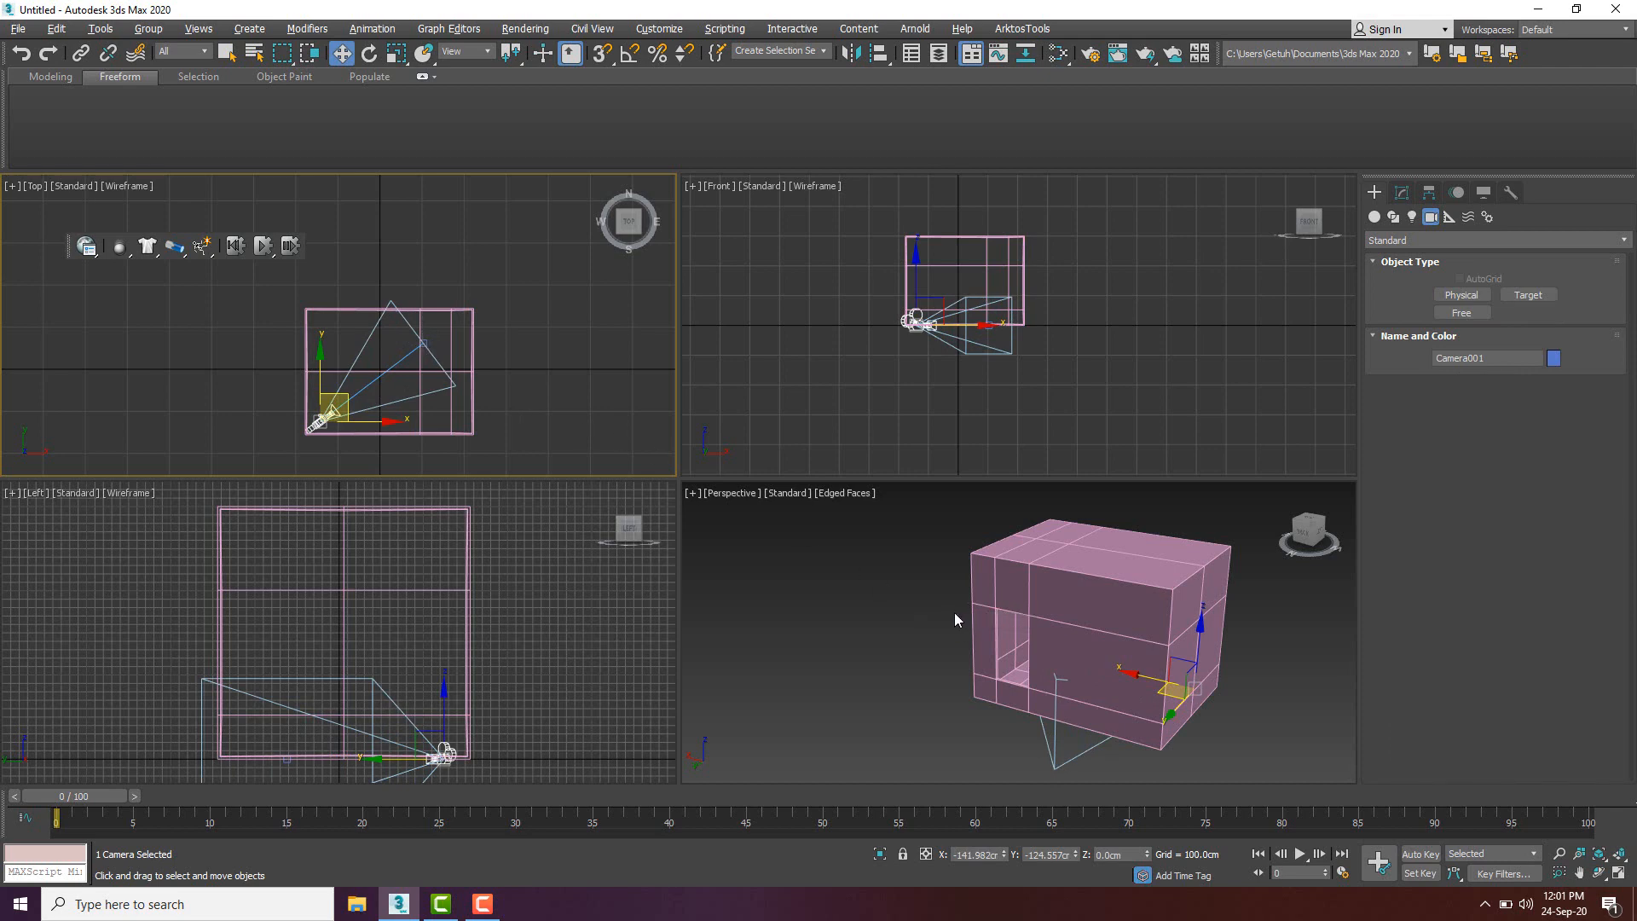
- Change the perspective viewport to show the view through the new camera
right_click(1039, 641)
right_click(1038, 641)
click(858, 567)
middle_drag(858, 576, 810, 578)
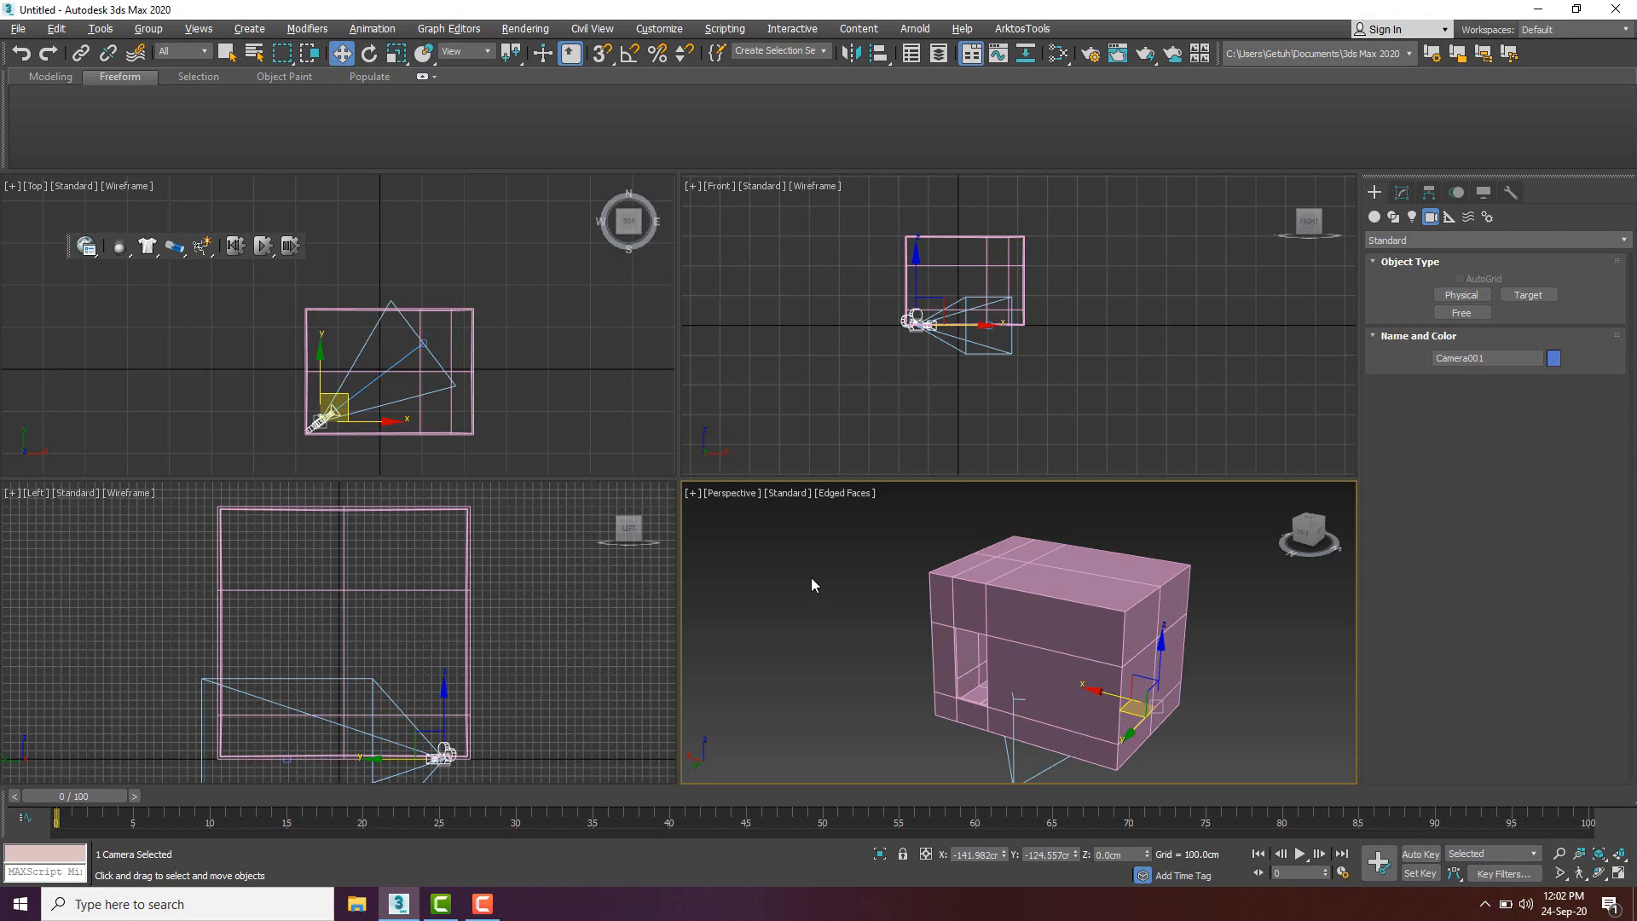
right_click(811, 576)
key(c)
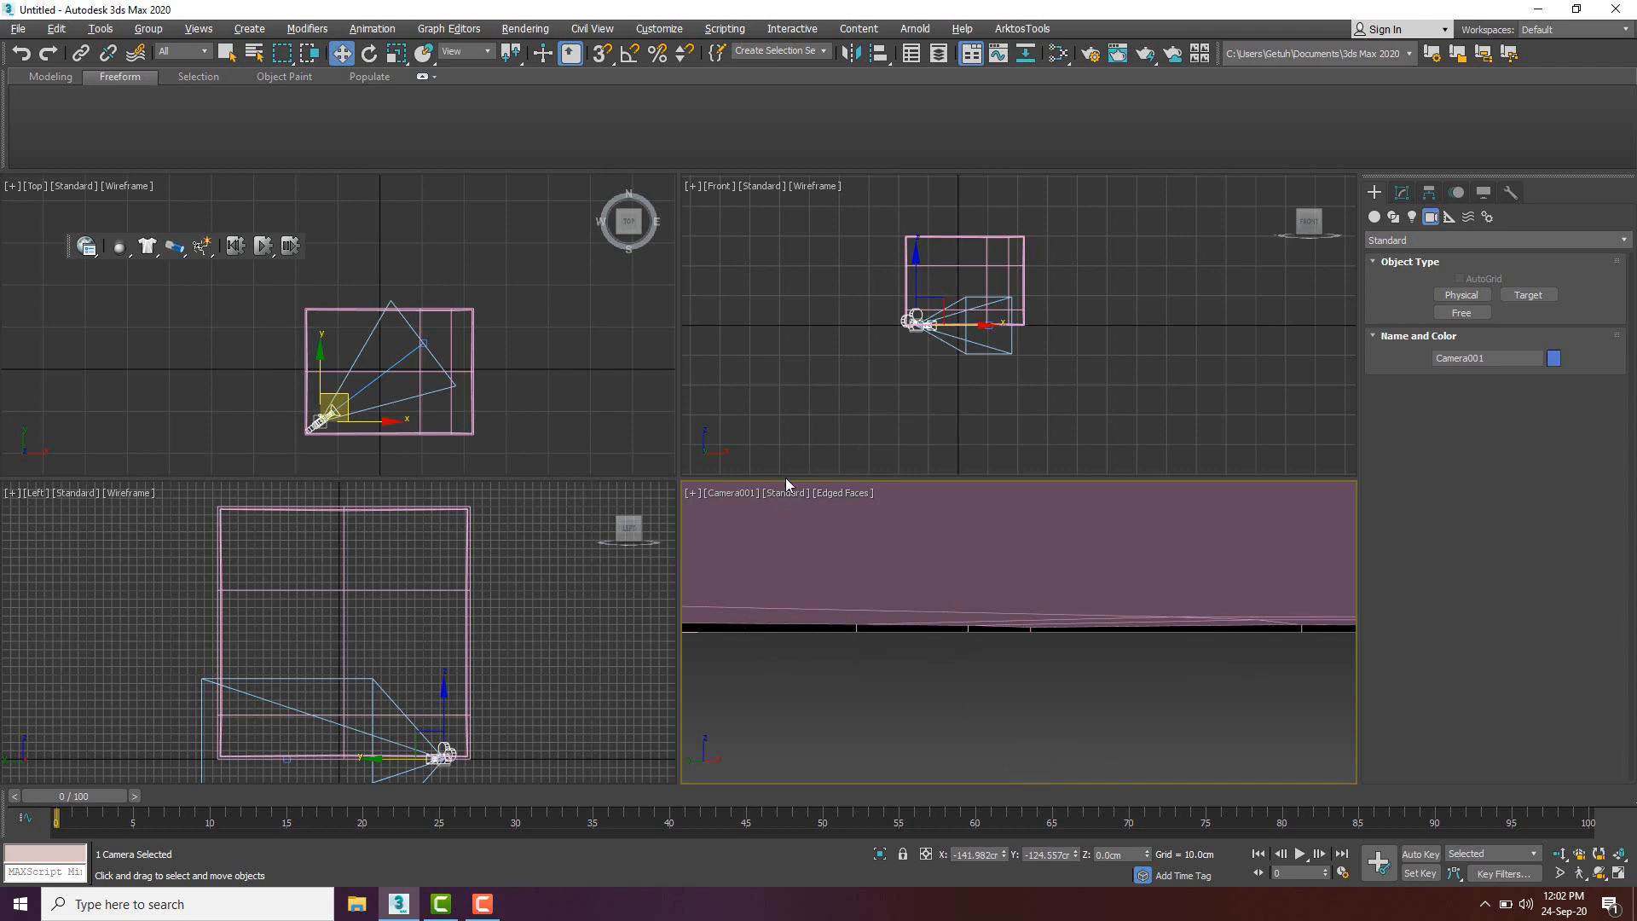
right_click(881, 574)
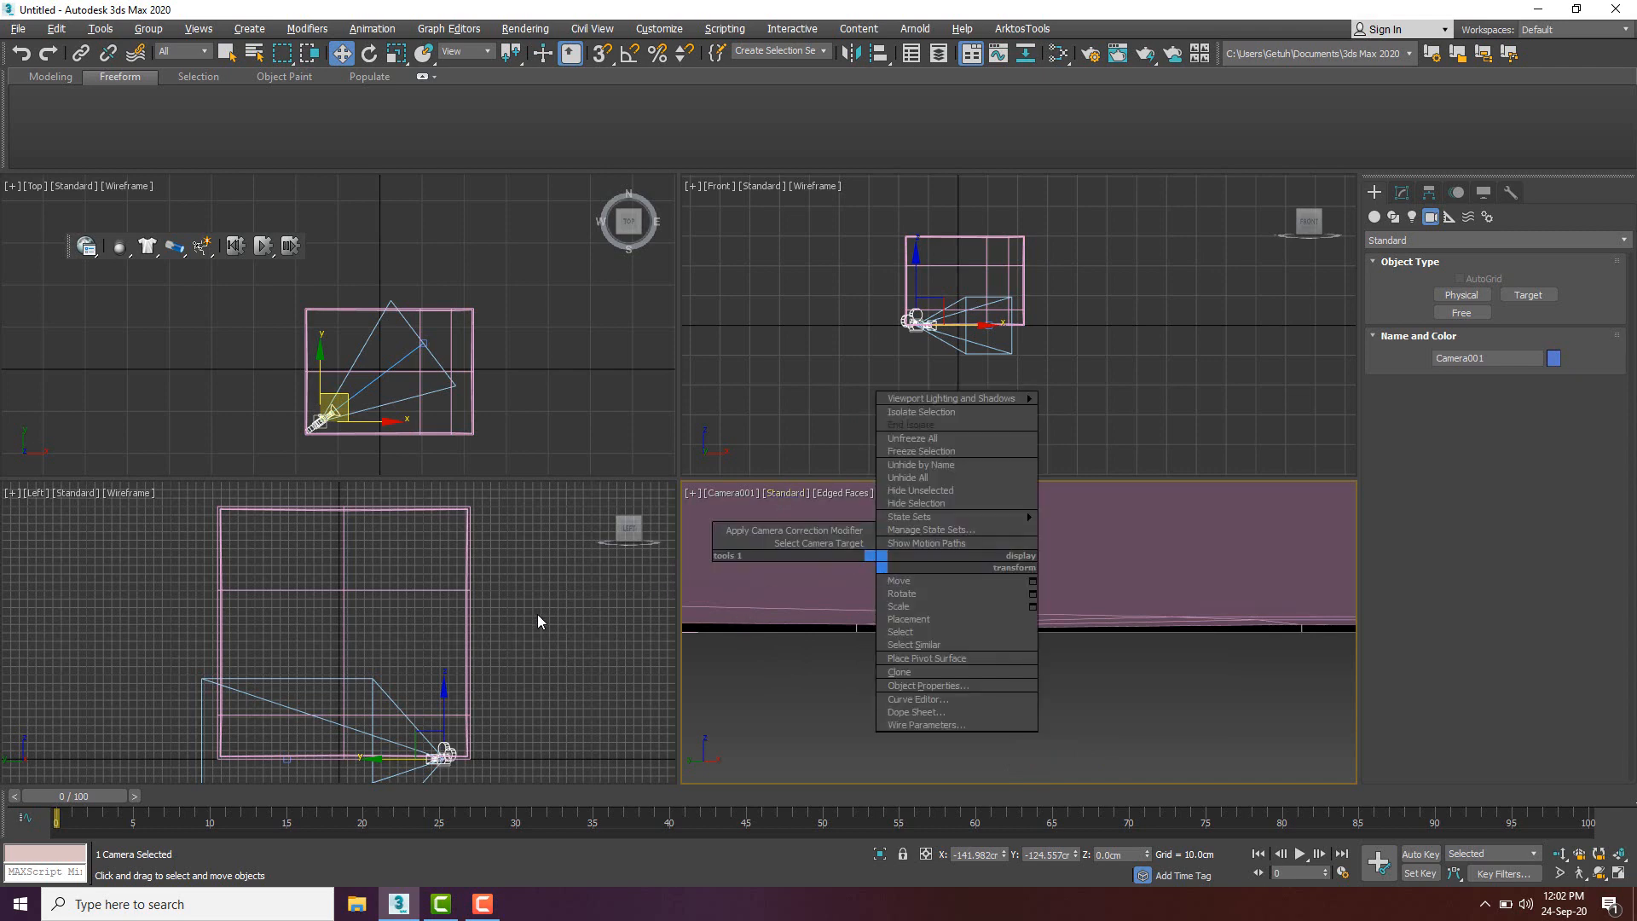
click(588, 397)
- Raise the camera together with its target to a height of about 84 cm inside the room
click(381, 375)
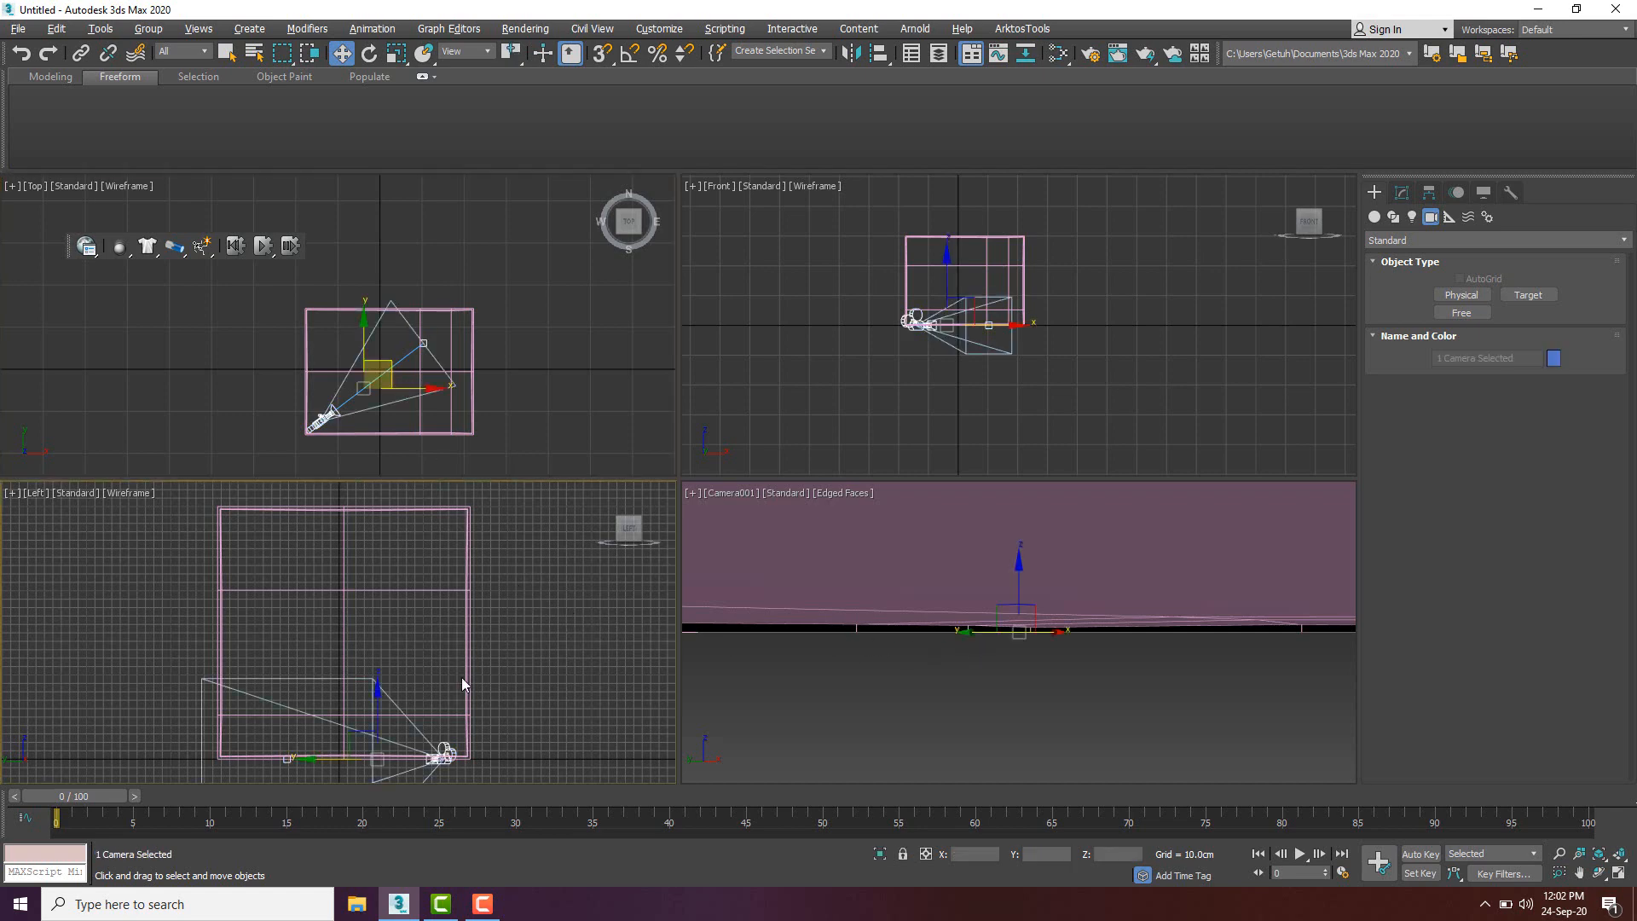
middle_drag(462, 677, 477, 655)
click(513, 399)
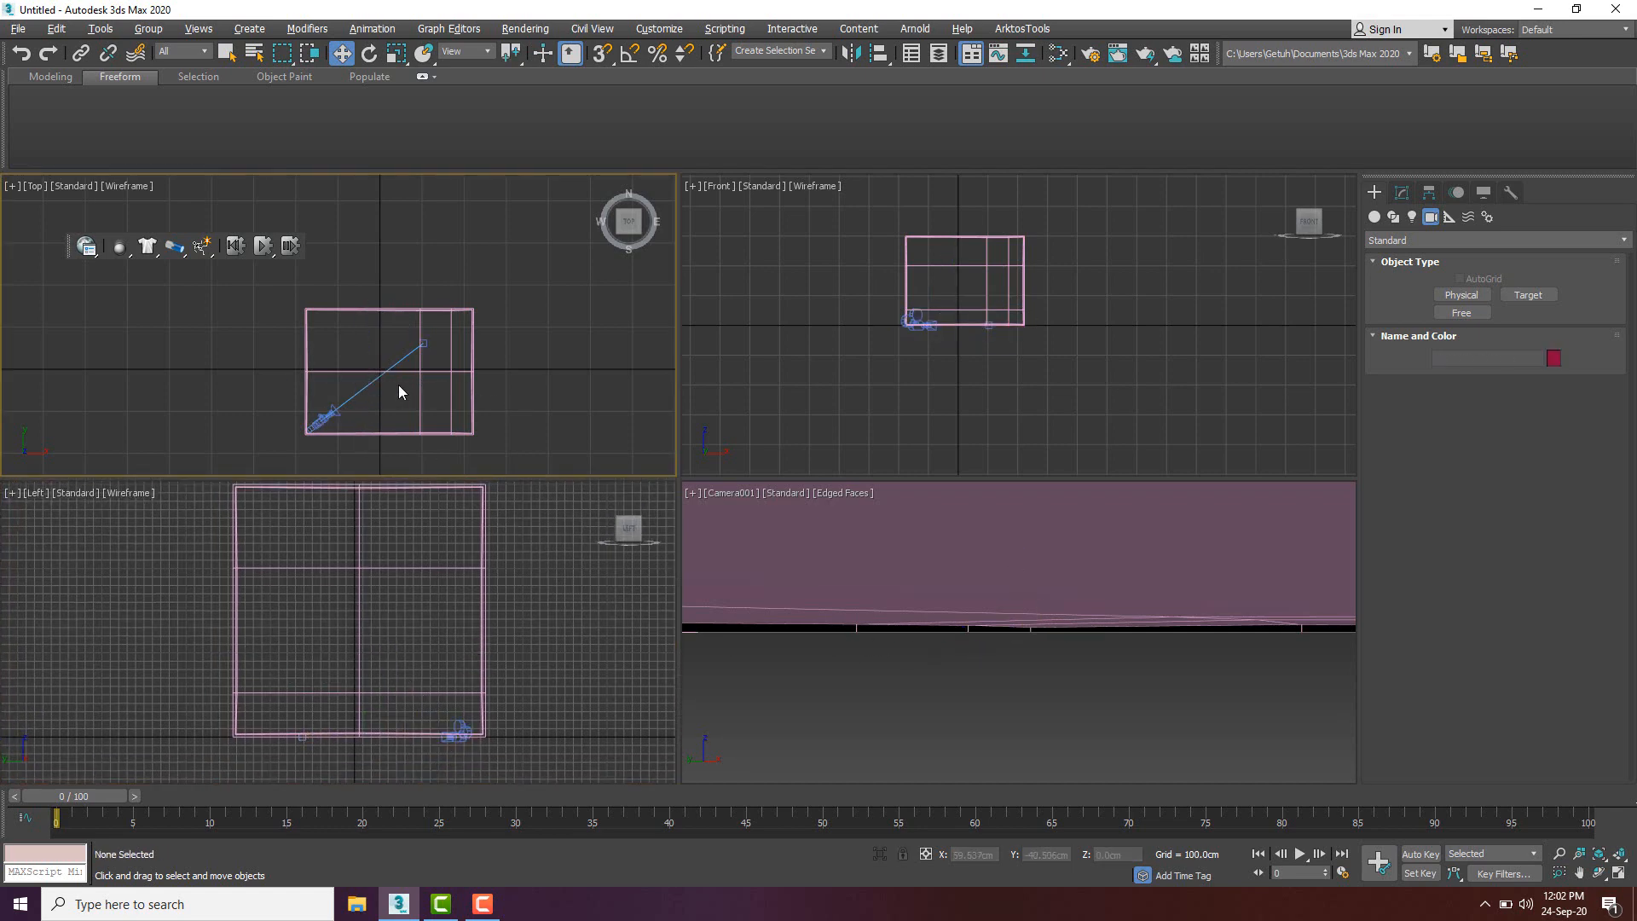
click(374, 381)
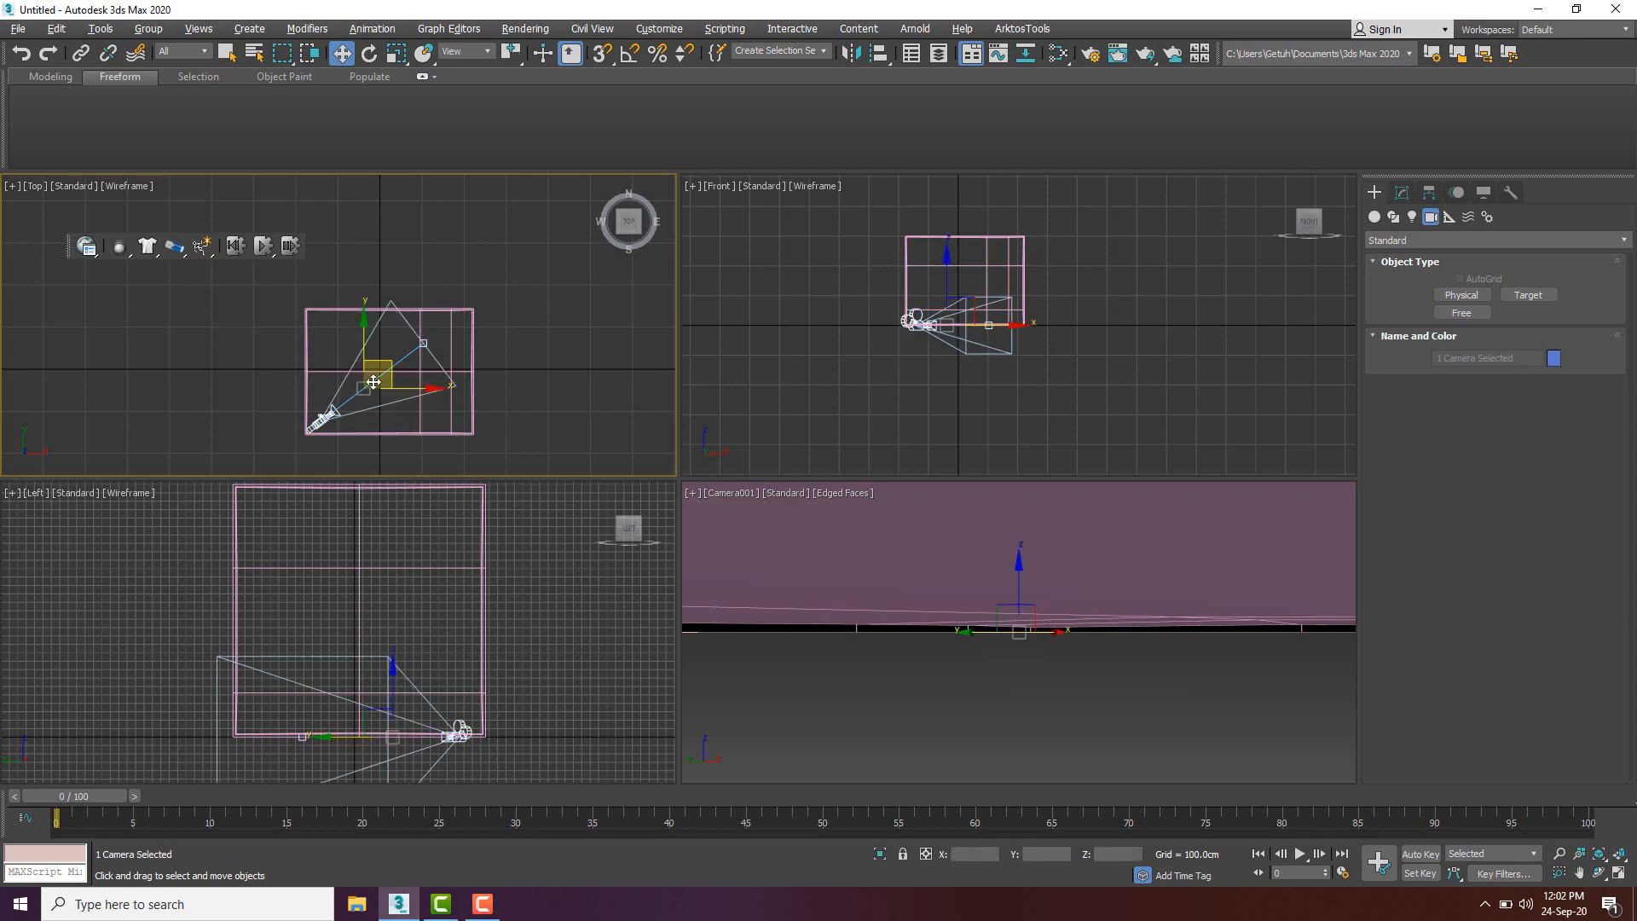
click(397, 669)
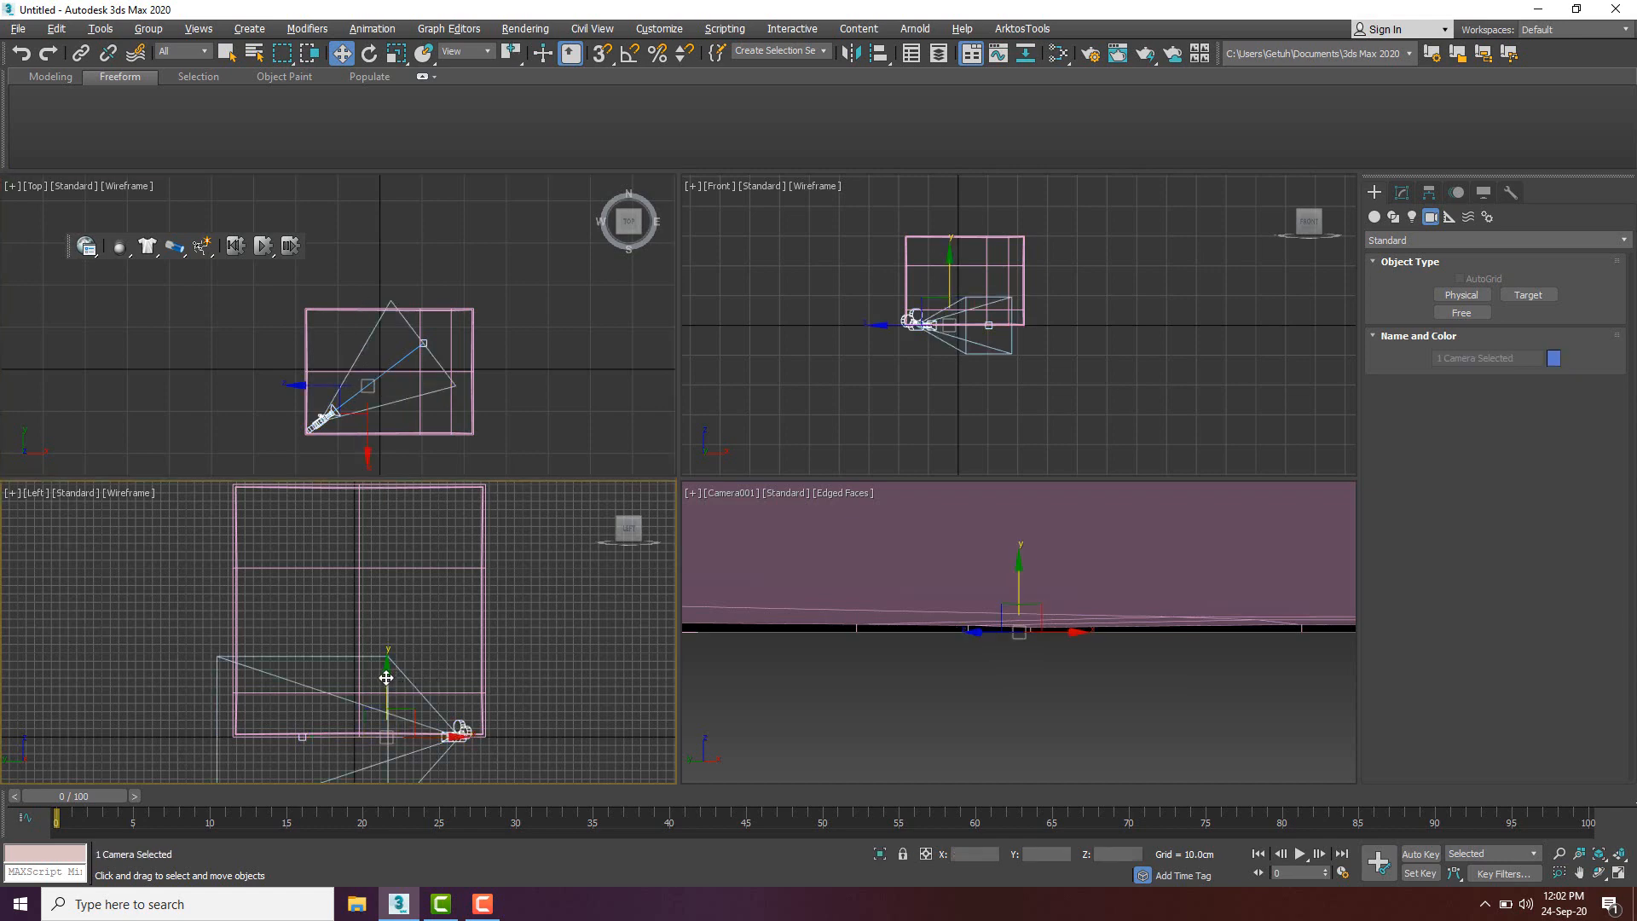
drag(392, 668, 397, 607)
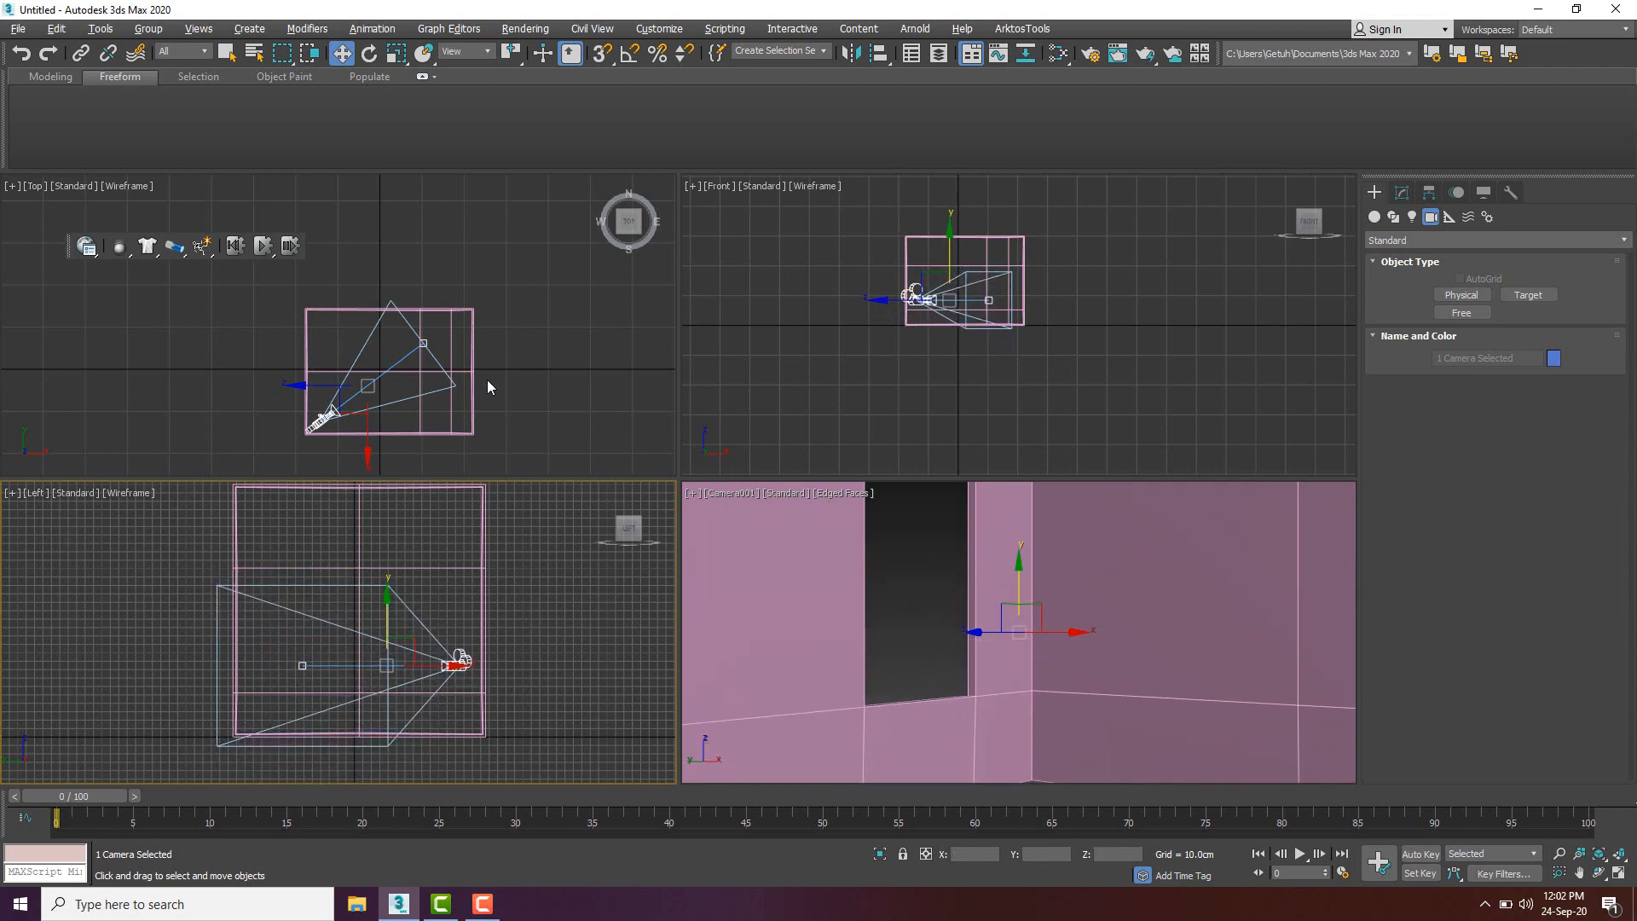
- Shift the camera alone slightly in the top view to about X -136, Y -126 cm, and deselect it
click(550, 385)
click(338, 416)
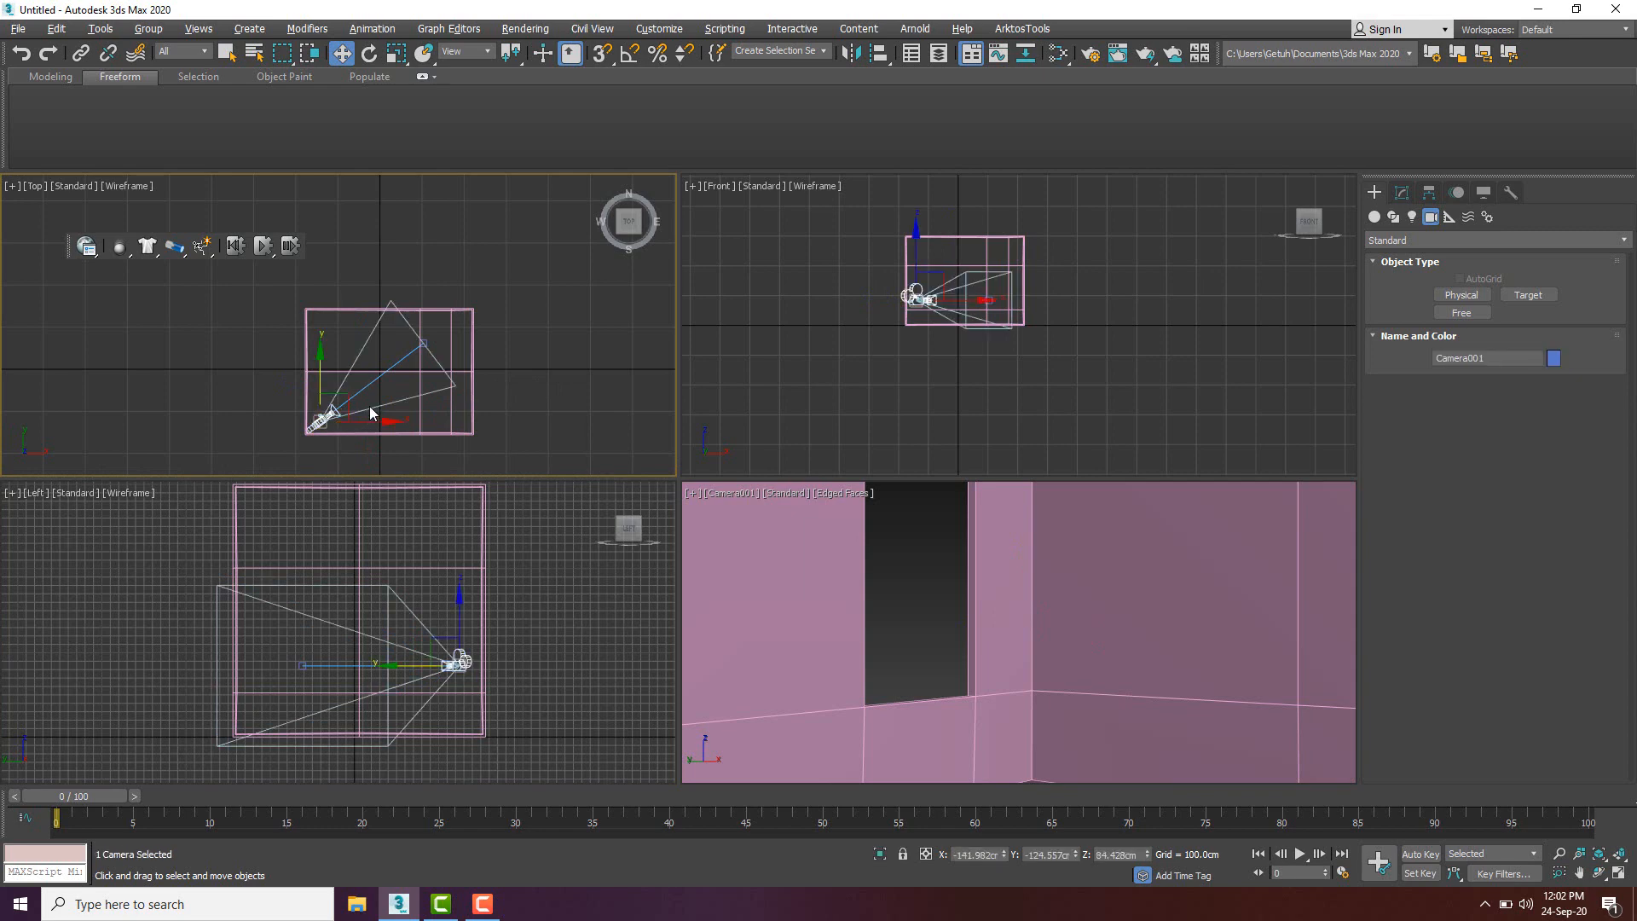
mouse_move(342, 400)
mouse_down()
mouse_move(256, 470)
mouse_move(349, 395)
mouse_up()
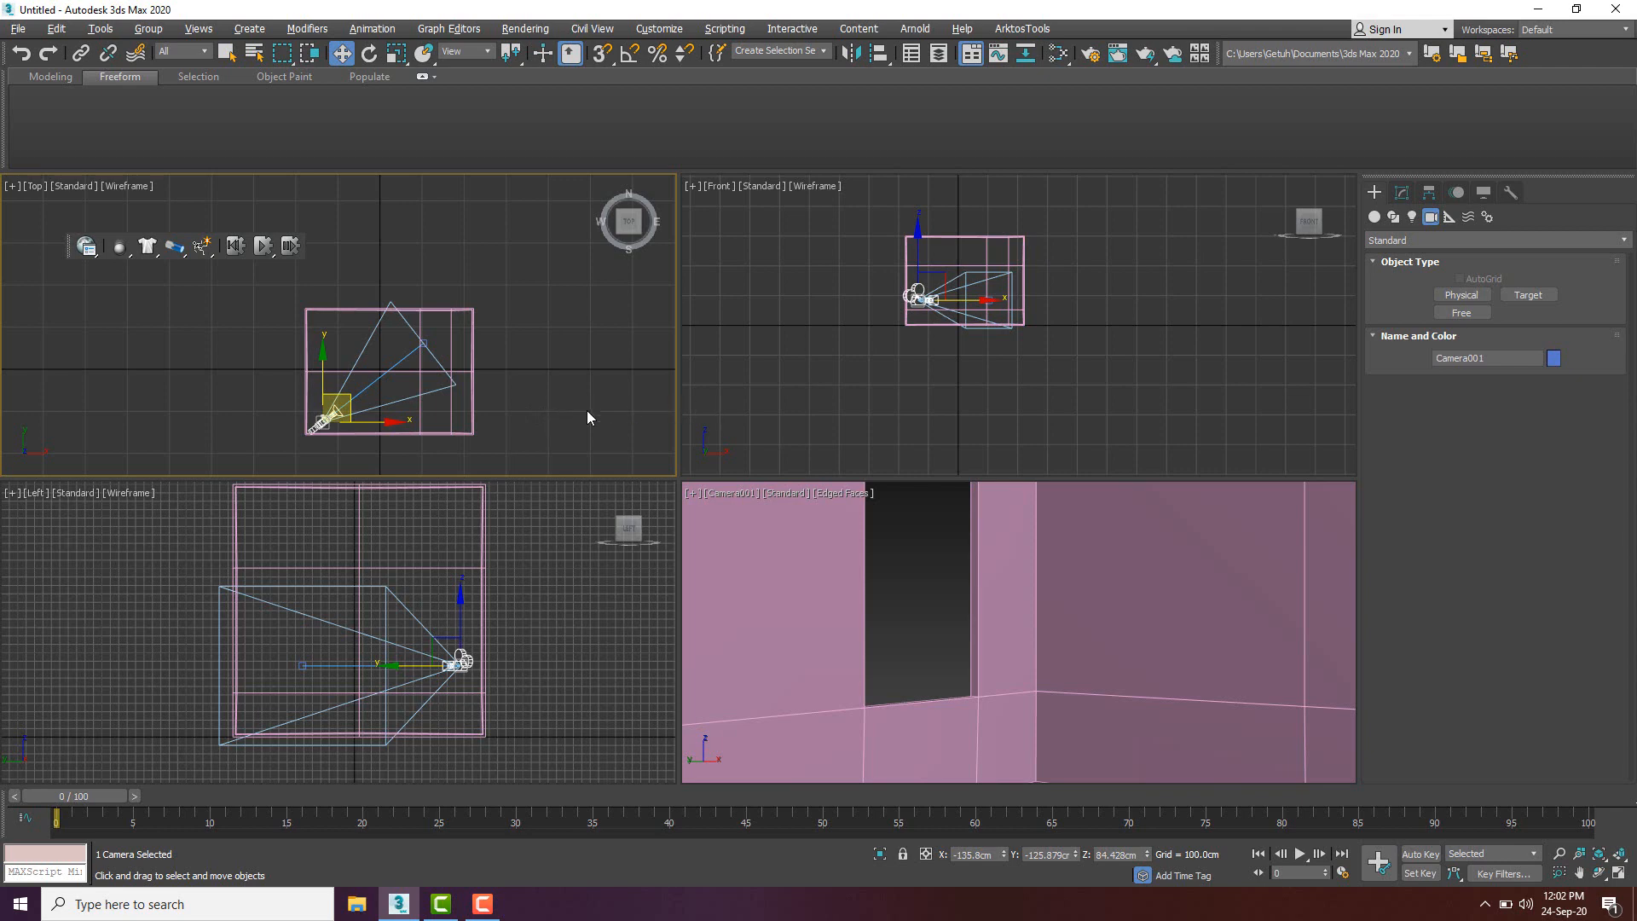
click(500, 419)
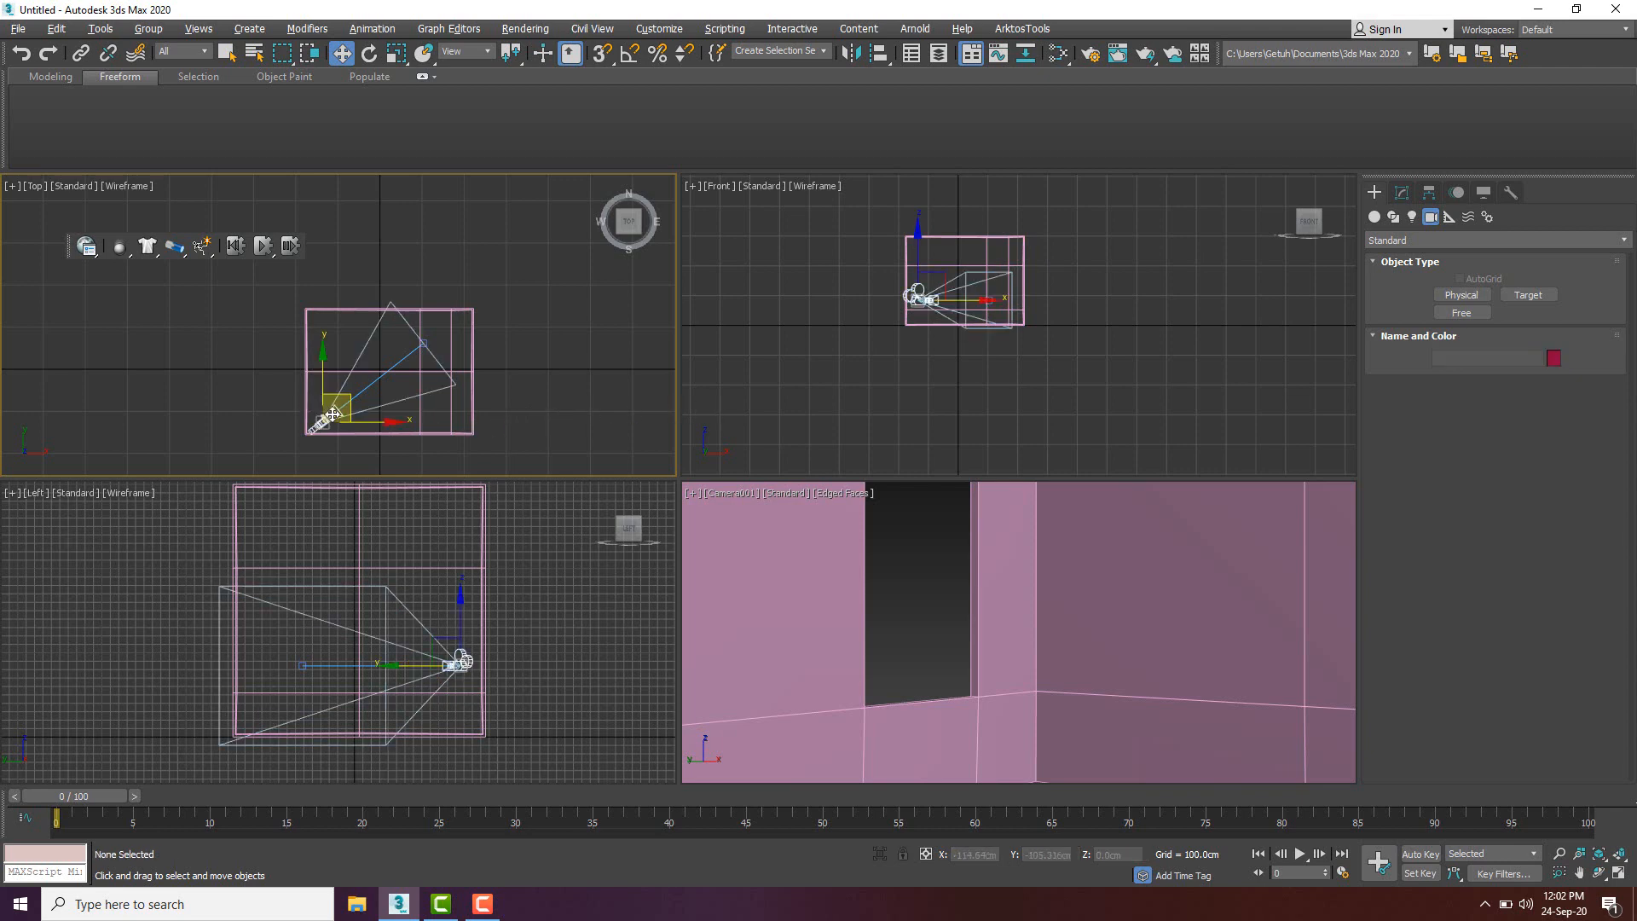
- Widen the camera's view by reducing its lens to 25.456 mm, and activate the camera viewport
click(332, 414)
click(1402, 195)
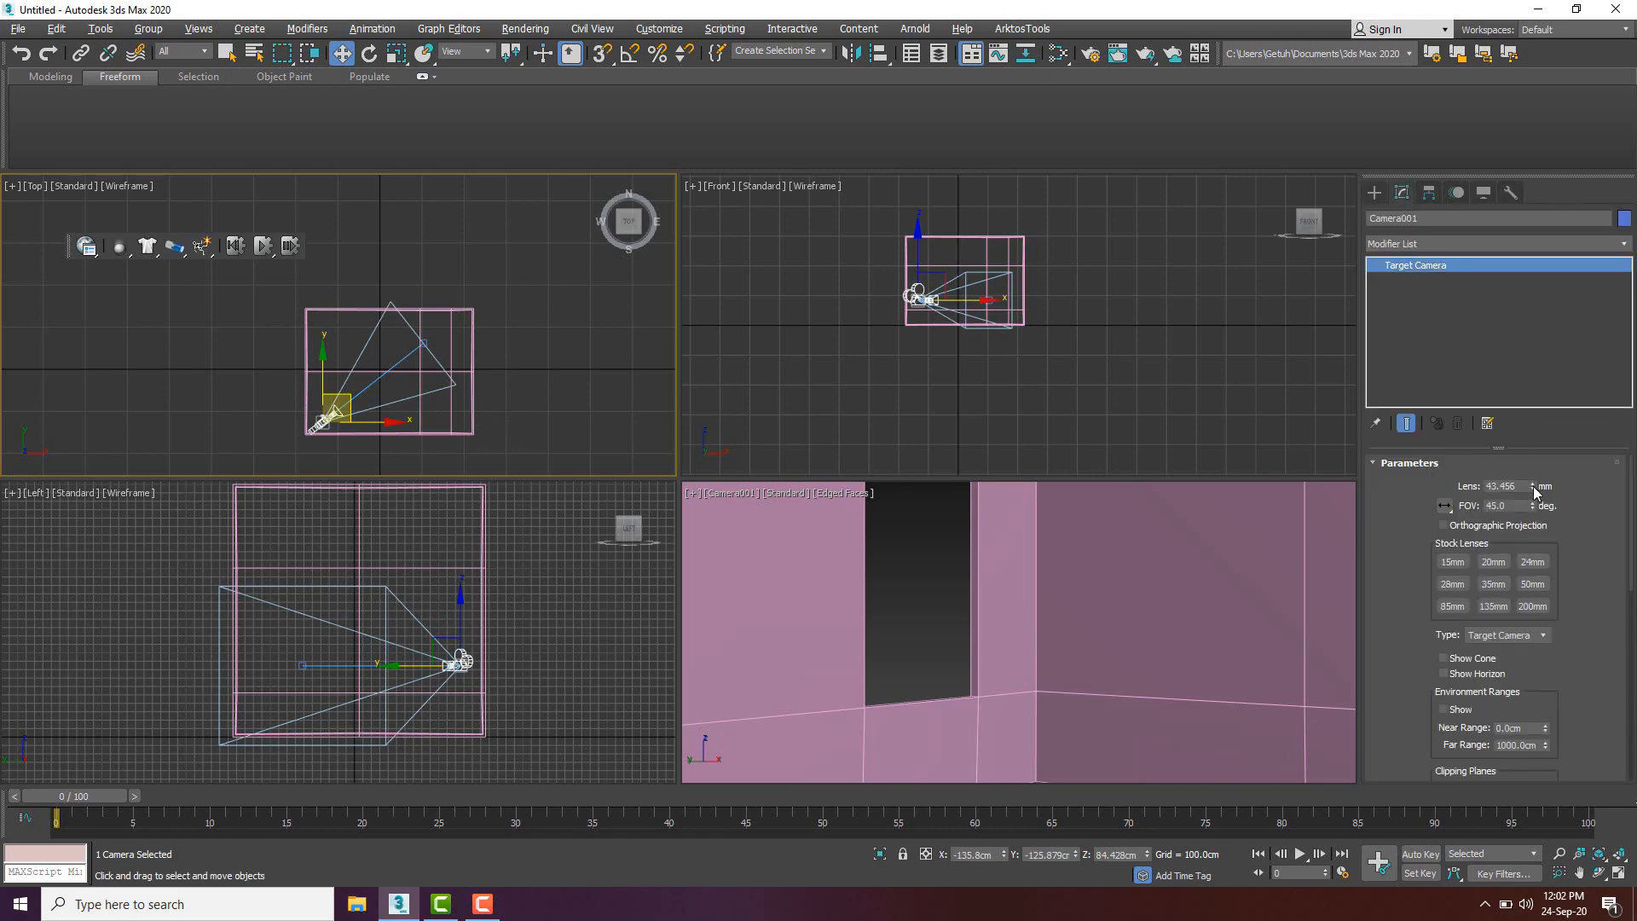
drag(1533, 486, 1537, 502)
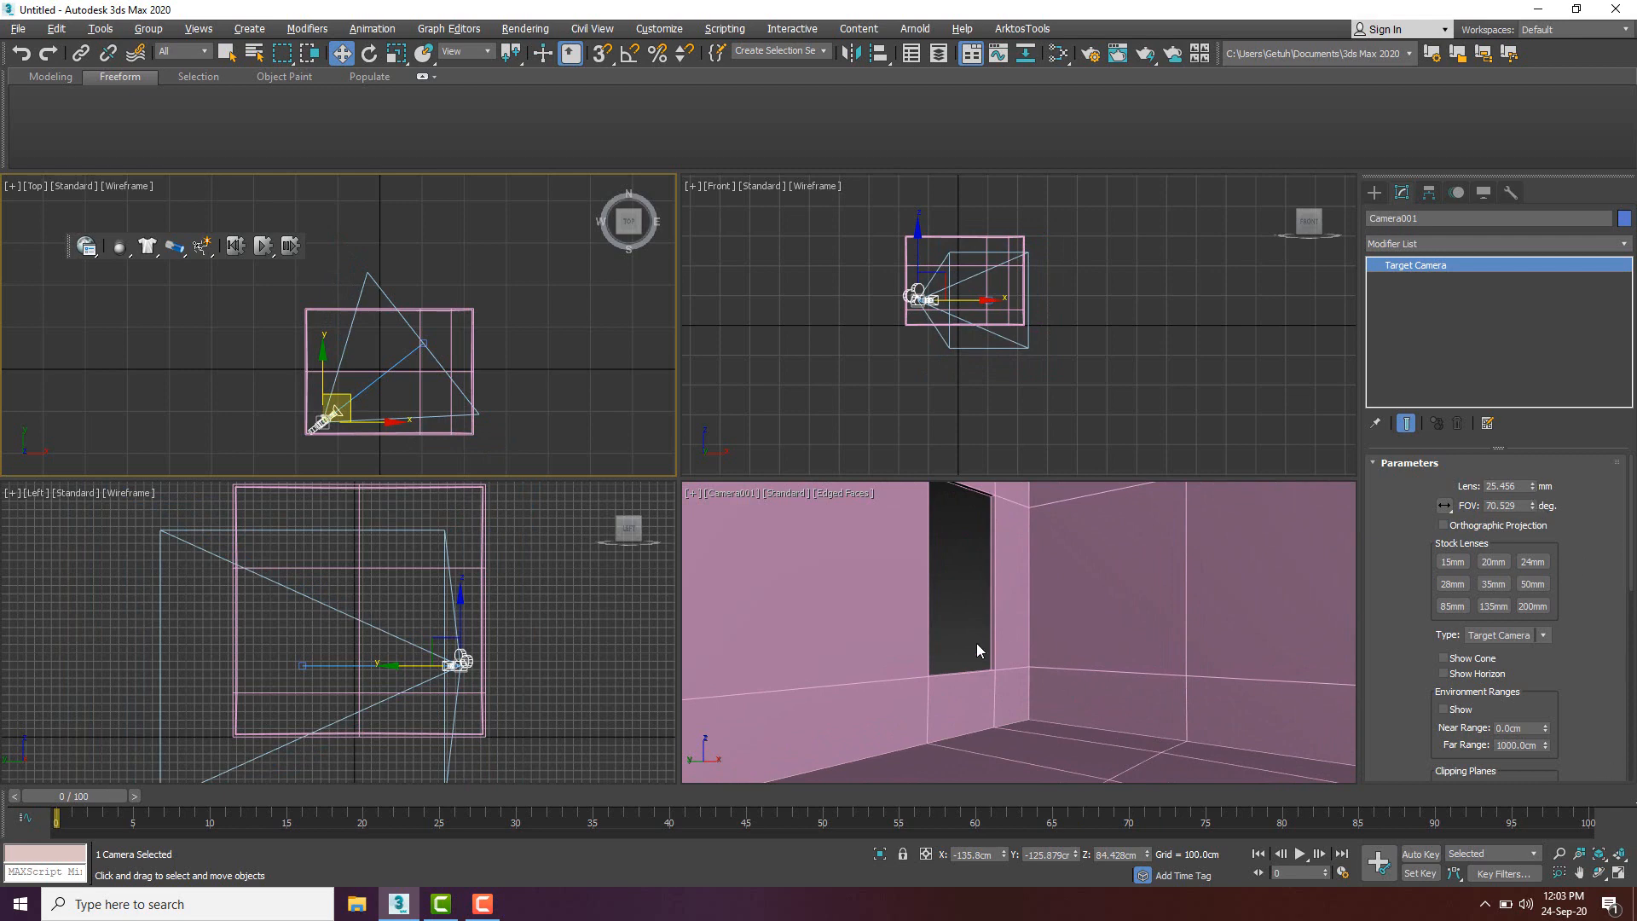
click(974, 616)
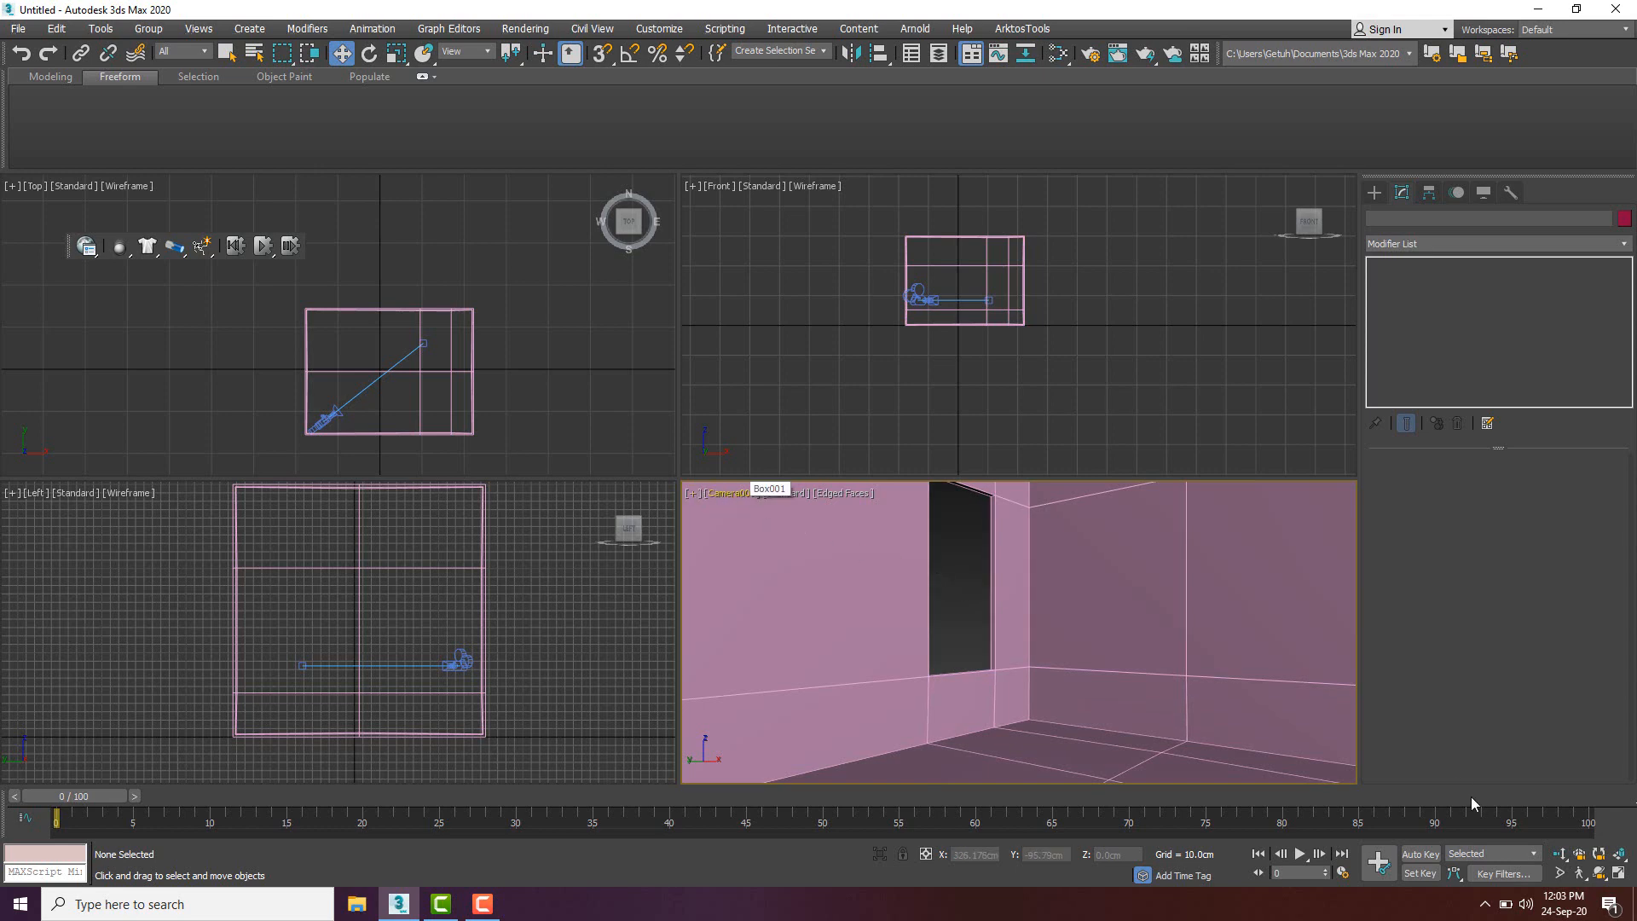
- Orbit the camera around its target to a slightly higher viewpoint looking down into the room
click(1600, 874)
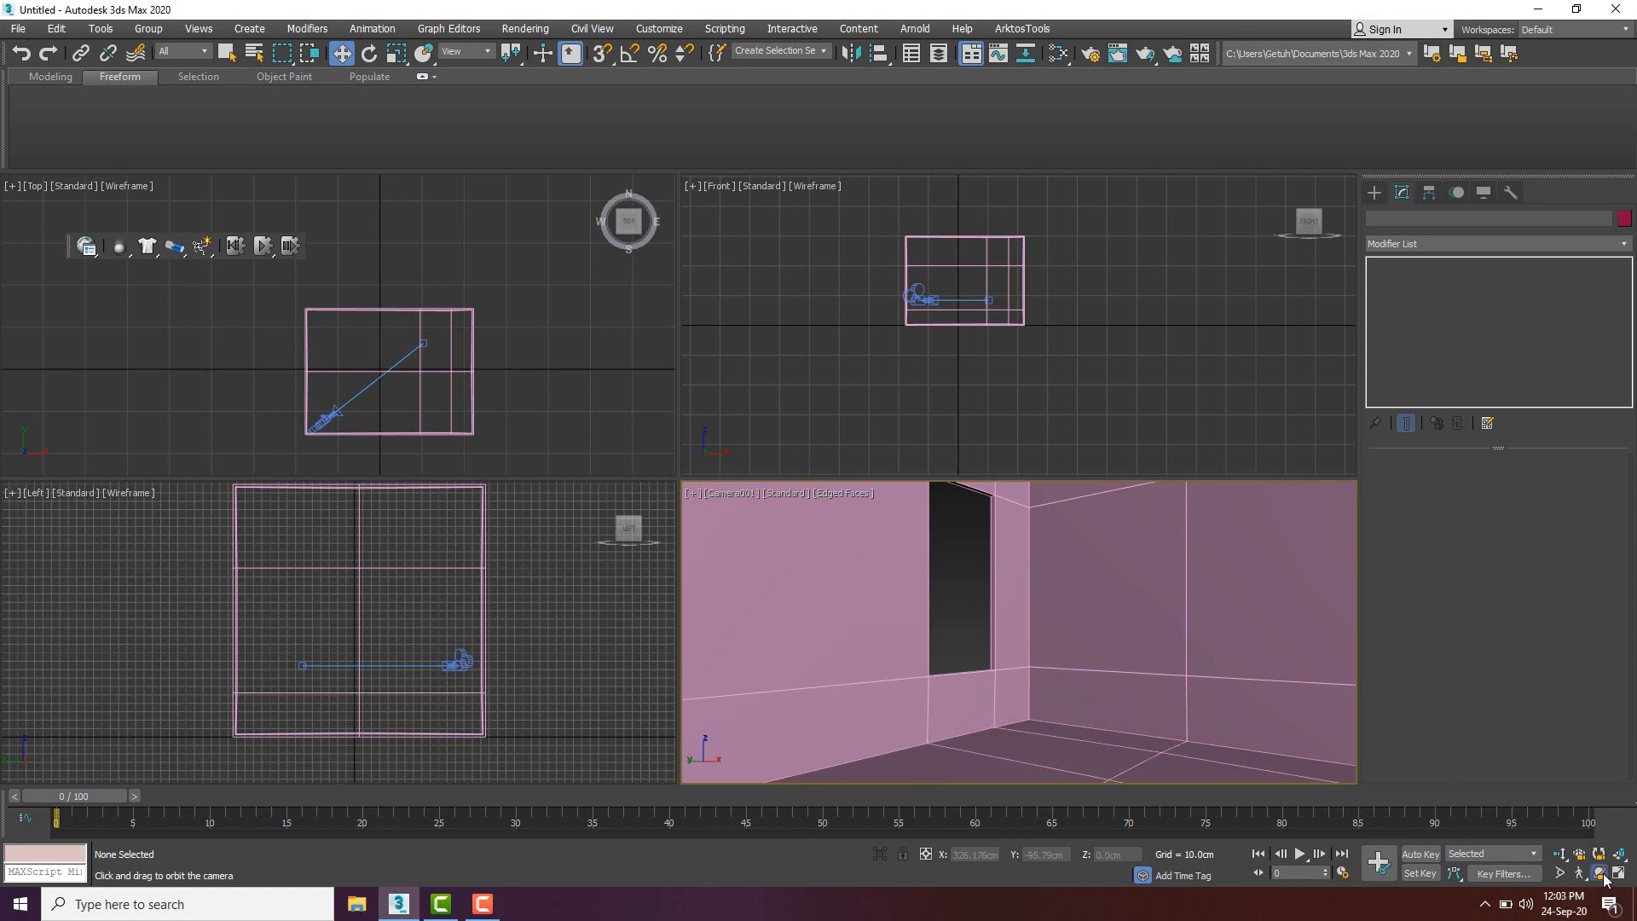
mouse_move(946, 683)
mouse_down()
mouse_move(1015, 673)
mouse_move(936, 674)
mouse_move(941, 686)
mouse_up()
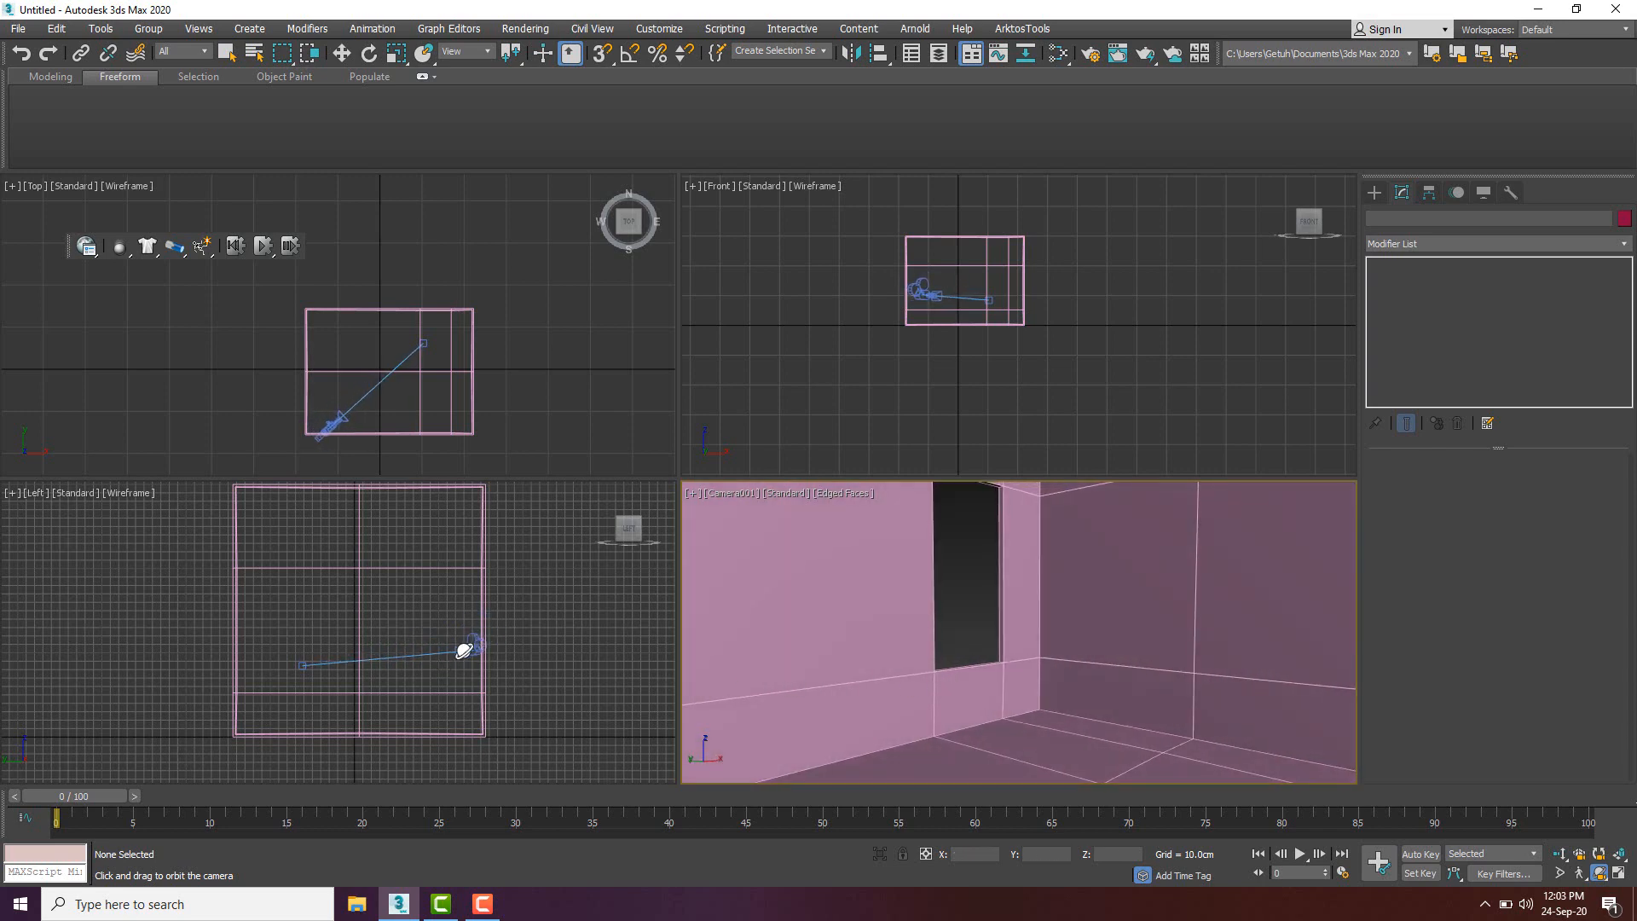
mouse_move(989, 623)
mouse_down()
mouse_move(980, 639)
mouse_move(987, 626)
mouse_up()
drag(969, 526, 972, 524)
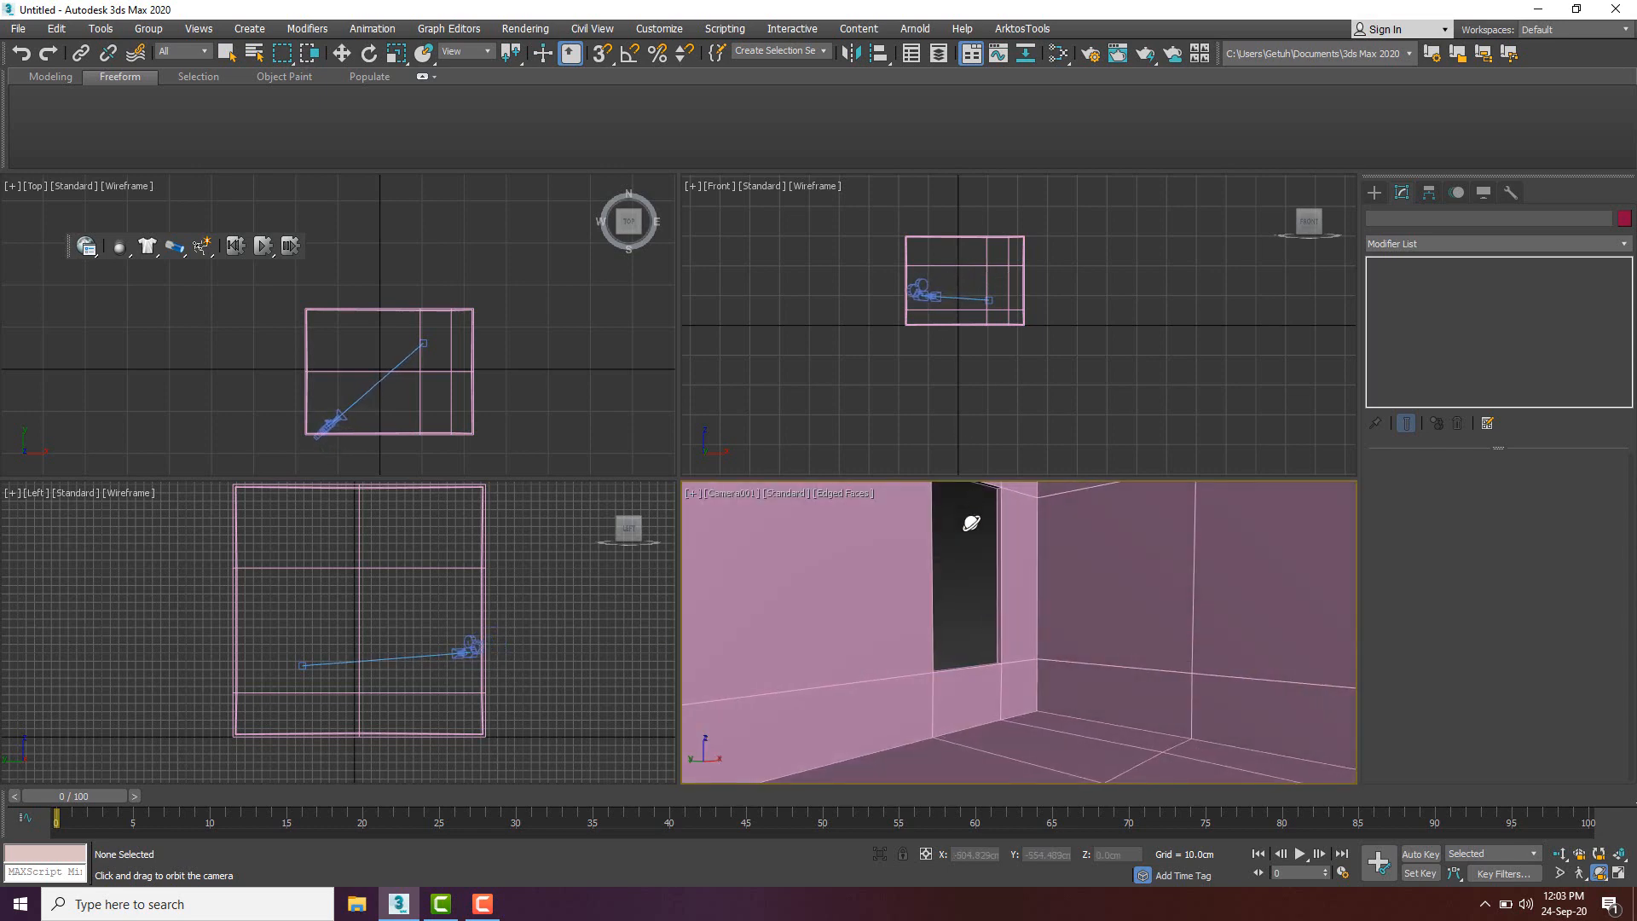
key(w)
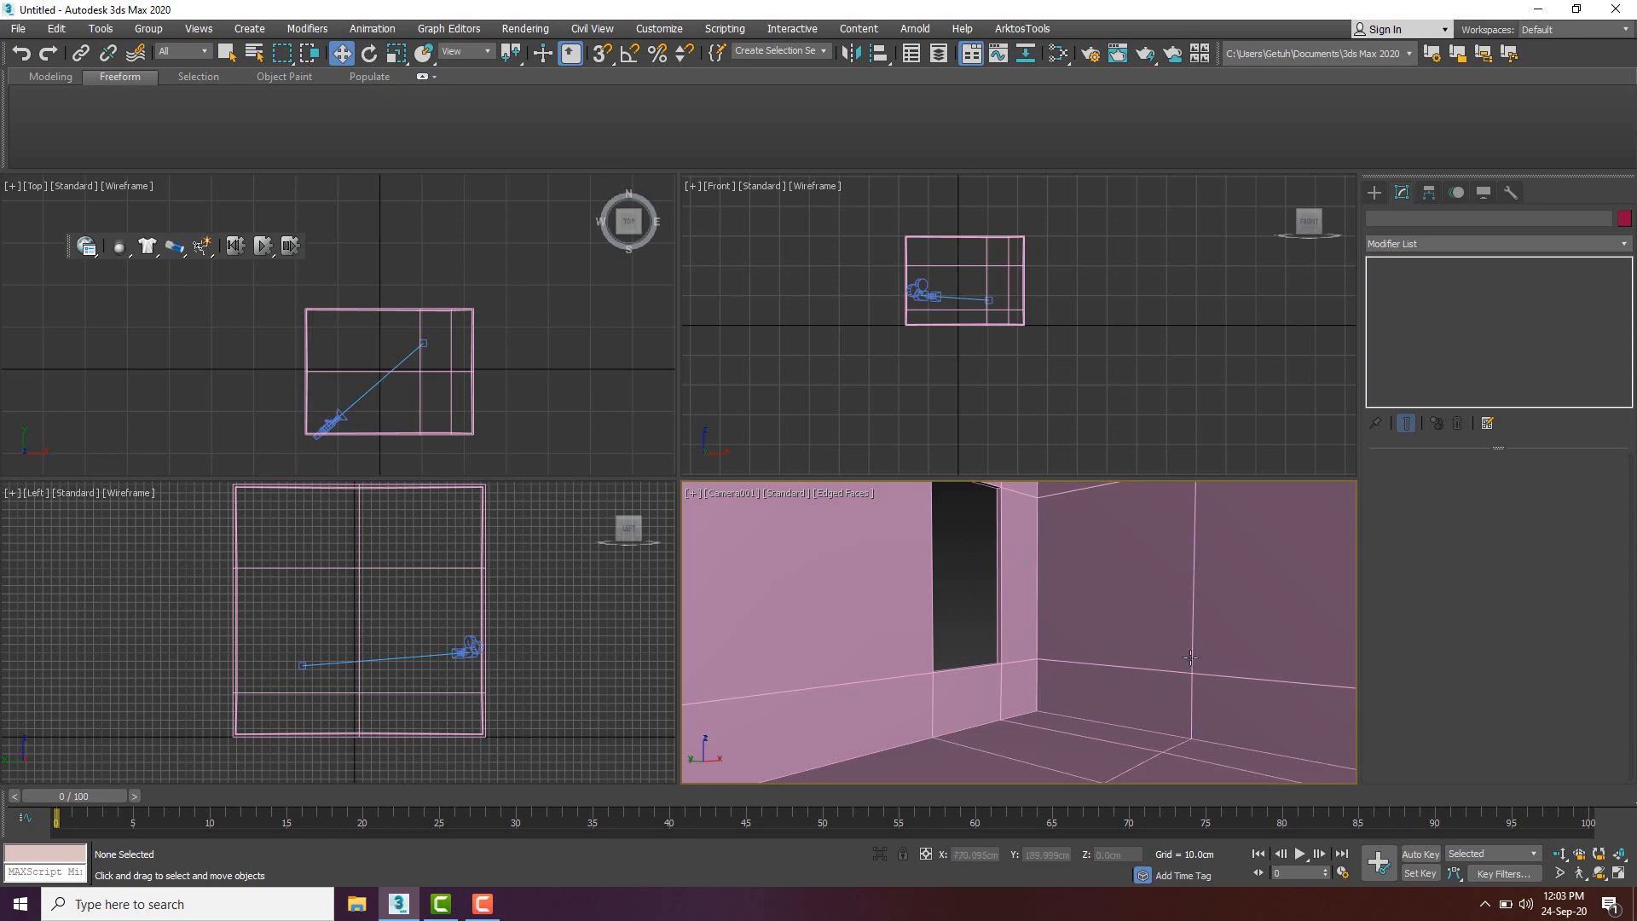
- Widen the camera's field of view and orbit the camera slightly lower to frame the whole window opening
click(1560, 874)
drag(1067, 673, 1047, 629)
click(1597, 876)
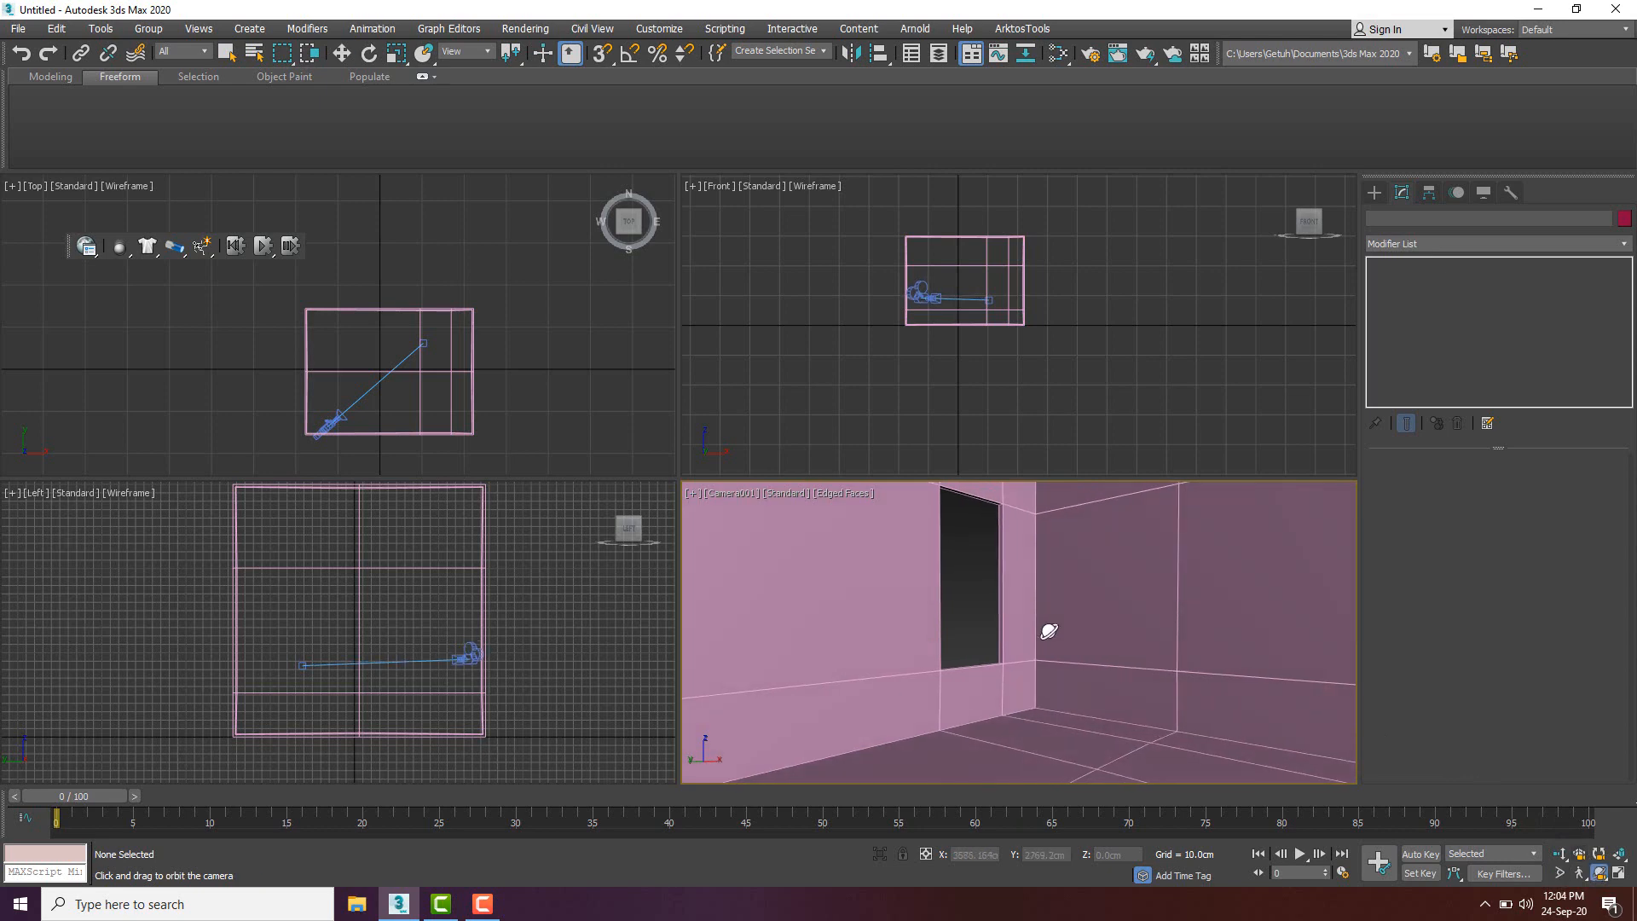
key(w)
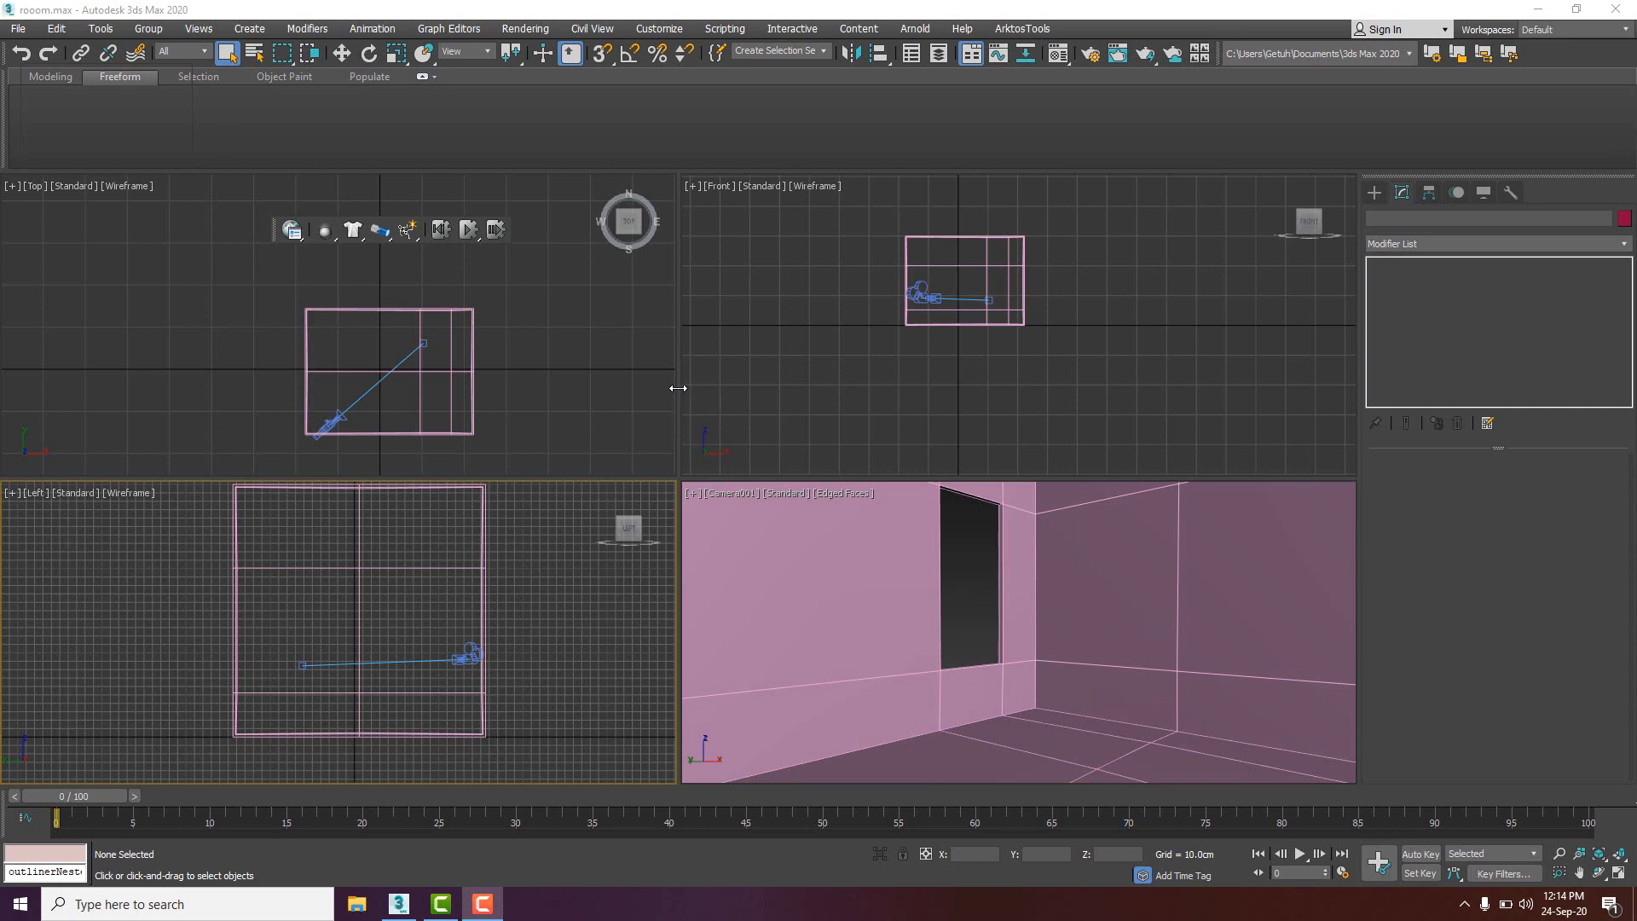
- Open sofa.max from the scenes folder as the file to merge into the room scene
click(18, 29)
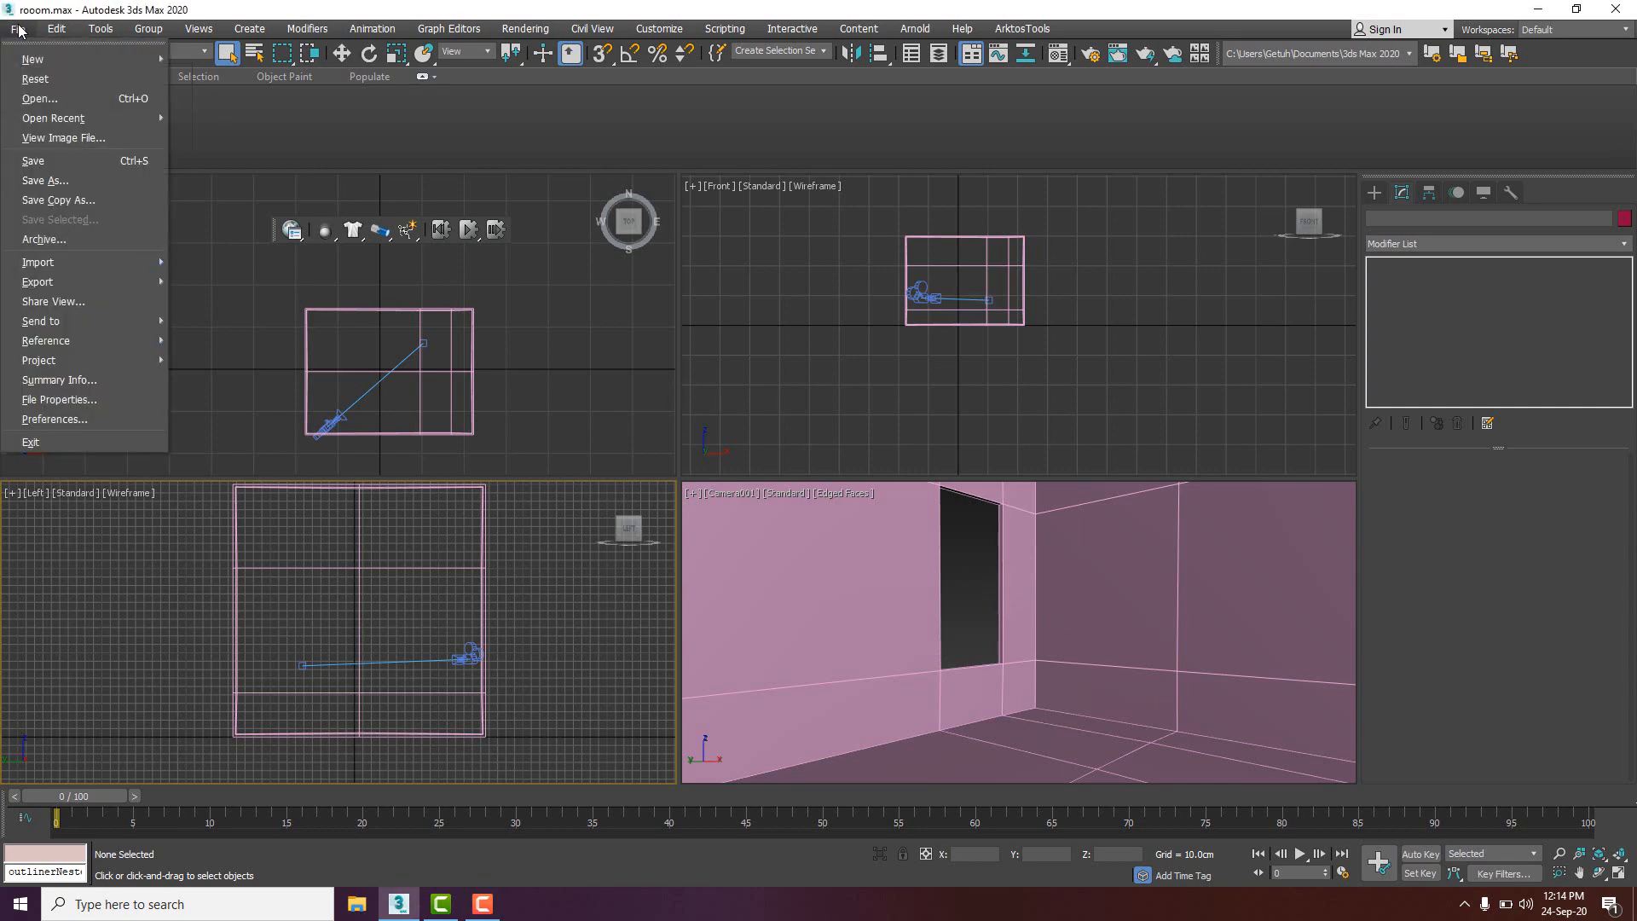
mouse_move(87, 261)
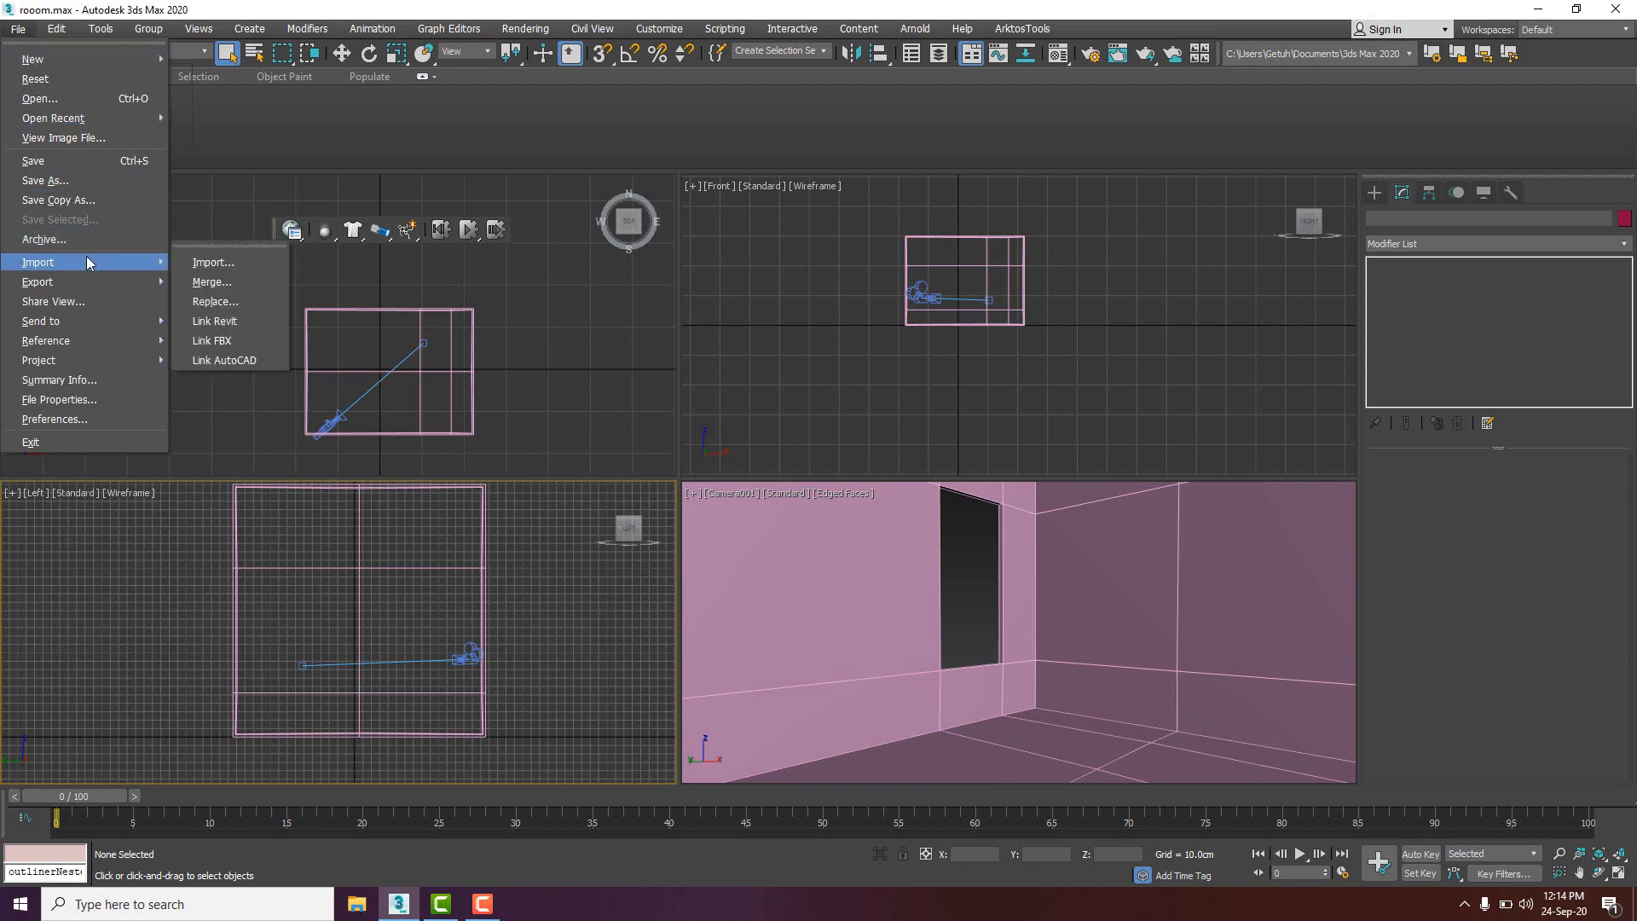
click(213, 282)
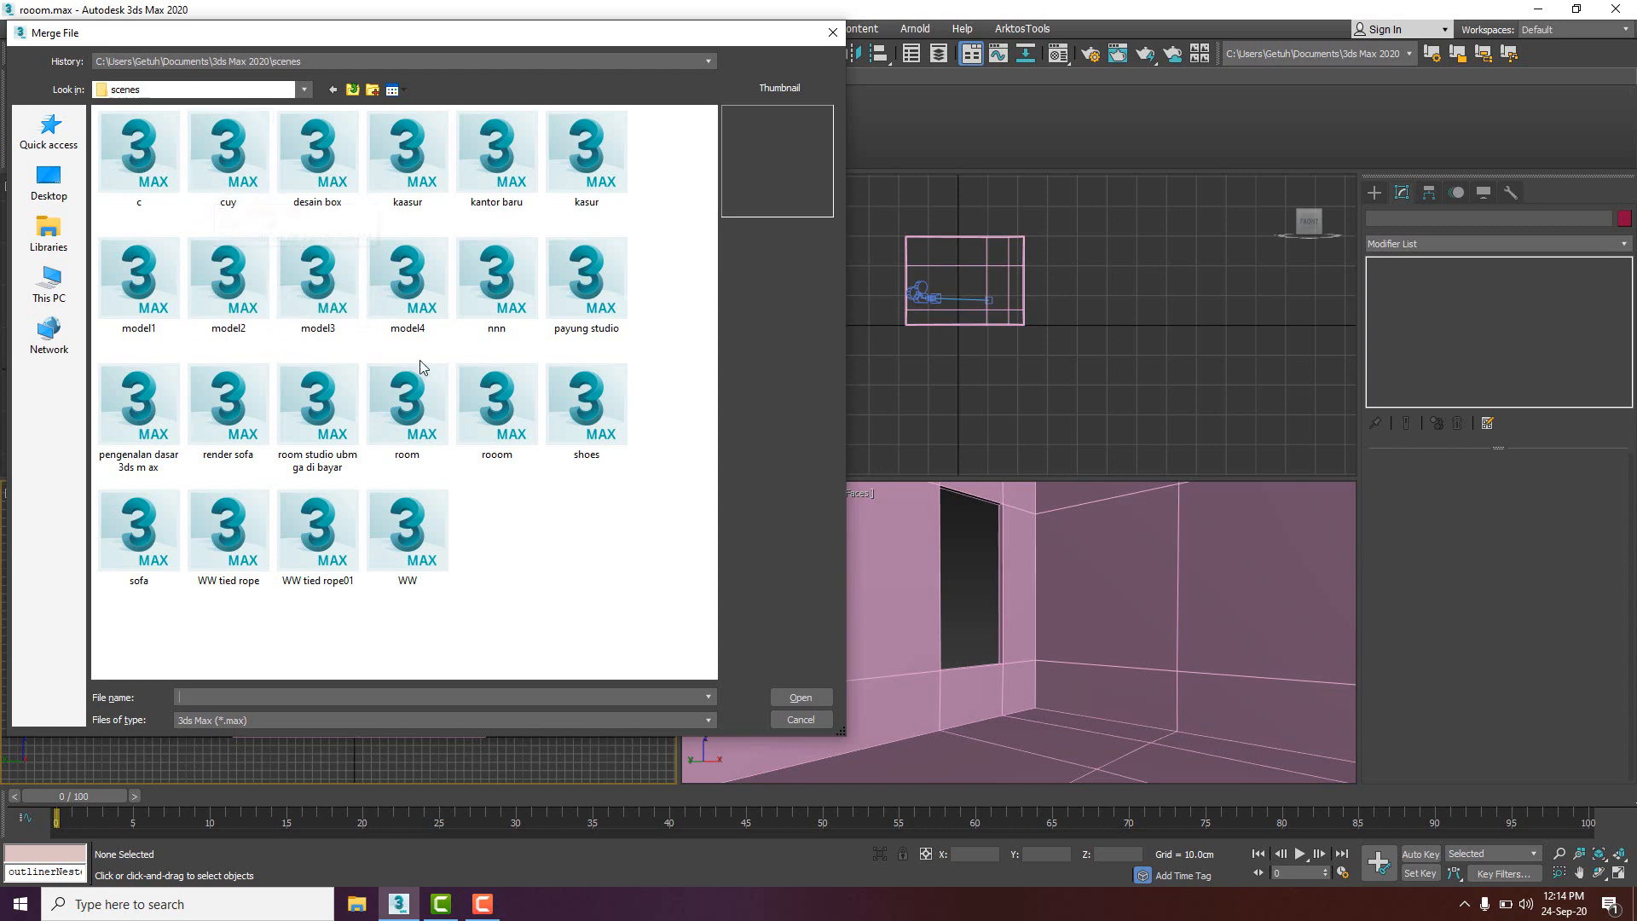
click(477, 317)
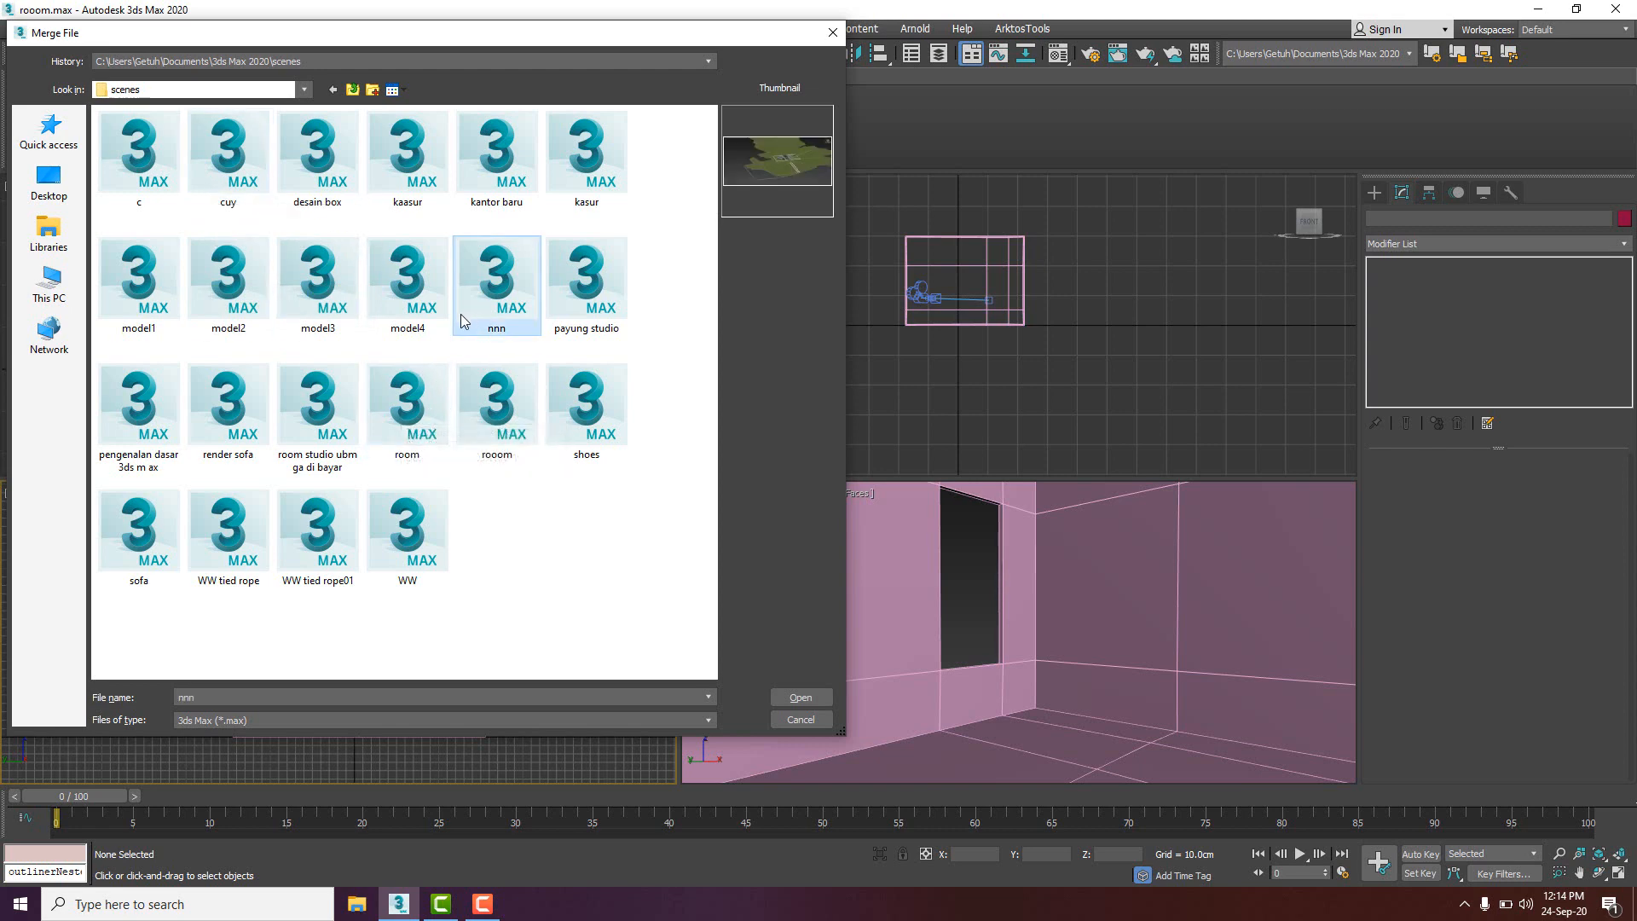
click(625, 437)
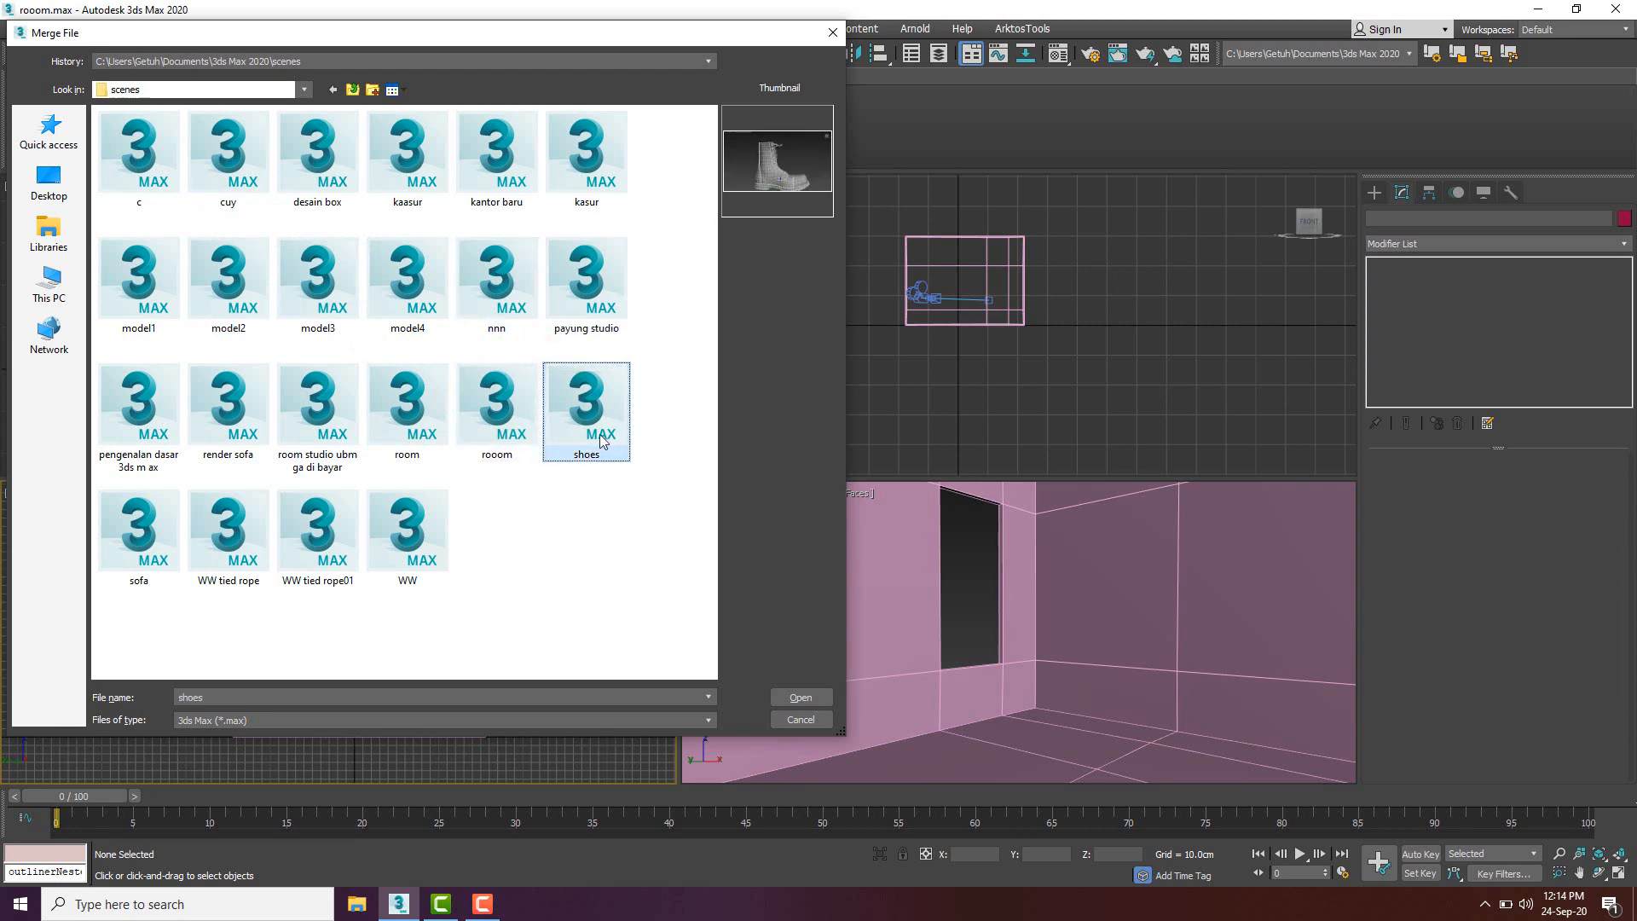
key(s)
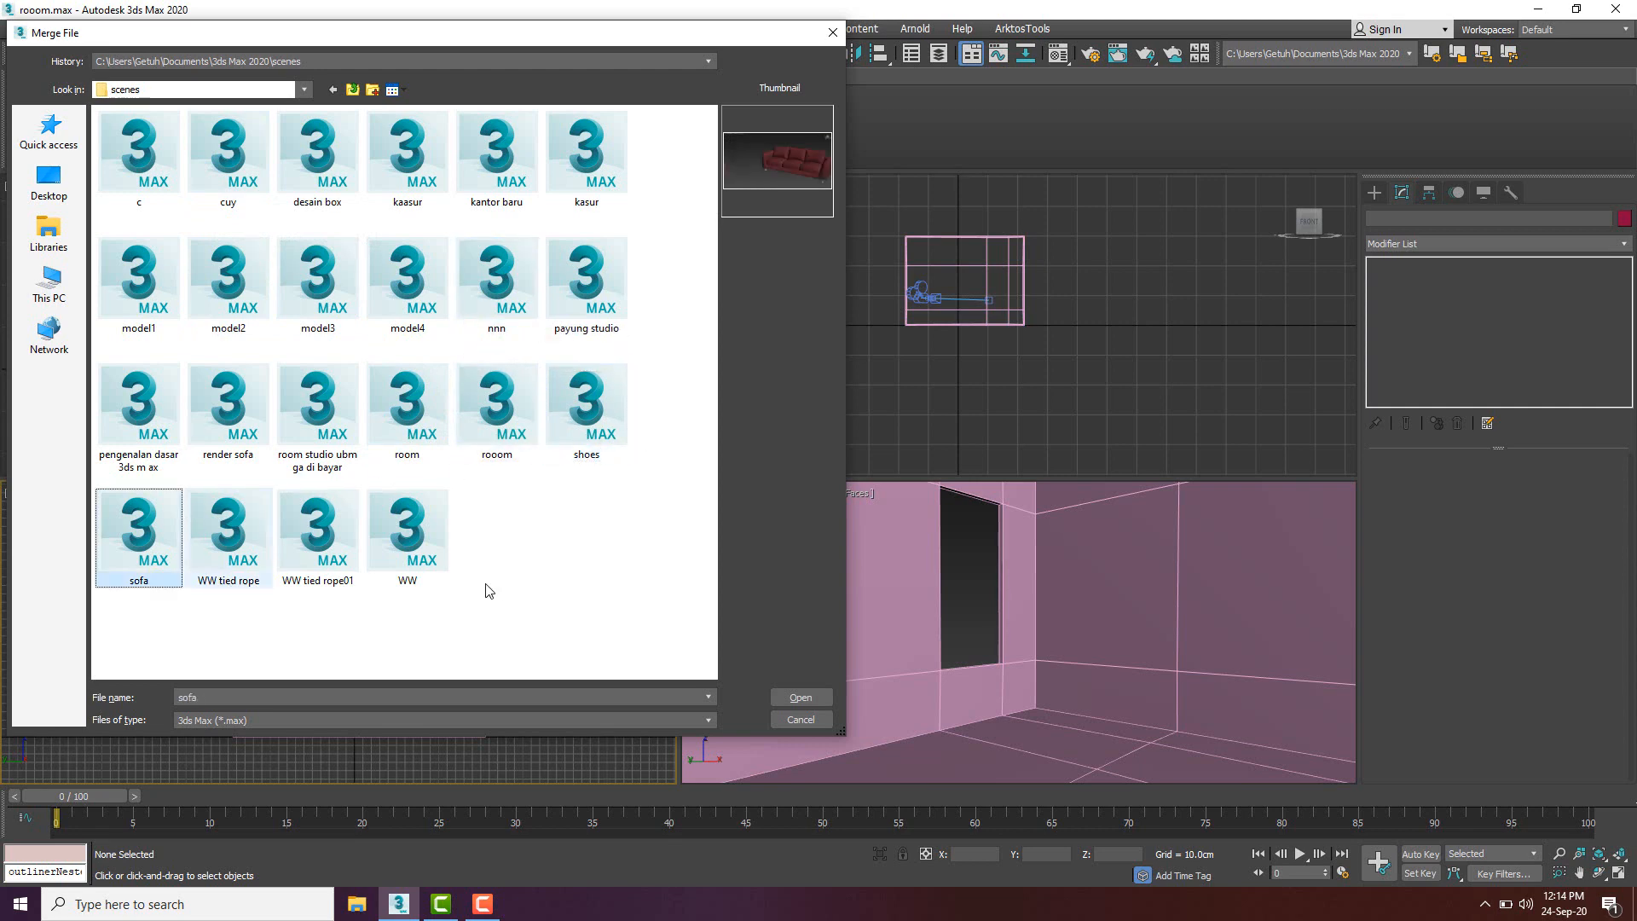
click(801, 698)
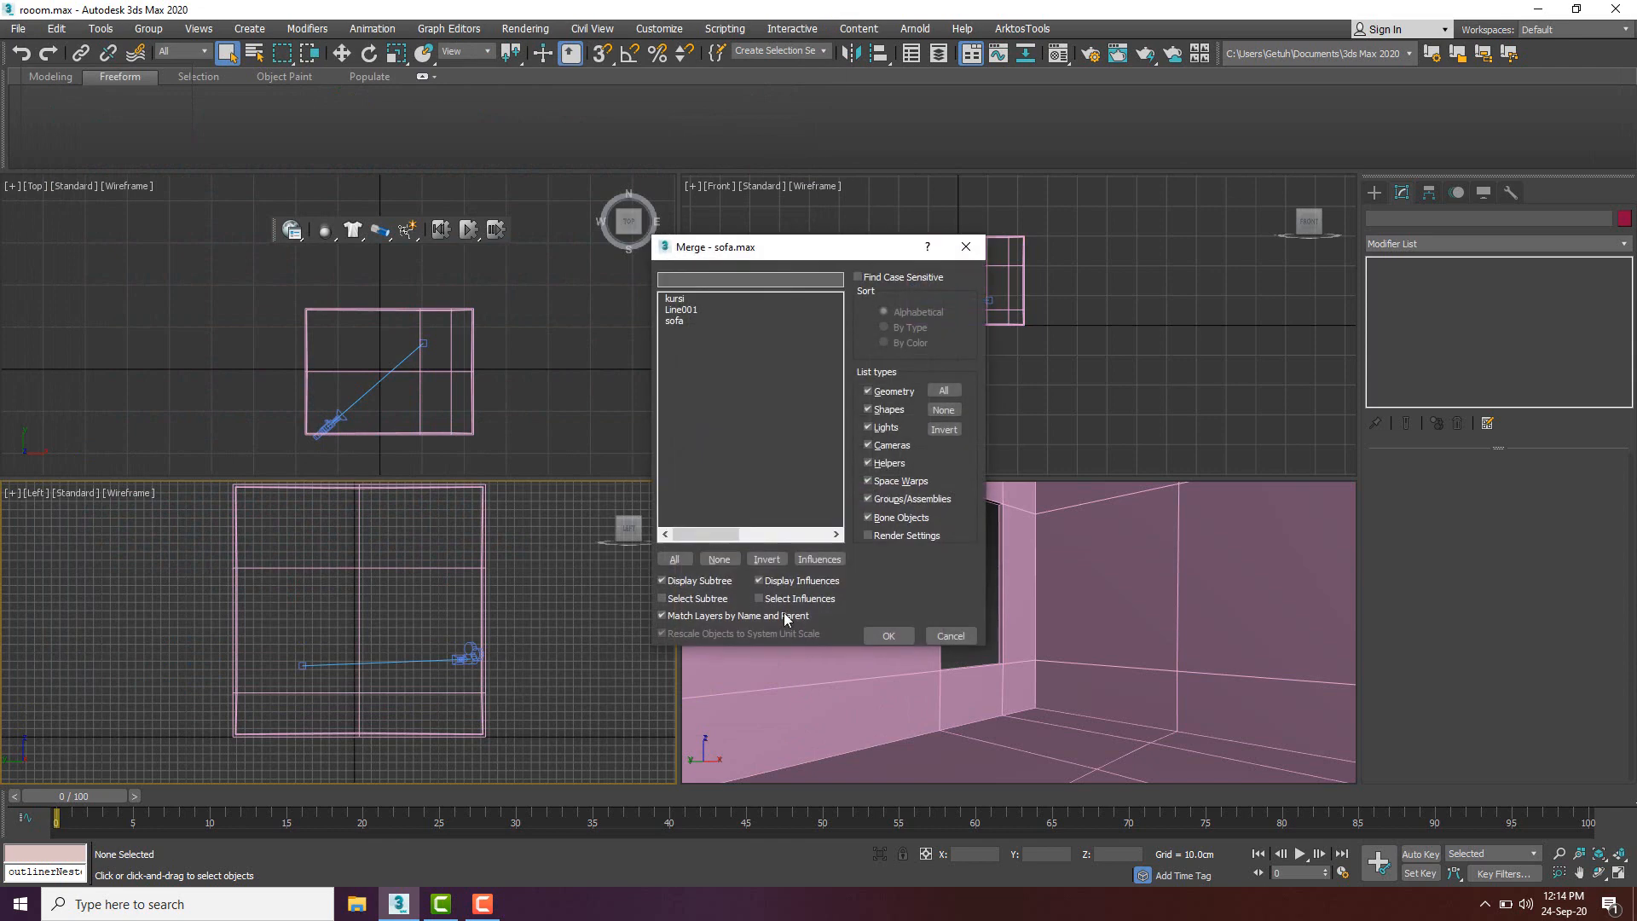
- Merge the objects kursi, Line001 and sofa from sofa.max into the room scene
click(684, 297)
ctrl+click(682, 309)
ctrl+click(679, 322)
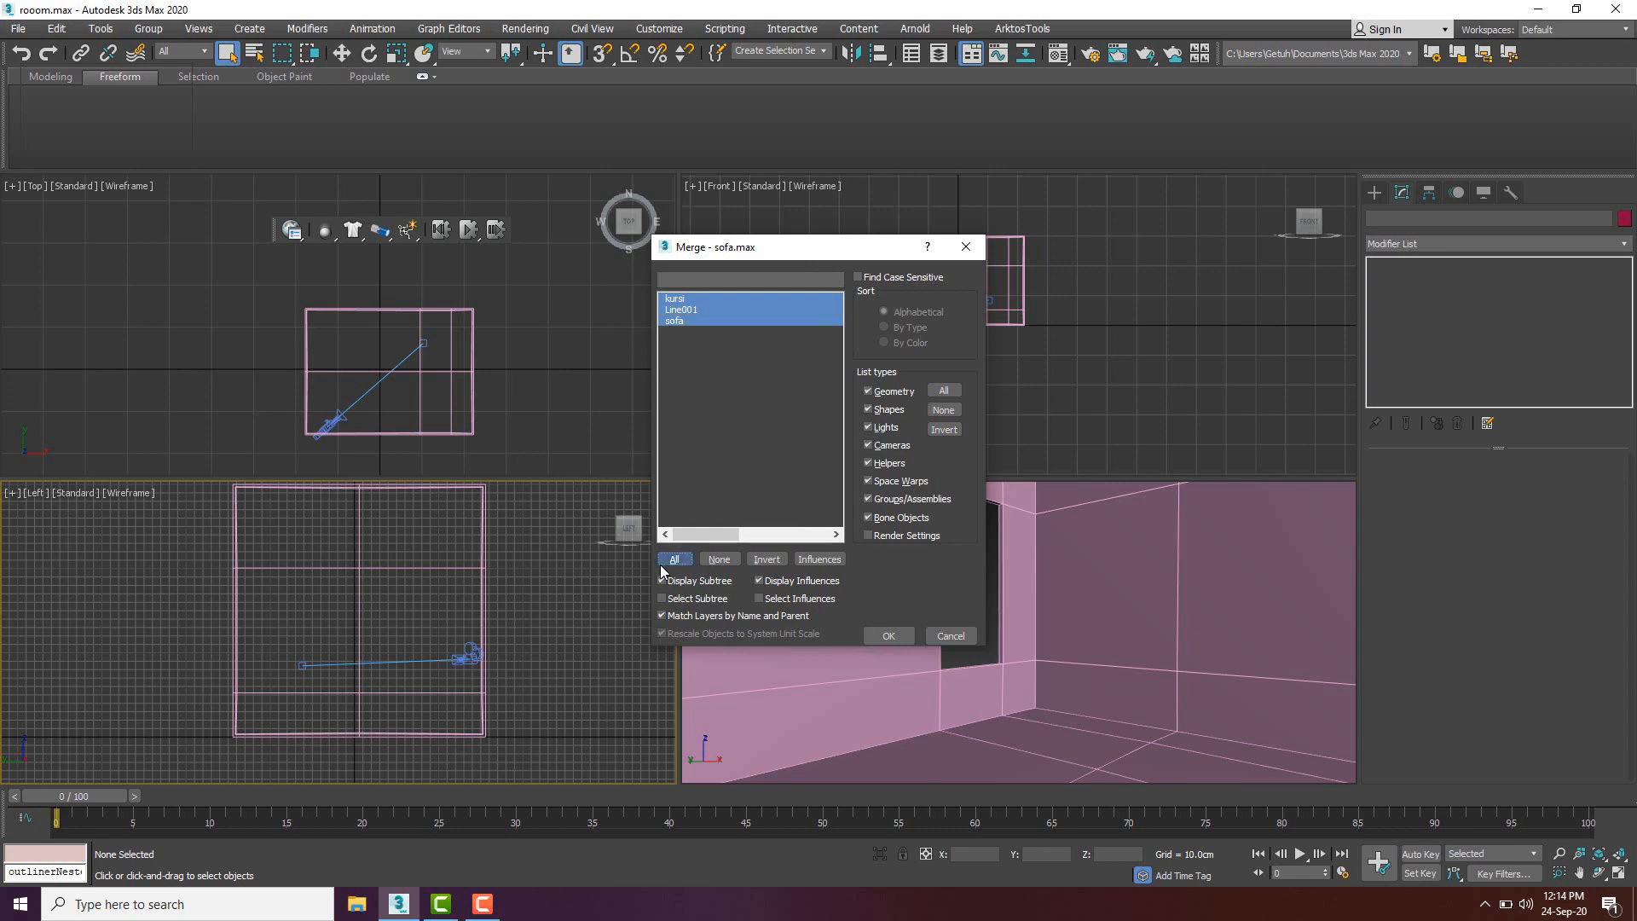
click(889, 636)
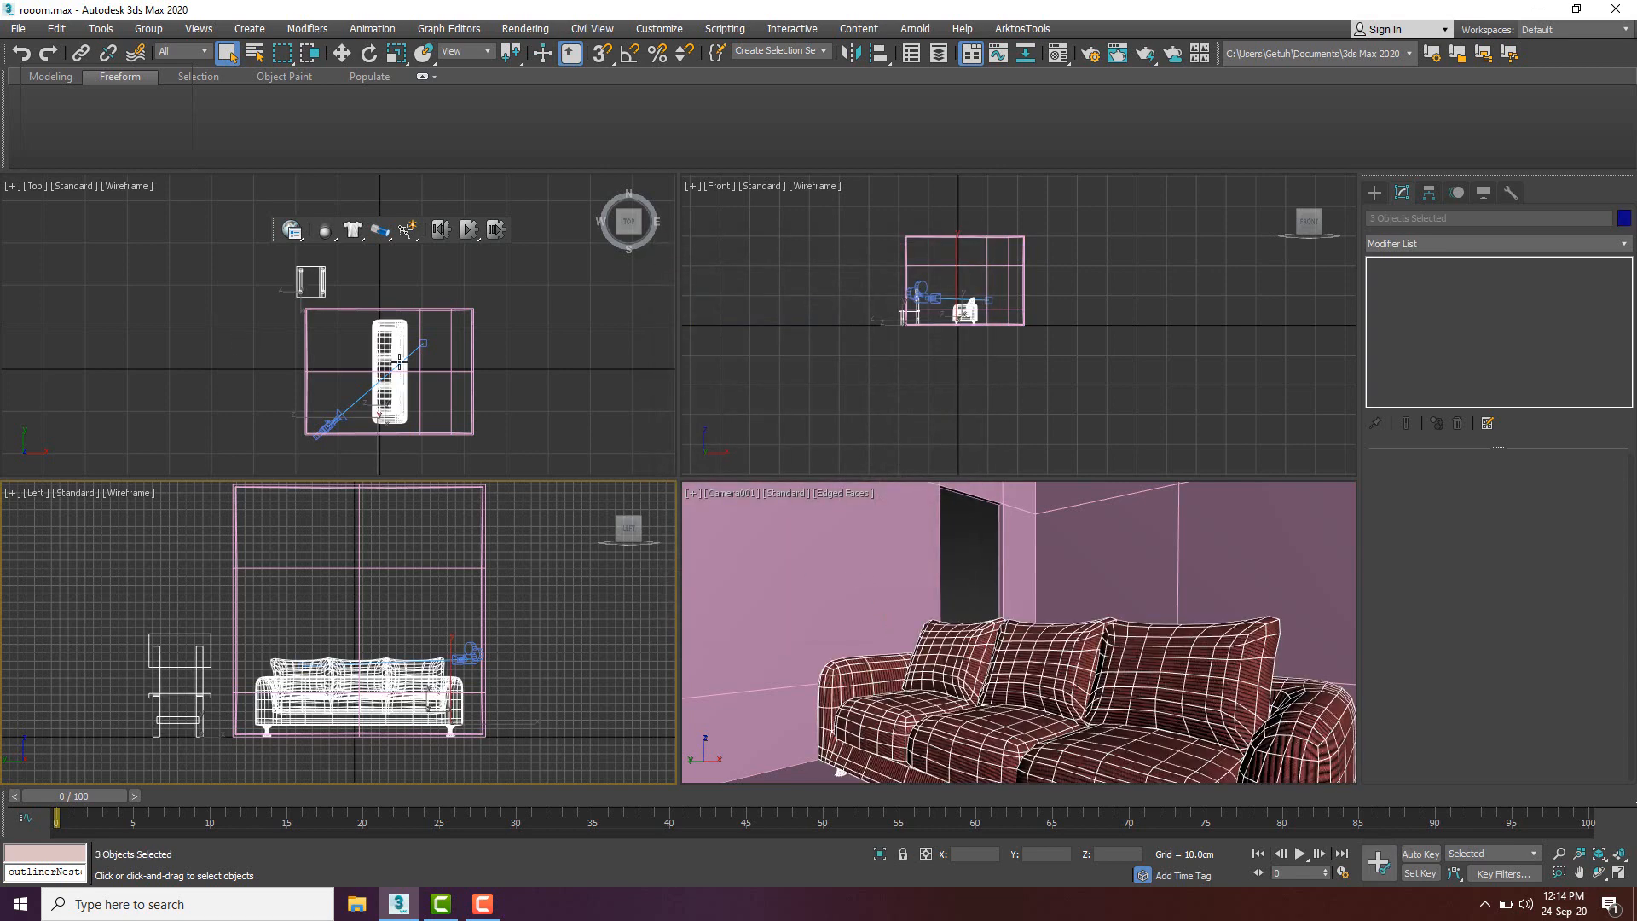
- Select the sofa together with its legs and move them about 140 cm along X toward the room's end wall
click(529, 354)
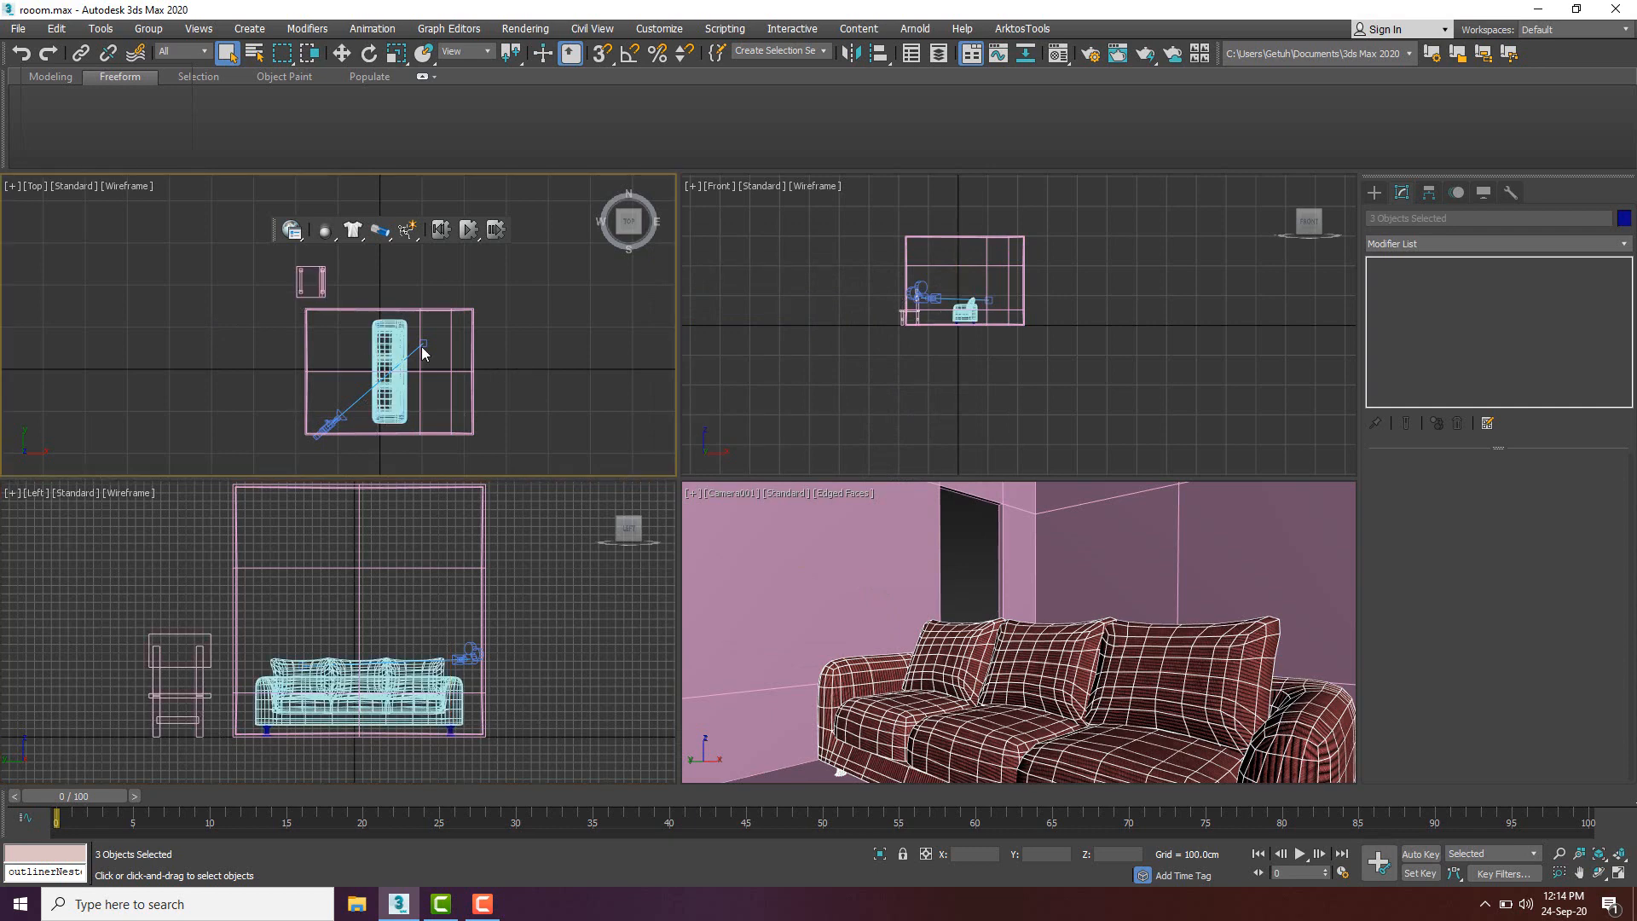
click(403, 341)
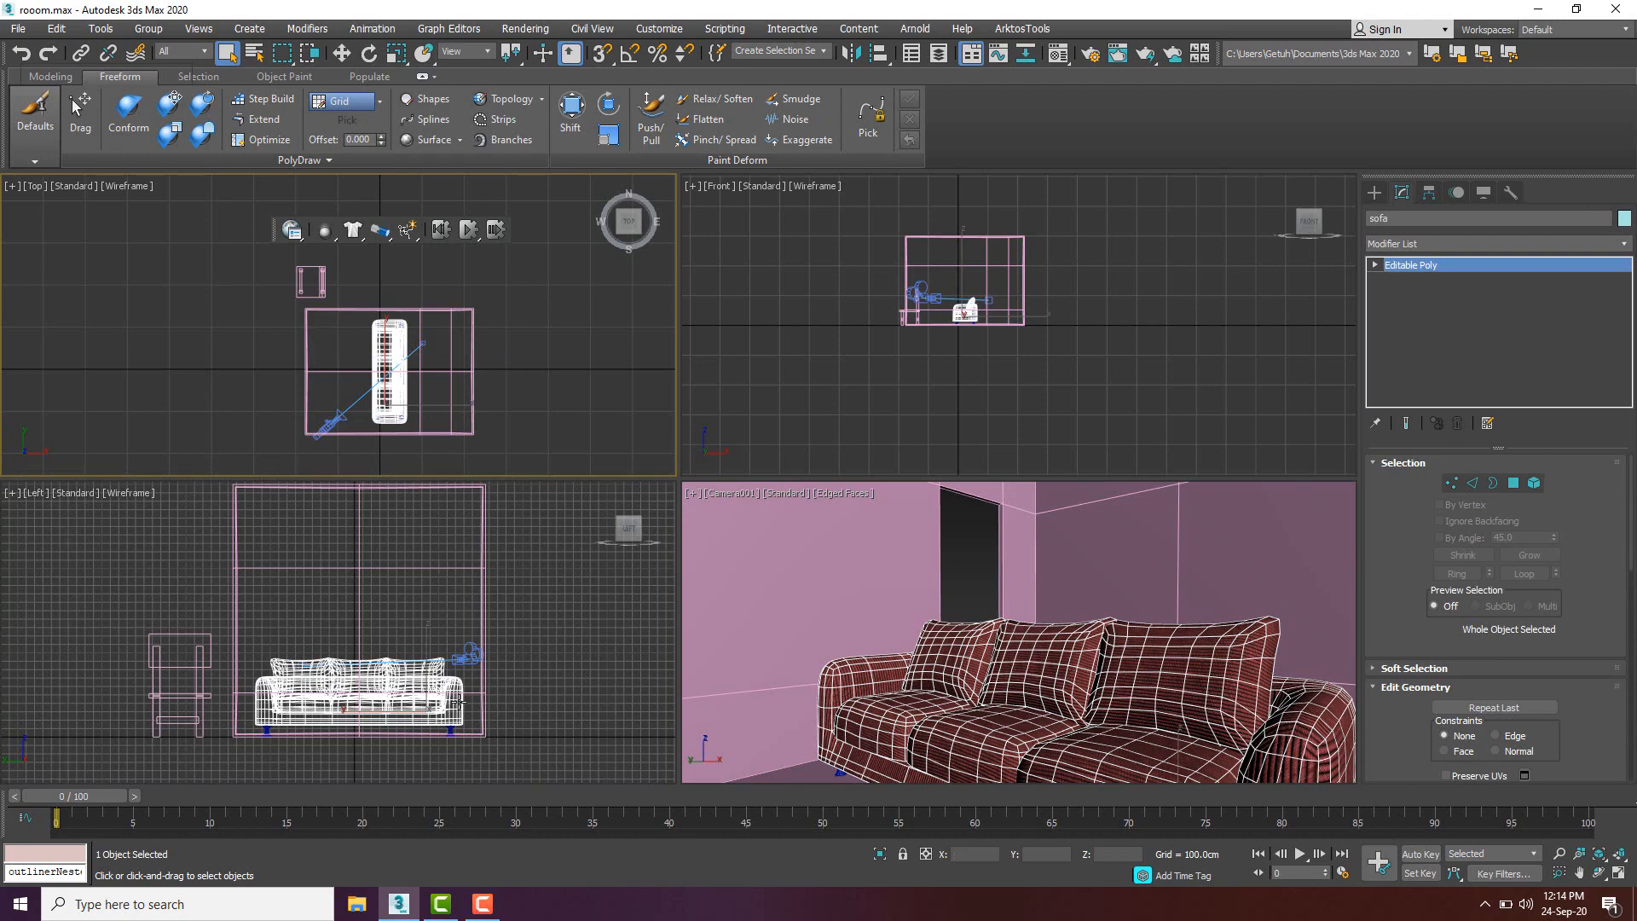
middle_drag(485, 706, 452, 687)
scroll(442, 691, up, 6)
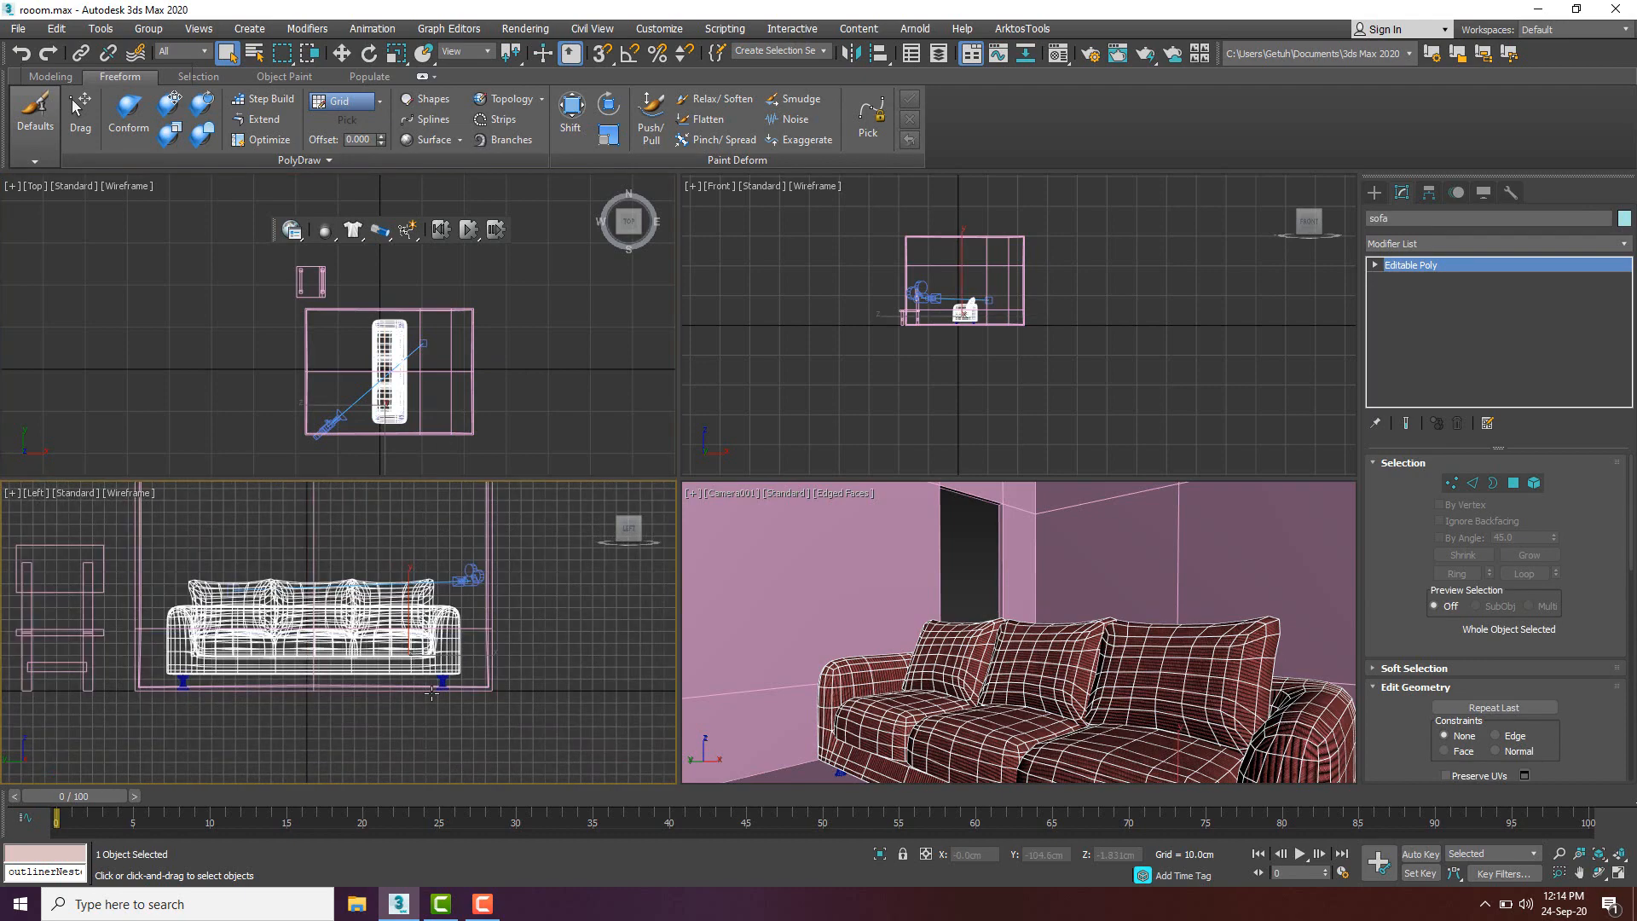
ctrl+click(463, 661)
scroll(463, 661, down, 8)
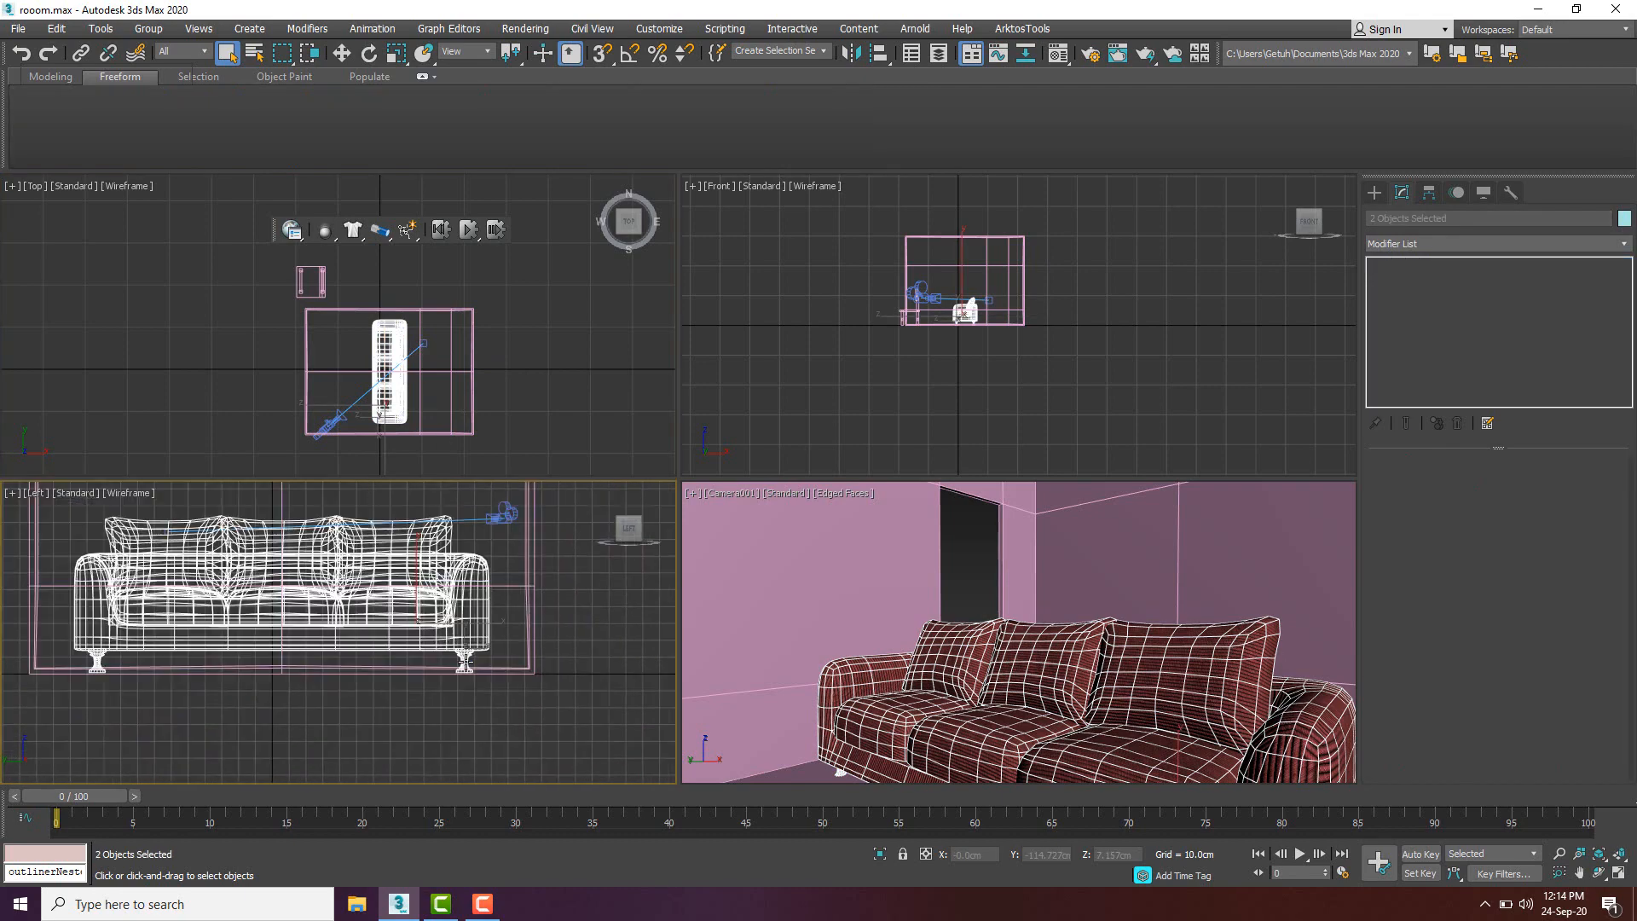
right_click(516, 360)
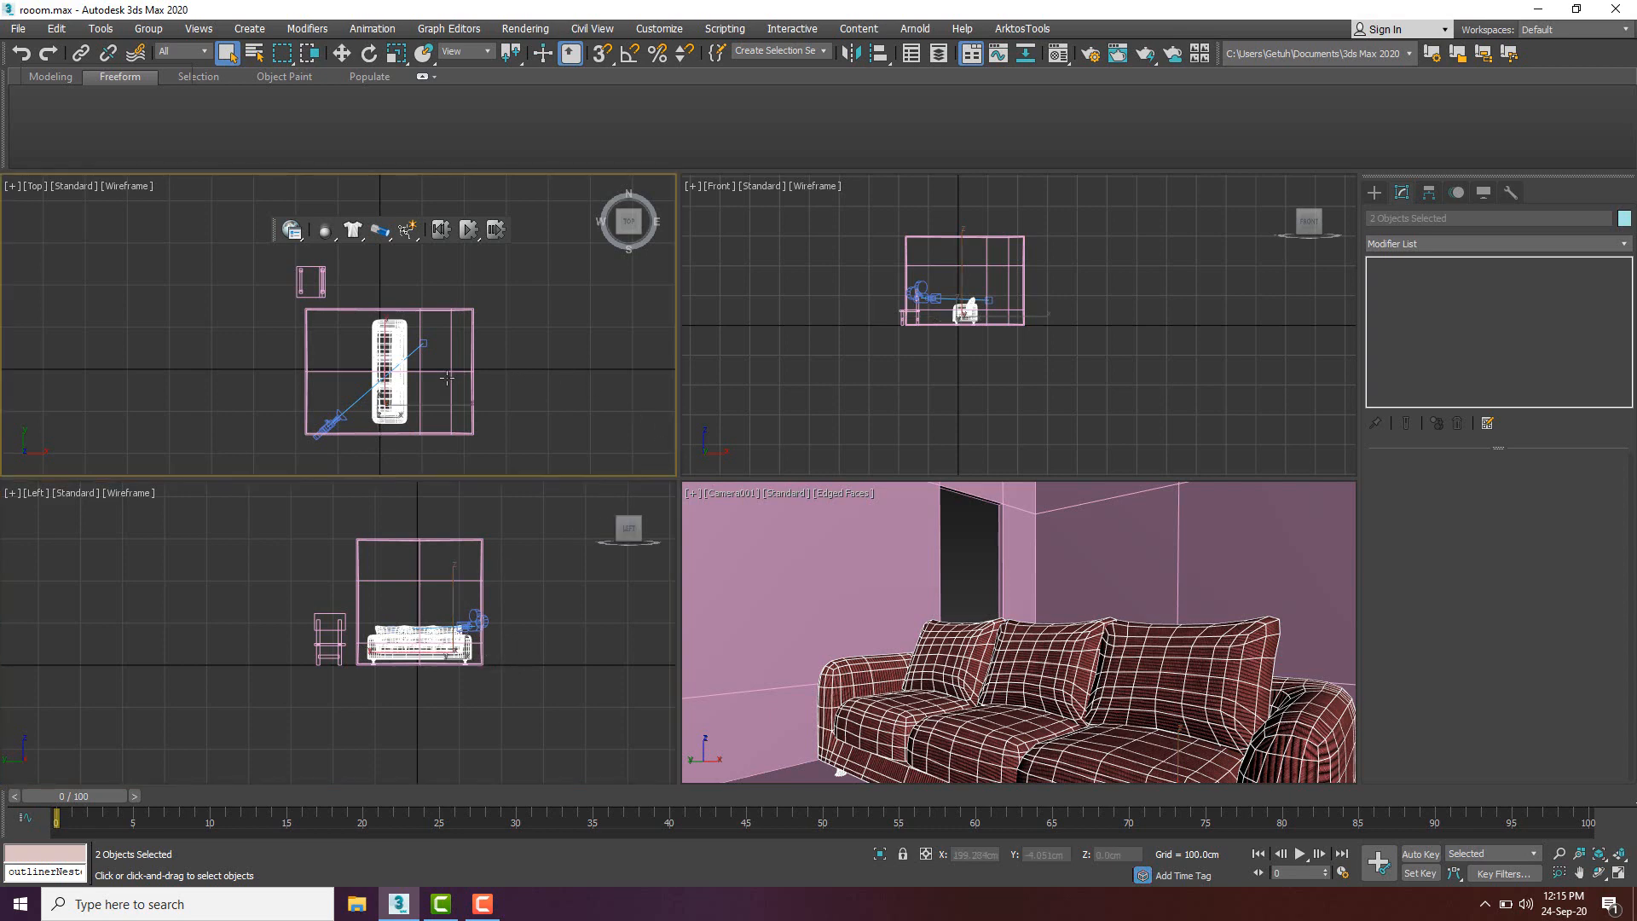
key(w)
drag(437, 374, 497, 376)
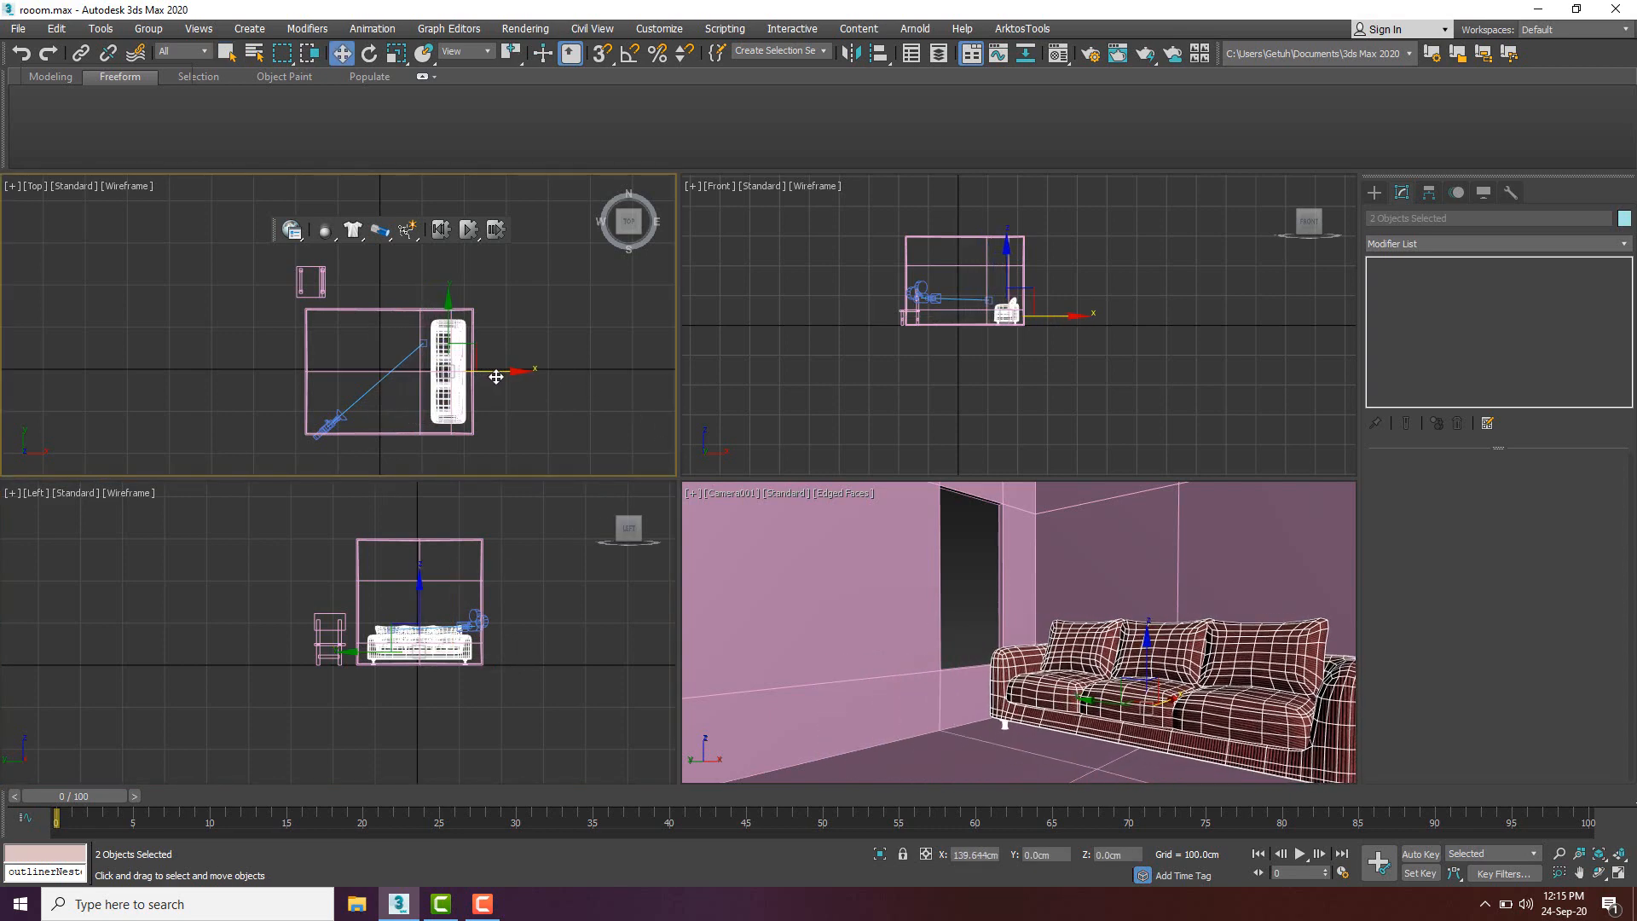
- Scale the sofa and its legs down uniformly and shift them about 16 cm along X against the end wall
scroll(999, 310, up, 10)
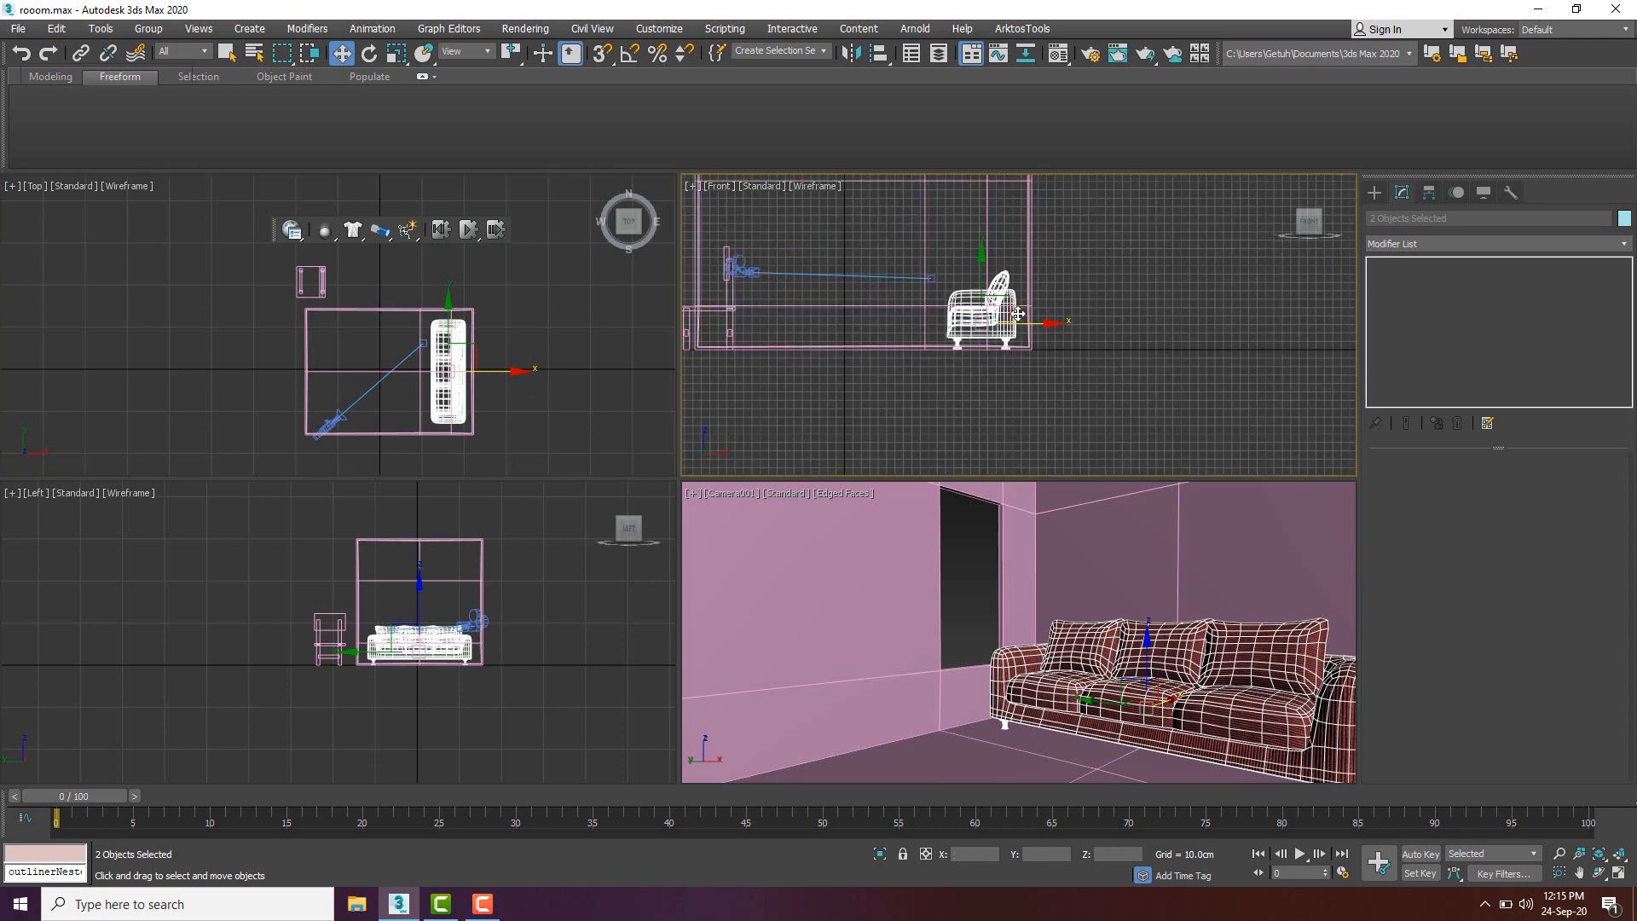
key(e)
key(r)
drag(931, 321, 1003, 347)
key(w)
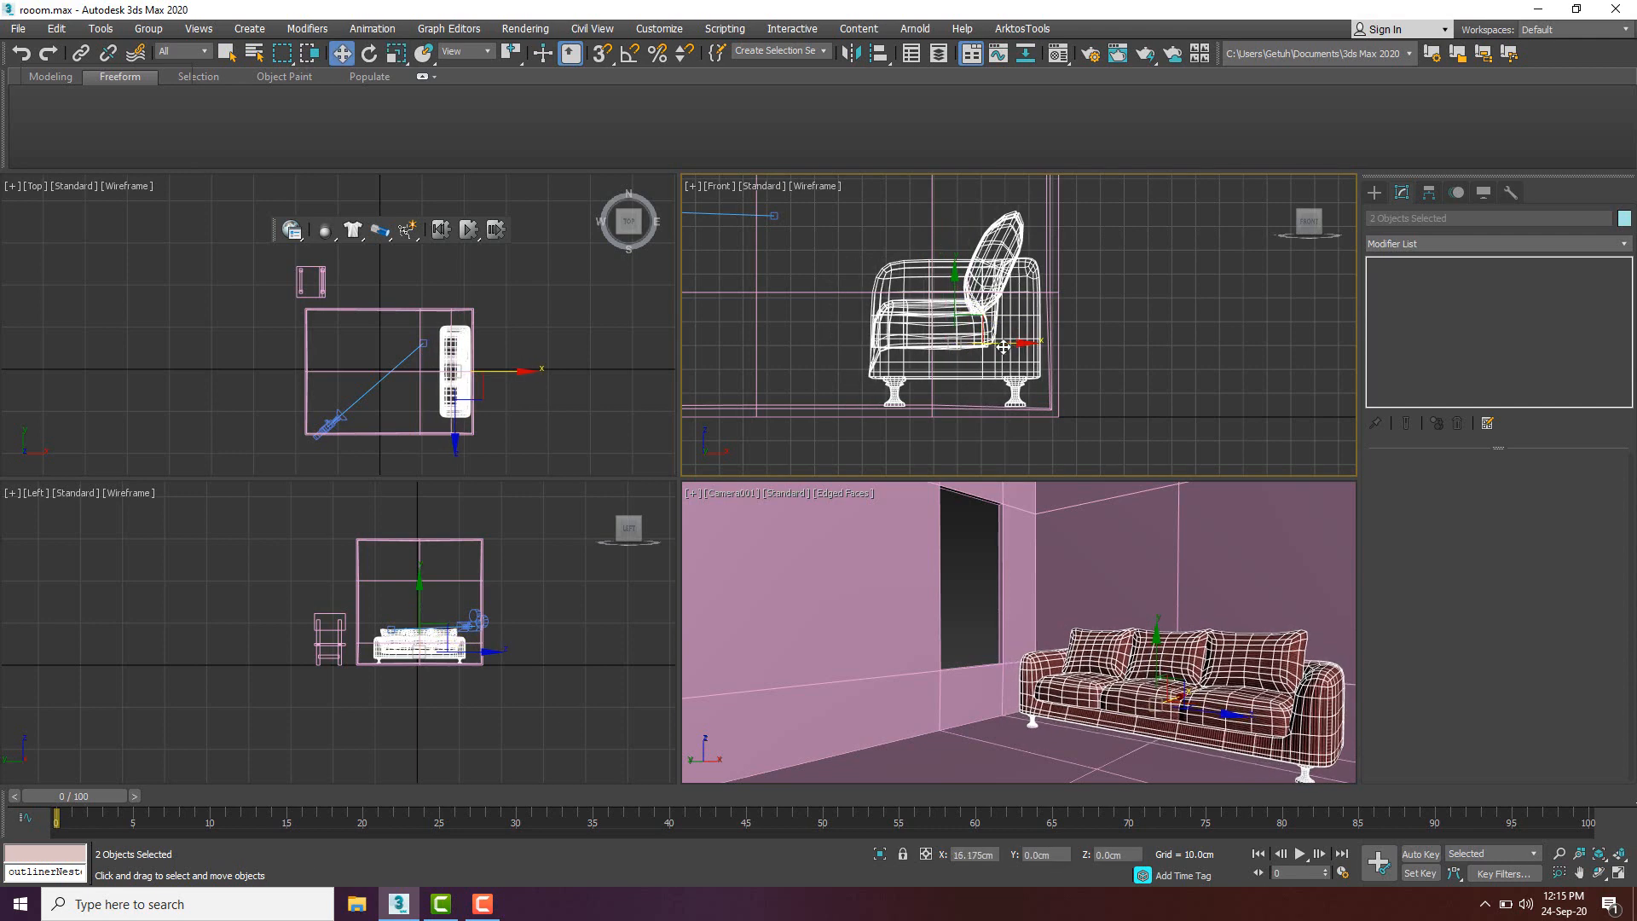
- Fine-tune the sofa's height above the floor, shift it slightly along Y away from the window wall, and deselect it
drag(1155, 652, 1157, 654)
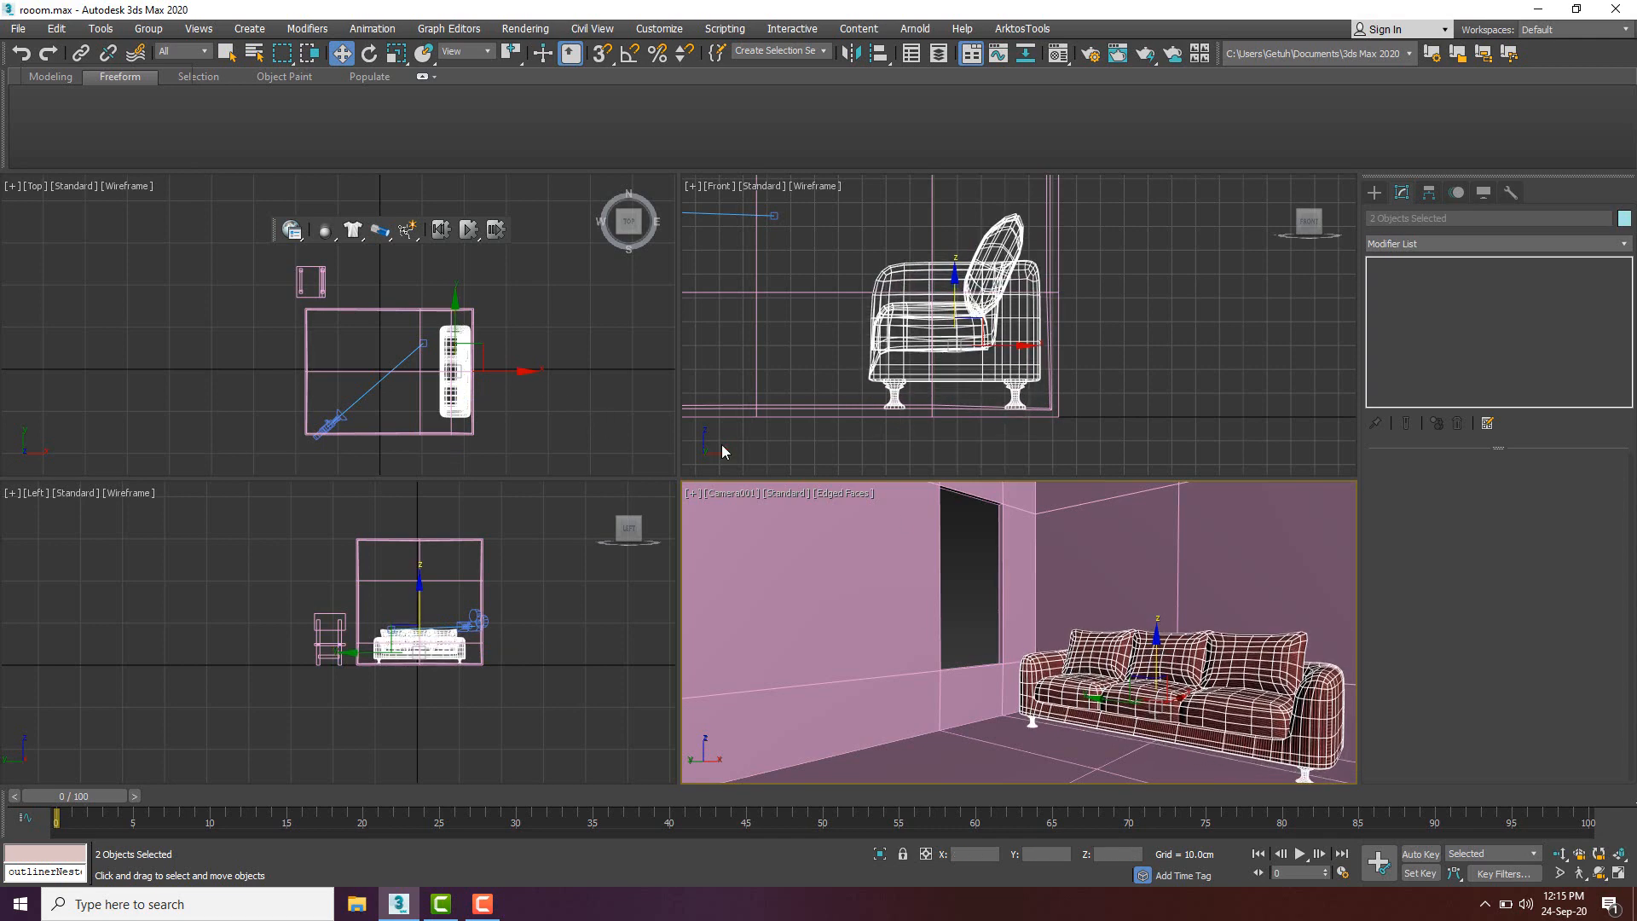
right_click(1185, 669)
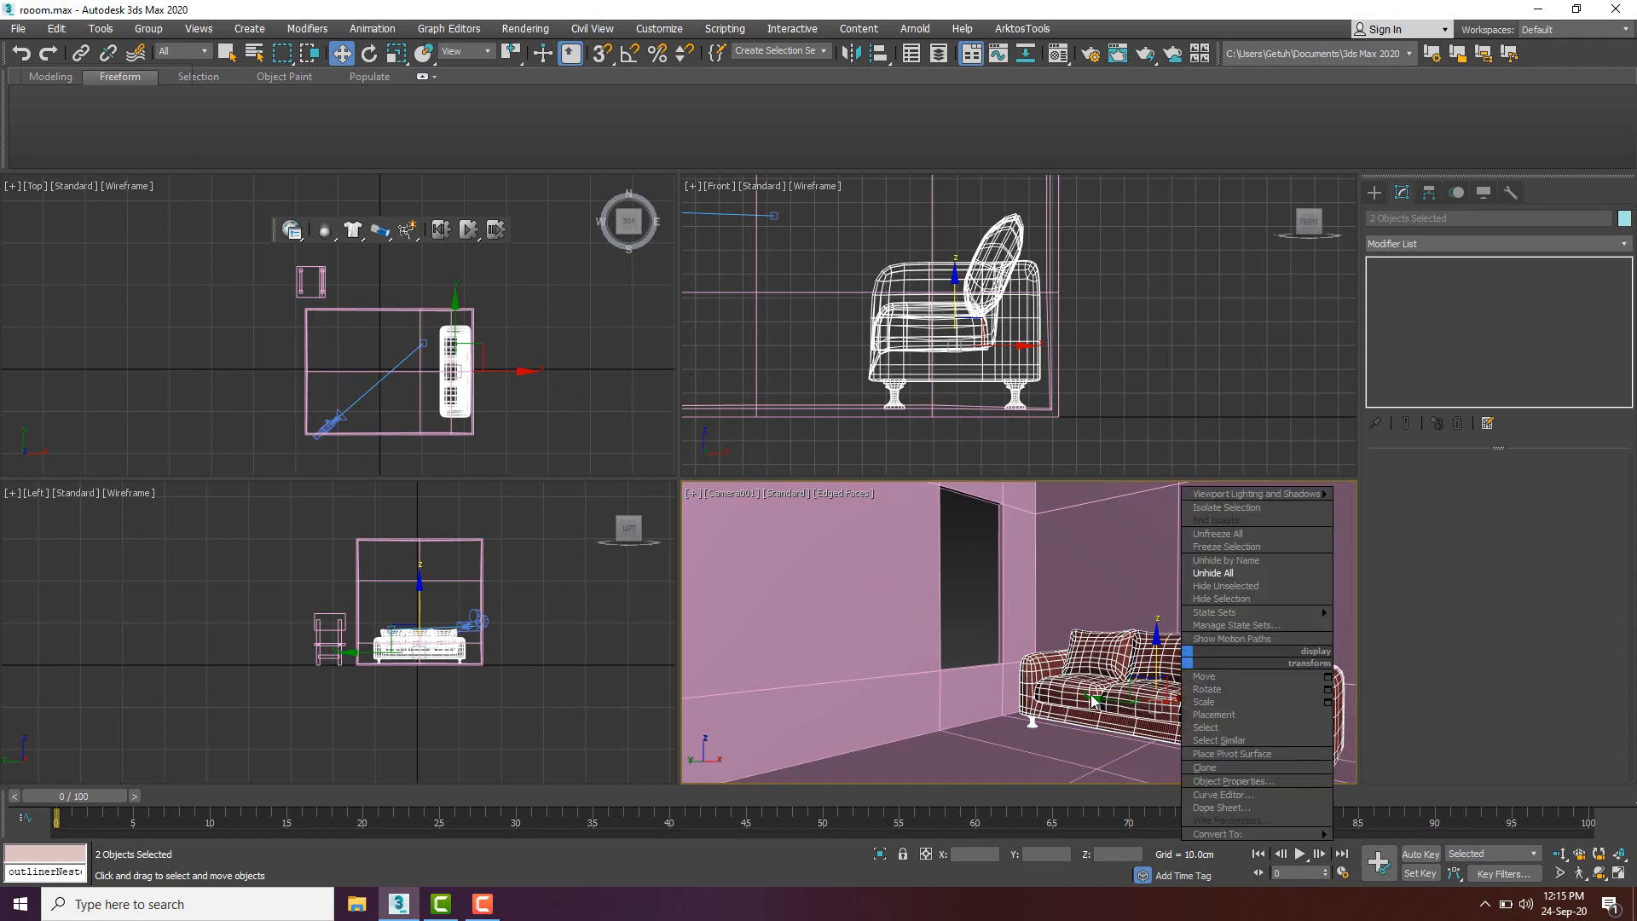
click(1094, 700)
drag(1096, 699, 1107, 699)
click(515, 300)
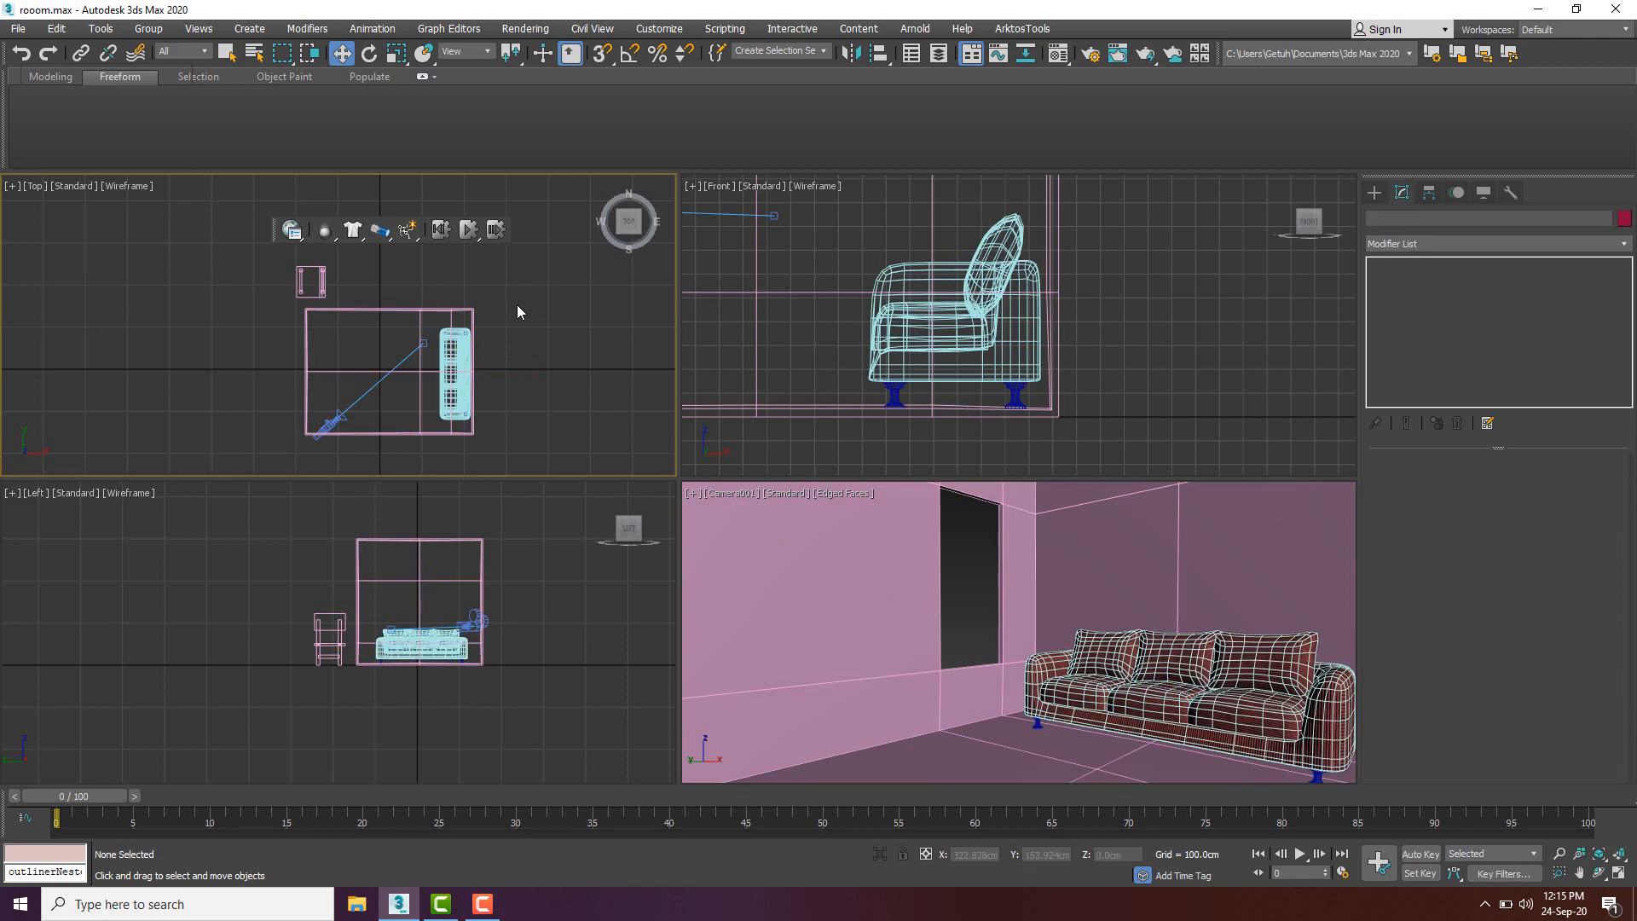
- Move the chair into the room in front of the sofa and scale it down uniformly to about 79%
click(325, 280)
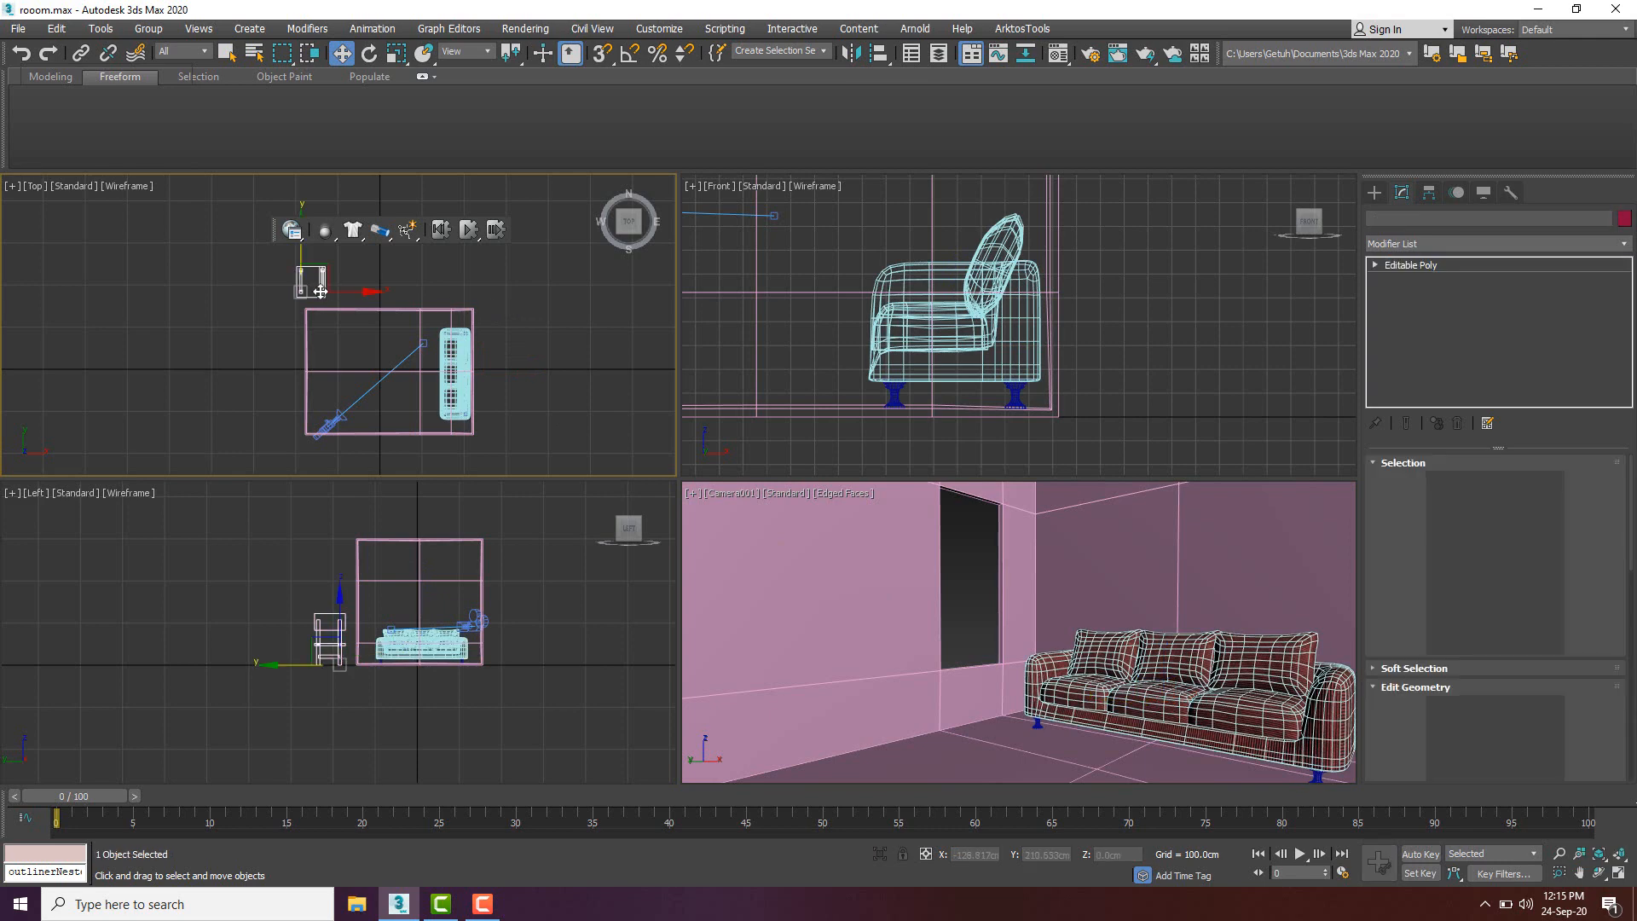
drag(331, 267, 401, 322)
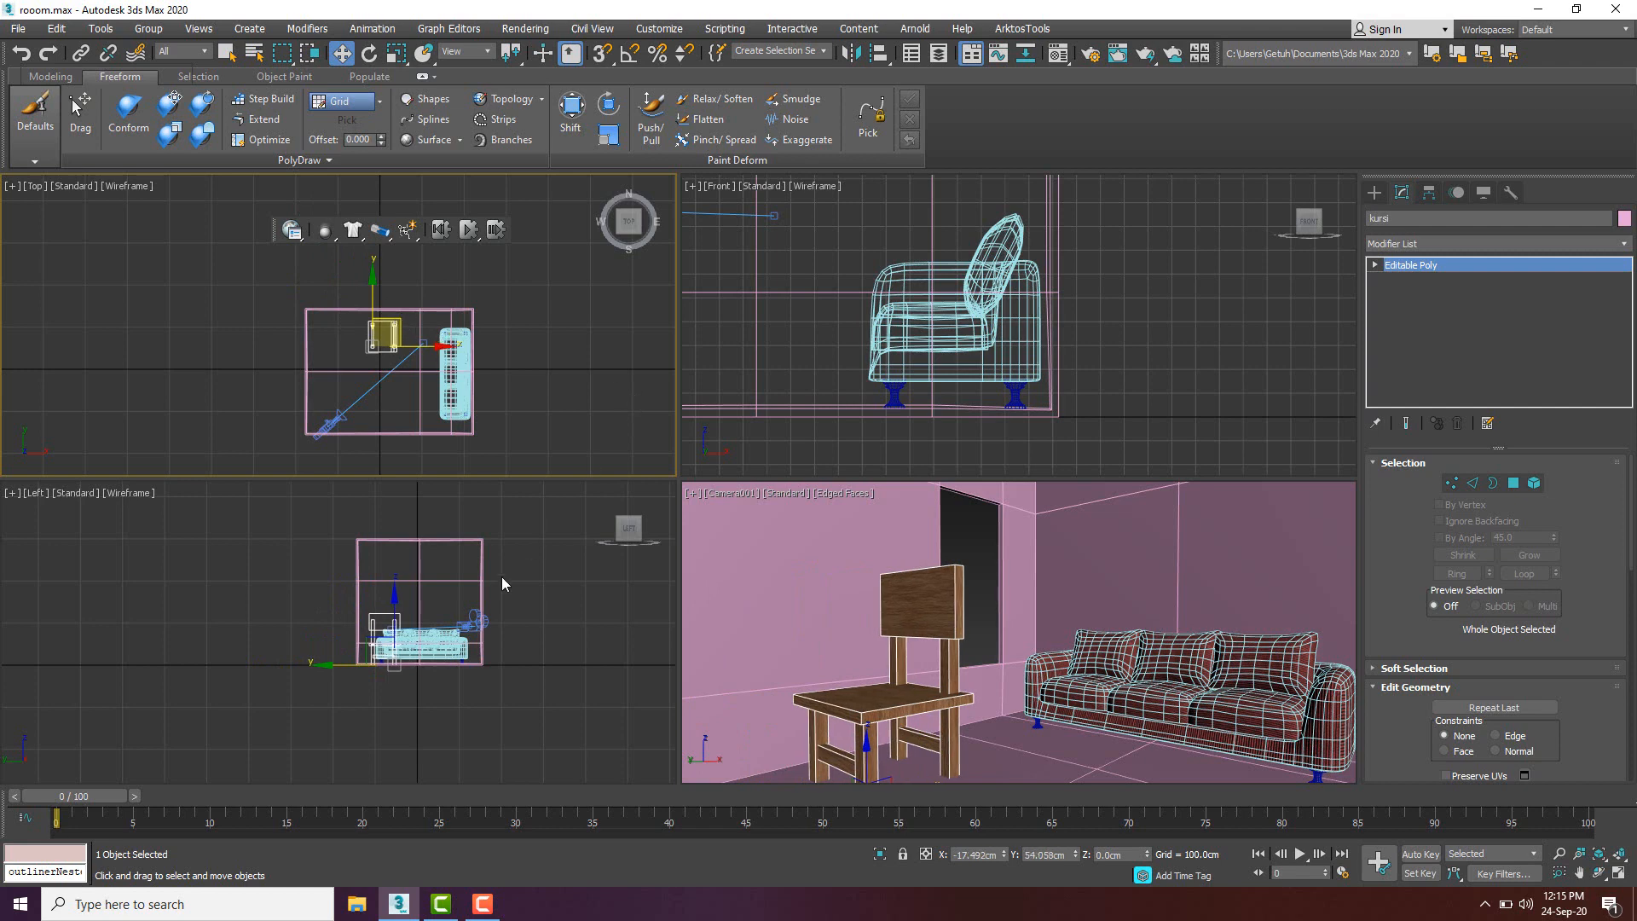
scroll(891, 371, down, 3)
middle_drag(891, 372, 974, 372)
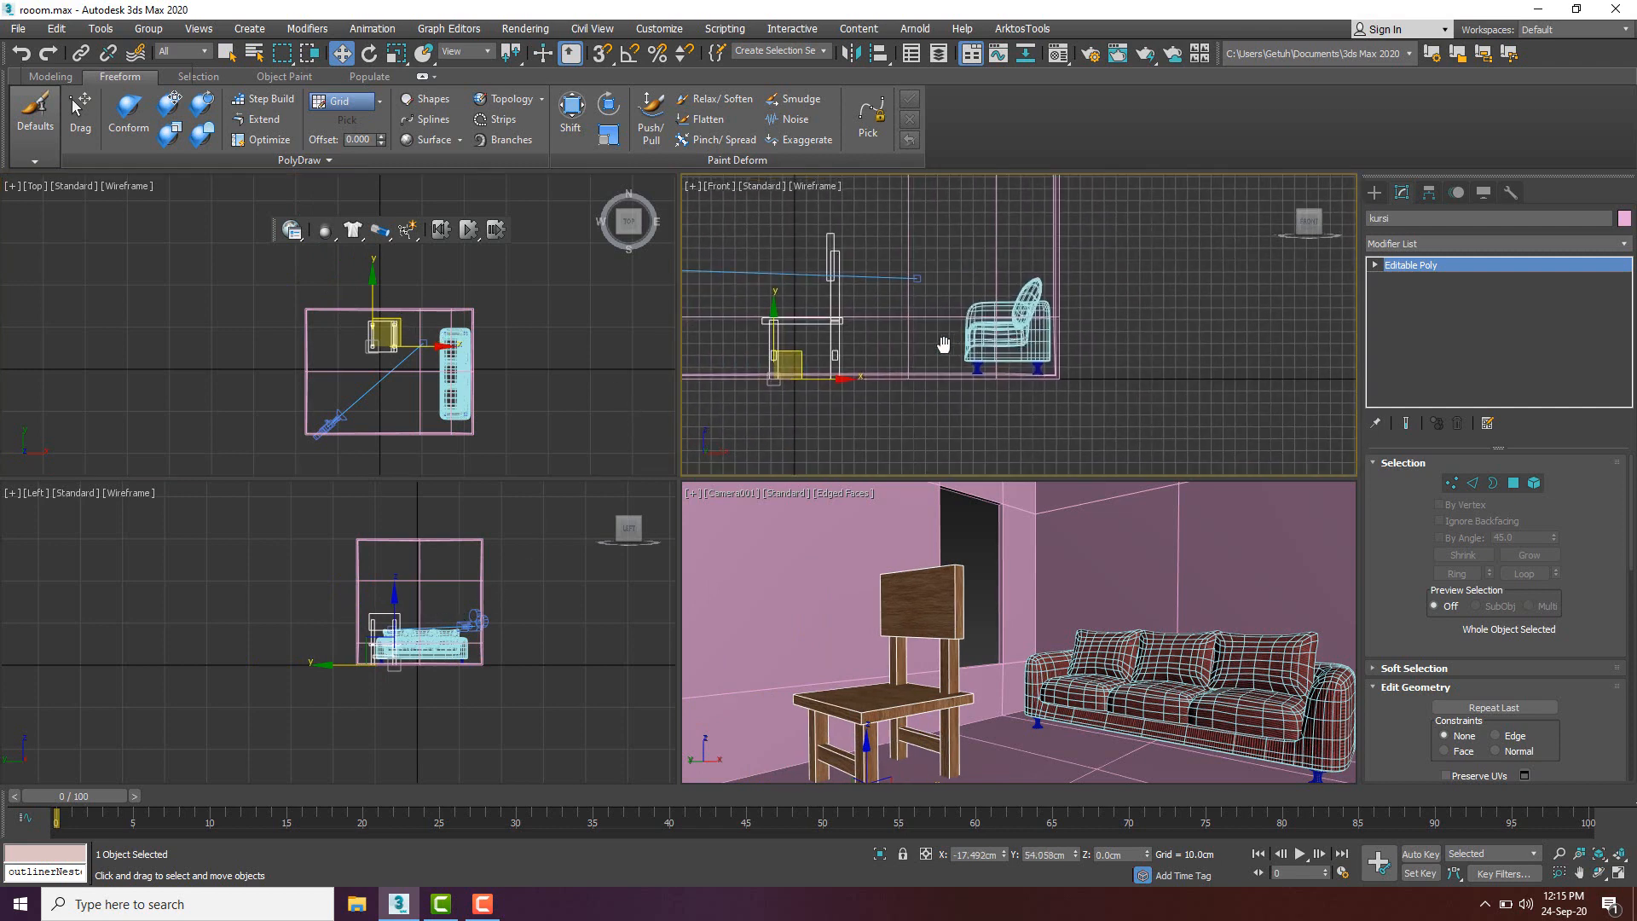
key(e)
key(r)
drag(783, 359, 849, 495)
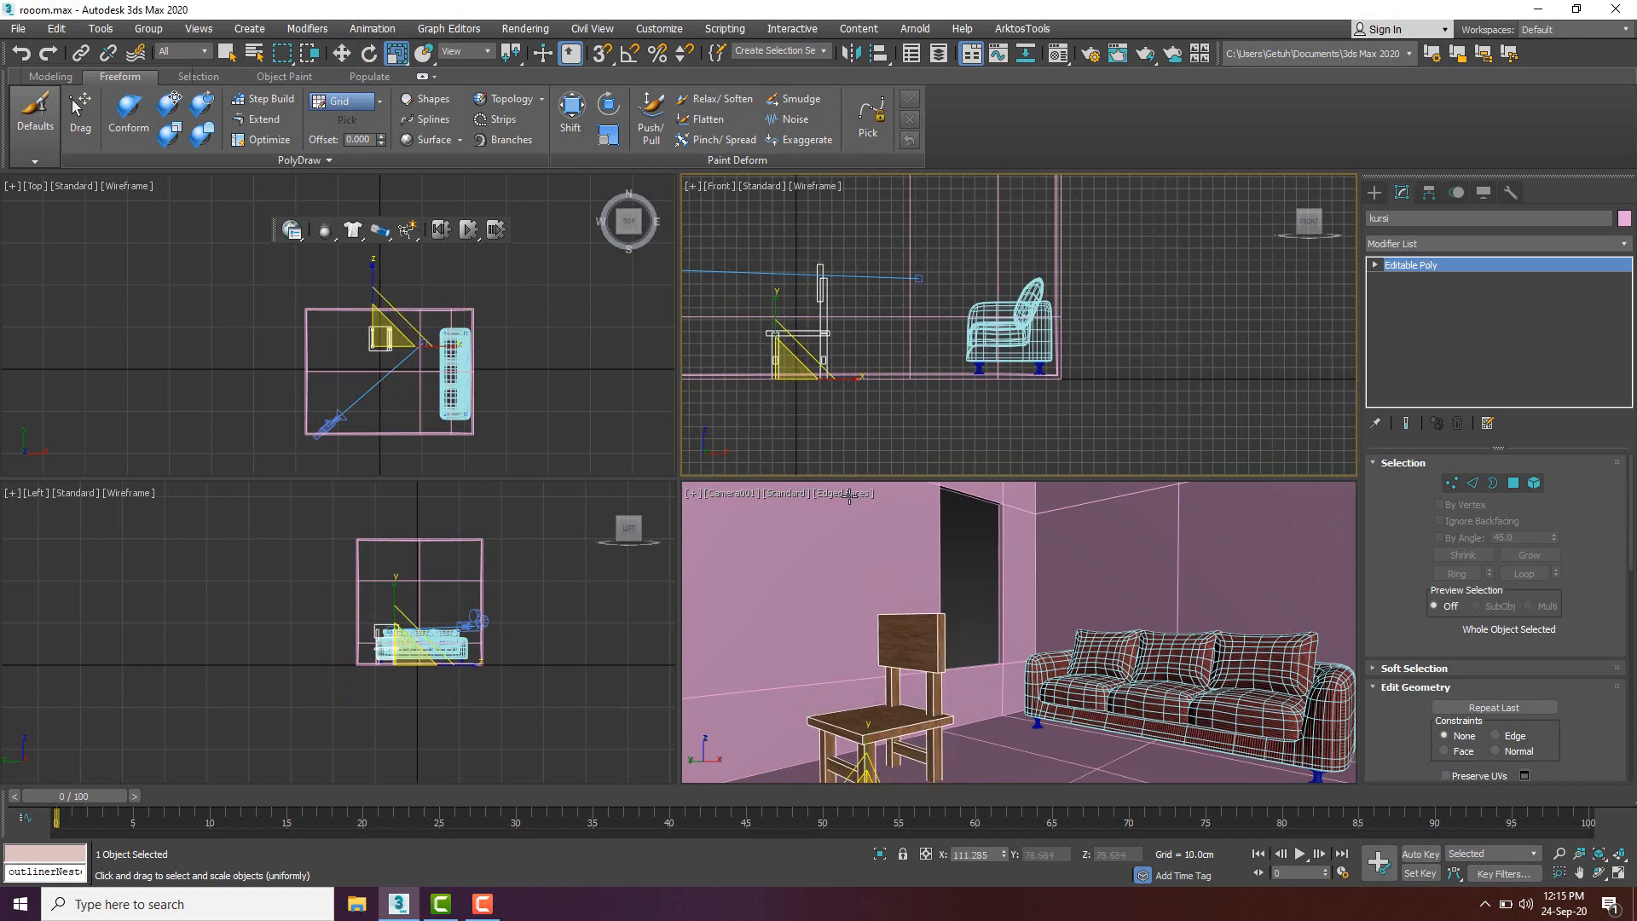
- Rotate the chair about 90° counter-clockwise in the top view and move it about 73 cm in X and 45 cm in Y to the window wall
middle_click(324, 382)
key(e)
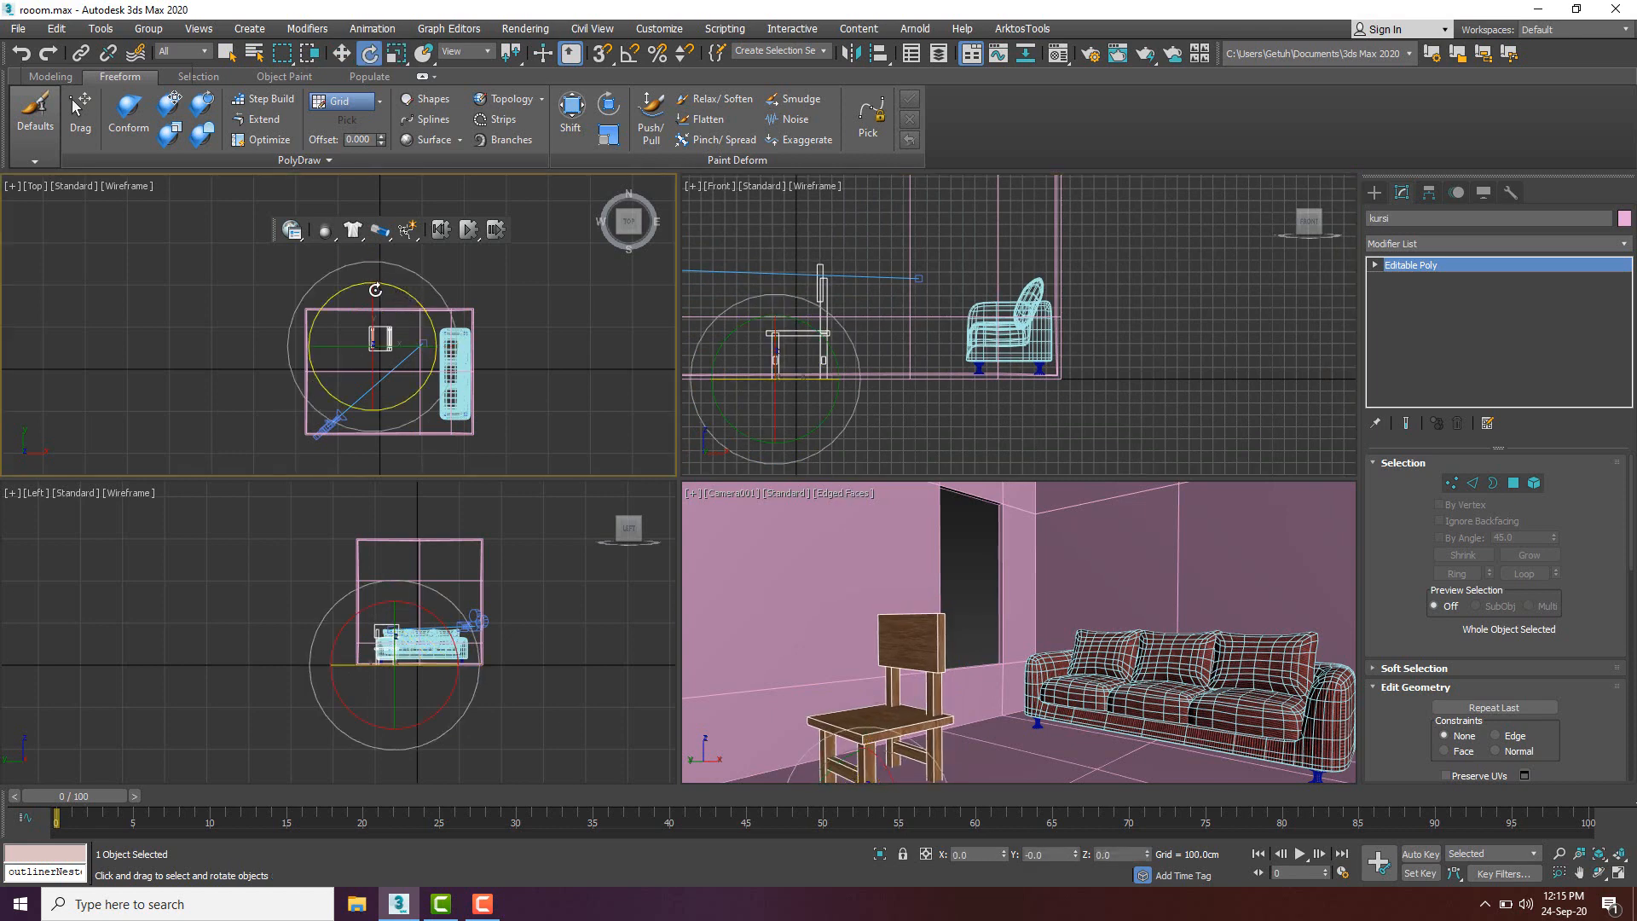
drag(376, 287, 241, 273)
key(w)
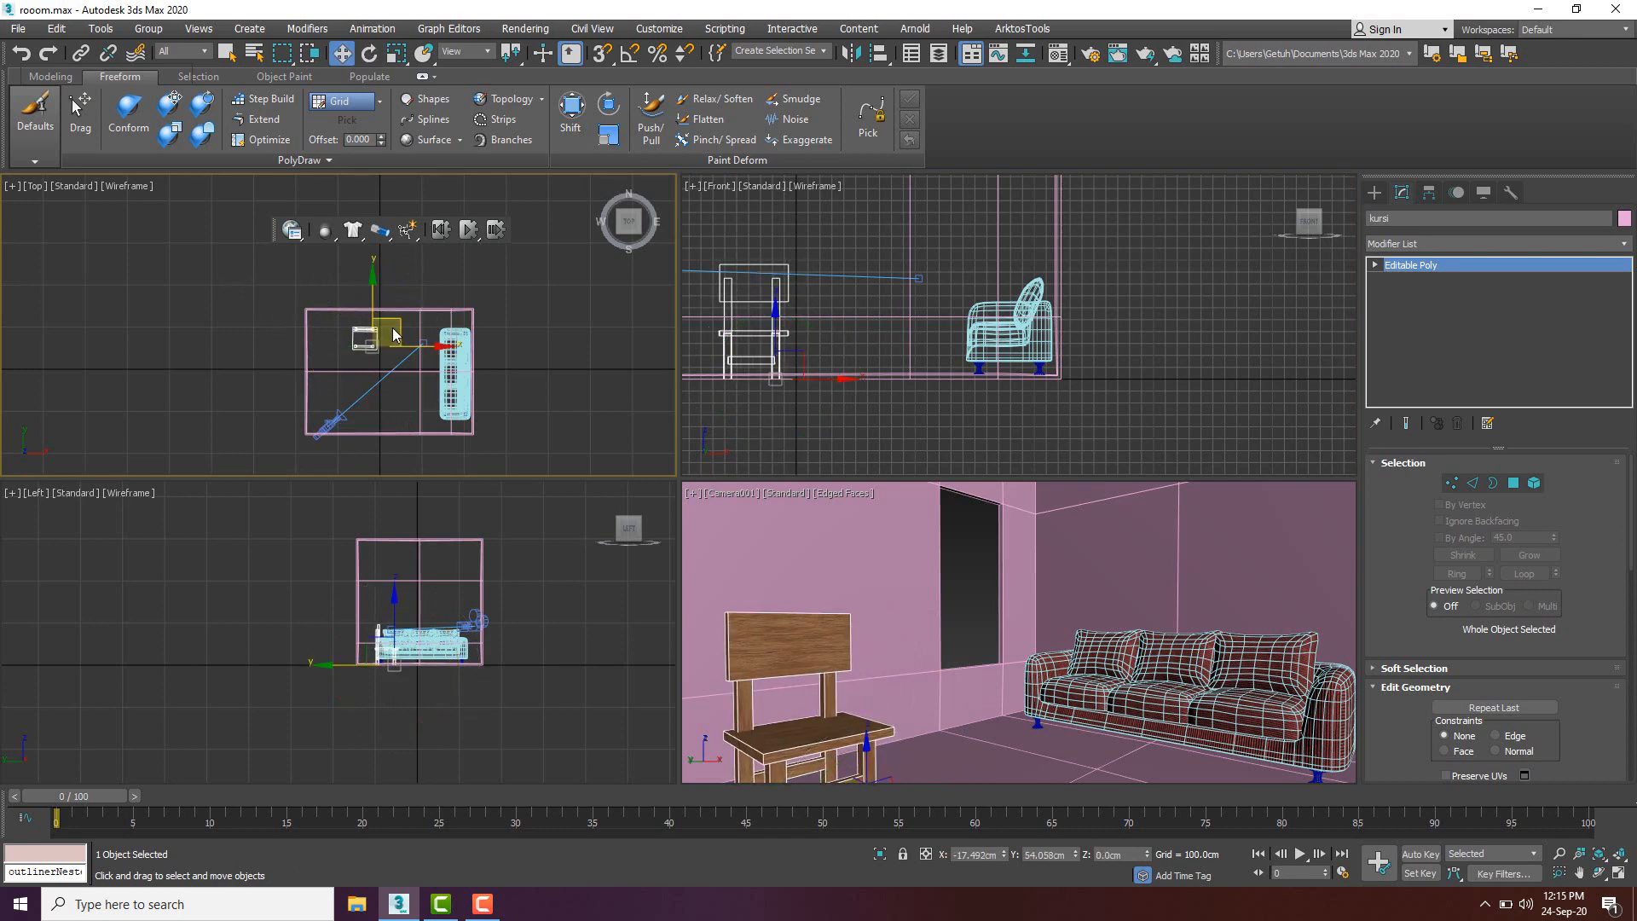
drag(397, 323, 427, 304)
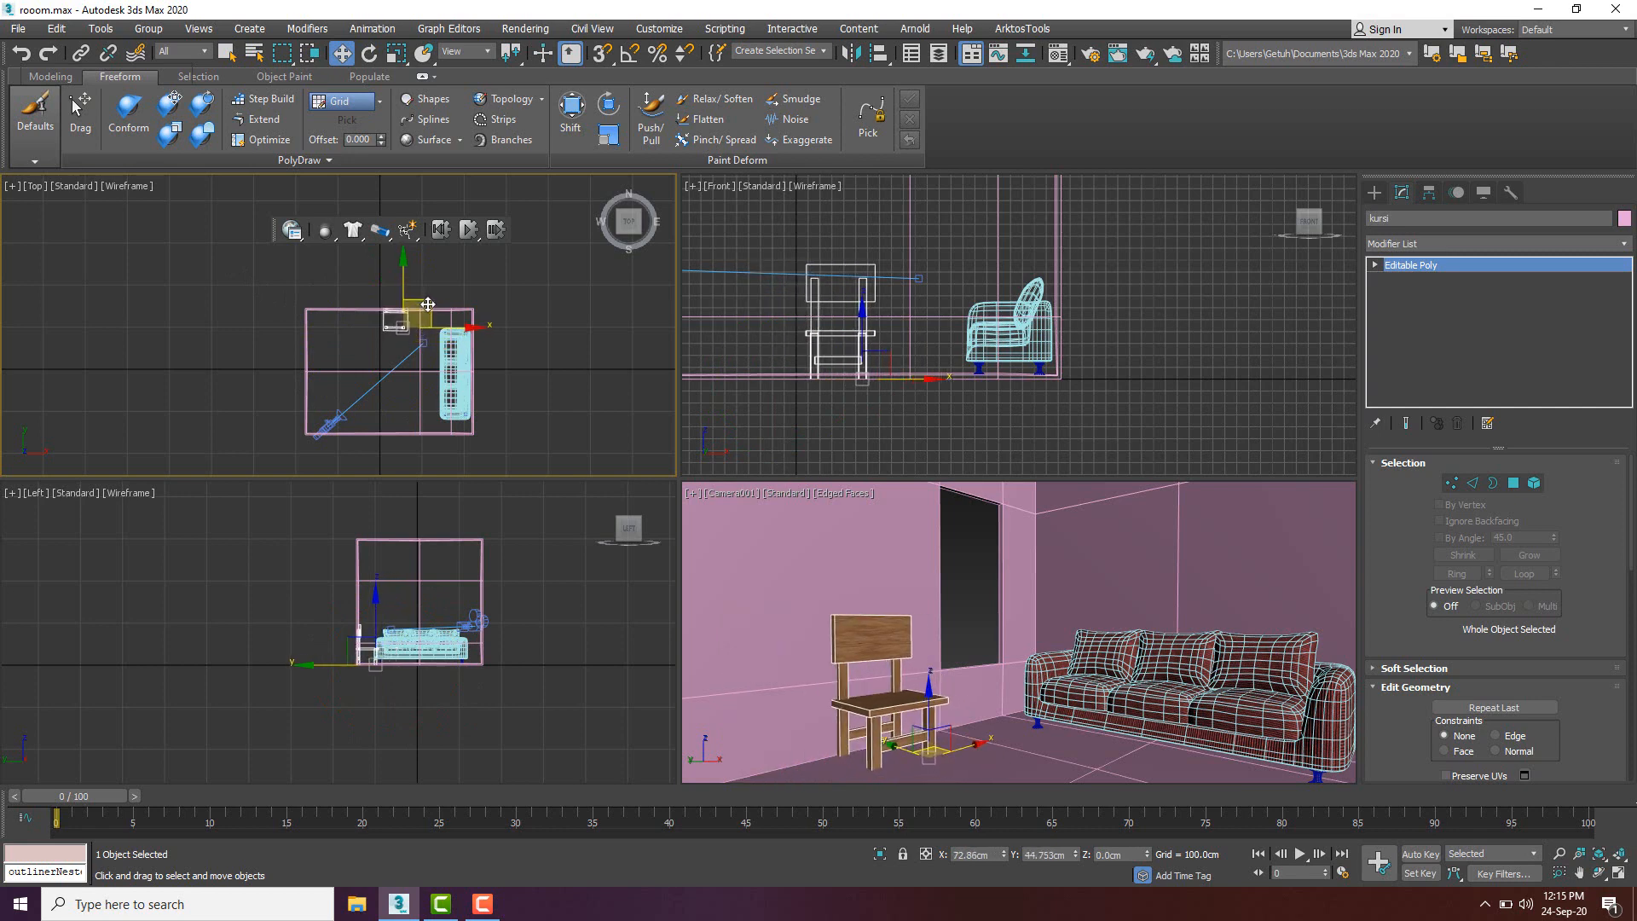
- Raise the chair onto the floor at about Z 3.2 cm and turn off edged faces in the camera view
click(934, 701)
mouse_move(933, 702)
mouse_down()
mouse_move(899, 738)
mouse_move(936, 690)
mouse_up()
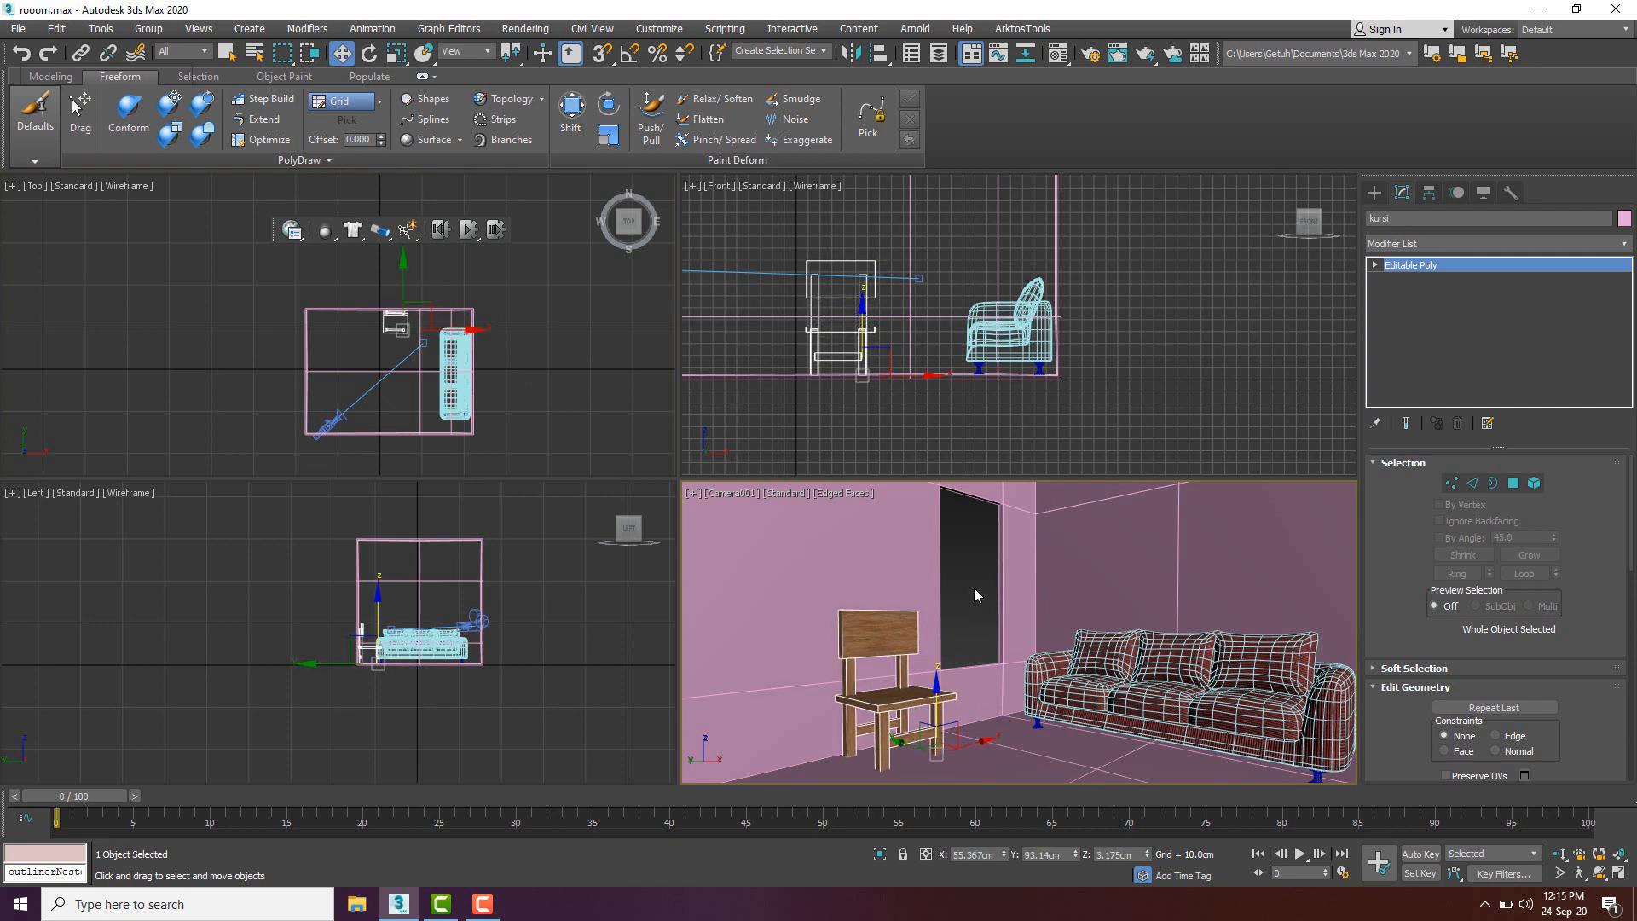
click(974, 587)
key(F4)
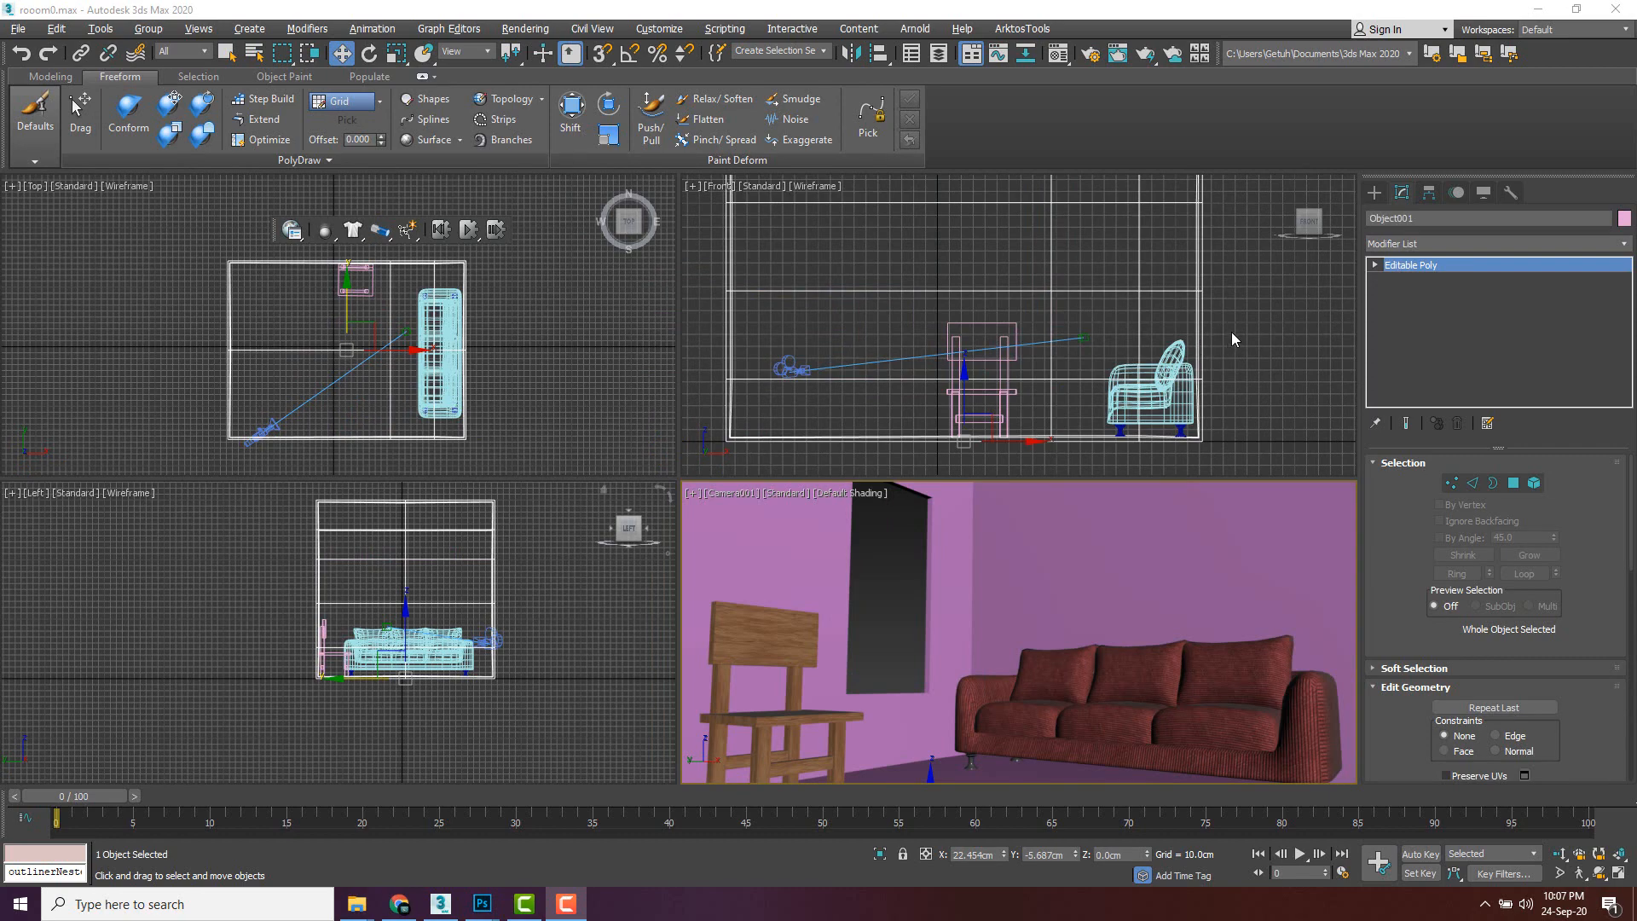
- Select the room object and, at polygon level, select only its floor and the lowest band of wall polygons
click(1238, 320)
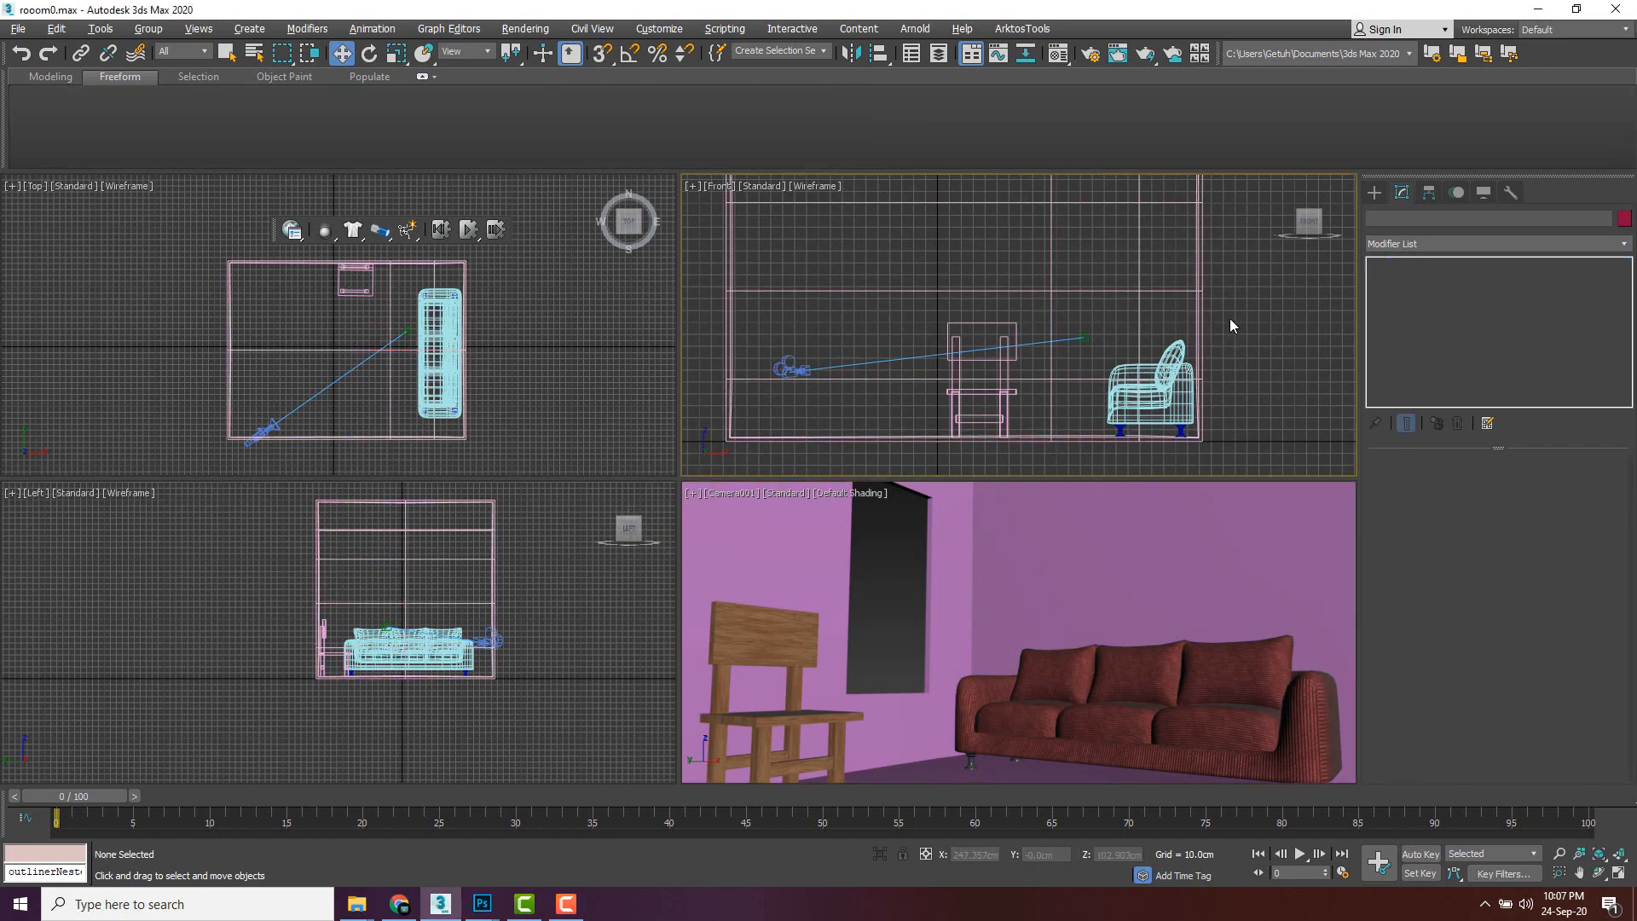
click(1202, 294)
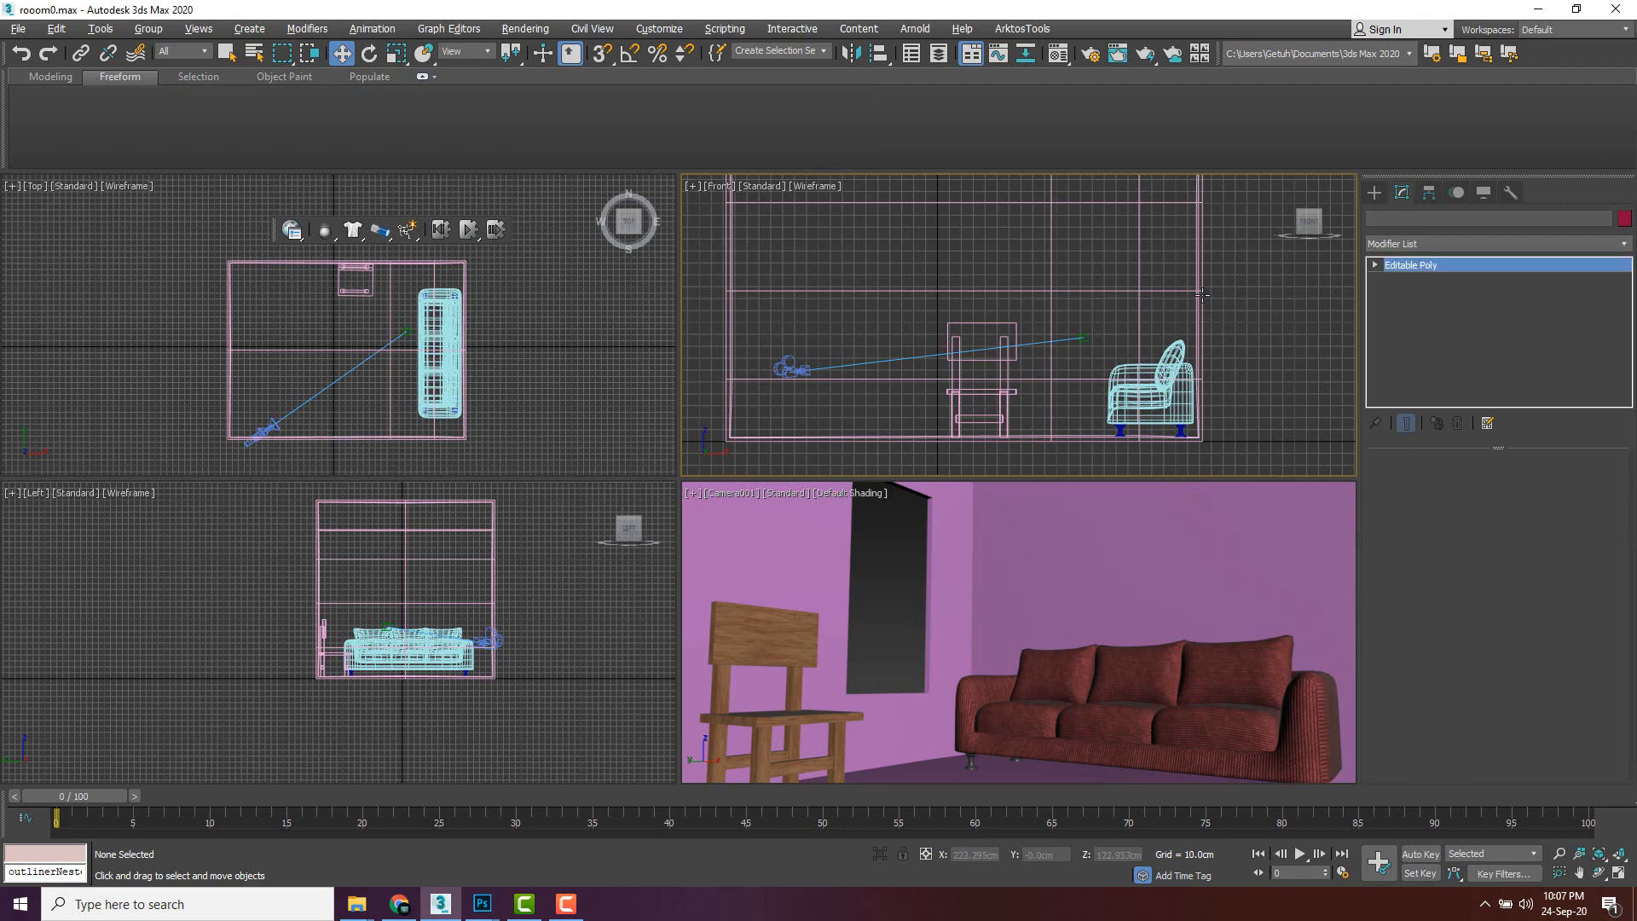
scroll(1173, 390, down, 5)
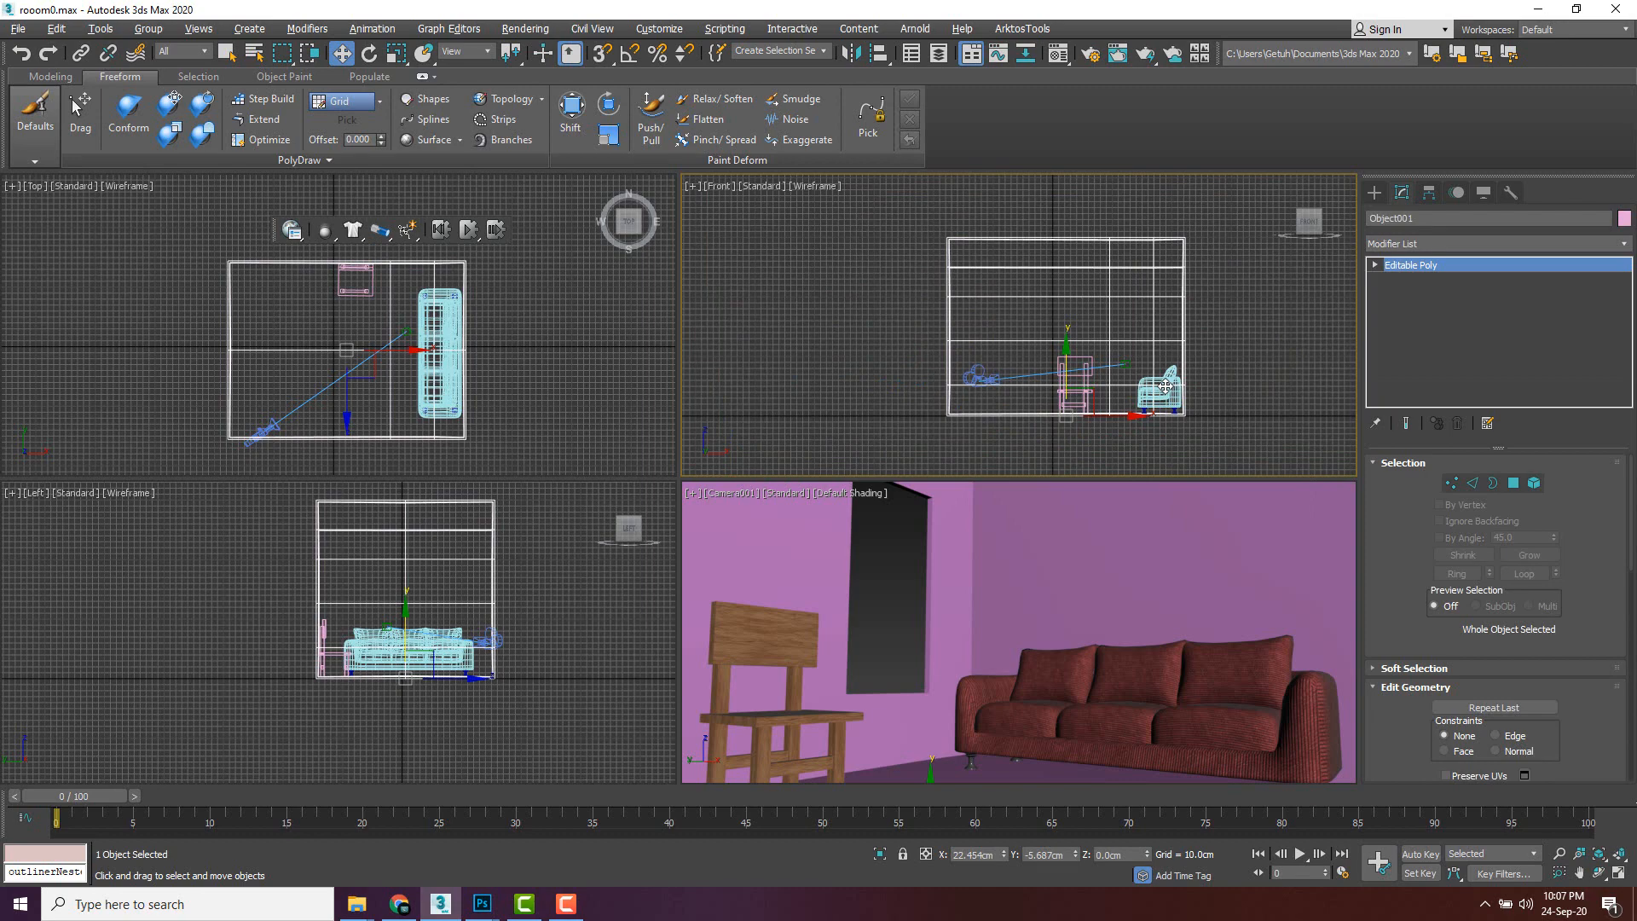
click(1512, 484)
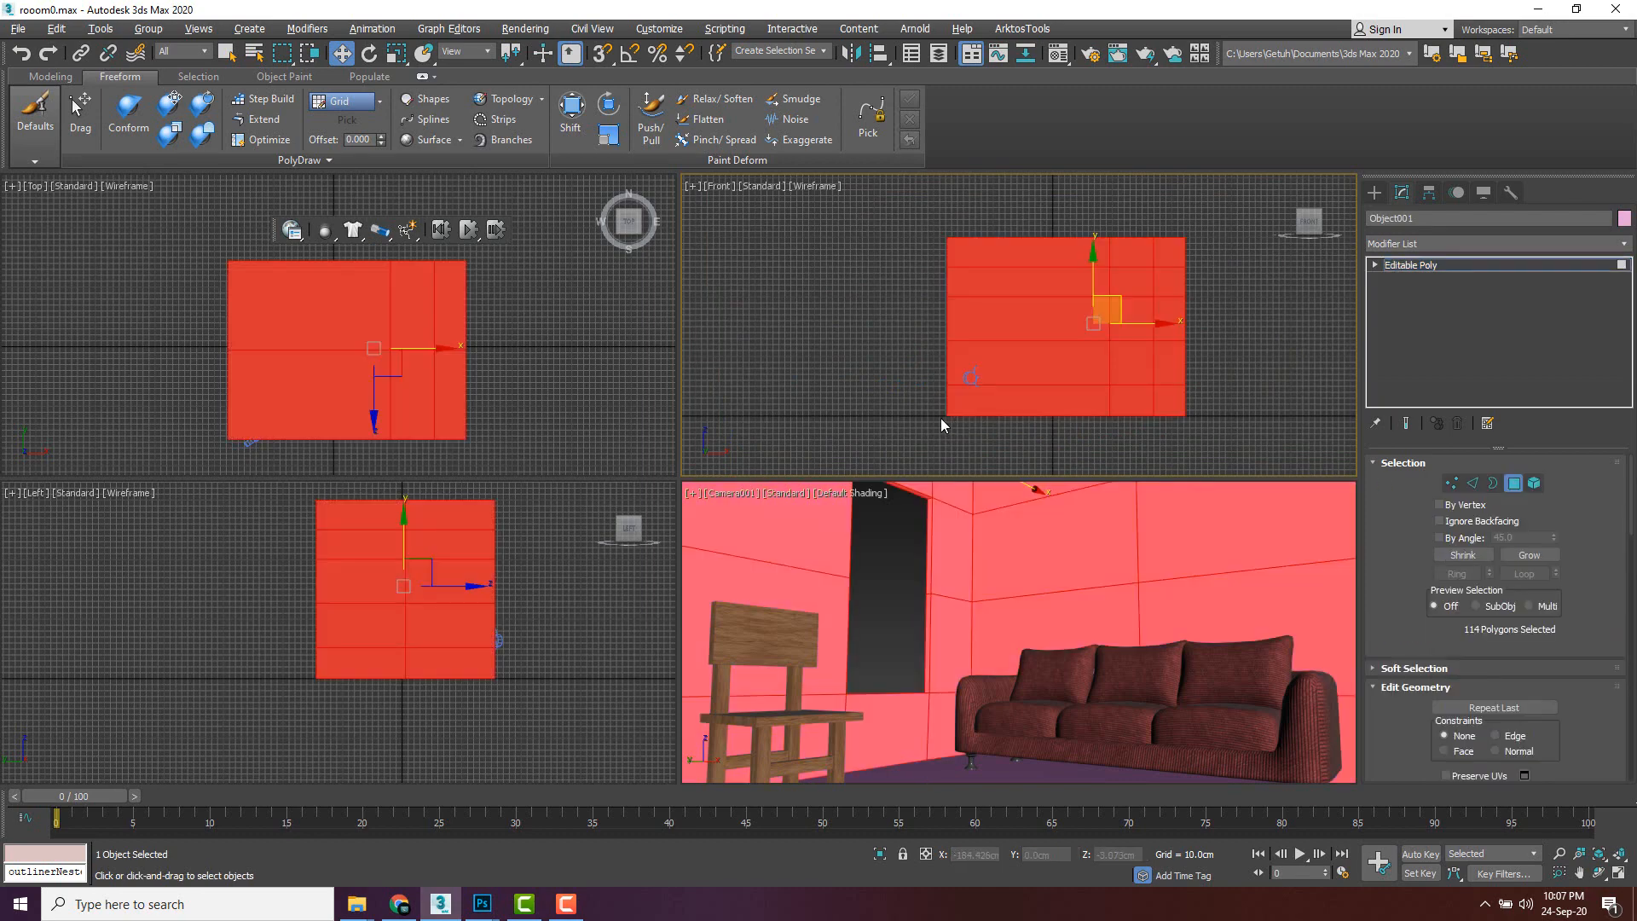
click(927, 427)
drag(852, 440, 1155, 446)
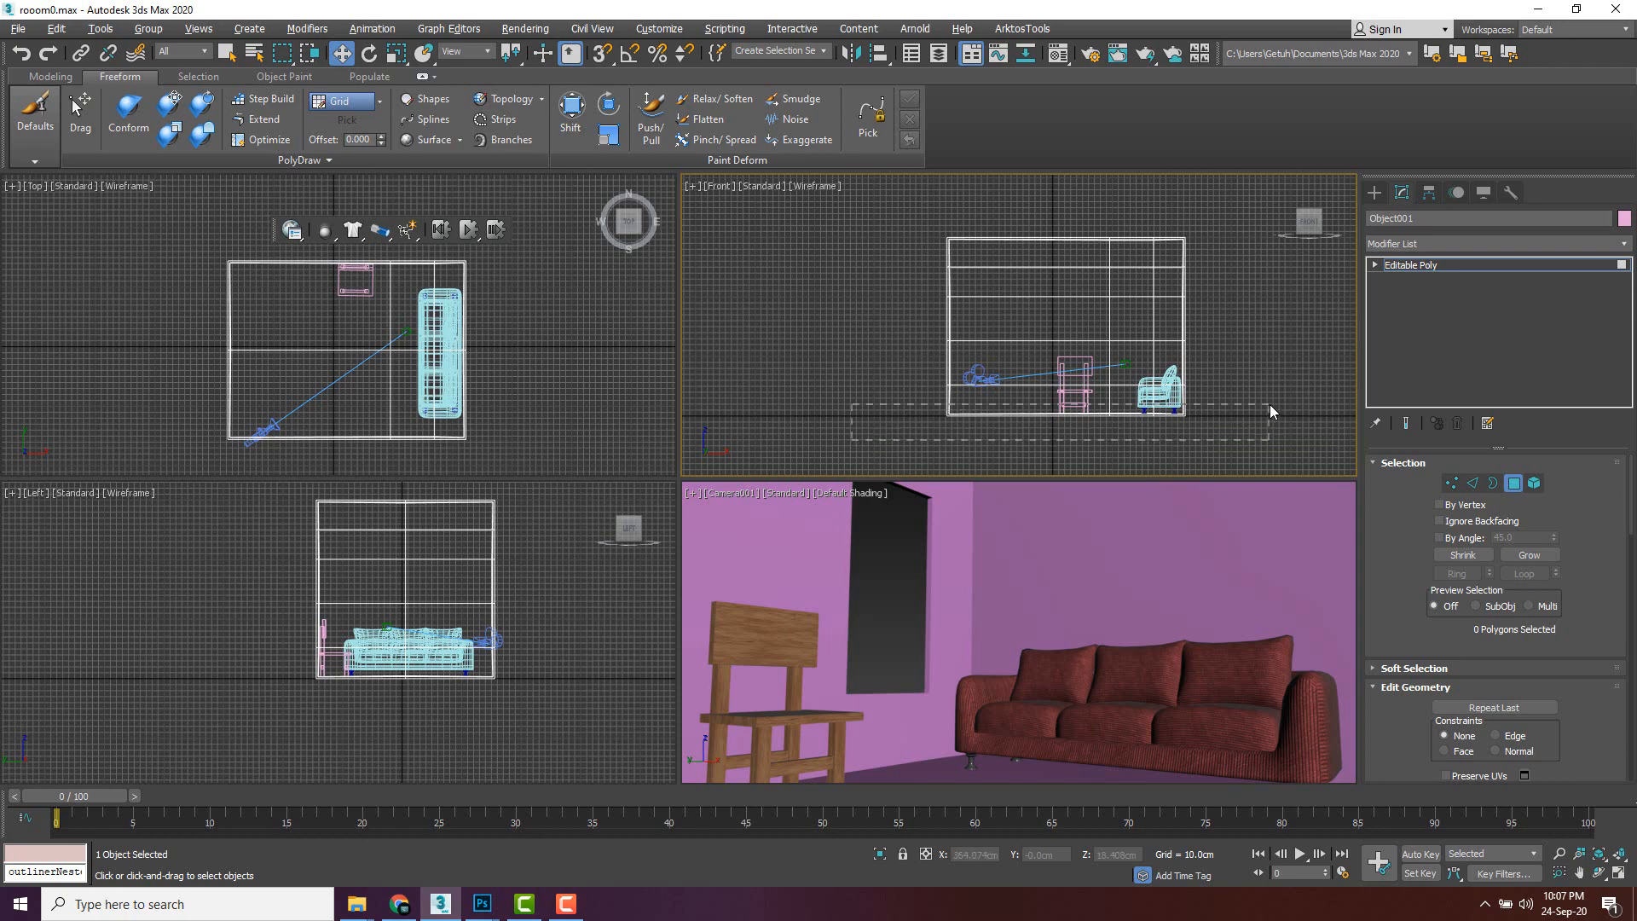
drag(1271, 405, 1271, 404)
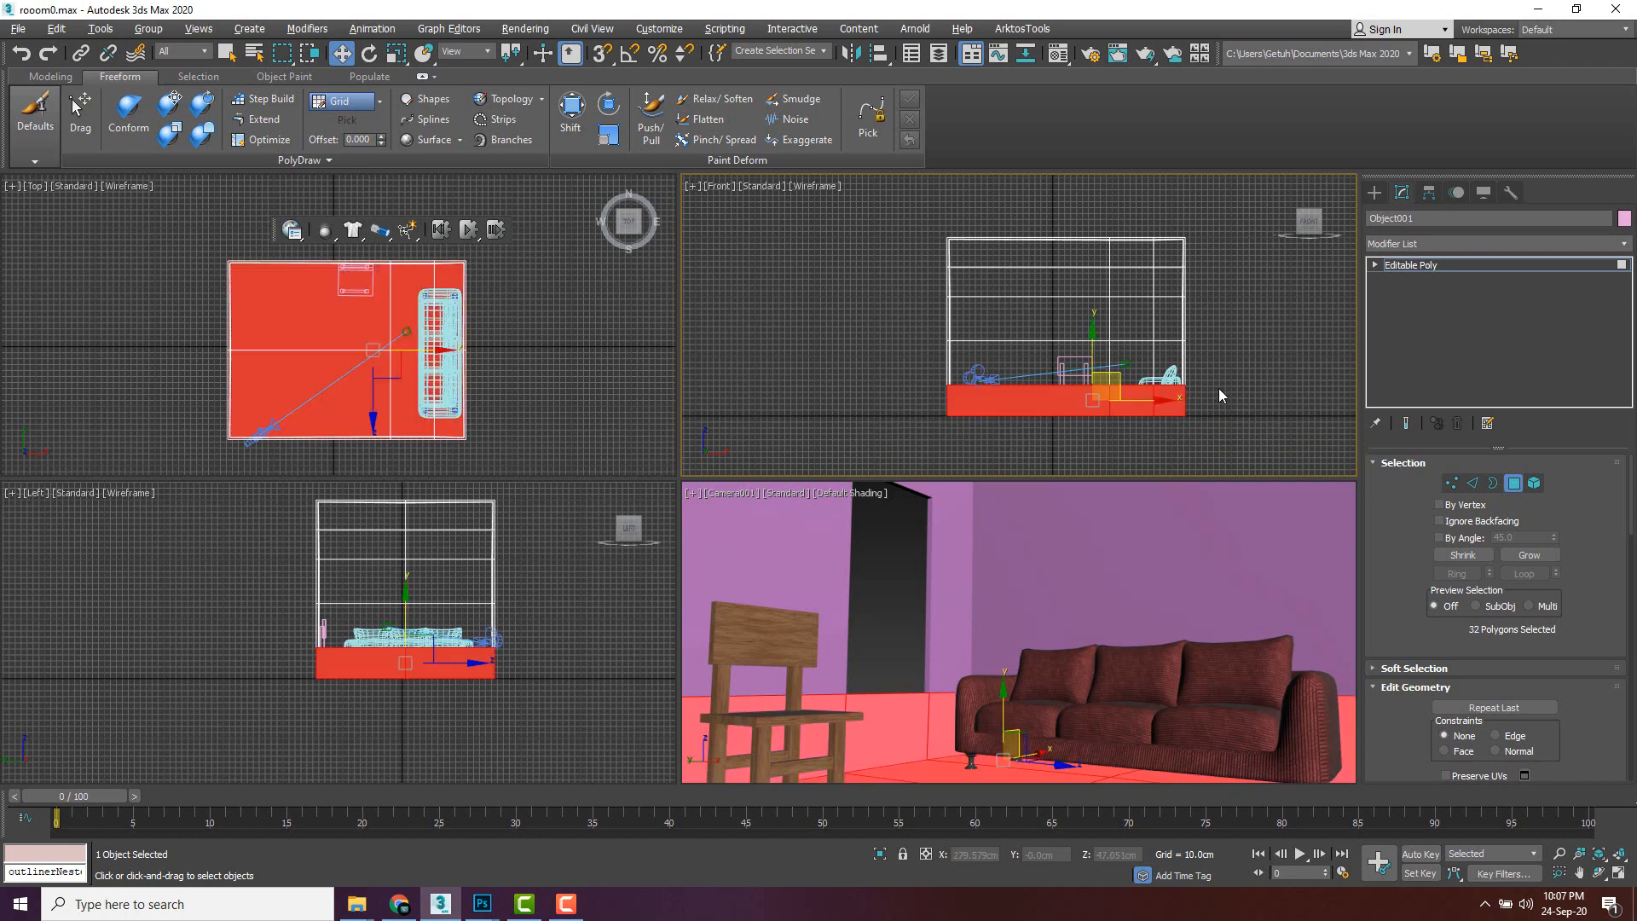
- Examine the selected floor and lowest wall band from an angled view and the camera view, in wireframe and shaded display
middle_drag(1216, 386, 1209, 383)
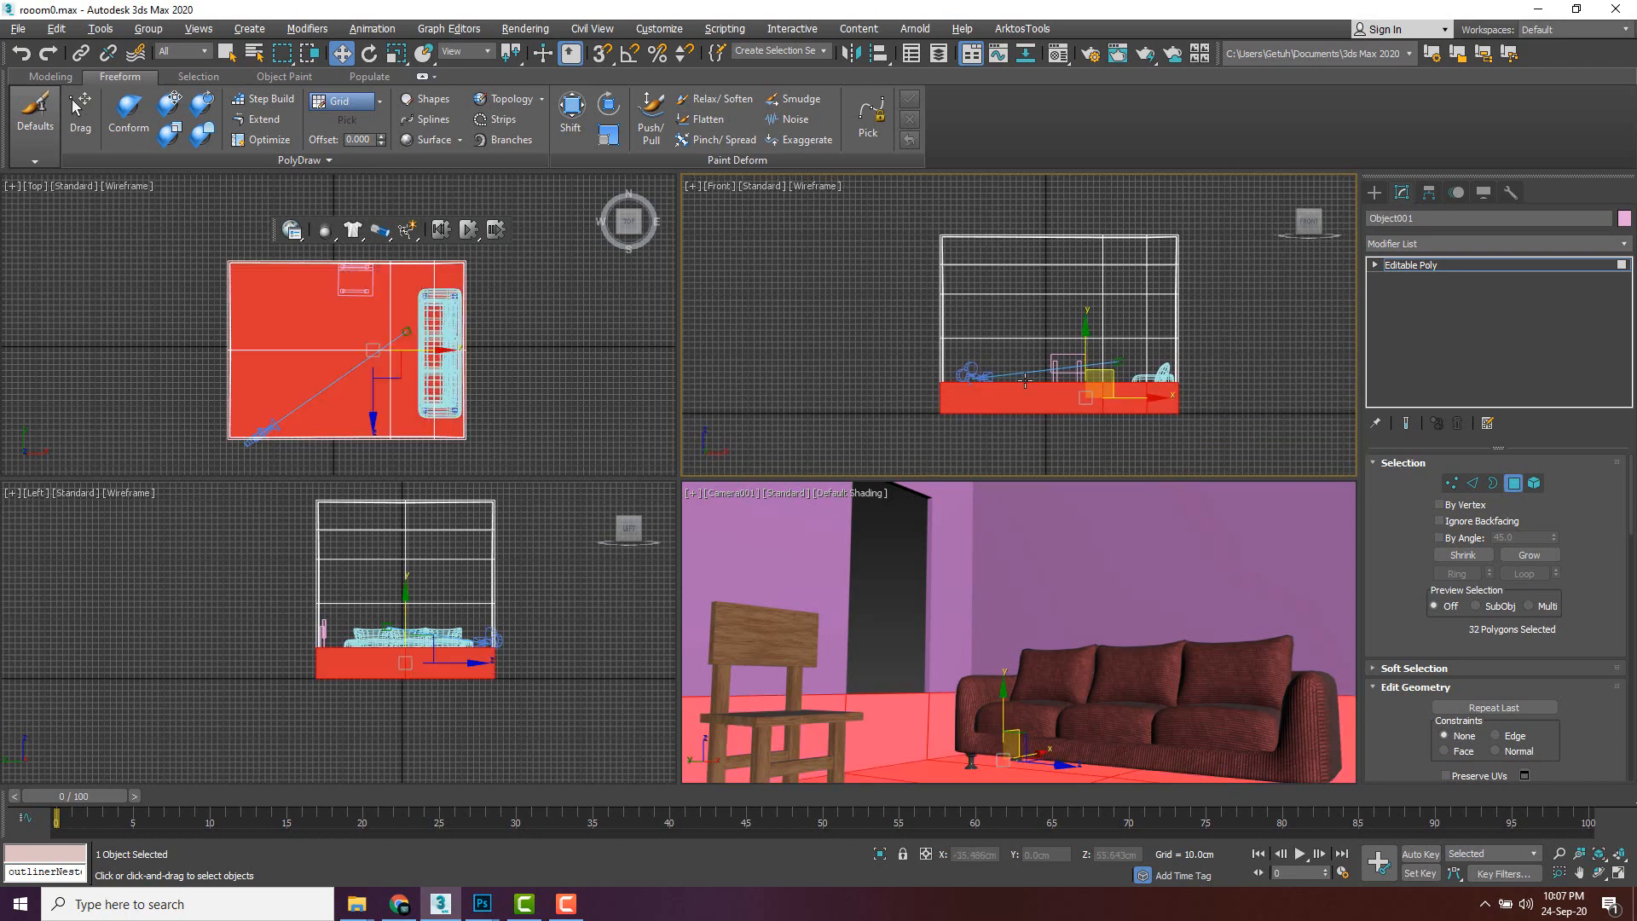
alt+middle_drag(1024, 381, 1068, 401)
key(alt+w)
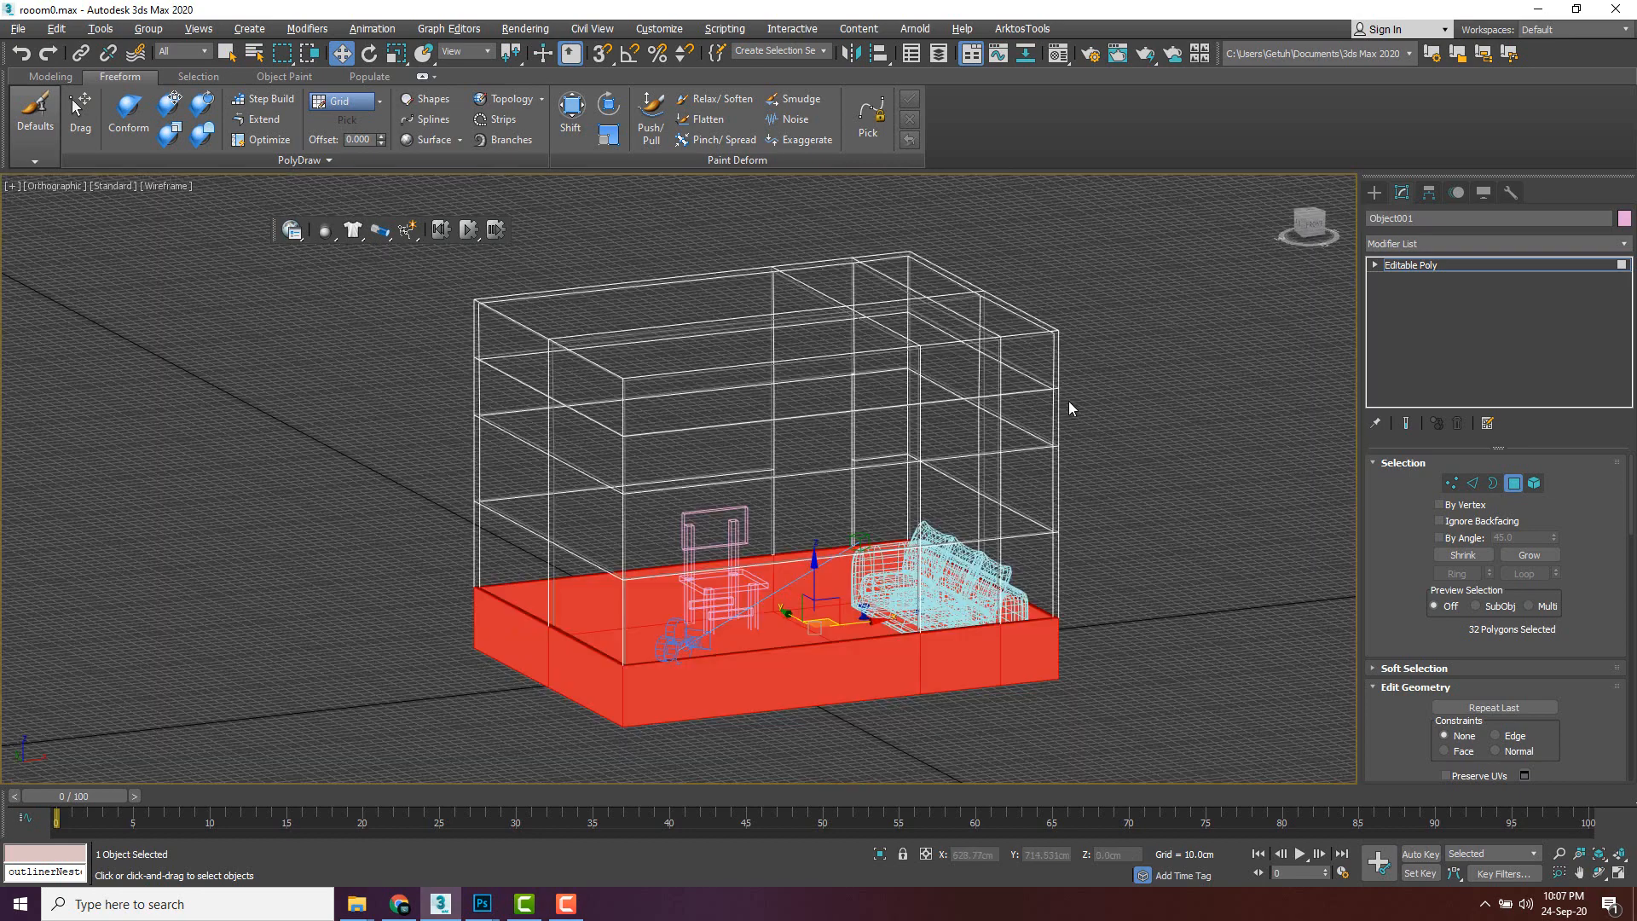
key(alt+w)
key(alt+w)
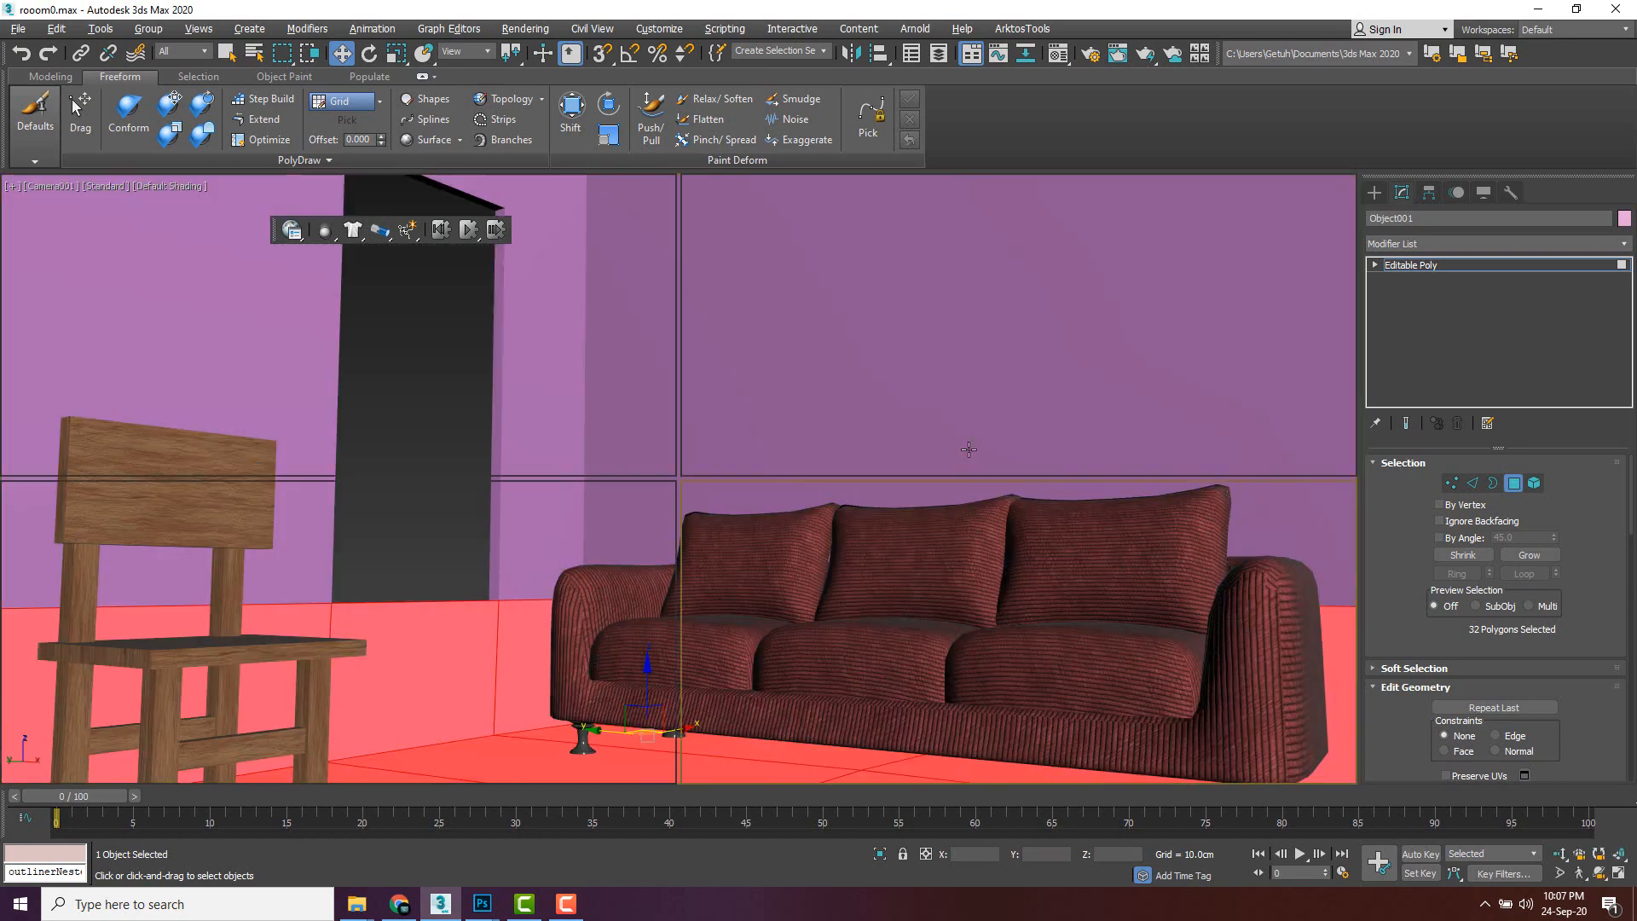
key(alt+w)
key(alt+w)
key(F3)
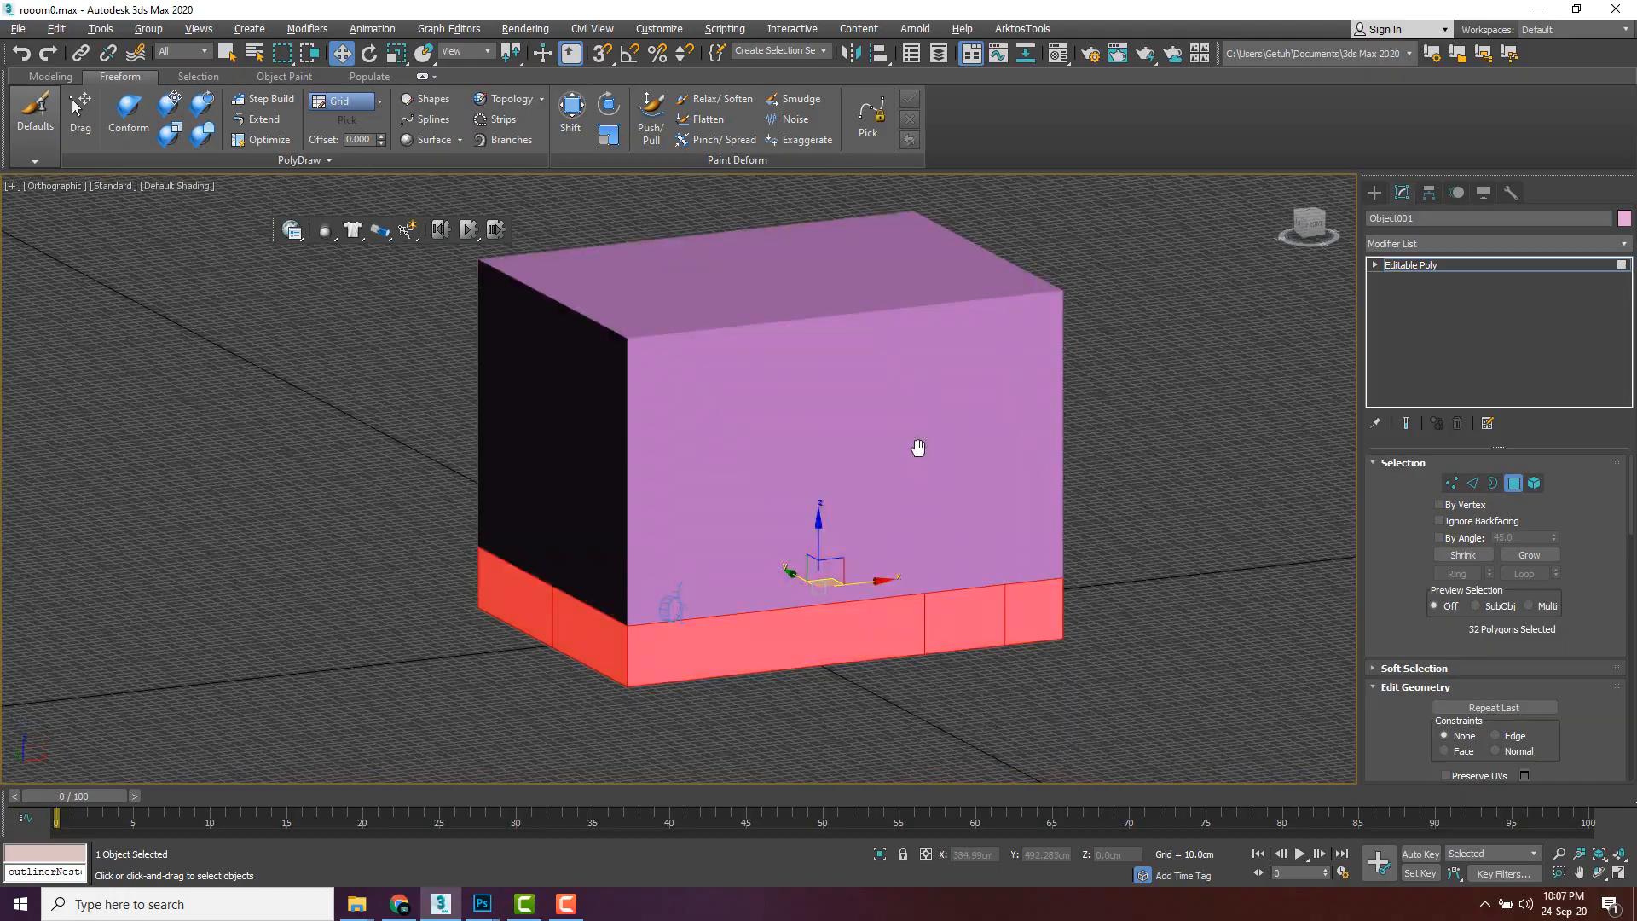
key(F3)
alt+middle_drag(900, 458, 1125, 361)
- Deselect the lowest band of wall polygons in the front view, keeping only the room's floor polygons selected
click(1306, 225)
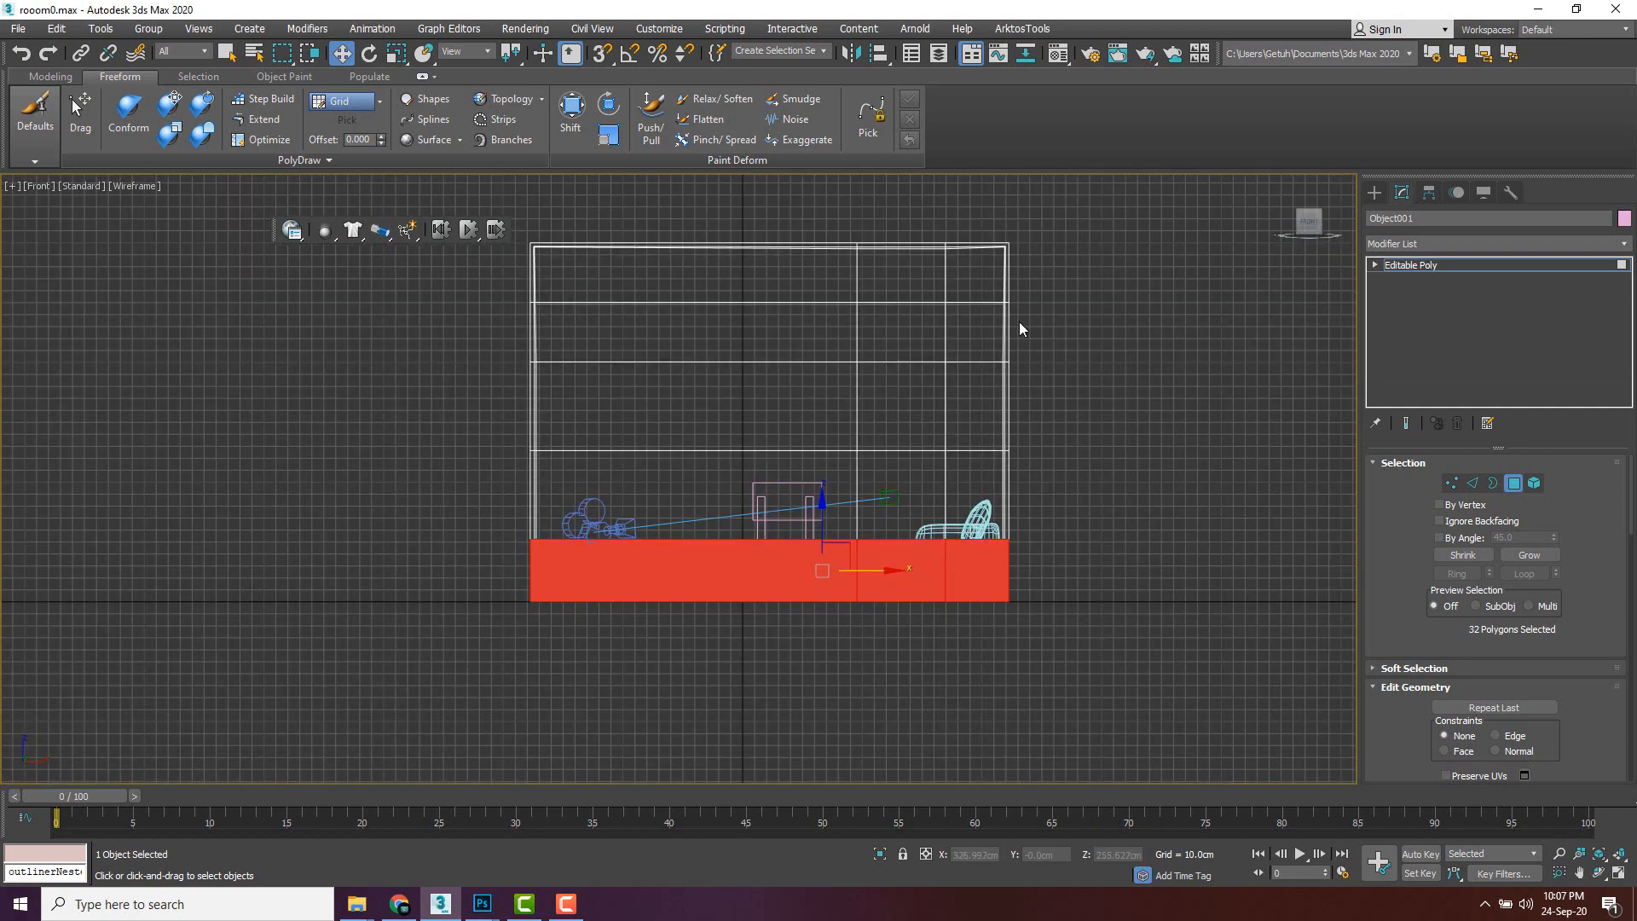
alt+middle_drag(1020, 324, 1311, 247)
click(1315, 230)
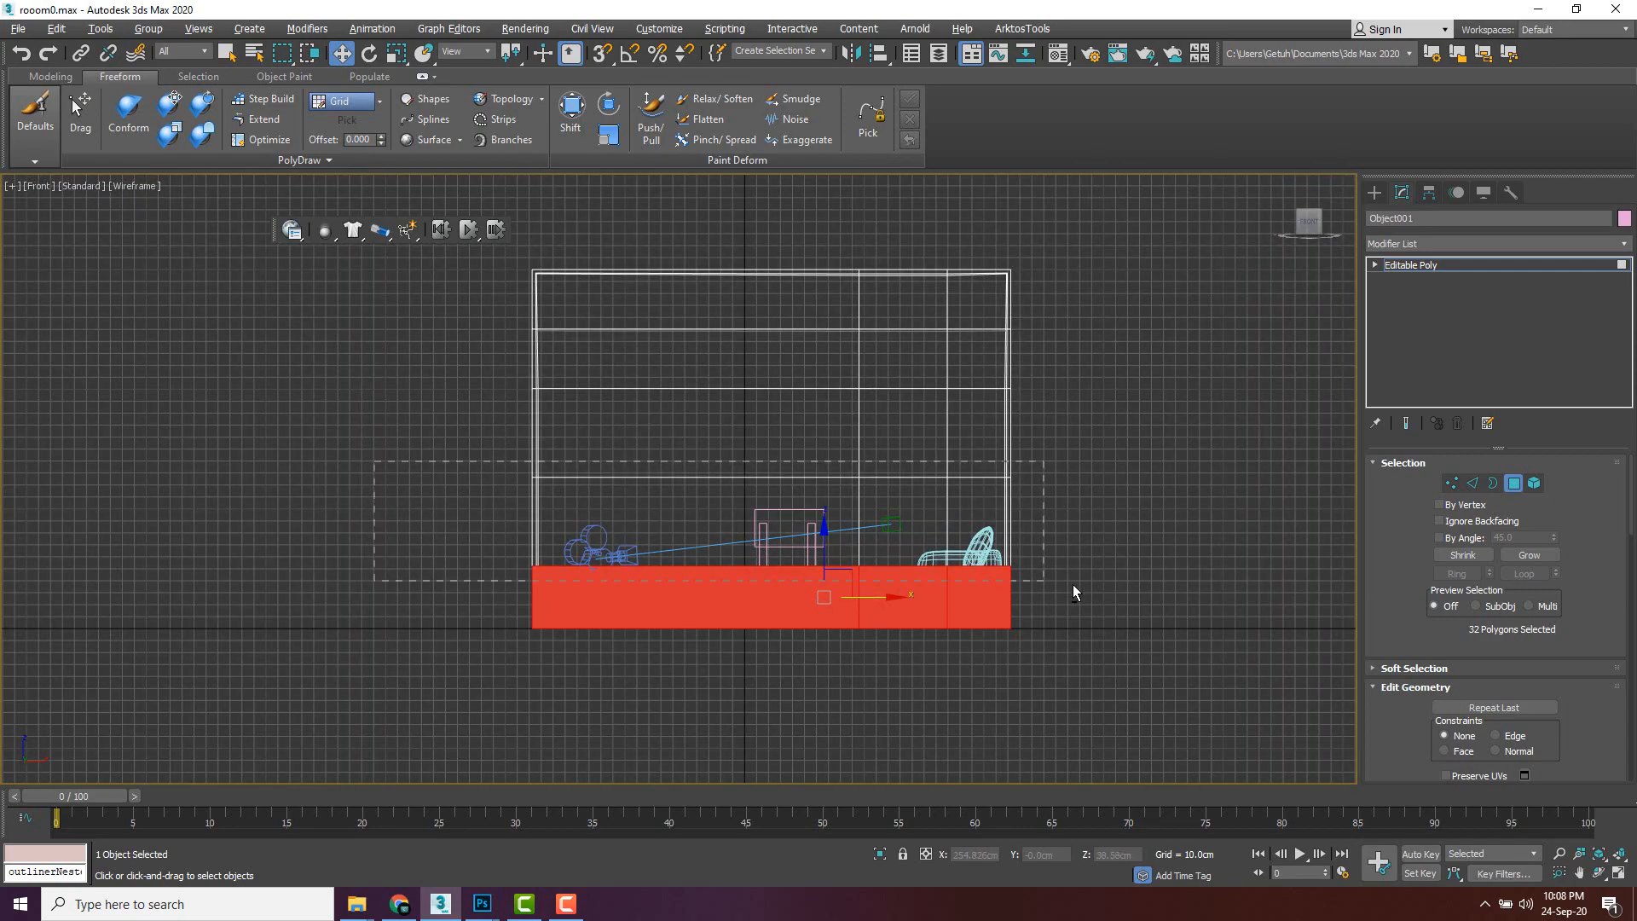
key(ctrl+z)
mouse_move(1071, 530)
alt+middle_down()
mouse_move(1108, 564)
mouse_move(1049, 585)
mouse_move(1018, 531)
mouse_move(1045, 366)
mouse_move(891, 523)
mouse_move(912, 478)
mouse_move(941, 509)
alt+middle_up()
key(F3)
key(F3)
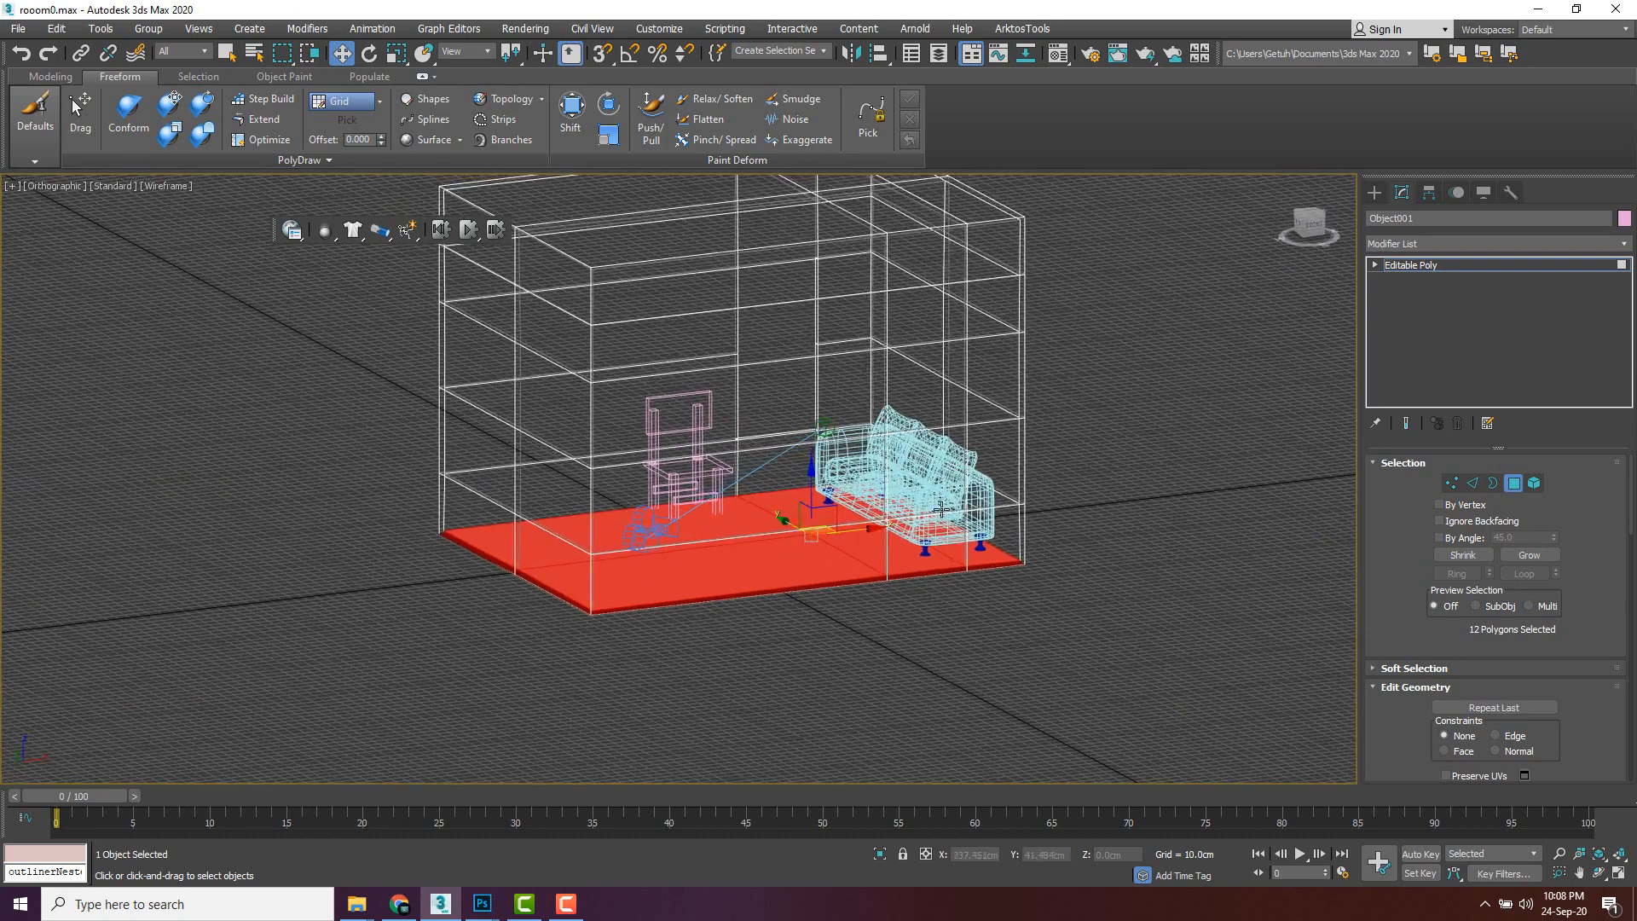
- Detach the selected floor polygons from the room as a separate object and leave polygon editing
scroll(1603, 626, down, 5)
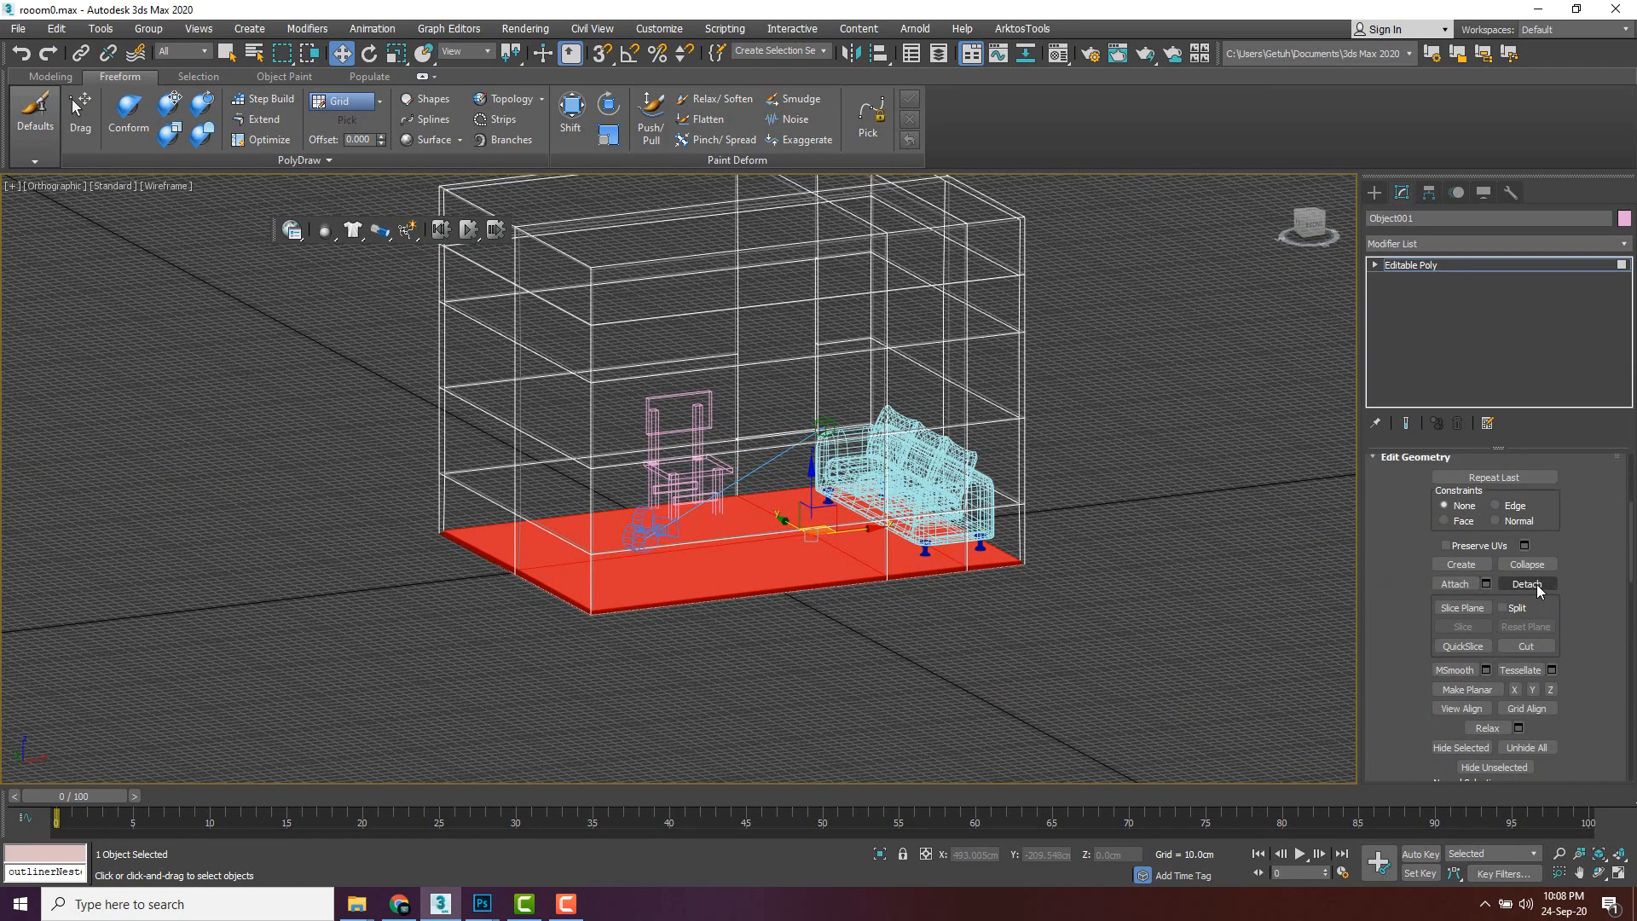
click(1539, 590)
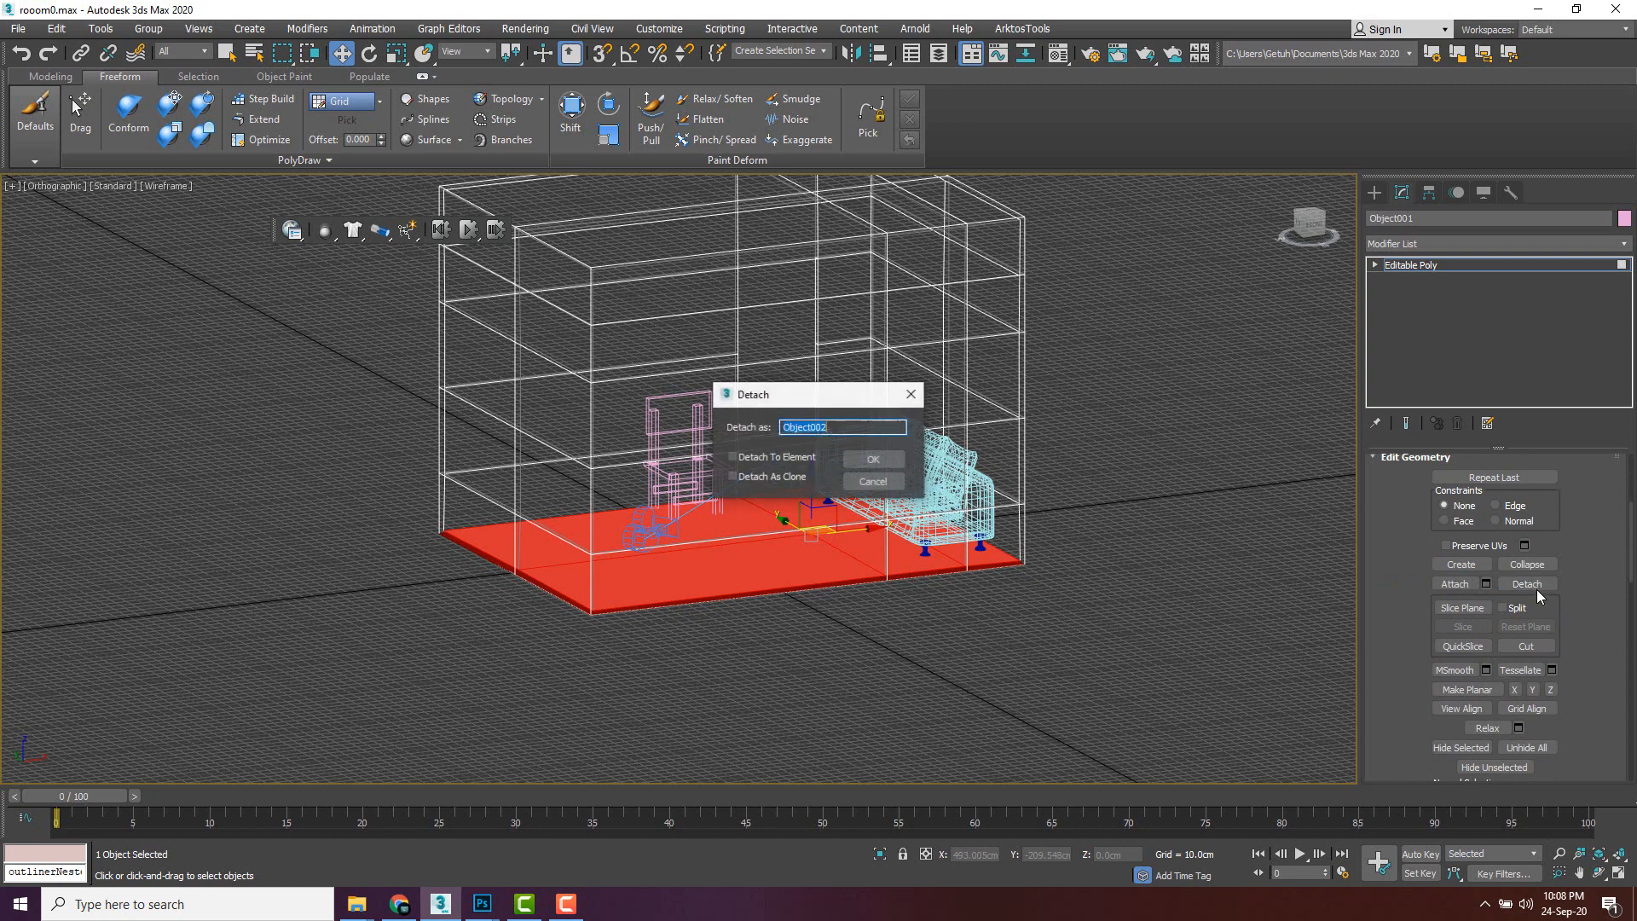
click(873, 461)
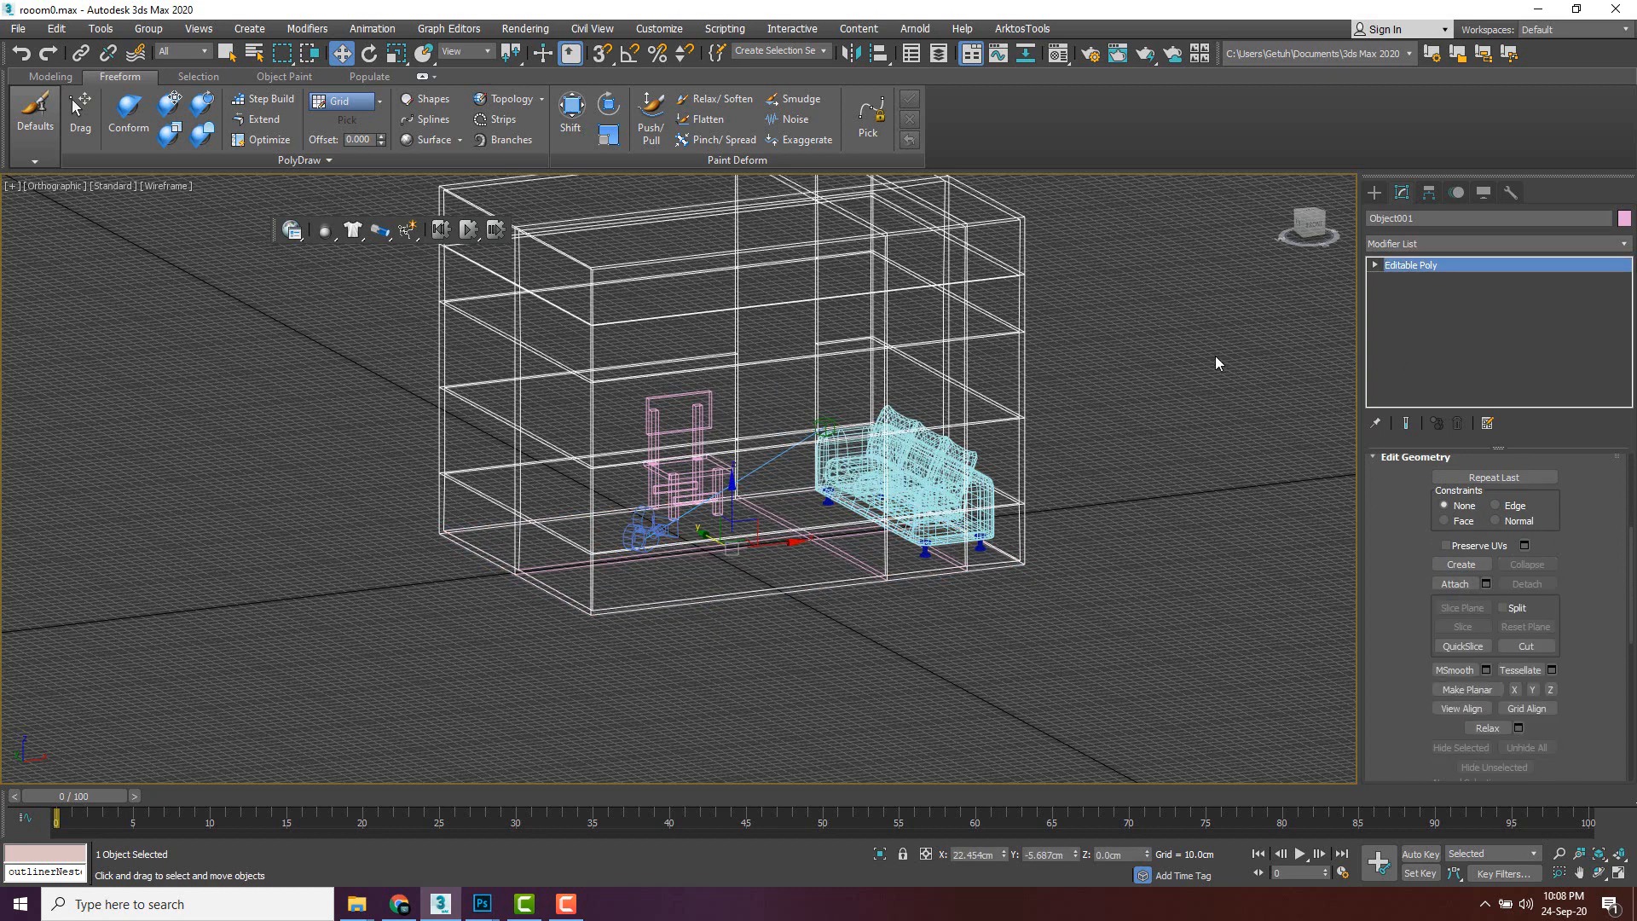
click(1216, 358)
key(F3)
key(F3)
- Test the separation by moving the detached floor and the room shell sideways in turn, and undo both moves
click(828, 543)
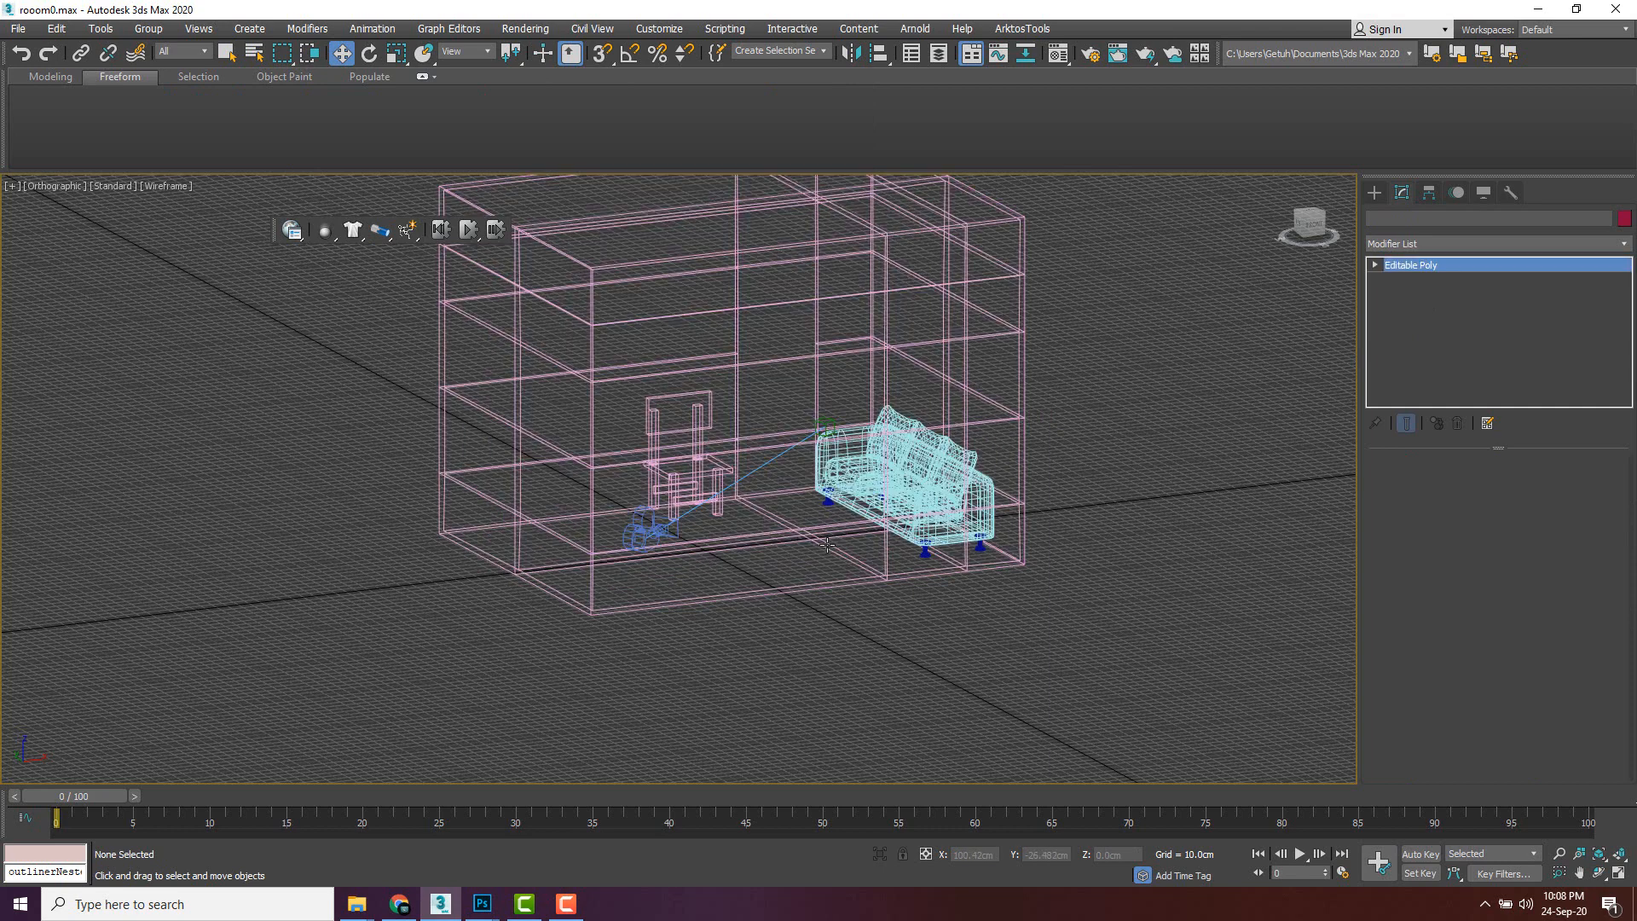
drag(756, 543, 914, 524)
key(ctrl+z)
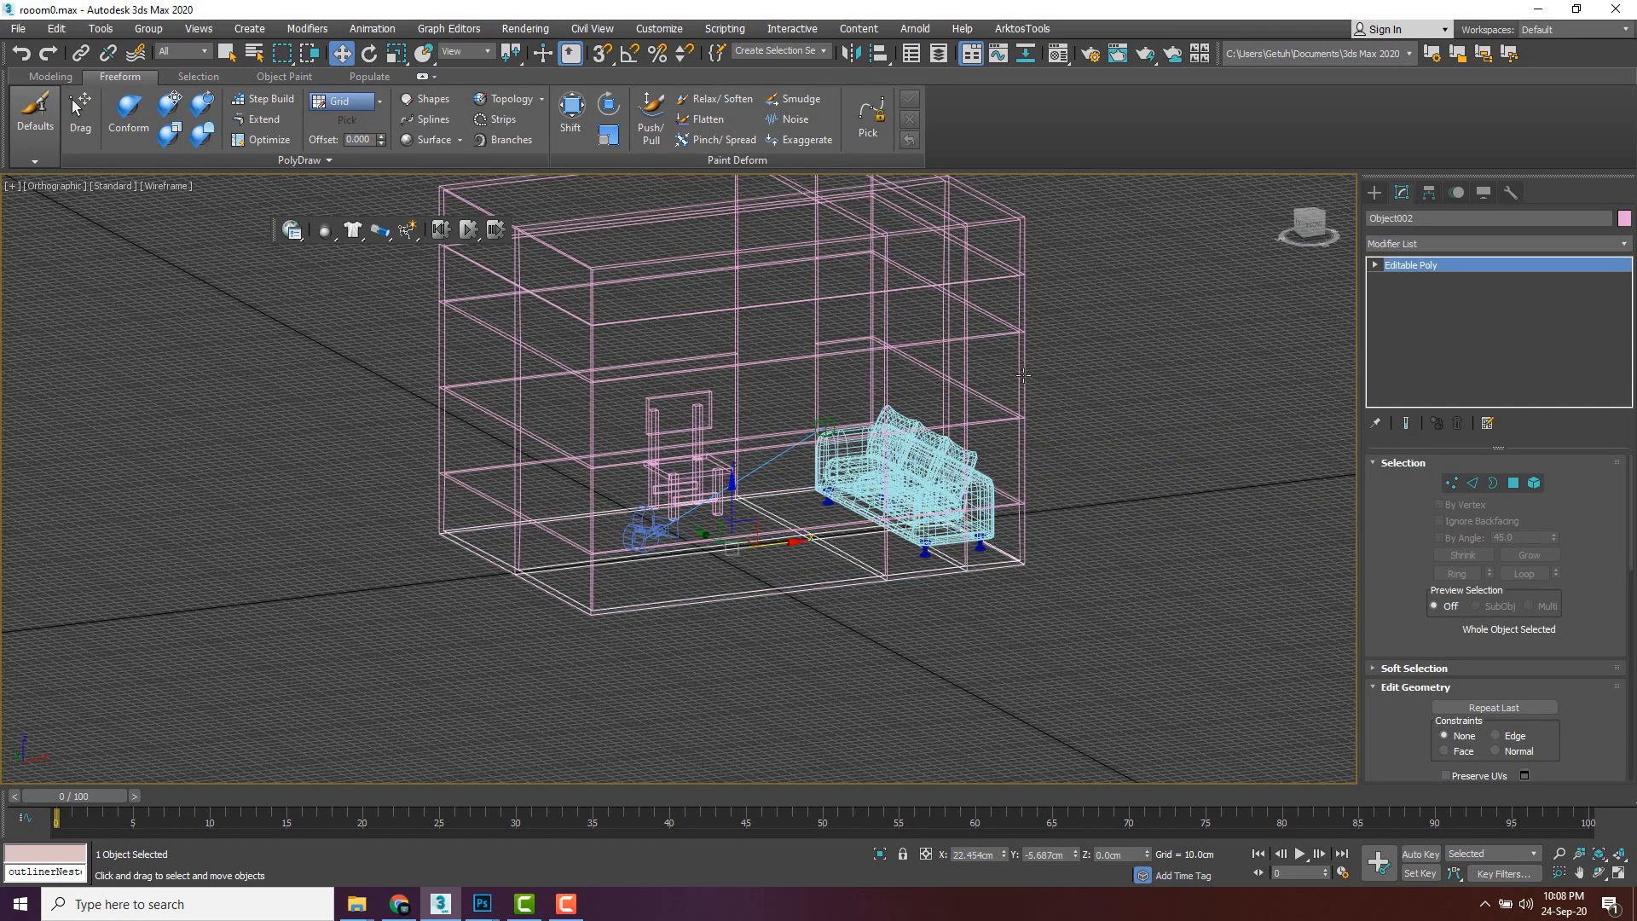
click(769, 519)
drag(772, 541, 1155, 537)
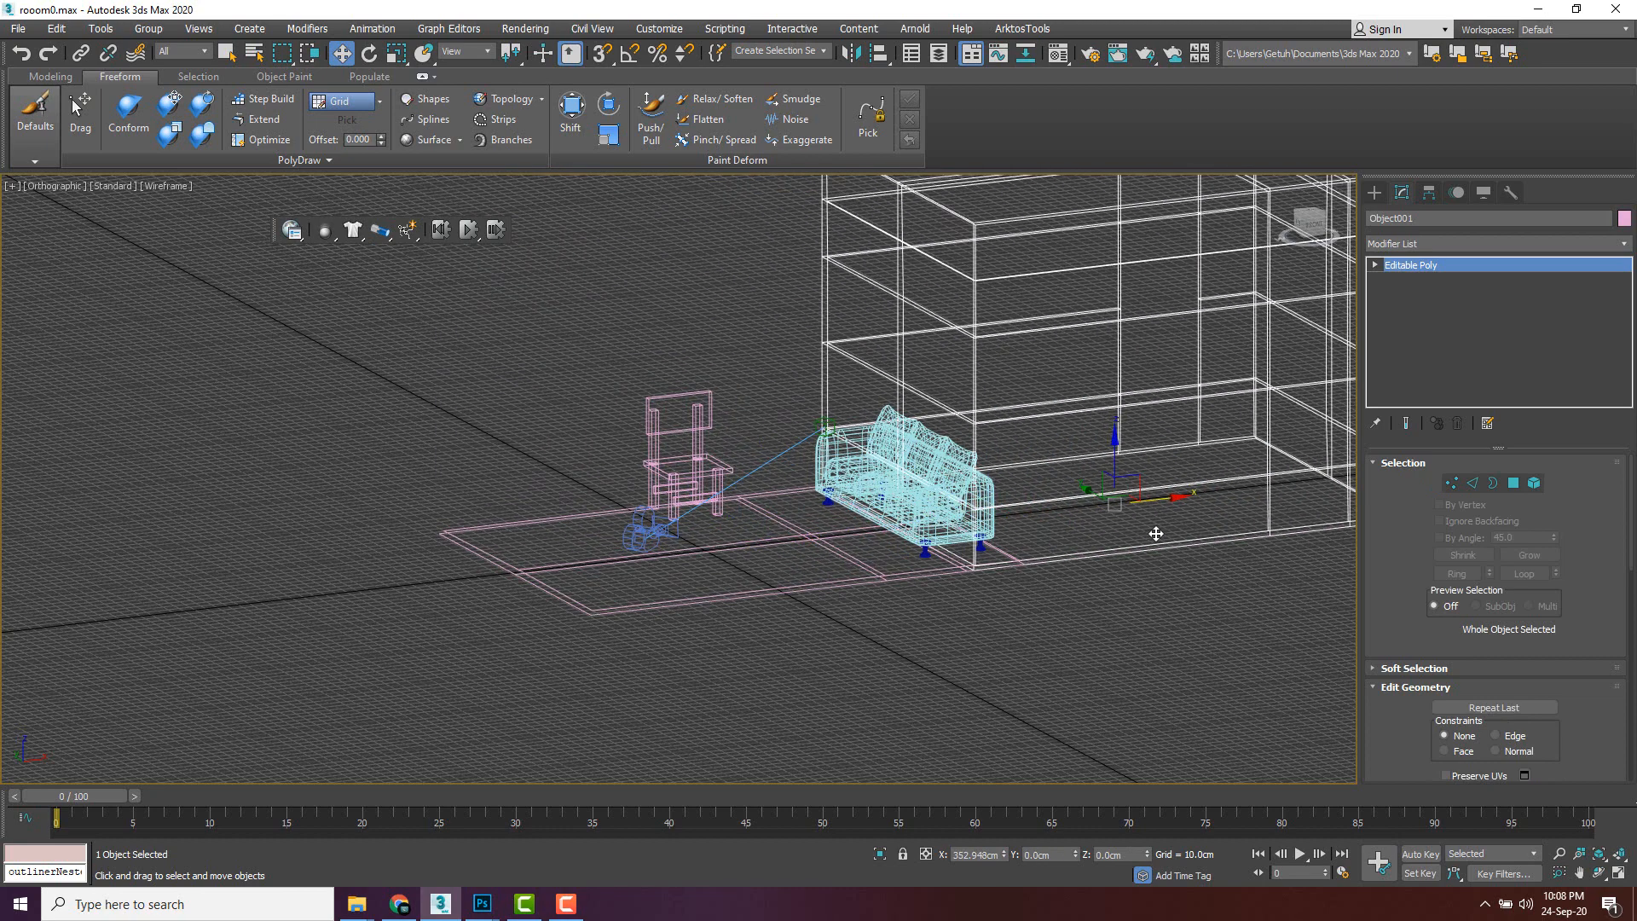
key(F3)
scroll(1034, 542, down, 1)
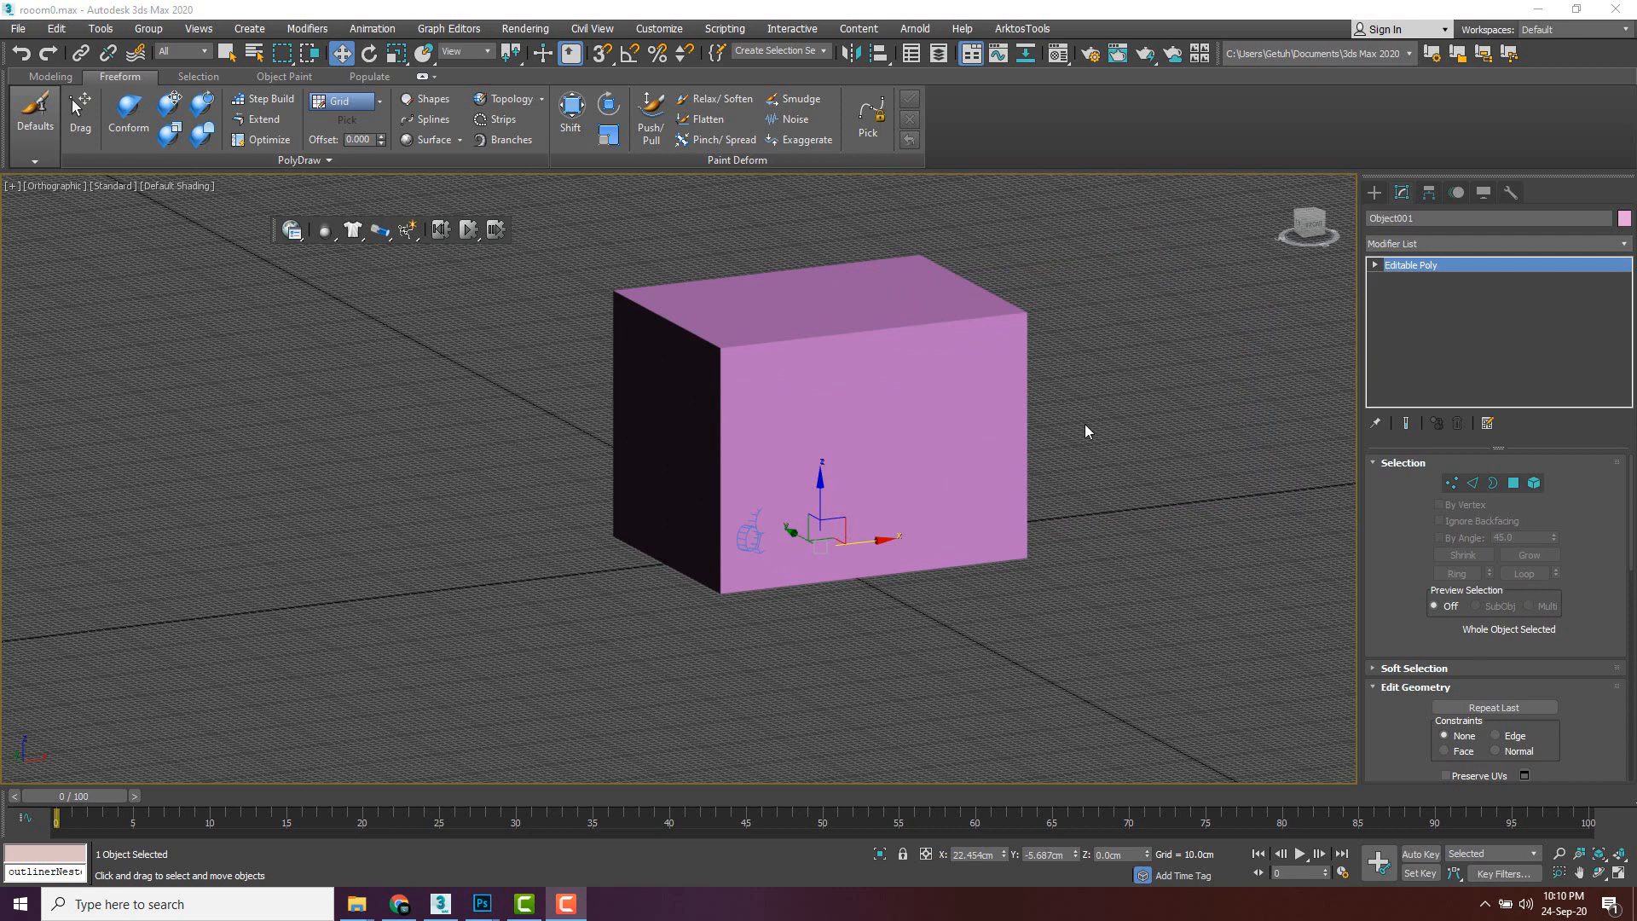
- Turn on edged faces, hide the room shell, and select the detached floor under the chair and sofa
click(1147, 402)
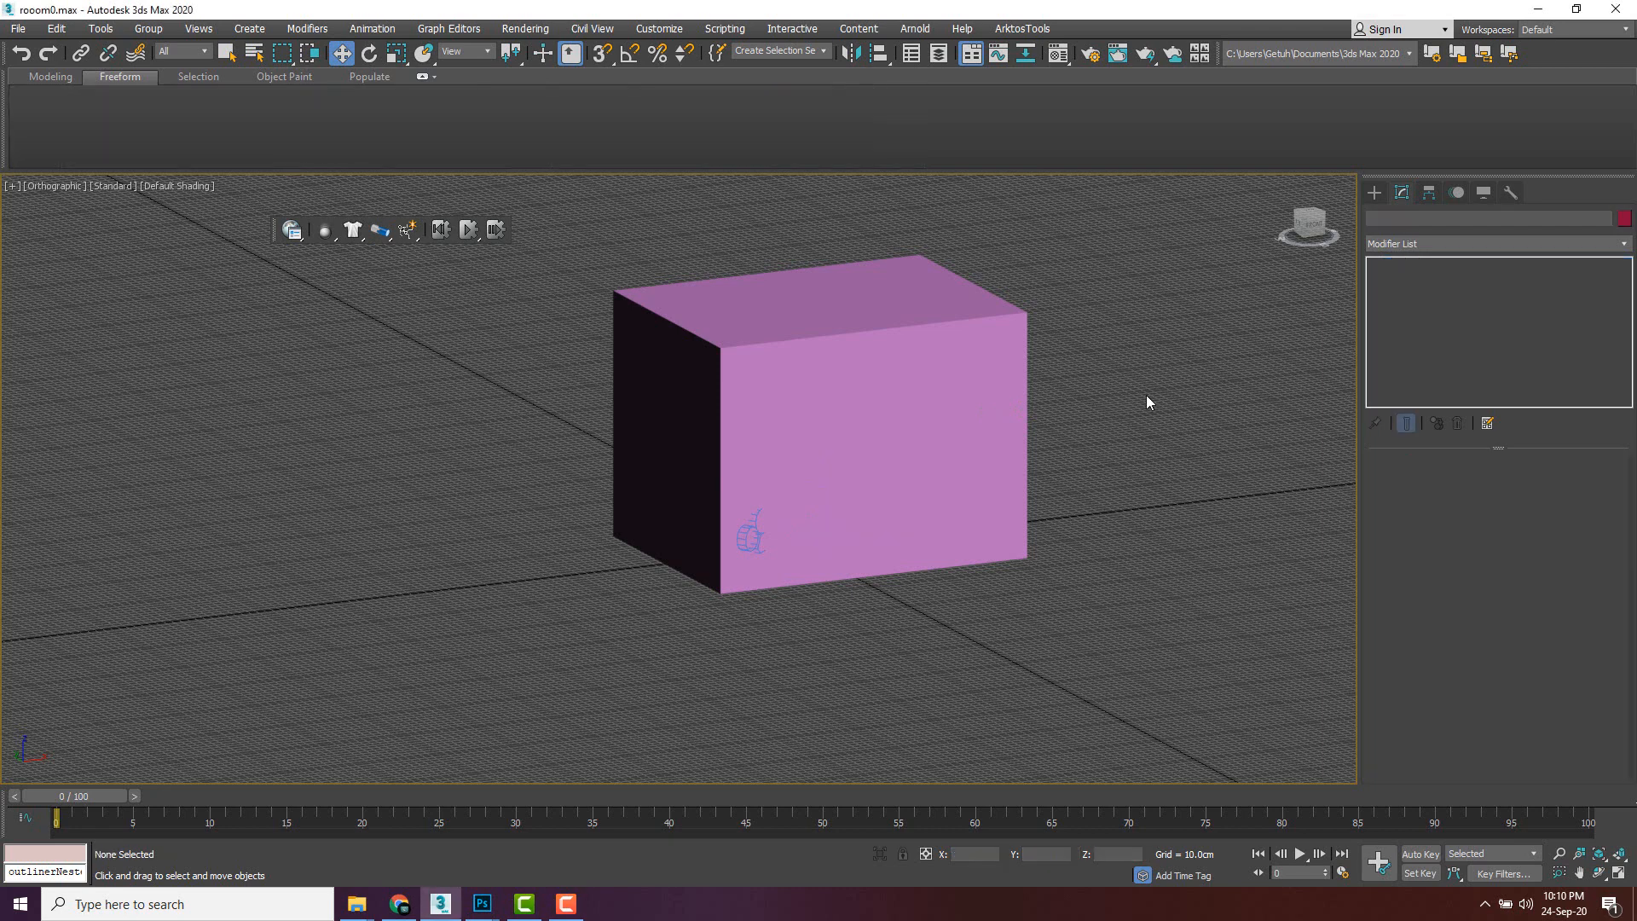
click(910, 360)
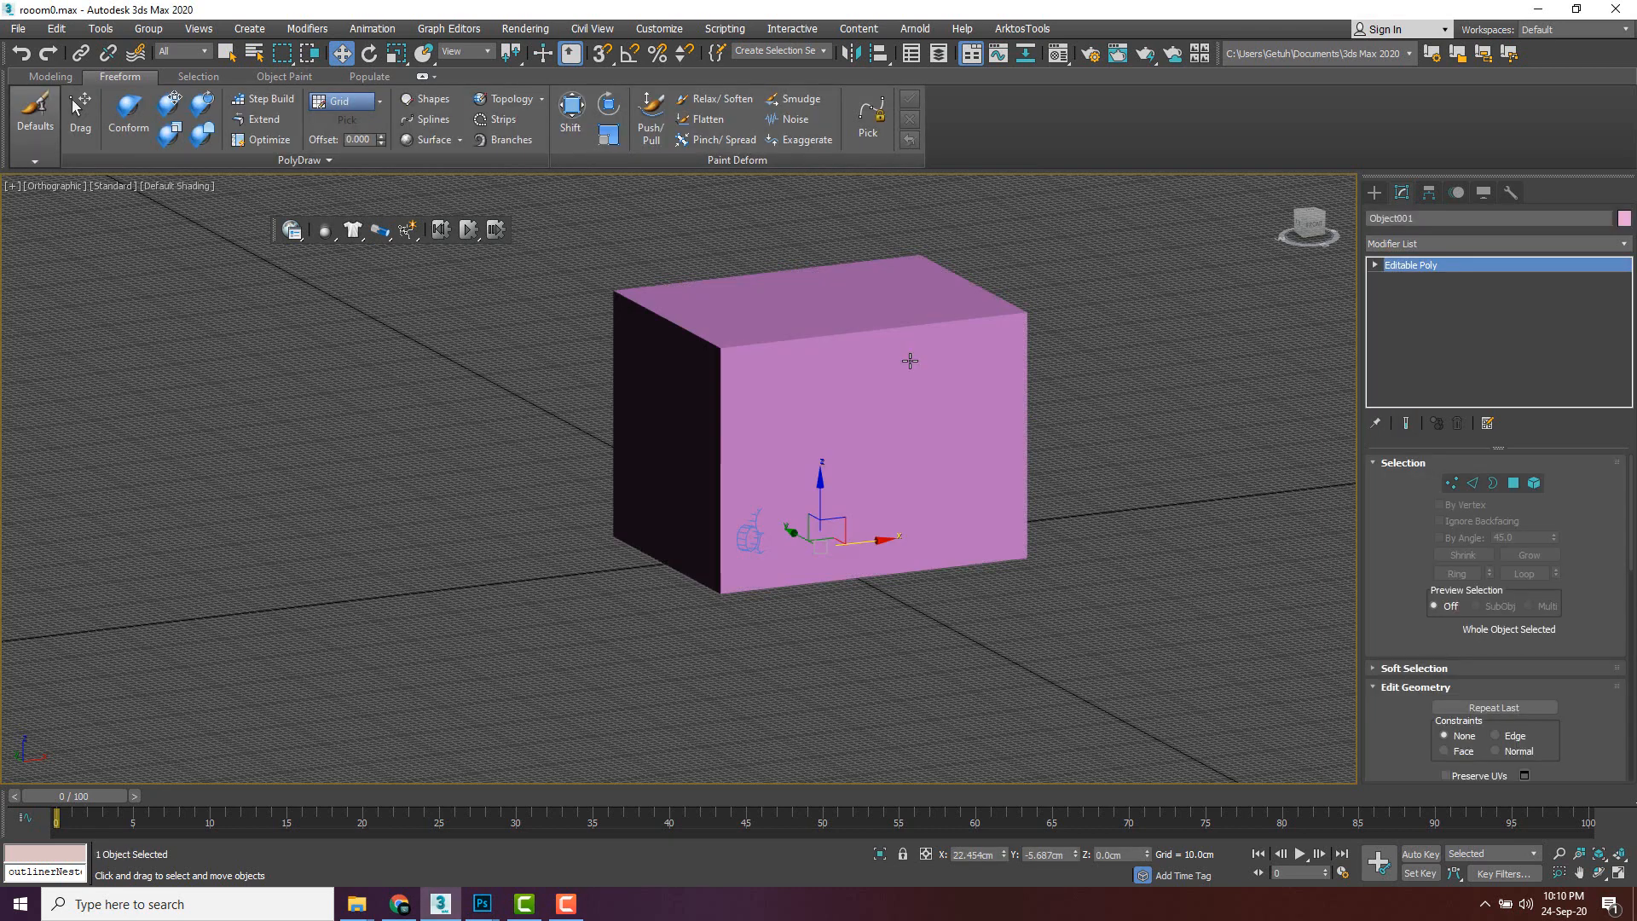
key(F4)
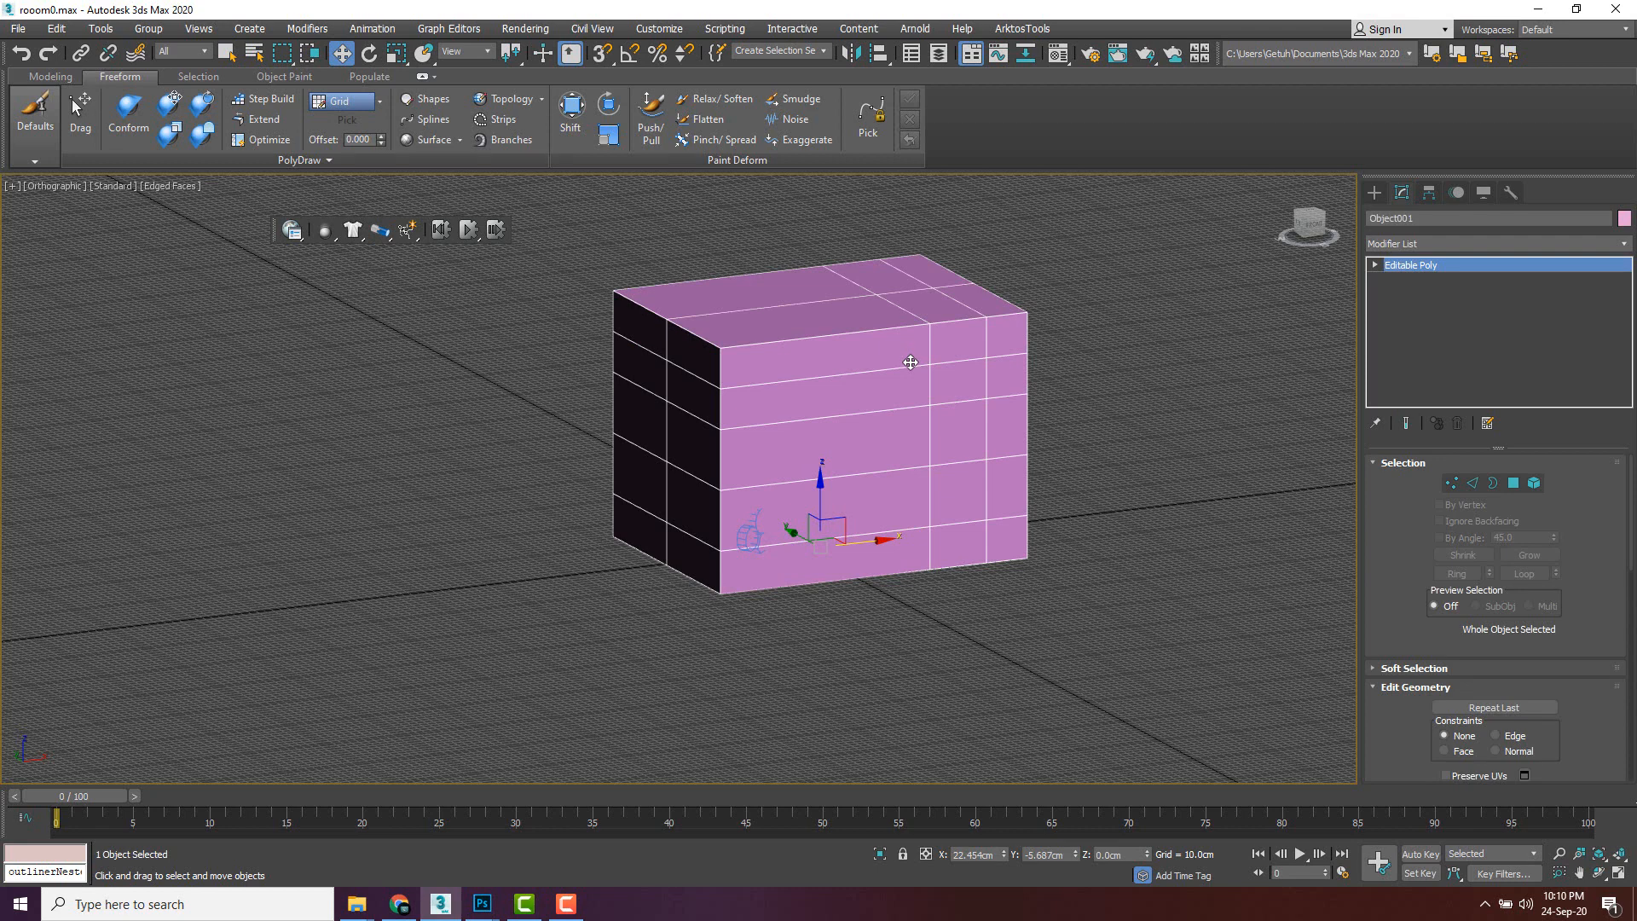
right_click(905, 357)
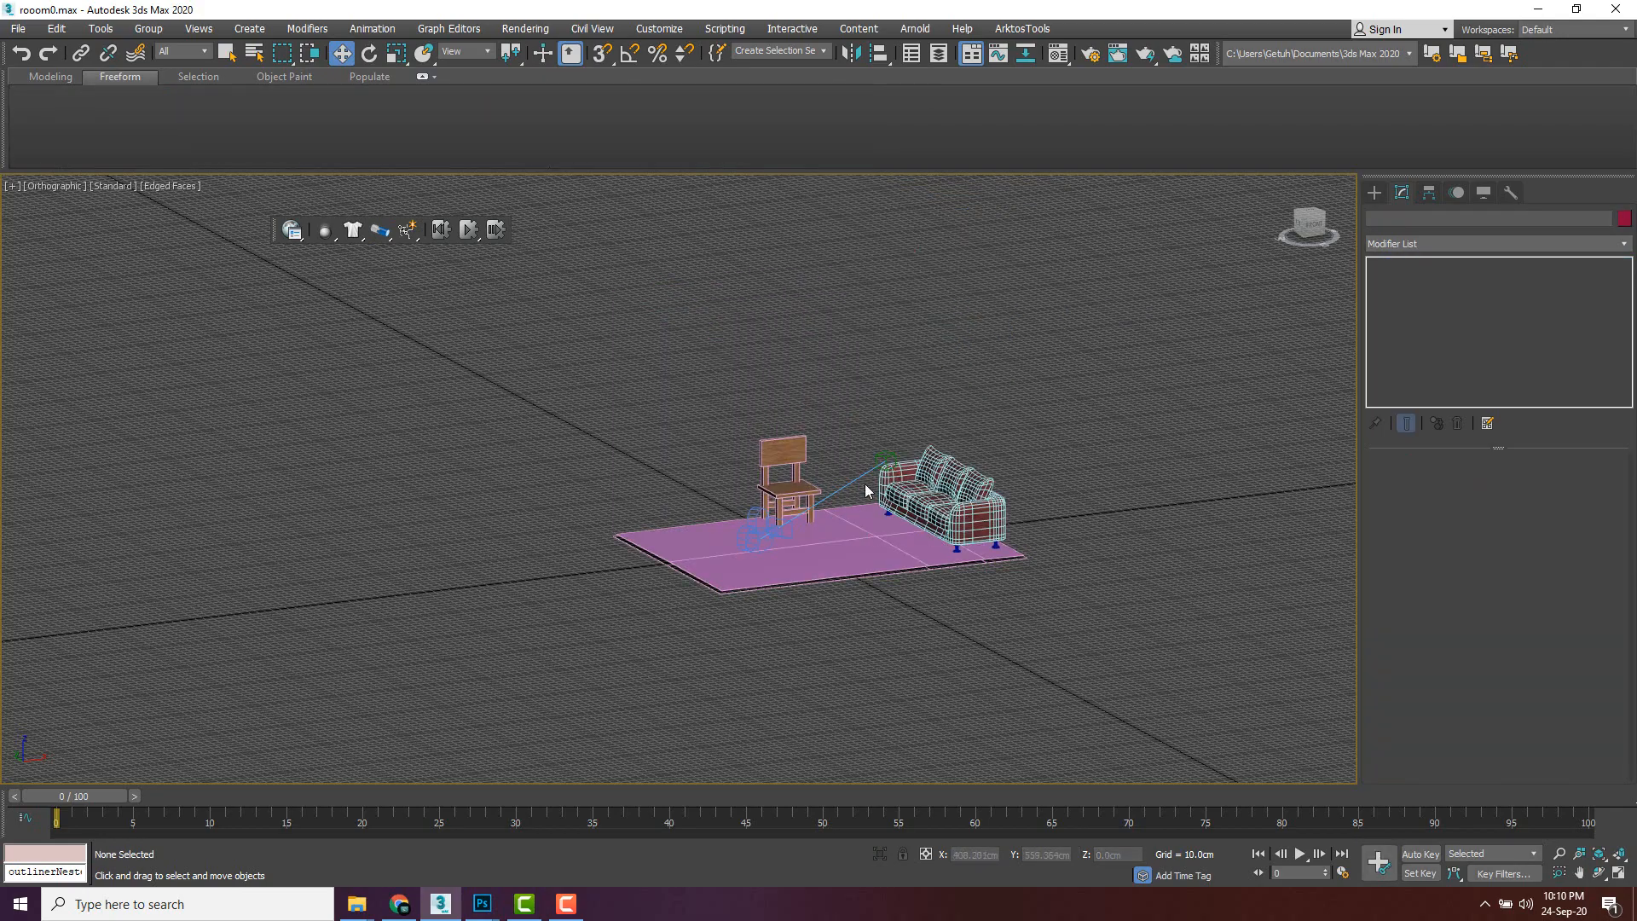
scroll(857, 529, up, 5)
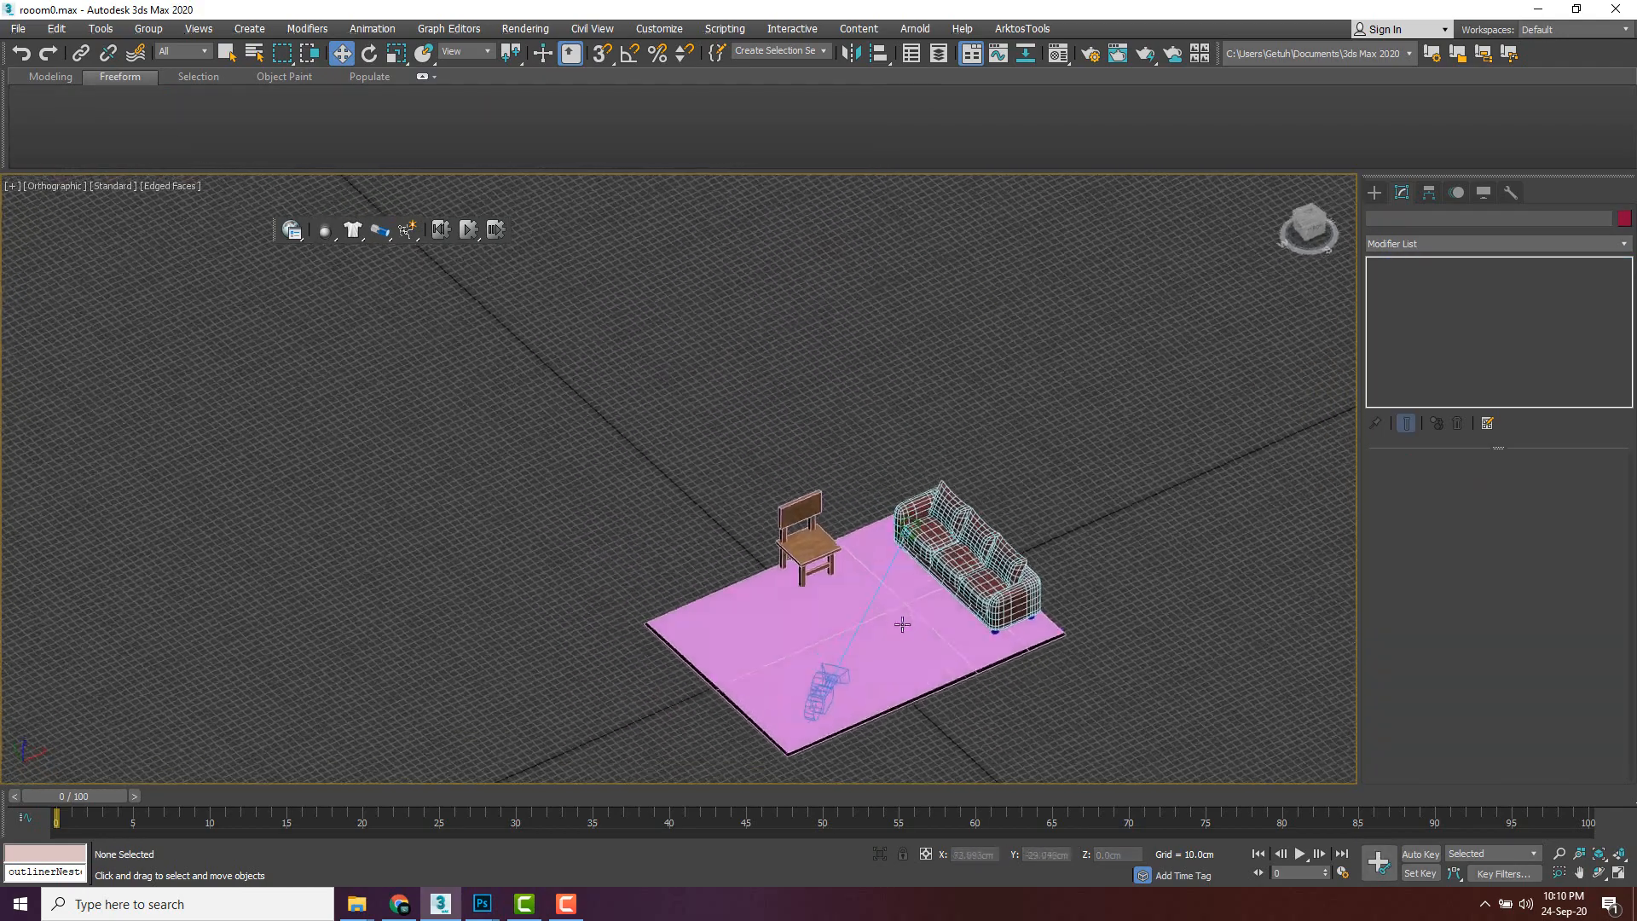
scroll(902, 624, up, 3)
click(924, 647)
alt+middle_drag(852, 574, 822, 478)
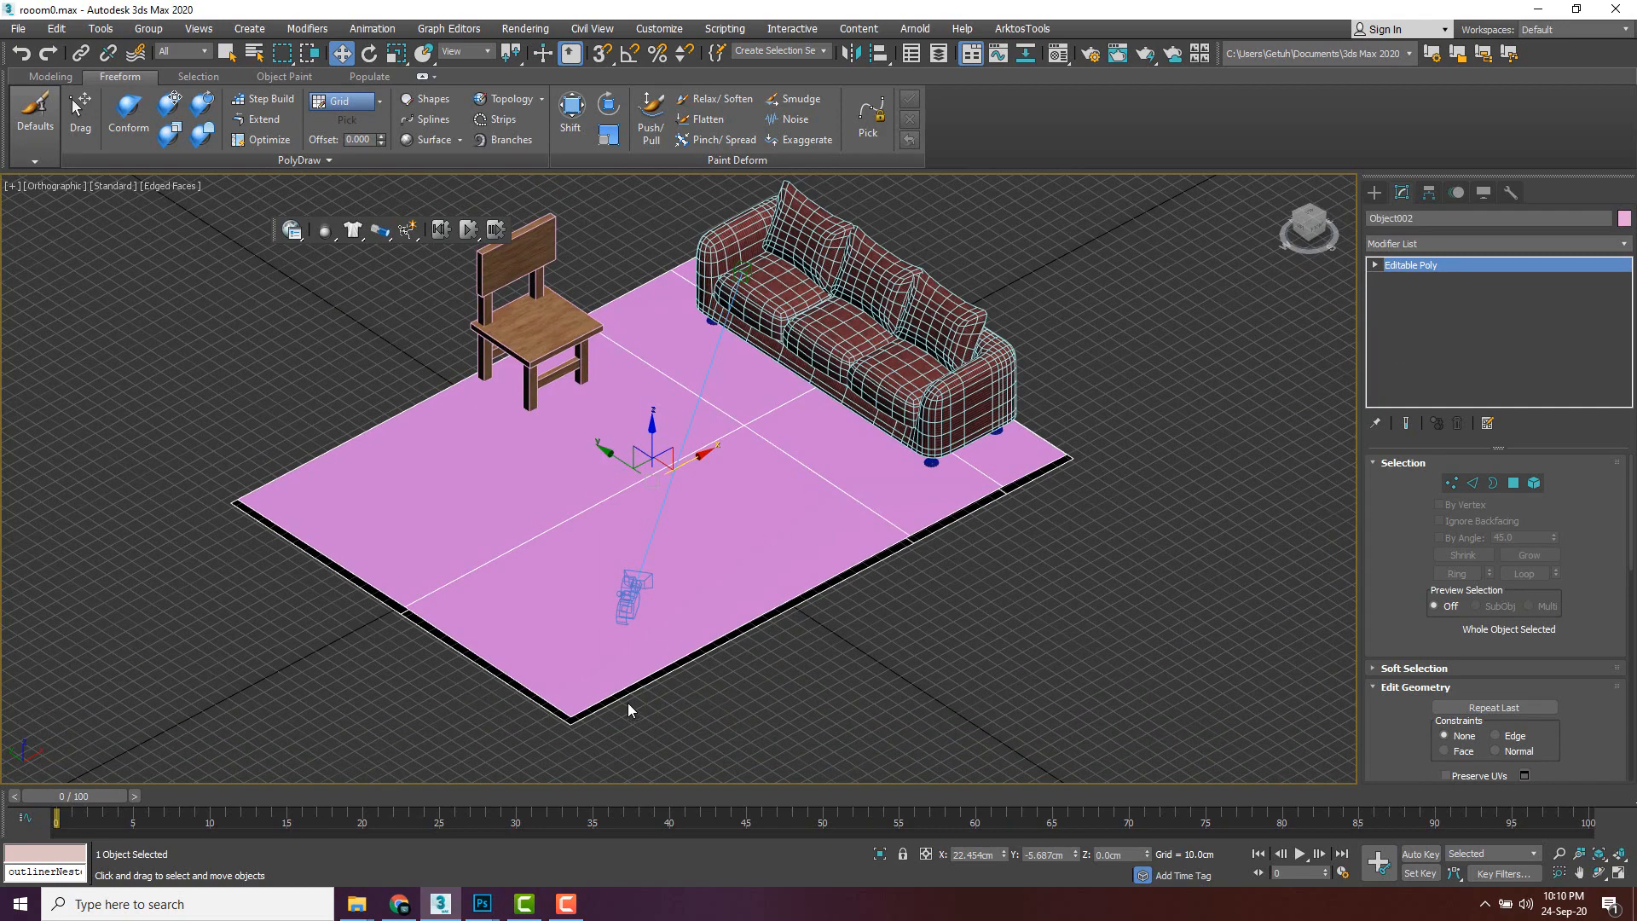
middle_drag(736, 612, 714, 611)
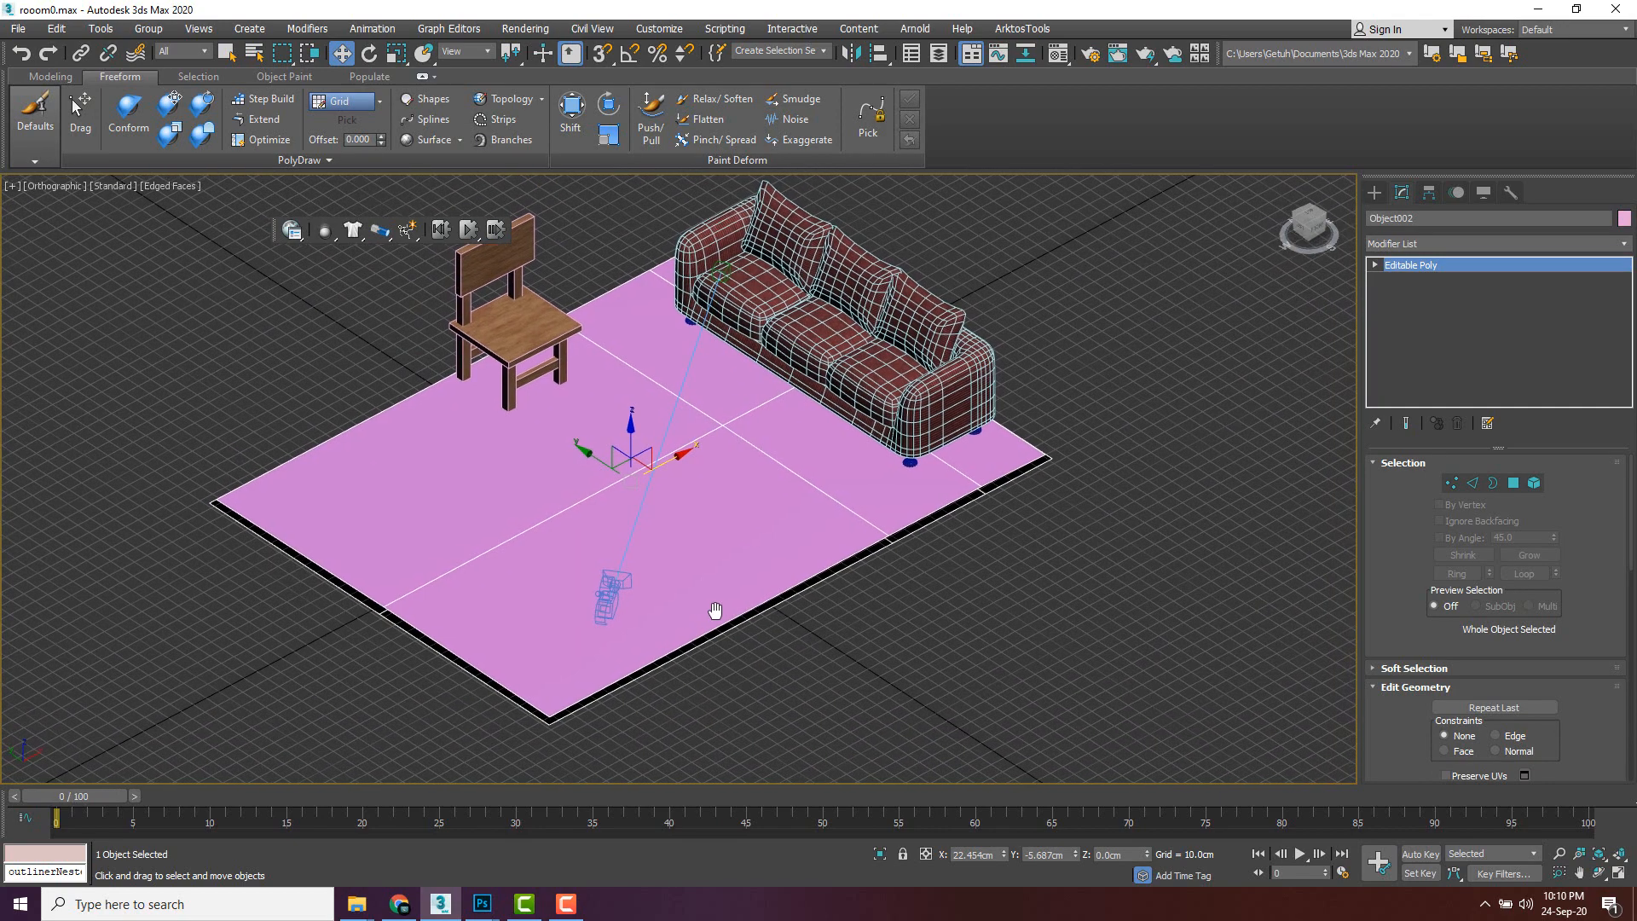
- Switch to File Explorer, open the WoodFloor012_2K-JPG texture folder and apply the Wood012_2K_Color image to the floor
click(356, 904)
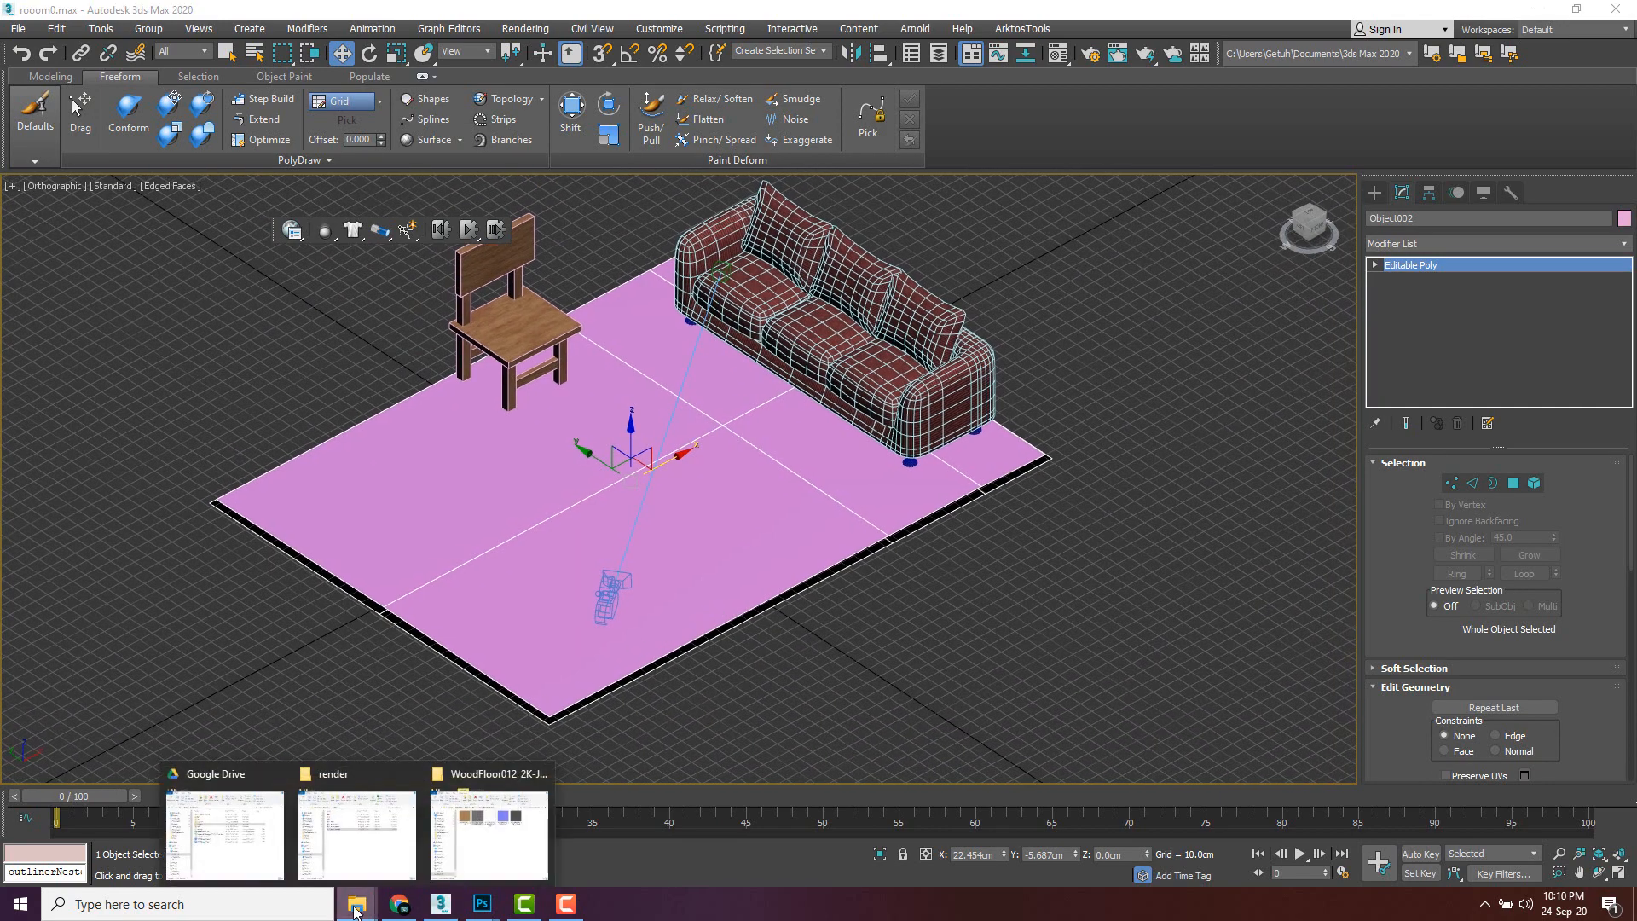
click(482, 839)
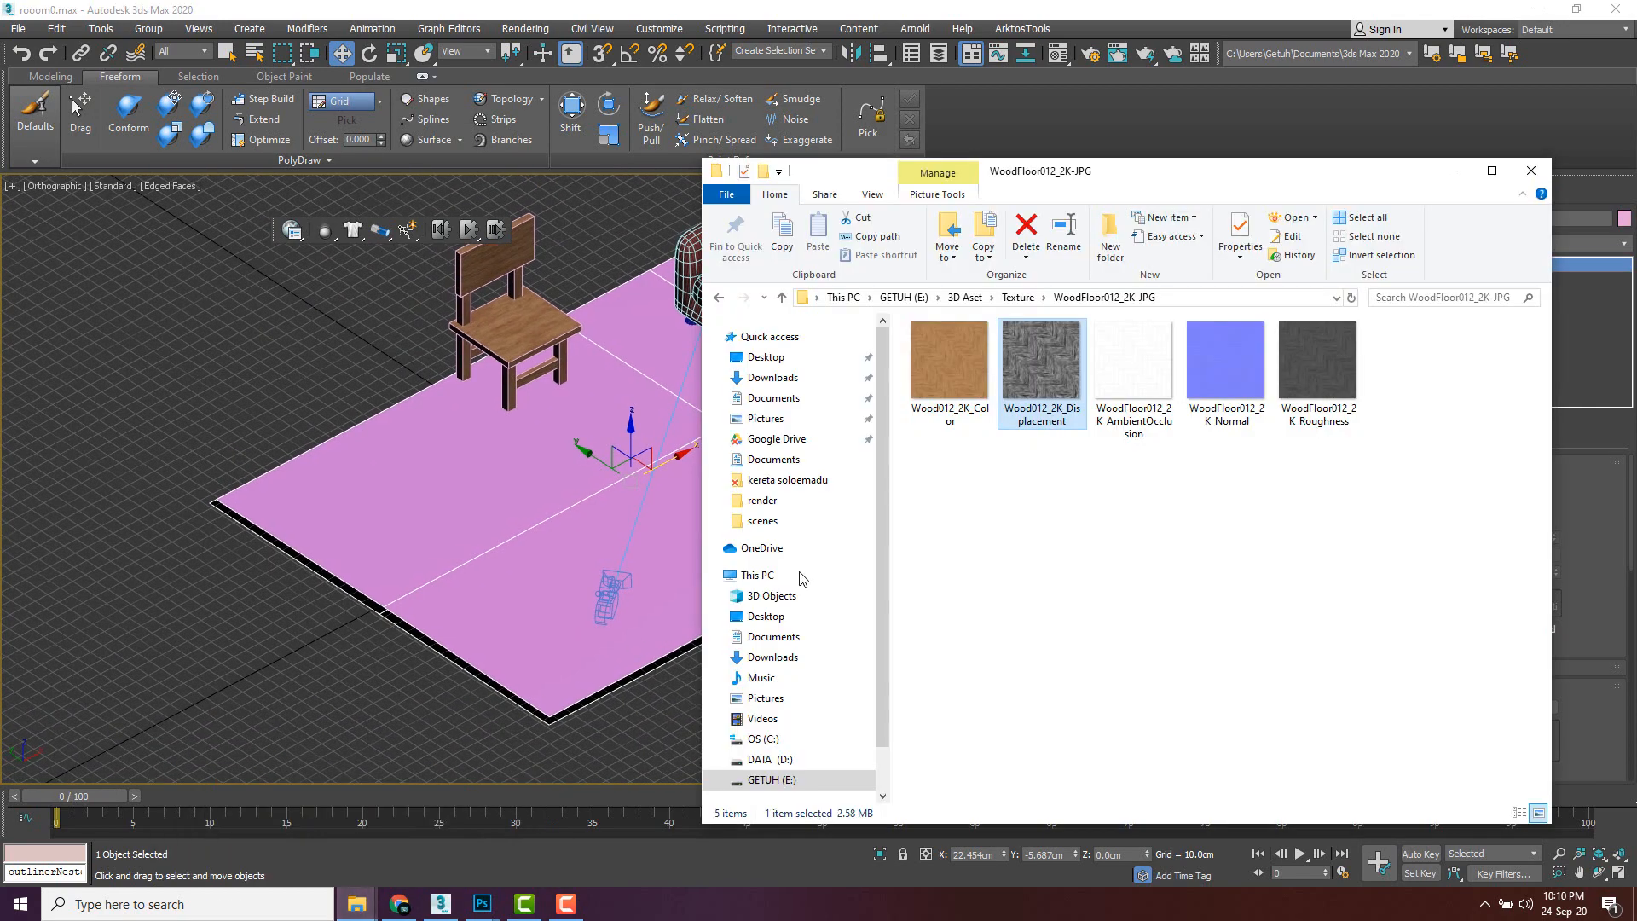
click(720, 298)
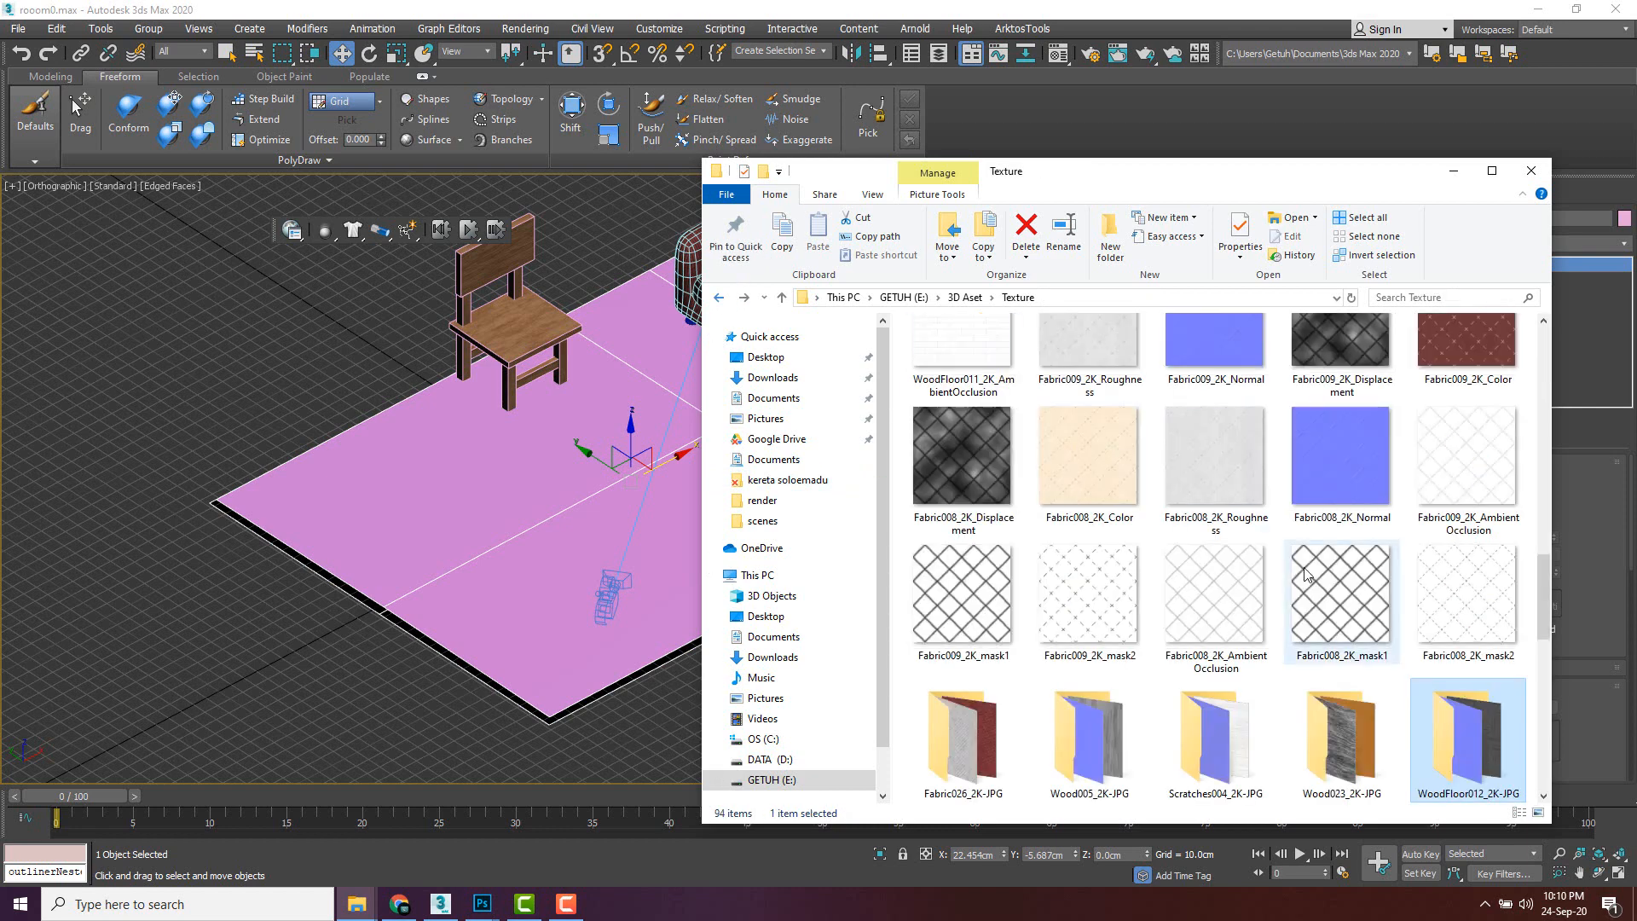
double_click(1463, 729)
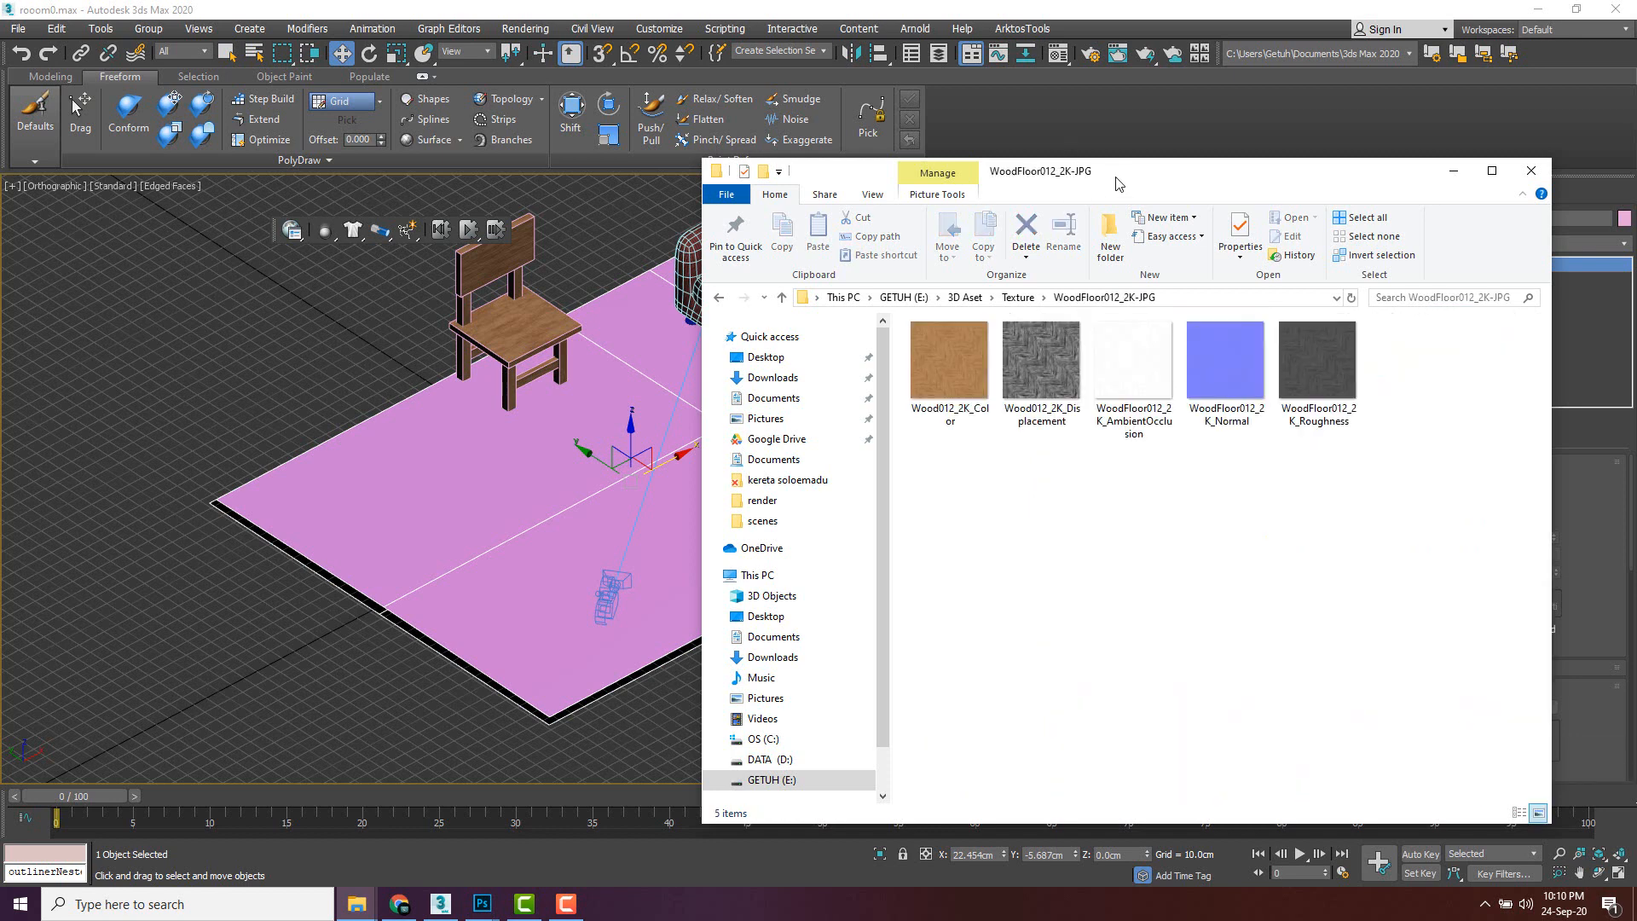
drag(1120, 184, 1341, 260)
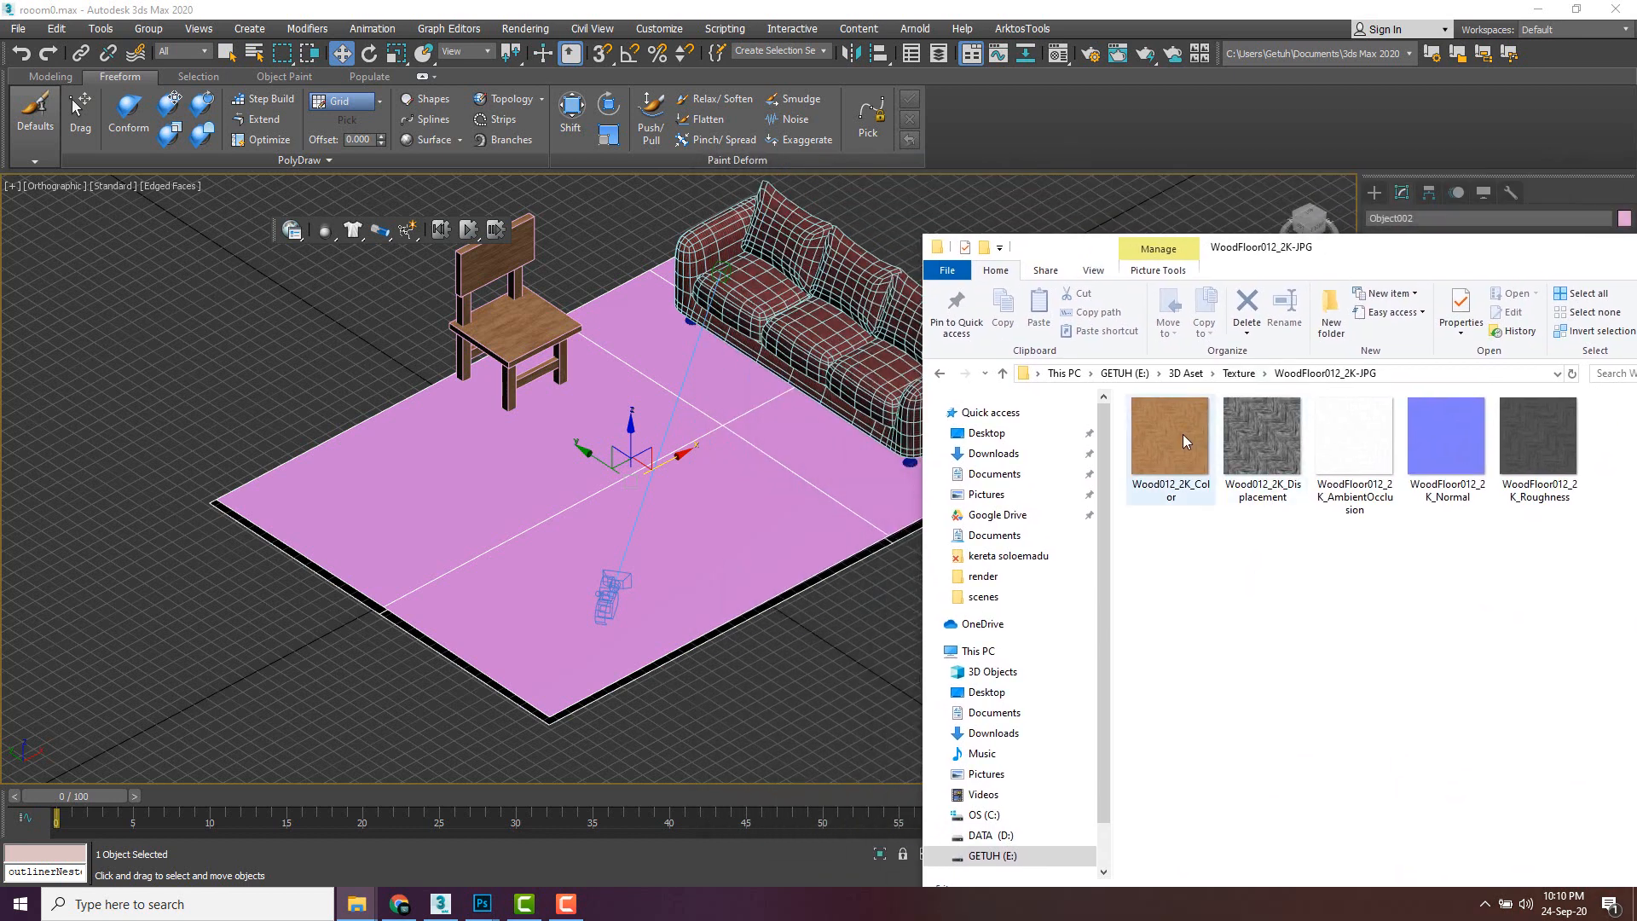
drag(1183, 434, 742, 566)
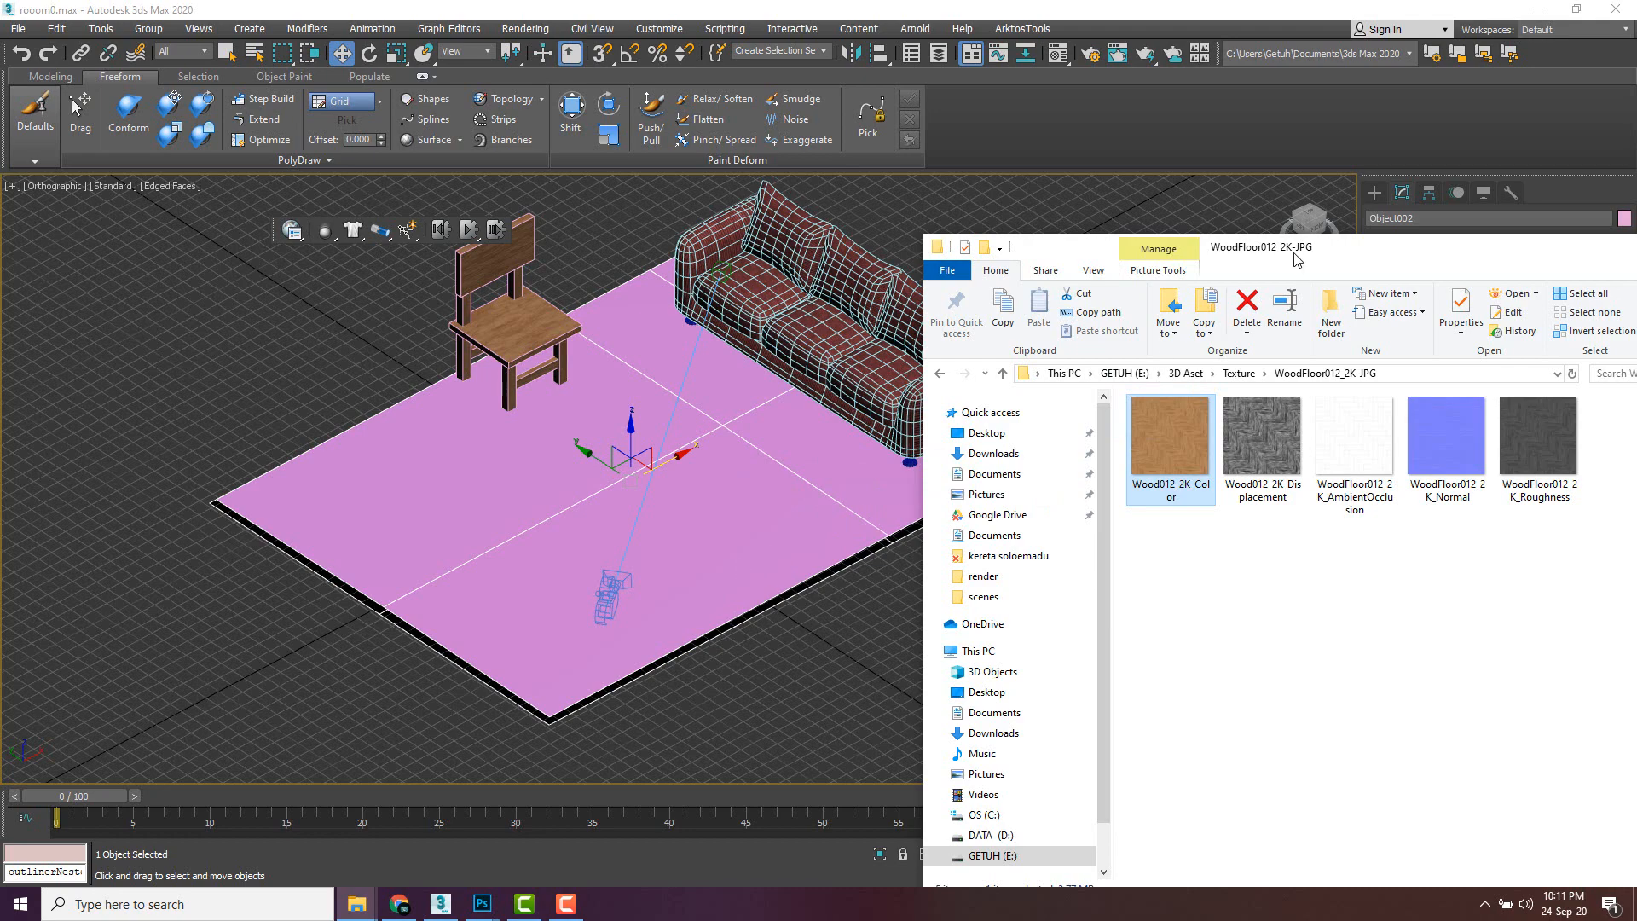
drag(1560, 258, 1024, 309)
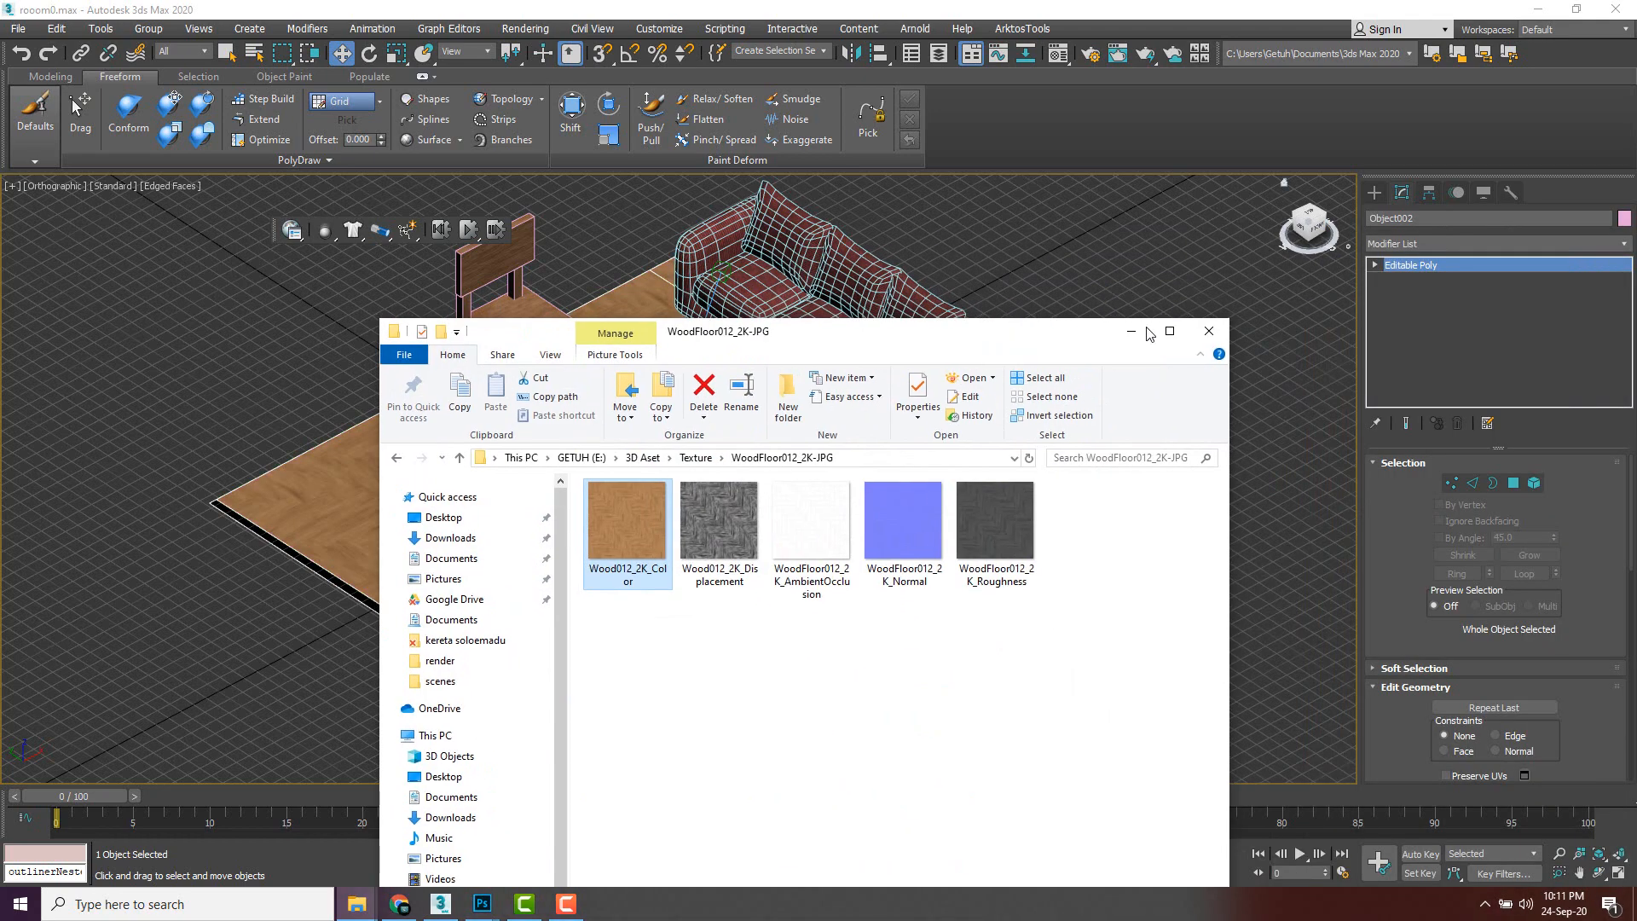
- Add a UVW Map modifier to the floor object
click(1410, 242)
click(1409, 242)
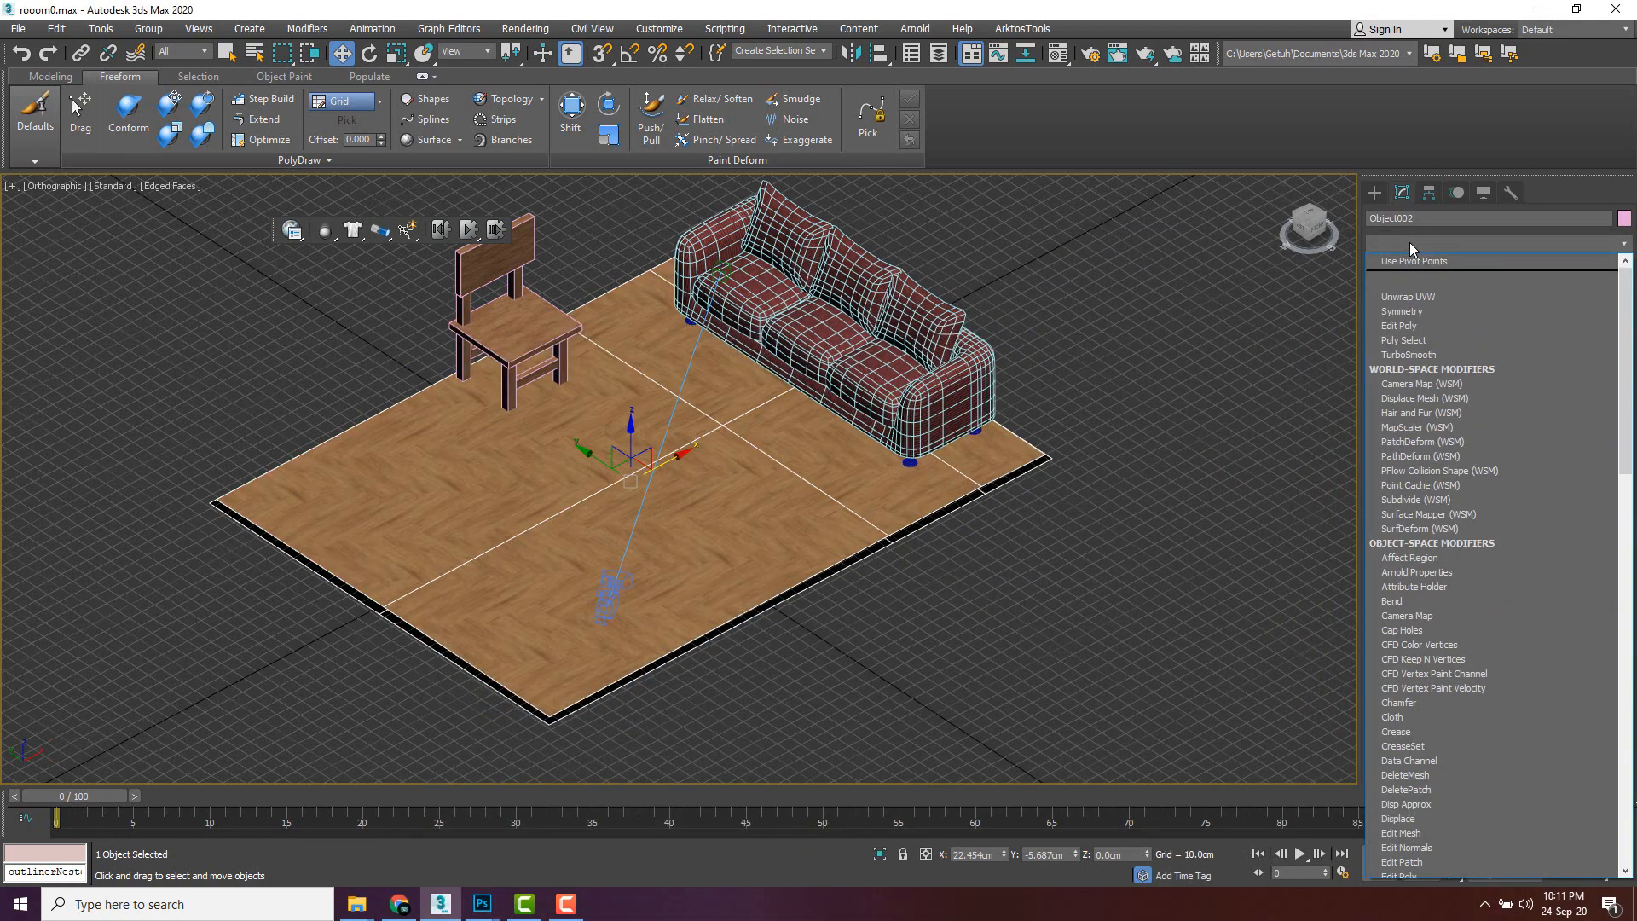
text(u)
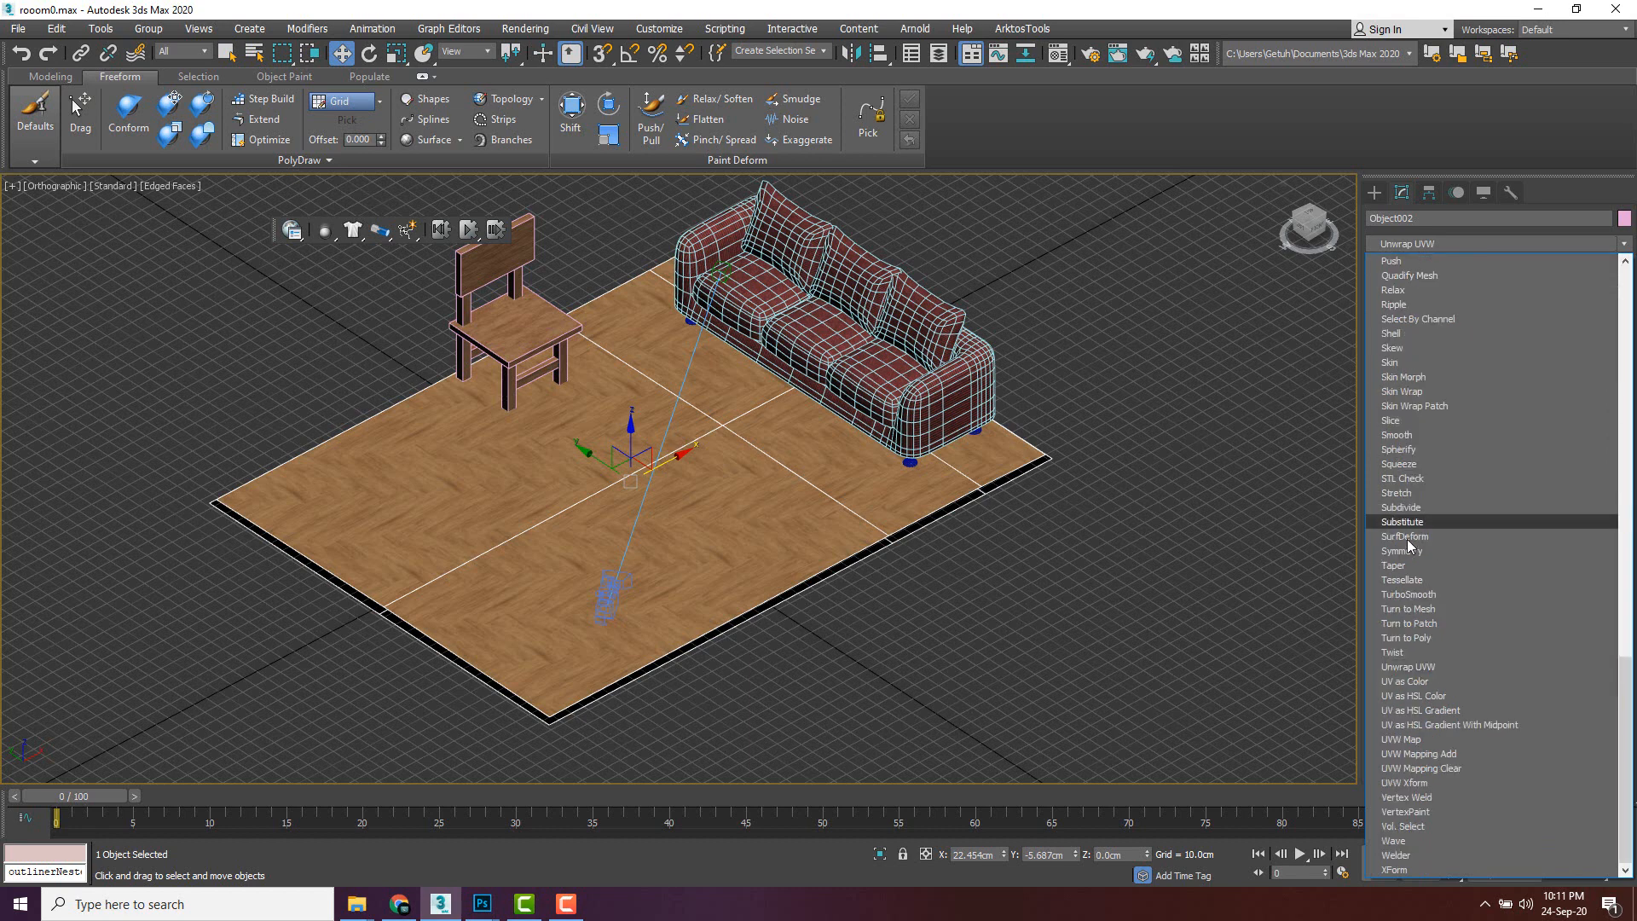
key(u)
key(u)
key(u)
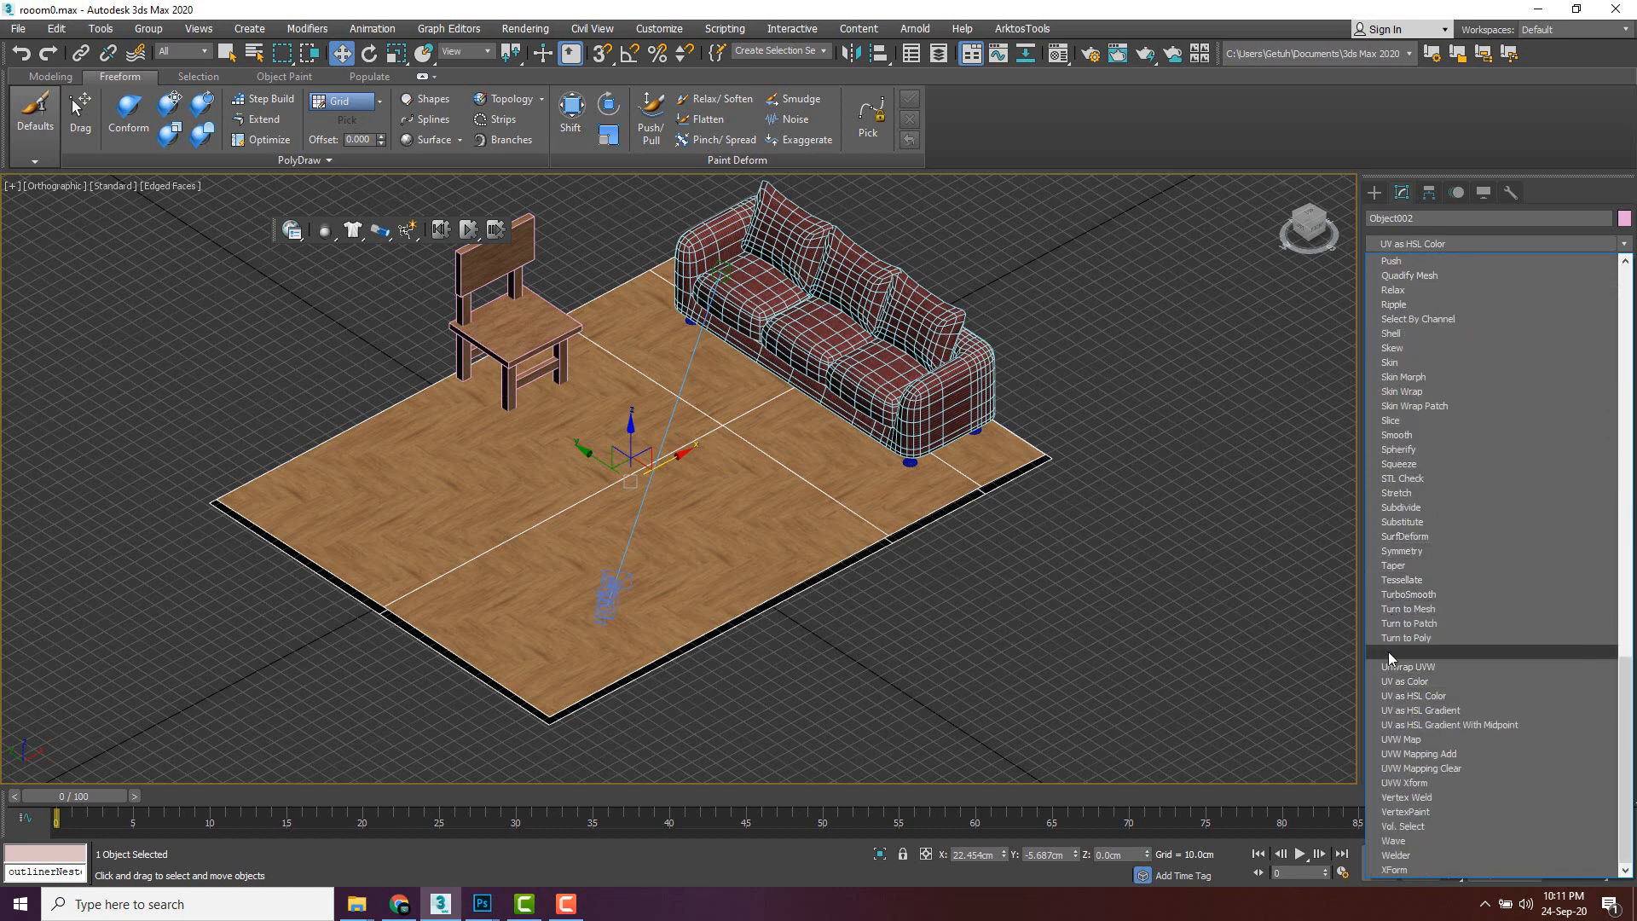
click(1403, 738)
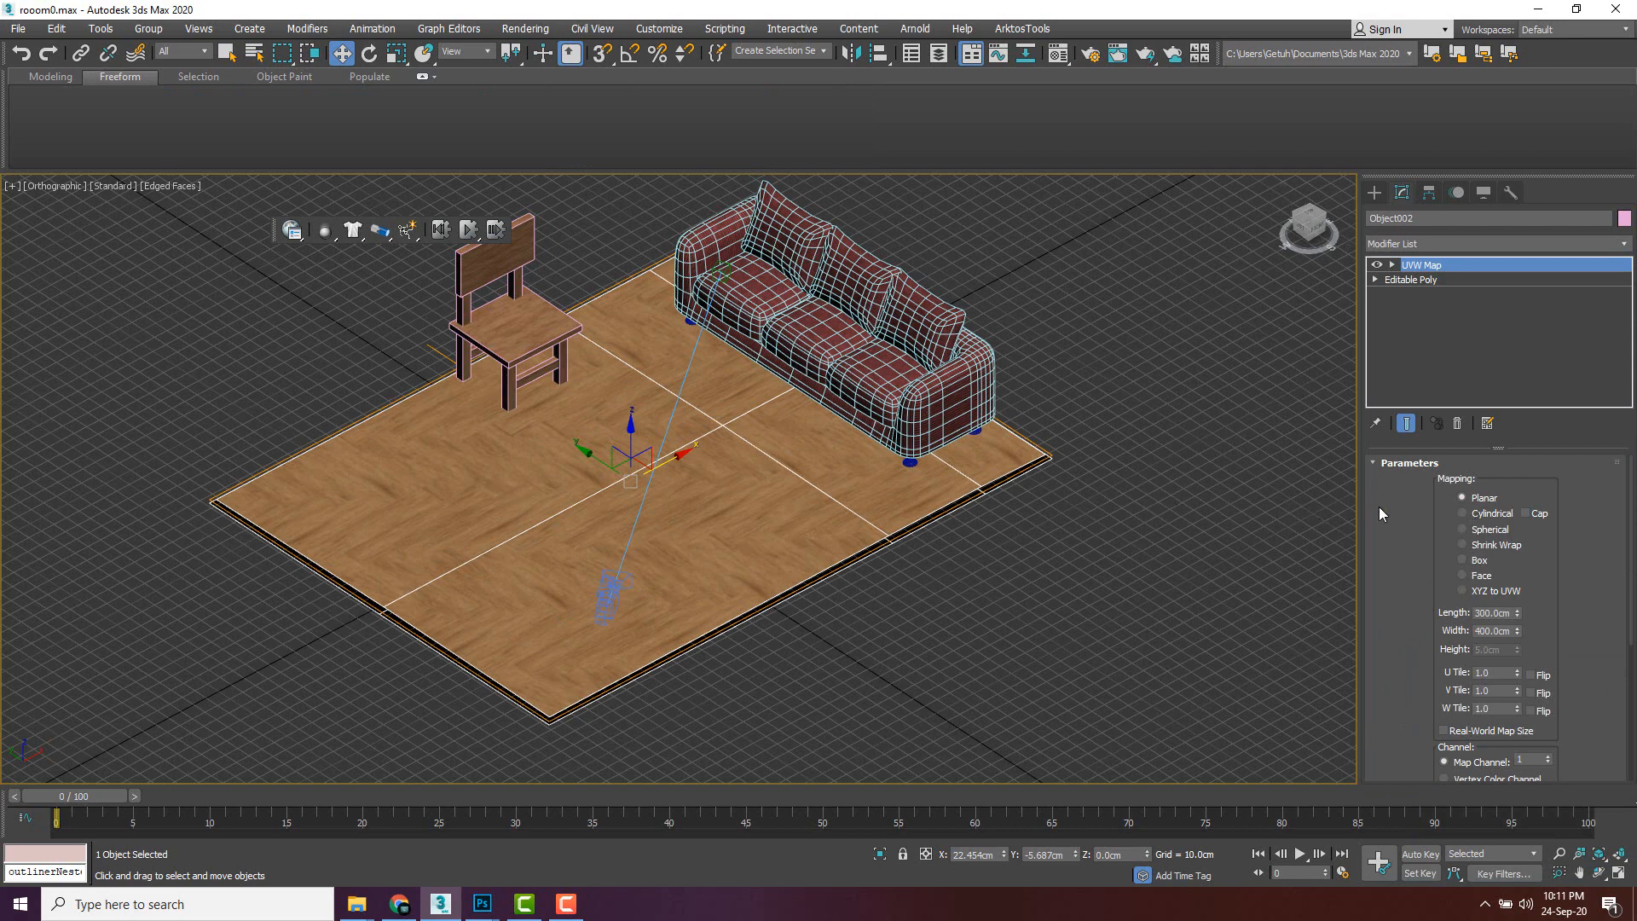
- Try the X and Y alignments for the floor's UVW mapping and set the alignment back to Z
scroll(1463, 665, down, 2)
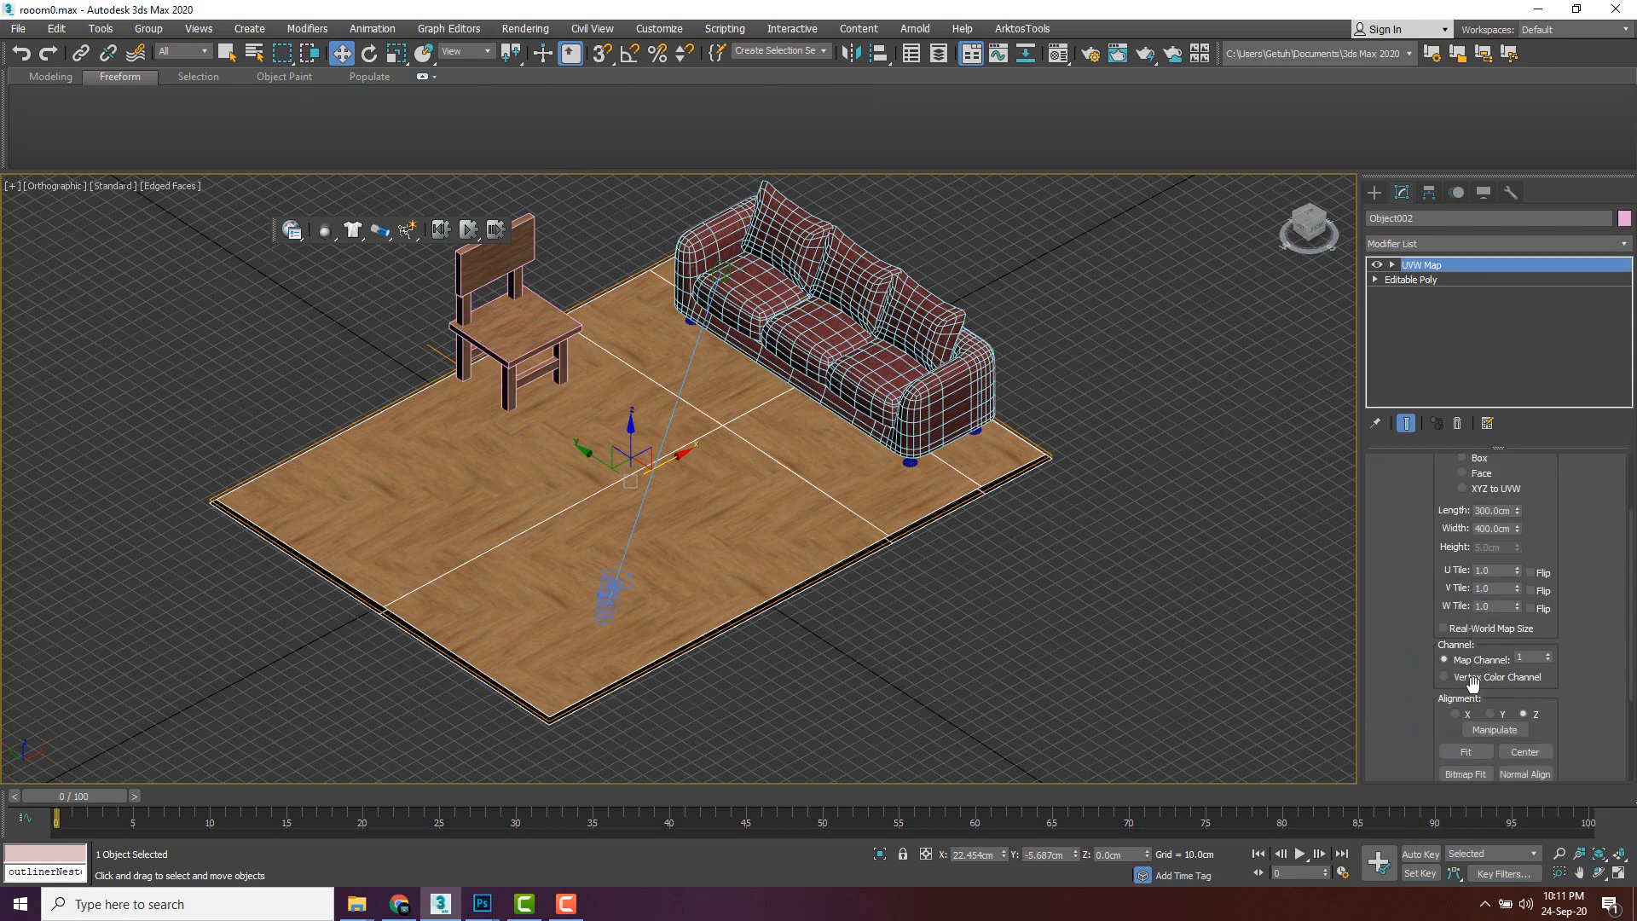
click(1455, 714)
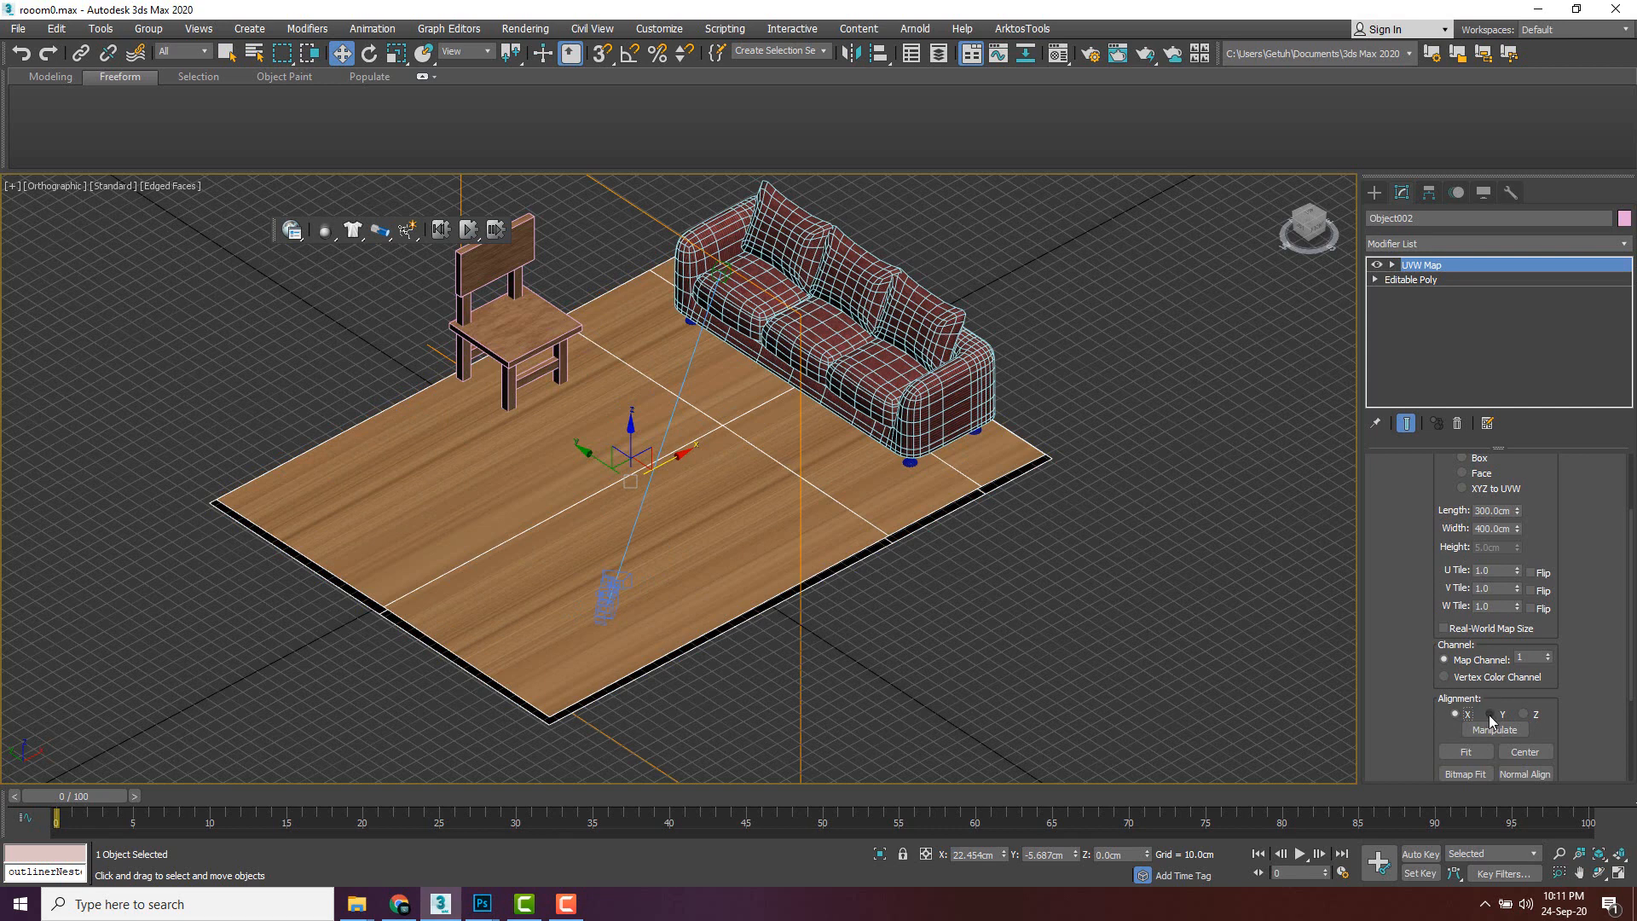
click(1489, 715)
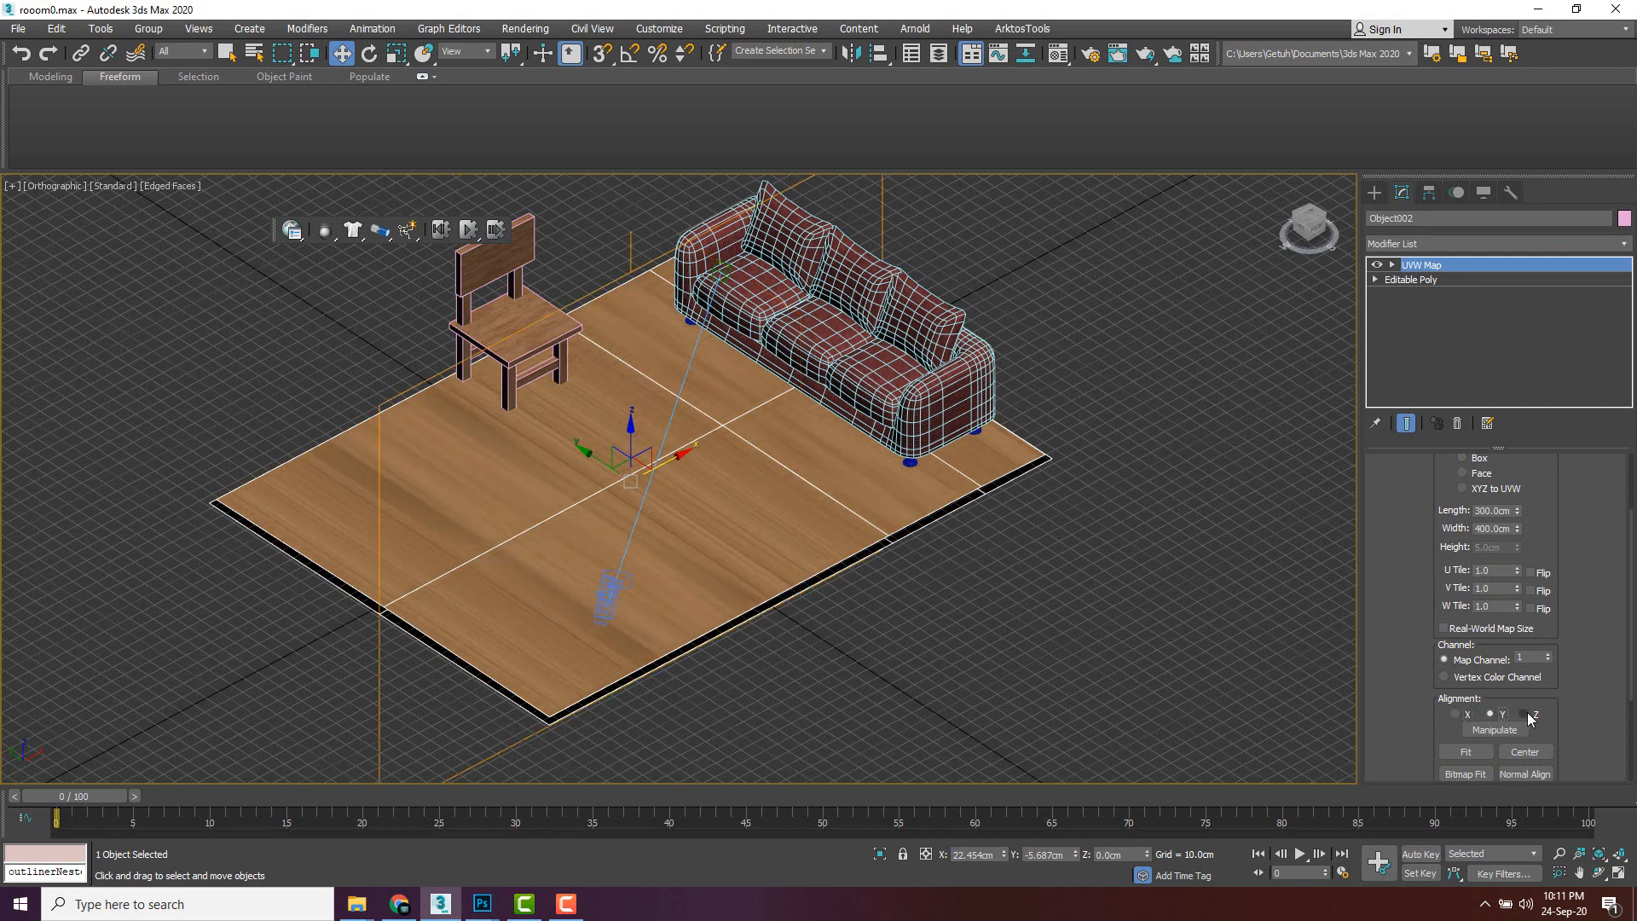
click(1526, 714)
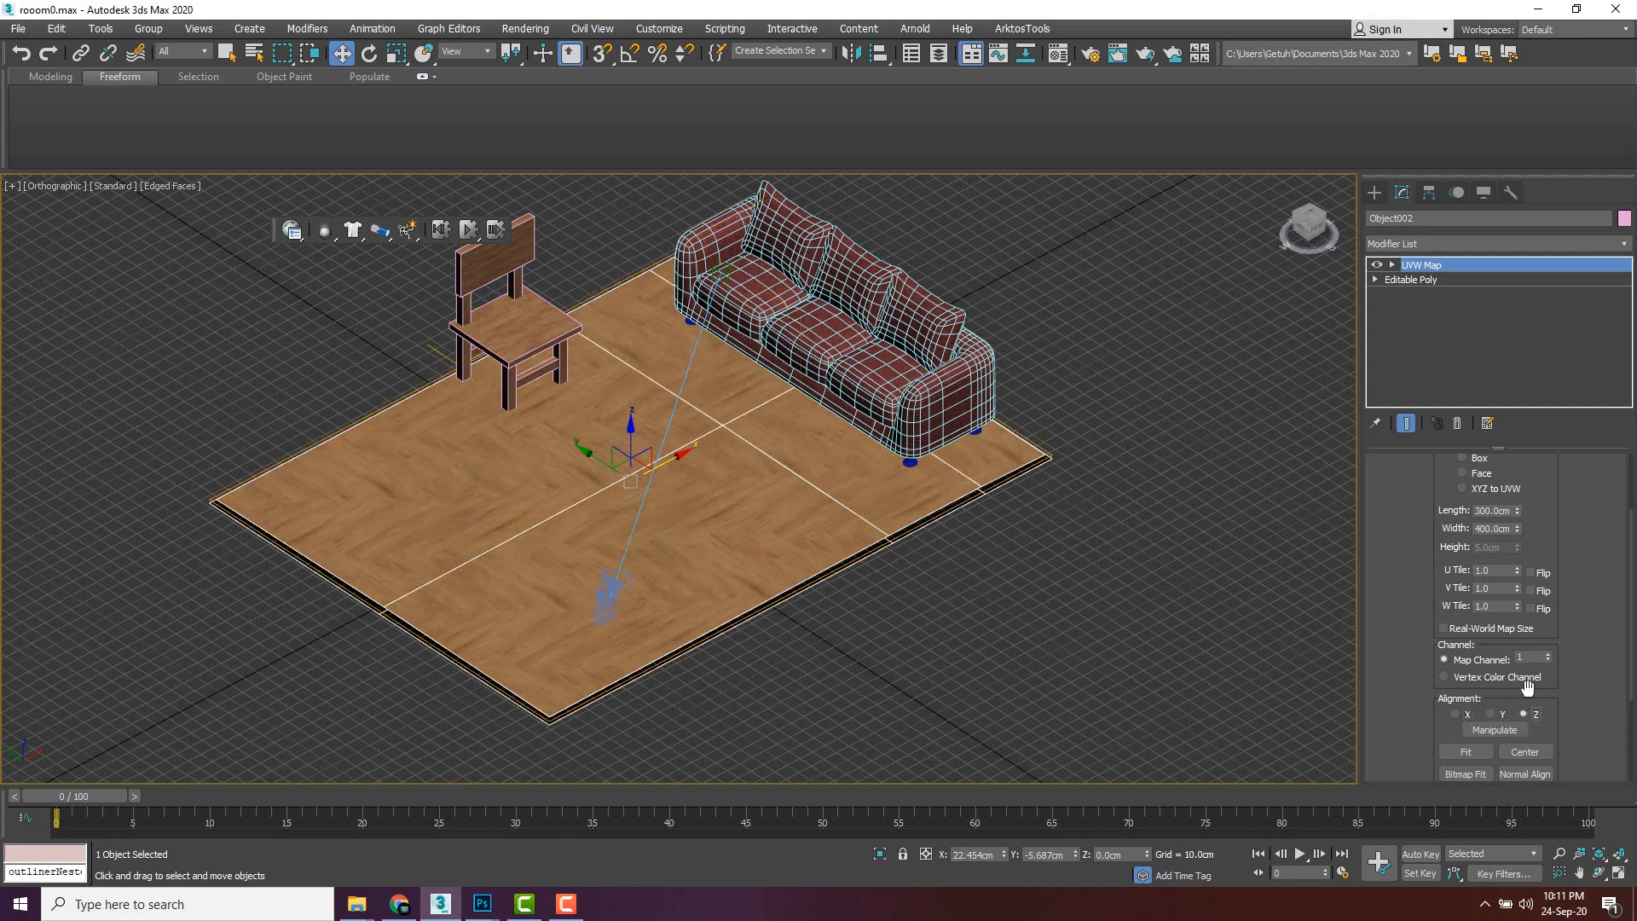
- Scale the floor's UVW Map gizmo uniformly to about 79% so the wood pattern gets smaller
click(1392, 266)
click(1422, 280)
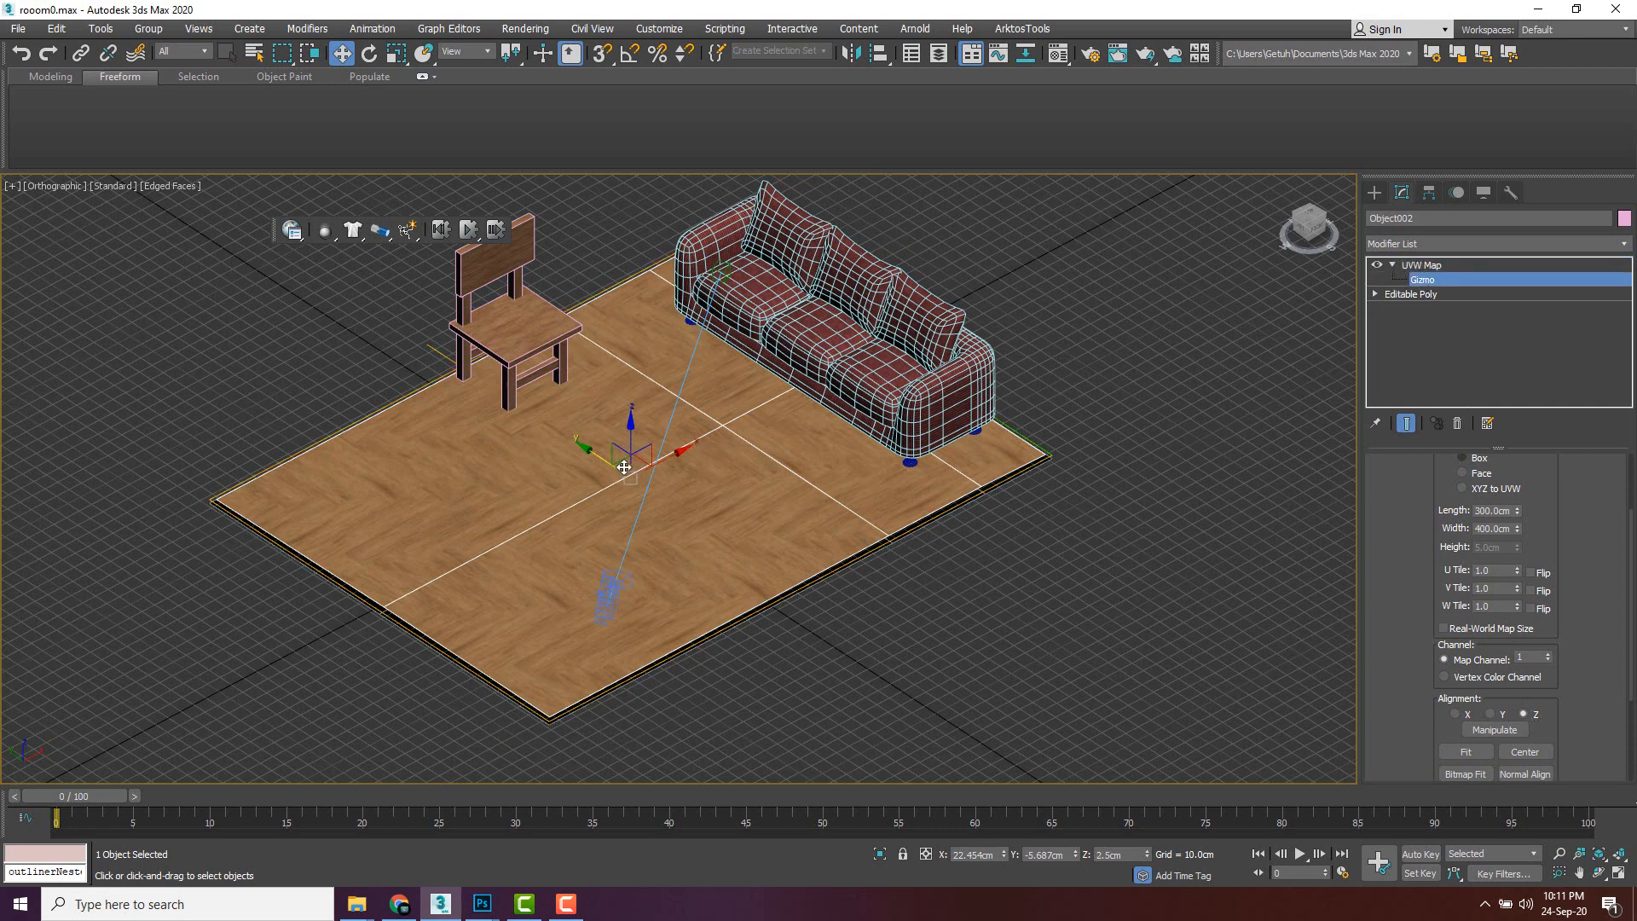
key(e)
key(r)
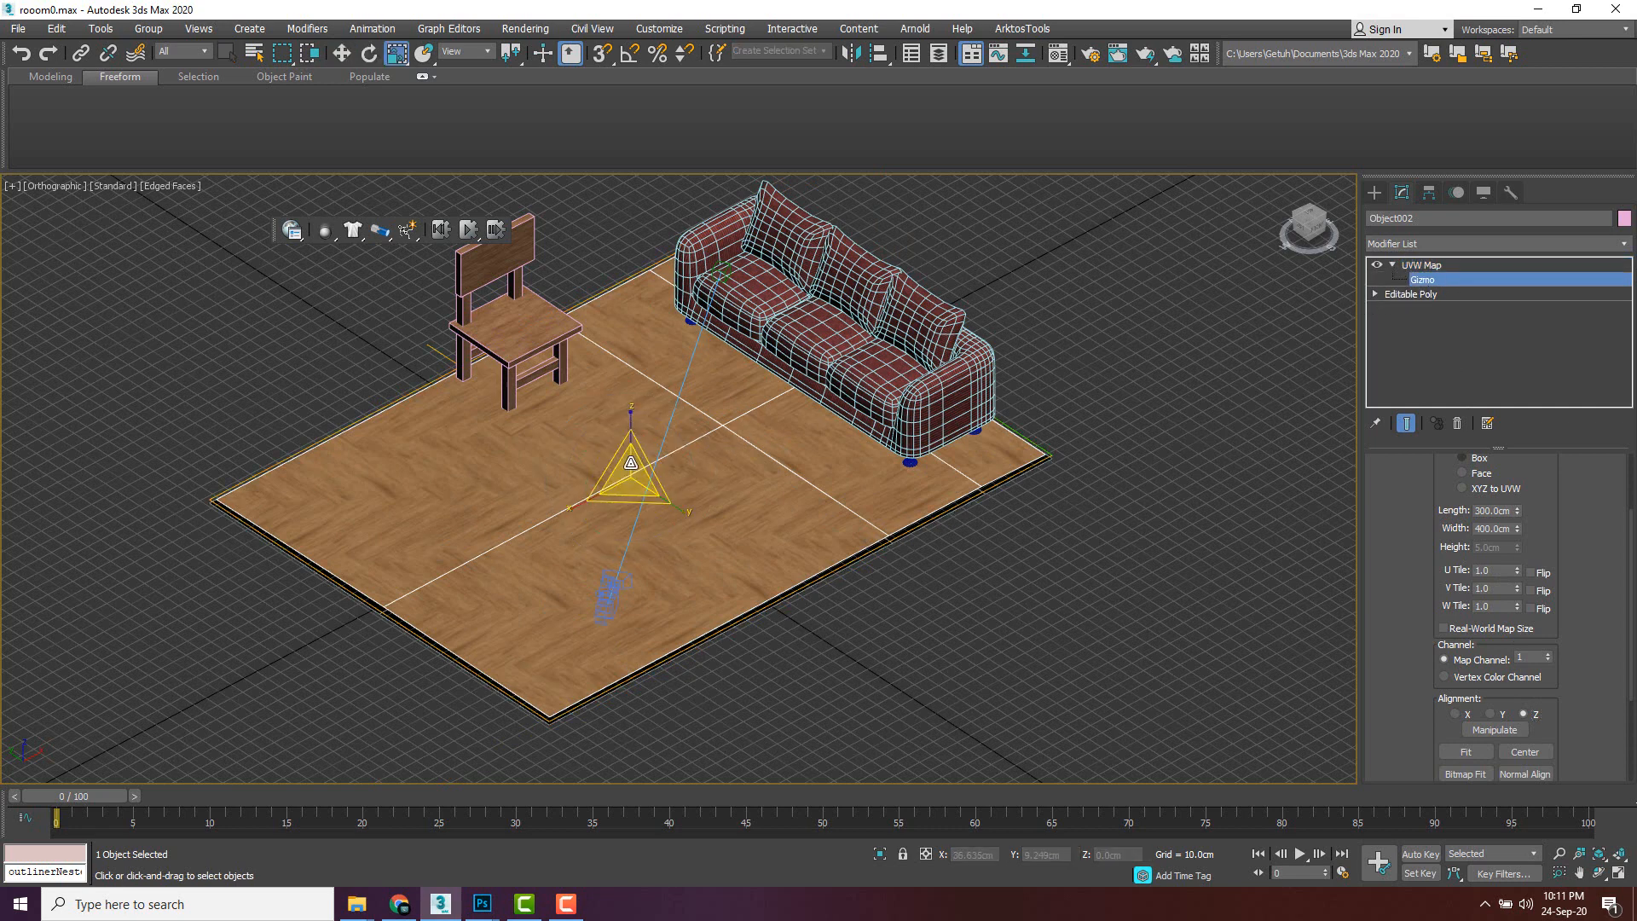
mouse_move(630, 471)
mouse_down()
mouse_move(644, 502)
mouse_move(630, 400)
mouse_move(640, 448)
mouse_up()
scroll(644, 502, up, 5)
scroll(632, 406, down, 5)
scroll(641, 448, down, 5)
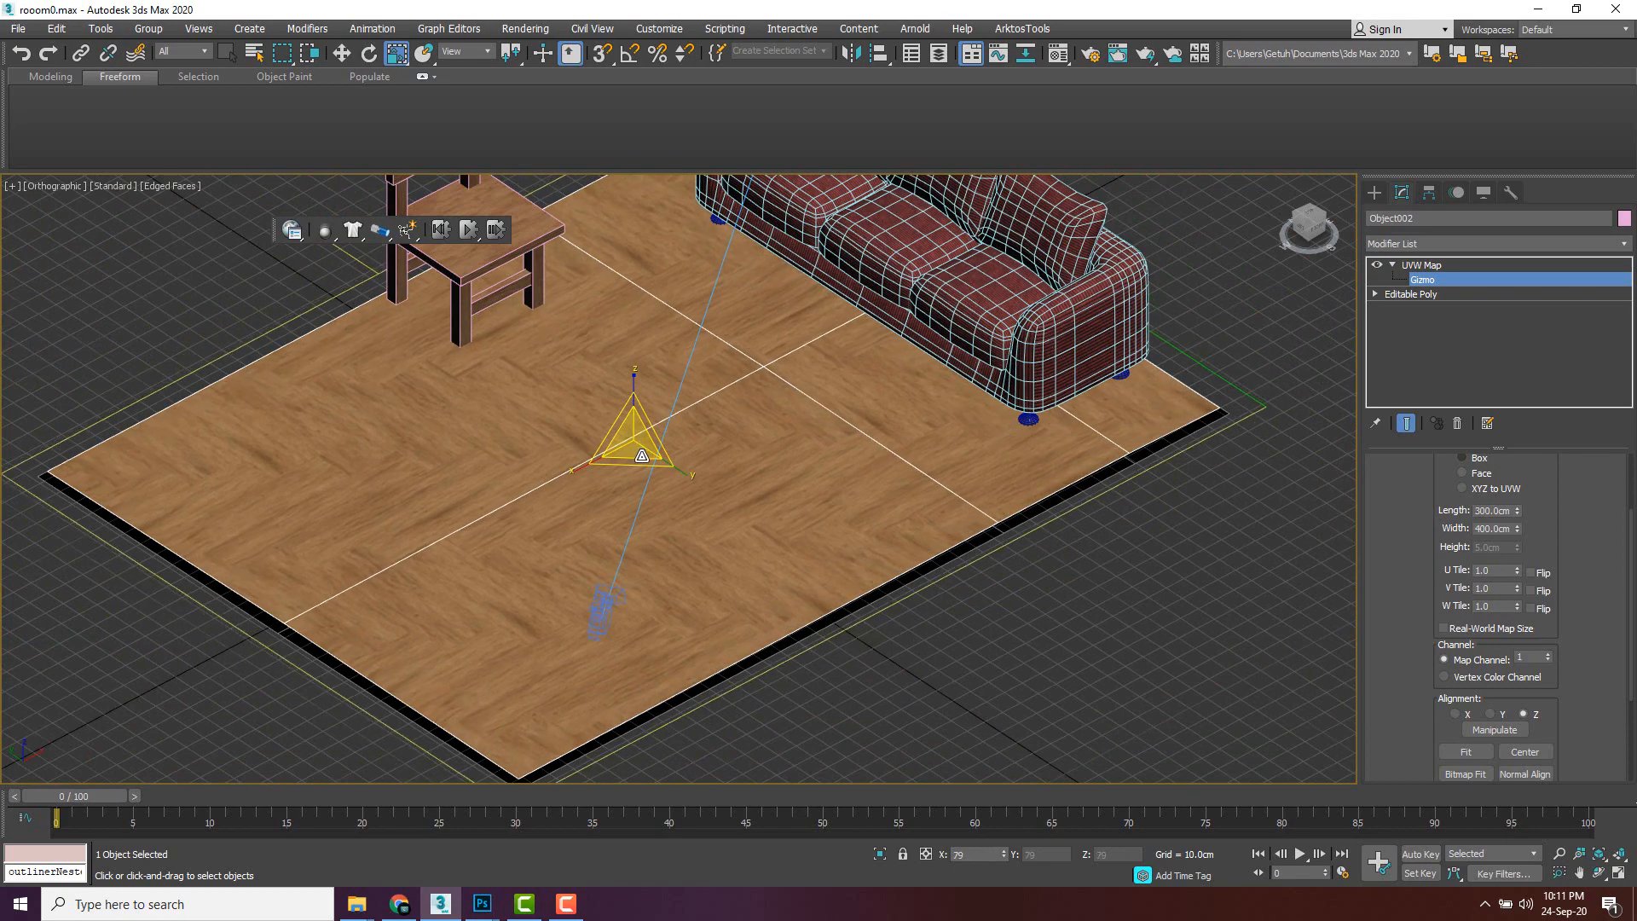
- Convert the textured floor to an editable poly and deselect it
right_click(721, 476)
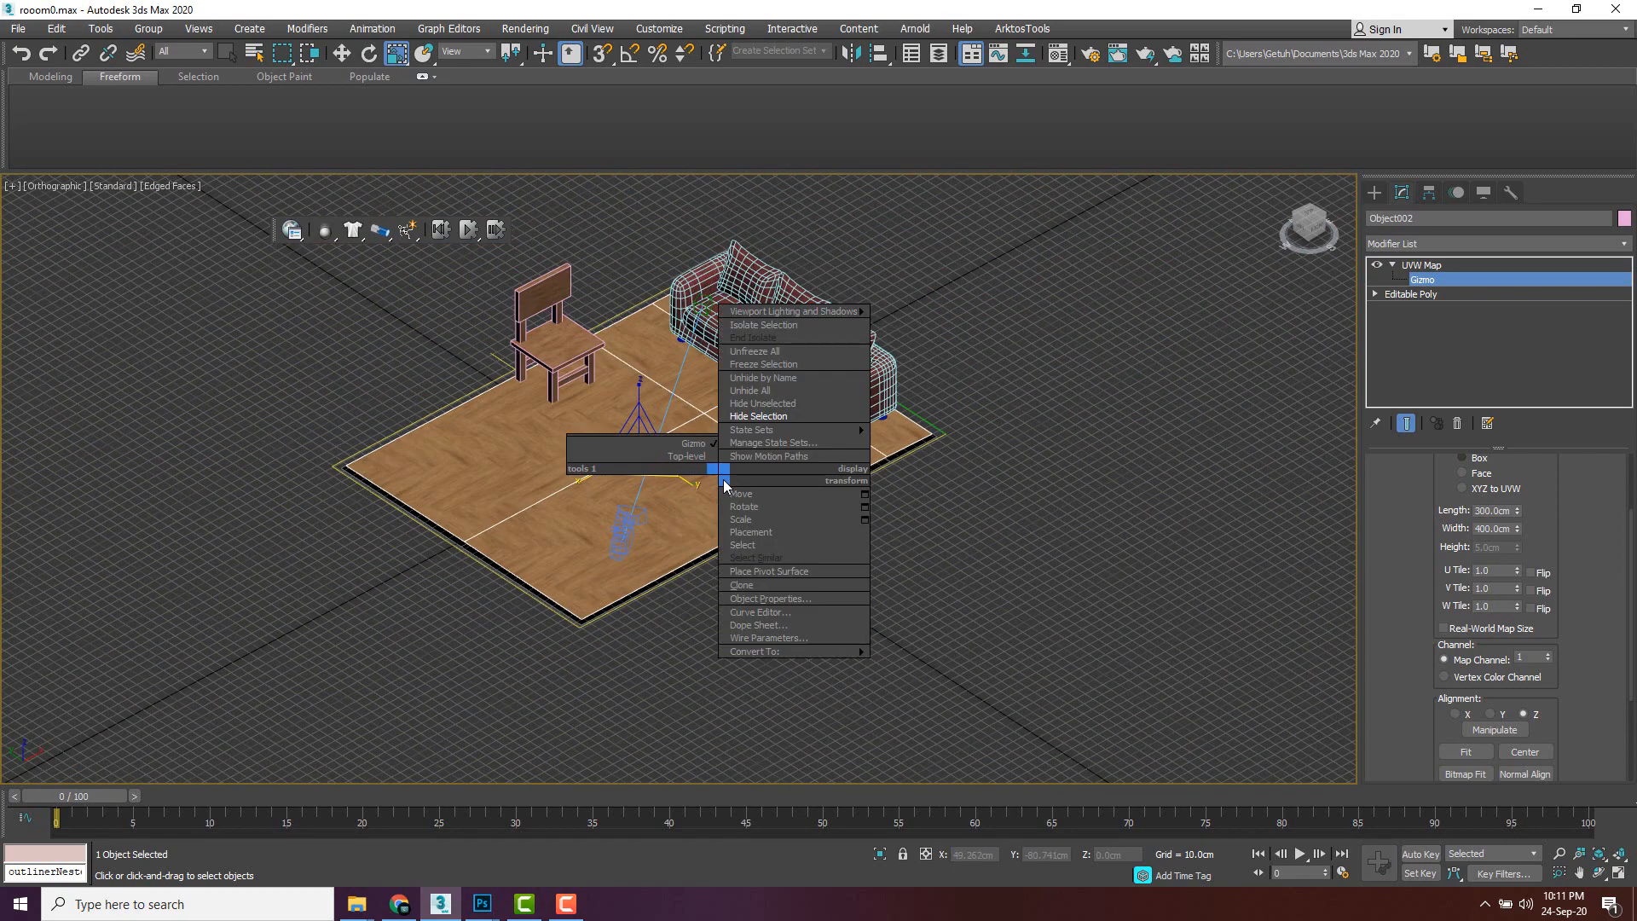
mouse_move(812, 652)
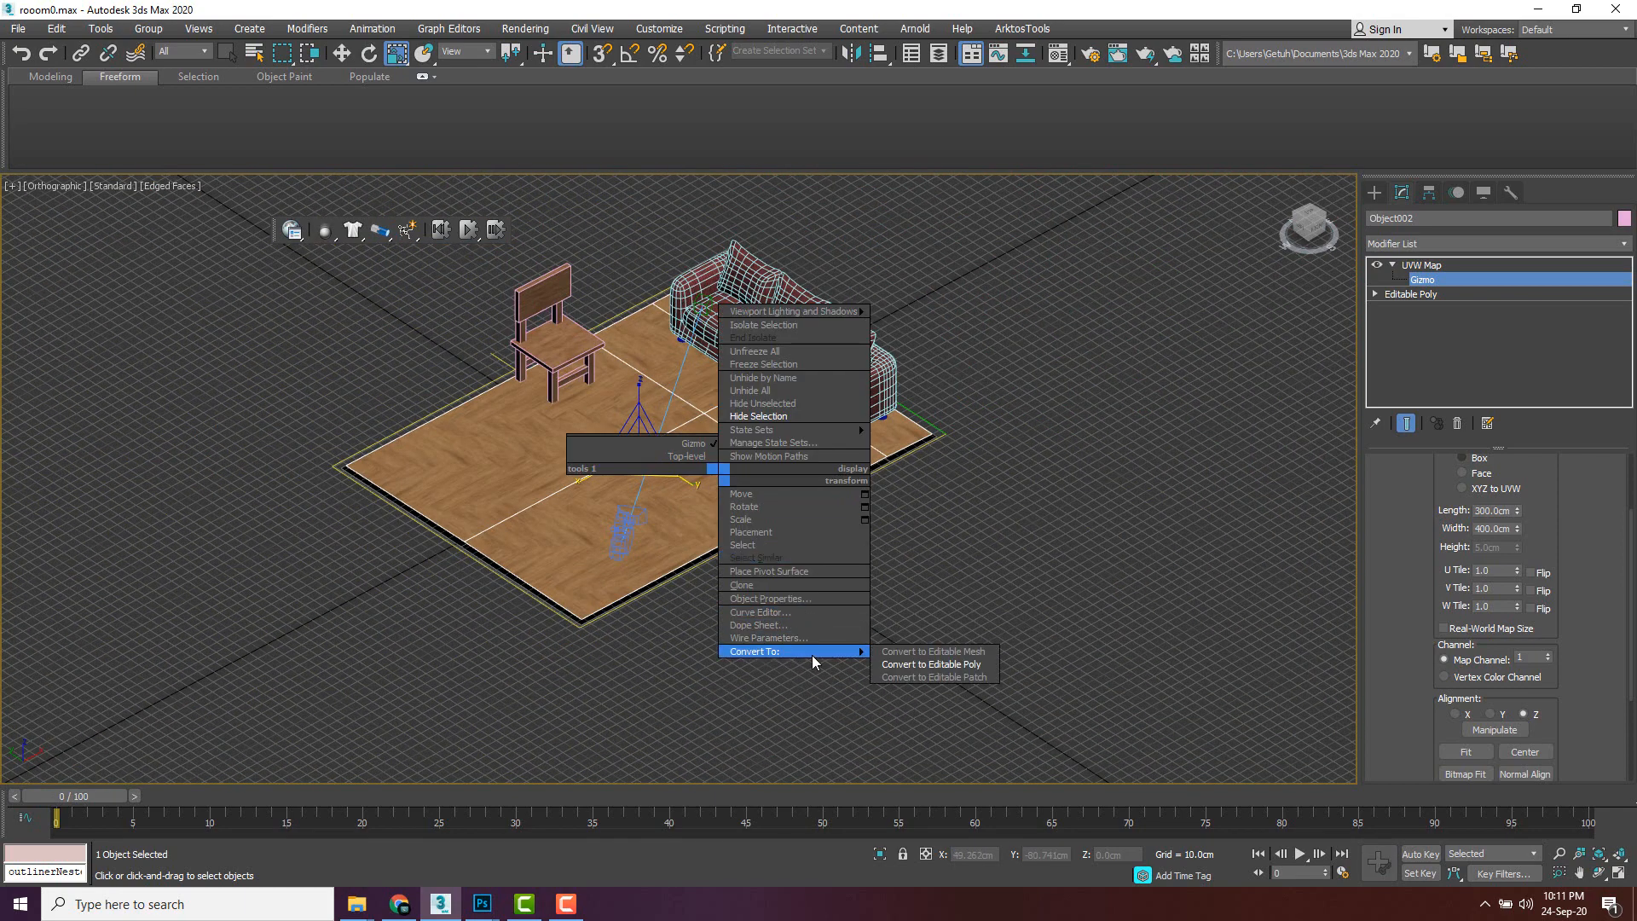
click(920, 665)
middle_drag(913, 596, 928, 560)
click(1016, 461)
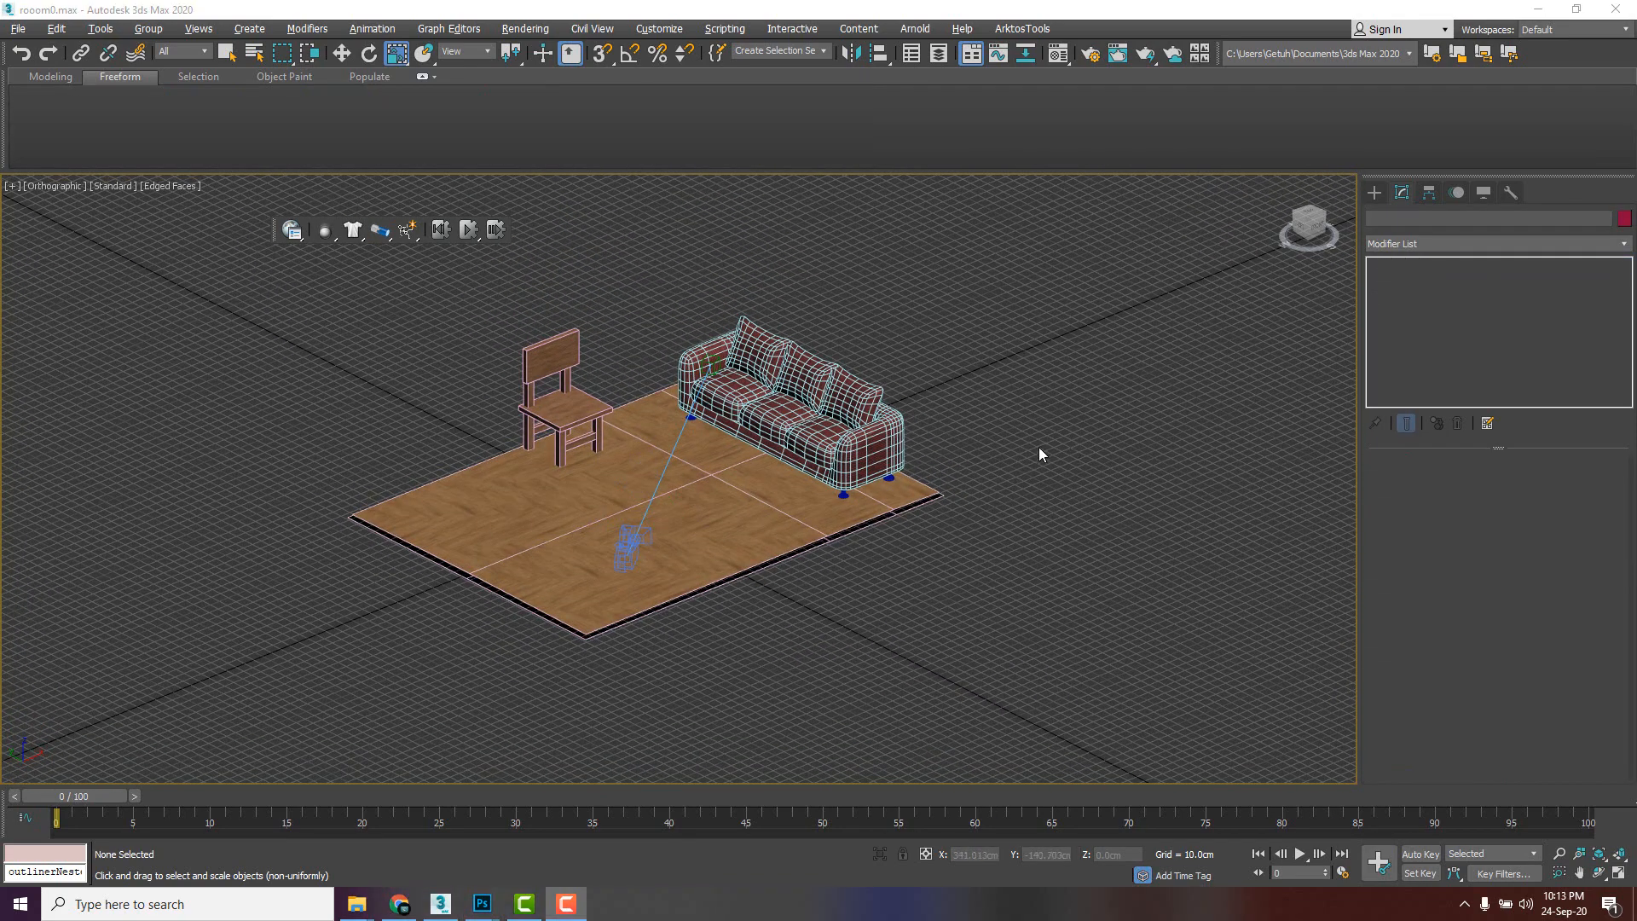
- Unhide all objects and select the room shell
right_click(1038, 447)
right_click(978, 439)
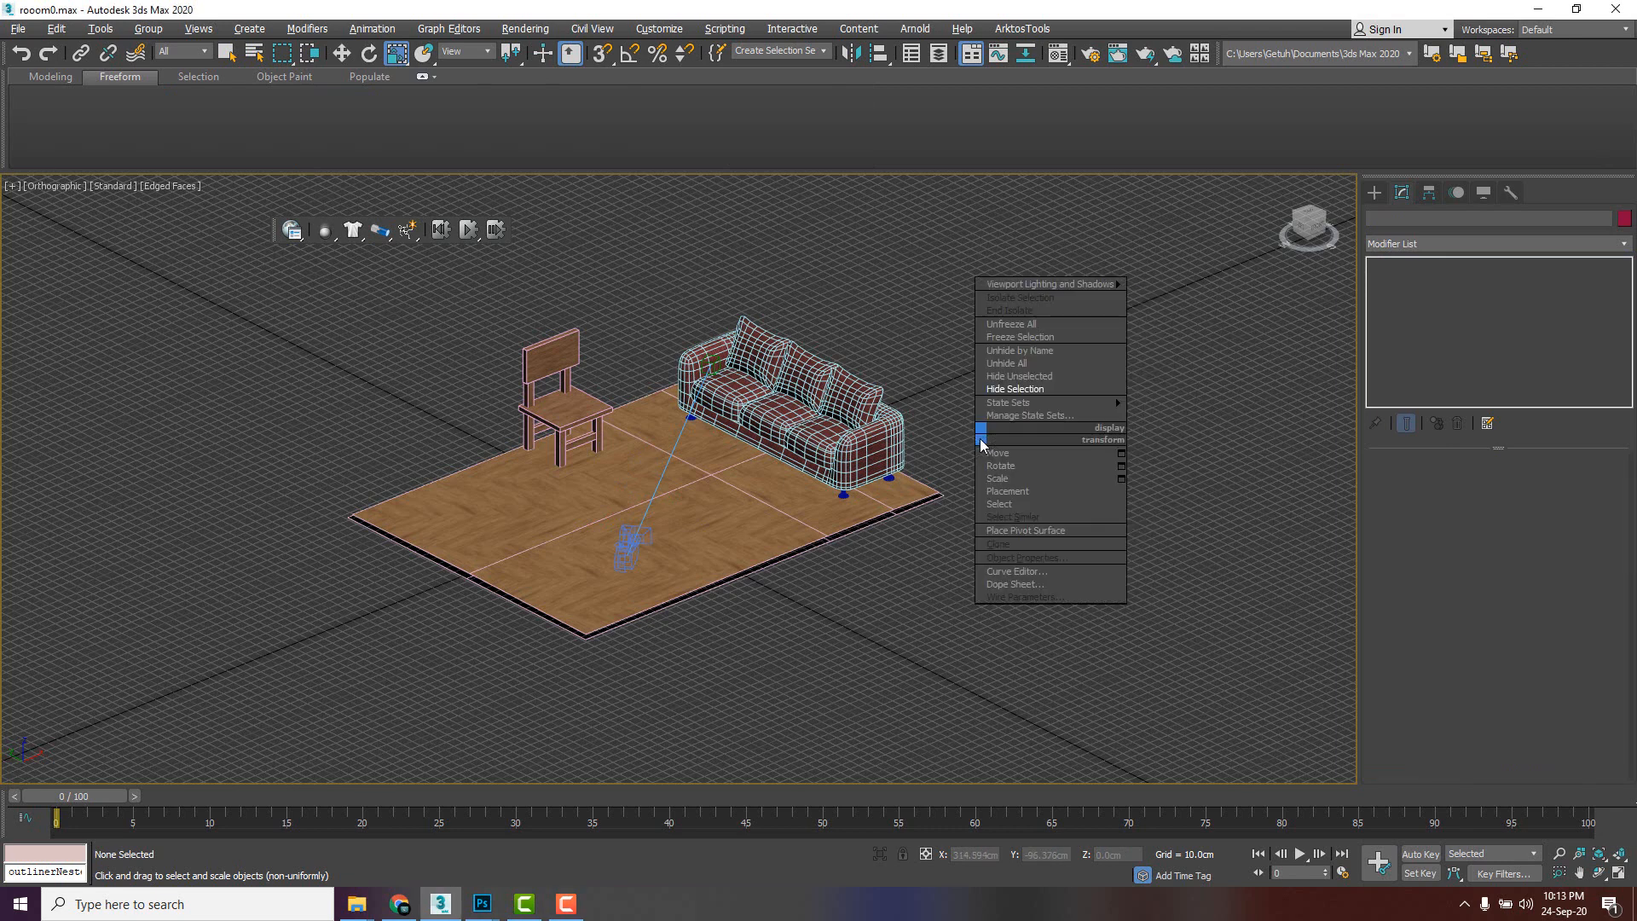
click(1020, 364)
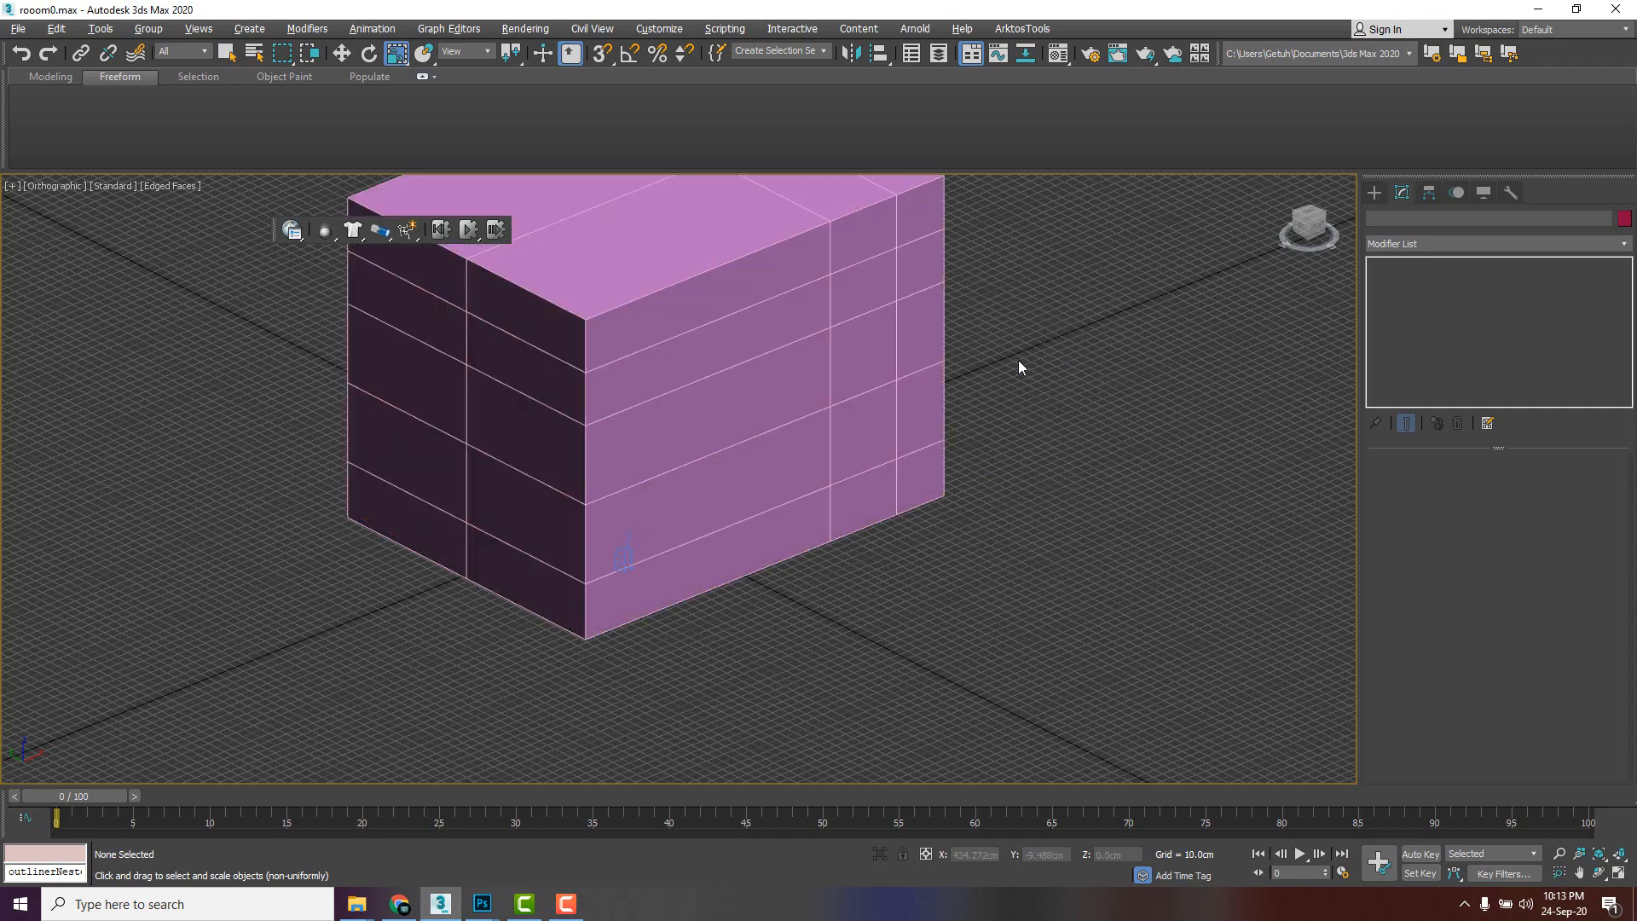
middle_drag(989, 340, 1075, 432)
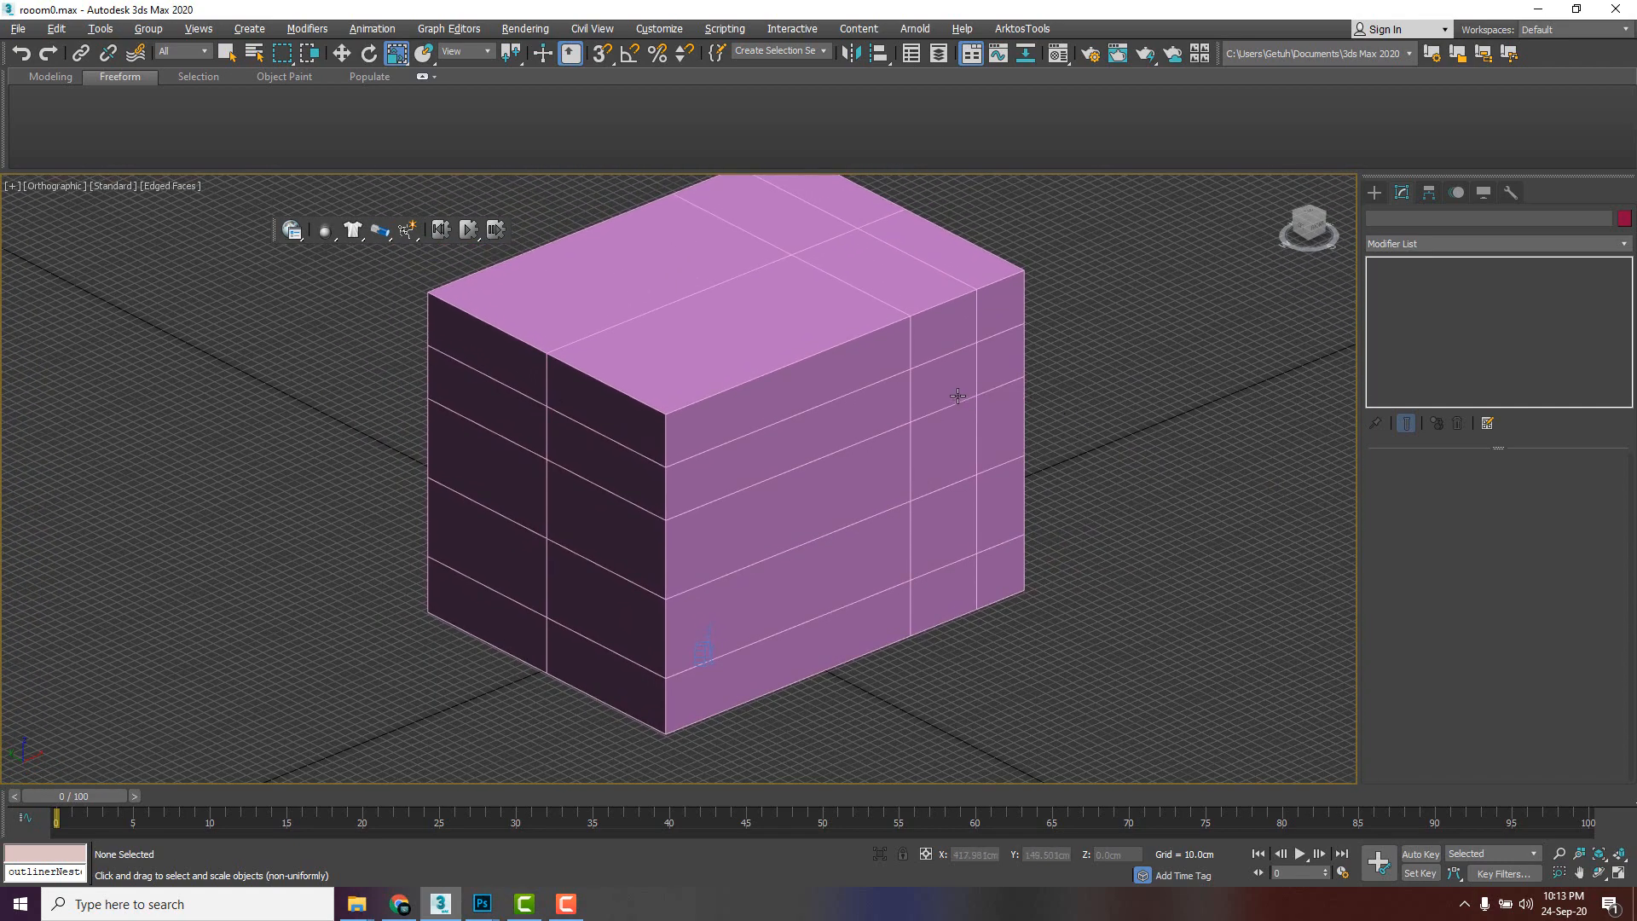
click(960, 393)
mouse_move(1076, 390)
alt+middle_down()
mouse_move(860, 366)
mouse_move(1127, 335)
mouse_move(1083, 369)
alt+middle_up()
click(1127, 335)
click(948, 355)
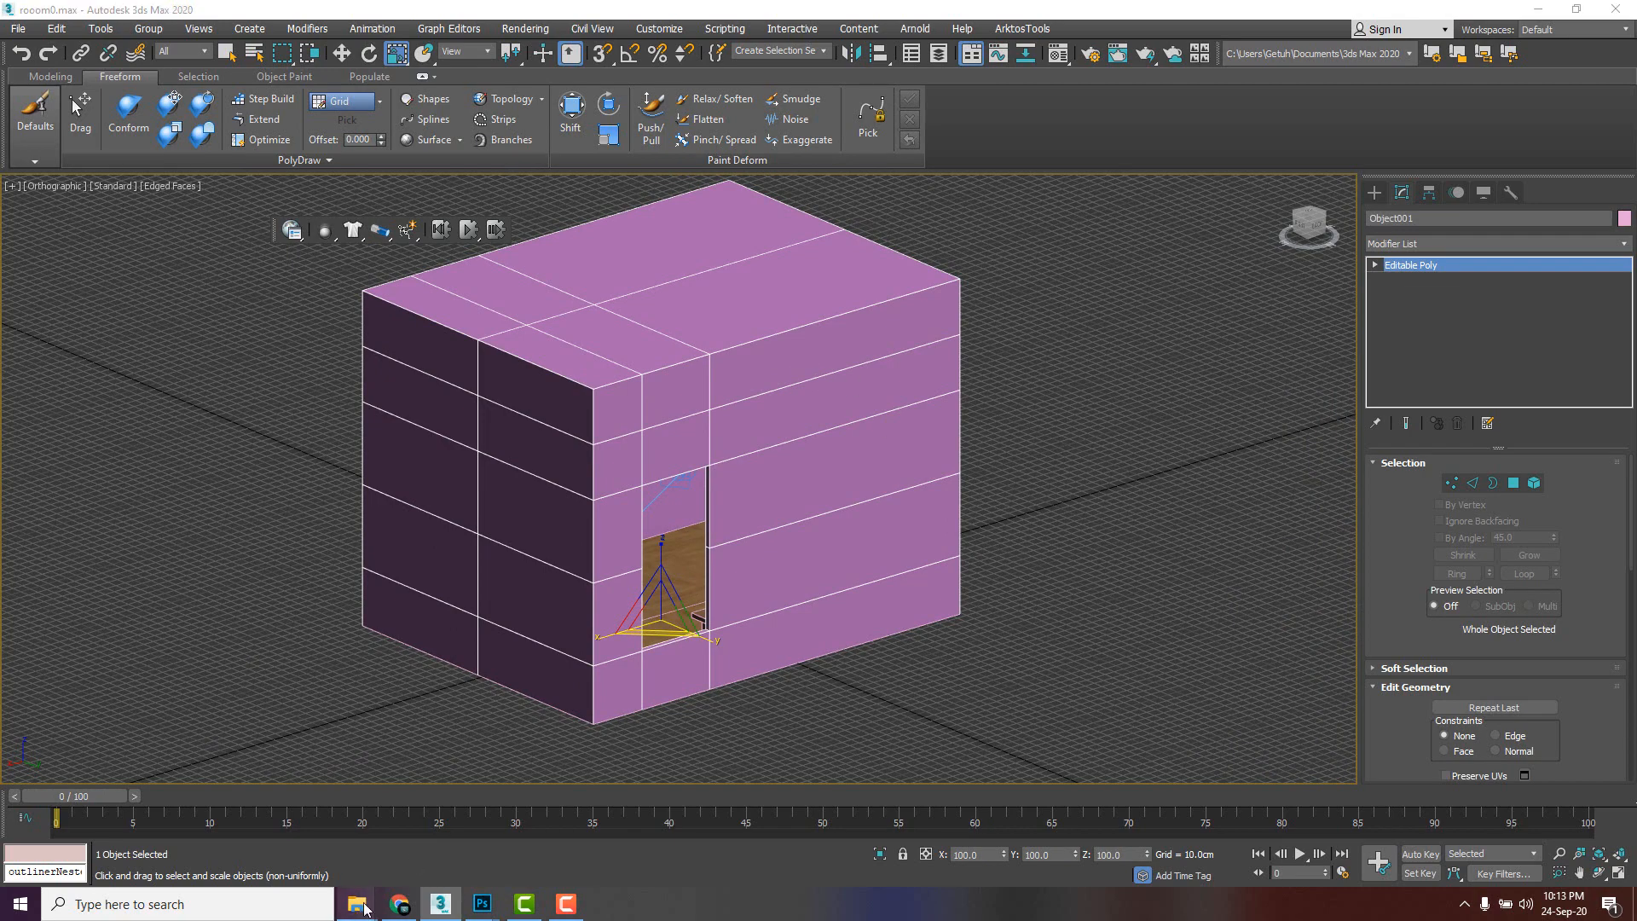
- Switch to the Texture folder in File Explorer, apply the Plaster001_2K_Color image to the room shell, and return to 3ds Max
mouse_move(357, 907)
click(450, 824)
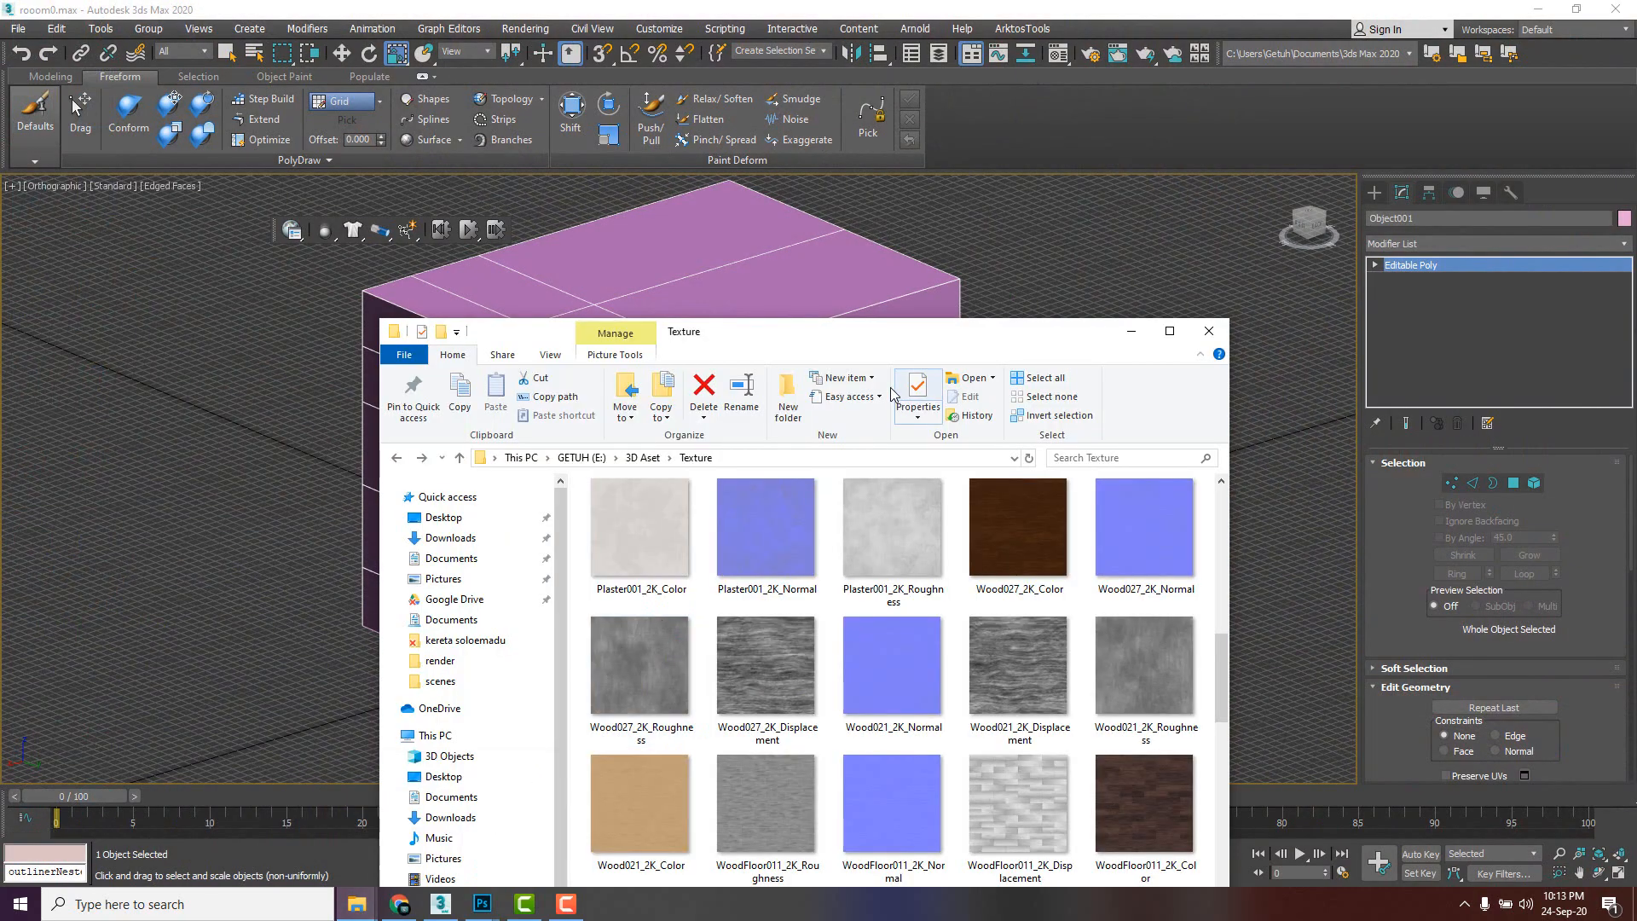
drag(878, 336, 1258, 347)
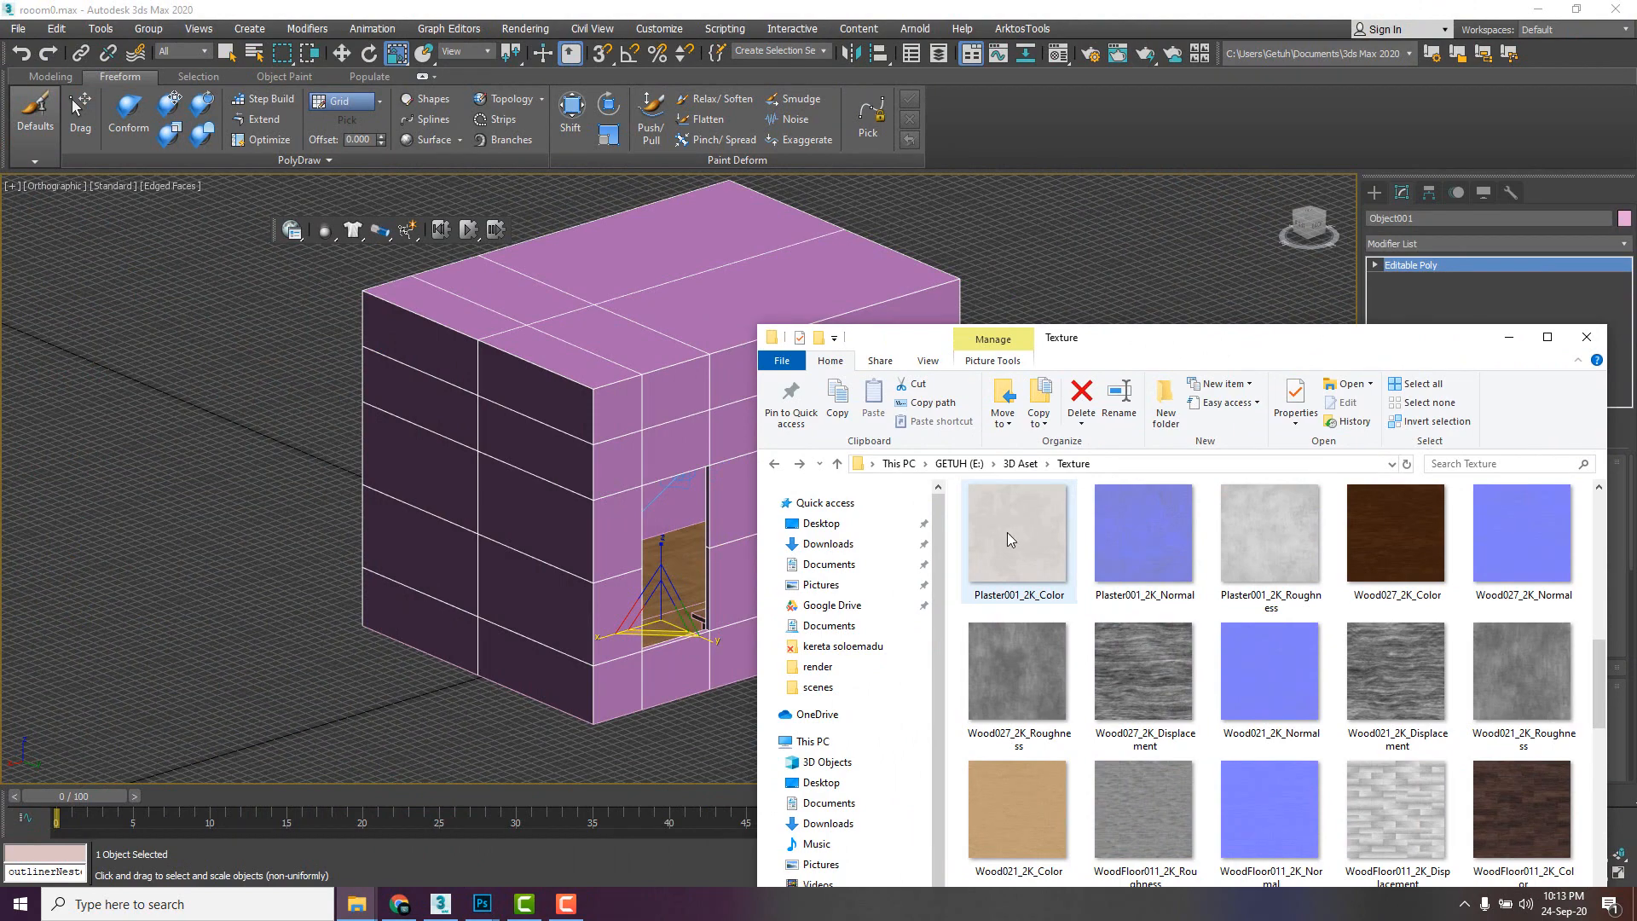
drag(1006, 532, 658, 401)
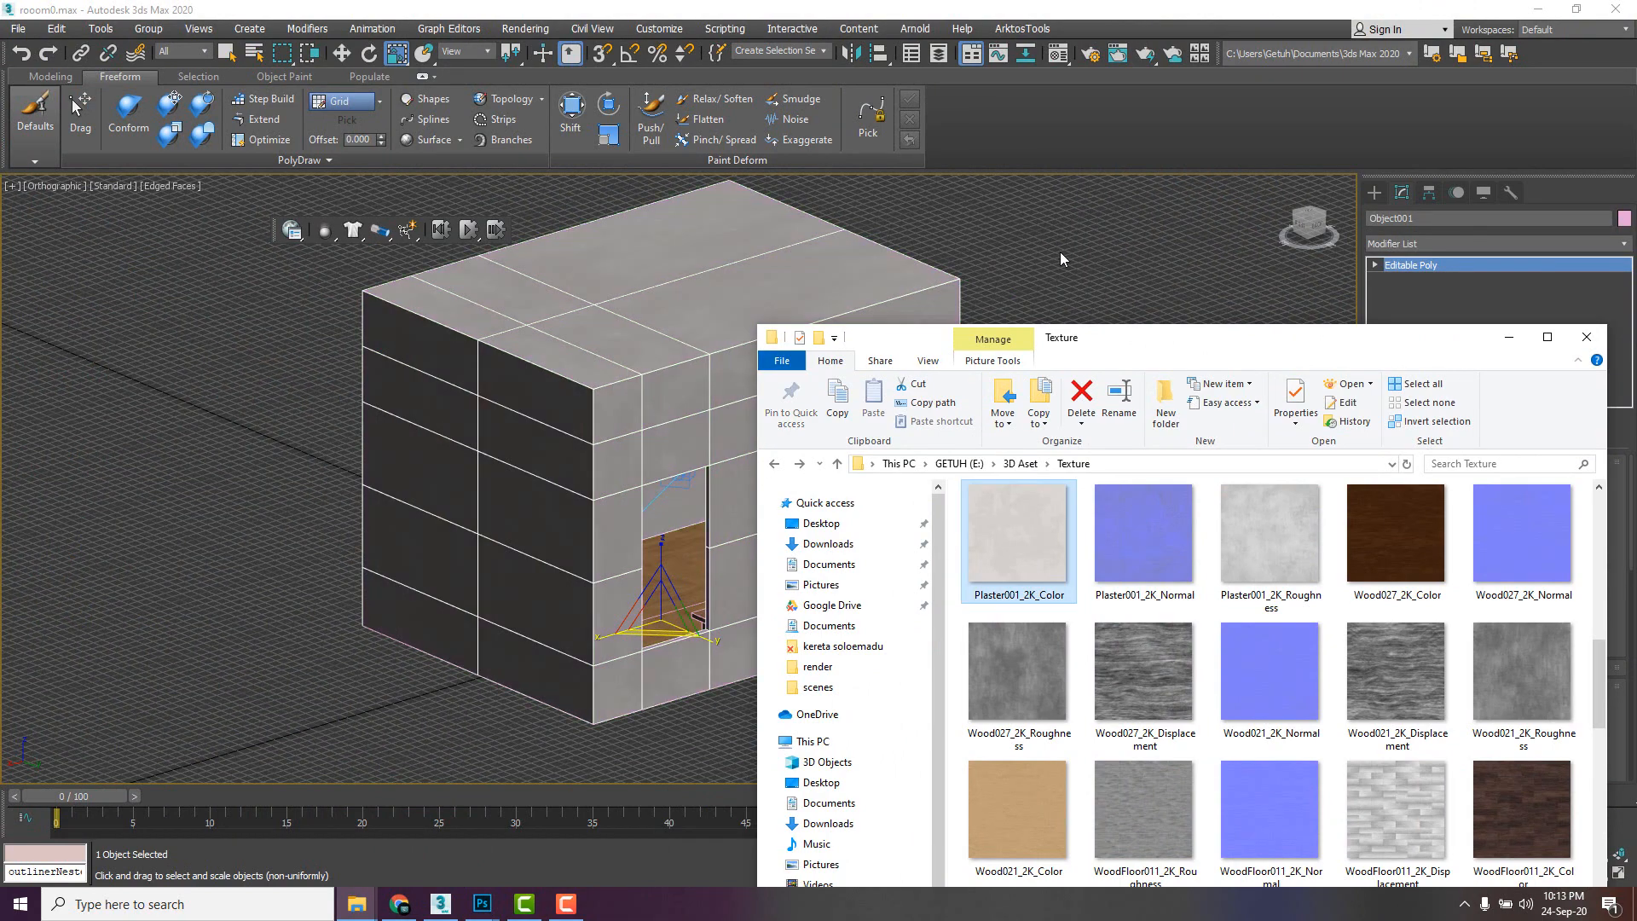
click(1061, 258)
- Add a UVW Map modifier to the room shell and set its mapping to Box
scroll(753, 373, up, 5)
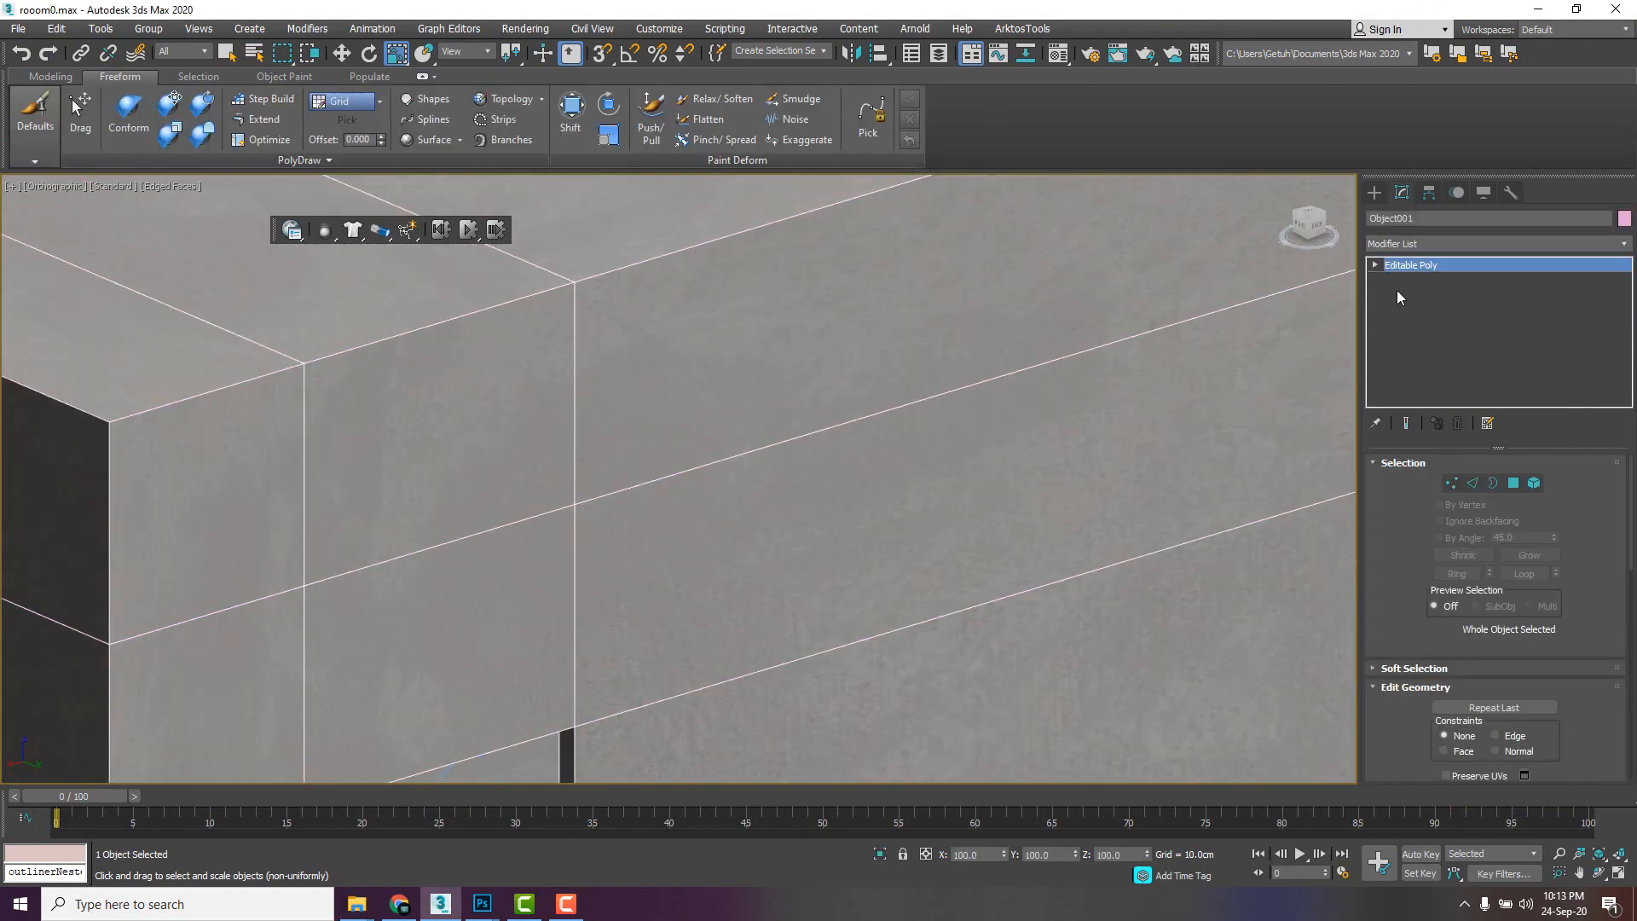
scroll(929, 326, down, 5)
alt+middle_drag(921, 329, 539, 371)
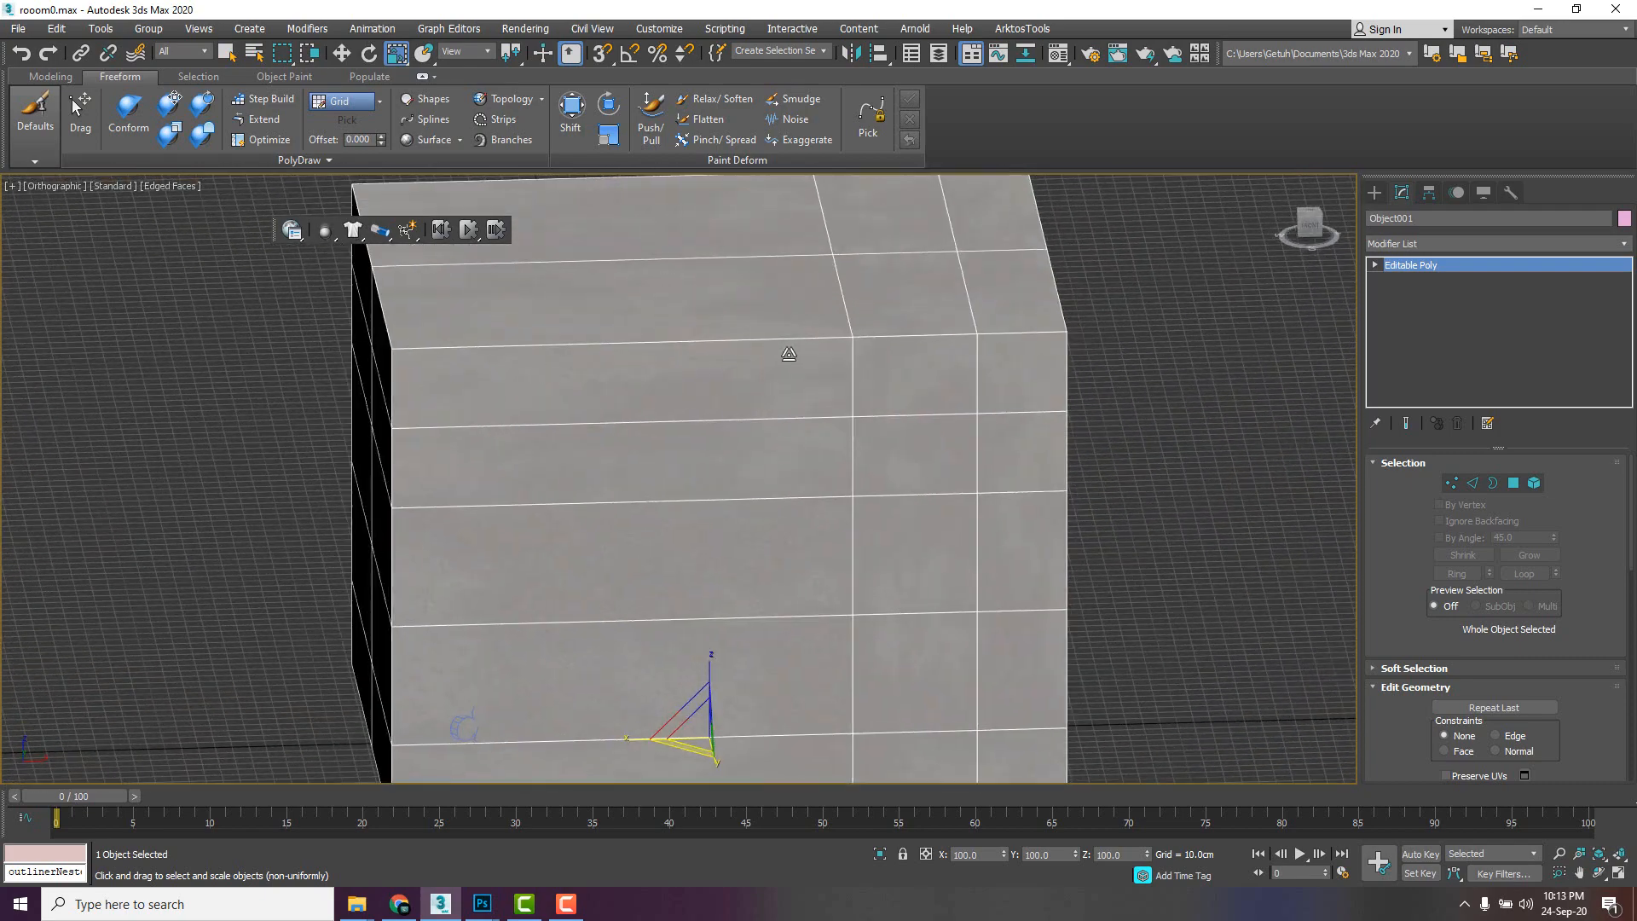
click(1428, 242)
scroll(1429, 240, down, 20)
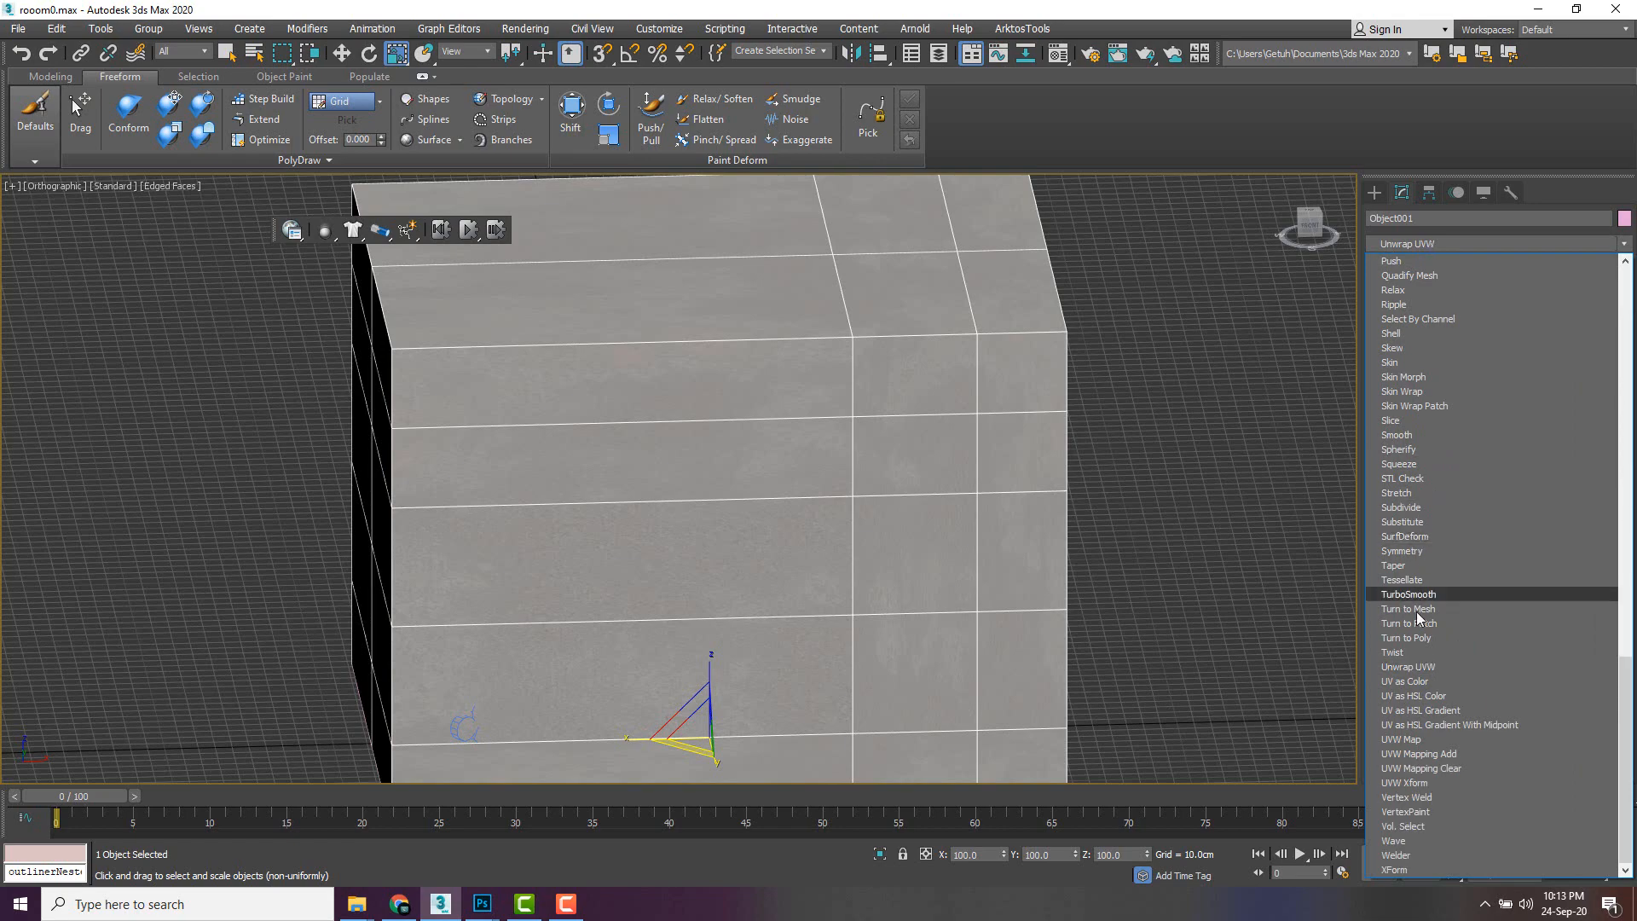
click(1412, 739)
scroll(808, 515, down, 5)
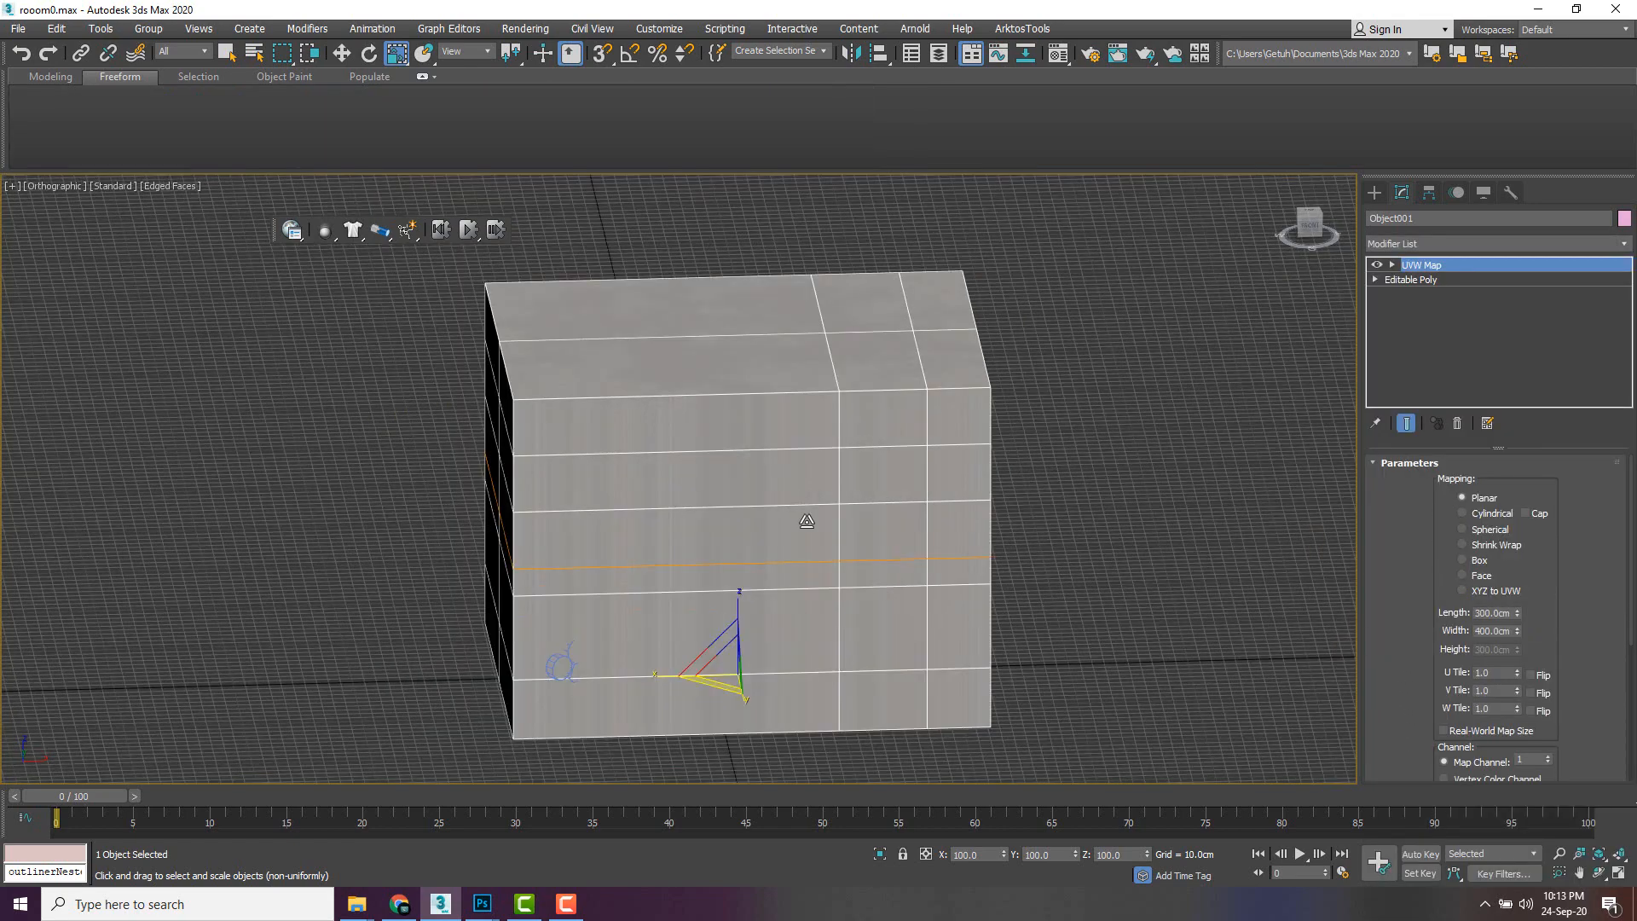
click(1463, 559)
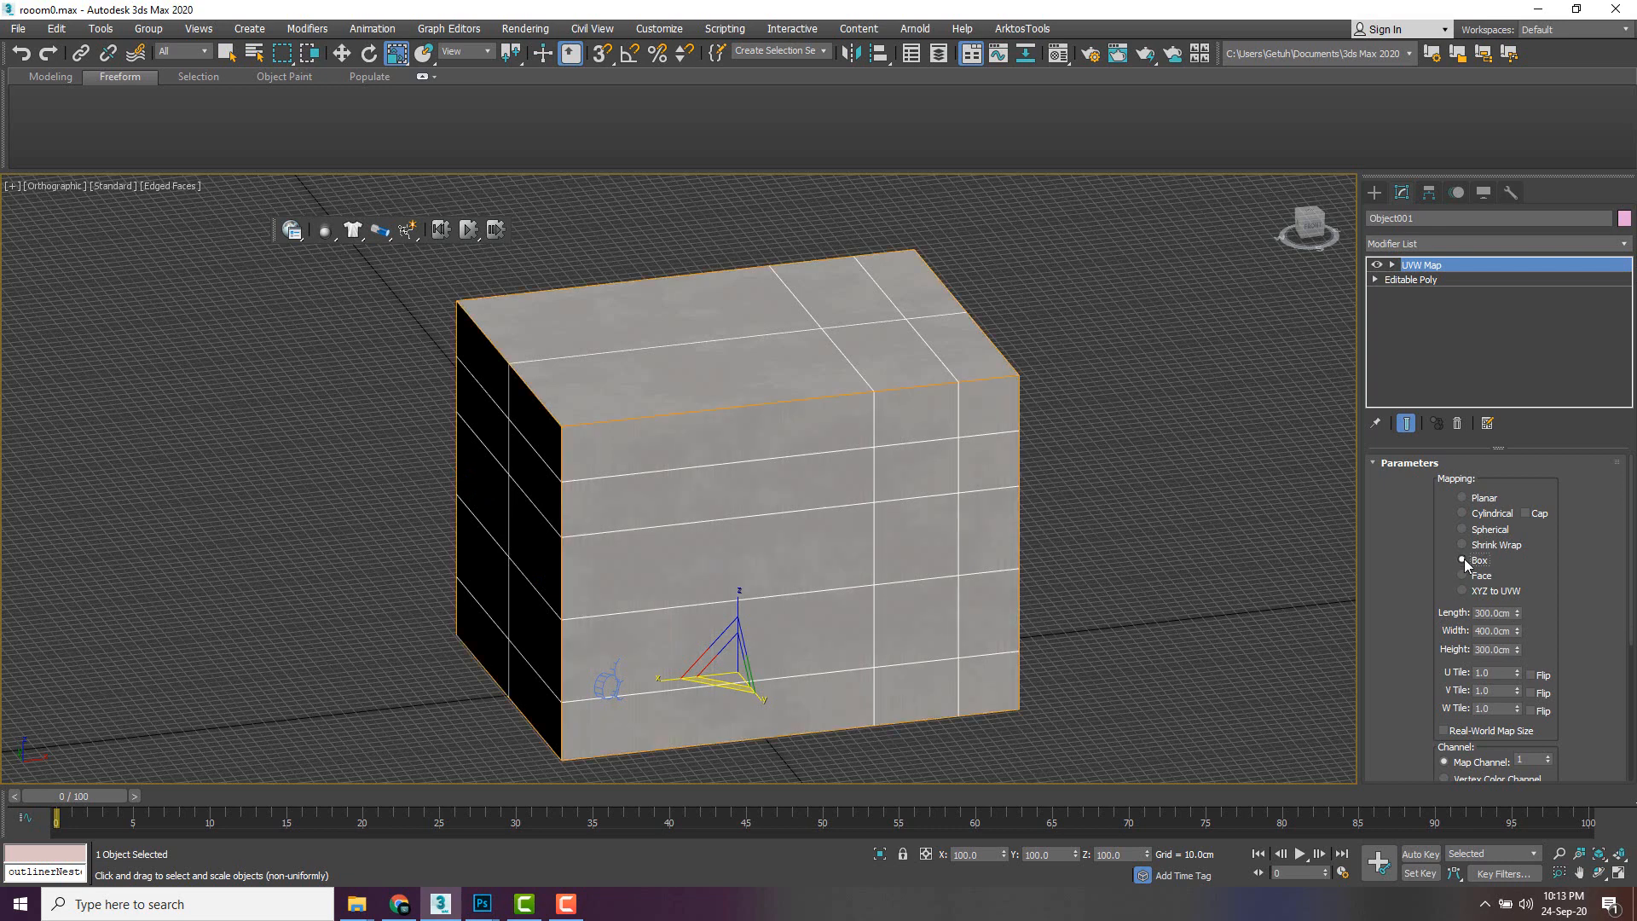
- Scale the room shell's UVW Map gizmo uniformly to about 66% to shrink the plaster pattern
click(1390, 266)
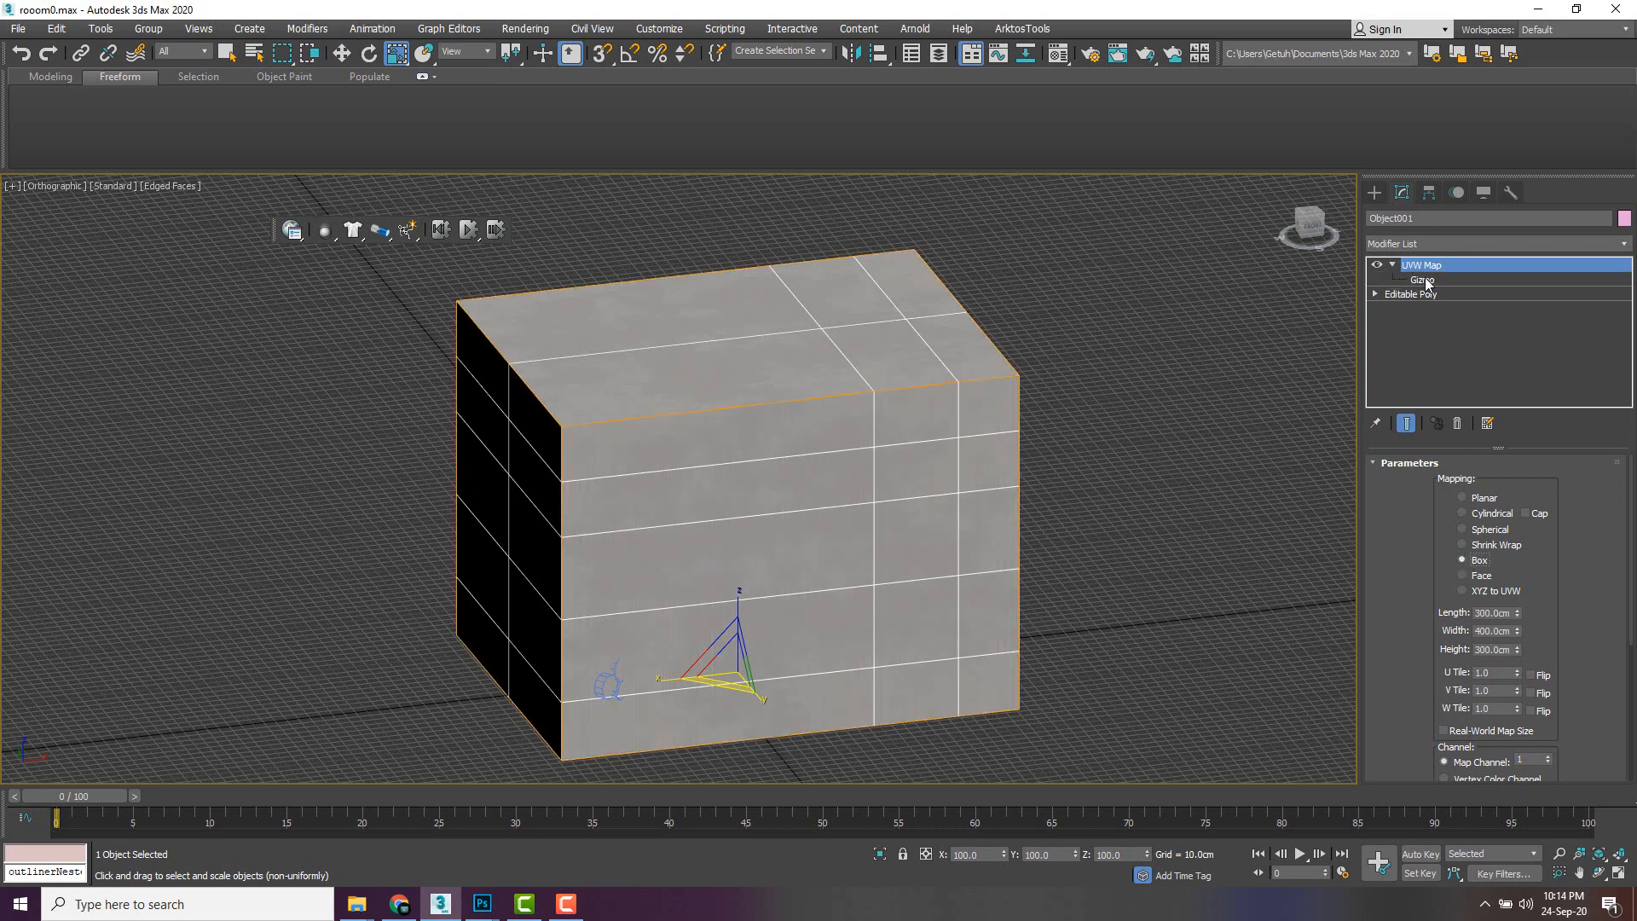
click(1422, 280)
scroll(767, 470, up, 4)
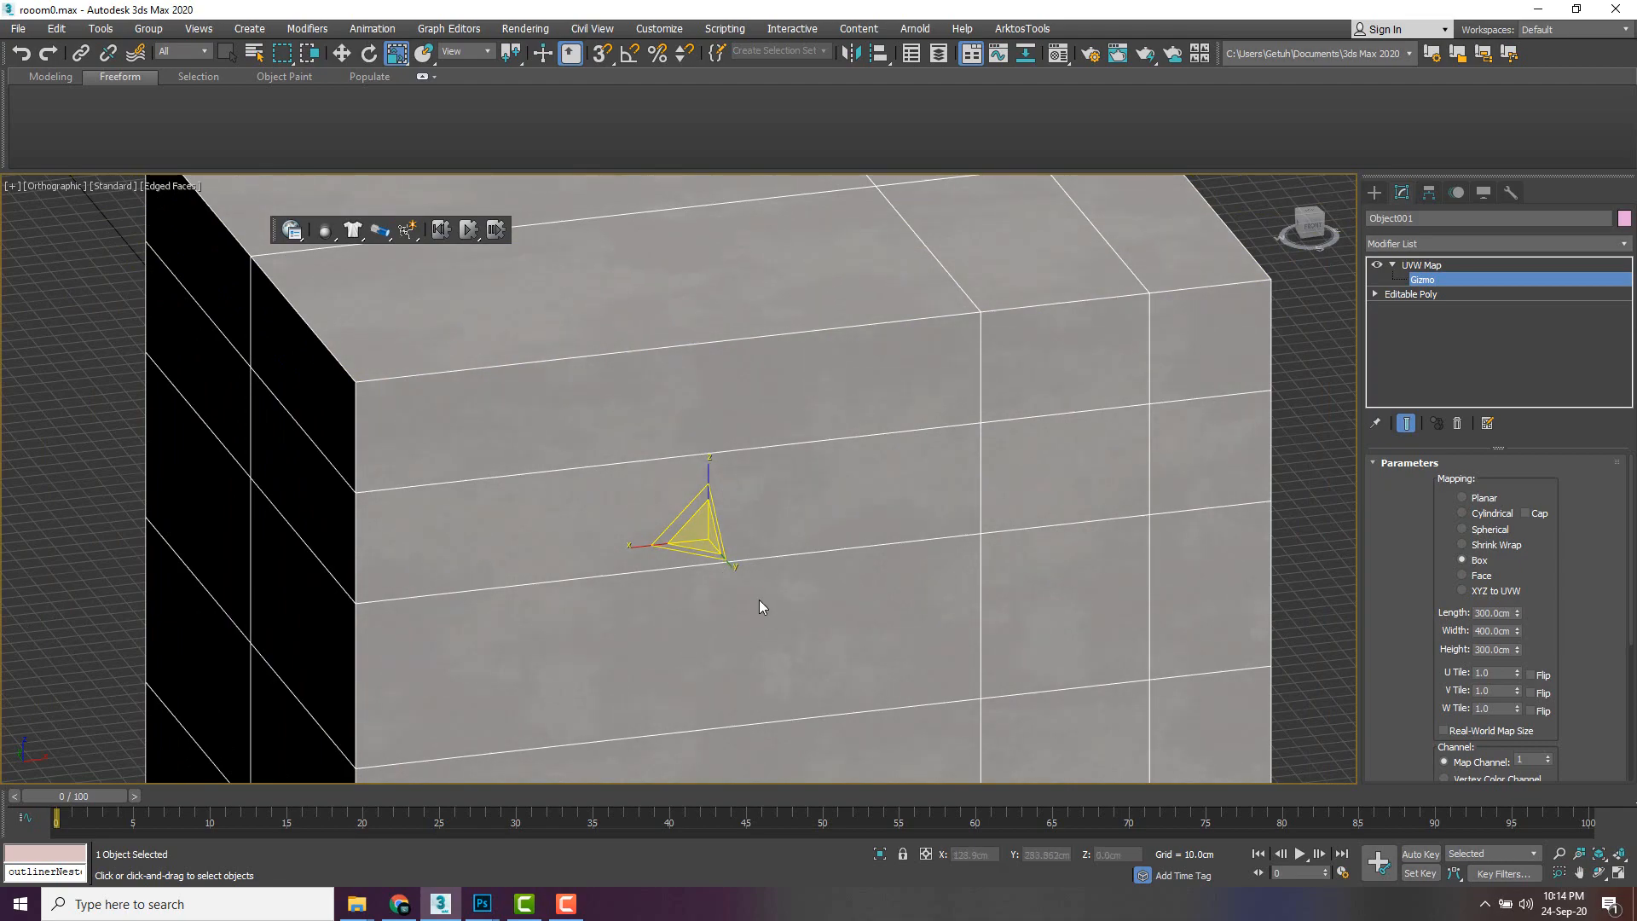
scroll(761, 606, down, 5)
alt+middle_drag(767, 566, 555, 622)
scroll(244, 723, up, 5)
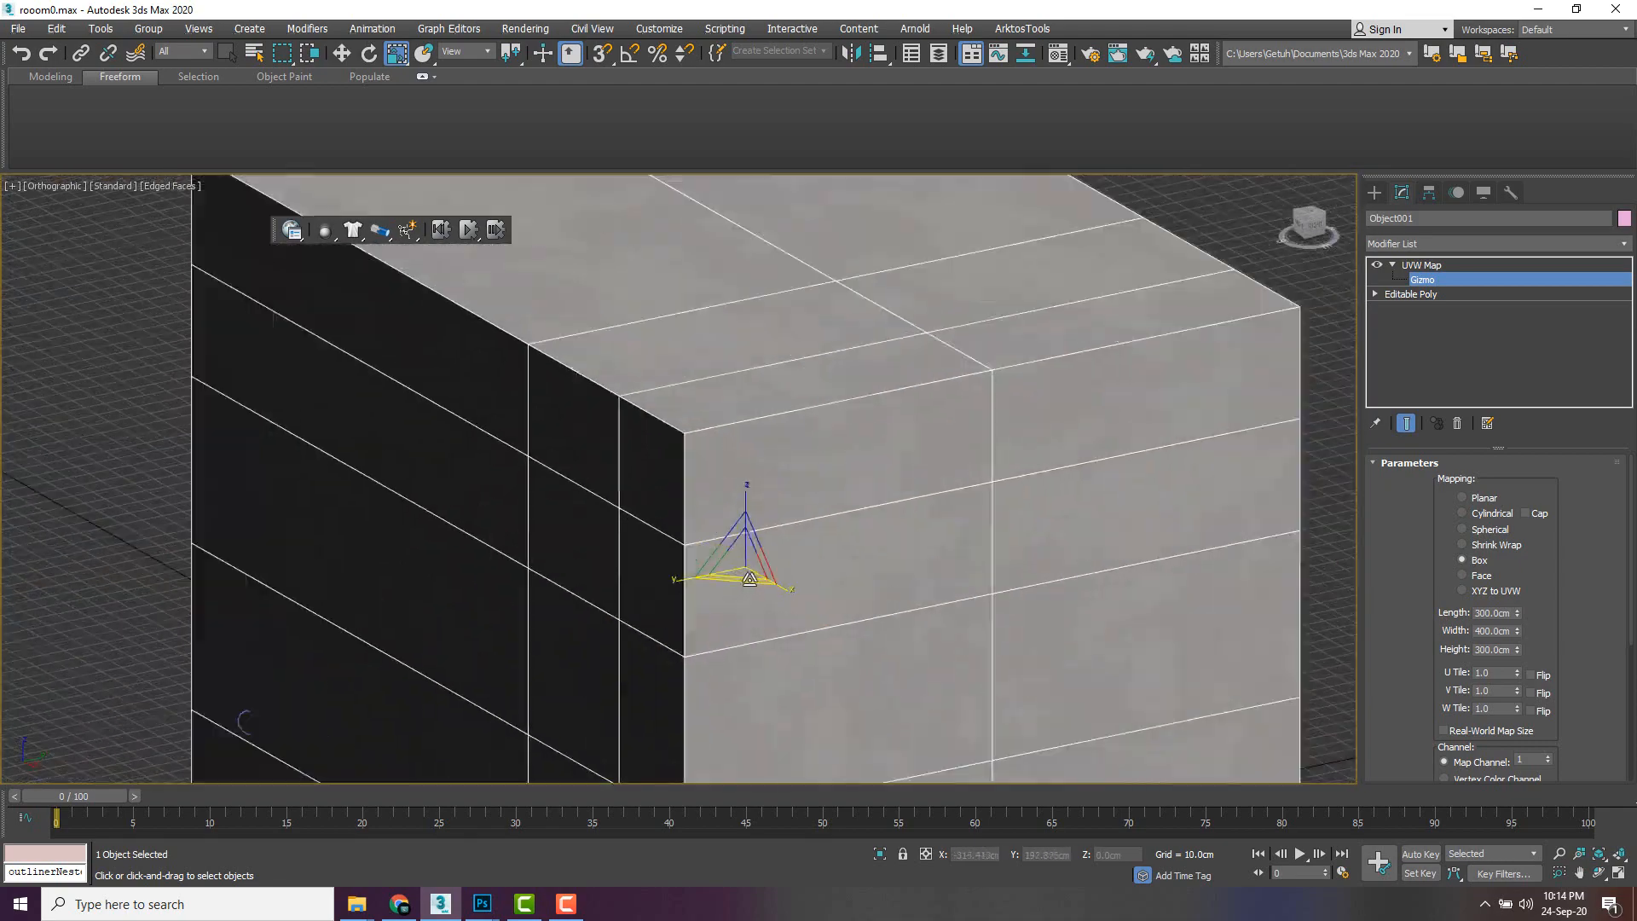
drag(750, 579, 781, 601)
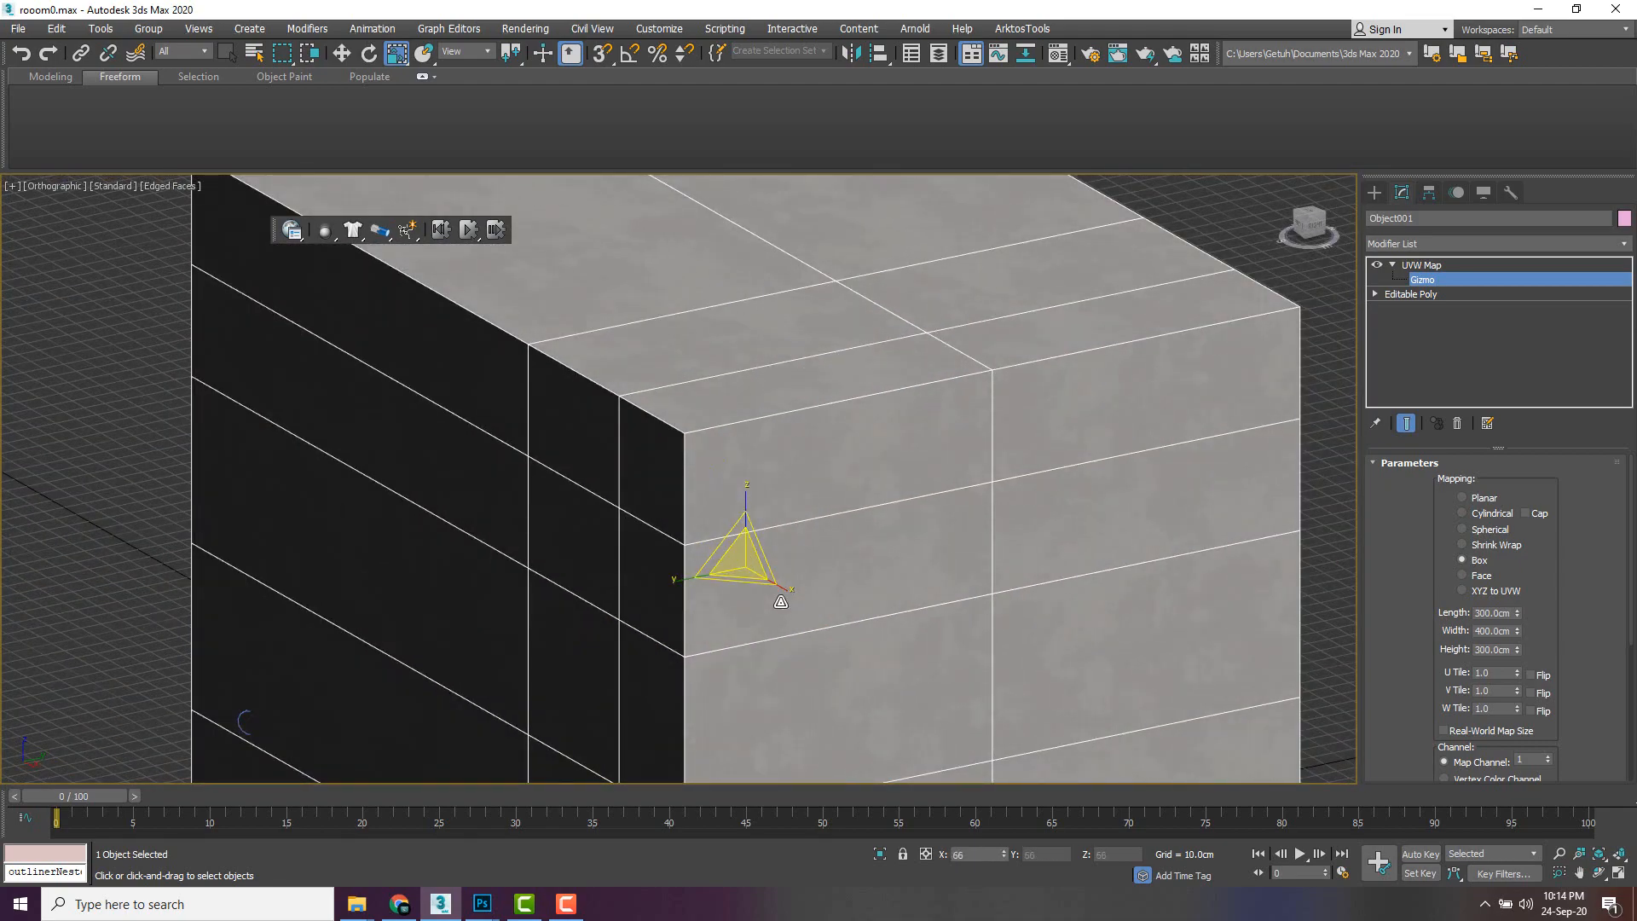
scroll(853, 519, up, 4)
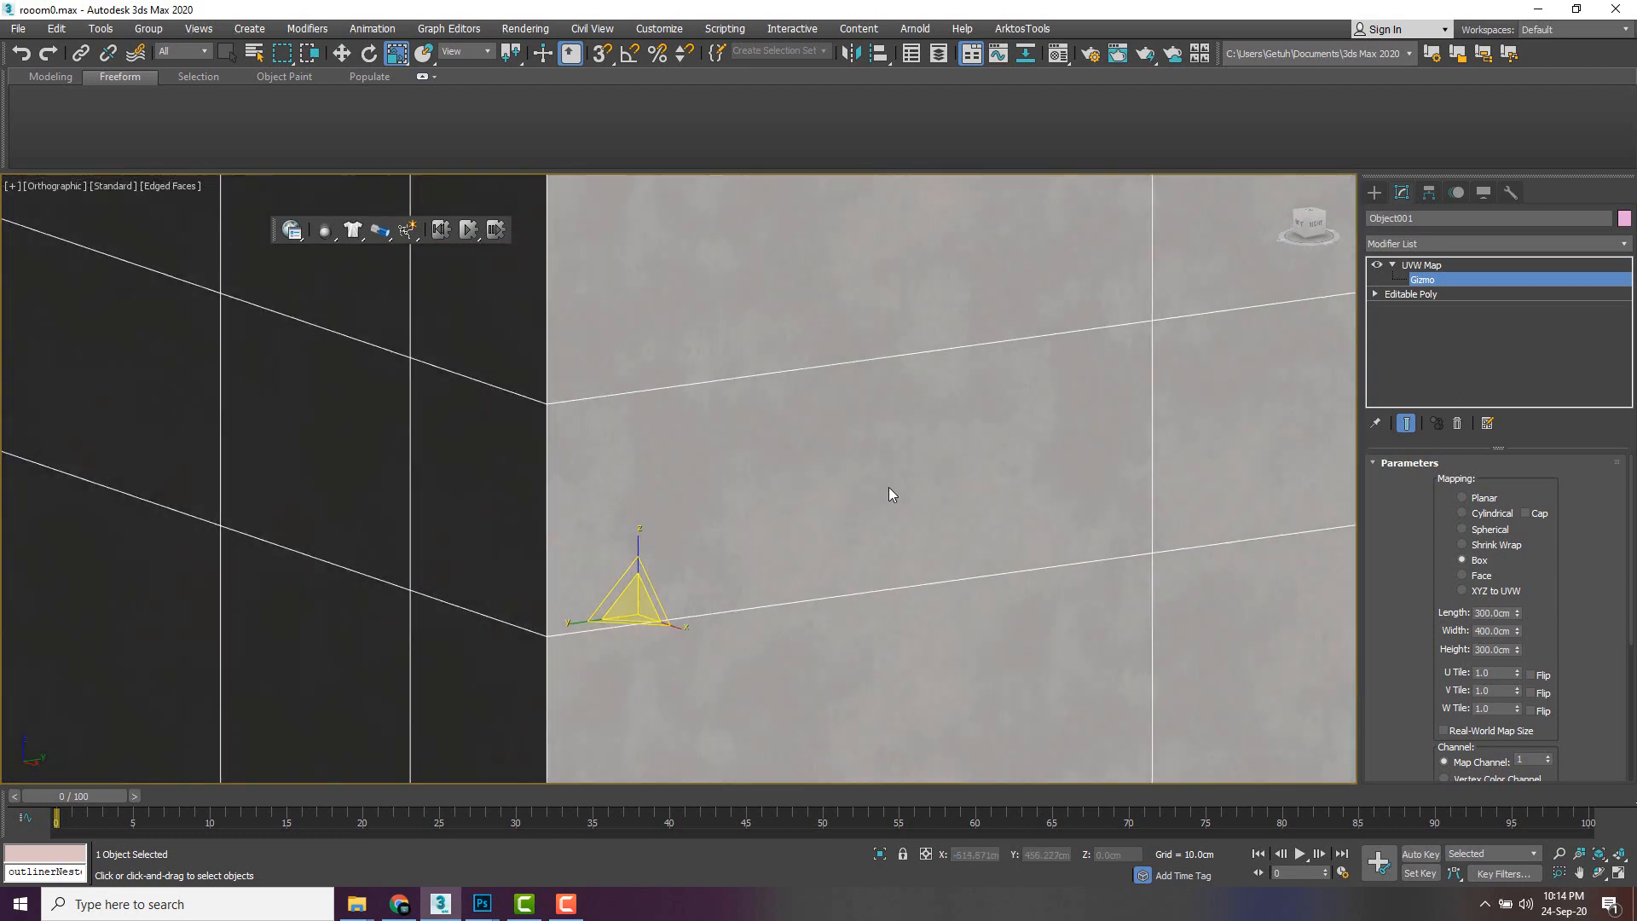
- Convert the plastered room shell to an editable poly and deselect it
right_click(914, 448)
mouse_move(979, 644)
click(1144, 648)
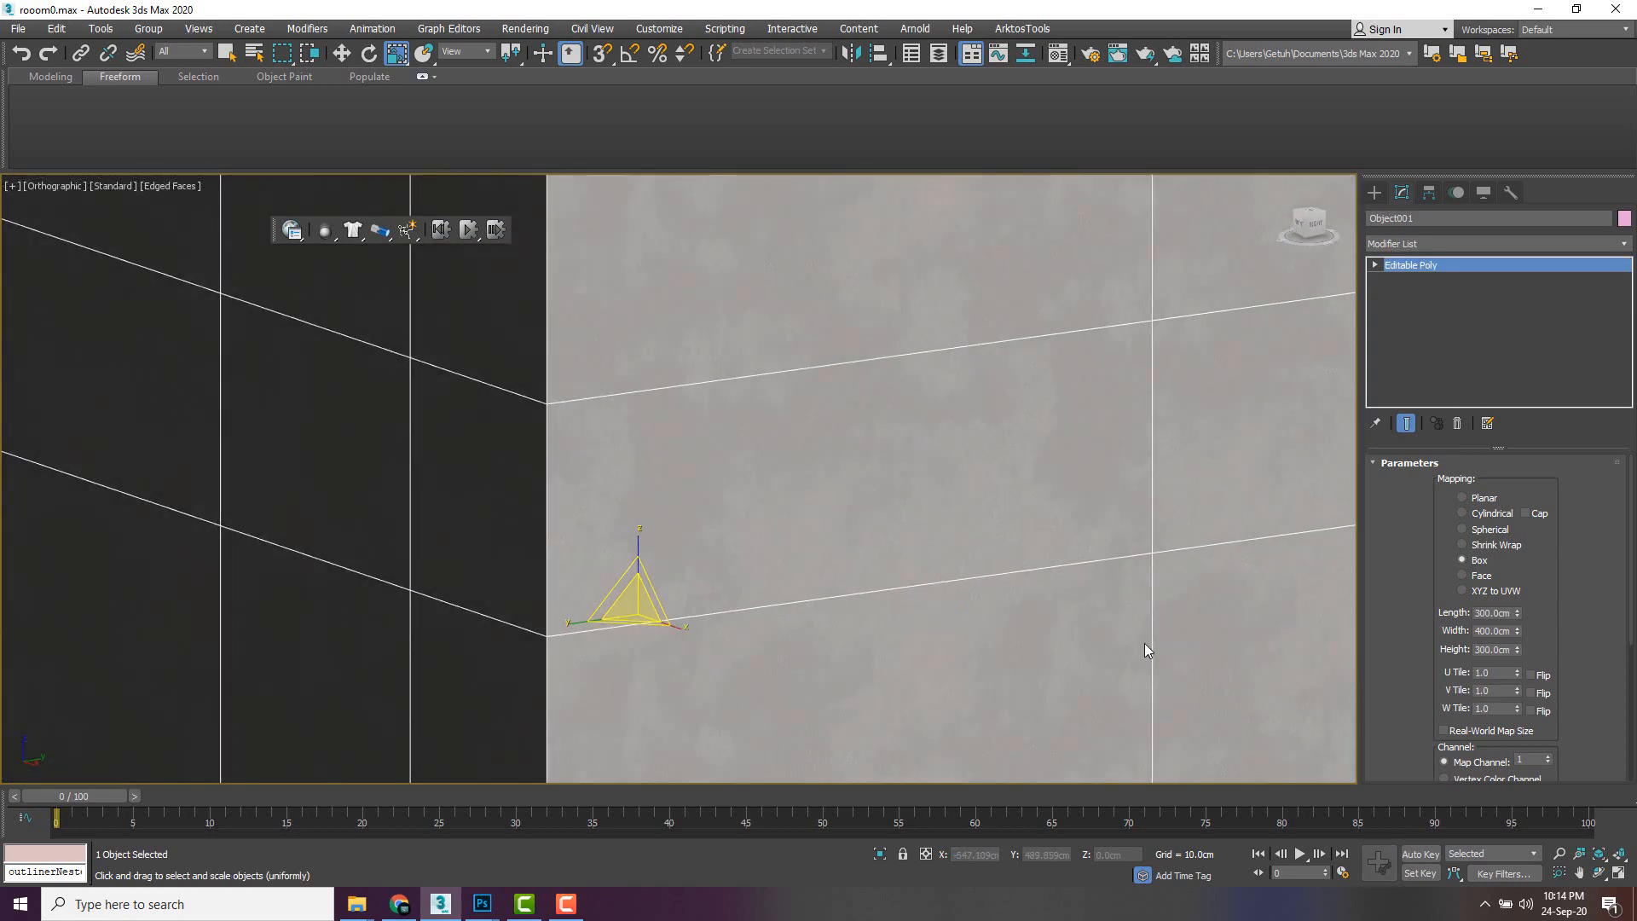
scroll(917, 548, down, 5)
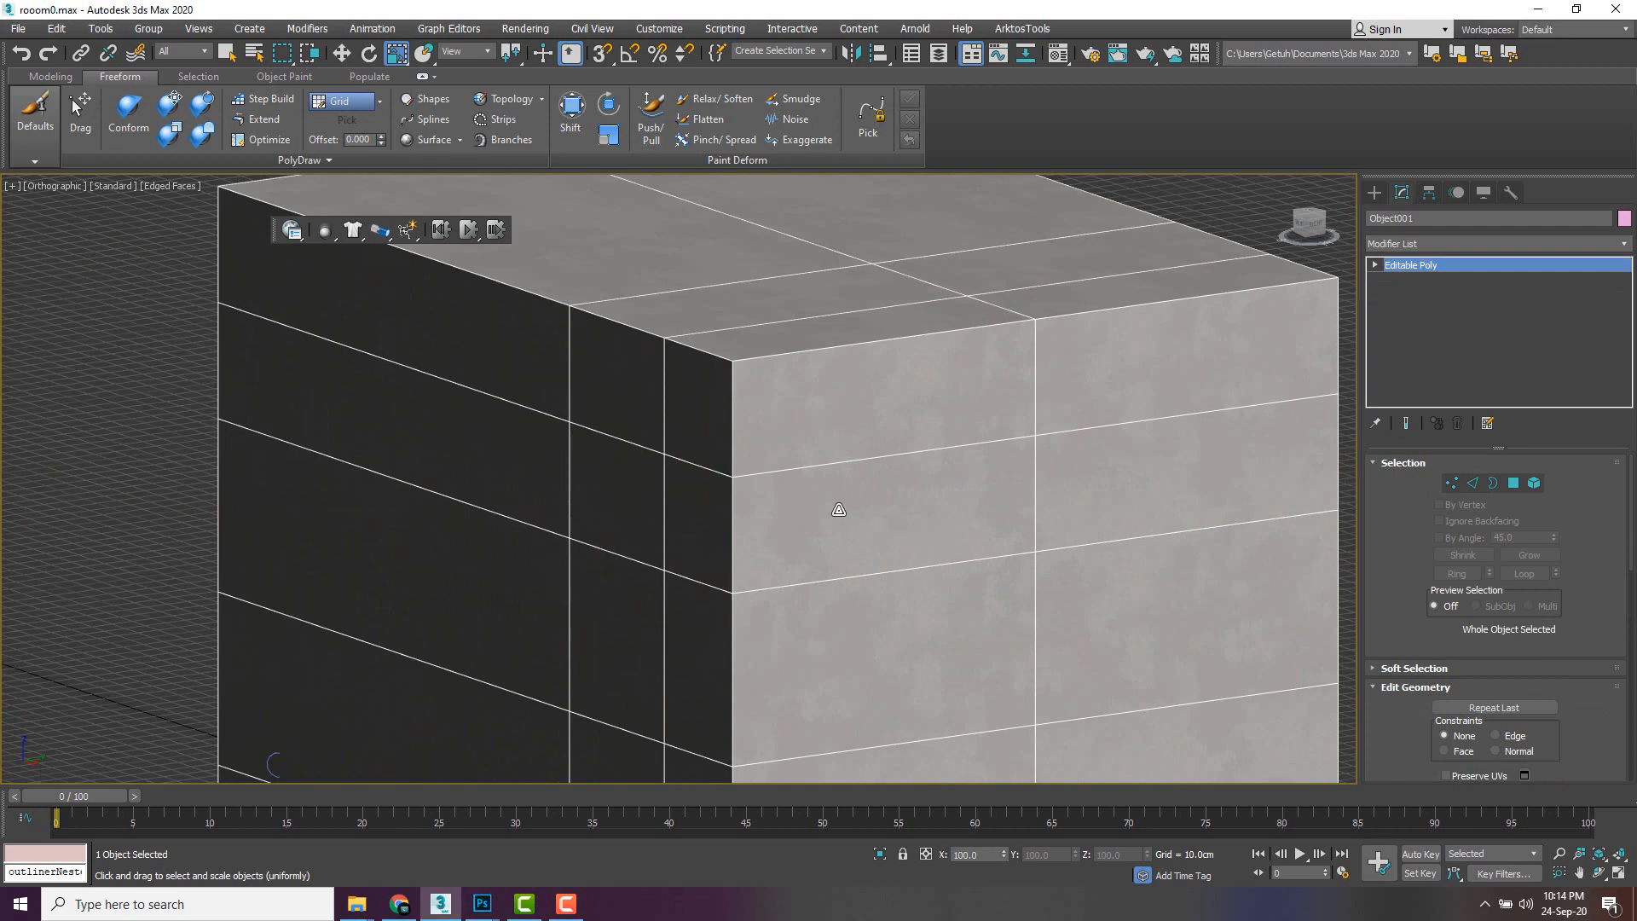
click(38, 330)
- Show all four viewports and maximize the camera view to examine the textured interior
key(alt+w)
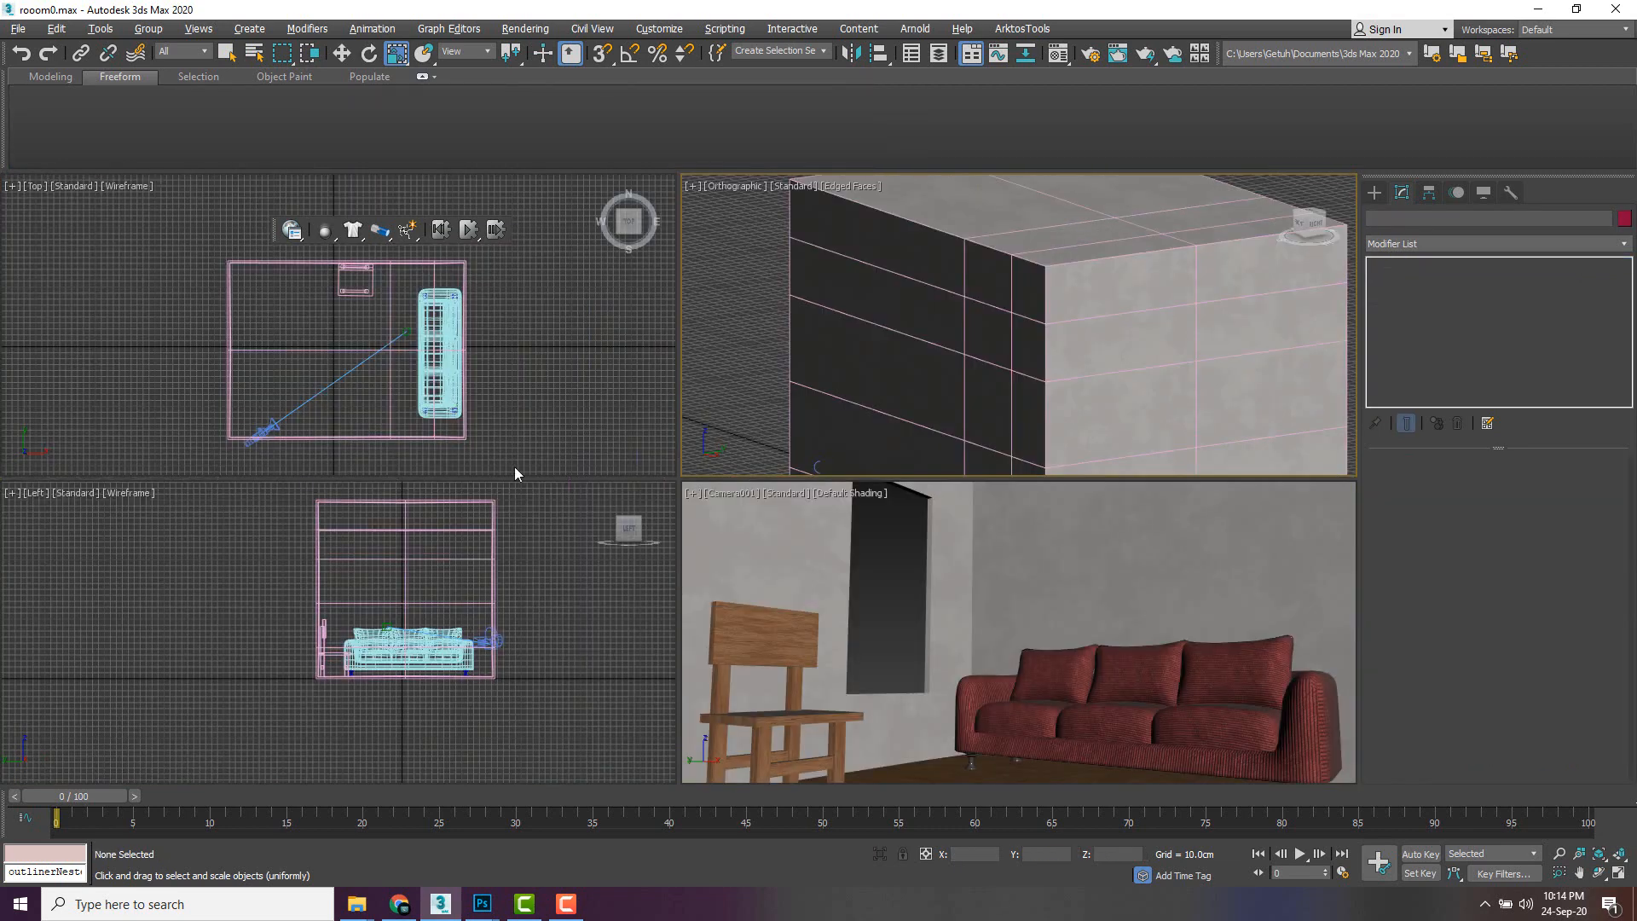
click(892, 581)
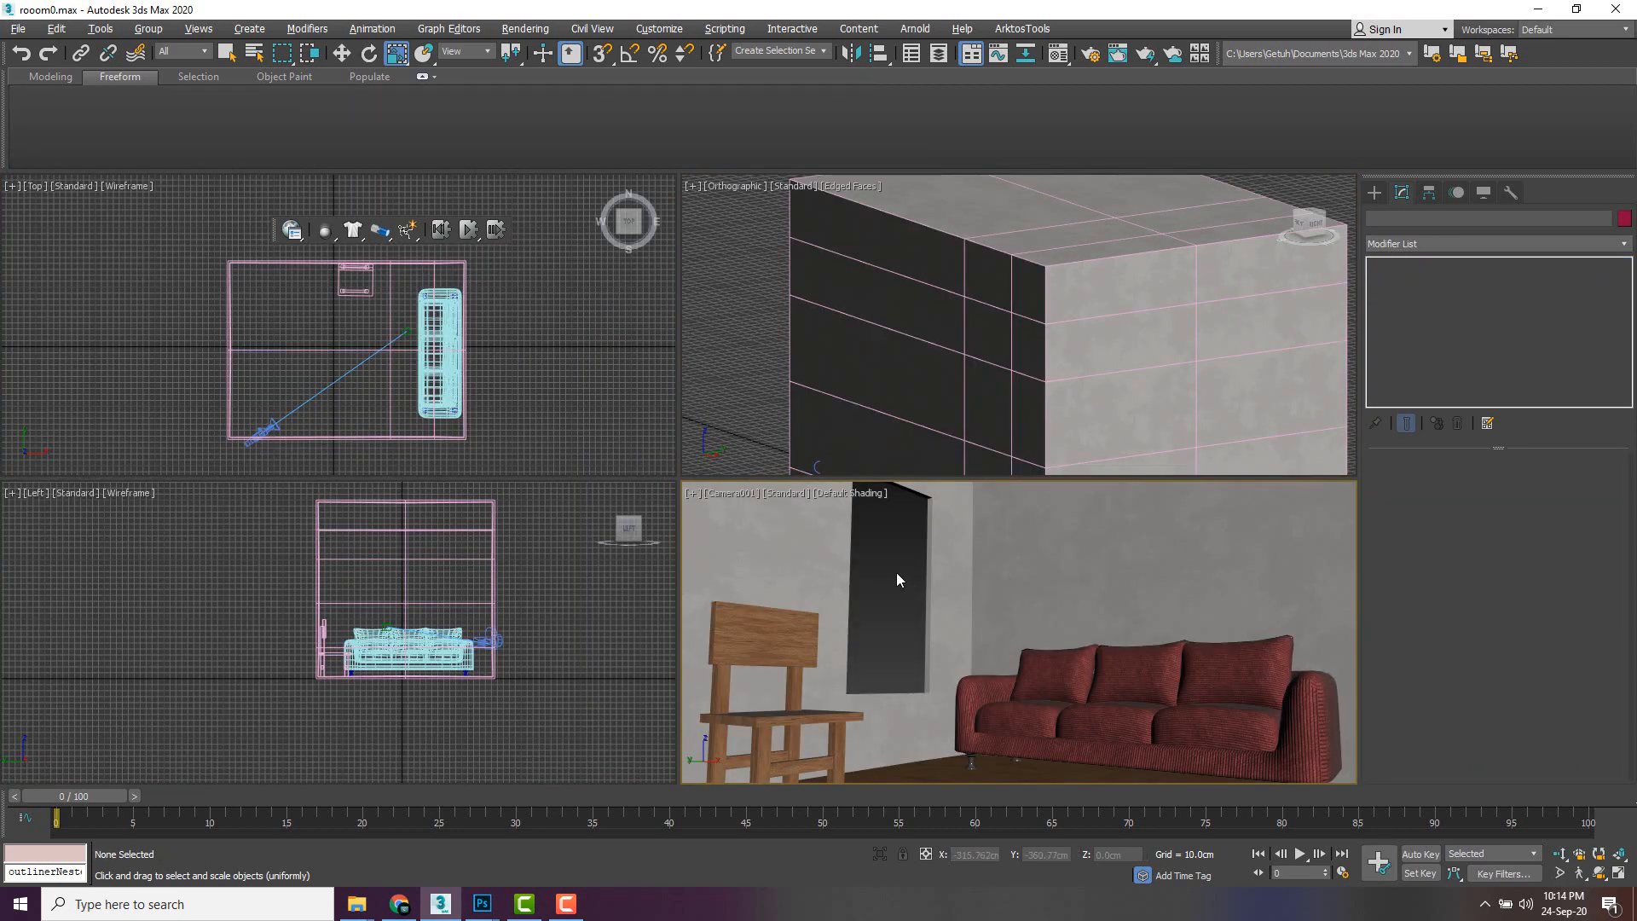
key(alt+w)
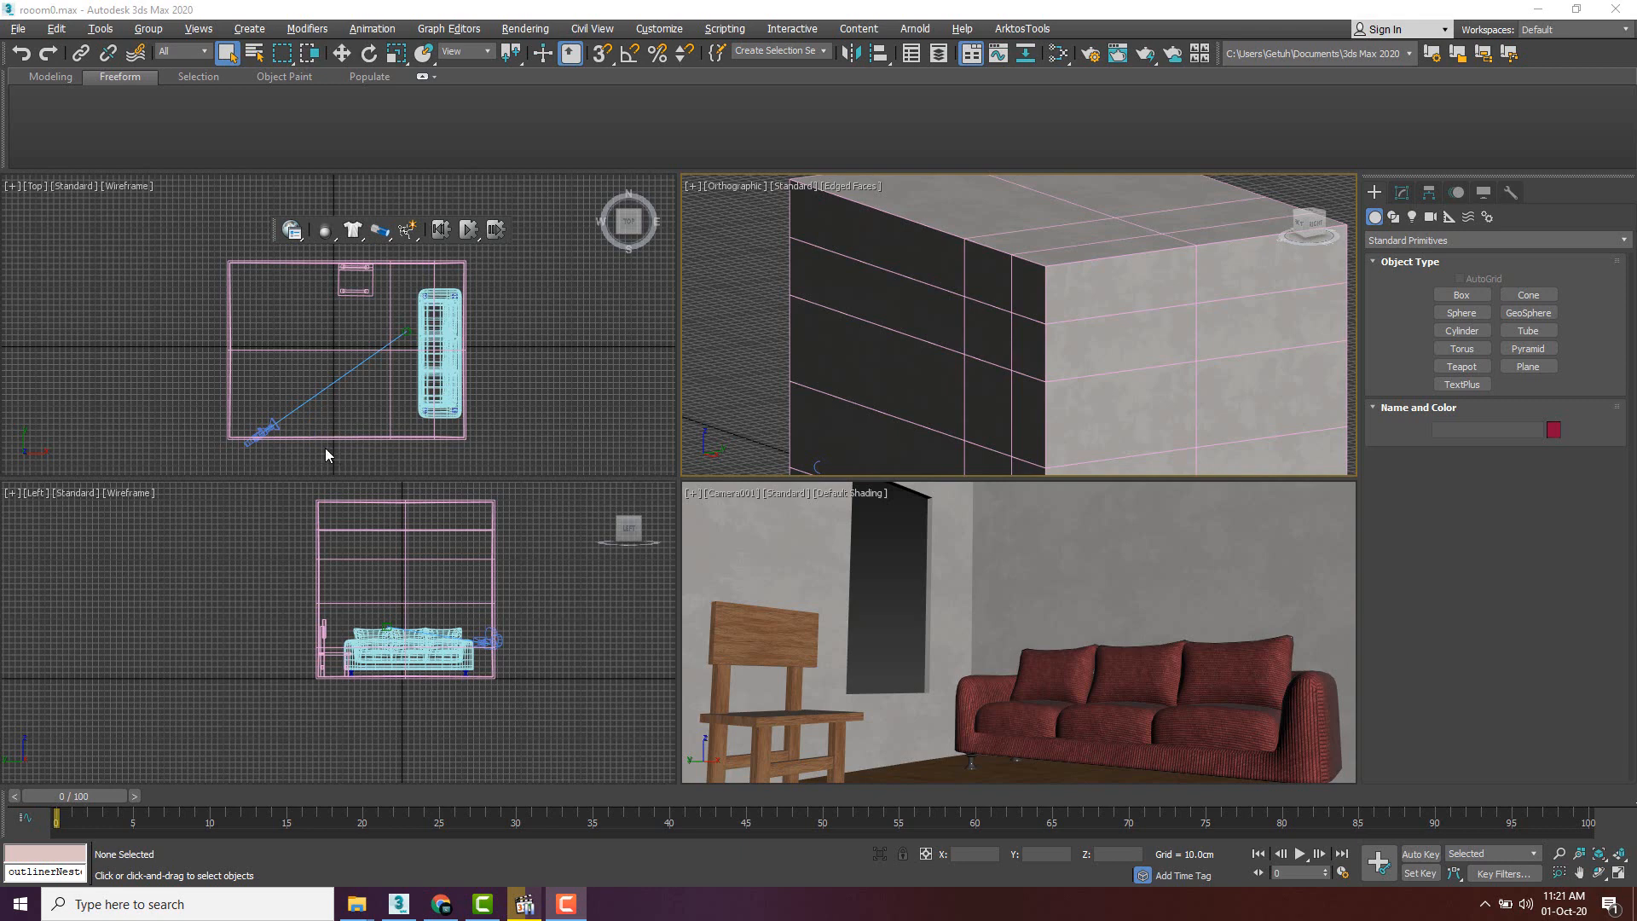
- Select the room camera, orbit it slightly to reframe the chair and sofa, and adjust its field of view
click(274, 424)
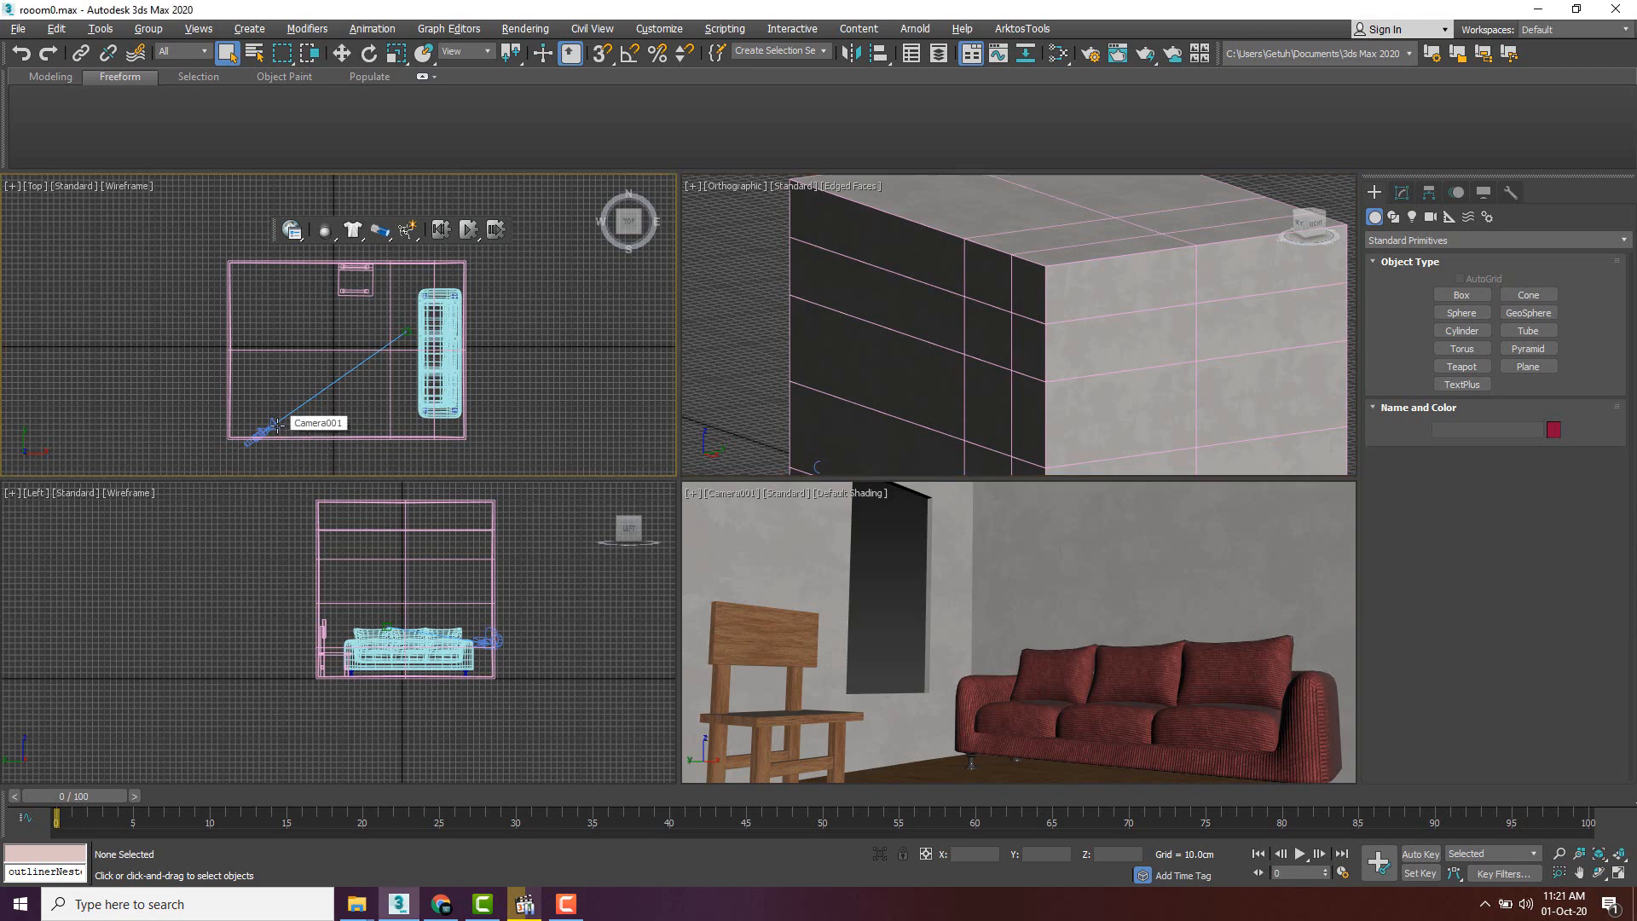
right_click(887, 555)
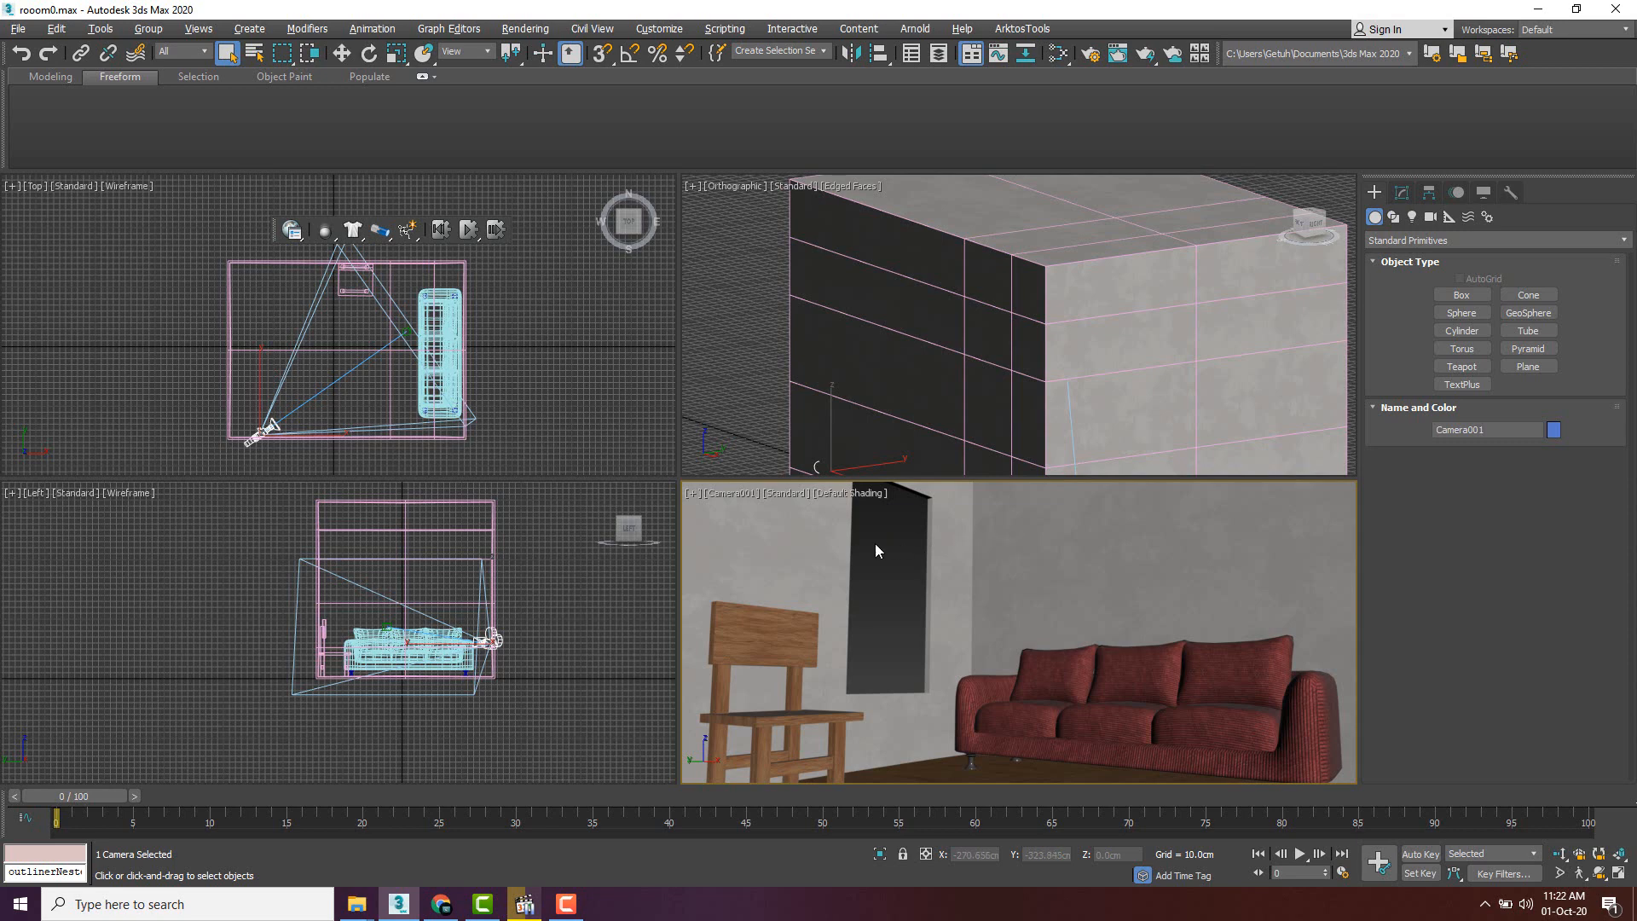
click(1599, 873)
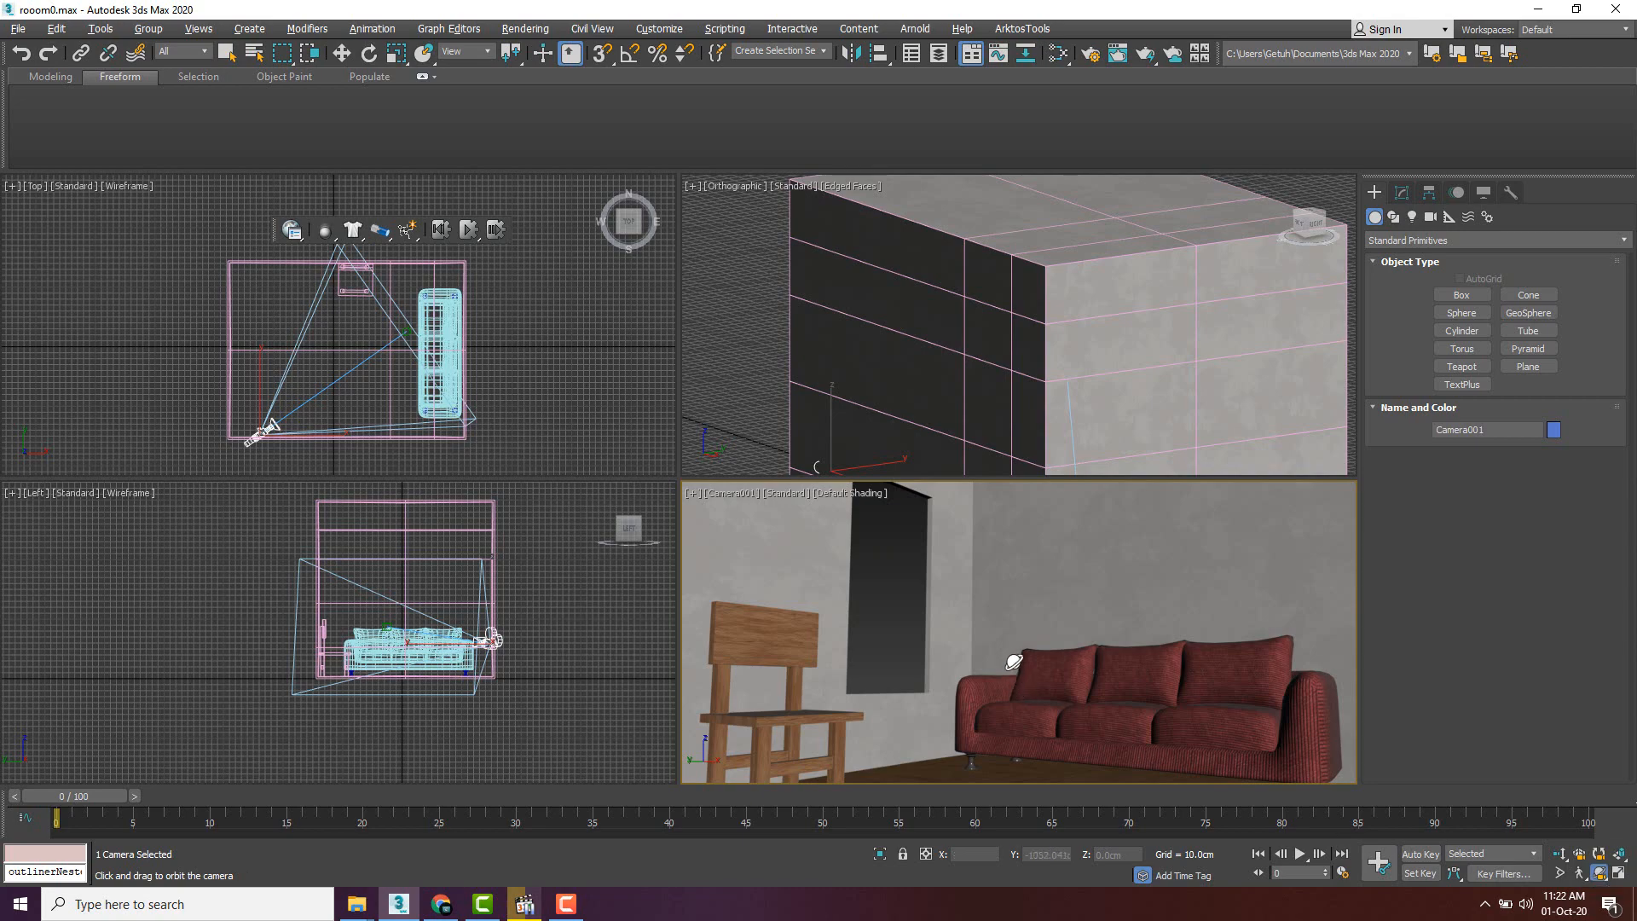
mouse_move(1018, 645)
mouse_down()
mouse_move(1074, 654)
mouse_move(1009, 657)
mouse_move(1027, 653)
mouse_up()
drag(900, 612, 914, 605)
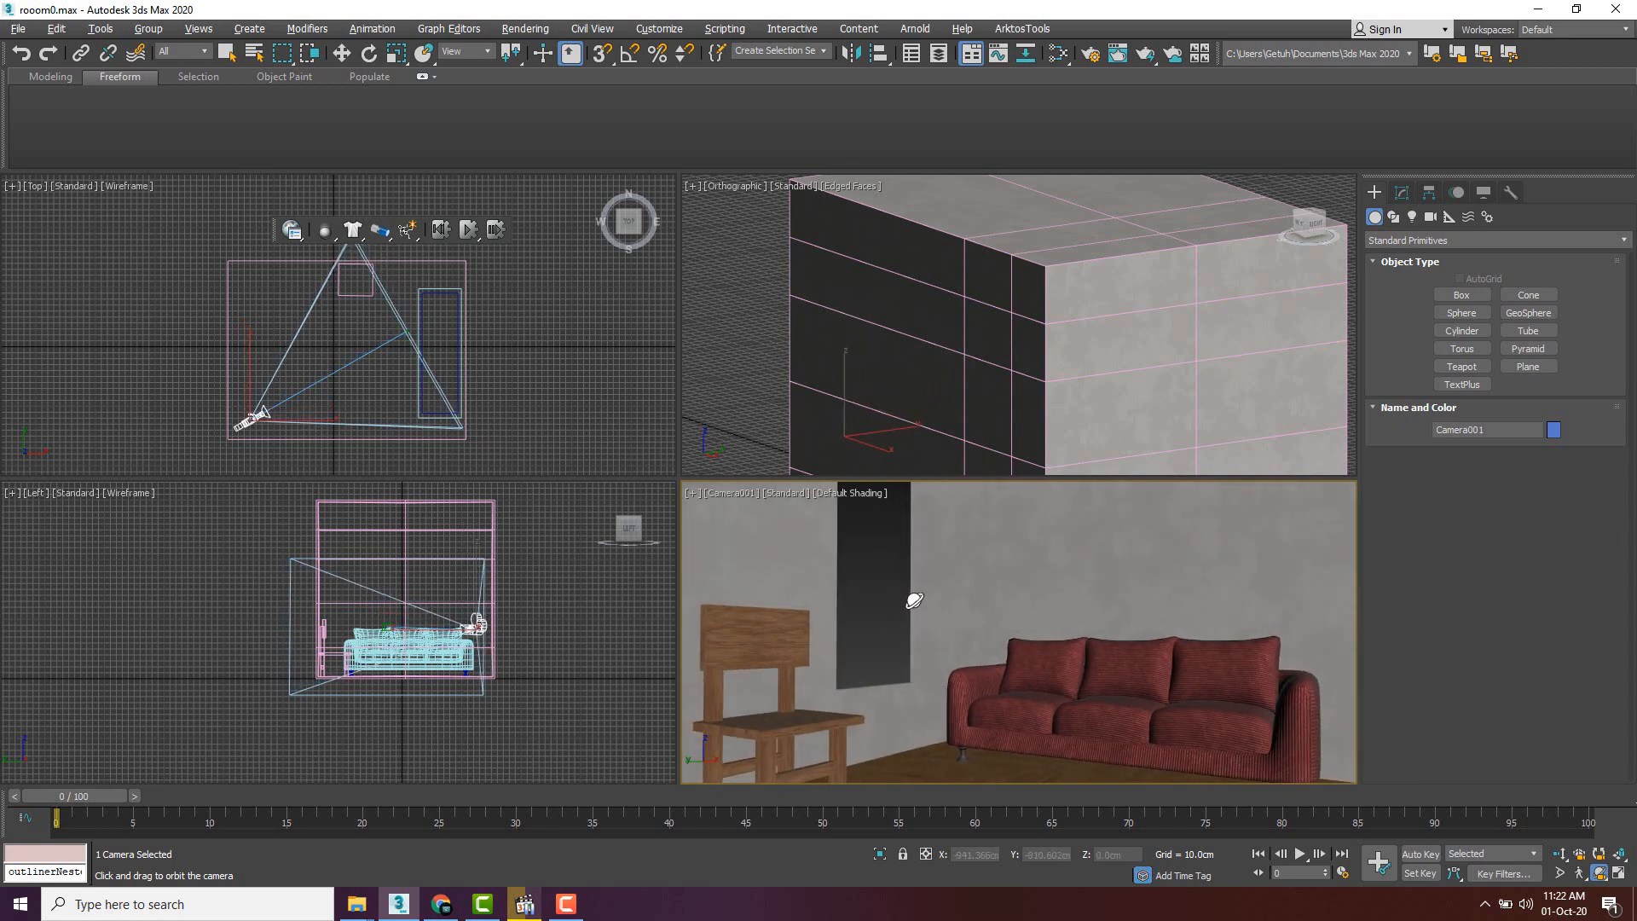
click(1564, 873)
mouse_move(1034, 687)
mouse_down()
mouse_move(1031, 673)
mouse_move(1034, 720)
mouse_move(1026, 703)
mouse_up()
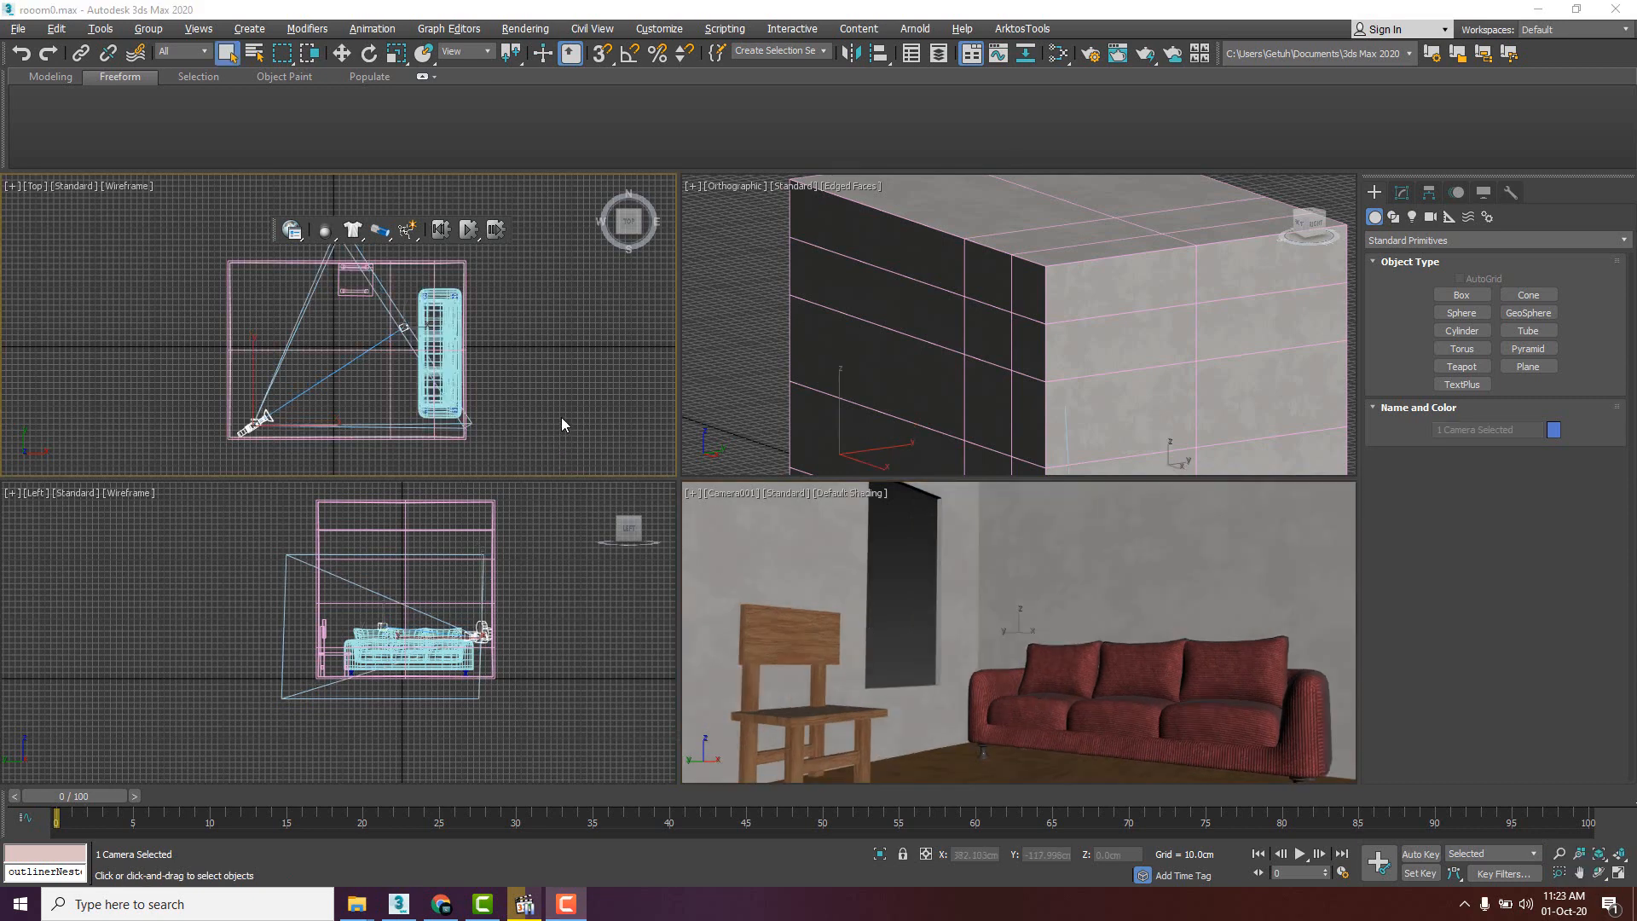
- Set the camera's lens to about 26.747 mm to widen the interior view, and deselect the camera
click(407, 423)
click(264, 419)
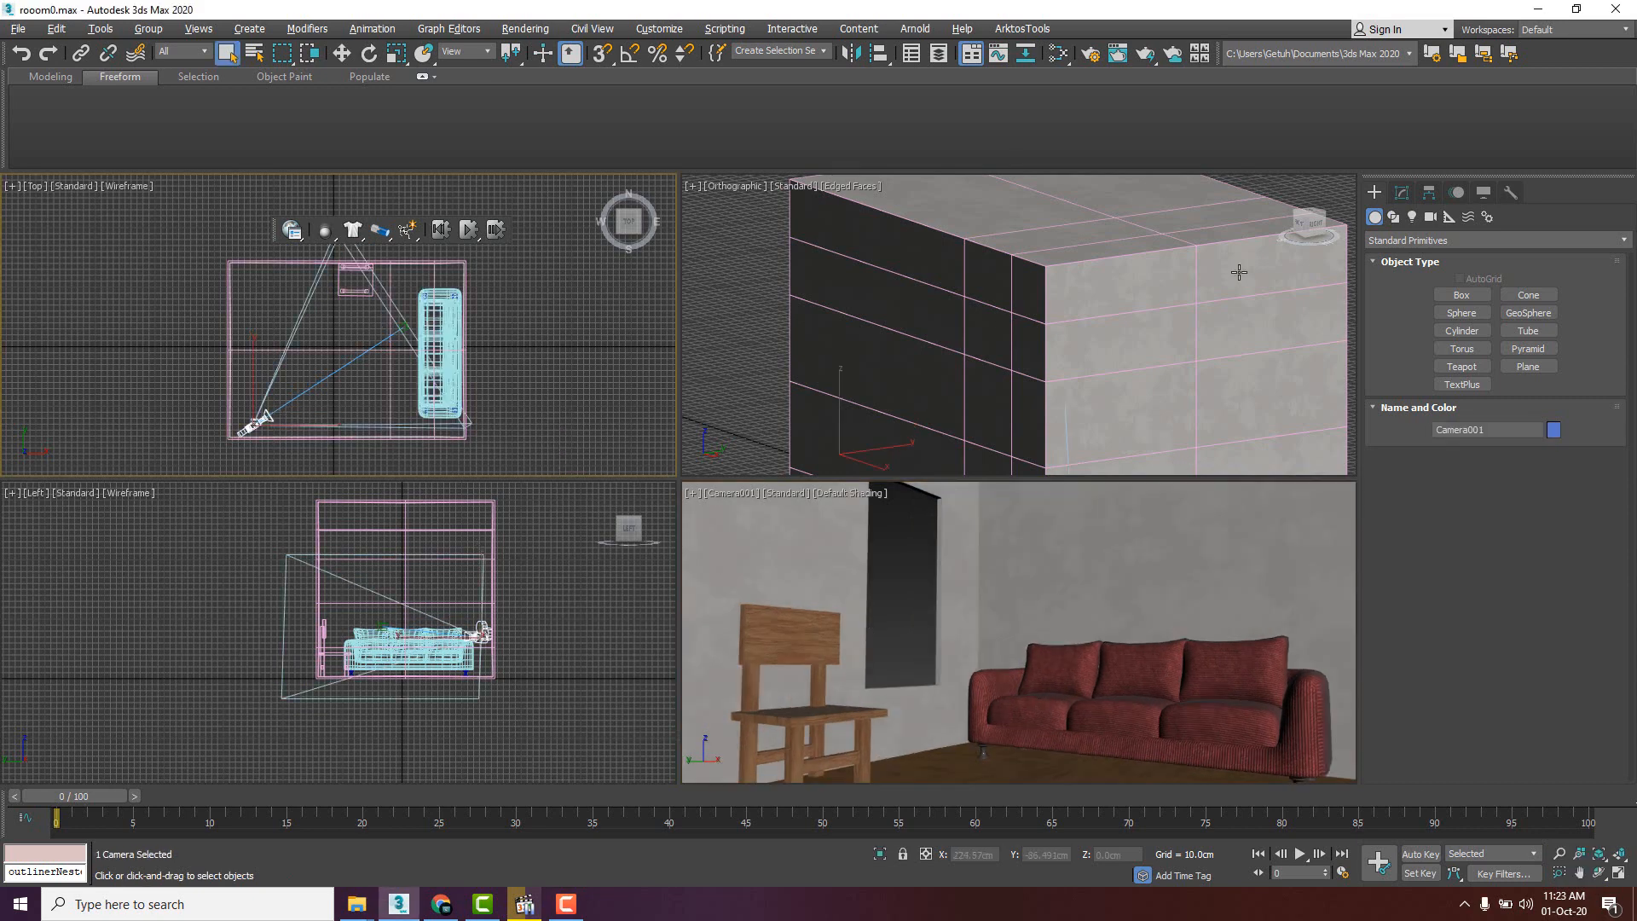
click(1402, 194)
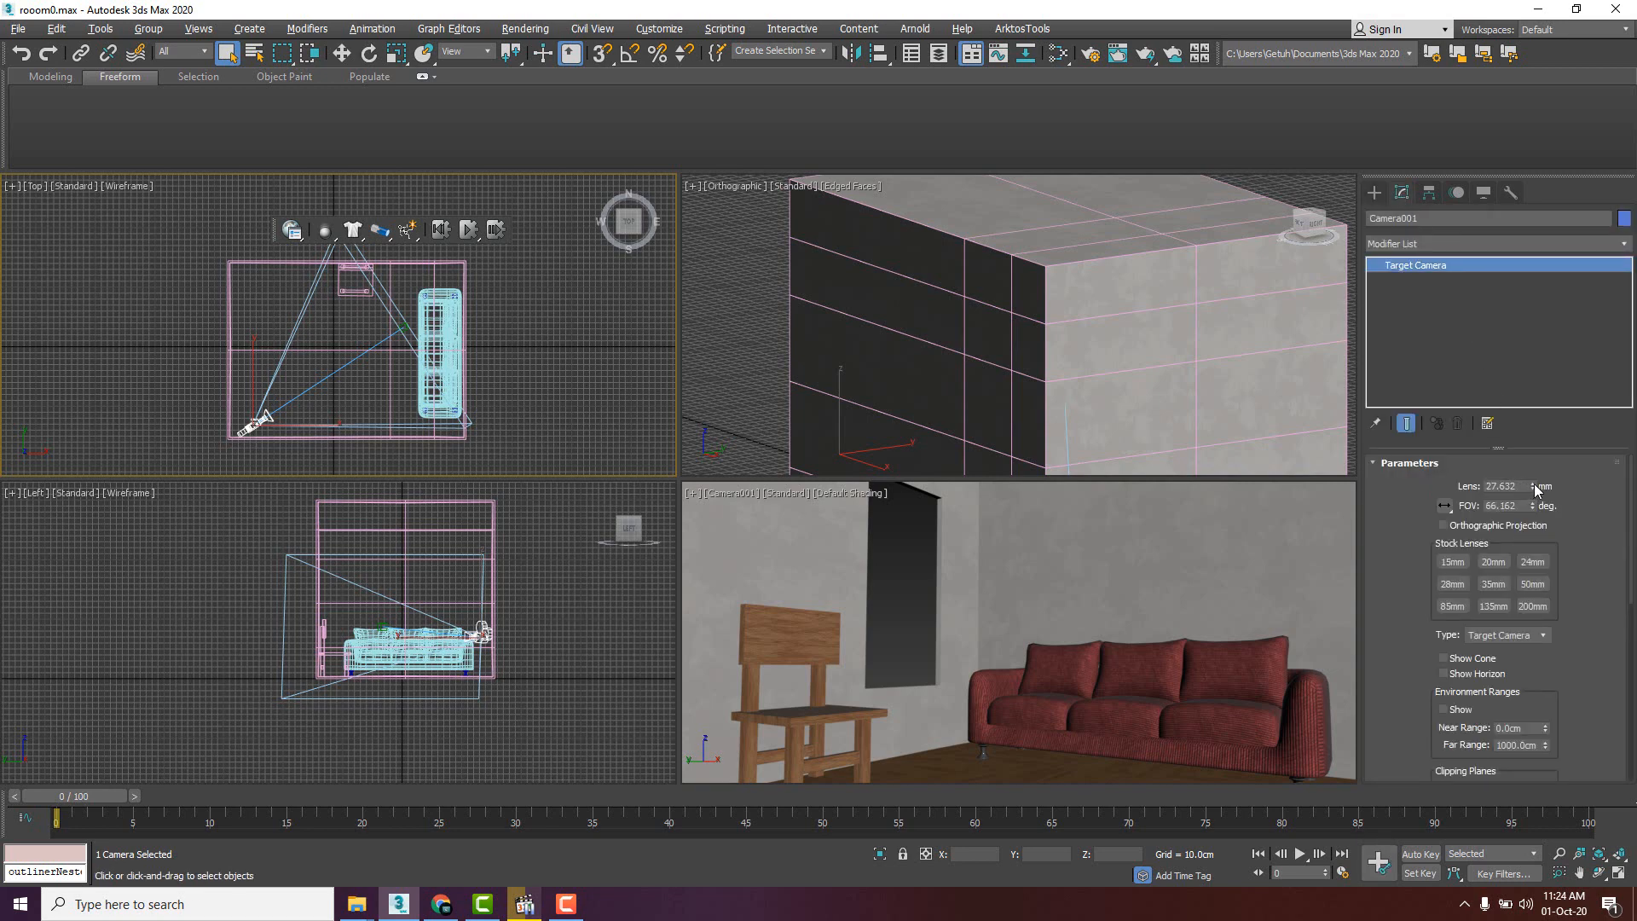
mouse_move(1533, 486)
mouse_down()
mouse_move(1534, 467)
mouse_move(1535, 529)
mouse_move(1541, 501)
mouse_up()
drag(1588, 631, 1602, 473)
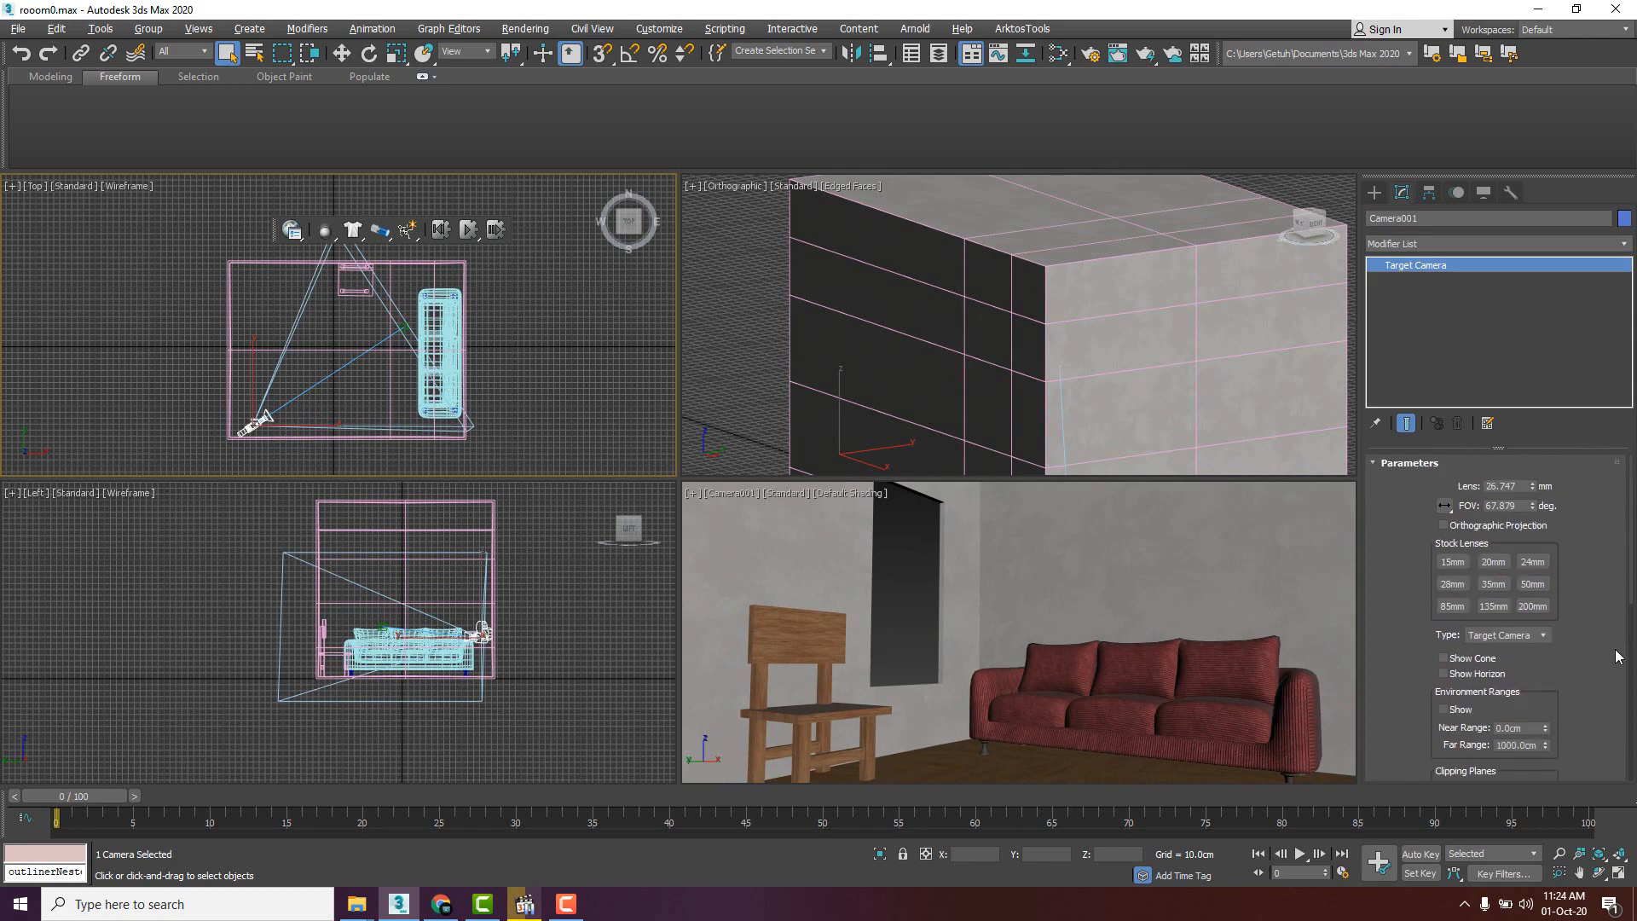
scroll(1573, 476, up, 2)
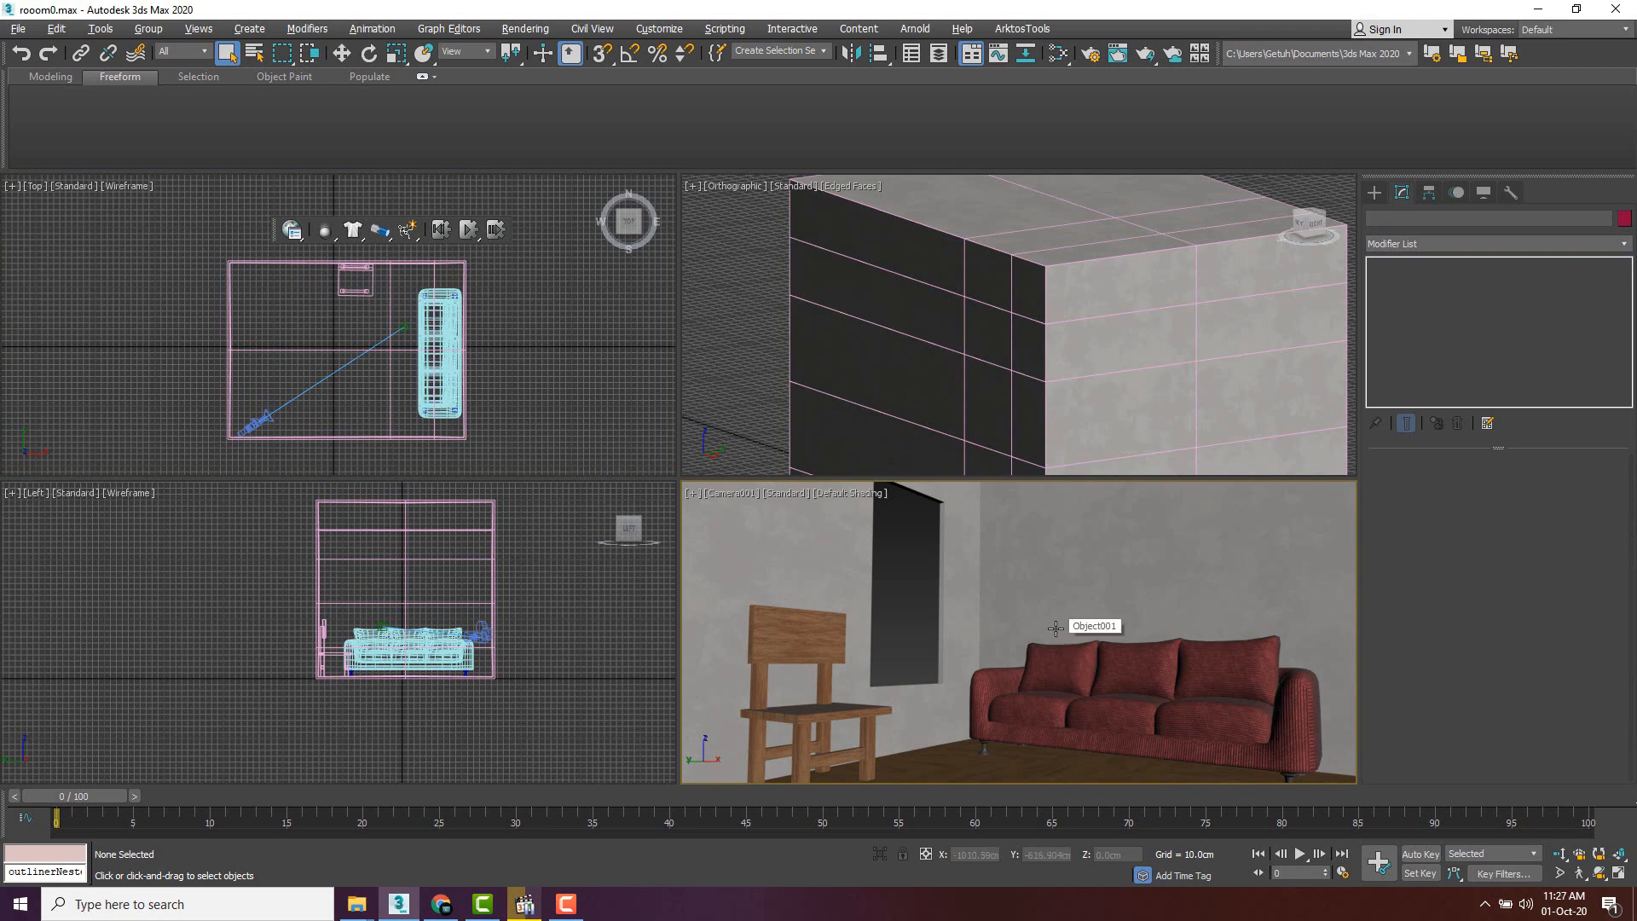
- Configure the render setup to use the Arnold renderer with an output size of 320 × 240
click(528, 31)
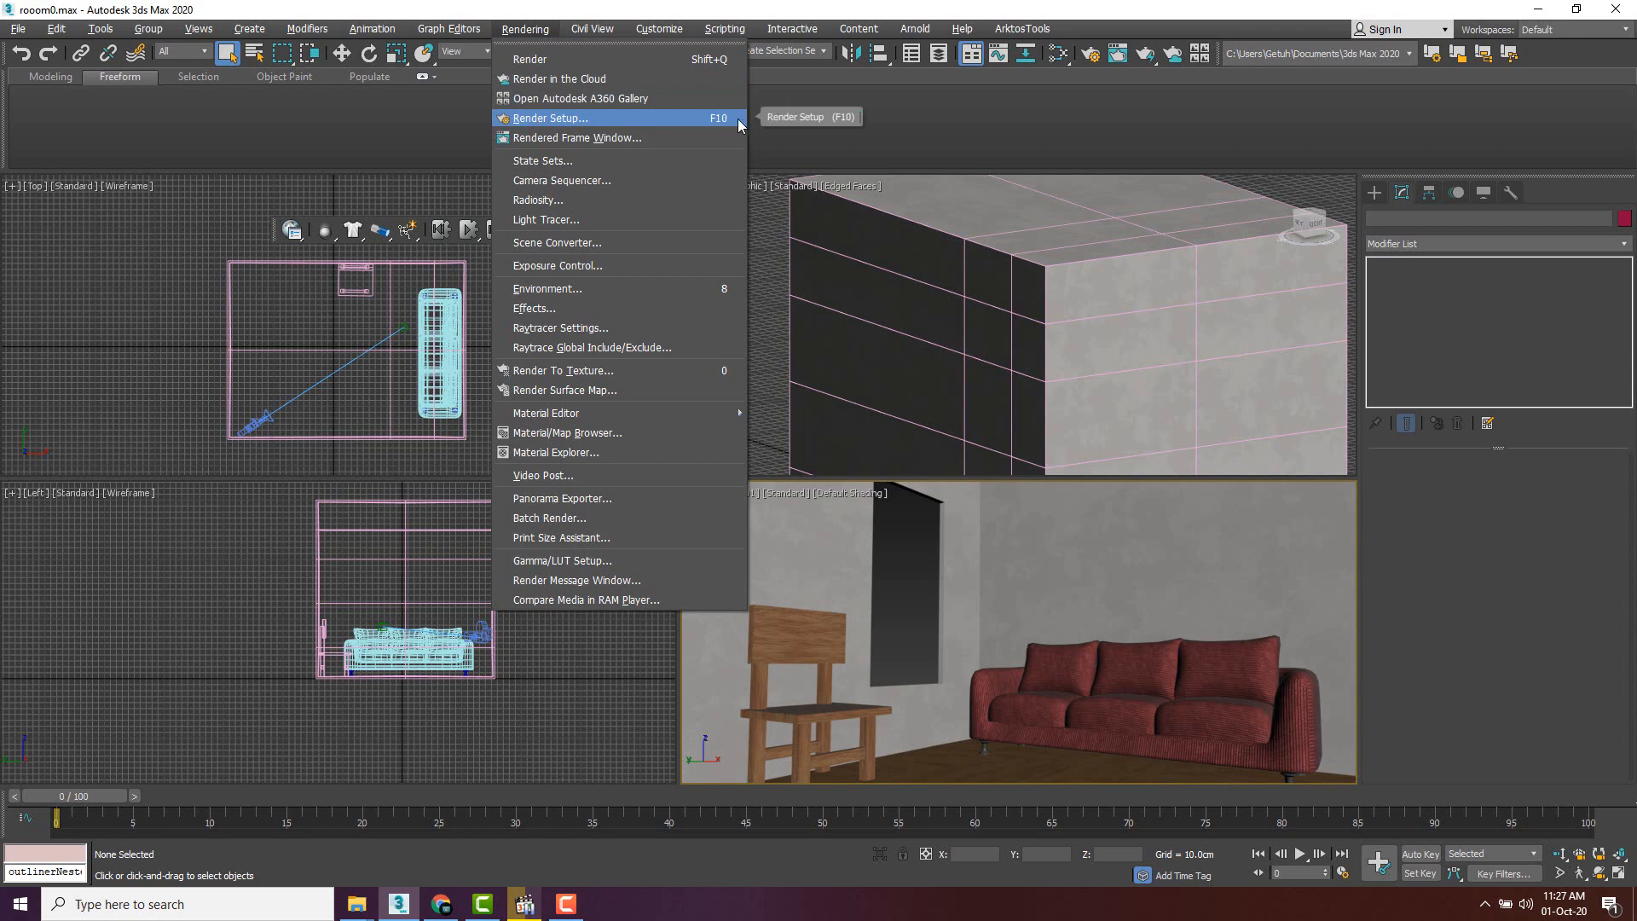
click(663, 120)
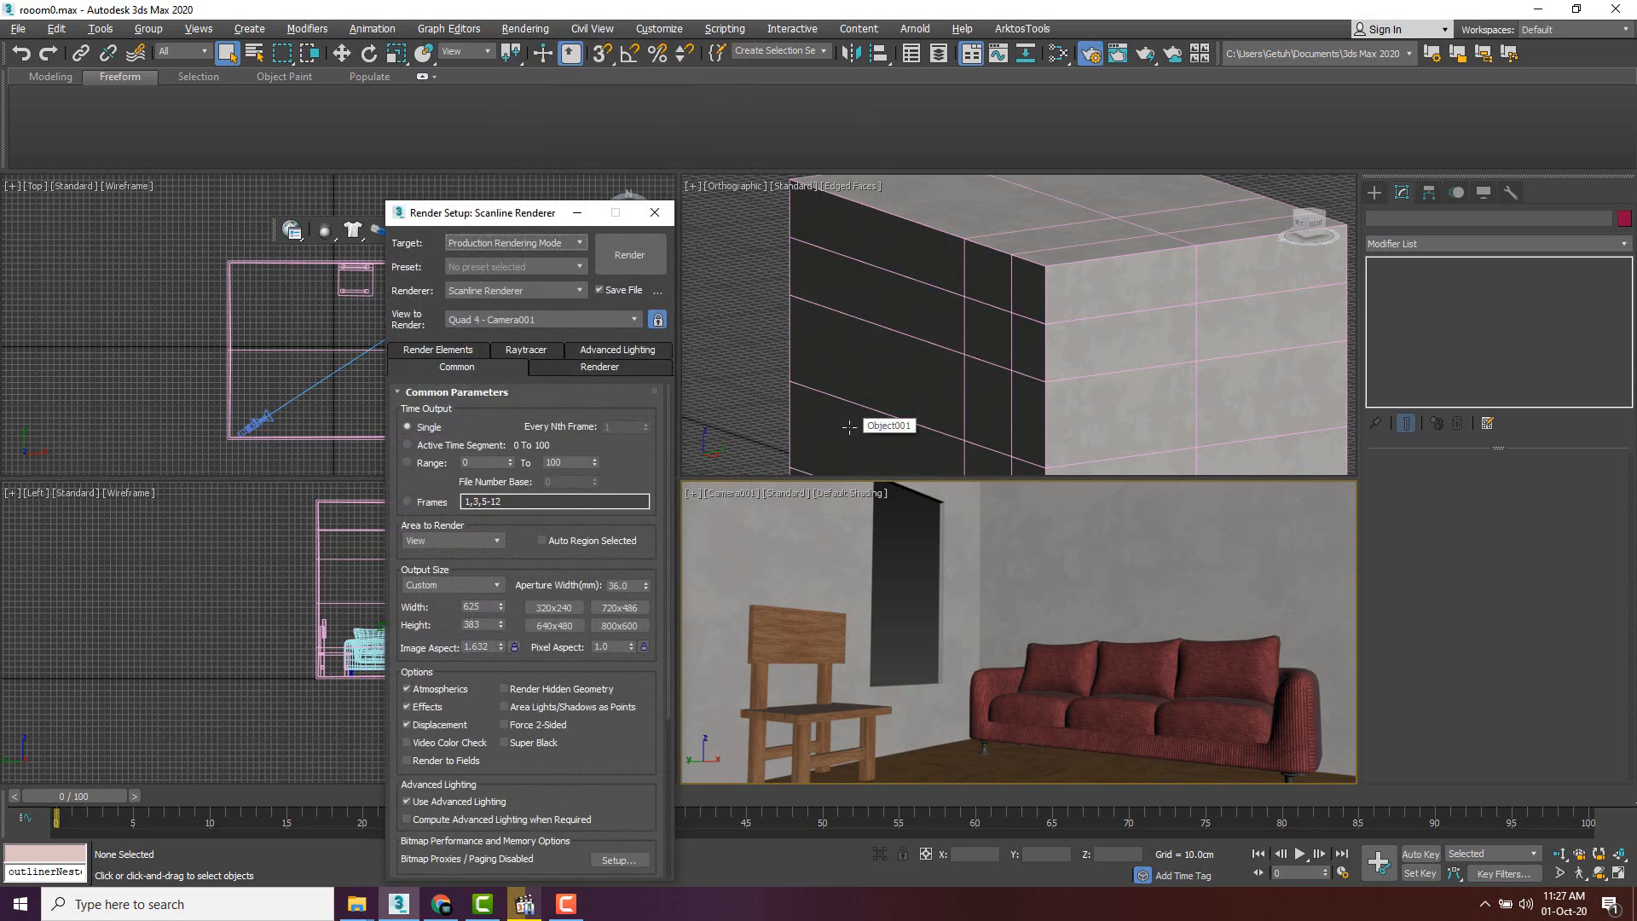
drag(514, 213, 1022, 169)
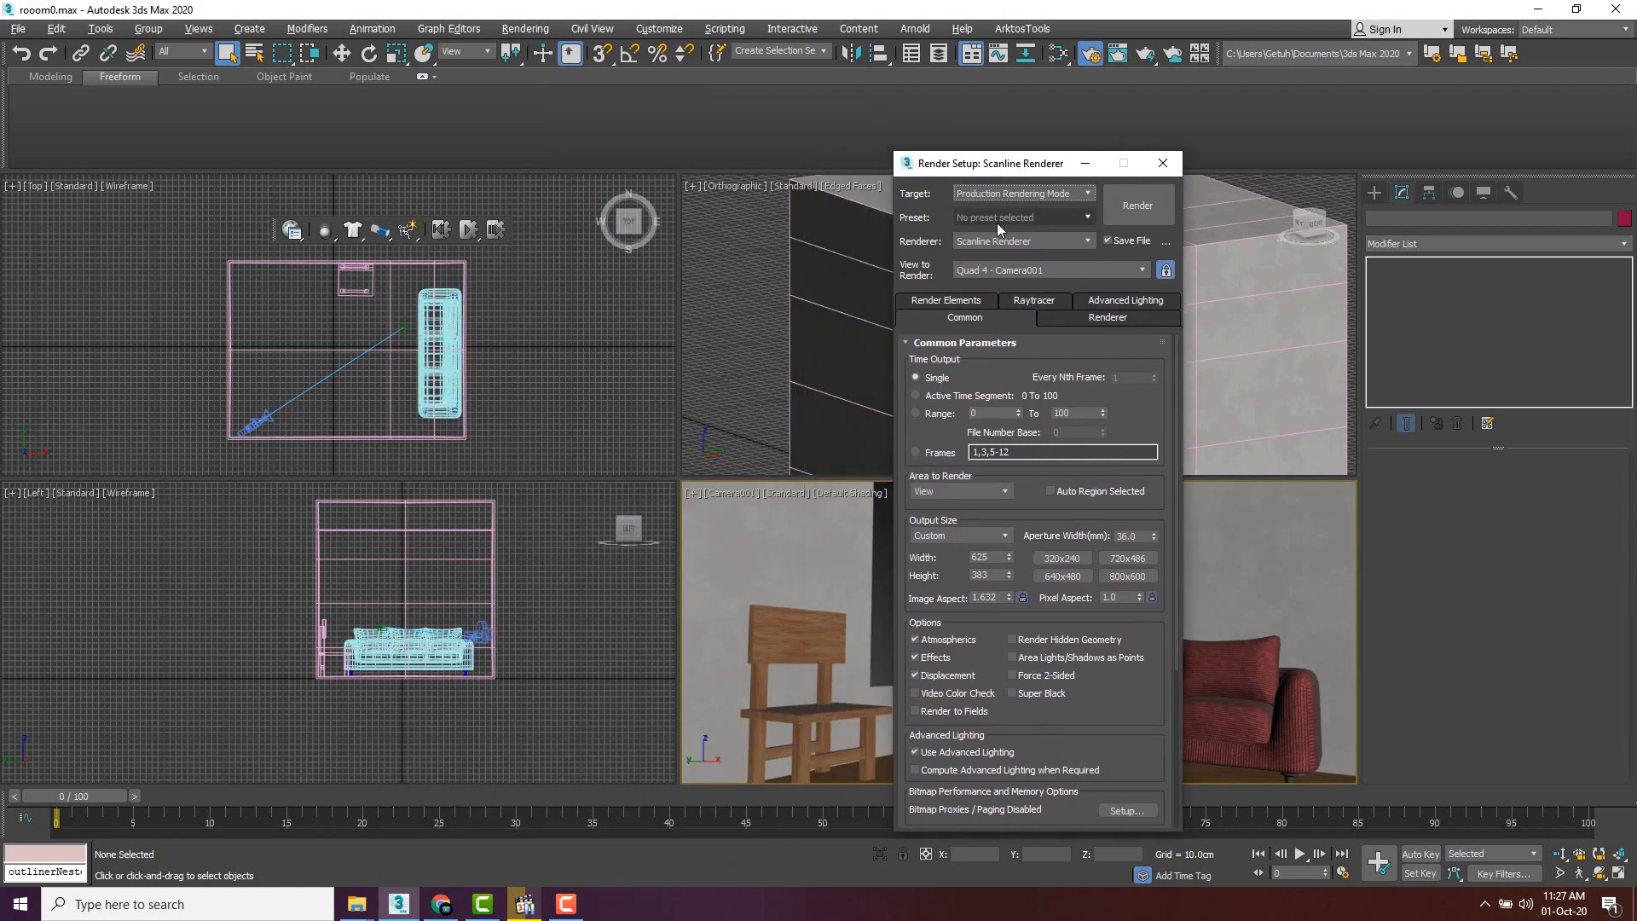
click(1044, 242)
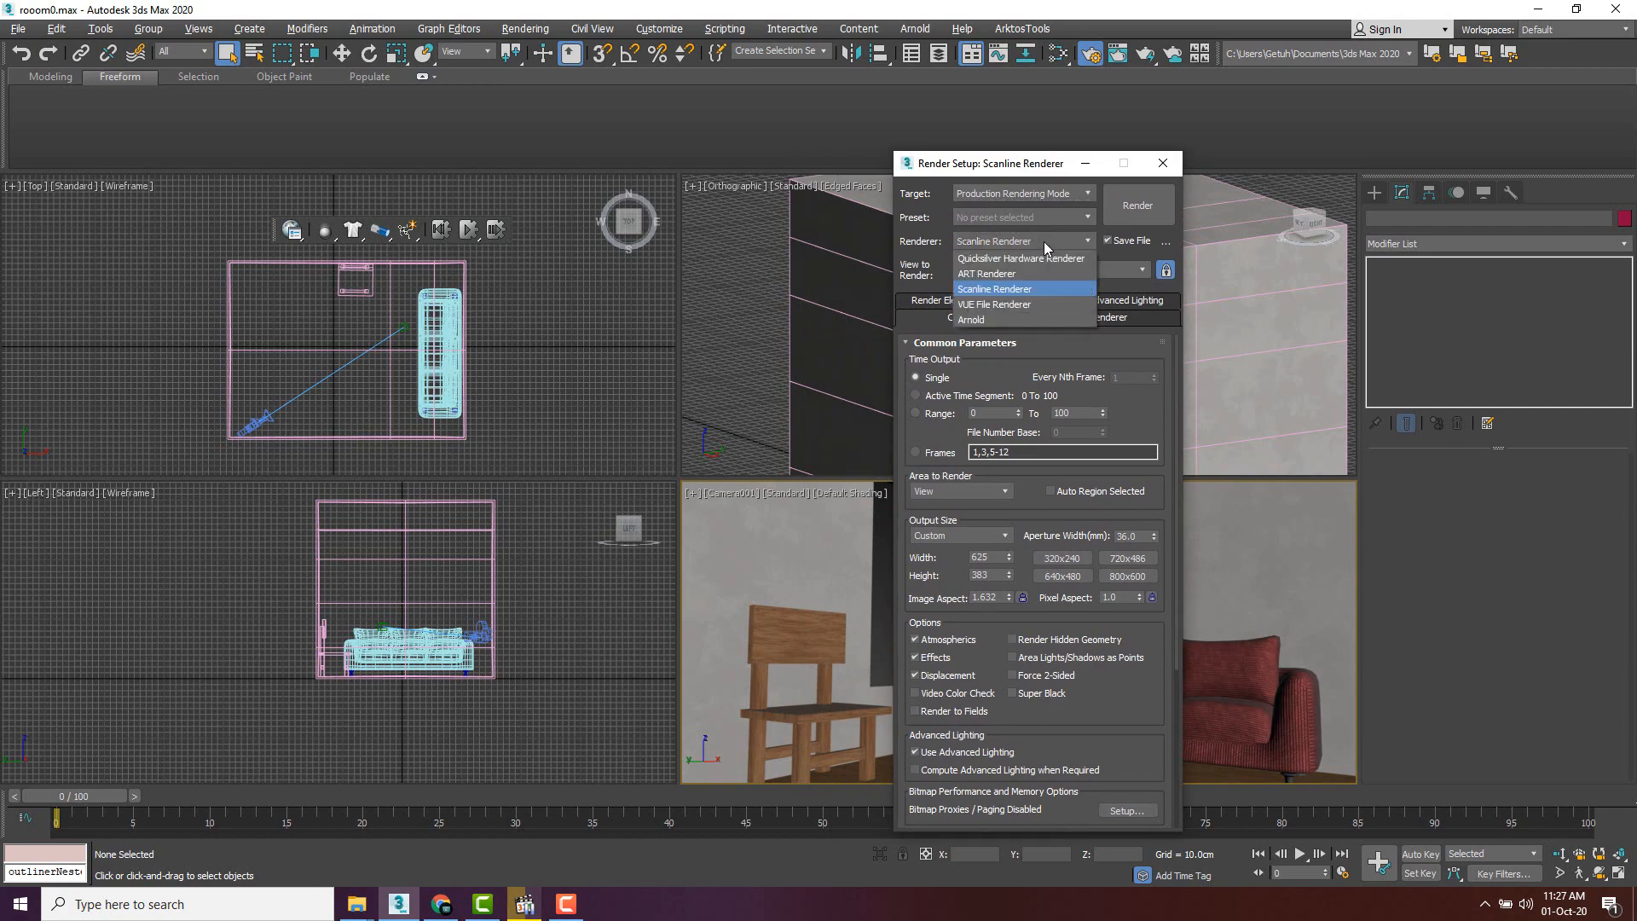
click(976, 320)
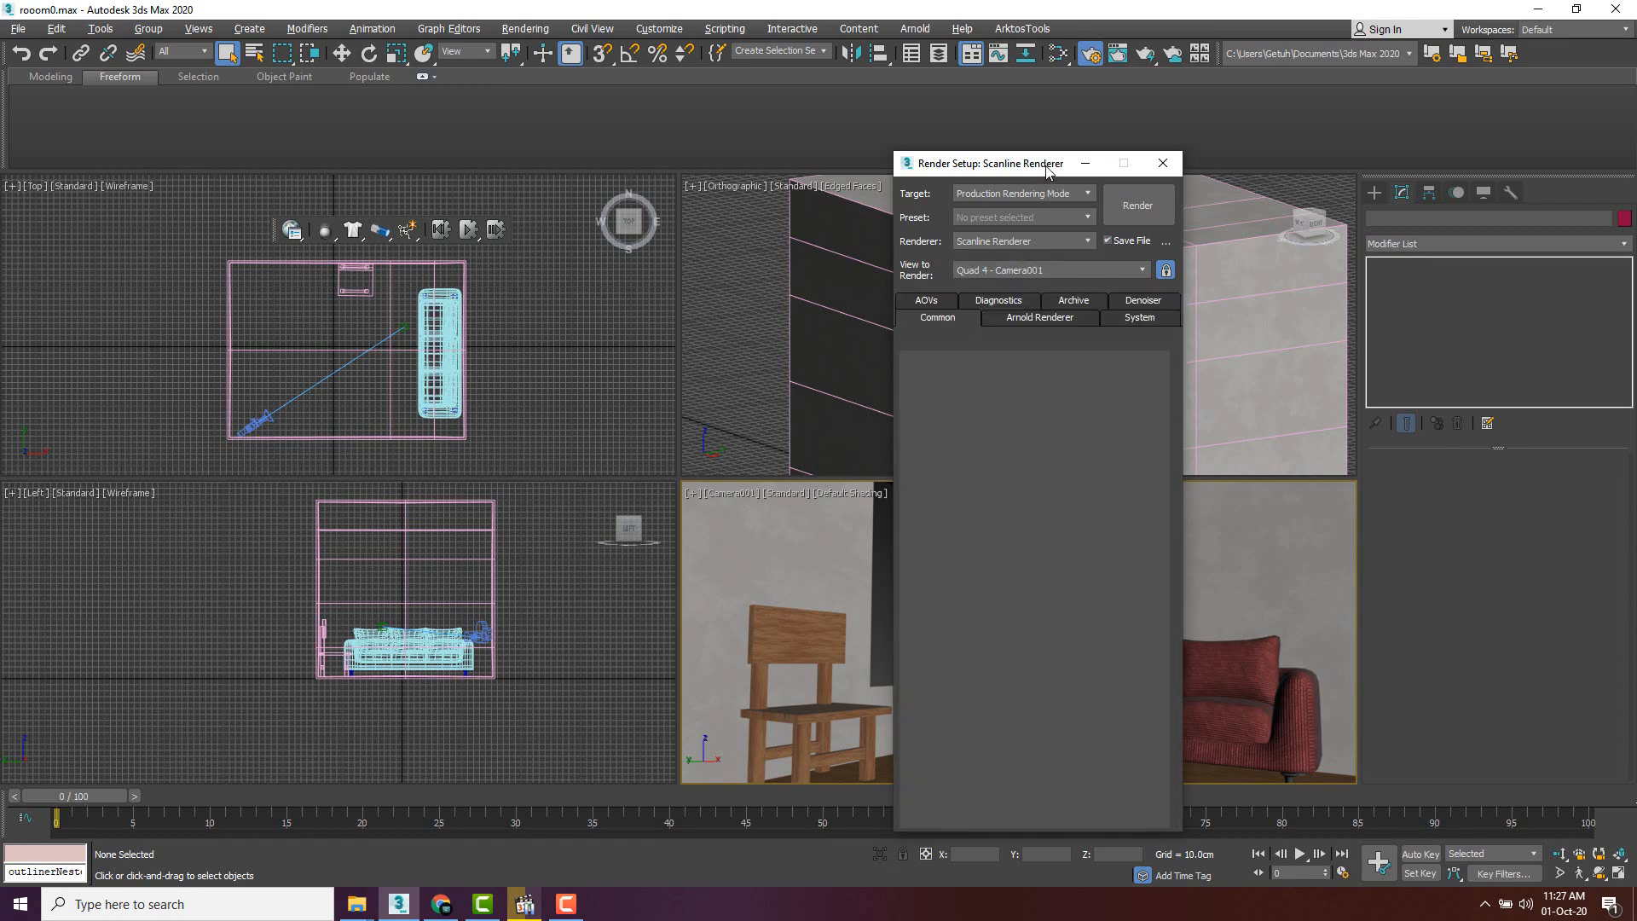
drag(1007, 166, 958, 161)
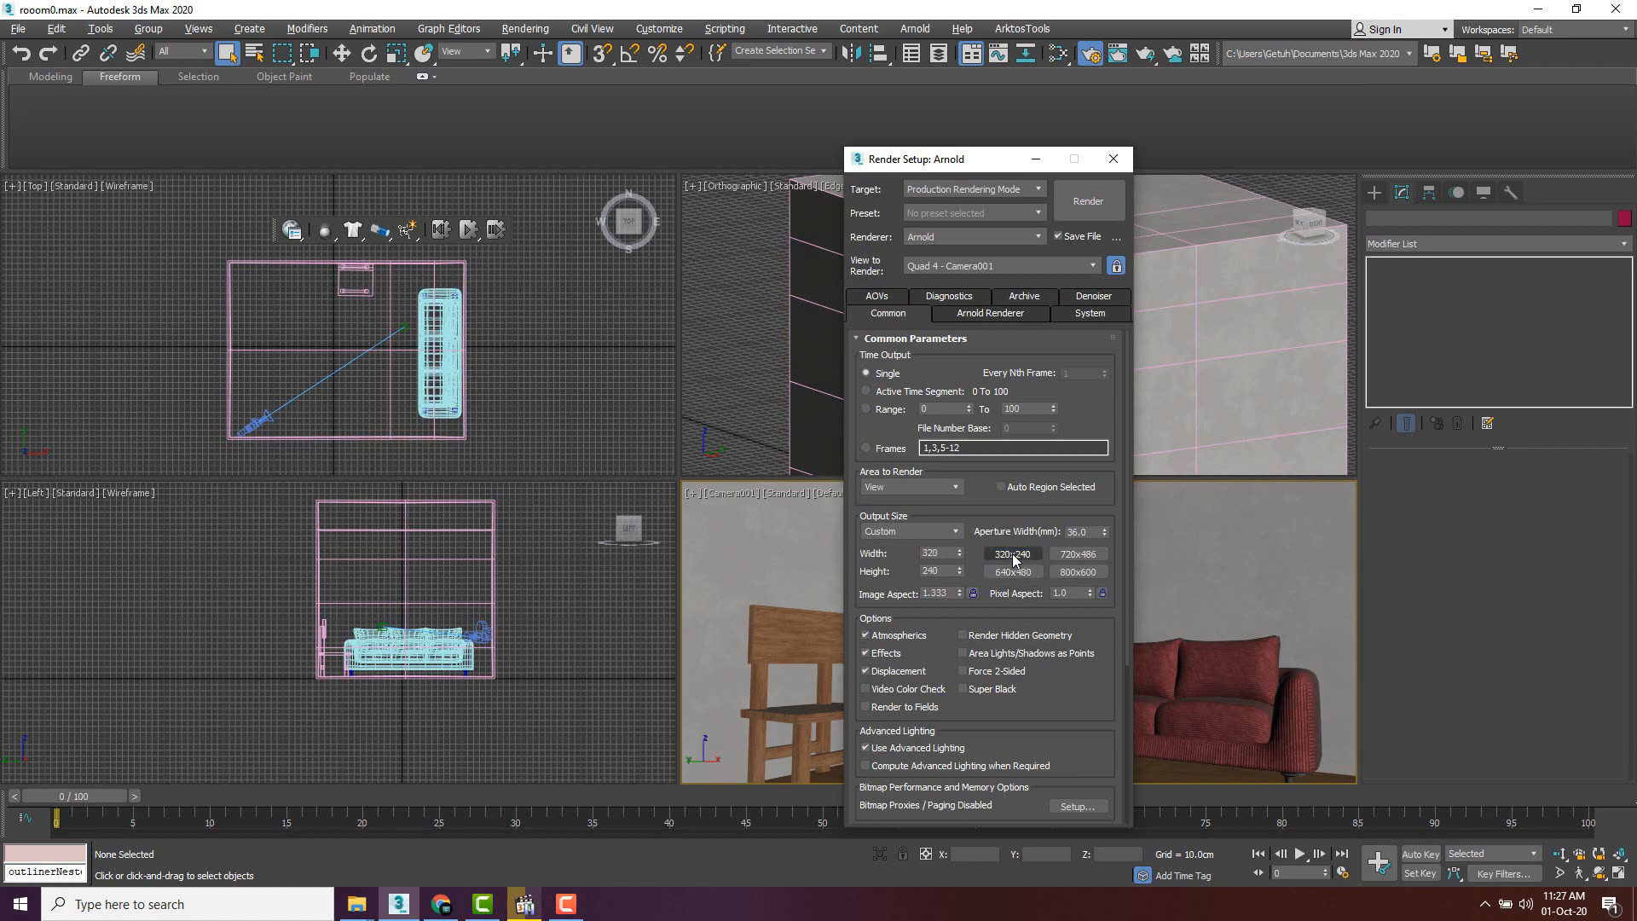
drag(897, 167, 254, 172)
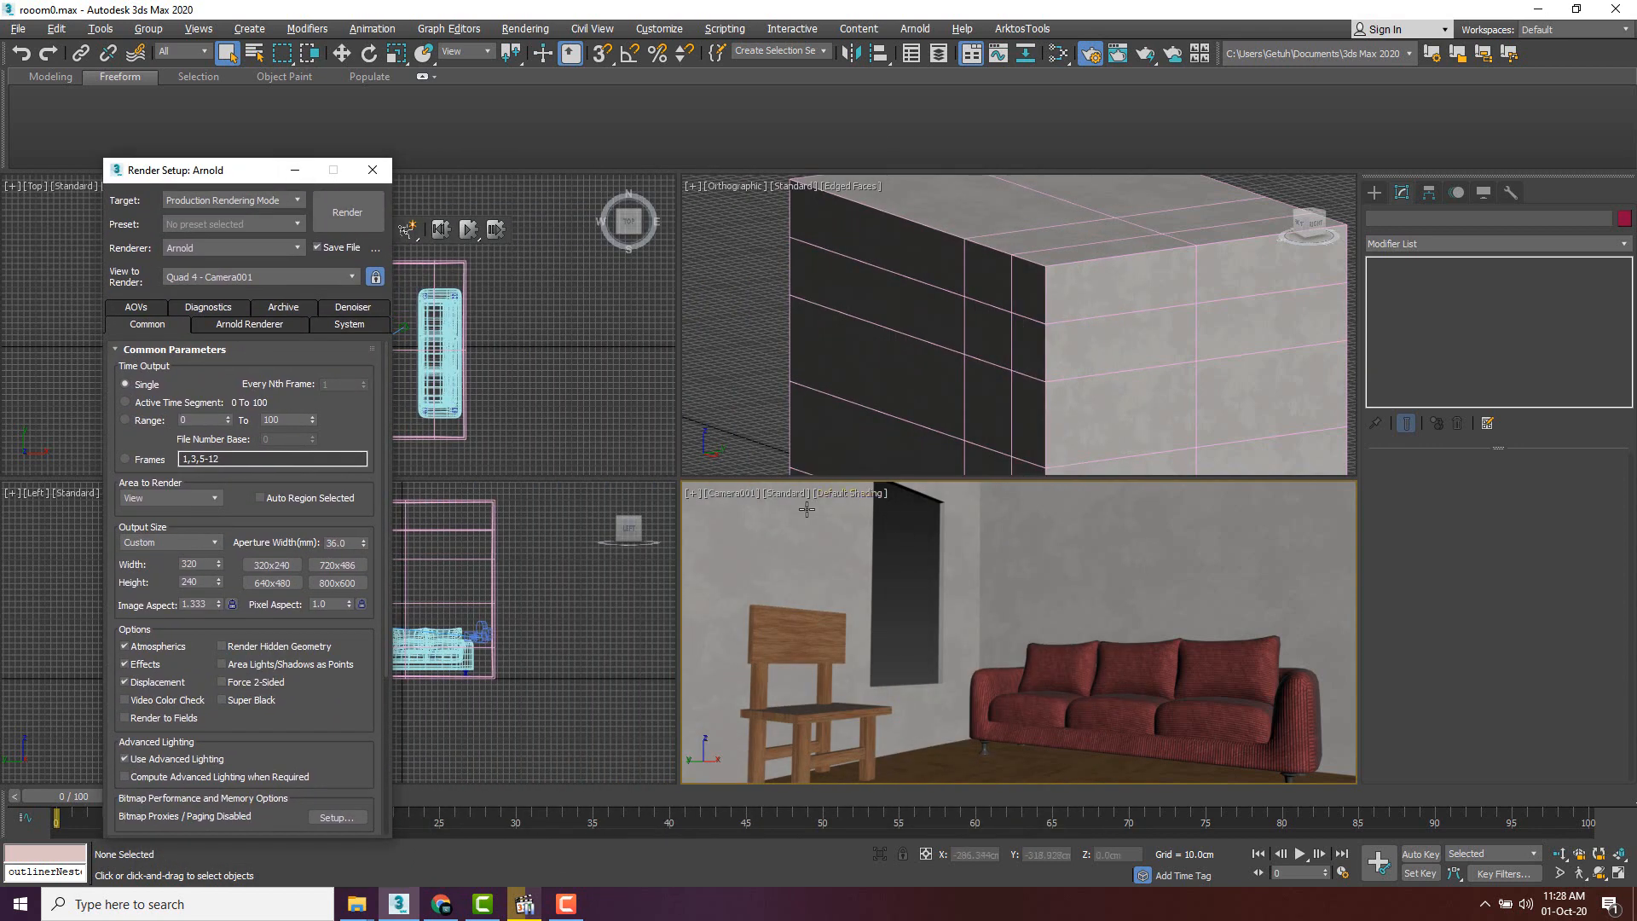
- Show safe frames in the camera viewport and make a test render of the Camera001 view, closing the render windows
click(728, 493)
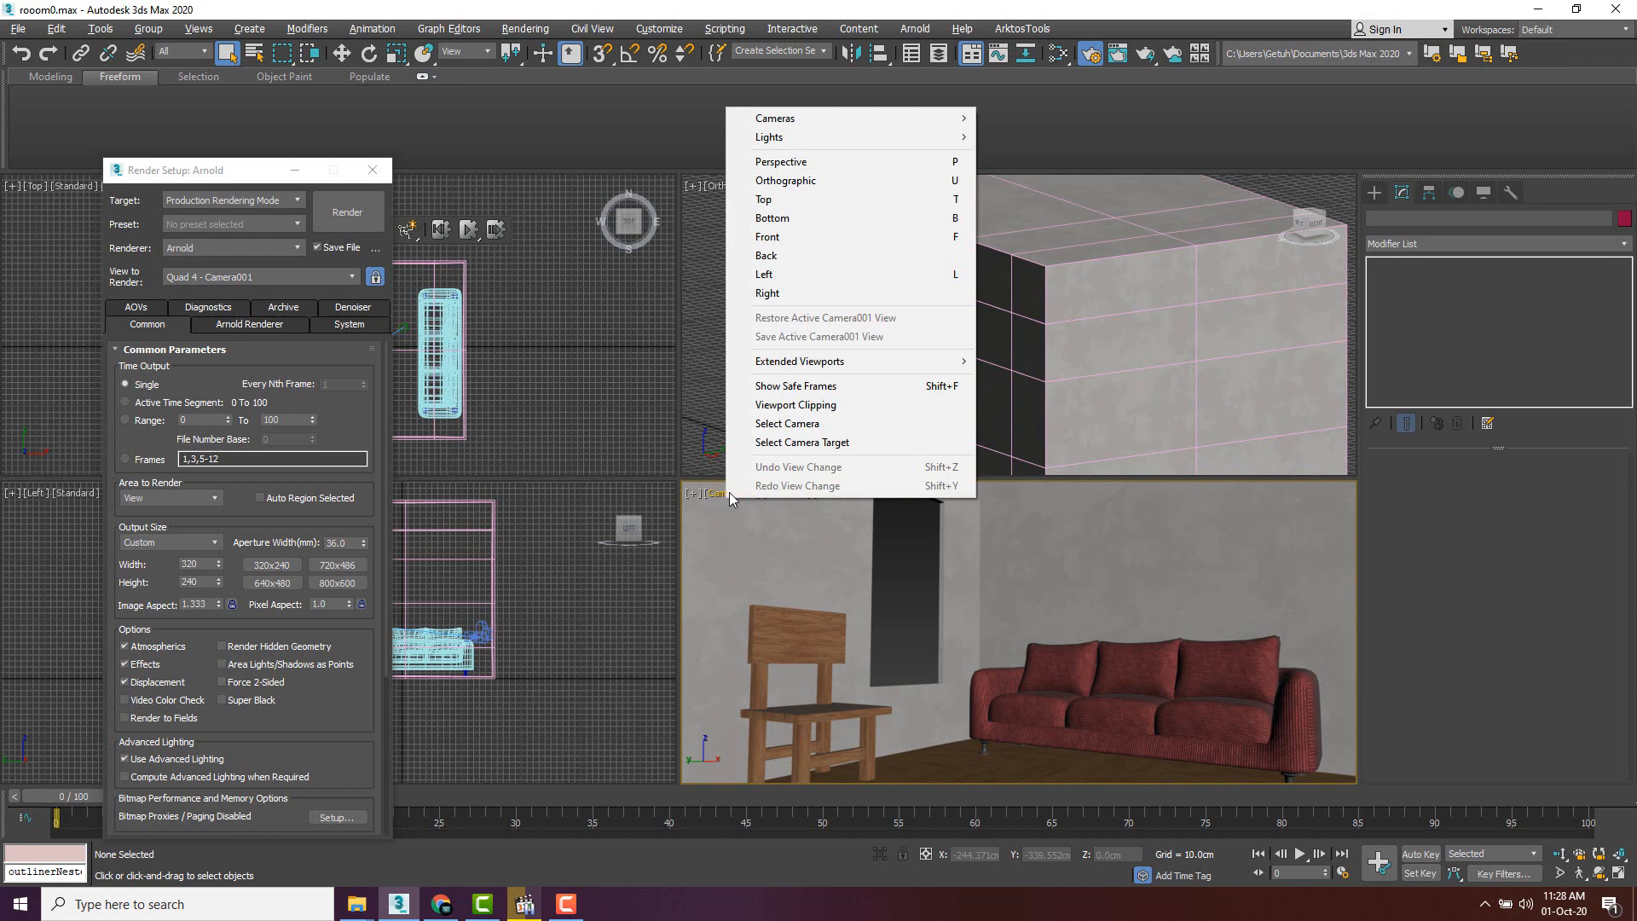
click(791, 388)
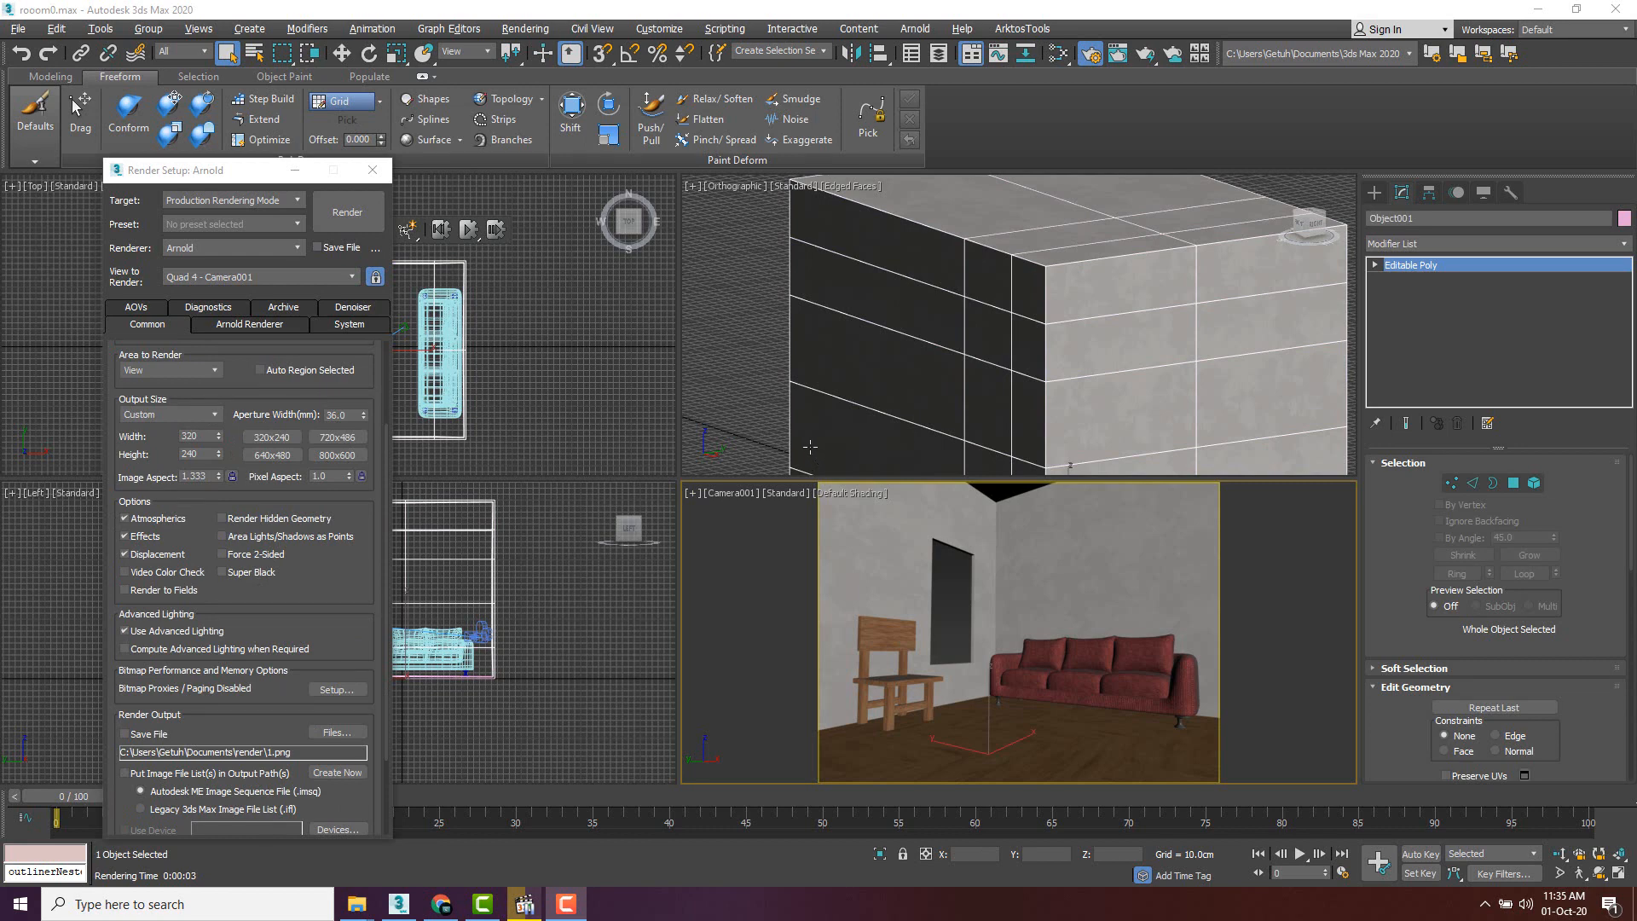
click(348, 213)
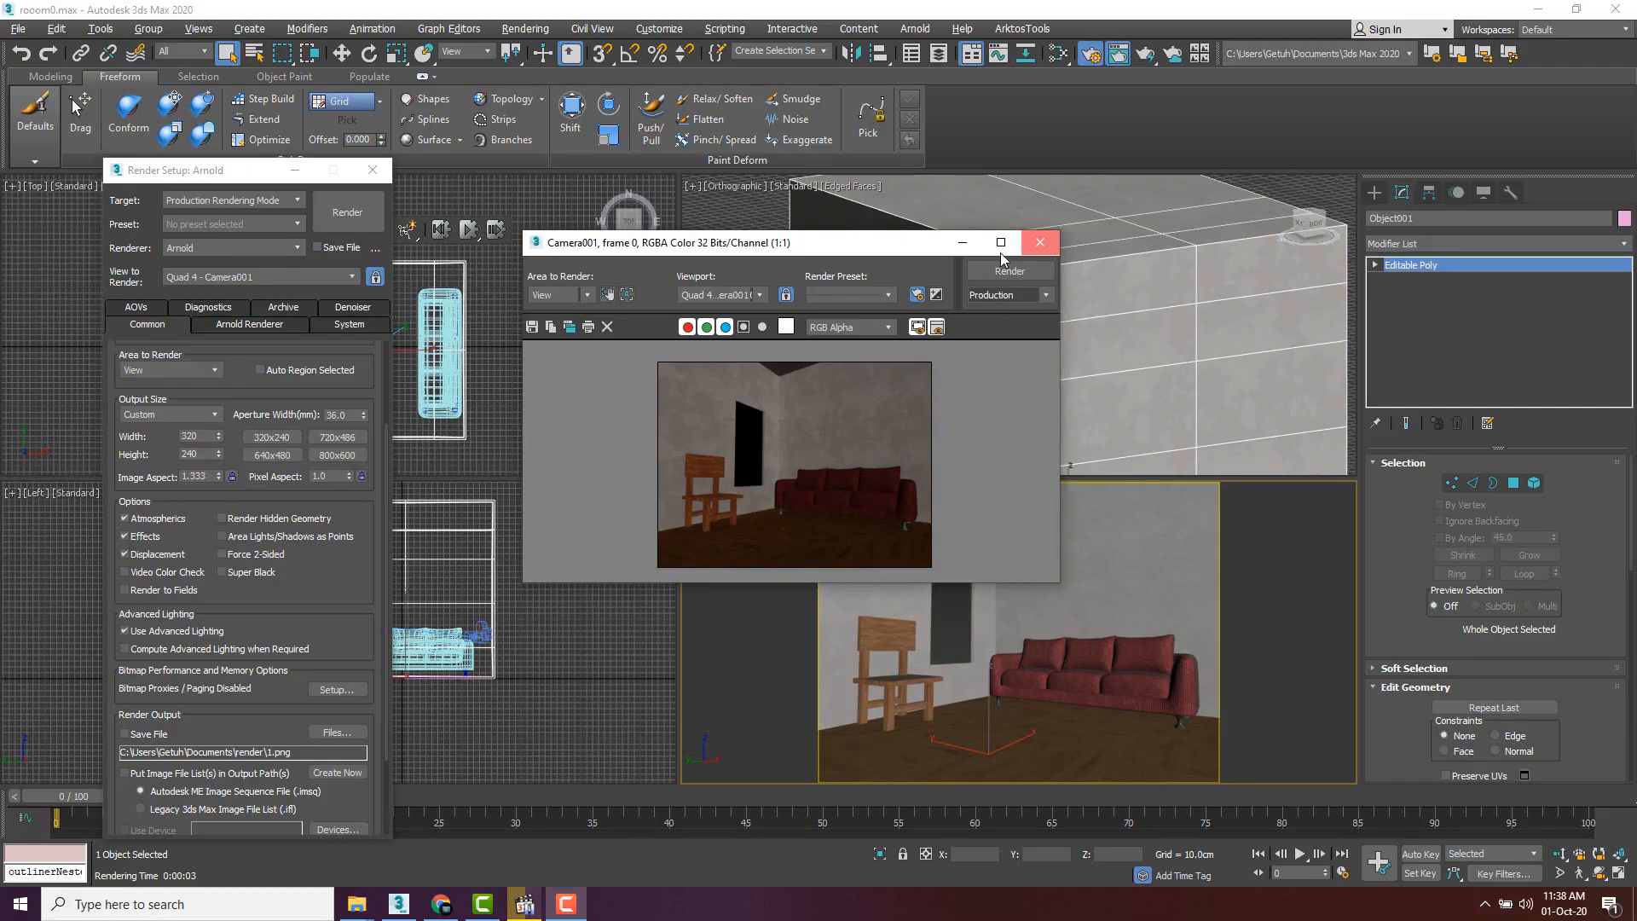
click(1039, 242)
click(372, 169)
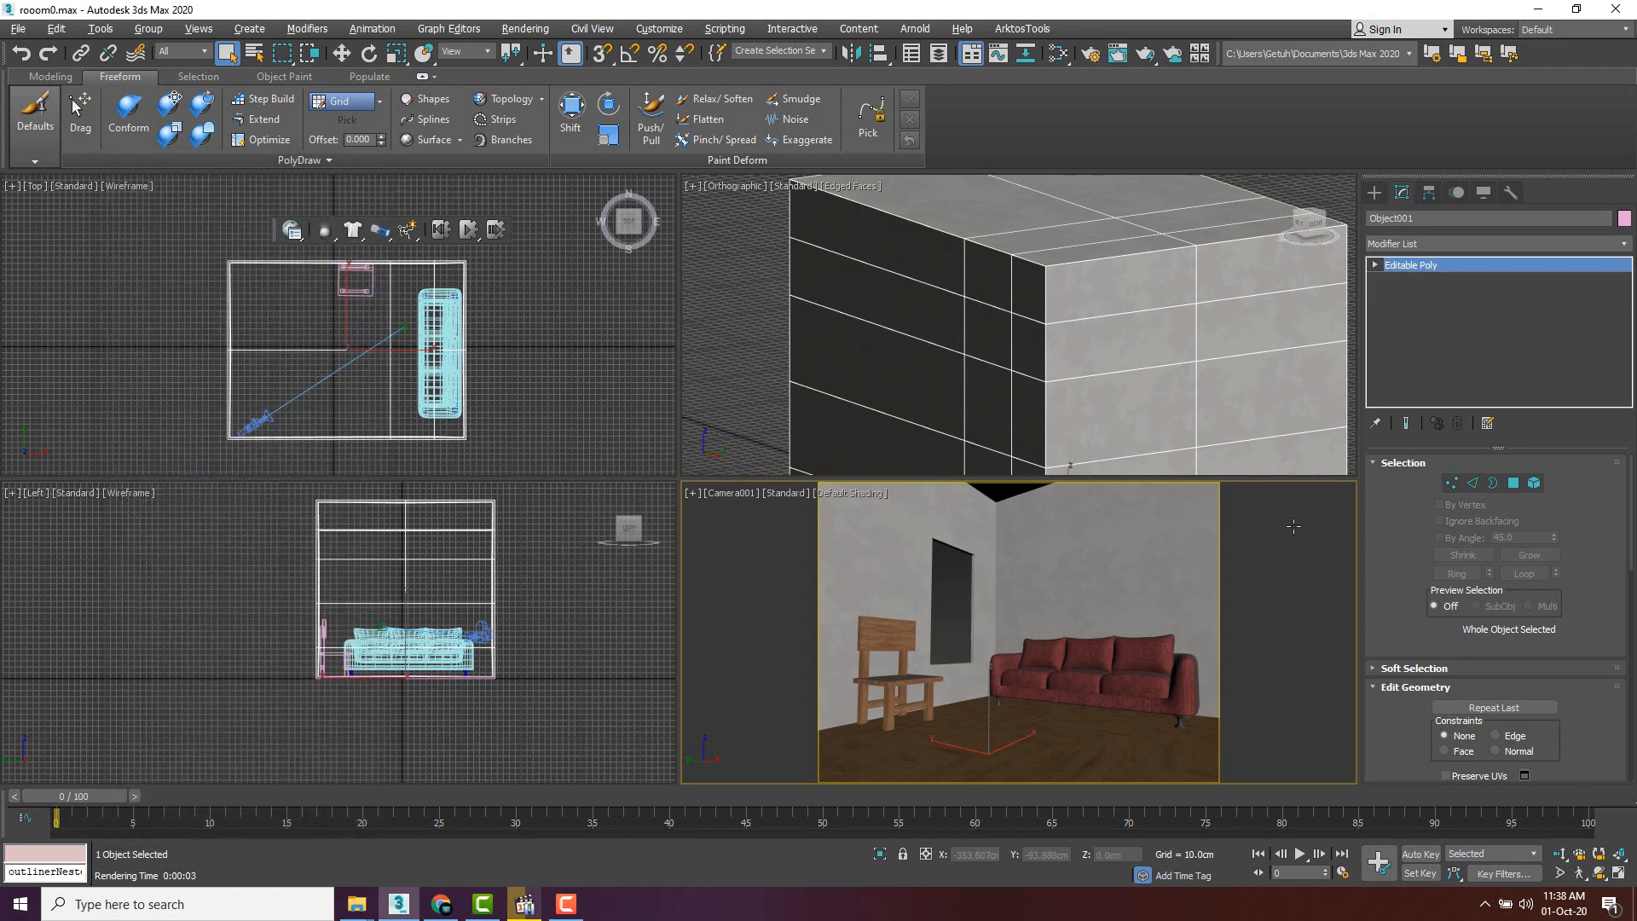
- Add a new Physical Material node to an empty area of the Slate Material Editor's View1 graph
key(m)
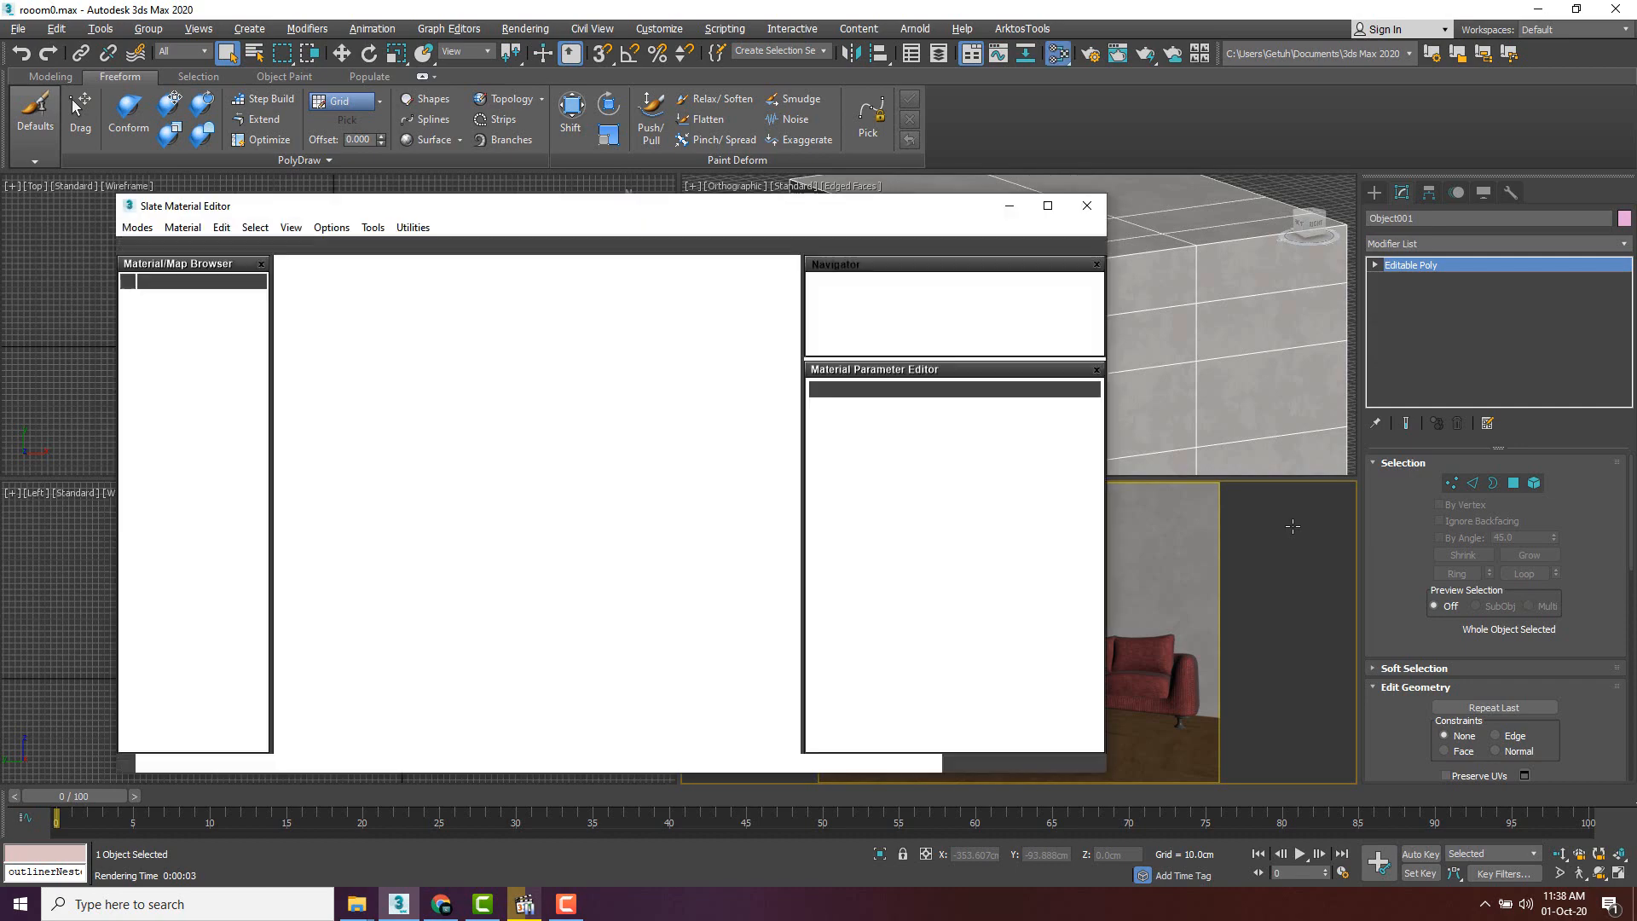
scroll(519, 426, down, 10)
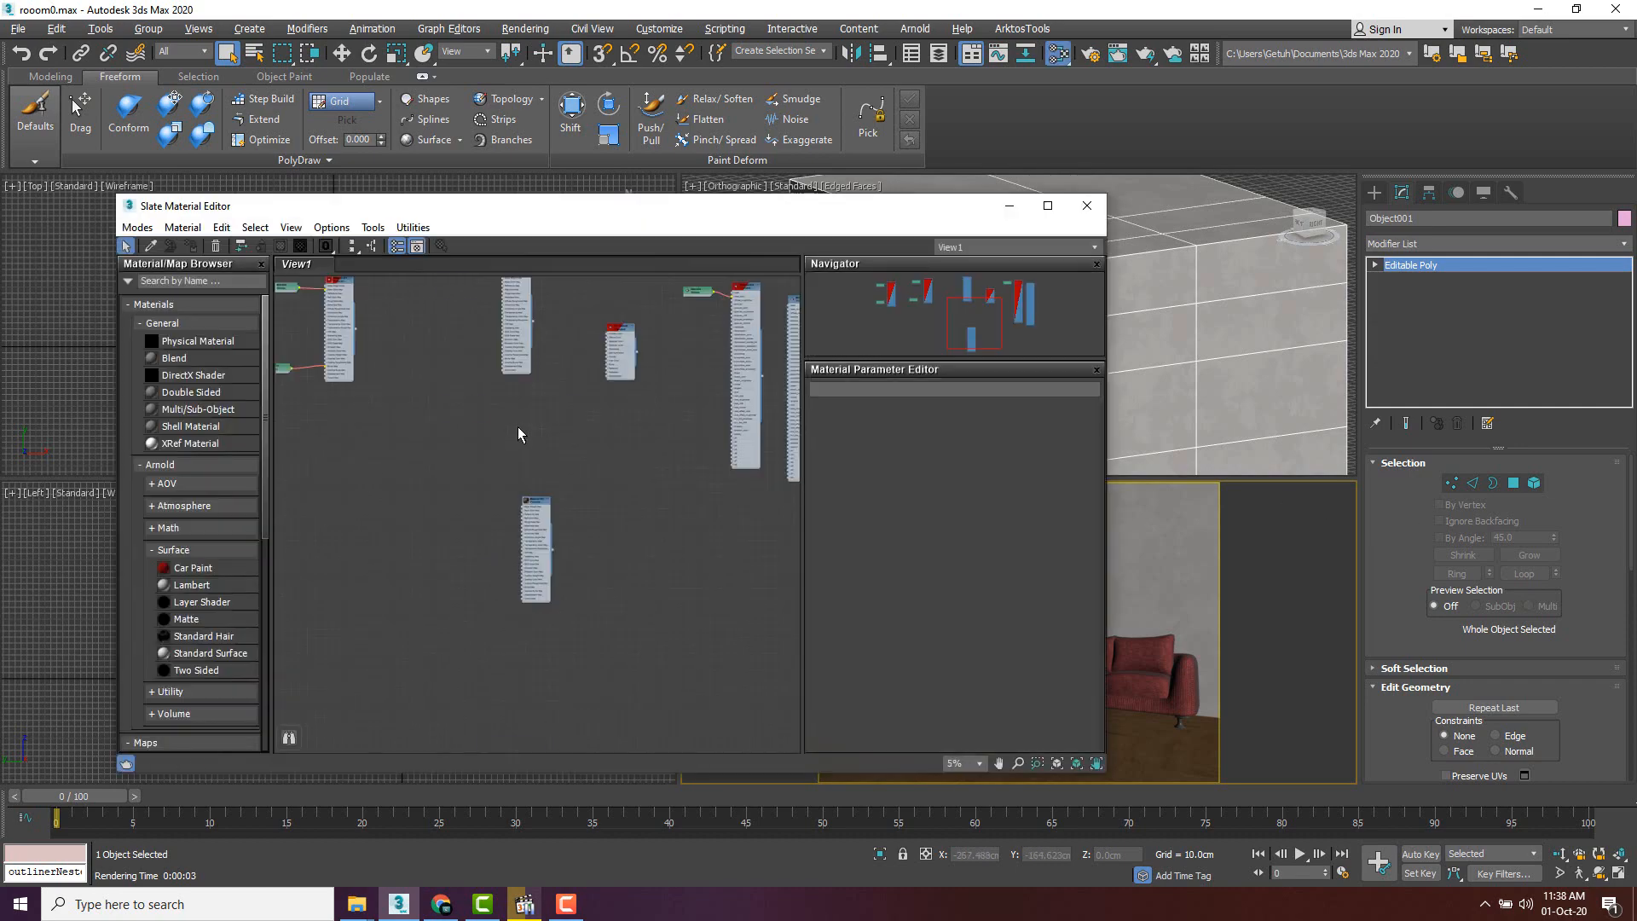
middle_drag(392, 407, 587, 428)
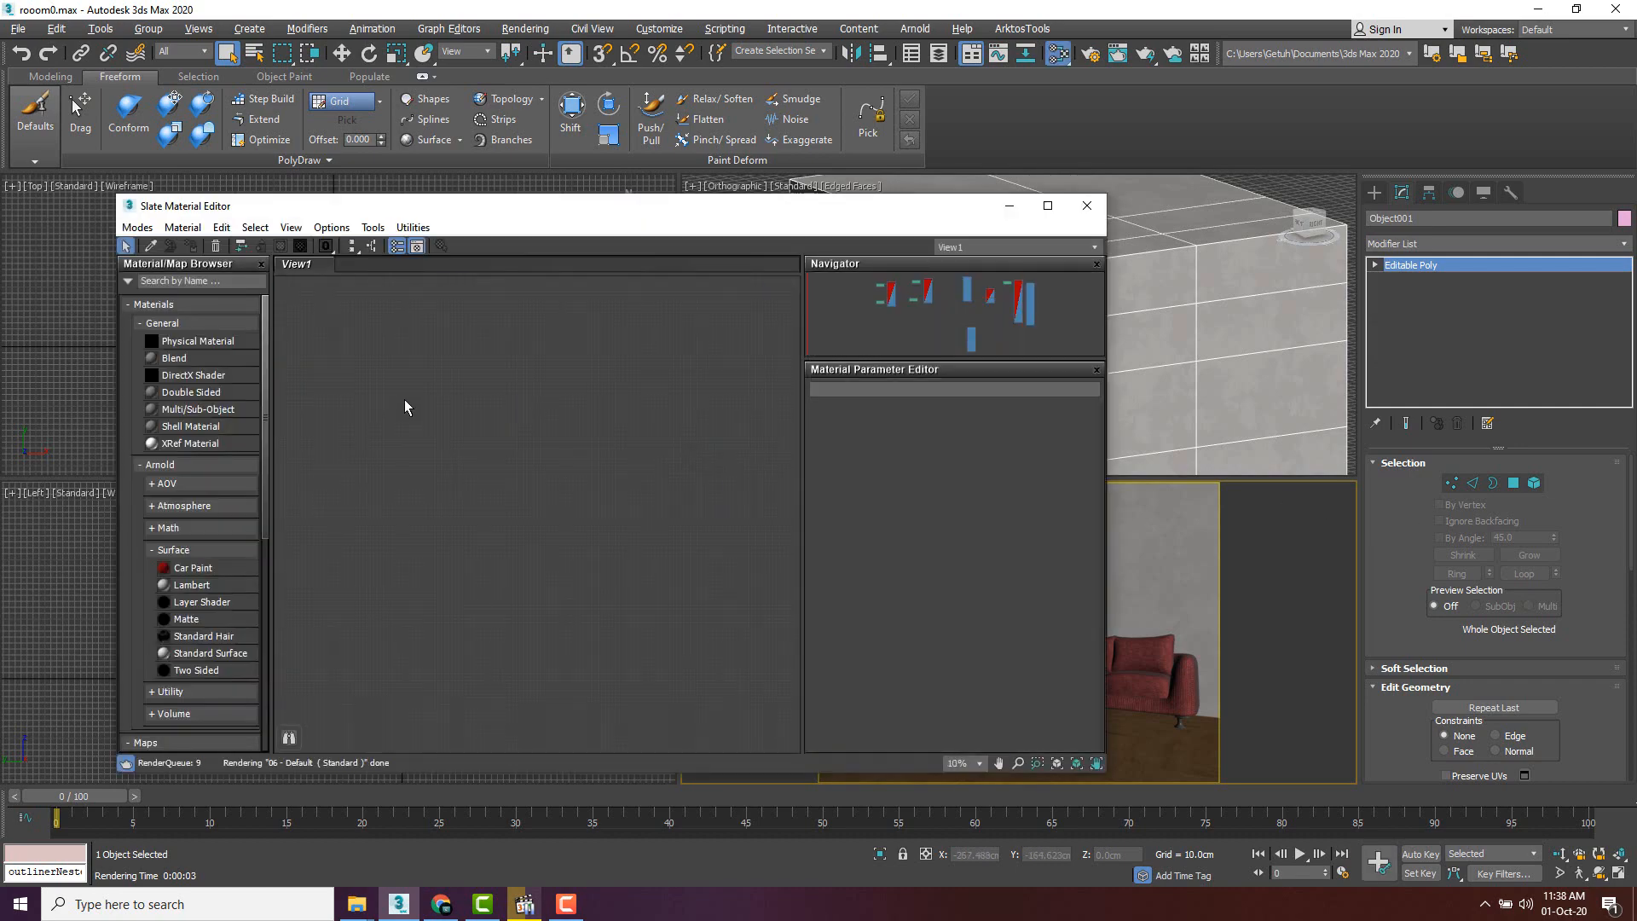
scroll(405, 407, up, 3)
drag(545, 220, 217, 223)
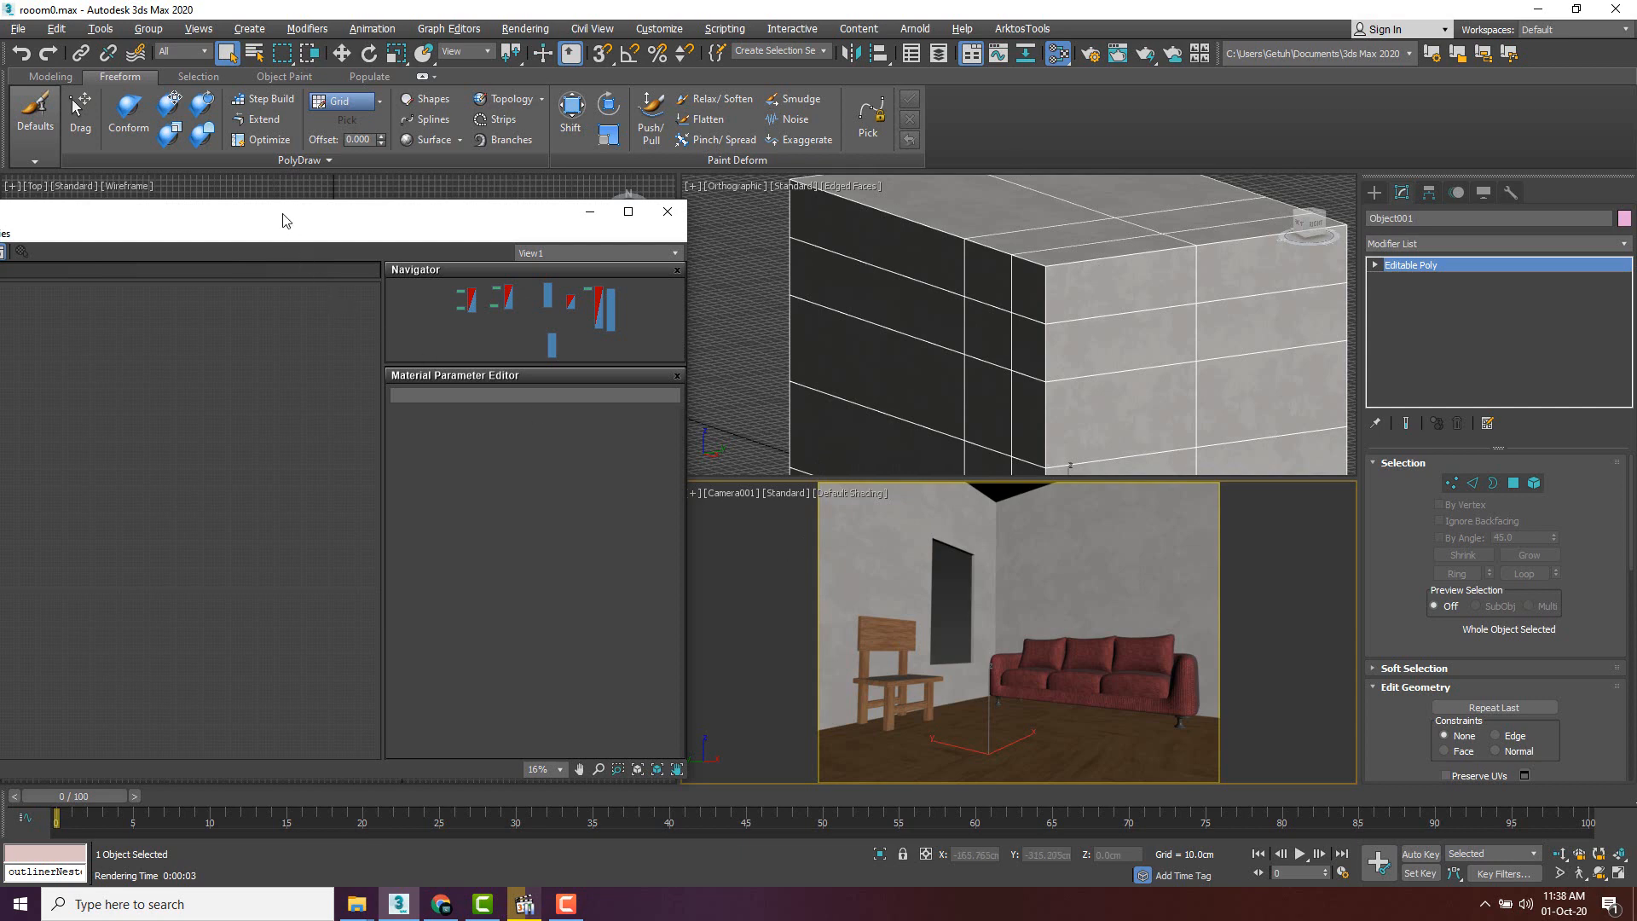
drag(287, 218, 850, 225)
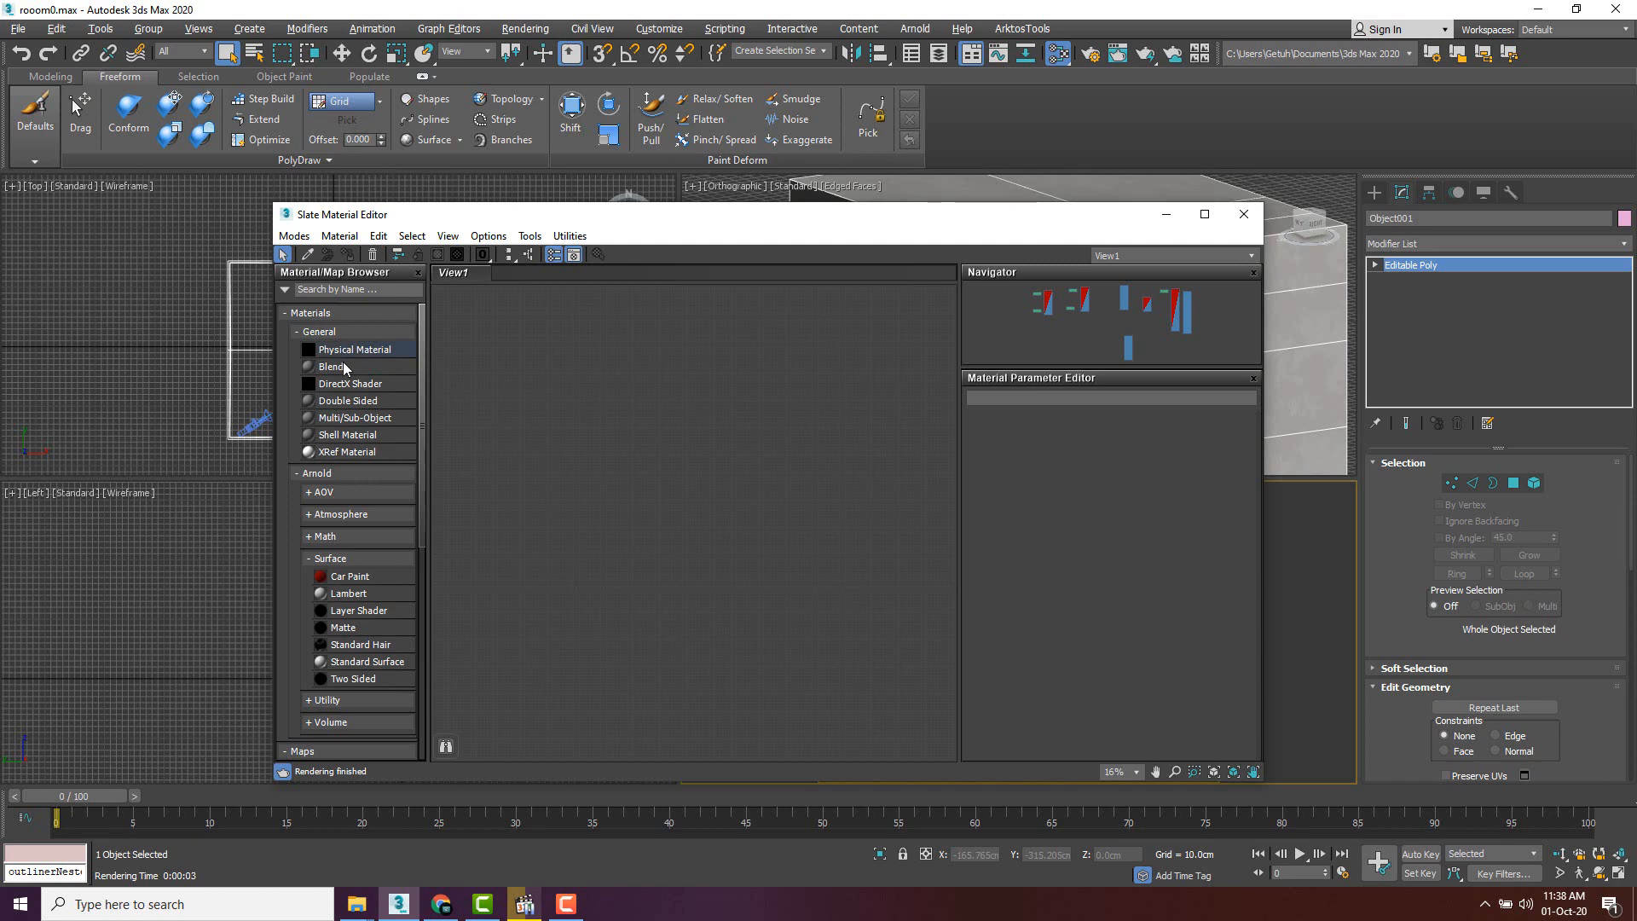
drag(340, 349, 566, 420)
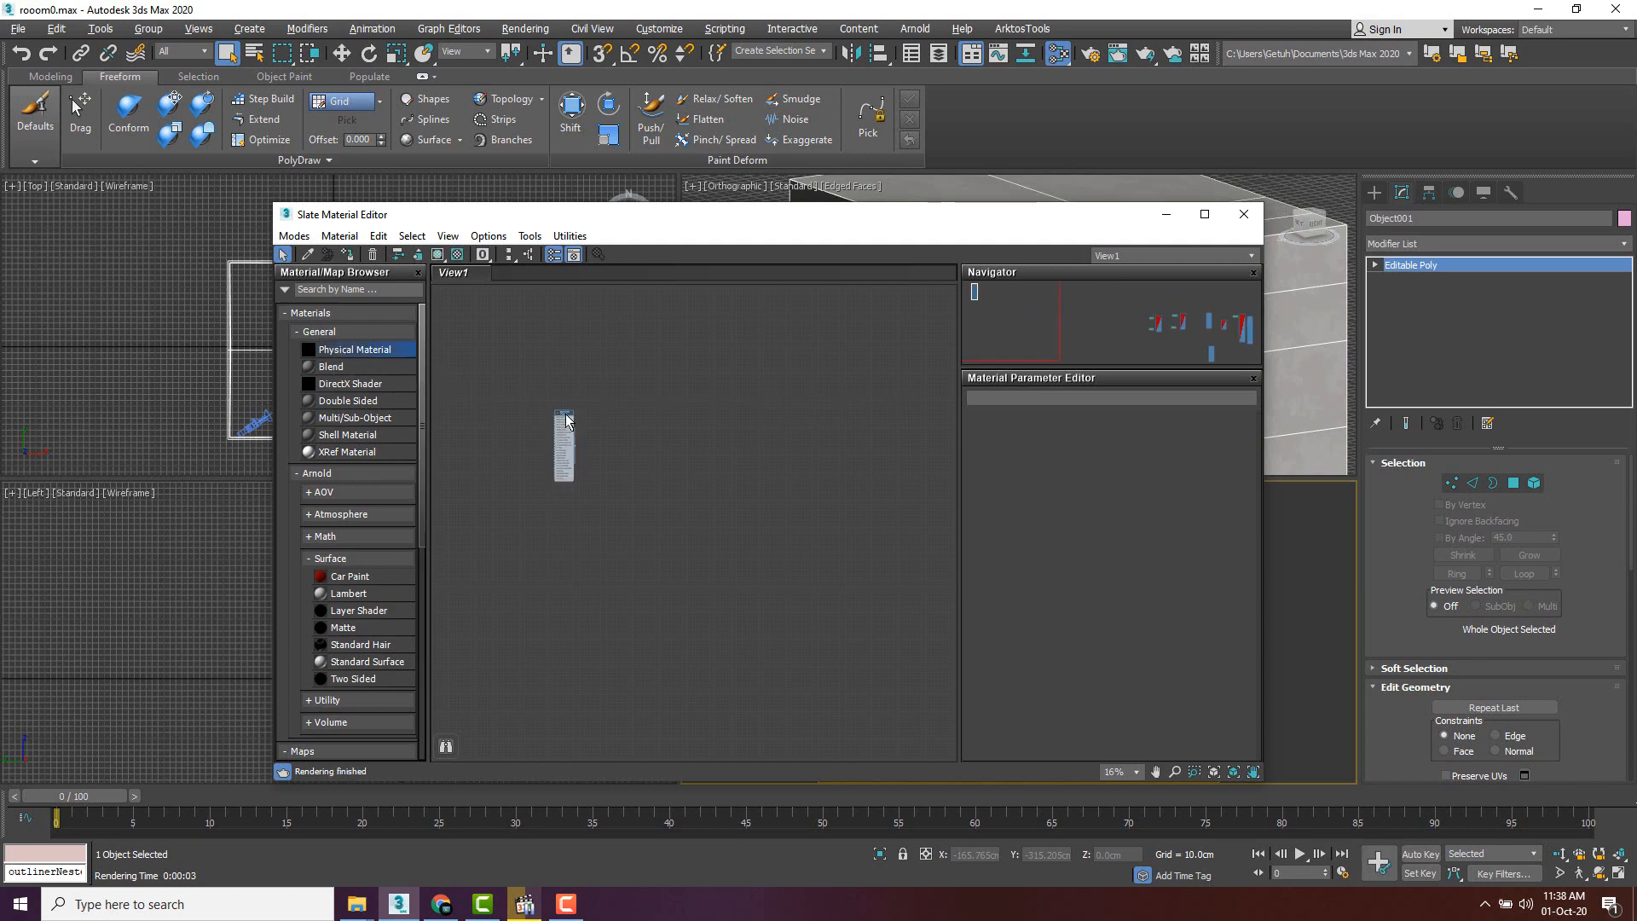
scroll(567, 420, up, 10)
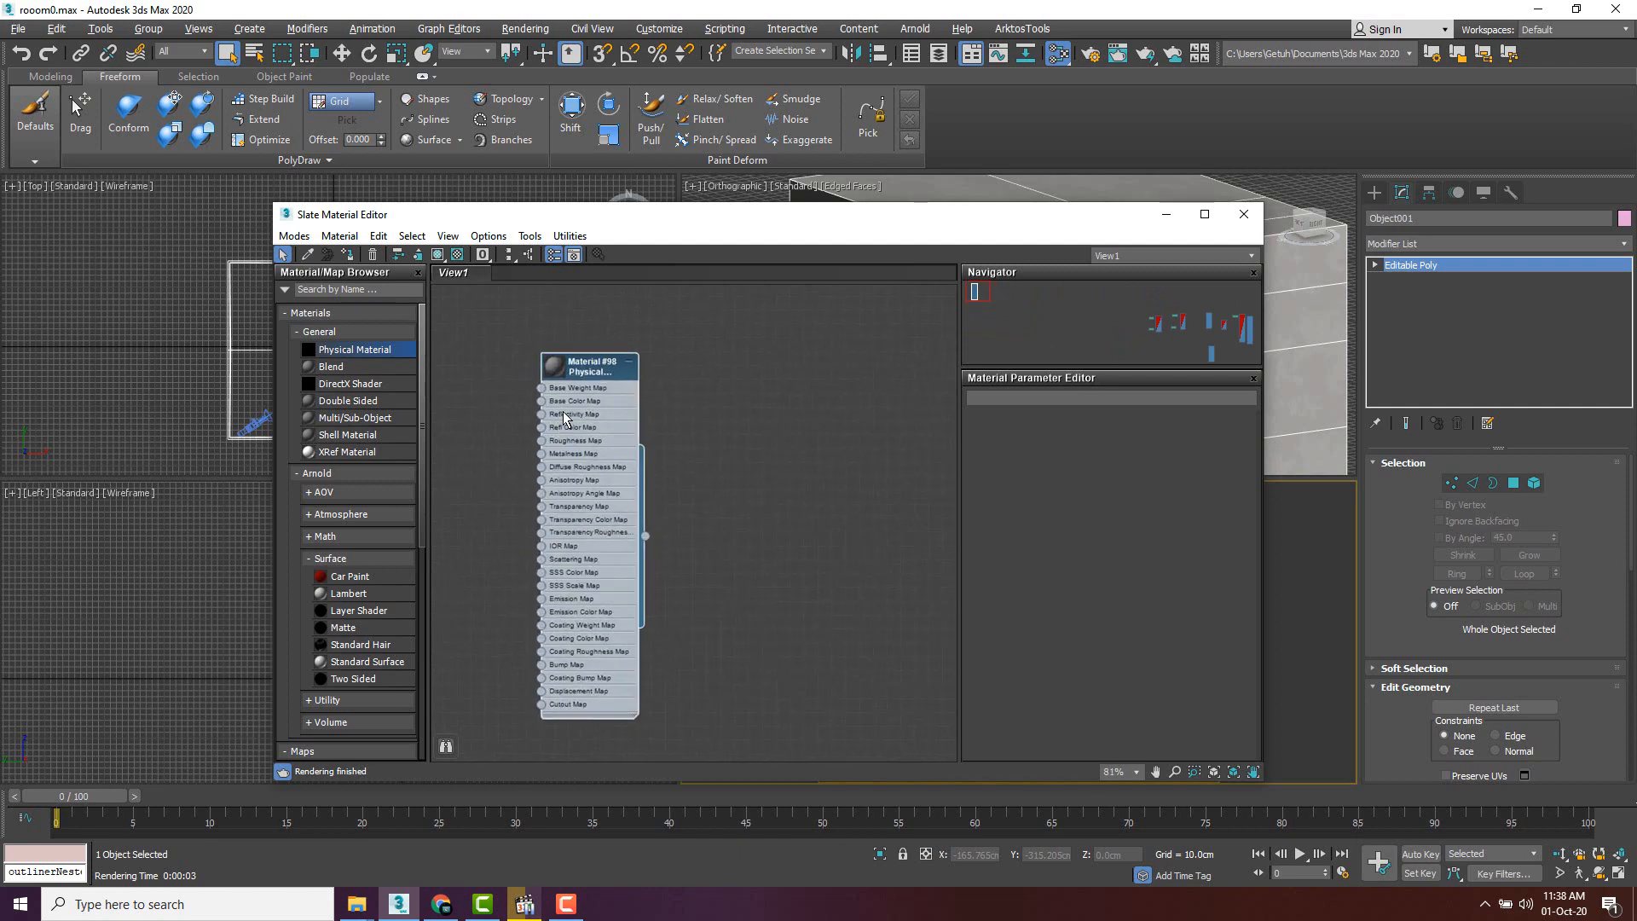
scroll(564, 418, up, 2)
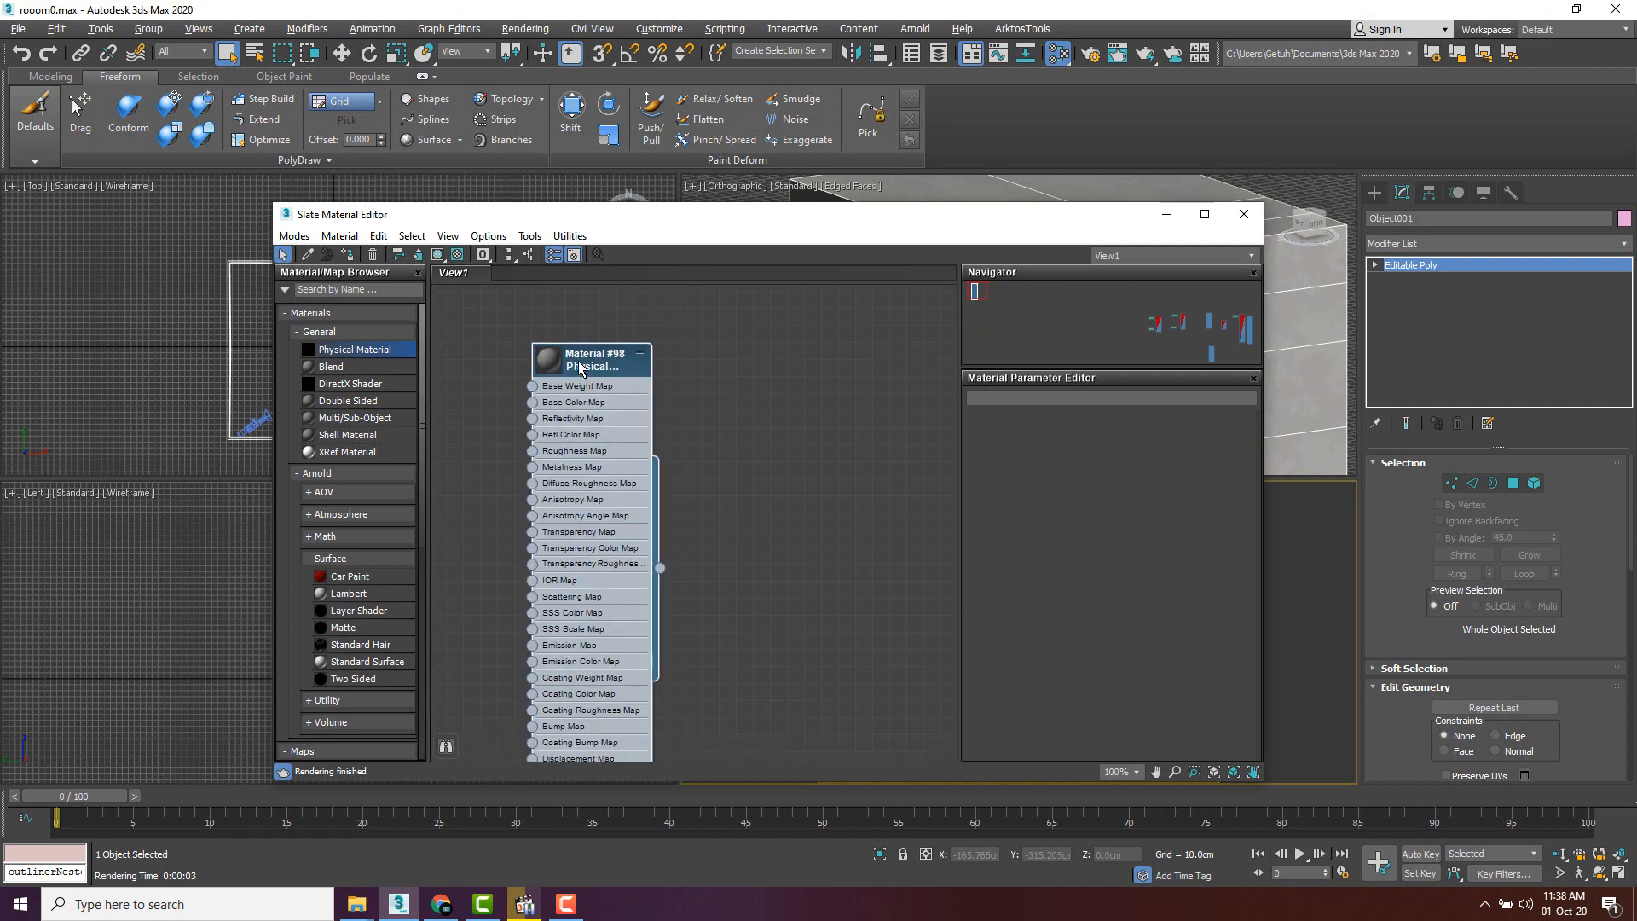
- Select the room shell with everything in it and assign the new Physical Material to the whole selection
drag(939, 227, 611, 236)
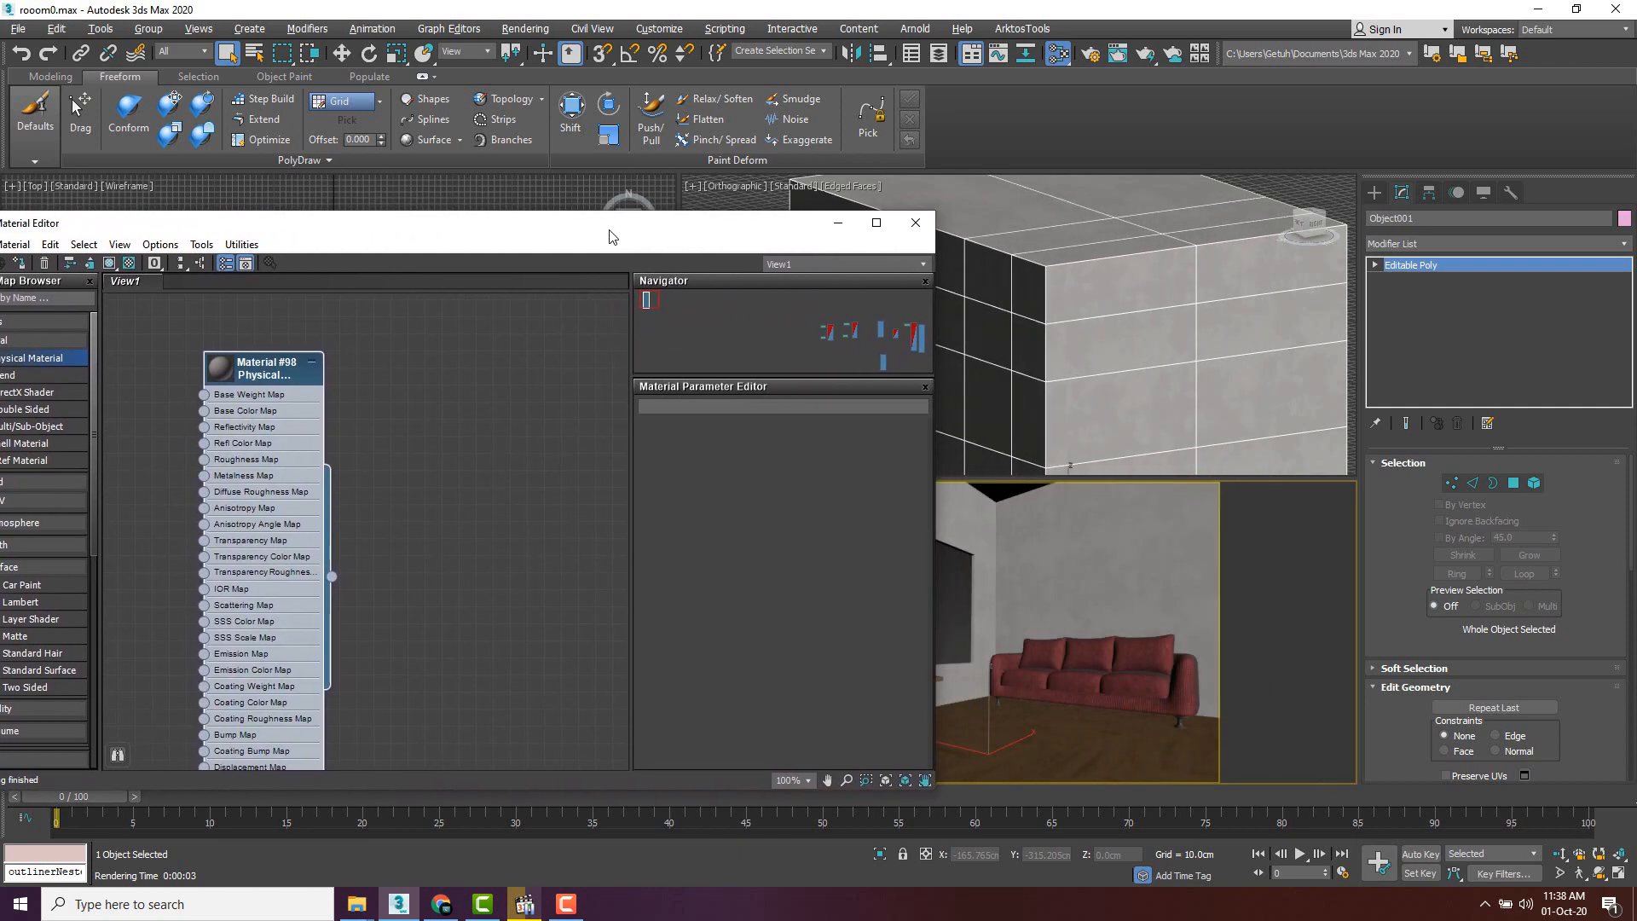
drag(750, 243, 577, 246)
scroll(982, 258, down, 5)
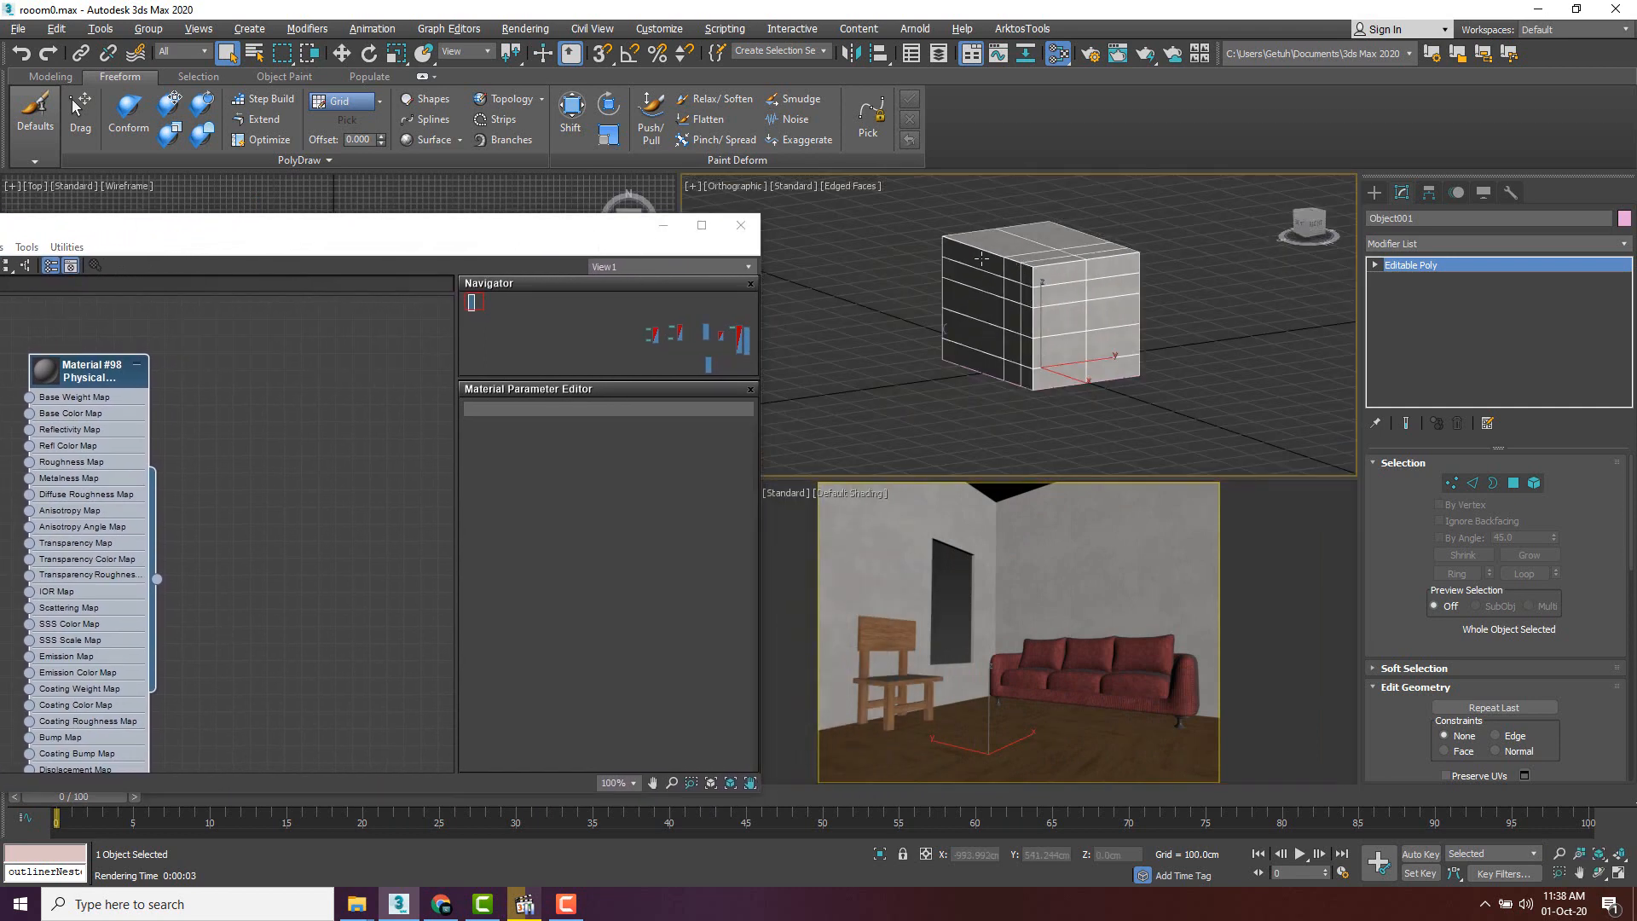
drag(883, 195, 1218, 445)
drag(236, 236, 388, 236)
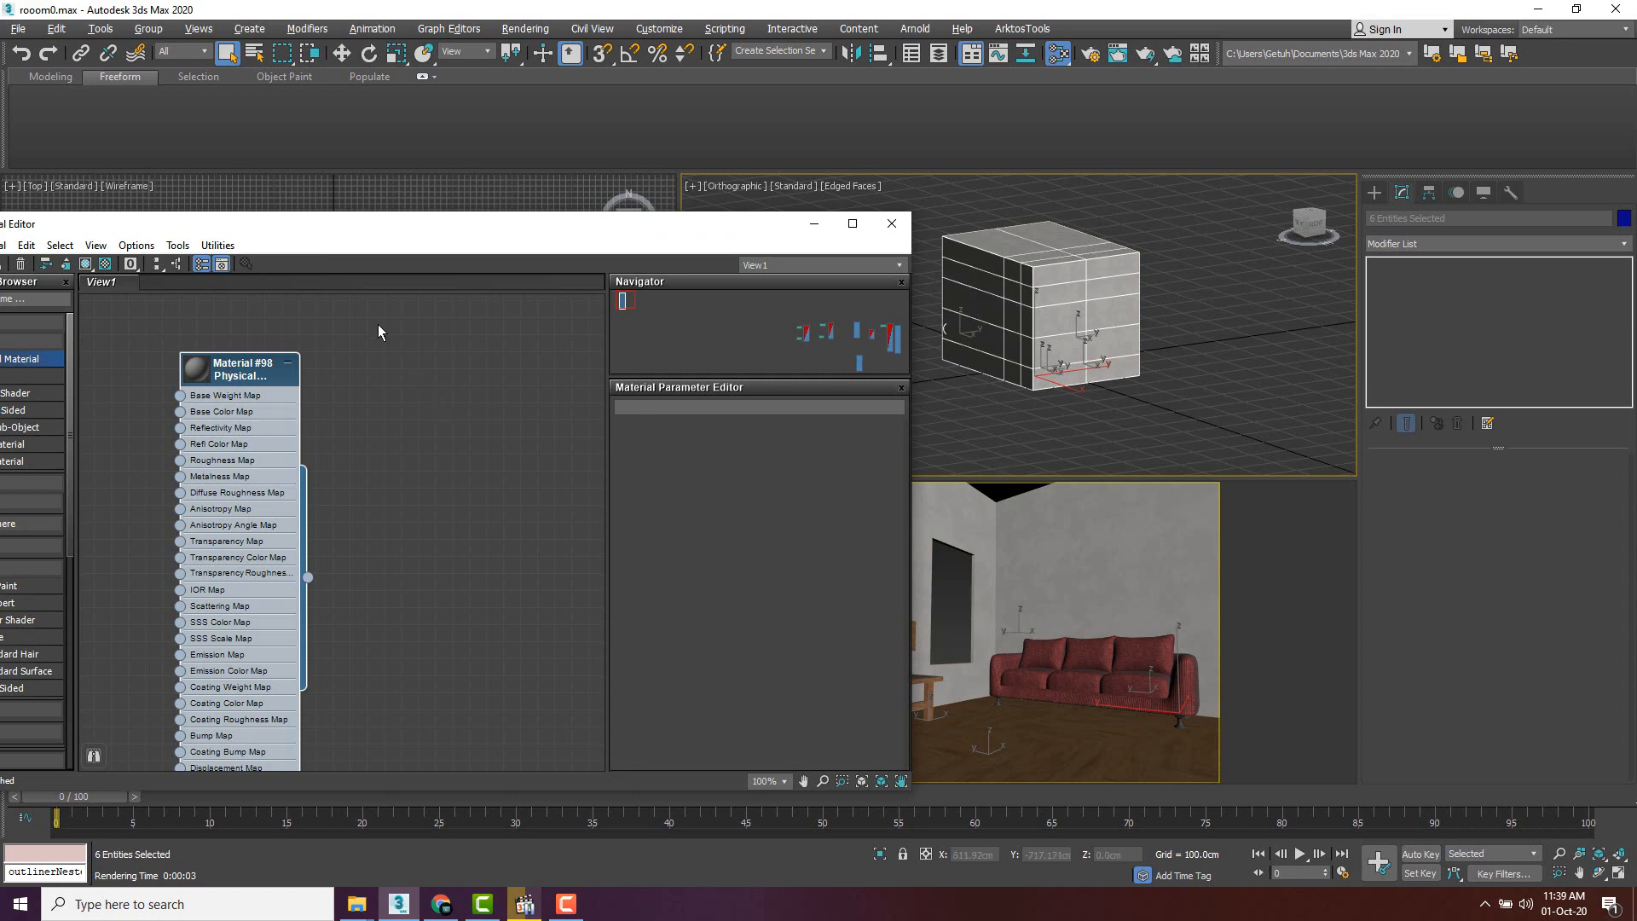
drag(338, 229, 361, 229)
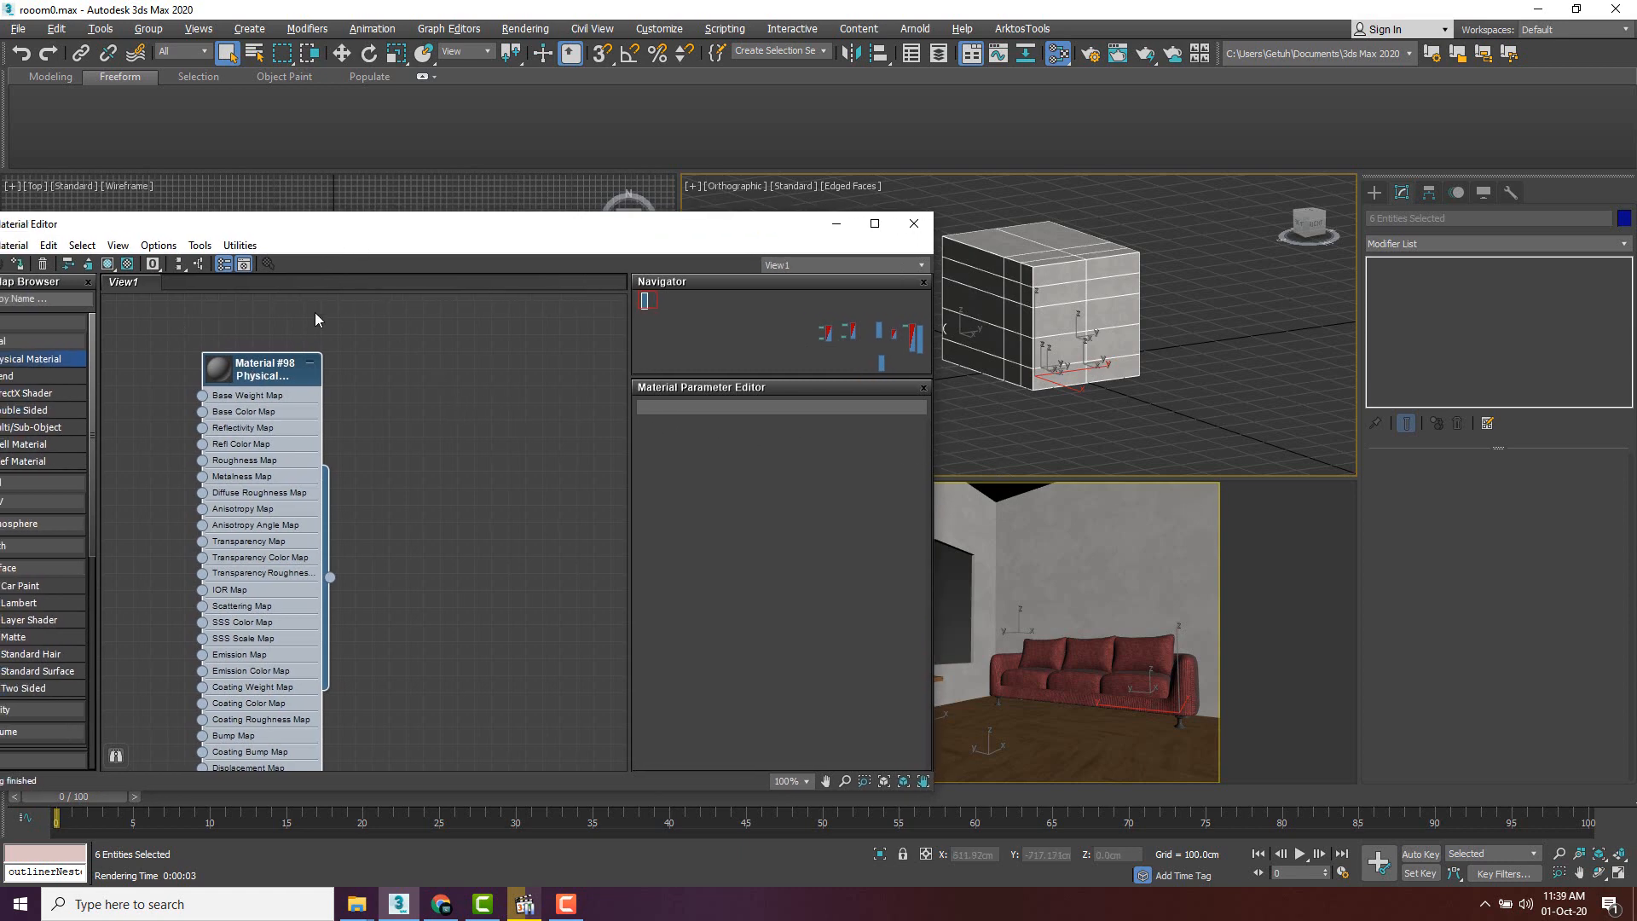
right_click(256, 375)
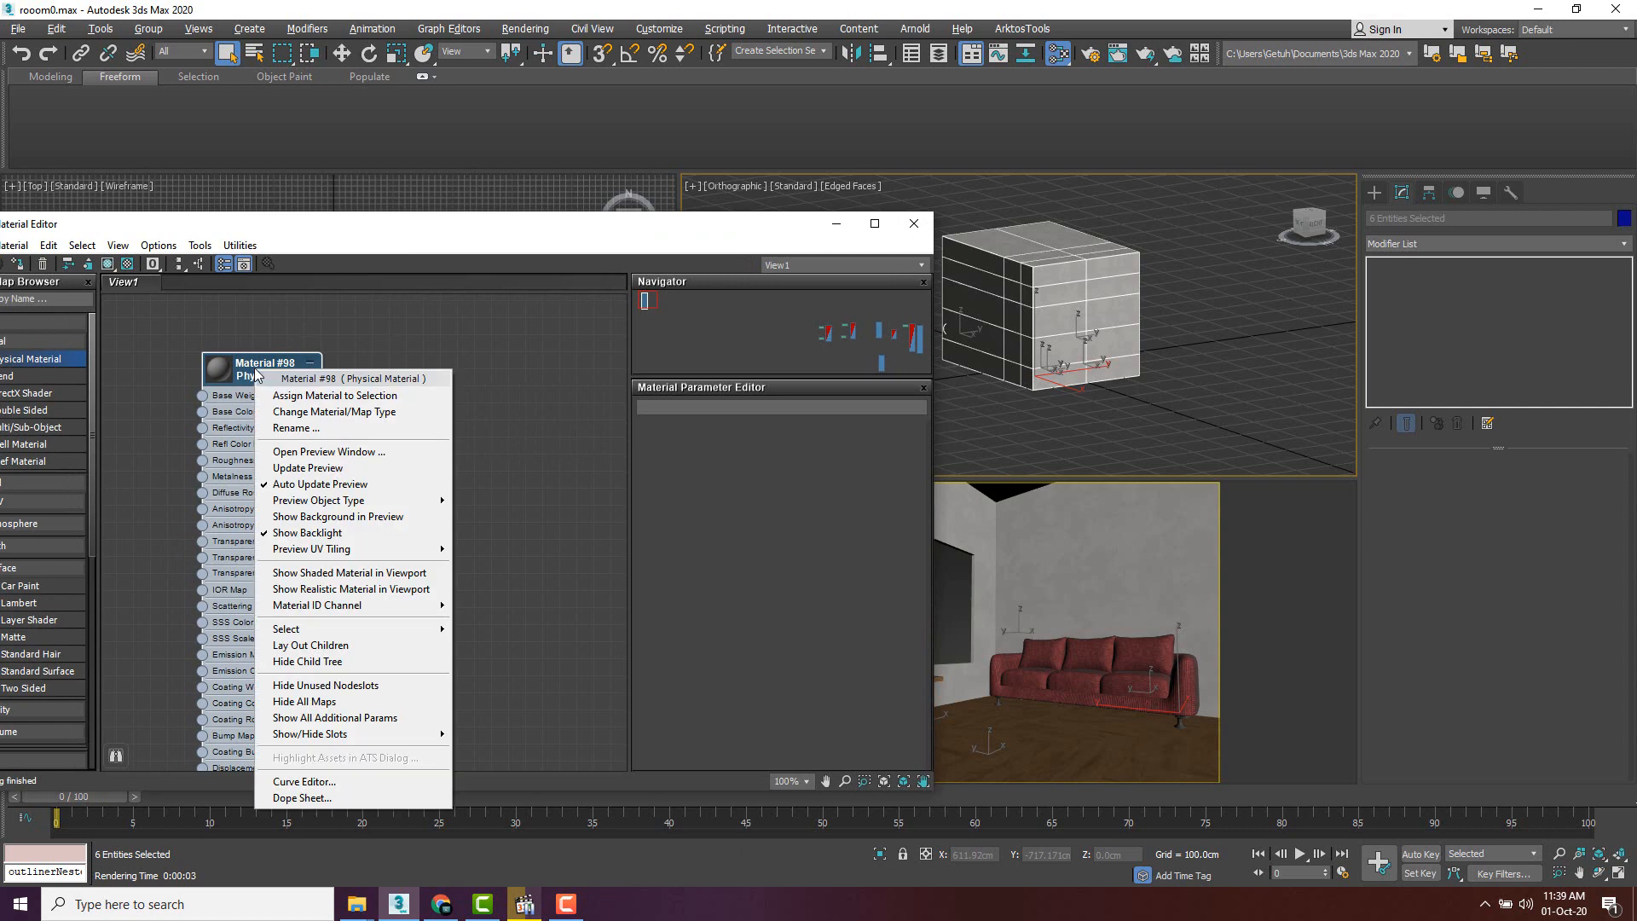
click(290, 397)
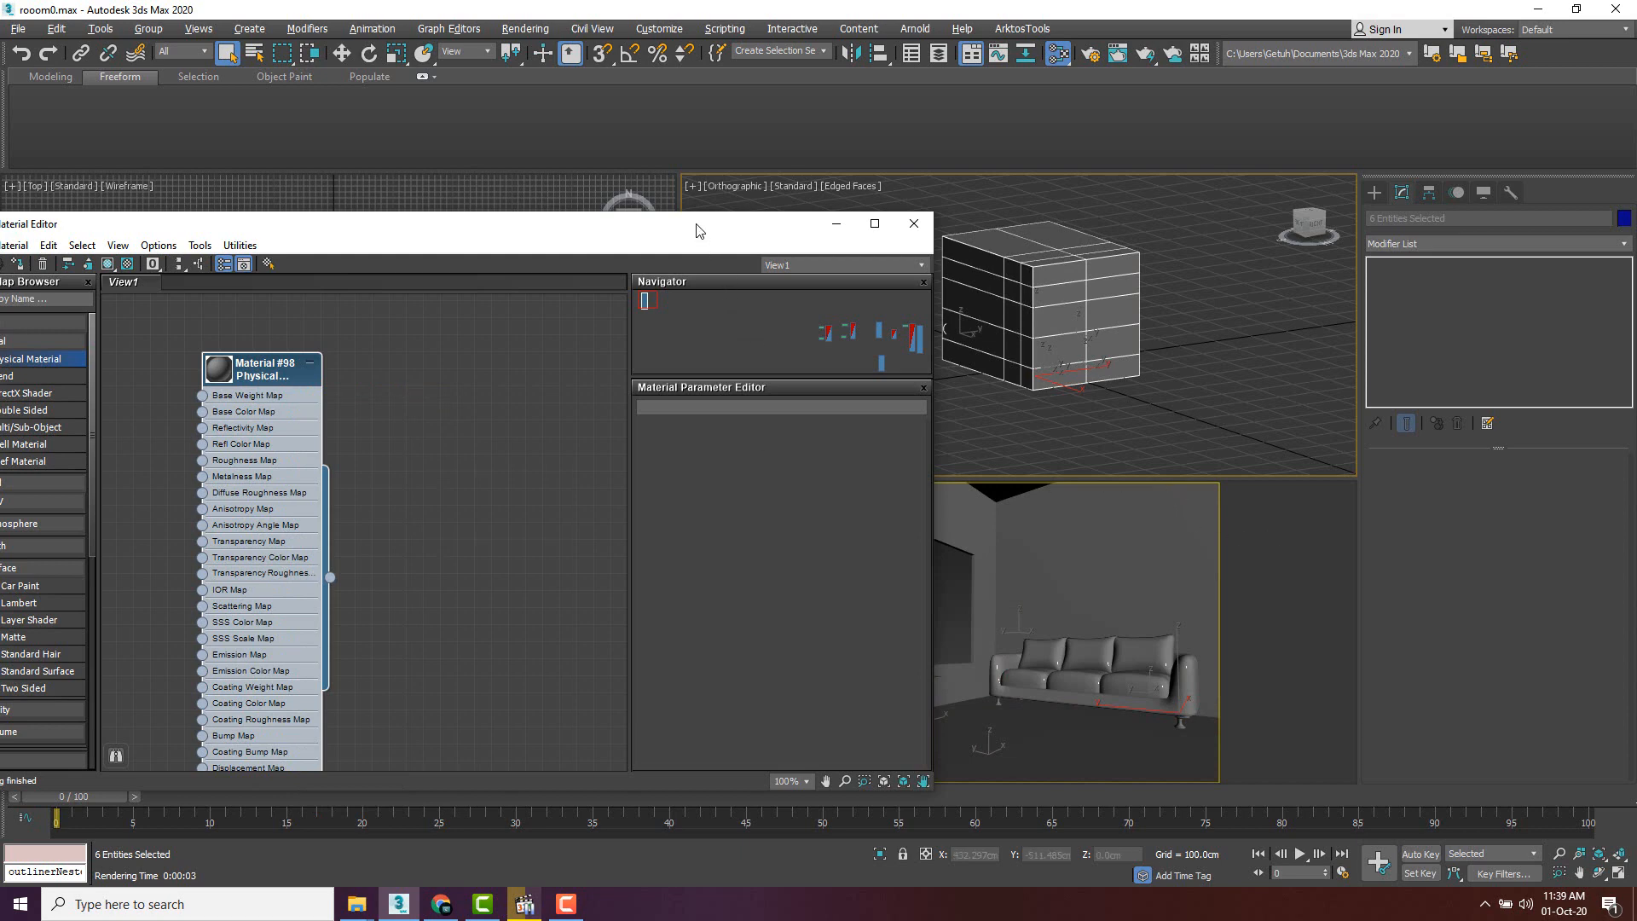
drag(695, 223, 513, 221)
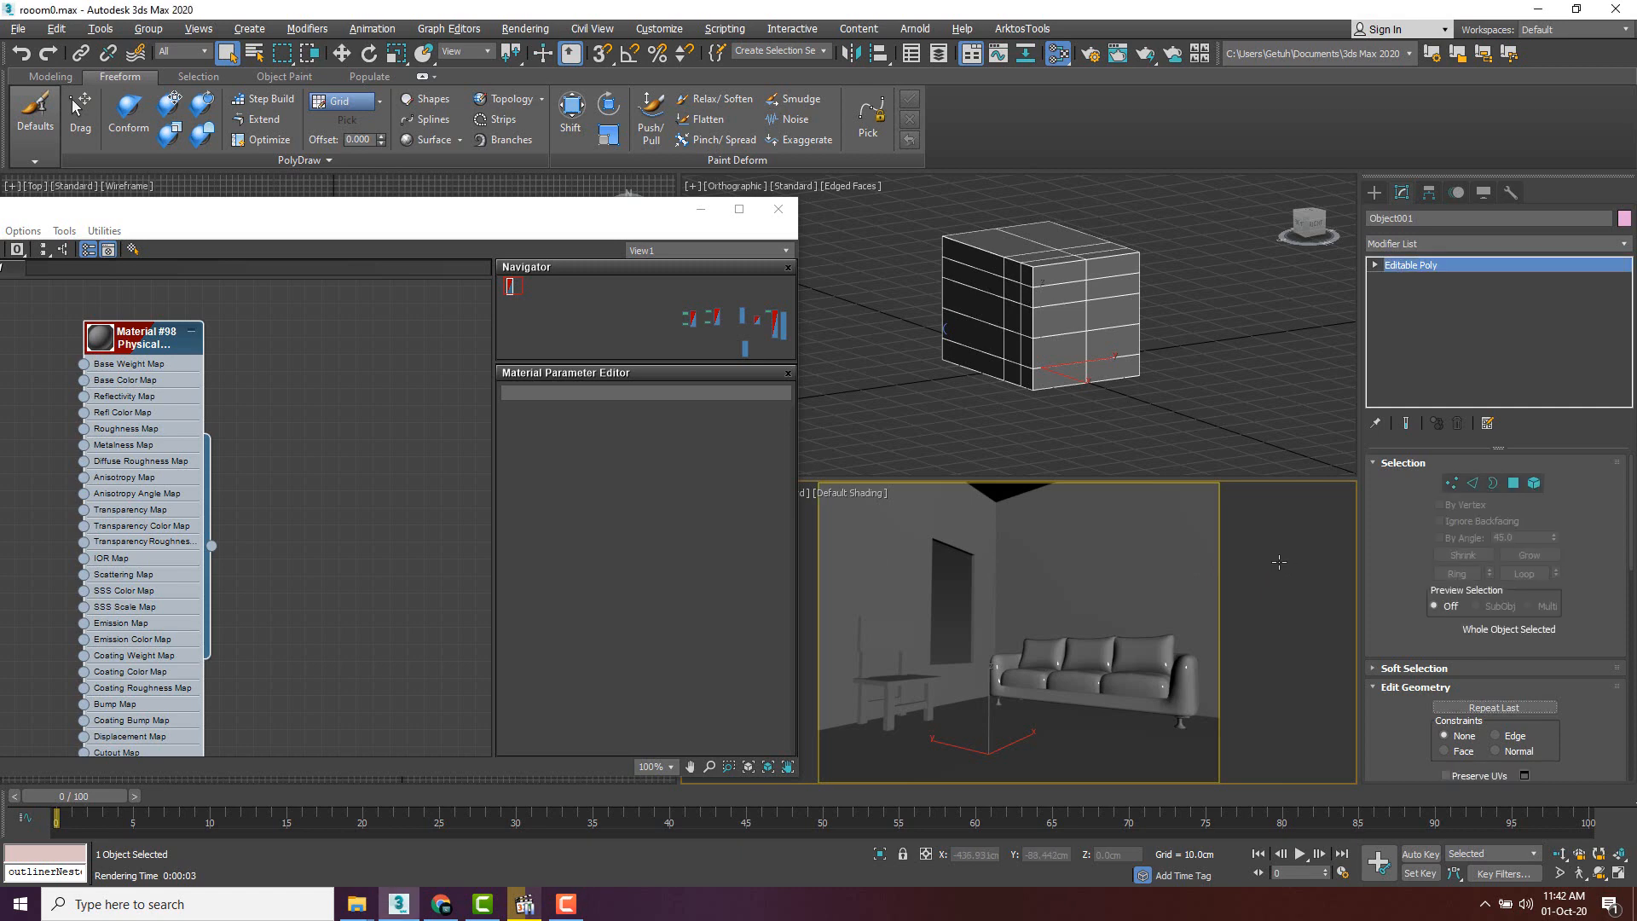
- Make a test render of the Camera001 view with the newly assigned material and close the render window
key(shift+q)
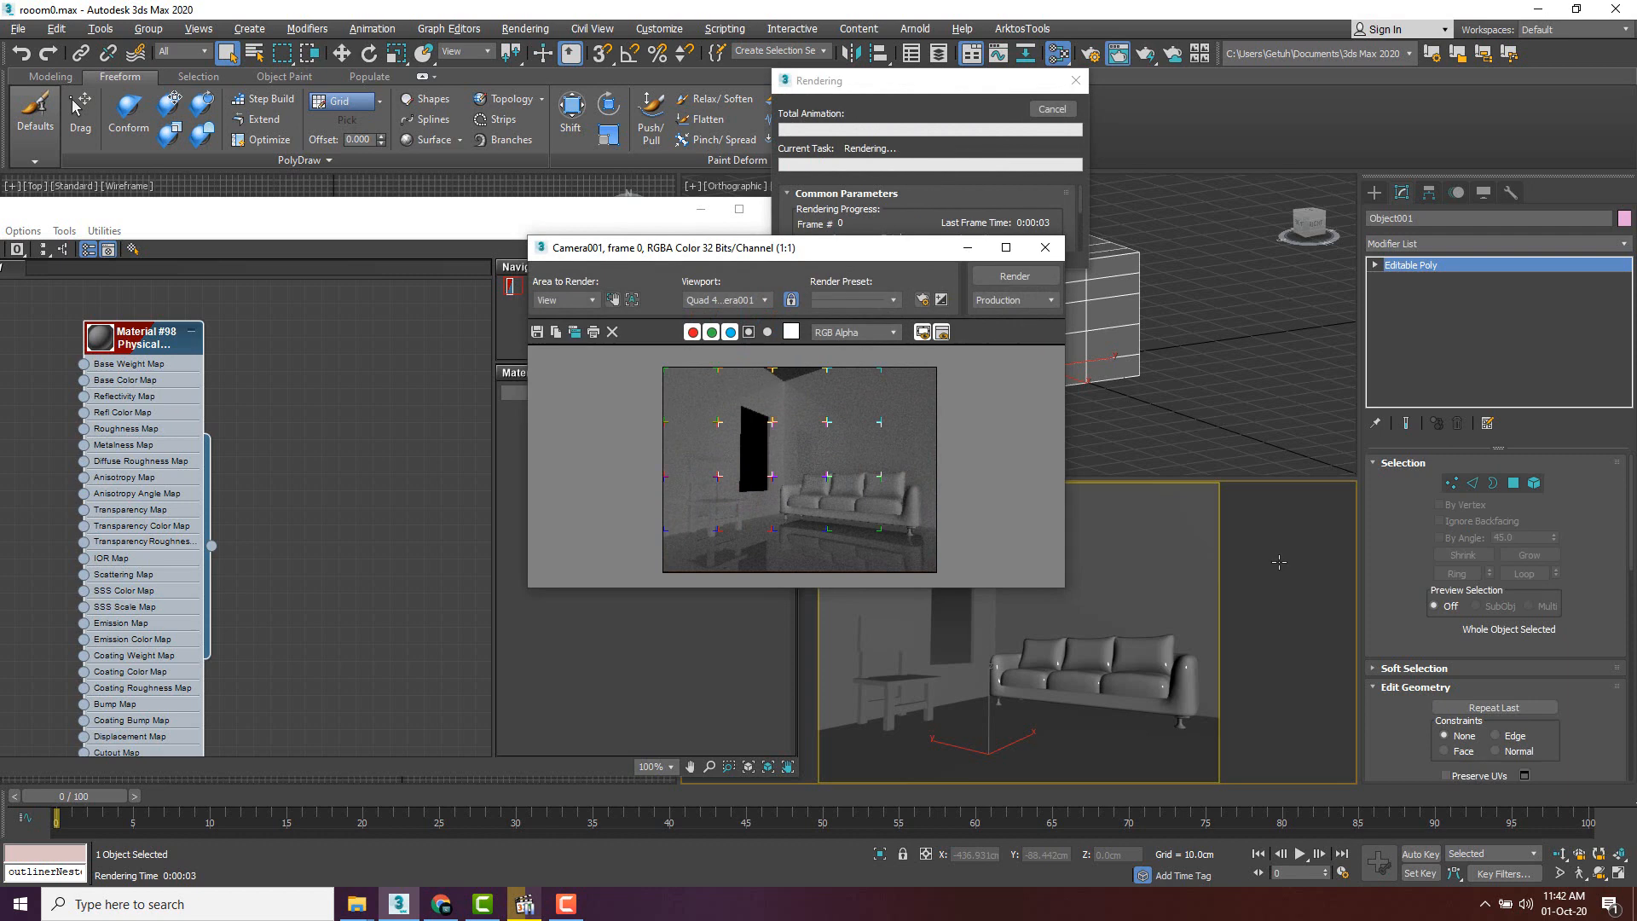
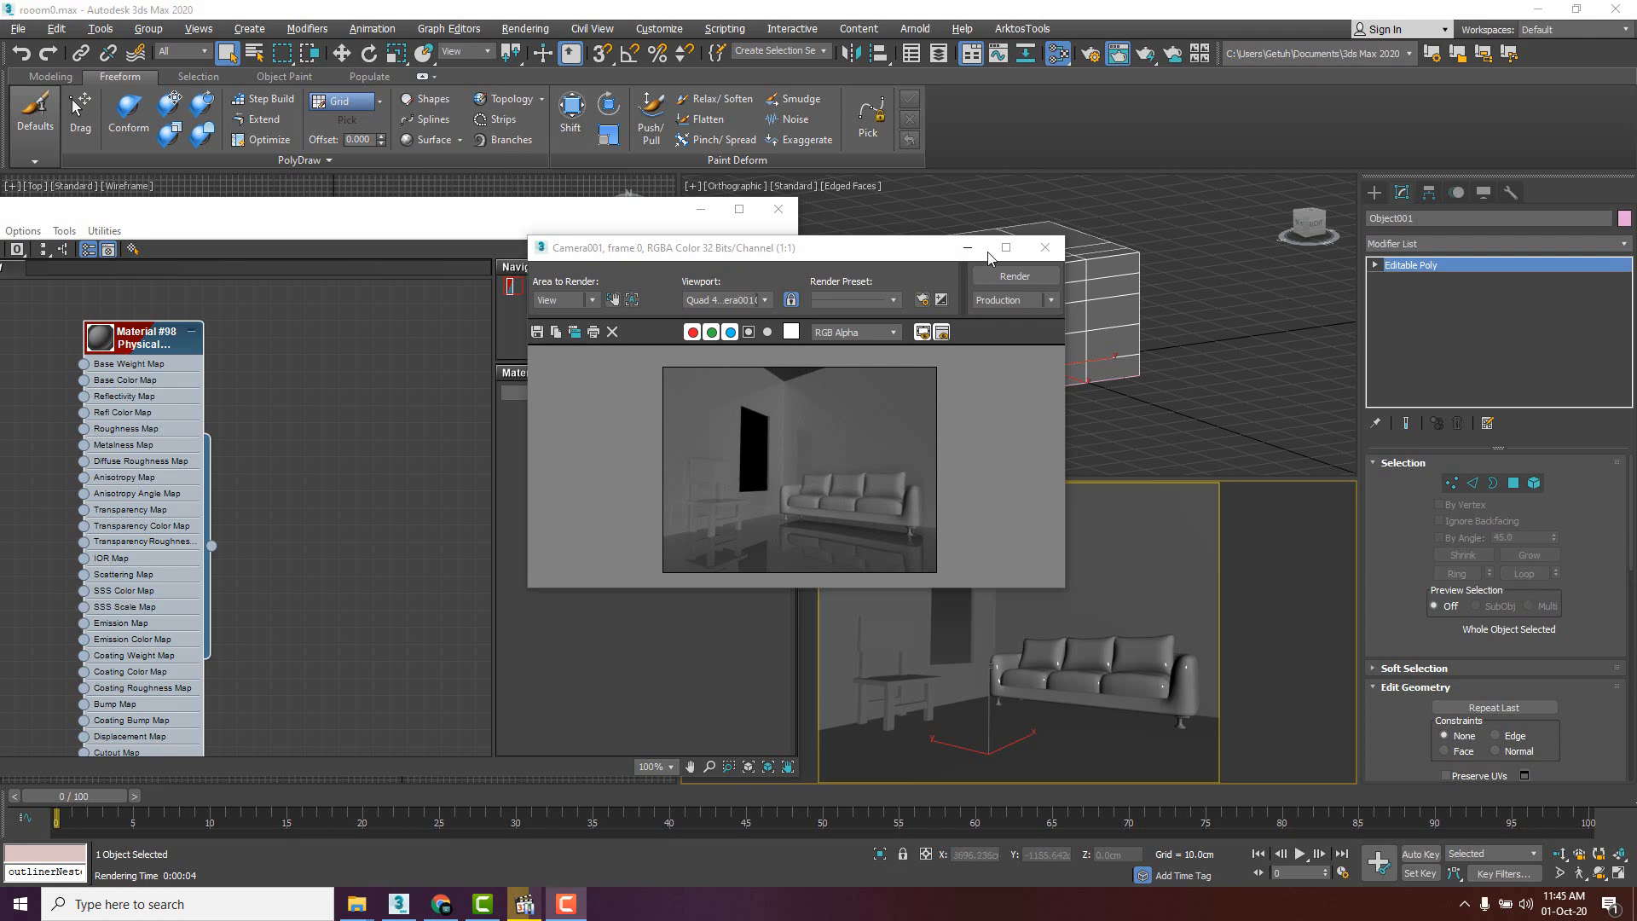
click(1046, 247)
- Add a second Physical Material node beside the existing one in the Slate Material Editor's View1 graph
drag(508, 217, 777, 209)
drag(396, 336, 311, 345)
click(431, 399)
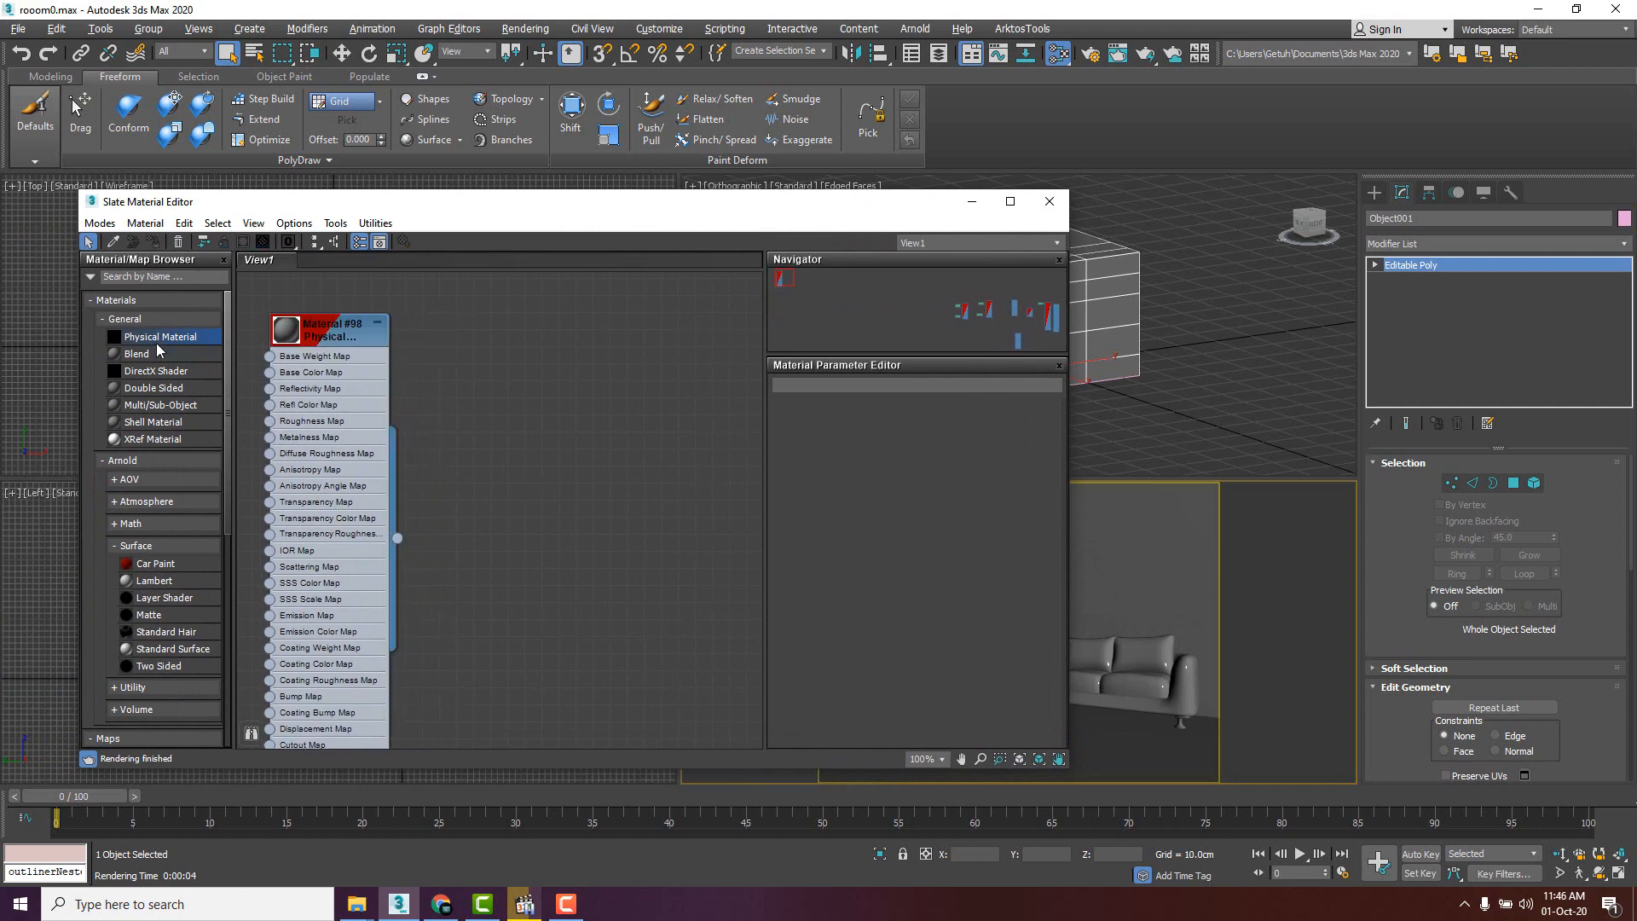
drag(157, 342, 582, 322)
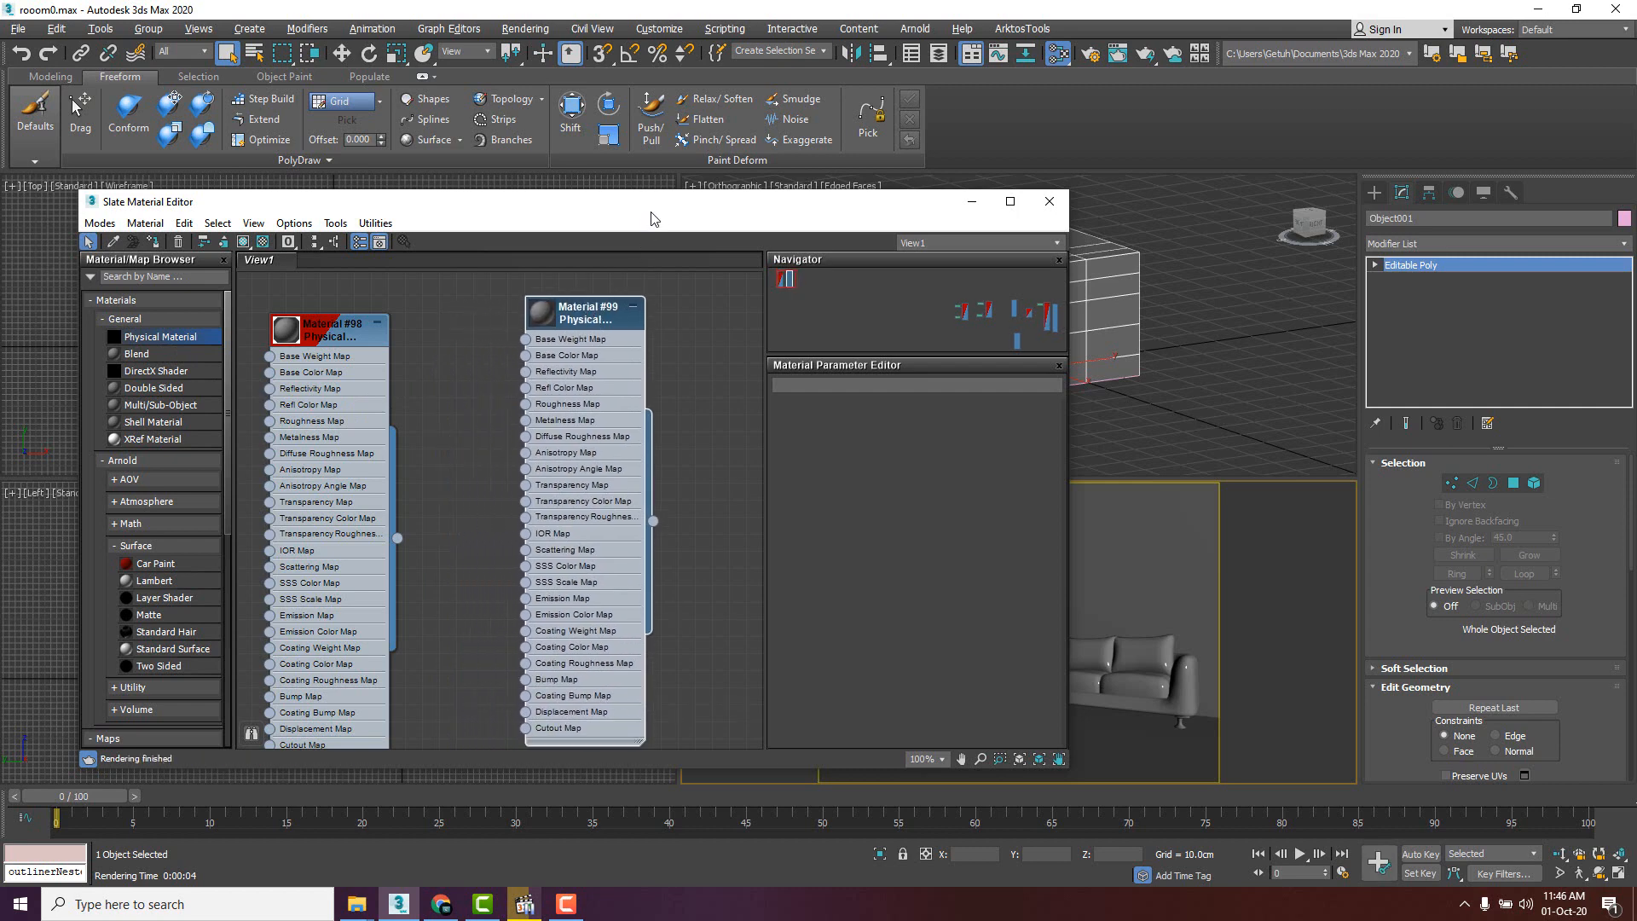
drag(640, 202, 396, 260)
drag(371, 350, 389, 366)
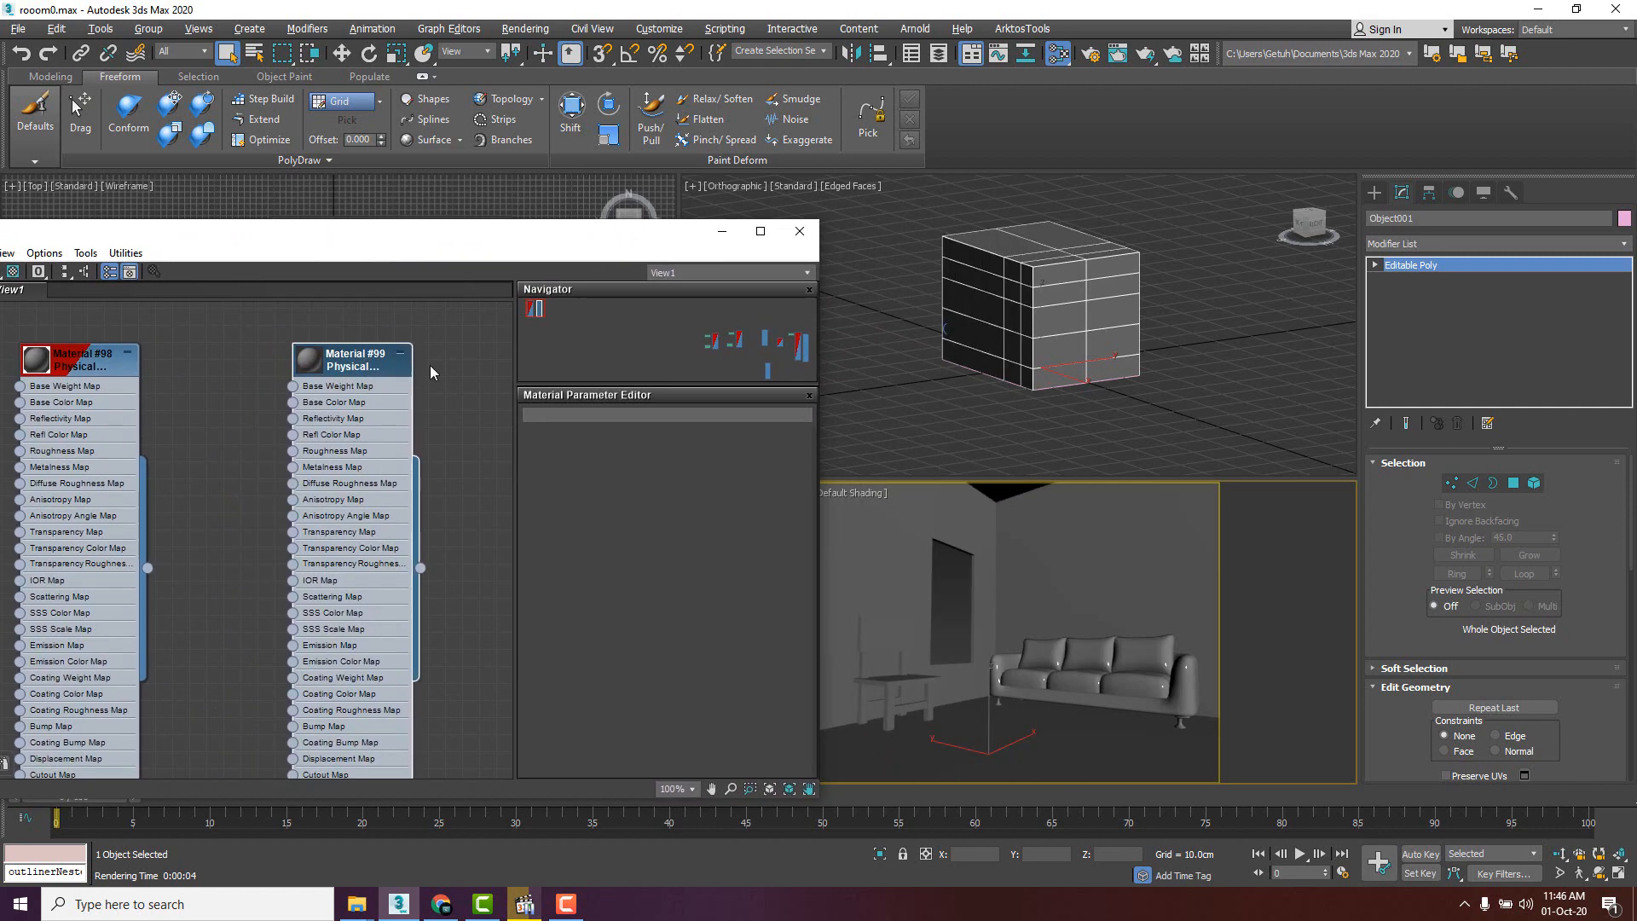
scroll(477, 390, down, 2)
middle_drag(453, 387, 355, 370)
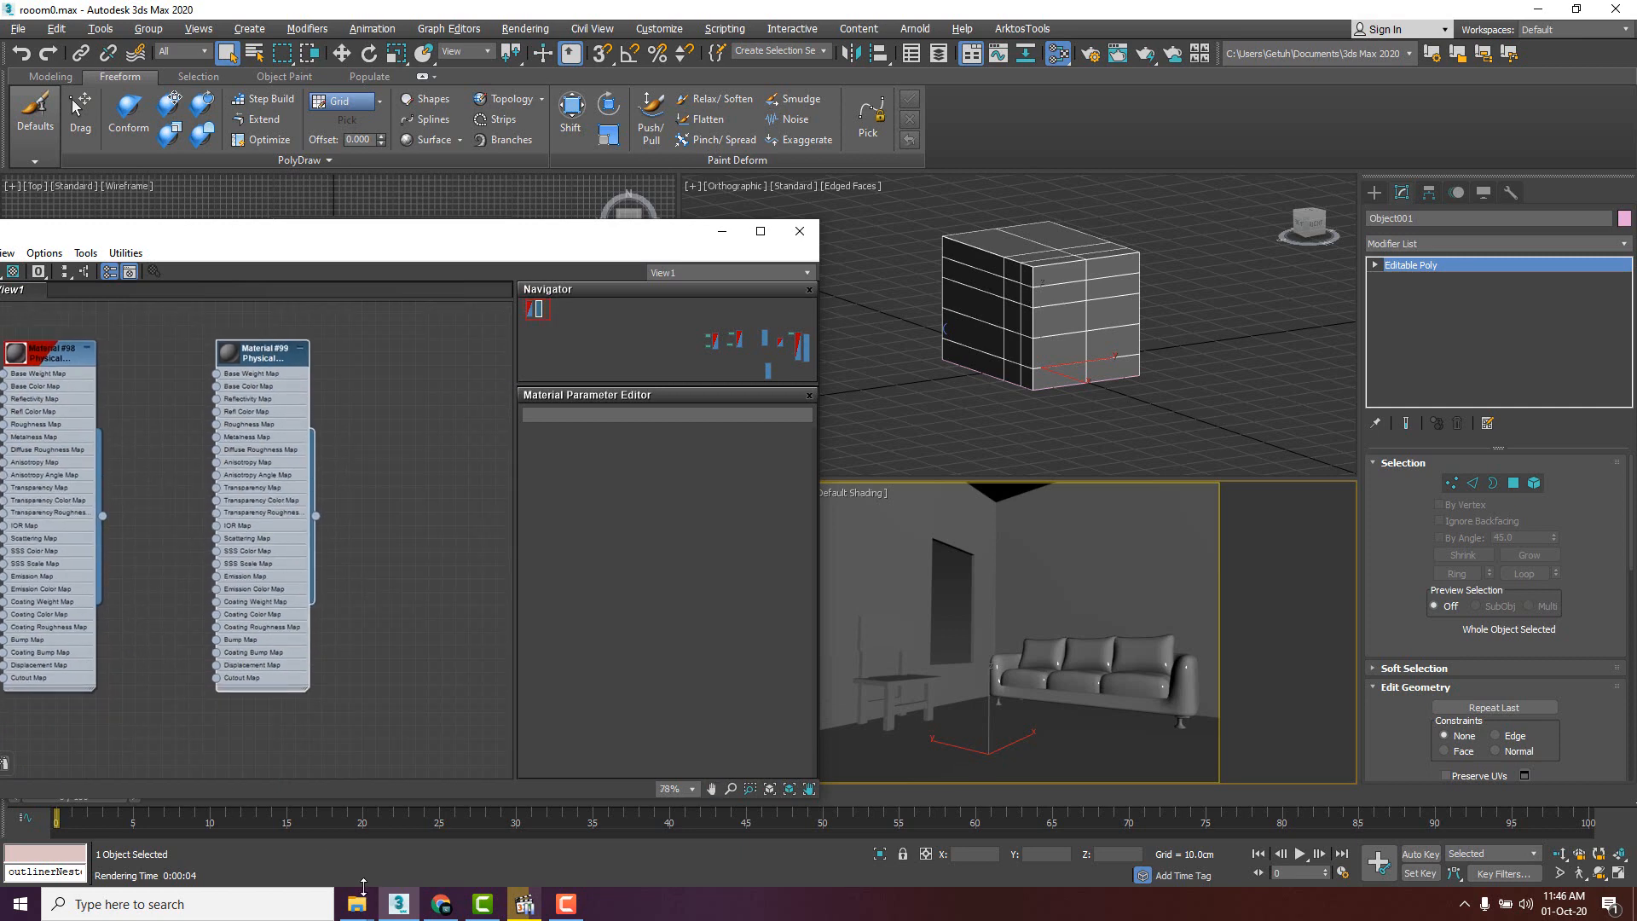
- Switch to File Explorer, open the WoodFloor012_2K-JPG folder inside Texture, and place its window beside the Slate Material Editor
mouse_move(363, 909)
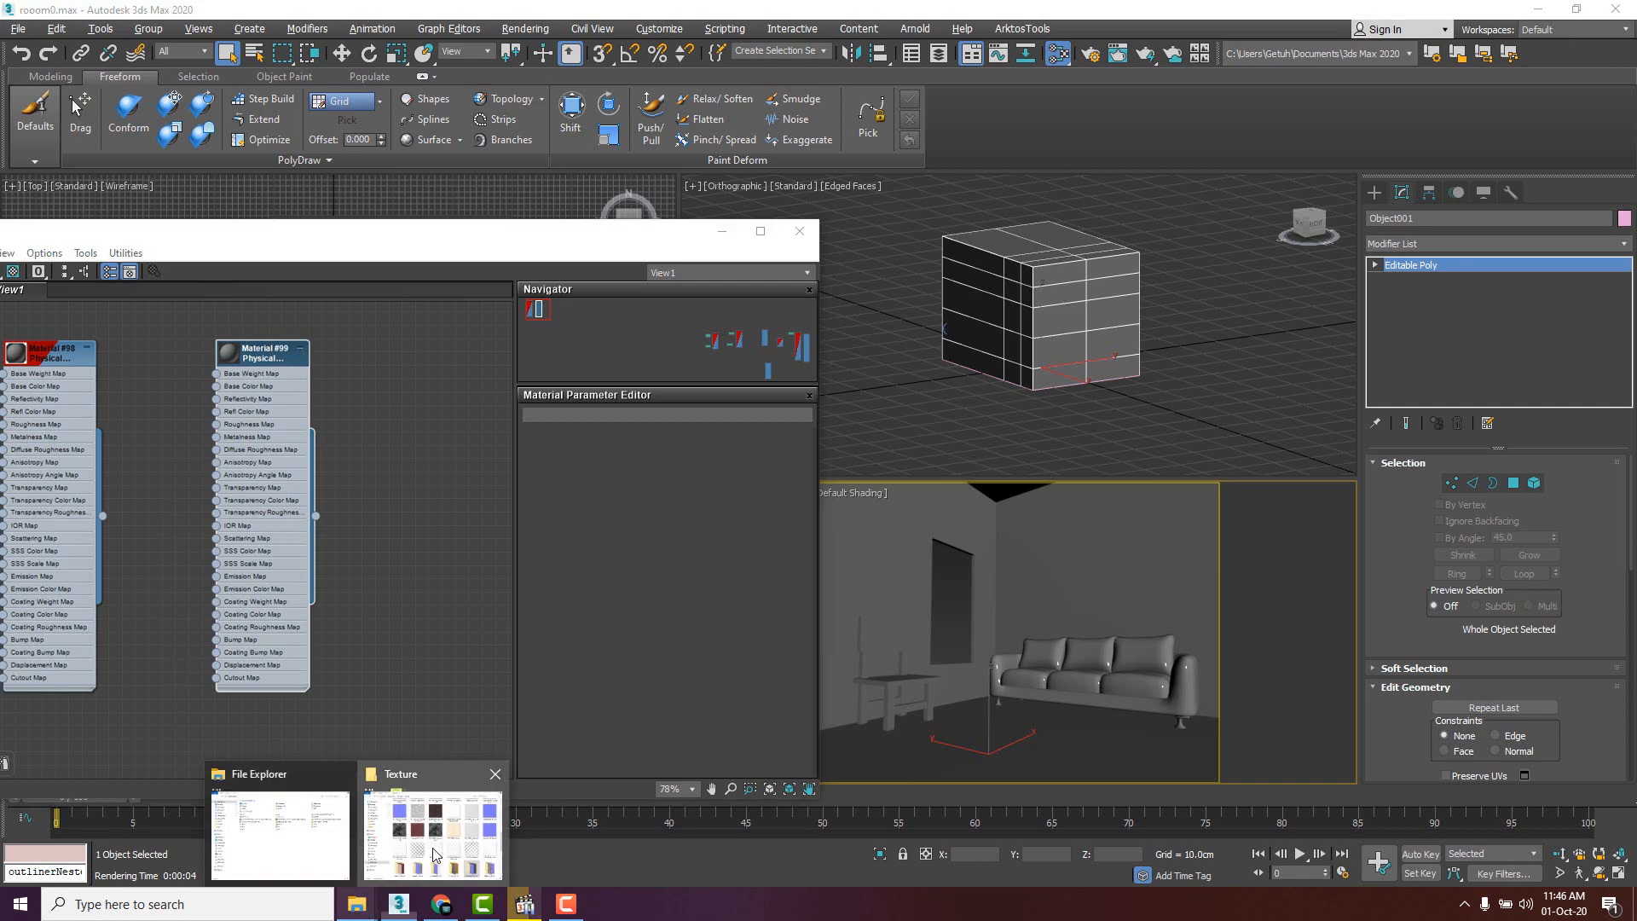
click(435, 855)
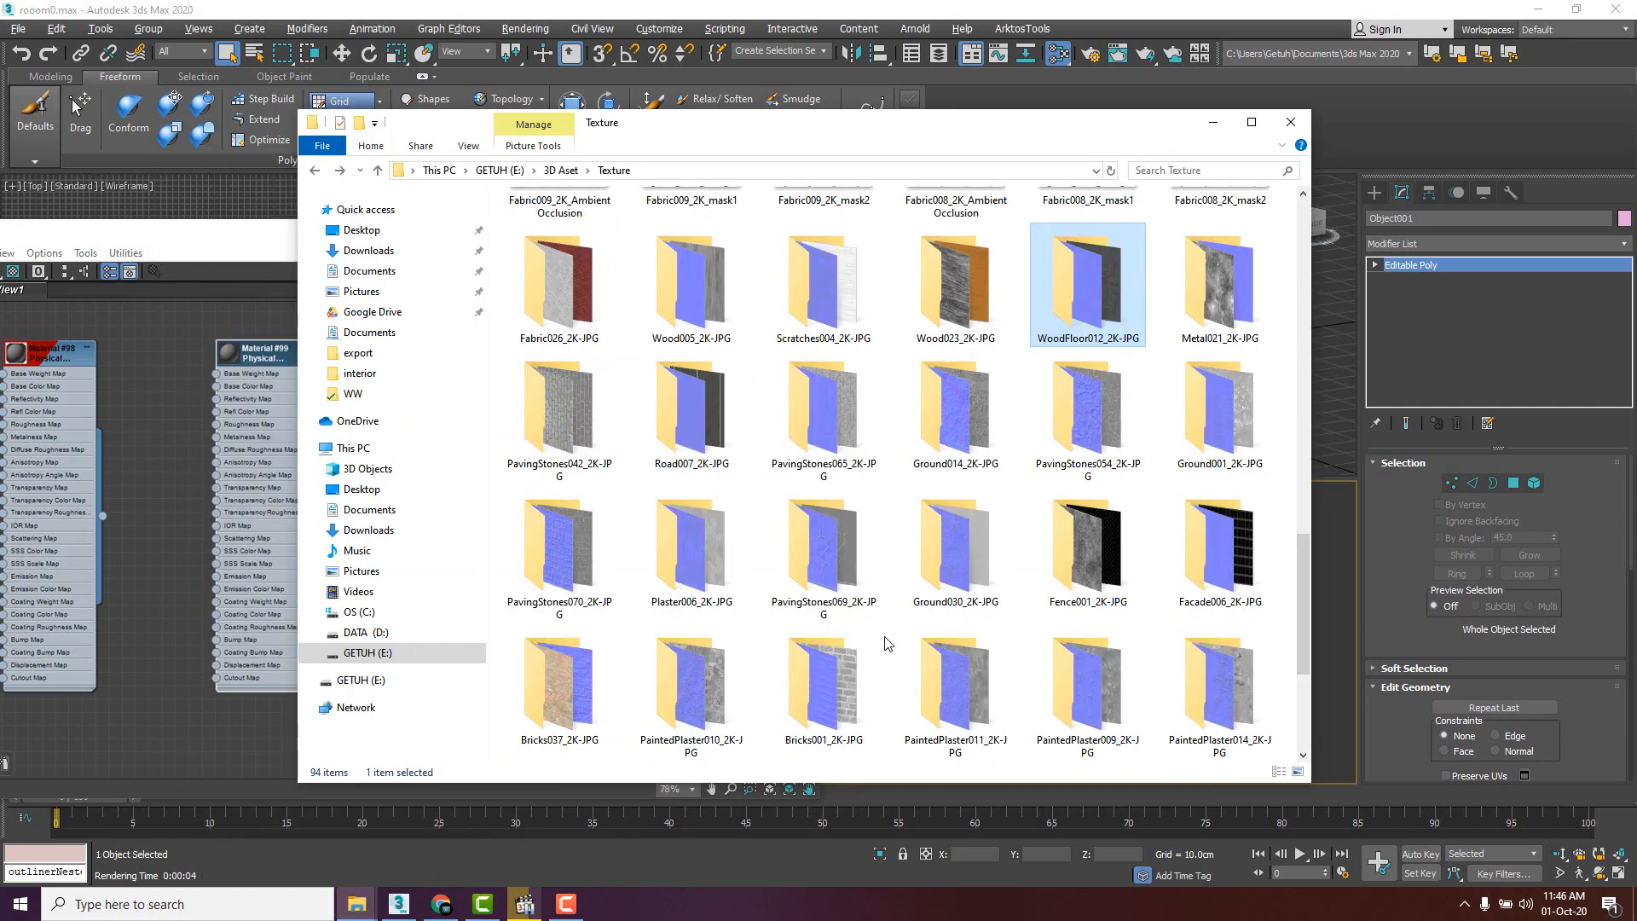
scroll(887, 644, up, 3)
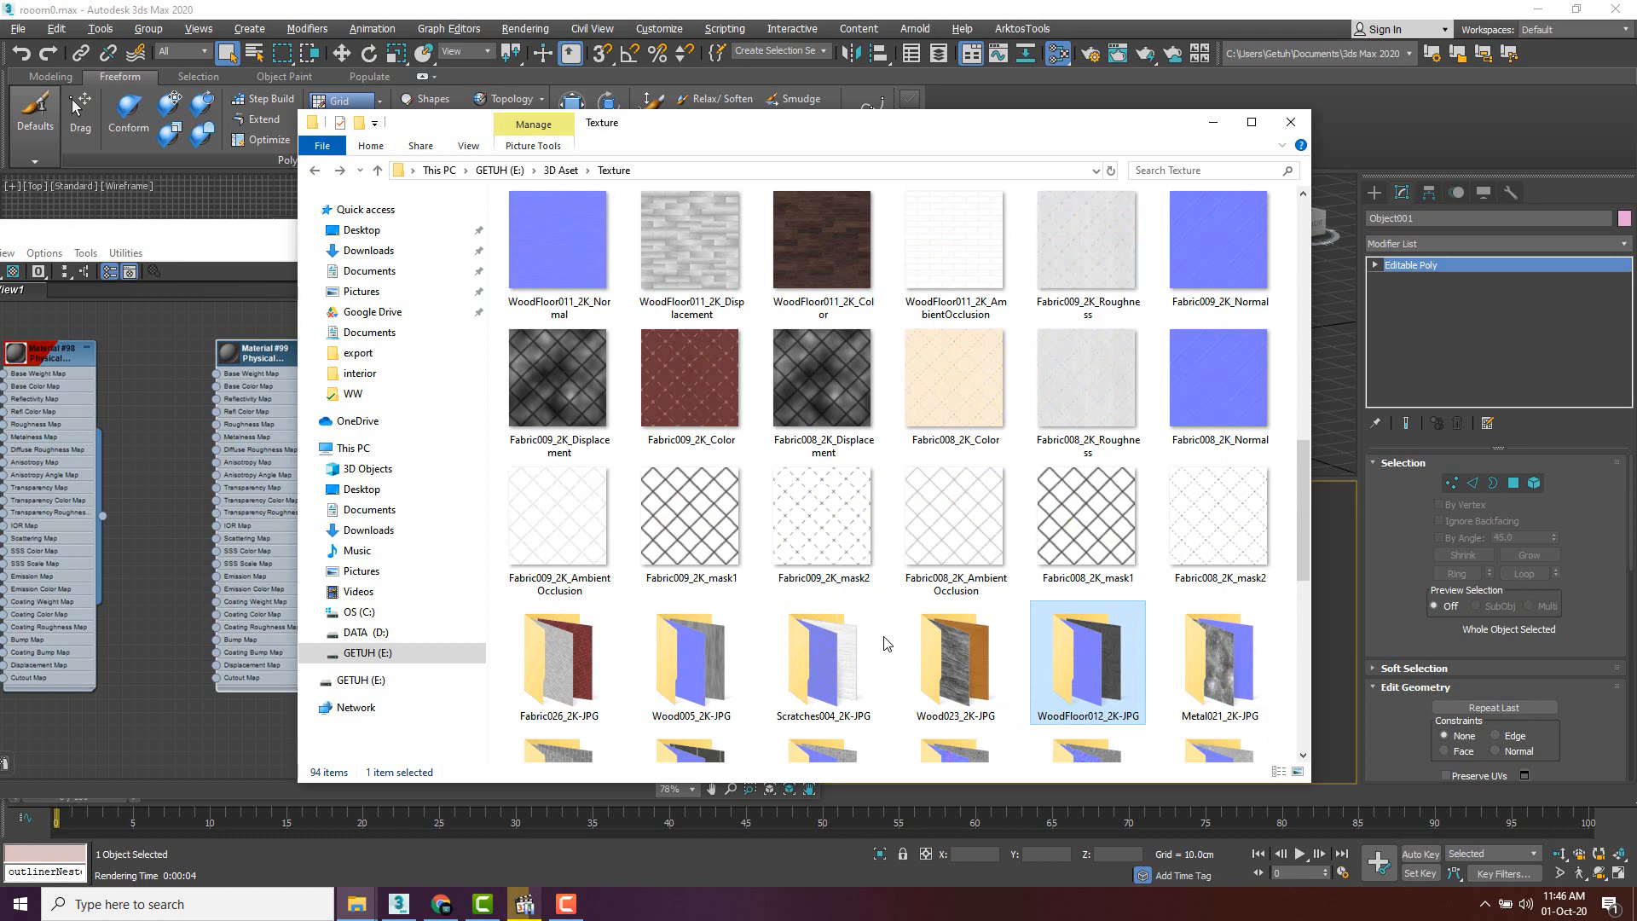
double_click(953, 670)
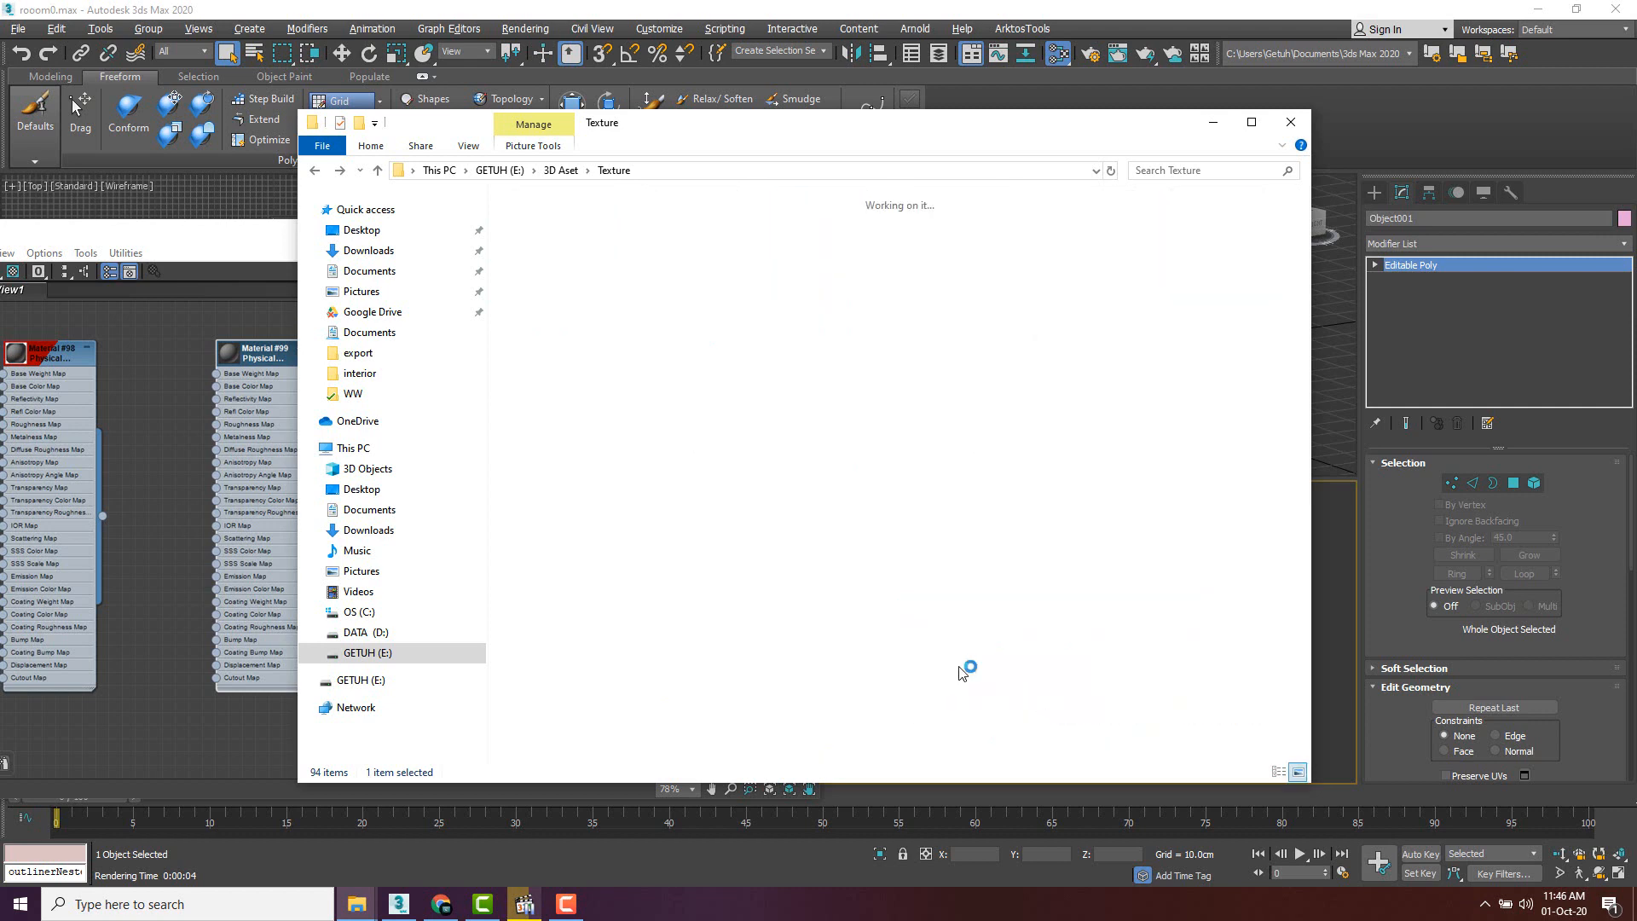
click(315, 169)
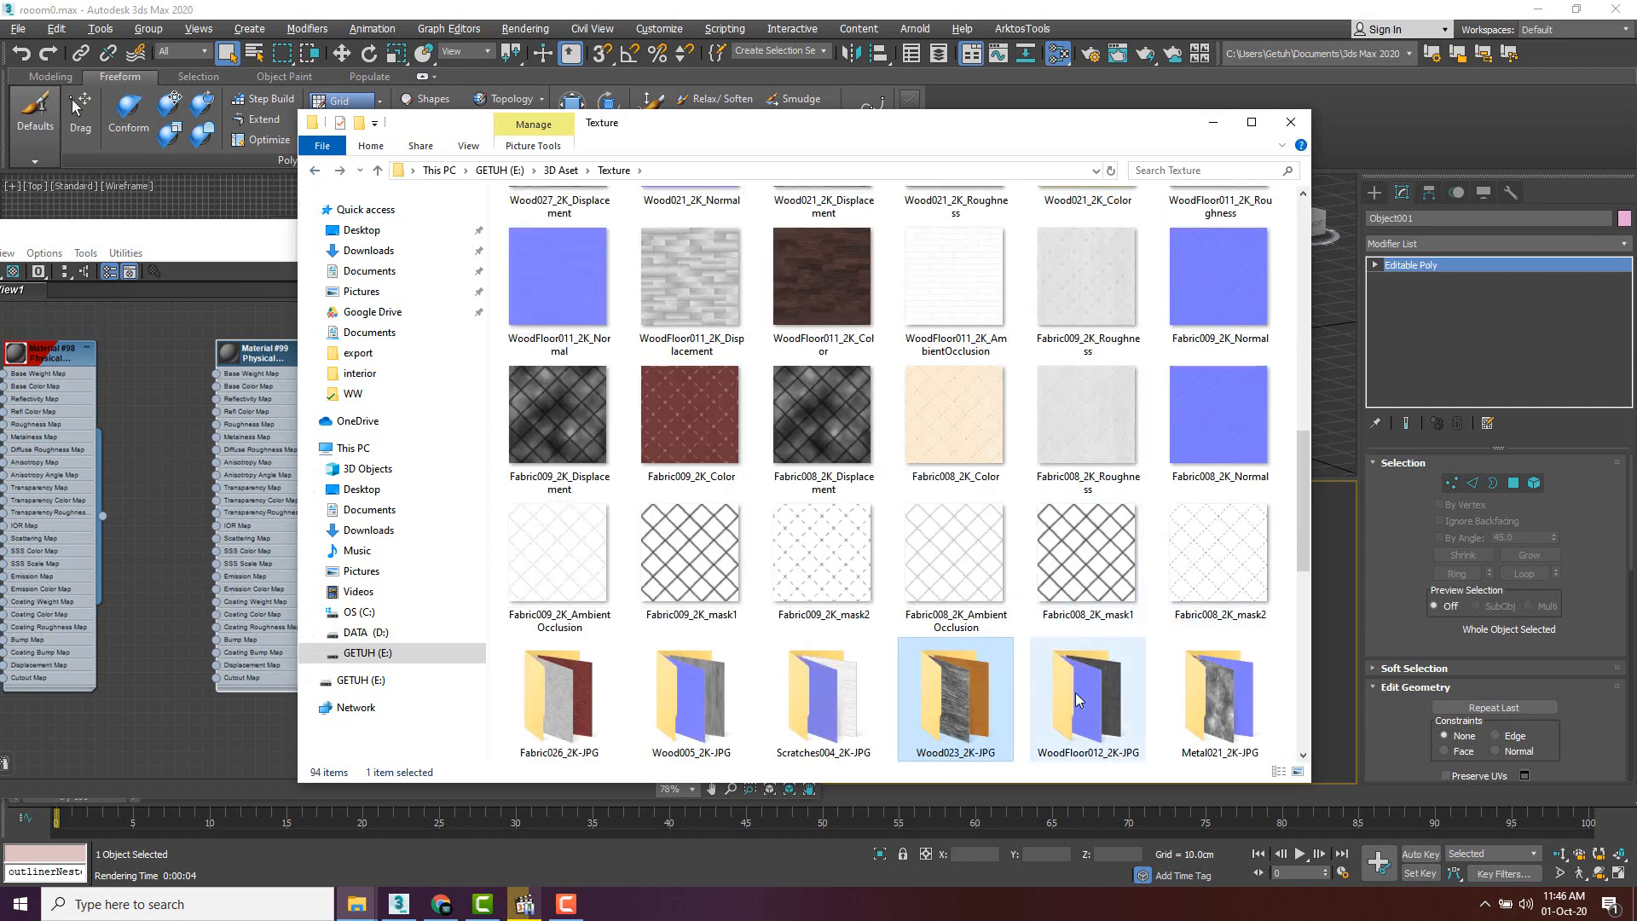
double_click(1076, 693)
drag(637, 130, 1202, 141)
- Bring the Wood012_2K_Color image into the graph as a Bitmap and connect it to the second Physical Material's Base Color Map
click(1109, 235)
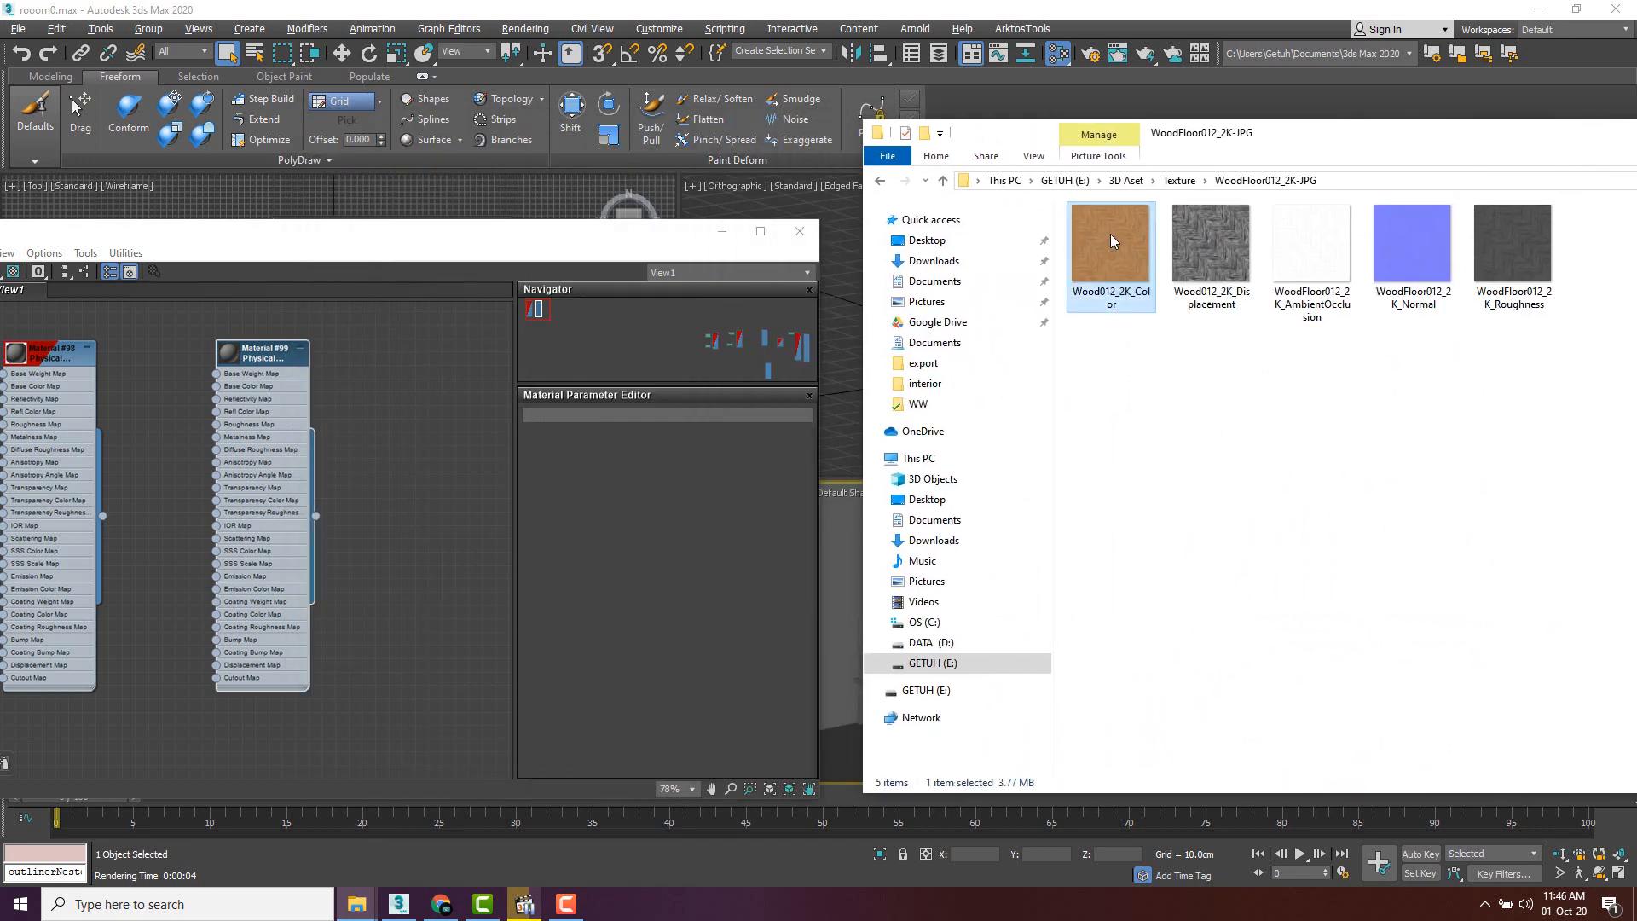
drag(383, 491, 382, 486)
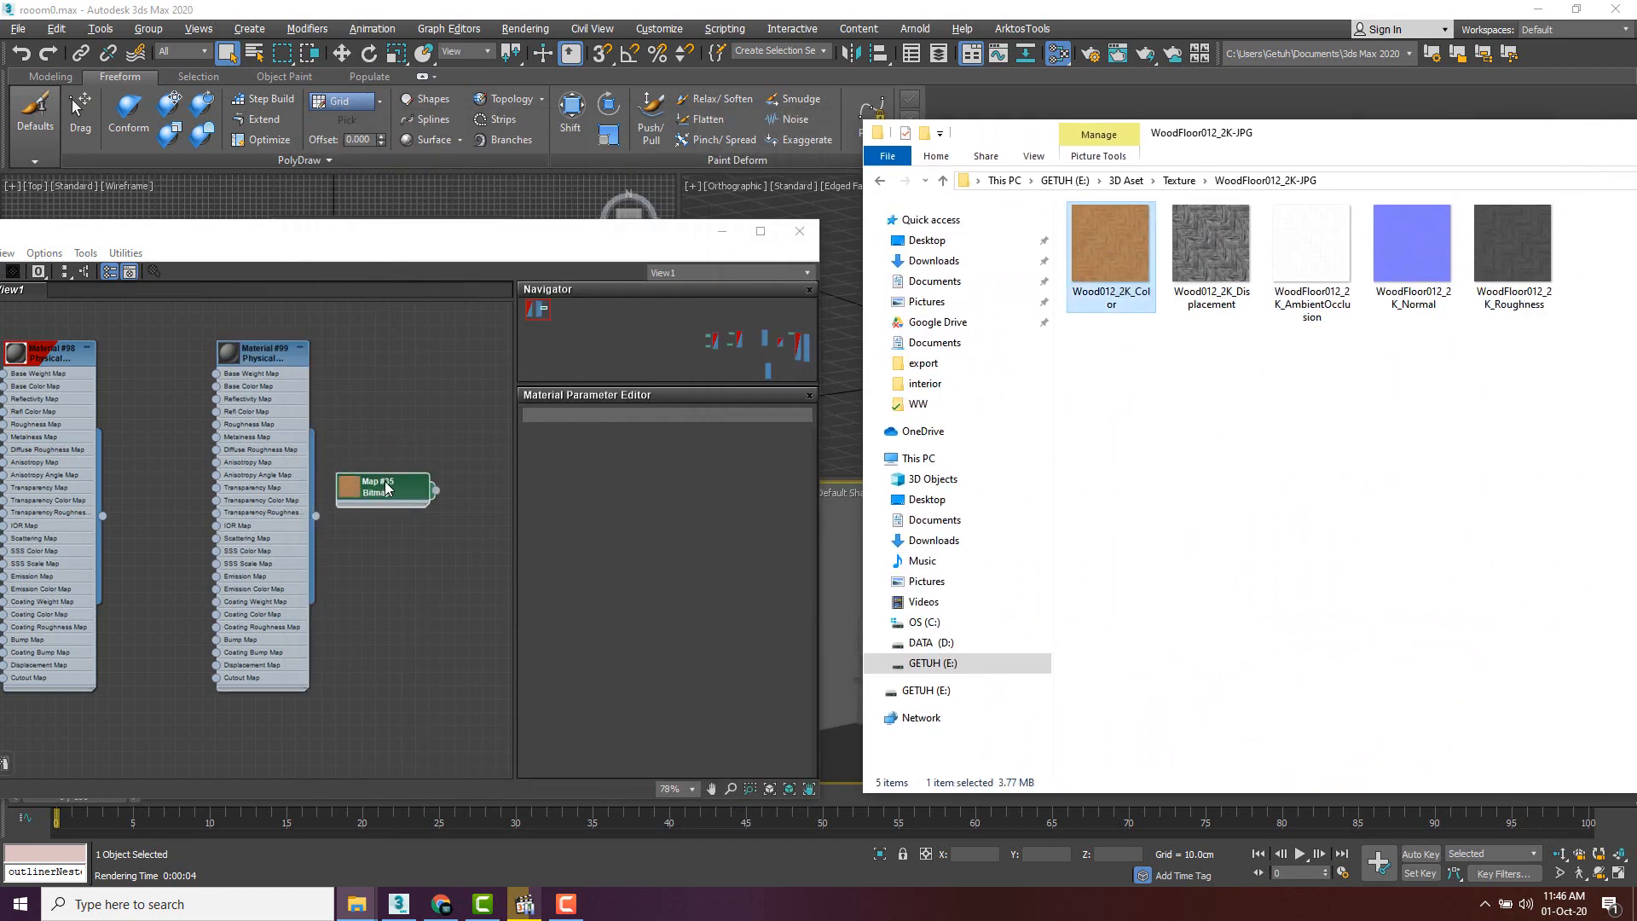
drag(272, 375, 483, 383)
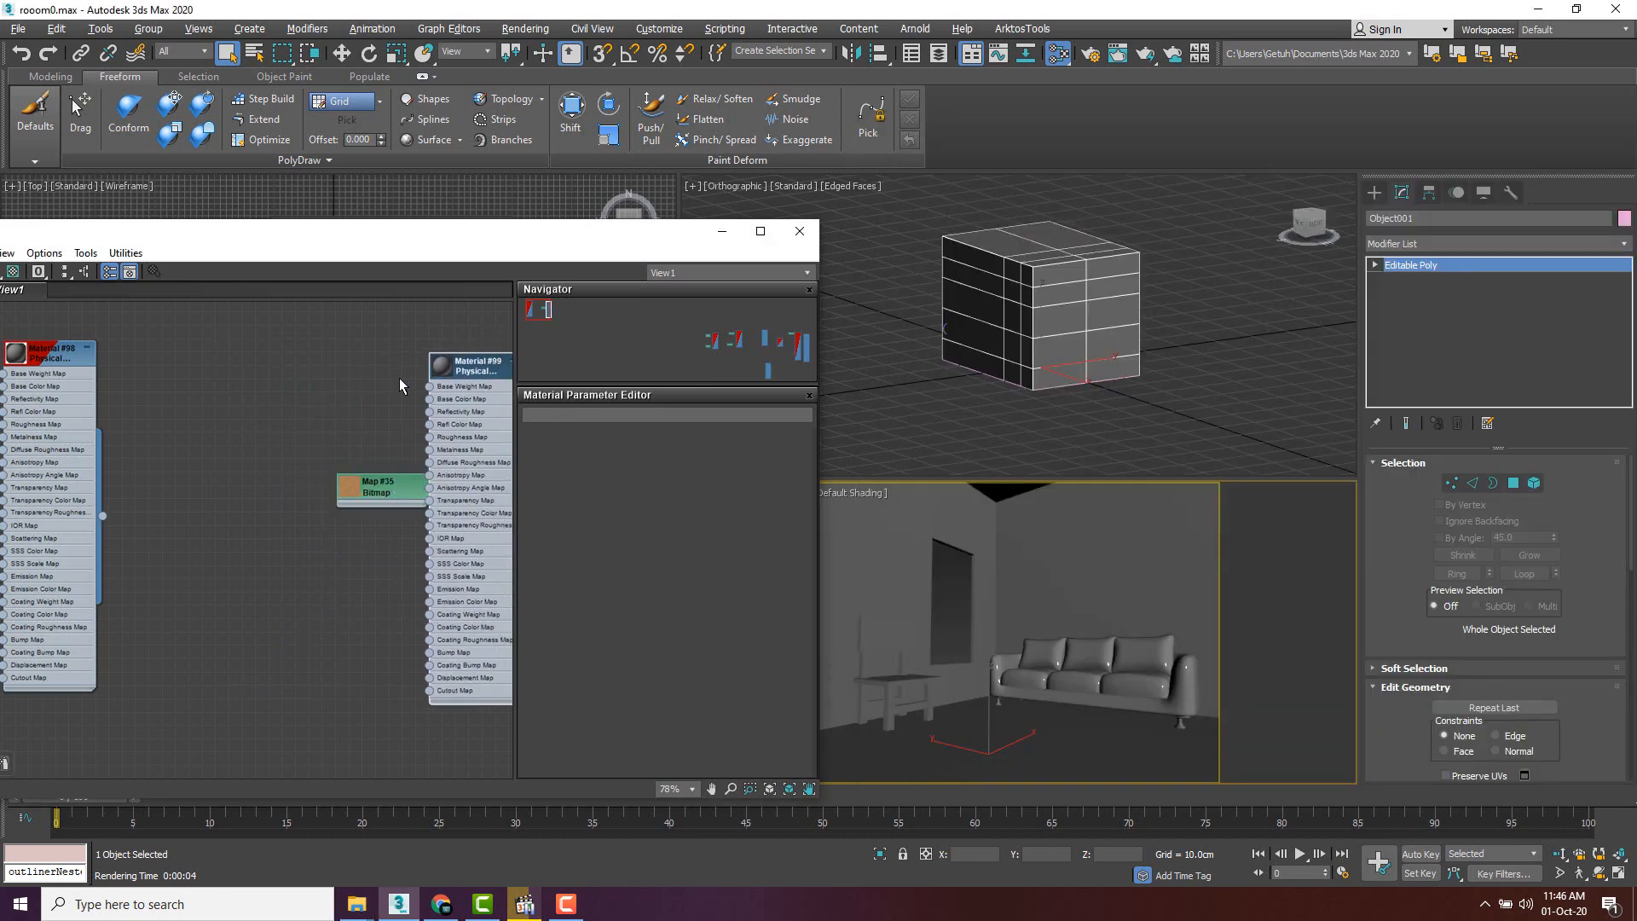
drag(351, 495, 231, 390)
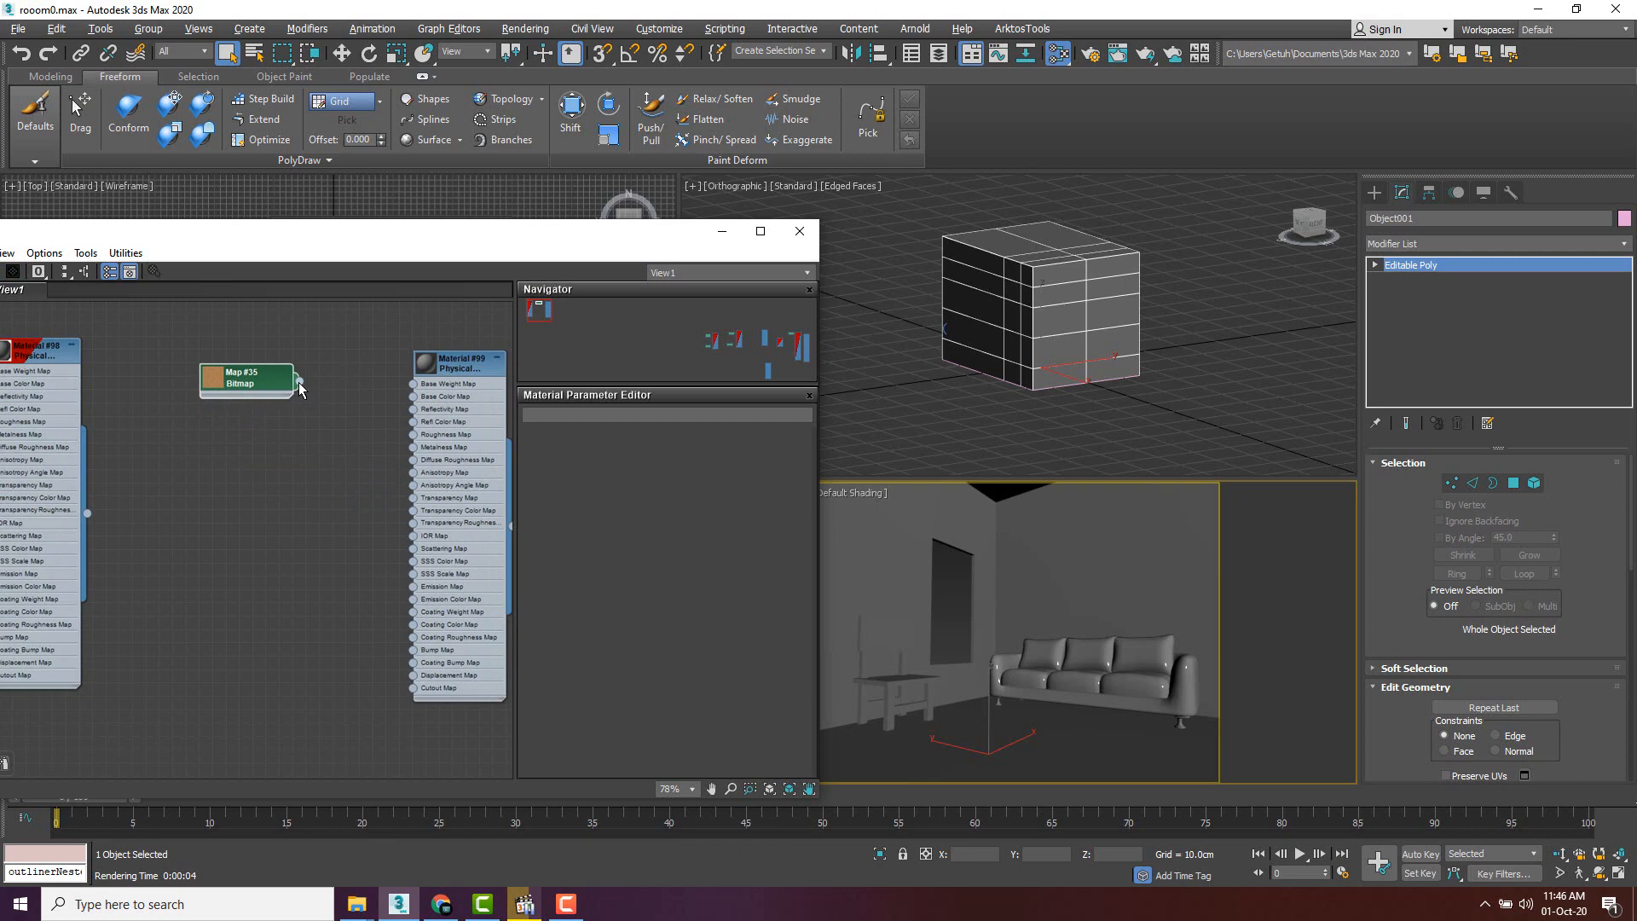
drag(368, 435, 410, 400)
drag(437, 258, 406, 254)
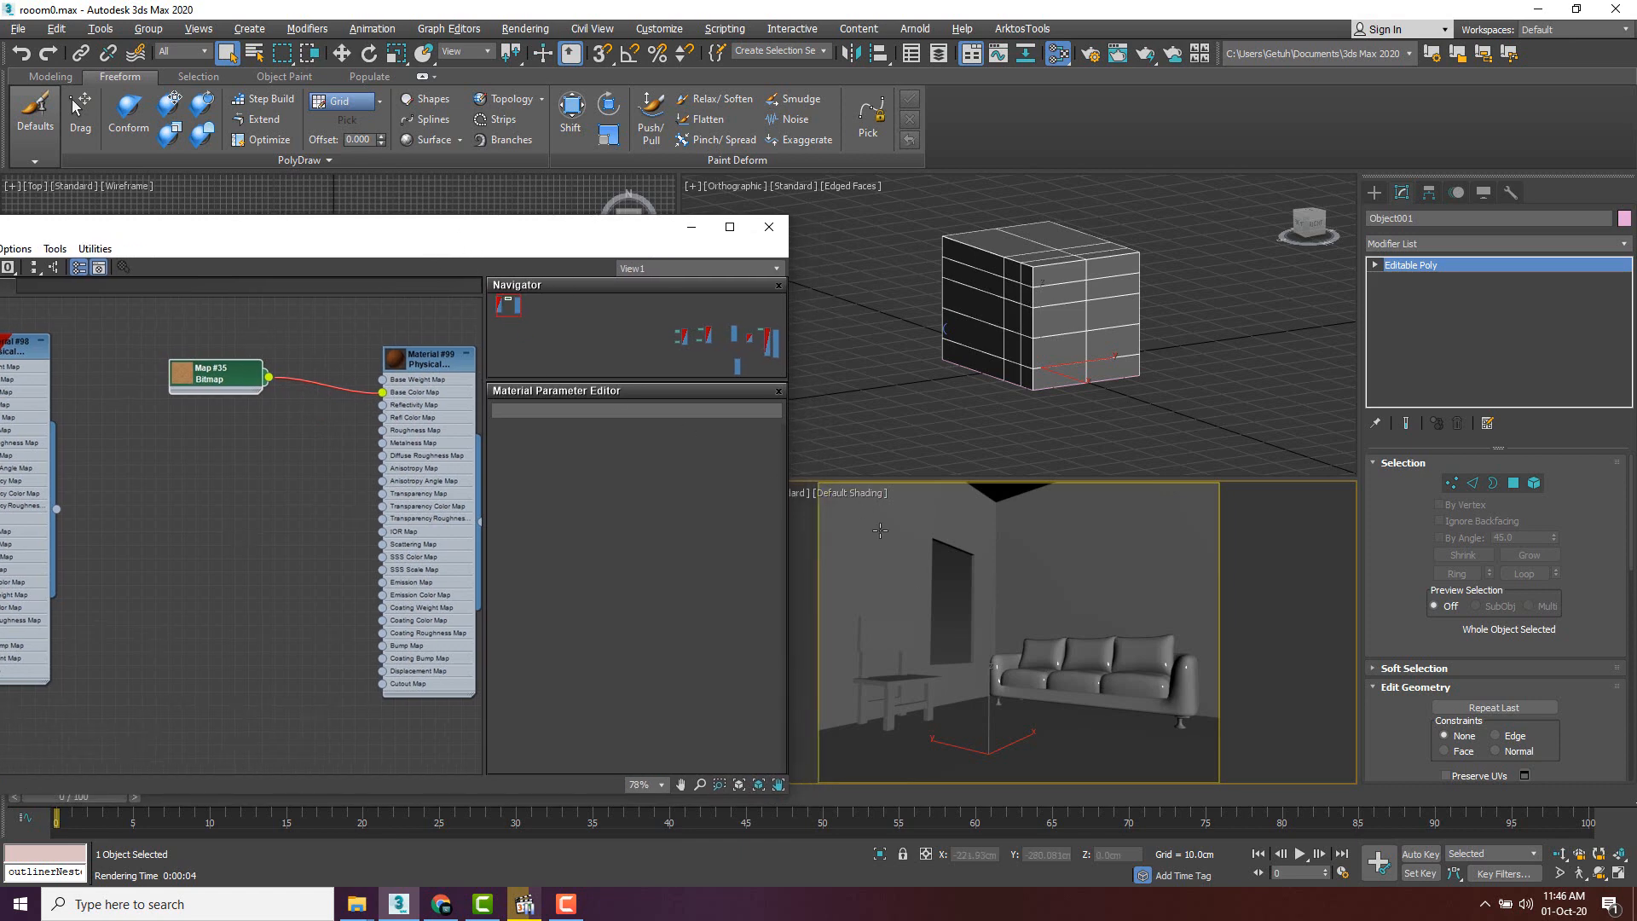
- Assign the wood Physical Material to the room's floor and show it shaded in the viewport
click(1006, 742)
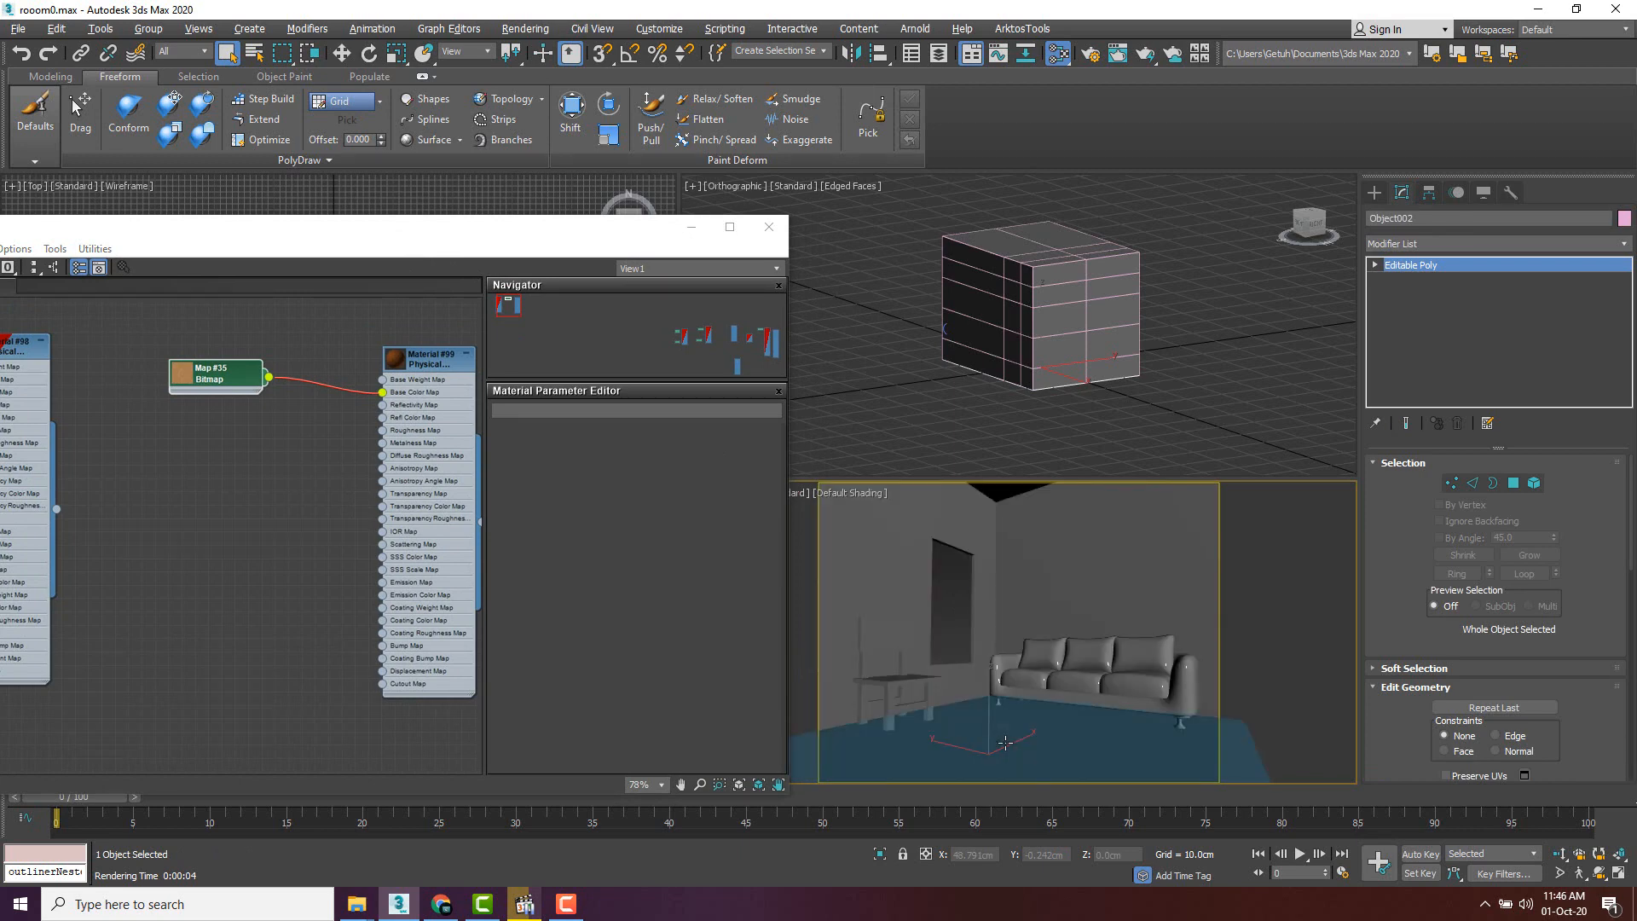
click(424, 358)
right_click(425, 362)
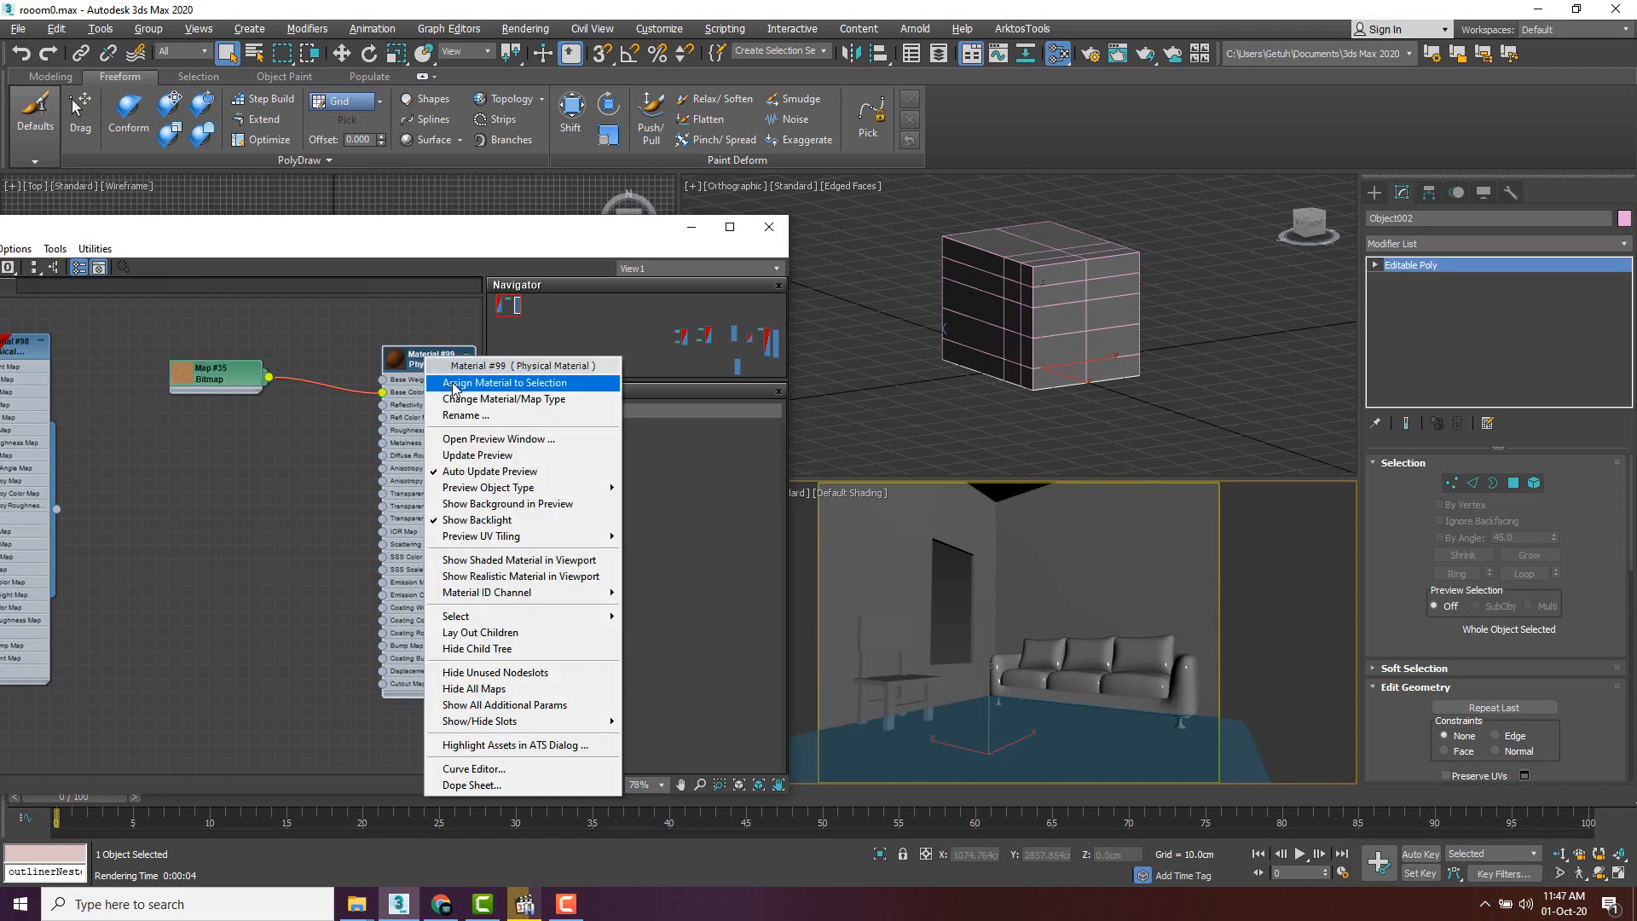
click(453, 384)
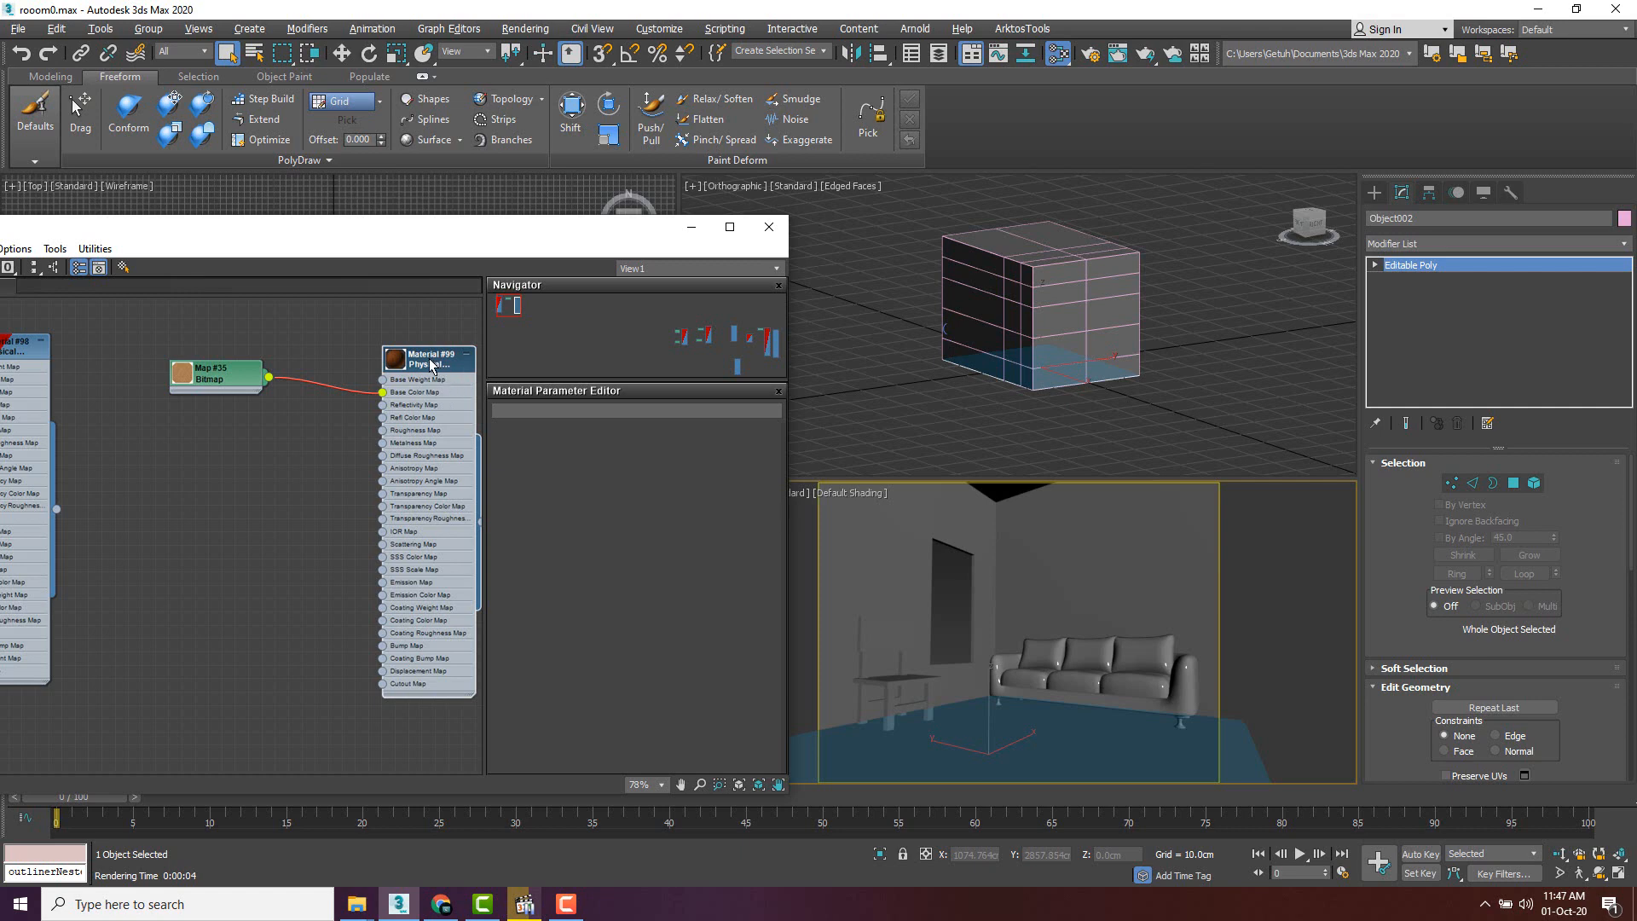
right_click(431, 365)
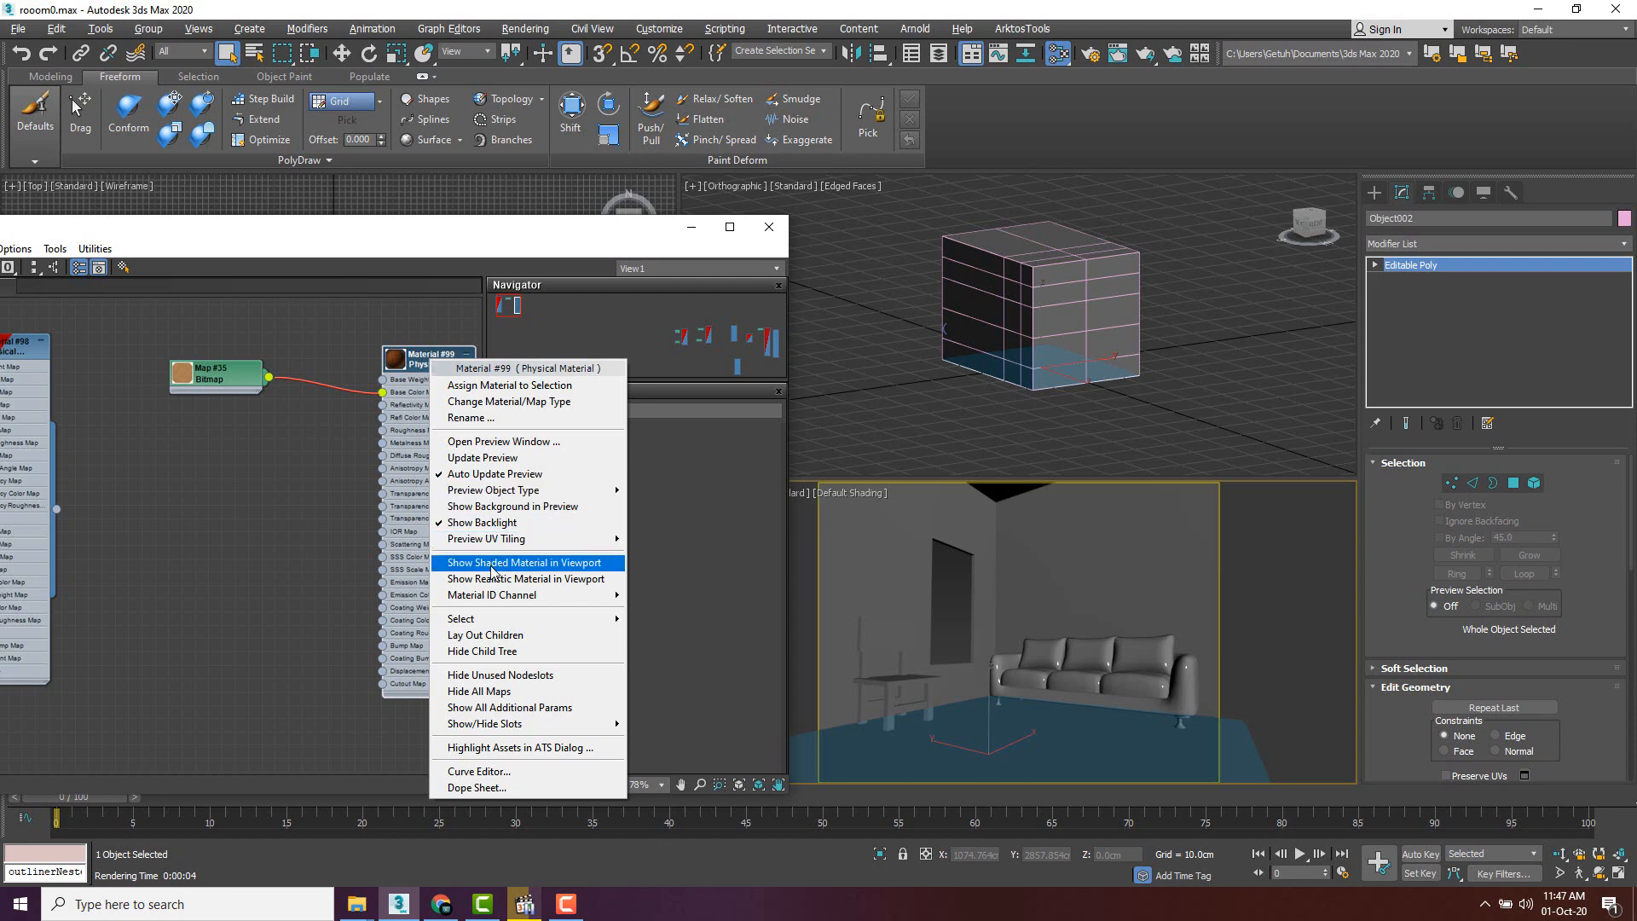
click(492, 565)
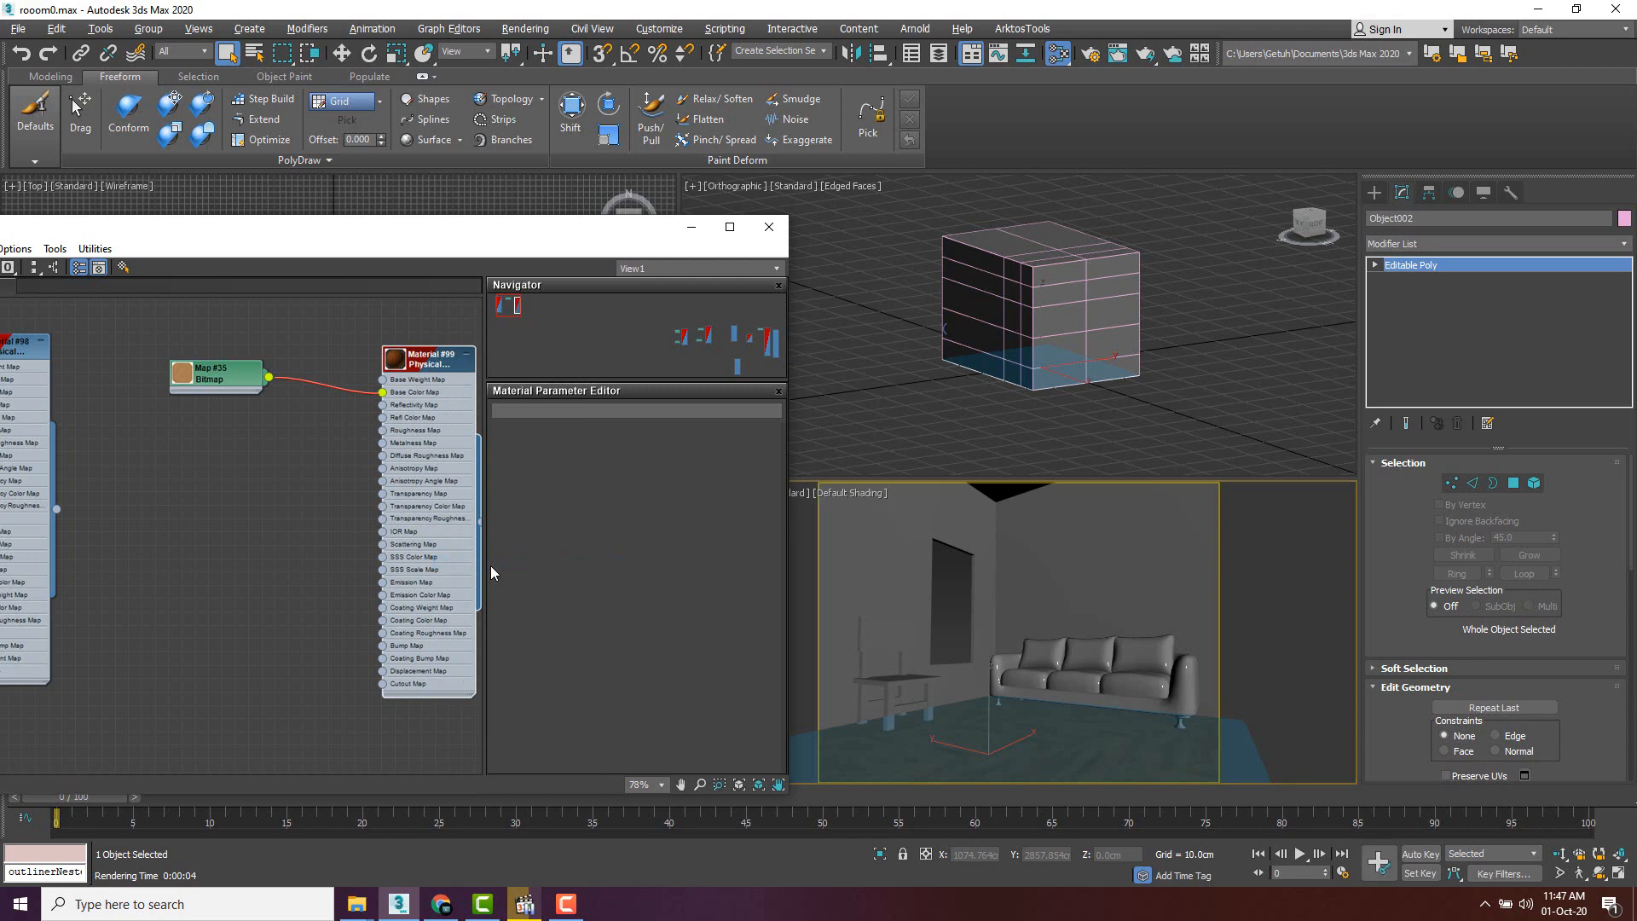
click(957, 586)
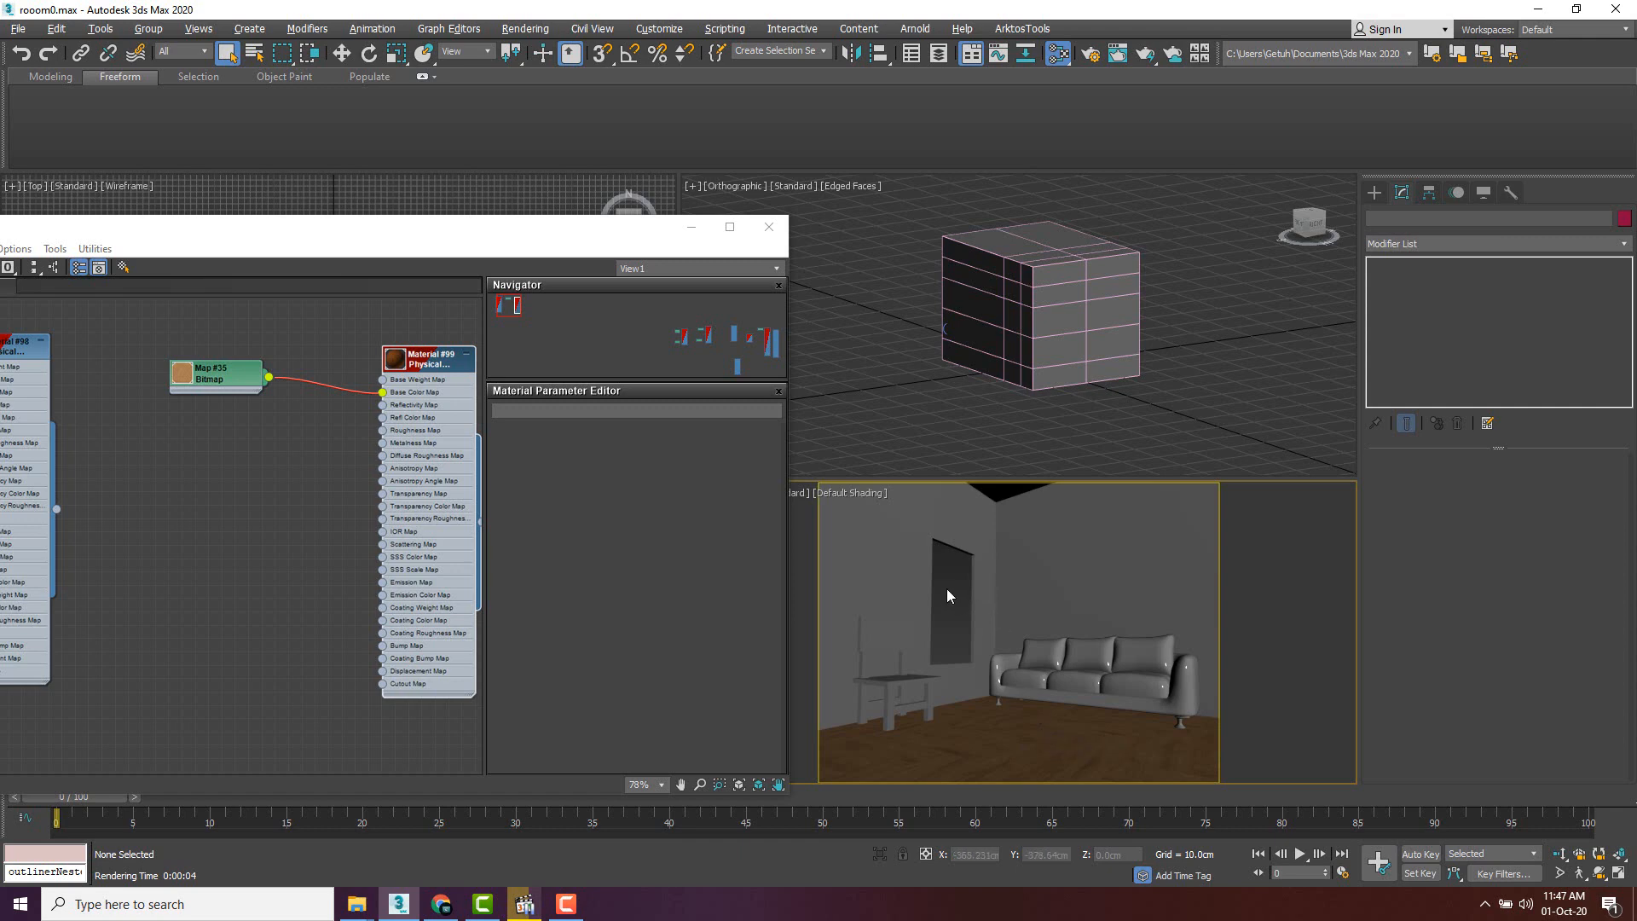
- Render the Camera001 view to check the wood floor, and move the render window clear of the material editor
key(shift+q)
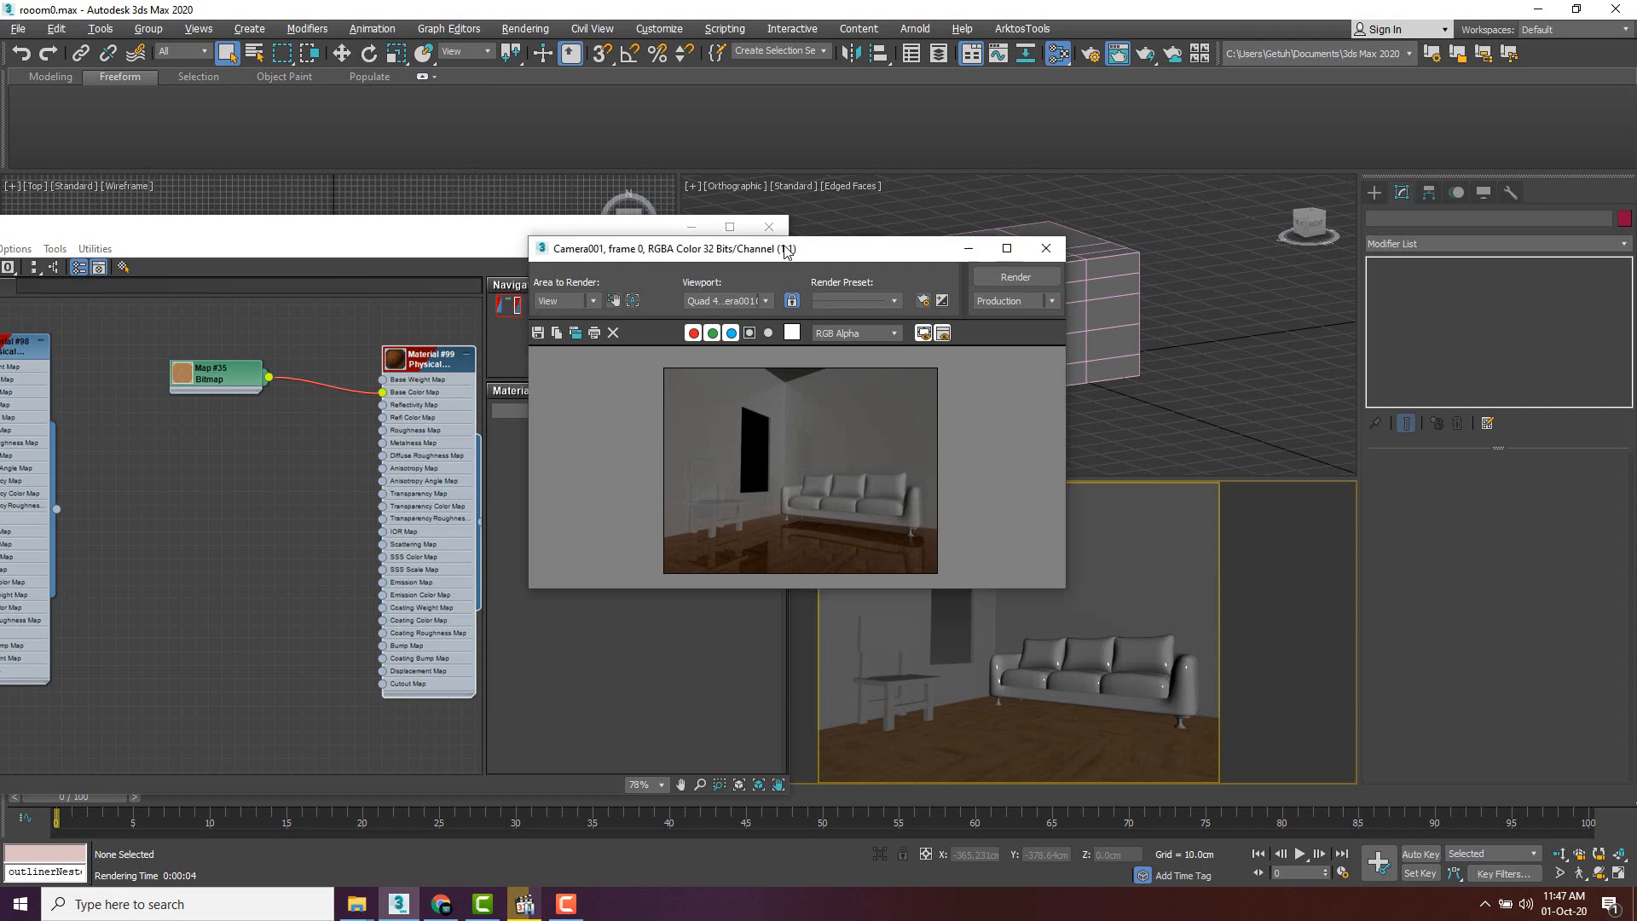
drag(790, 251, 1159, 105)
- Set the wood floor material's Roughness to about 0.53 and render the camera view again
drag(422, 365, 394, 365)
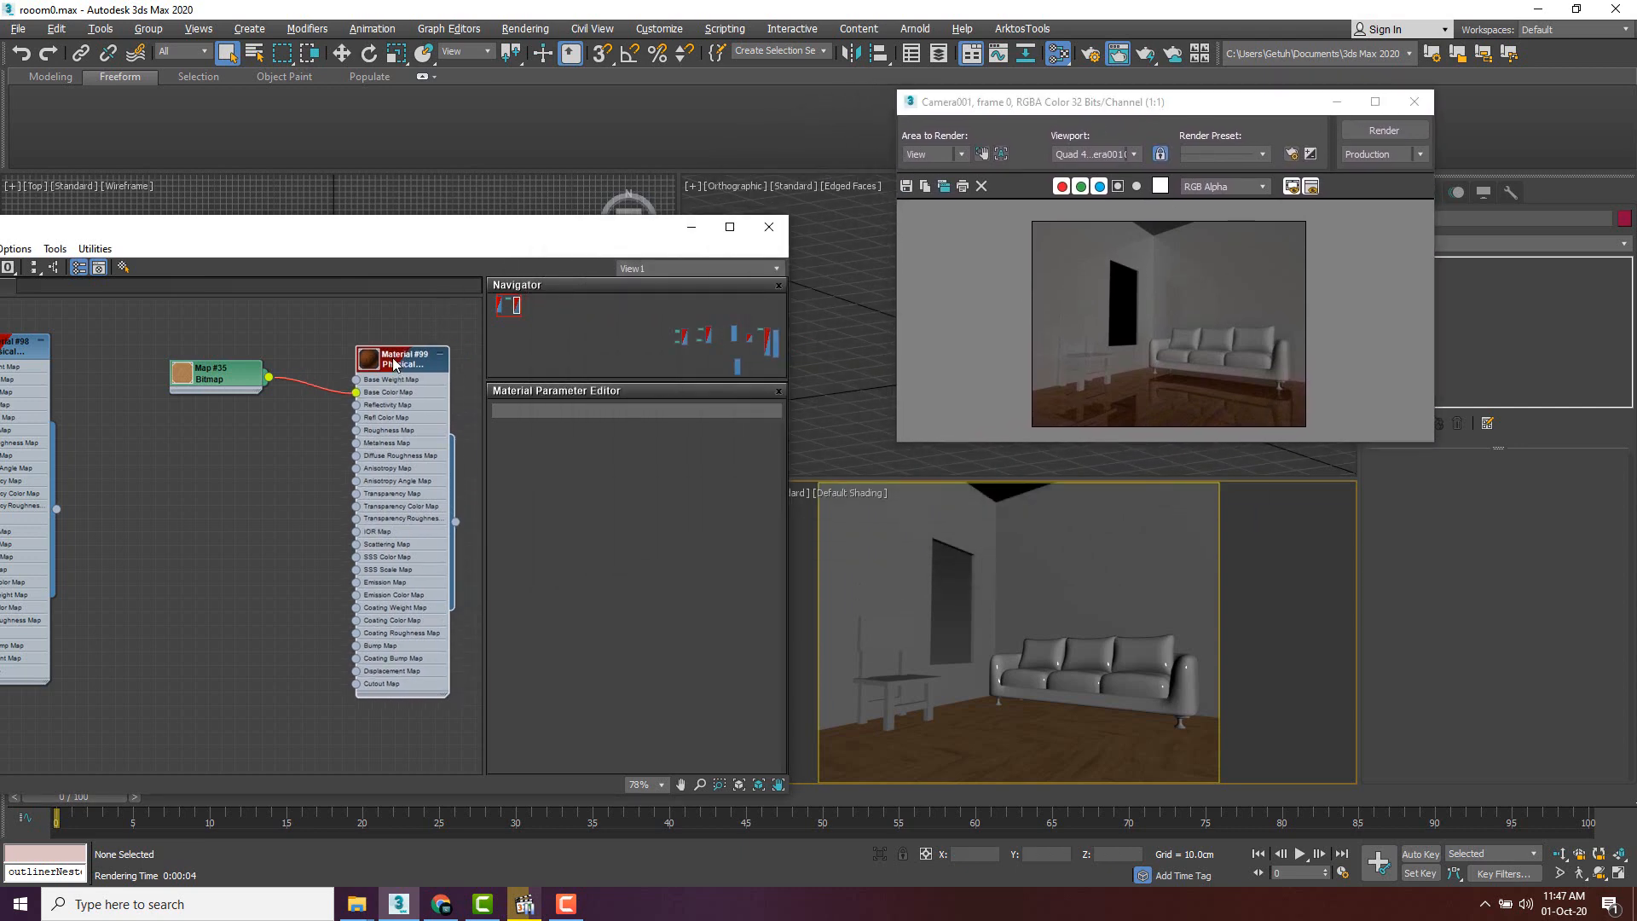
double_click(405, 367)
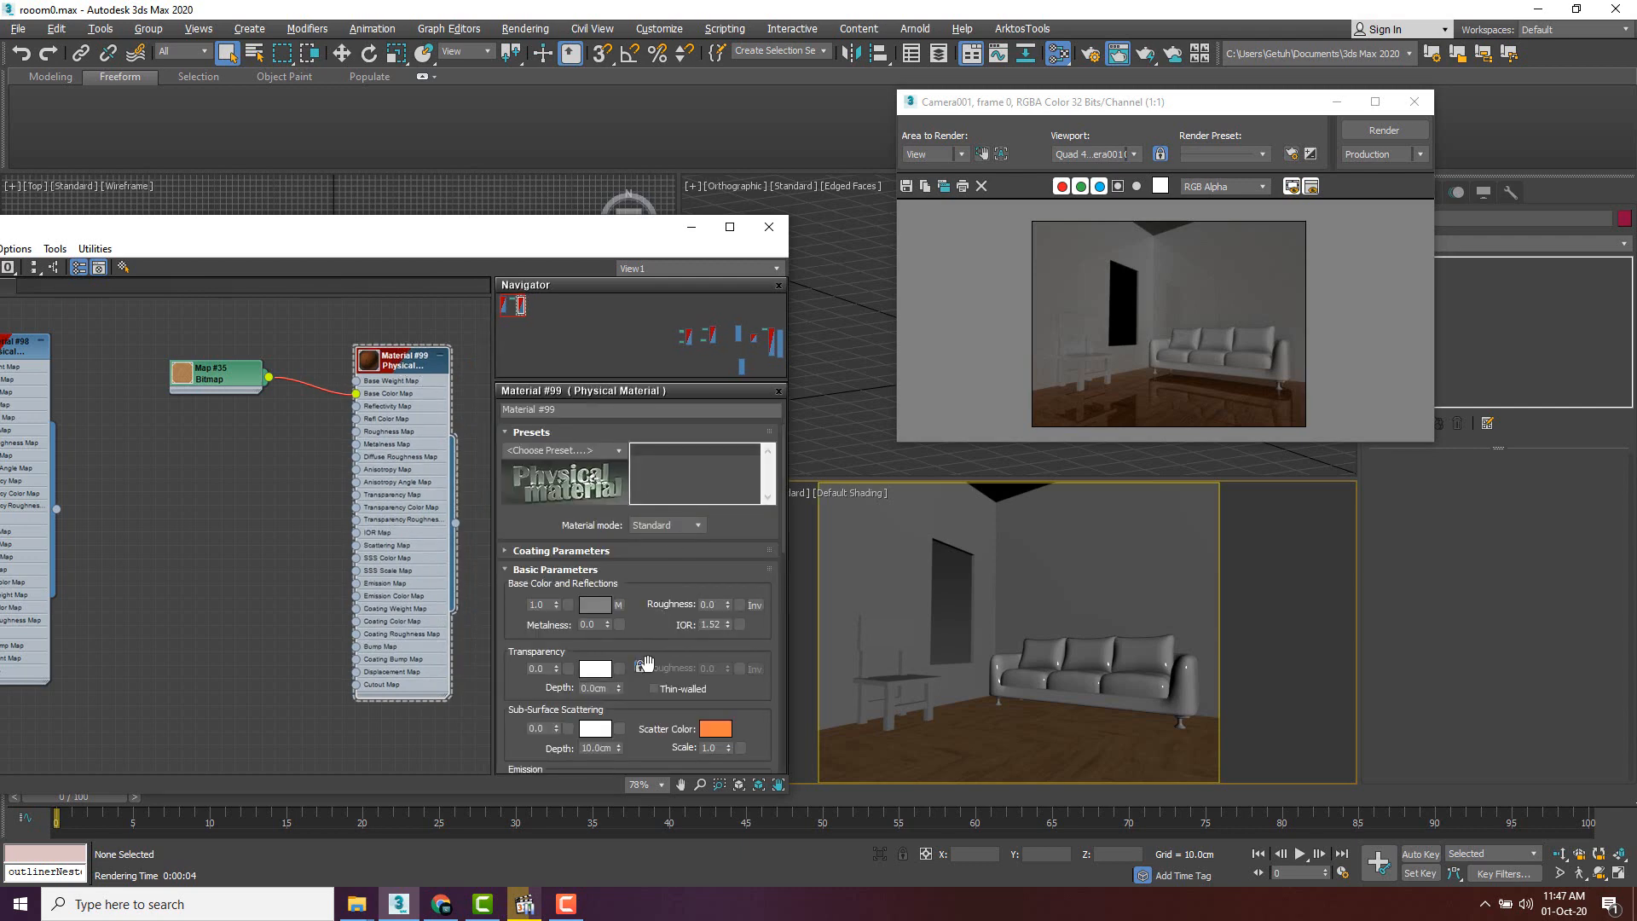
scroll(647, 663, down, 1)
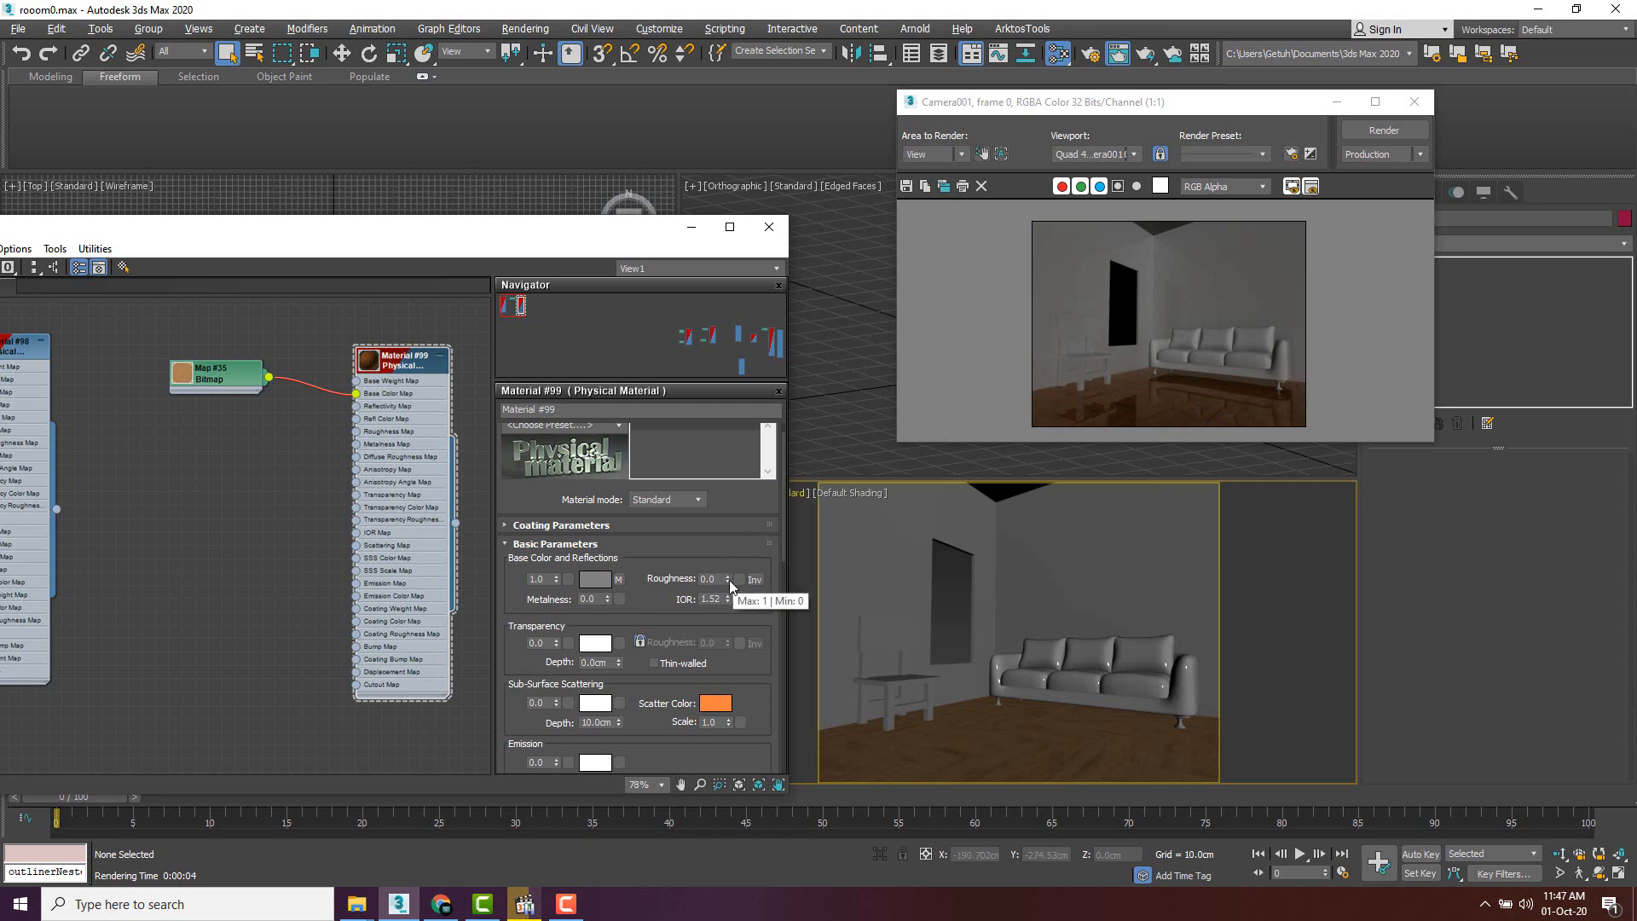
drag(729, 584, 729, 535)
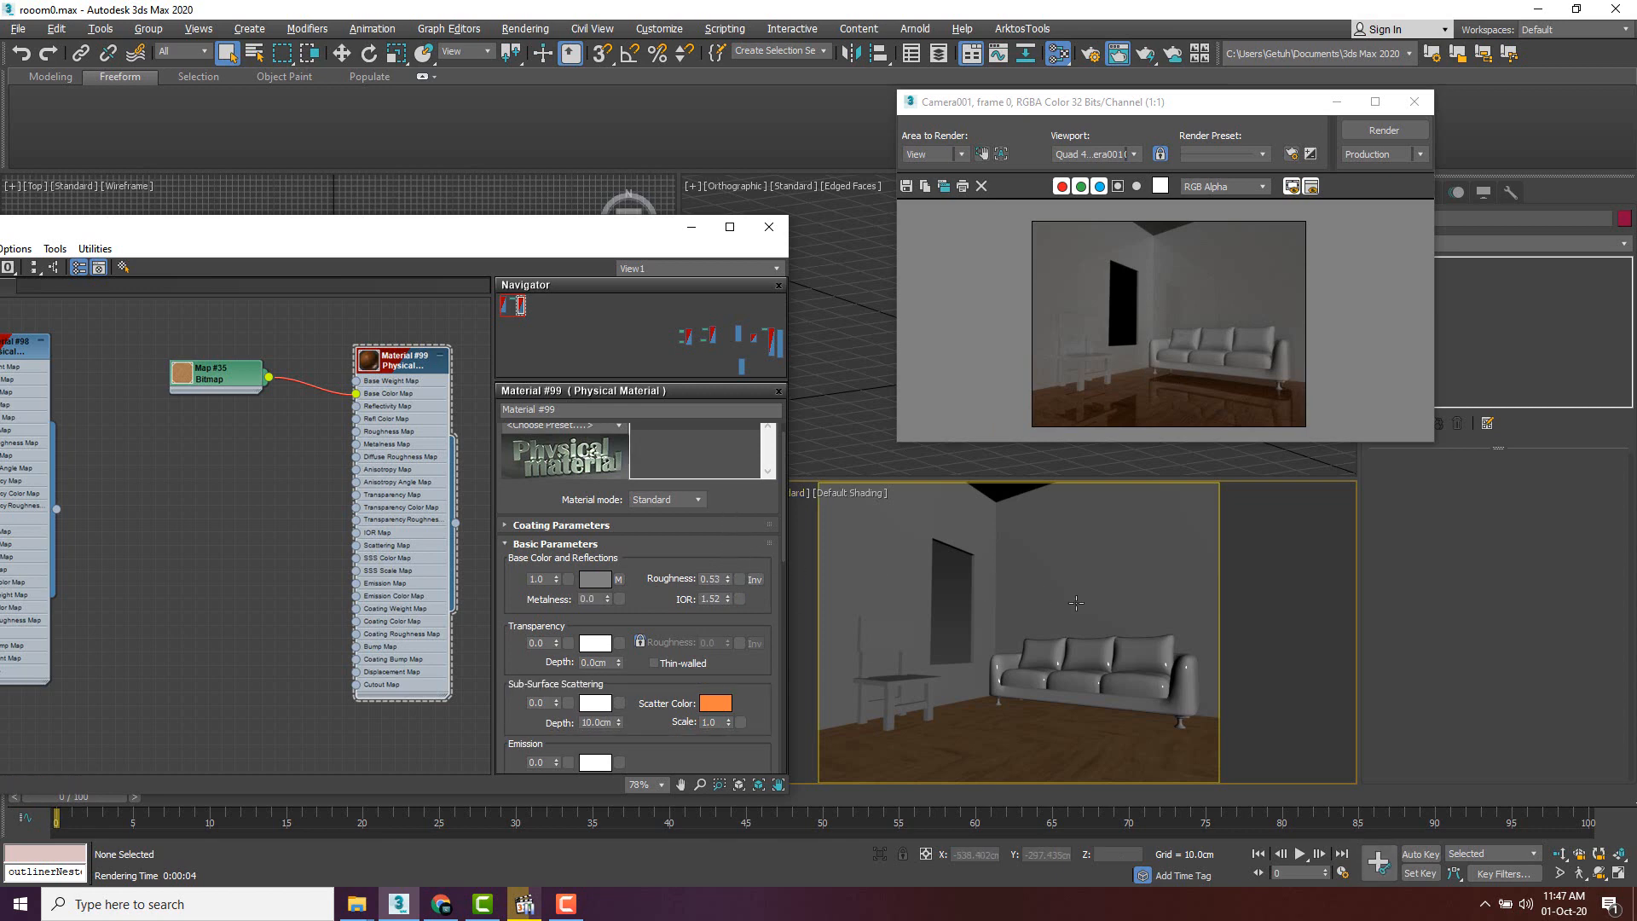
click(1196, 577)
key(shift+q)
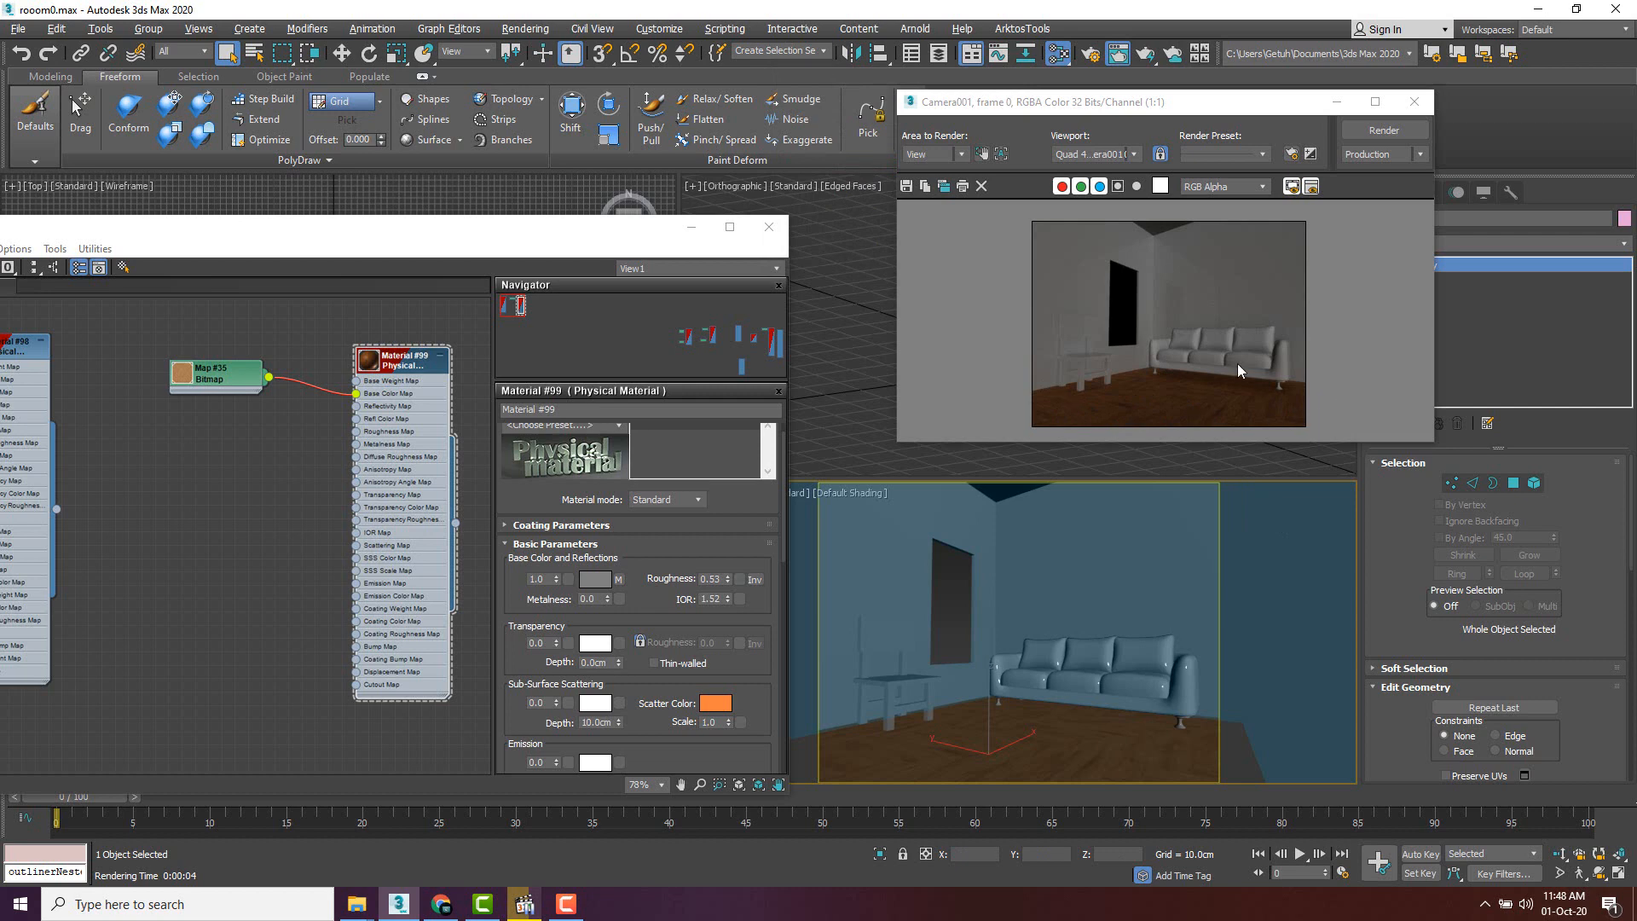
- Set the wood floor material's Roughness to 0.41, render the camera view again, and close the render window
drag(728, 579, 729, 455)
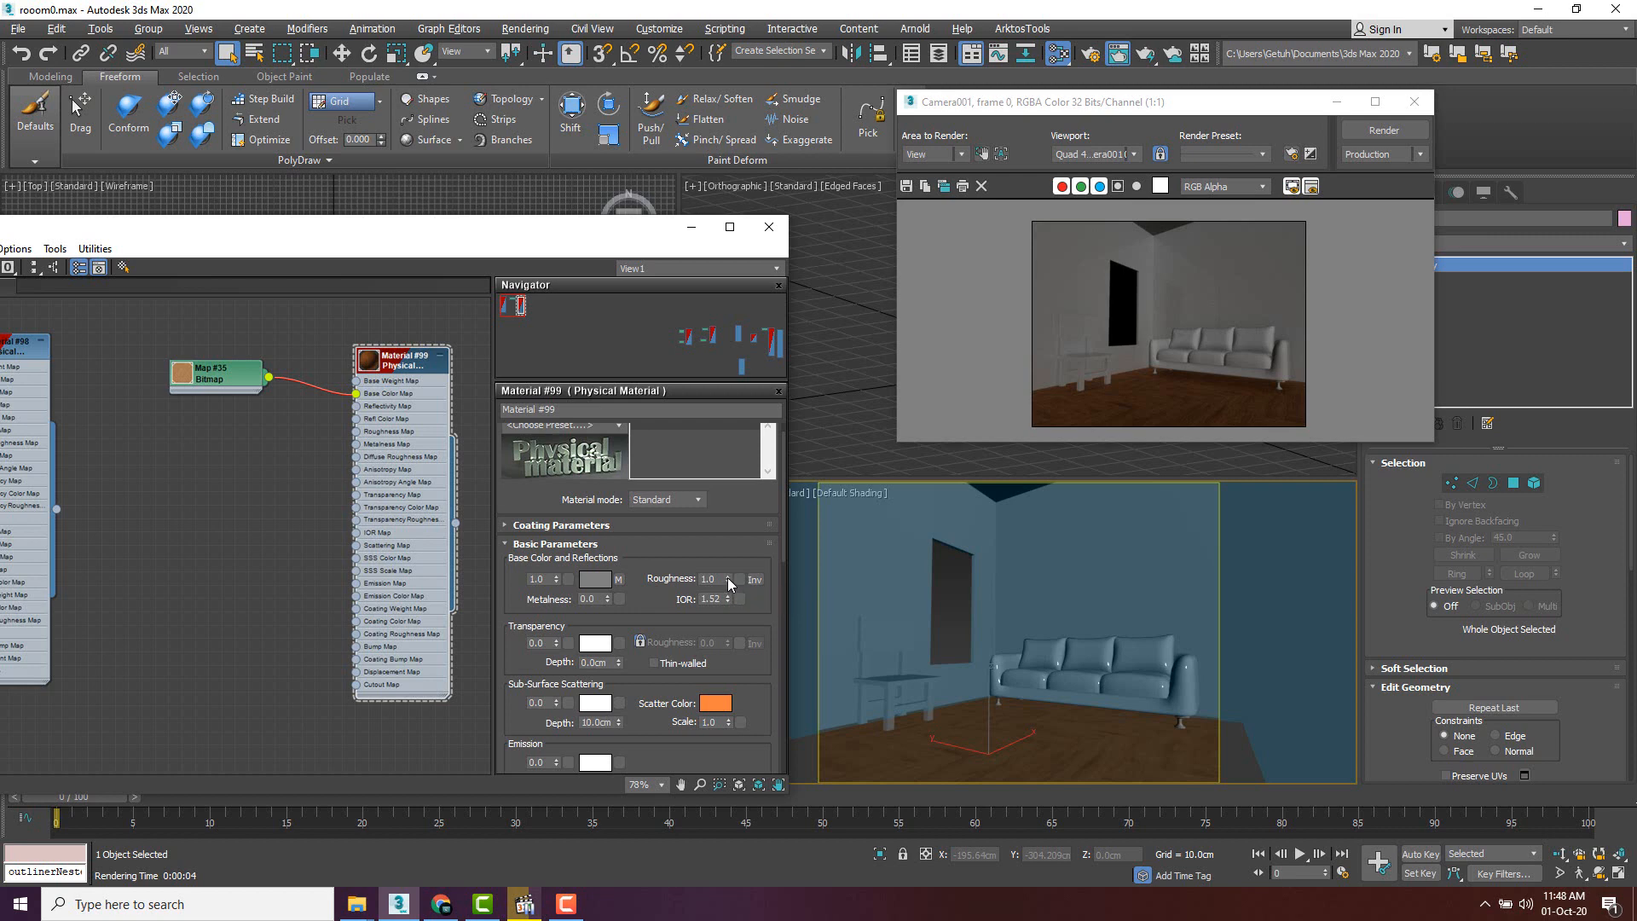
drag(729, 581, 725, 628)
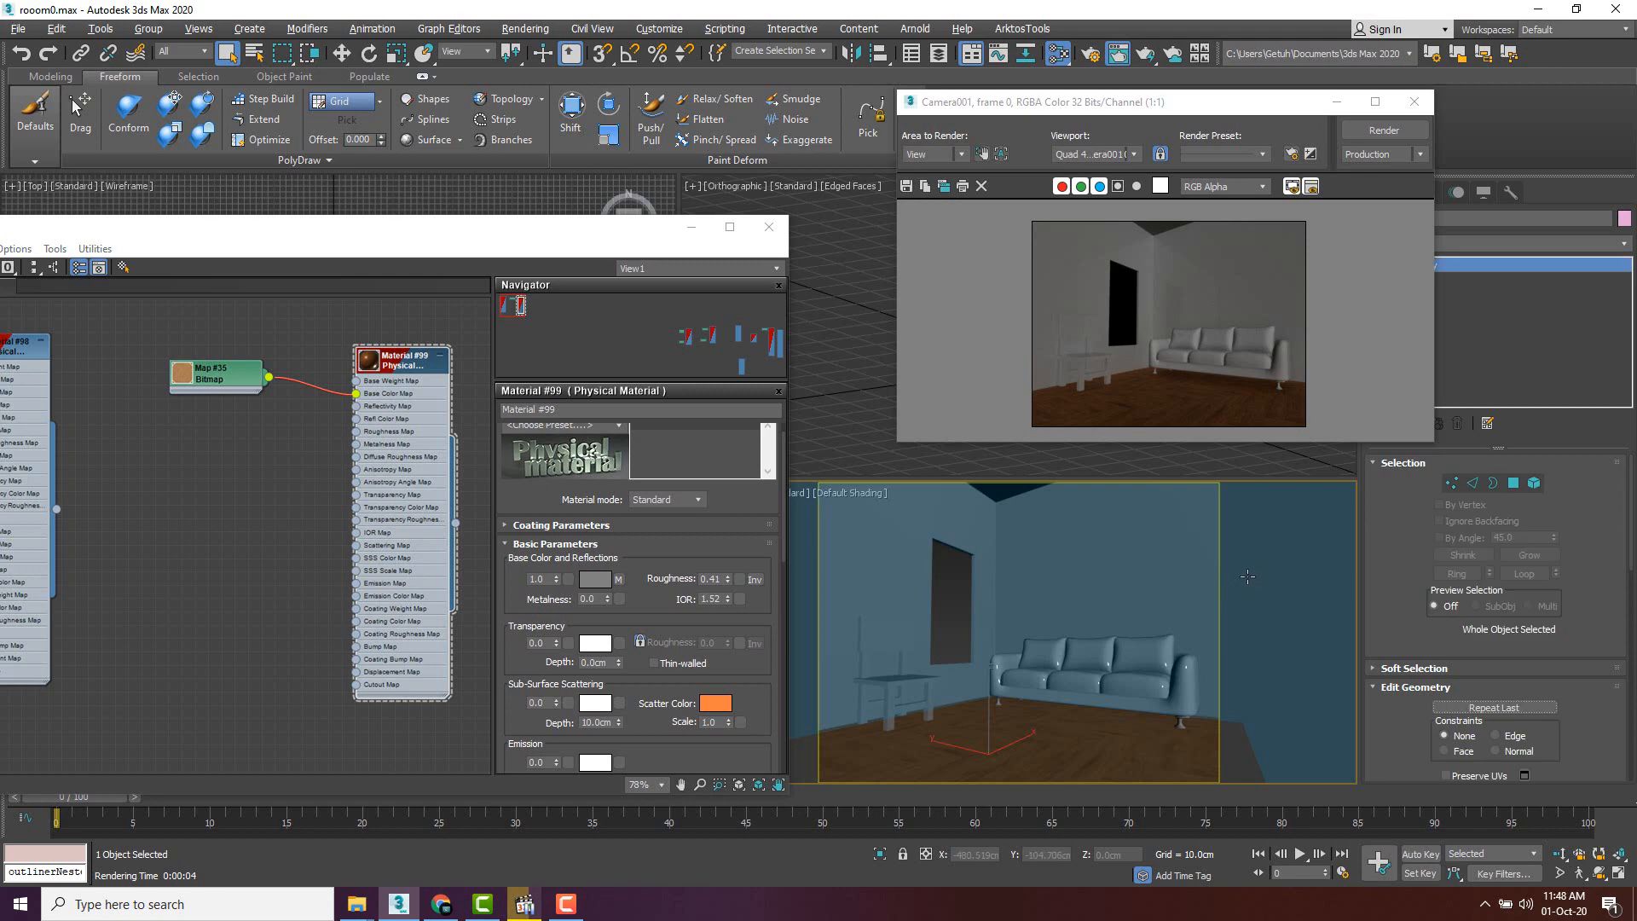
key(shift+q)
click(1415, 103)
- Add a third Physical Material node to the View1 graph, leaving free space between it and the wood floor material
middle_drag(417, 411, 300, 424)
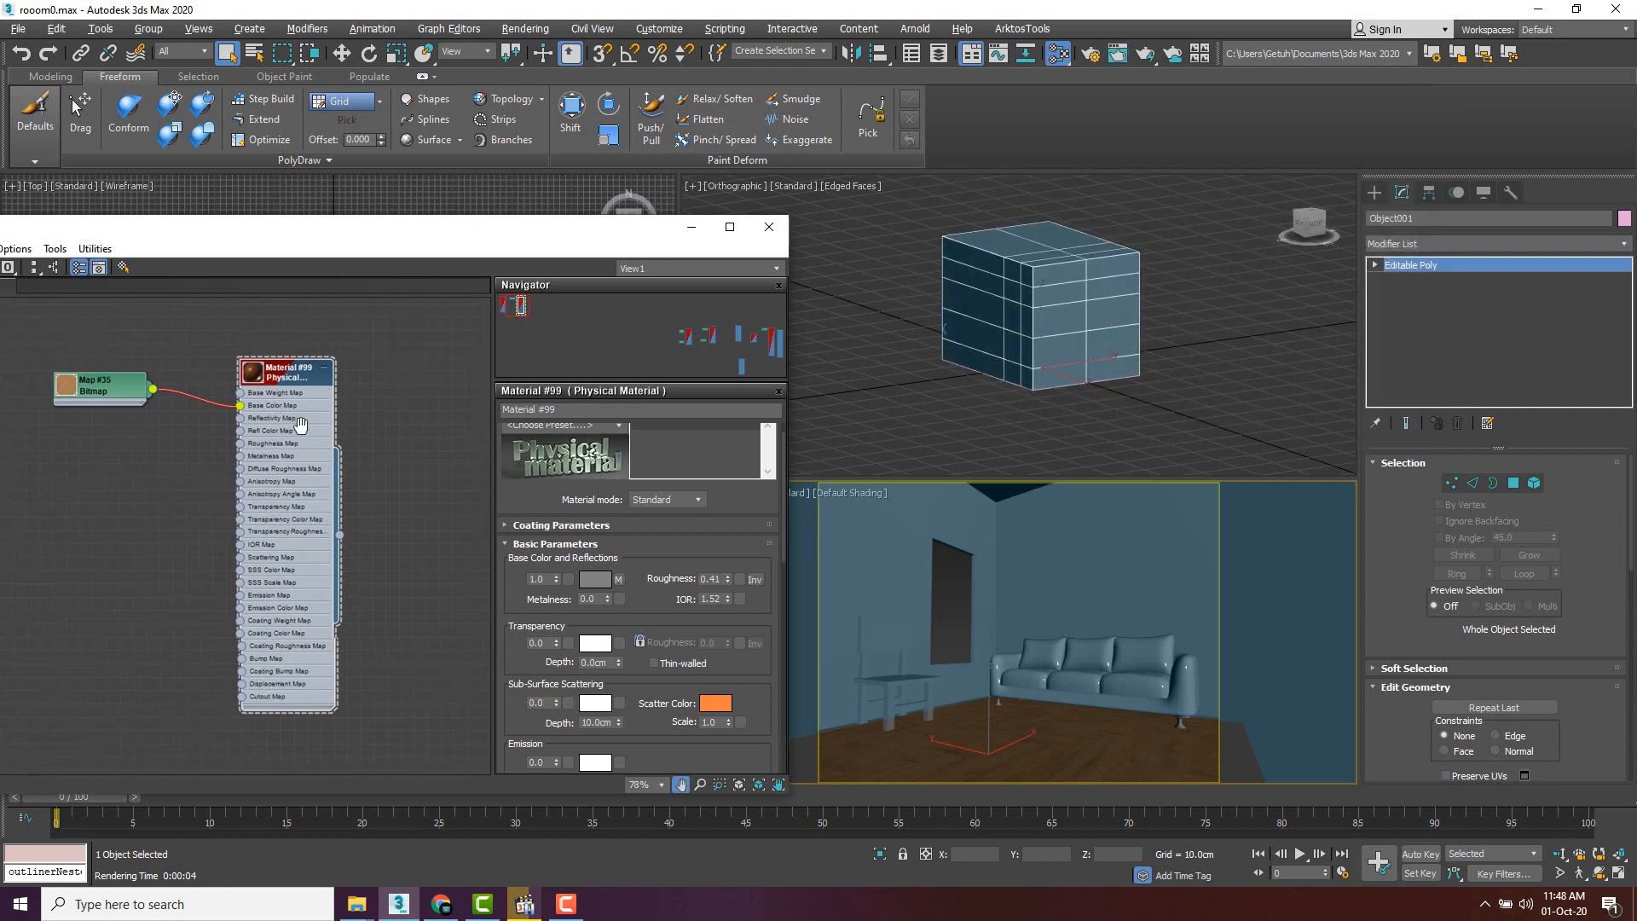
drag(322, 229, 580, 224)
scroll(576, 421, down, 2)
middle_drag(576, 421, 415, 433)
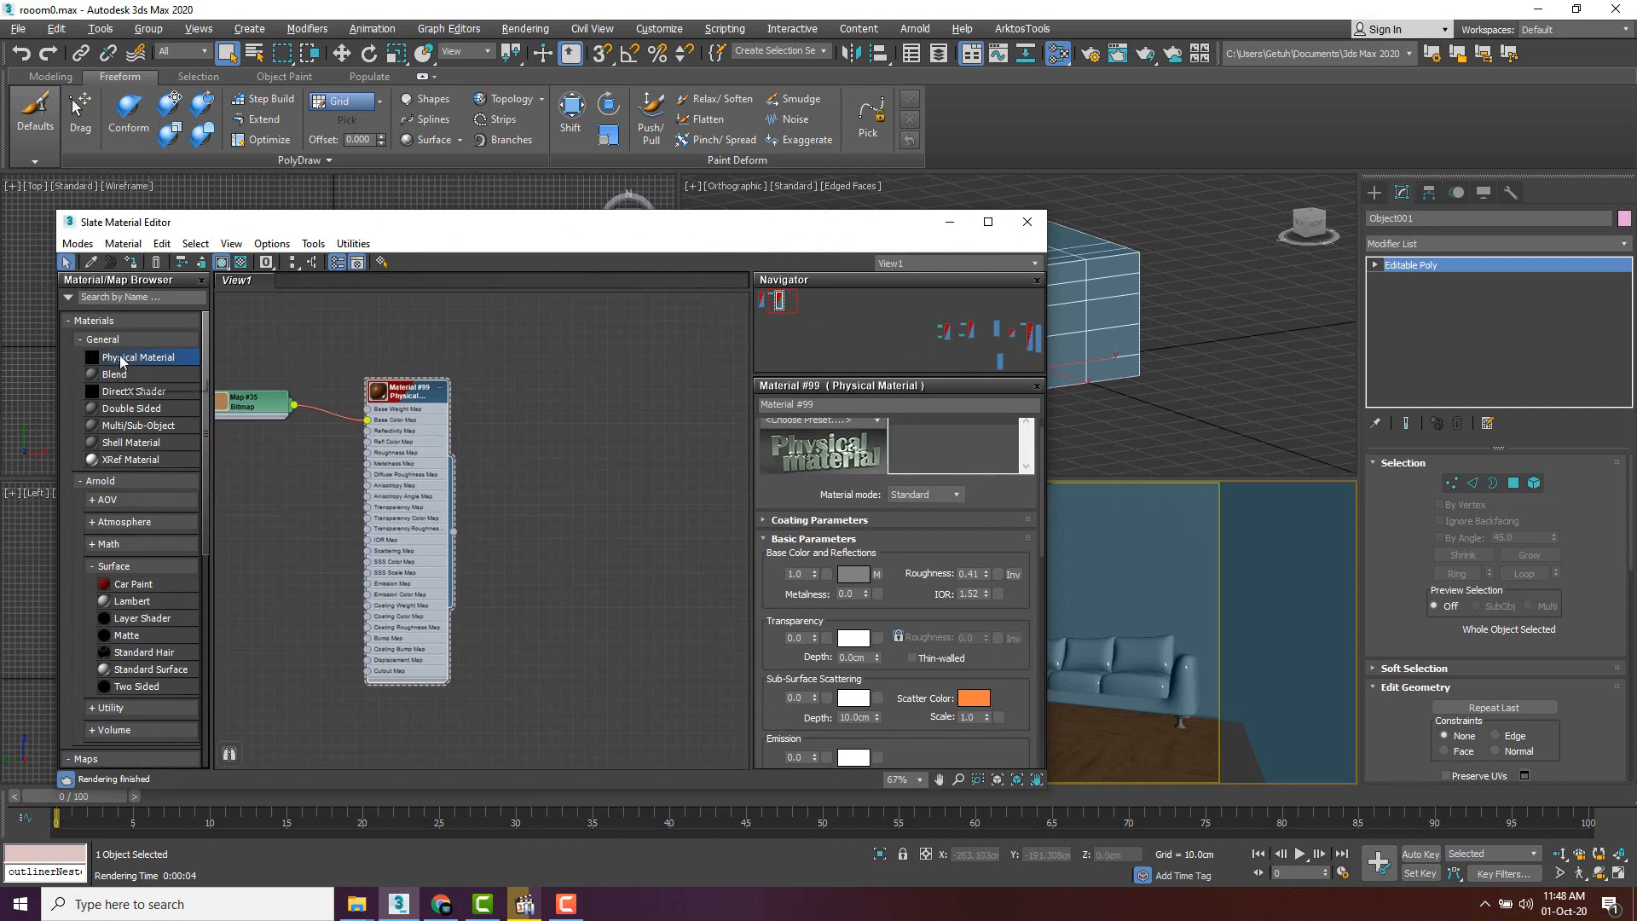
click(636, 427)
middle_drag(638, 421, 493, 452)
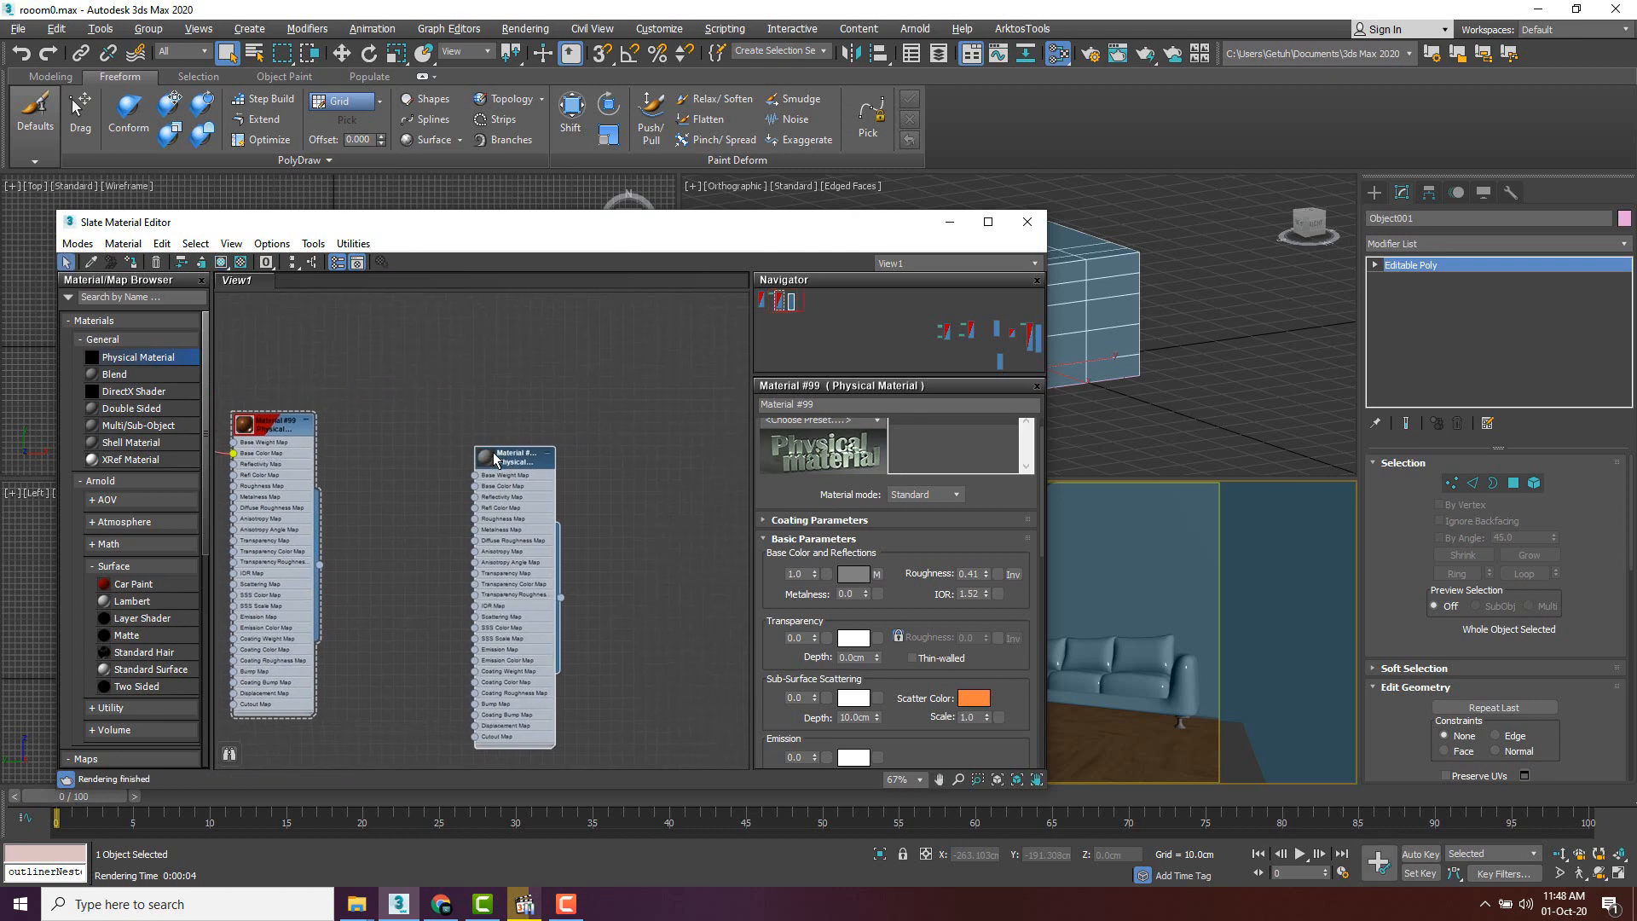
drag(493, 452, 630, 438)
- Load Fabric026_2K_Color from the Fabric026_2K-JPG texture folder into the graph and wire it to the new Physical Material's Base Color Map
mouse_move(355, 911)
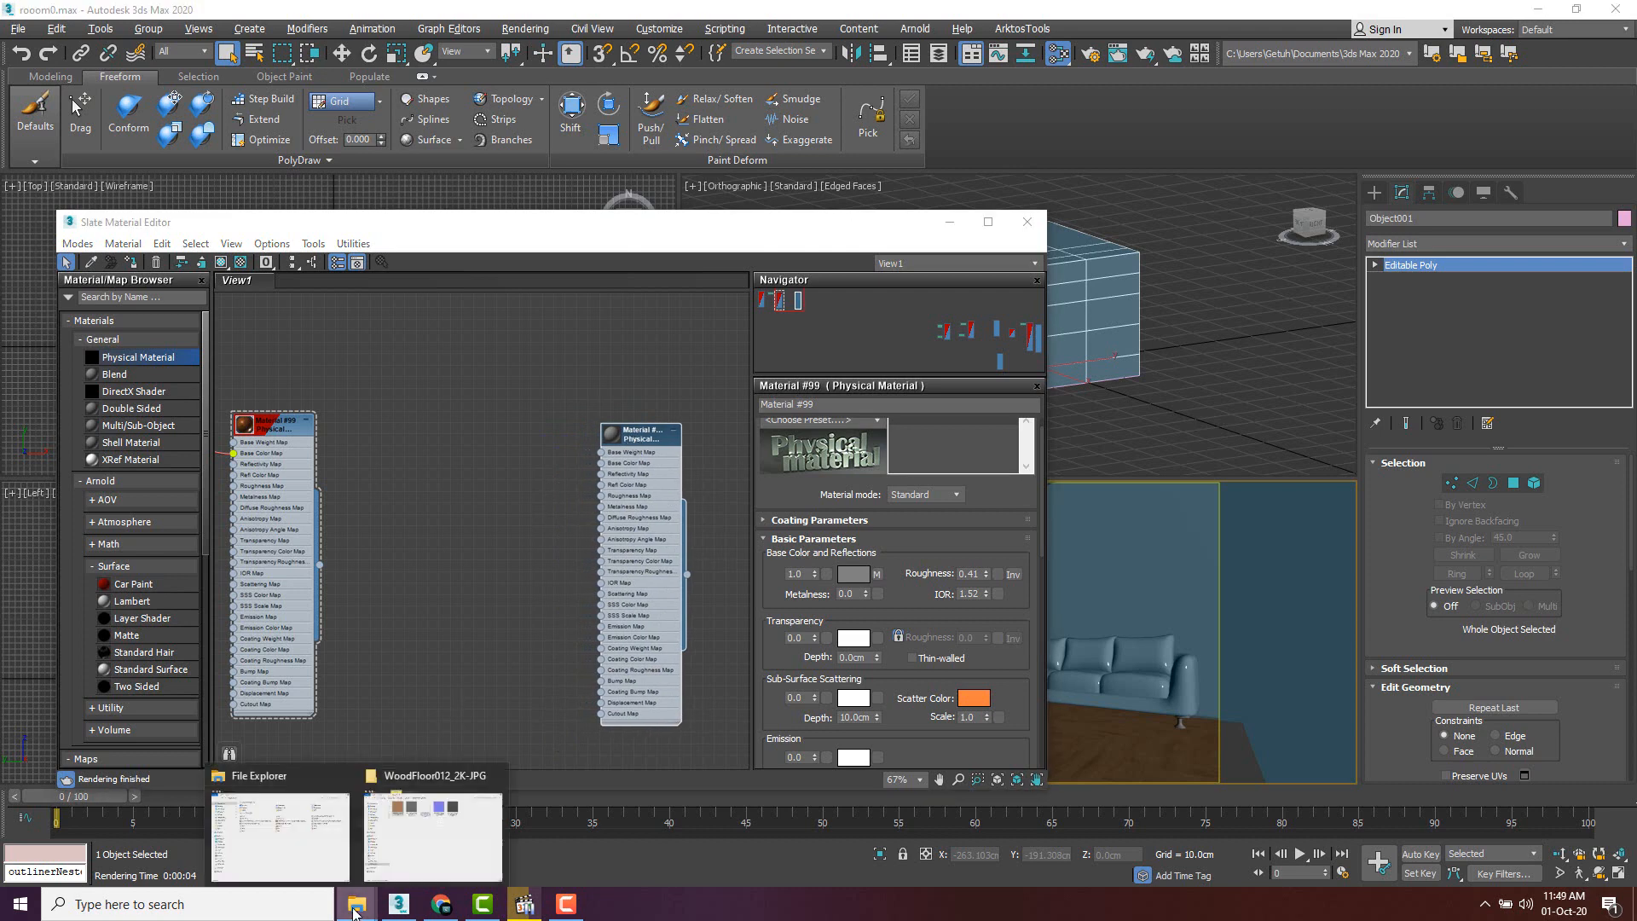
click(404, 850)
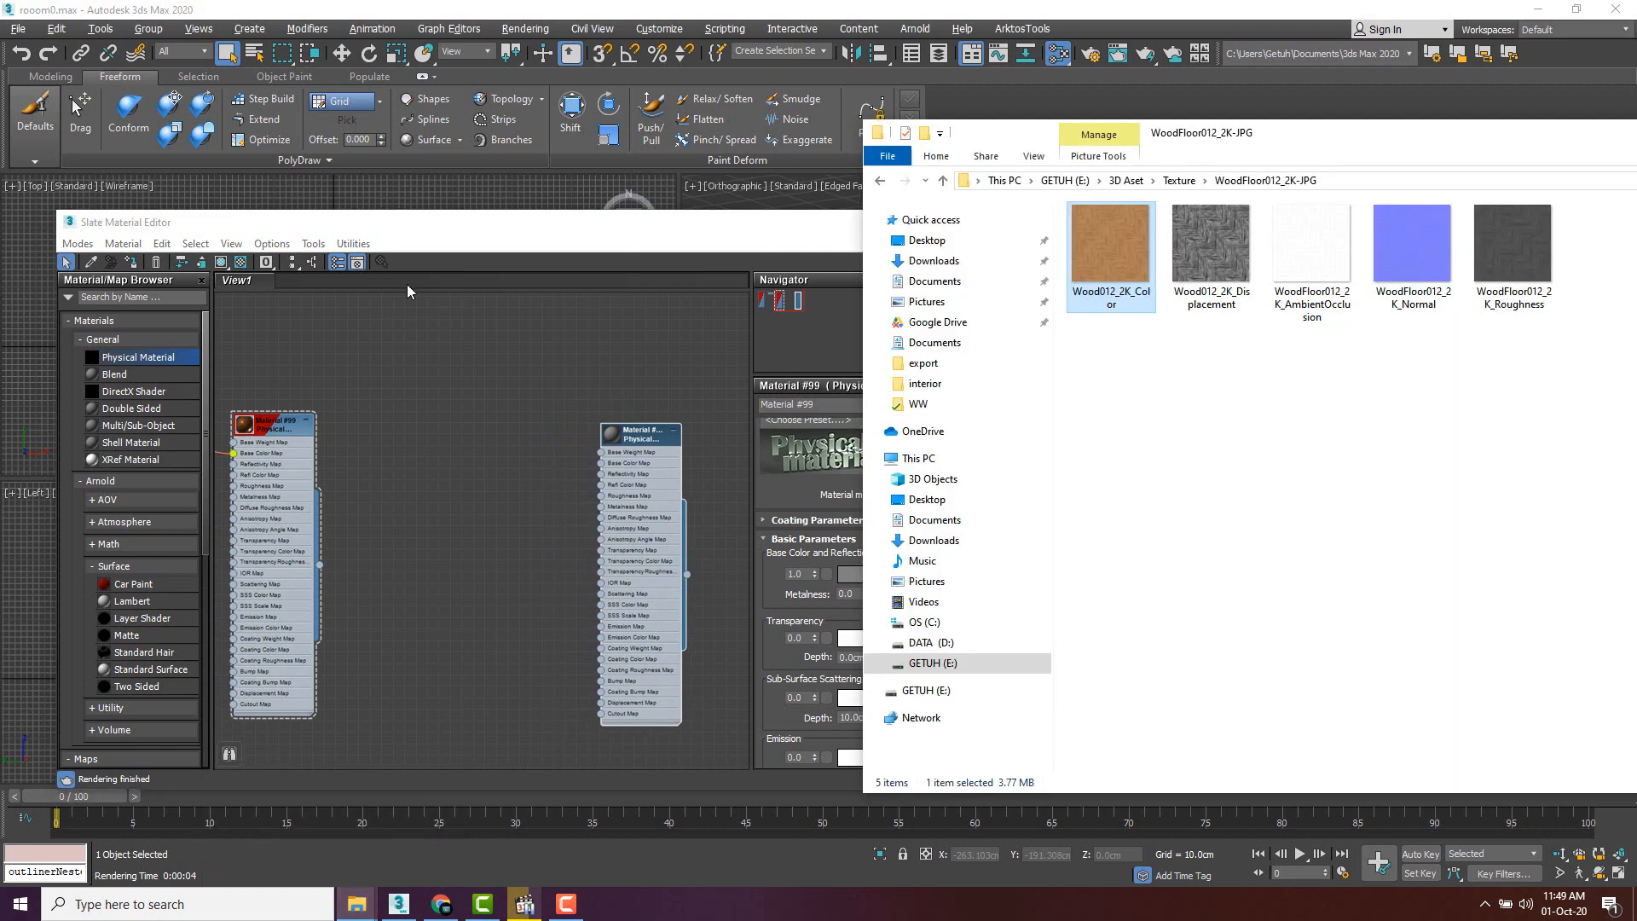
click(880, 182)
click(1143, 704)
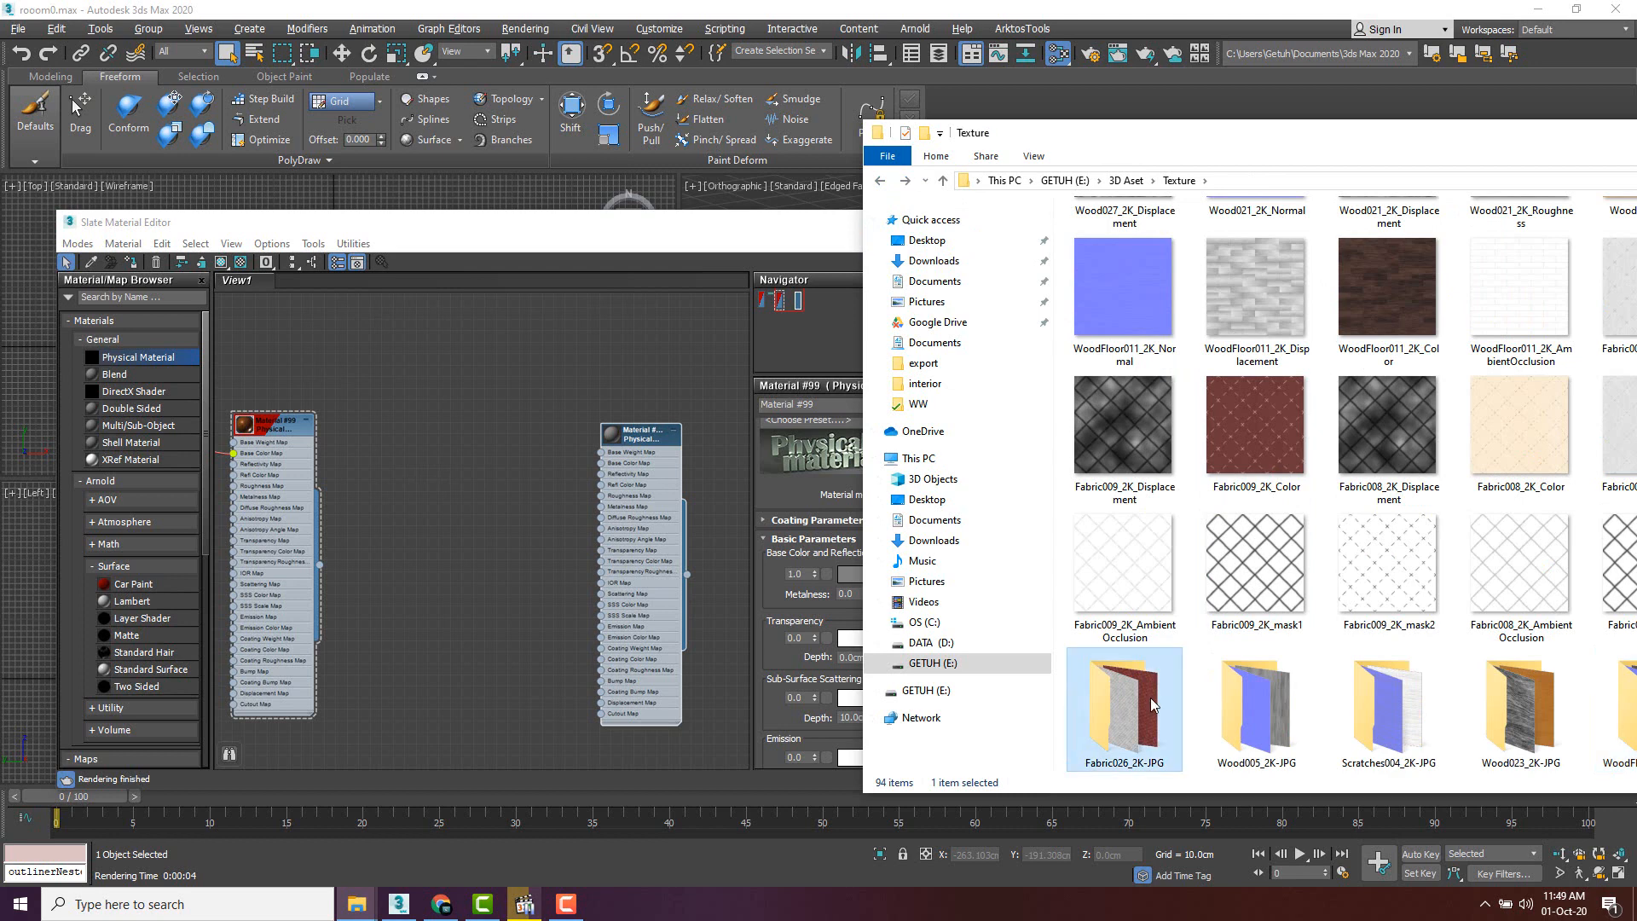
double_click(1150, 697)
drag(1108, 252, 545, 471)
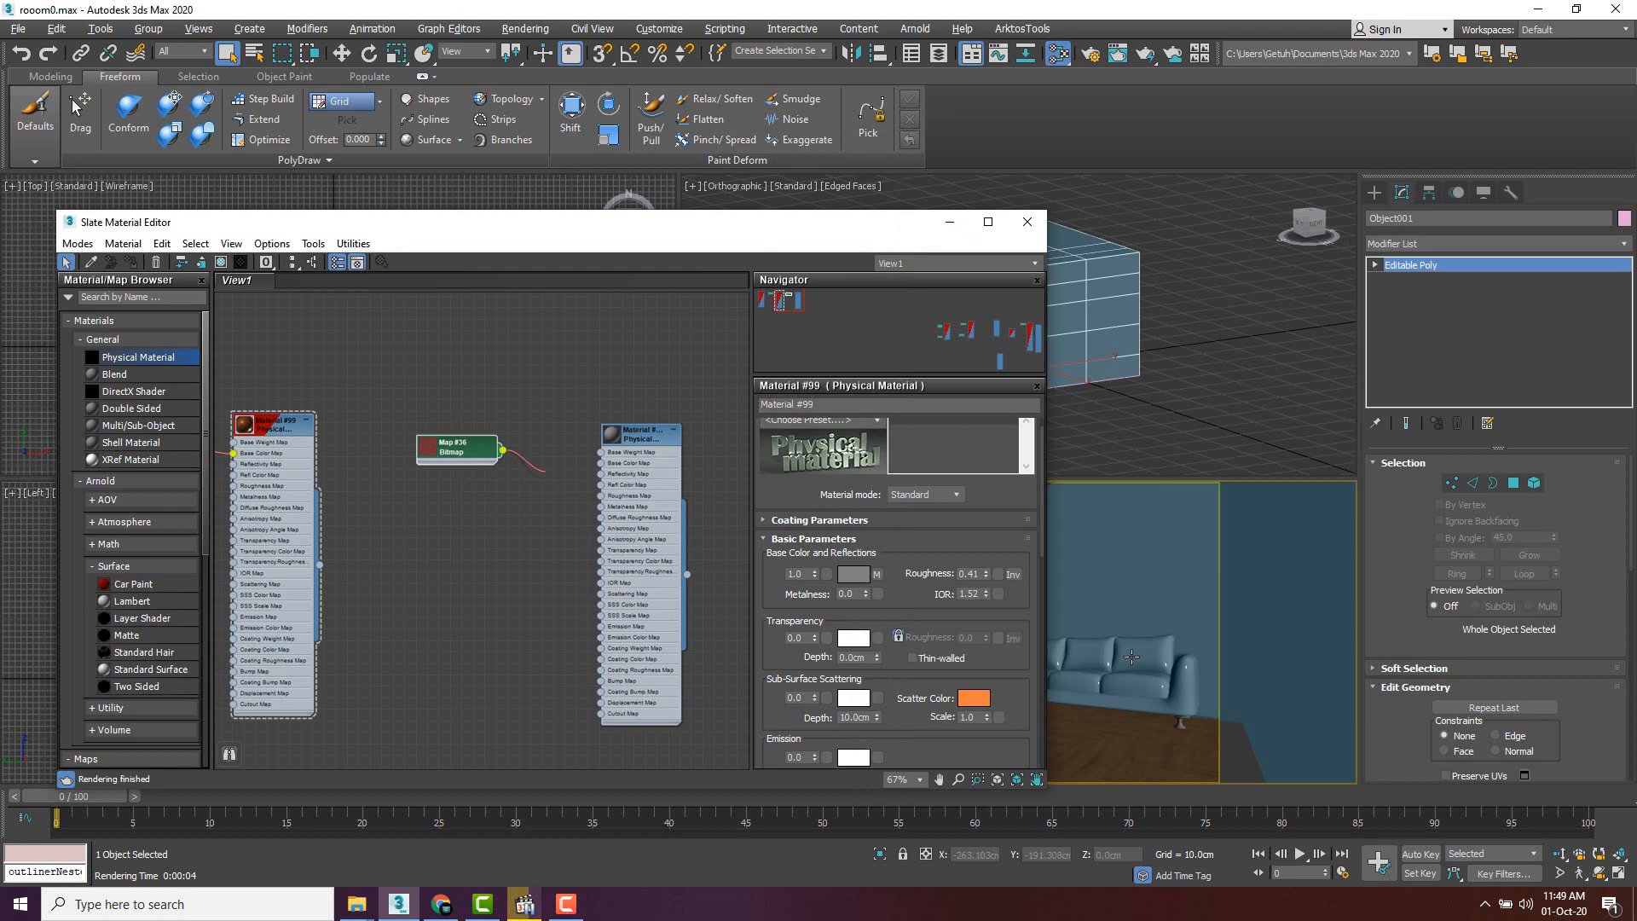
- Assign the red fabric material to the sofa and show its shaded material in the viewport
click(1132, 657)
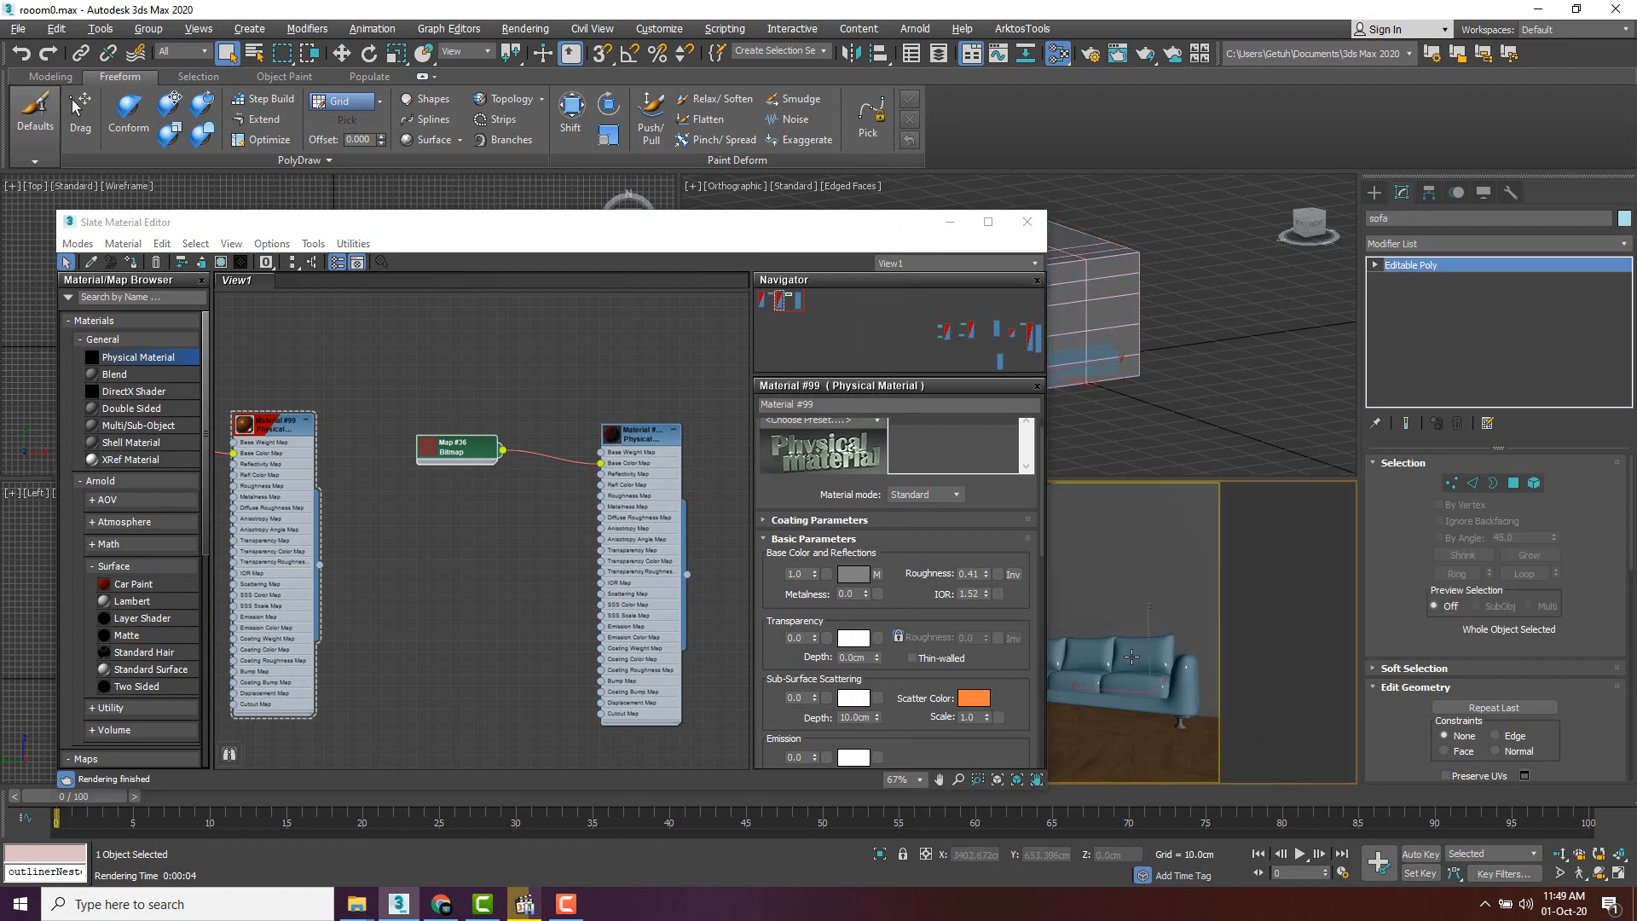
click(601, 463)
right_click(620, 437)
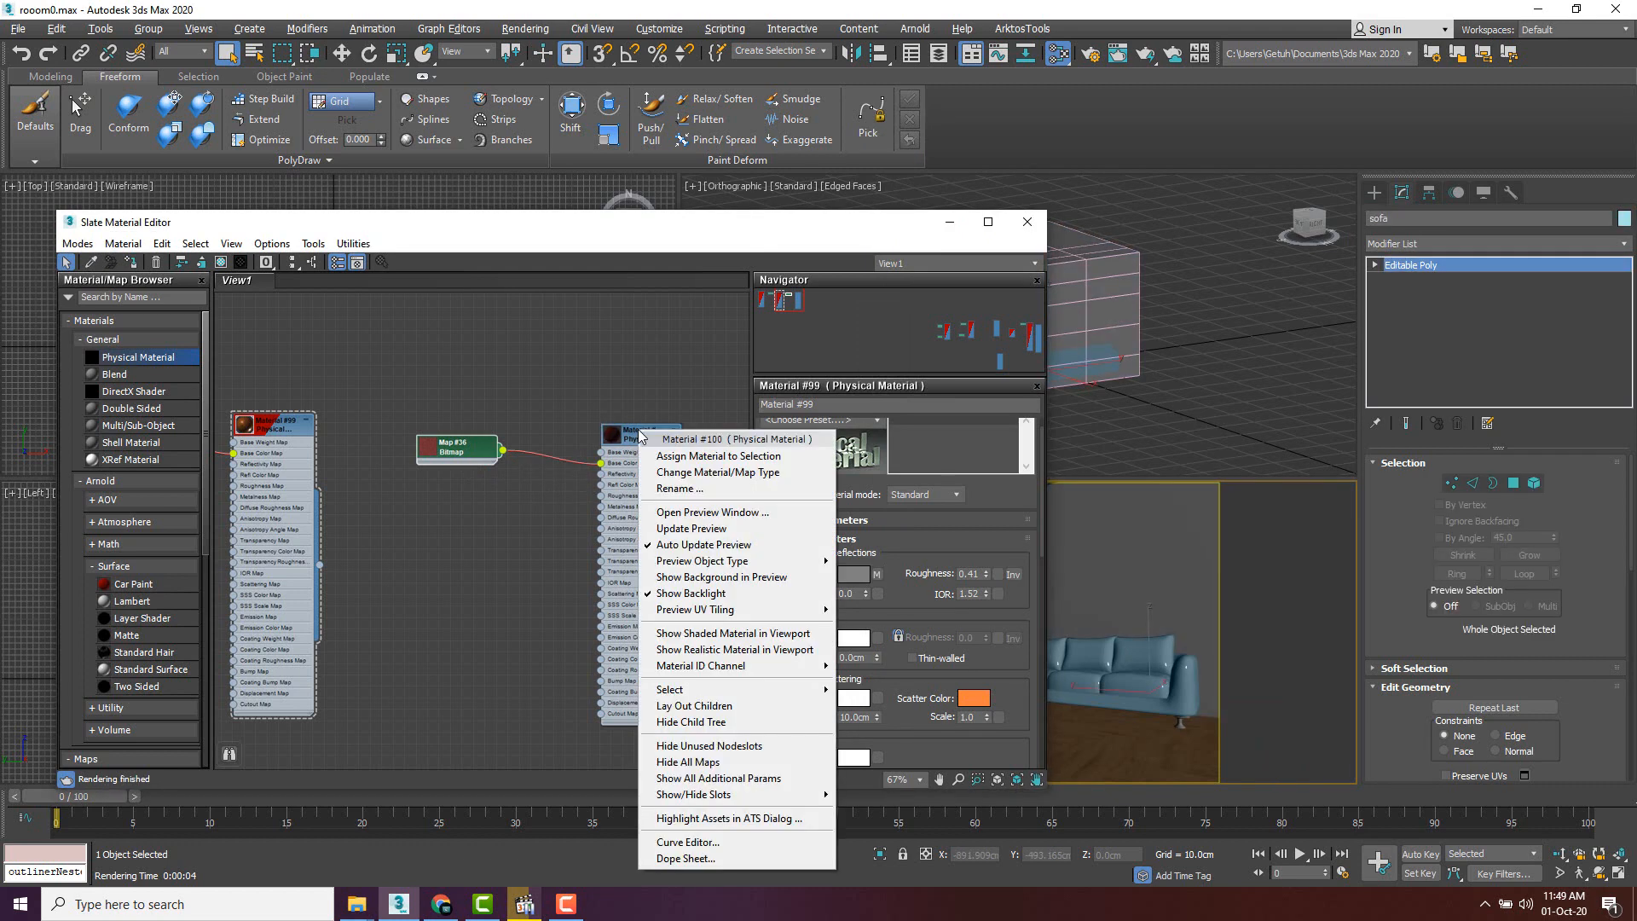
click(682, 459)
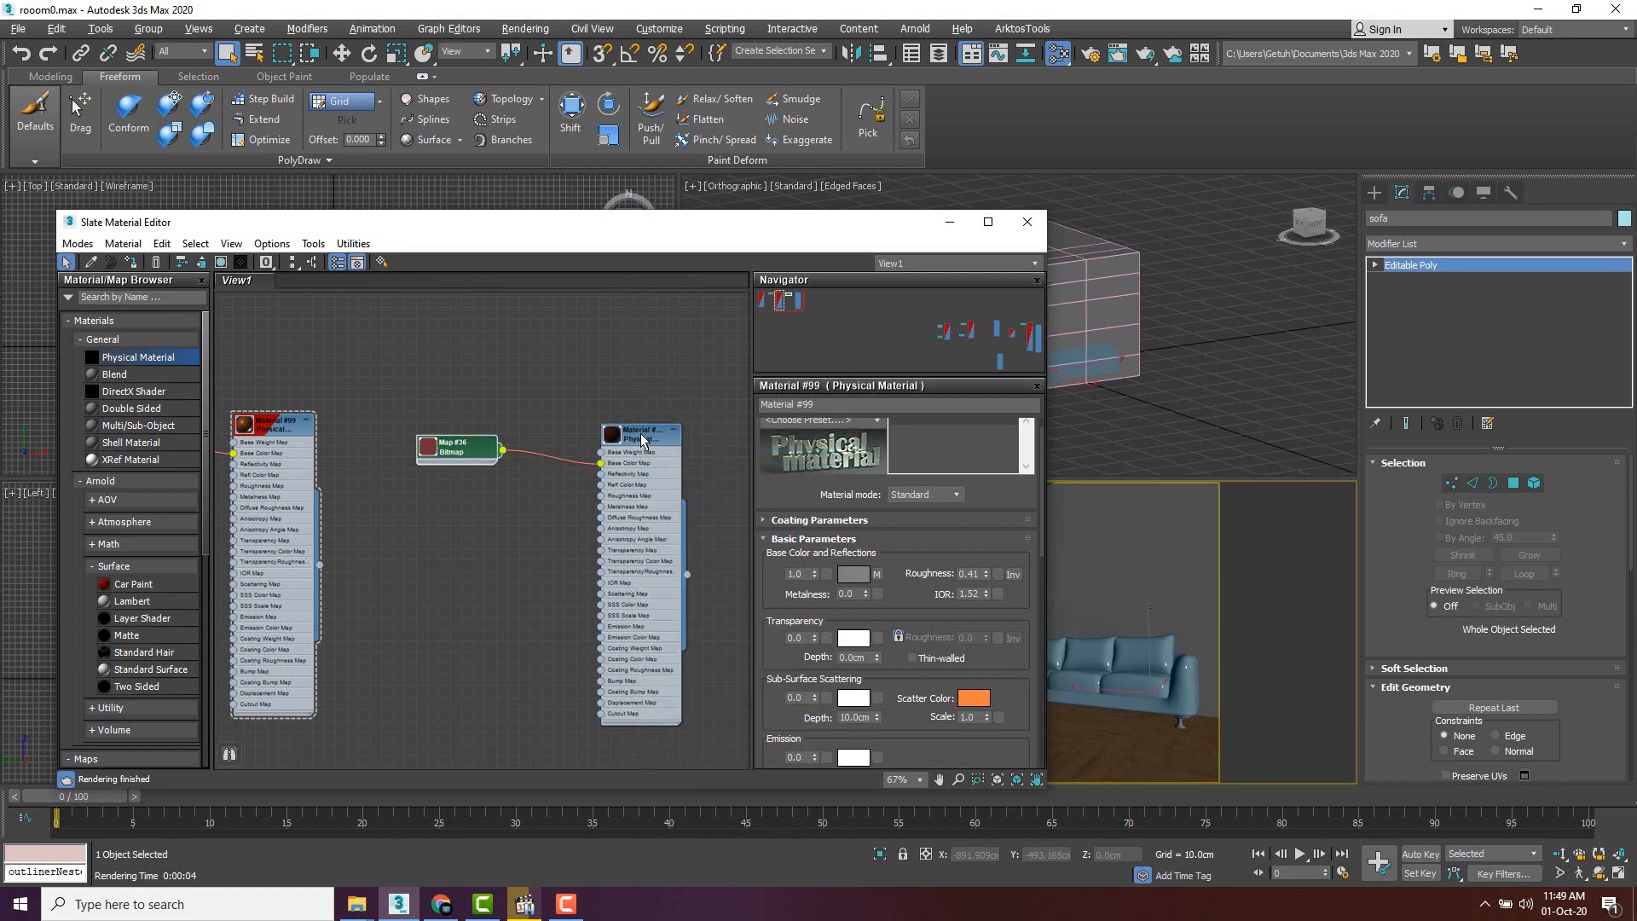
right_click(644, 437)
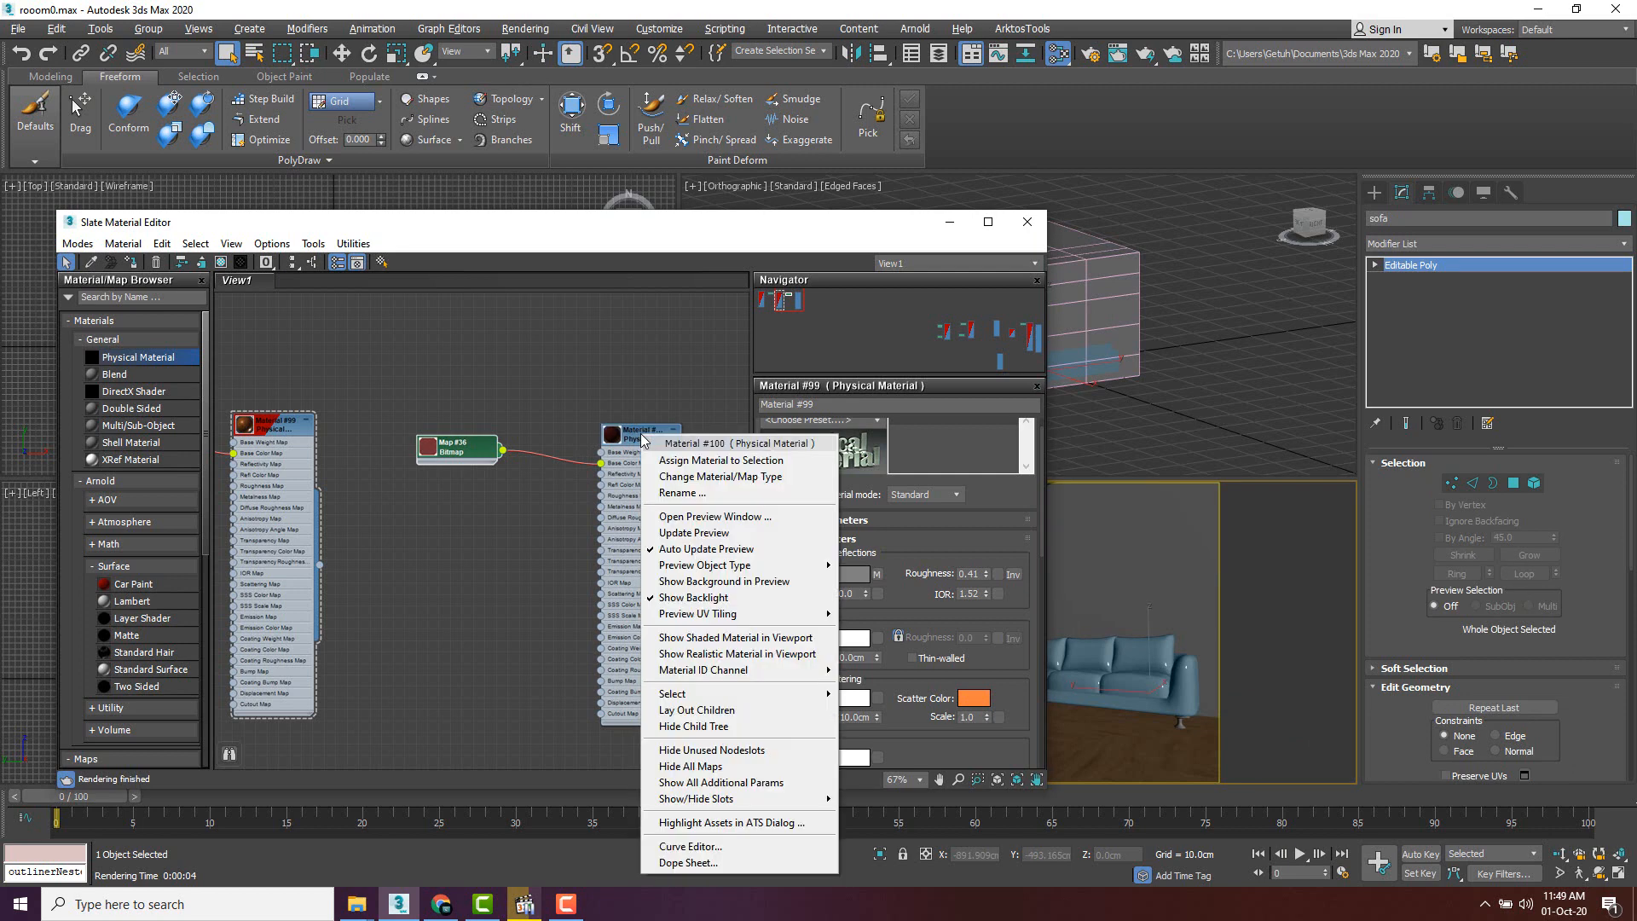
click(703, 638)
click(1286, 636)
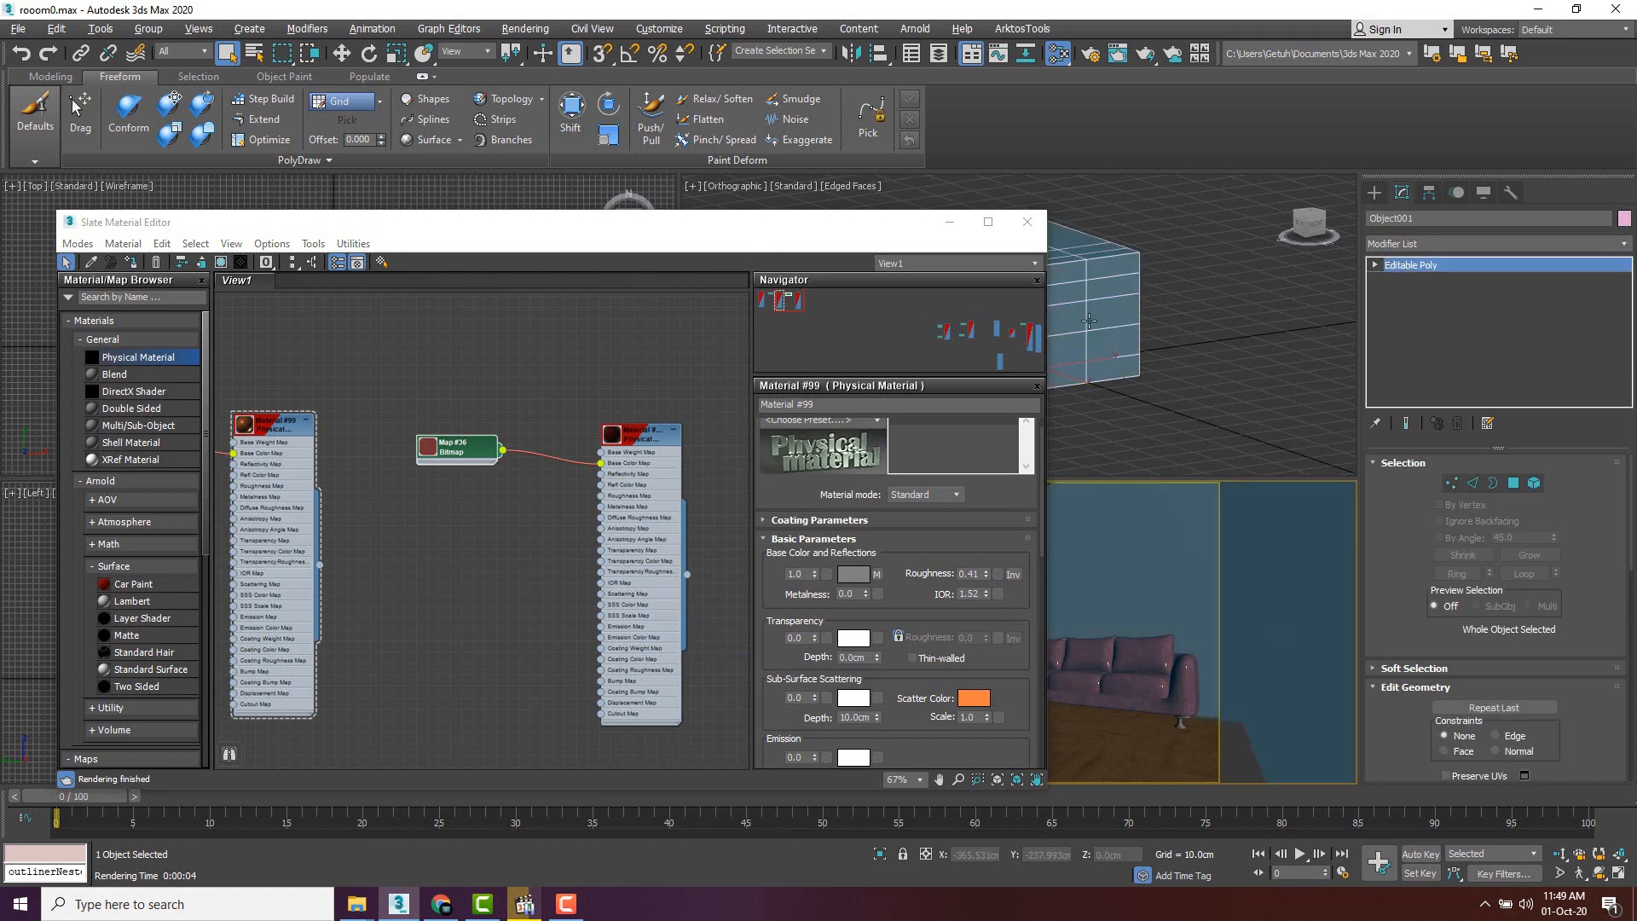
- Move the fabric material node closer to its bitmap and add another Physical Material node beside it in the graph
click(1204, 341)
middle_drag(1204, 341, 1268, 350)
click(1217, 313)
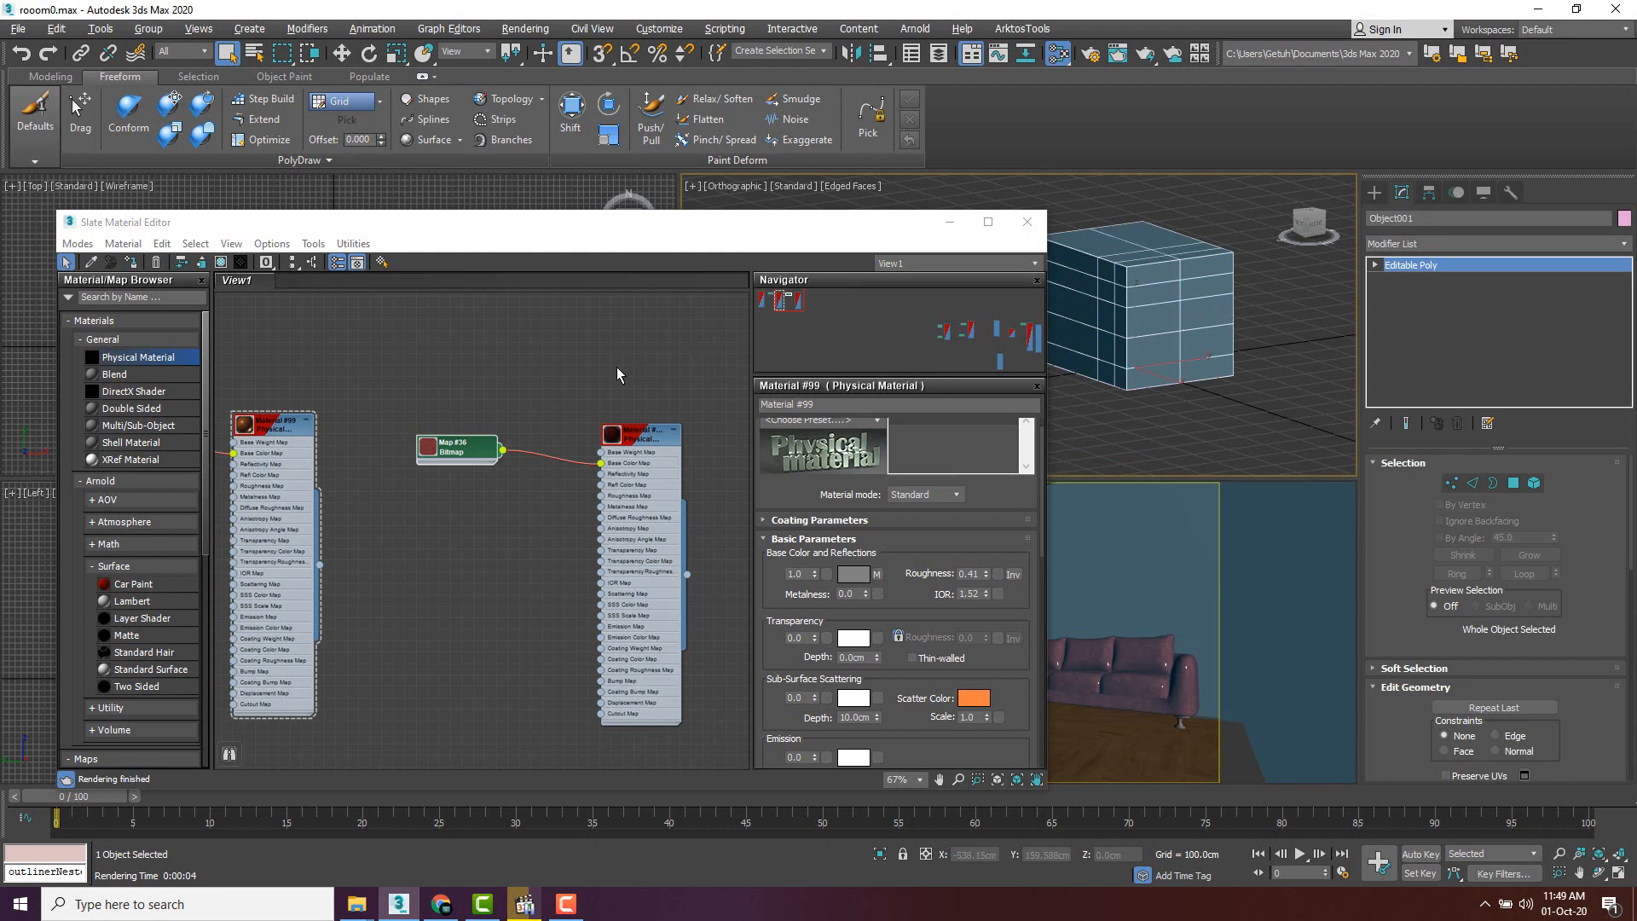
drag(623, 433, 576, 432)
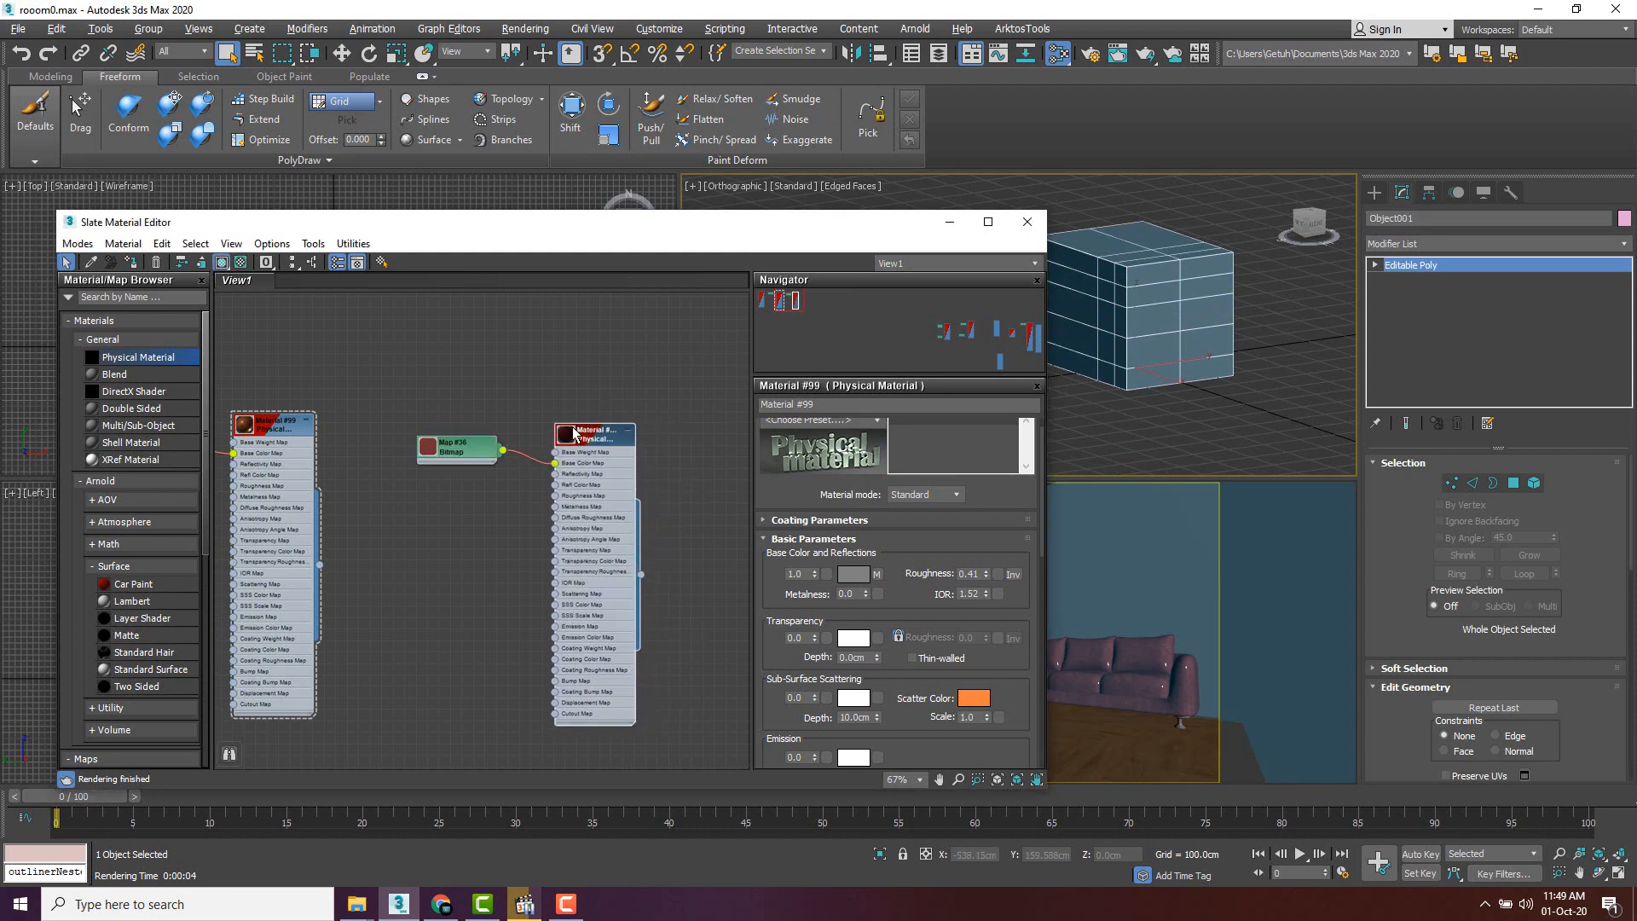
middle_drag(616, 379, 533, 373)
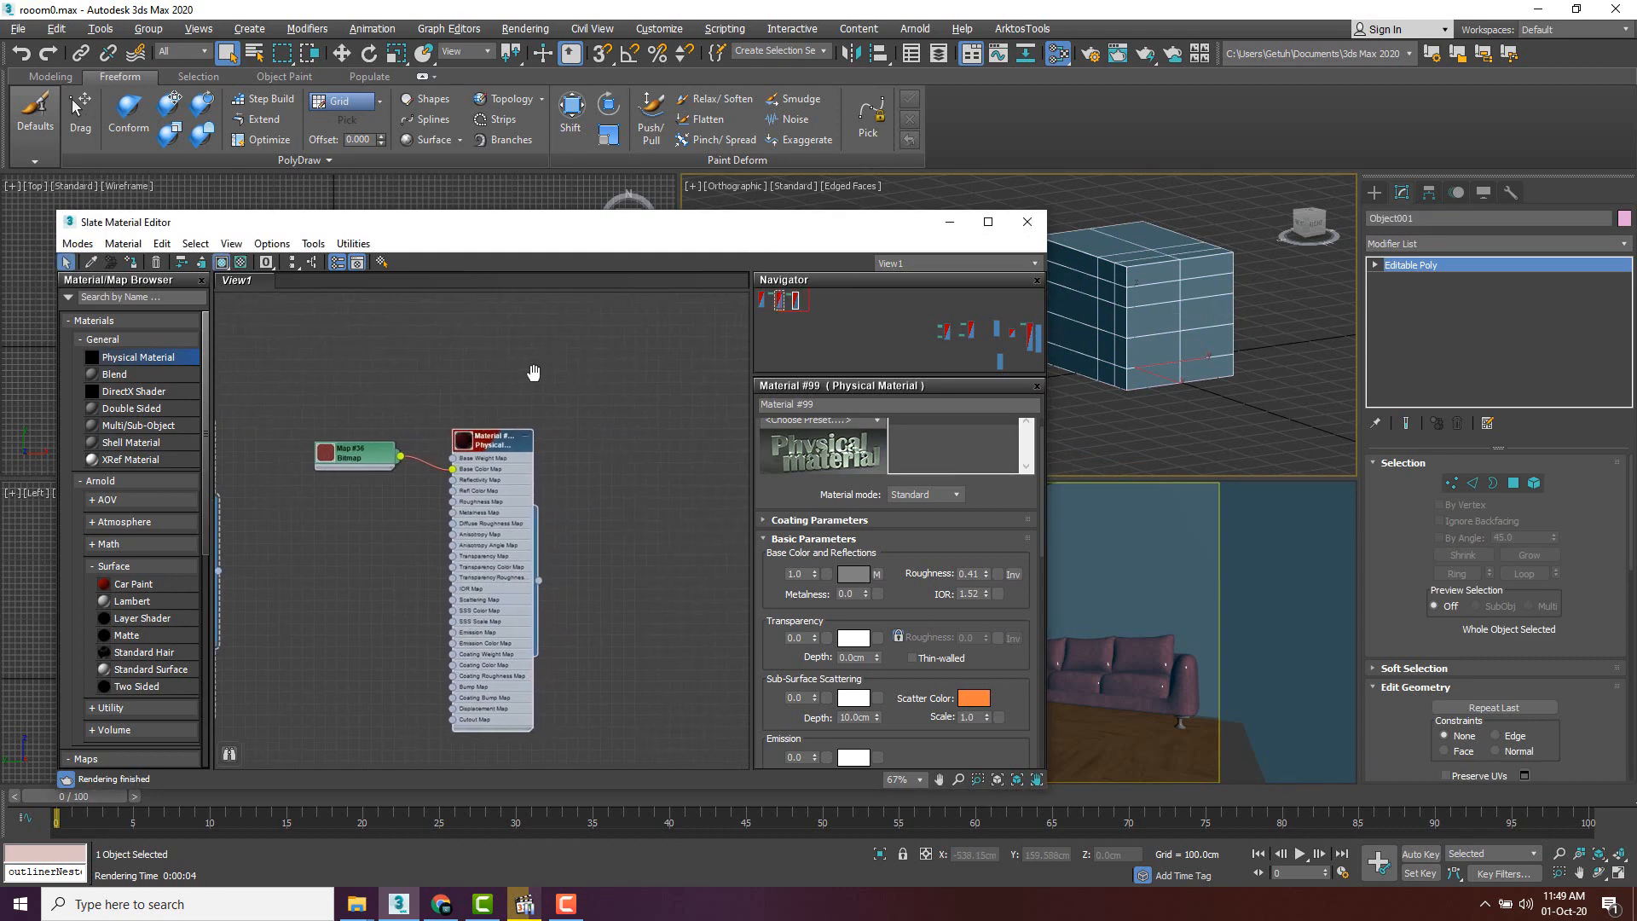
click(1205, 600)
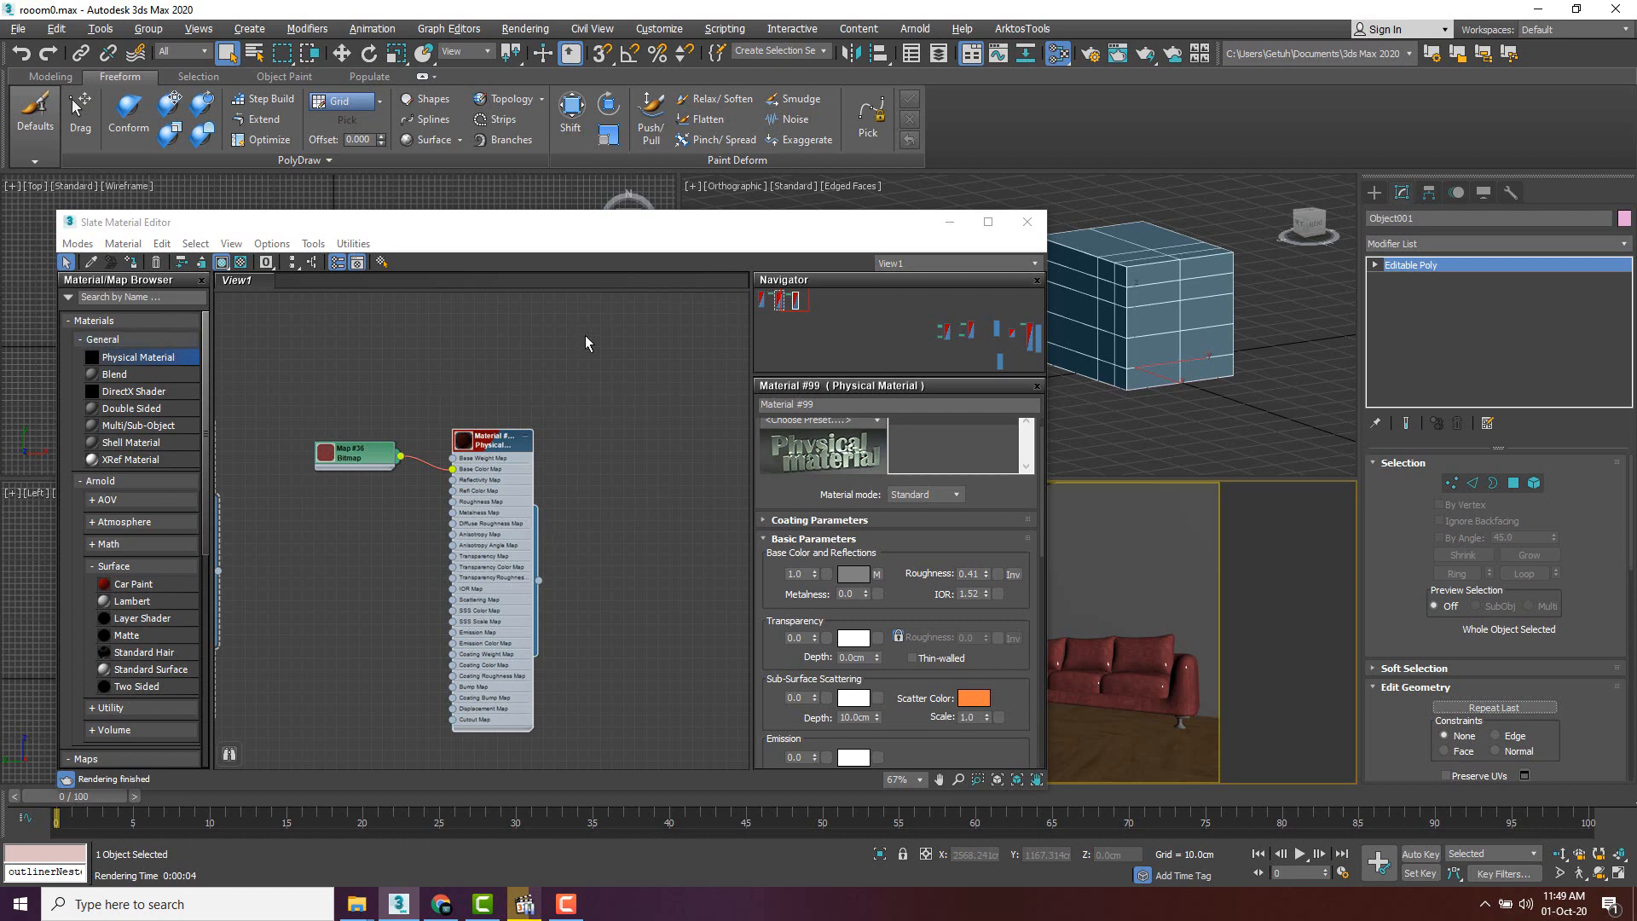
middle_drag(585, 335, 418, 351)
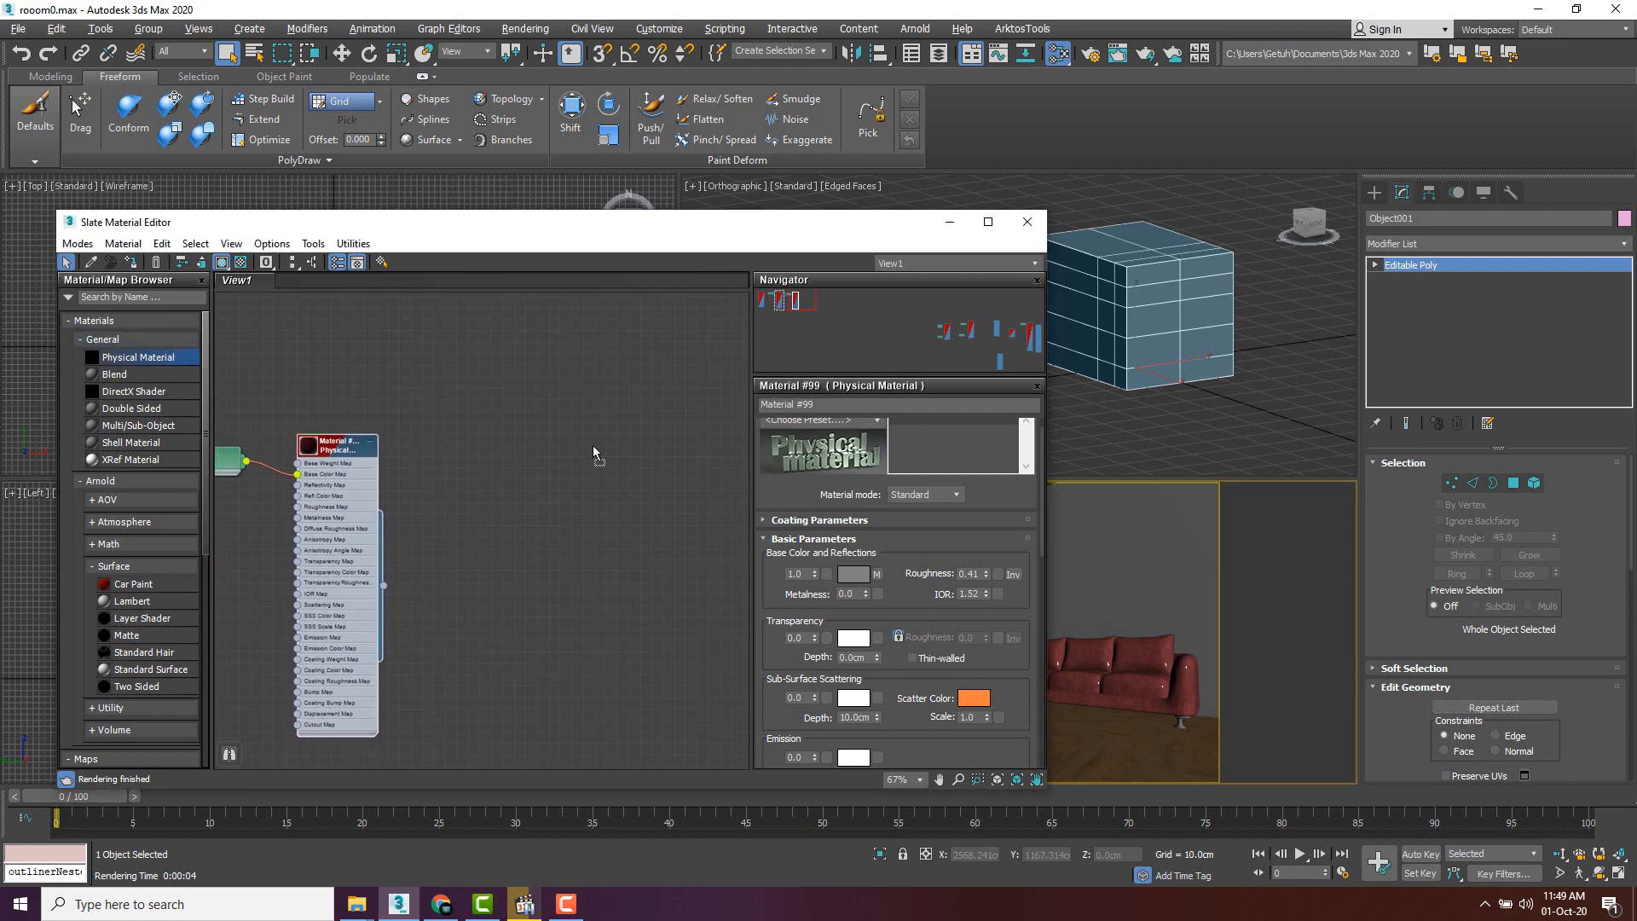
drag(592, 445, 629, 447)
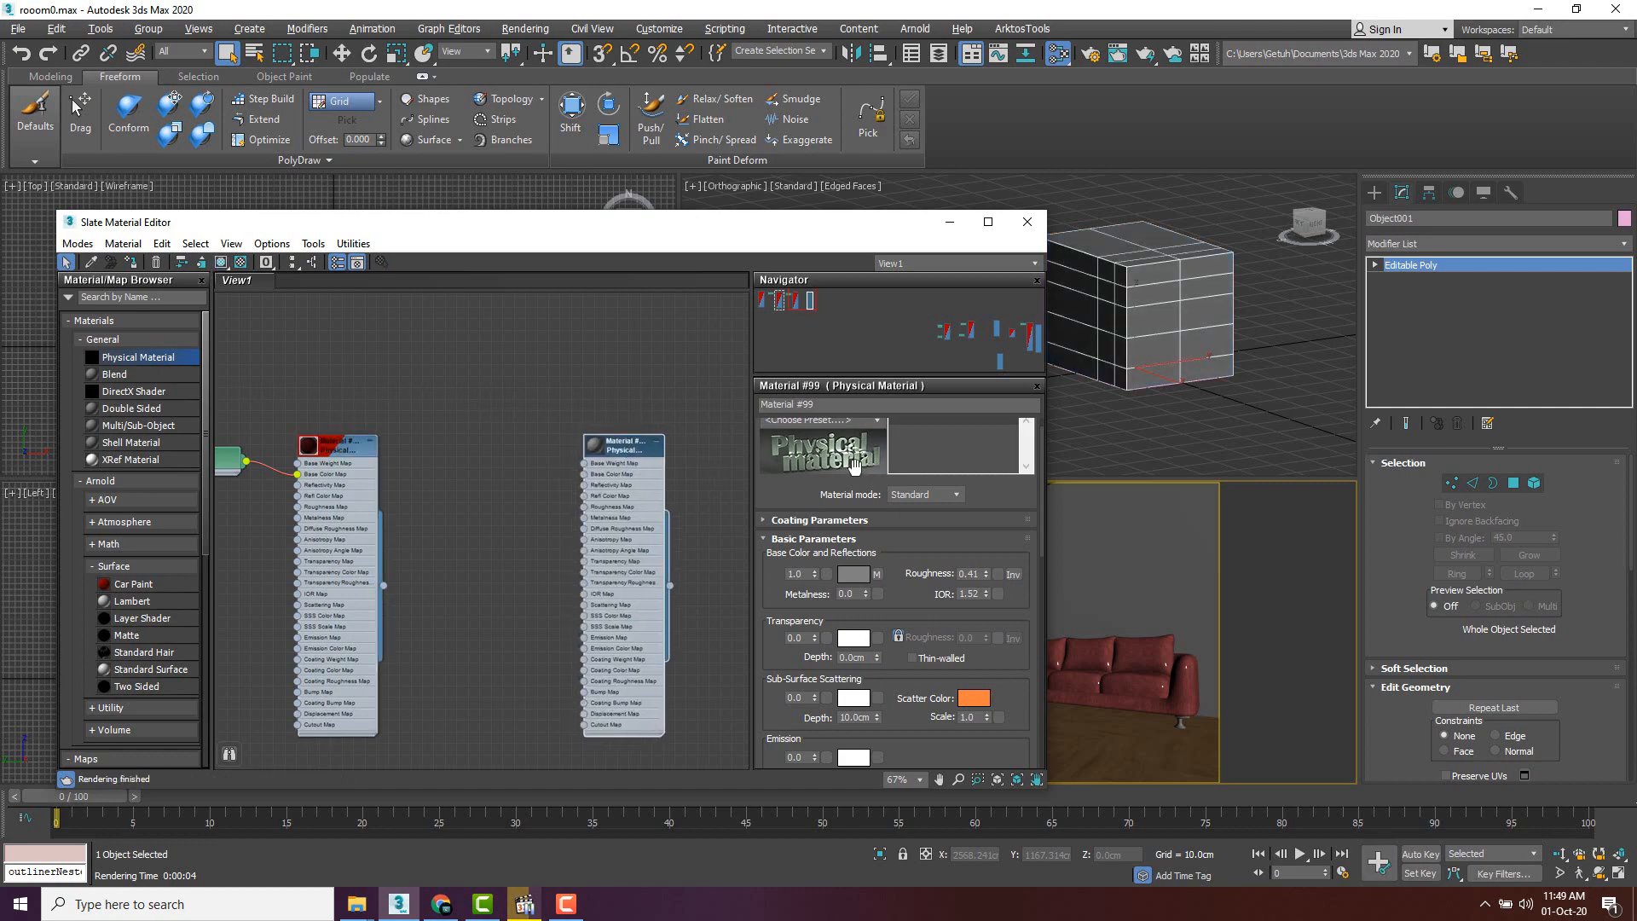
- Load Wood023_2K_Color from the Wood023_2K-JPG texture folder and wire it to the newest Physical Material's Base Color Map
mouse_move(356, 904)
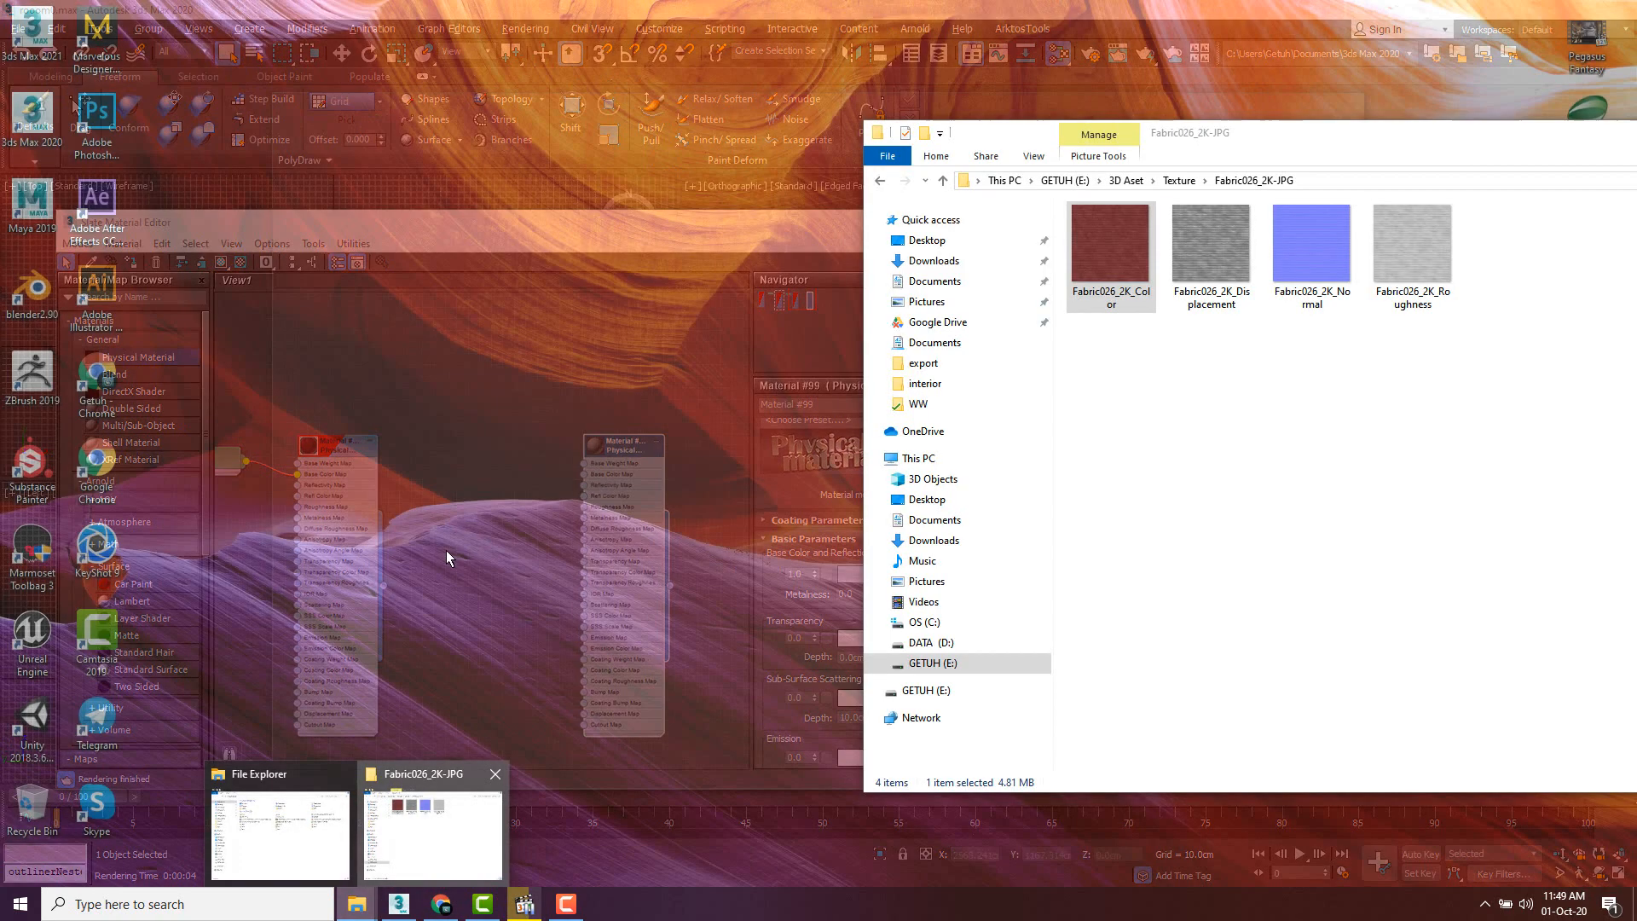
click(417, 842)
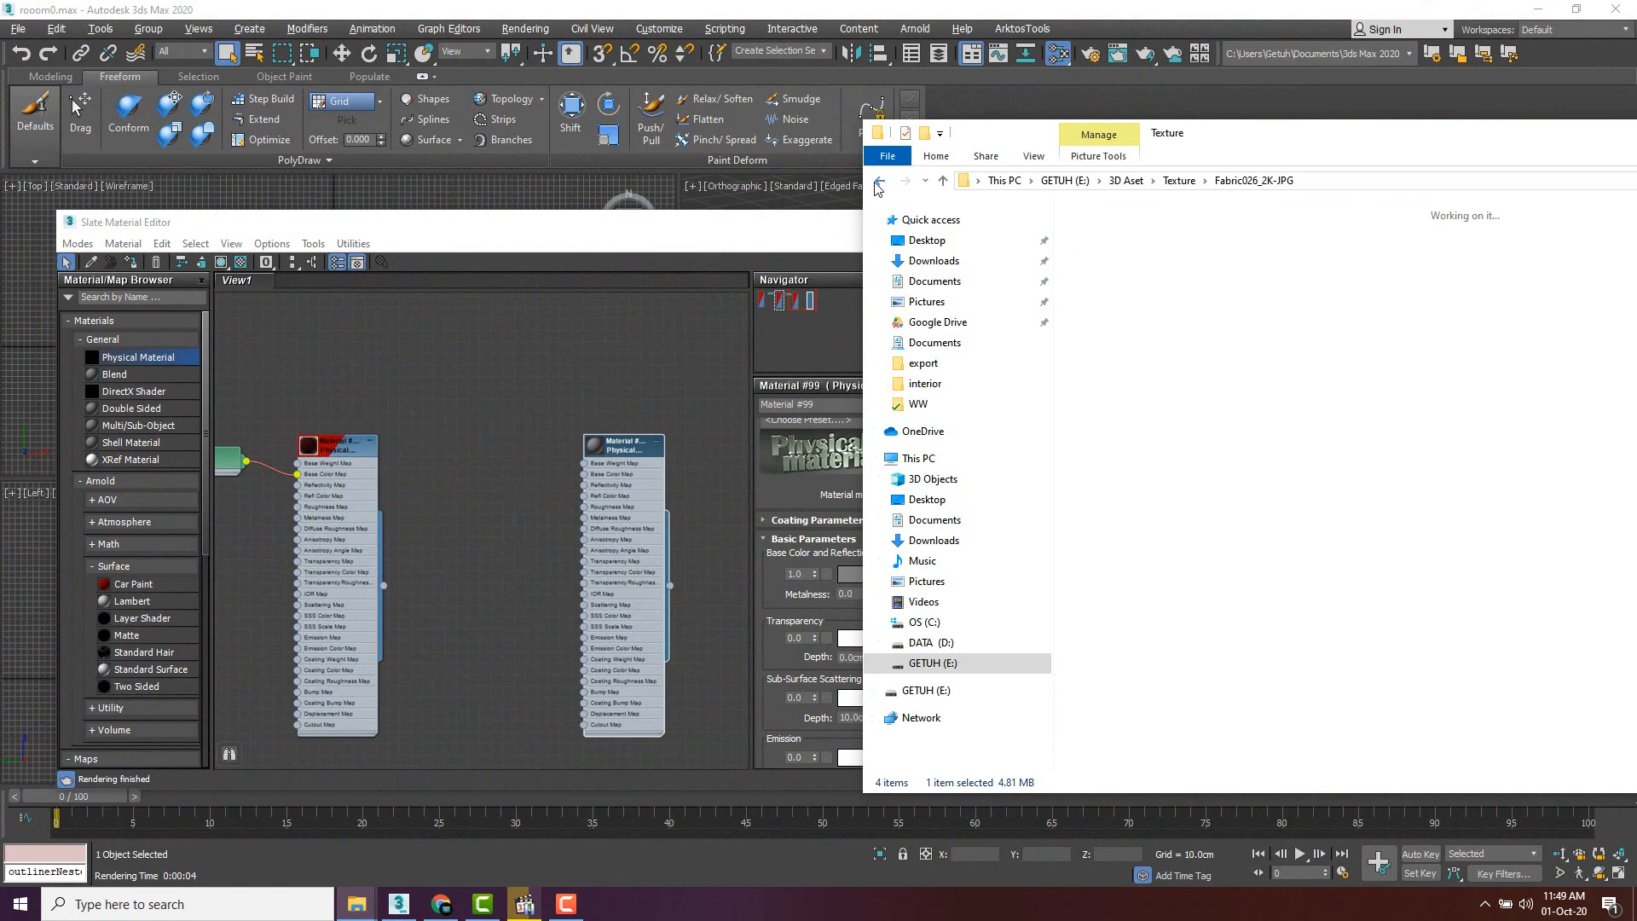
click(877, 184)
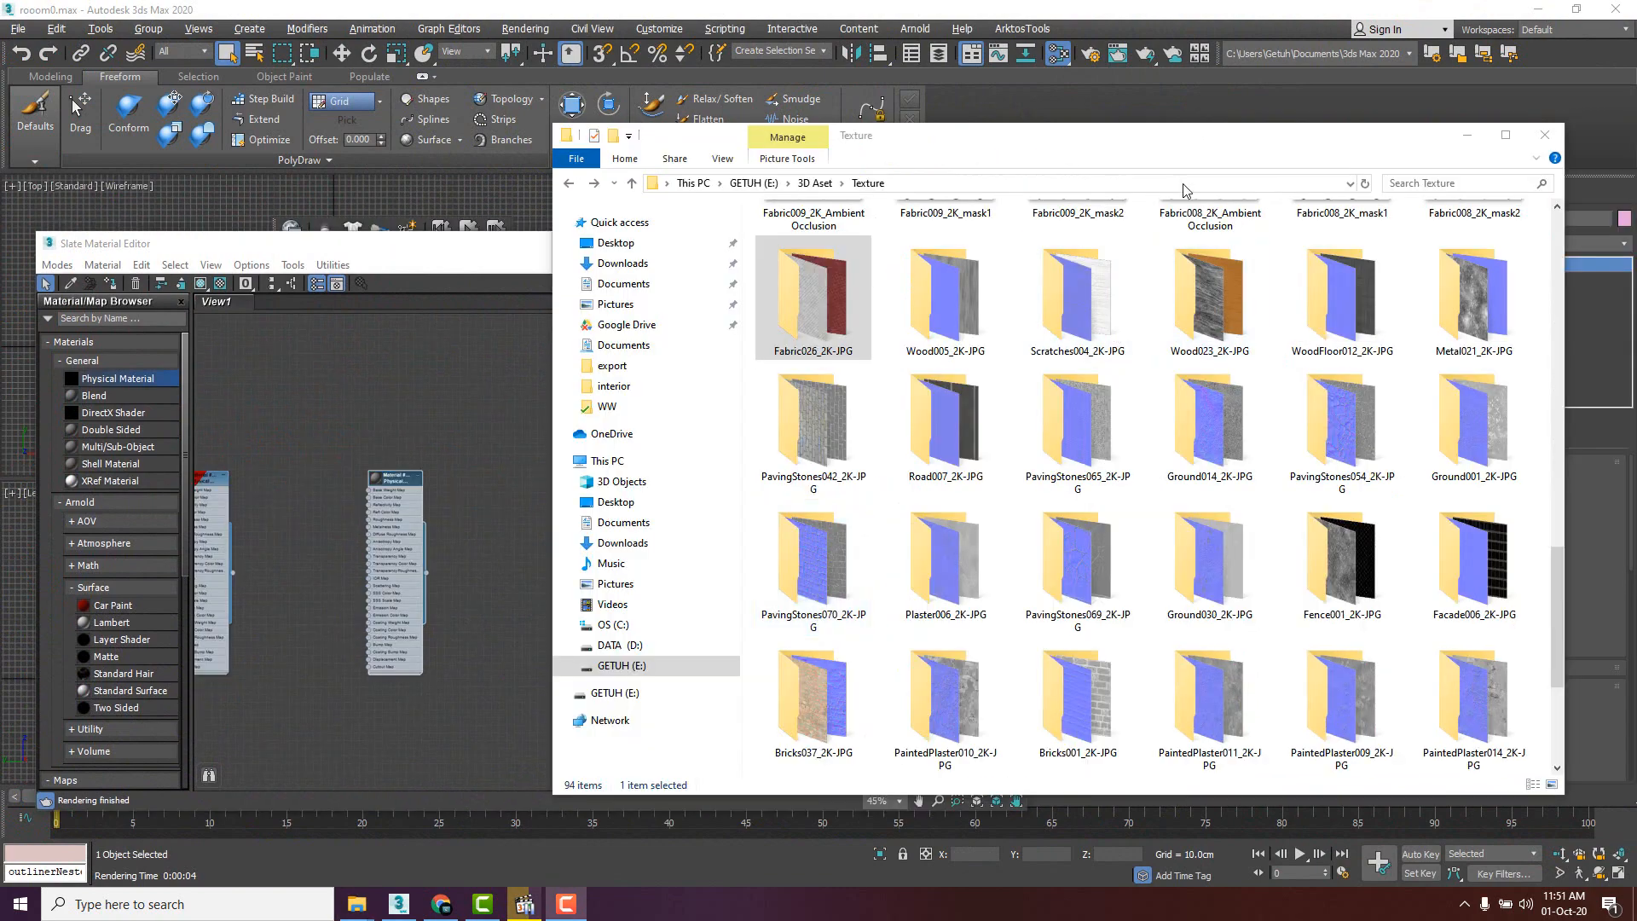
drag(1203, 145, 1265, 148)
double_click(1283, 310)
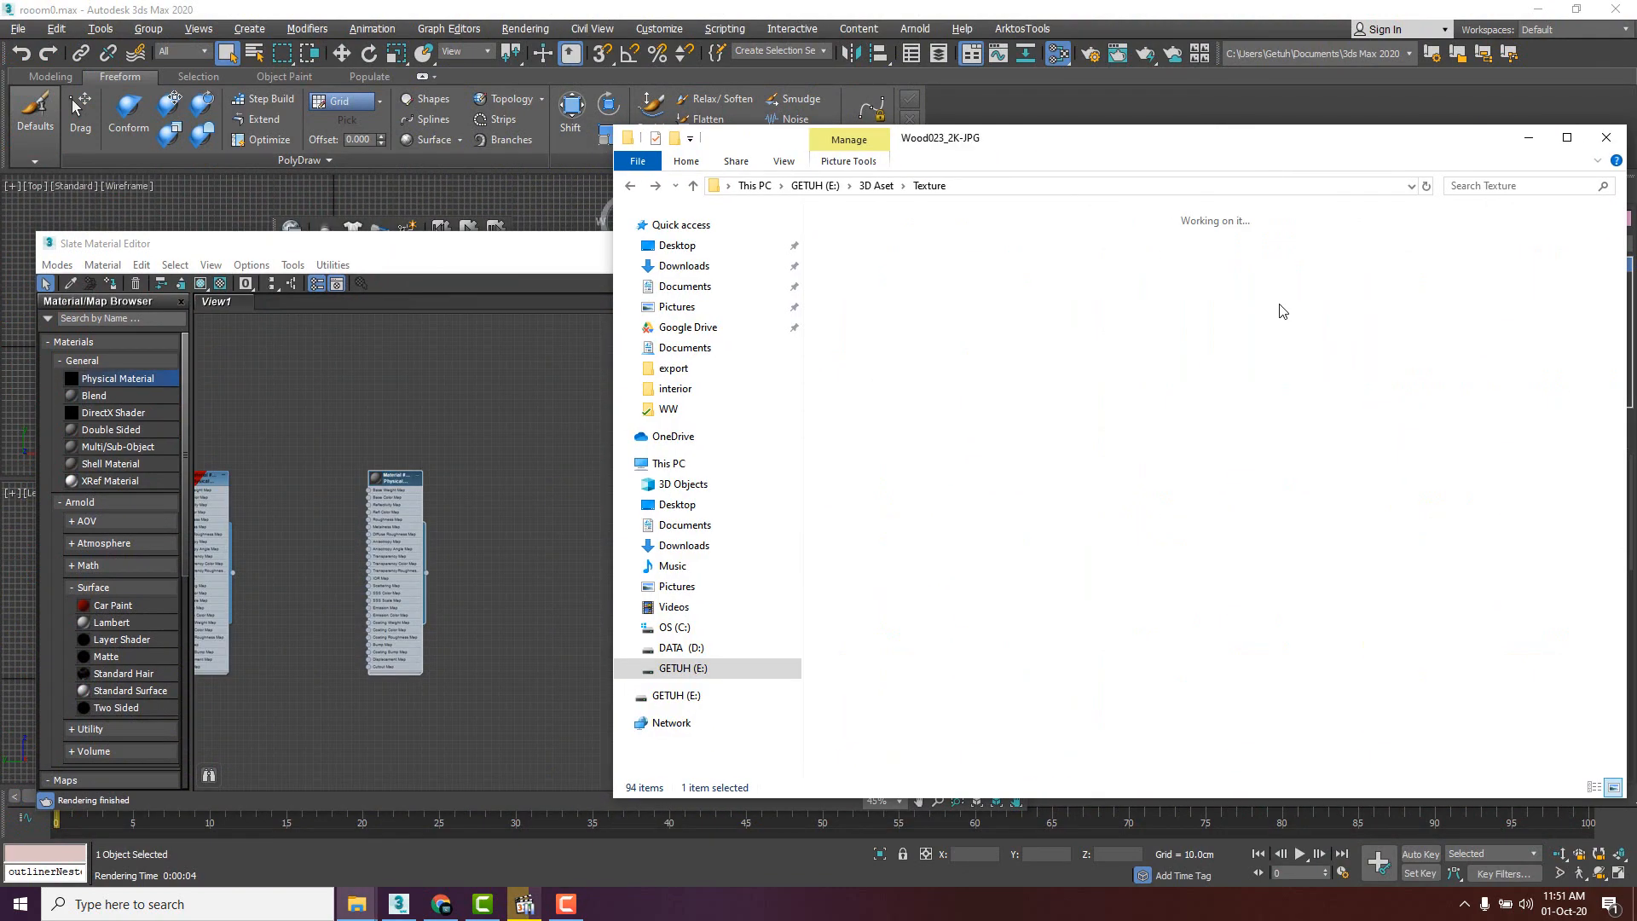
drag(1067, 140, 1152, 164)
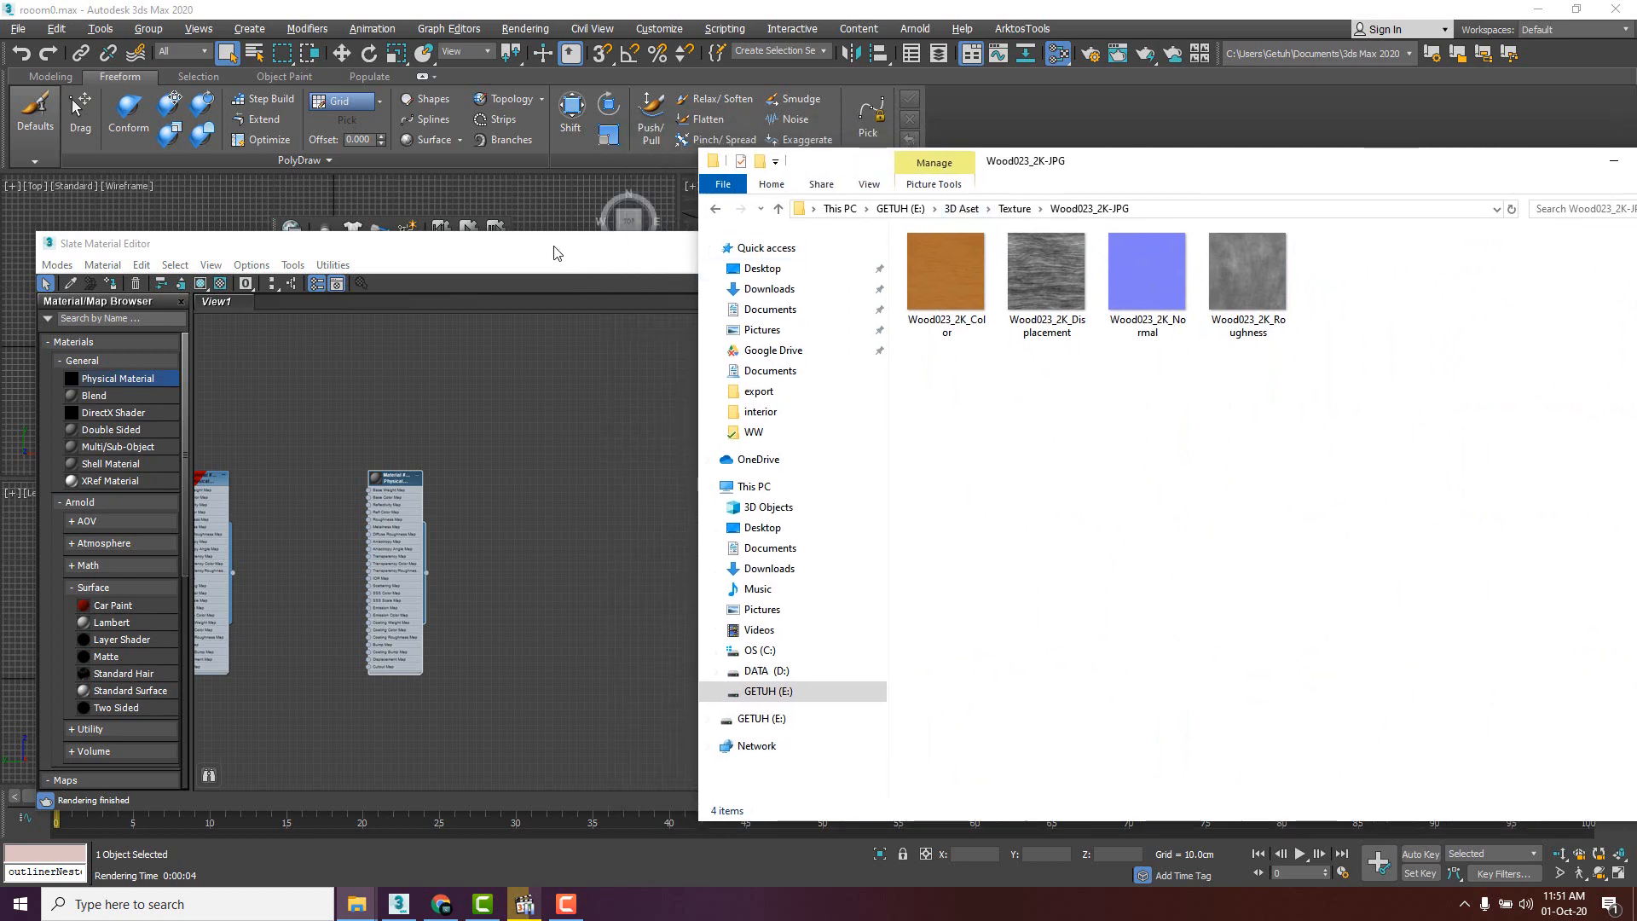
drag(557, 252, 619, 258)
key(alt+Tab)
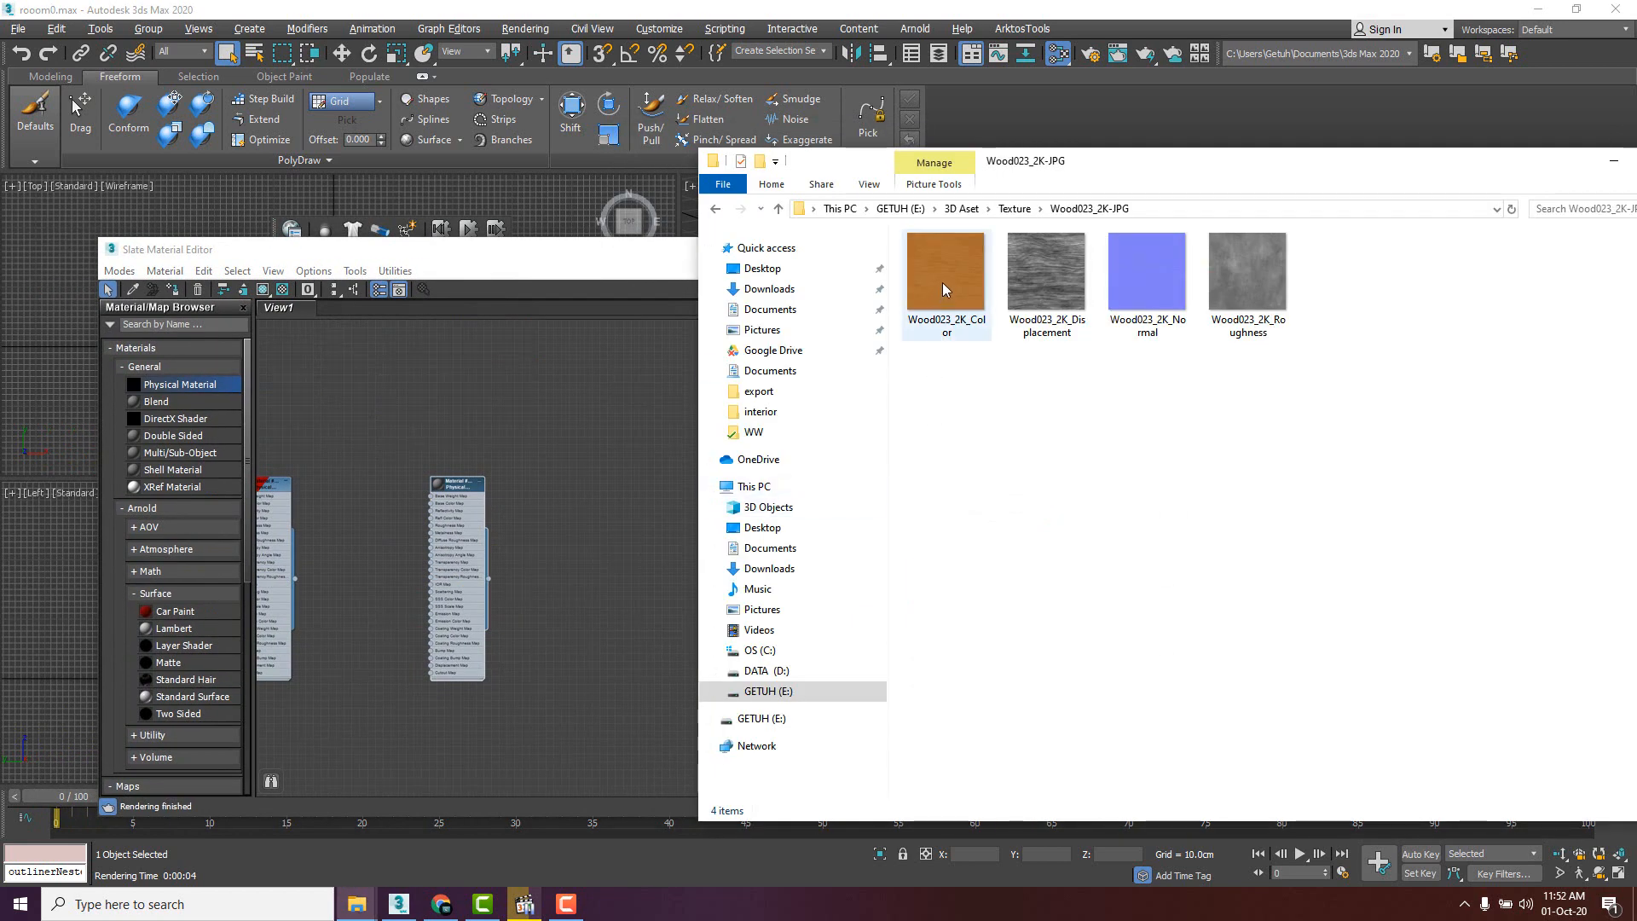
drag(942, 288, 489, 464)
scroll(387, 548, up, 4)
click(355, 464)
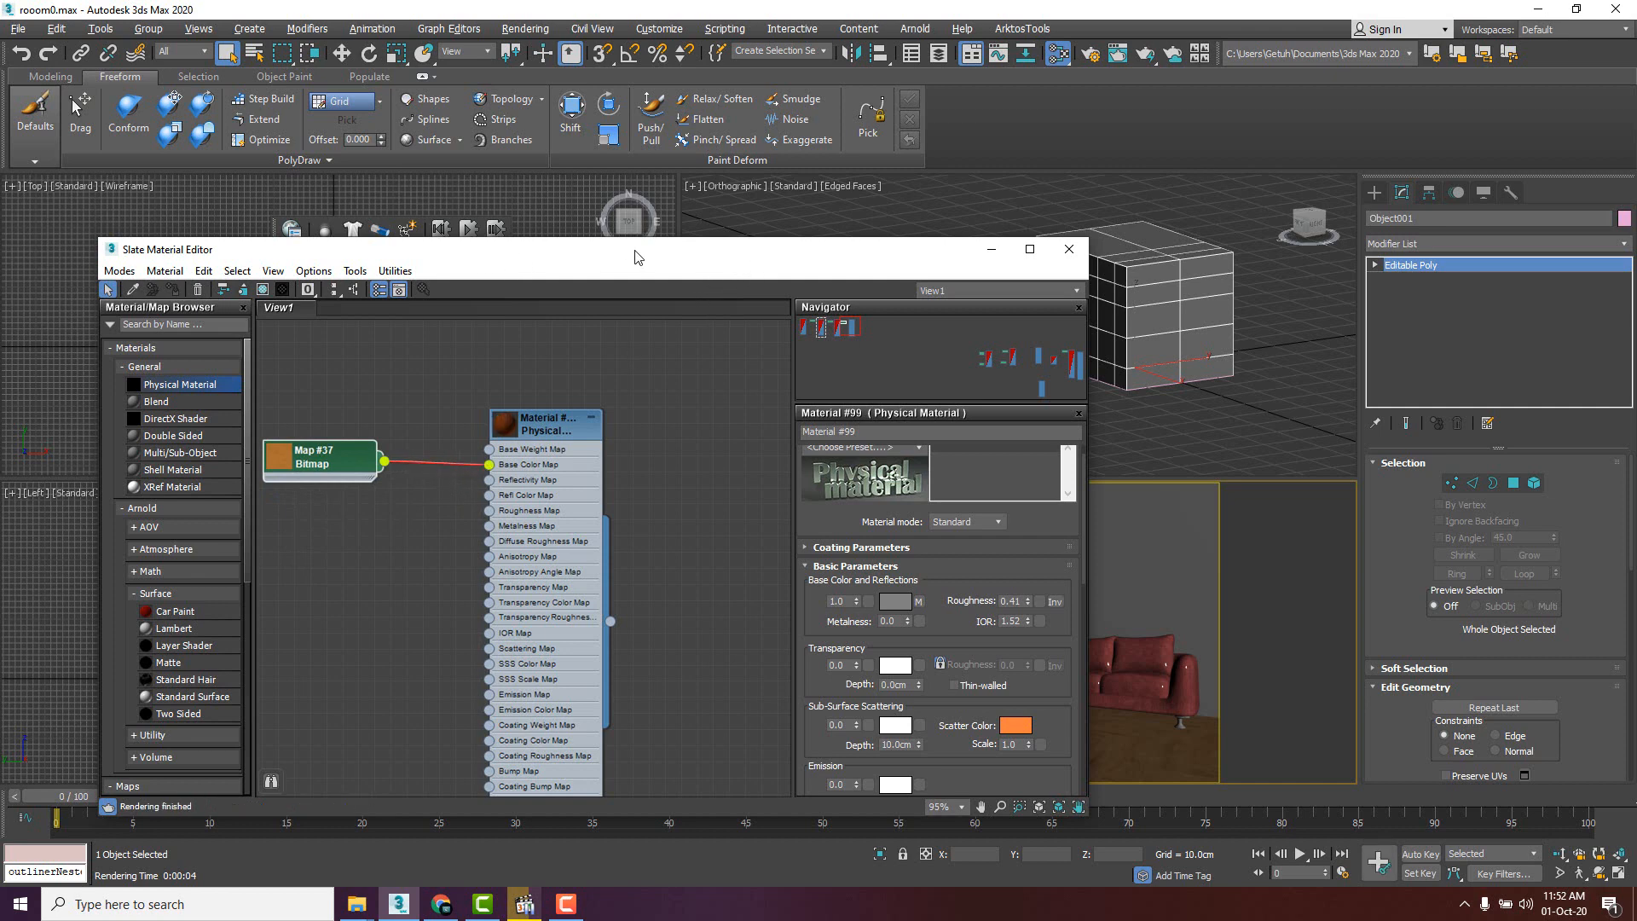
- Assign the Wood023 material to the kursi object beside the sofa and show its shaded material in the viewport
drag(738, 253, 542, 267)
scroll(370, 539, down, 2)
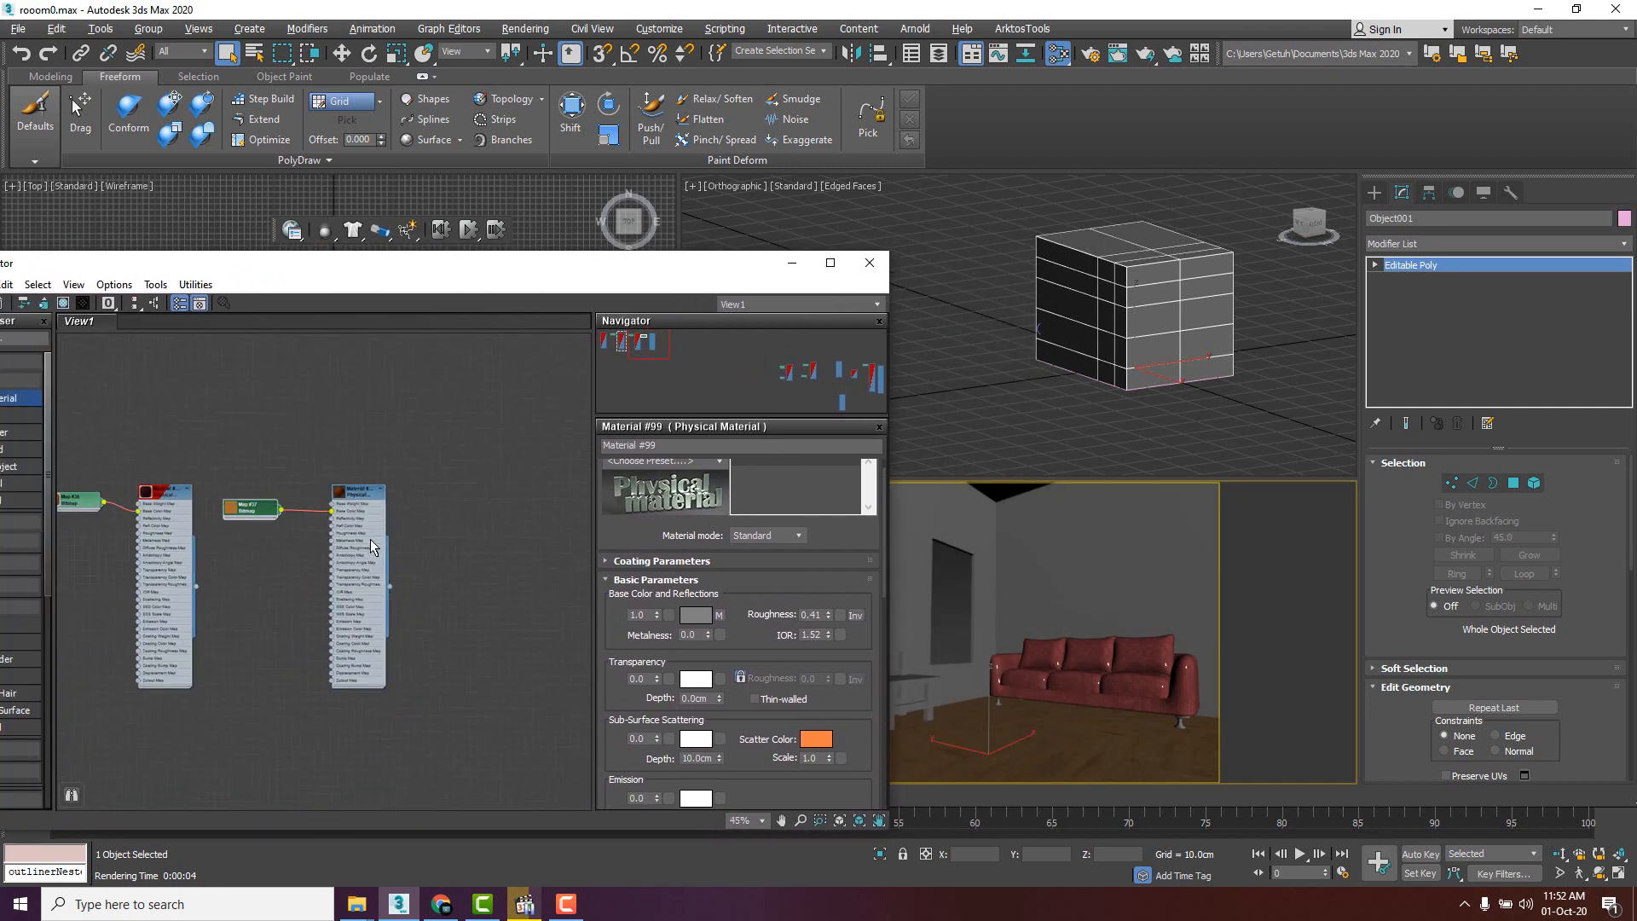
click(1143, 579)
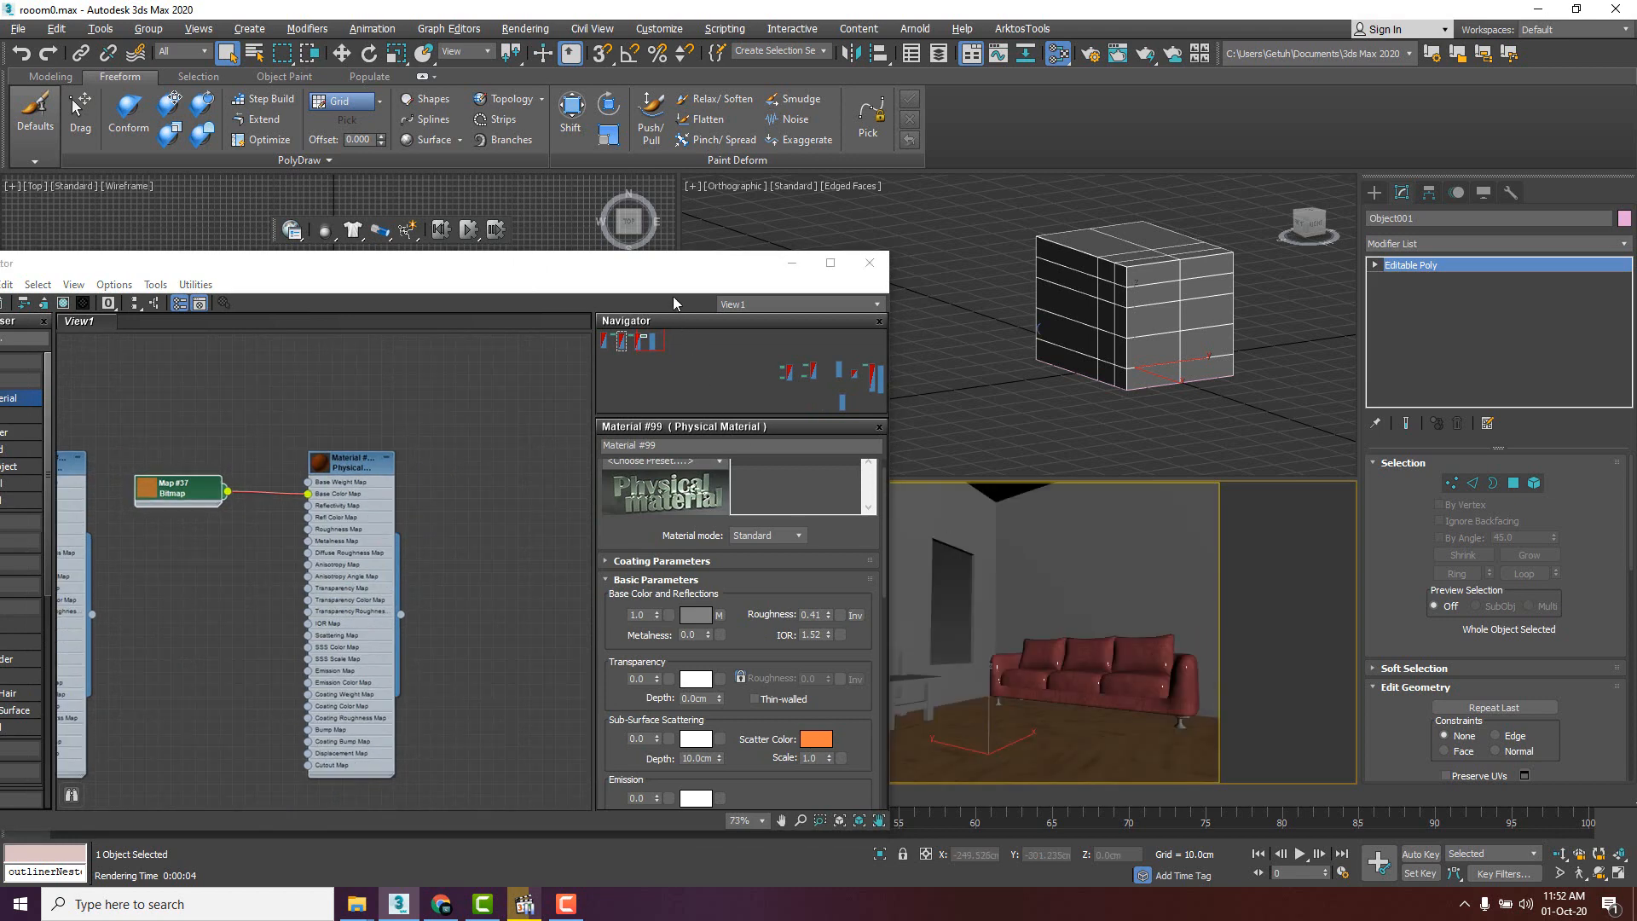
drag(671, 272, 630, 279)
click(930, 679)
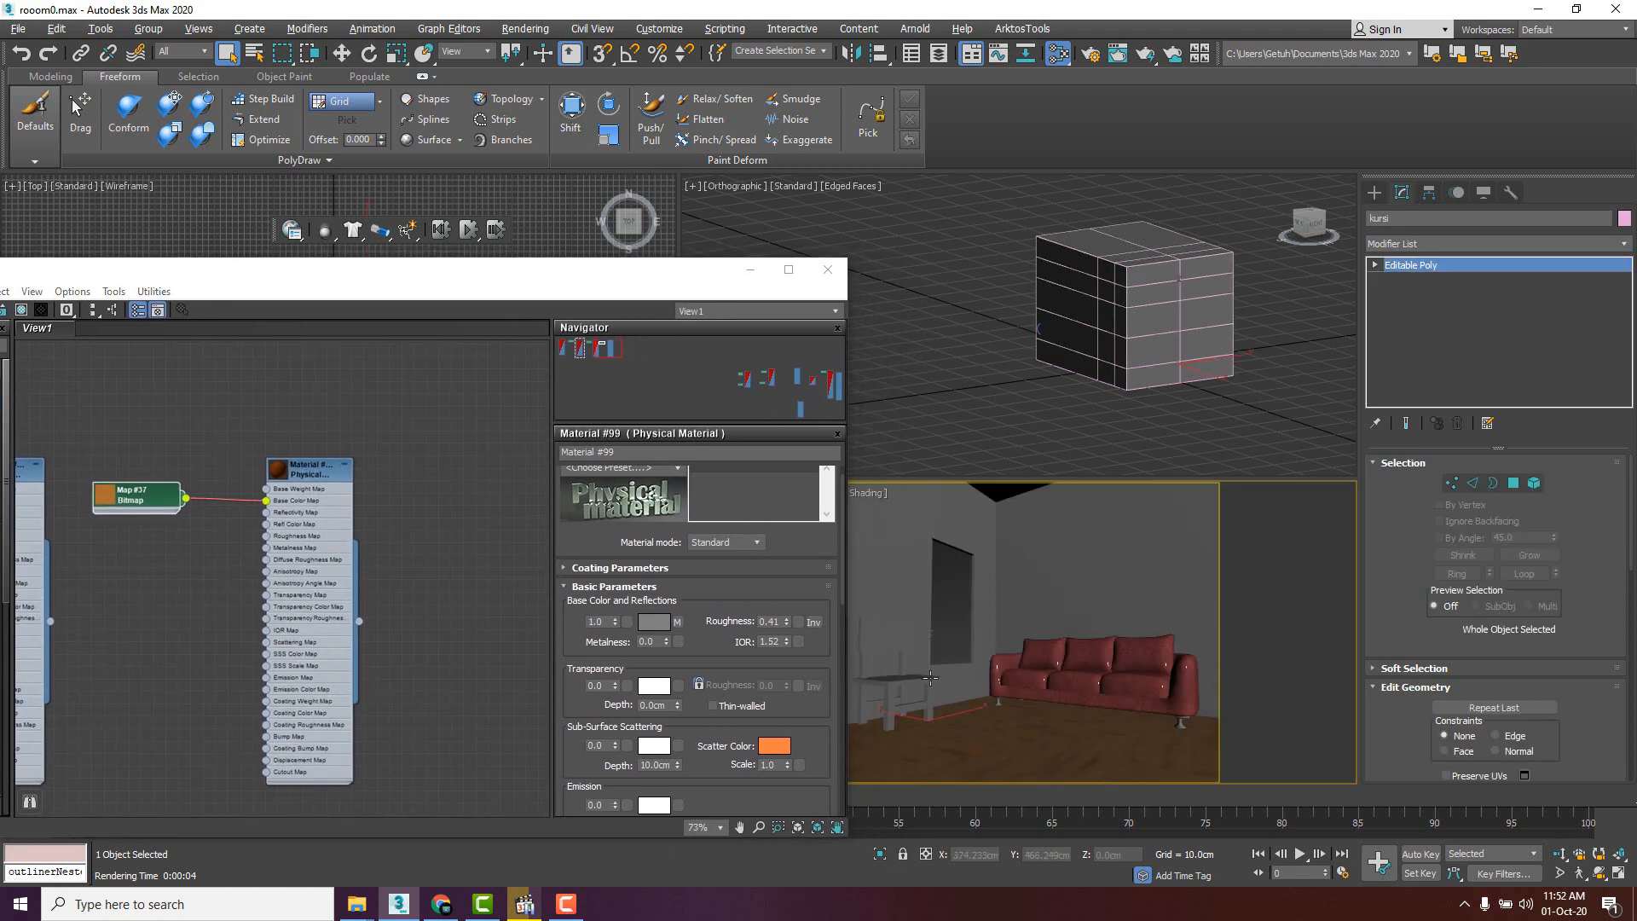
right_click(304, 480)
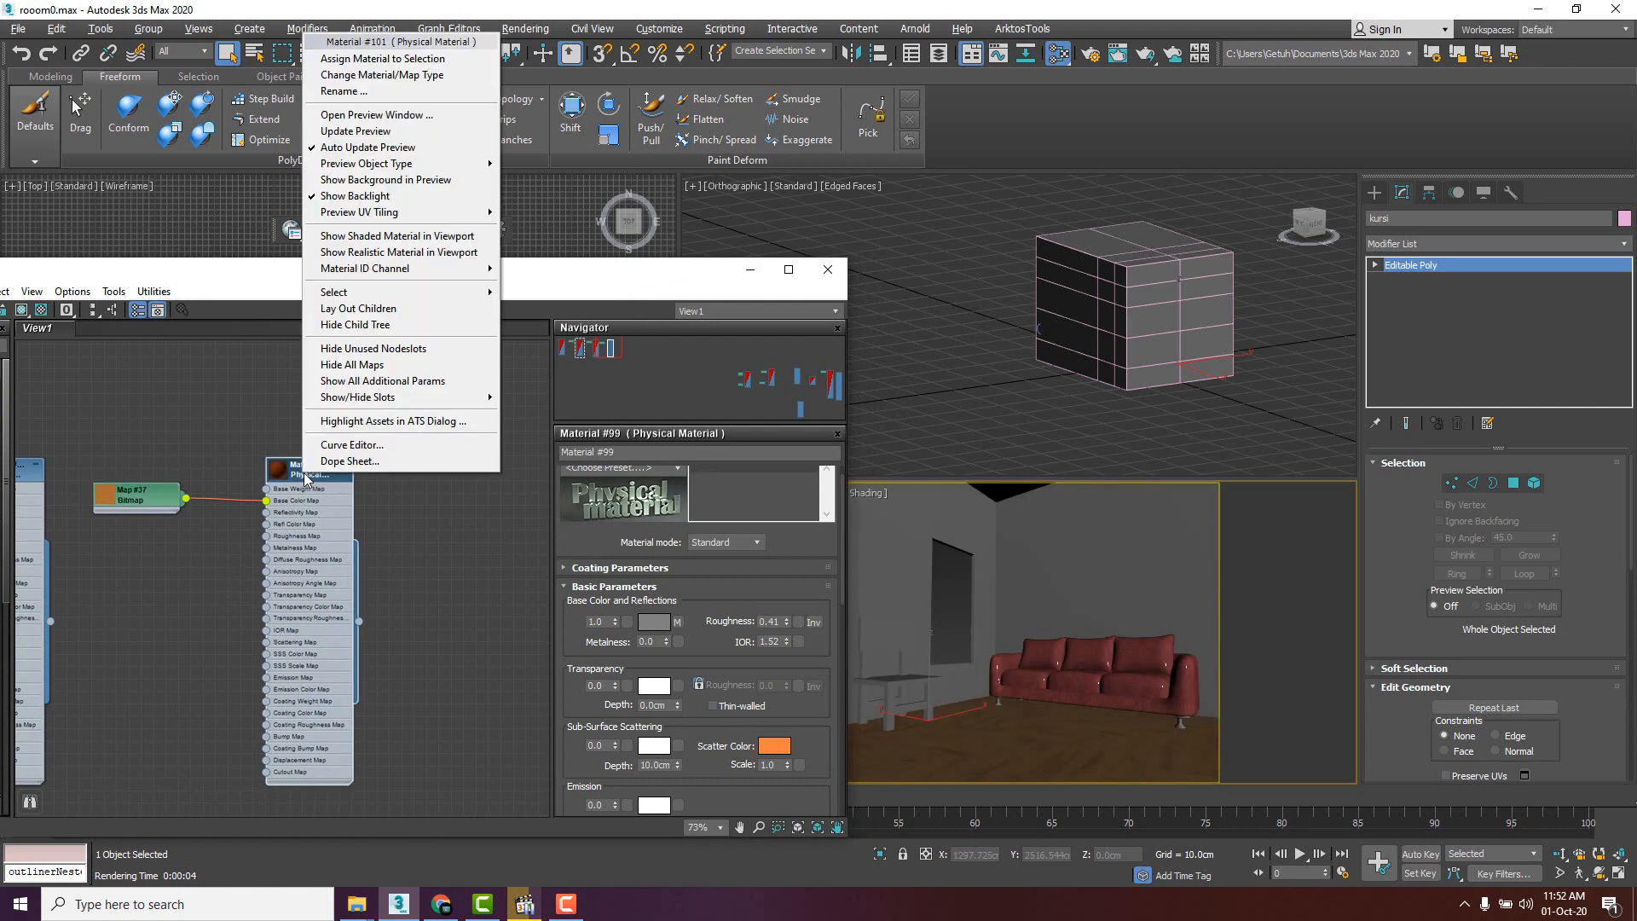
click(382, 61)
right_click(300, 474)
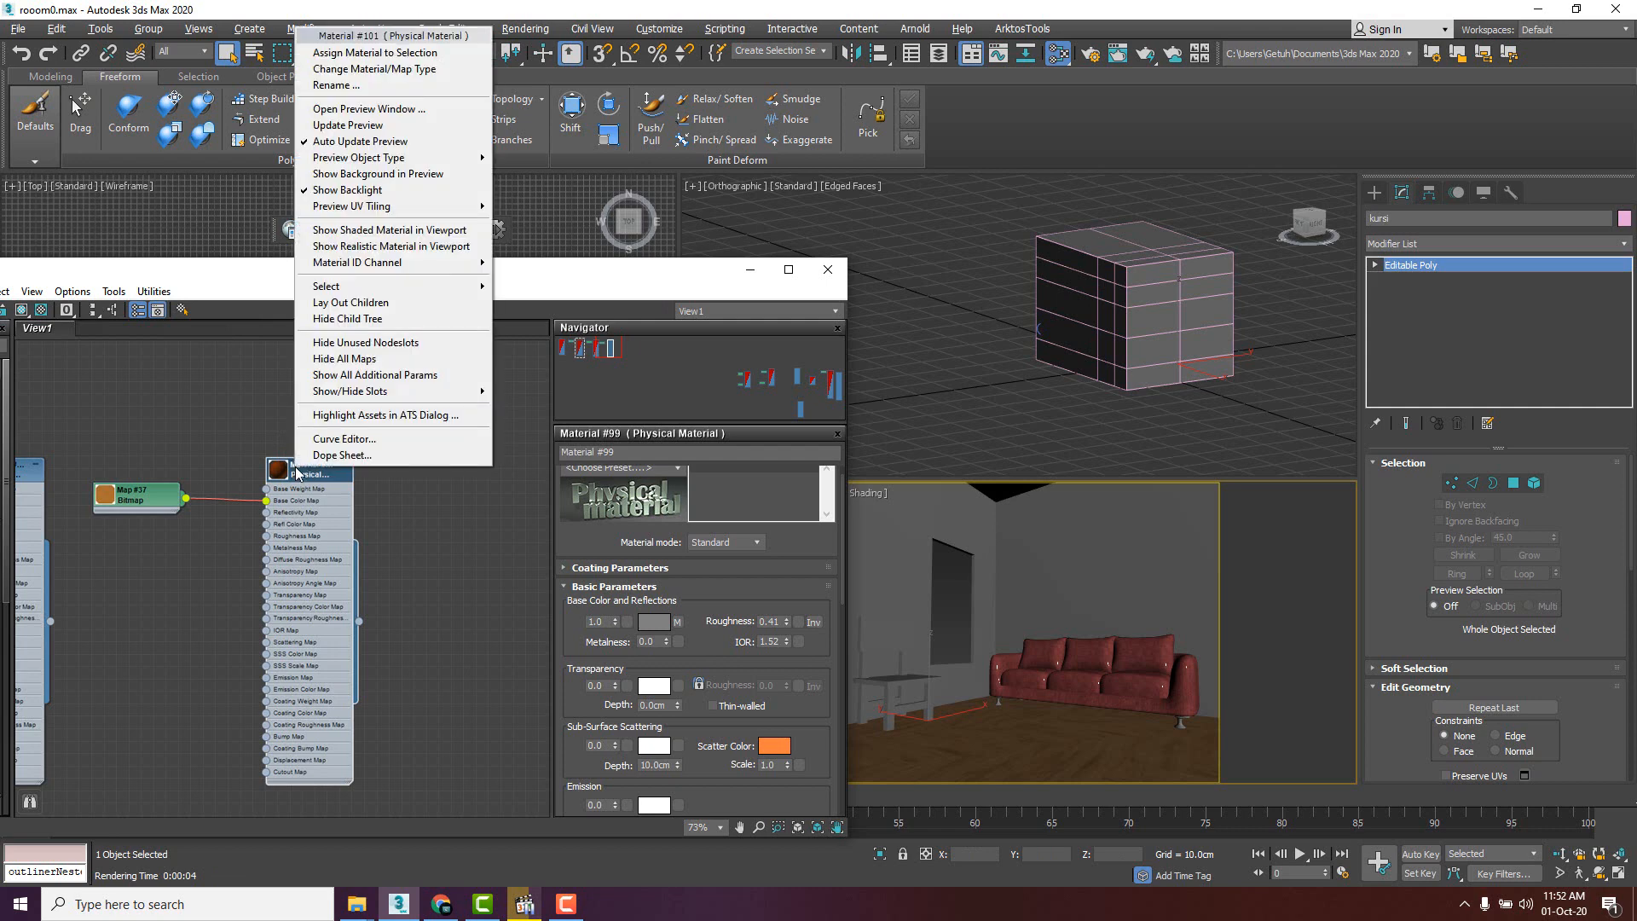
click(355, 231)
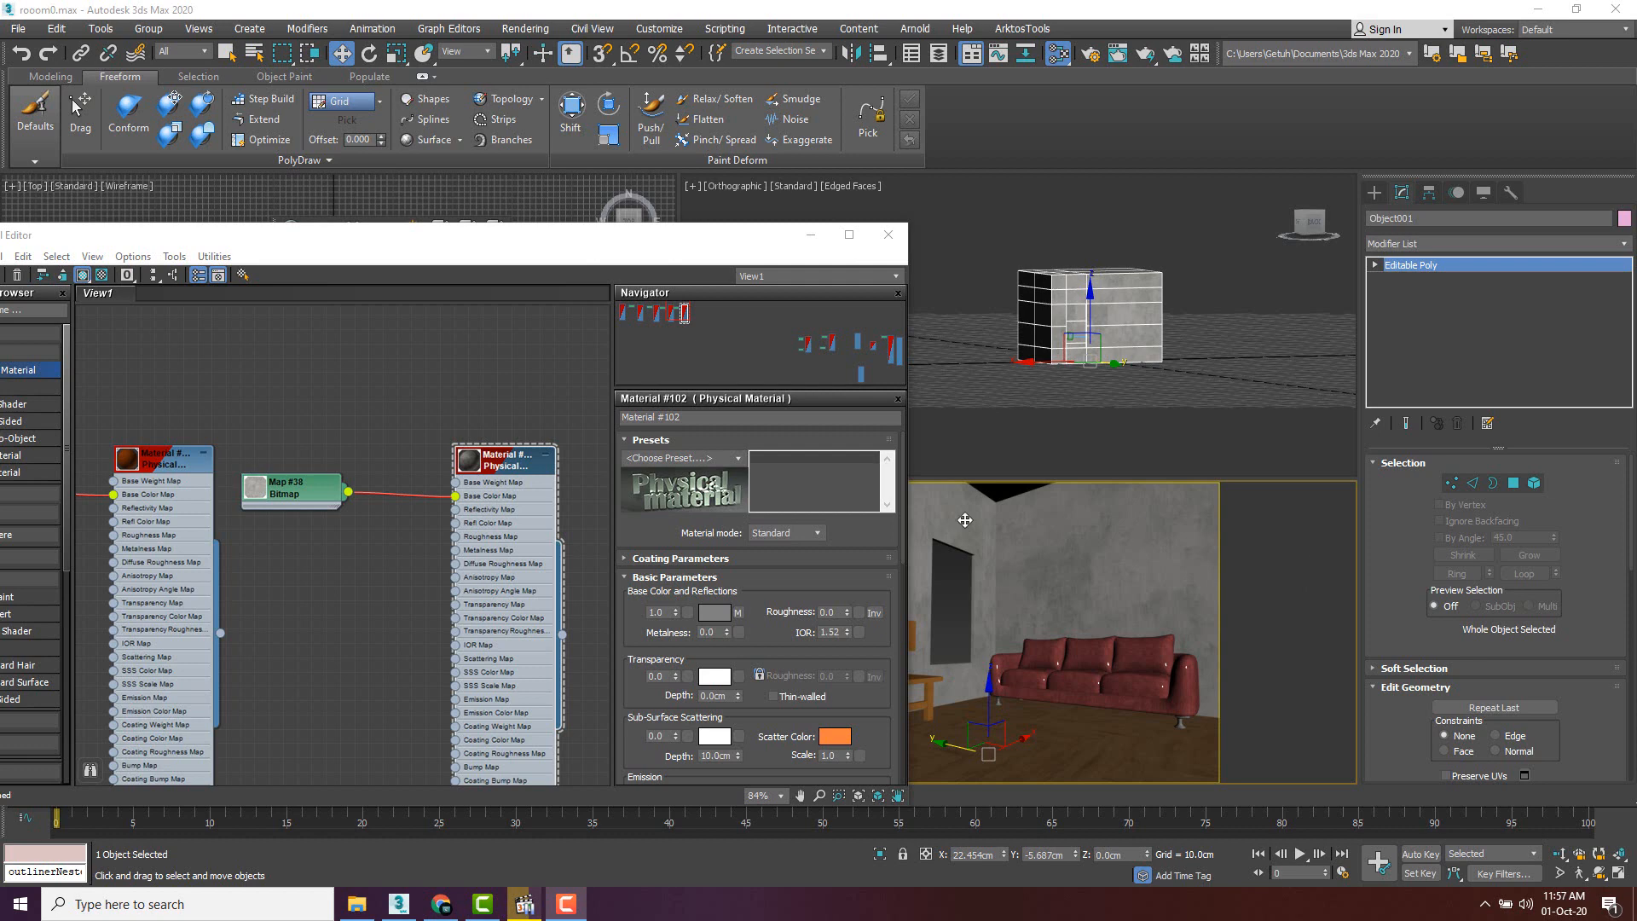
- Rename the wall's Physical Material as dinding and set its Roughness to 1.0
click(505, 452)
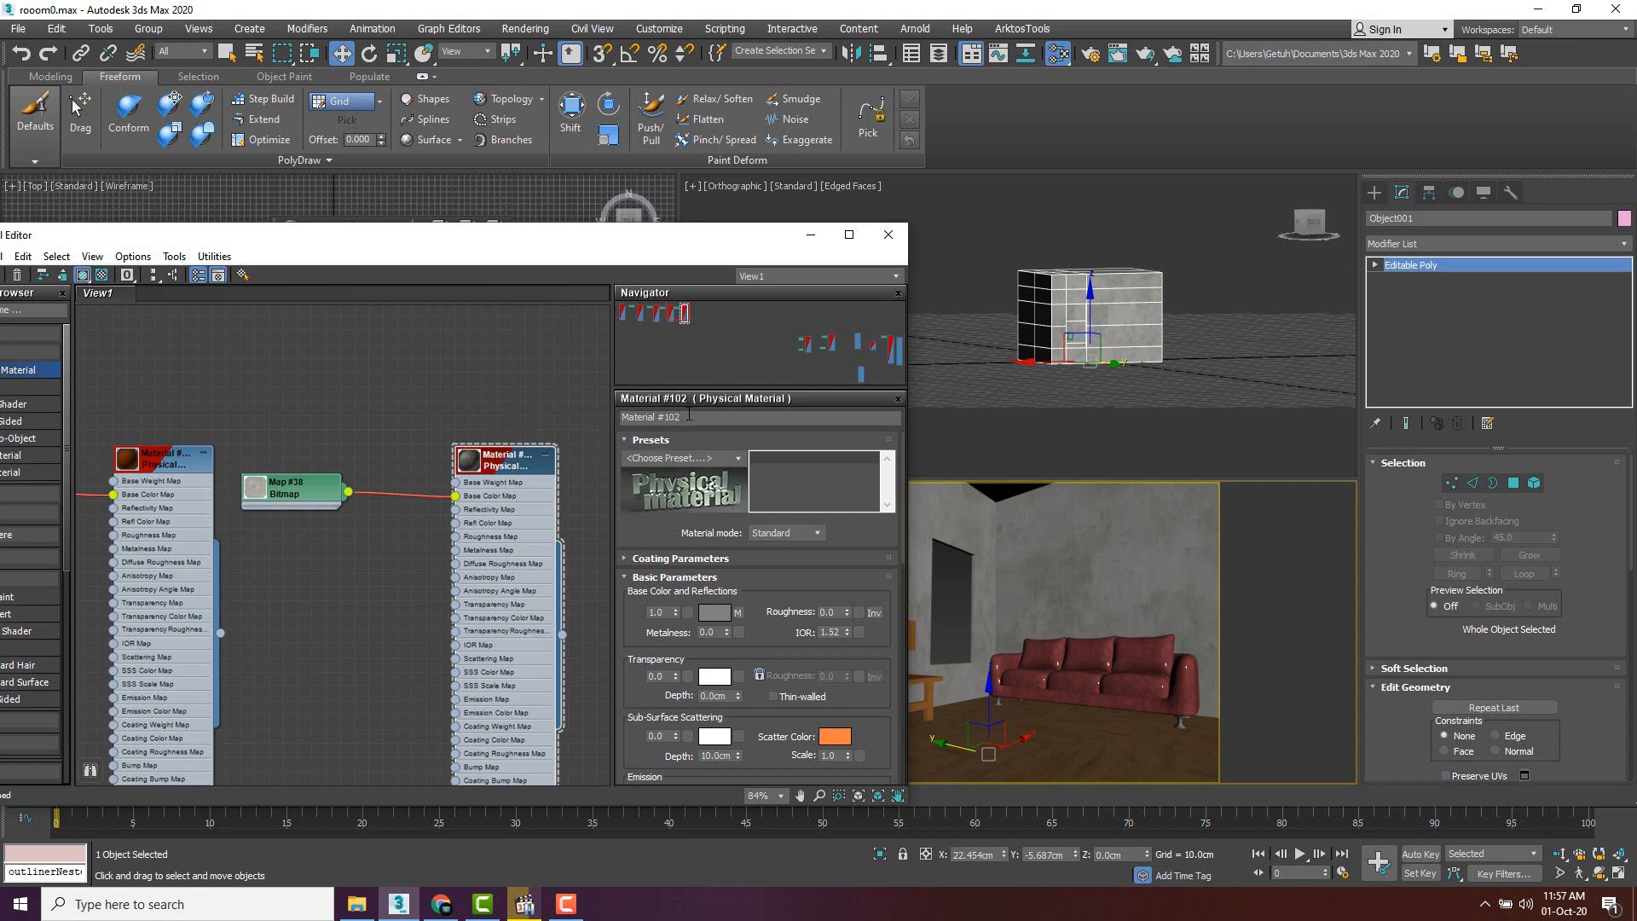
click(654, 417)
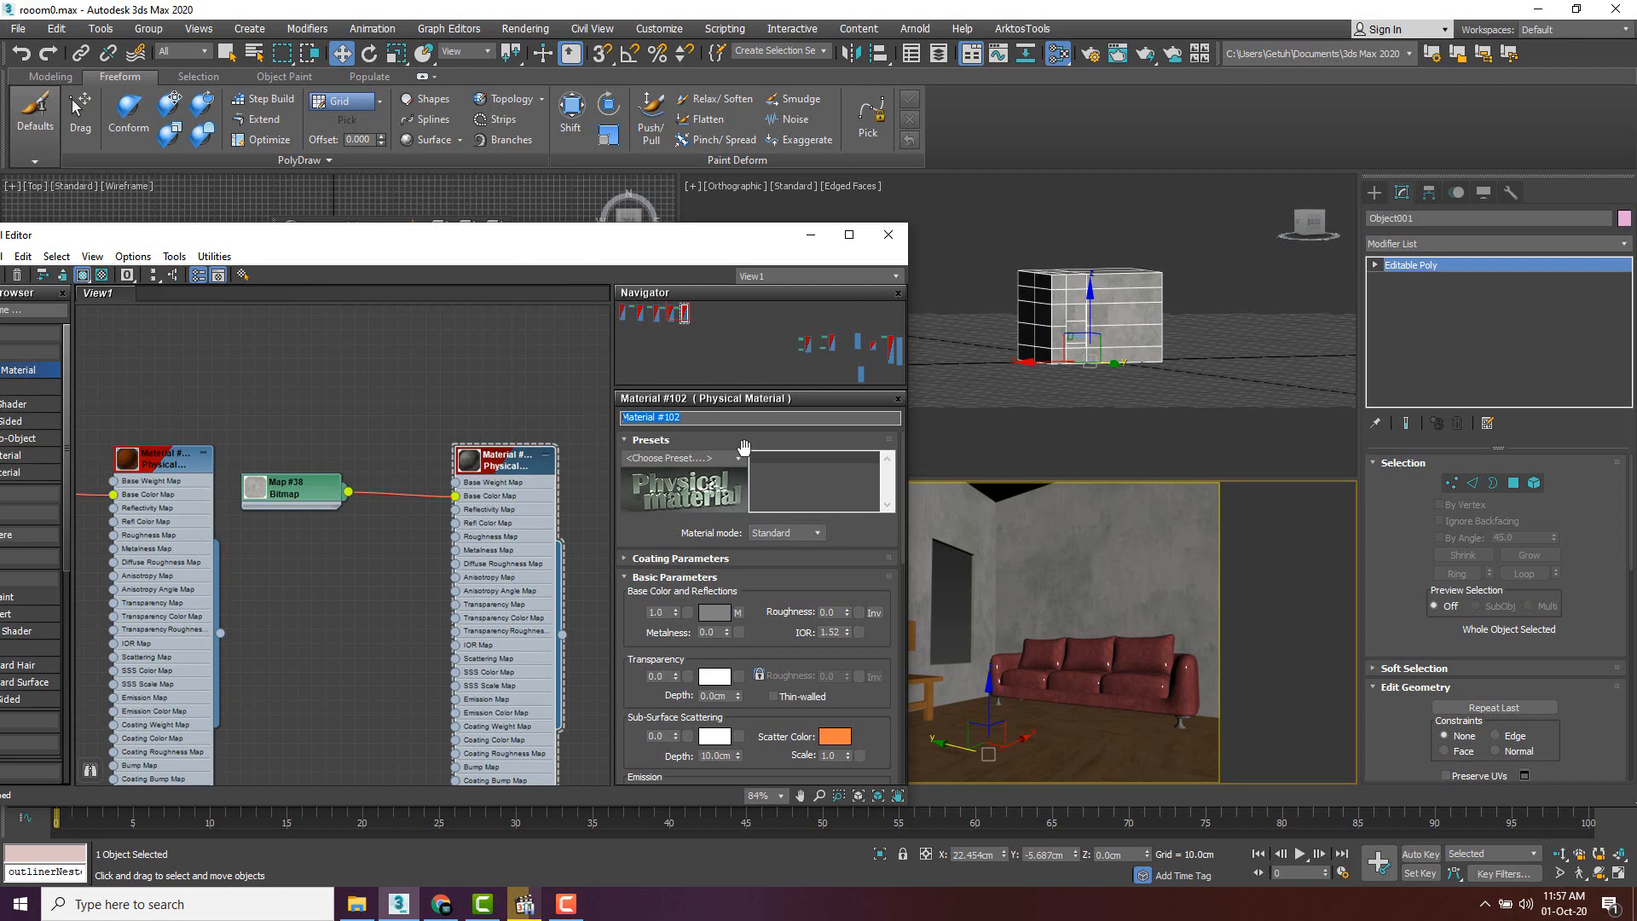
text(dinding)
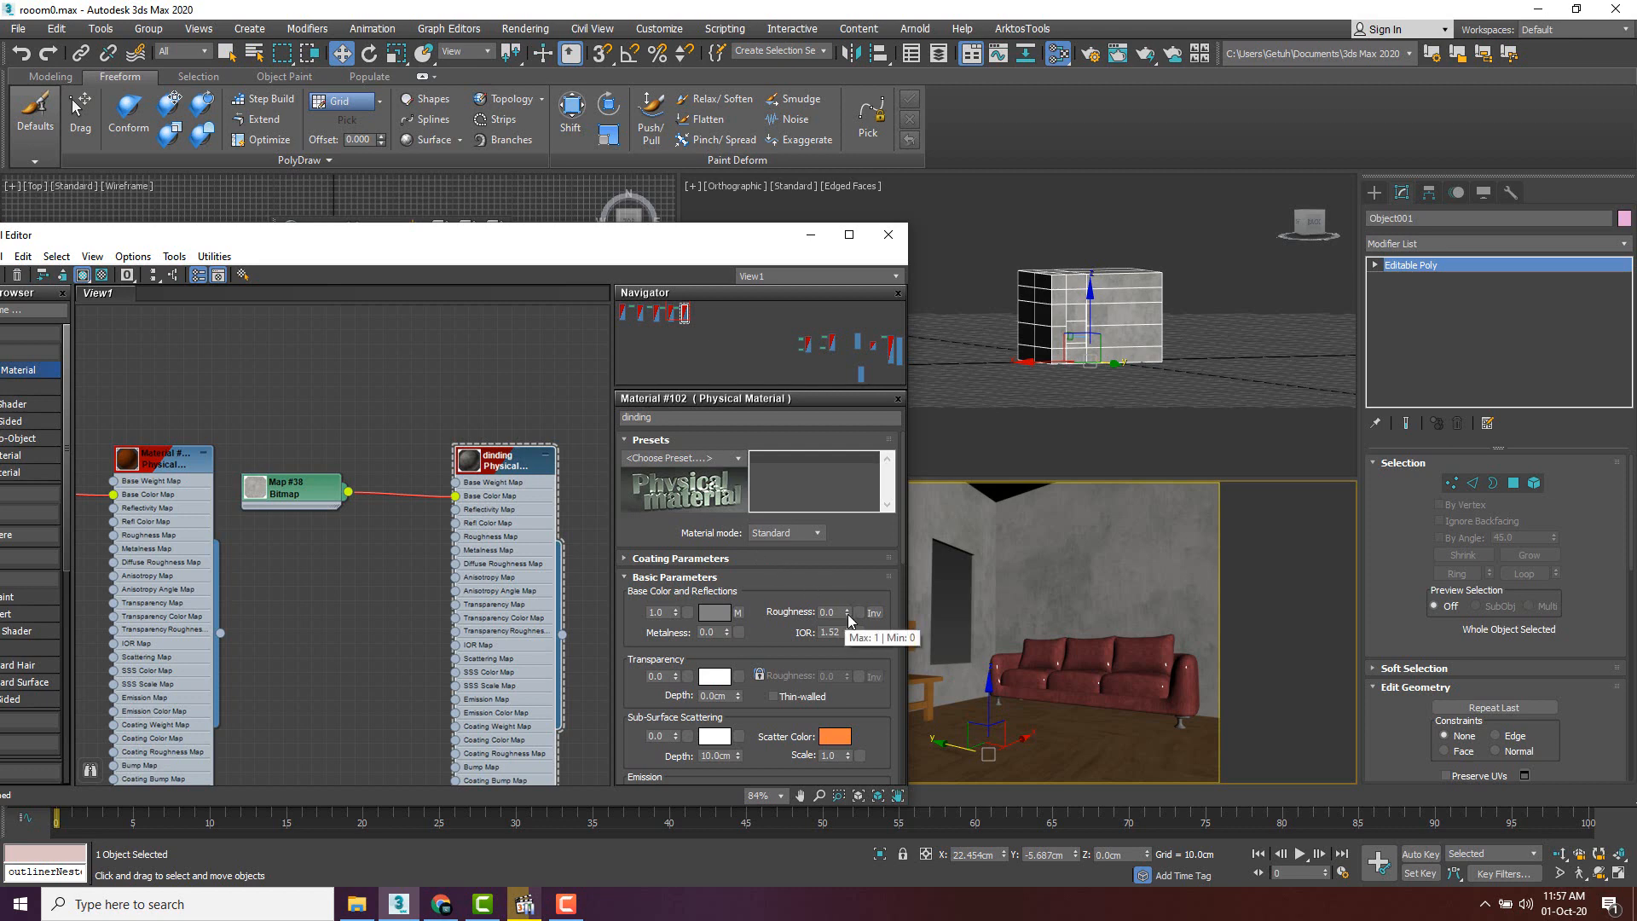
drag(849, 620, 833, 475)
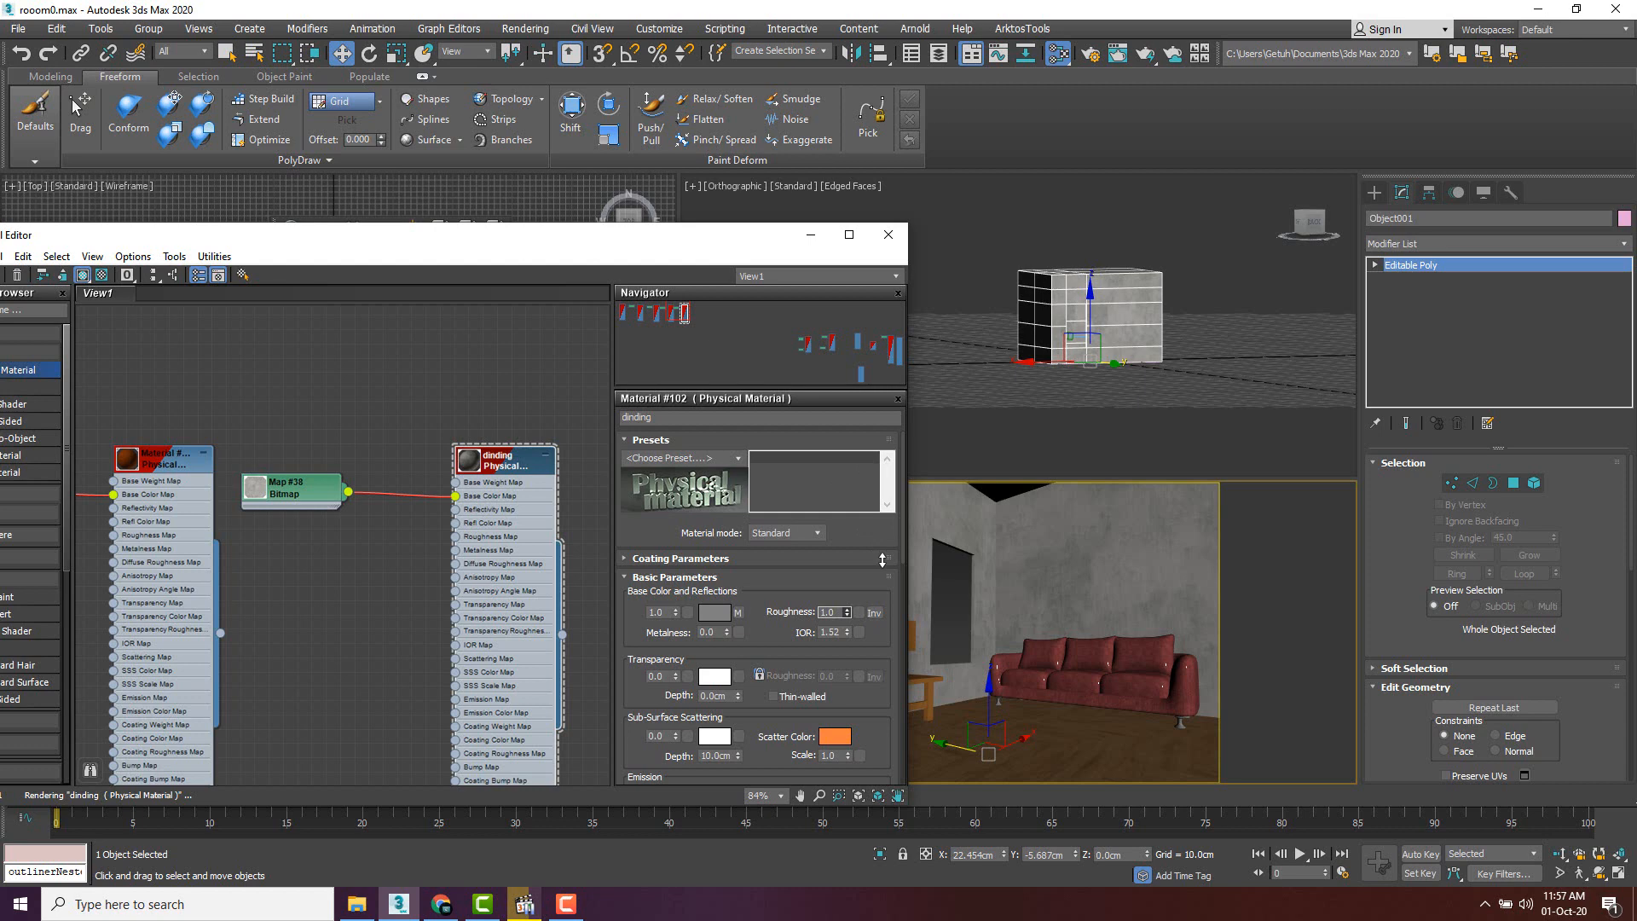
- Move the Wood023 Physical Material node slightly closer to its bitmap and set the material's Roughness to 0.7
middle_drag(275, 386, 482, 386)
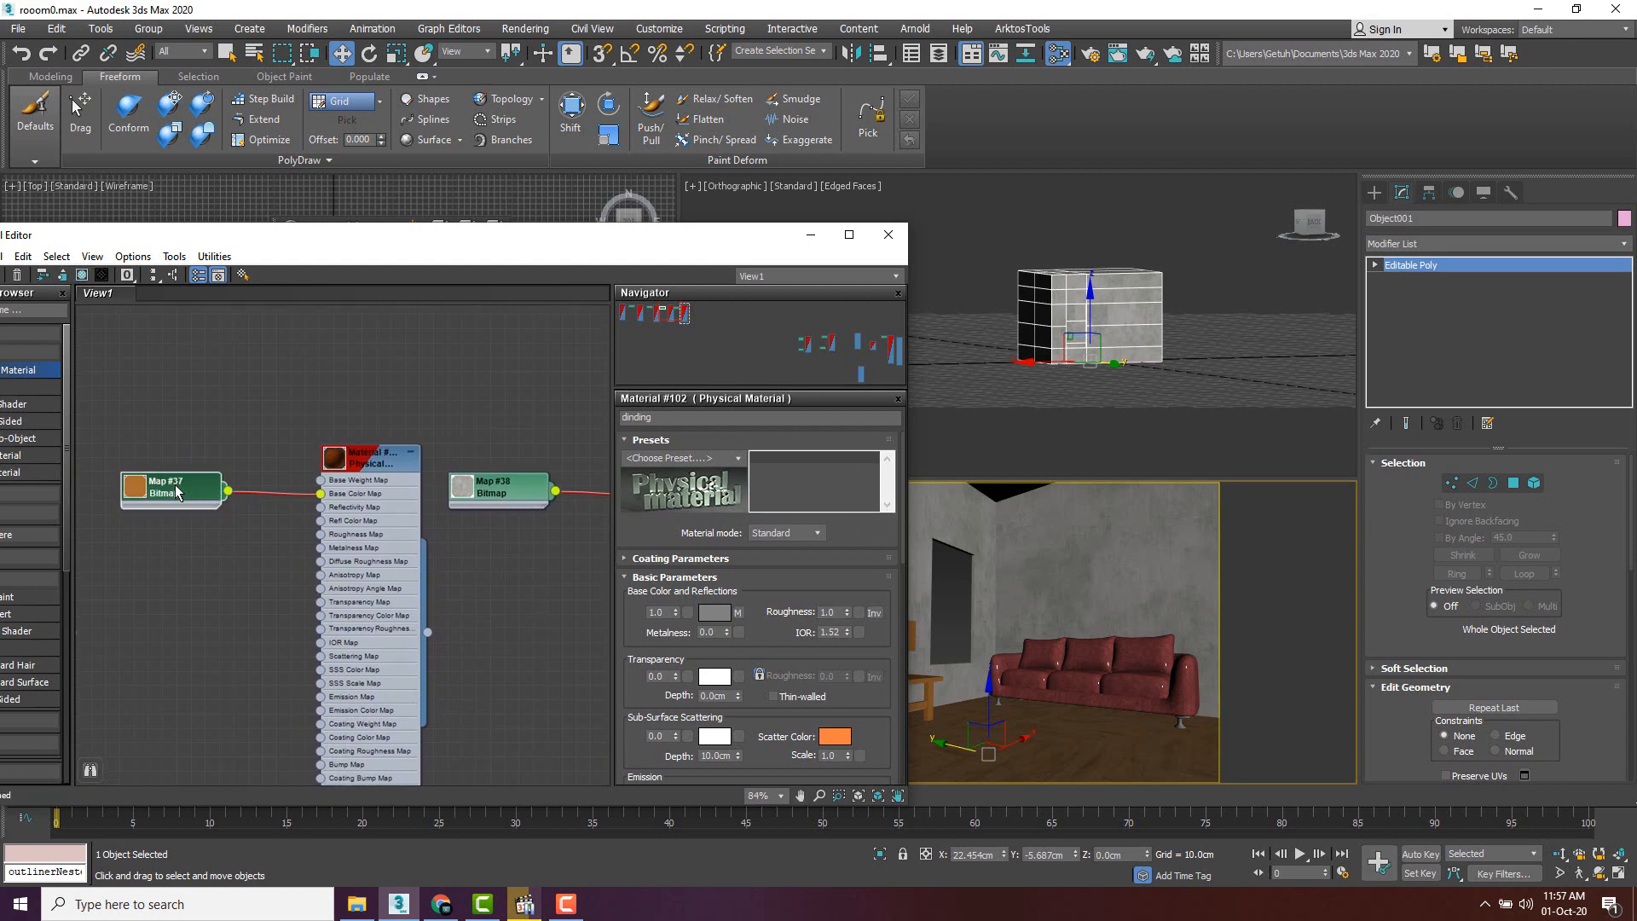
click(371, 462)
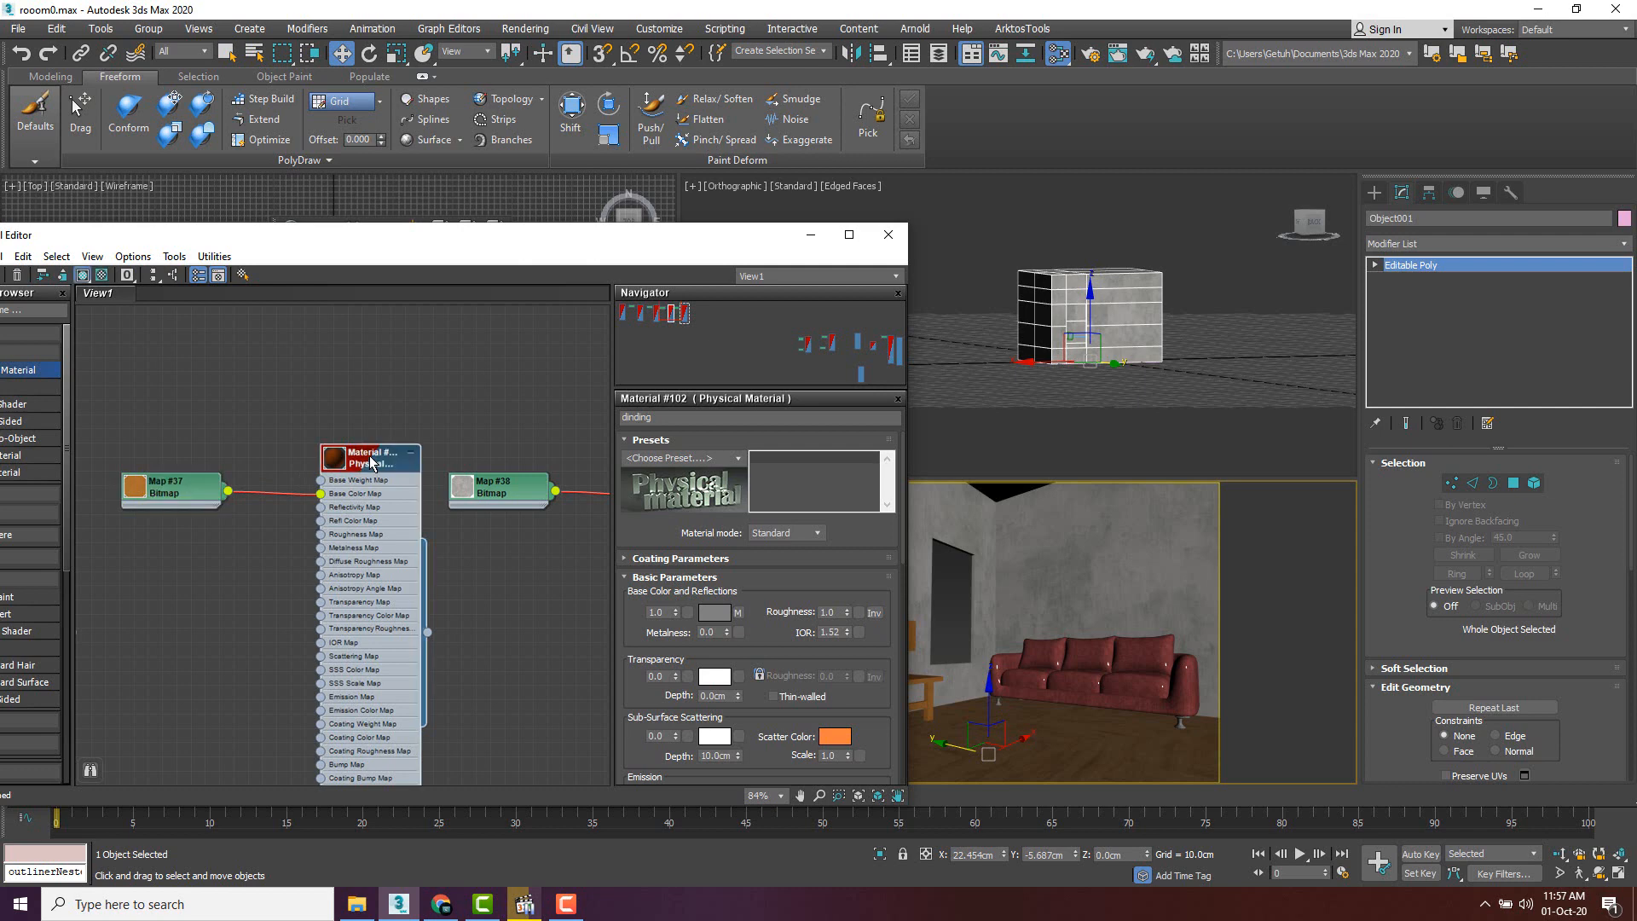
drag(371, 461, 341, 461)
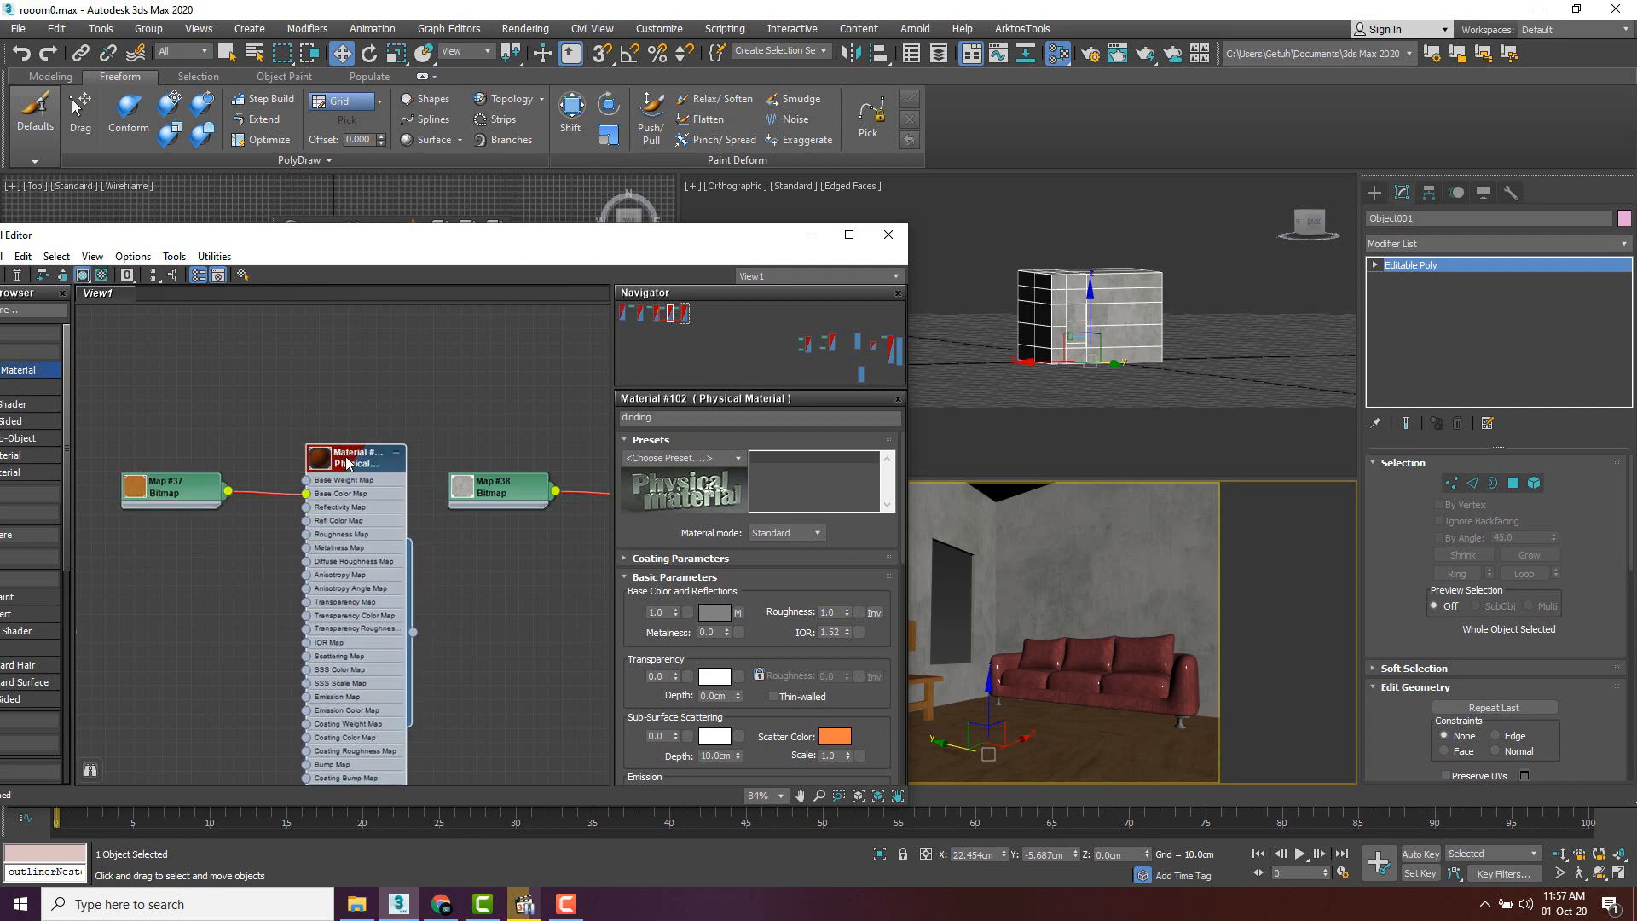
double_click(346, 463)
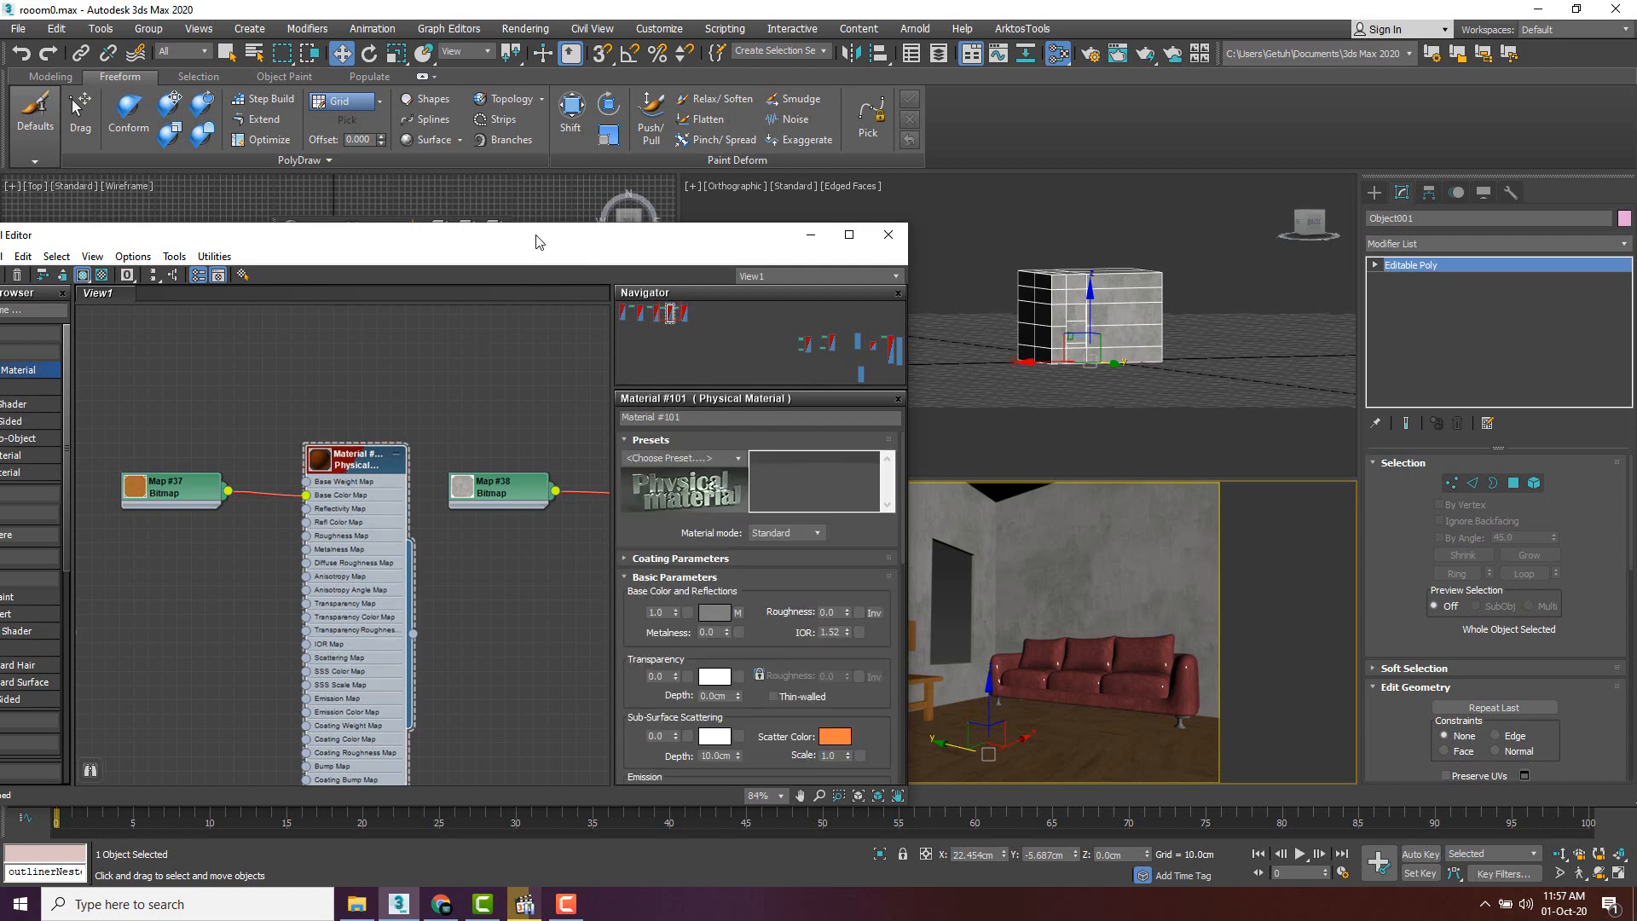
drag(548, 242, 516, 242)
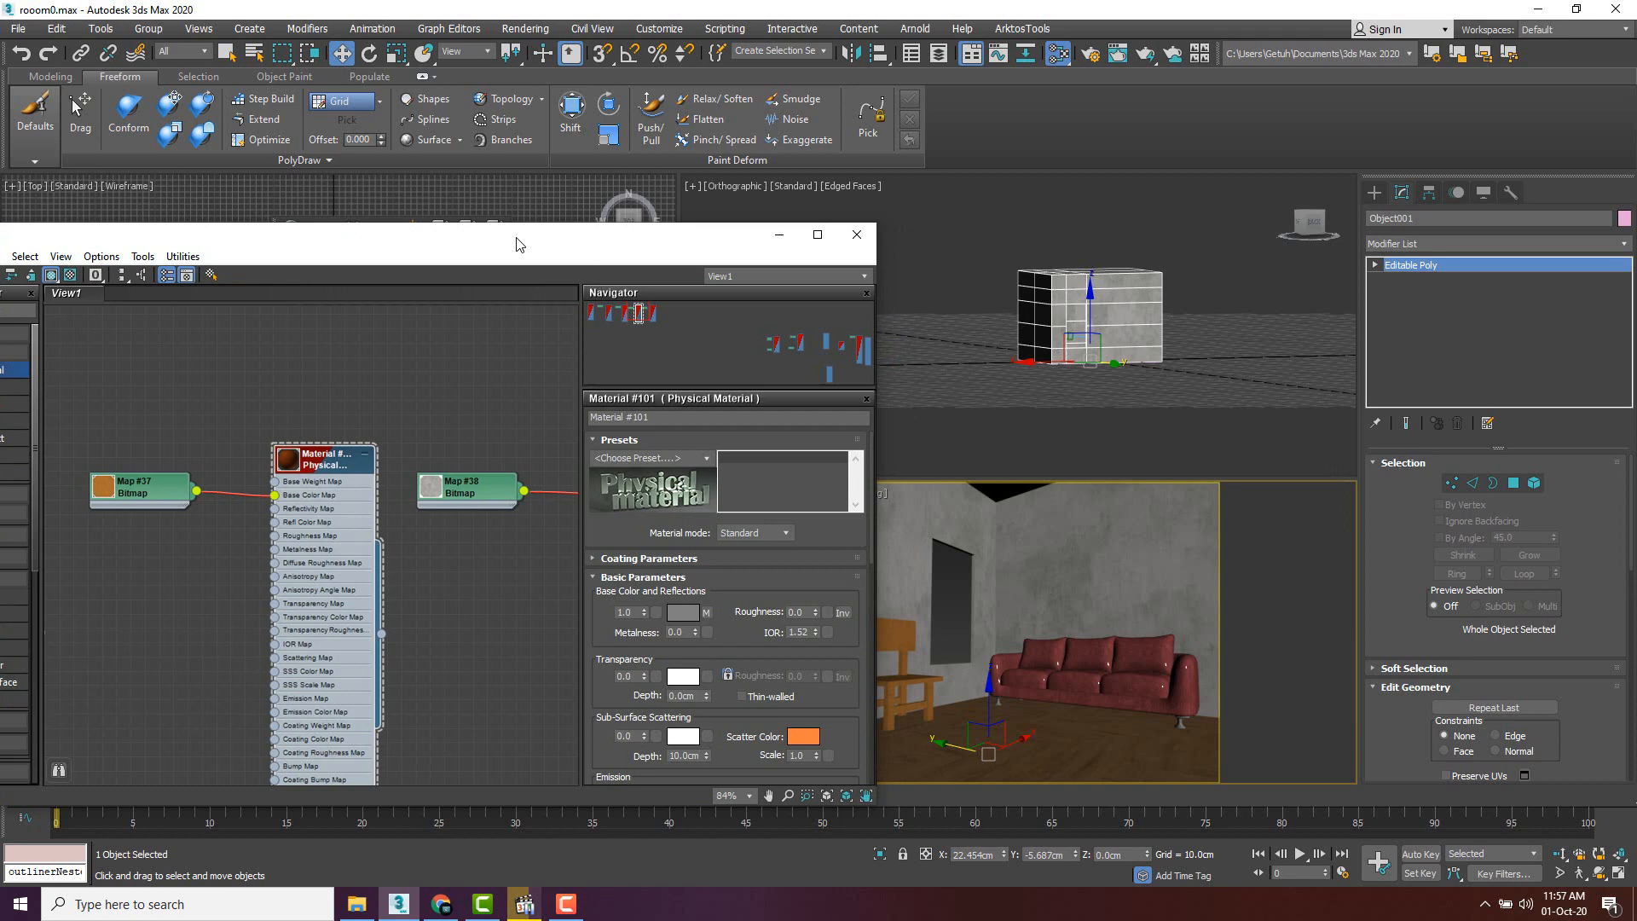
drag(815, 611, 811, 457)
click(816, 615)
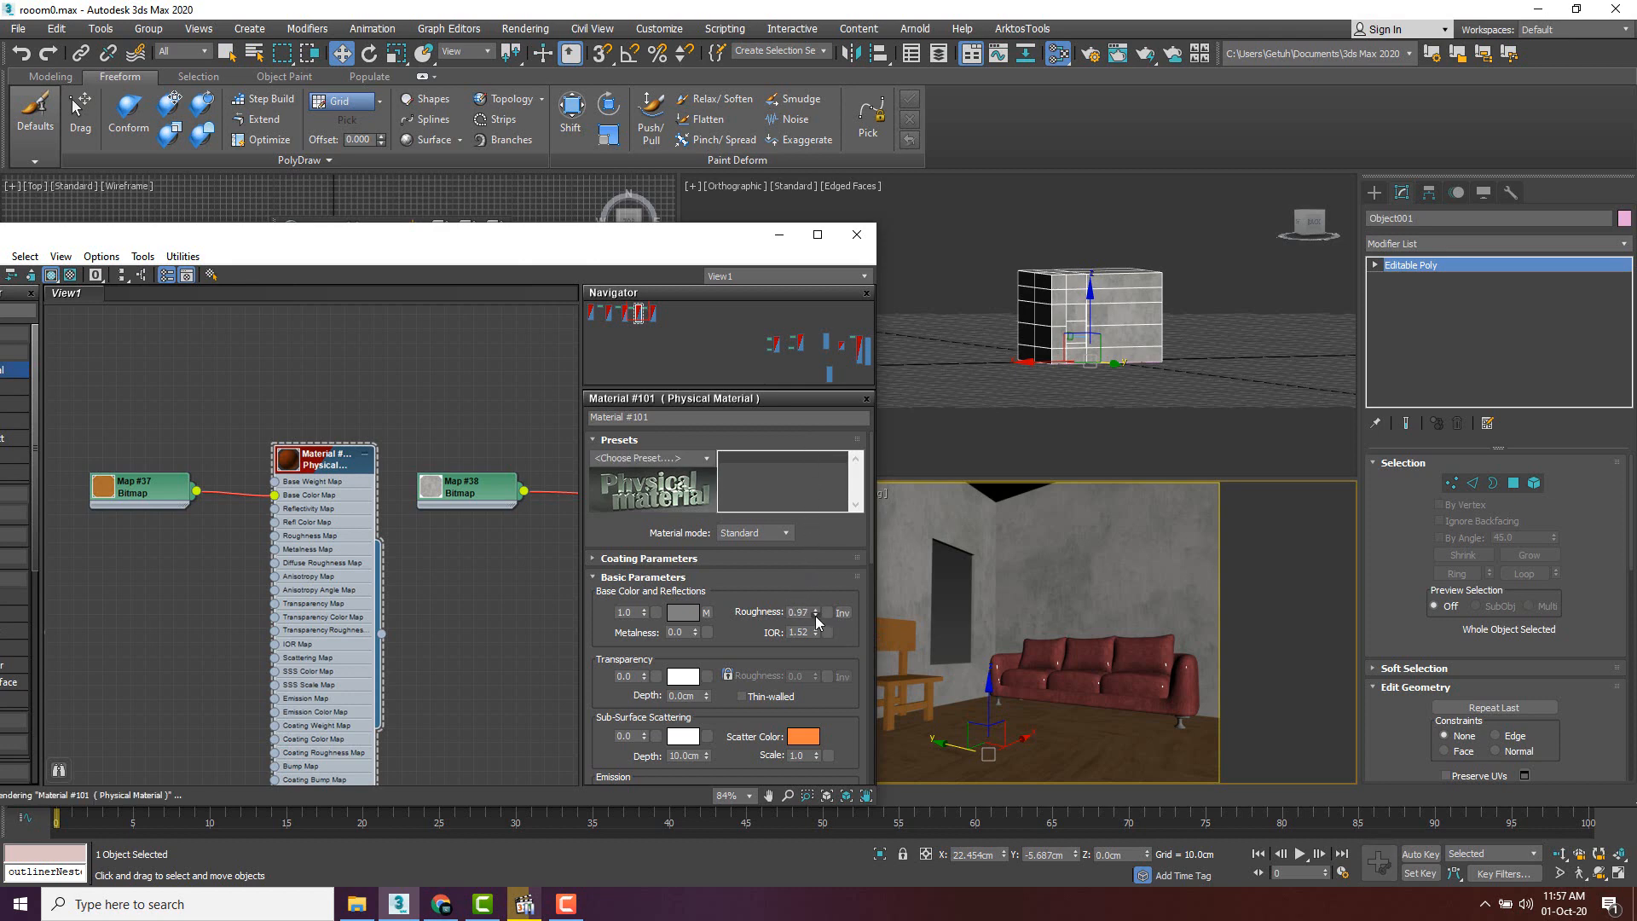
click(816, 617)
click(816, 616)
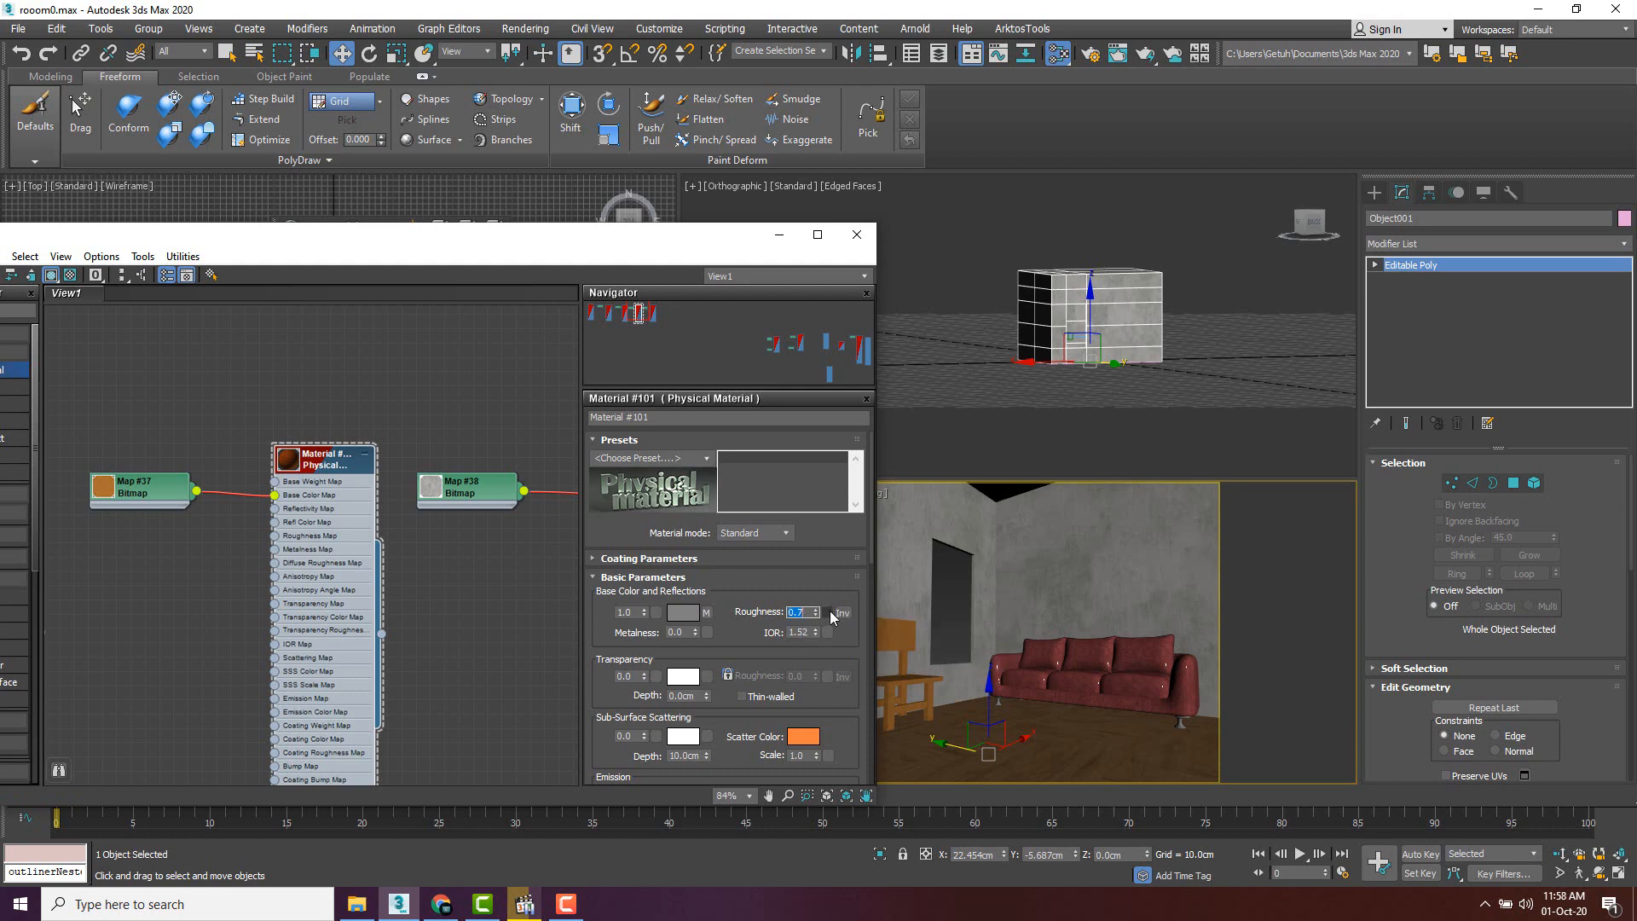
- Open the parameters of the sofa's red fabric Physical Material in the material graph
middle_drag(273, 417, 487, 398)
middle_drag(340, 392, 428, 391)
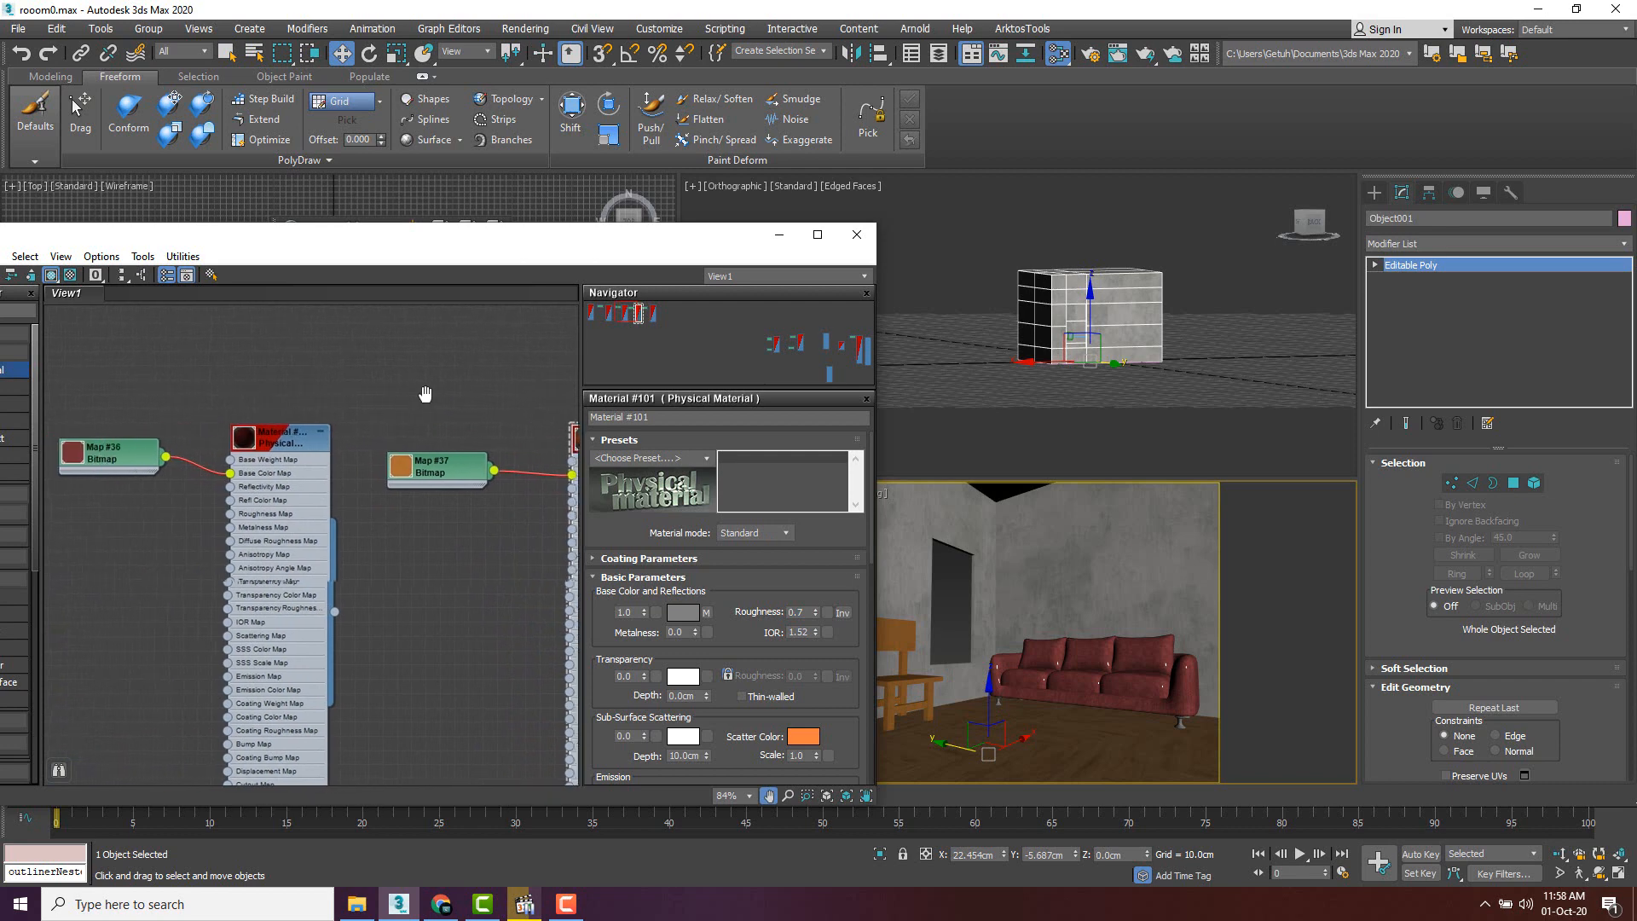
double_click(281, 440)
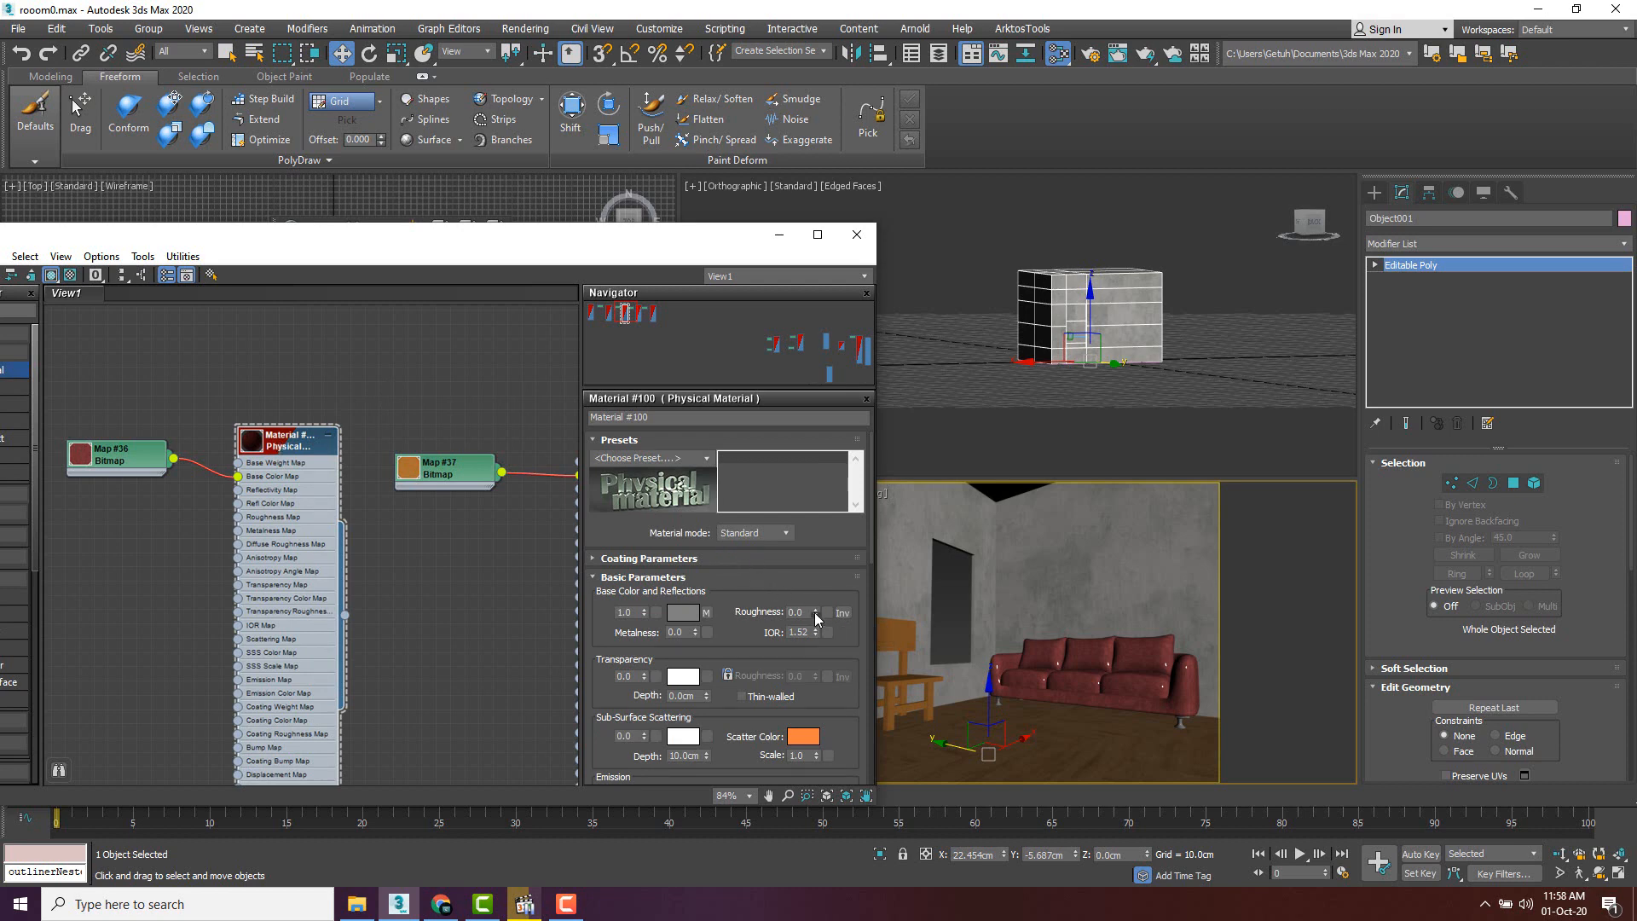
- Set the roughness of the red sofa material to 1.0 and rename the material sofa
drag(815, 612, 814, 496)
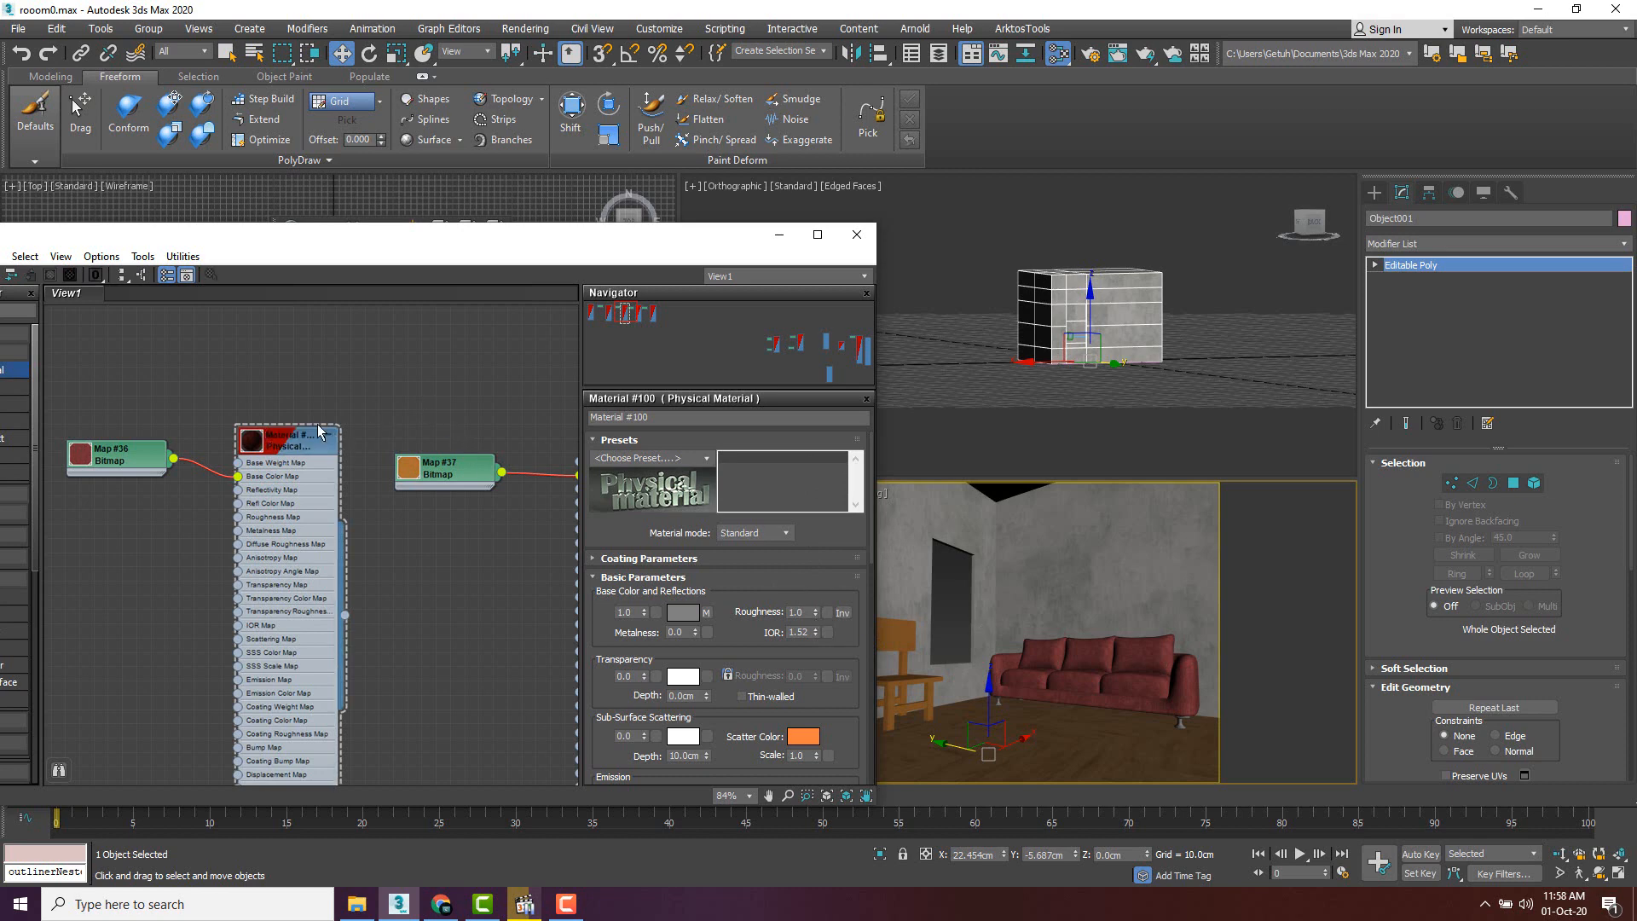
scroll(324, 418, down, 3)
scroll(329, 418, up, 4)
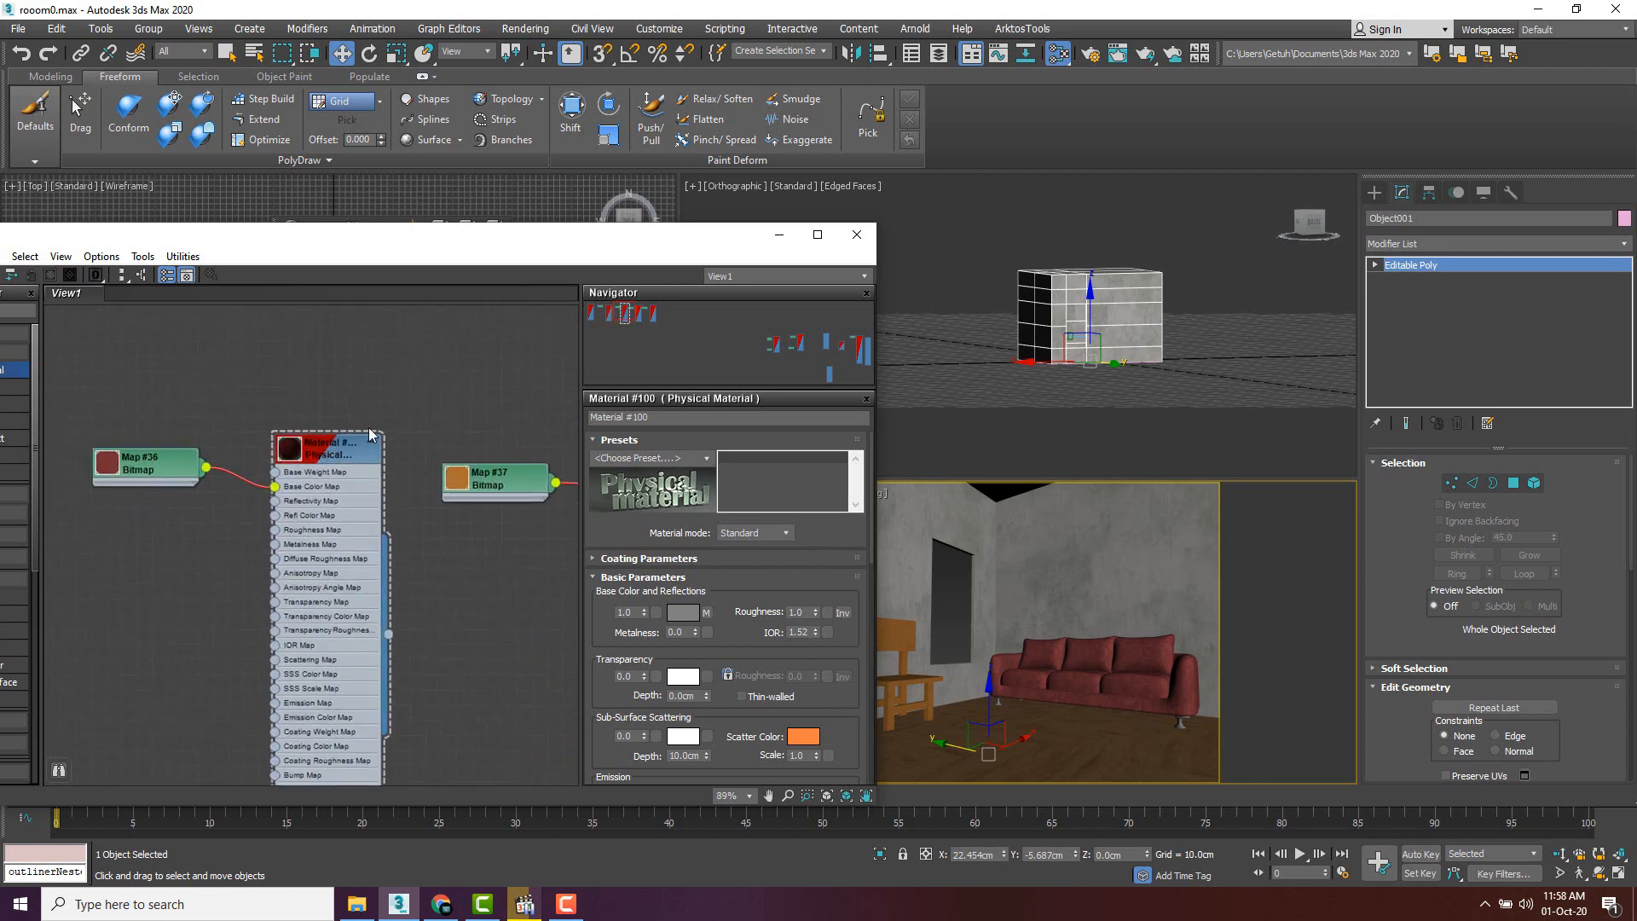
click(319, 453)
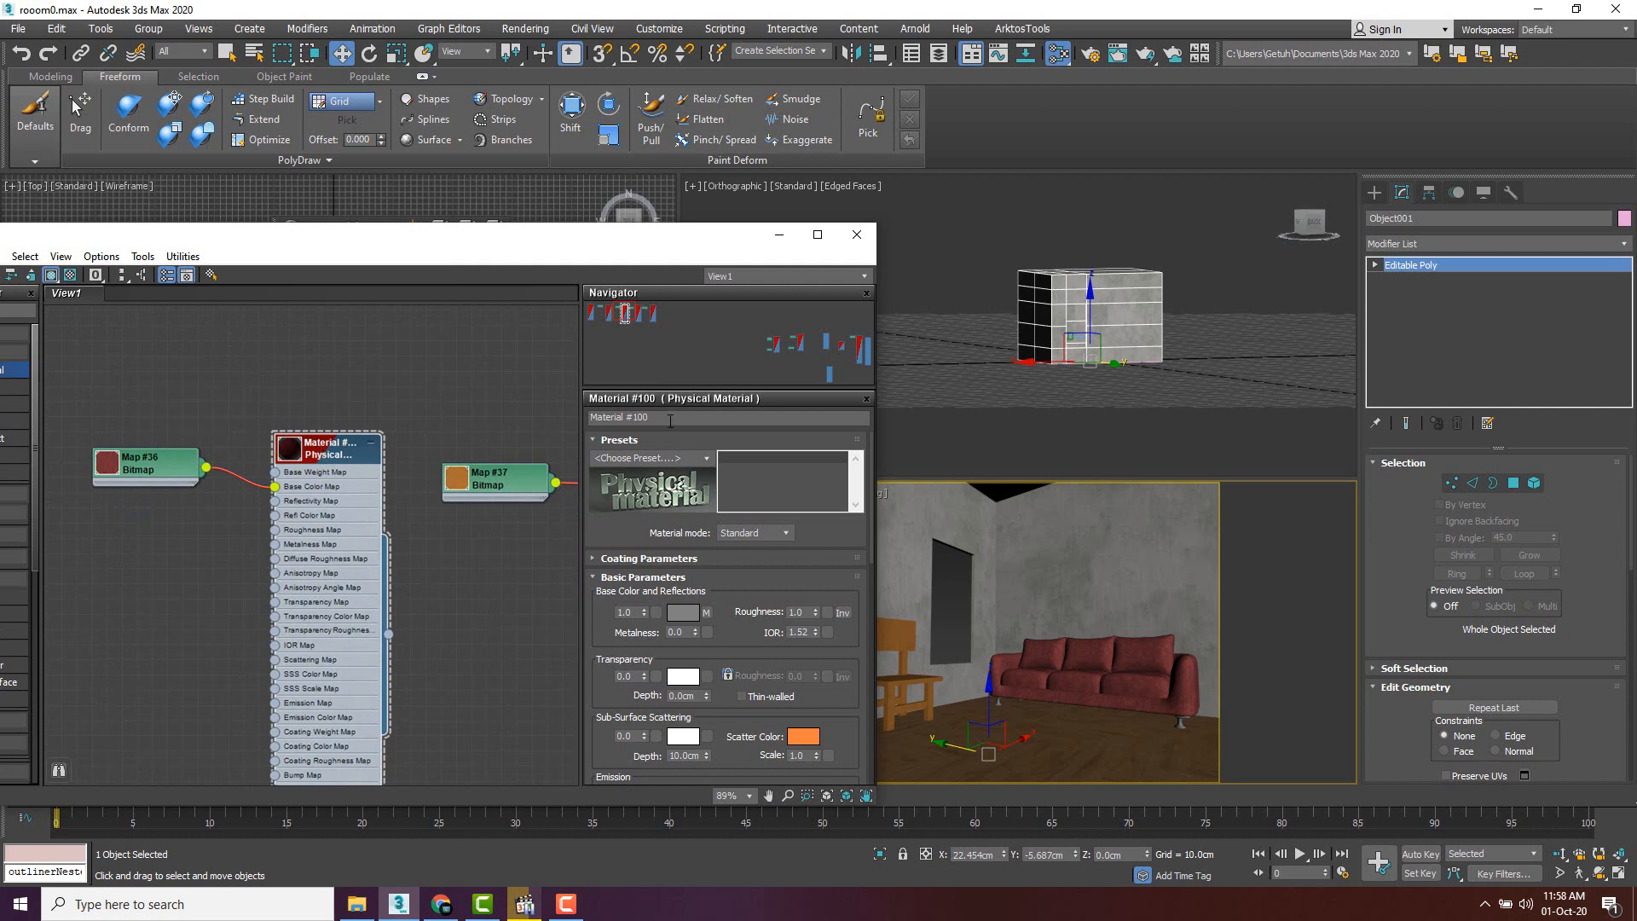
click(596, 417)
text(sofa)
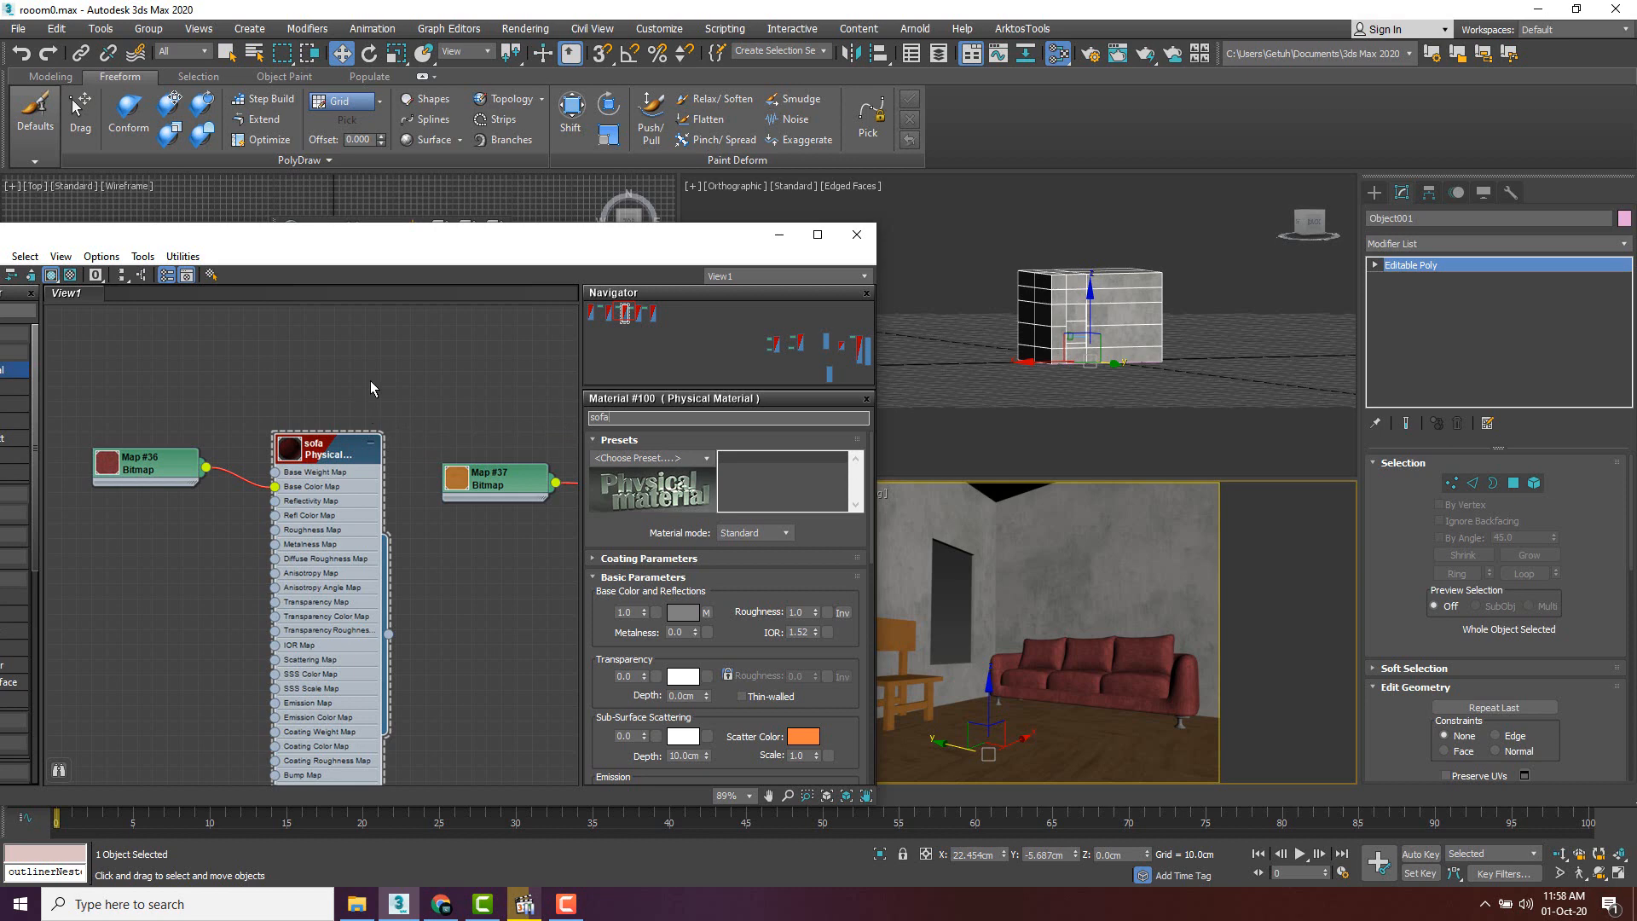
click(390, 376)
- Open Material #99 in the material graph and rename it lantai
middle_drag(263, 394, 496, 409)
click(117, 457)
double_click(116, 456)
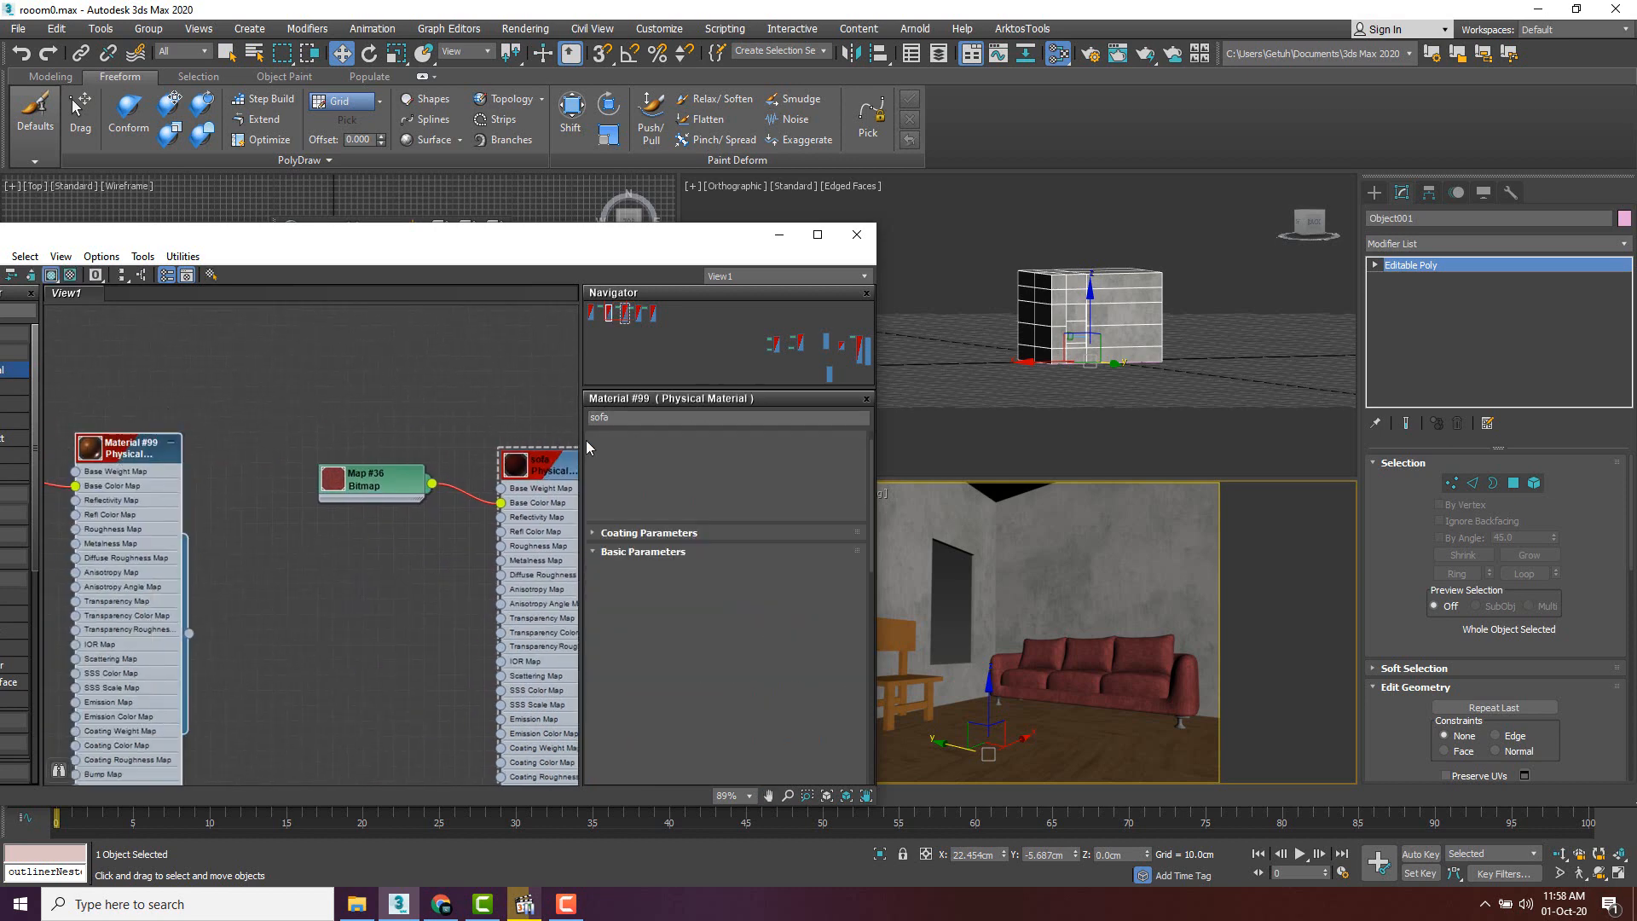
click(592, 417)
key(BackSpace)
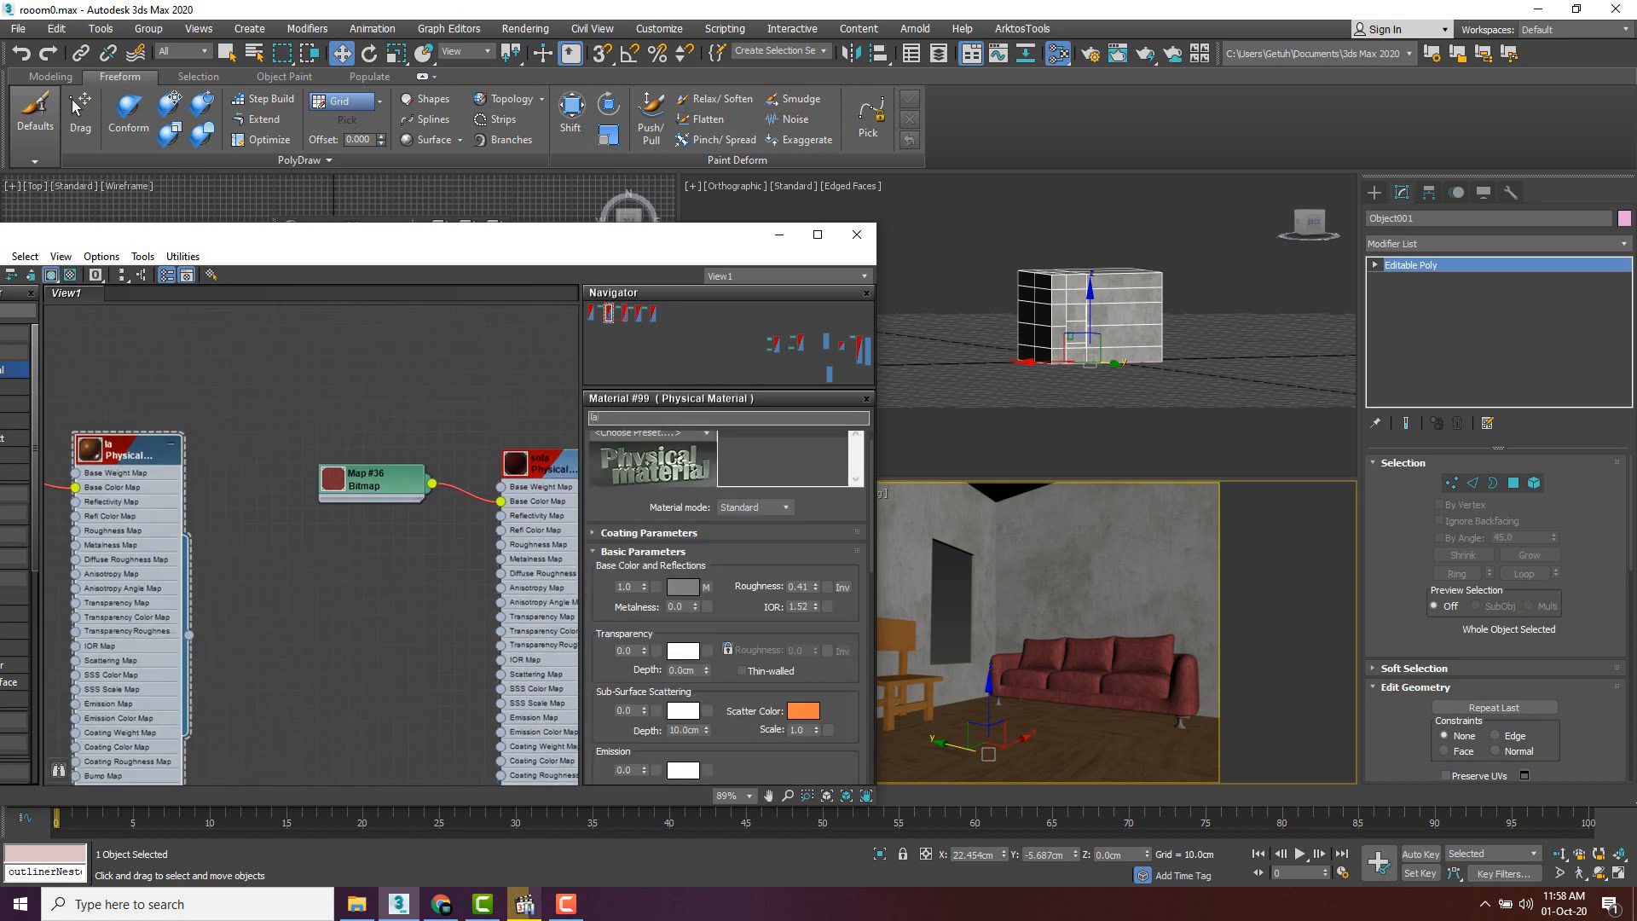
text(lantai)
- Render the camera view and close the material editor
drag(597, 254, 501, 259)
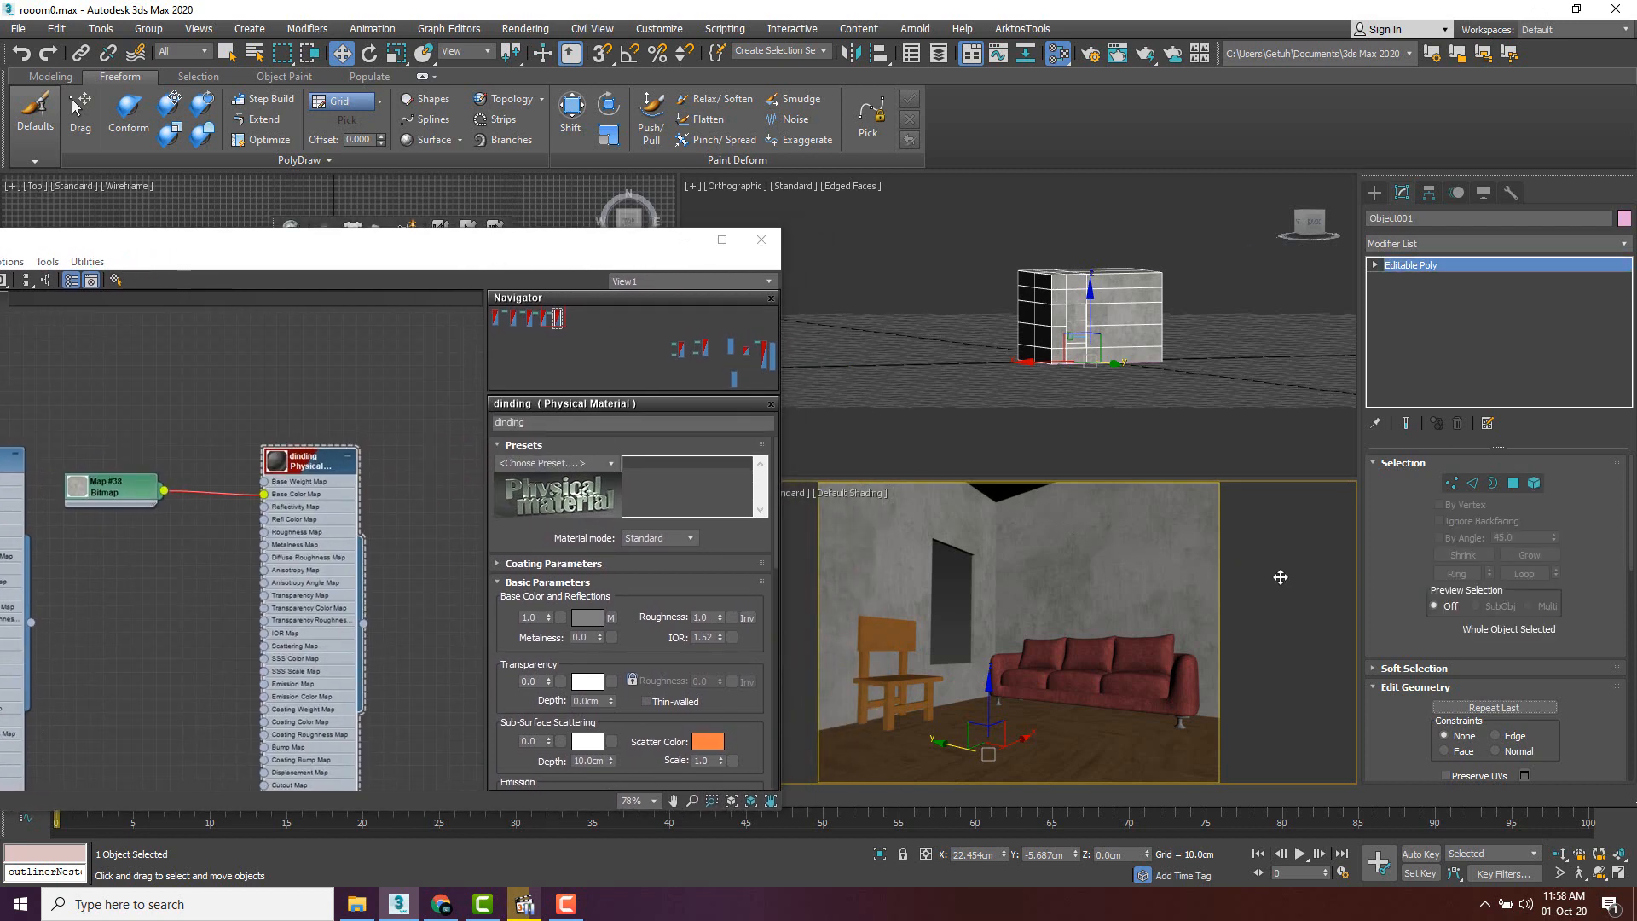
key(shift+q)
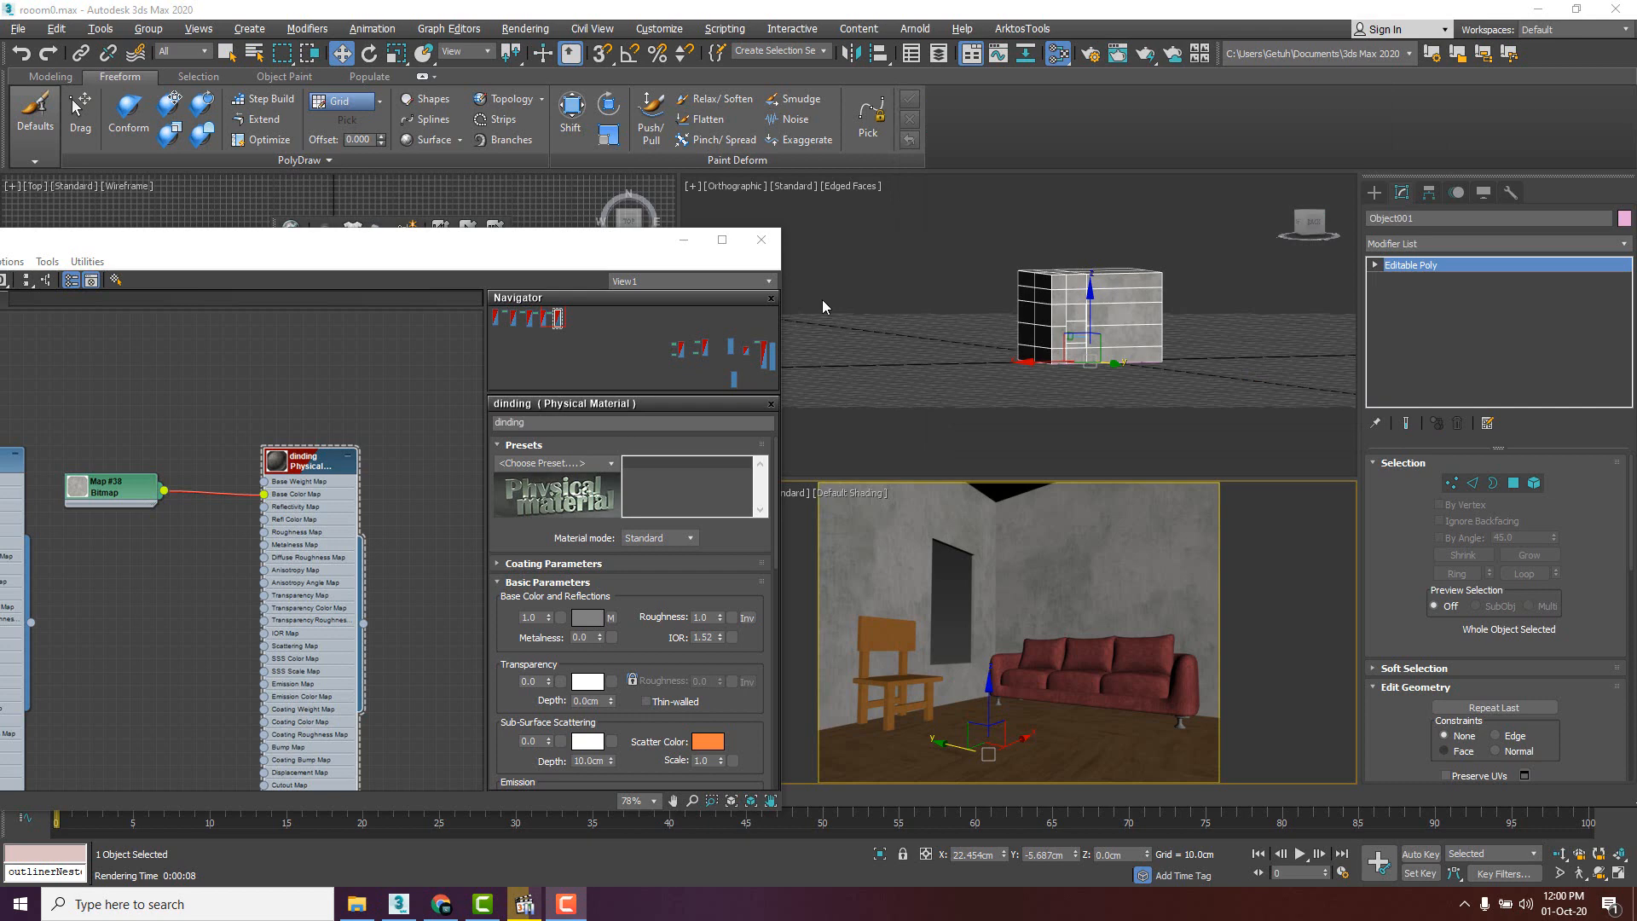
click(763, 244)
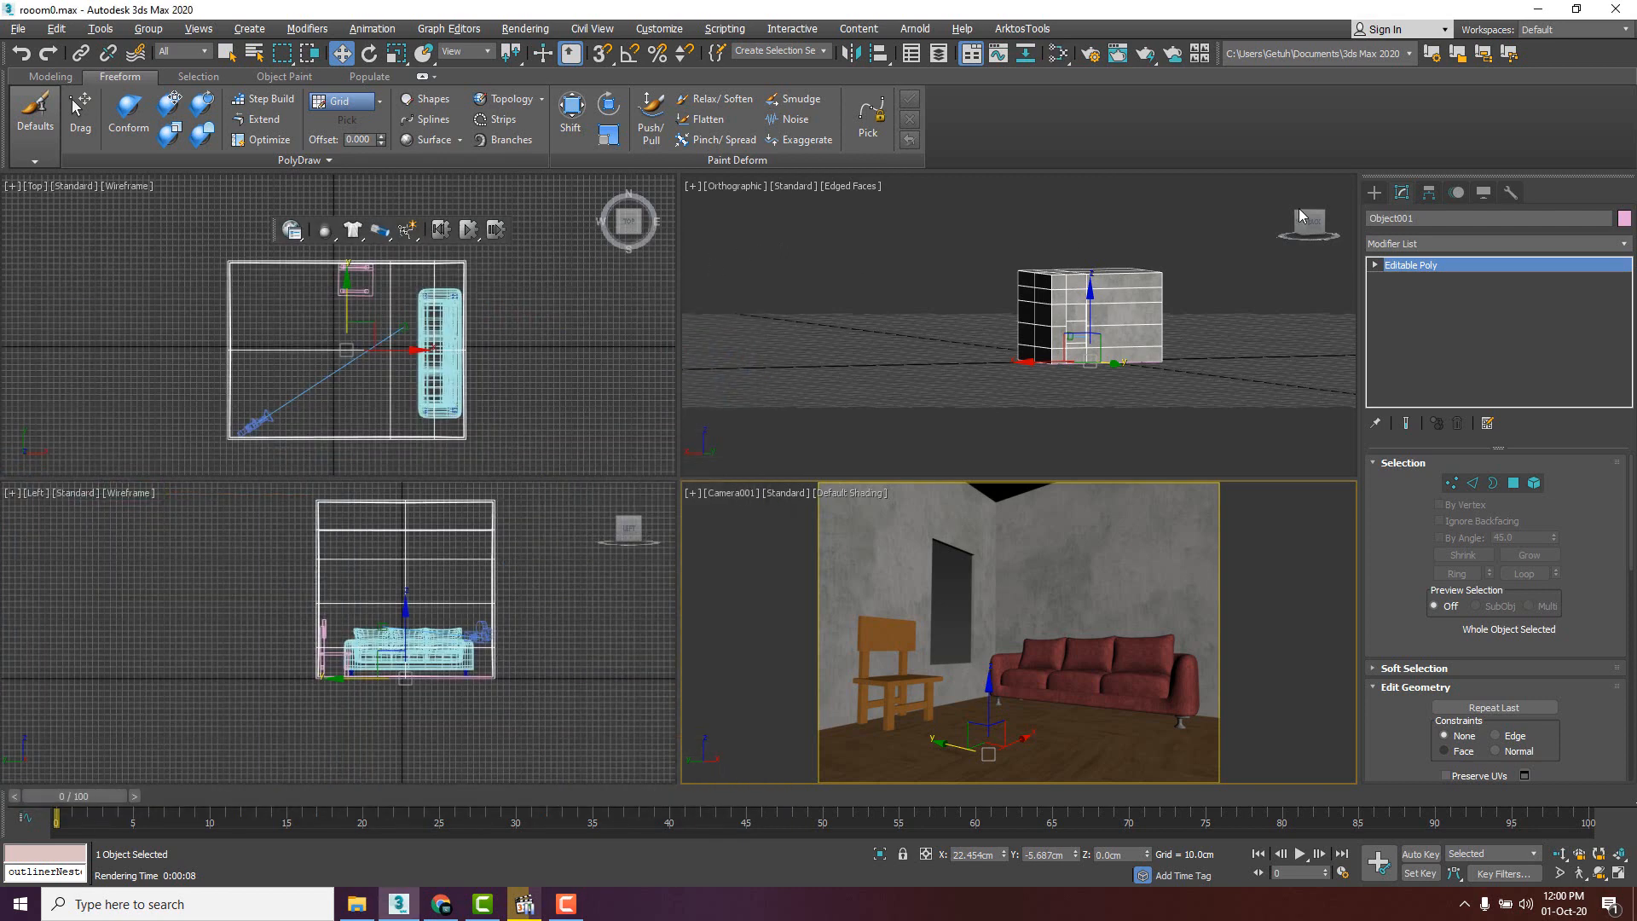
- Place an Arnold light in the top view, outside the wall behind the sofa, at about X 300 cm, Y -21 cm
click(1377, 194)
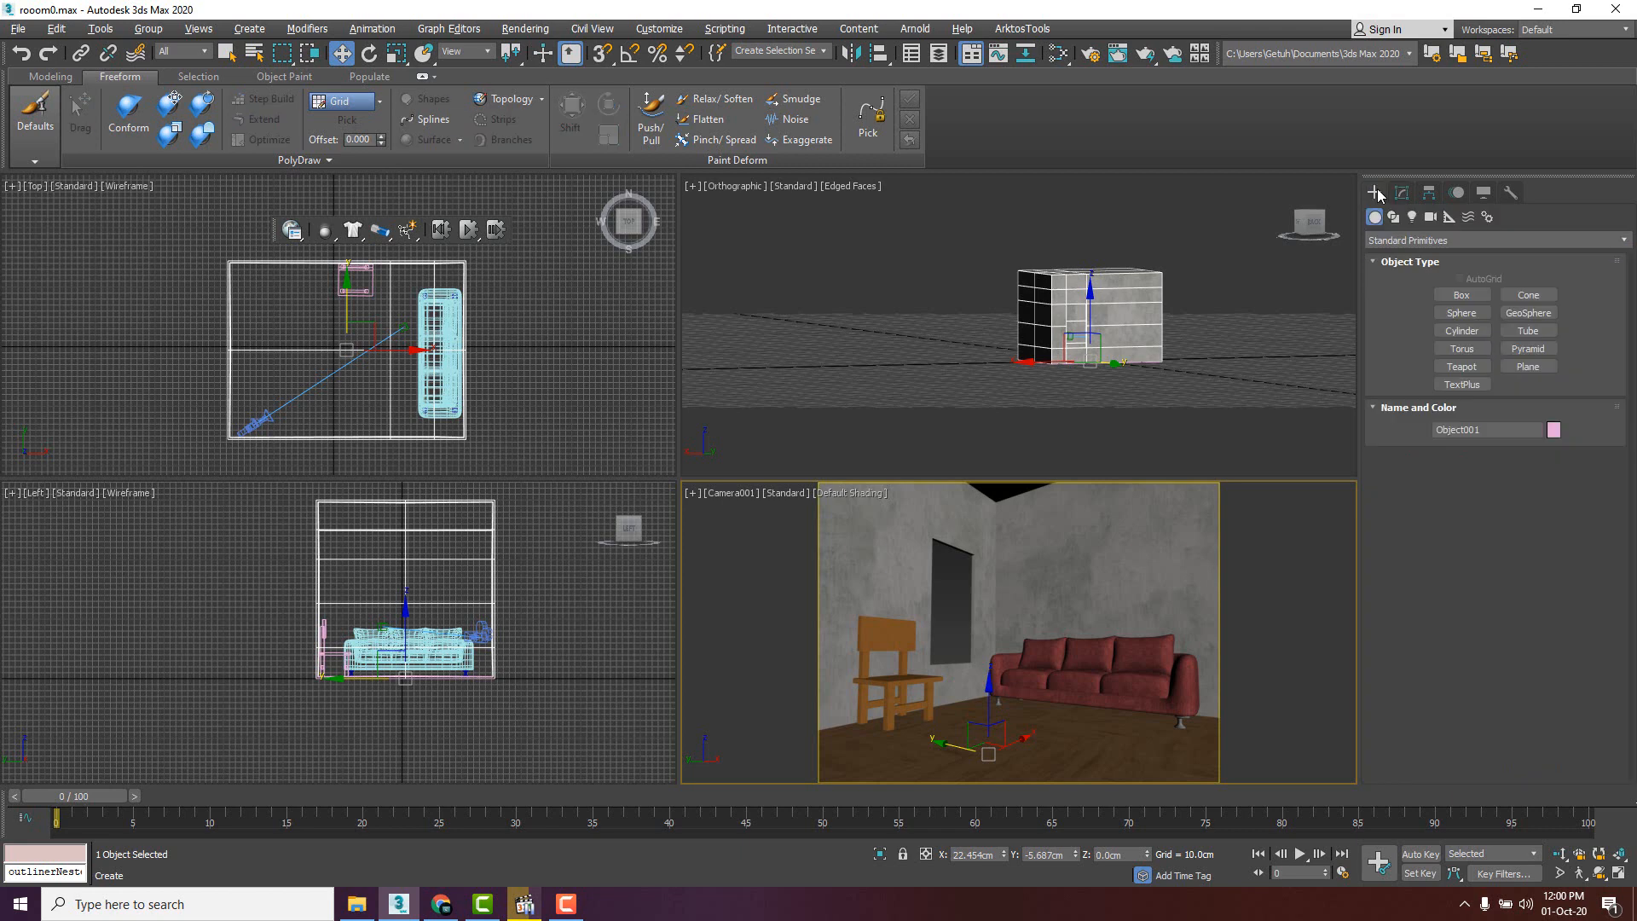
click(1412, 217)
click(1437, 243)
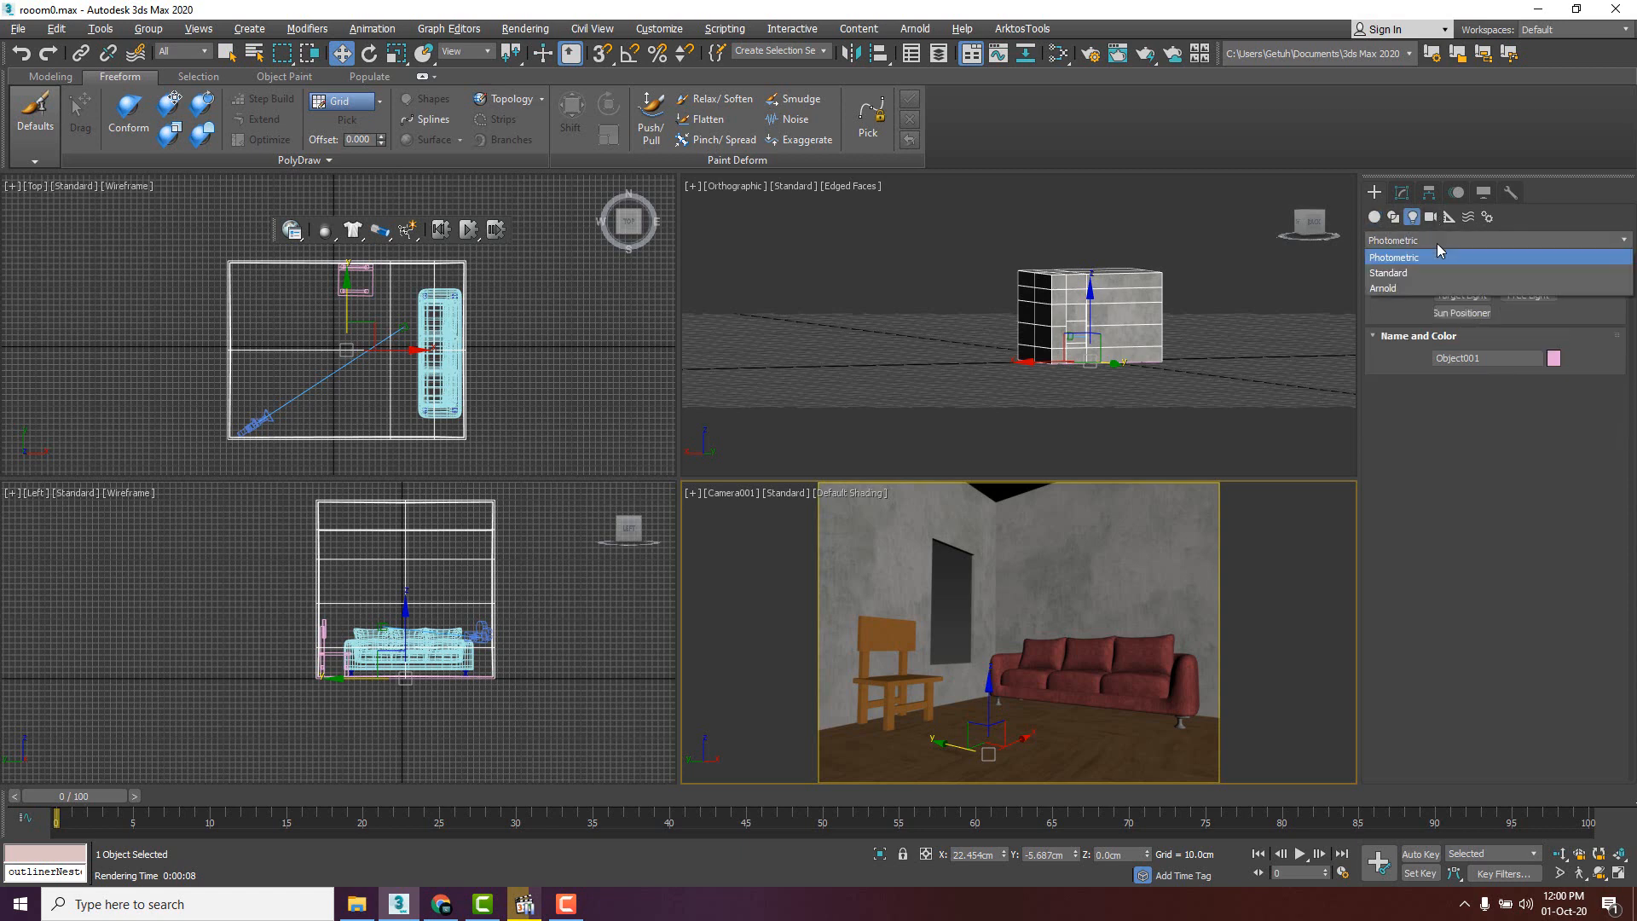
click(1390, 290)
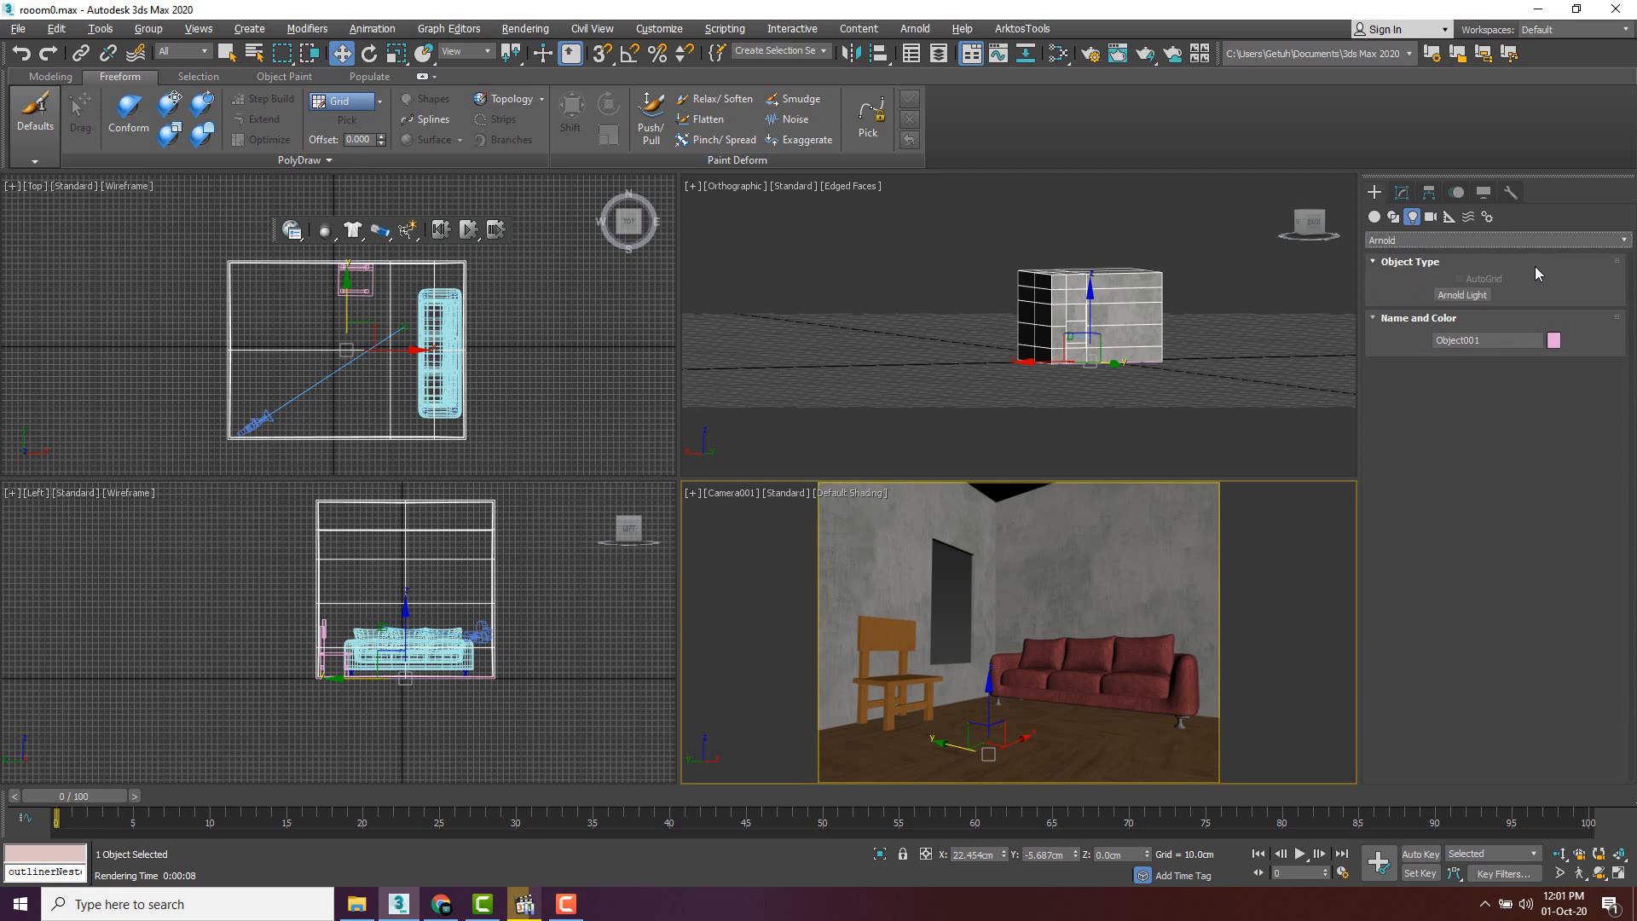
click(1469, 298)
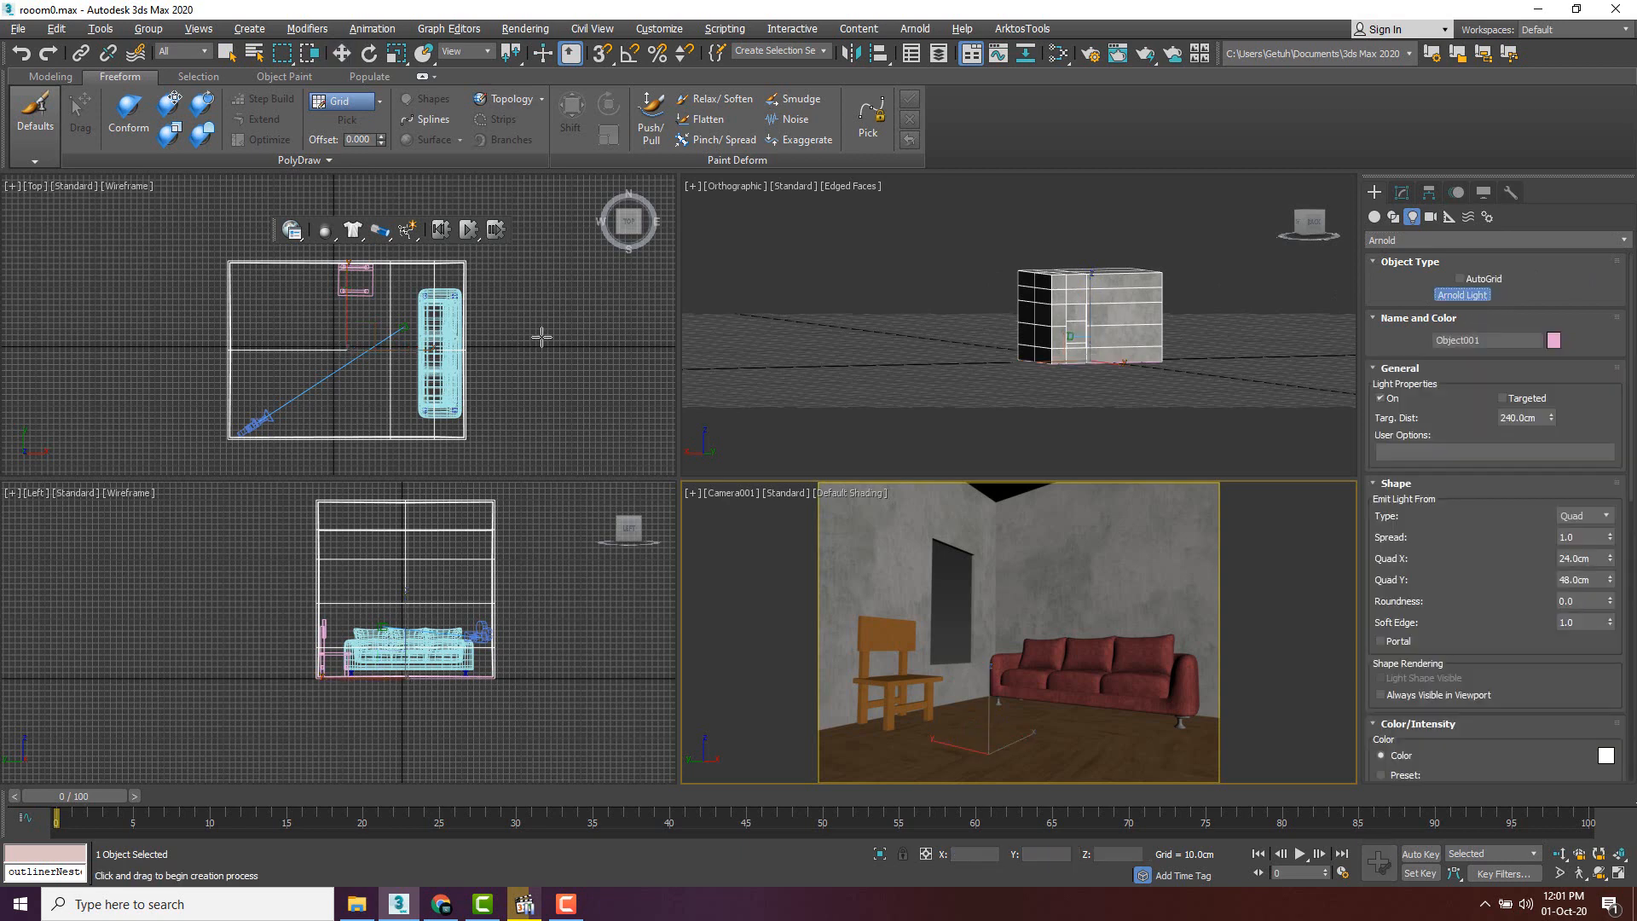
middle_drag(540, 336, 488, 350)
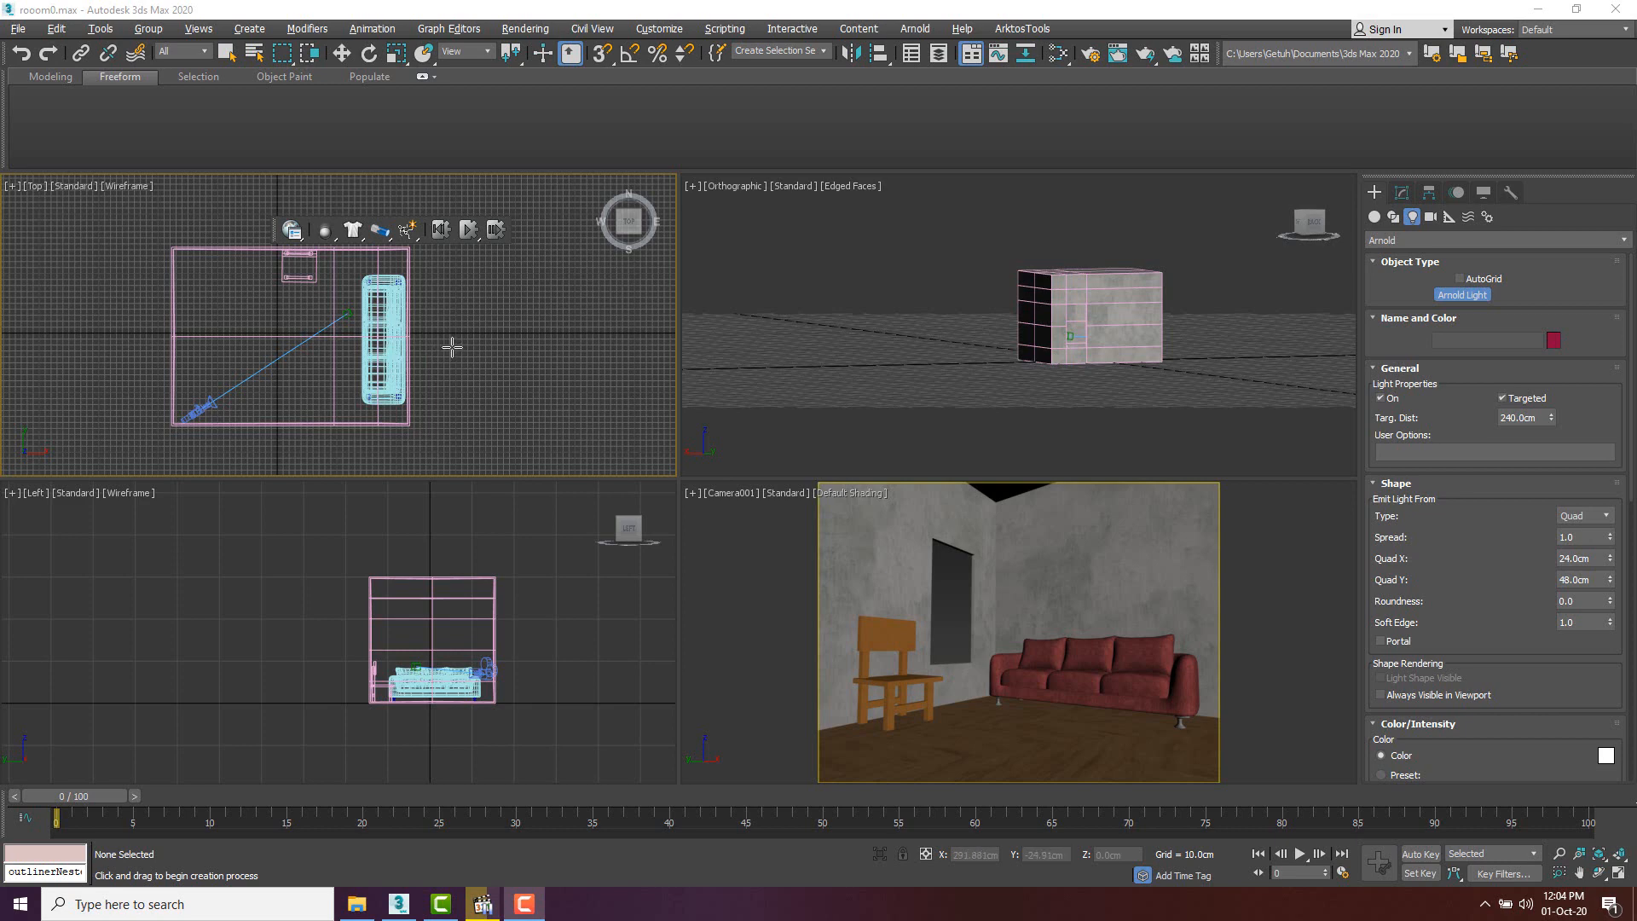
click(456, 346)
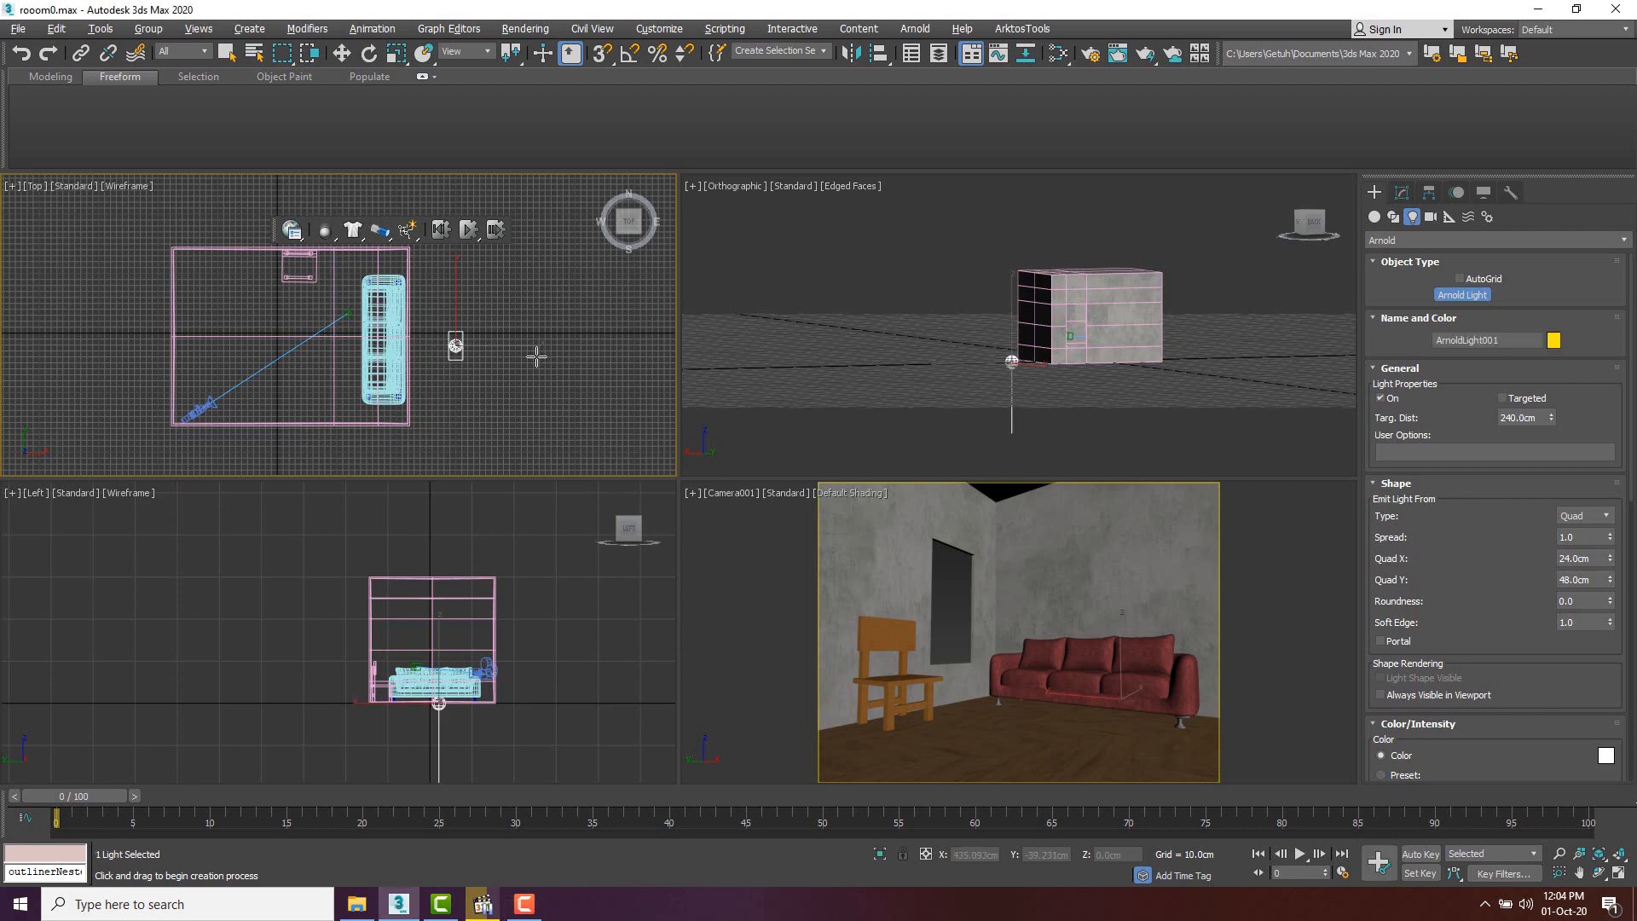
right_click(508, 356)
click(529, 382)
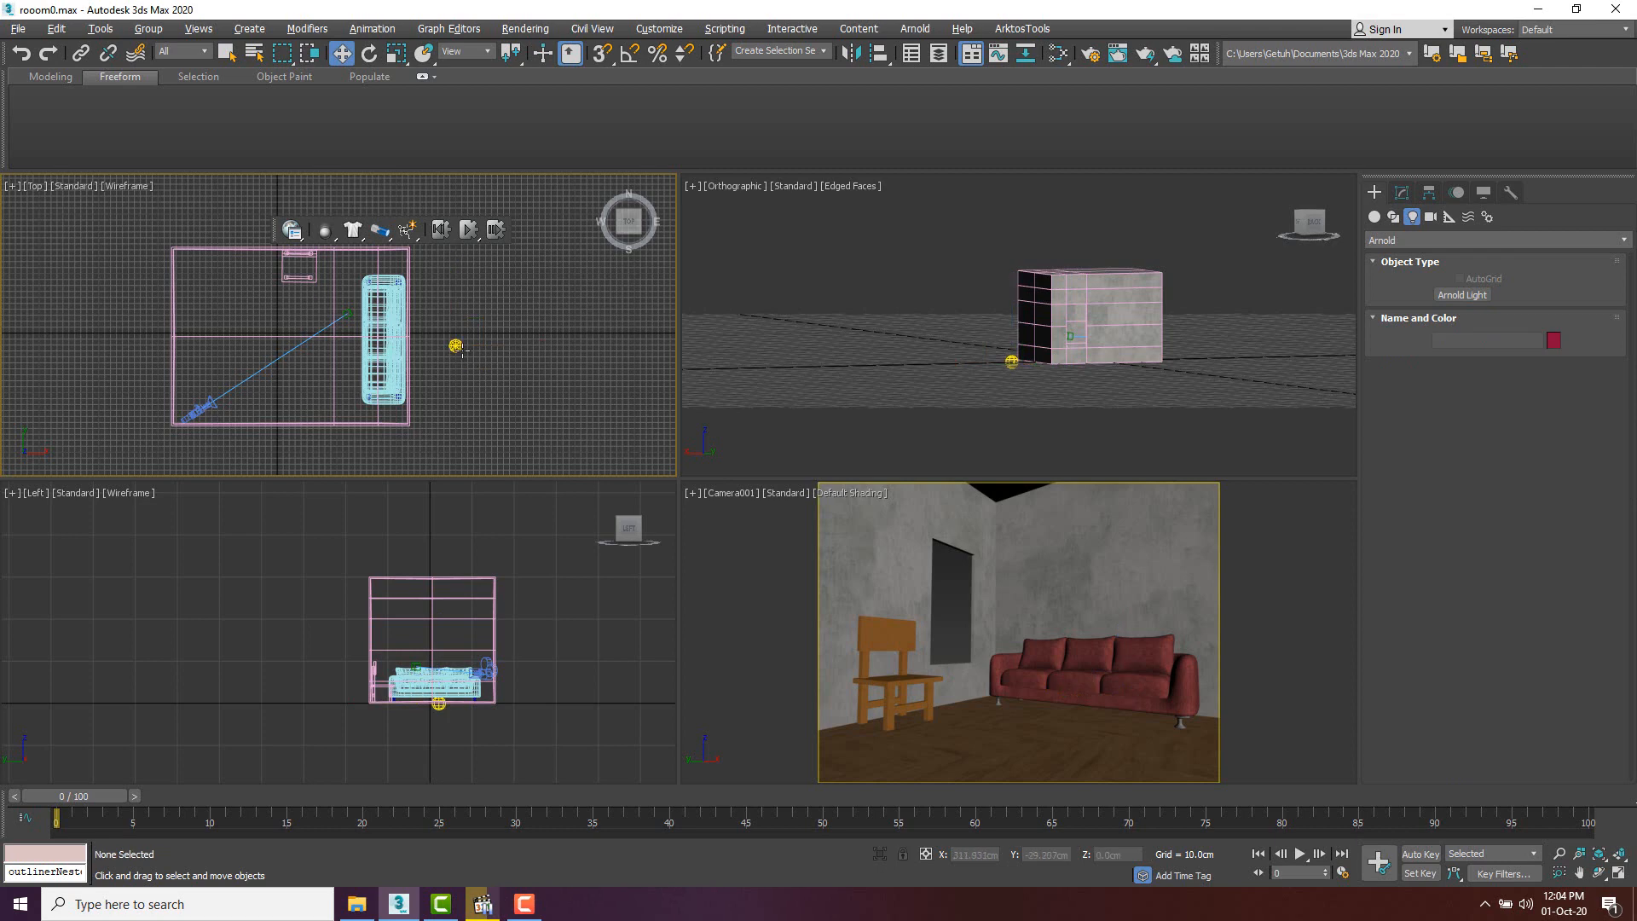
- Change the Arnold light's shape type to Skydome and test-render the camera view
click(457, 346)
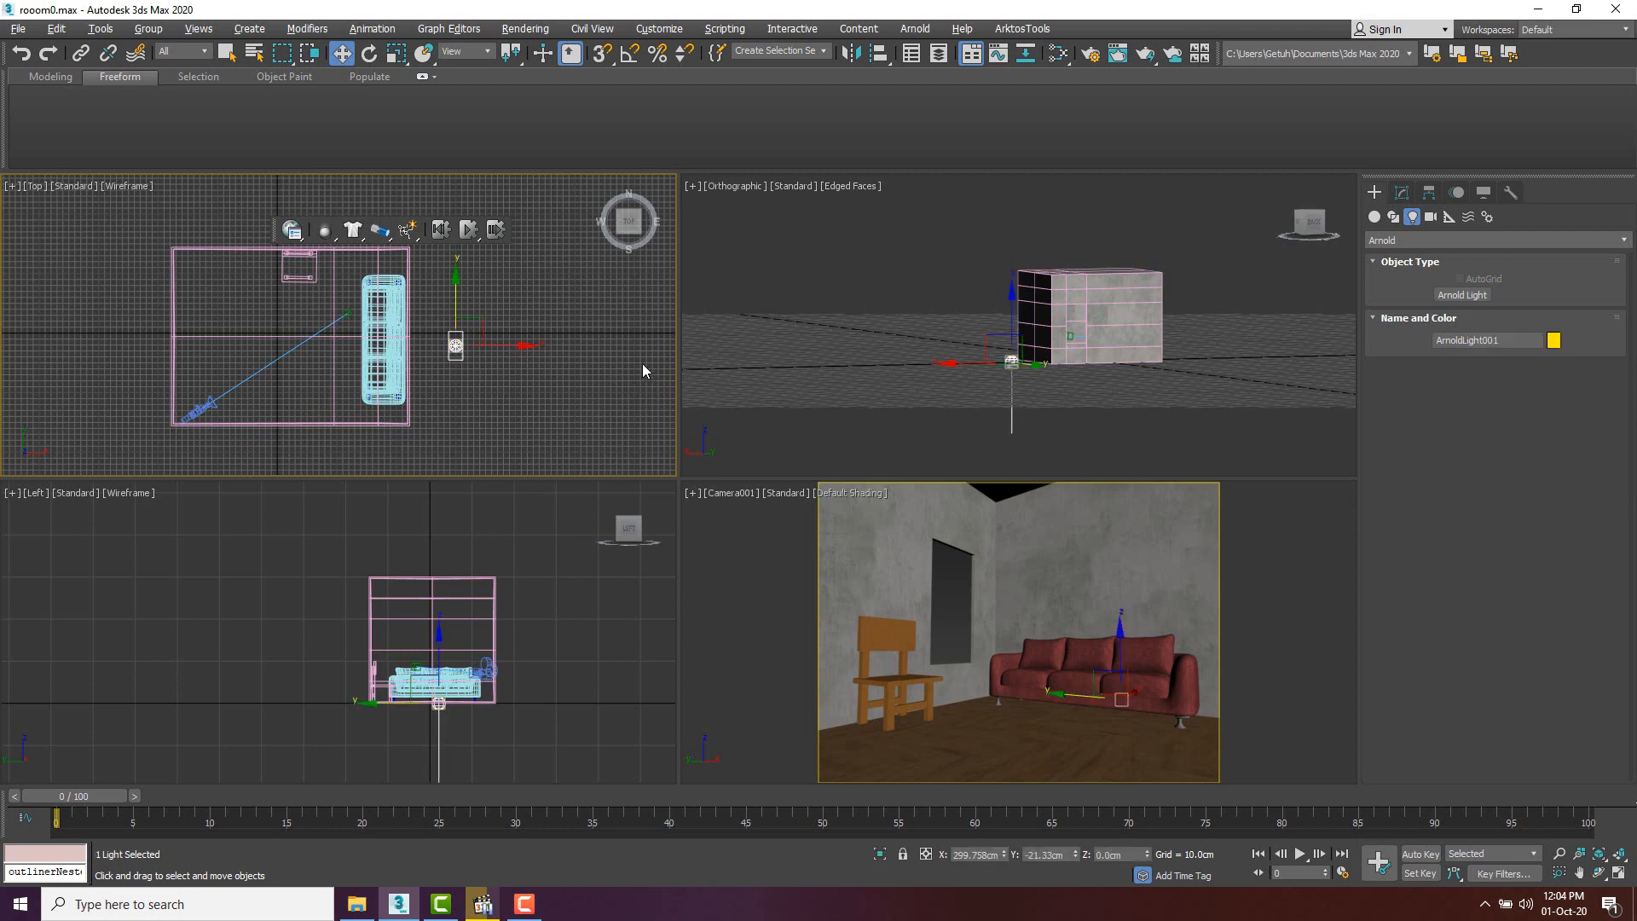
click(1403, 195)
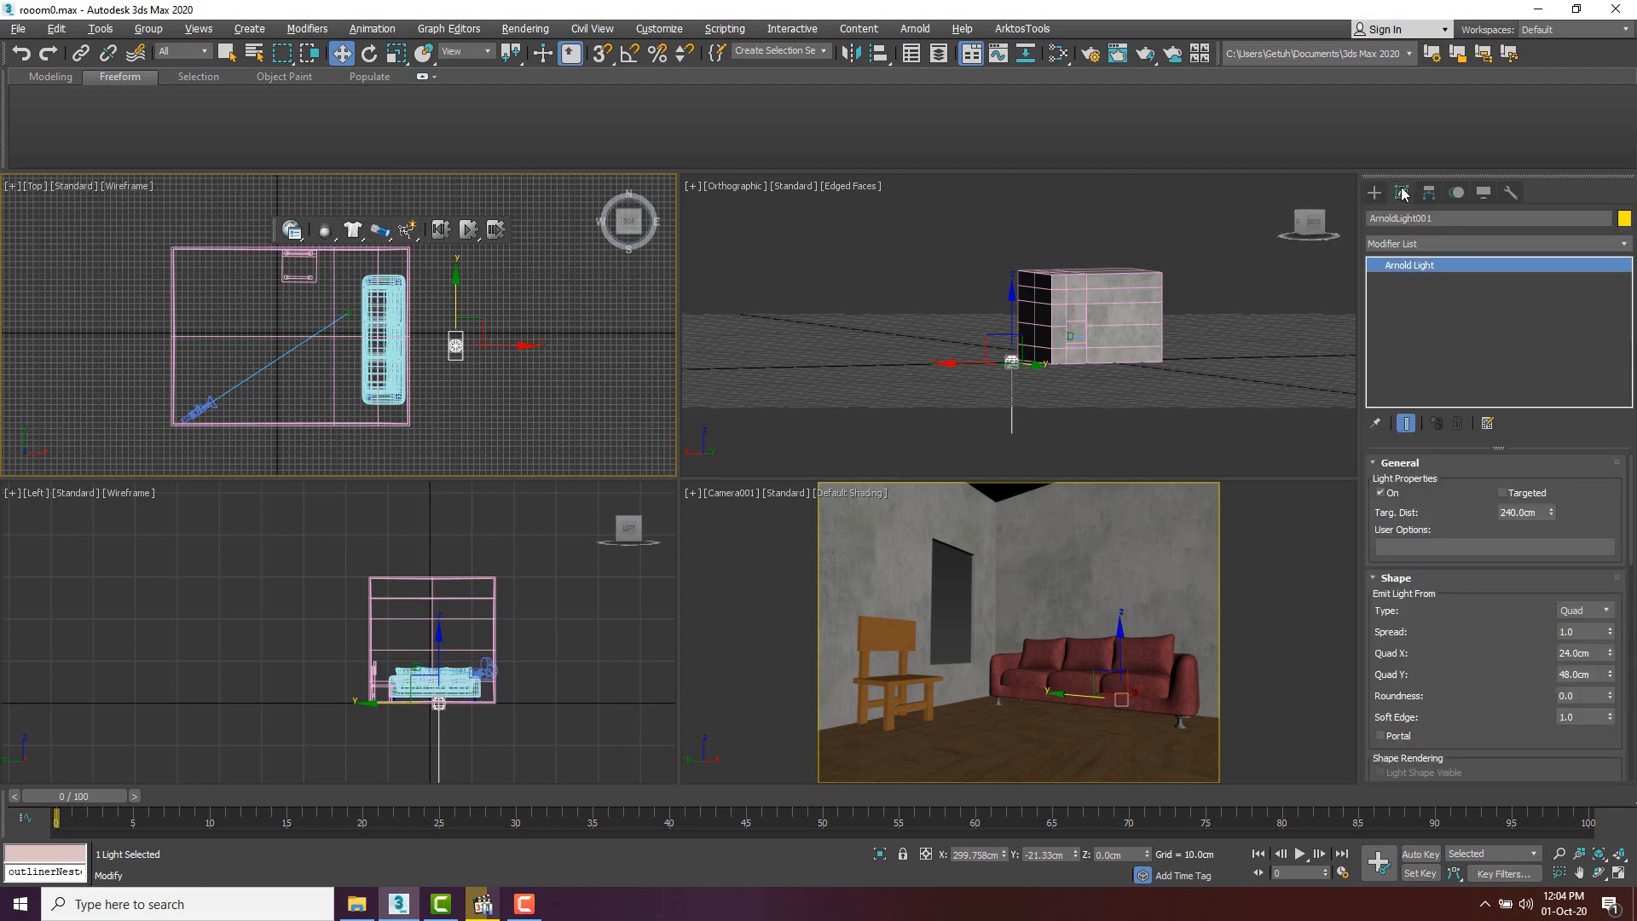
mouse_move(1535, 588)
mouse_down()
mouse_move(1518, 553)
mouse_move(1506, 583)
mouse_up()
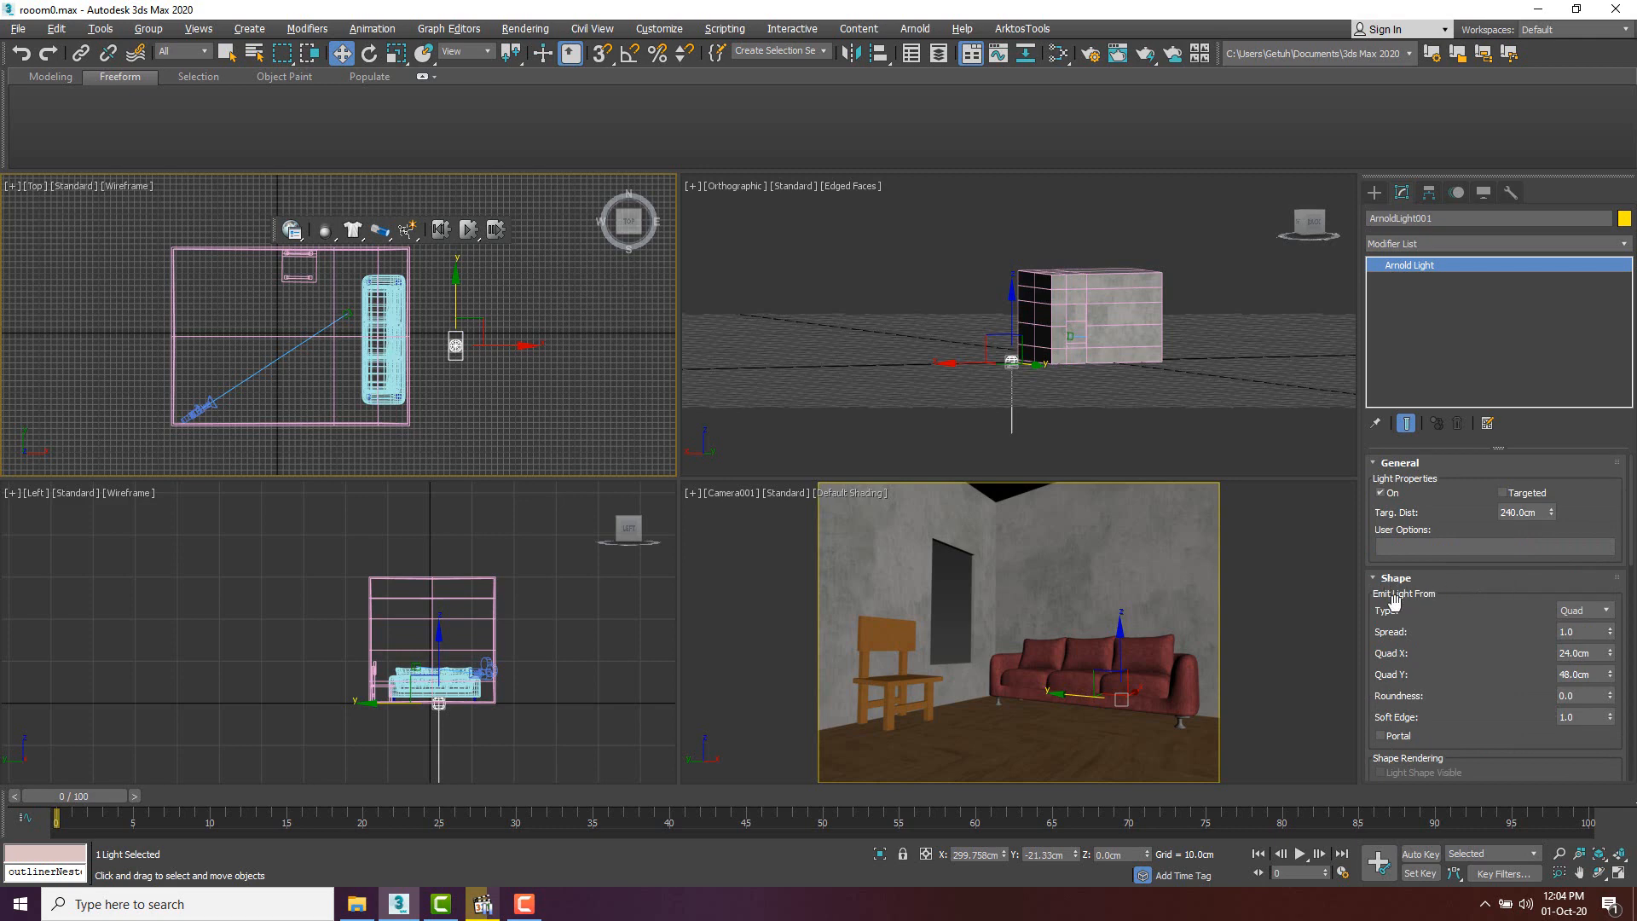
click(1606, 612)
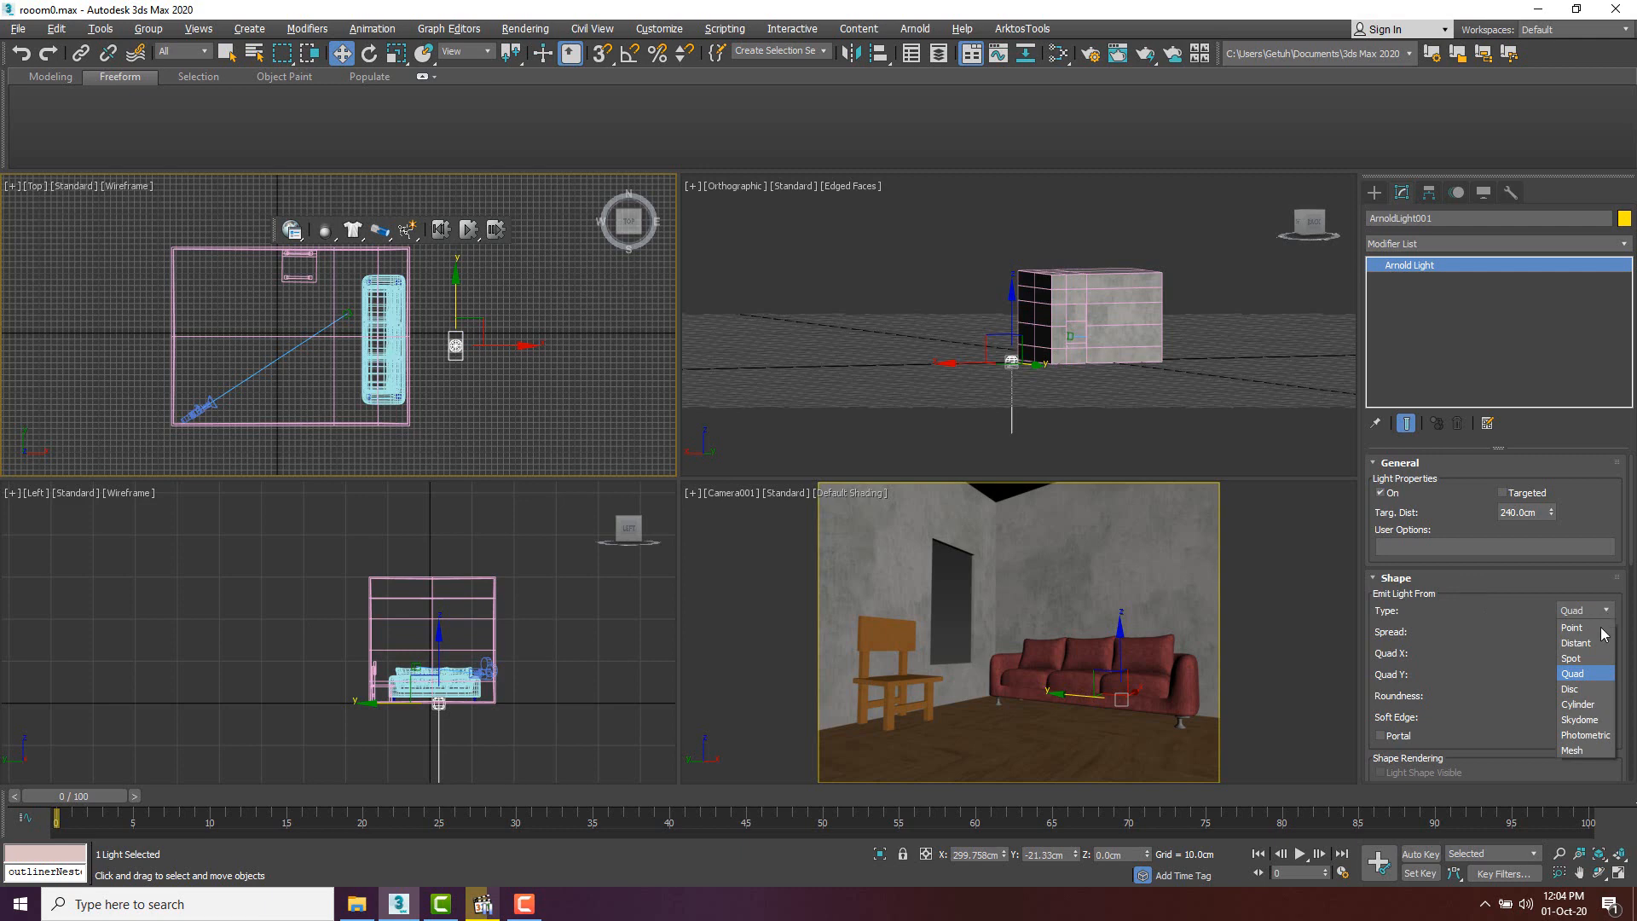
click(1585, 721)
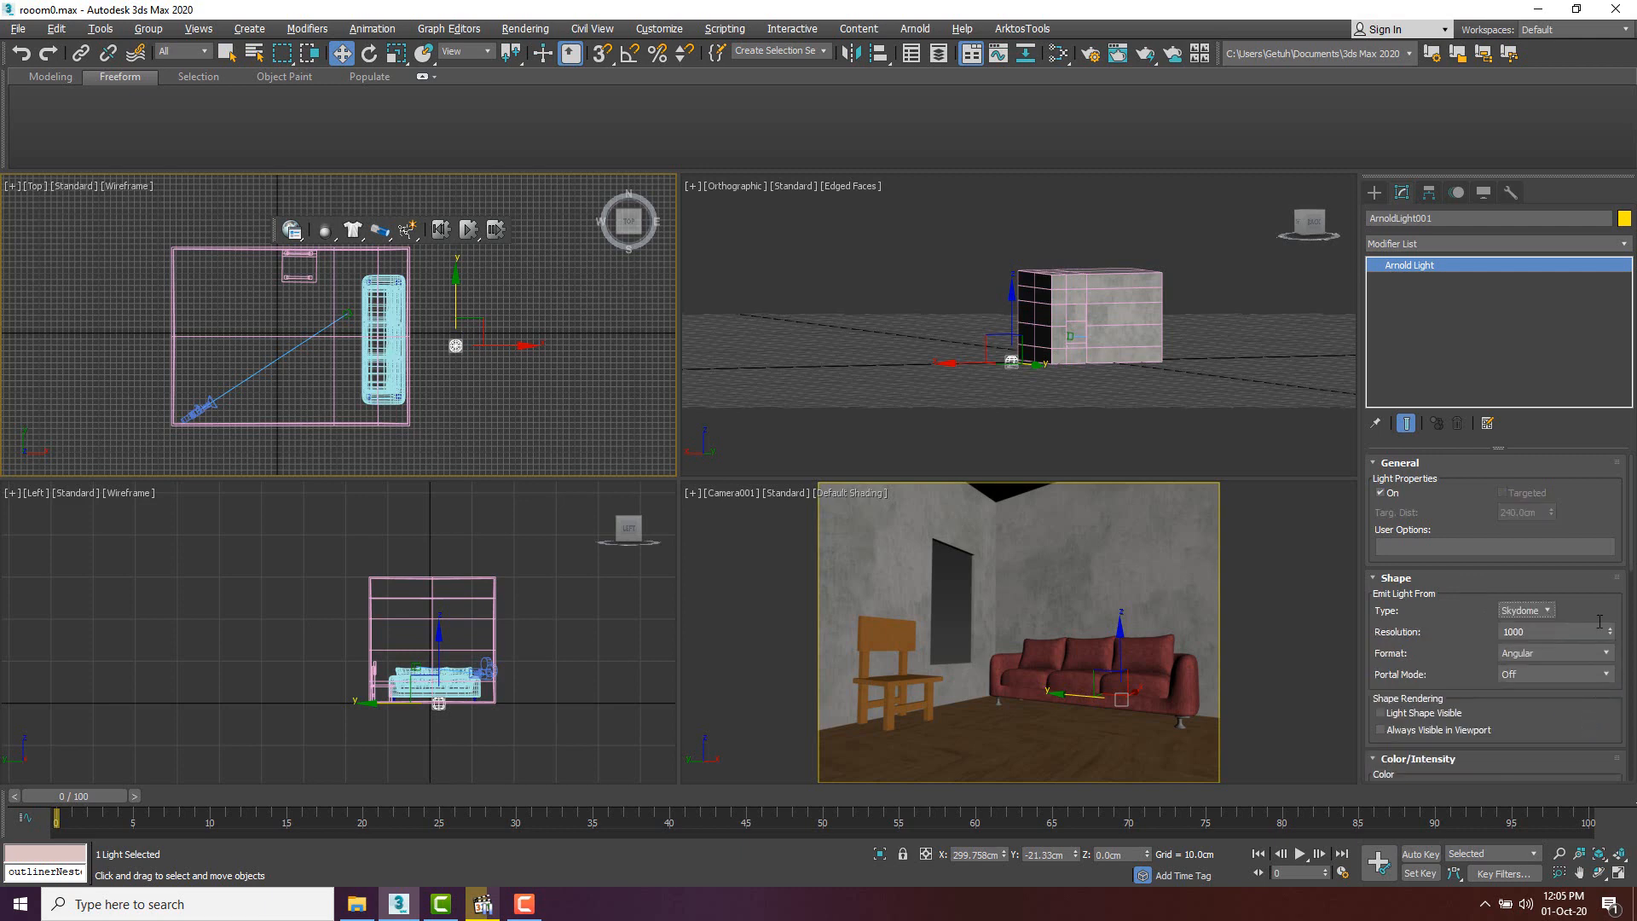
drag(1599, 602, 1597, 511)
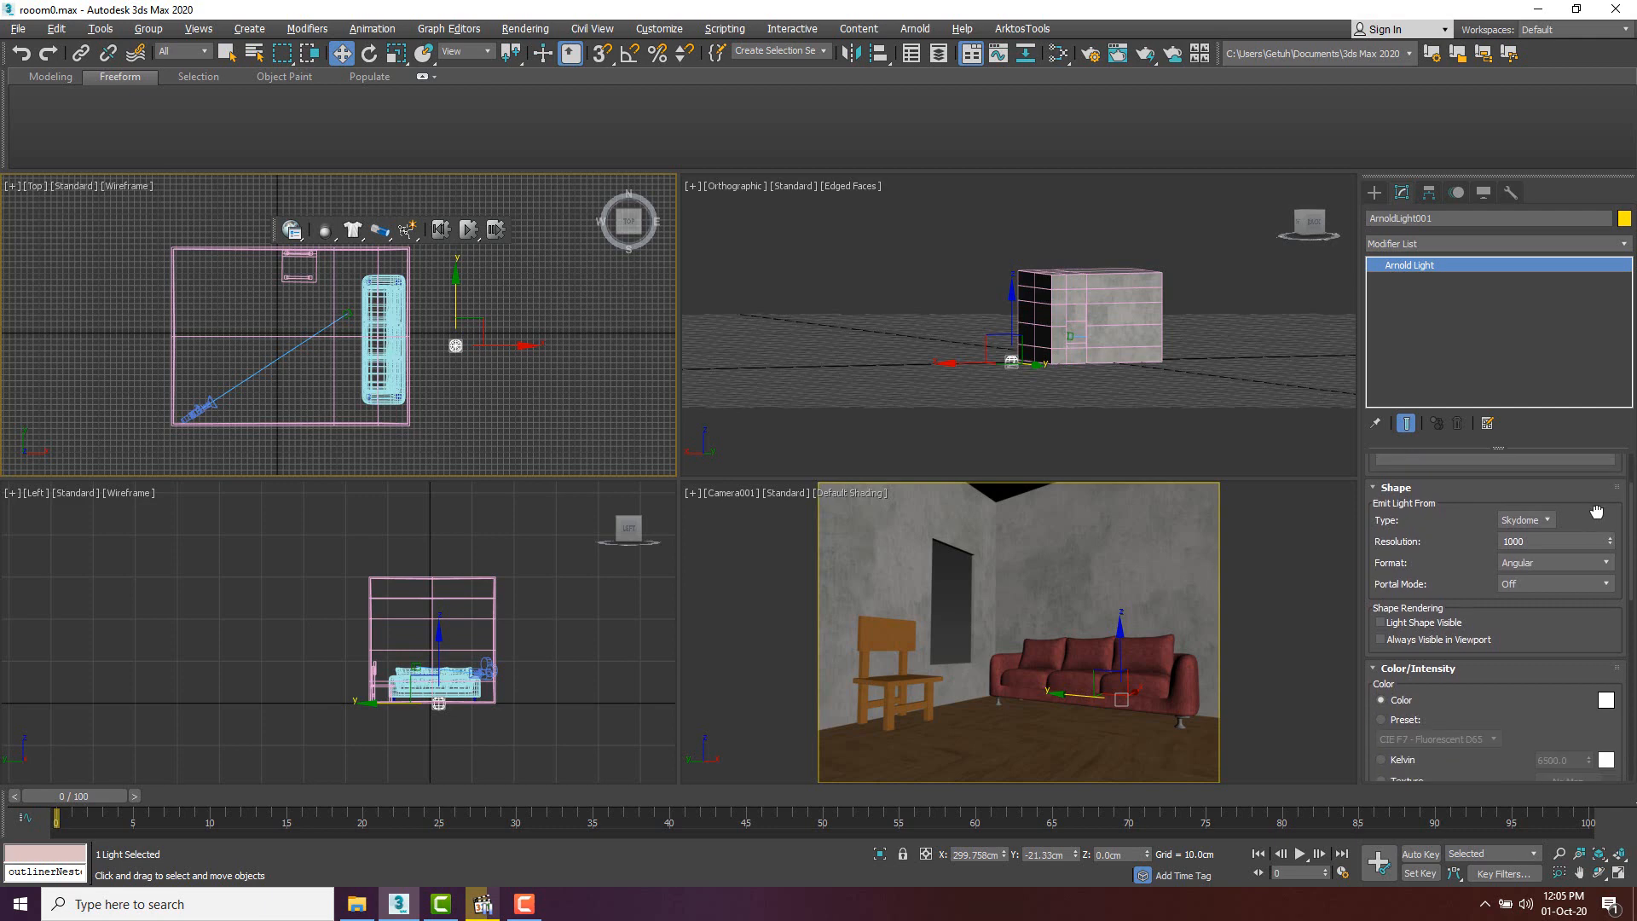
right_click(1287, 578)
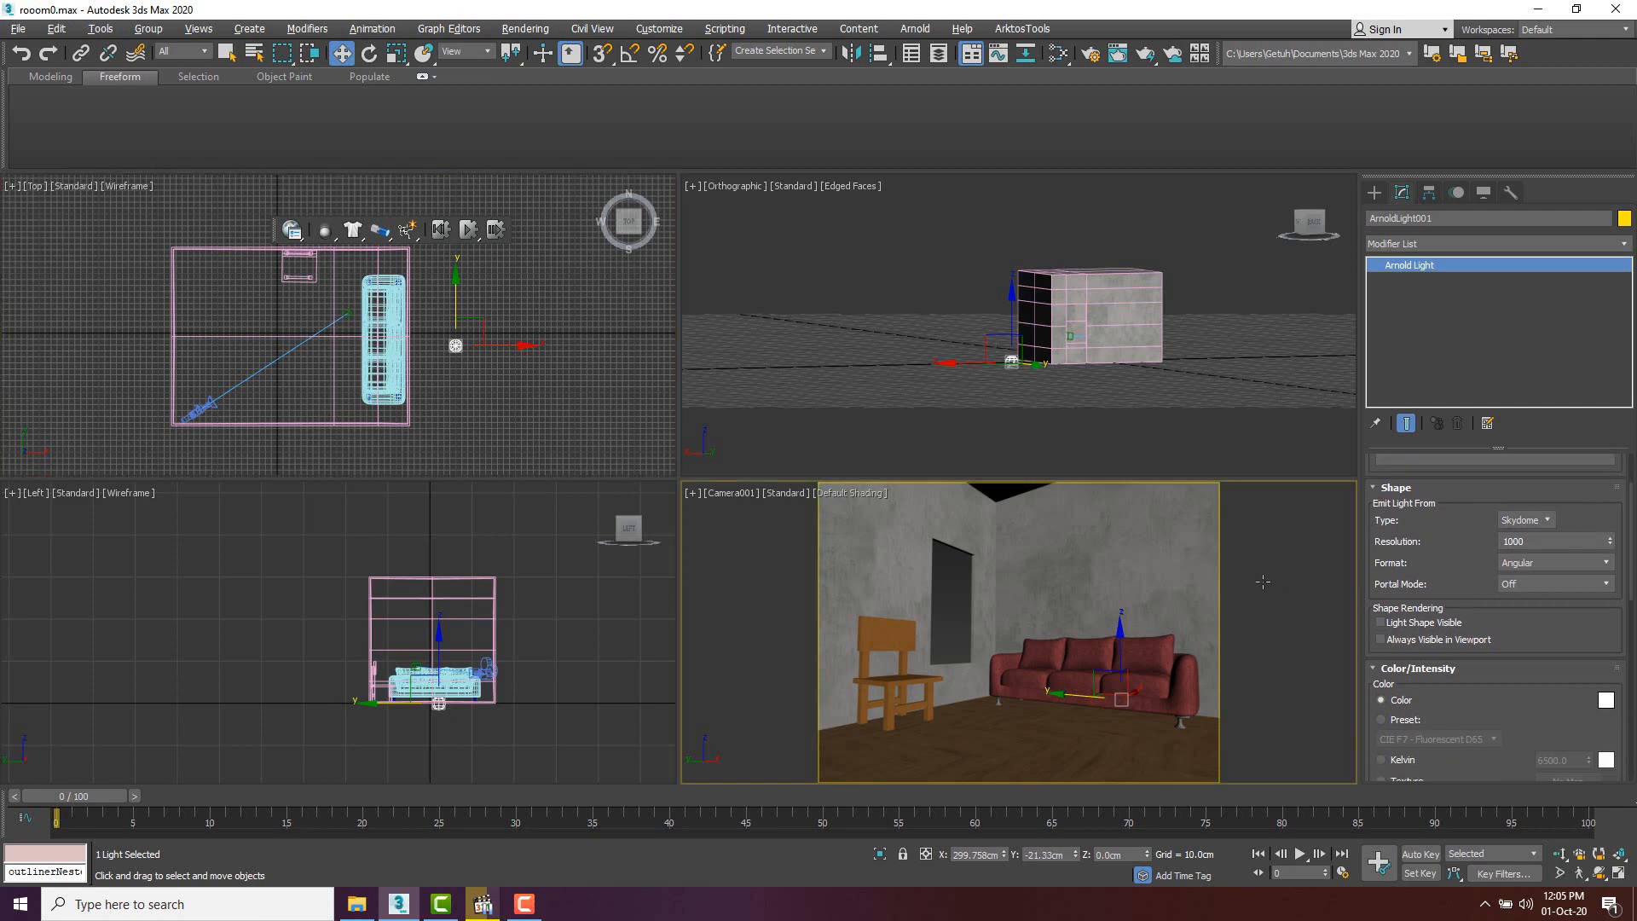
key(shift+q)
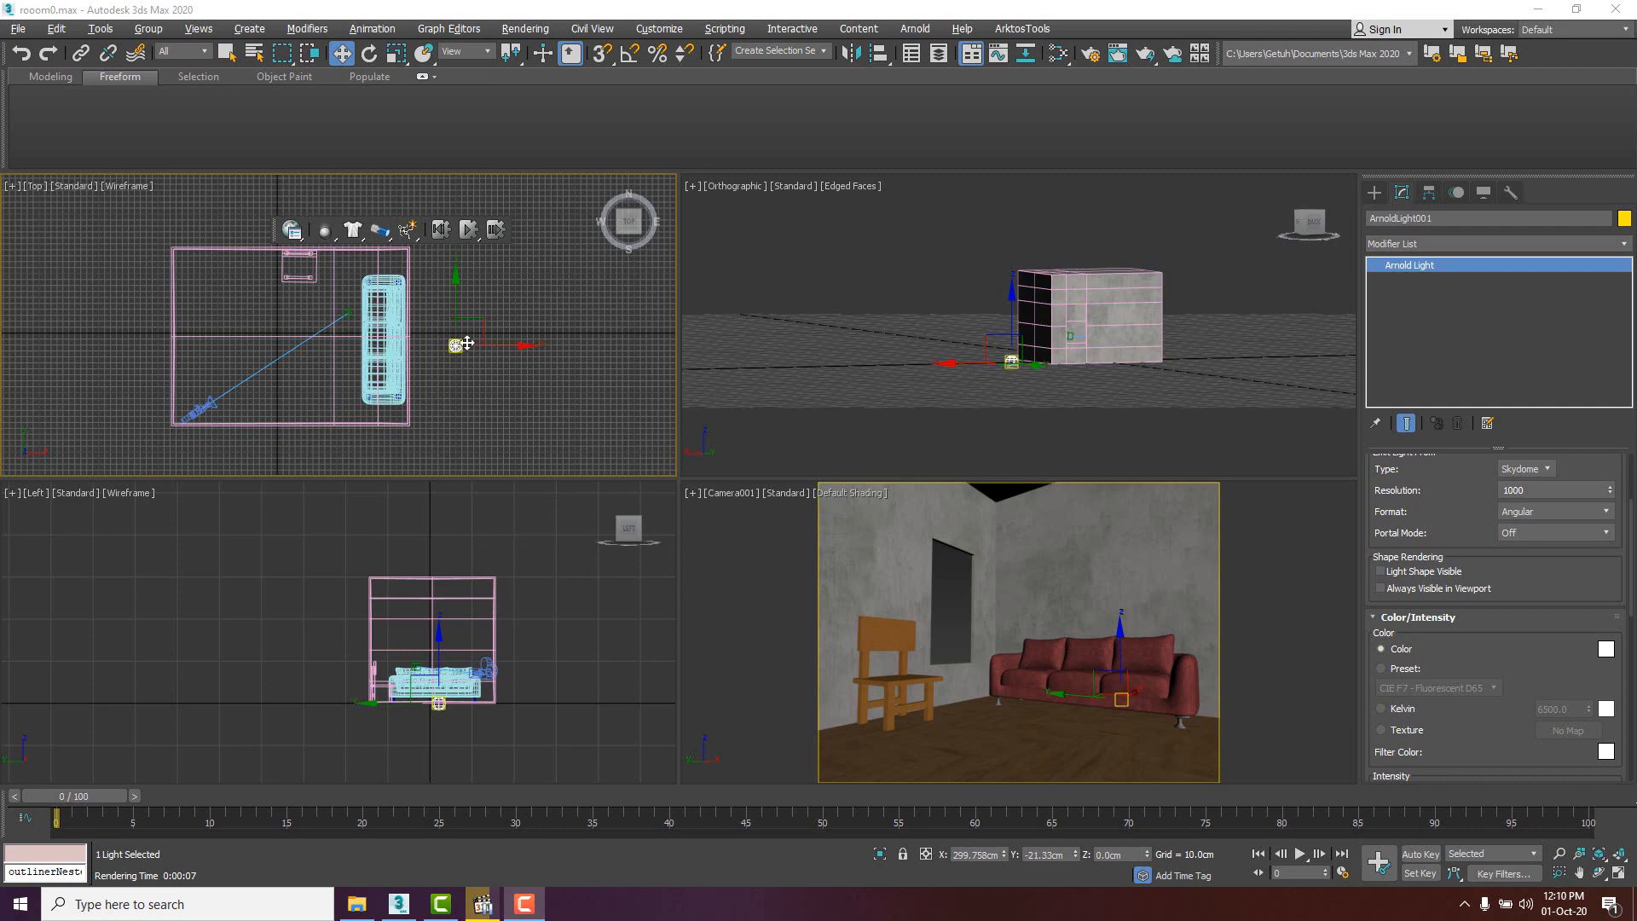
- Set the skydome light's portal mode to Interior Only and its format to LatLong
mouse_move(1474, 519)
mouse_down()
mouse_move(1477, 609)
mouse_move(1471, 536)
mouse_up()
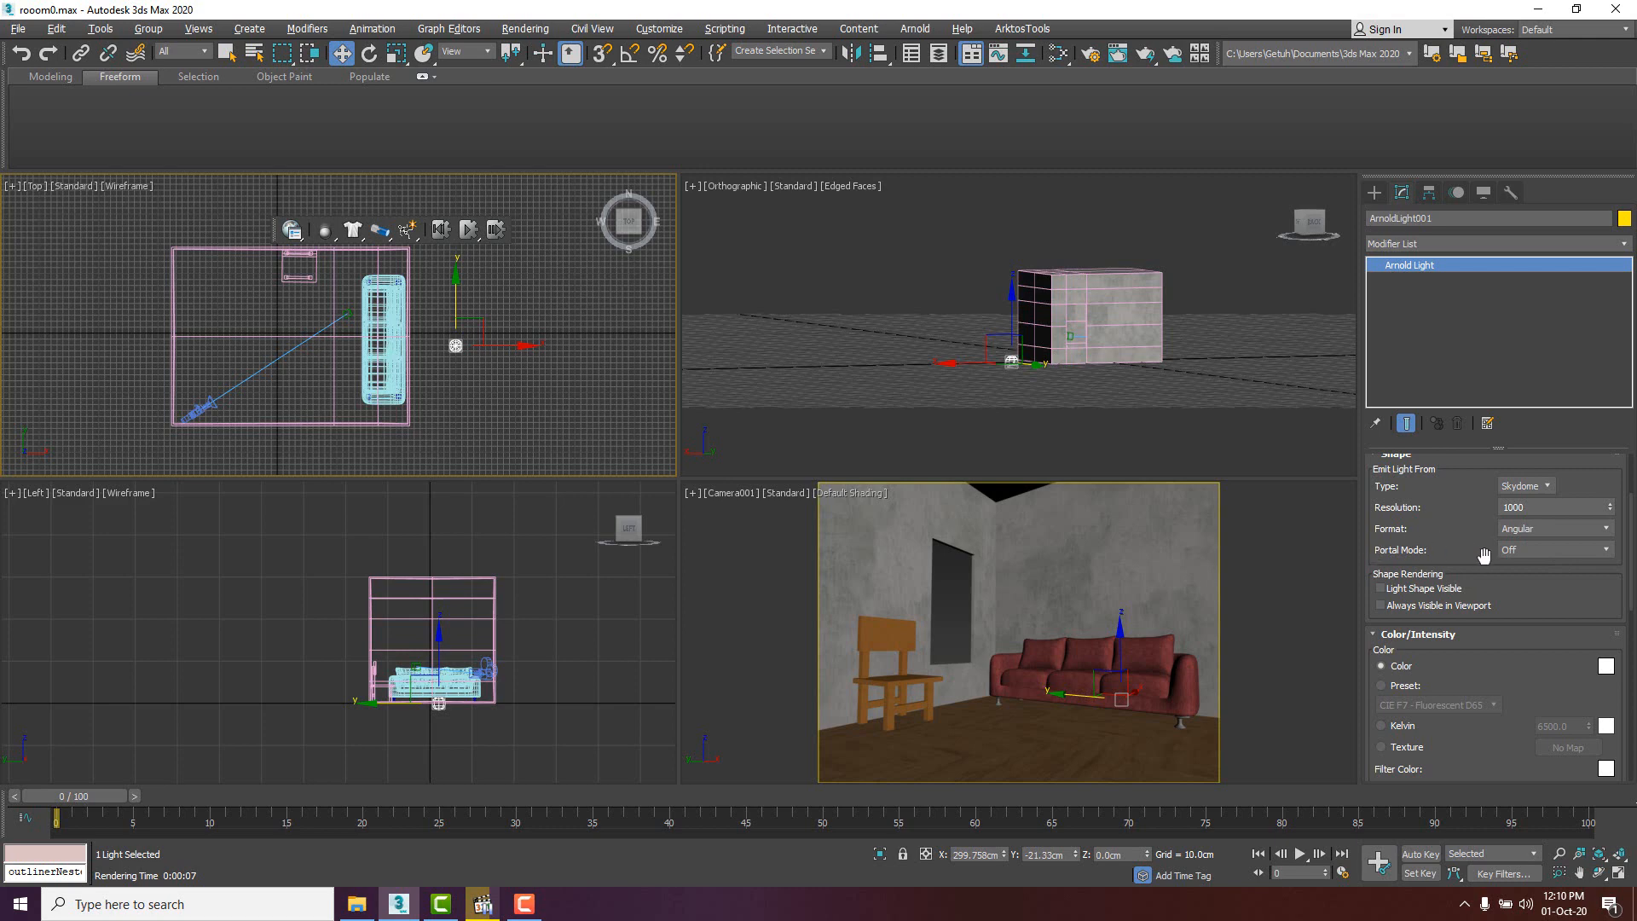
click(1595, 553)
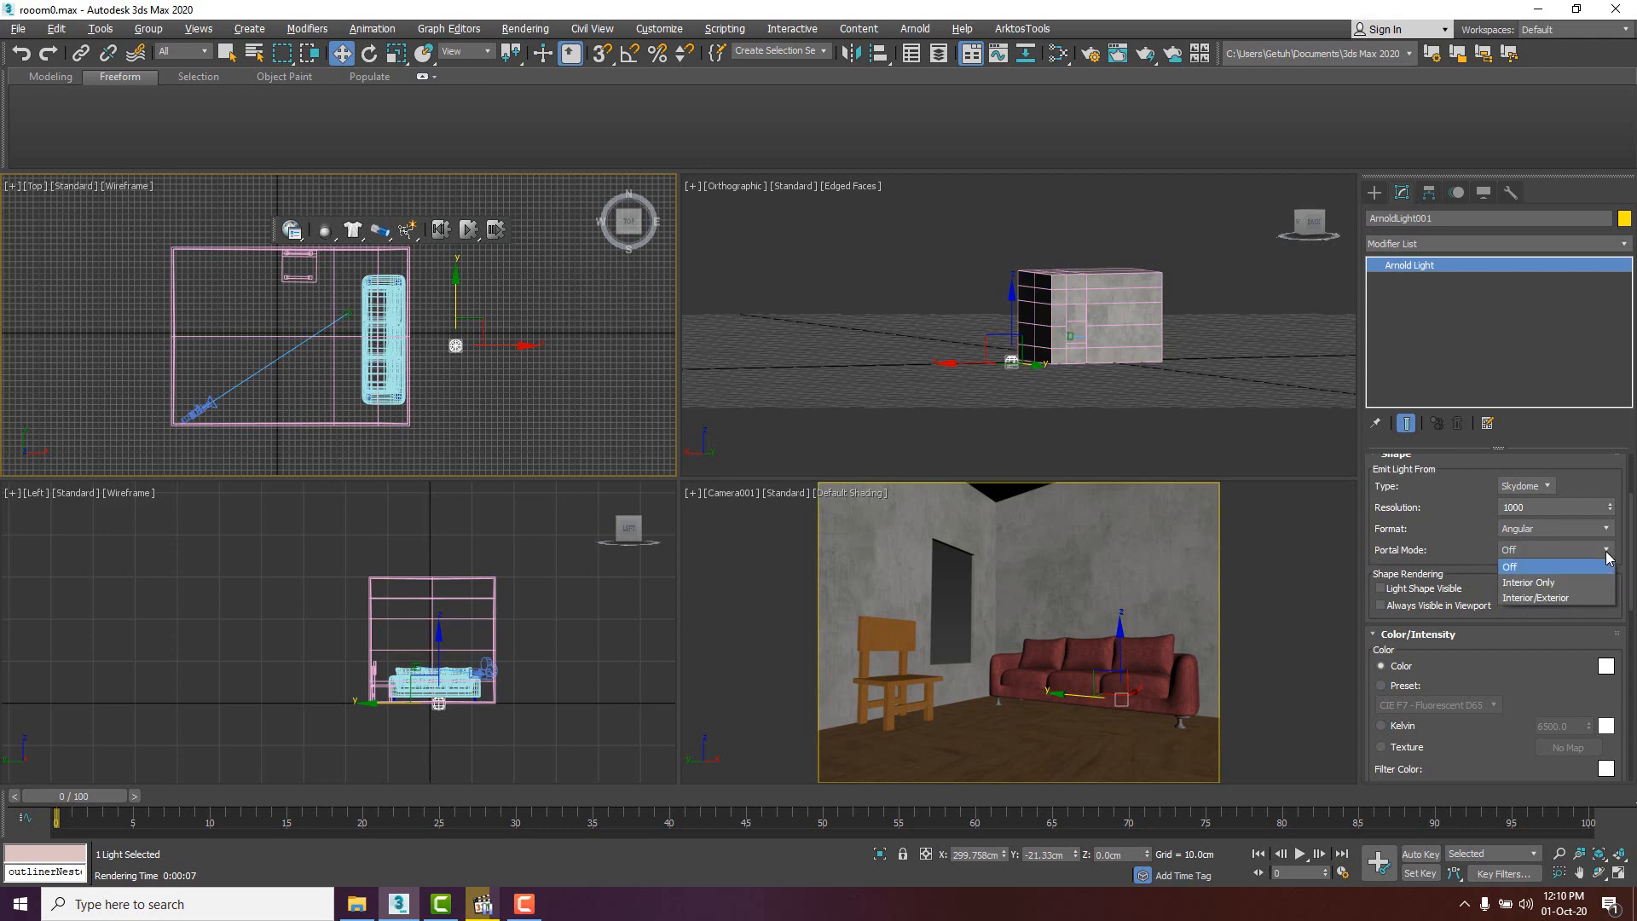
click(1542, 584)
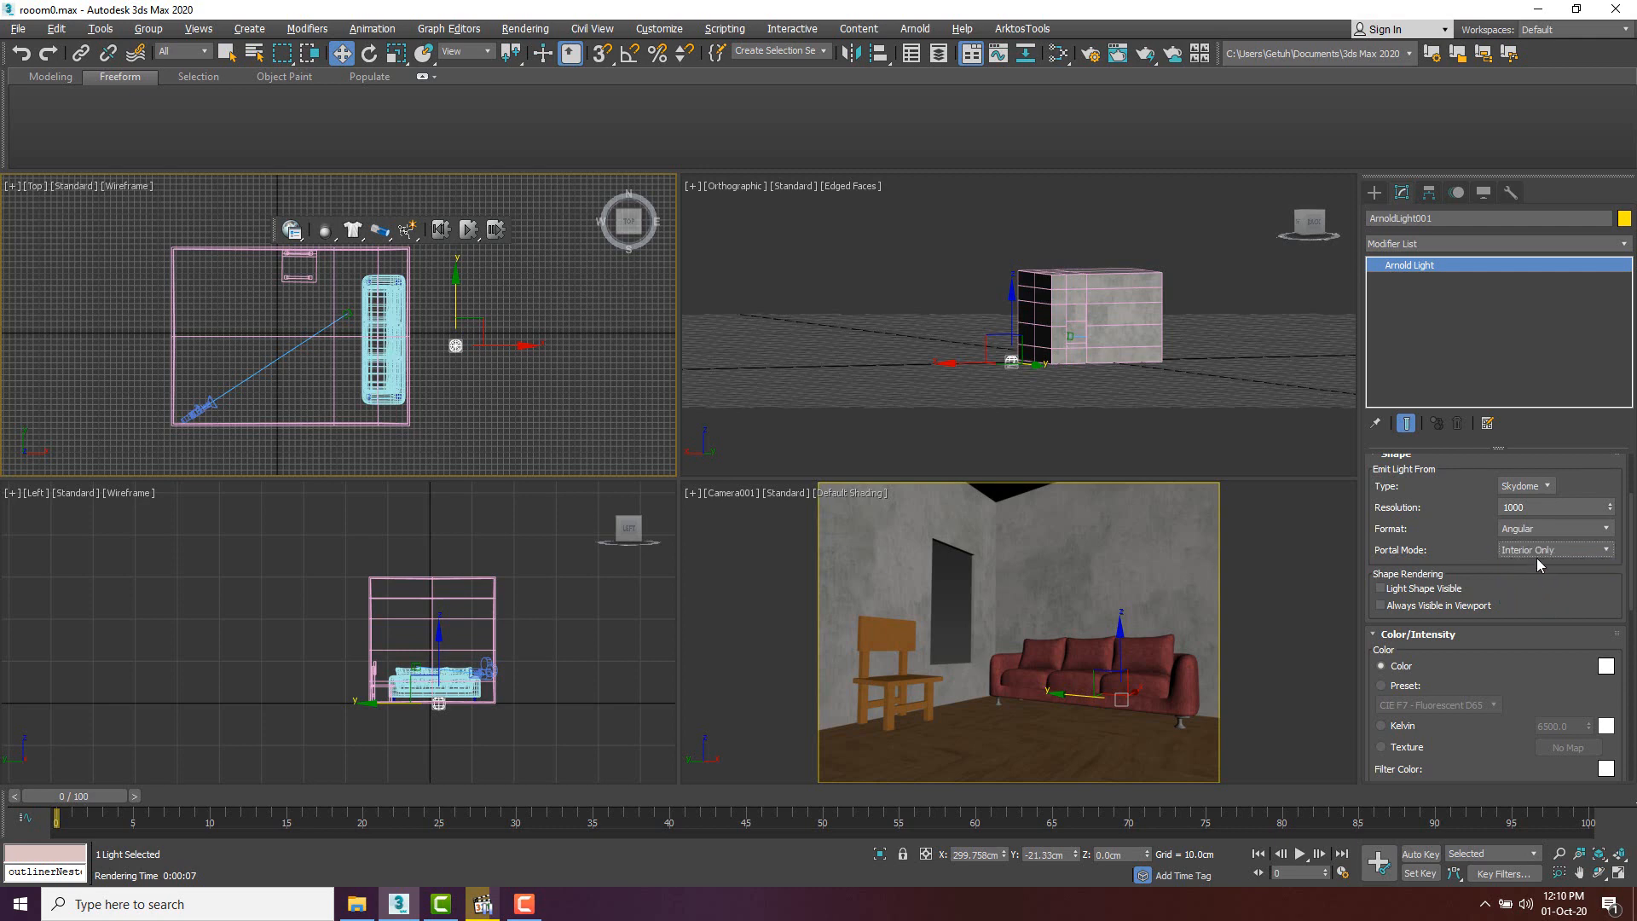
click(1537, 529)
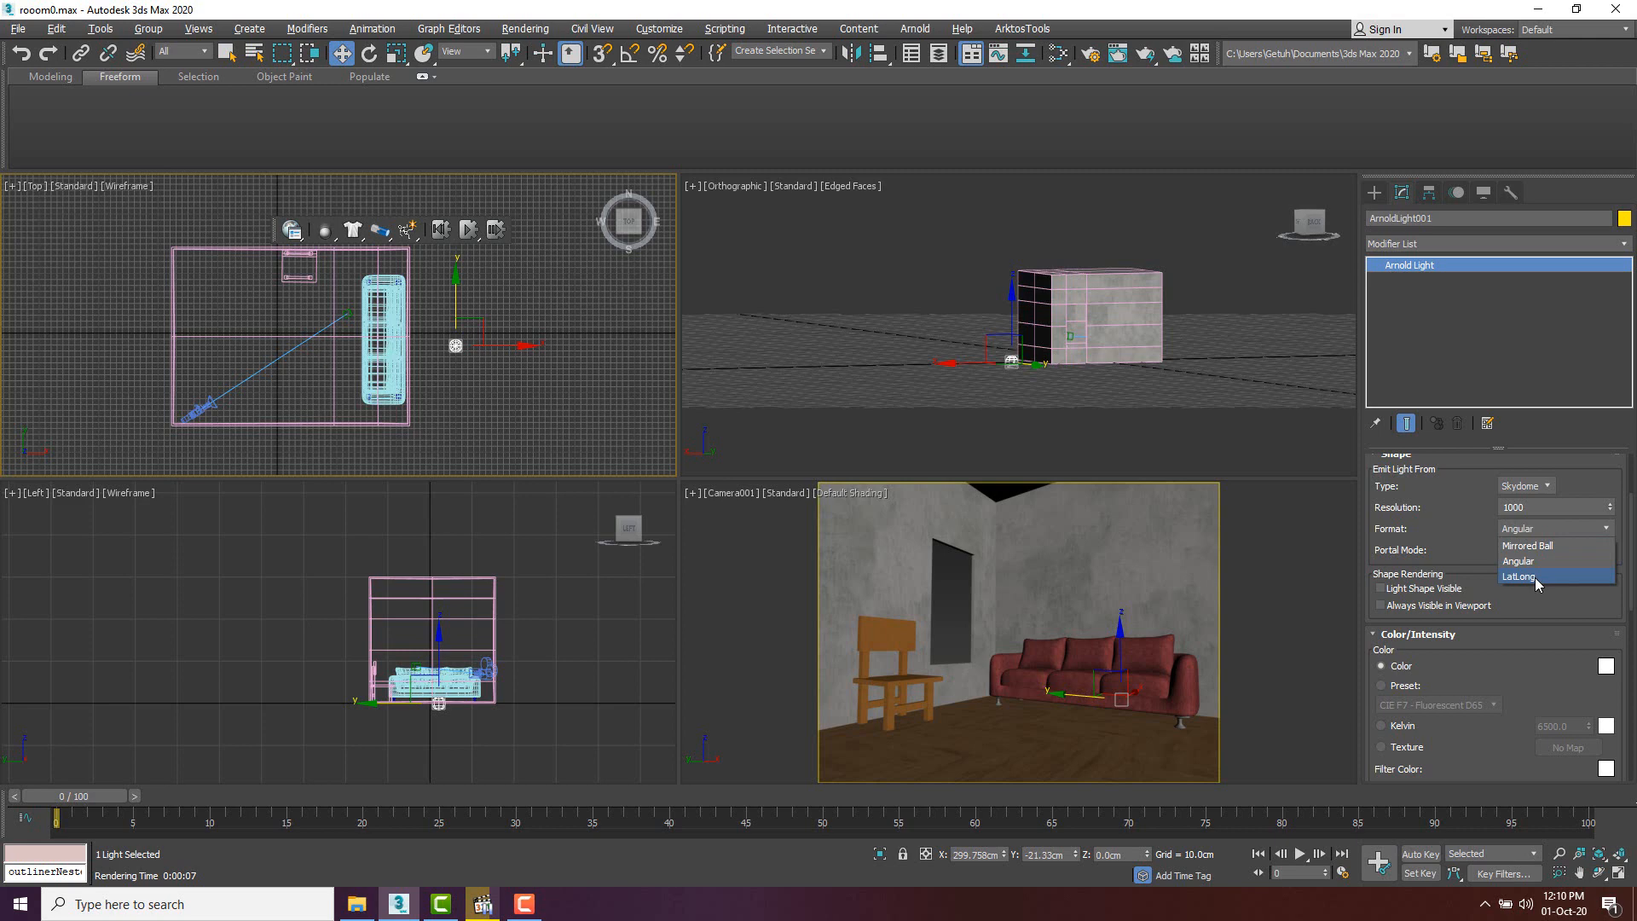
click(1535, 576)
scroll(1554, 619, down, 1)
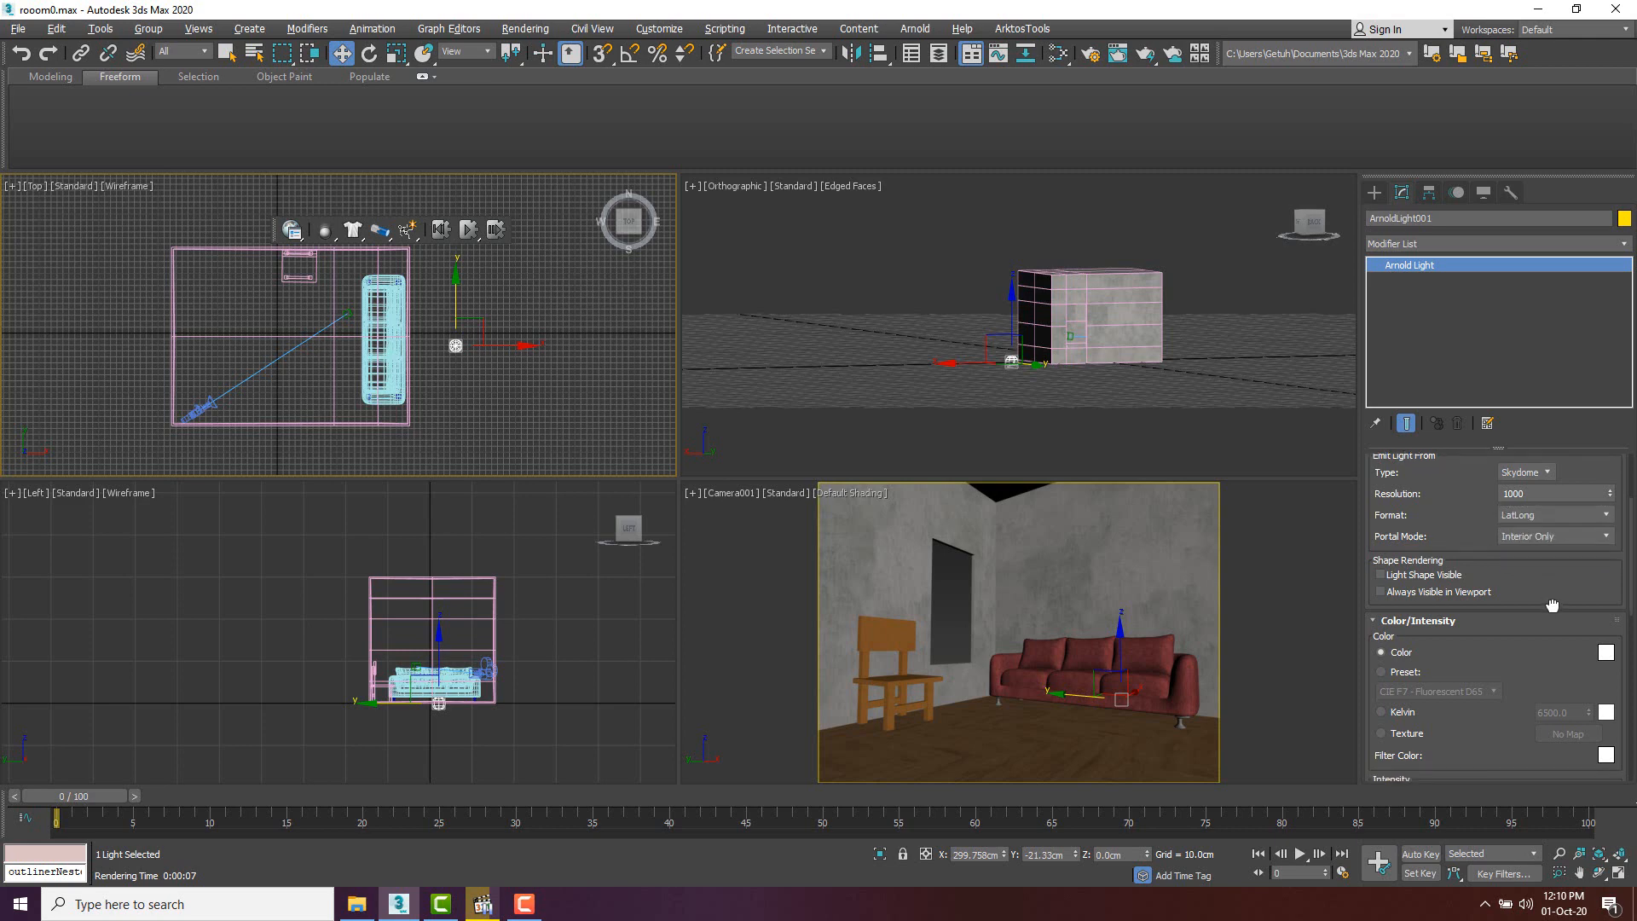
- Render the camera view again with the changed lighting and close the rendered image
click(1271, 557)
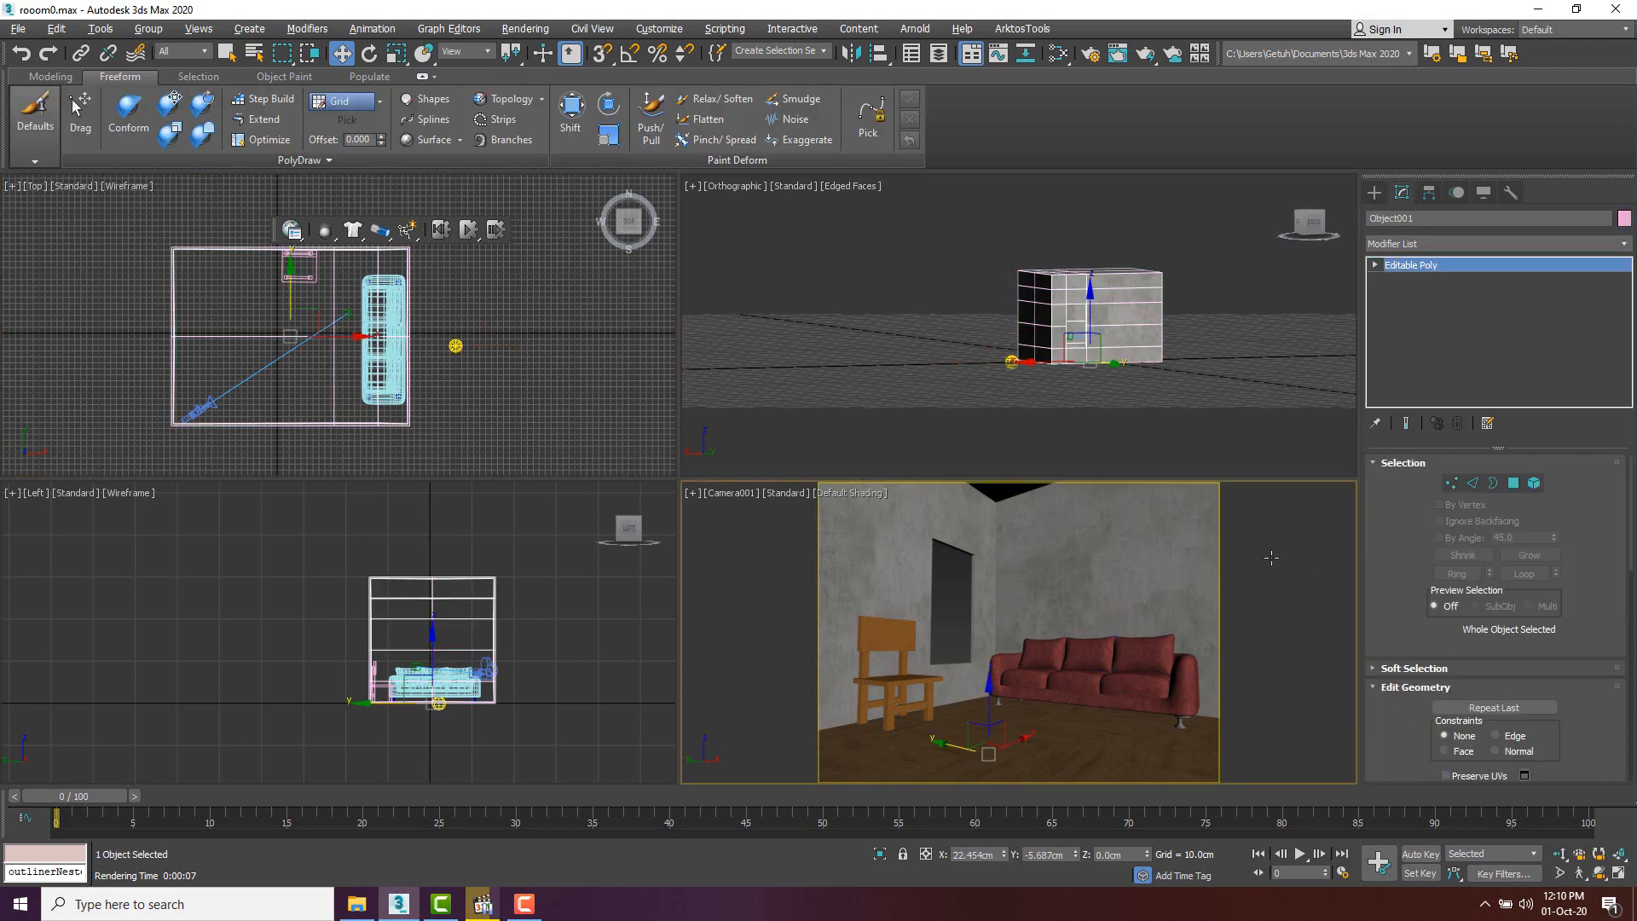
key(shift+q)
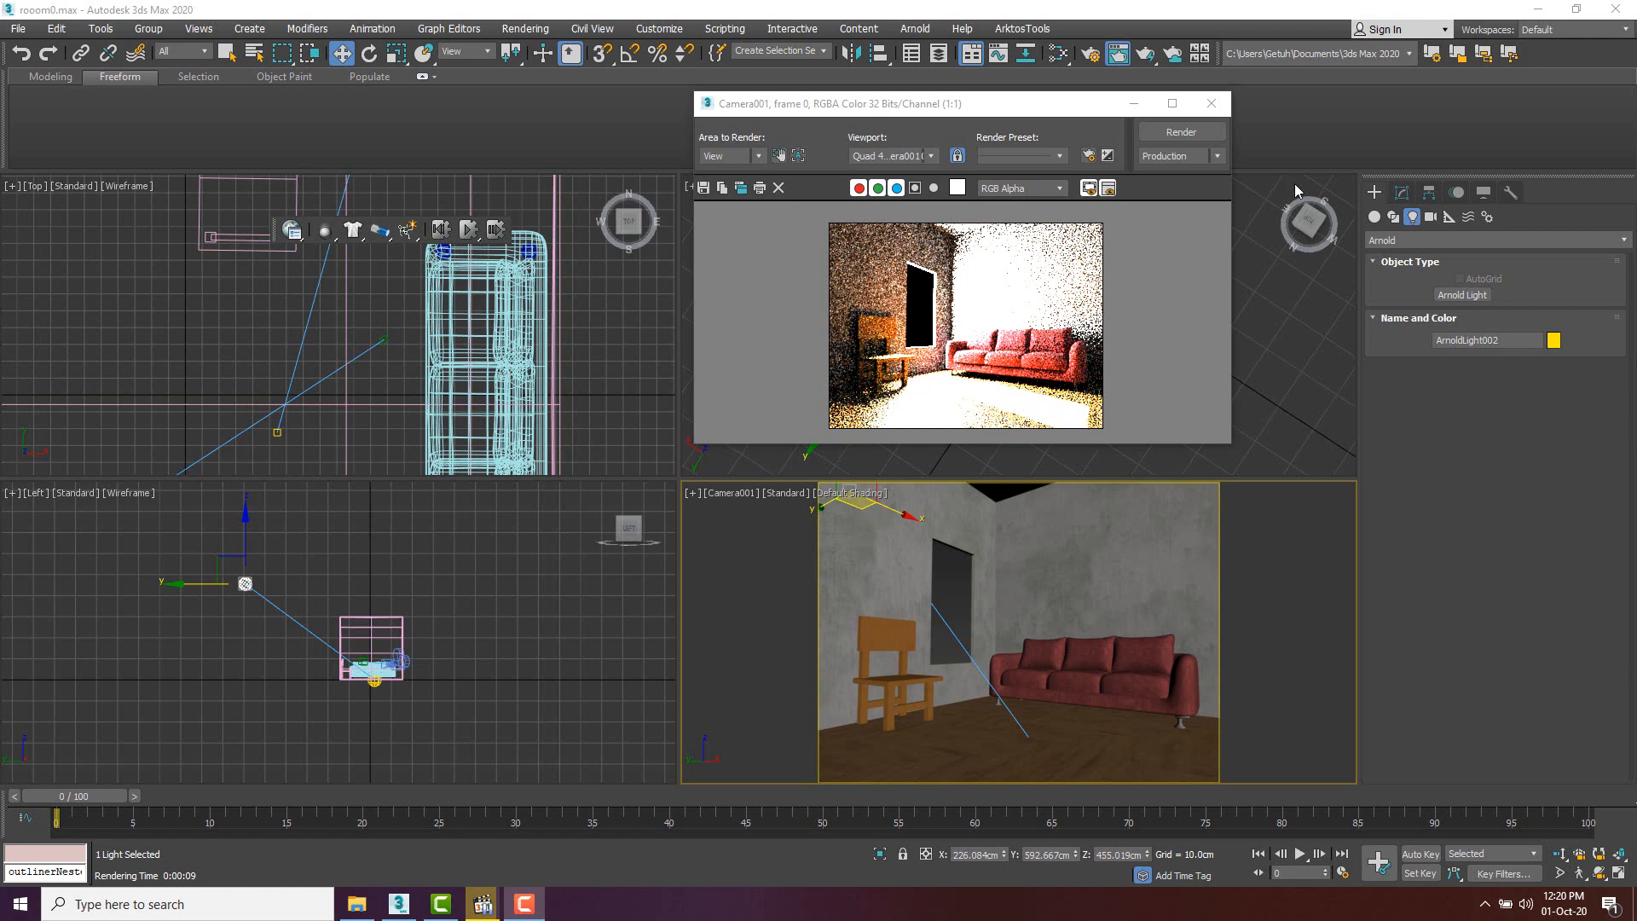
click(1213, 104)
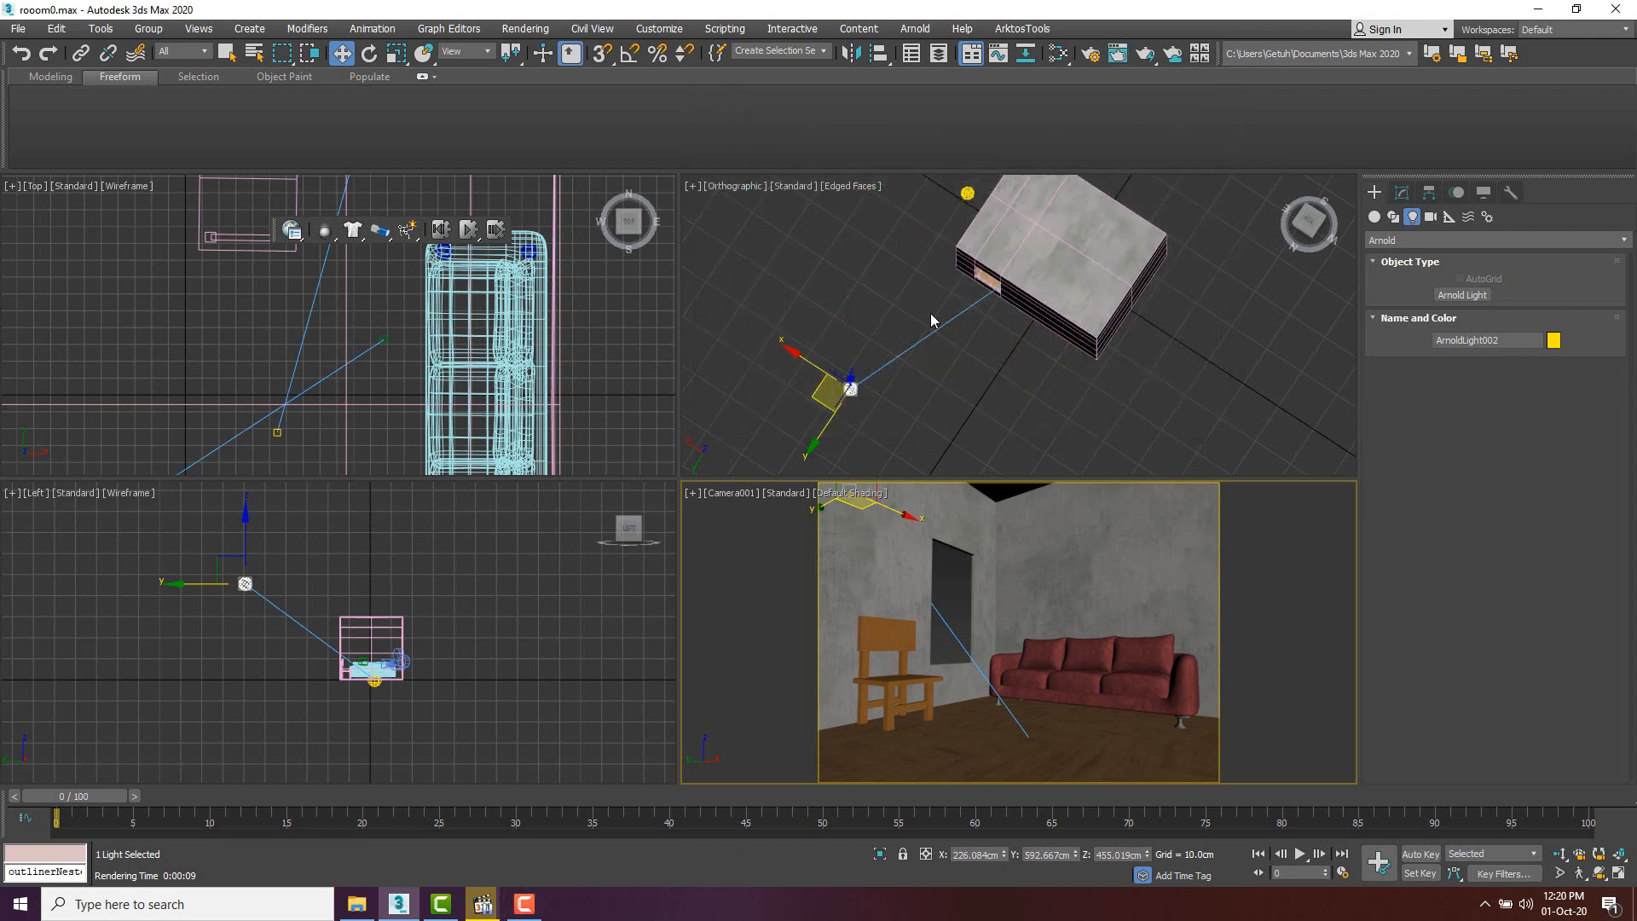
- Create a Quad-type Arnold light in the left view, on the side of the room opposite the distant light, at about Y -429 cm, Z 112 cm
click(1298, 234)
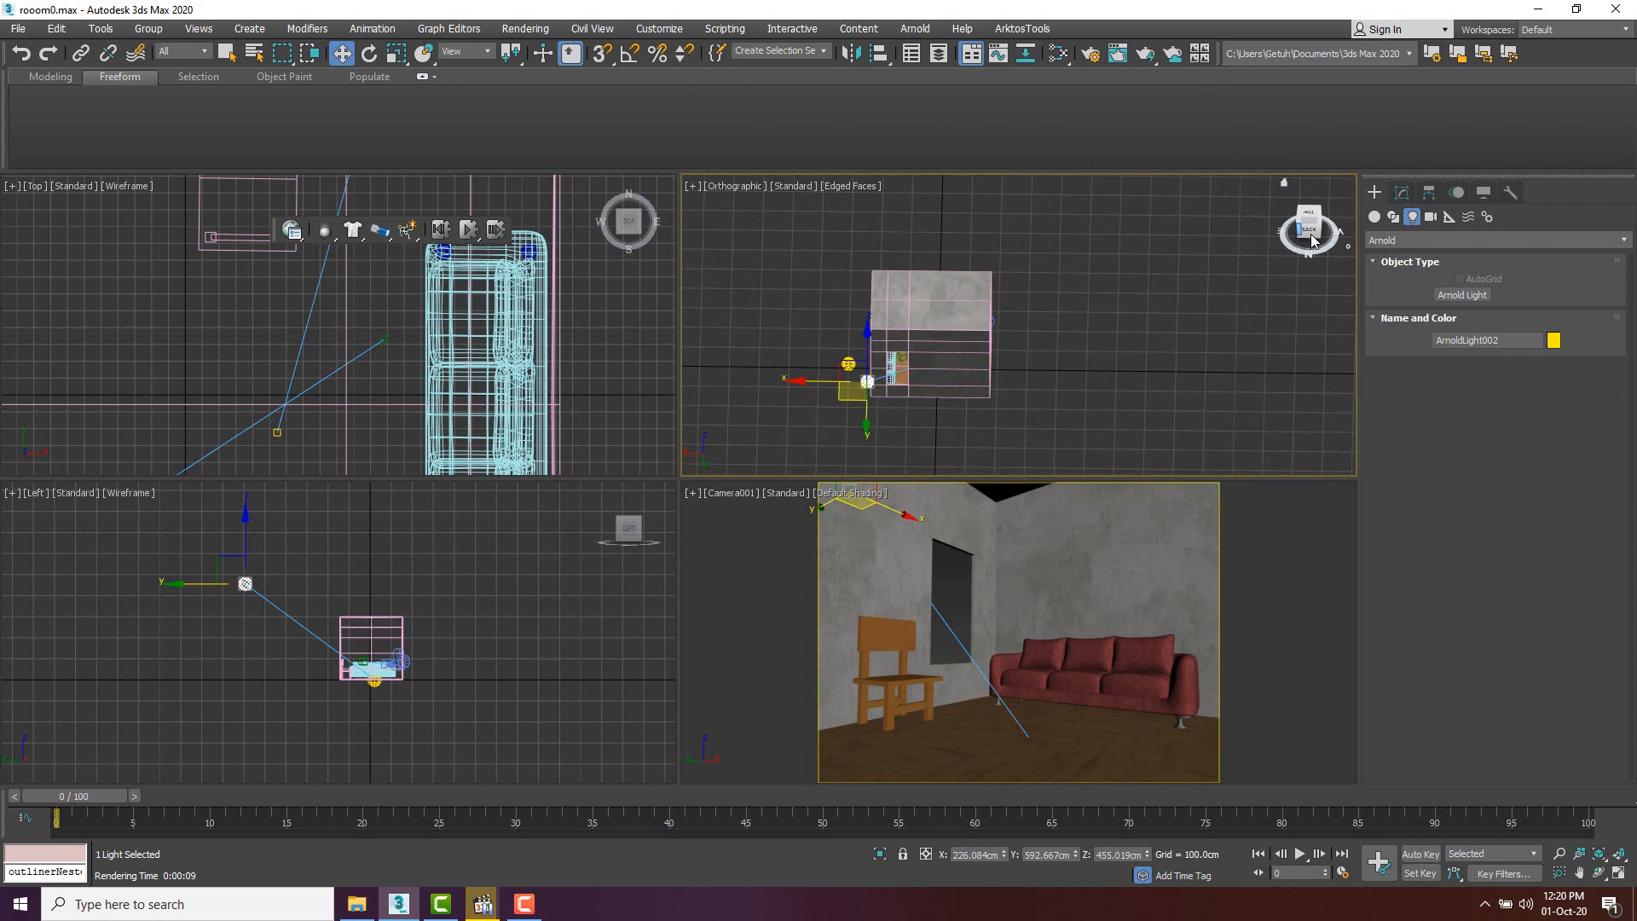
alt+middle_drag(1107, 350, 1479, 298)
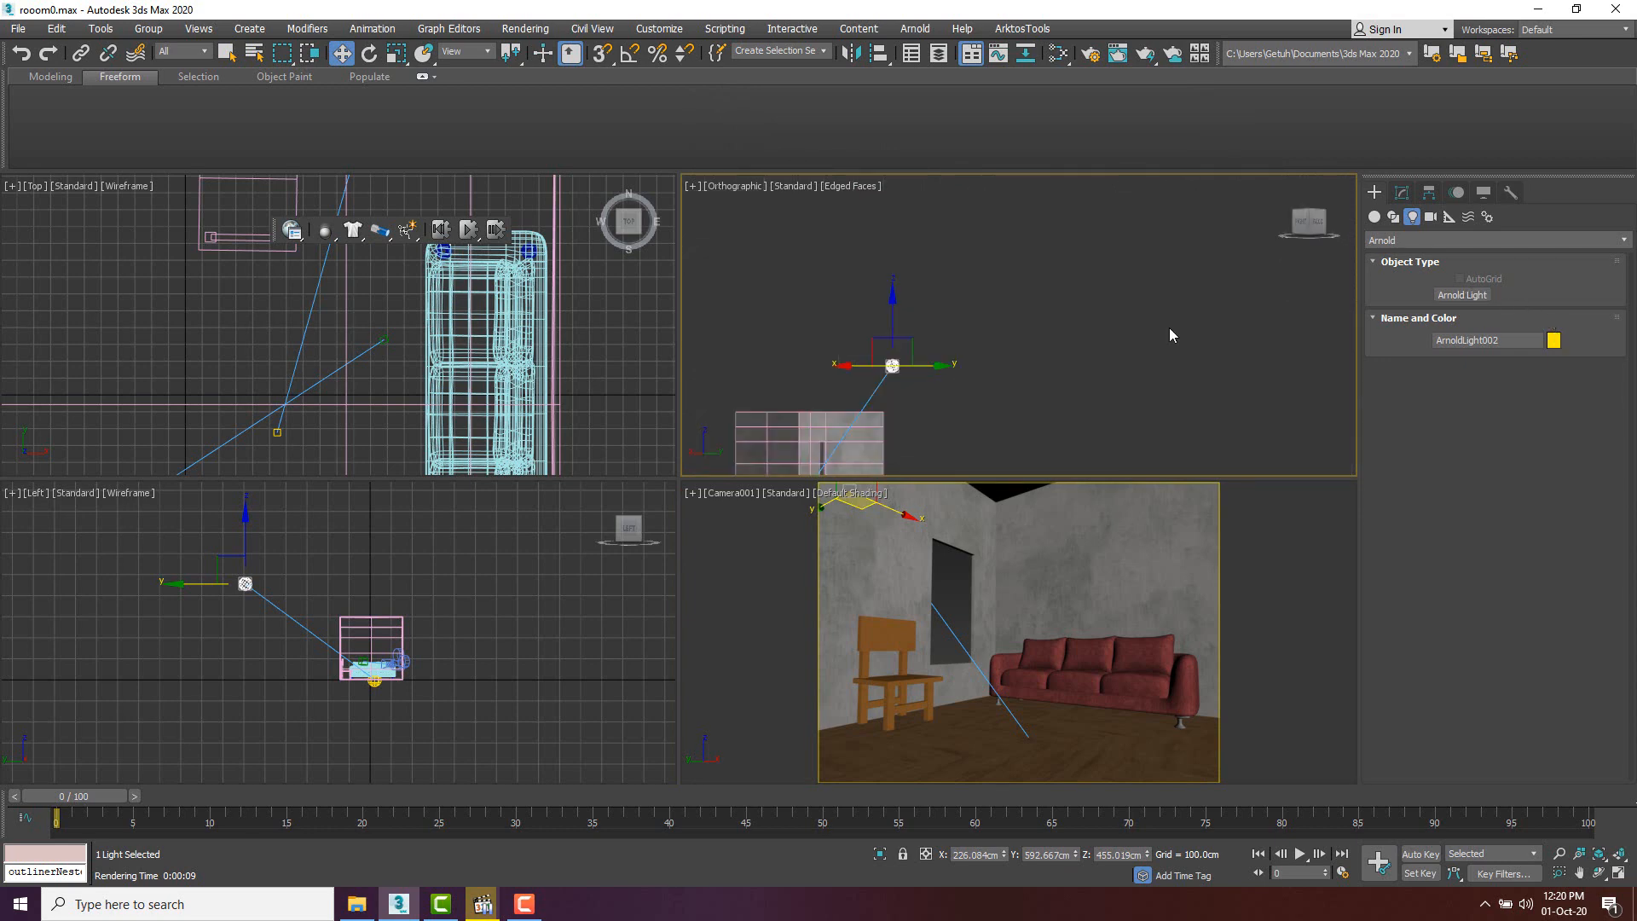
middle_drag(946, 347, 1053, 275)
click(1449, 296)
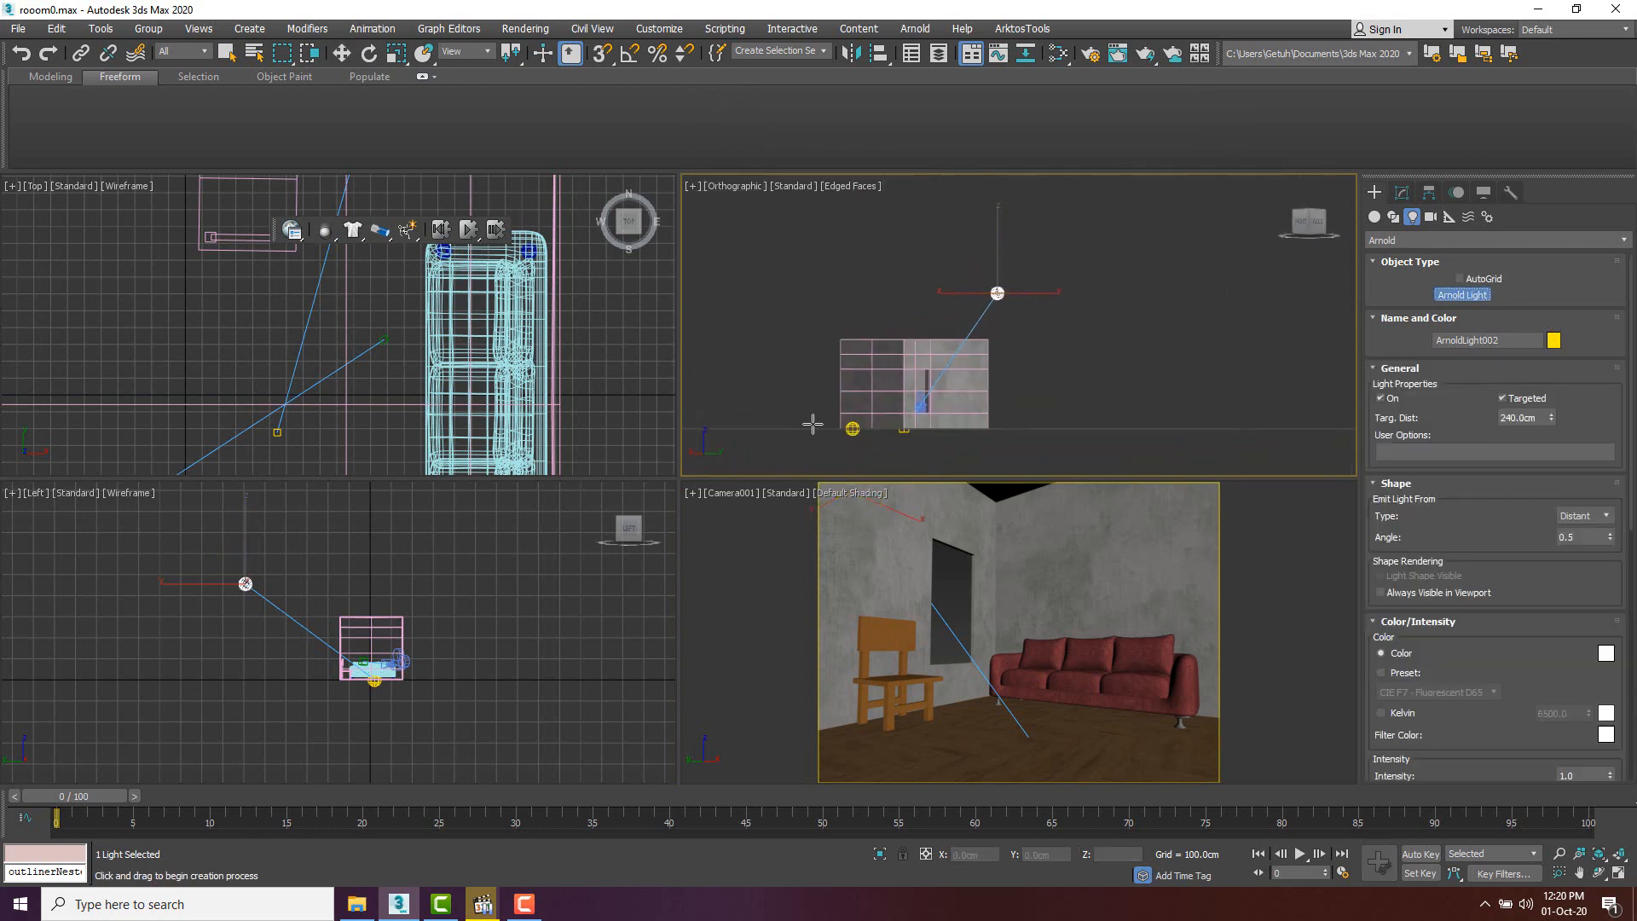
middle_drag(418, 663, 419, 613)
scroll(420, 613, up, 2)
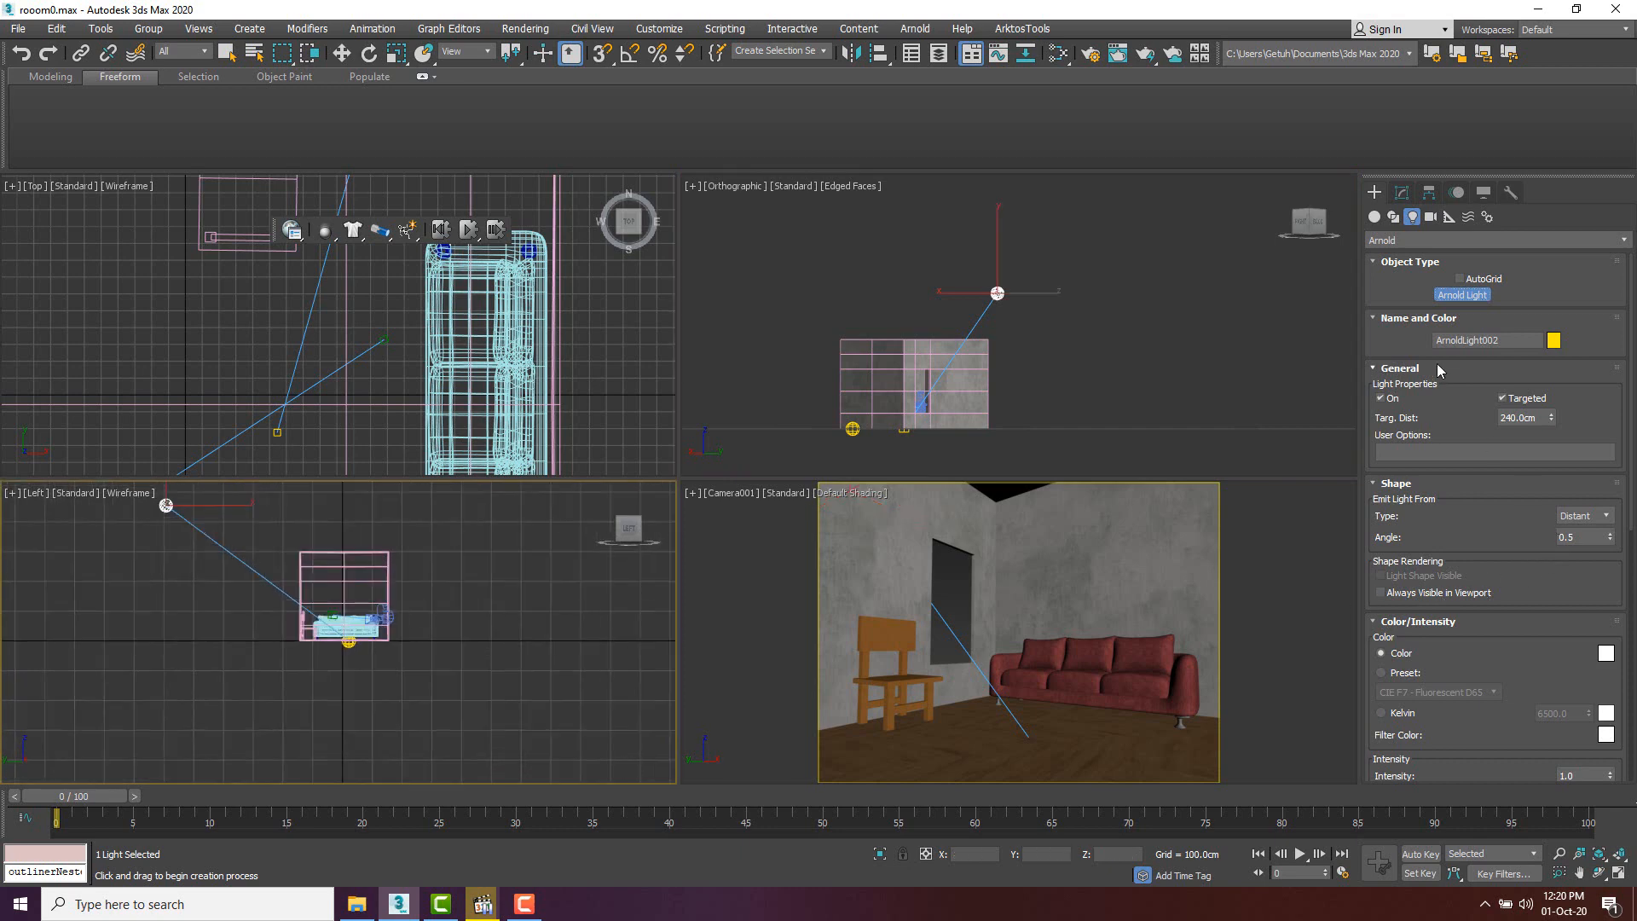
click(1584, 517)
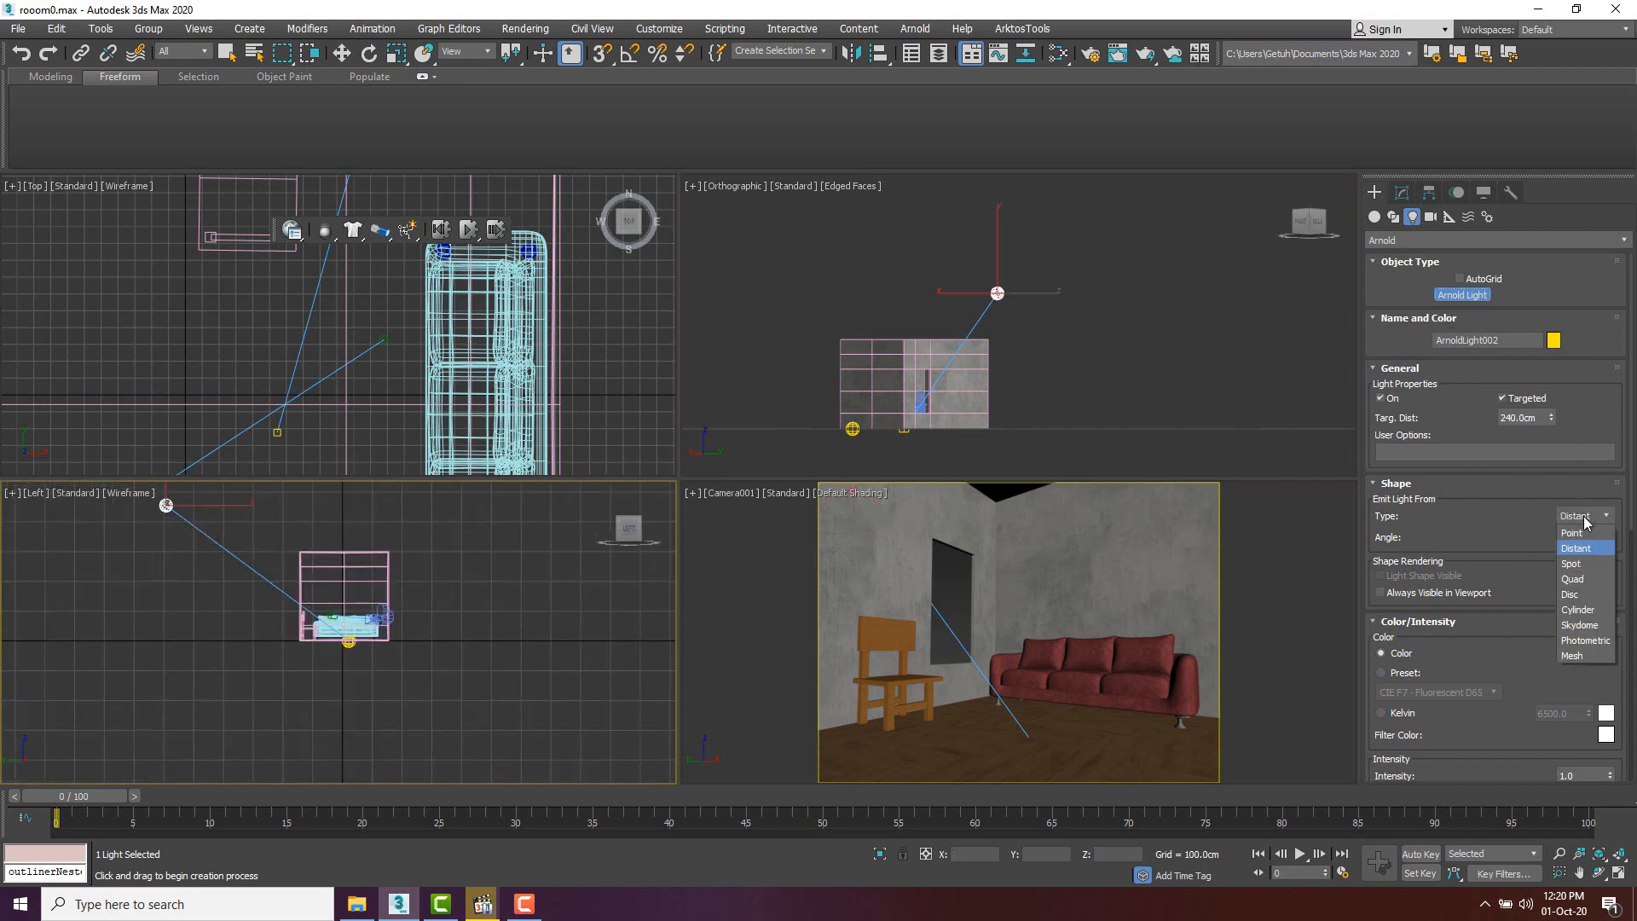
click(1589, 584)
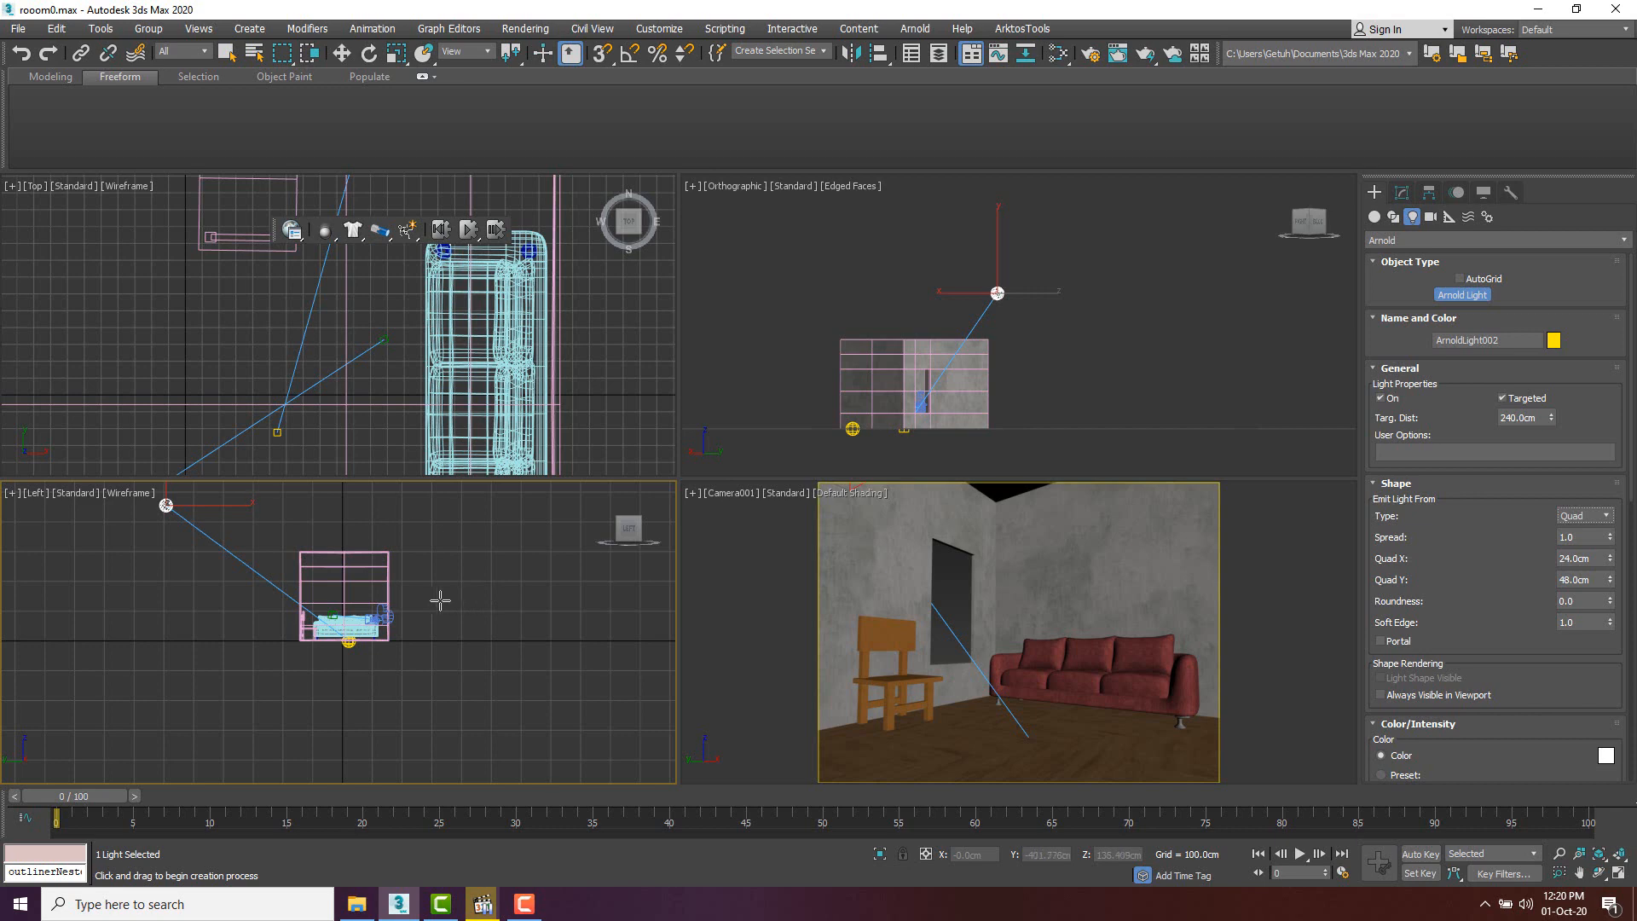
drag(408, 600, 464, 640)
key(ctrl+z)
click(471, 610)
scroll(488, 636, up, 2)
scroll(488, 636, up, 3)
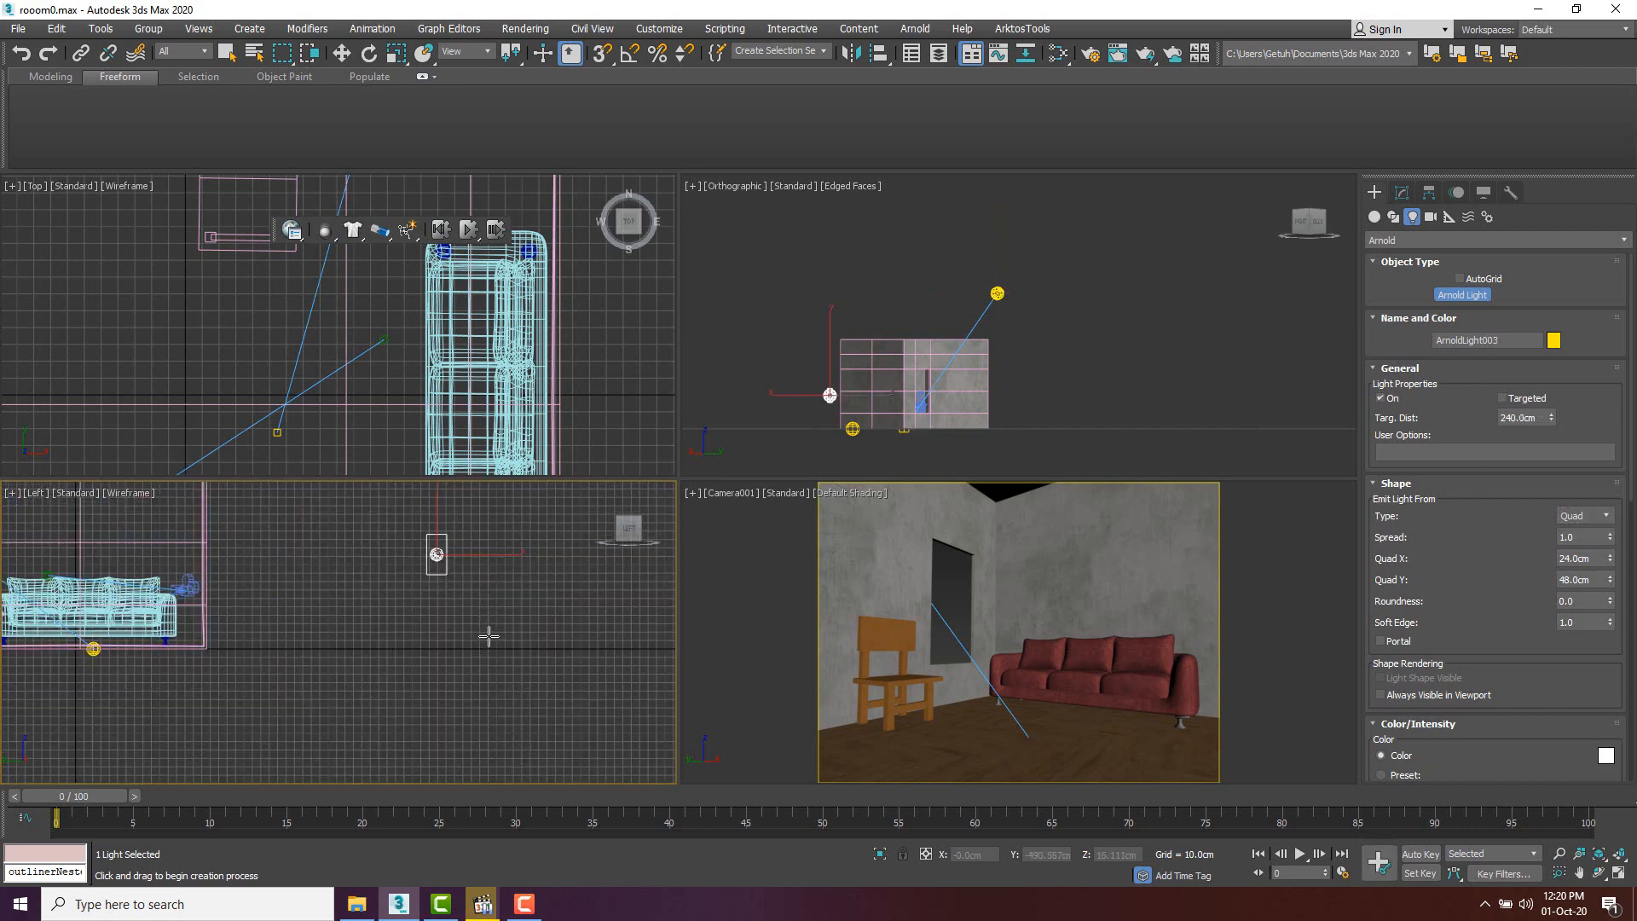
- Move the quad light across to the outside of the window wall, at about Y 254 cm
scroll(486, 622, down, 5)
middle_click(914, 367)
scroll(829, 383, down, 3)
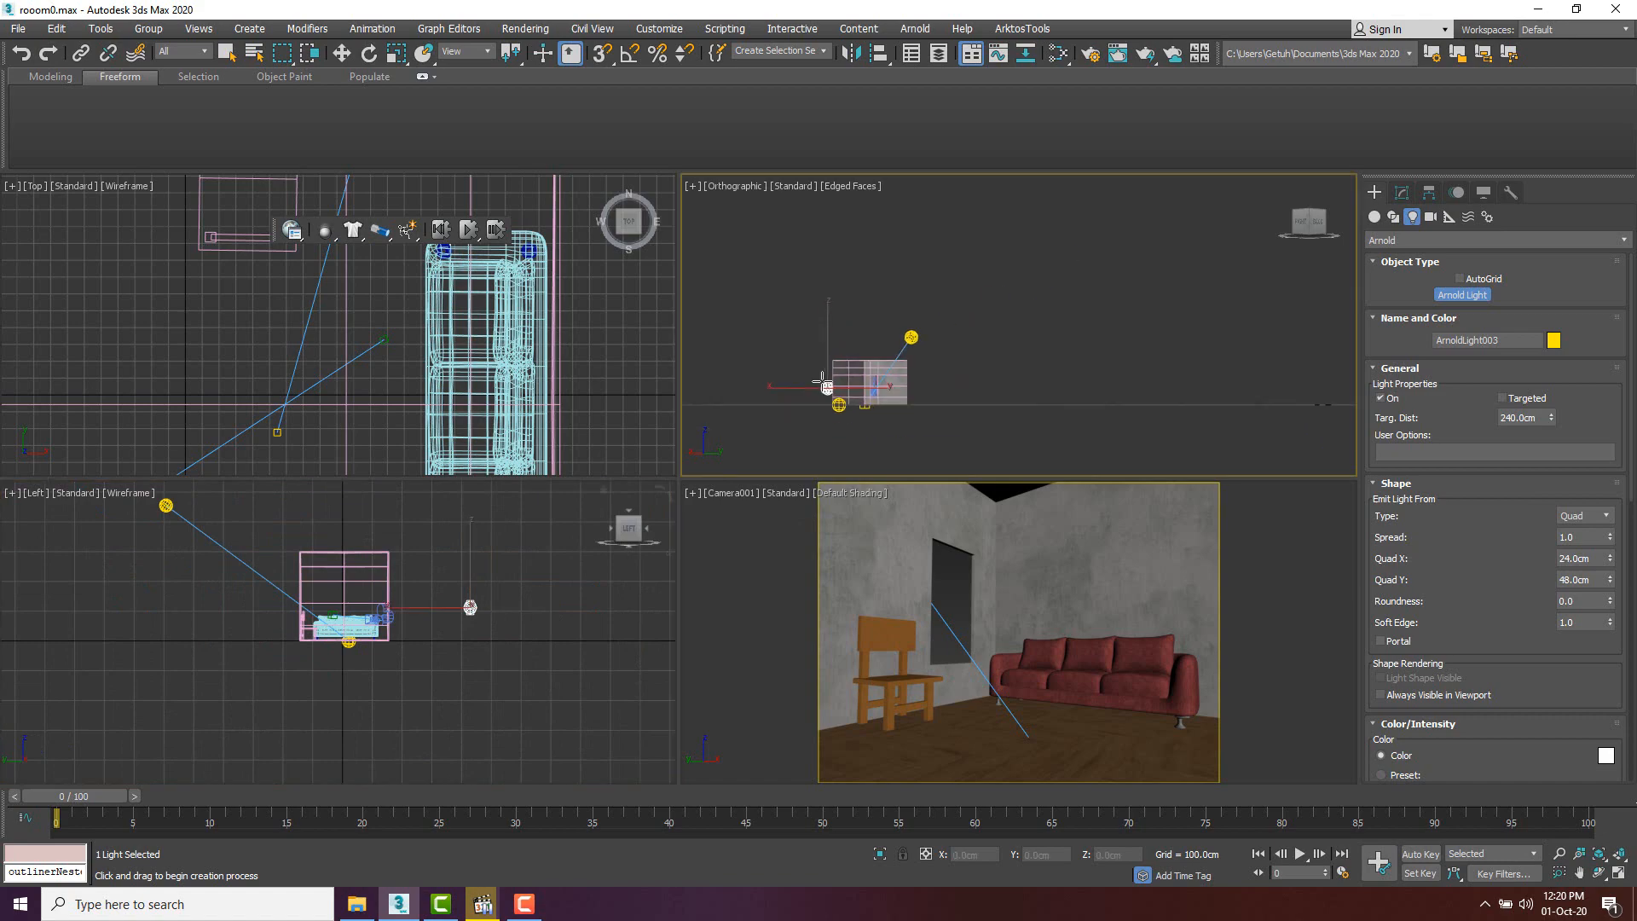
alt+middle_drag(831, 392, 779, 389)
scroll(780, 389, up, 5)
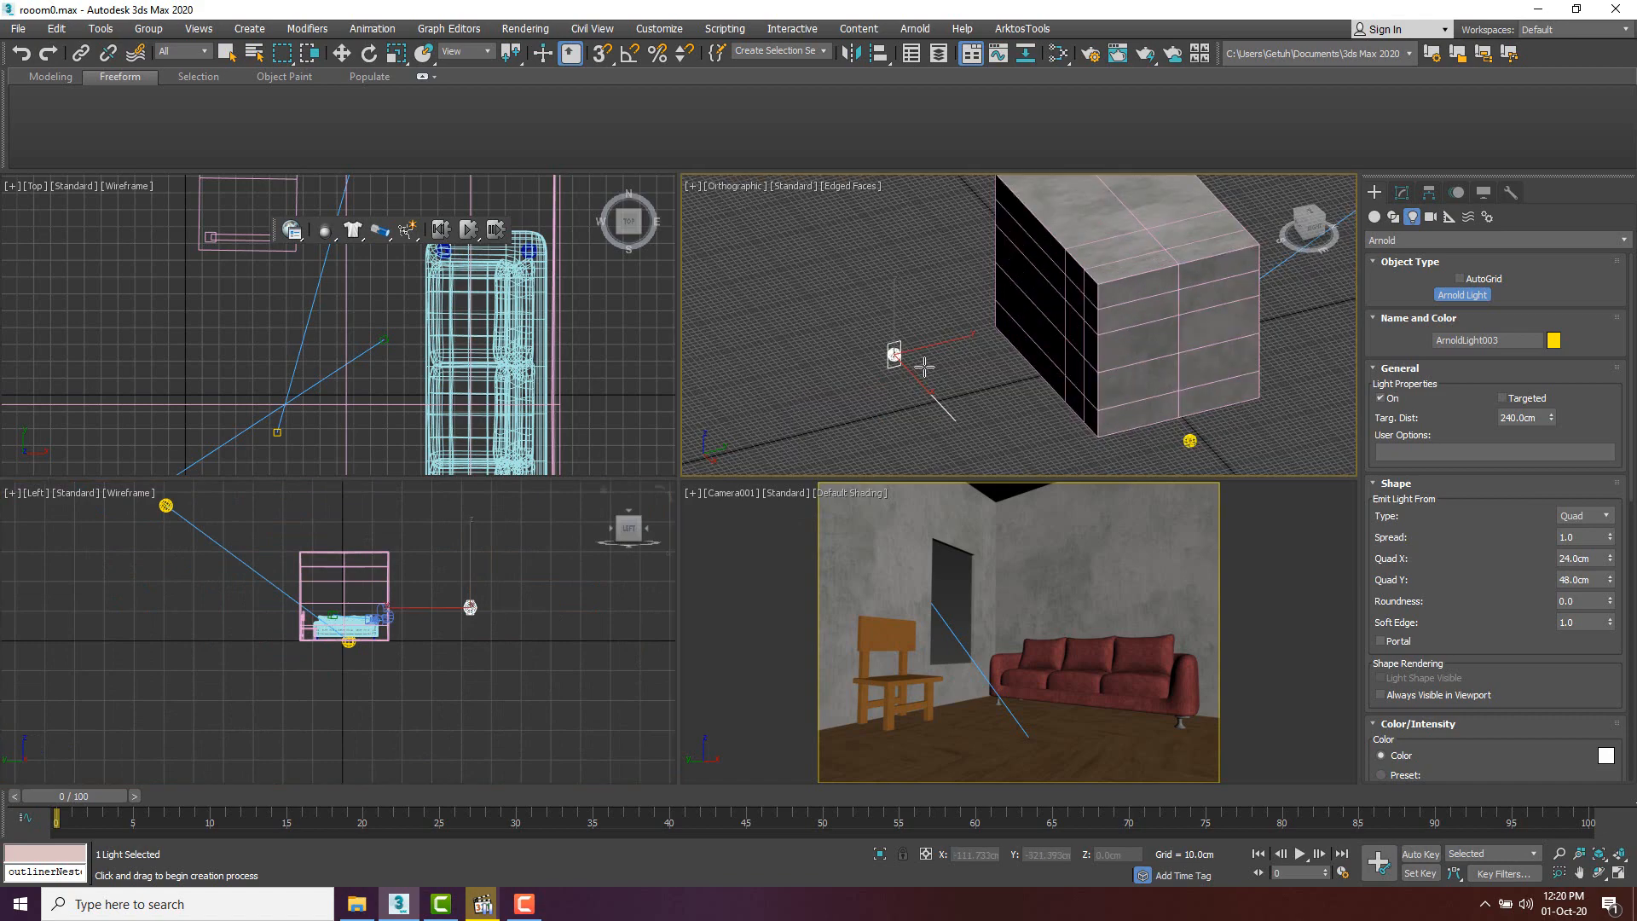
scroll(925, 362, up, 3)
scroll(926, 365, down, 1)
key(w)
scroll(794, 423, down, 6)
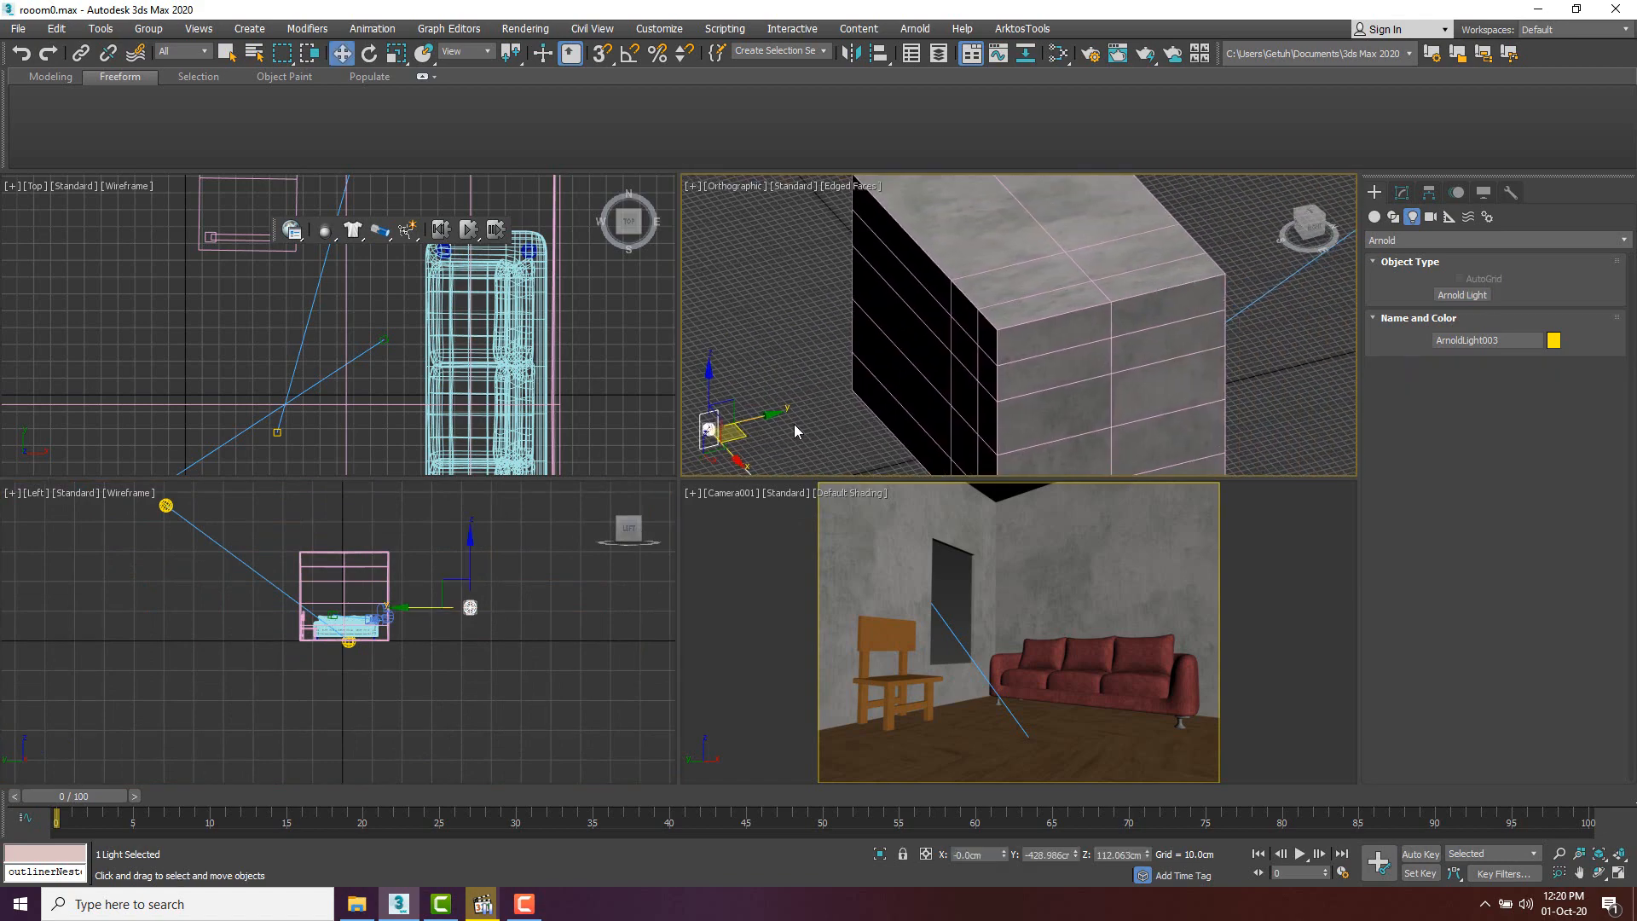
drag(771, 430, 1046, 385)
- Shift the quad light along the wall toward the window, to about X 132 cm
alt+middle_drag(1047, 385, 956, 430)
scroll(1091, 357, up, 5)
middle_drag(1017, 386, 1082, 309)
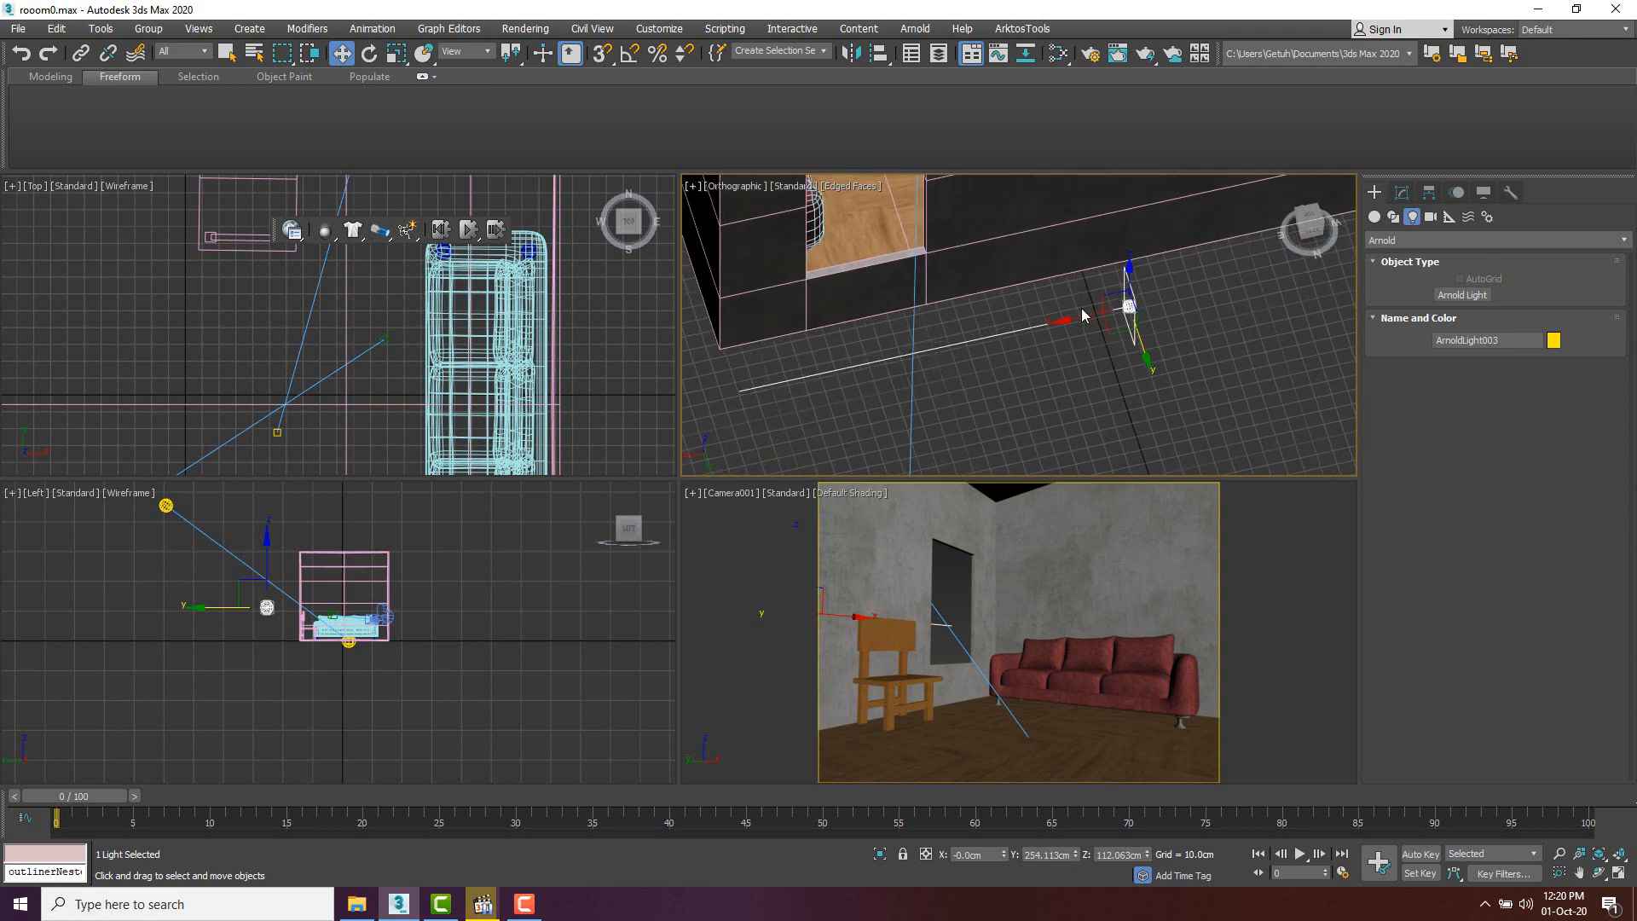
drag(1061, 320, 869, 362)
middle_drag(870, 362, 961, 333)
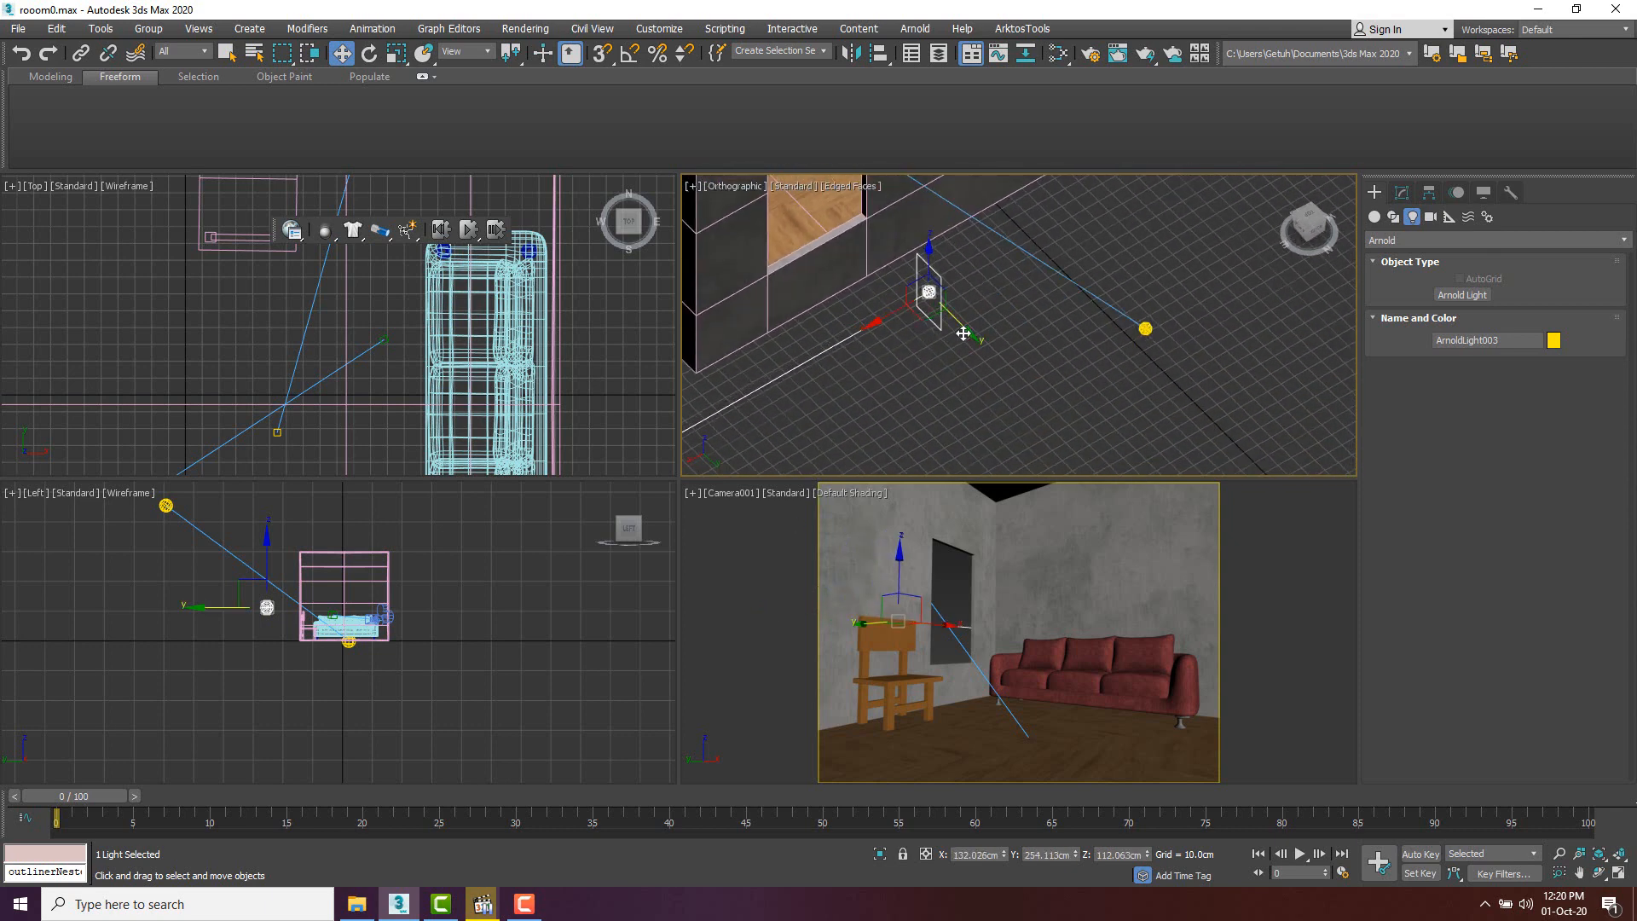
- Rotate the quad light -90 degrees about Z with angle snap on, so that it faces into the window
scroll(959, 328, down, 4)
key(e)
key(a)
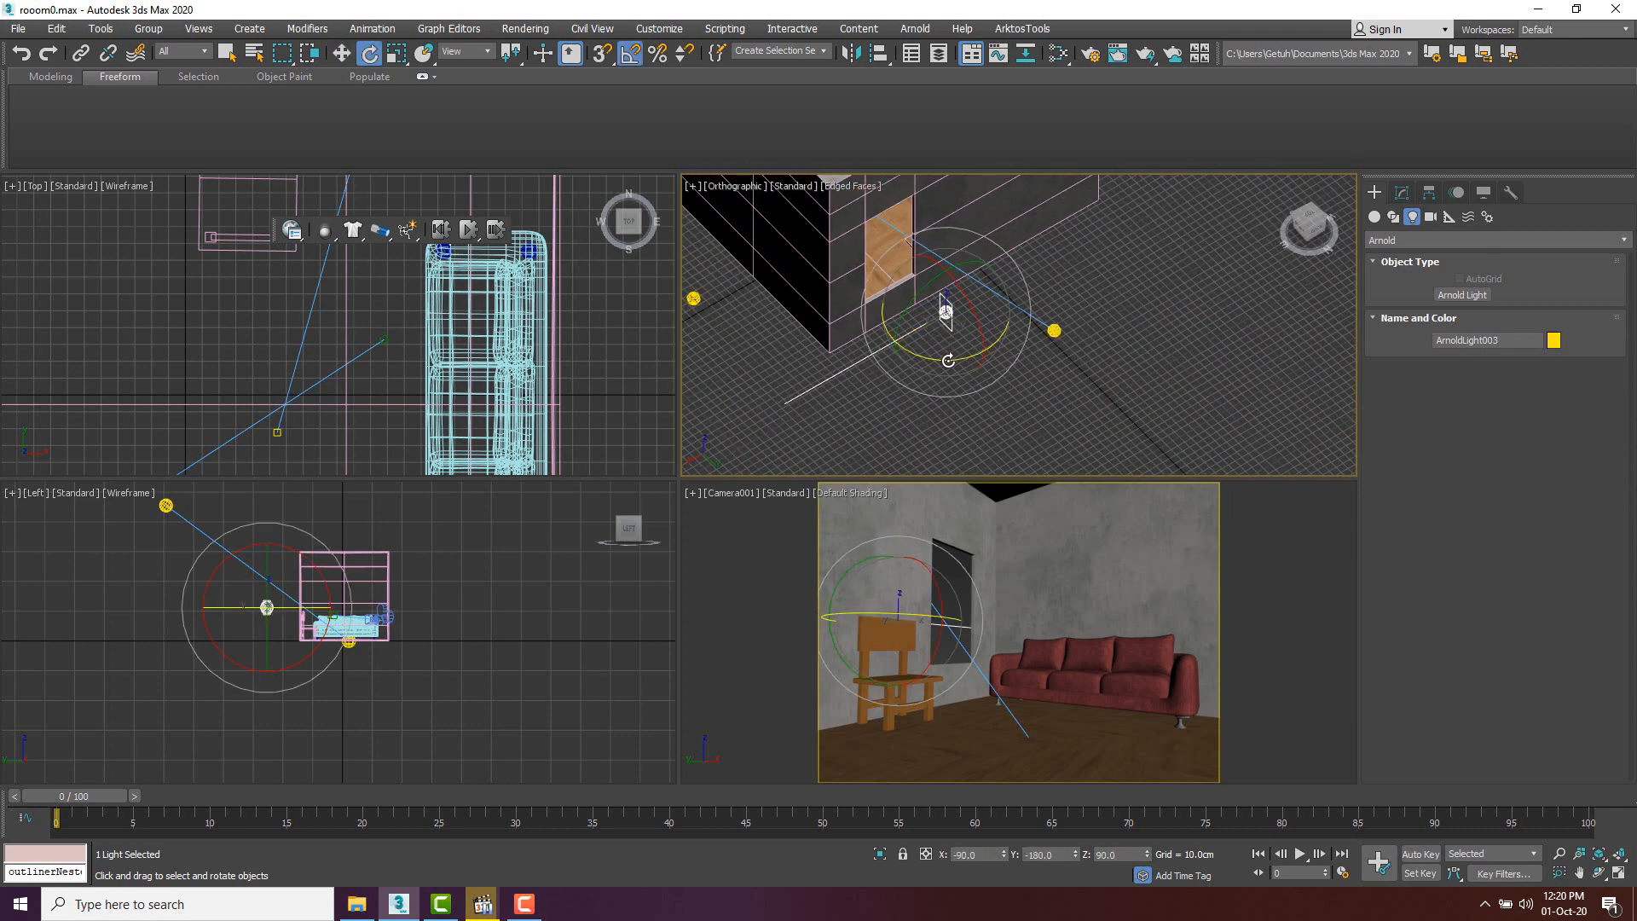
drag(946, 358, 874, 372)
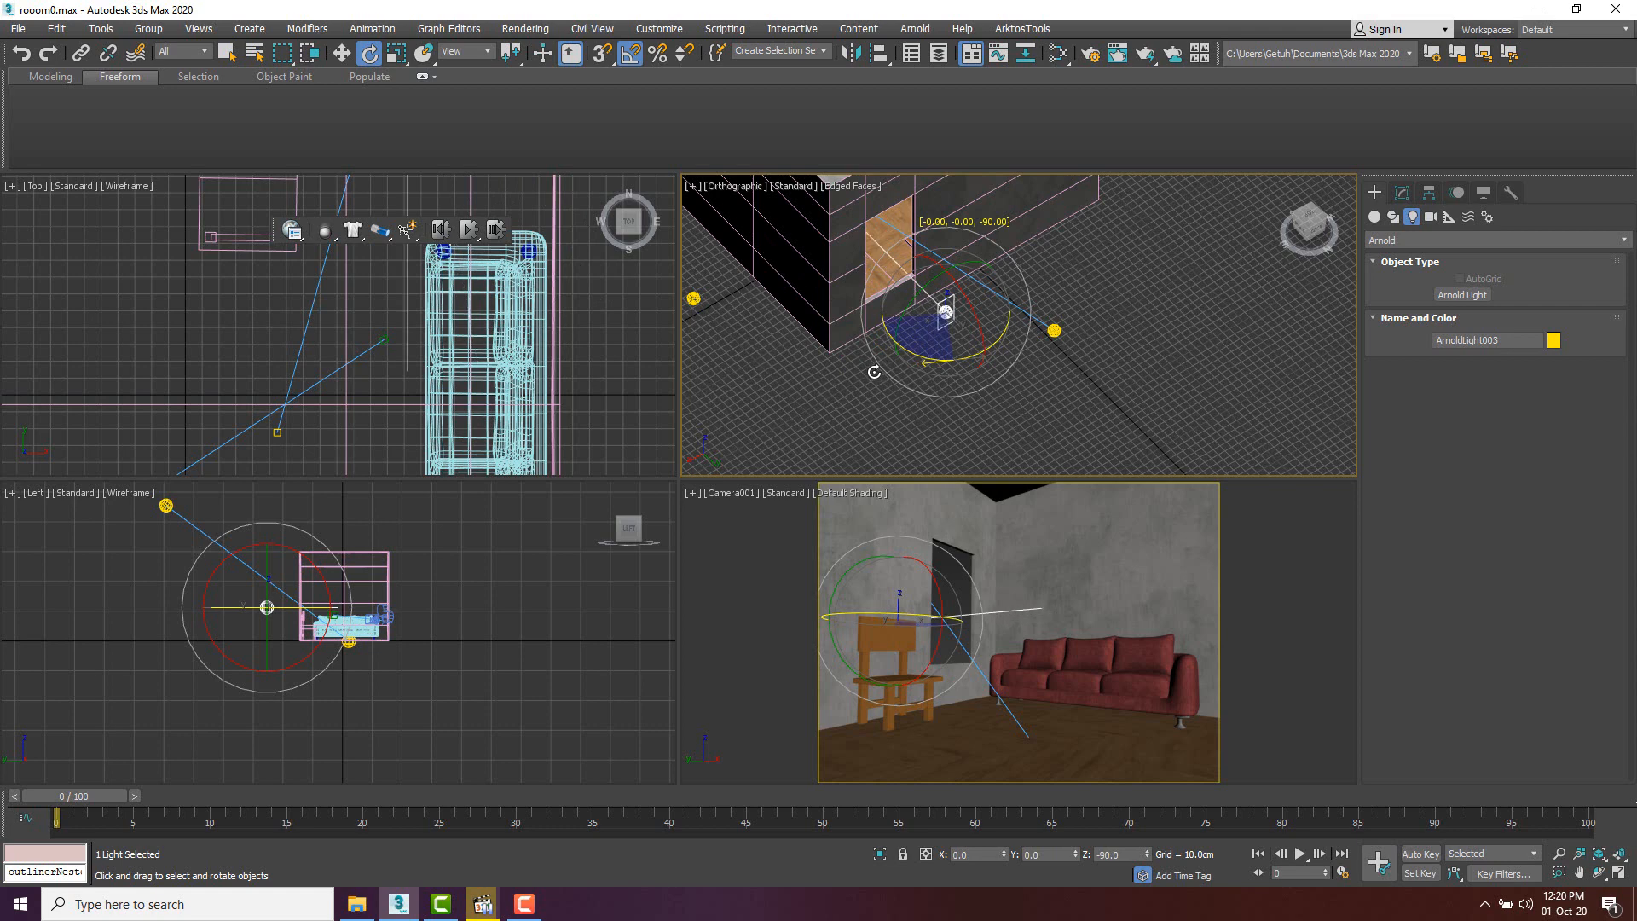
- Bring the quad light up against the window opening at about Y 157 cm and raise it to about Z 124 cm
alt+middle_drag(976, 333, 1027, 415)
key(w)
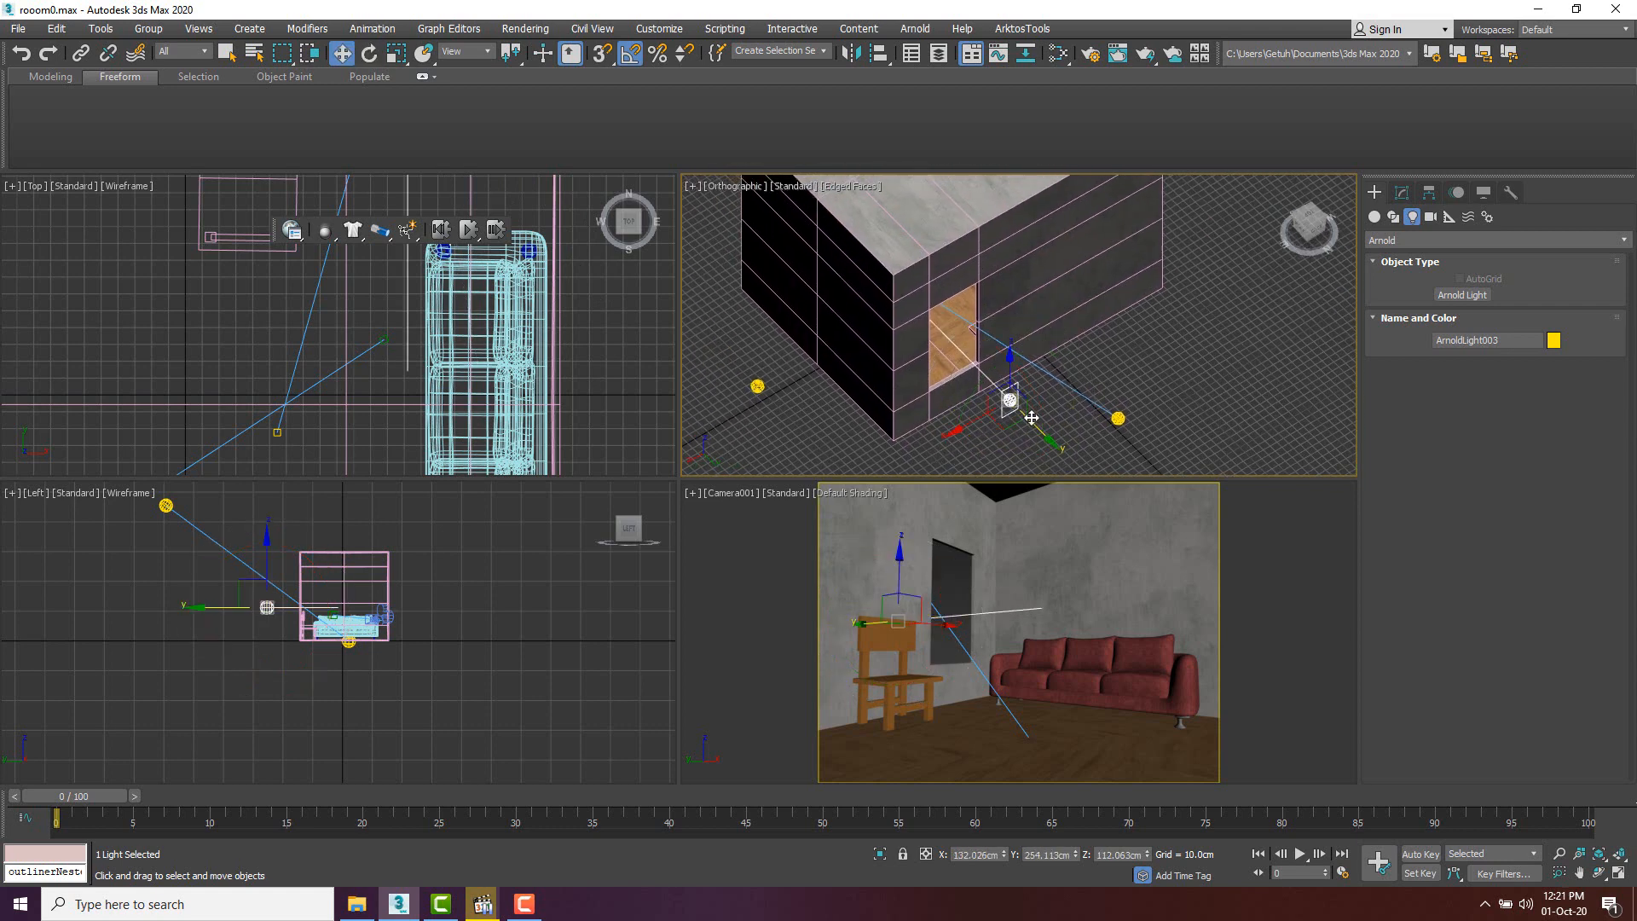
drag(1032, 418, 986, 384)
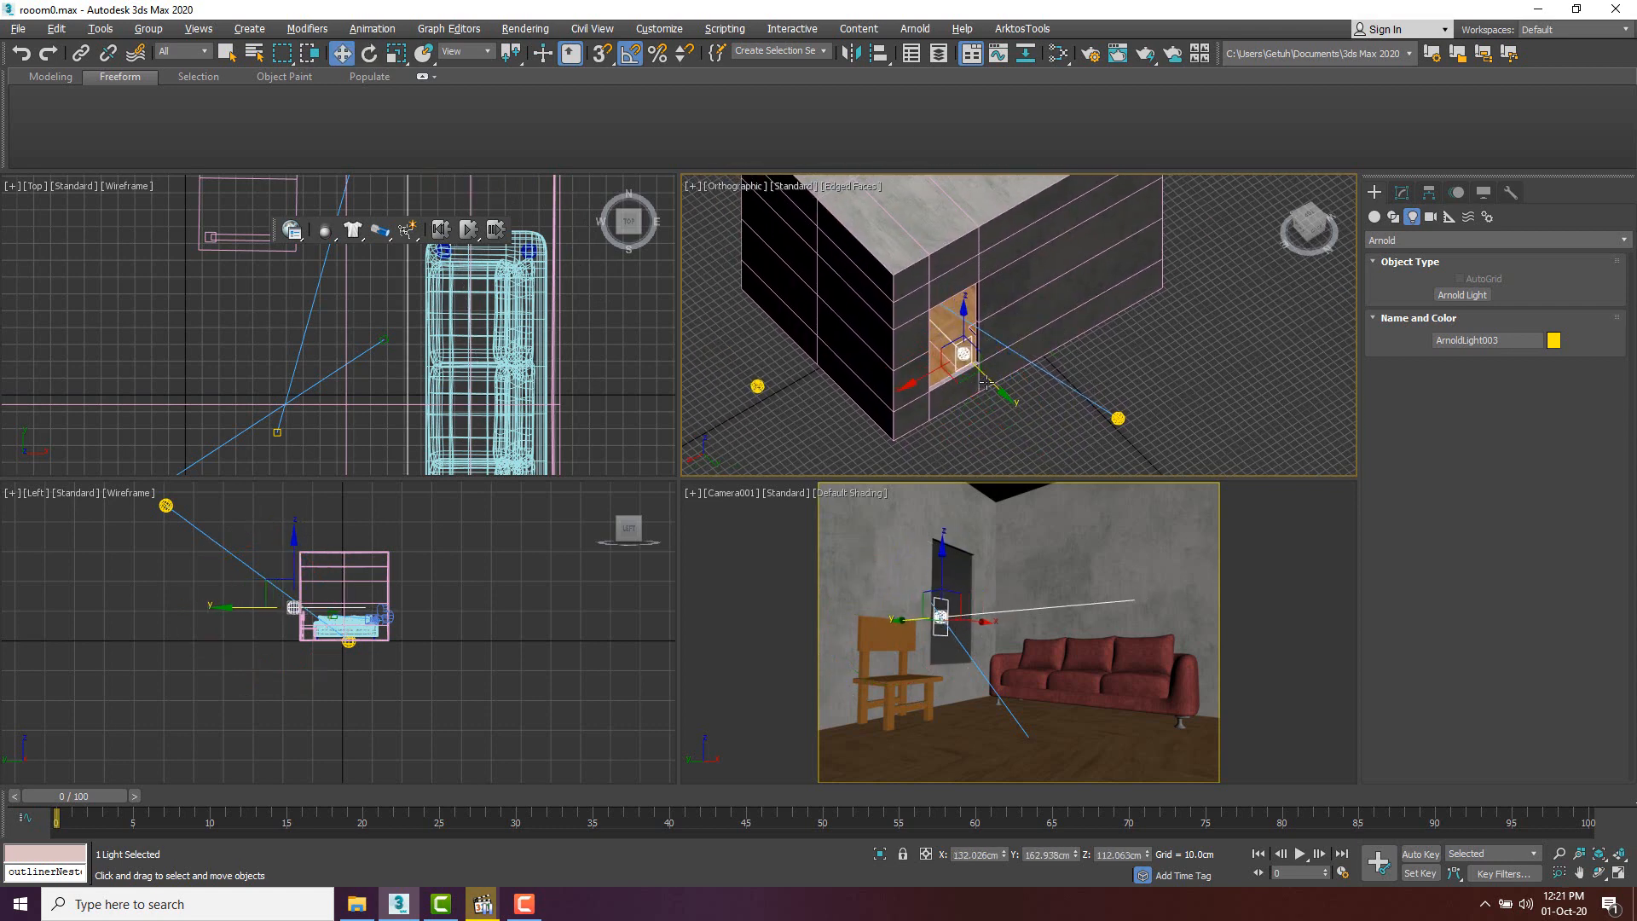
alt+middle_drag(987, 383, 1057, 299)
drag(1058, 298, 1103, 316)
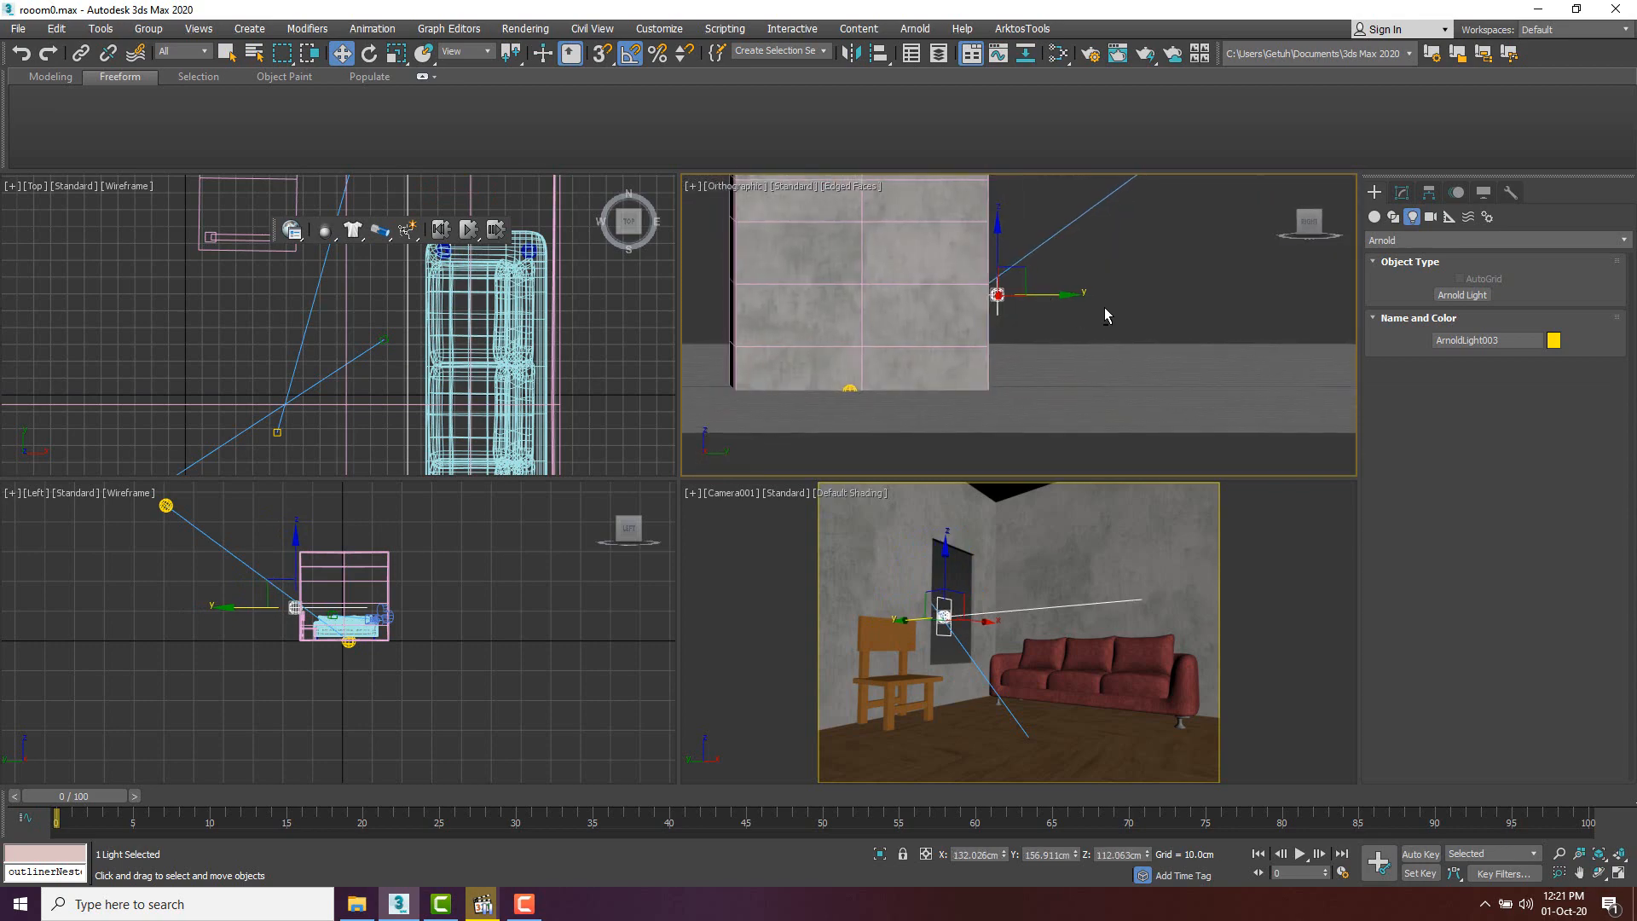
alt+middle_drag(1105, 315, 903, 282)
drag(897, 268, 897, 250)
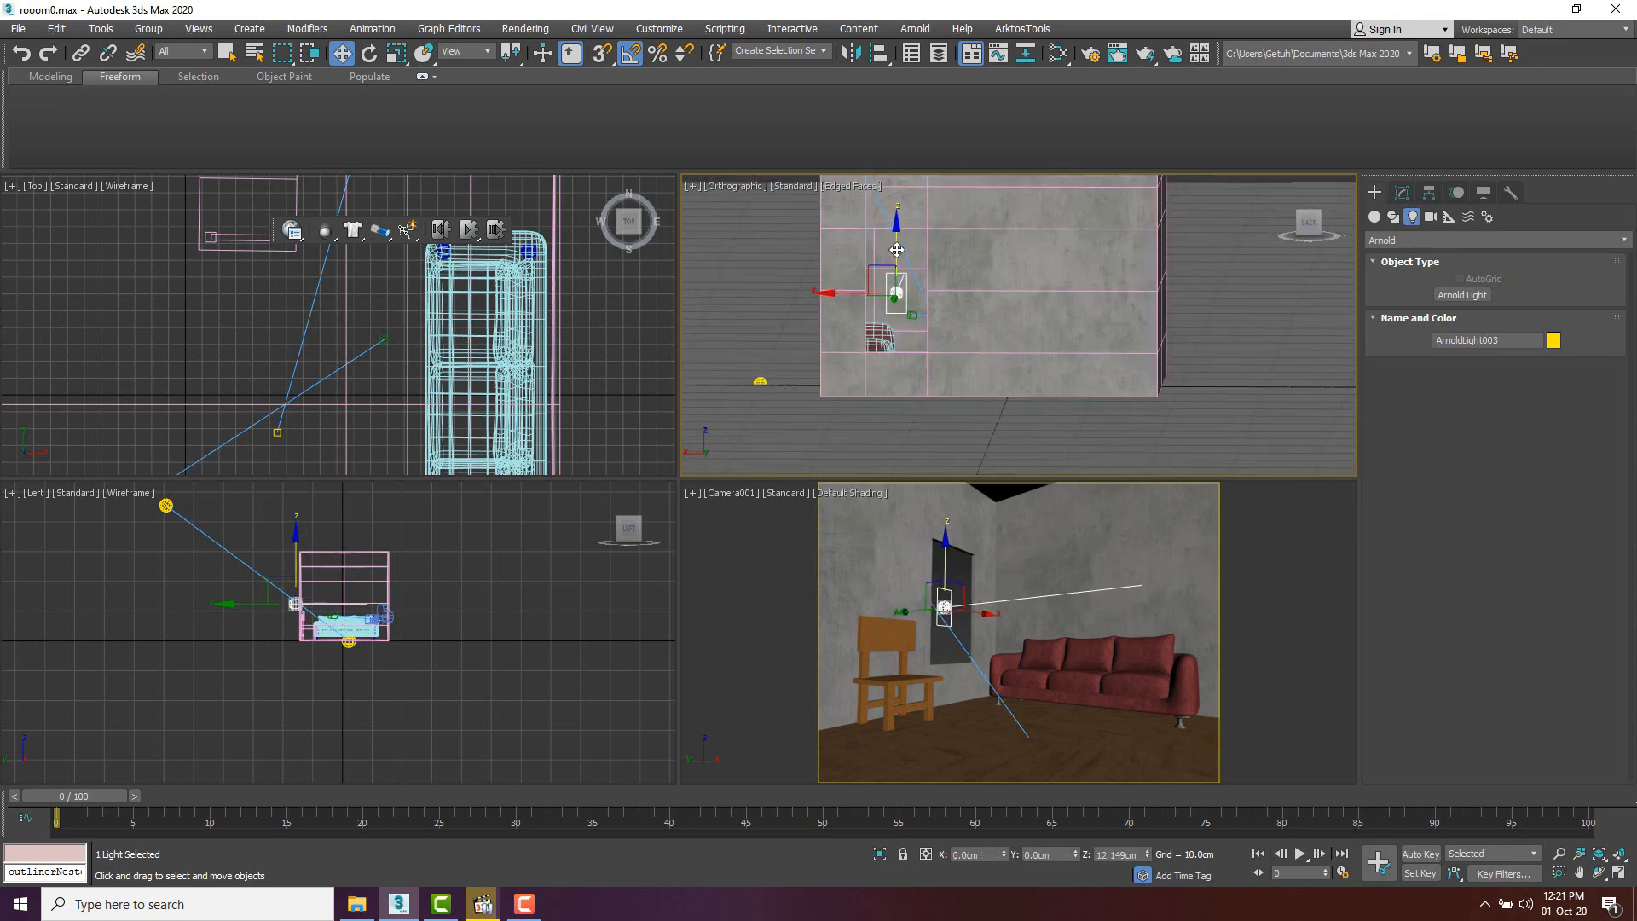
alt+middle_drag(897, 250, 935, 330)
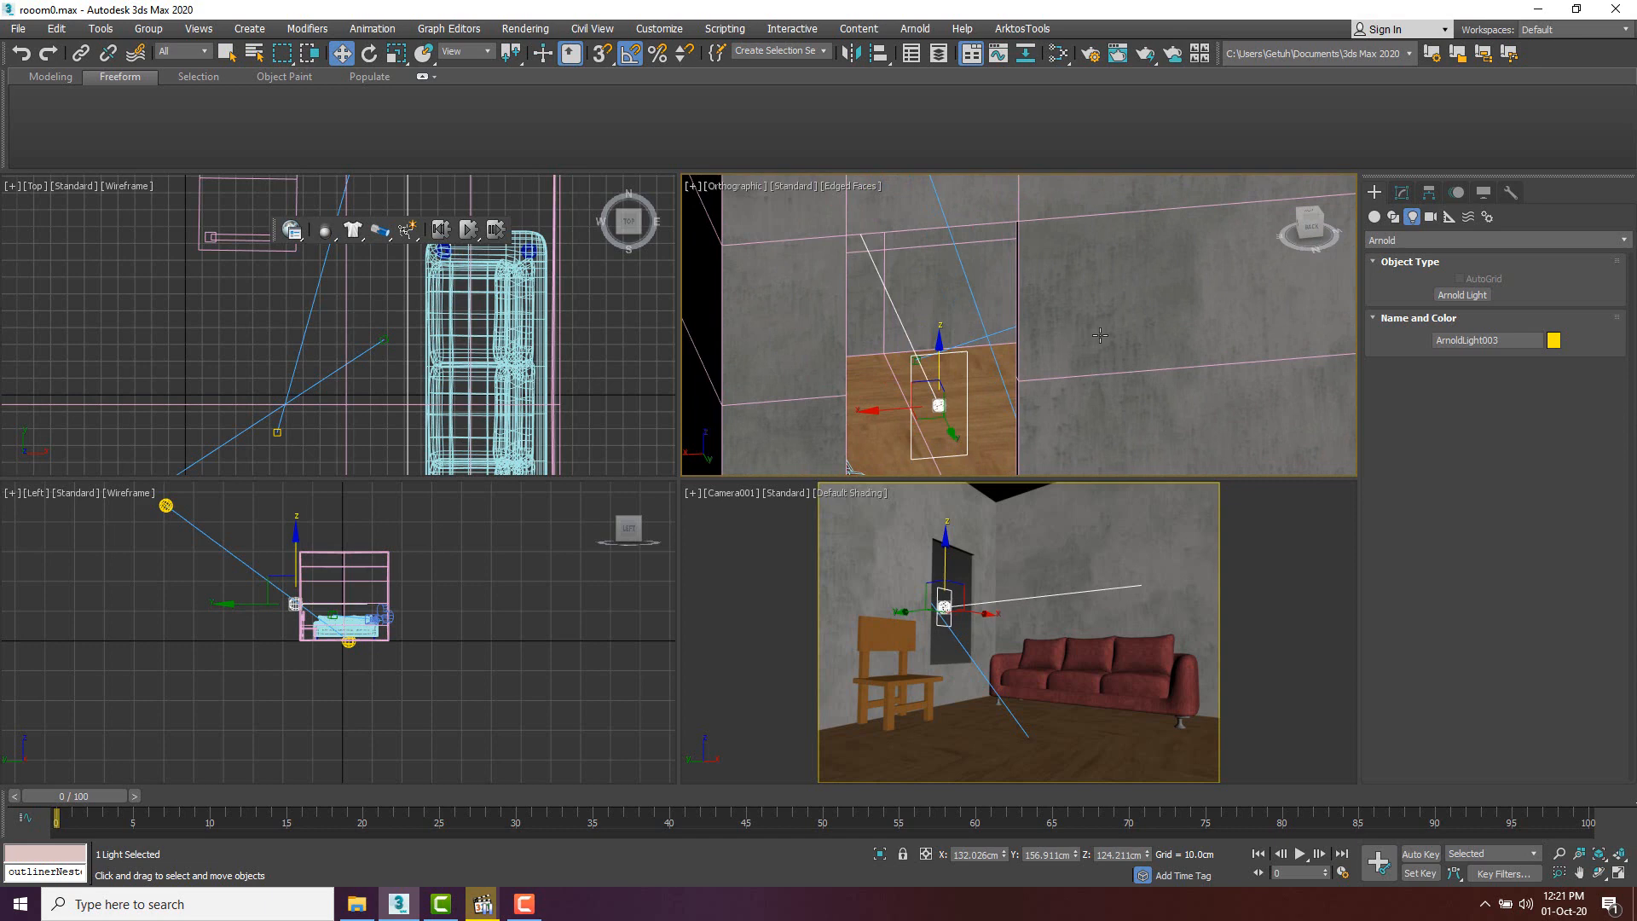
- Set the light's Quad X to 84.809 cm and Quad Y to 204.999 cm, and raise it to about Z 132 cm
click(1401, 191)
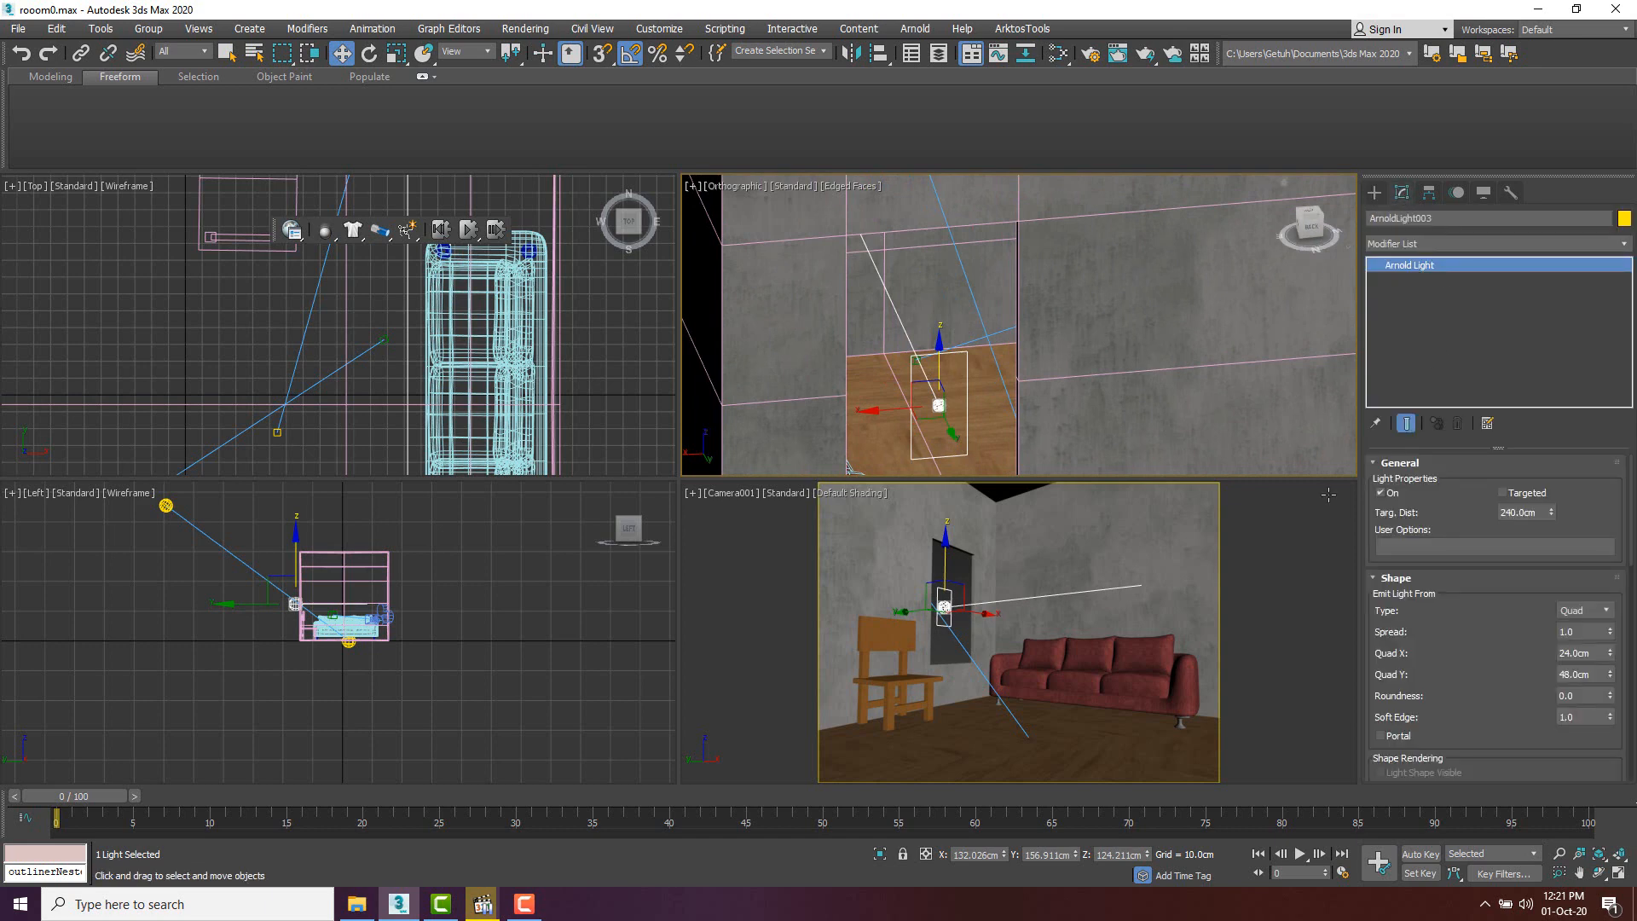
scroll(1006, 408, down, 2)
alt+middle_drag(1005, 405, 987, 356)
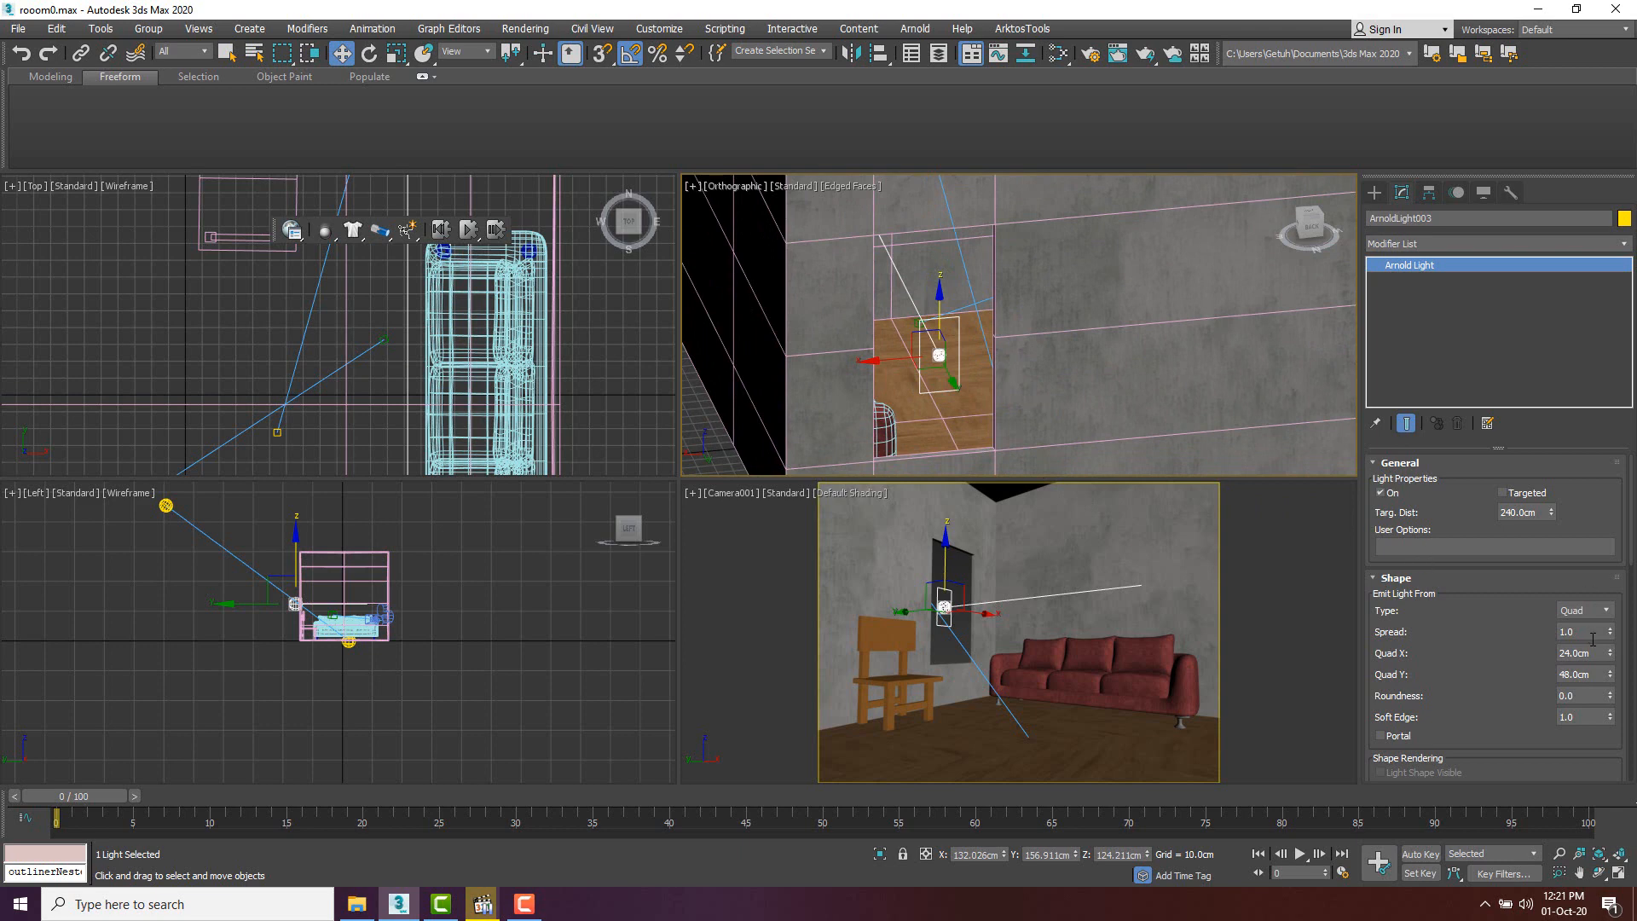
drag(1610, 655, 1587, 461)
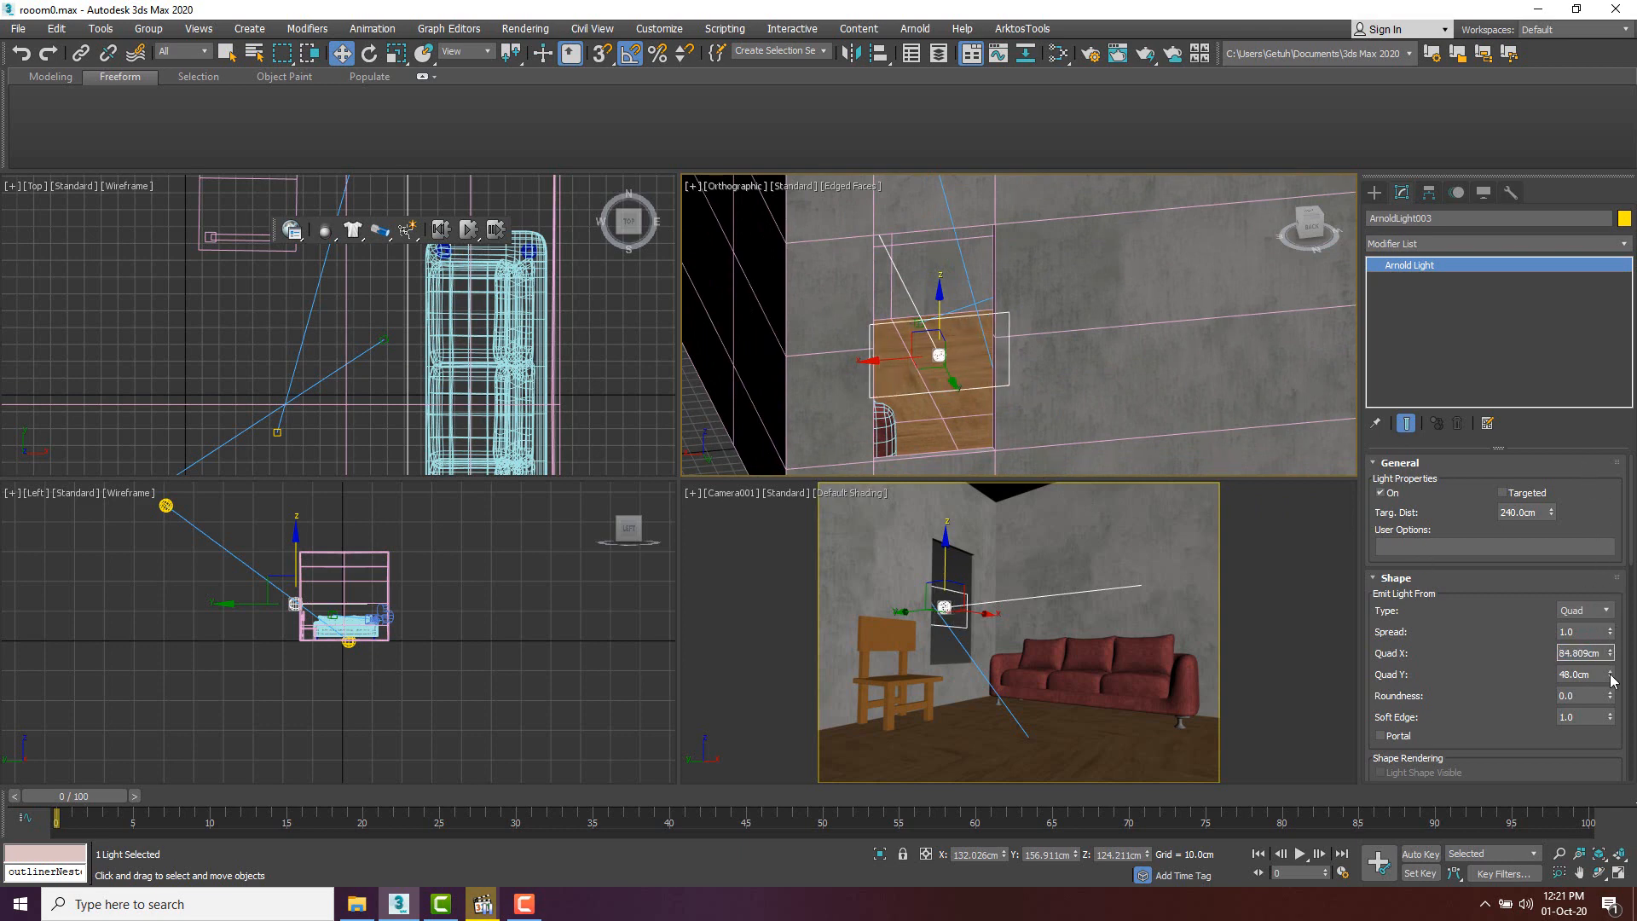
drag(1609, 675, 923, 281)
scroll(951, 317, down, 5)
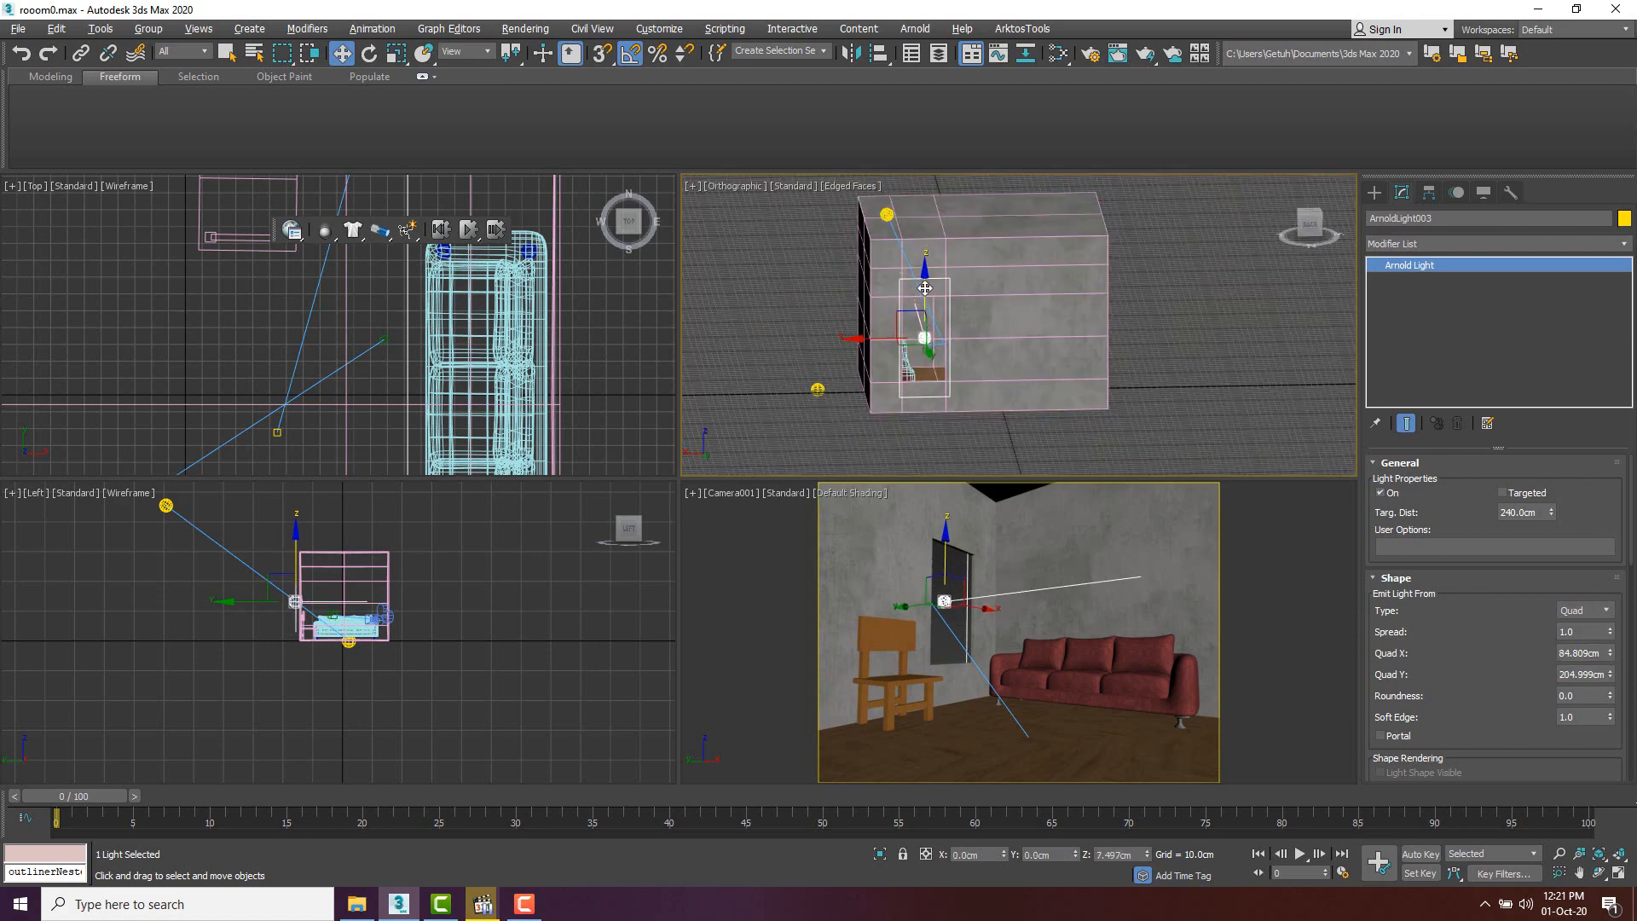
- Centre the quad light over the window at about X 133 cm, Y 162 cm, and set its Quad Y to 164.08 cm
scroll(962, 351, up, 5)
alt+middle_drag(963, 351, 1001, 329)
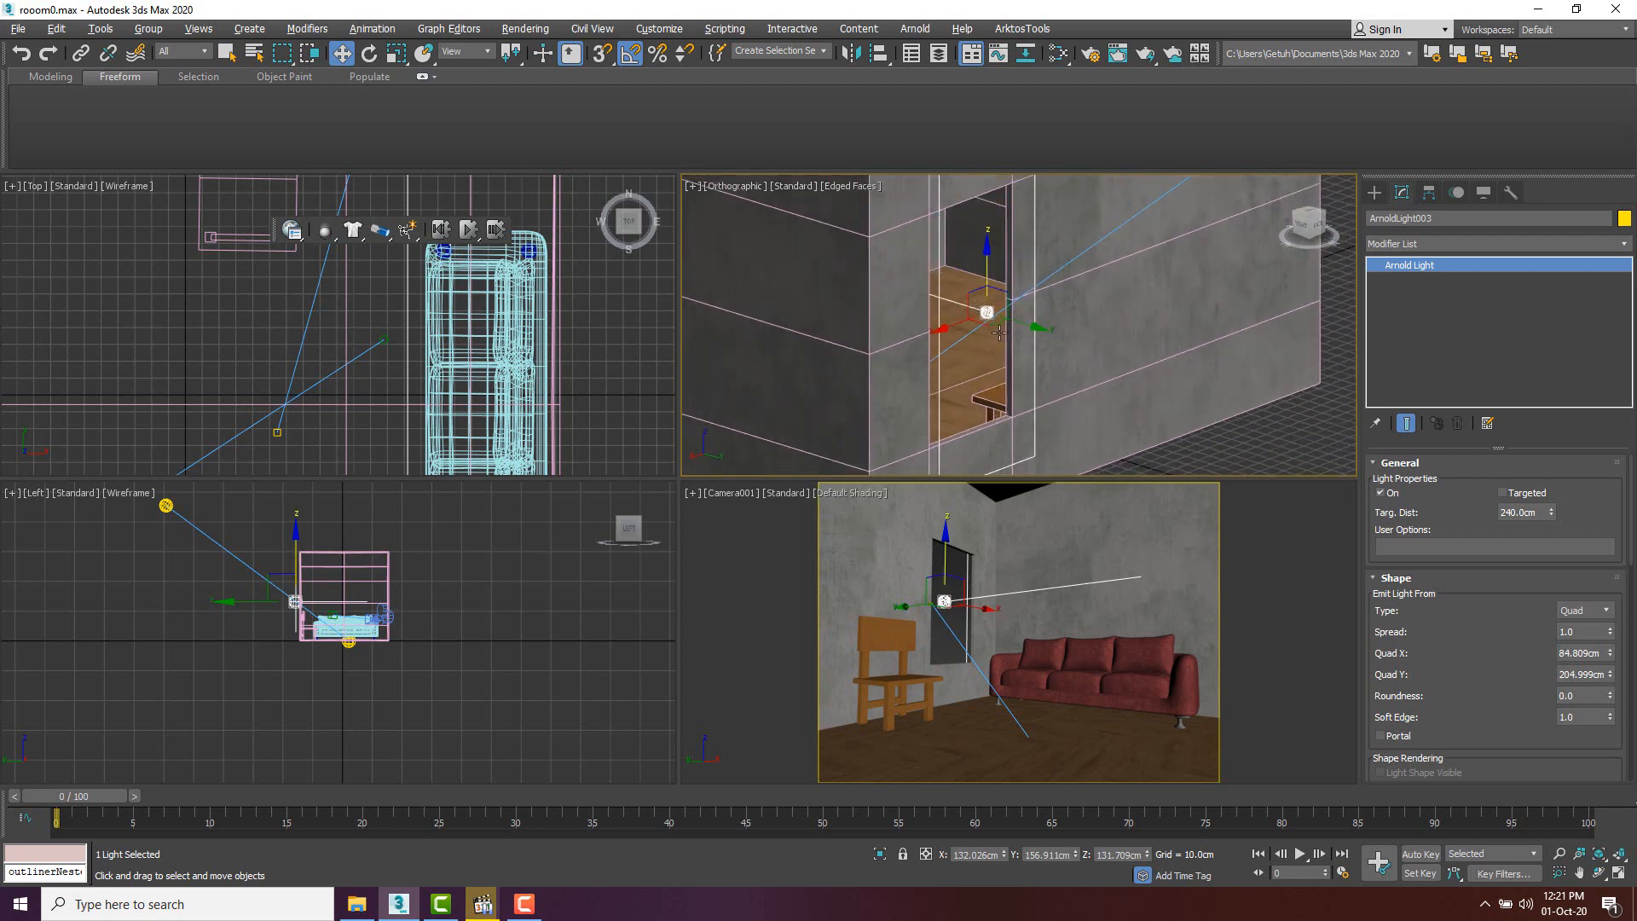
drag(1003, 329, 943, 329)
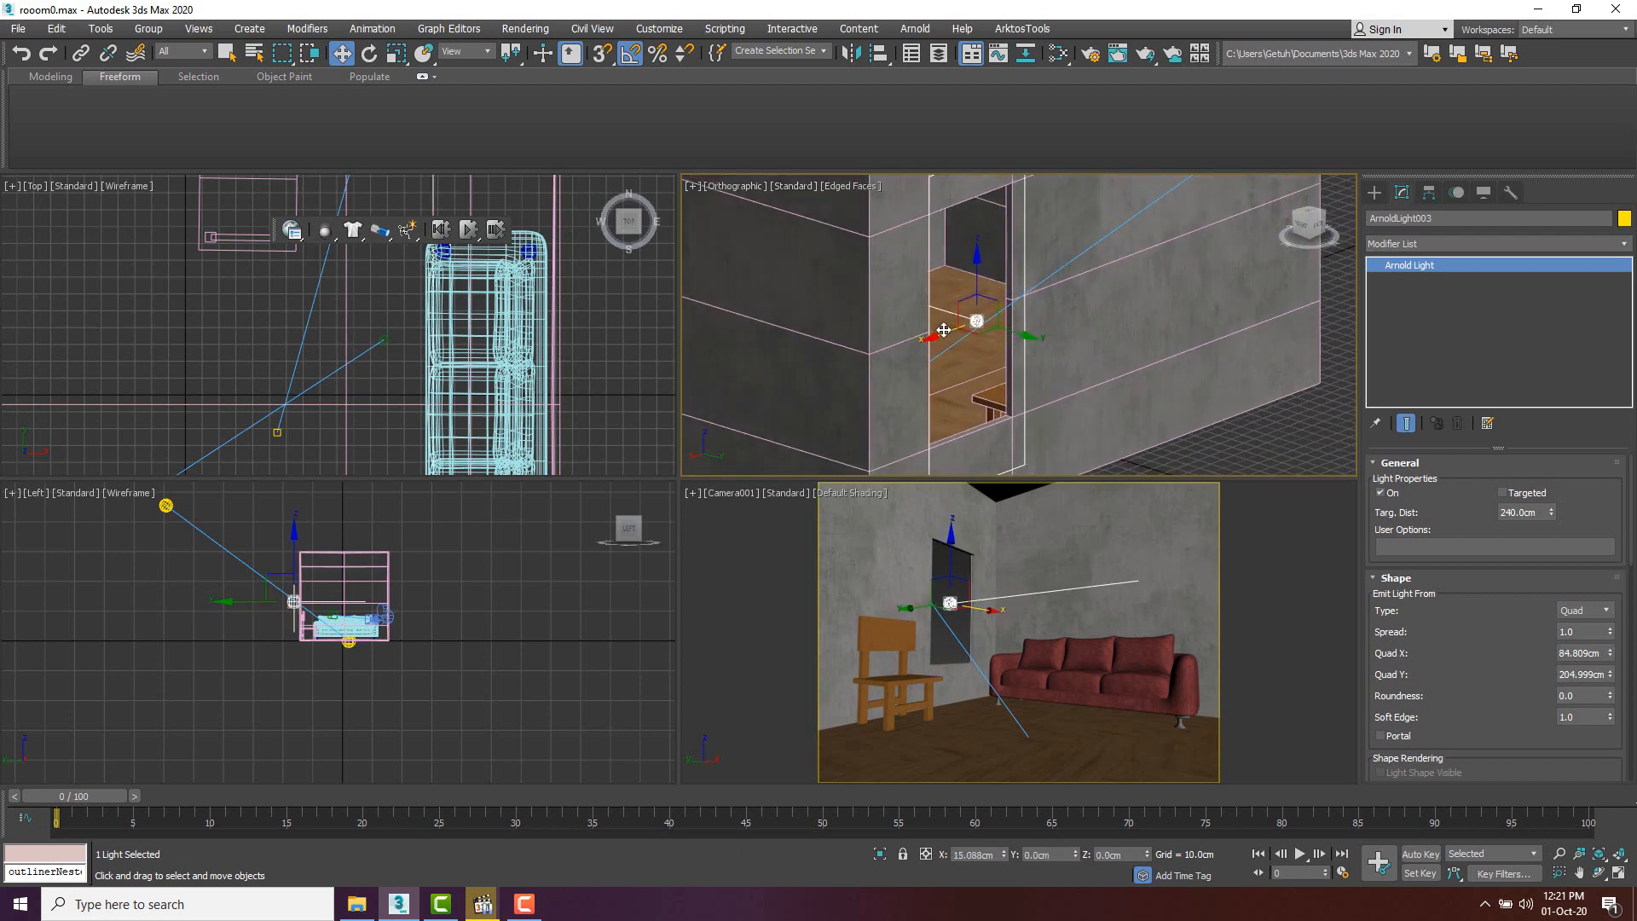
alt+middle_drag(943, 329, 958, 314)
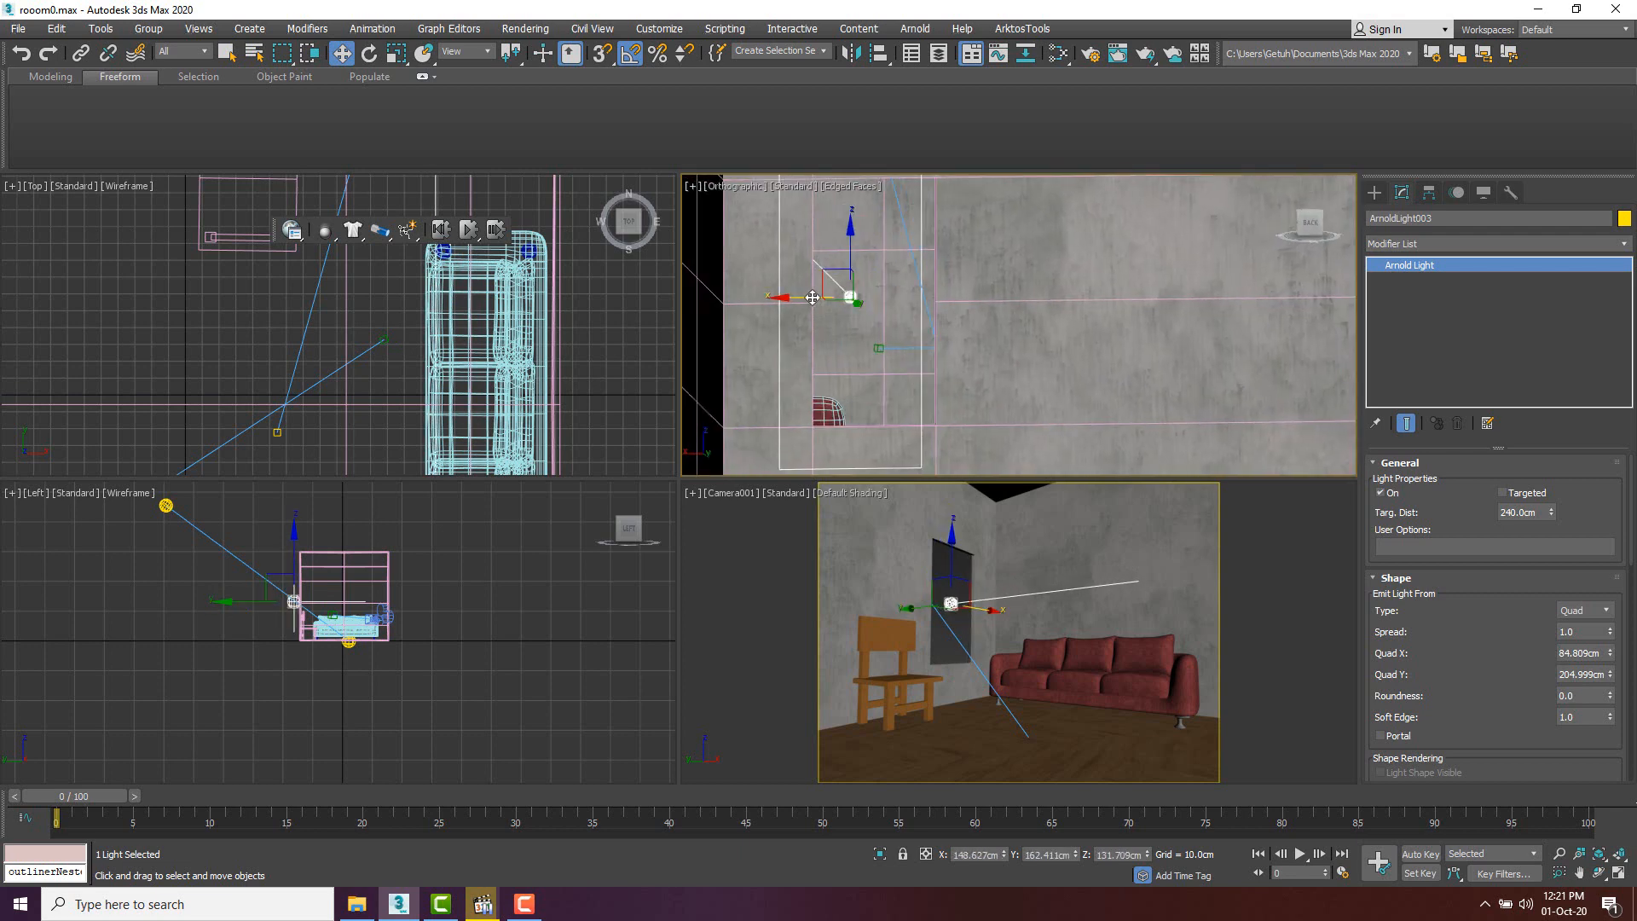
drag(806, 298, 820, 298)
click(1311, 222)
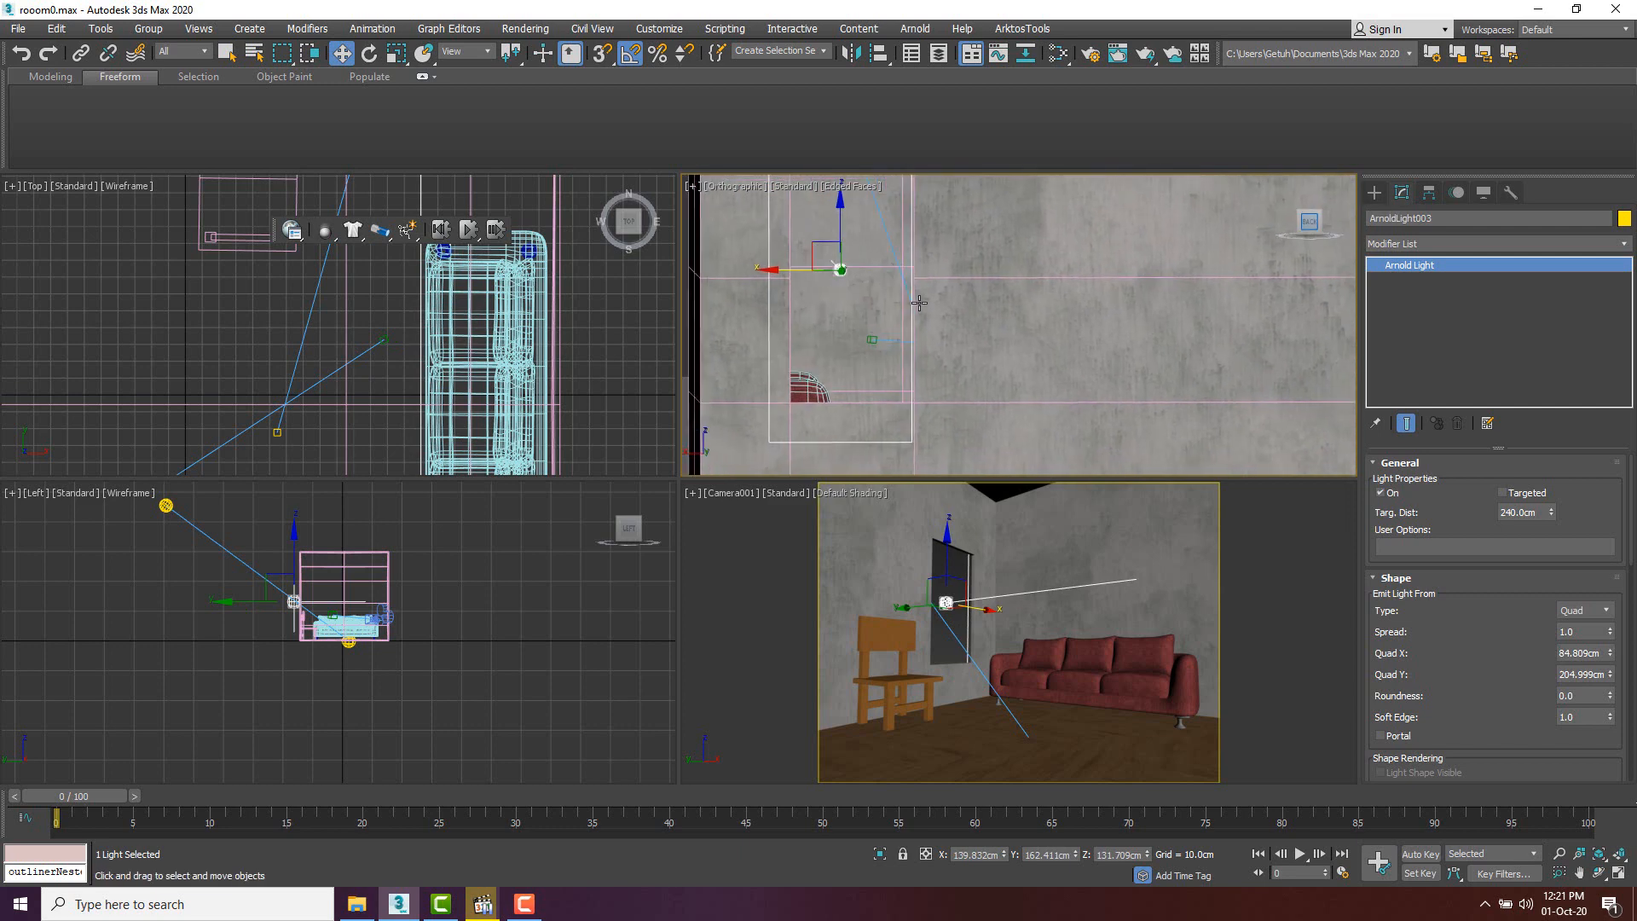
click(793, 267)
click(834, 262)
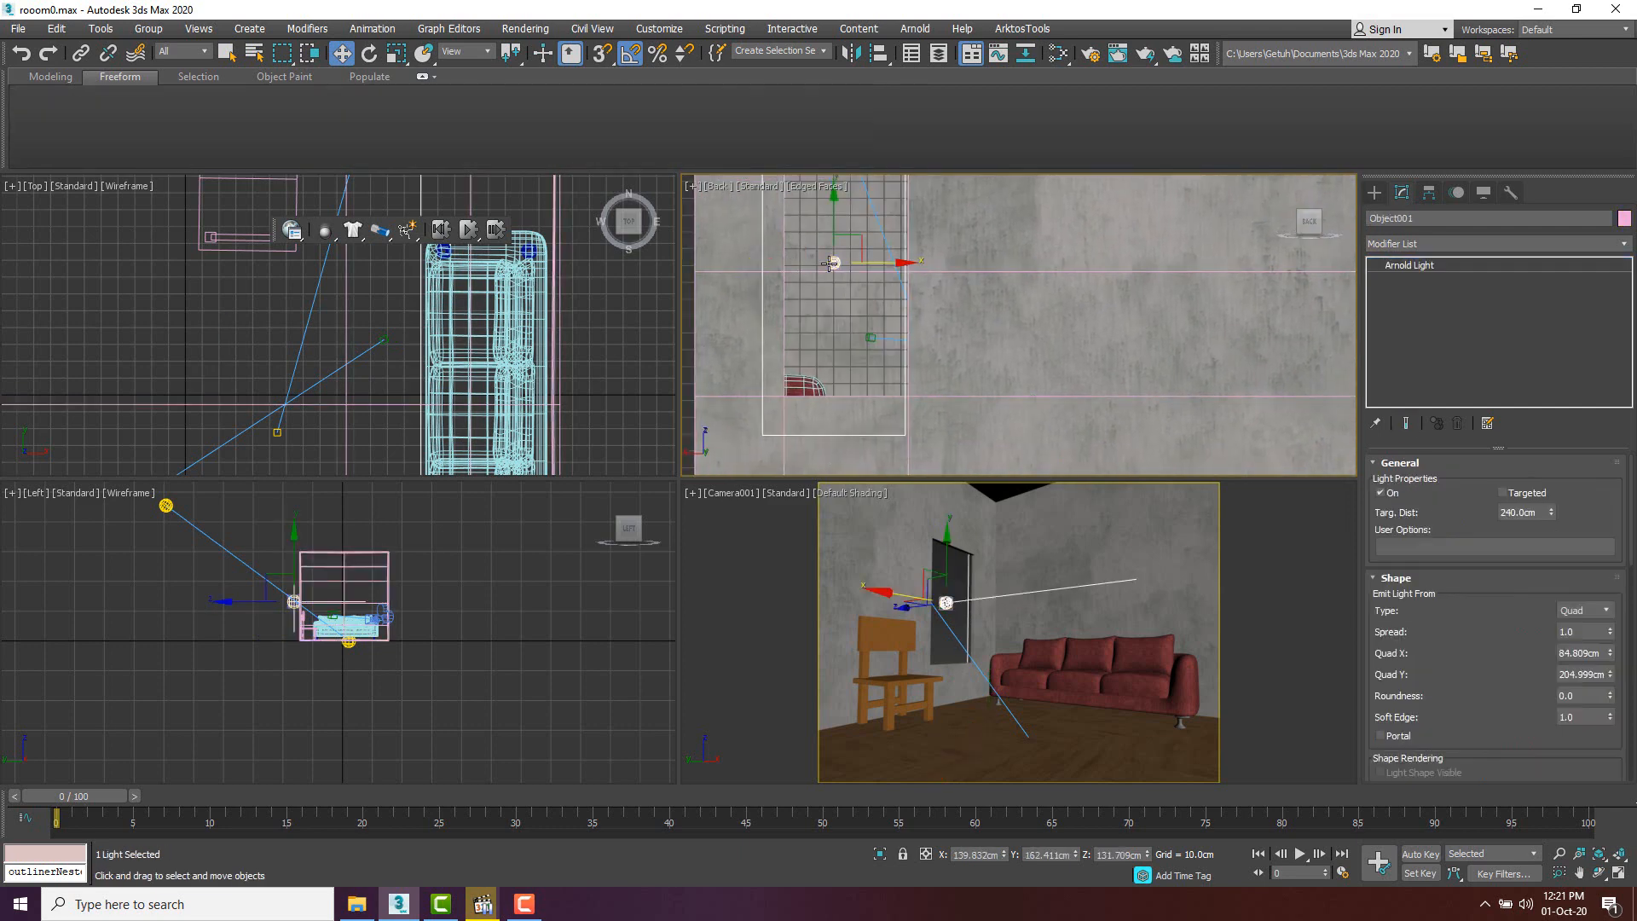
drag(868, 261, 880, 262)
scroll(966, 363, down, 3)
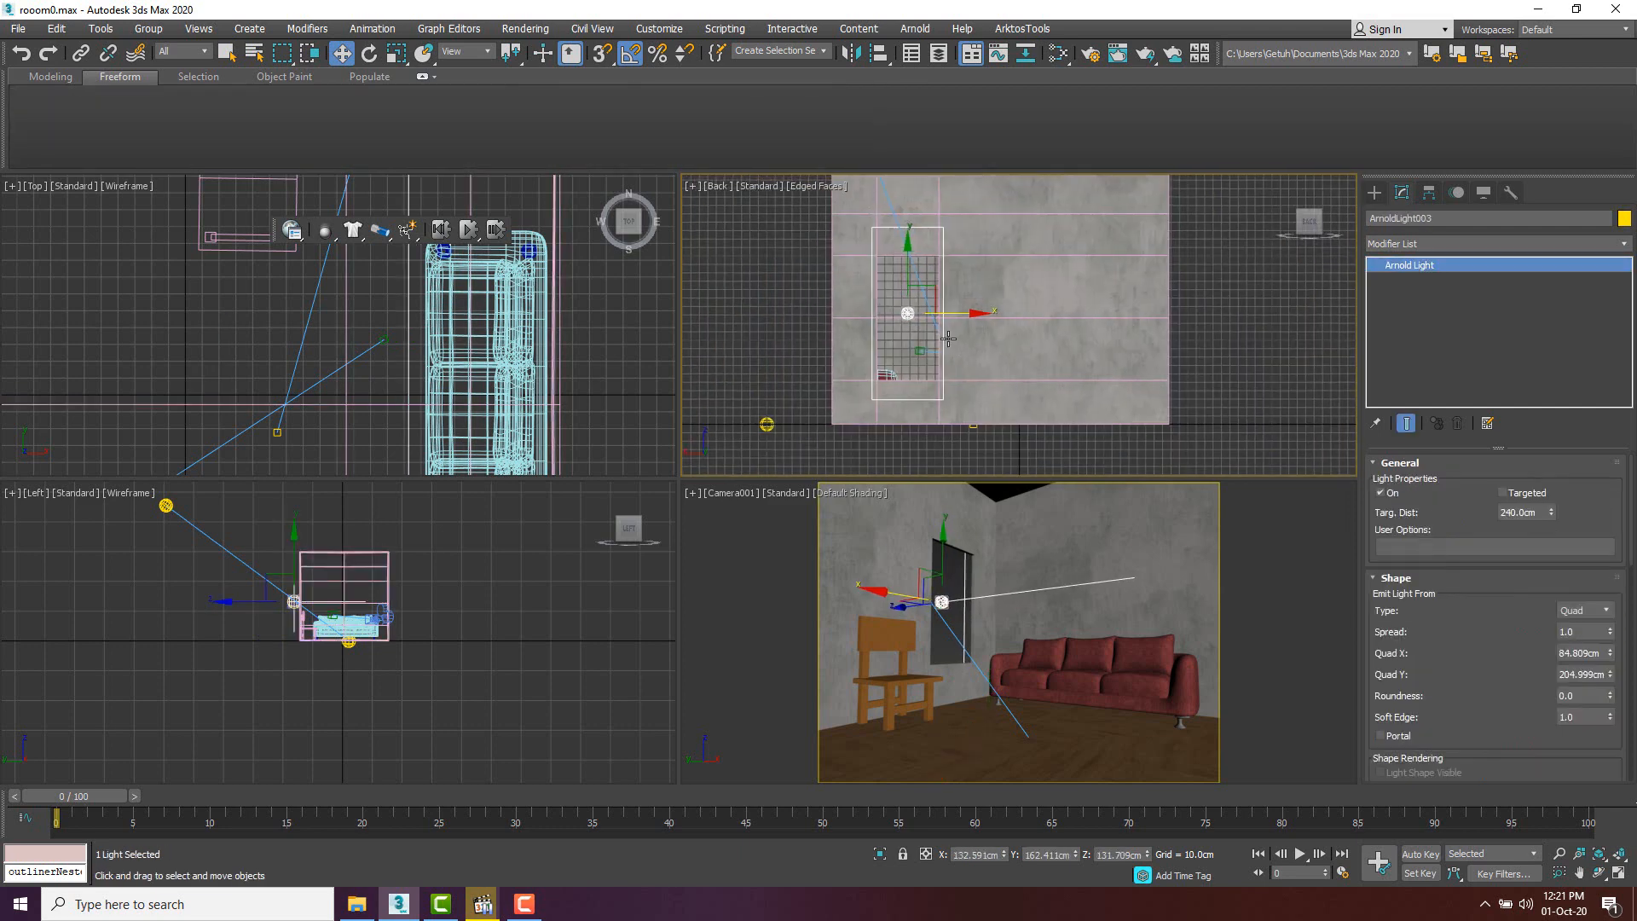
drag(1613, 676, 1604, 695)
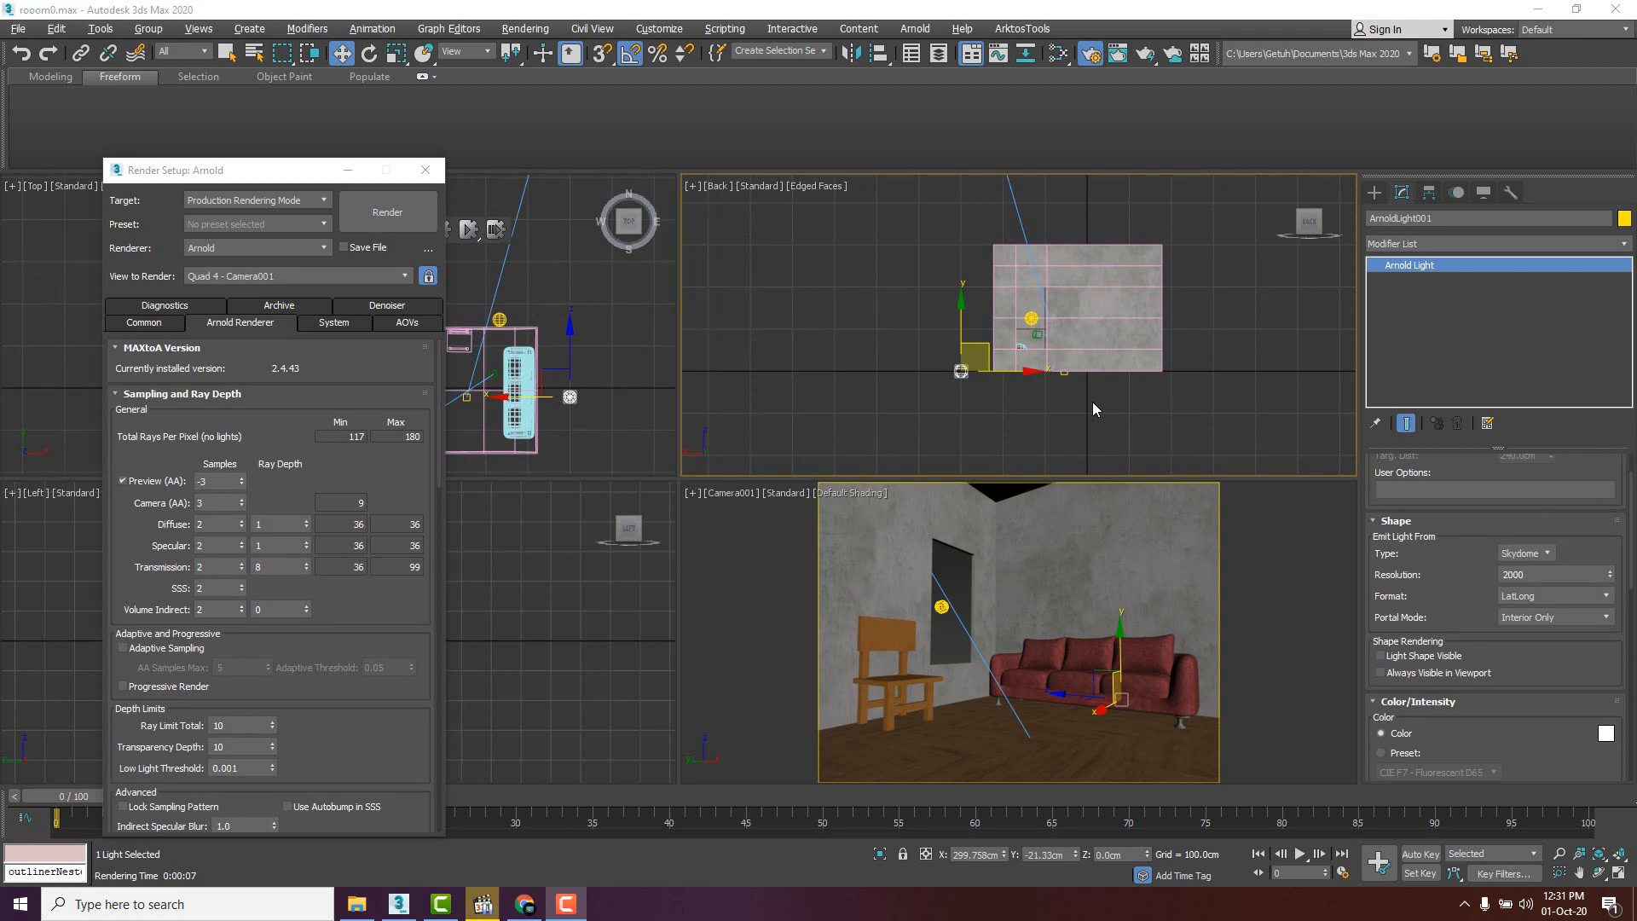
- Enable the Portal option on the quad light at the window and render the camera view
click(1094, 409)
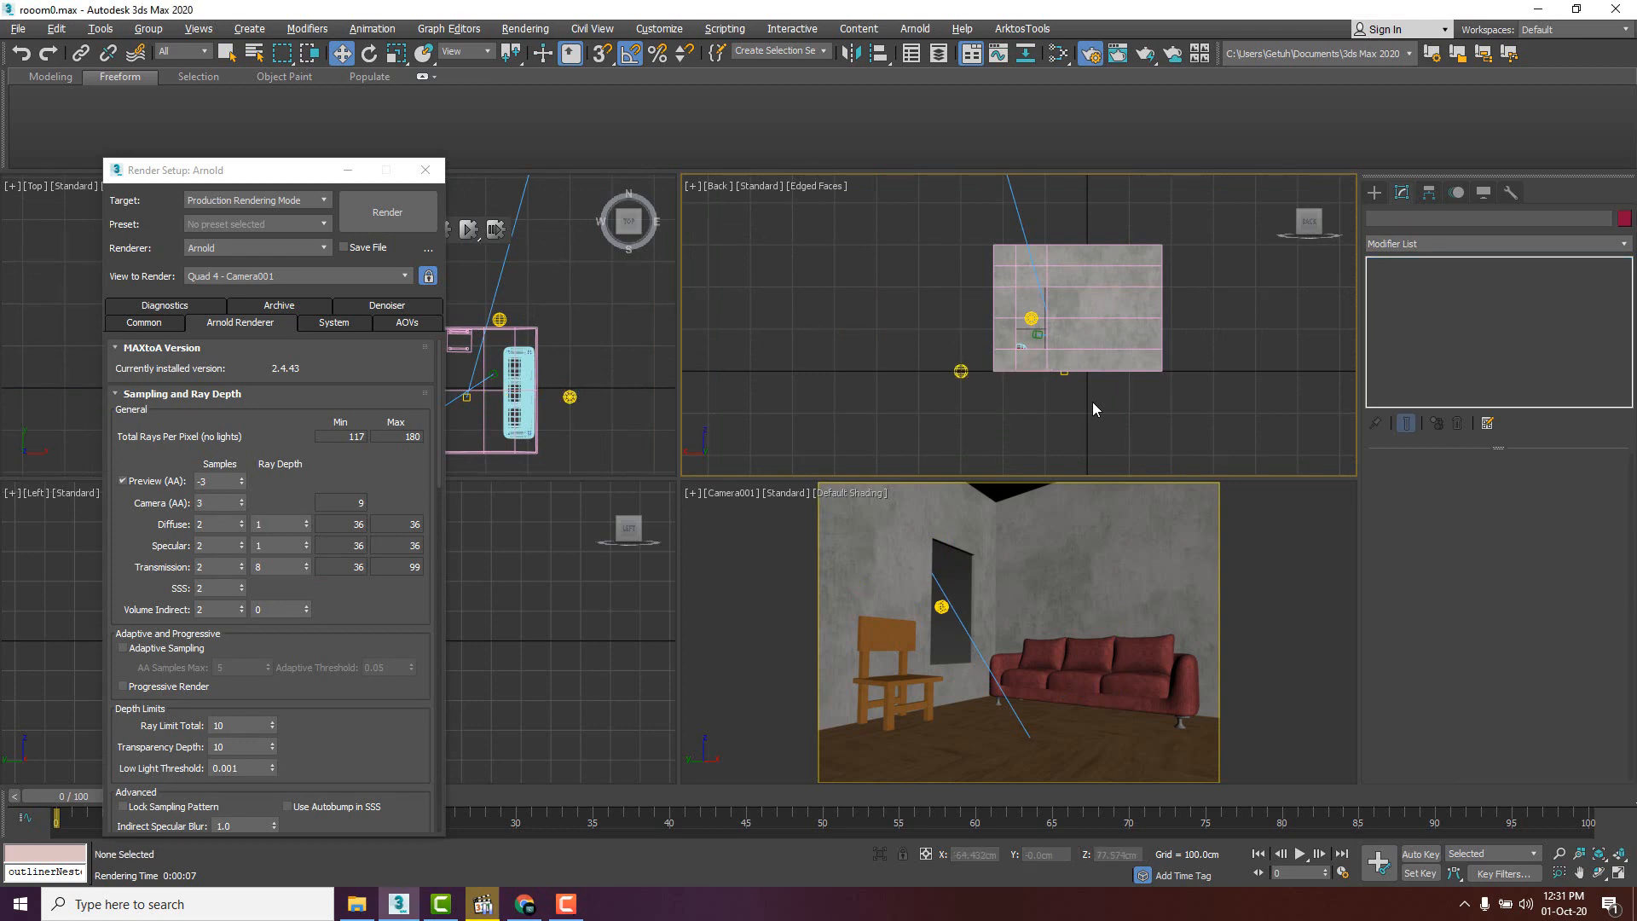
click(959, 611)
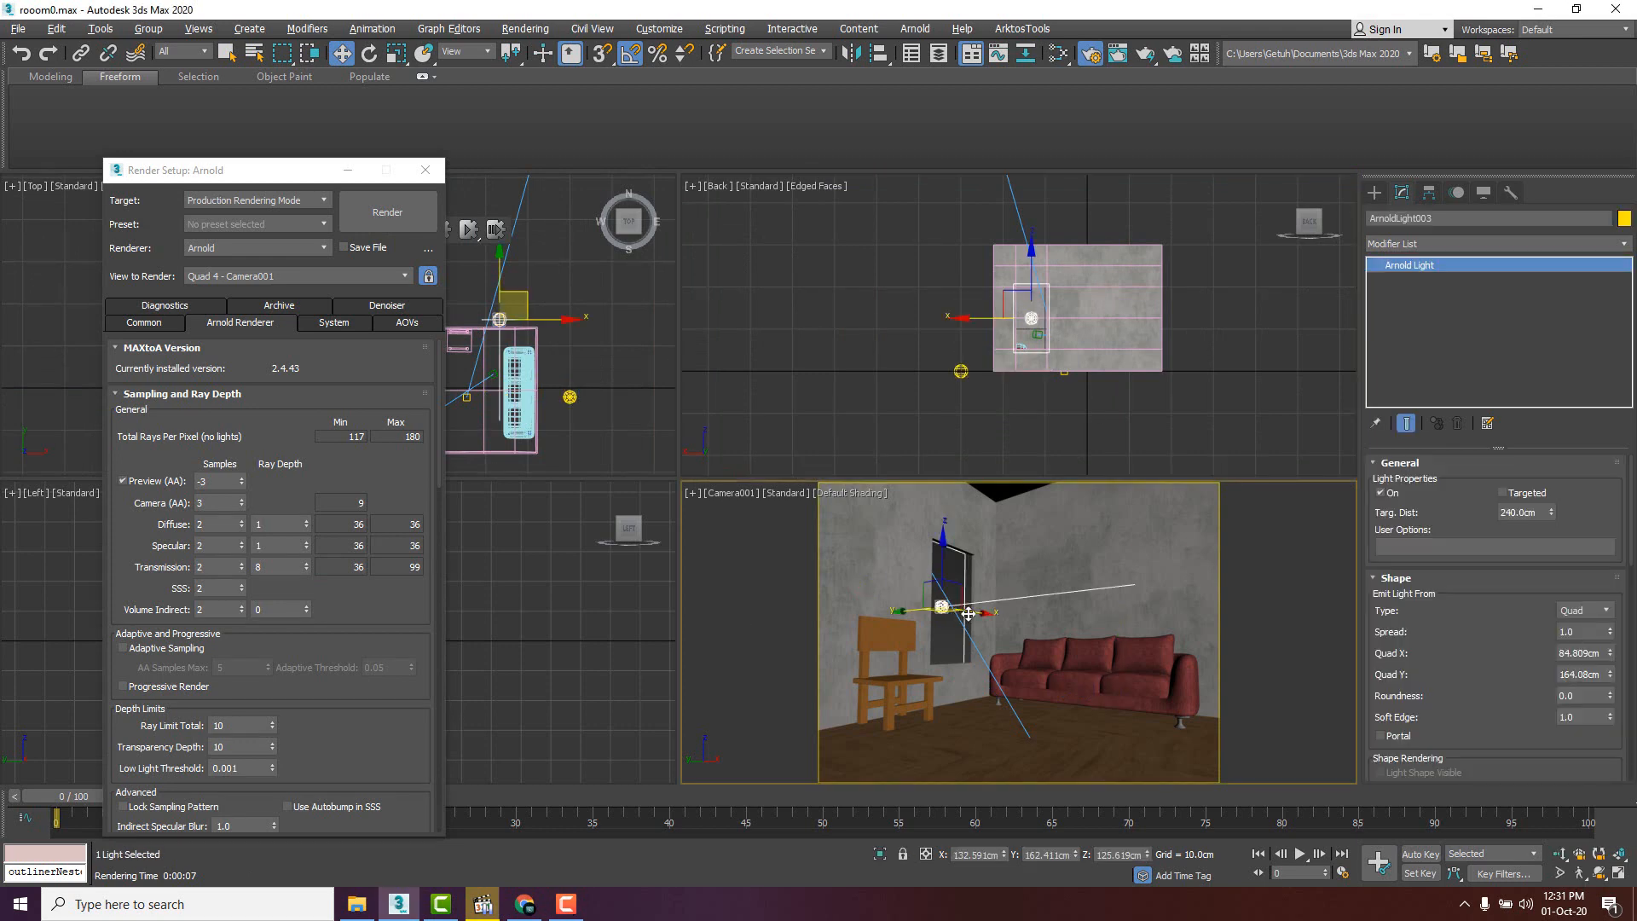
scroll(1416, 733, down, 1)
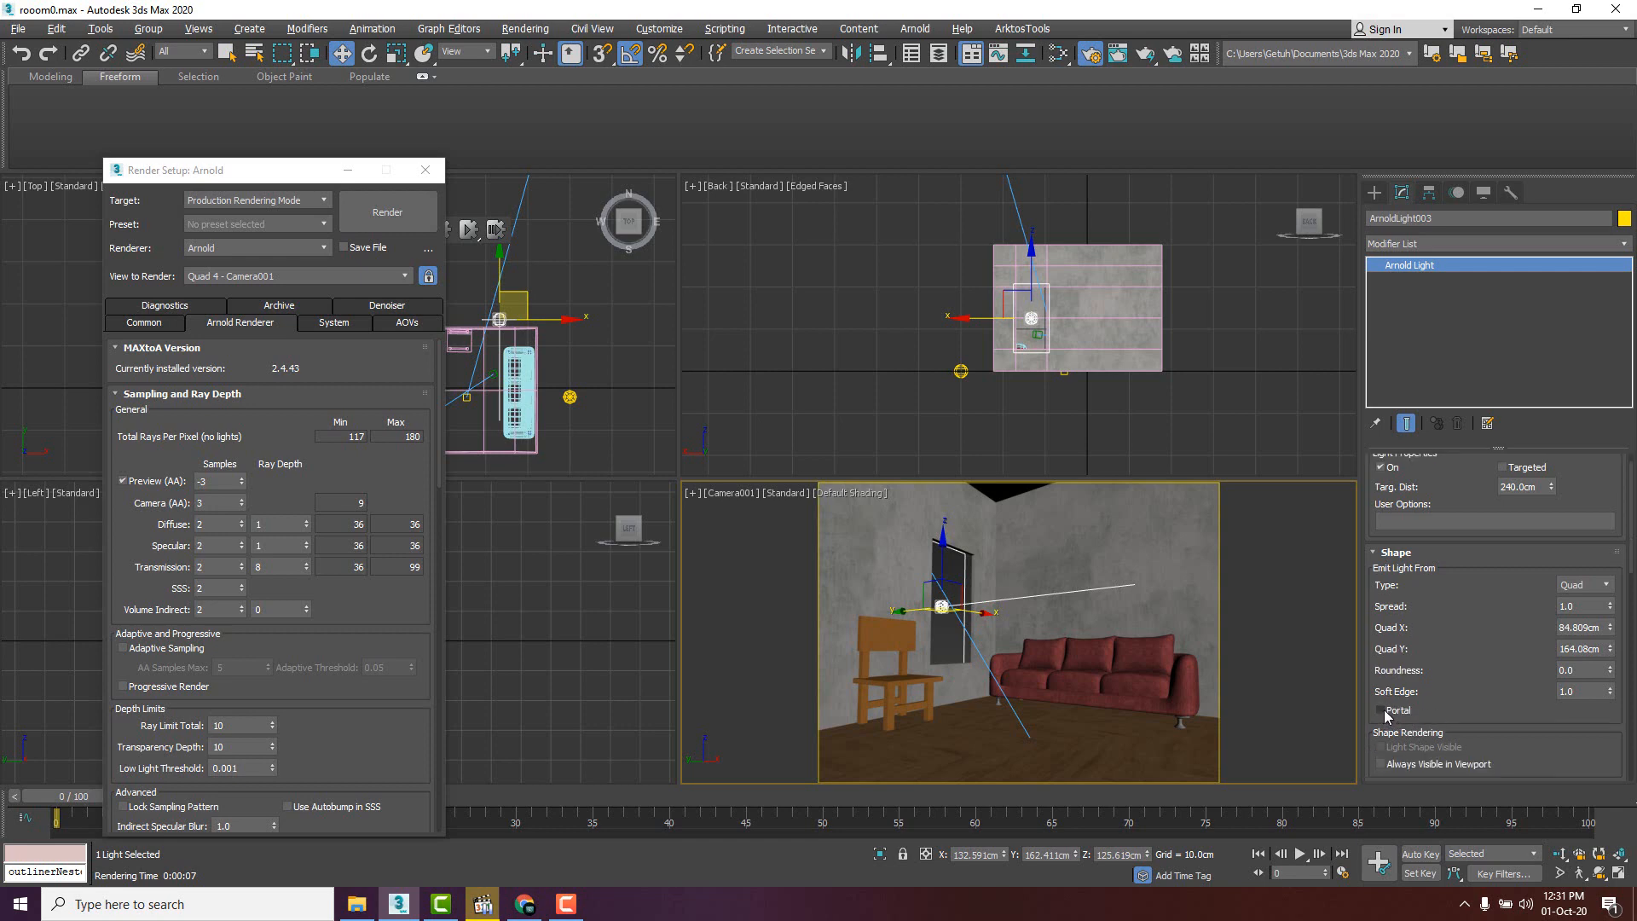
click(1381, 711)
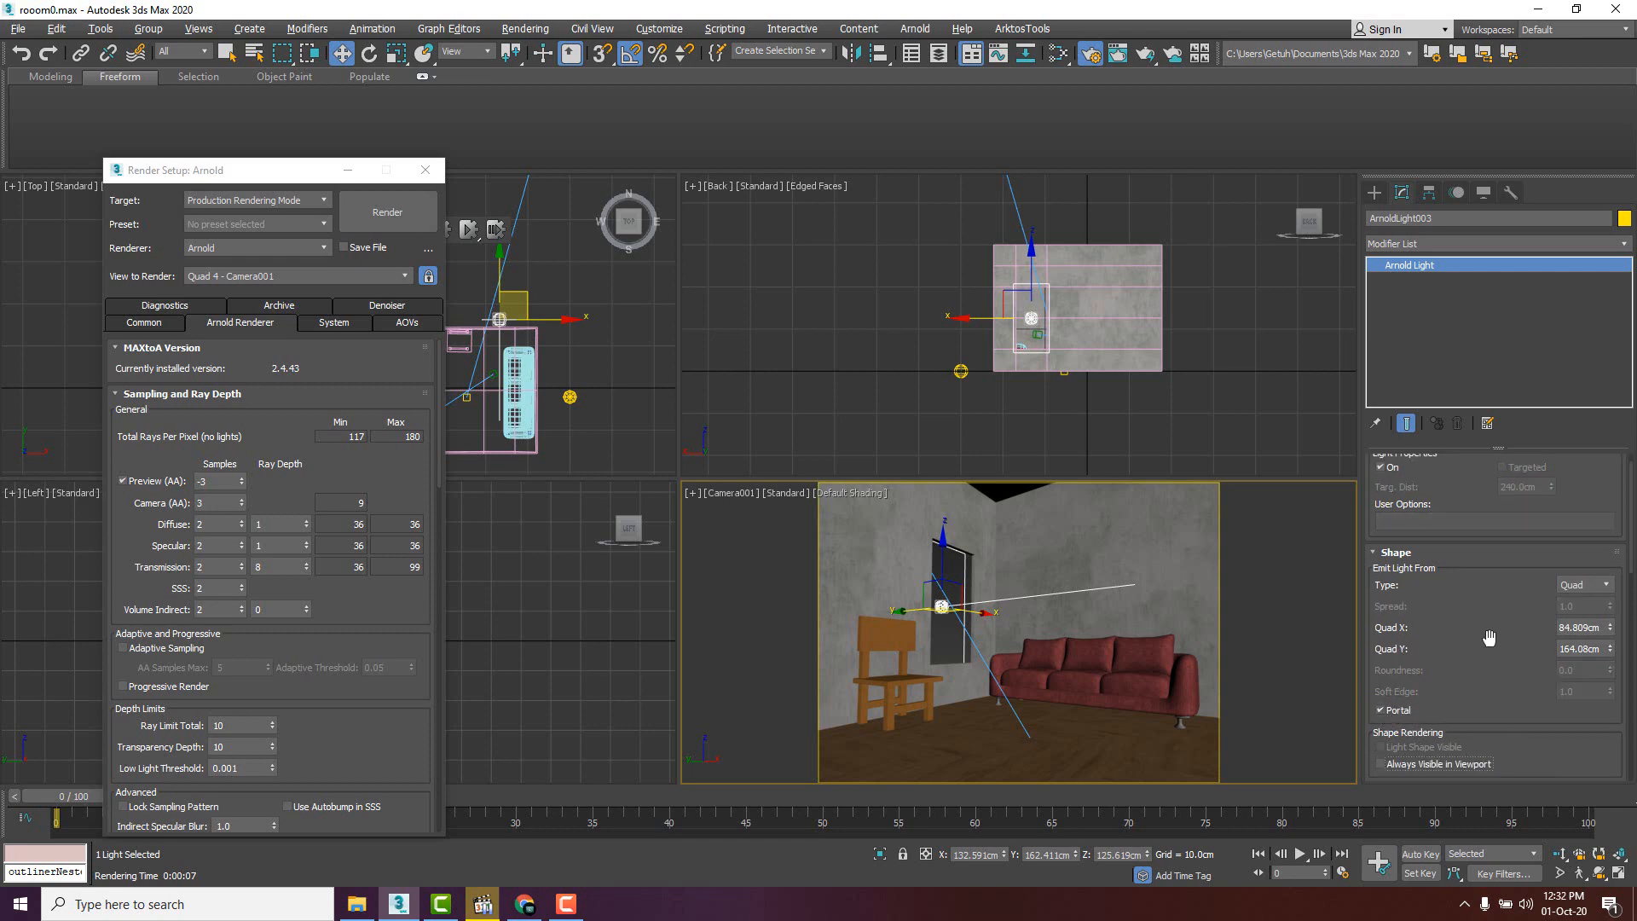
click(1262, 587)
key(shift+q)
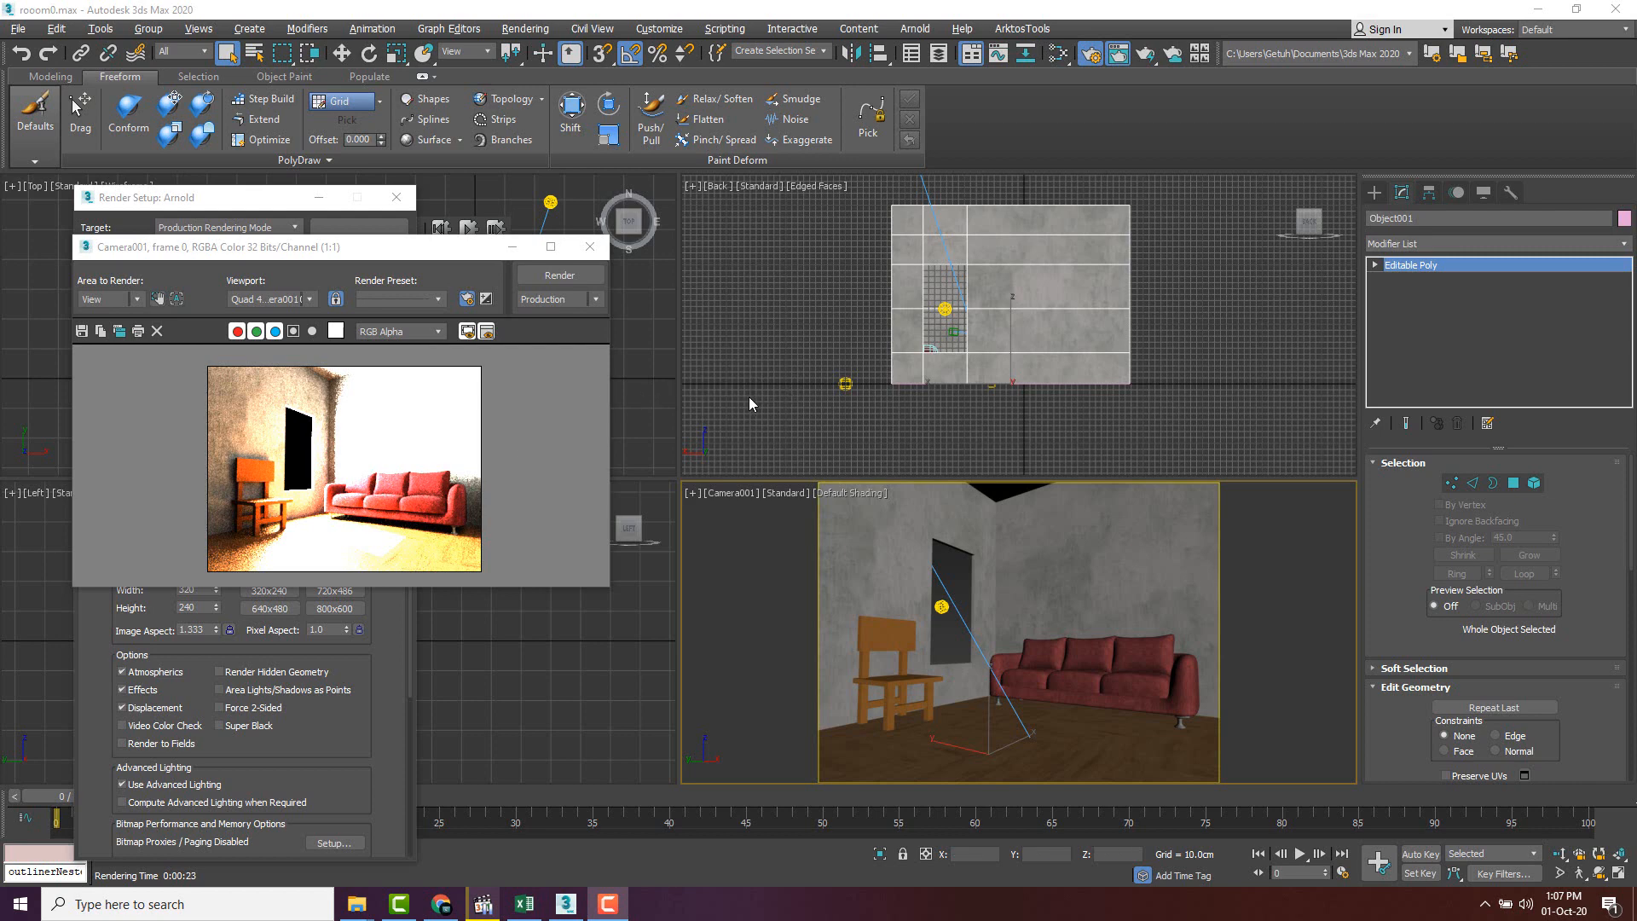
- Select the skydome light outside the room and switch its color source to Texture
click(845, 383)
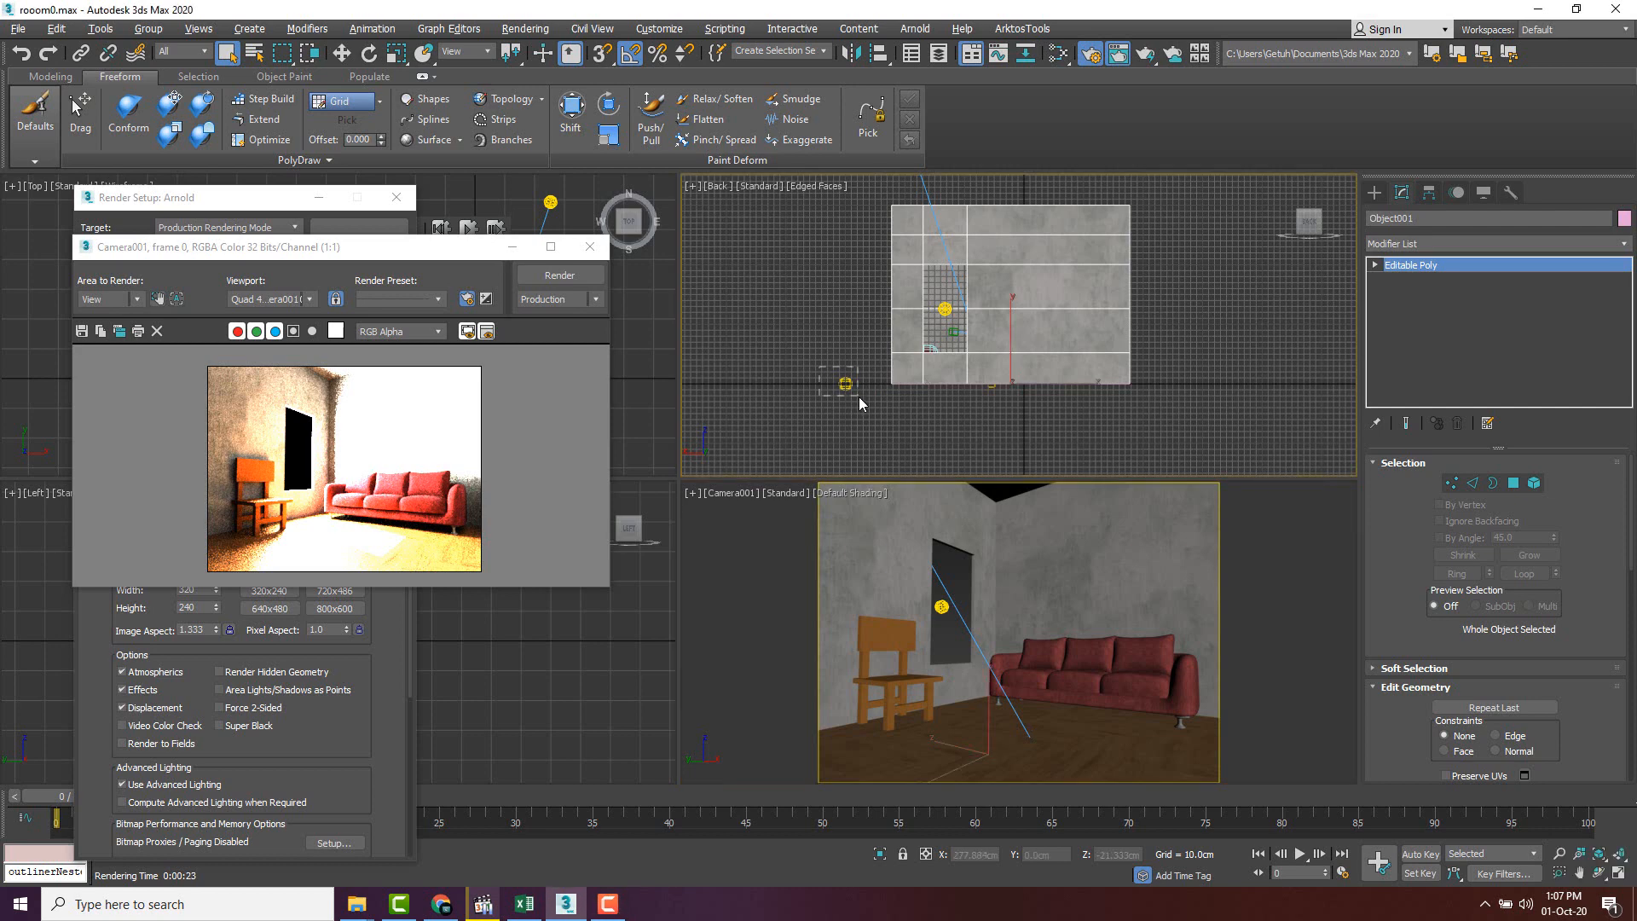
click(871, 420)
click(847, 384)
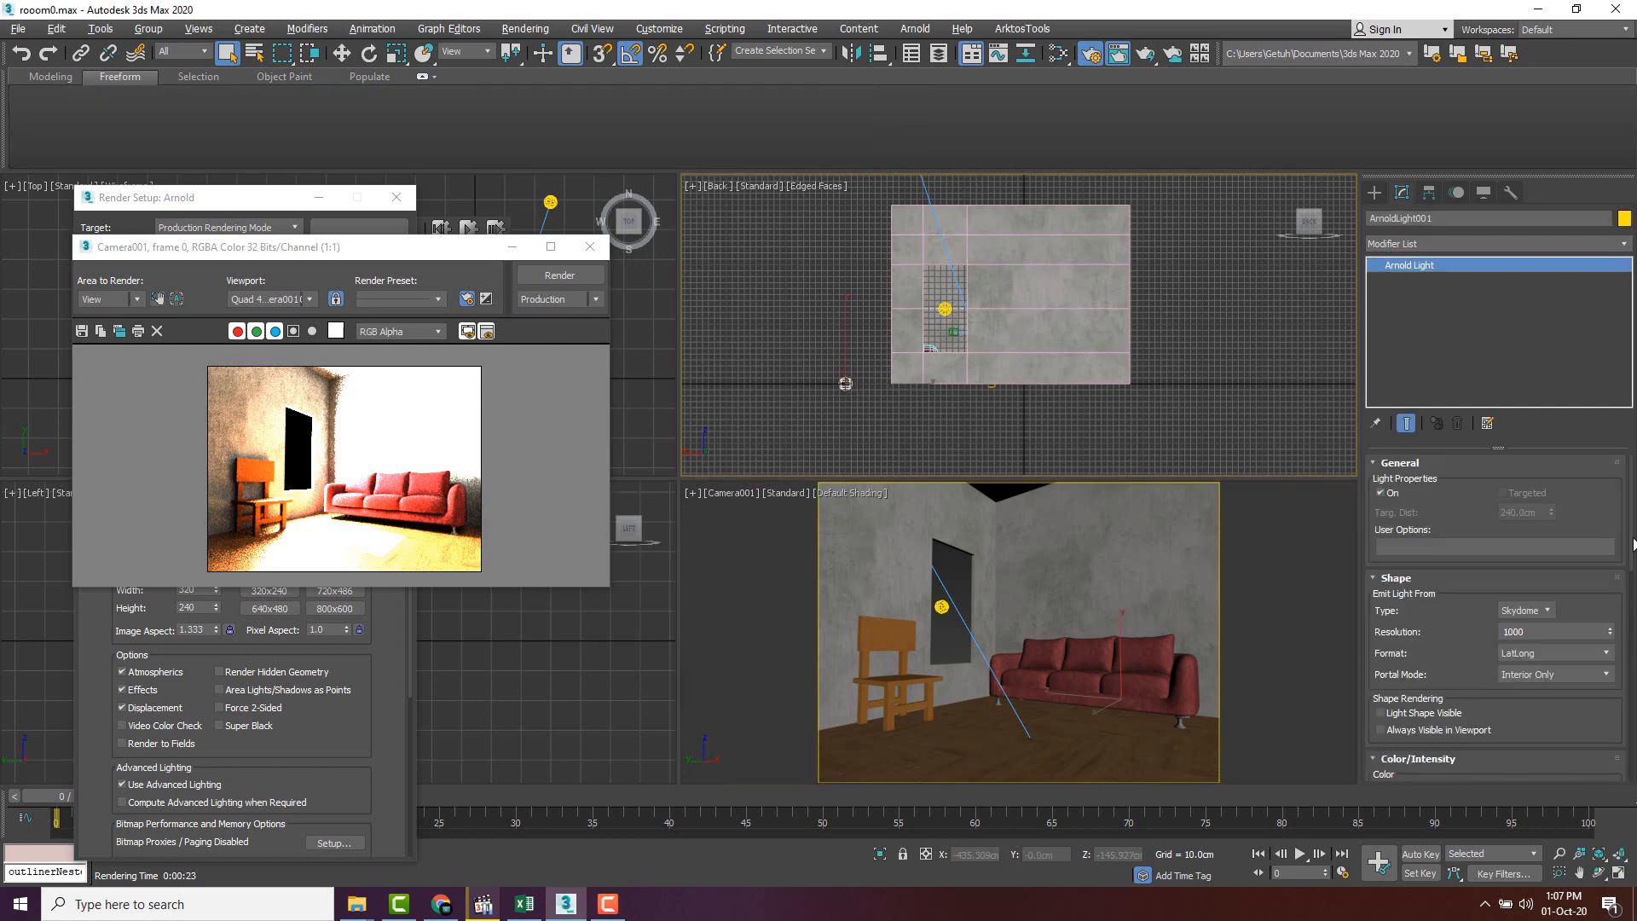
scroll(1570, 710, down, 3)
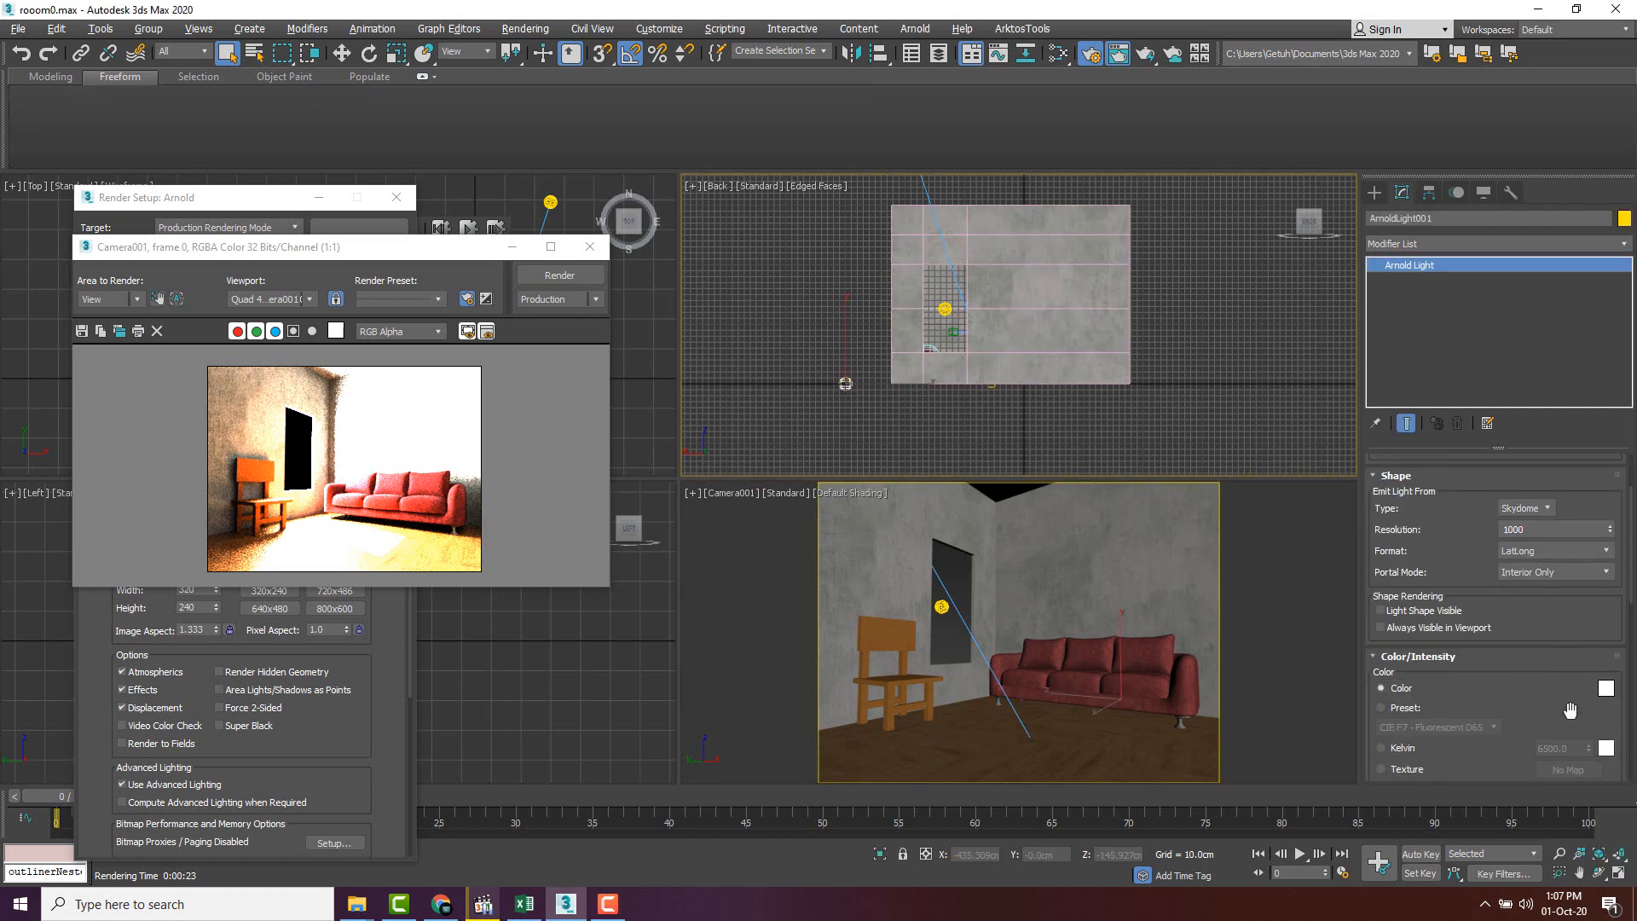
scroll(1566, 701, down, 2)
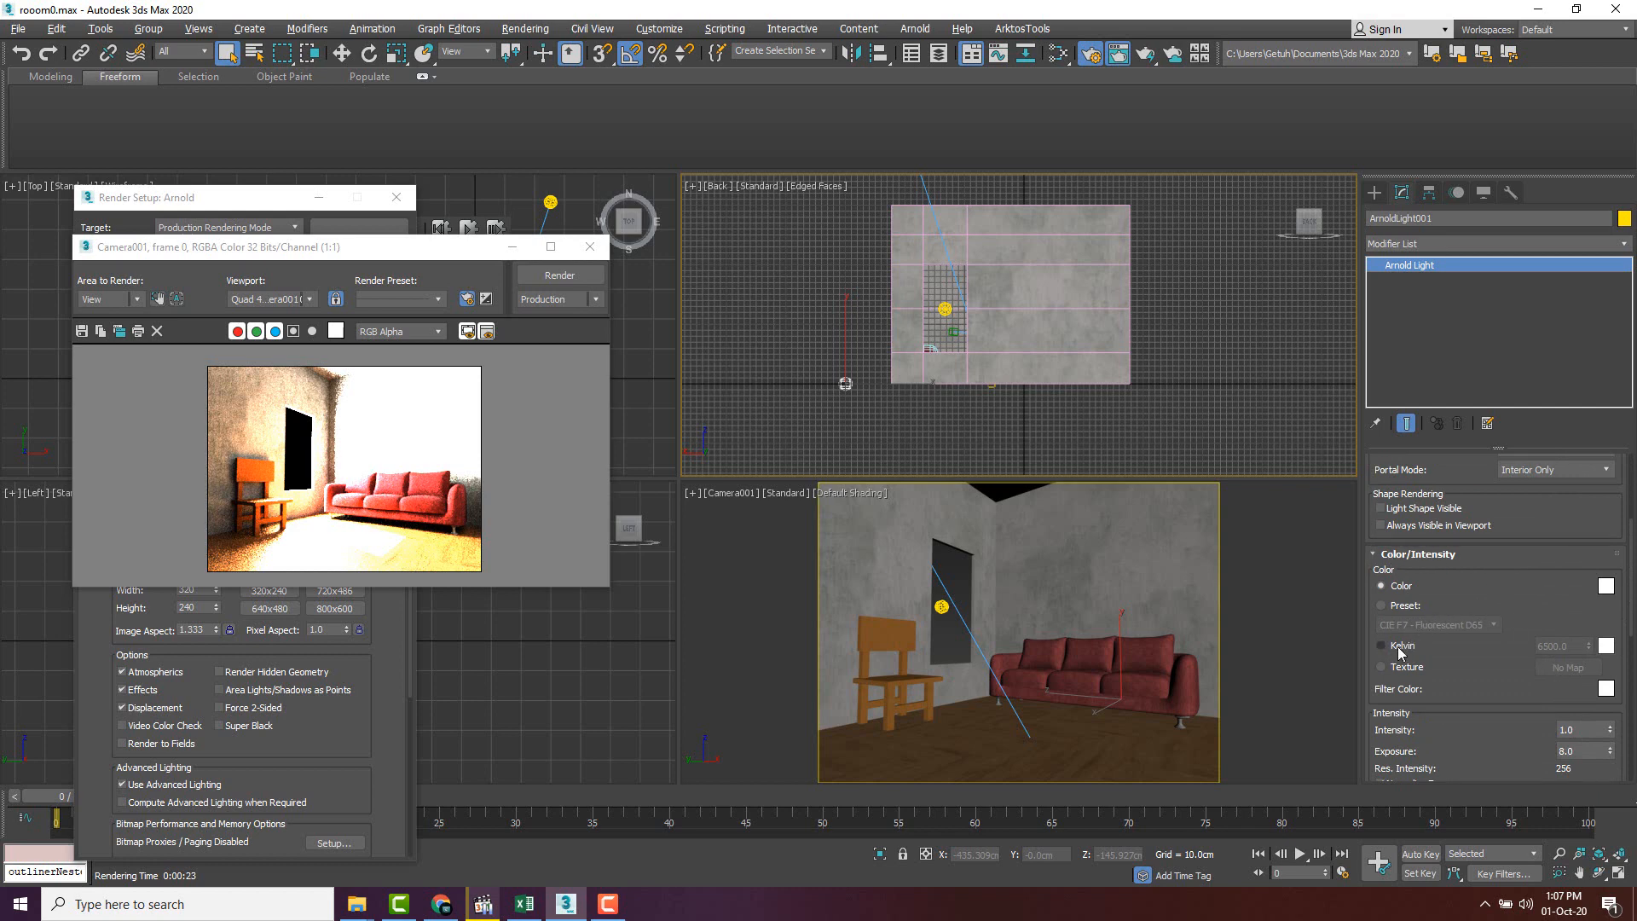
click(1382, 667)
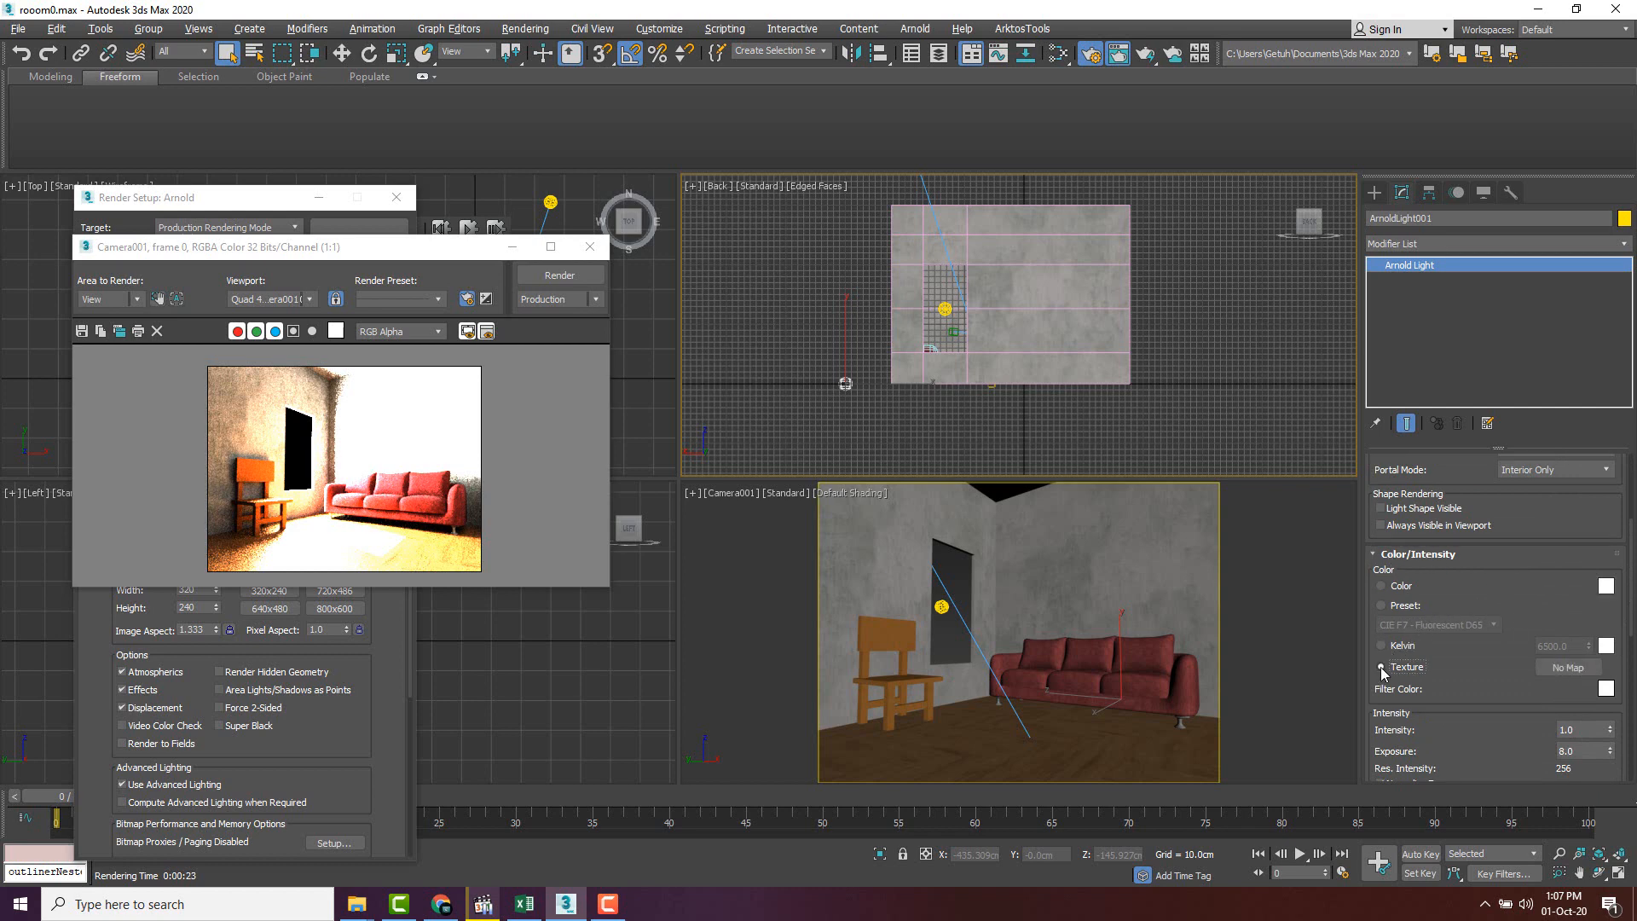
click(1569, 668)
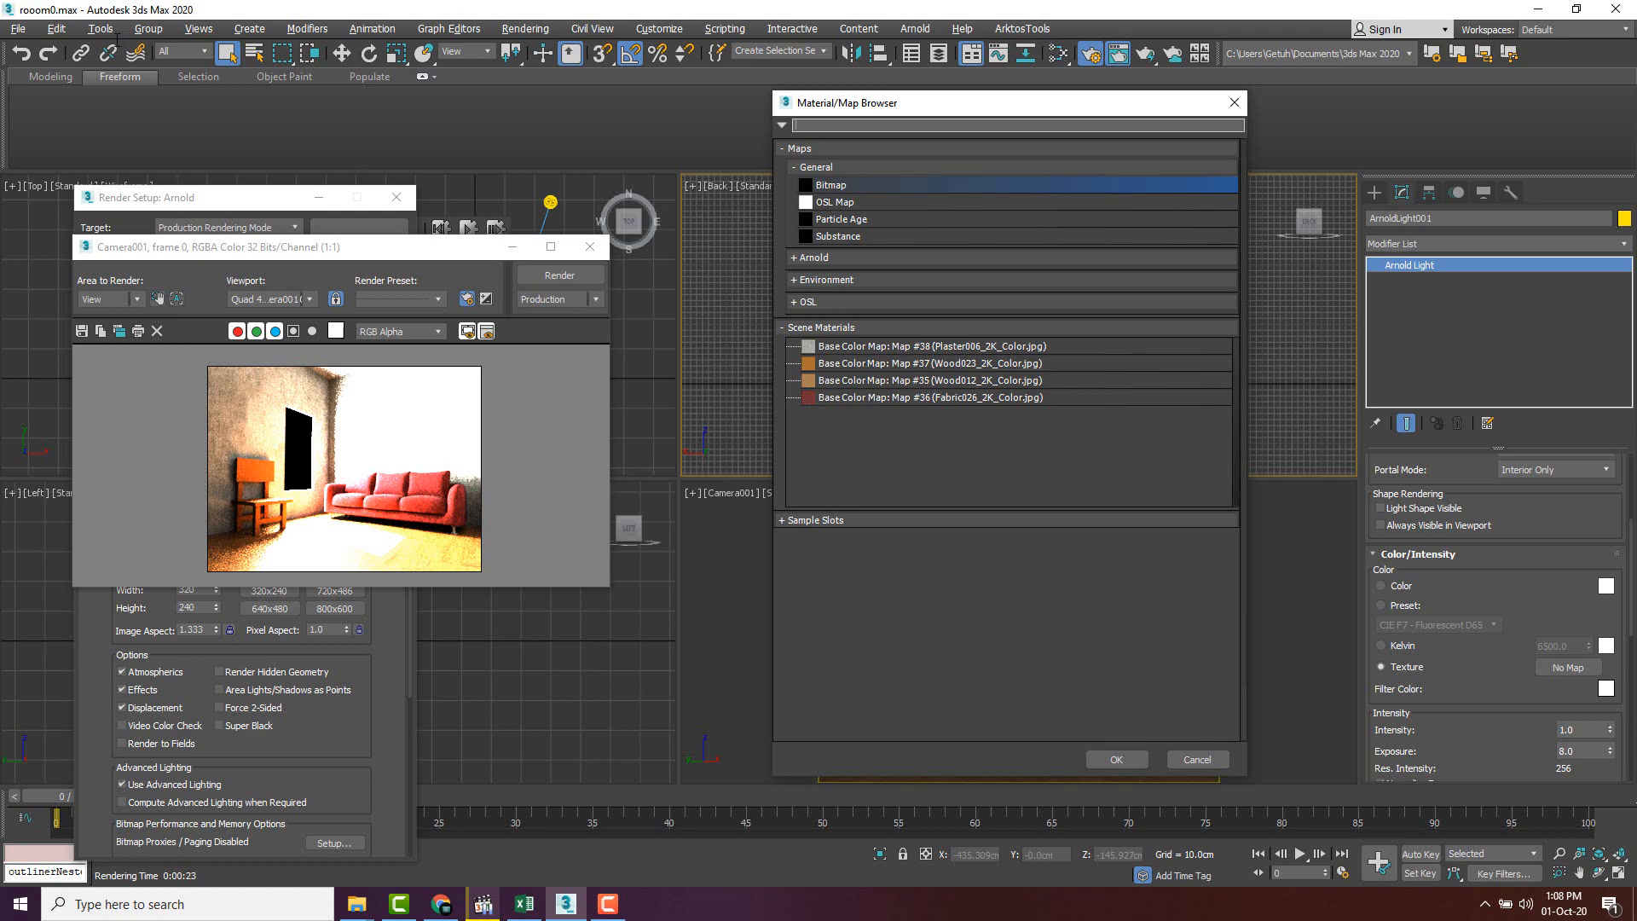
- Switch to the browser and examine the Gamrig HDRI page and its download resolutions on HDRI Haven, and return to 3ds Max
key(alt+Tab)
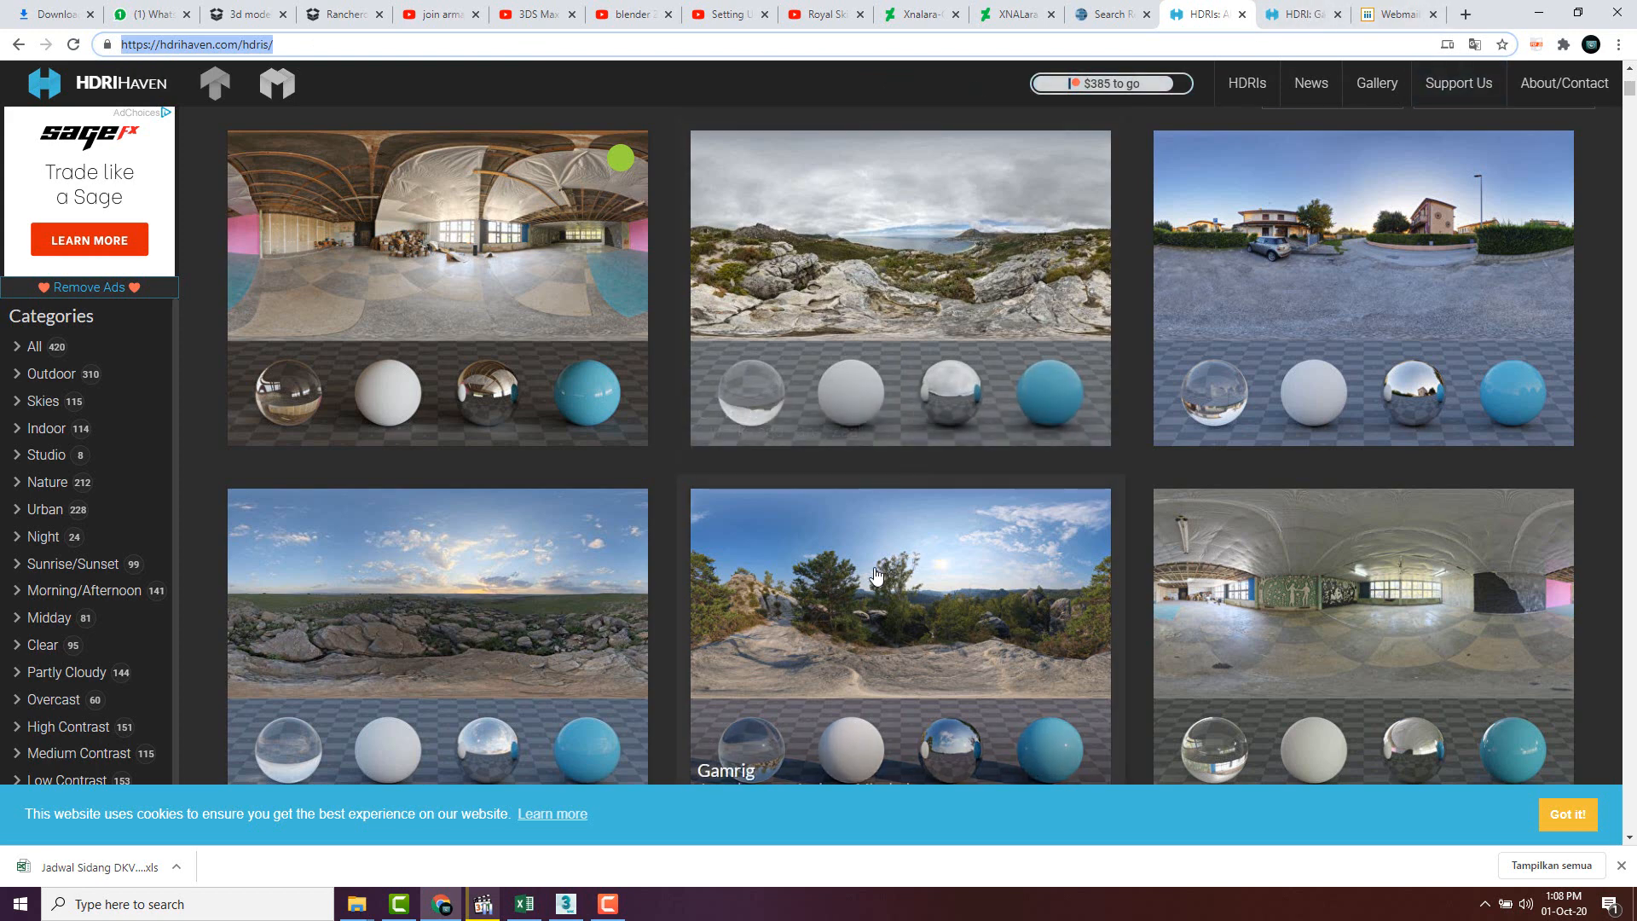
click(1295, 20)
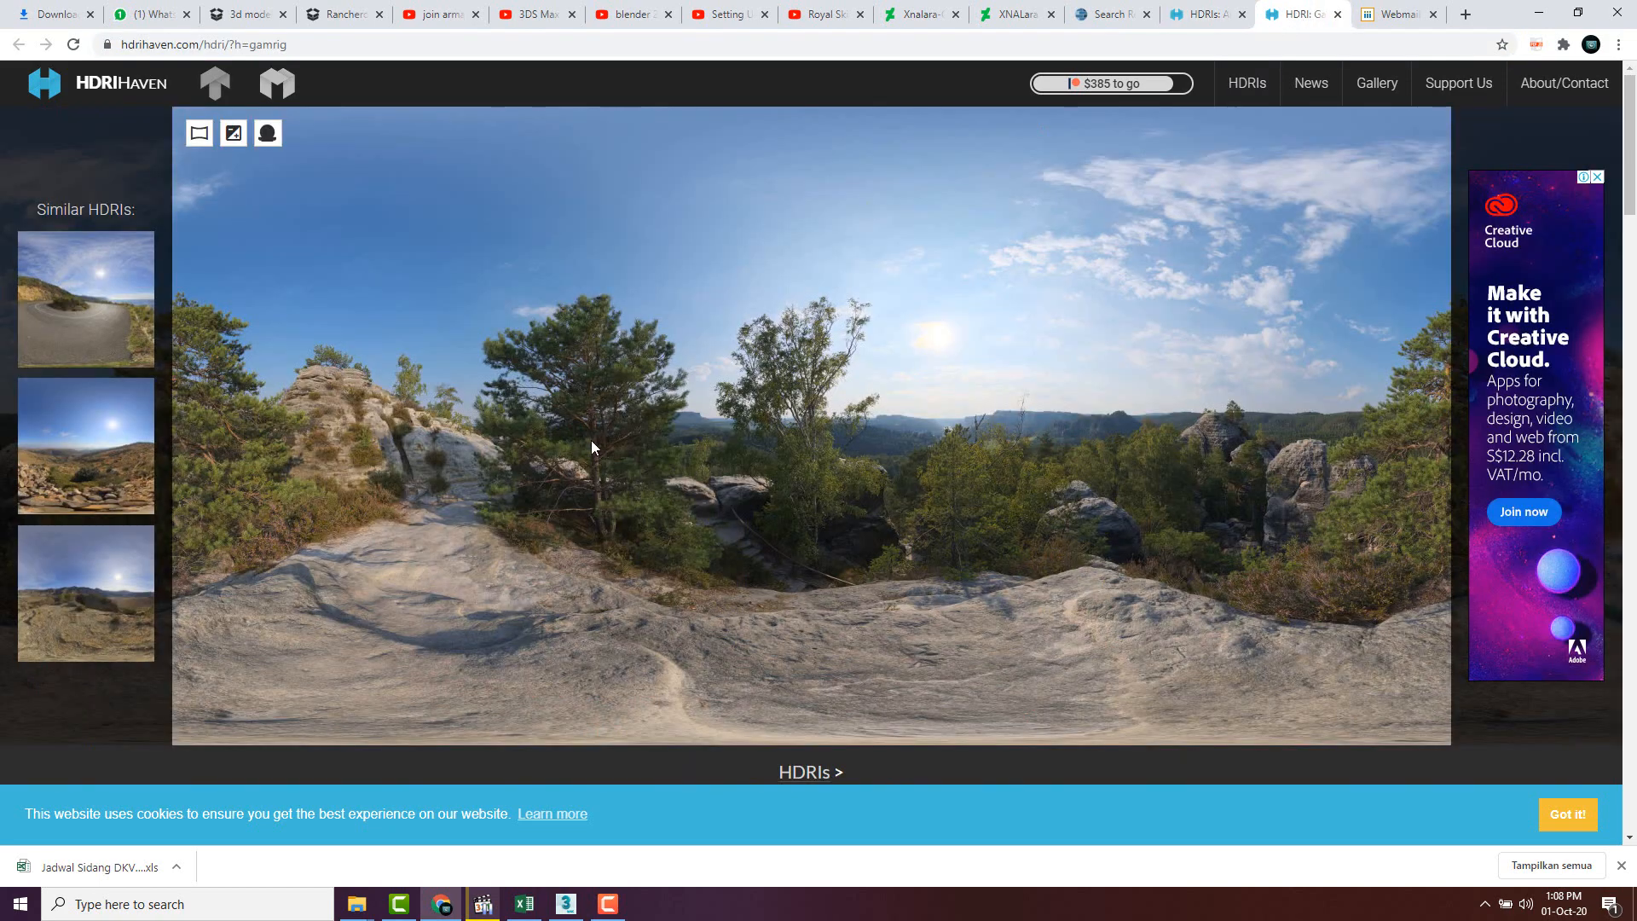
scroll(593, 442, down, 6)
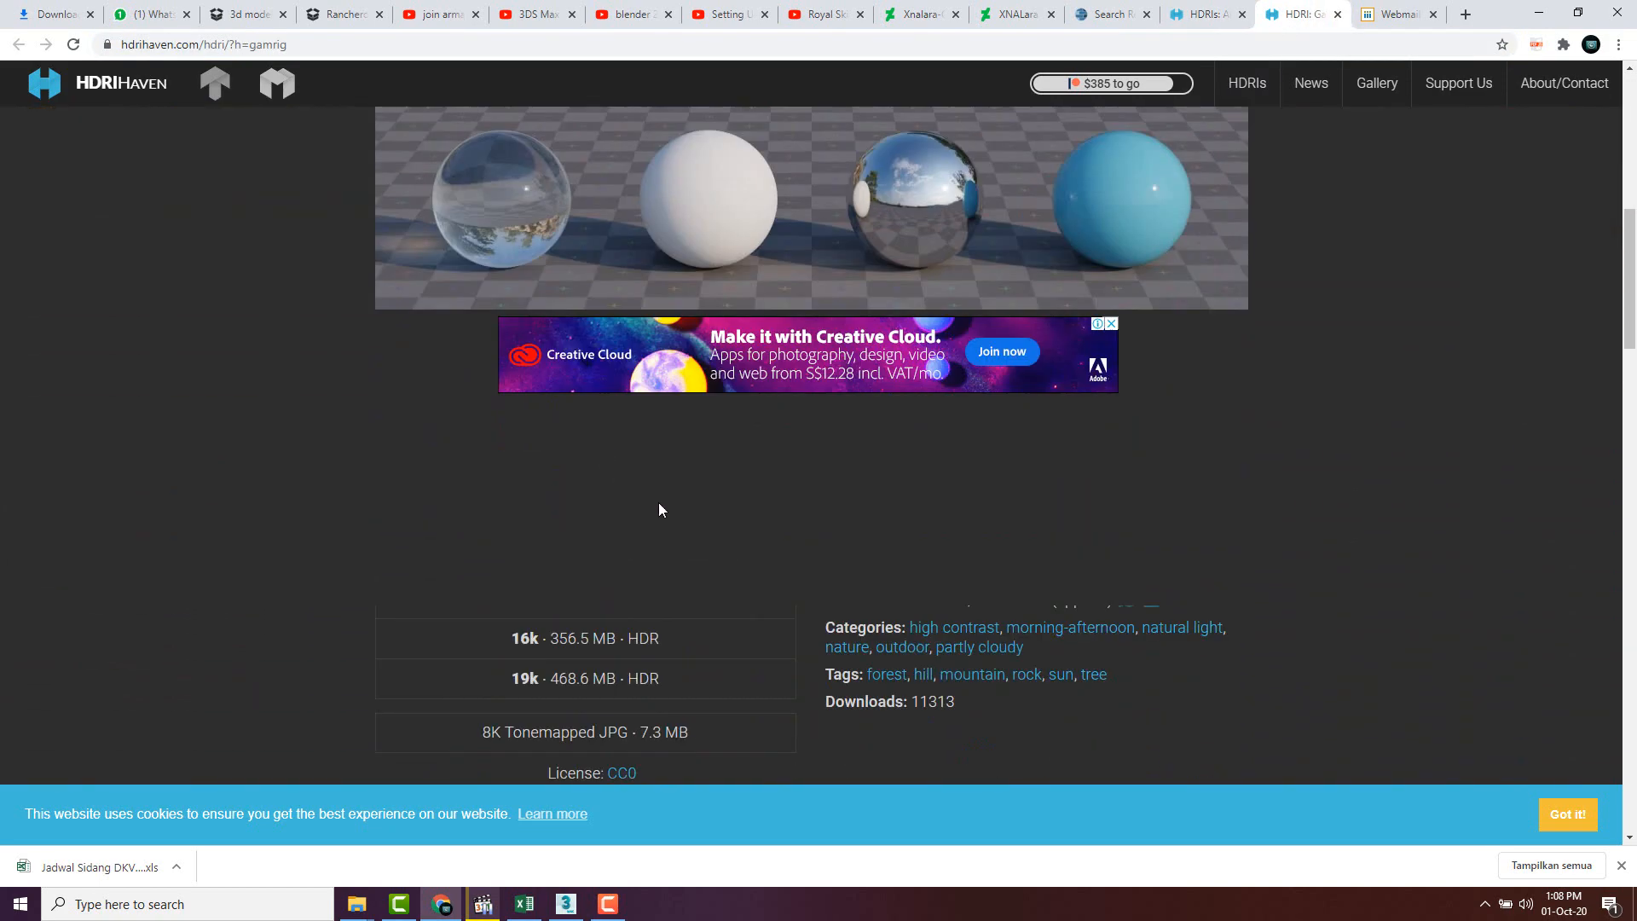
scroll(544, 638, down, 2)
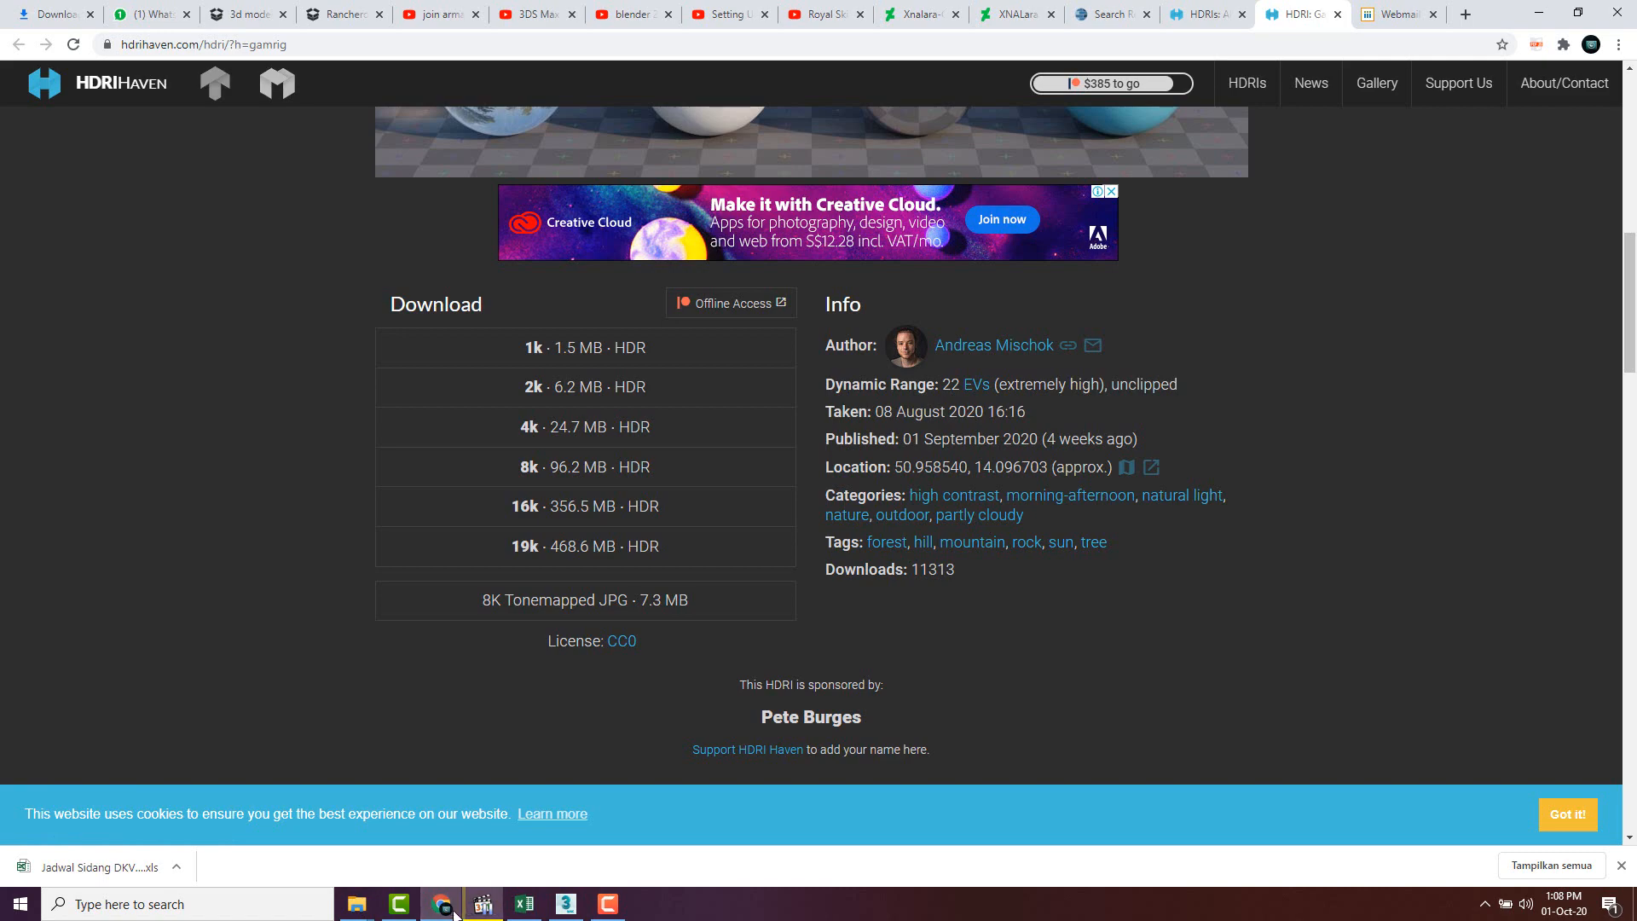
click(567, 904)
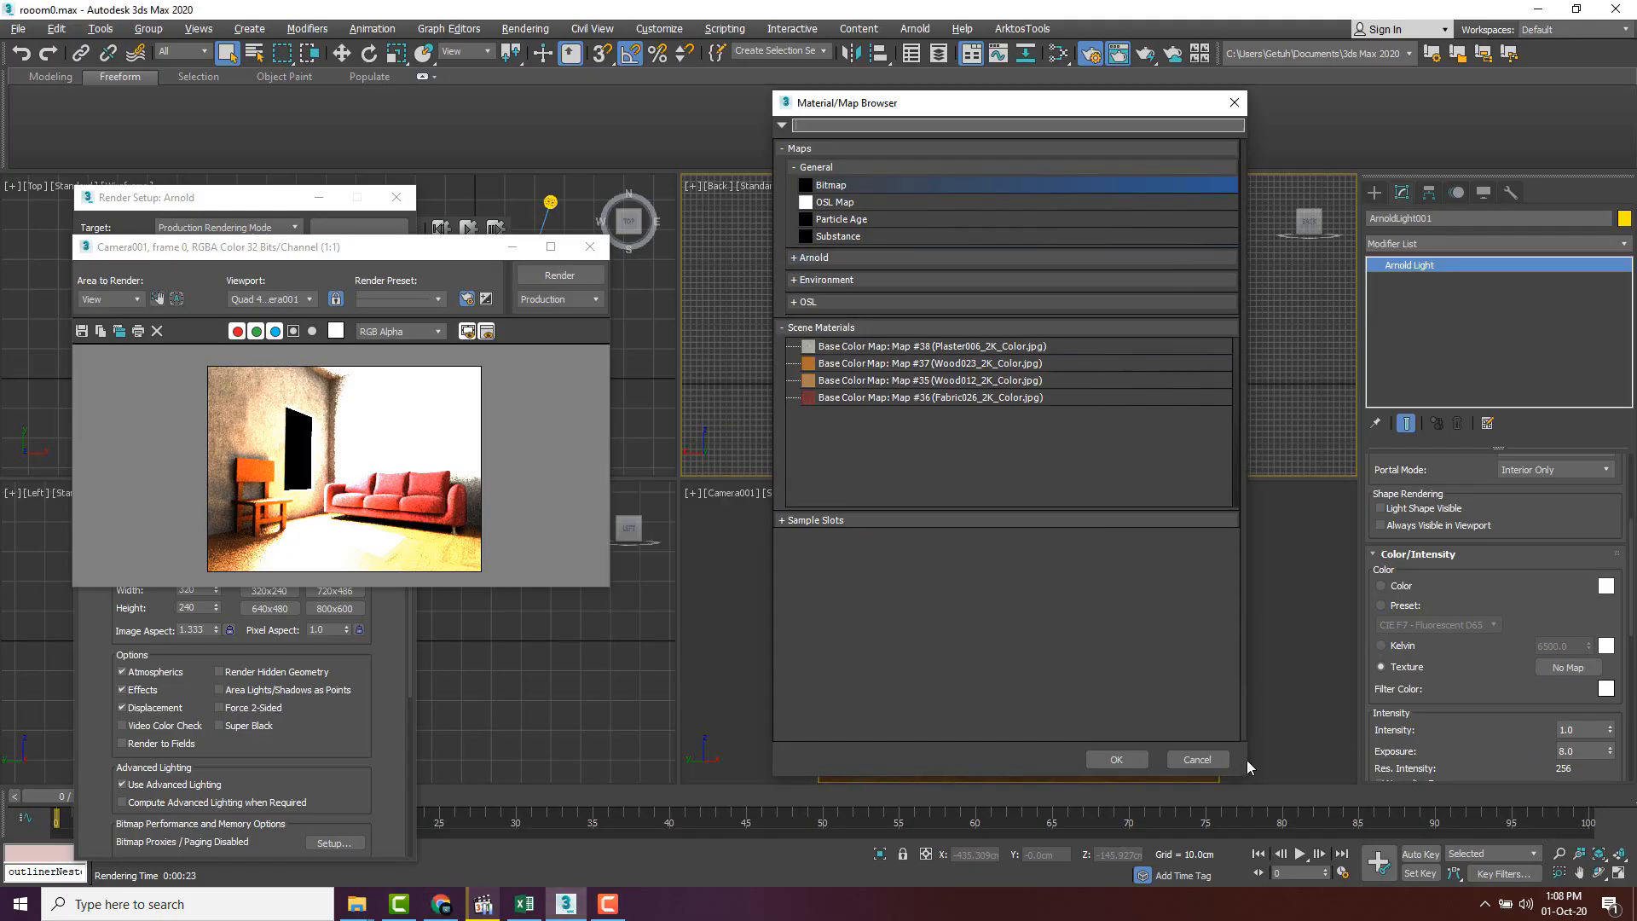
click(1197, 759)
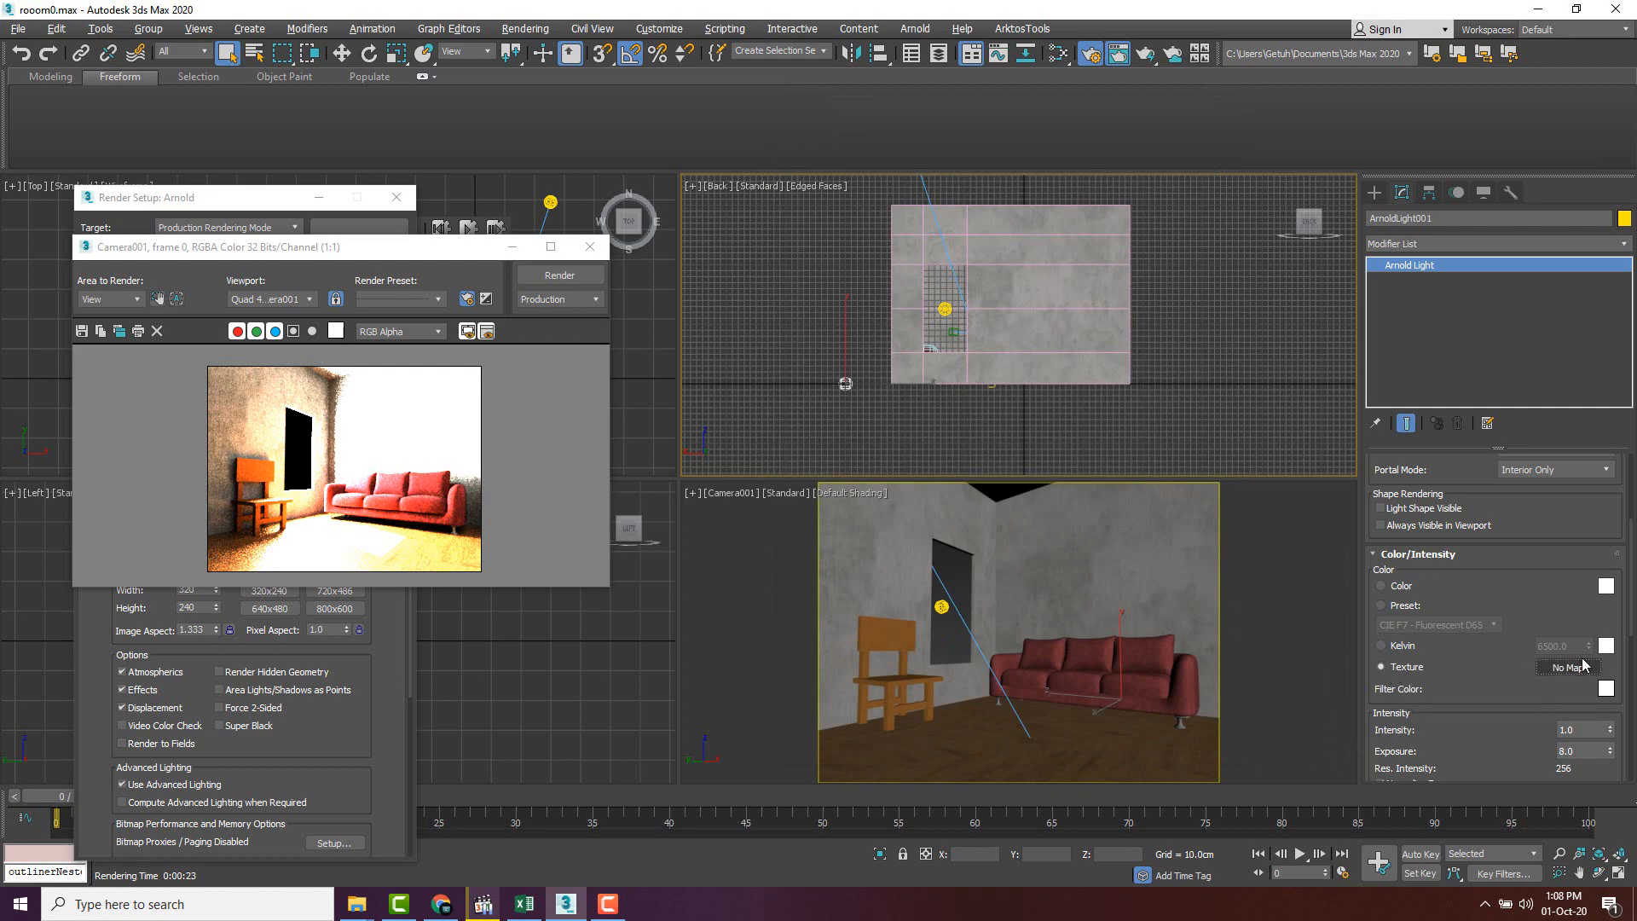
- Assign a Bitmap map with the gamrig_1k HDR file from the Documents library as the skydome light's texture, keeping the HDRI load settings
click(1567, 670)
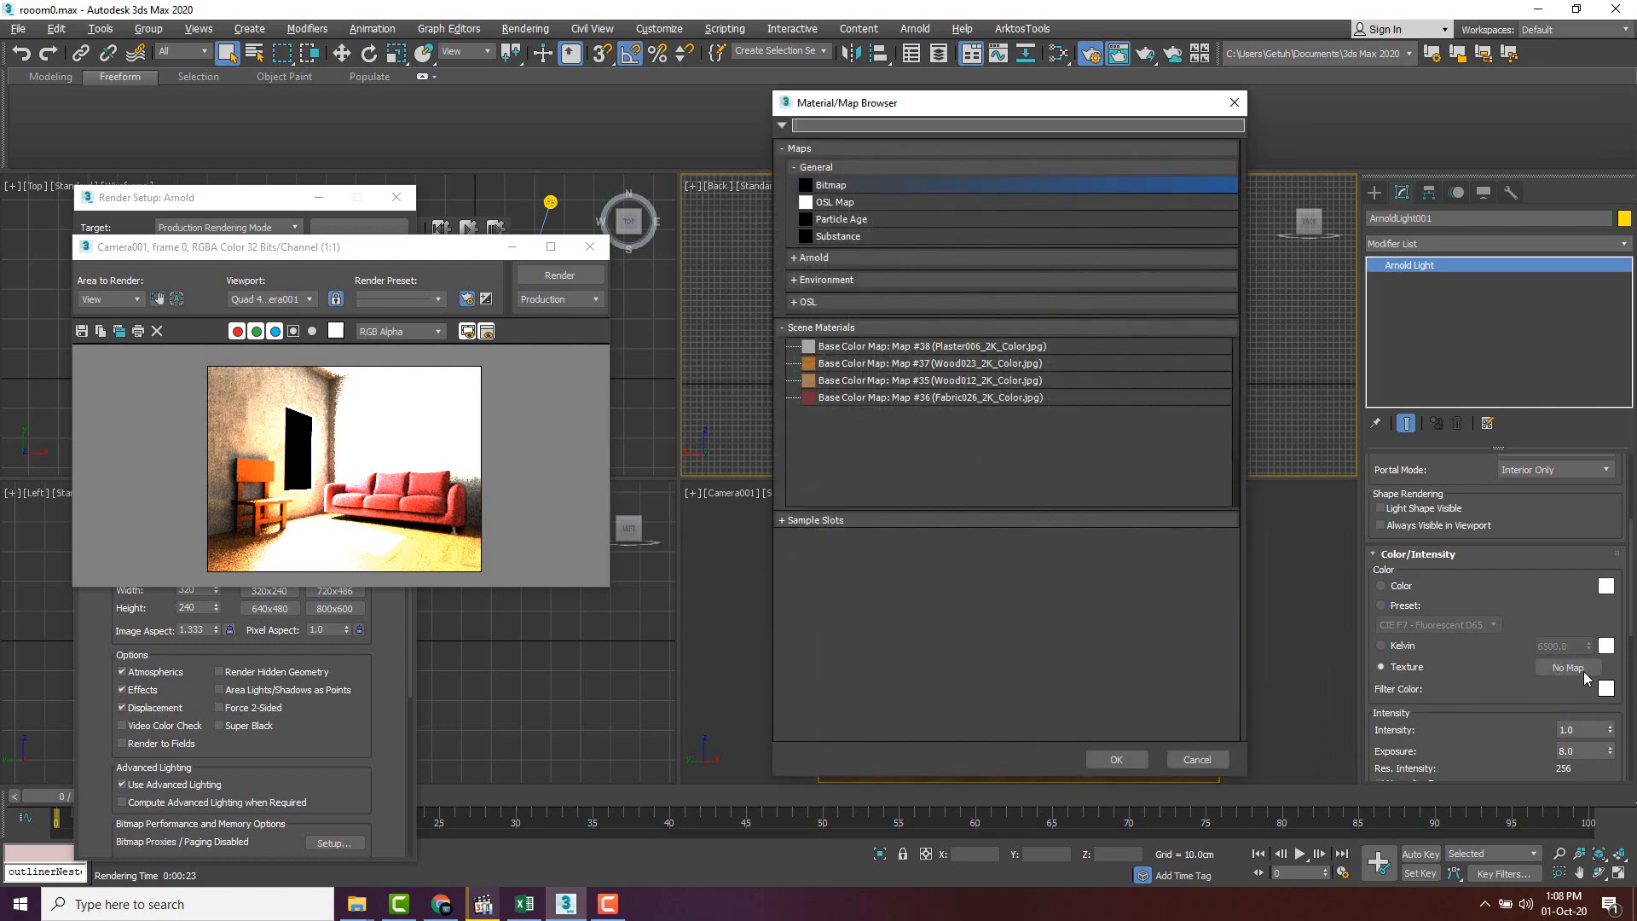
double_click(832, 185)
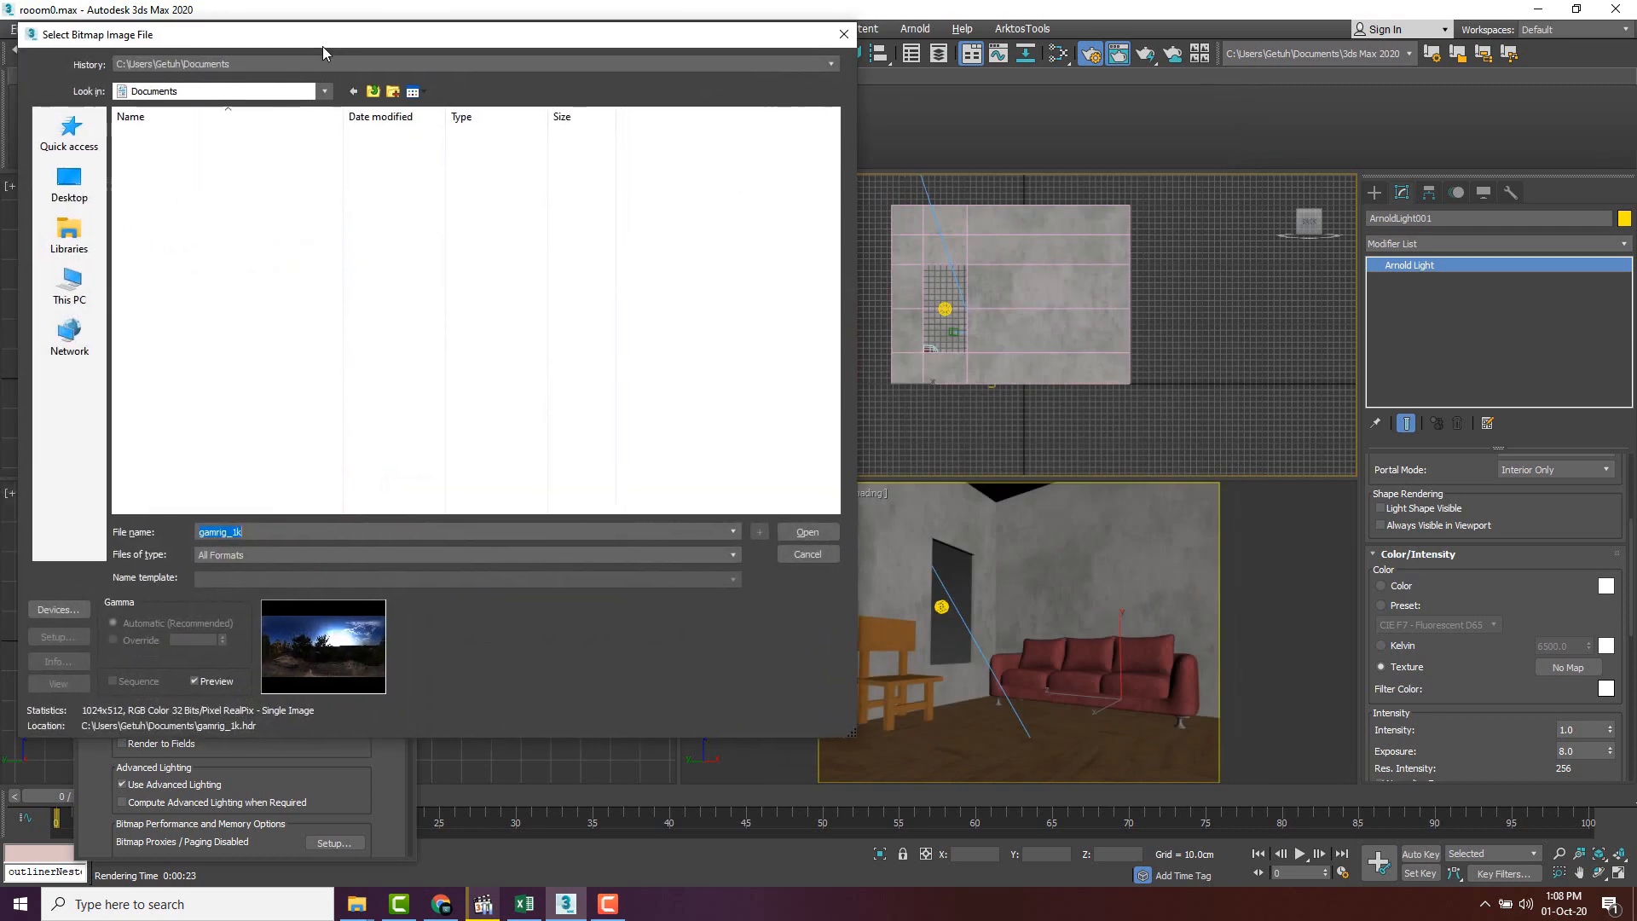
click(177, 265)
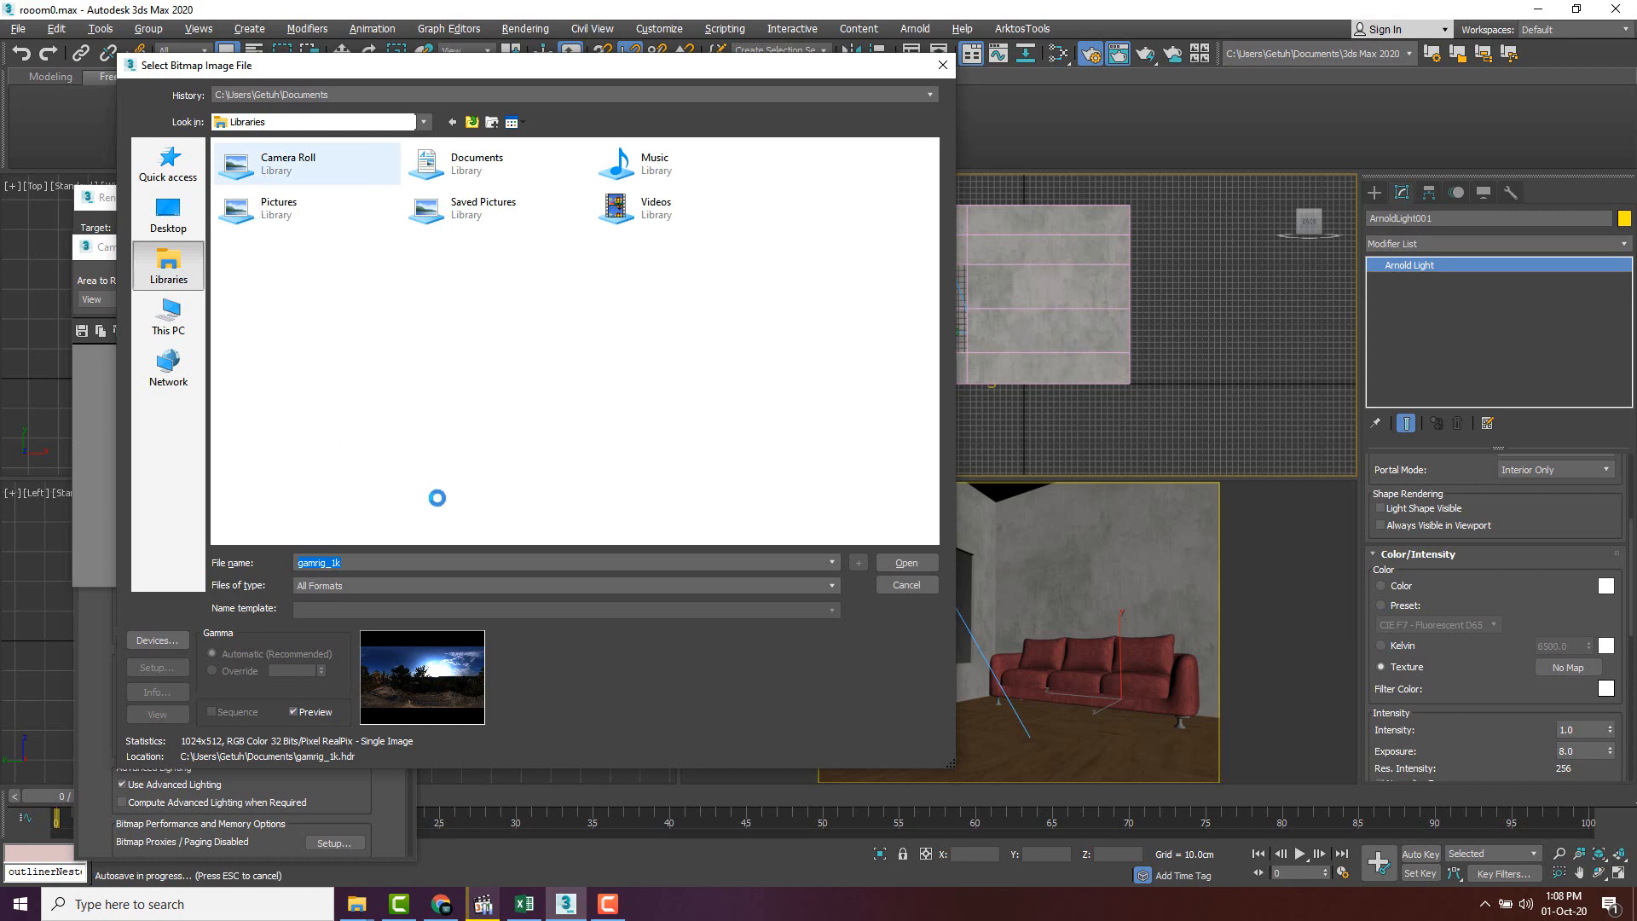
double_click(466, 169)
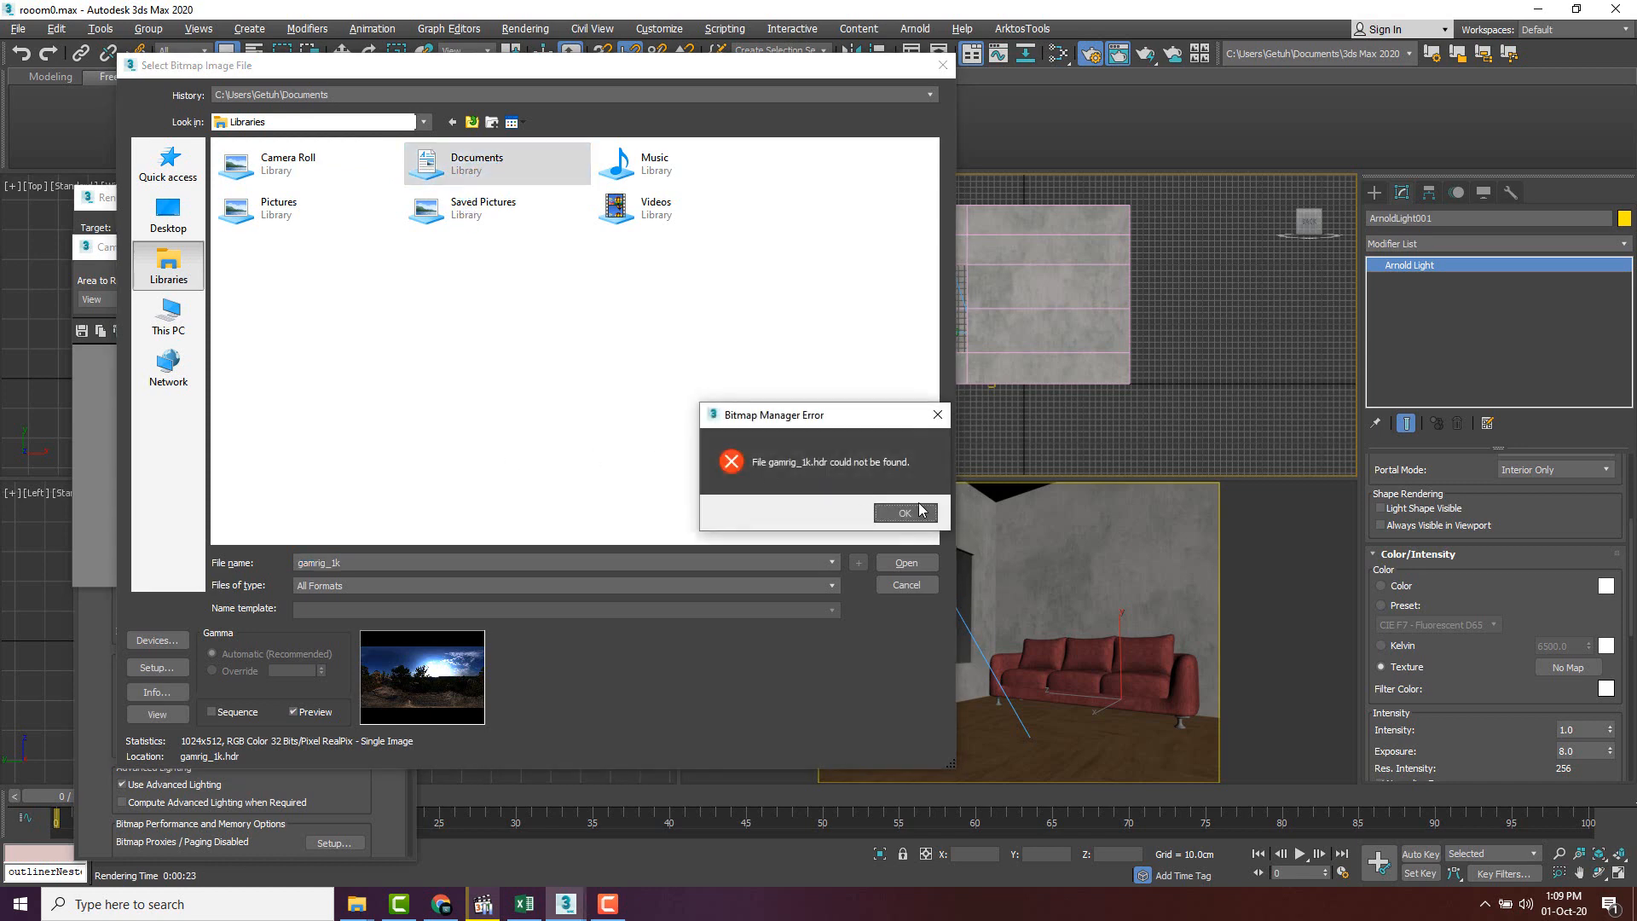
click(905, 511)
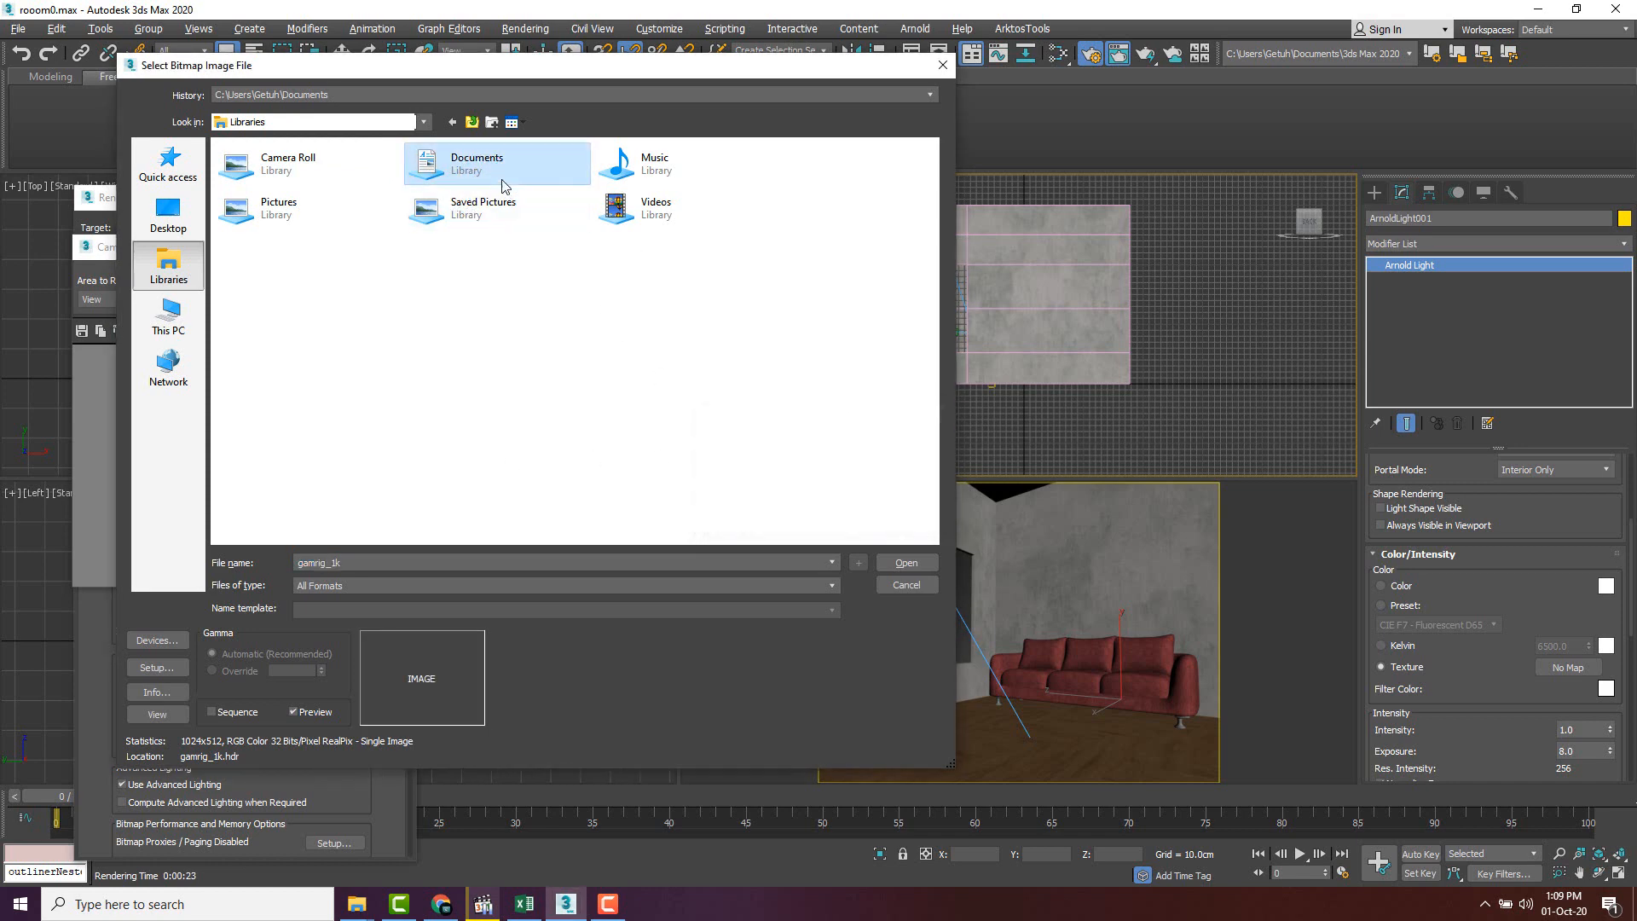
scroll(816, 318, down, 1)
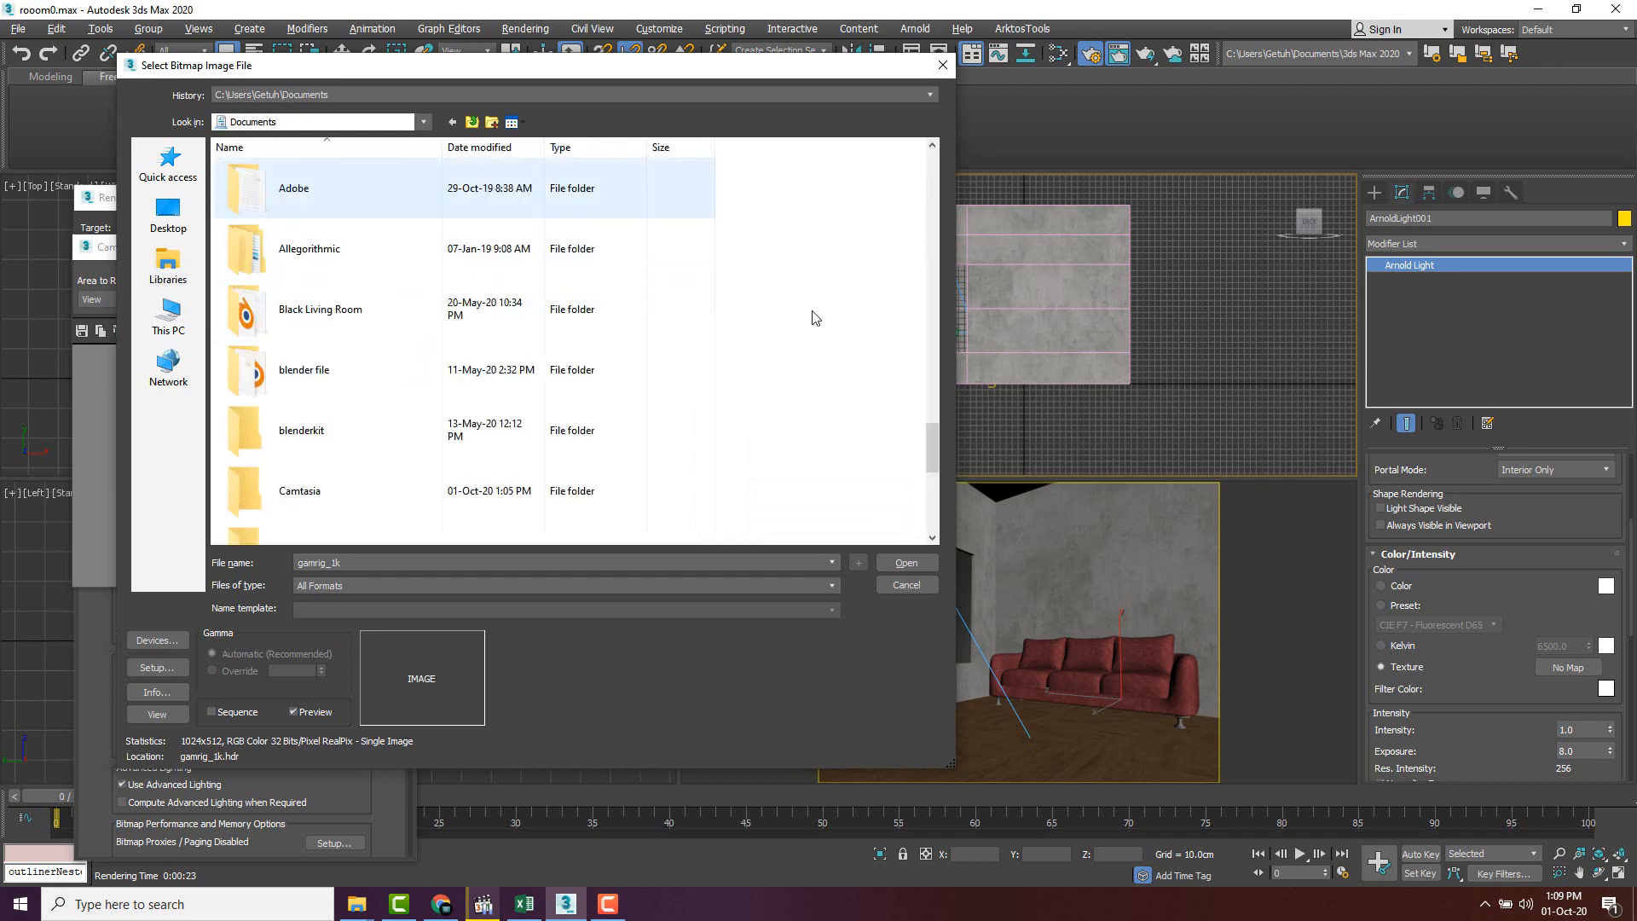
scroll(816, 318, down, 10)
scroll(355, 401, up, 5)
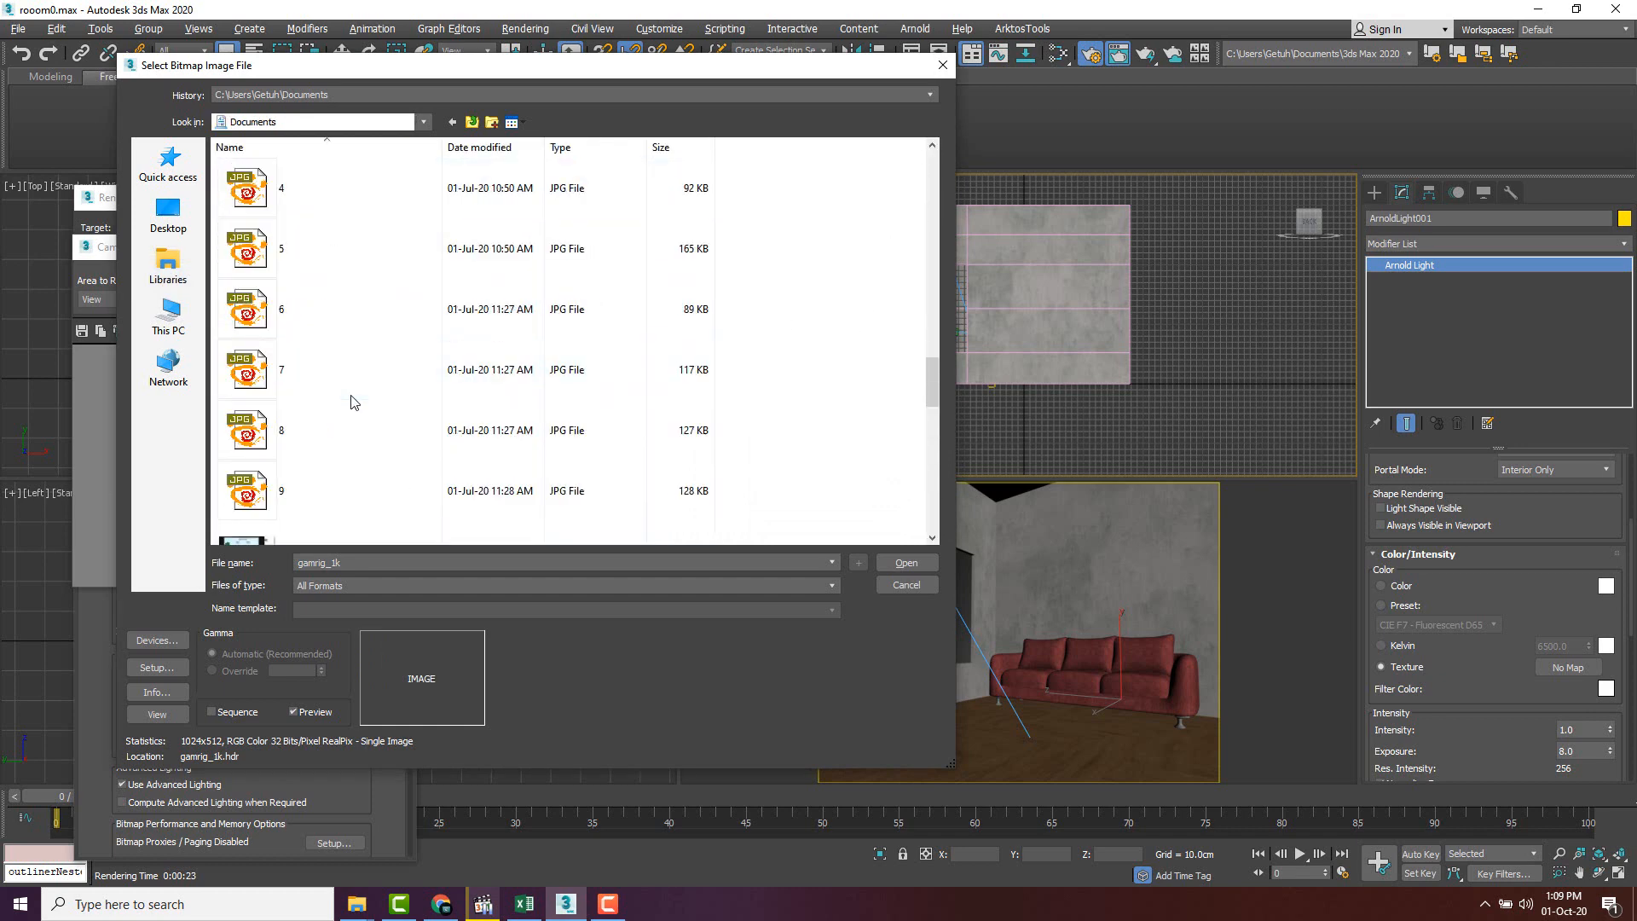
scroll(355, 402, down, 4)
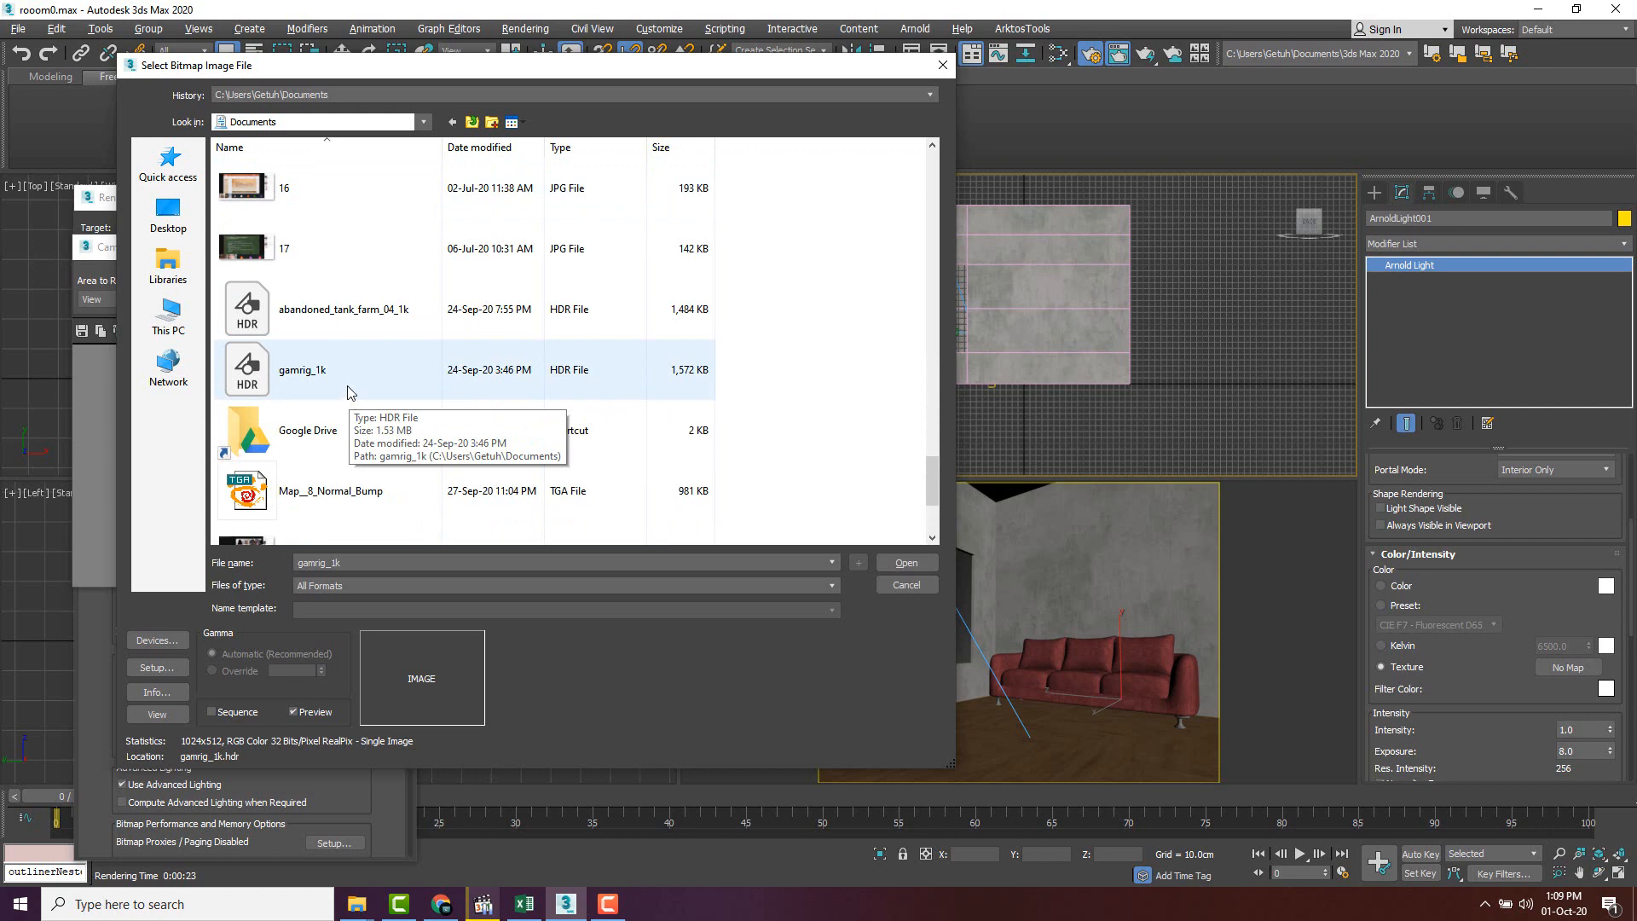
click(310, 320)
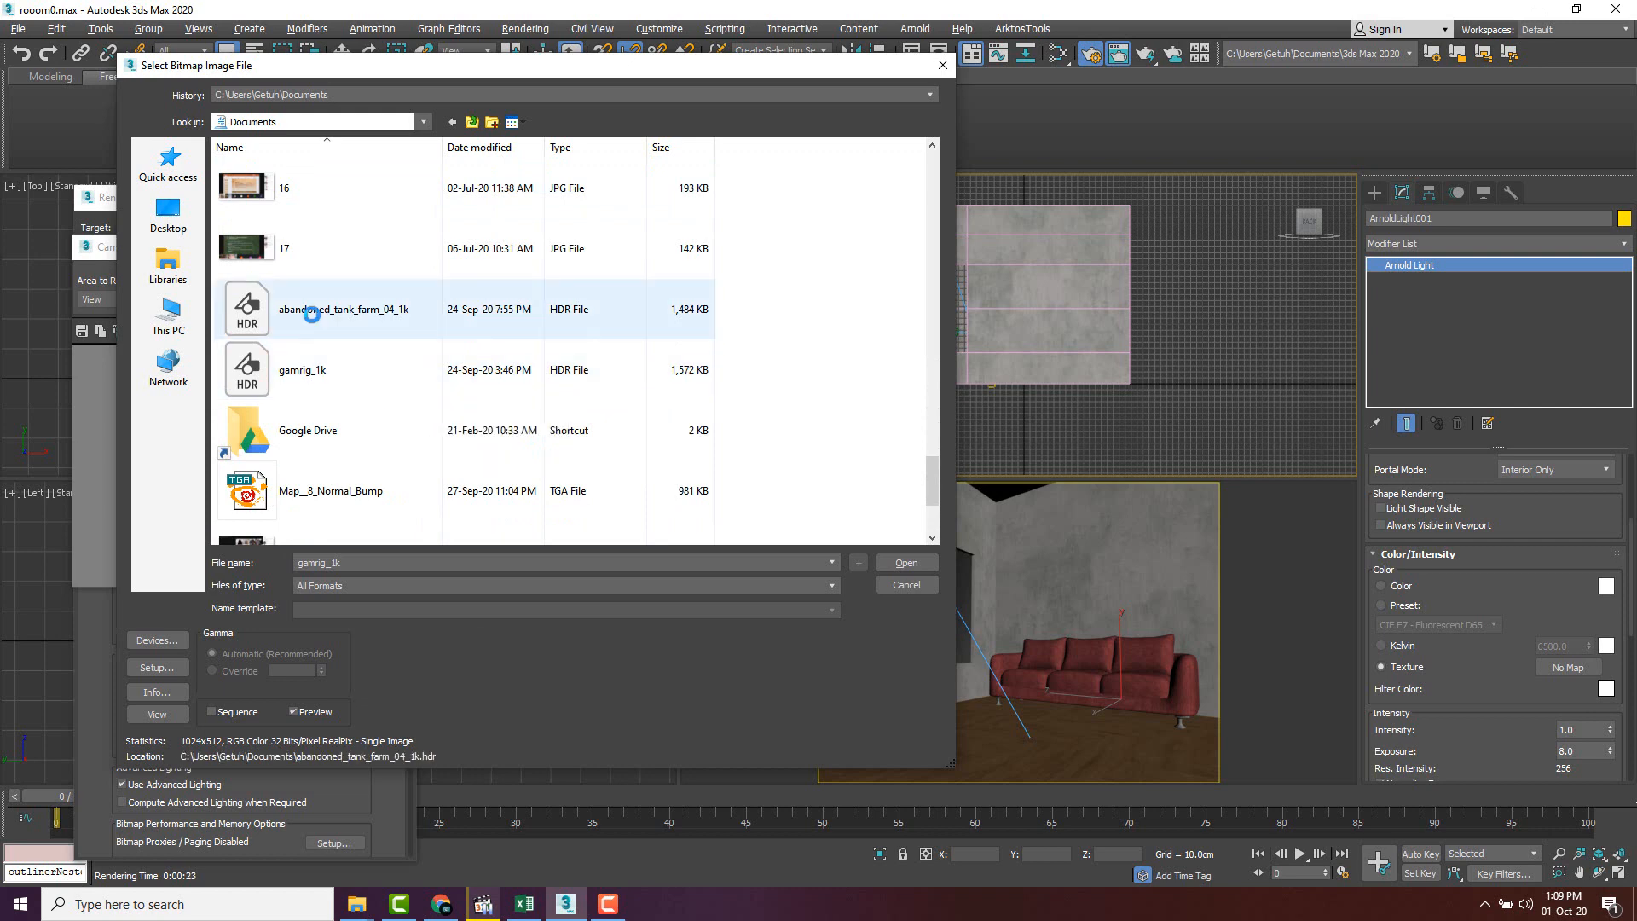
click(909, 563)
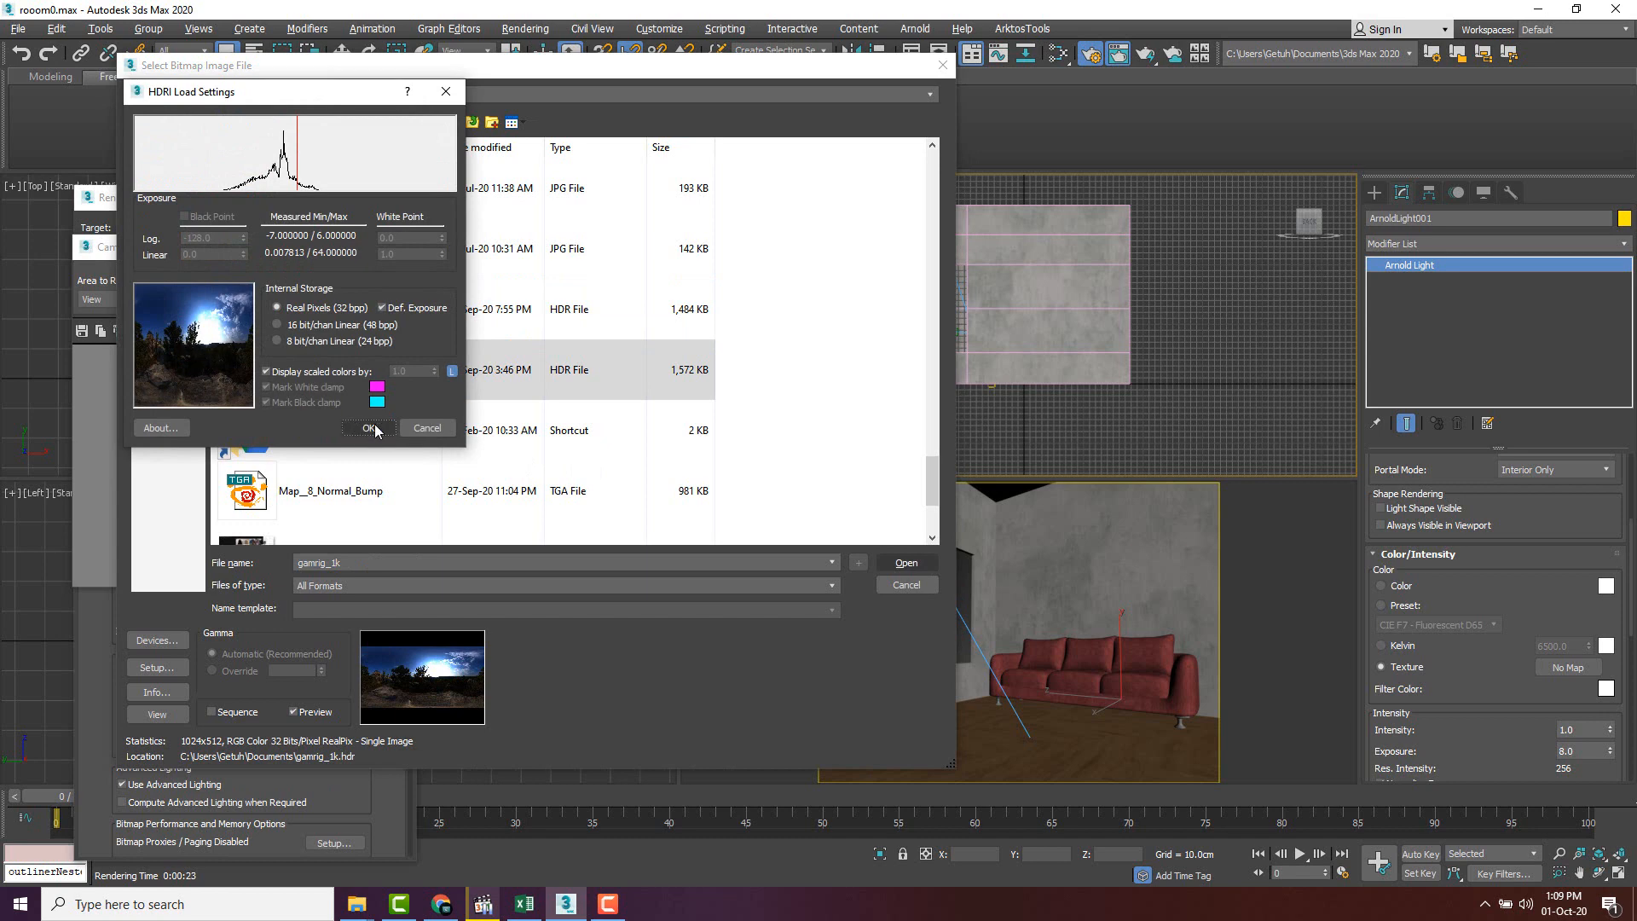
click(365, 429)
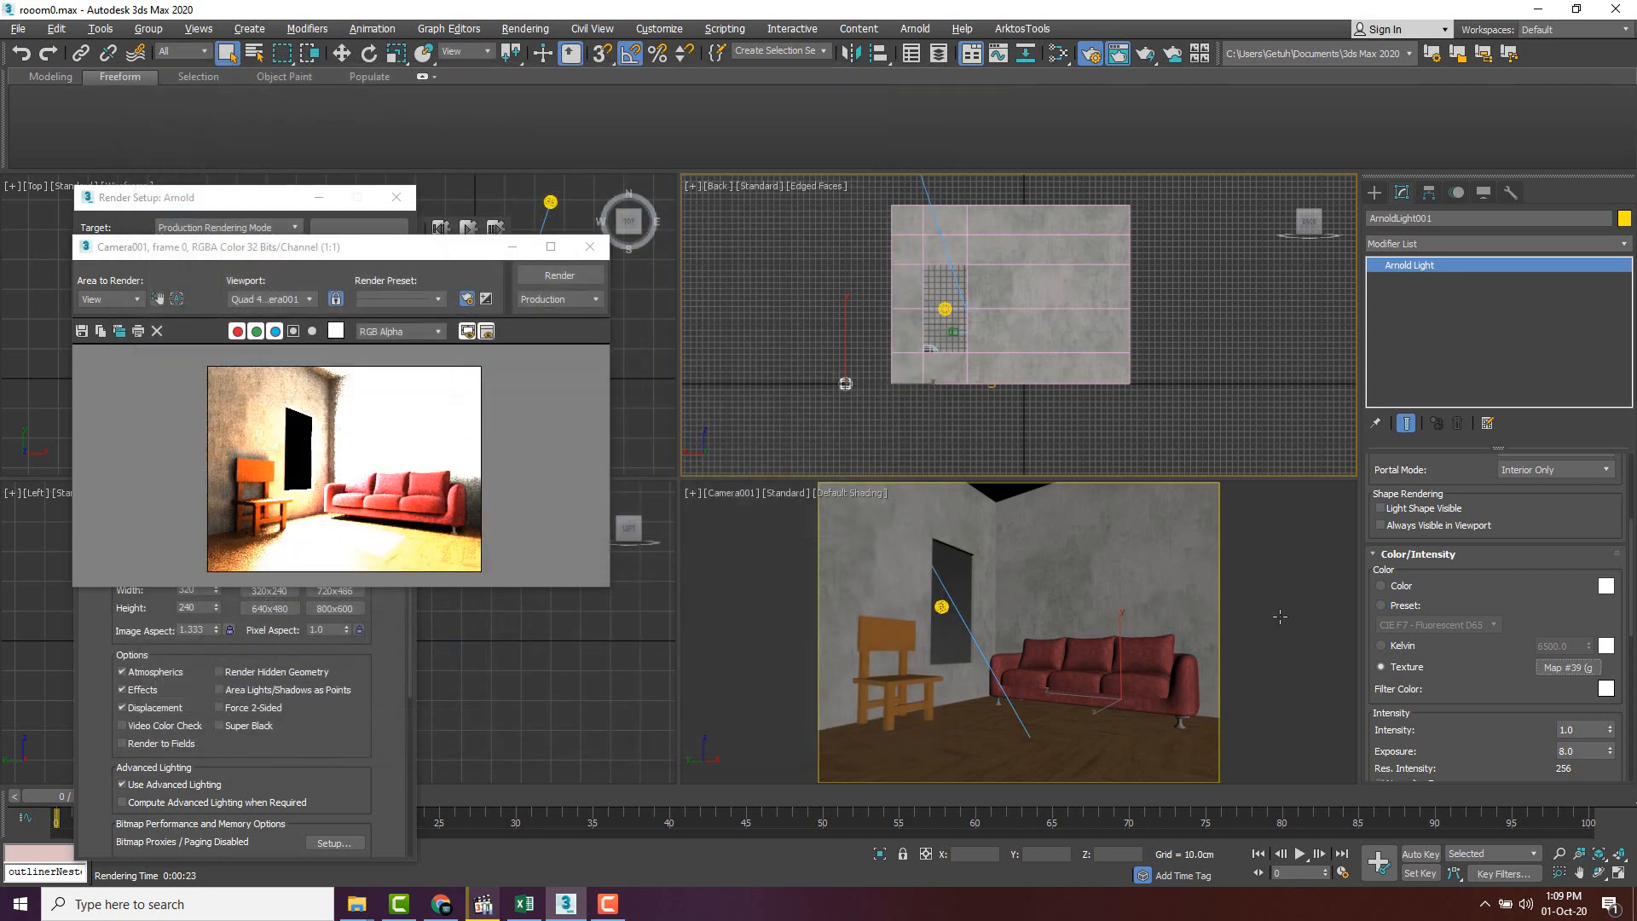
- Render the camera view with the HDRI skydome texture, and close the rendered frame and Render Setup windows
click(1560, 672)
click(1301, 631)
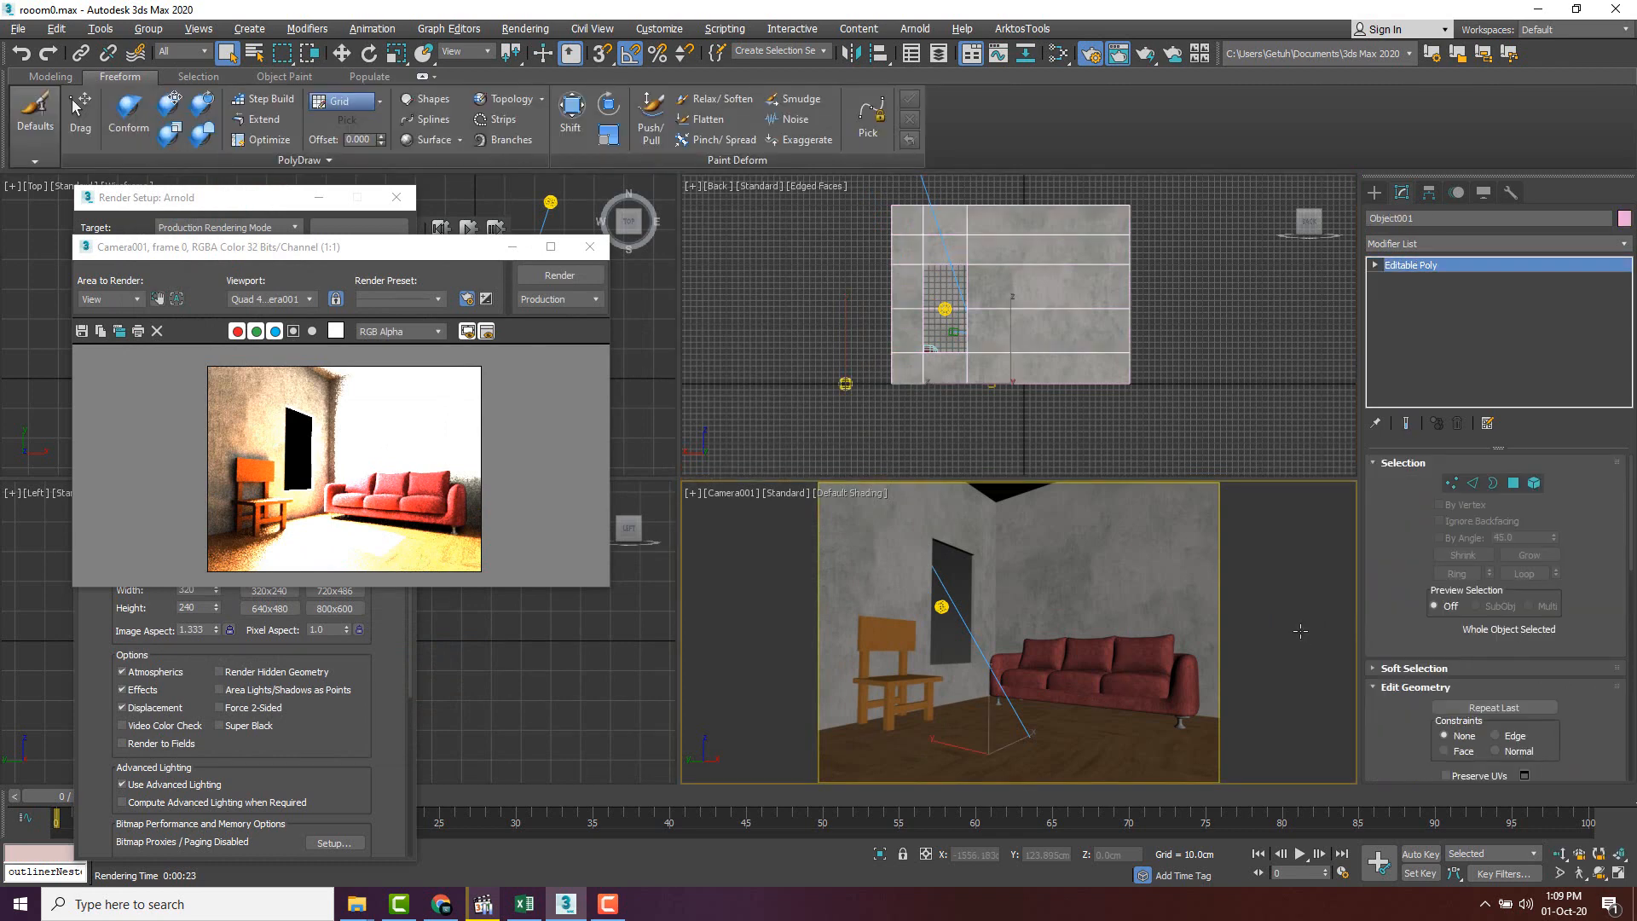
key(shift+q)
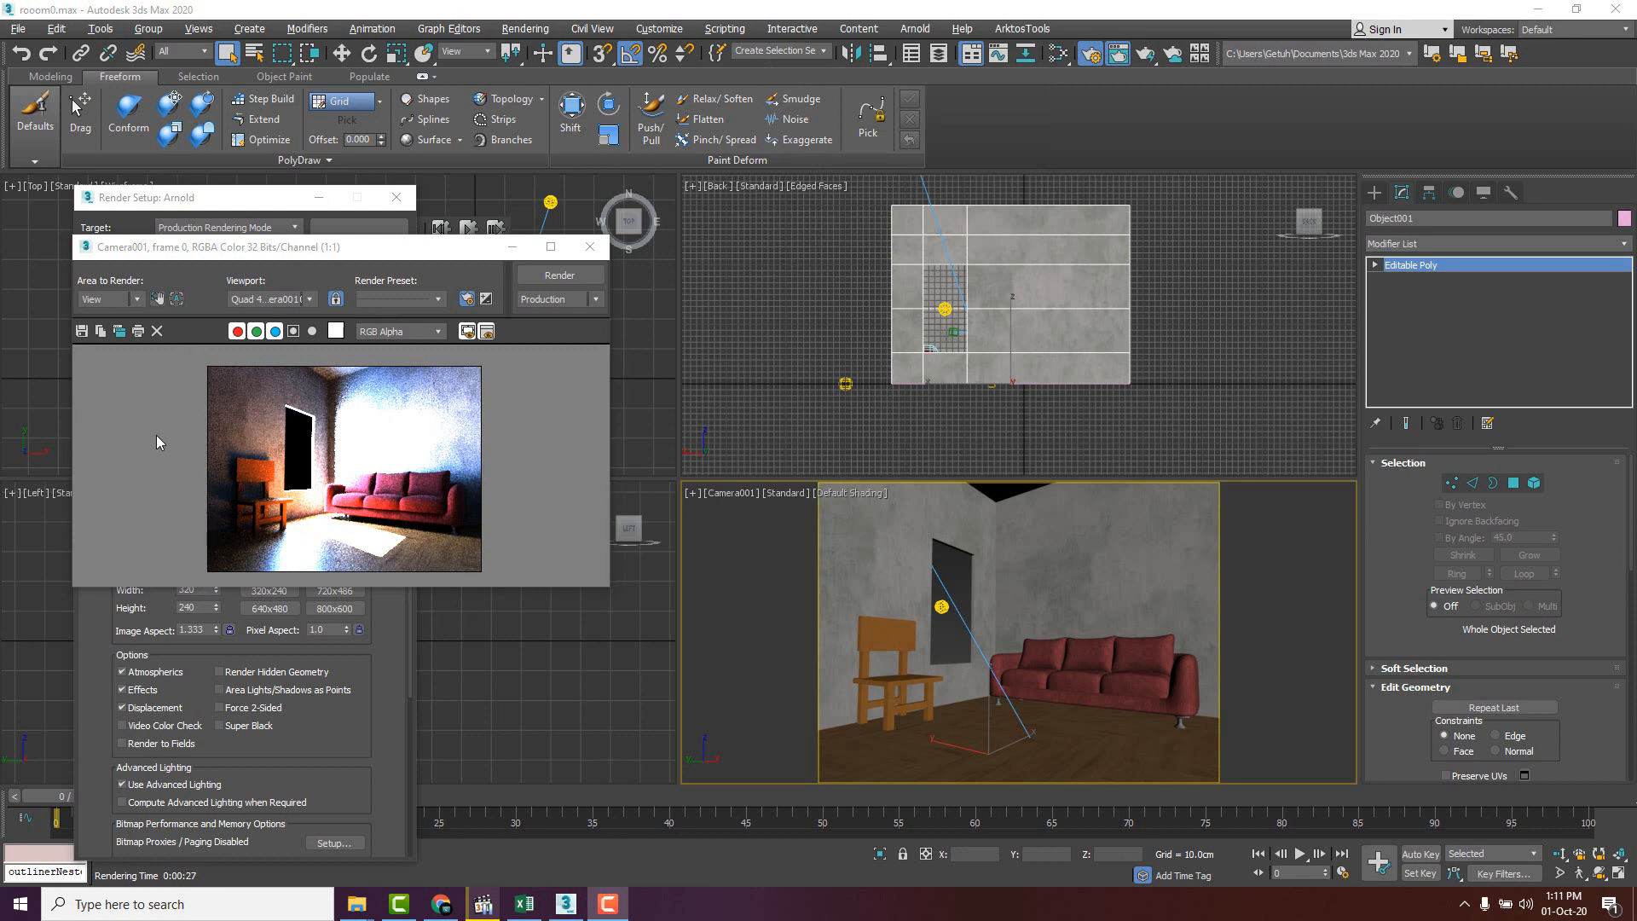
click(589, 246)
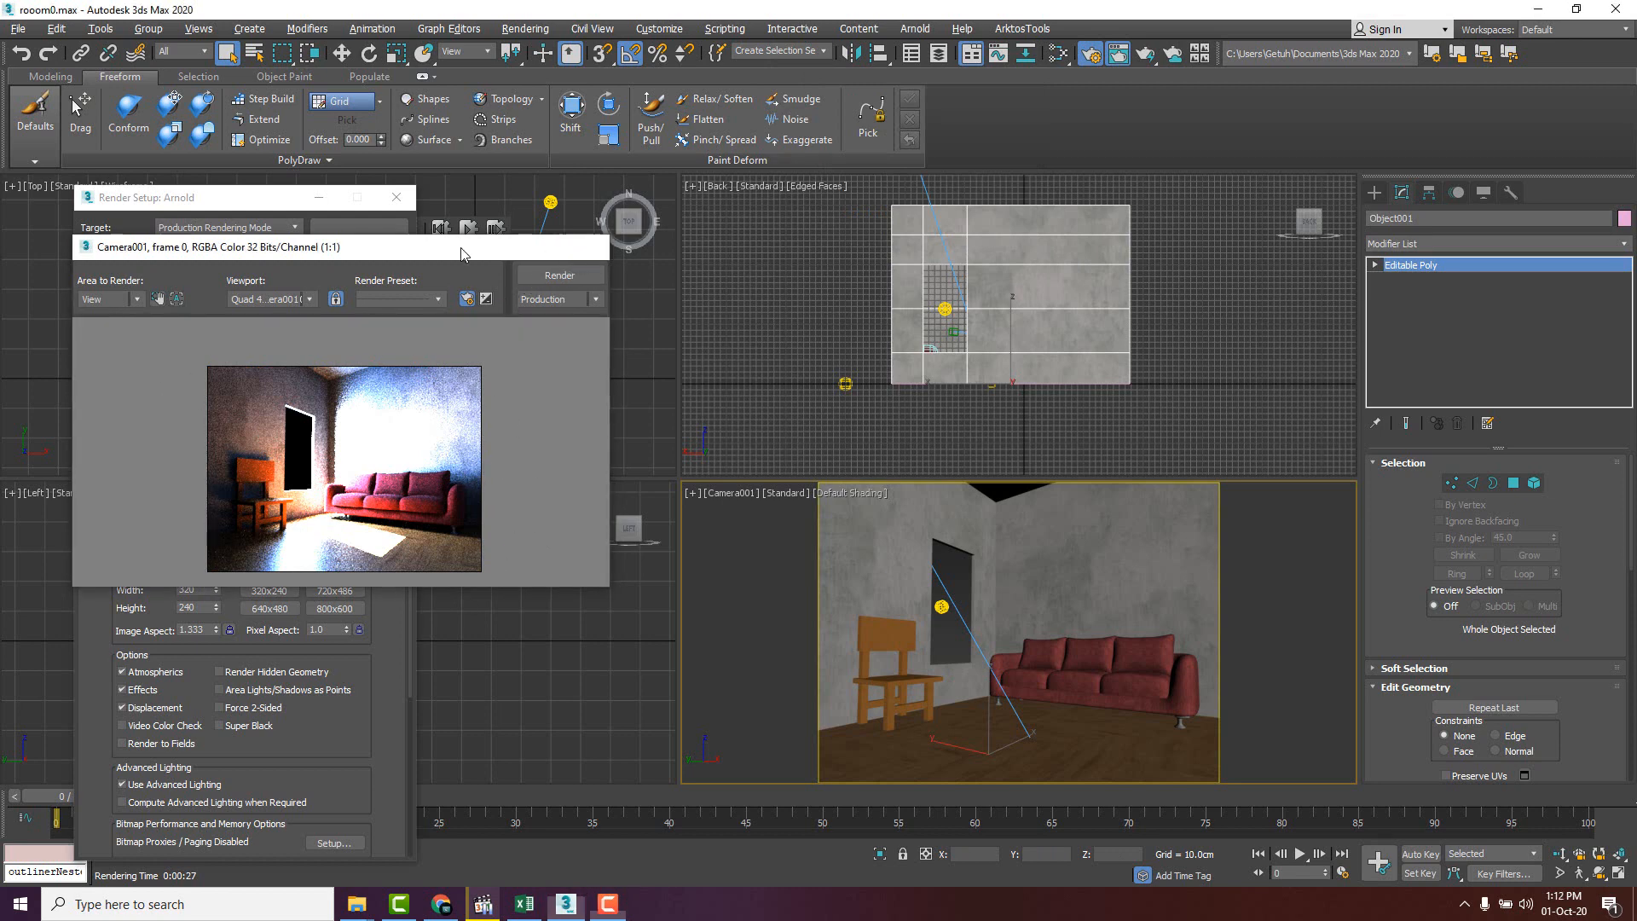
click(396, 197)
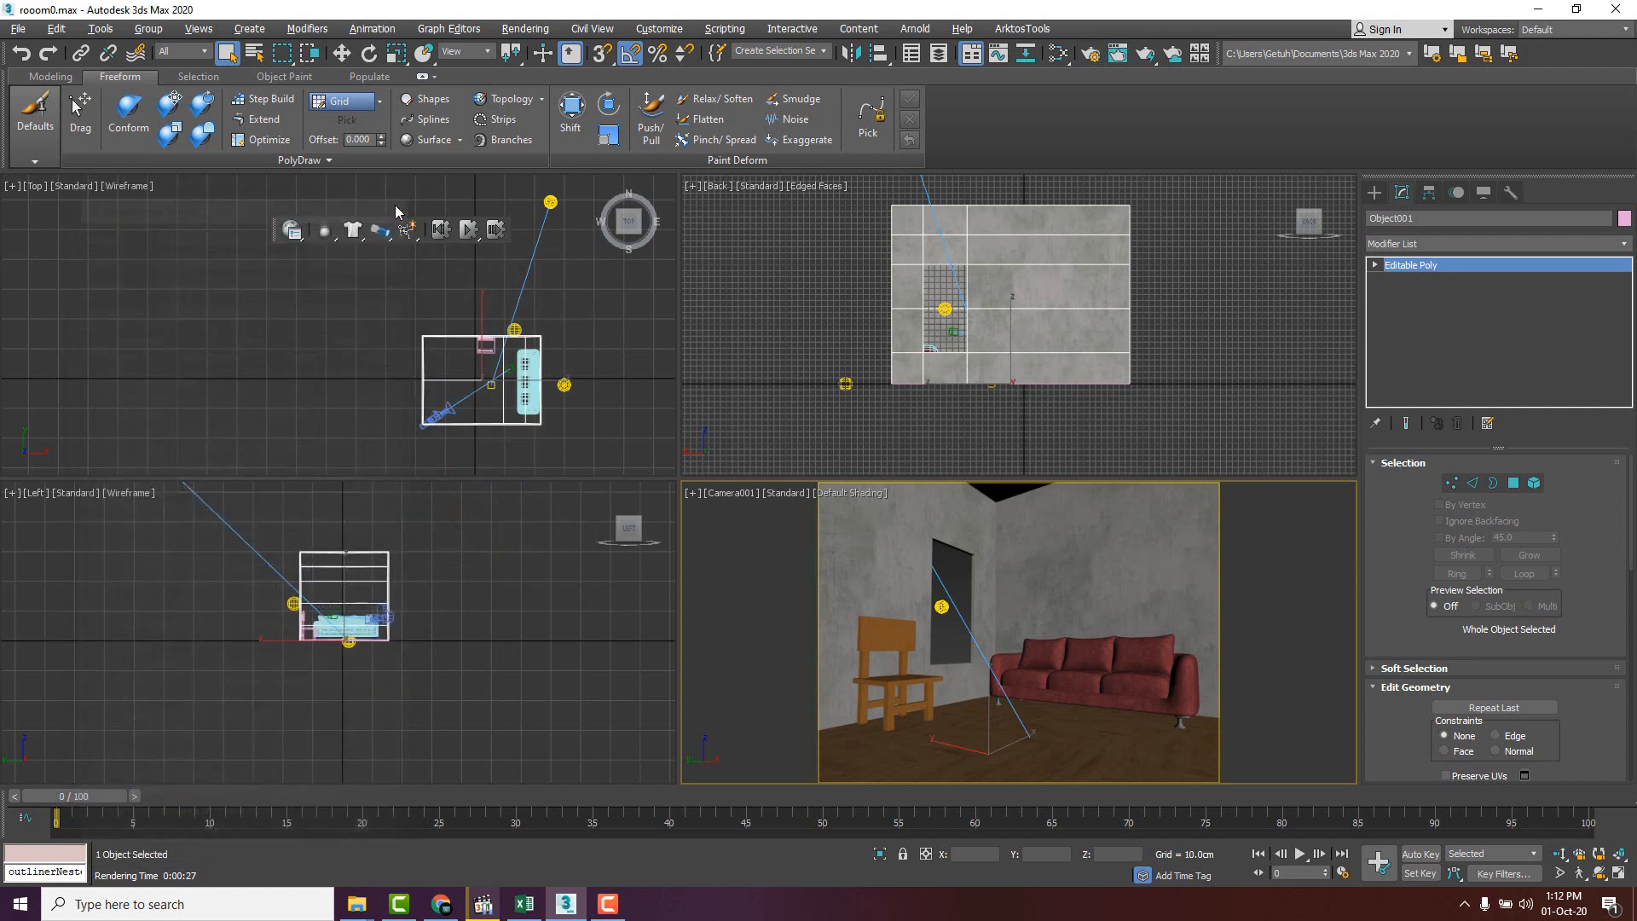
- Create an Arnold light of type Point near the middle of the room in the Top view
middle_drag(544, 379, 483, 363)
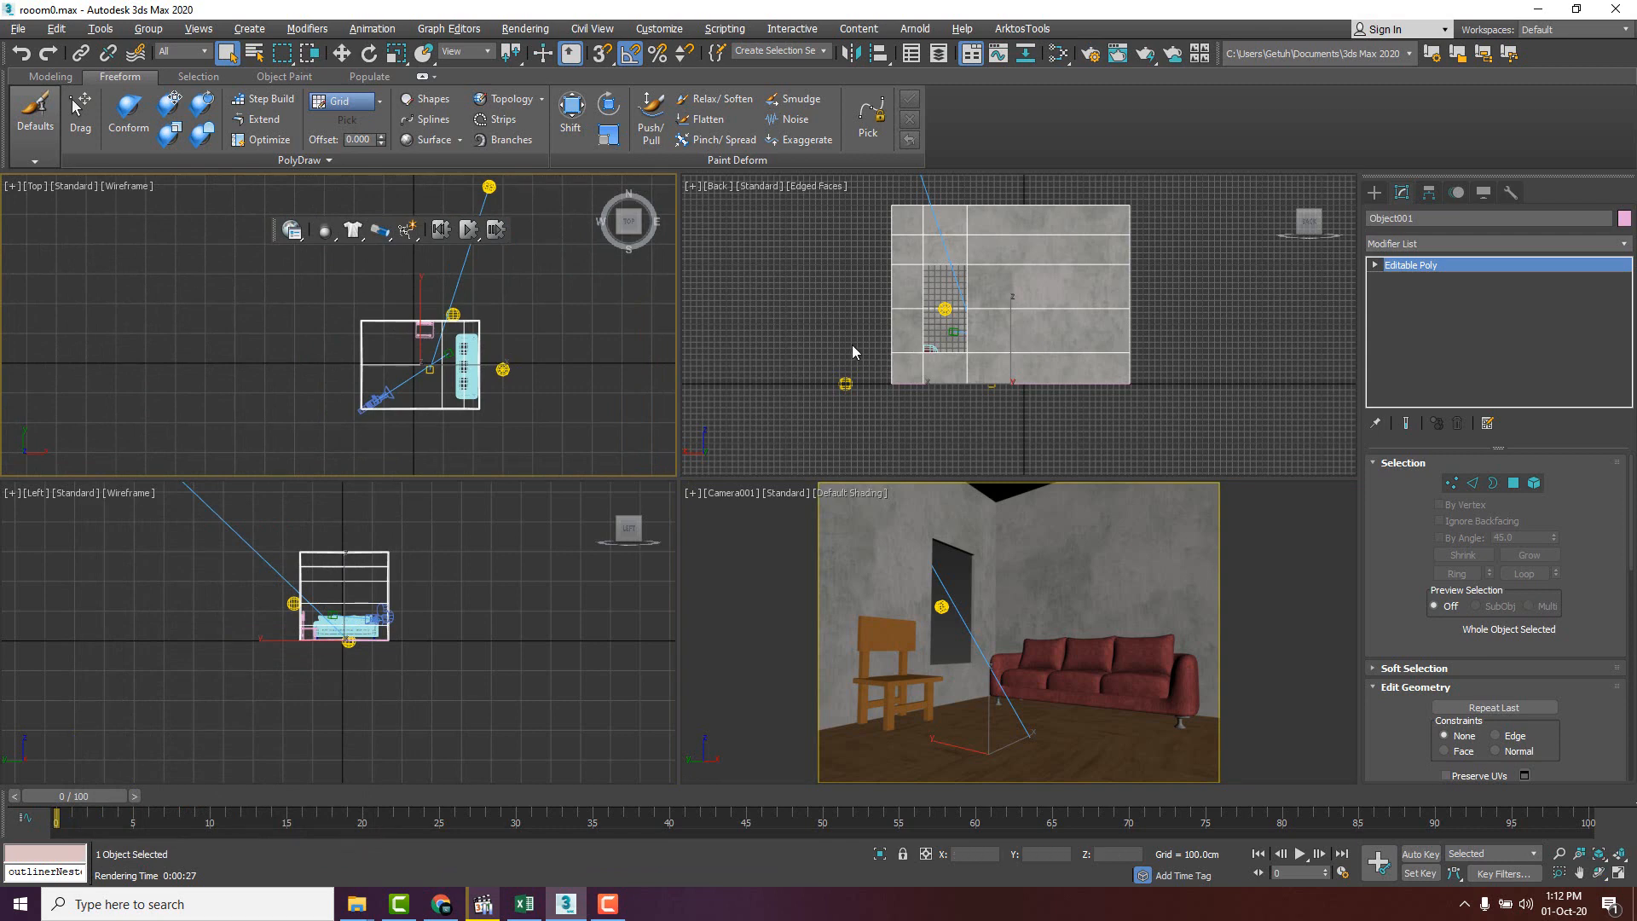
click(1373, 193)
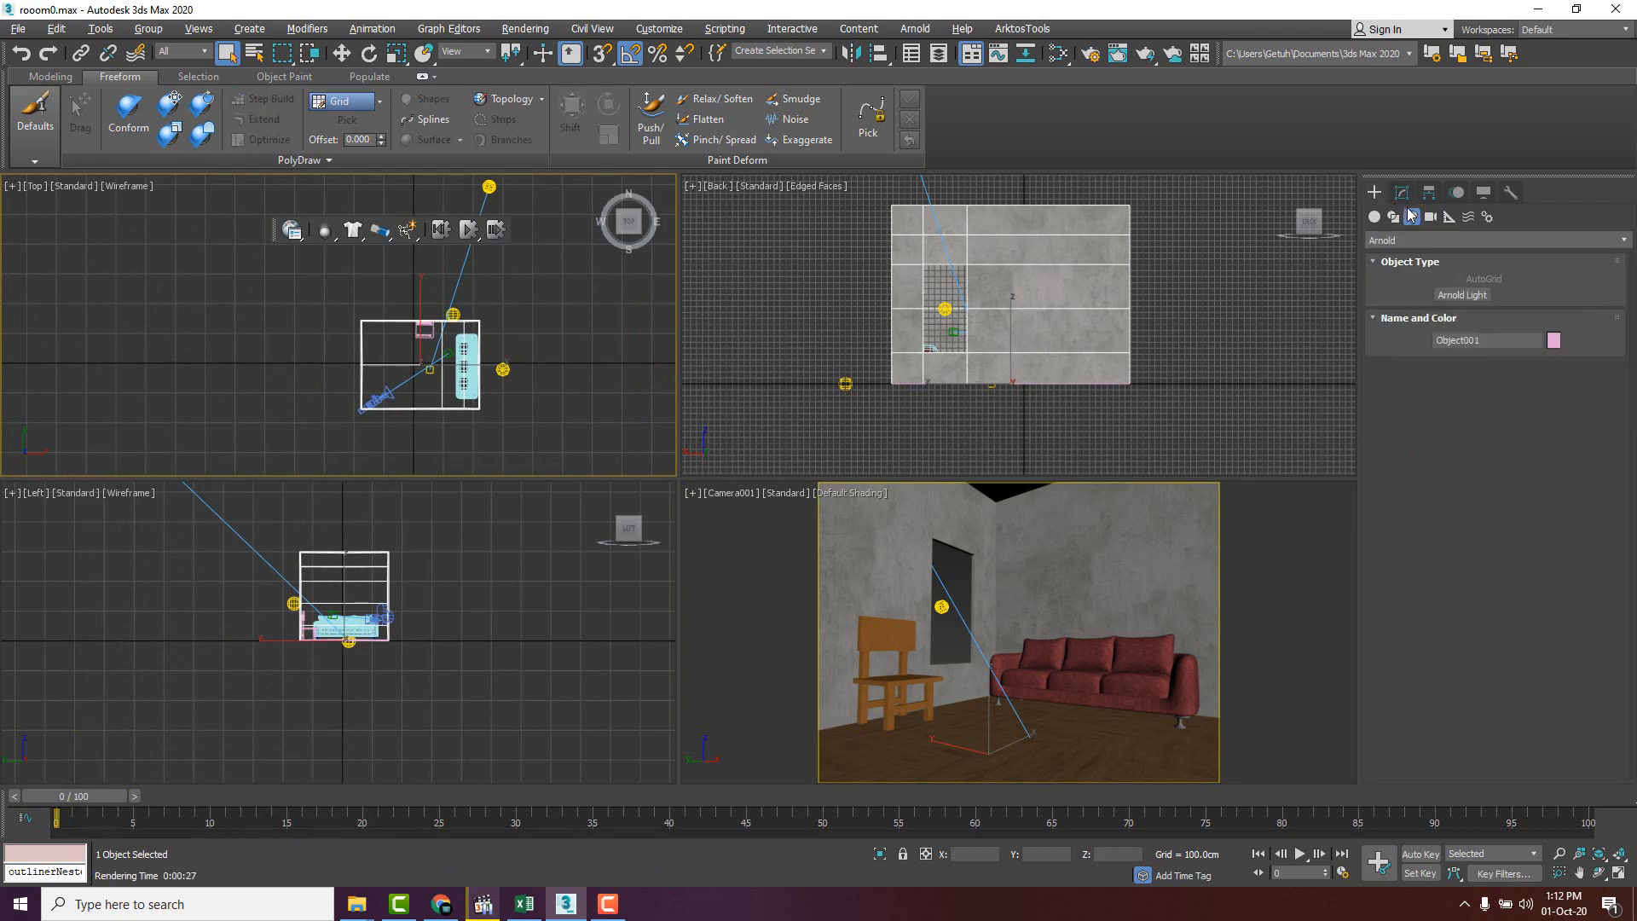
click(1467, 299)
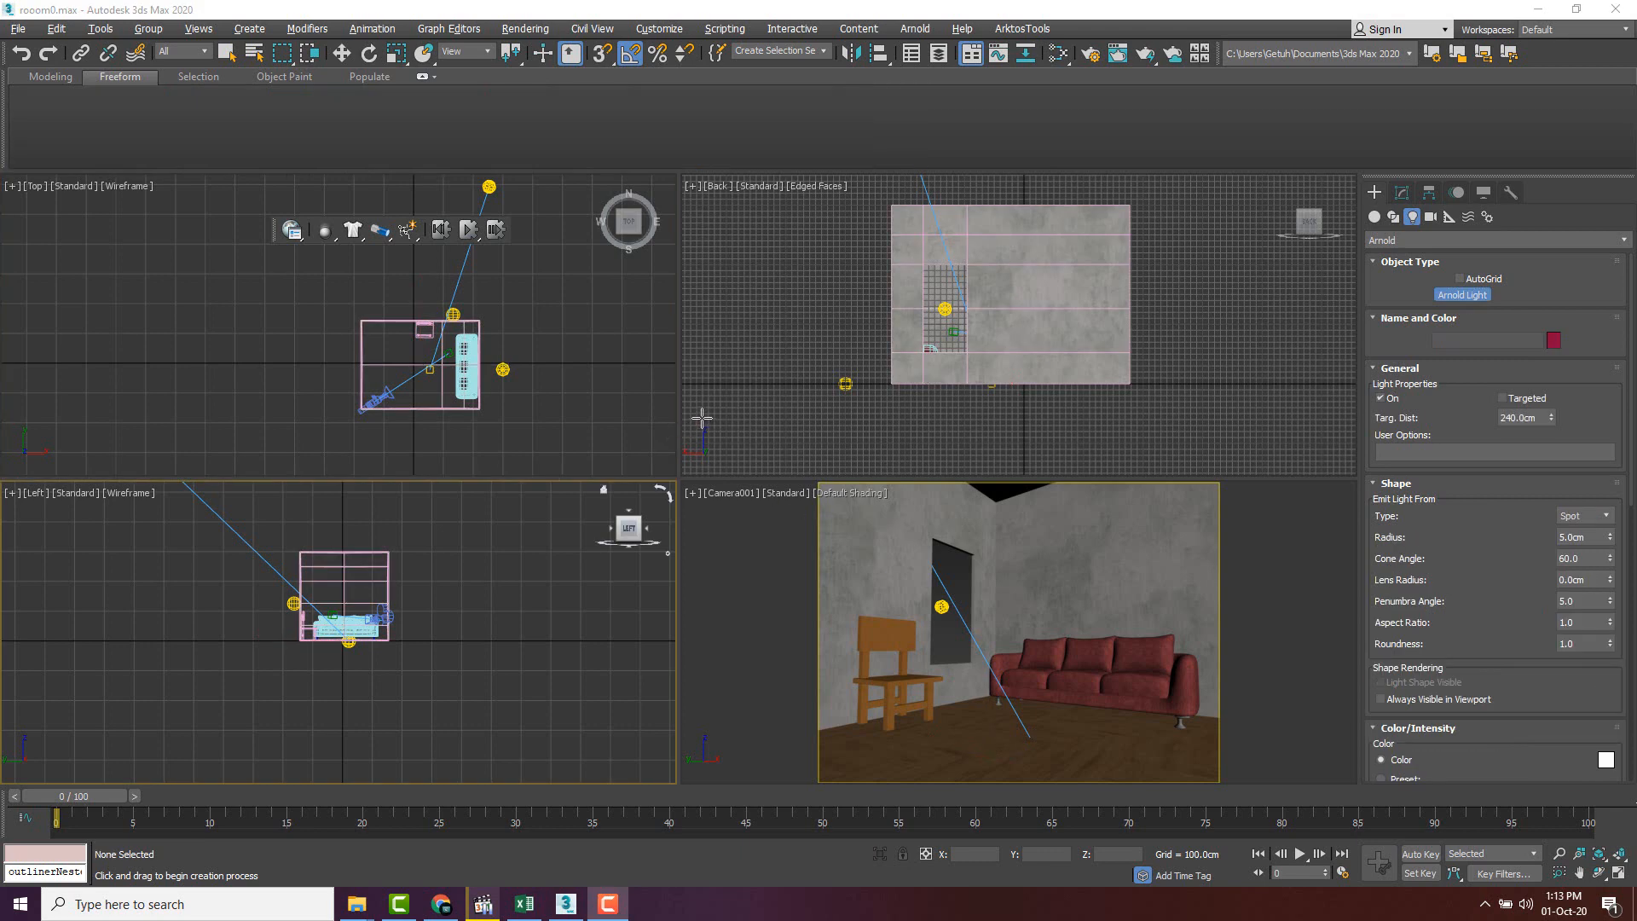
click(1603, 517)
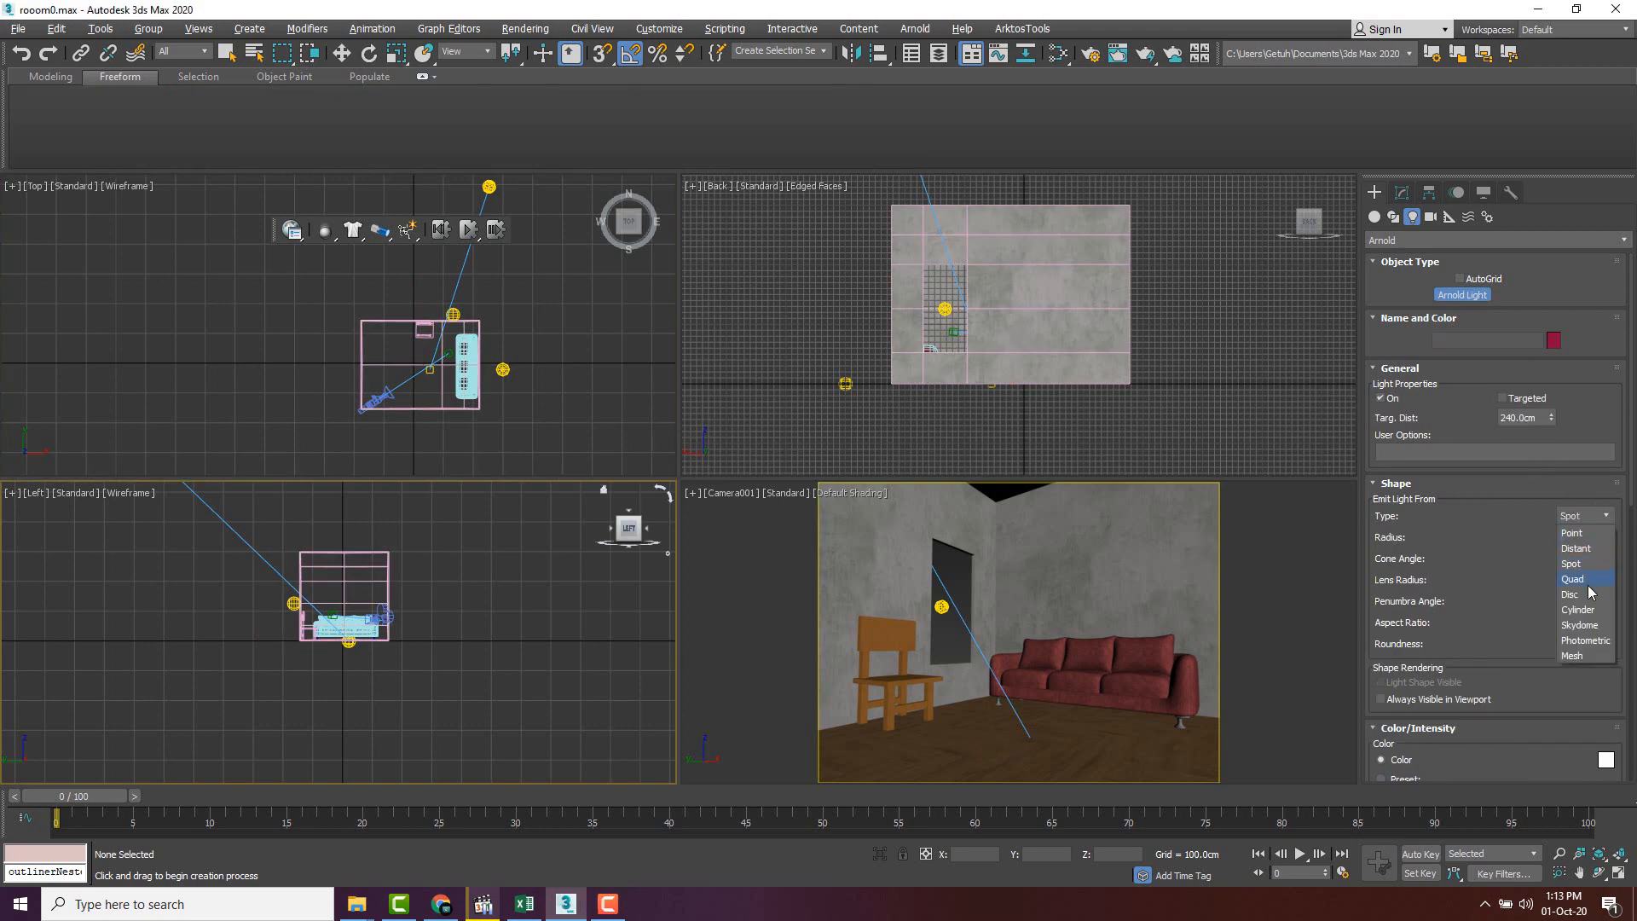
click(1573, 535)
click(1577, 516)
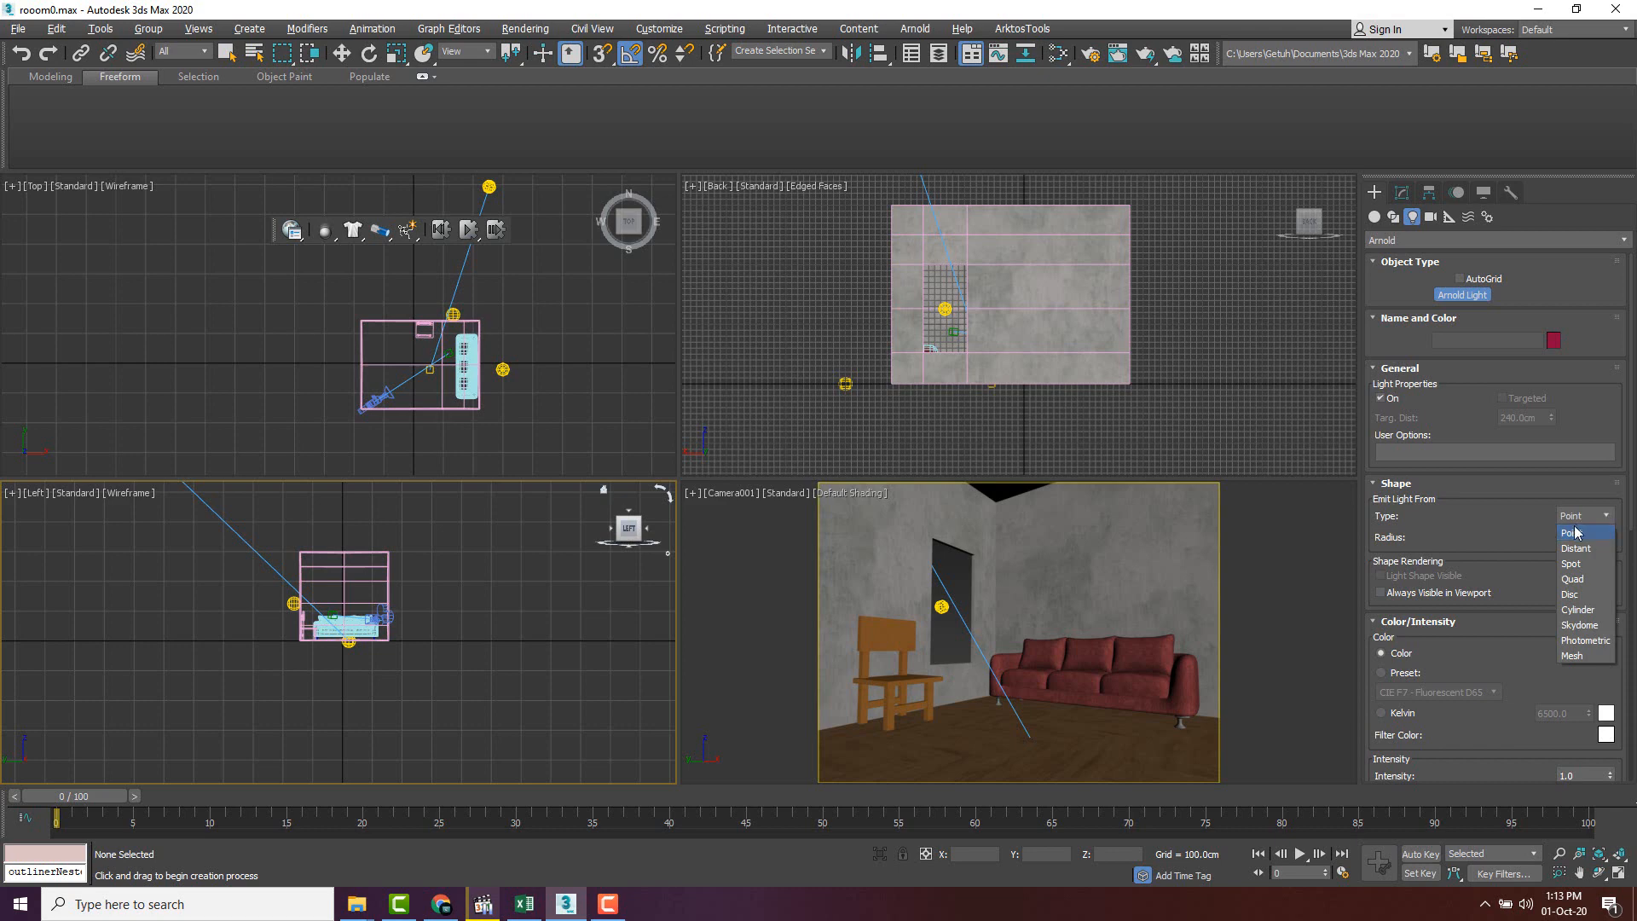
click(1575, 533)
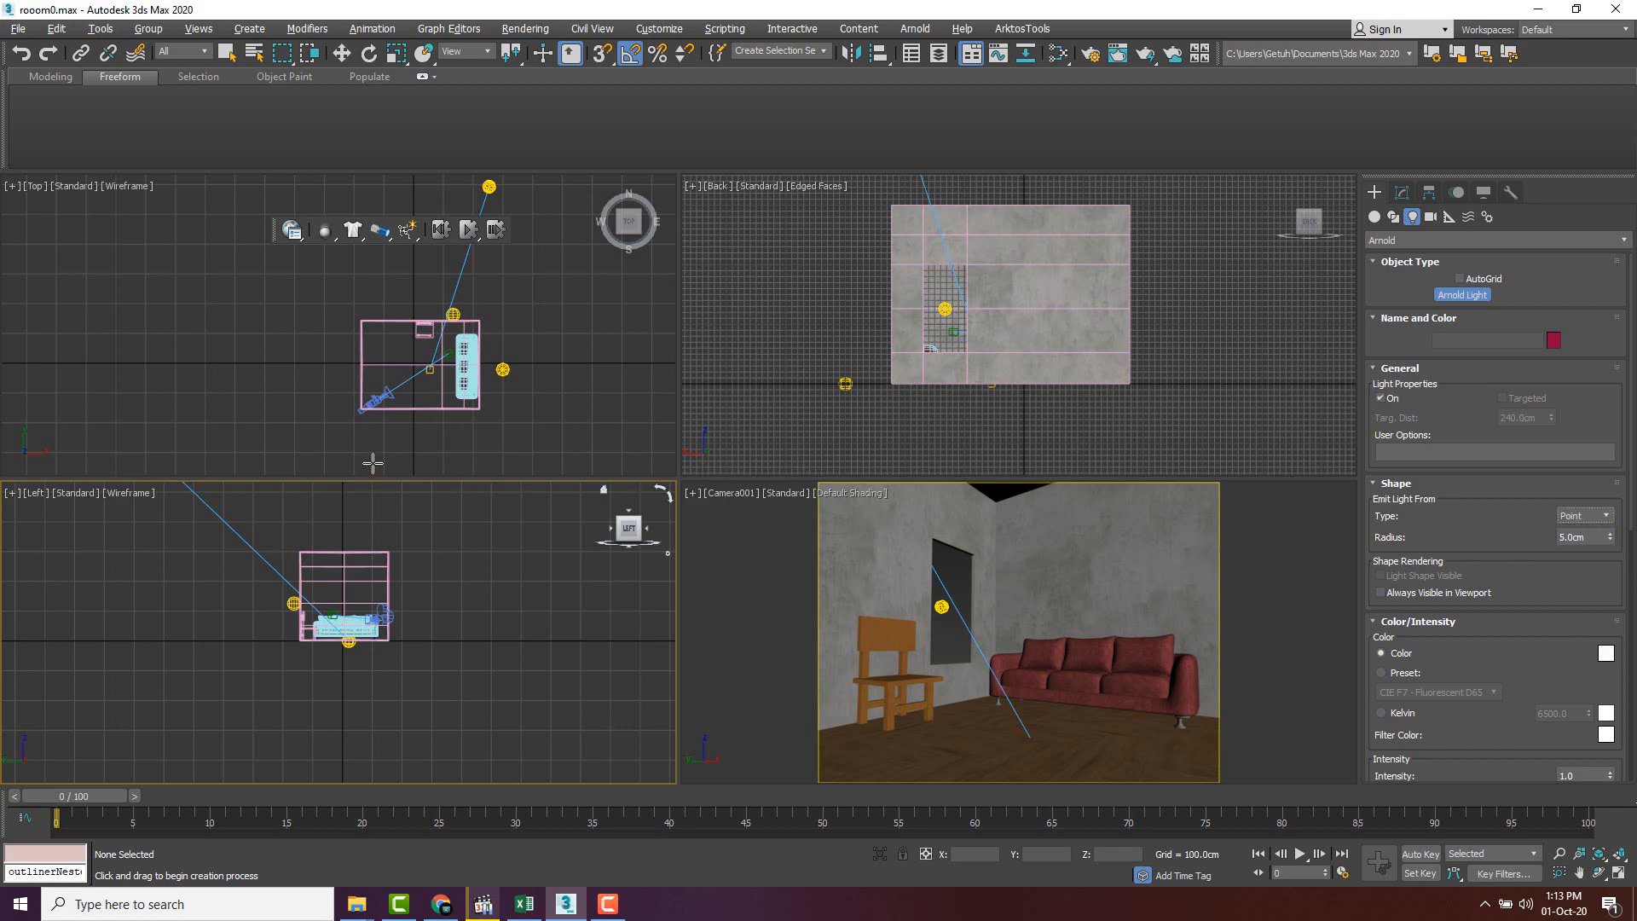
click(415, 365)
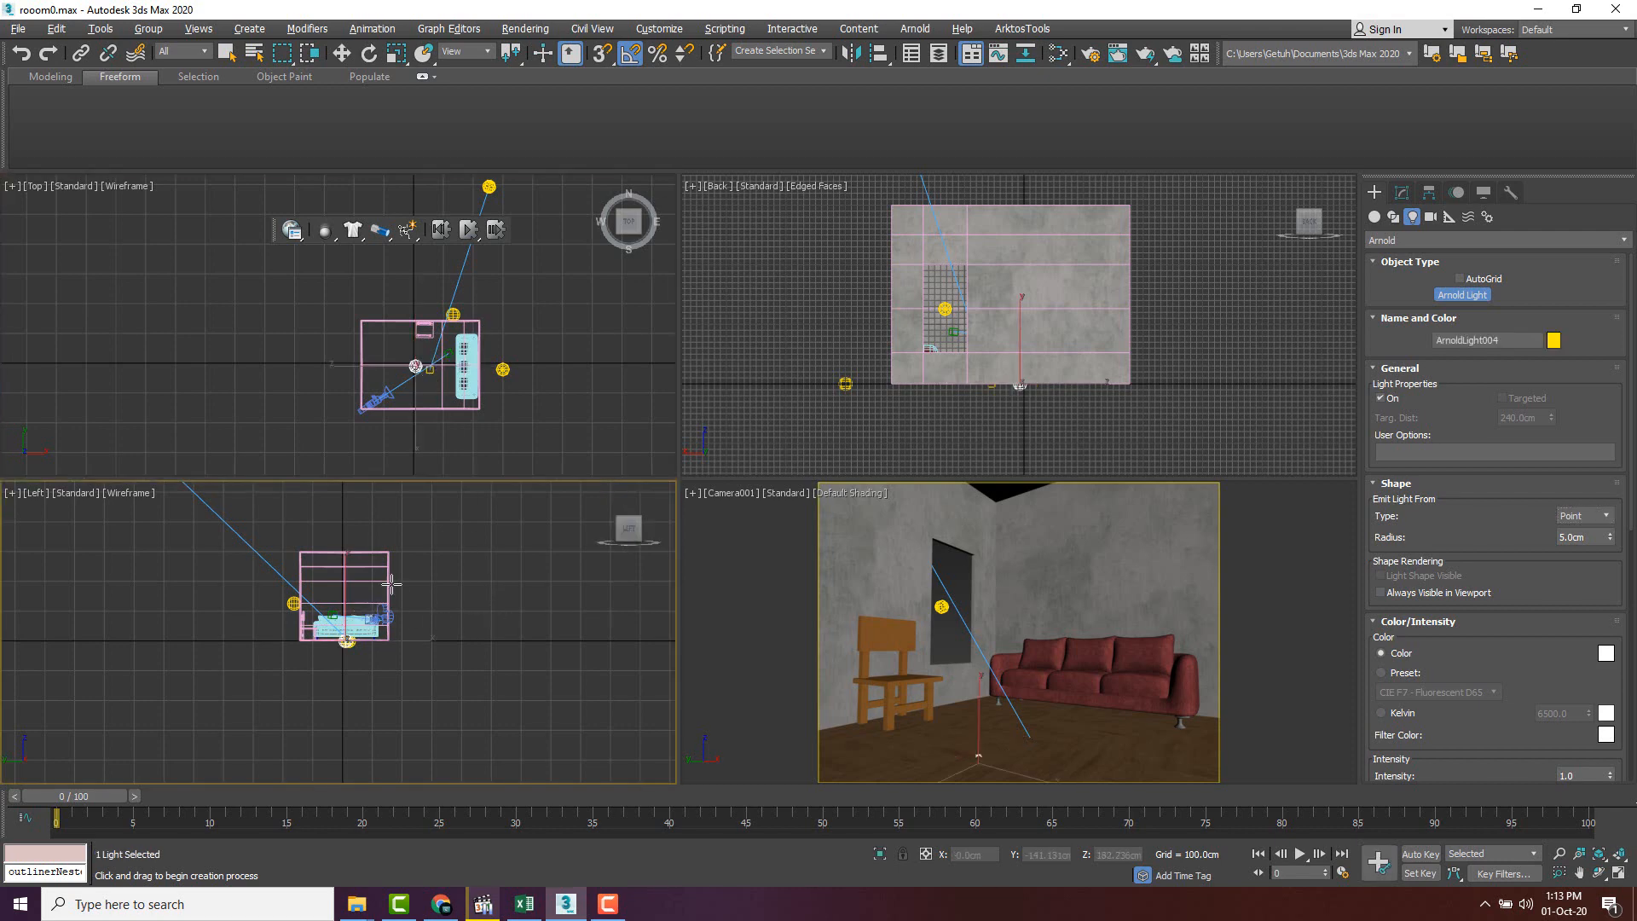
- Raise the point light to about Z 192 cm in the room and display the Back view in wireframe
key(w)
drag(348, 589, 352, 539)
middle_drag(974, 356, 961, 395)
key(F3)
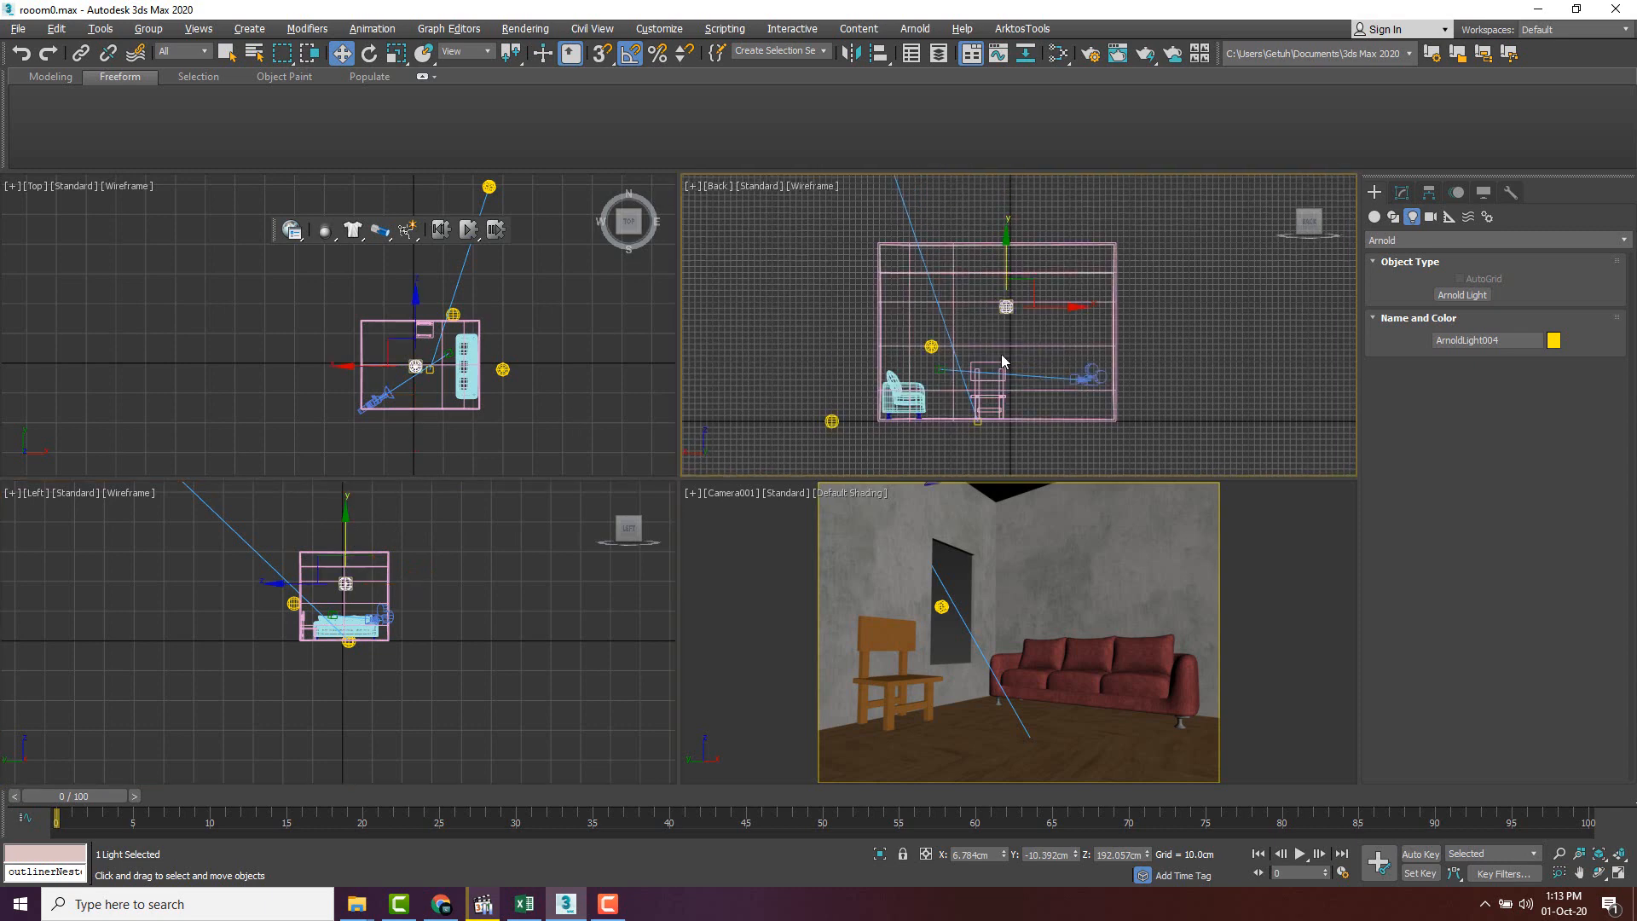
- Raise the point light to about Z 241 cm inside the room in the Back view
scroll(1032, 329, down, 2)
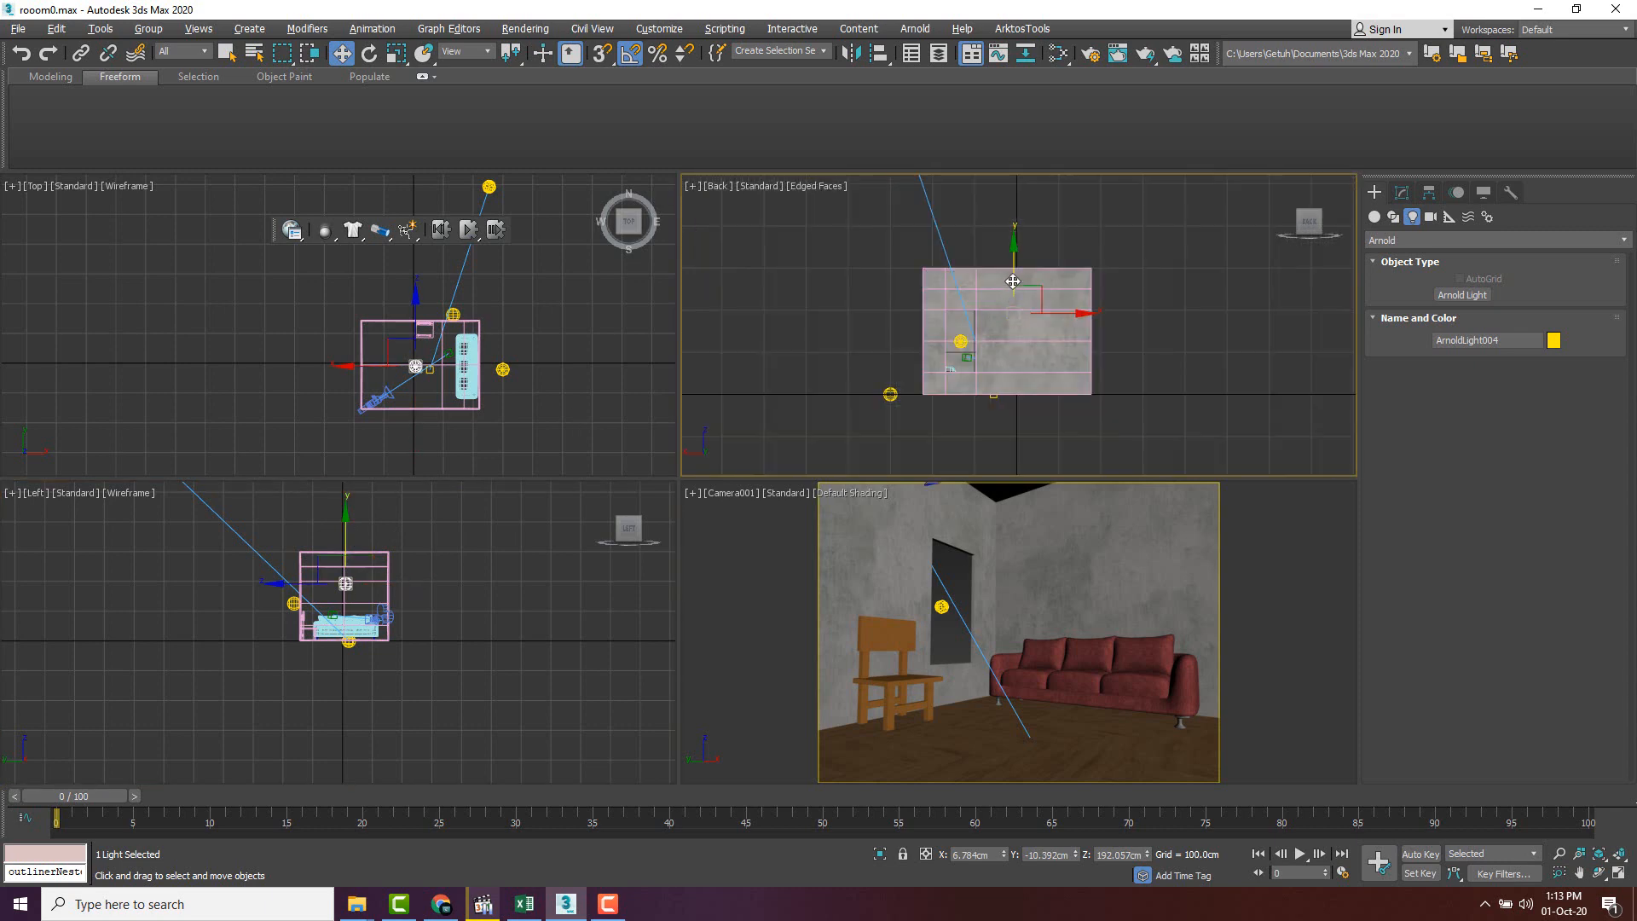
drag(1012, 265, 1008, 245)
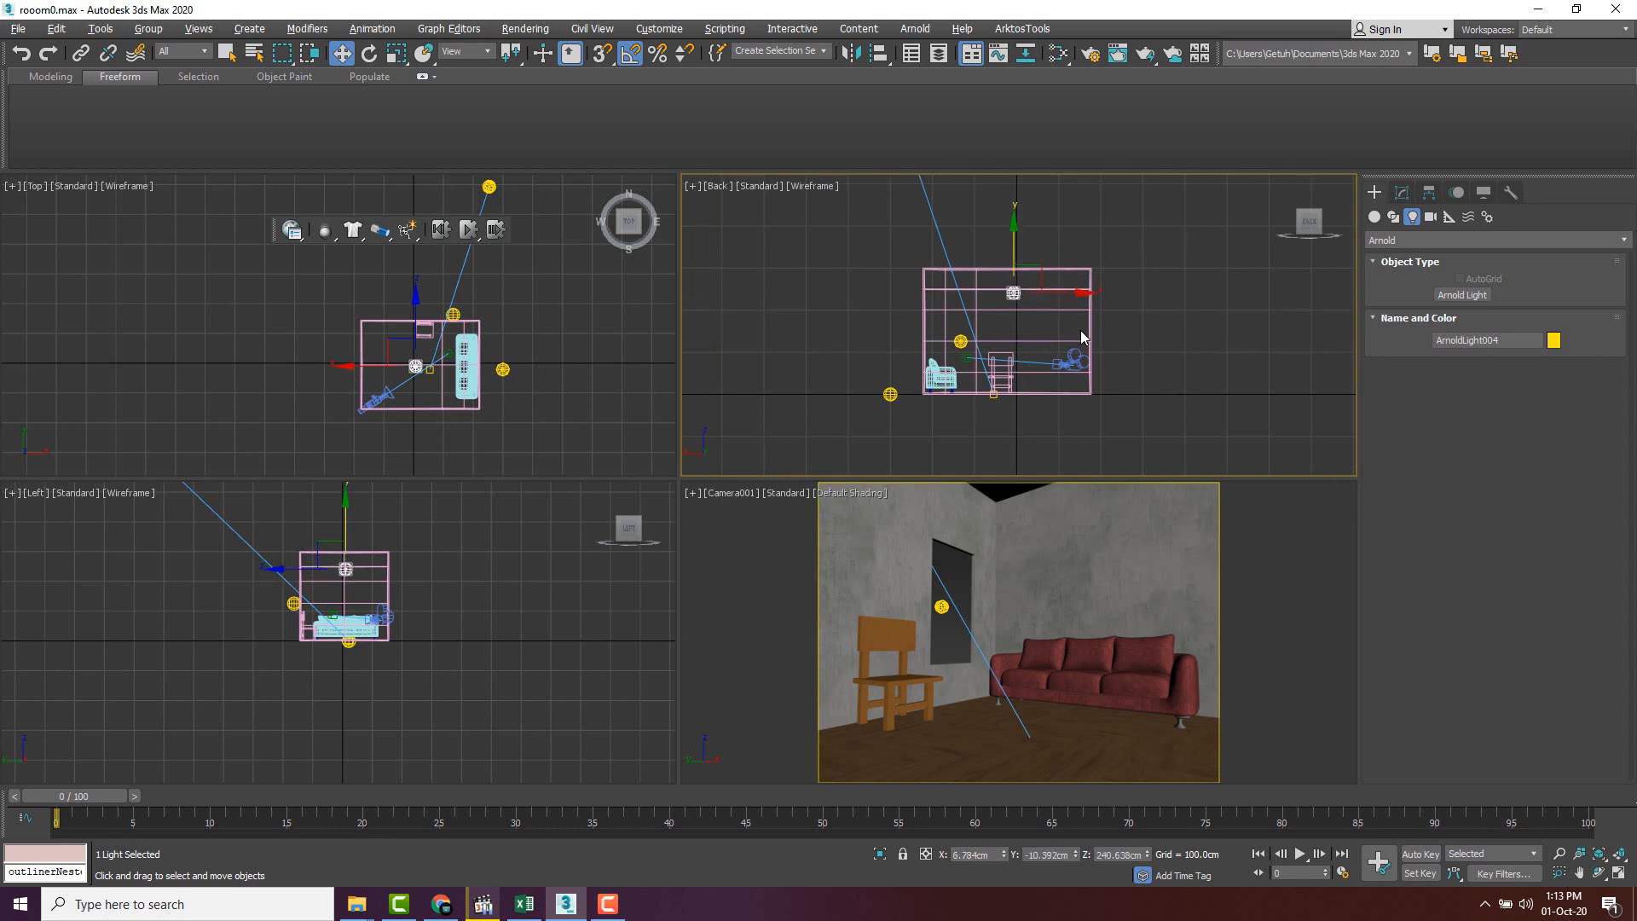
- Set the point light's intensity to about 1236.6 and exposure to about 5.8, and render the camera view
click(1402, 192)
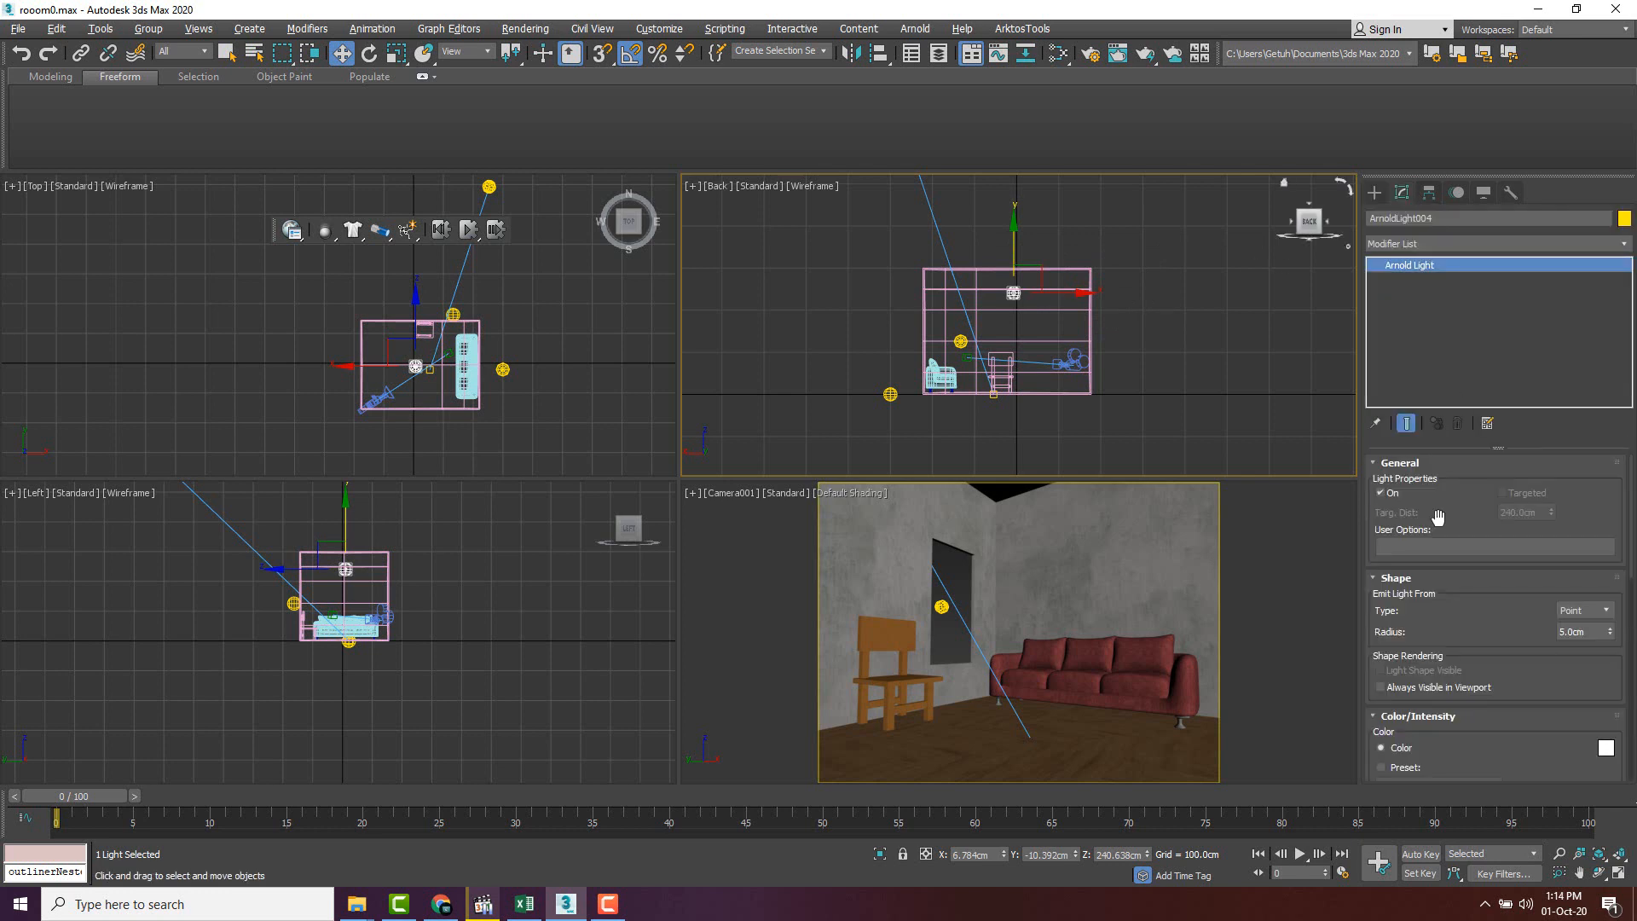
scroll(1547, 693, down, 5)
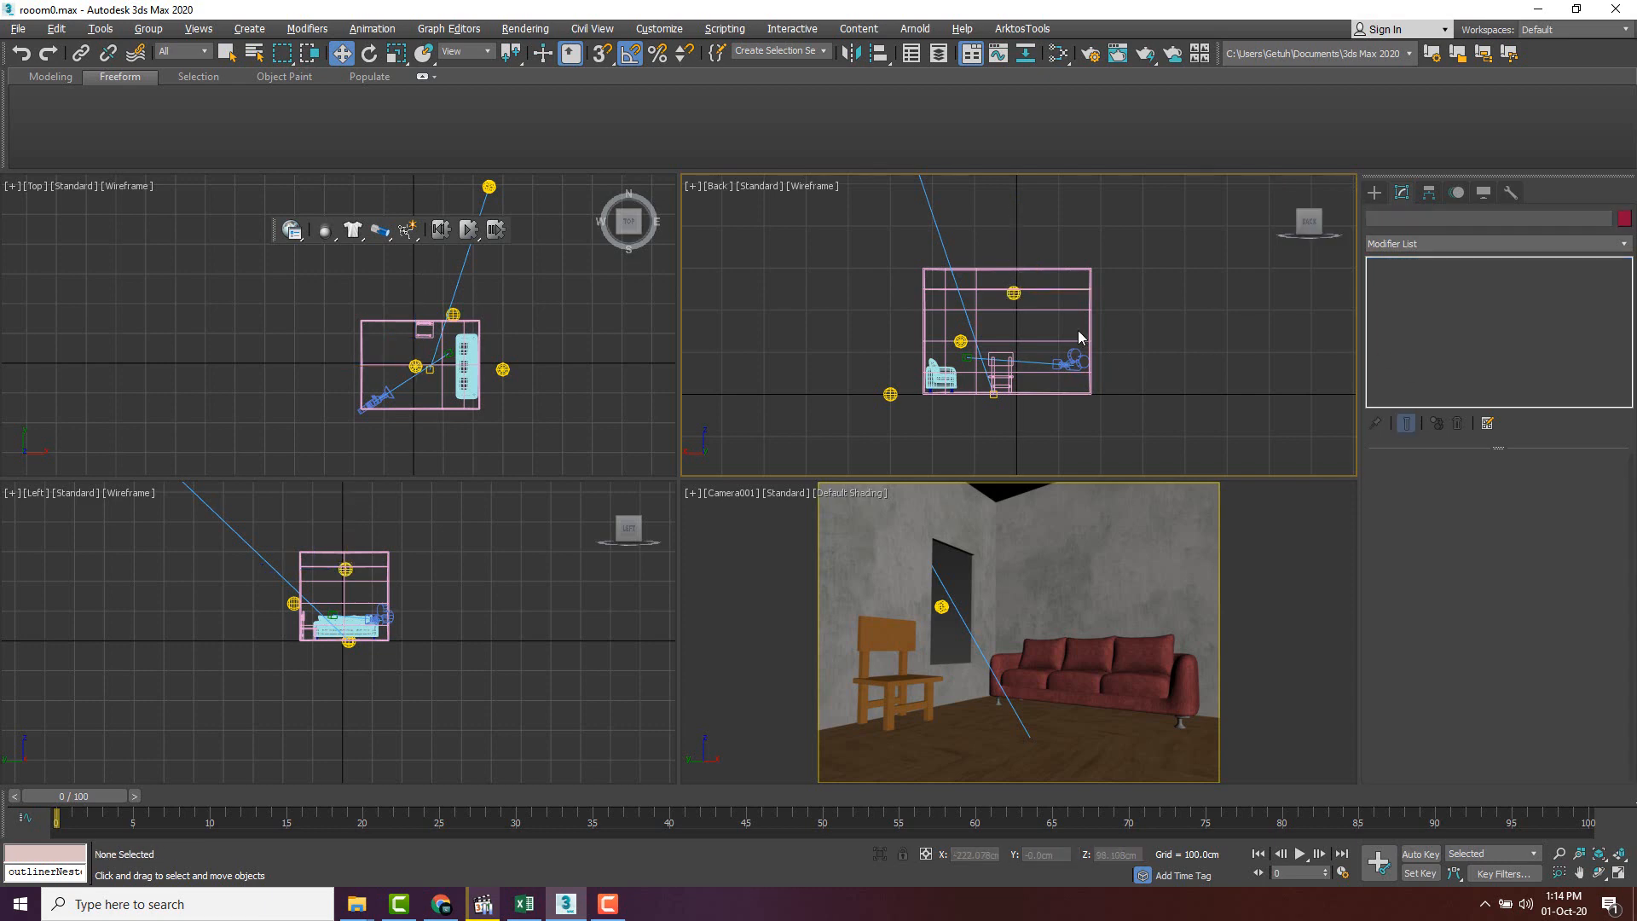
scroll(1466, 563, up, 5)
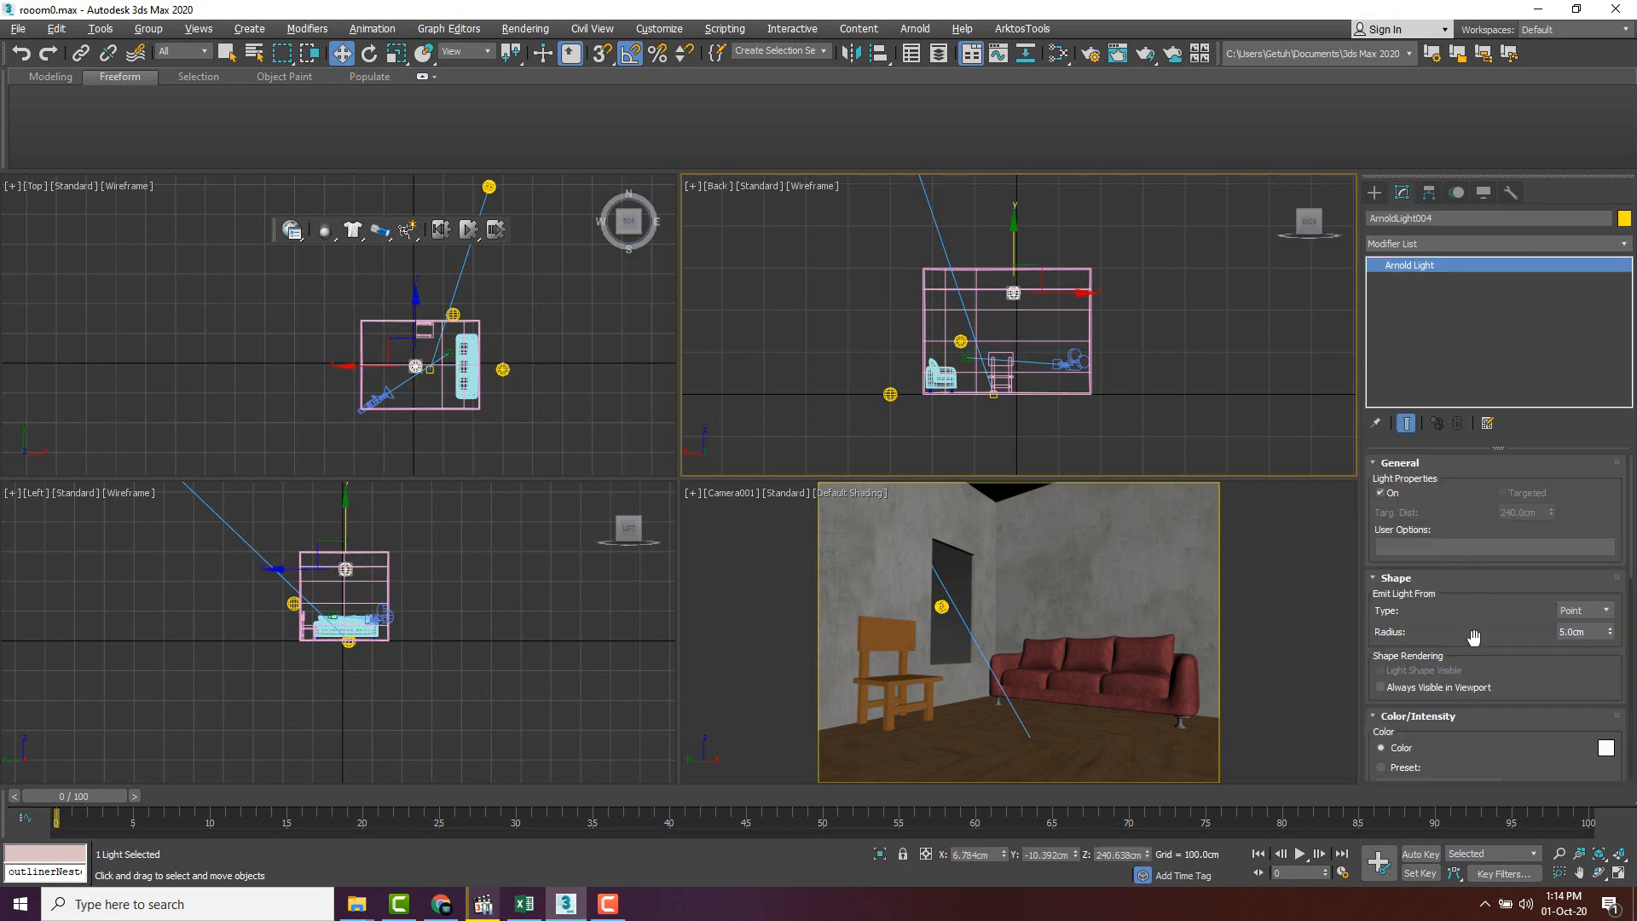
scroll(1502, 651, down, 5)
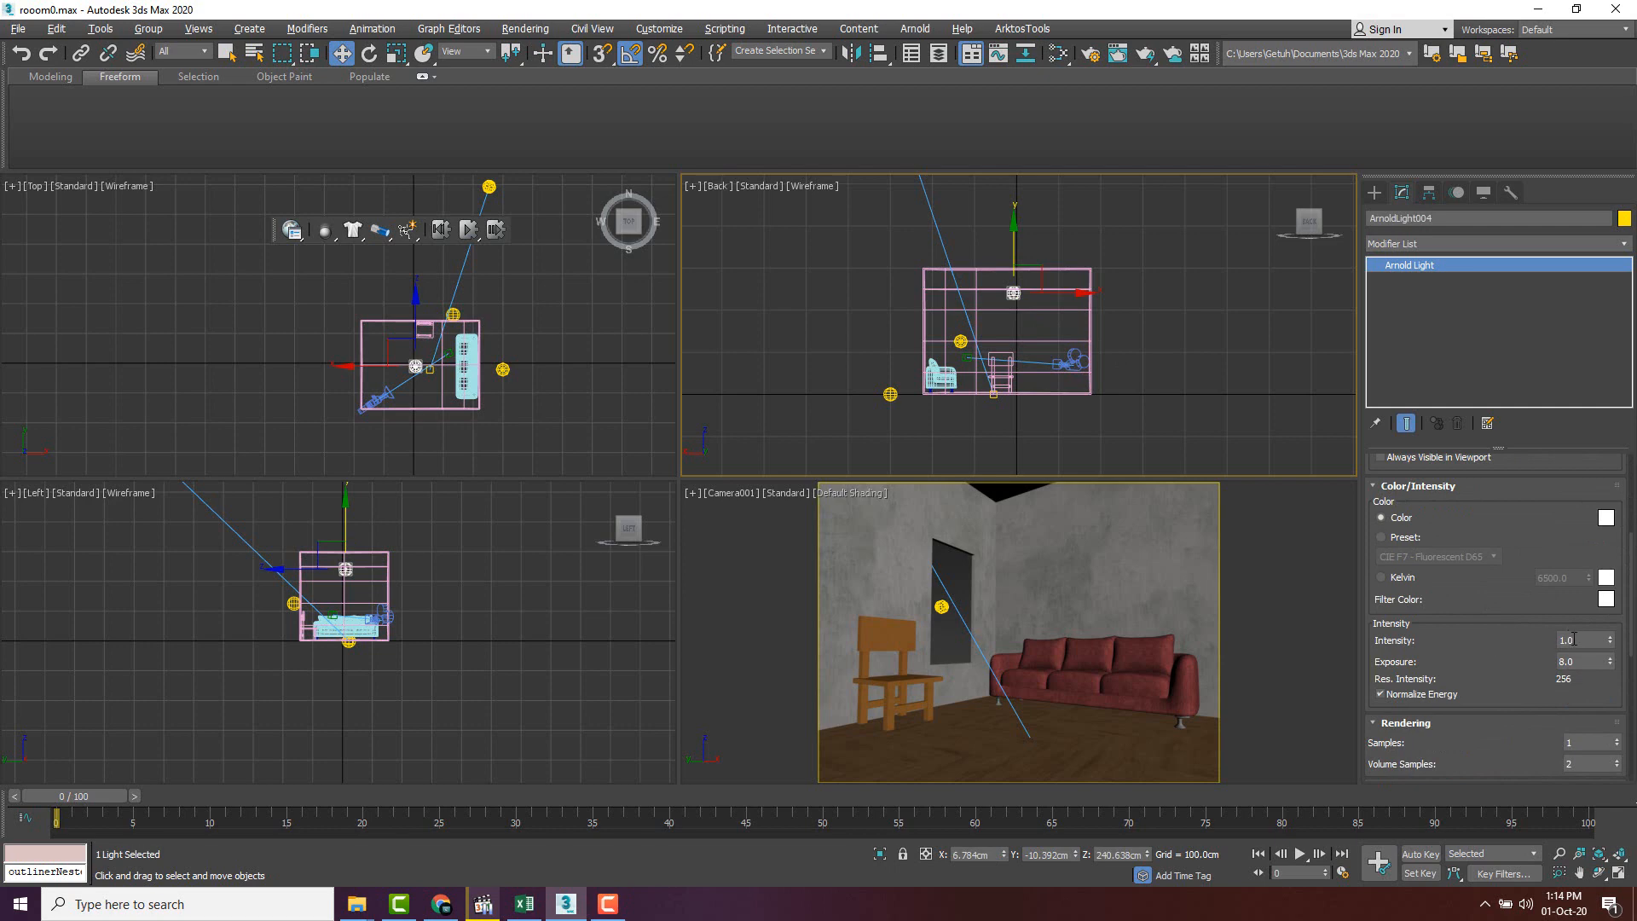
click(1583, 639)
click(1287, 628)
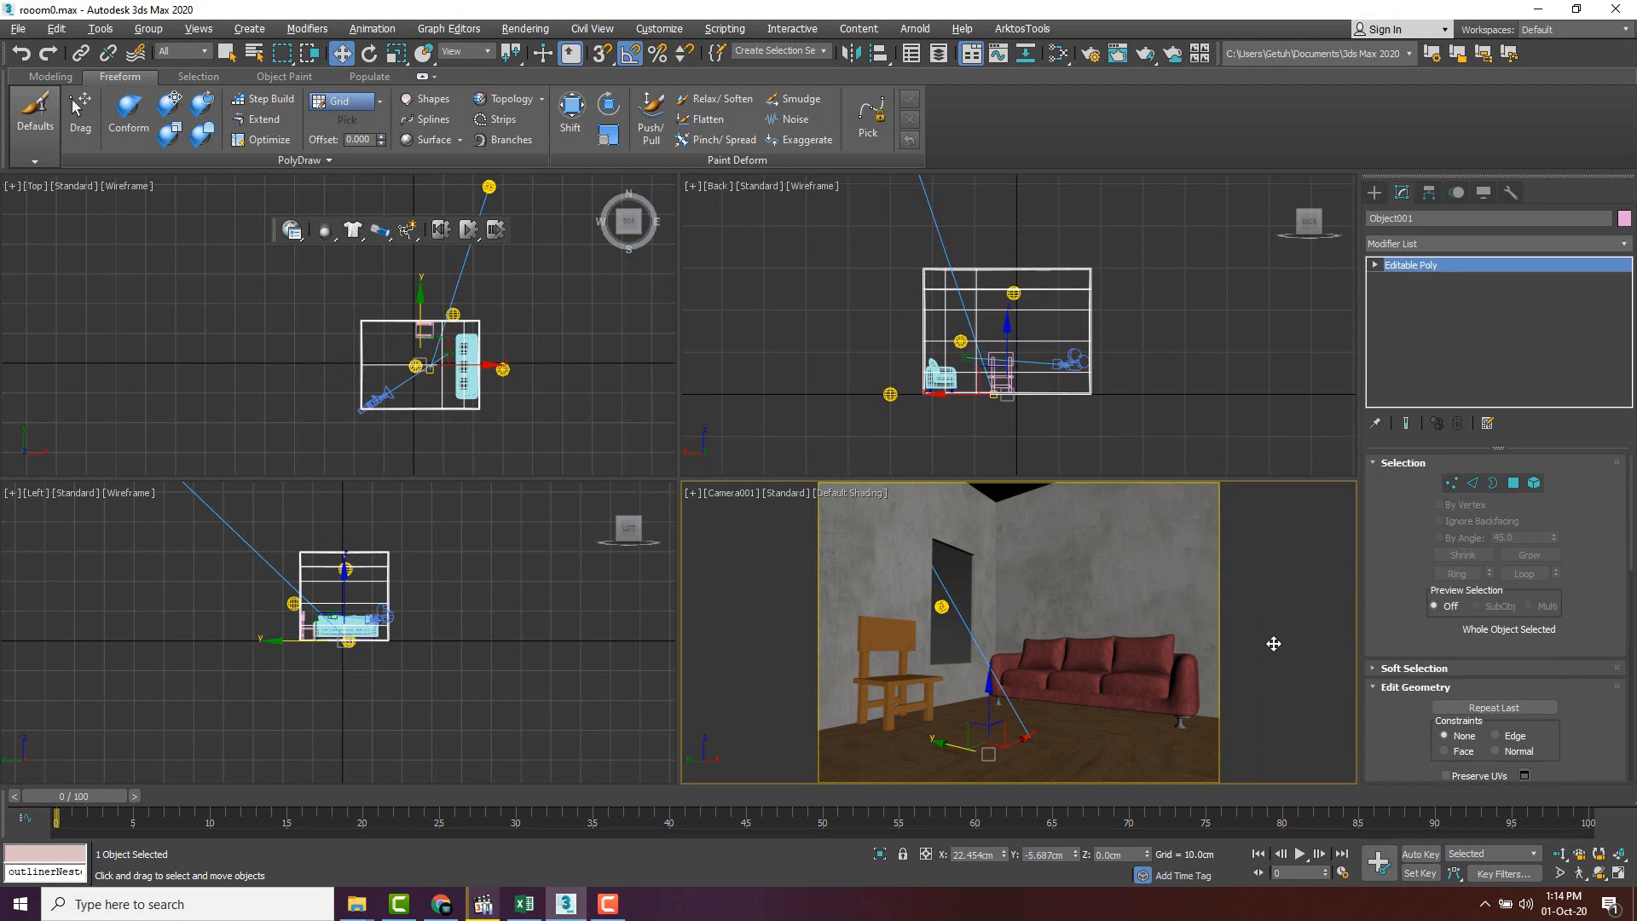
key(shift+q)
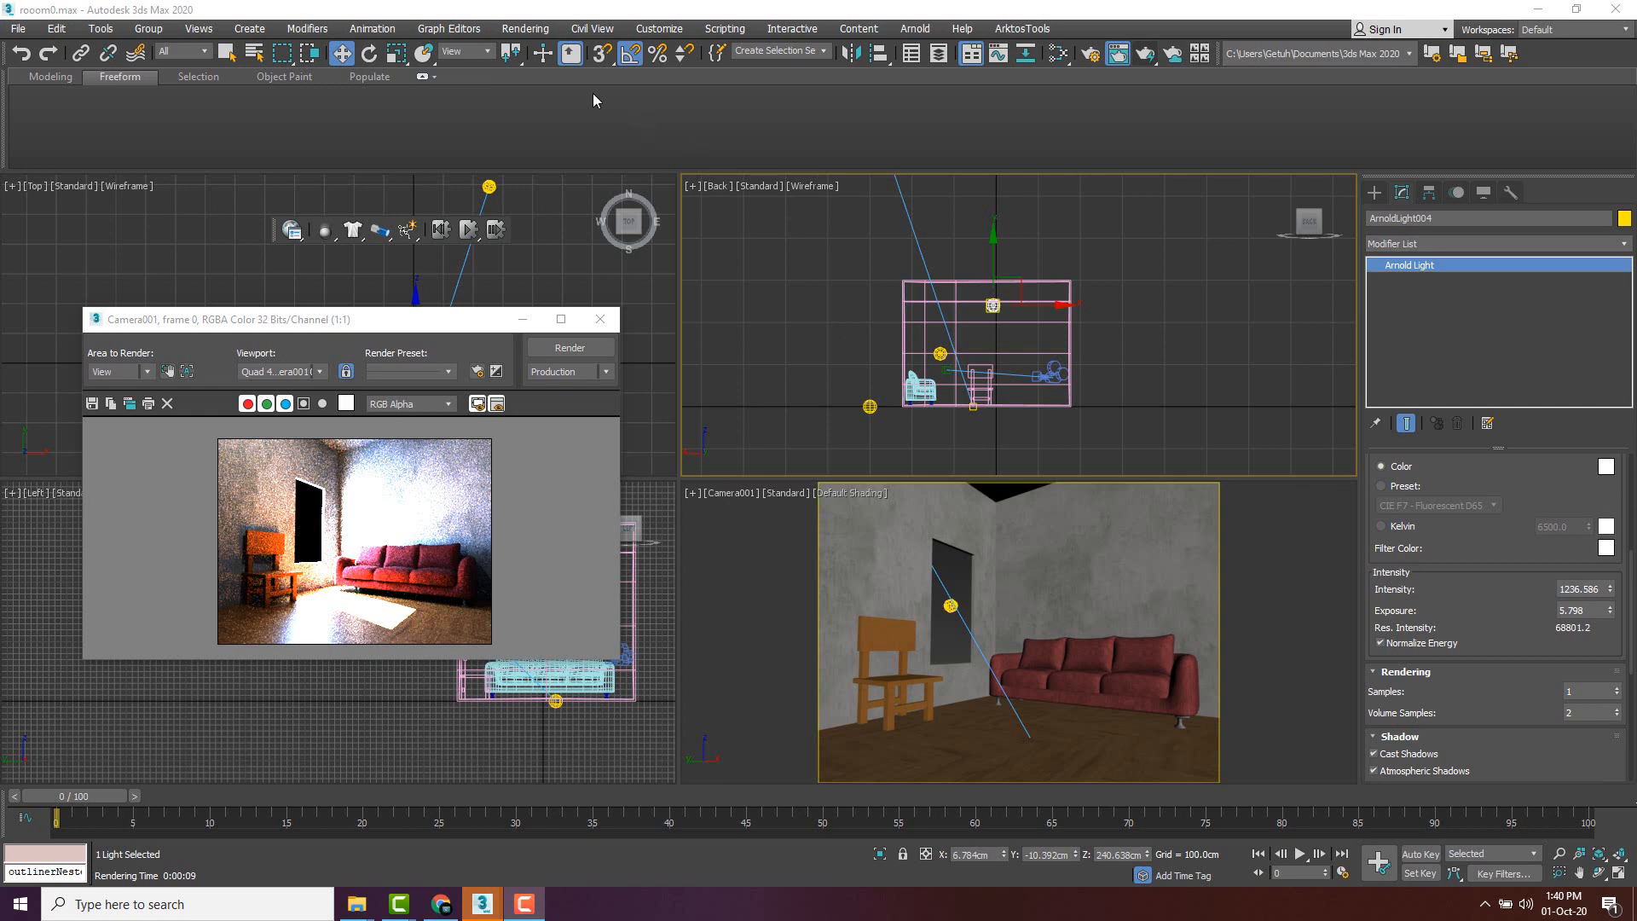
- Open Render Setup beside the rendered frame and set the target to ActiveShade Mode with Arnold as the renderer
click(528, 30)
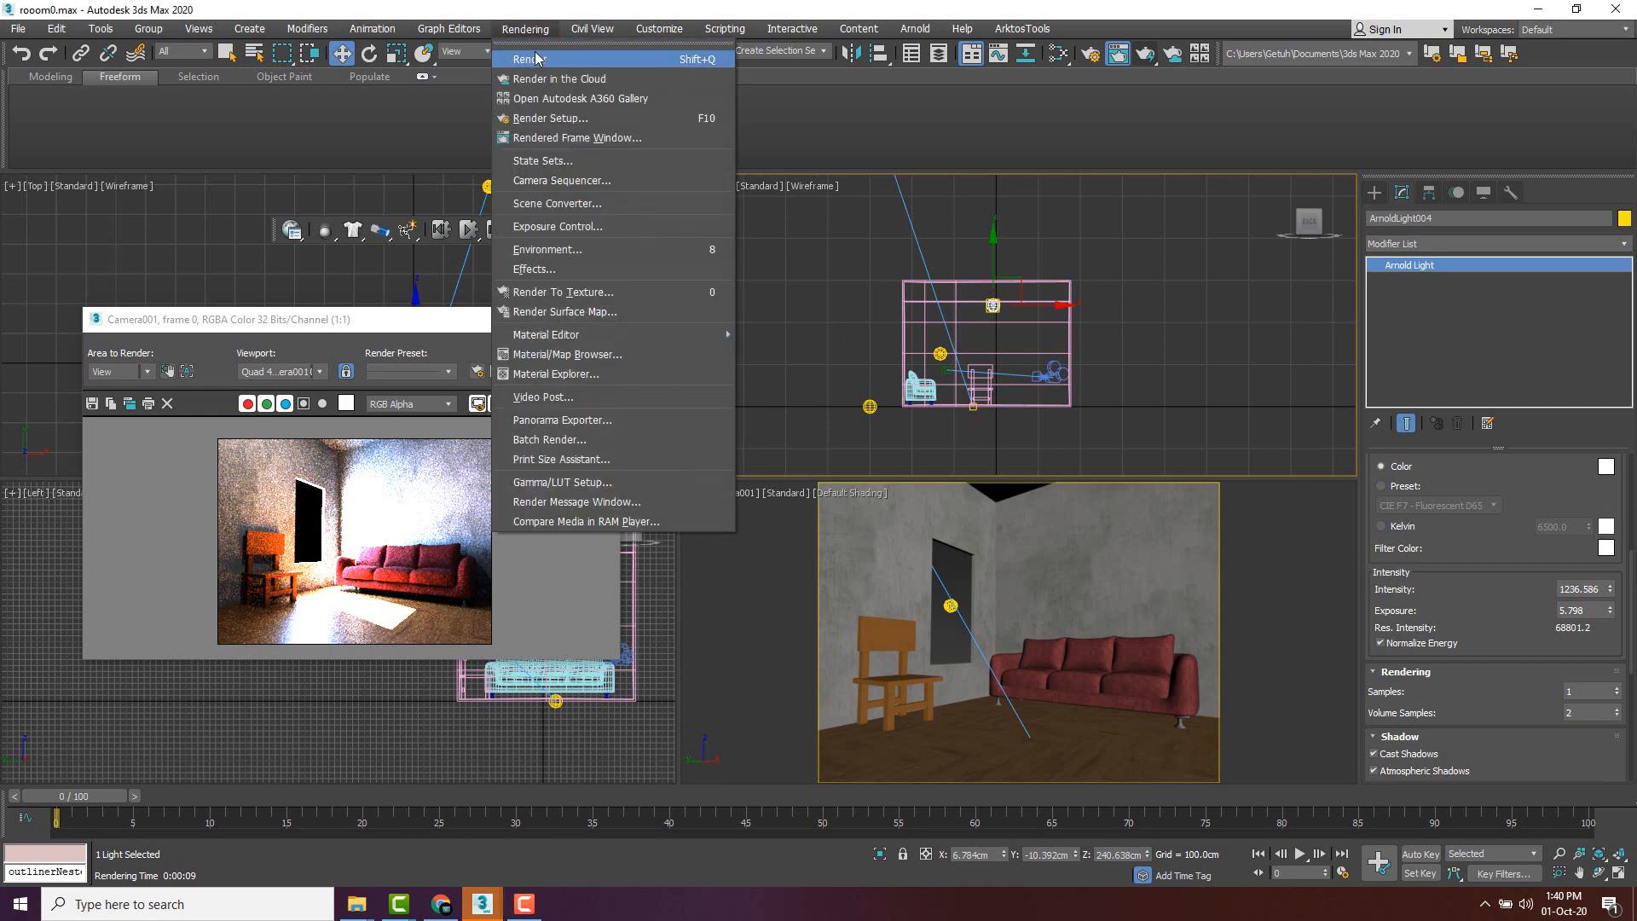
click(547, 120)
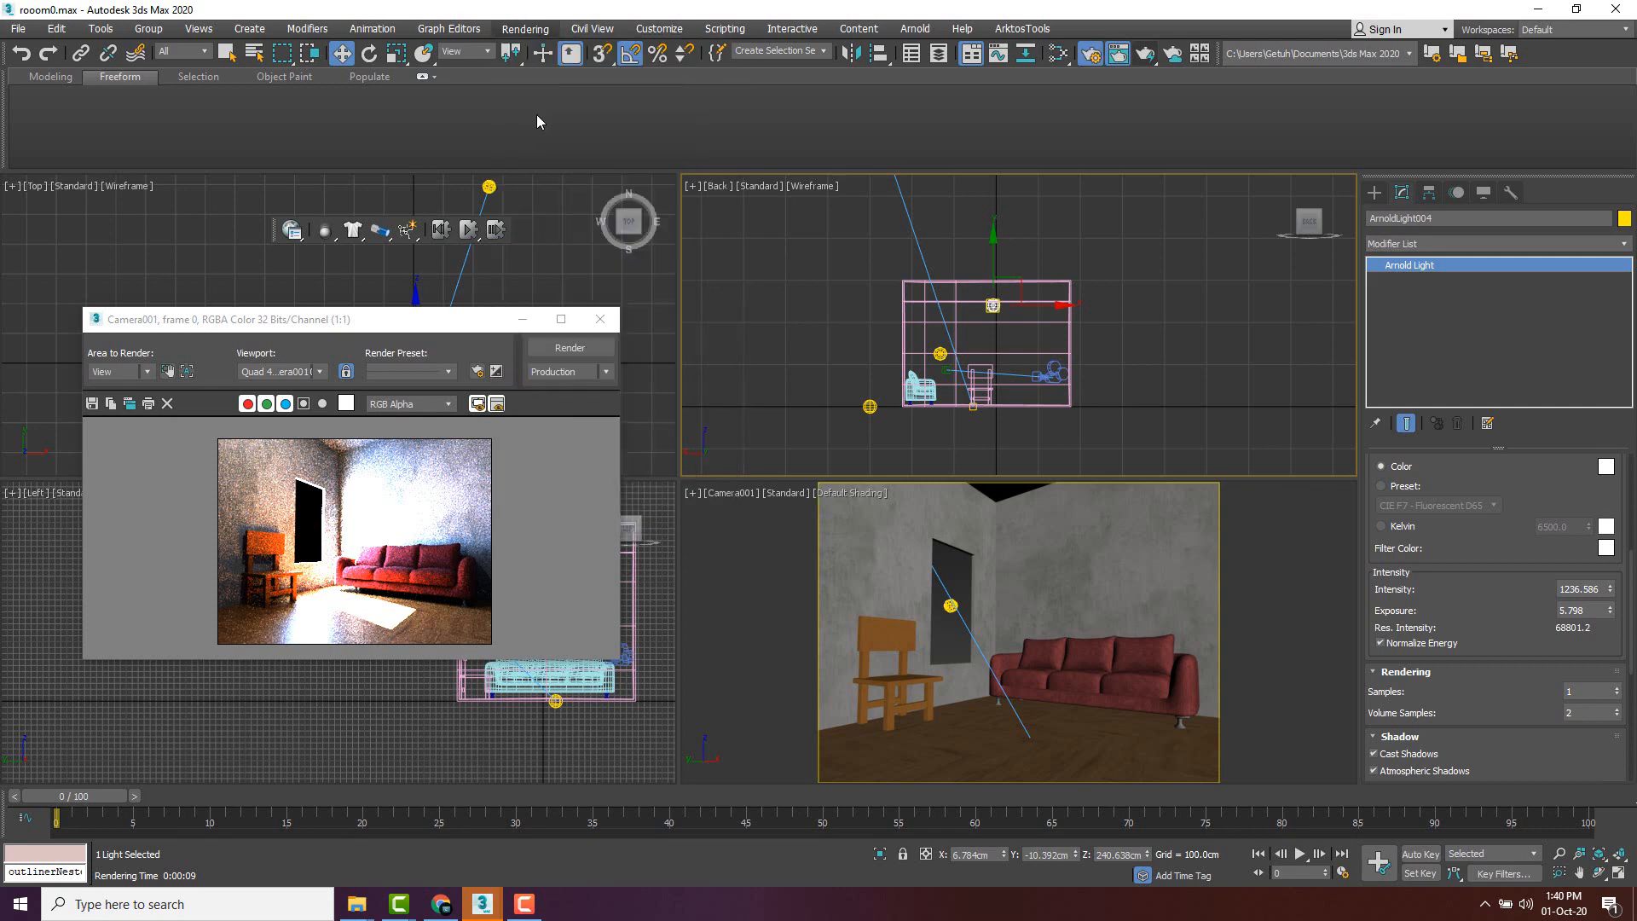
drag(439, 315, 732, 243)
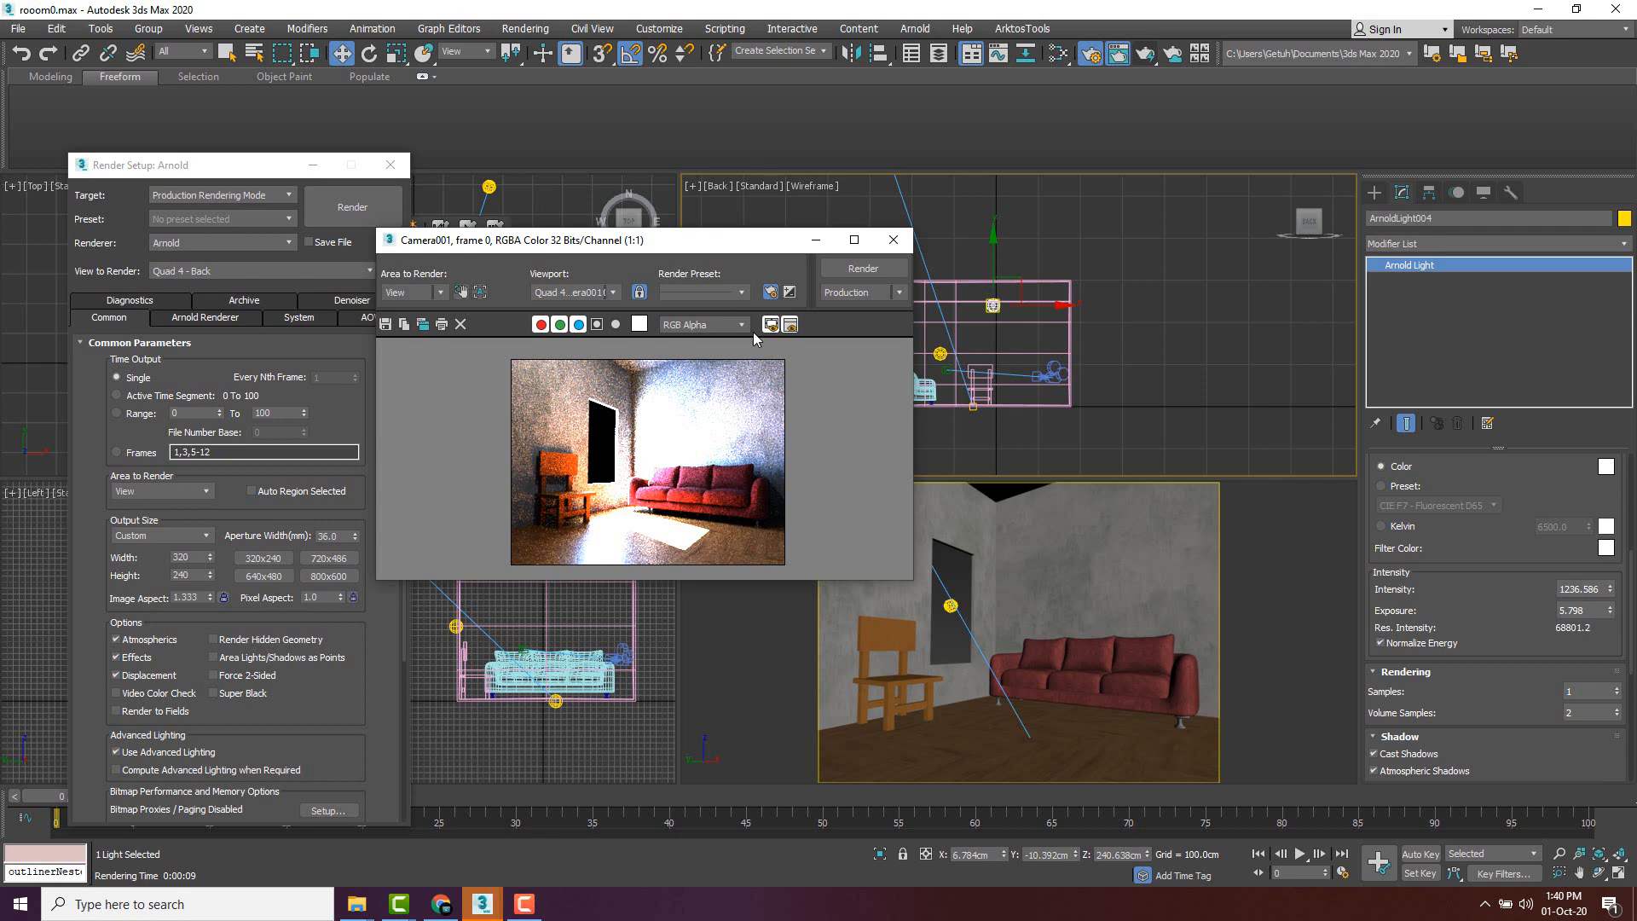
drag(733, 243, 698, 233)
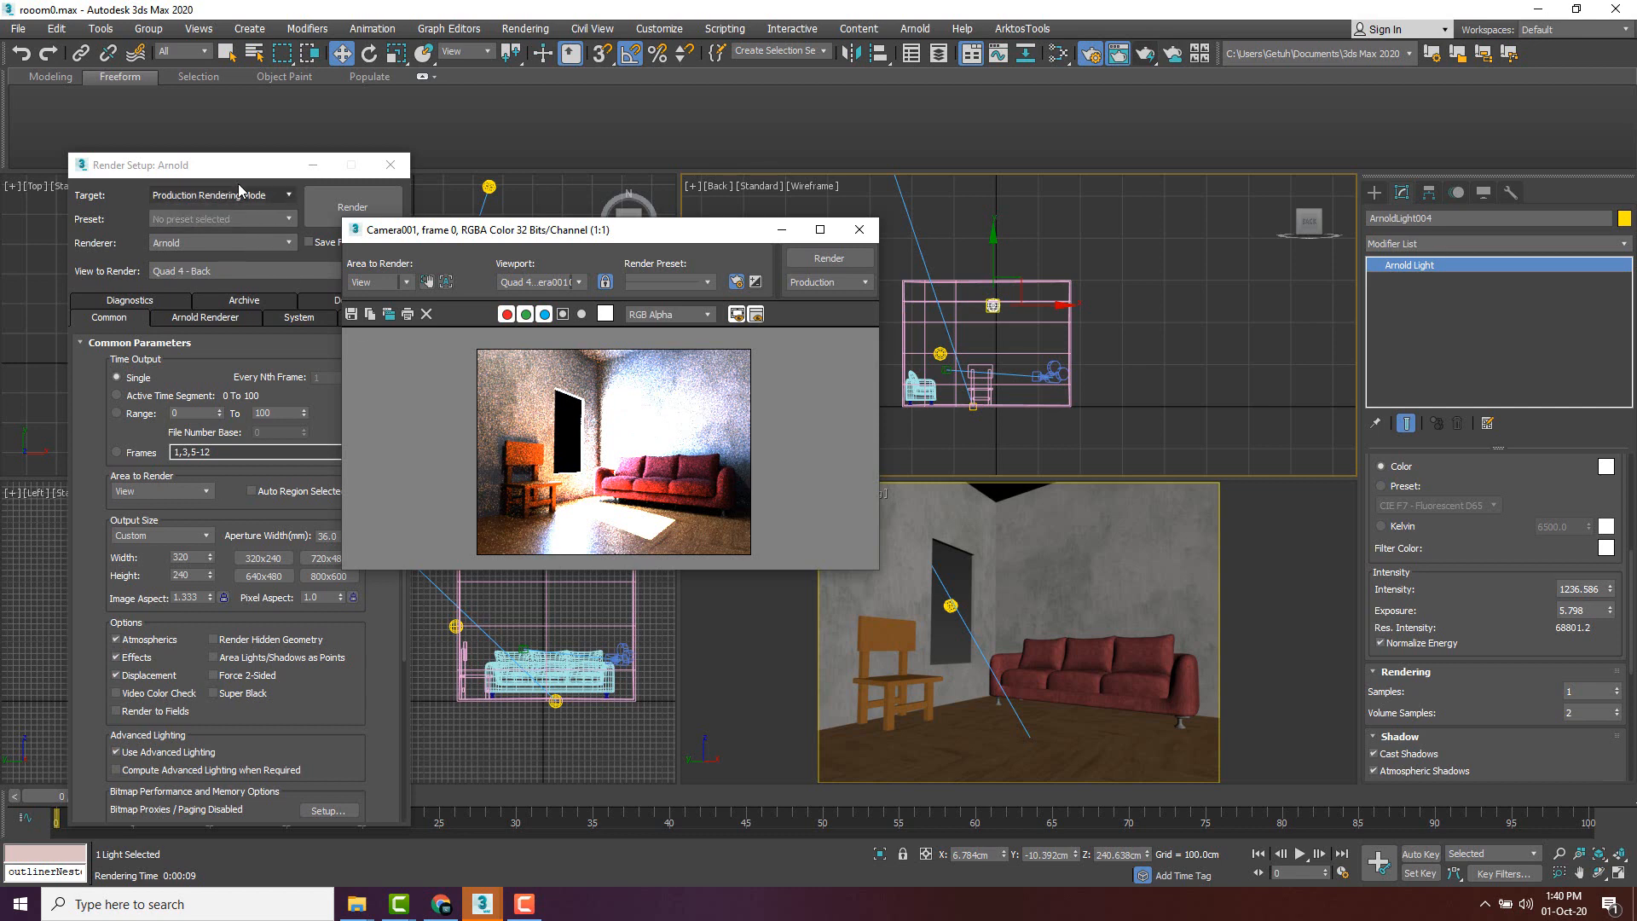
drag(256, 166, 233, 169)
click(267, 199)
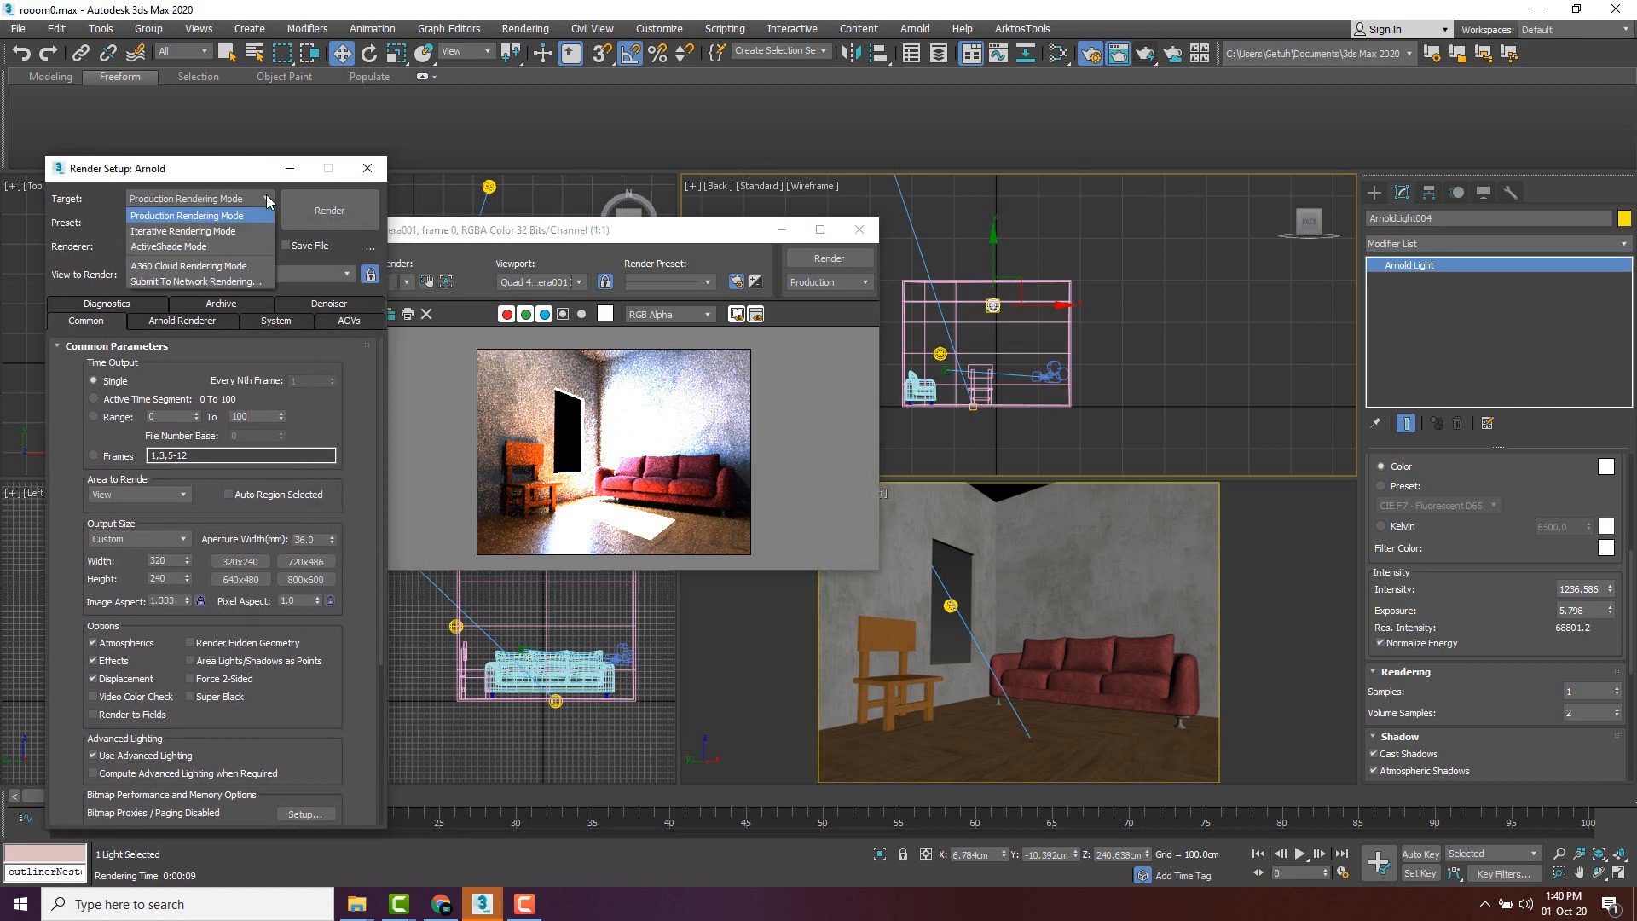
click(179, 248)
click(179, 248)
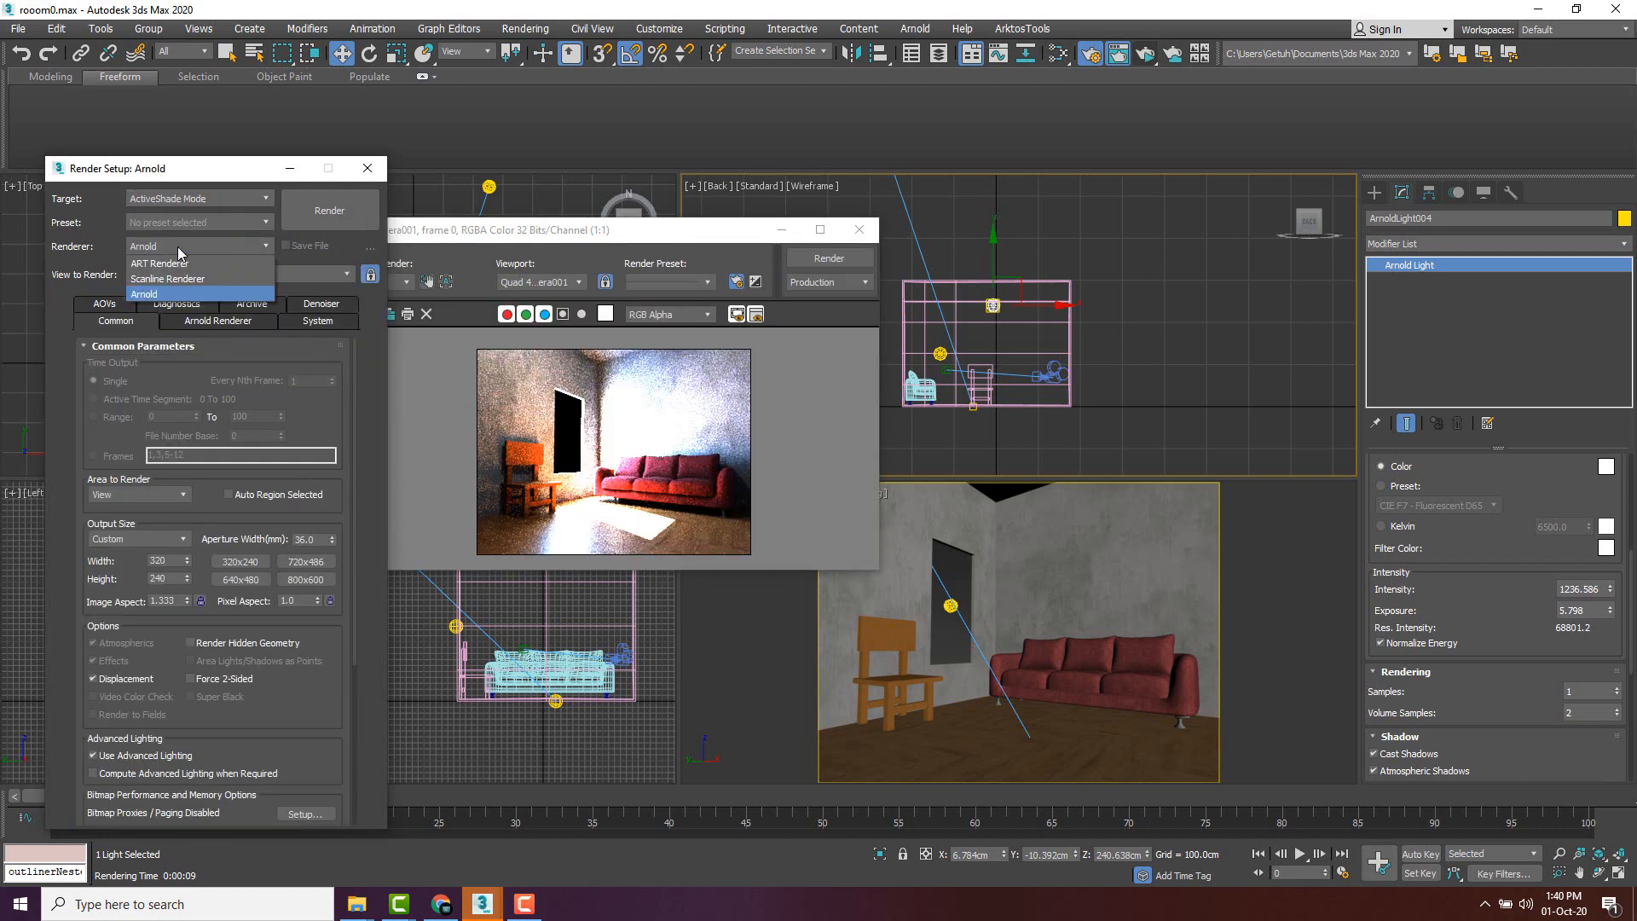
click(159, 295)
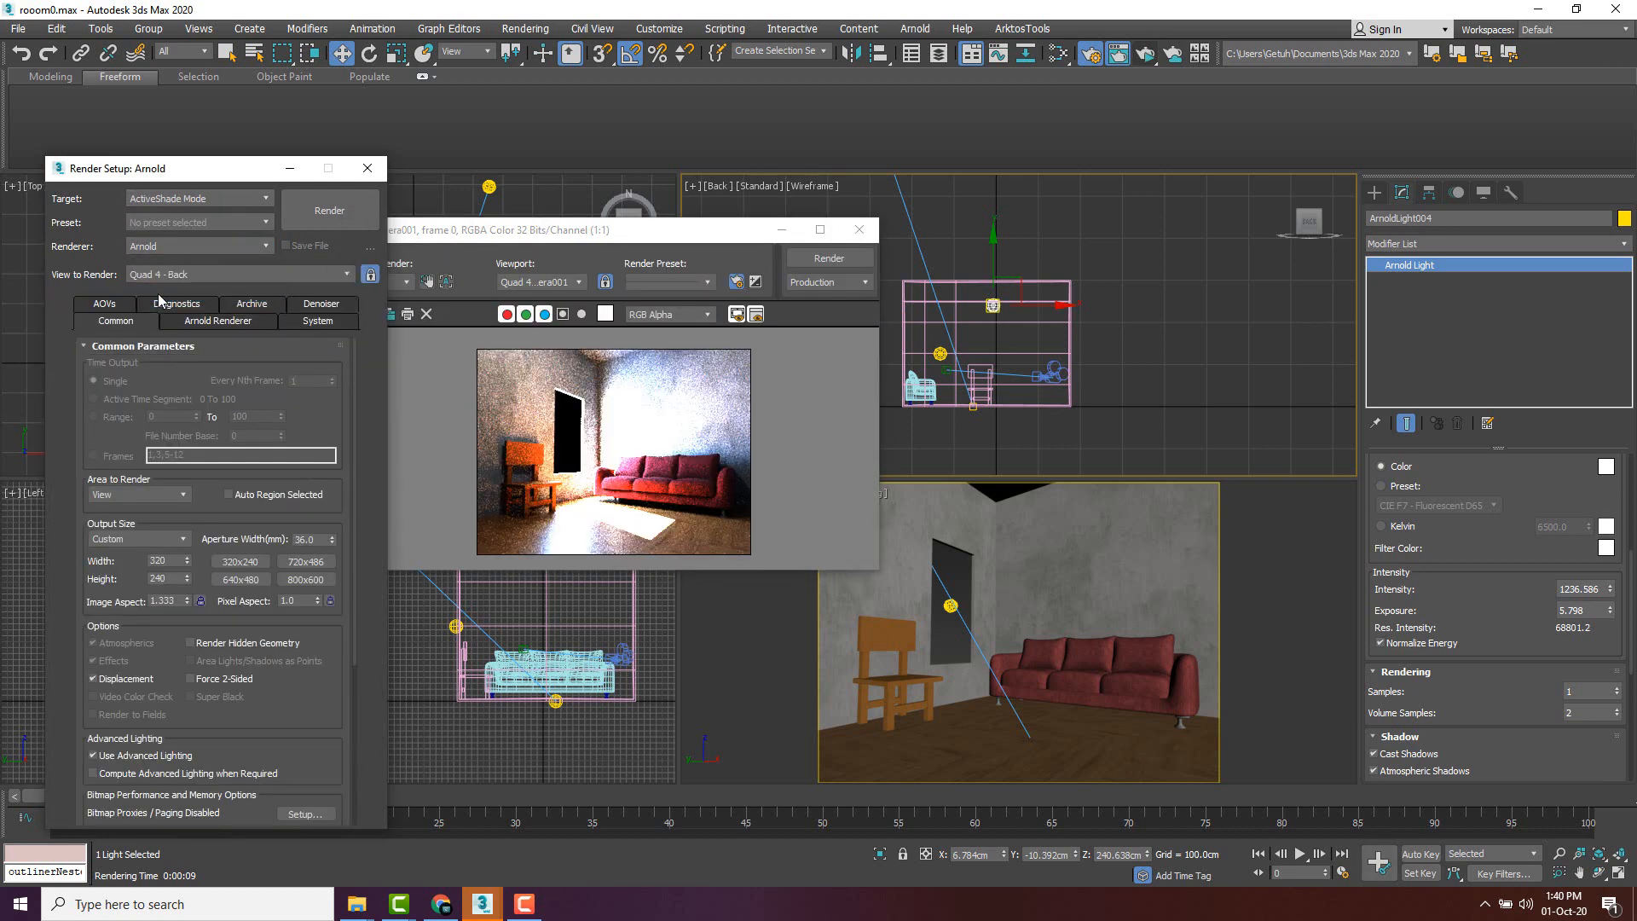
- Choose Quad 4 - Camera001 as the view to render at 320x240 and start the ActiveShade preview
click(243, 564)
click(213, 274)
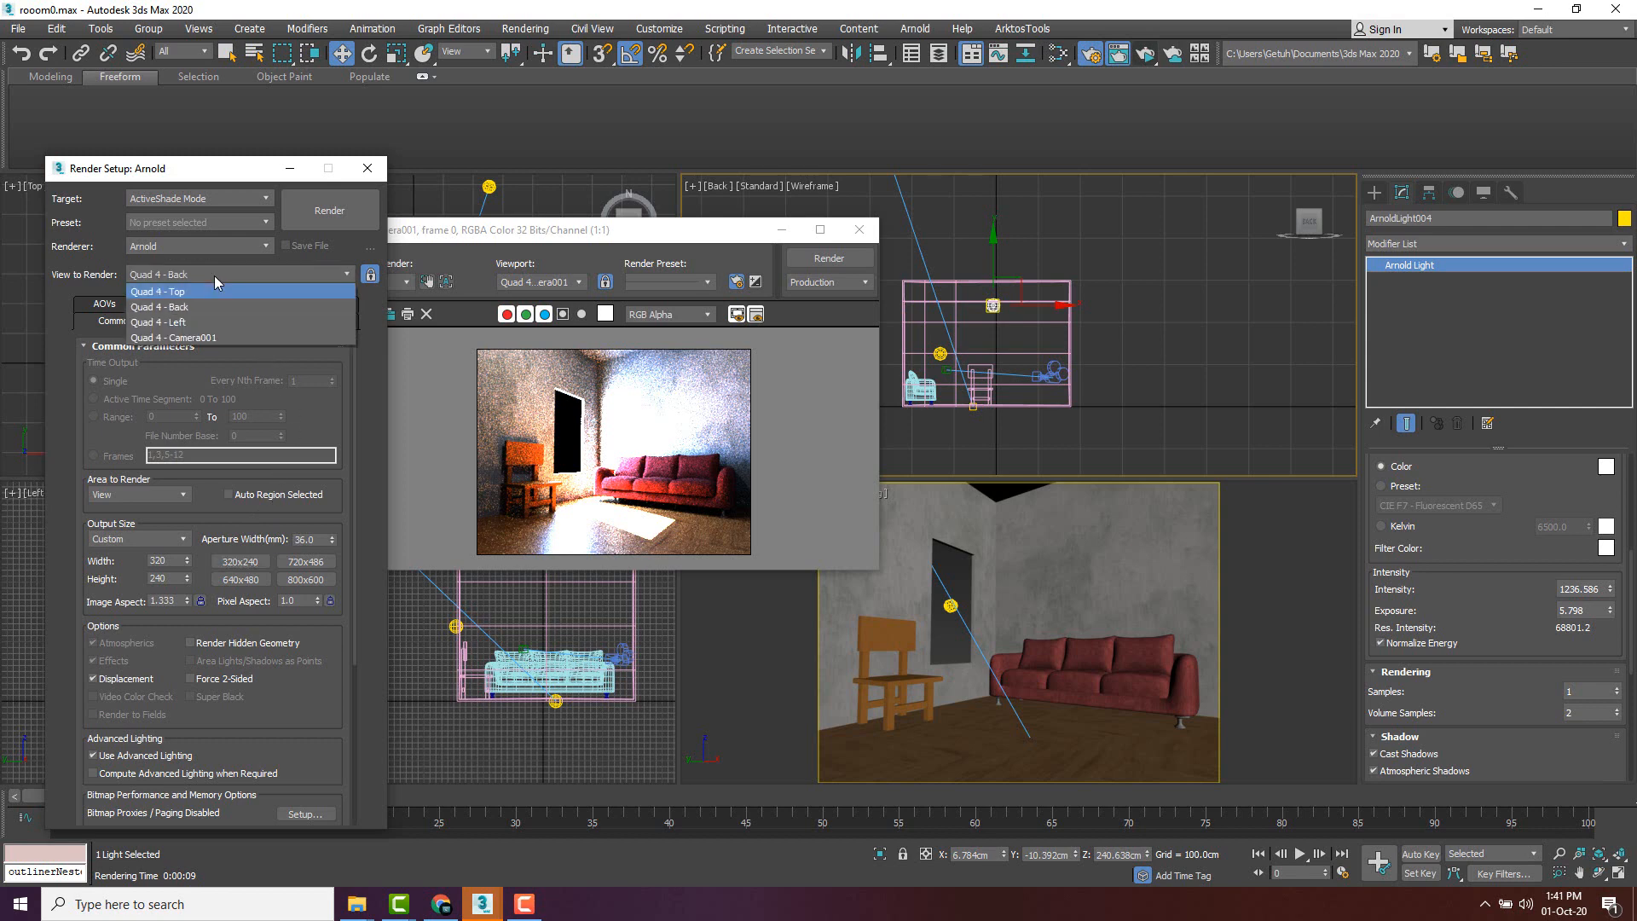
click(180, 337)
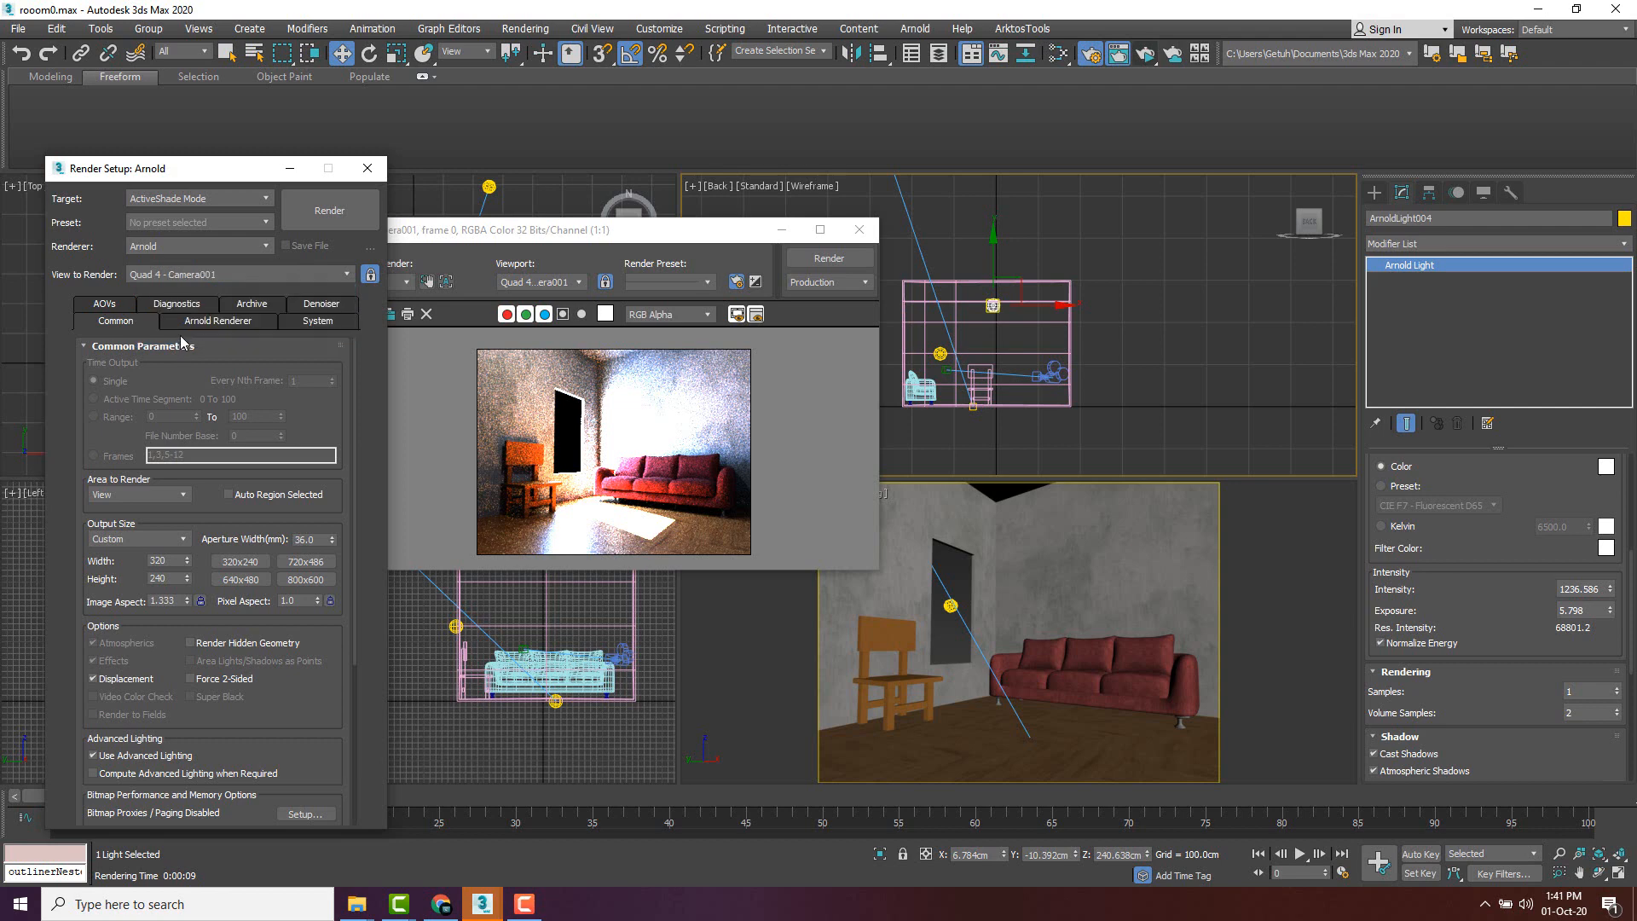
click(370, 275)
click(341, 275)
click(189, 340)
click(331, 218)
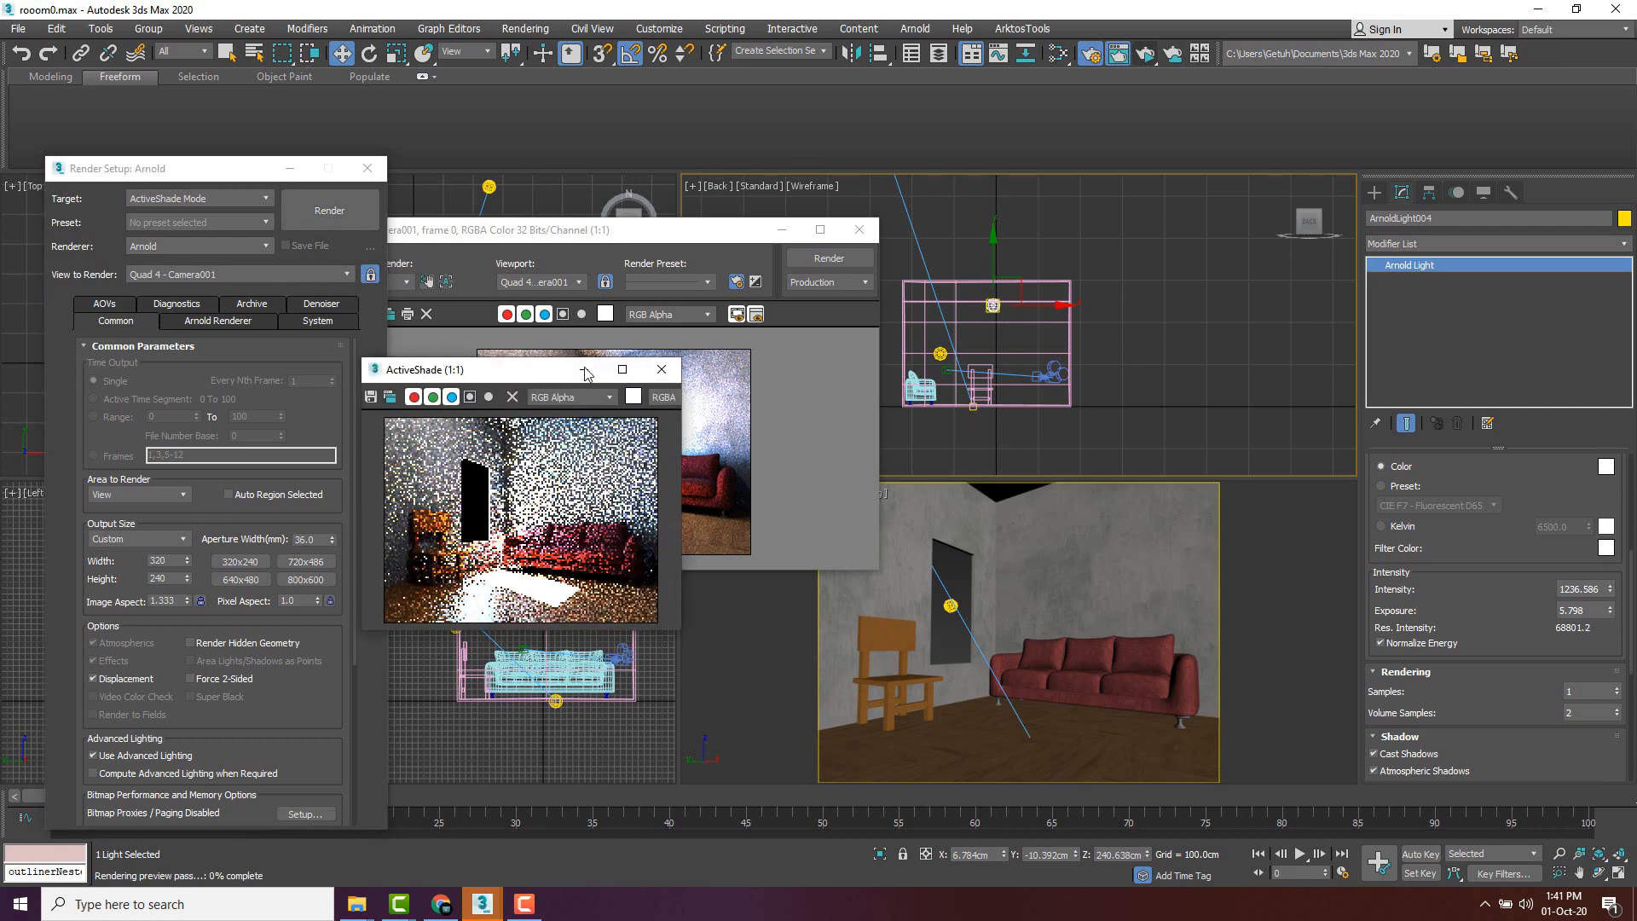
drag(546, 381, 486, 354)
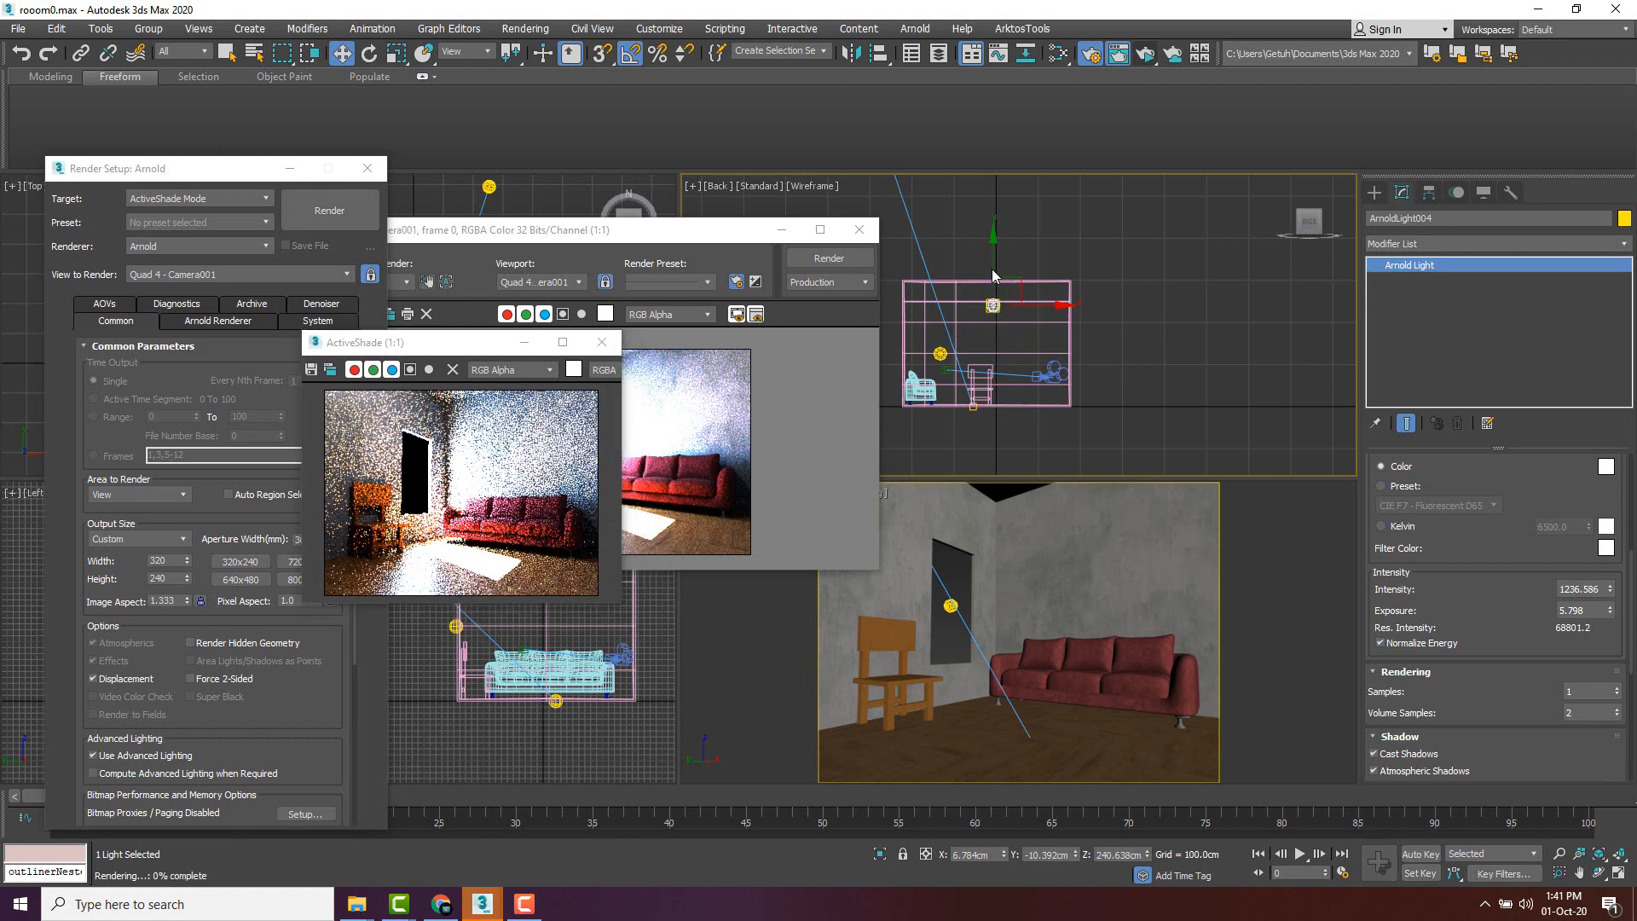
- Lower the point light to about Z 176 cm in the Back view and close the old rendered frame window
right_click(989, 316)
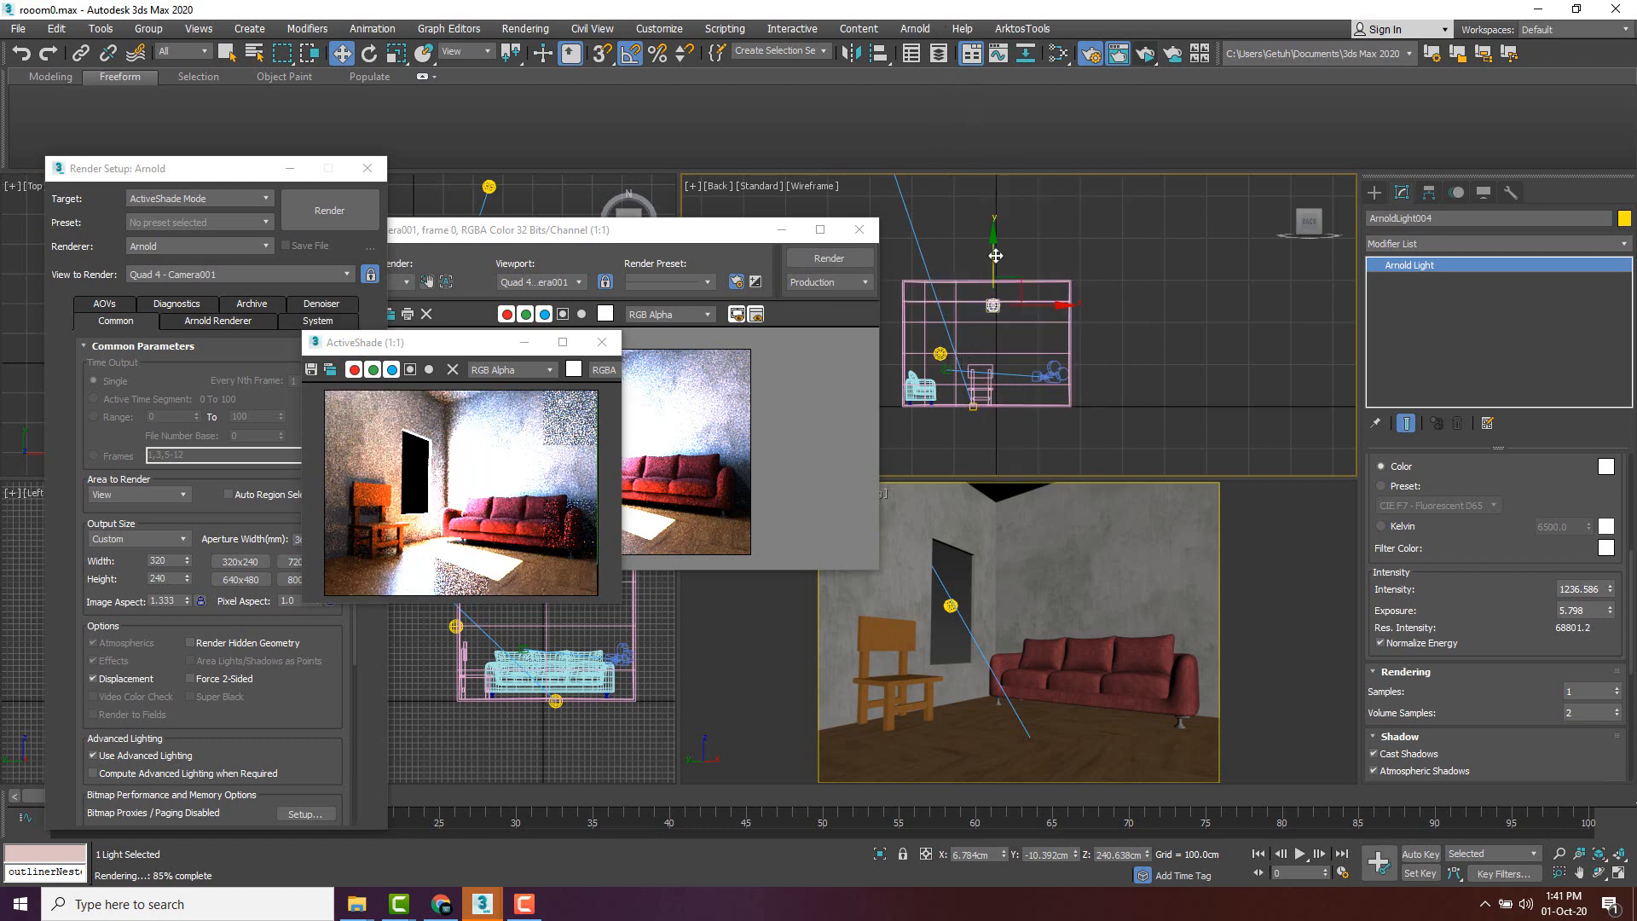
mouse_move(996, 255)
mouse_down()
mouse_move(1008, 303)
mouse_move(1007, 284)
mouse_up()
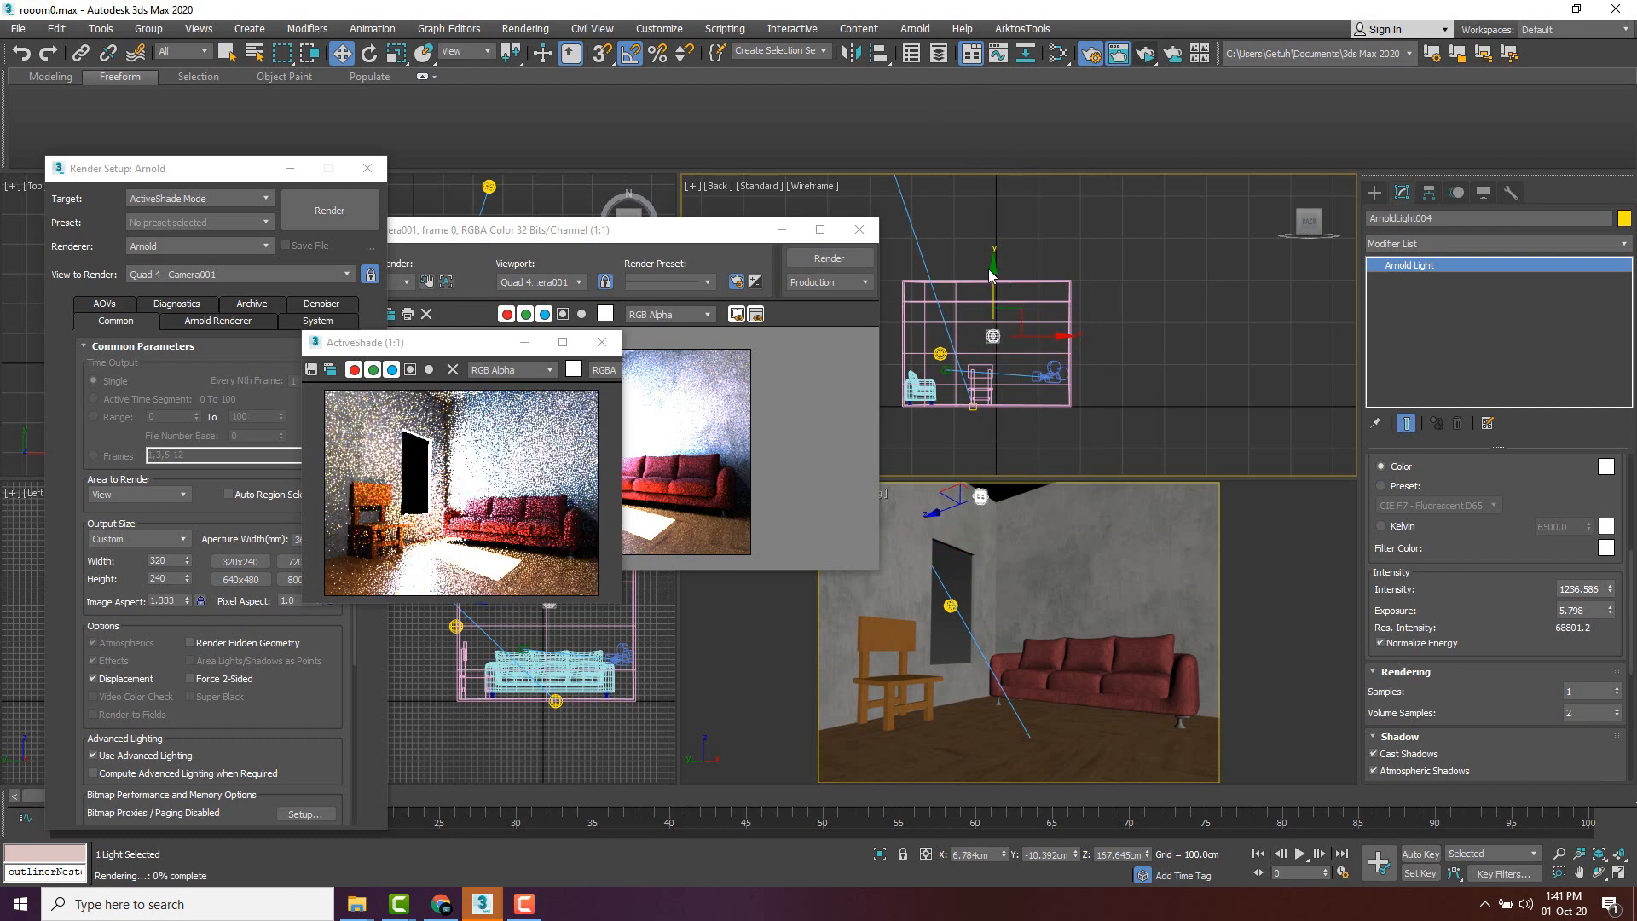
drag(993, 271, 994, 268)
drag(719, 226, 644, 220)
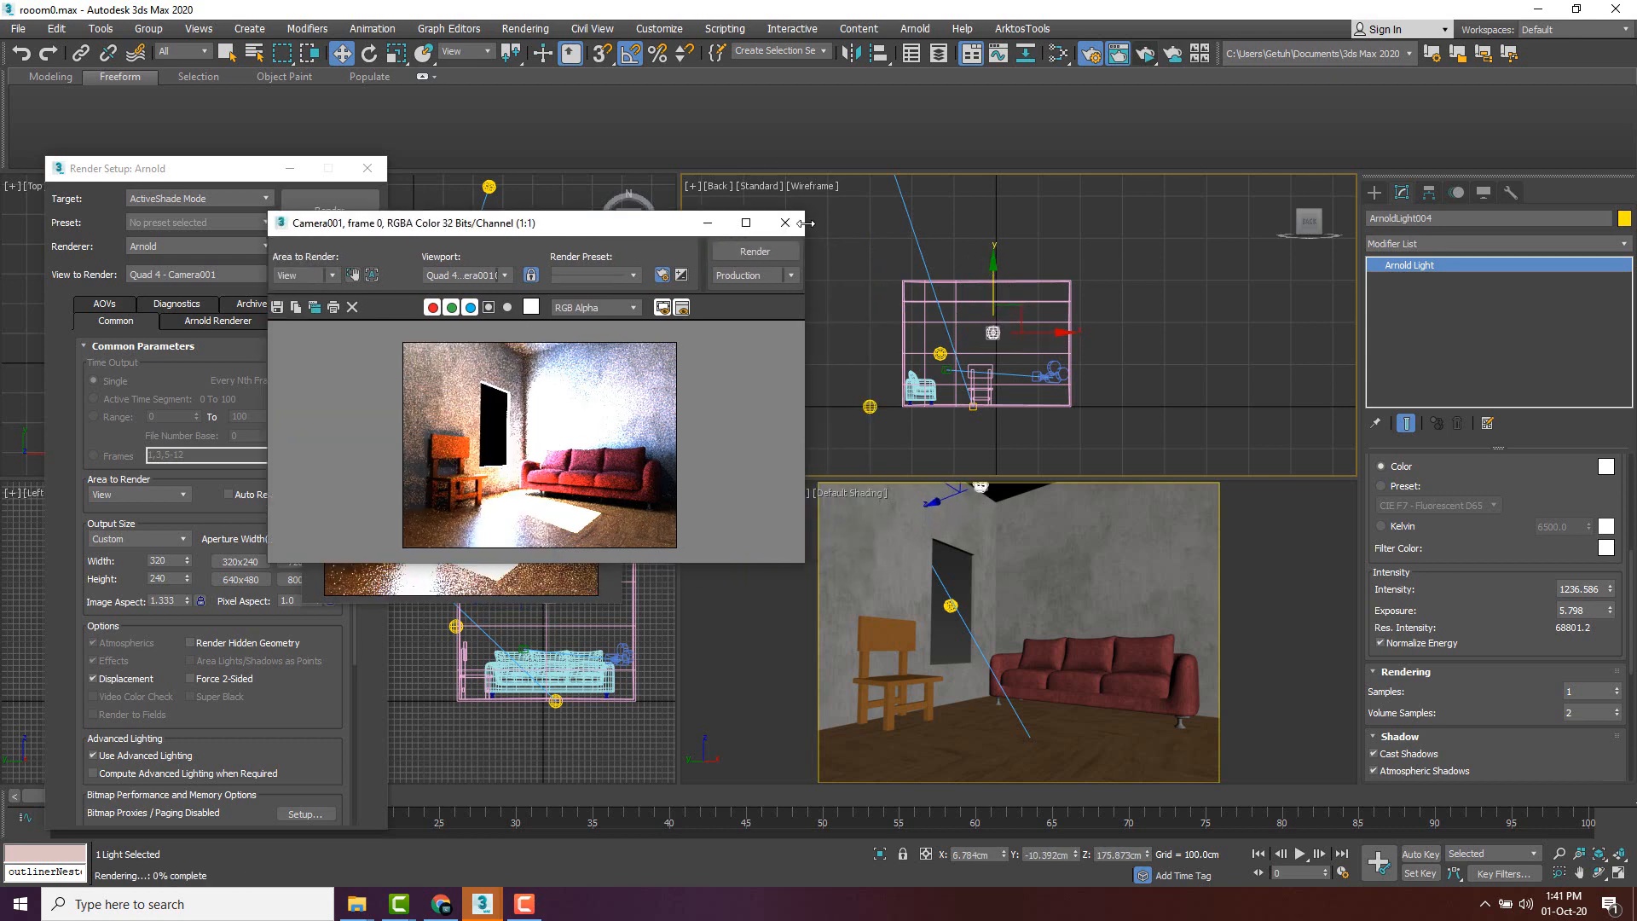
click(794, 226)
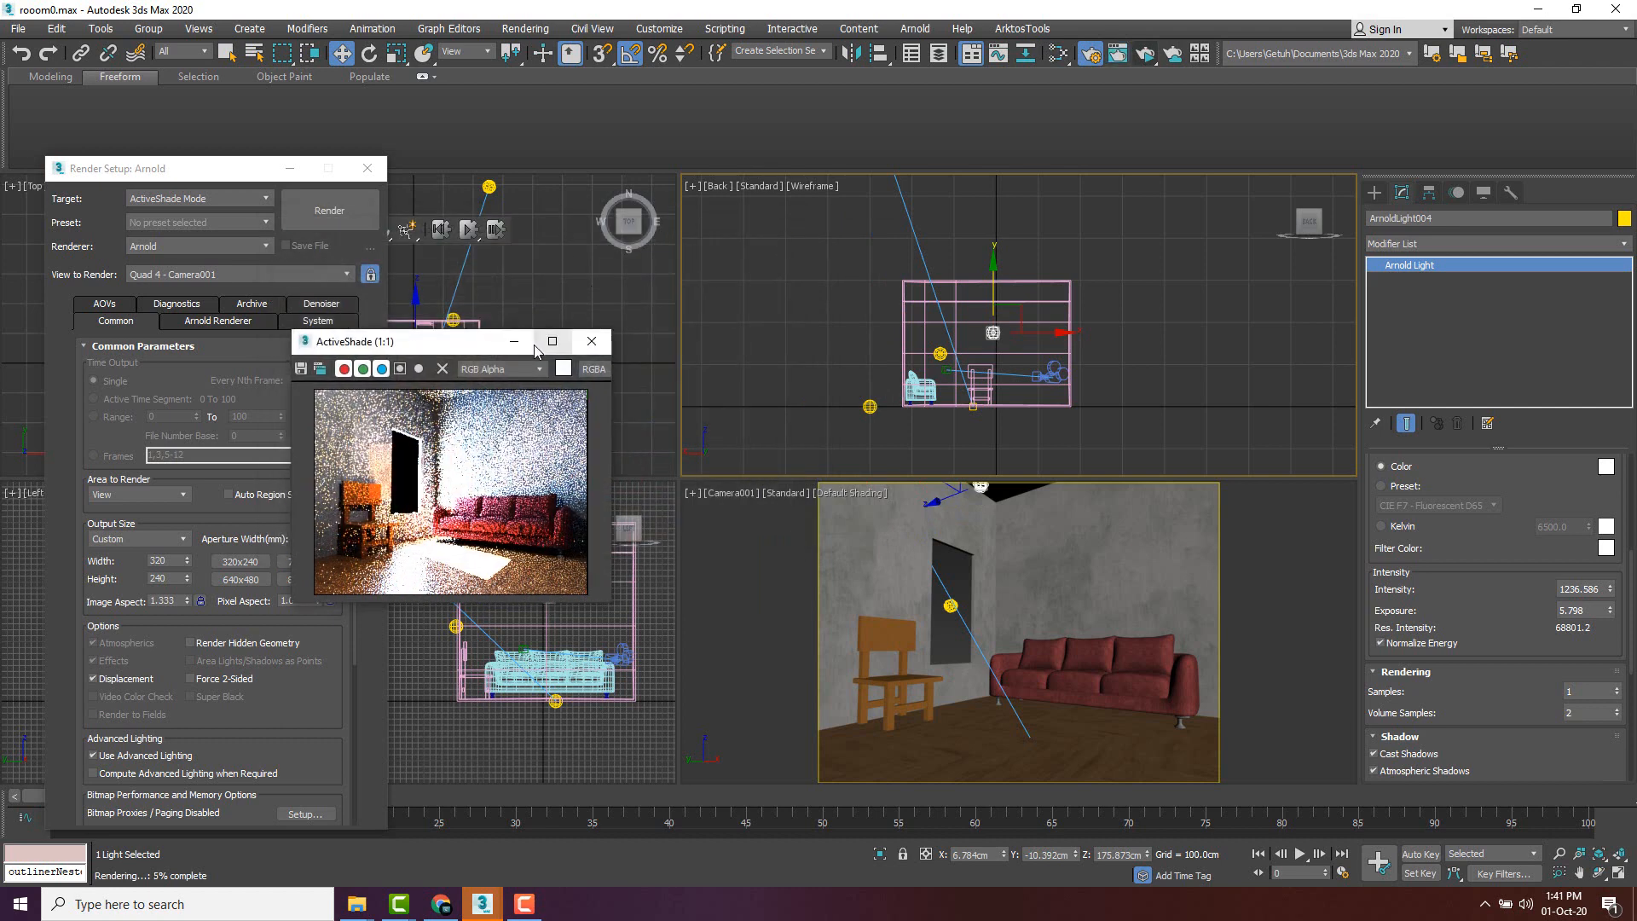
- Set the skydome light's intensity to about 11.8 and its exposure to about 3.84
click(869, 407)
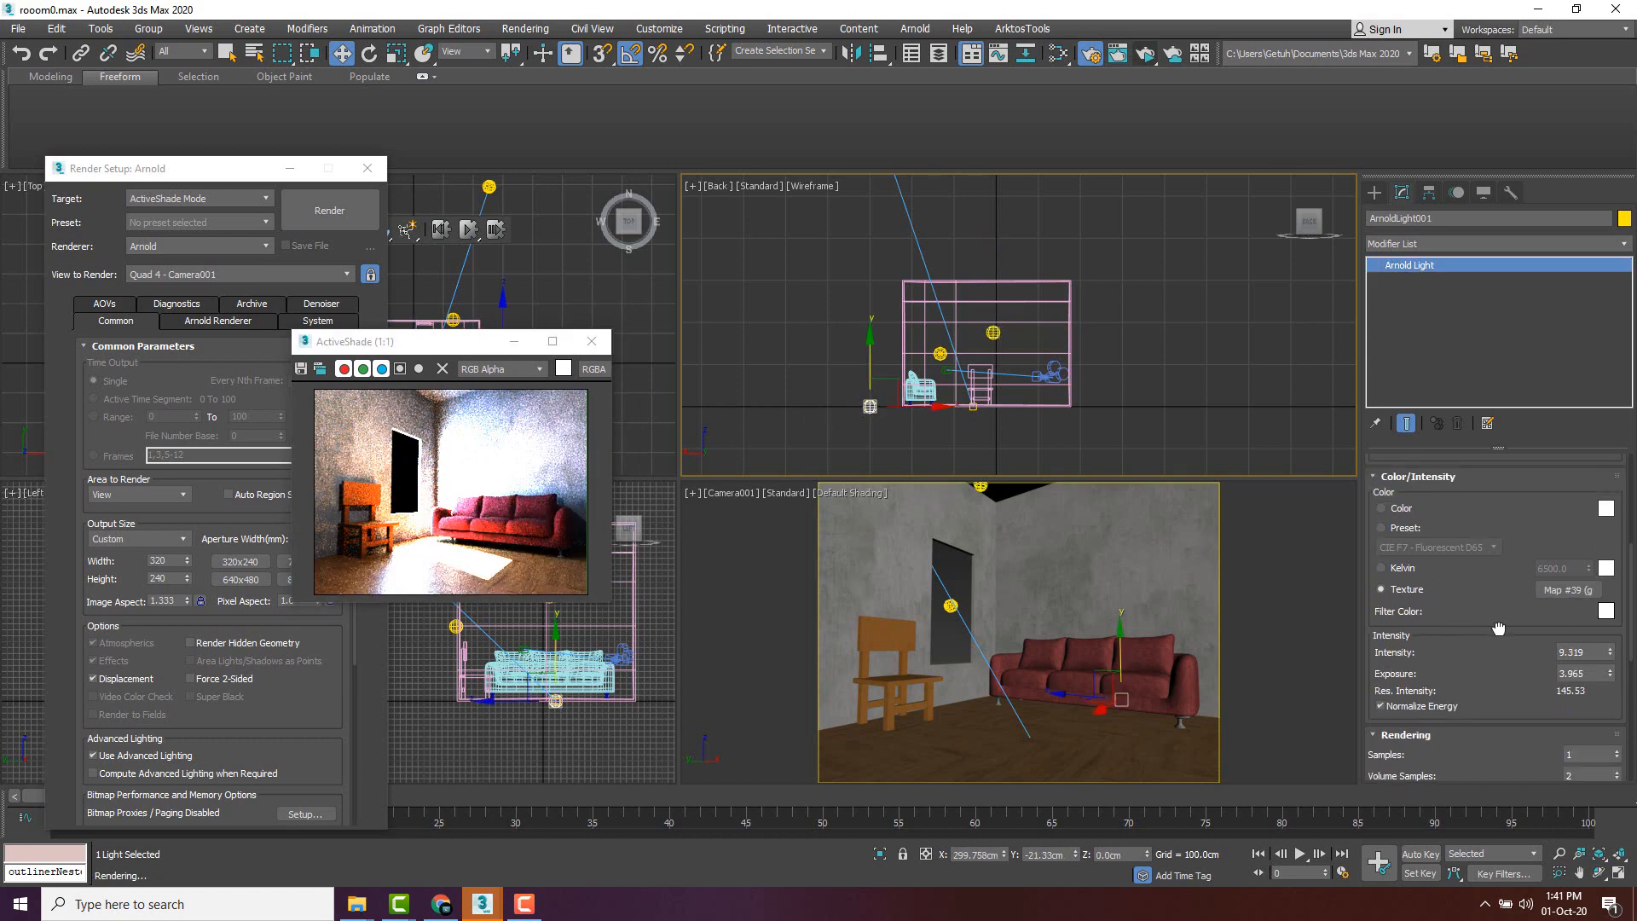
drag(1500, 636, 1499, 603)
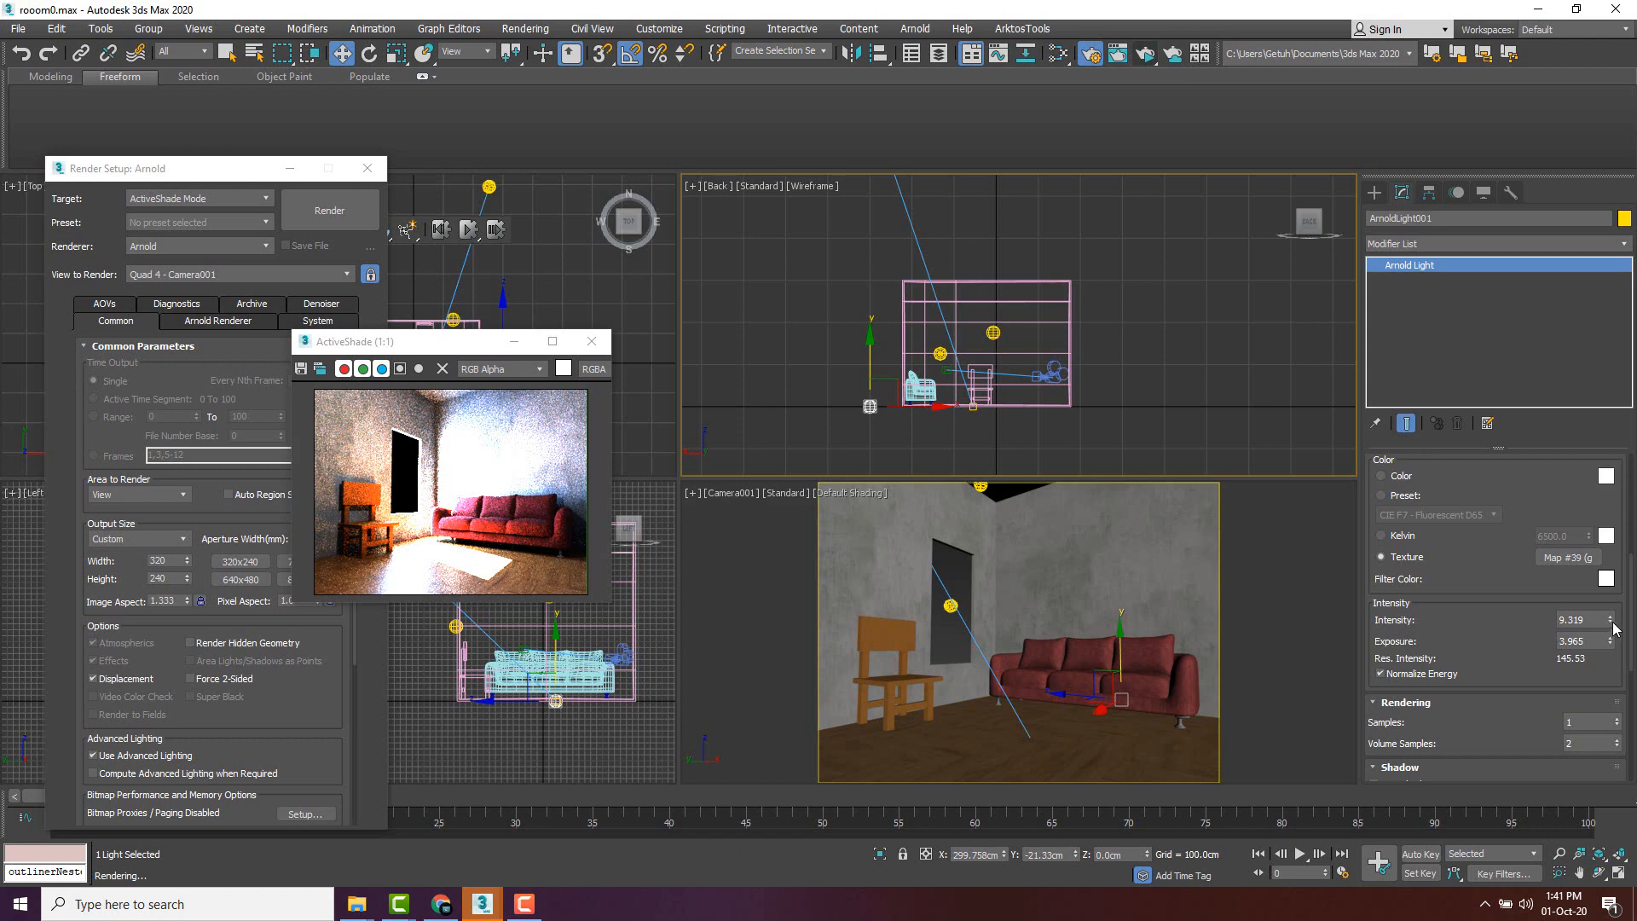
mouse_move(1612, 623)
mouse_down()
mouse_move(1617, 584)
mouse_move(1614, 646)
mouse_up()
drag(1614, 643, 1614, 646)
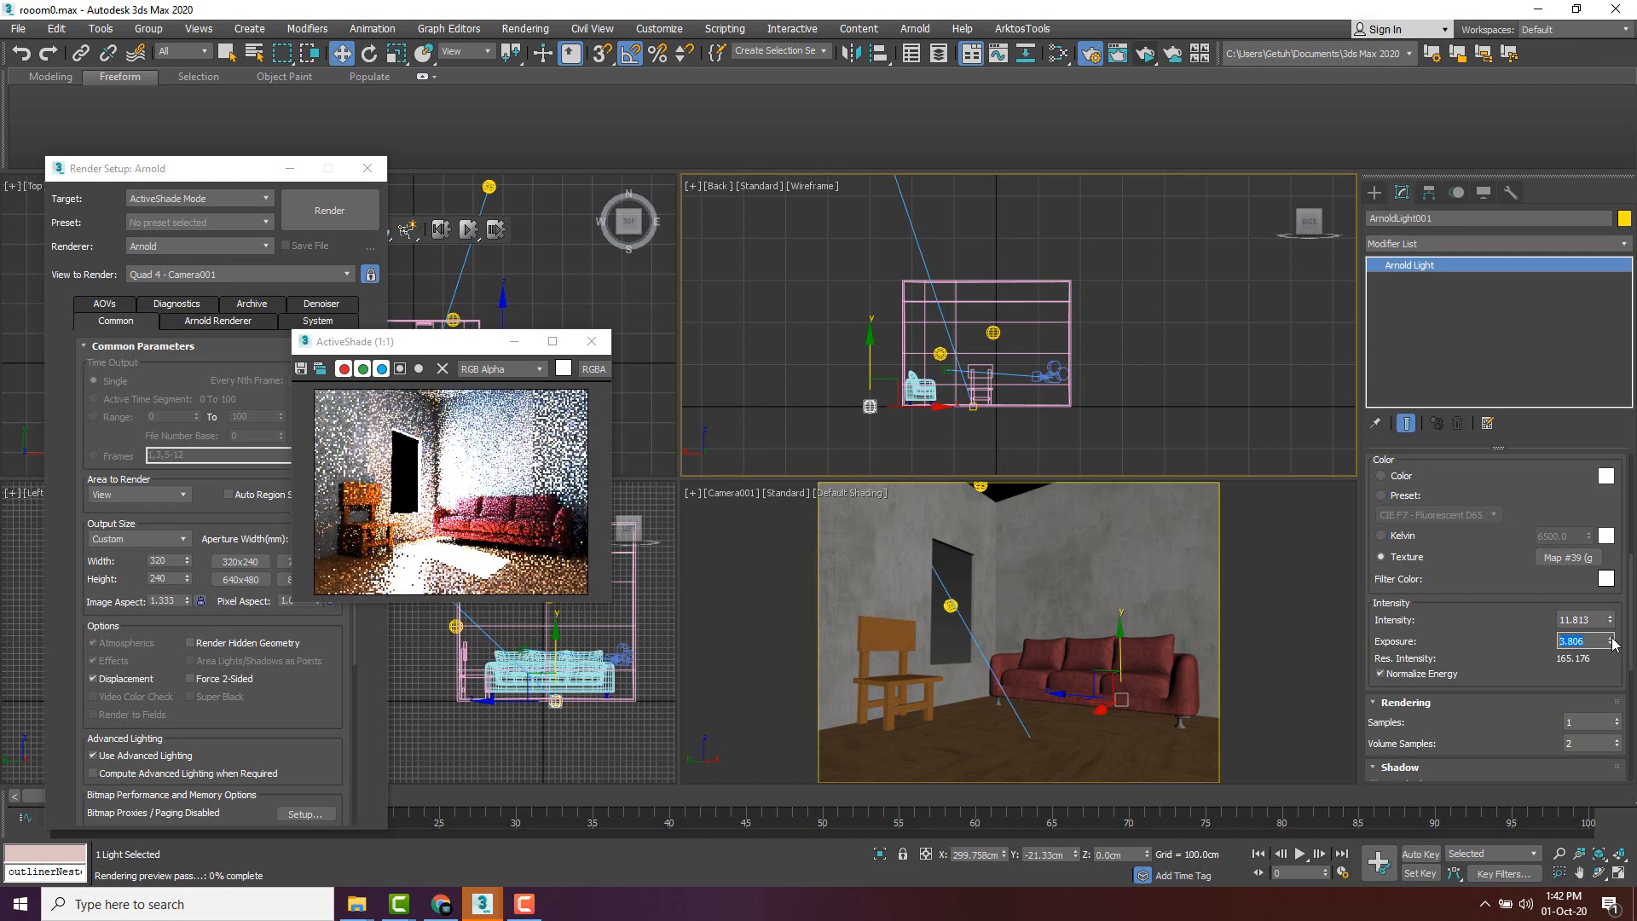
drag(1614, 645, 1614, 644)
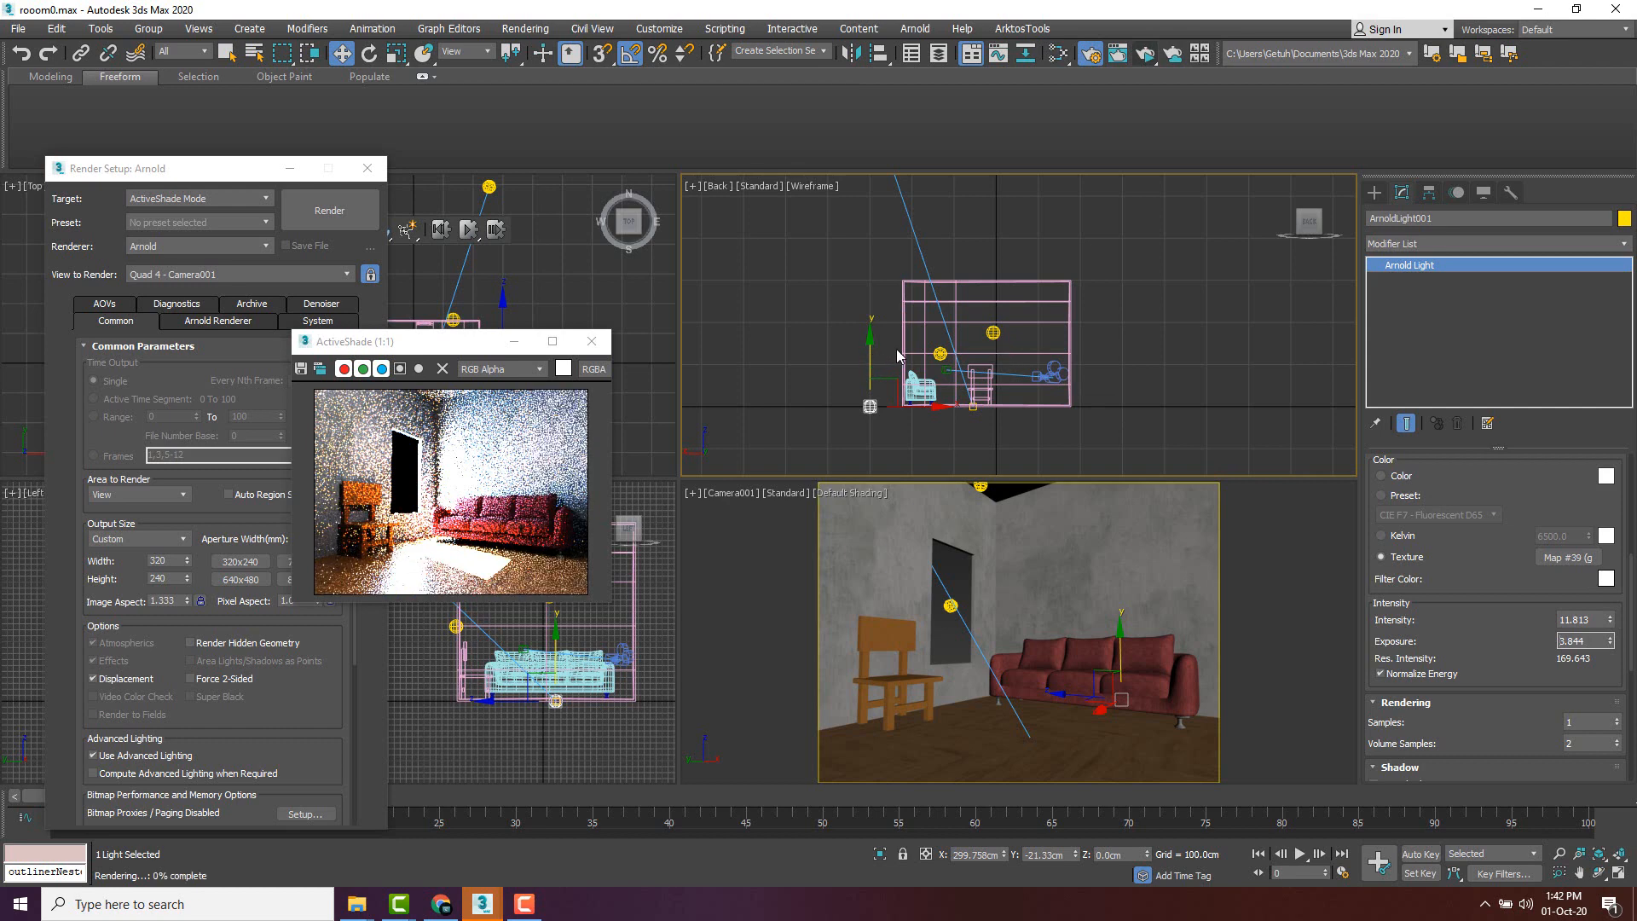
- Select the distant light above the room and shift it slightly in the negative X direction in the Top view
scroll(999, 332, down, 3)
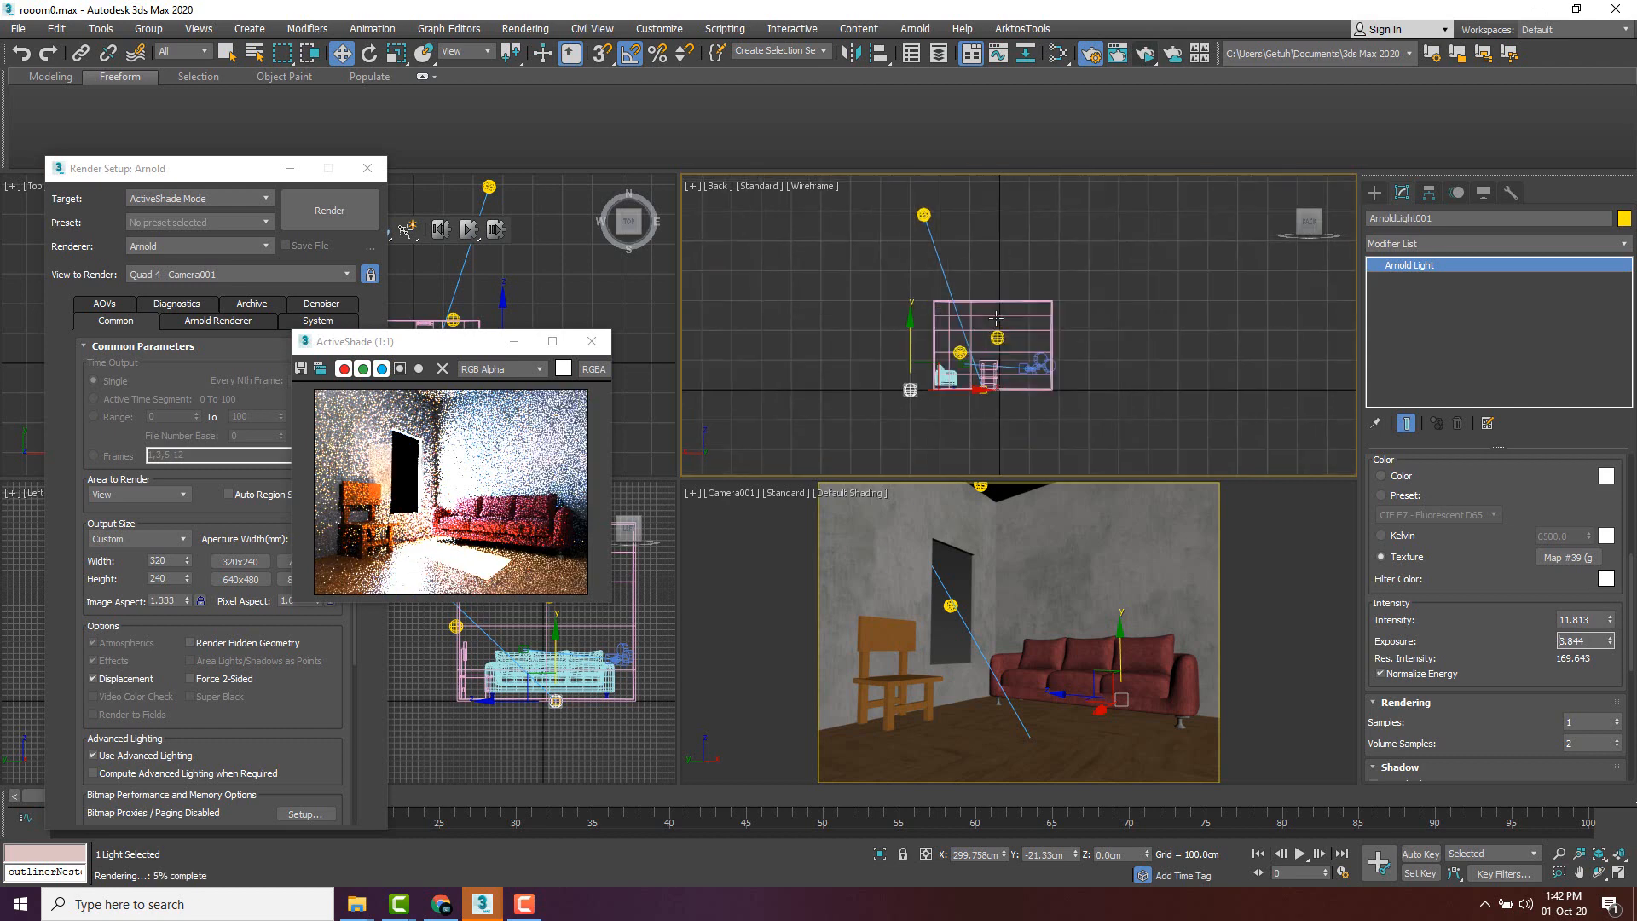
click(922, 215)
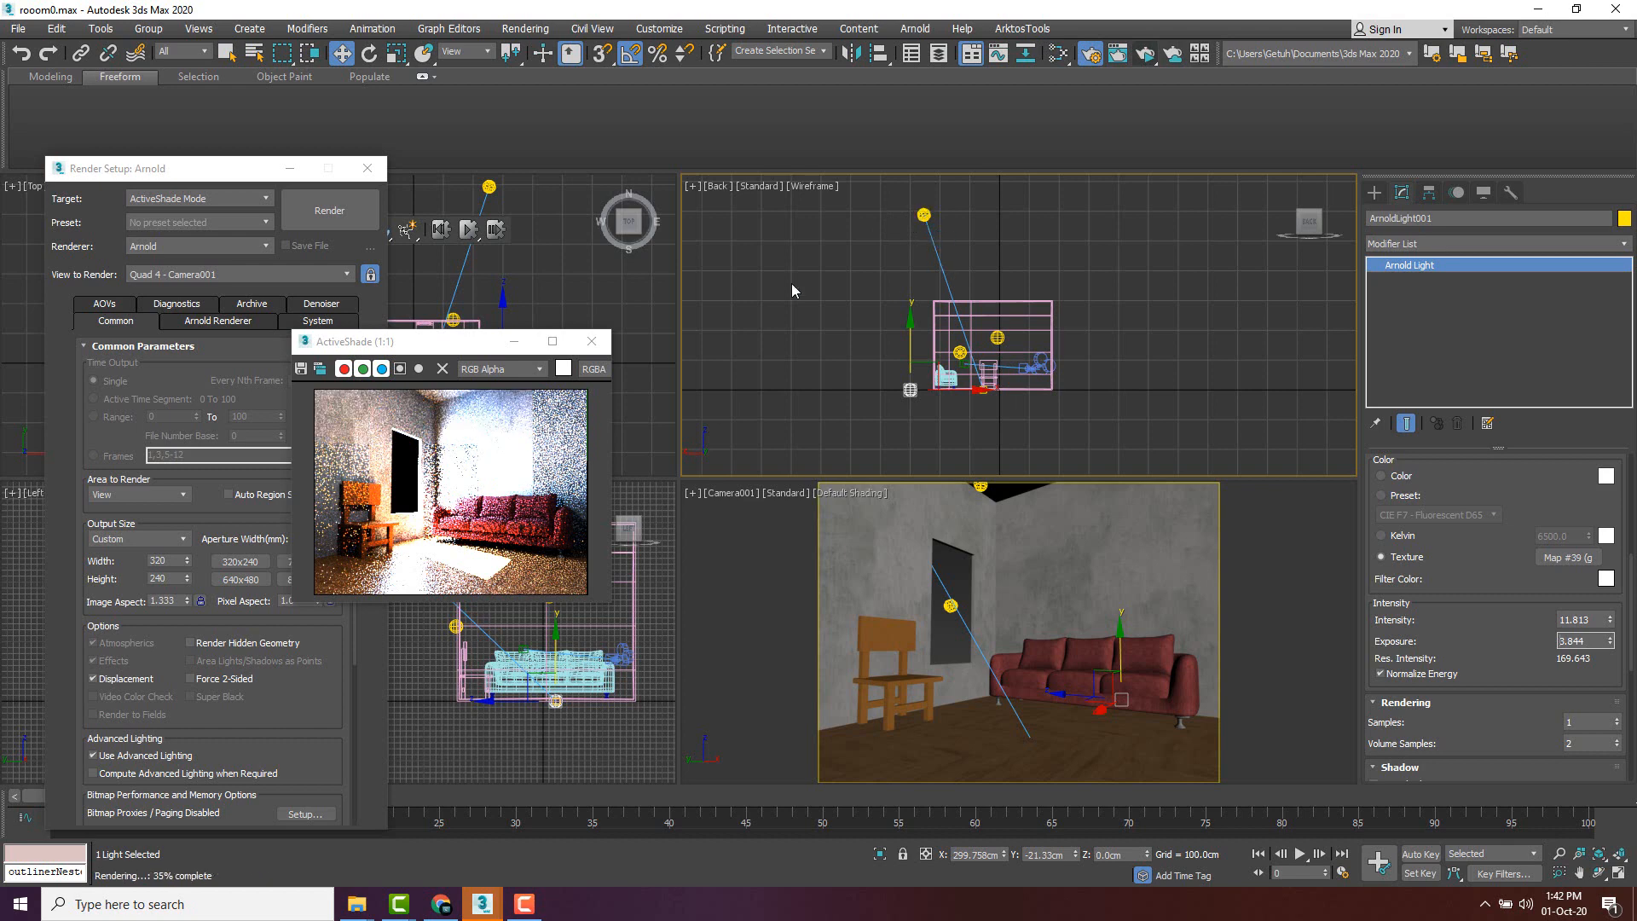
right_click(538, 230)
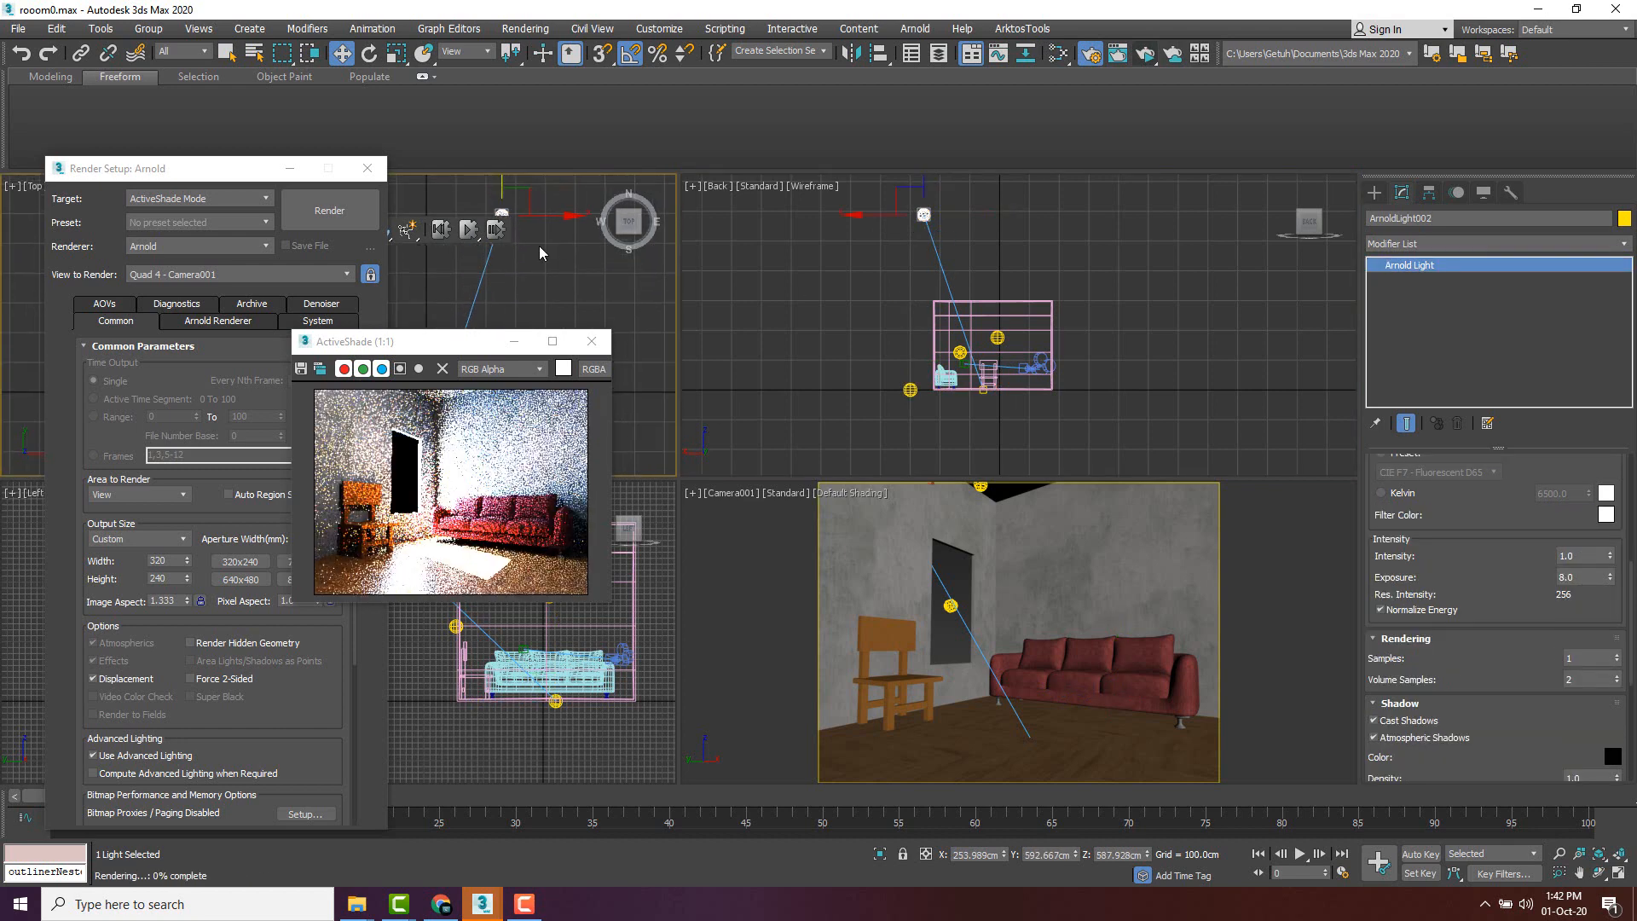
mouse_move(547, 217)
mouse_down()
mouse_move(446, 211)
mouse_move(588, 215)
mouse_move(514, 219)
mouse_move(532, 224)
mouse_up()
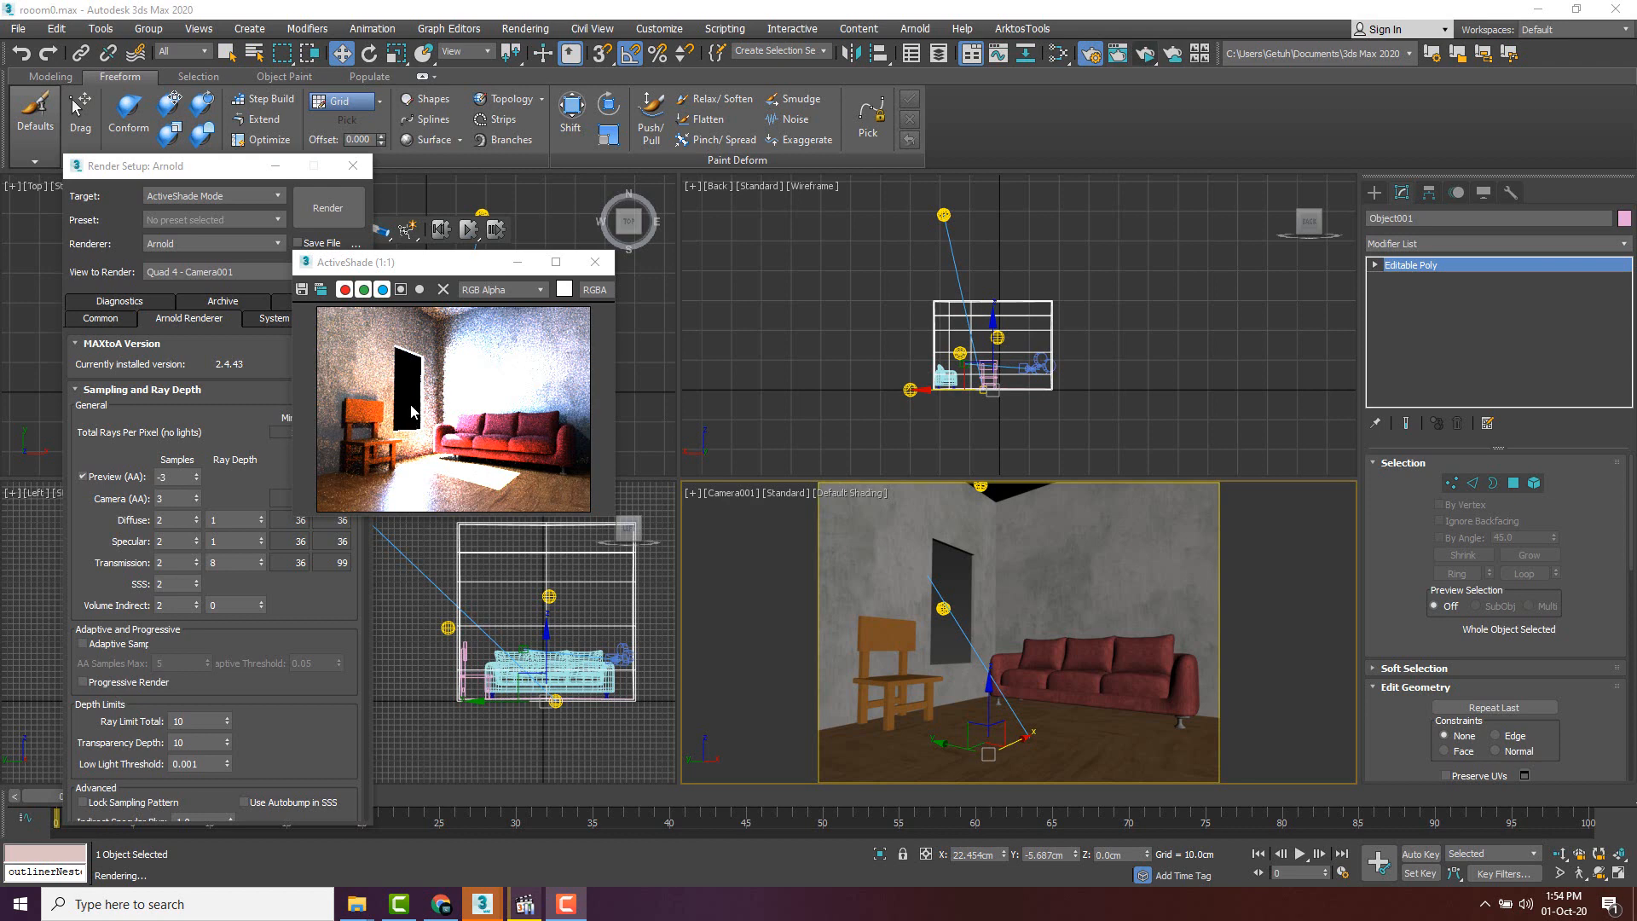
- Set the environment background color to a pale cream with RGB 255, 251, 237
click(1256, 603)
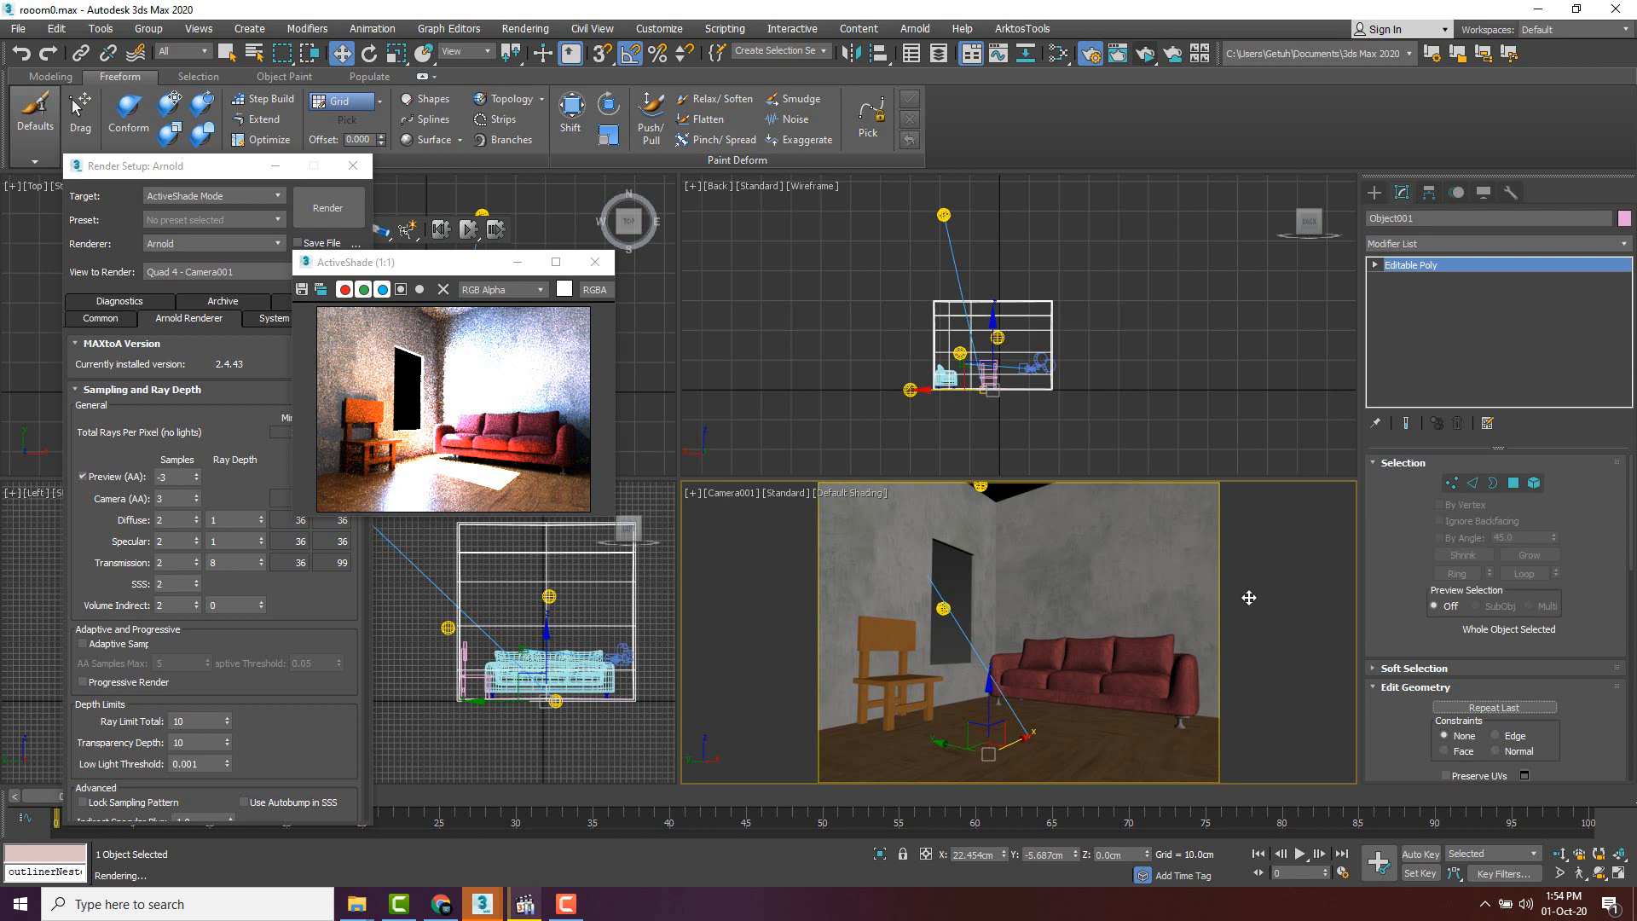
key(8)
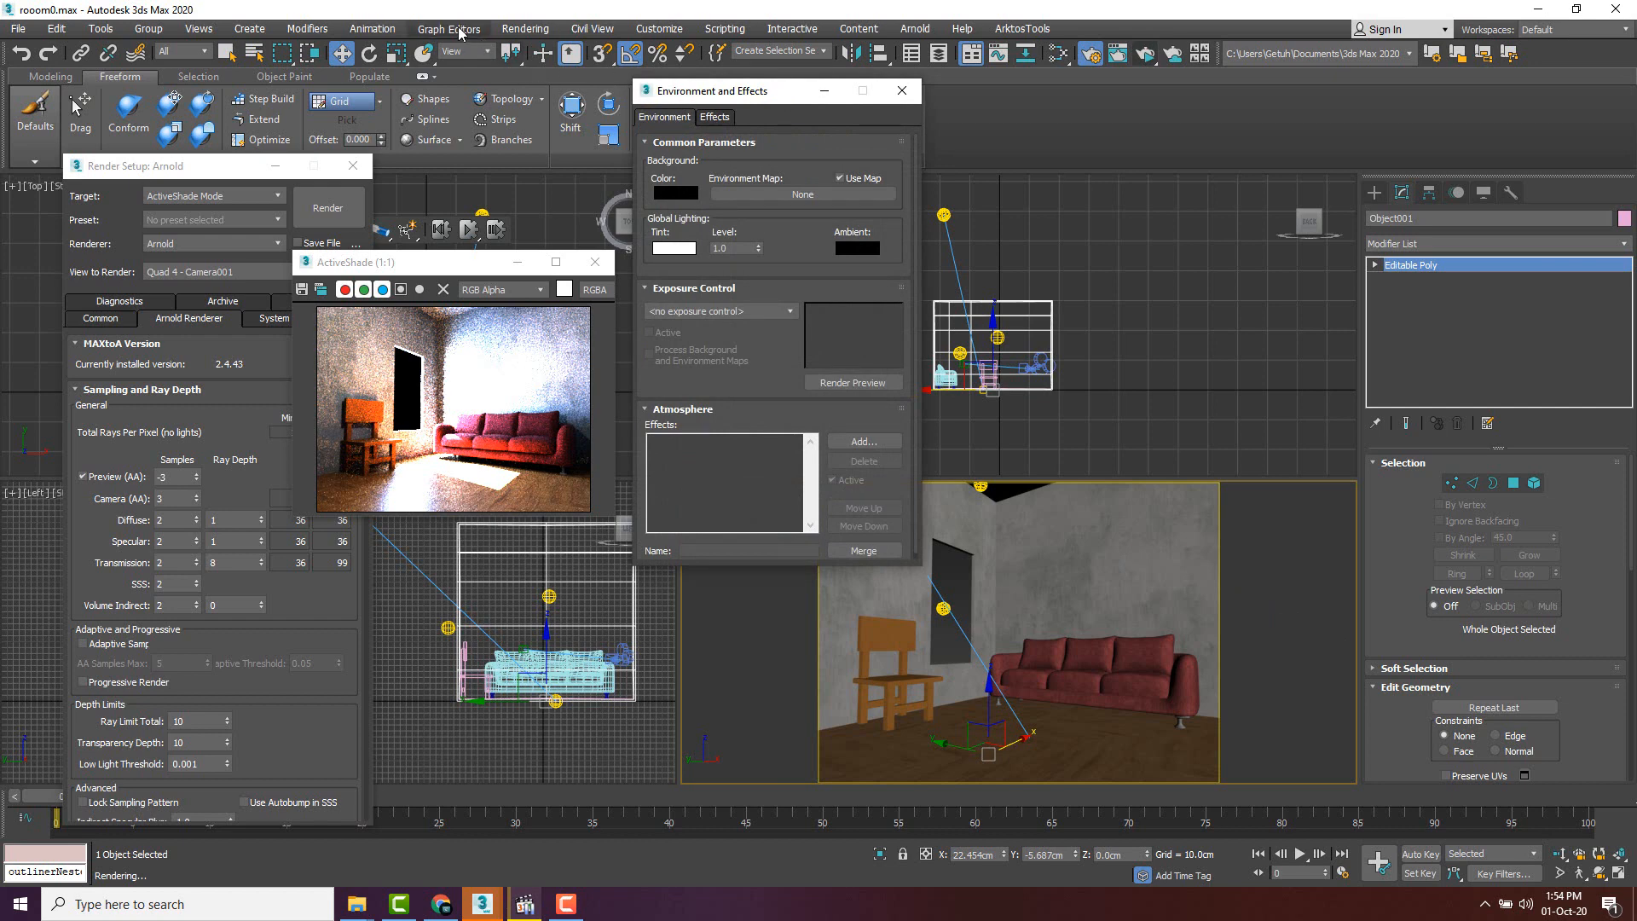
click(525, 29)
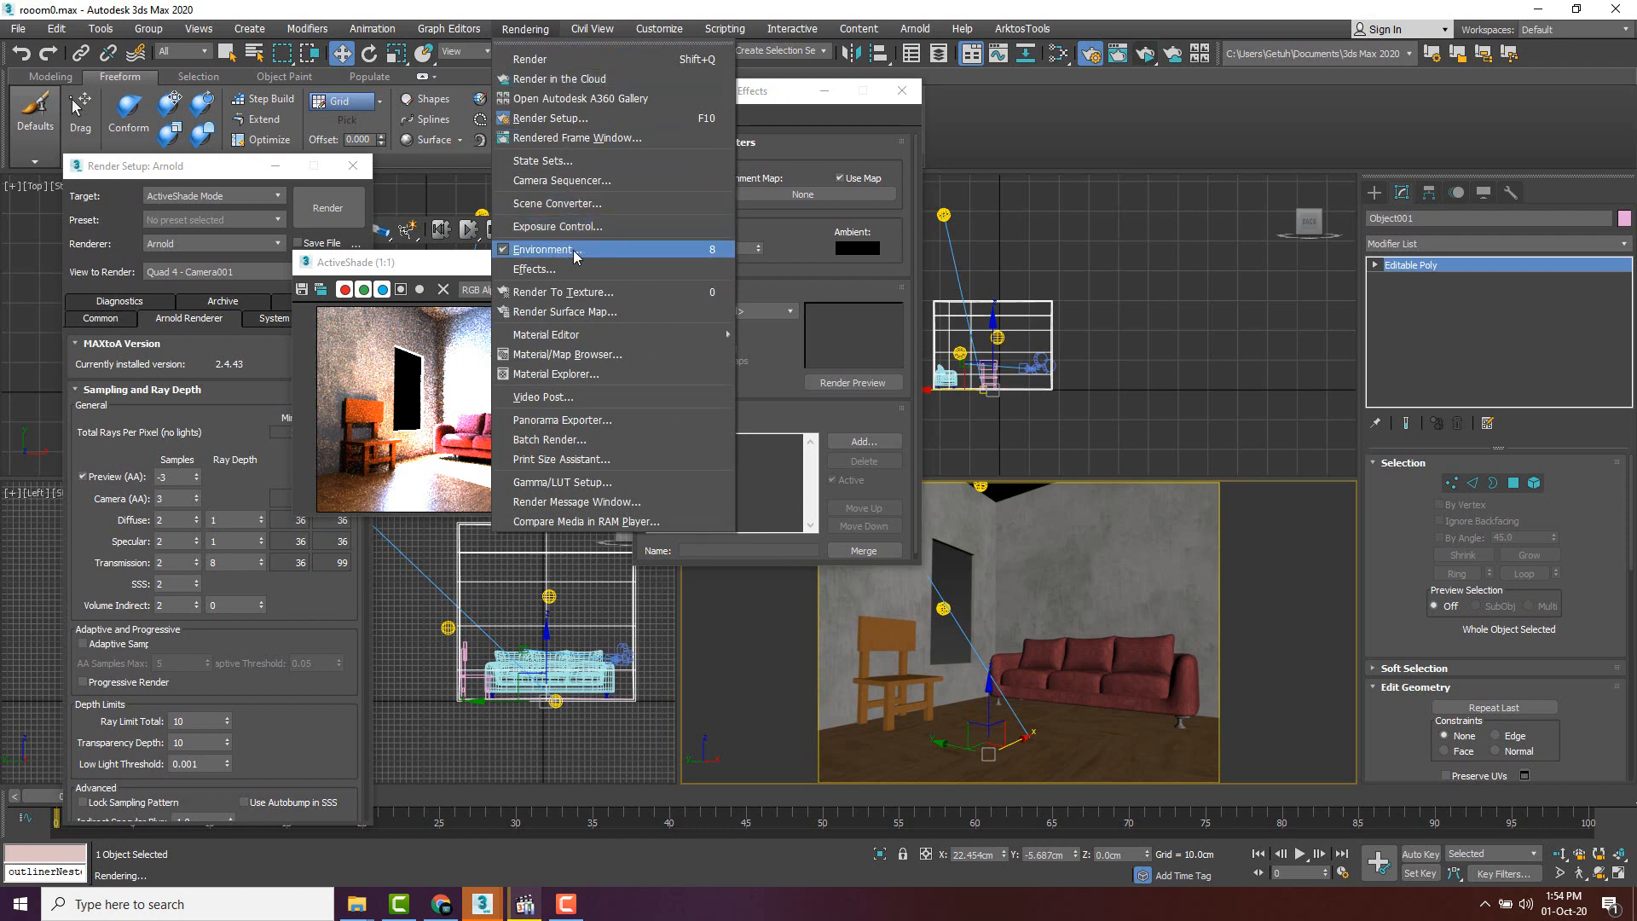
drag(770, 99, 797, 105)
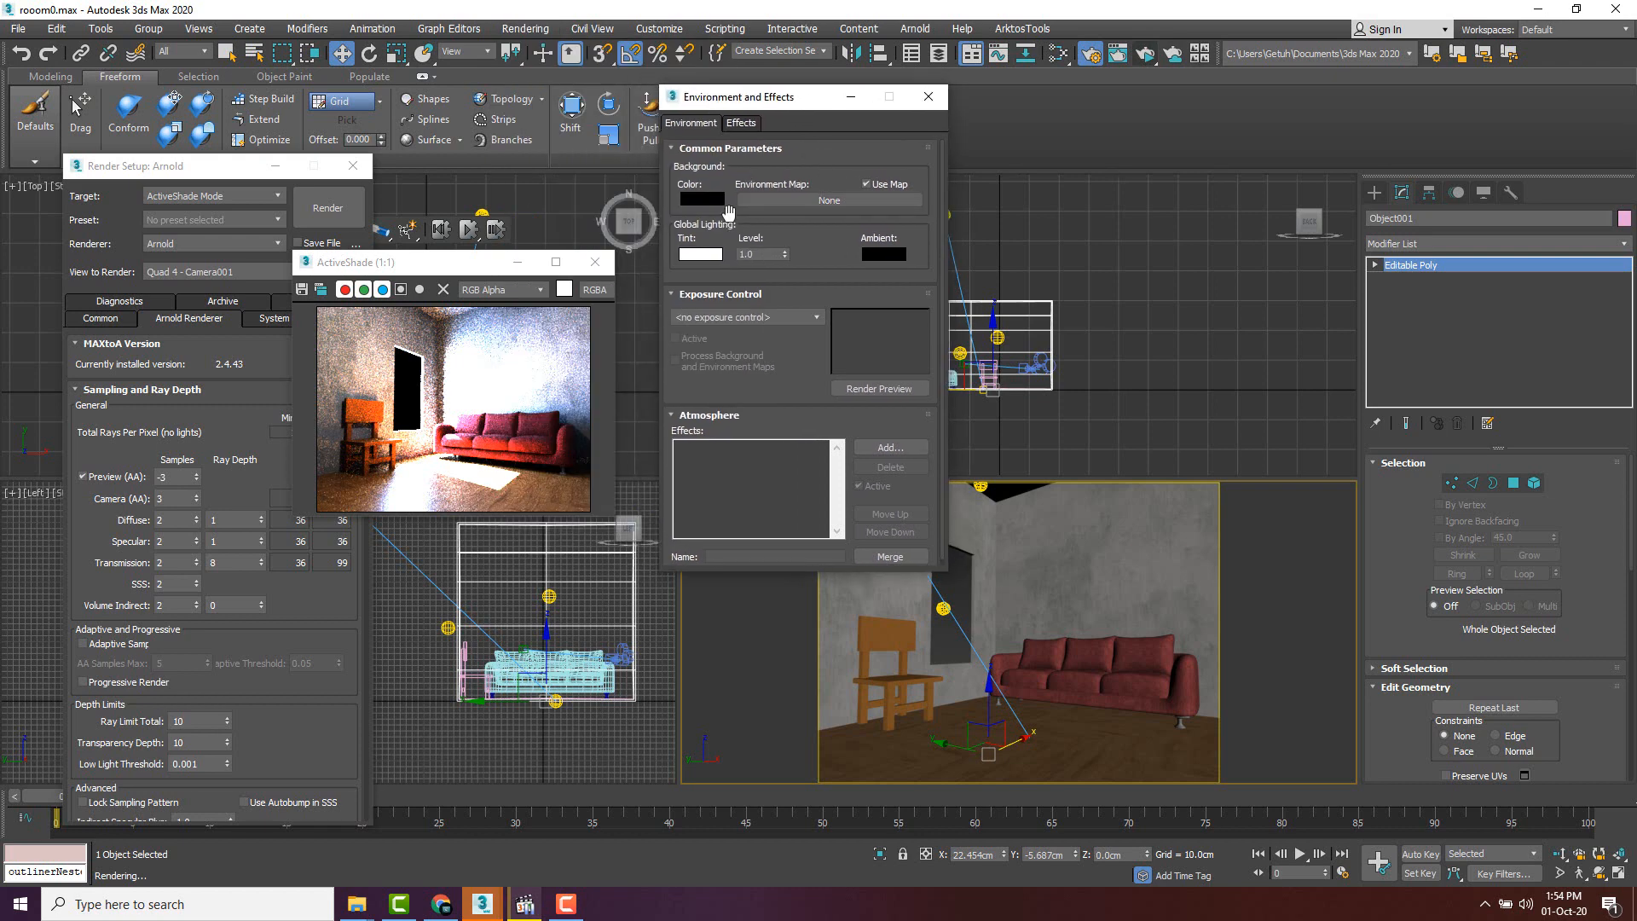
click(697, 201)
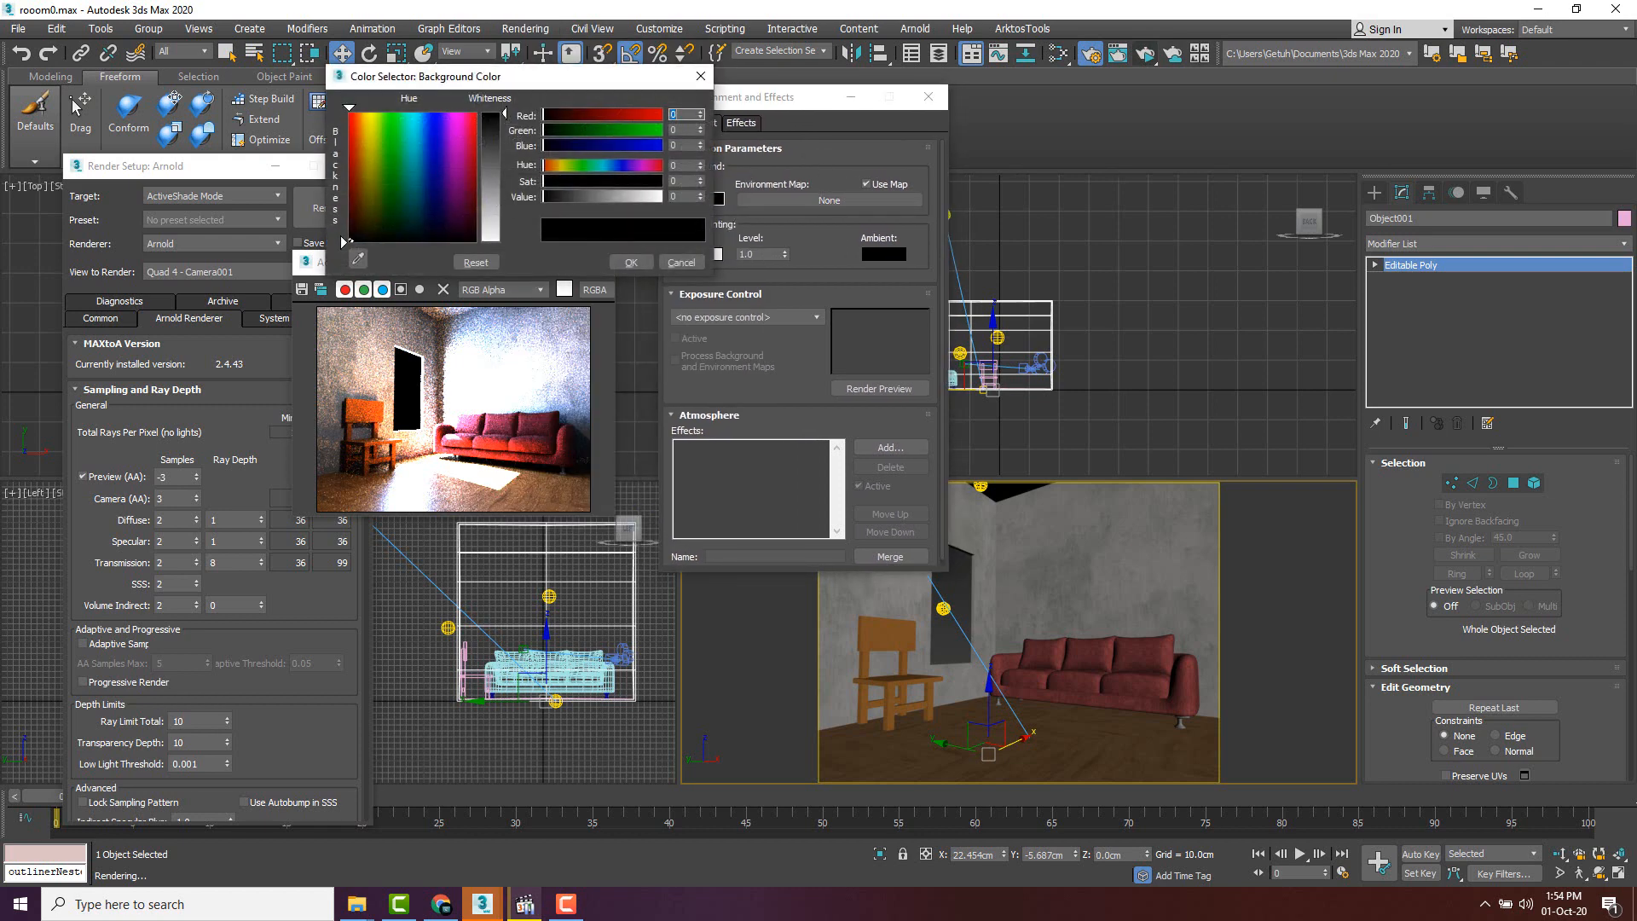
drag(503, 114, 503, 229)
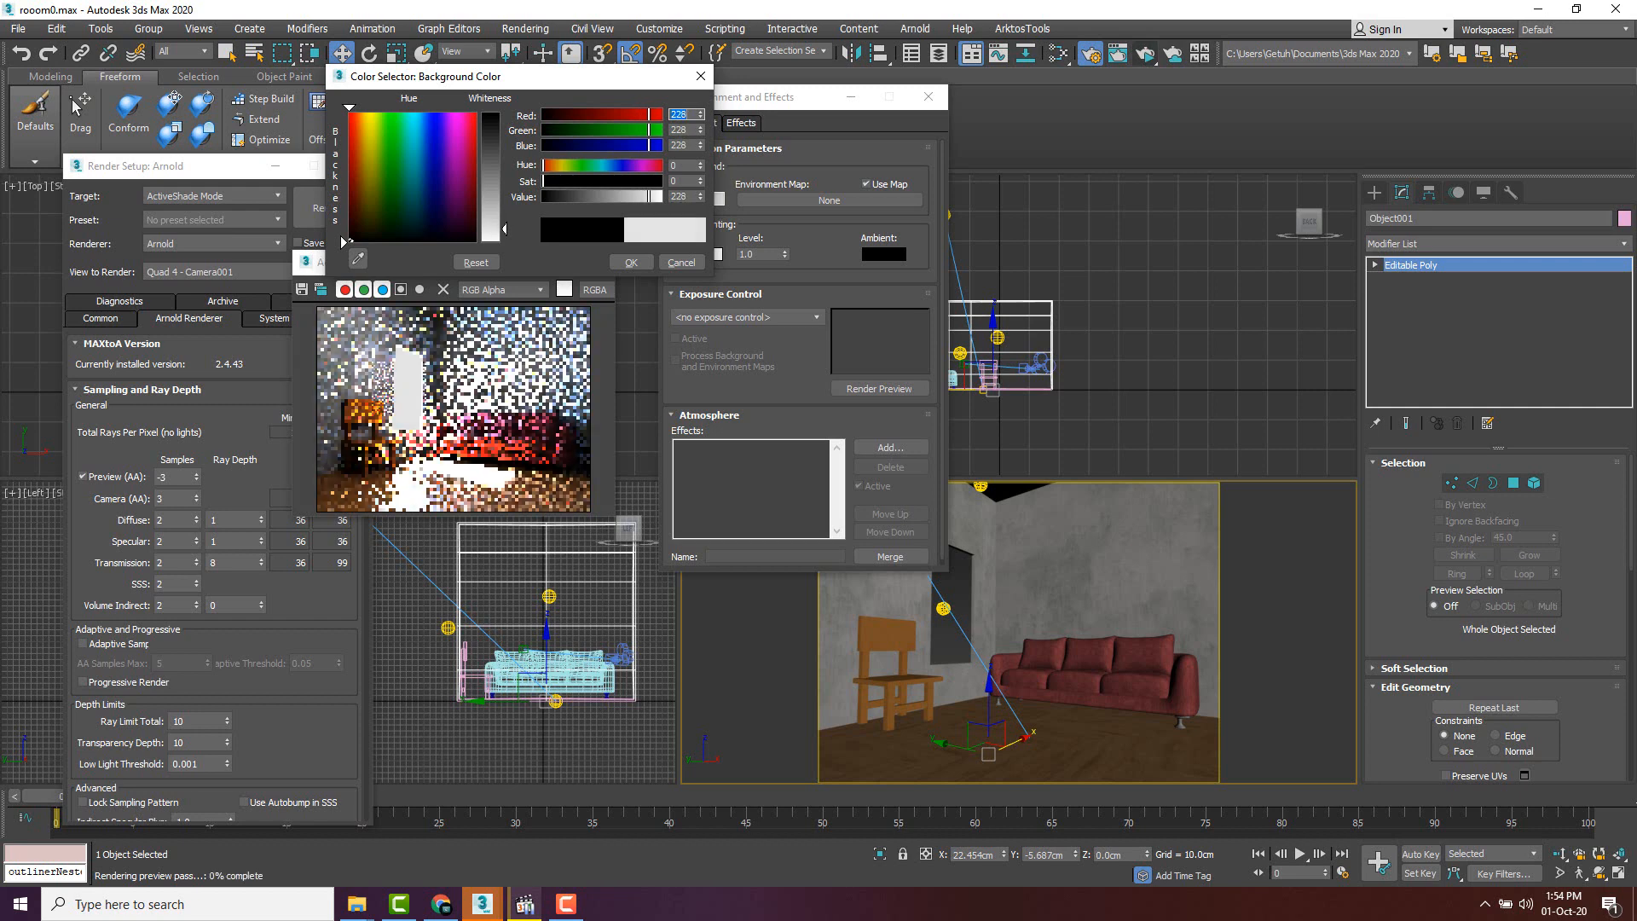
click(365, 115)
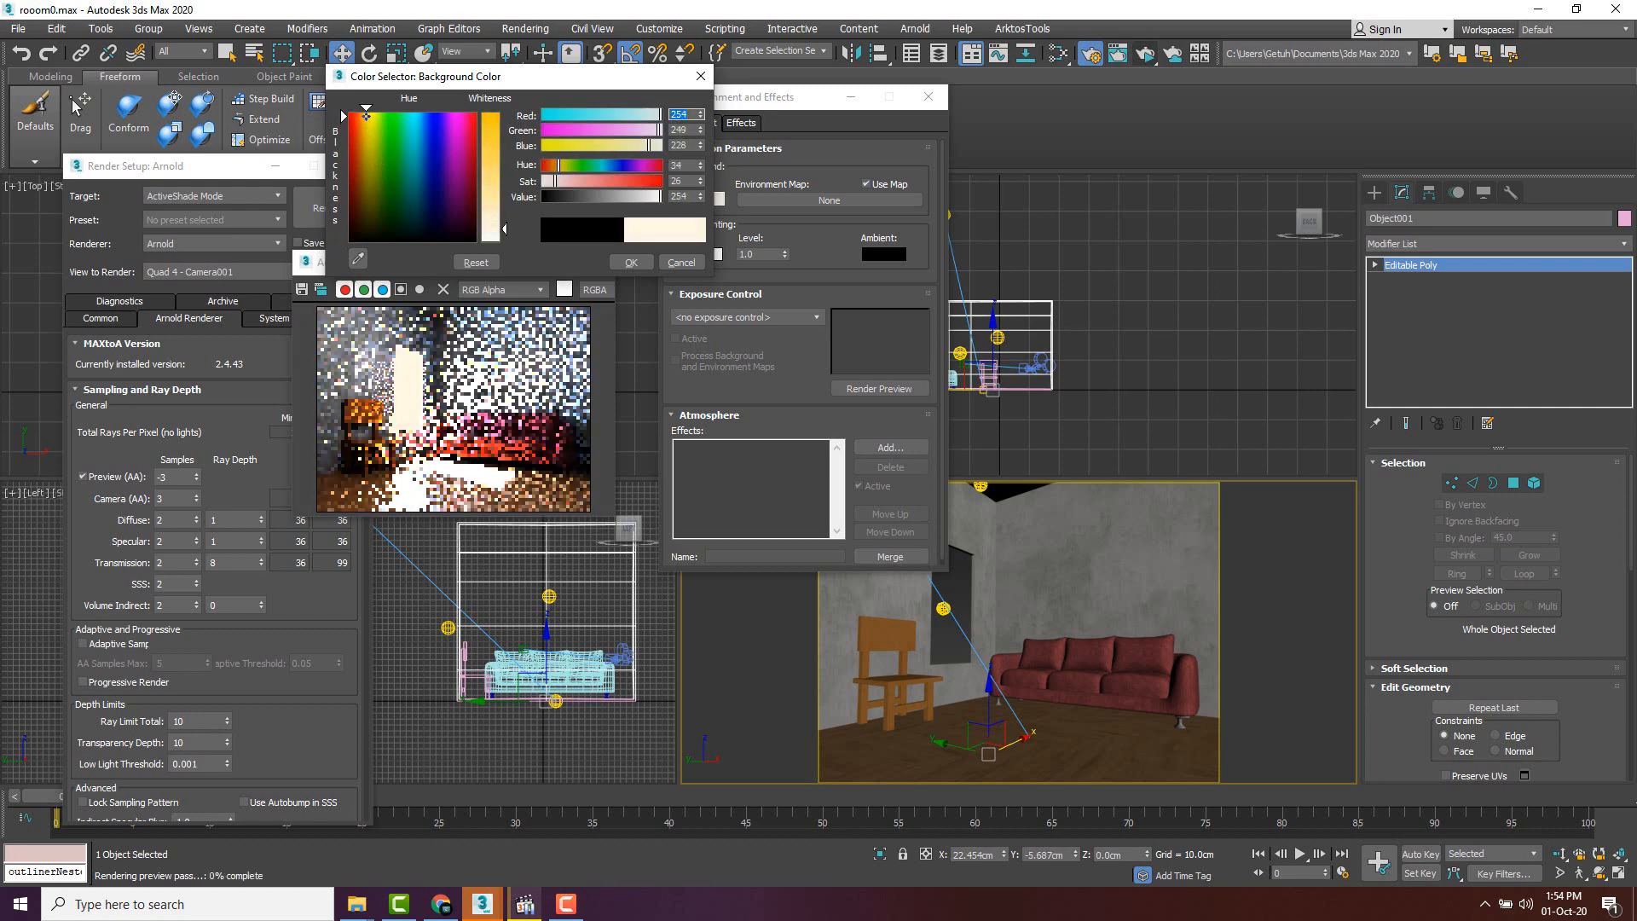
drag(497, 229, 491, 236)
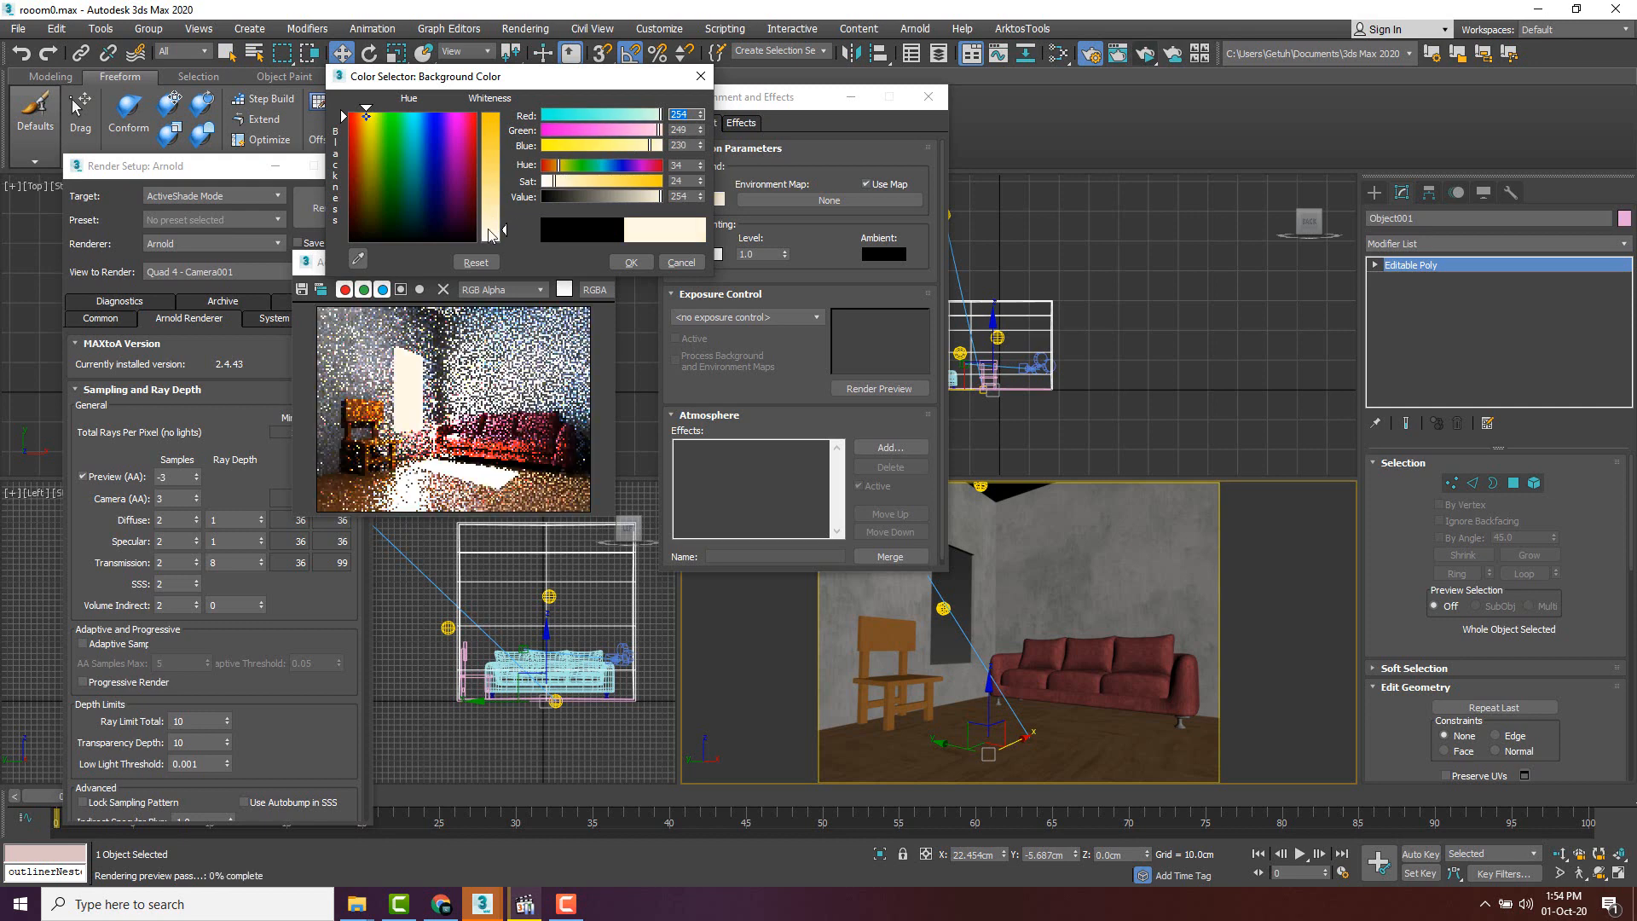
drag(492, 233, 492, 238)
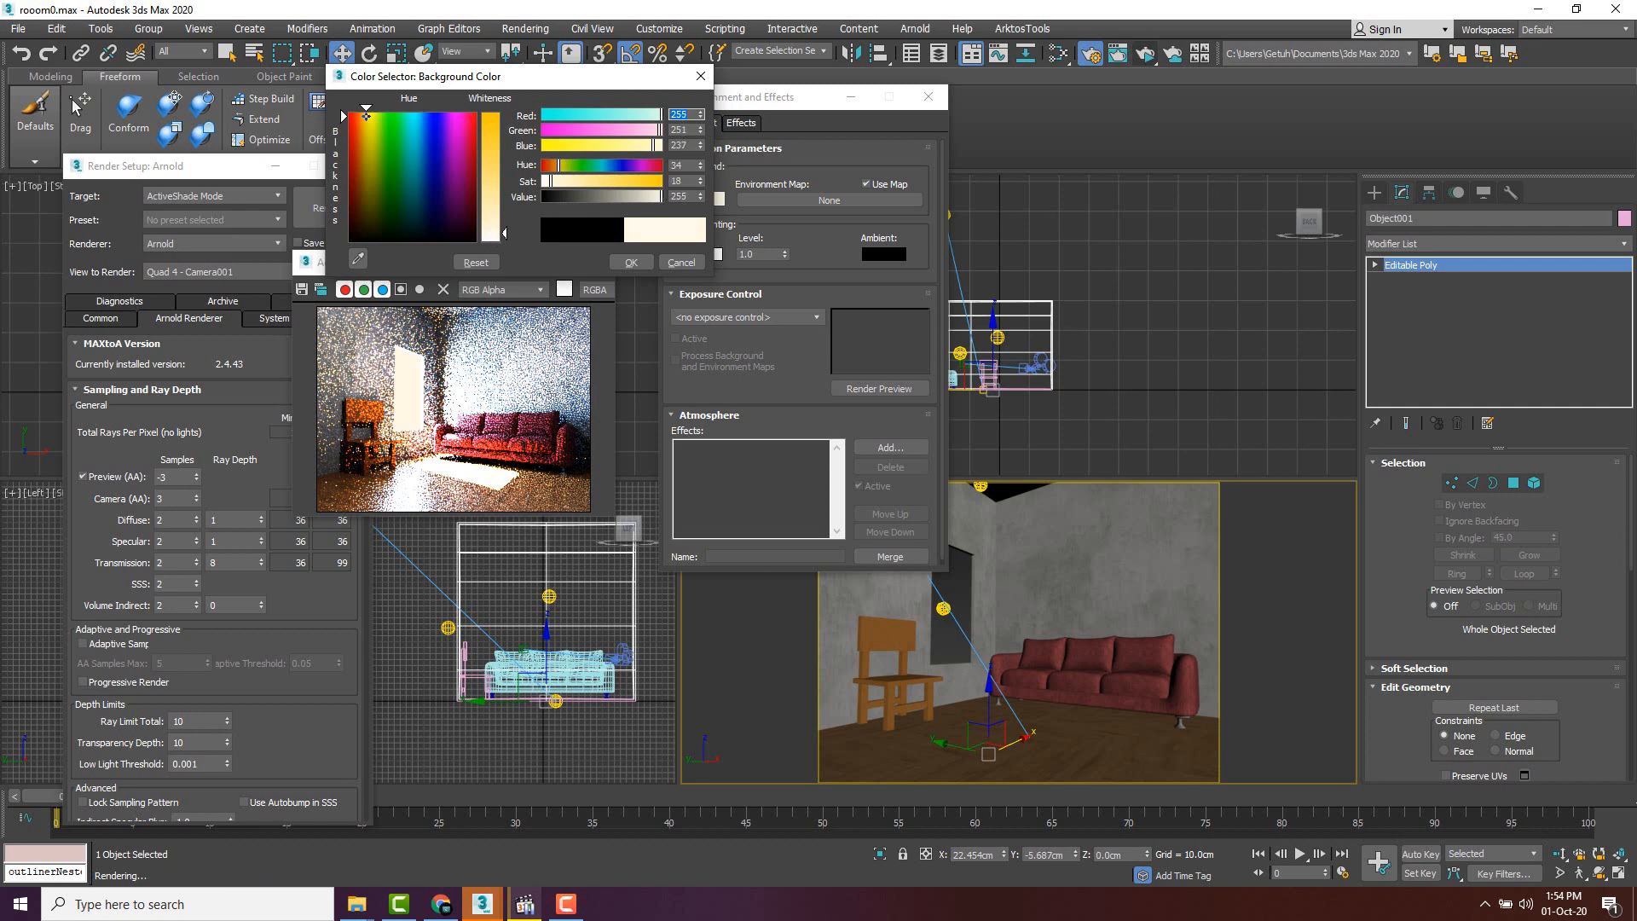
click(630, 262)
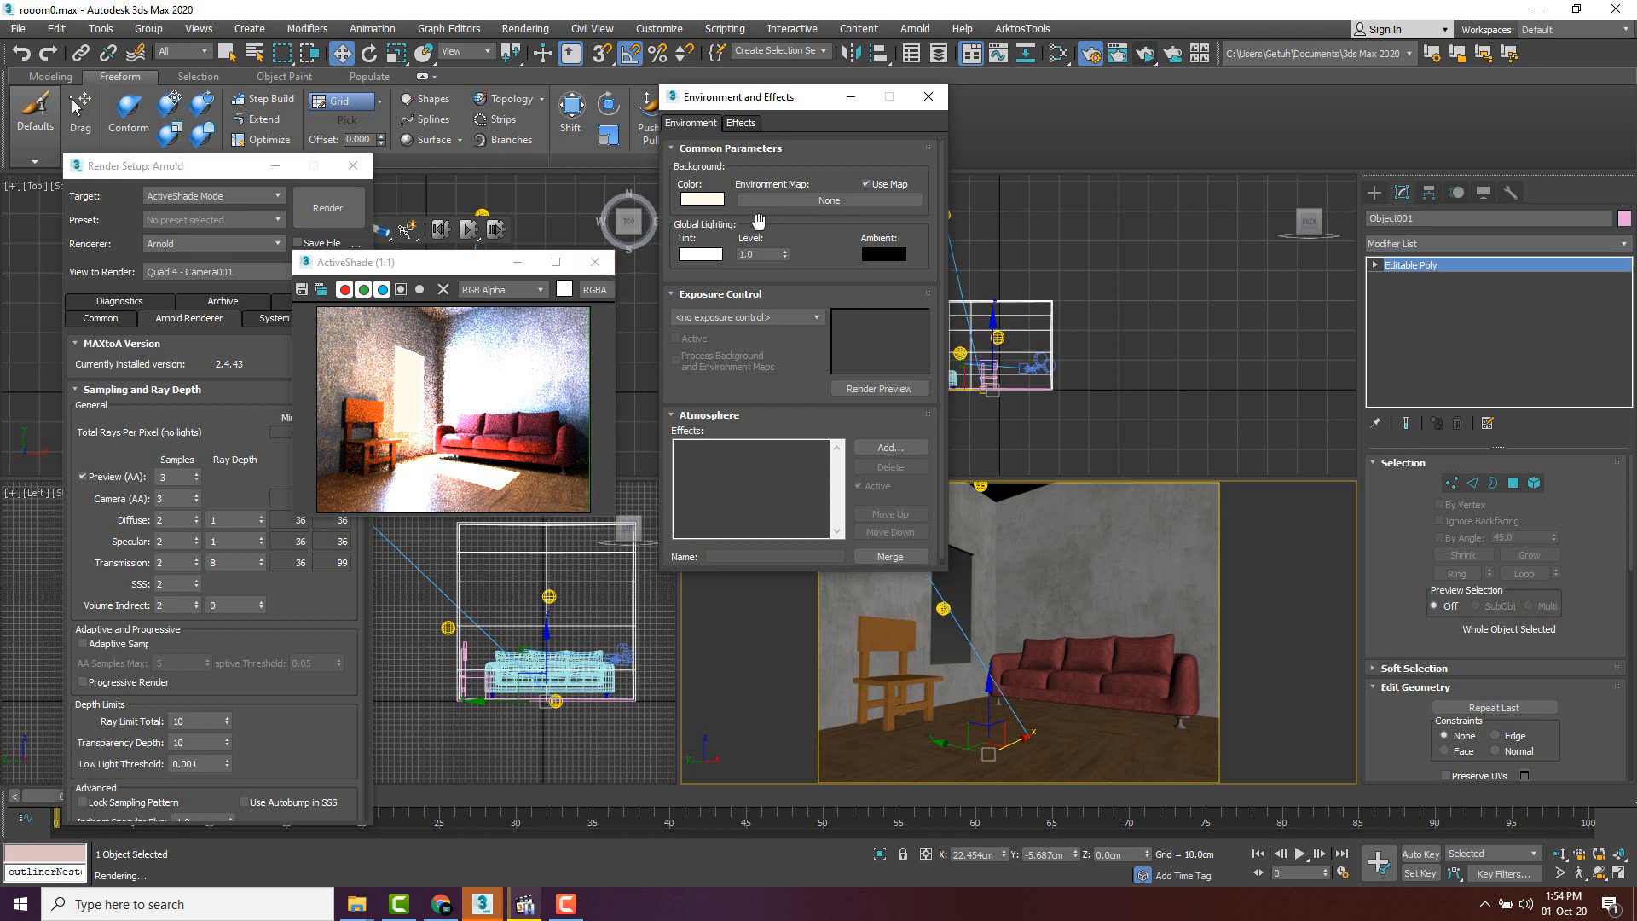
- Try the gamrig_1k HDR bitmap as the environment map and clear the map again
click(825, 202)
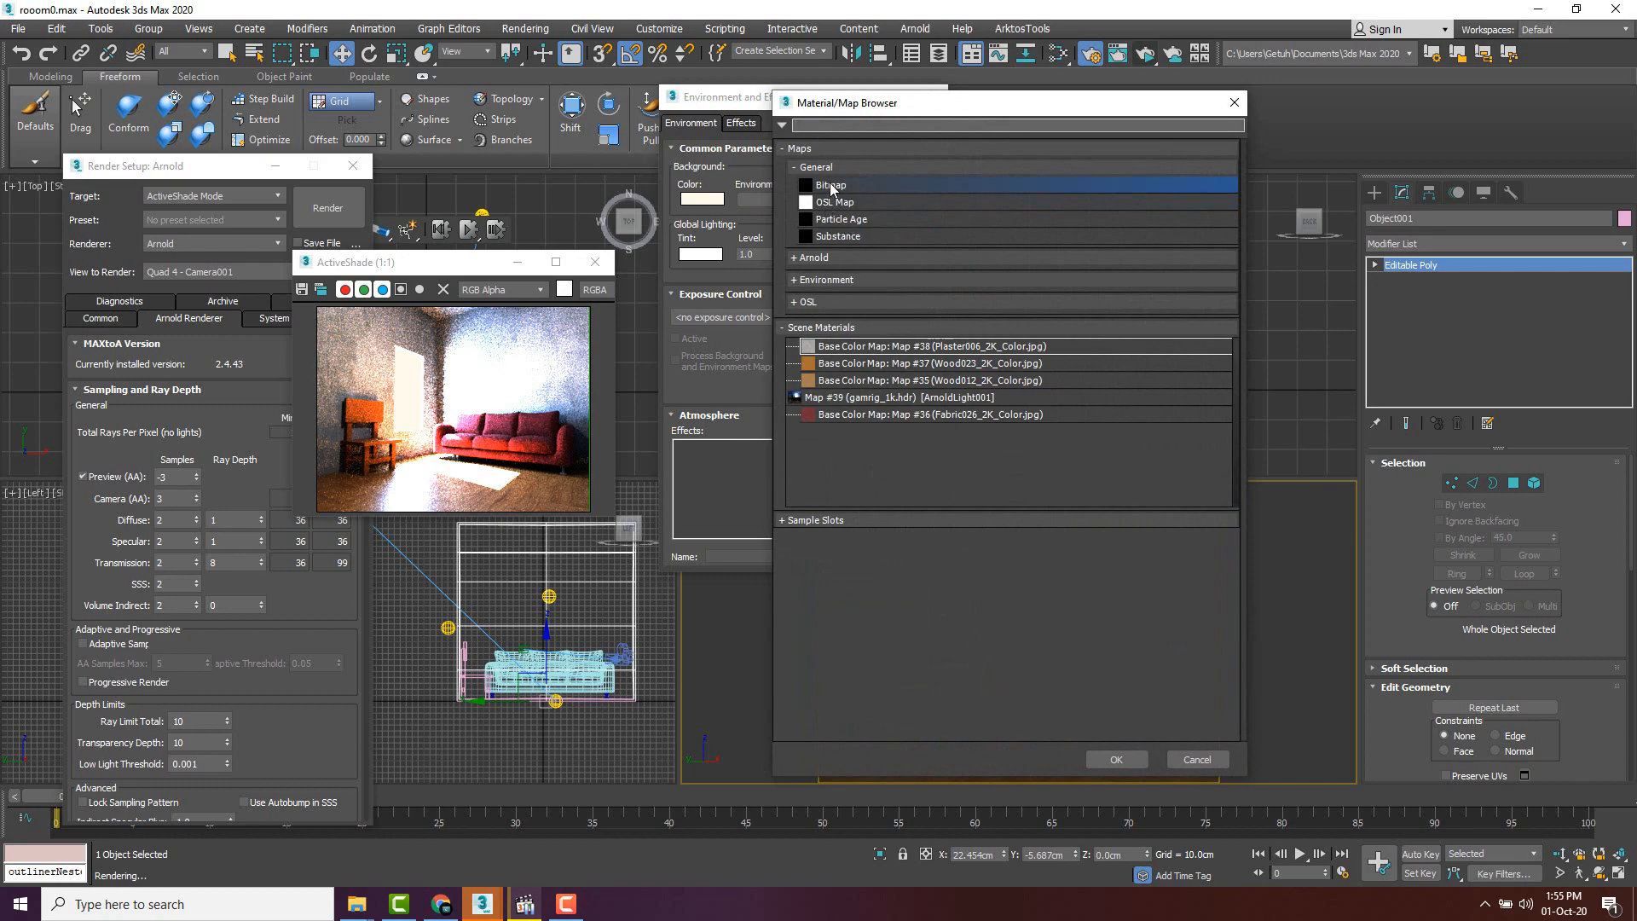
double_click(831, 187)
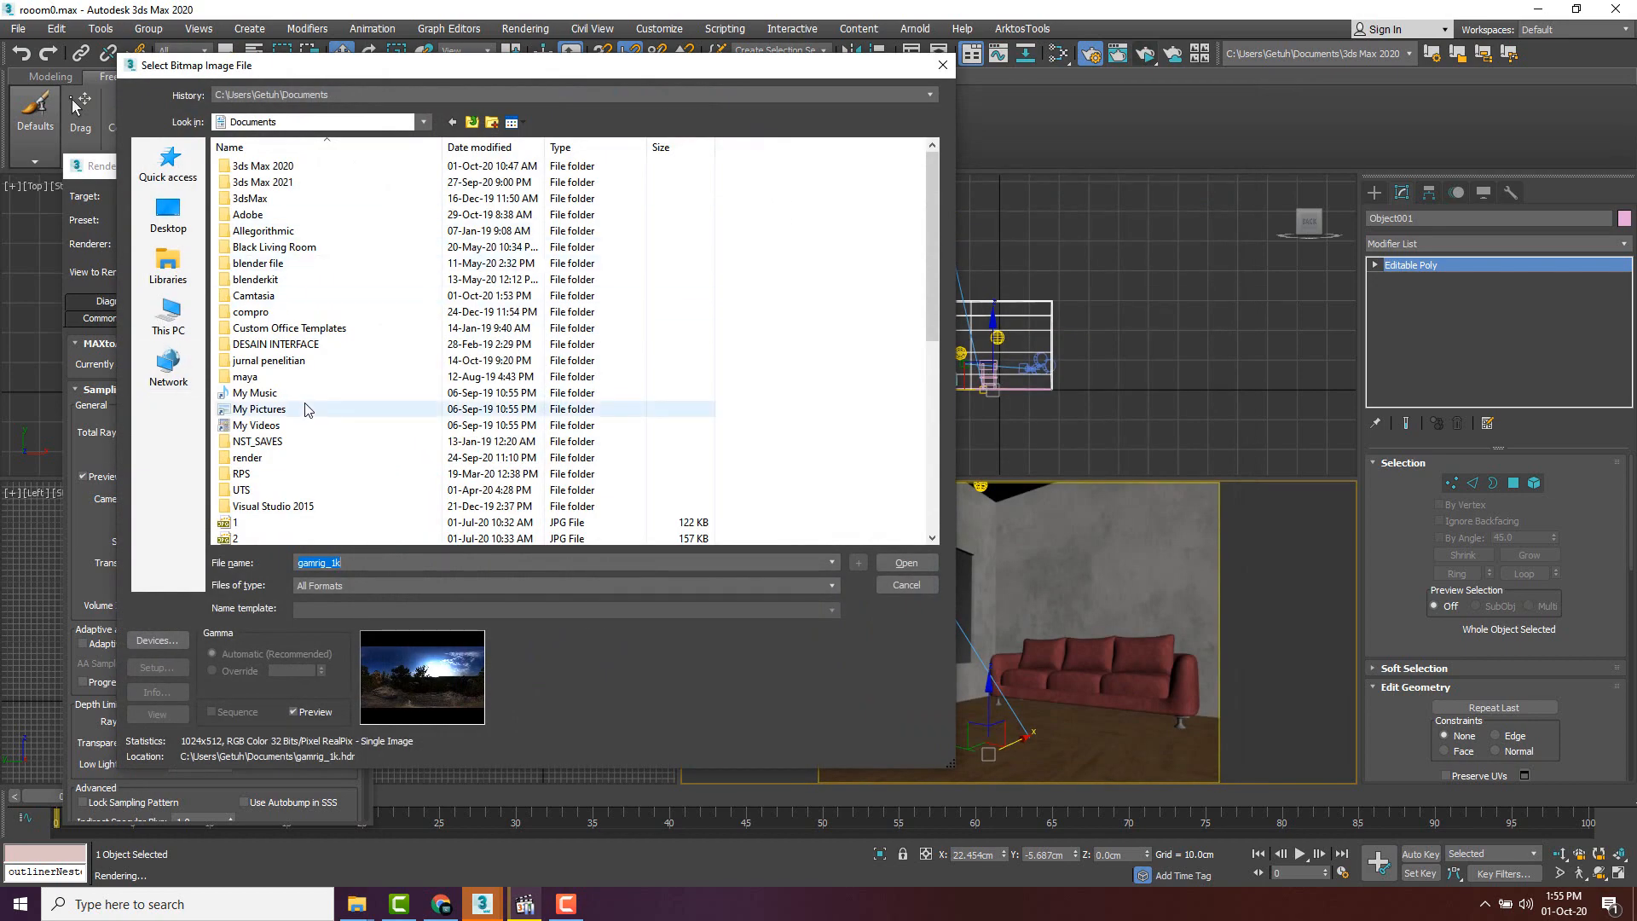
scroll(307, 410, down, 8)
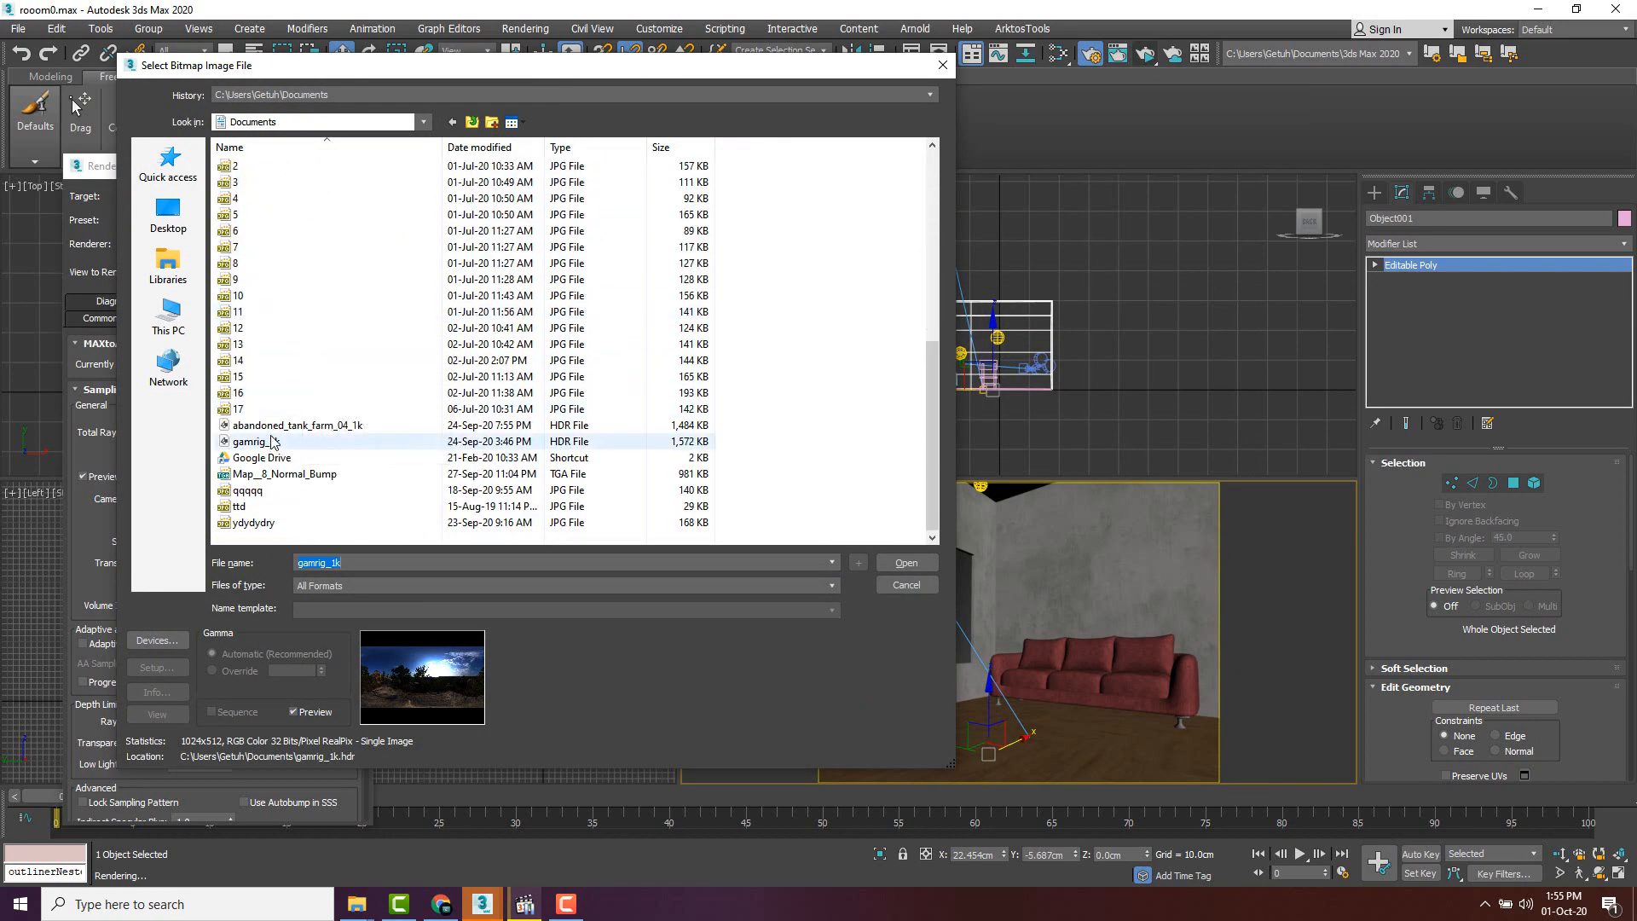
key(Up)
click(267, 444)
click(269, 426)
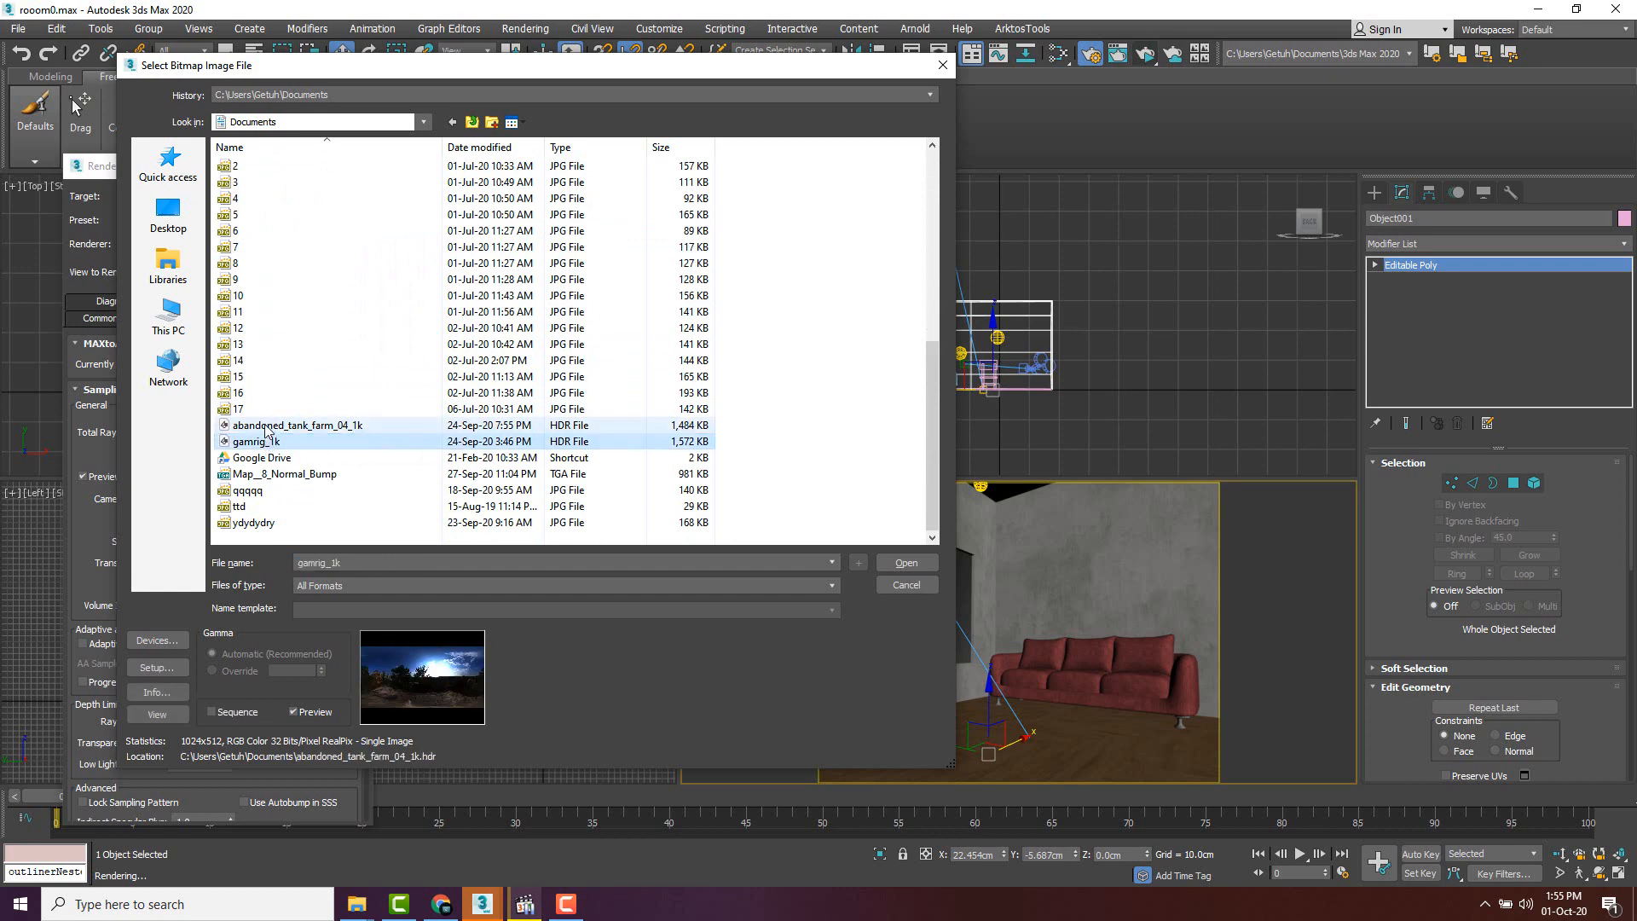
click(269, 442)
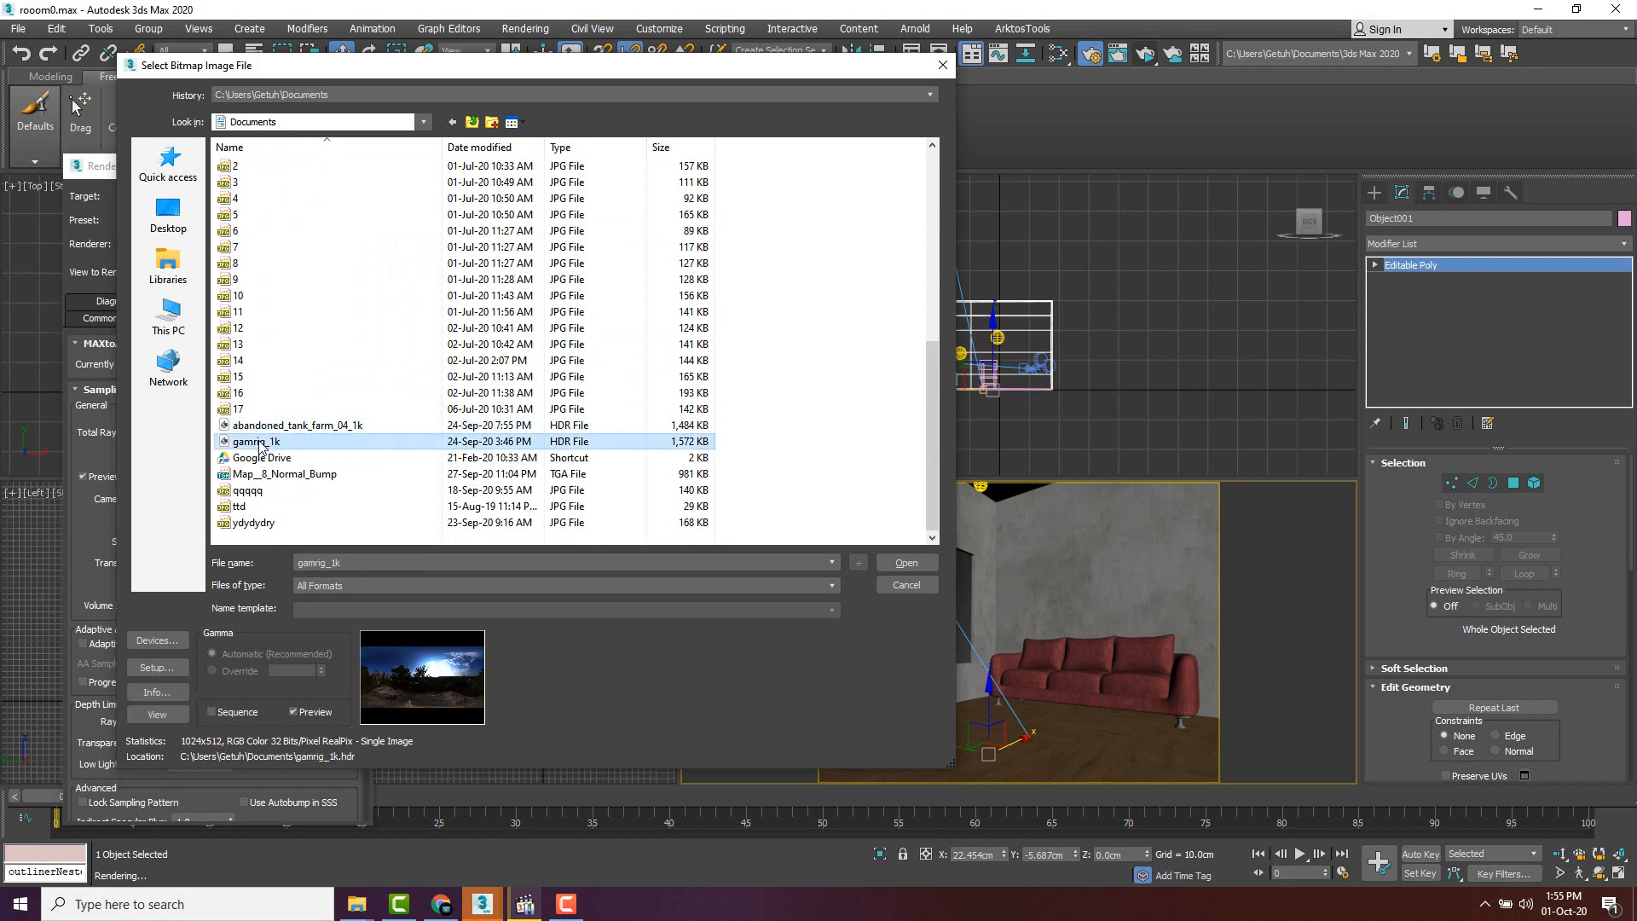
click(909, 564)
click(369, 428)
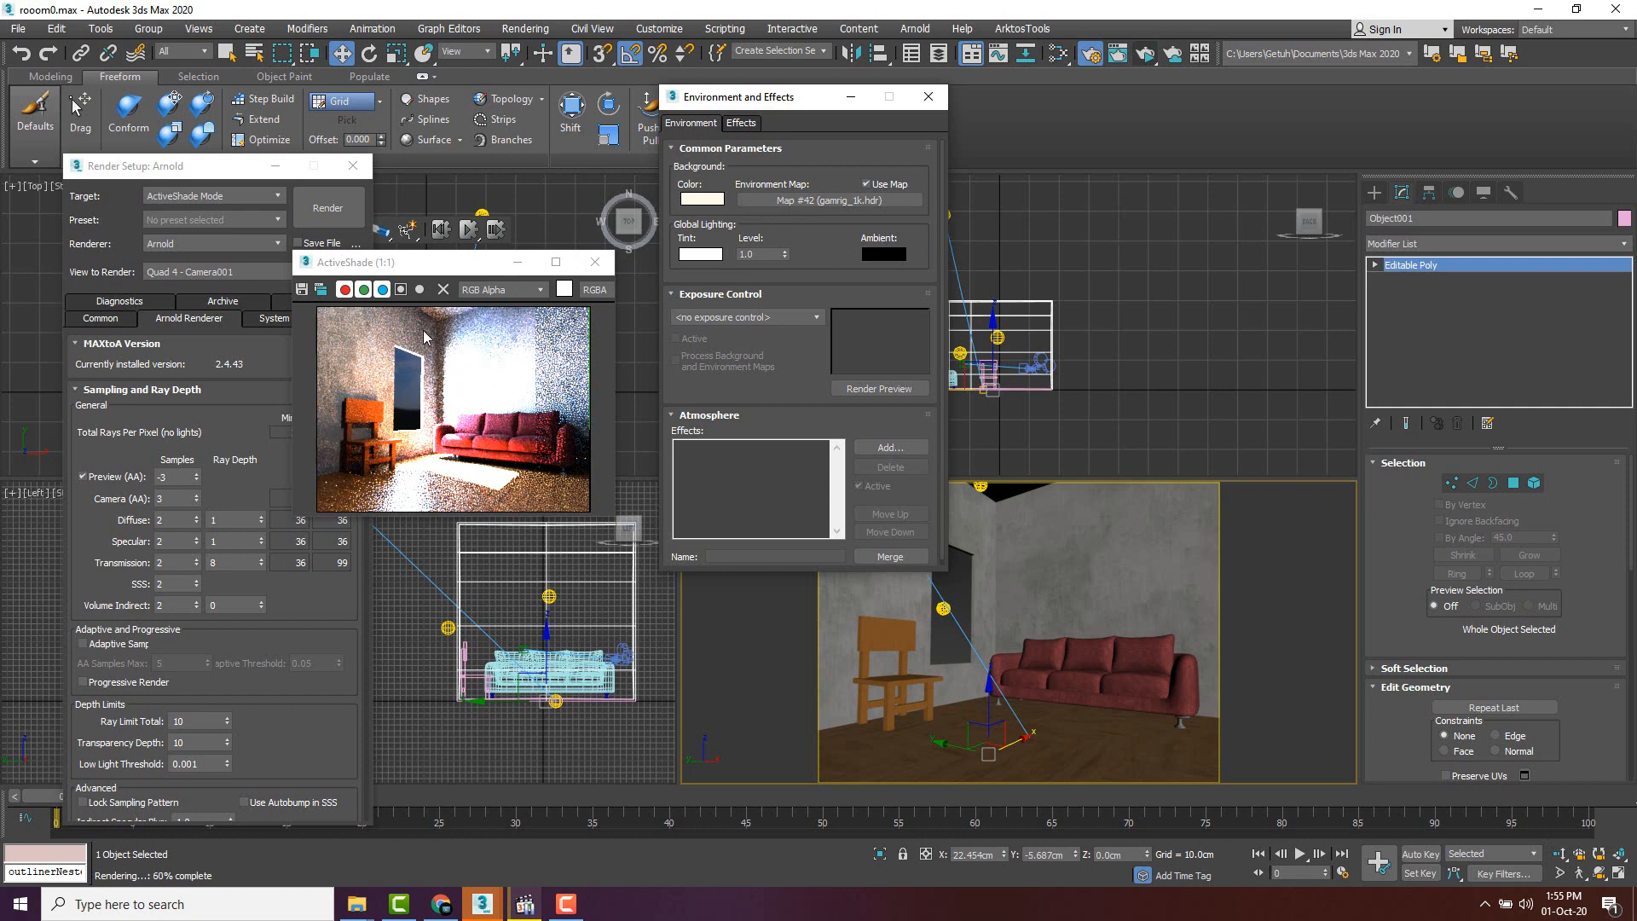
right_click(850, 207)
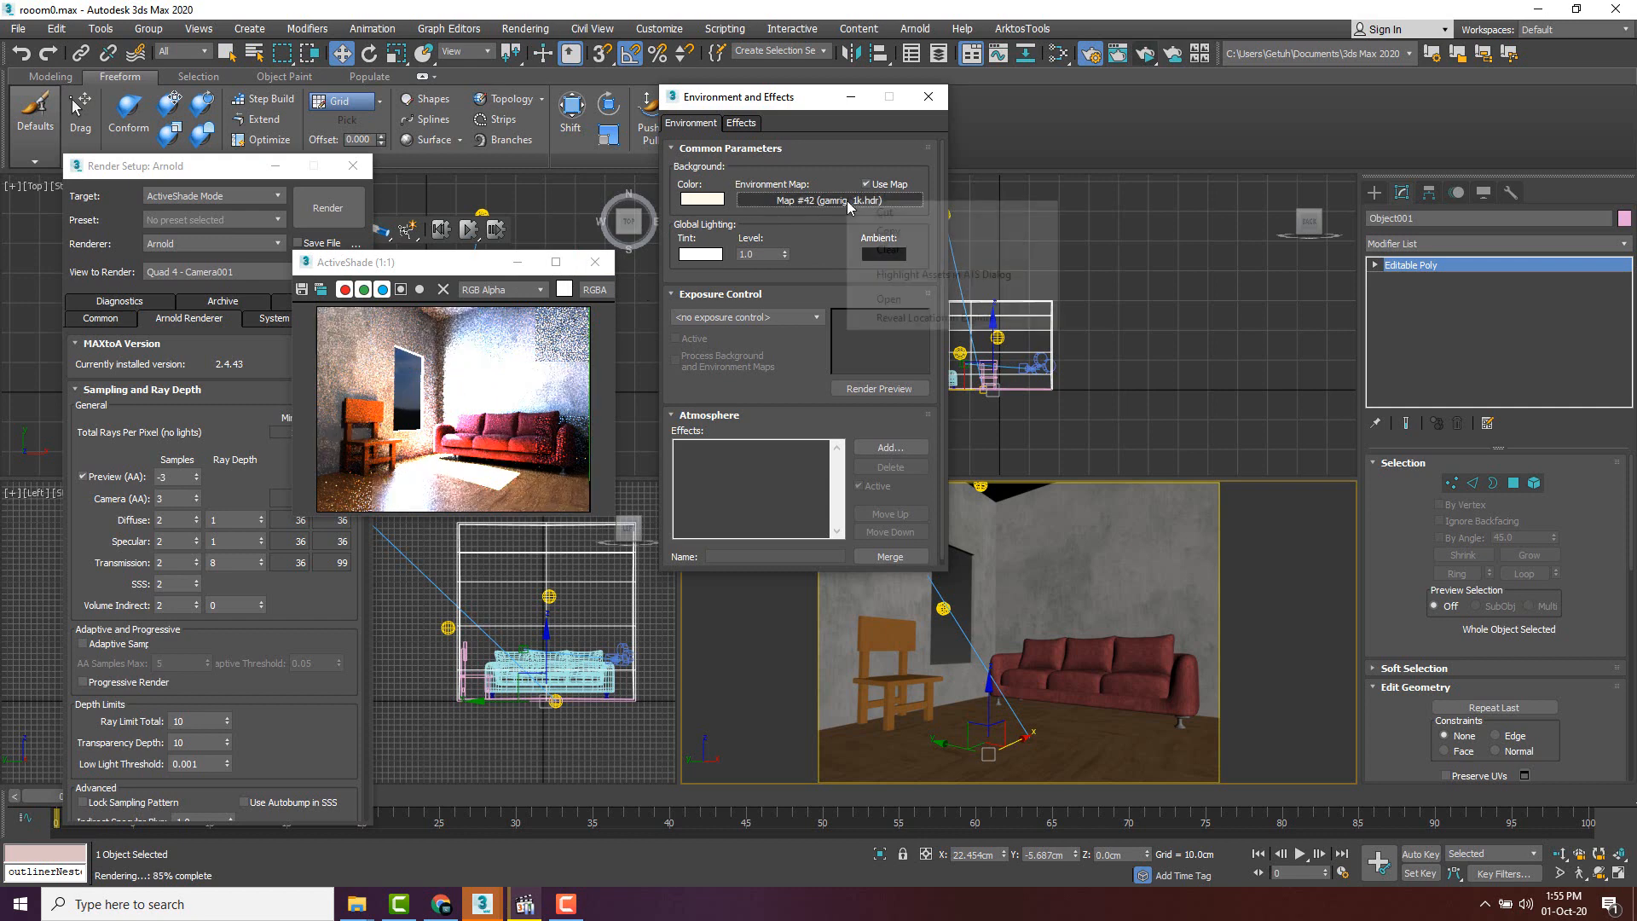
click(888, 249)
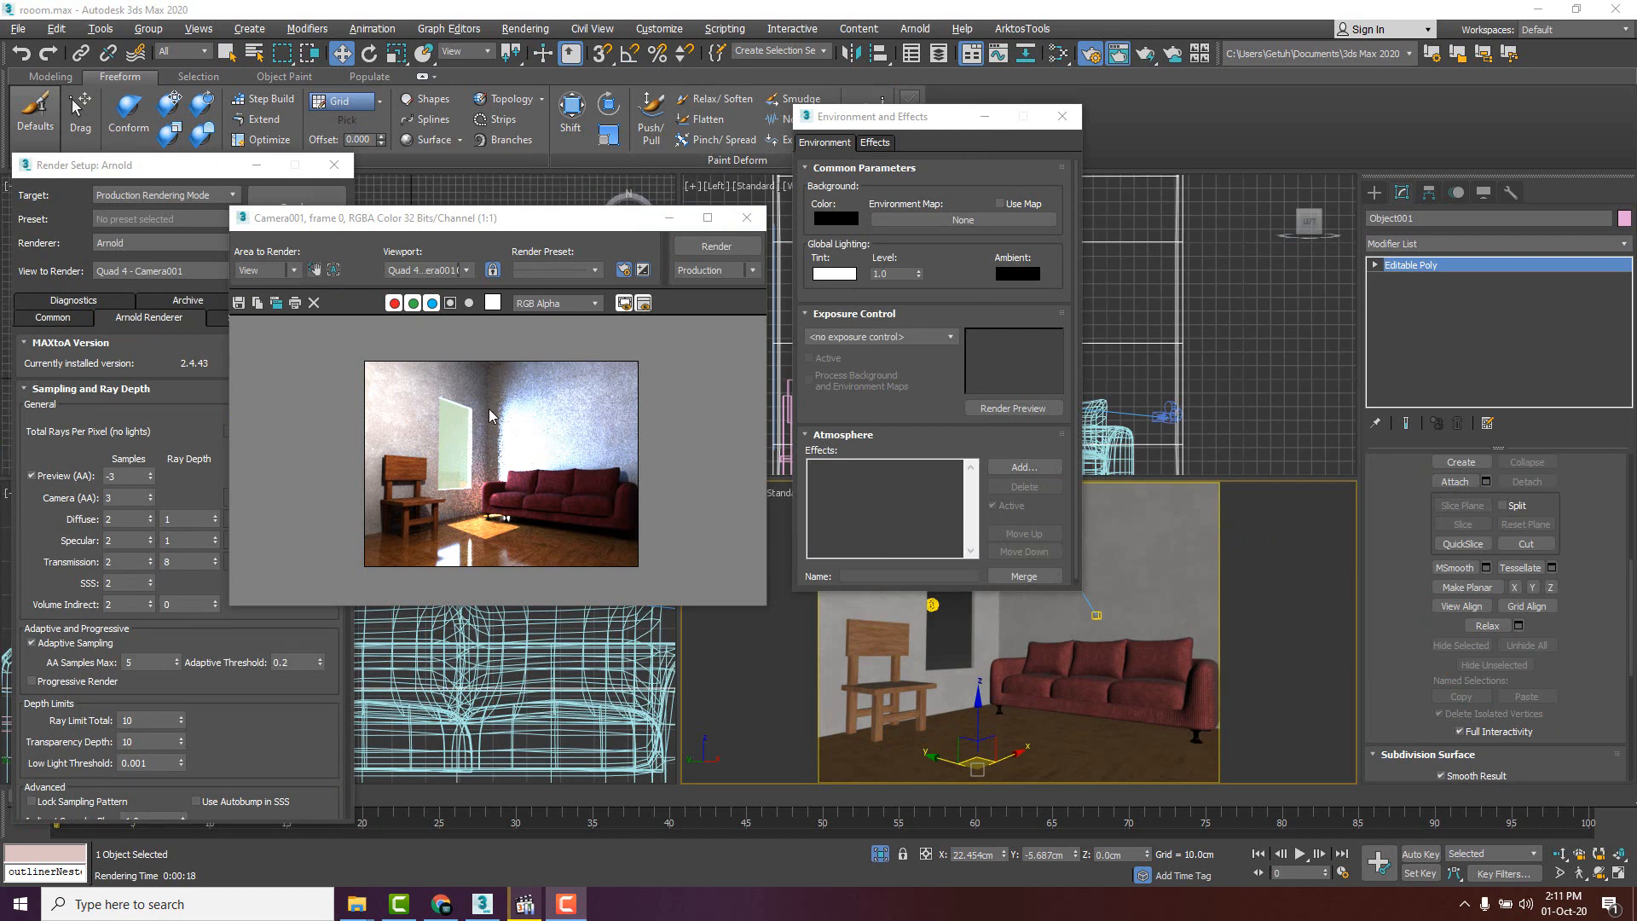
- Raise the Arnold diffuse samples to 10 and the Camera (AA) samples to 7, and close the environment settings
scroll(489, 417, up, 3)
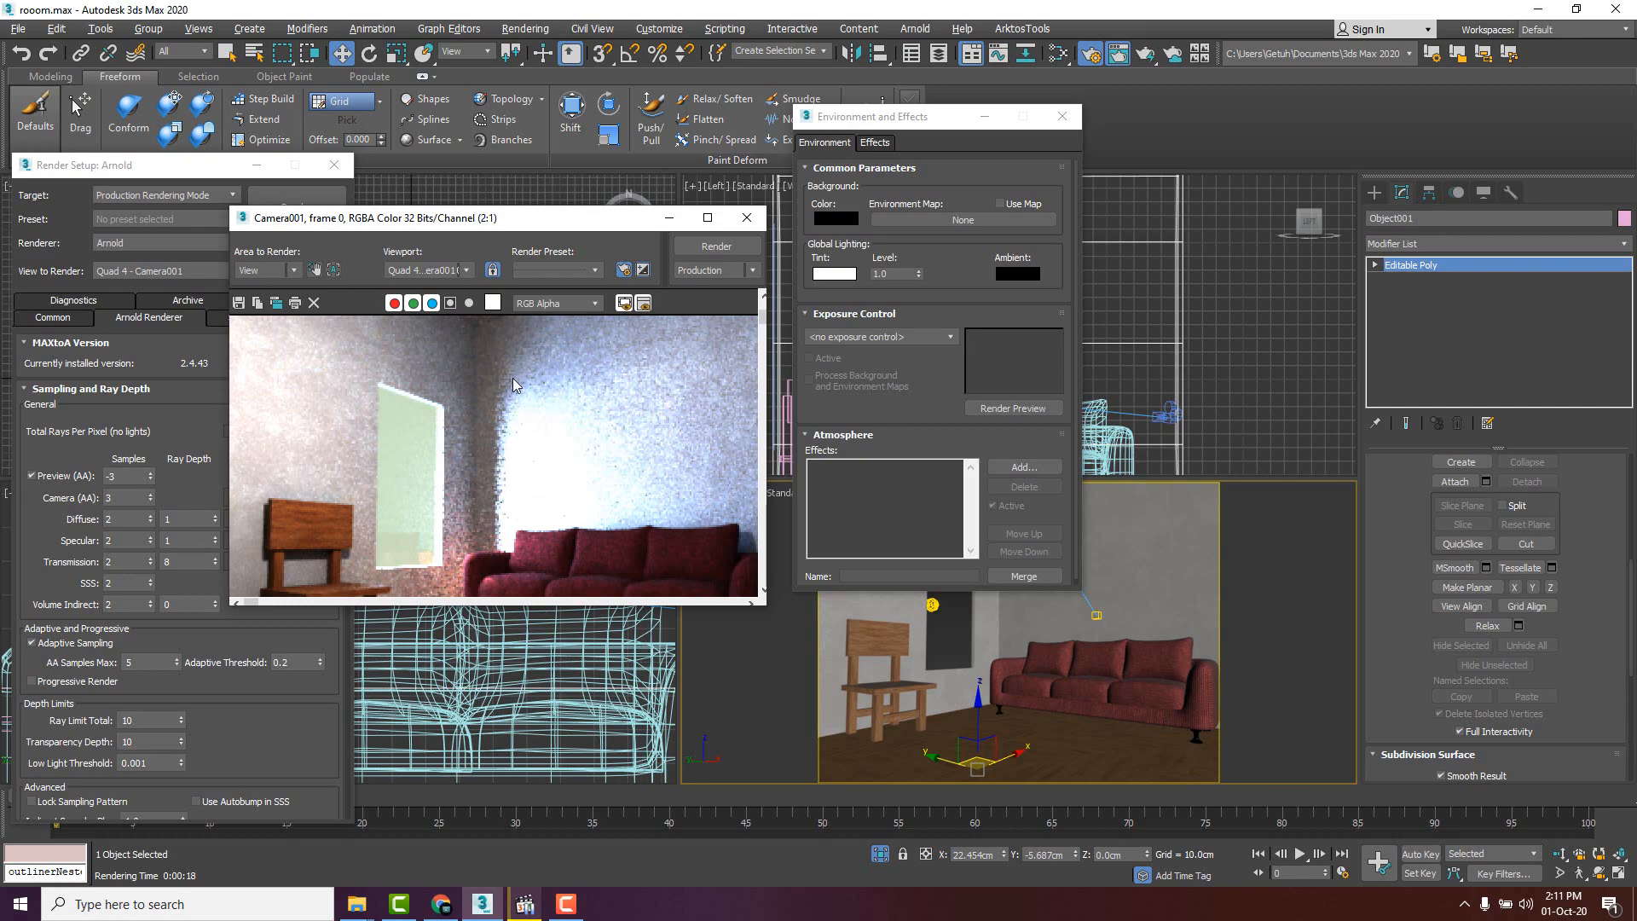
scroll(512, 384, down, 1)
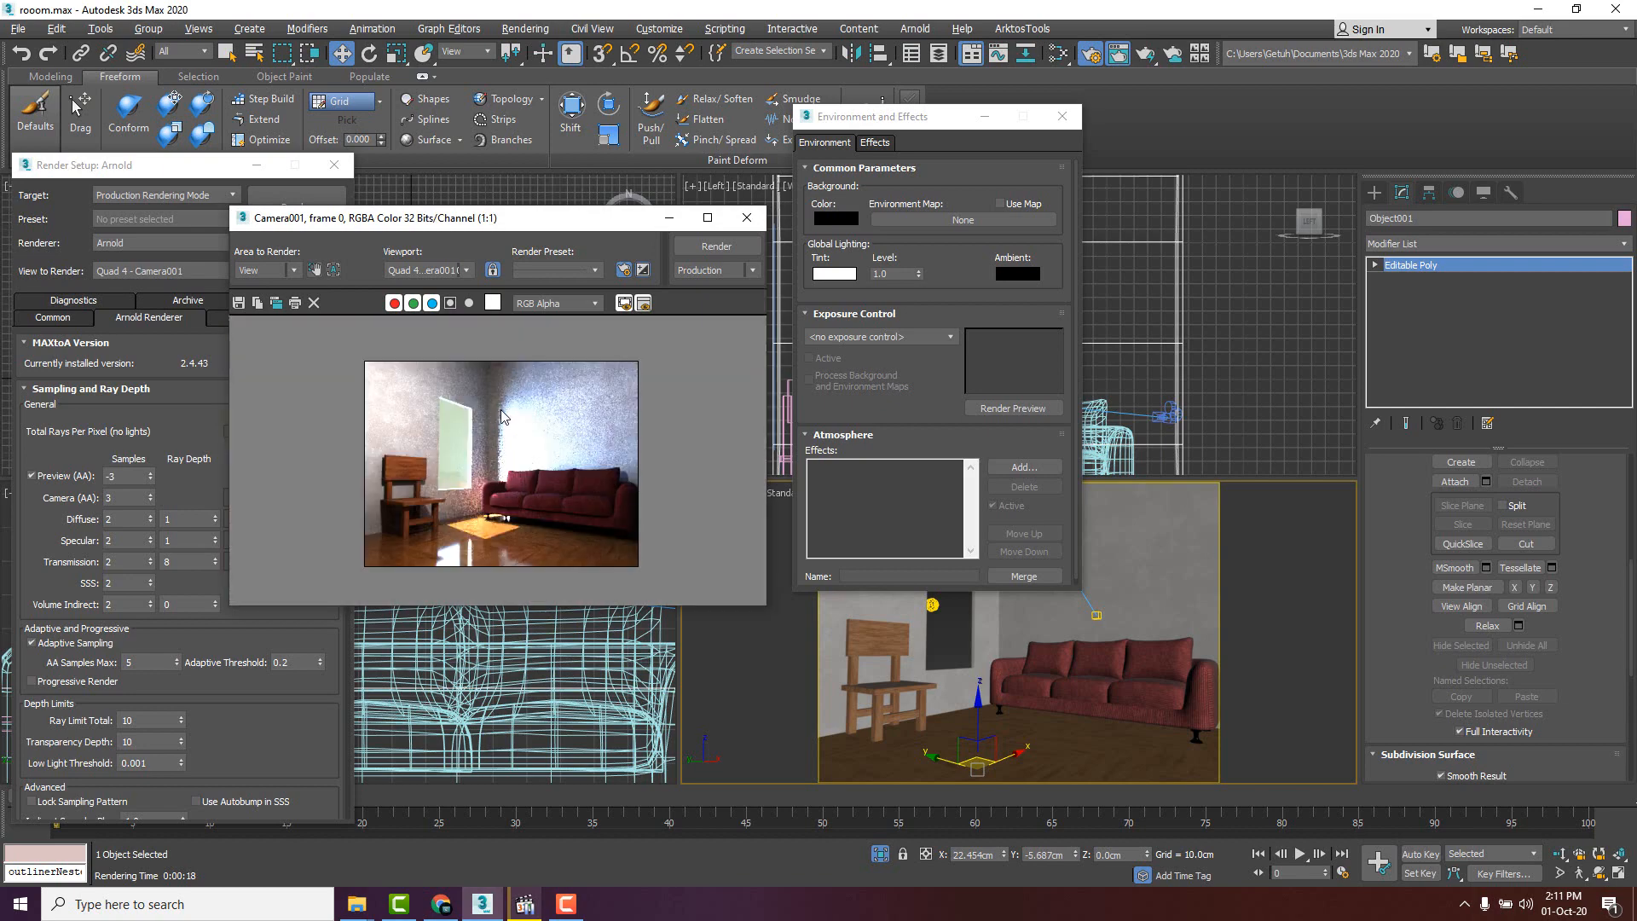
scroll(501, 433, up, 1)
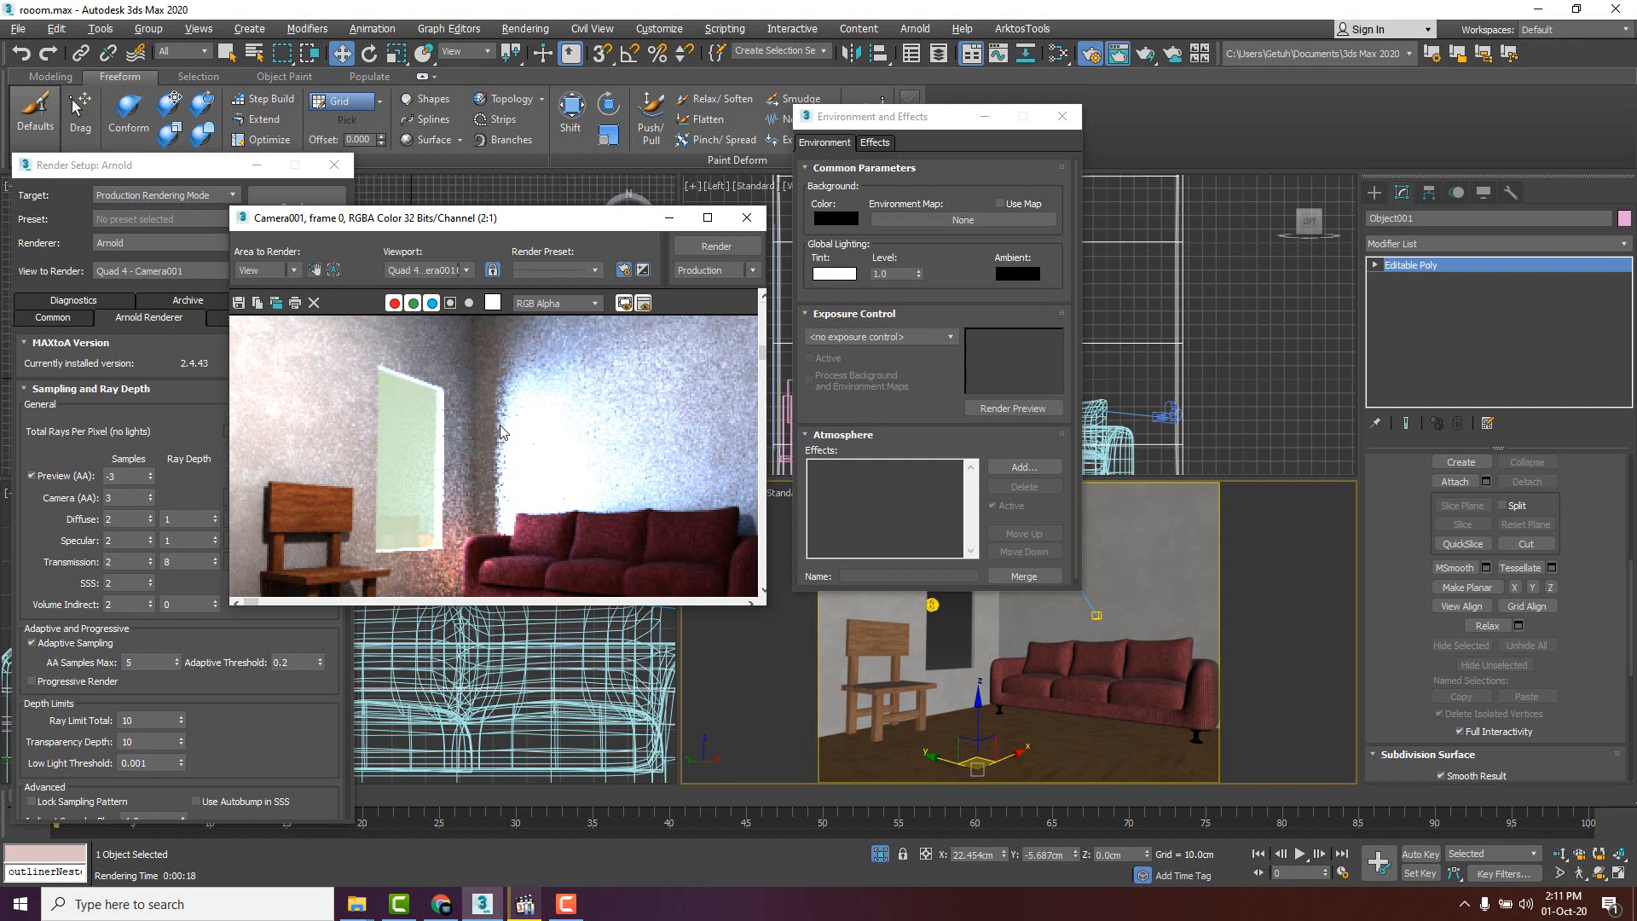
scroll(501, 431, down, 1)
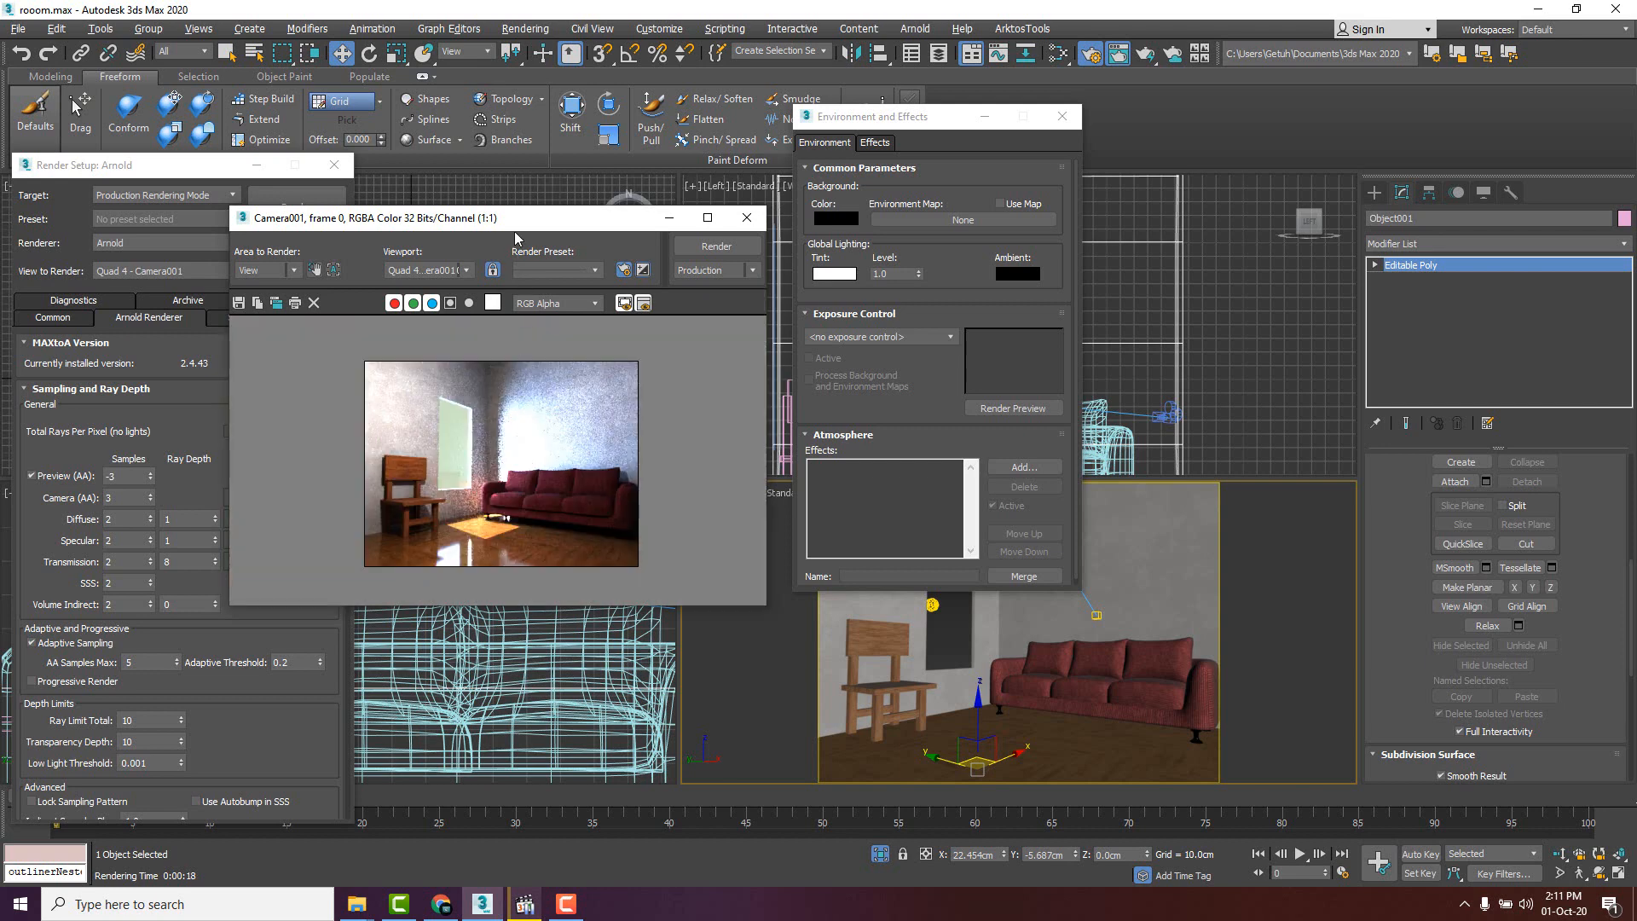
drag(515, 225, 580, 196)
drag(205, 166, 220, 143)
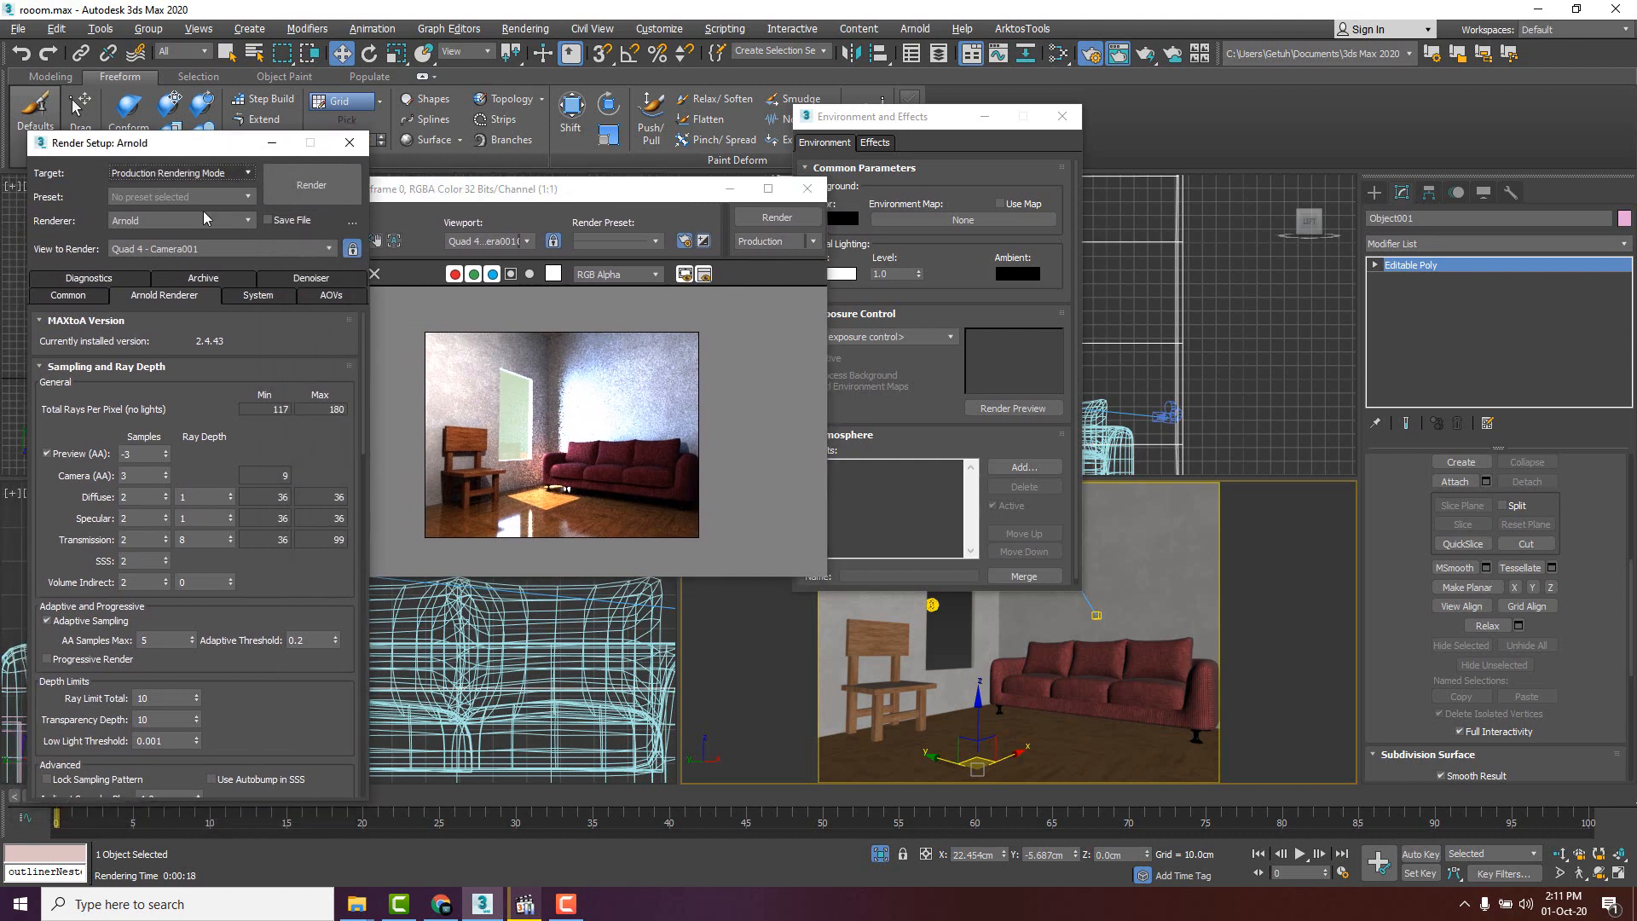
click(164, 295)
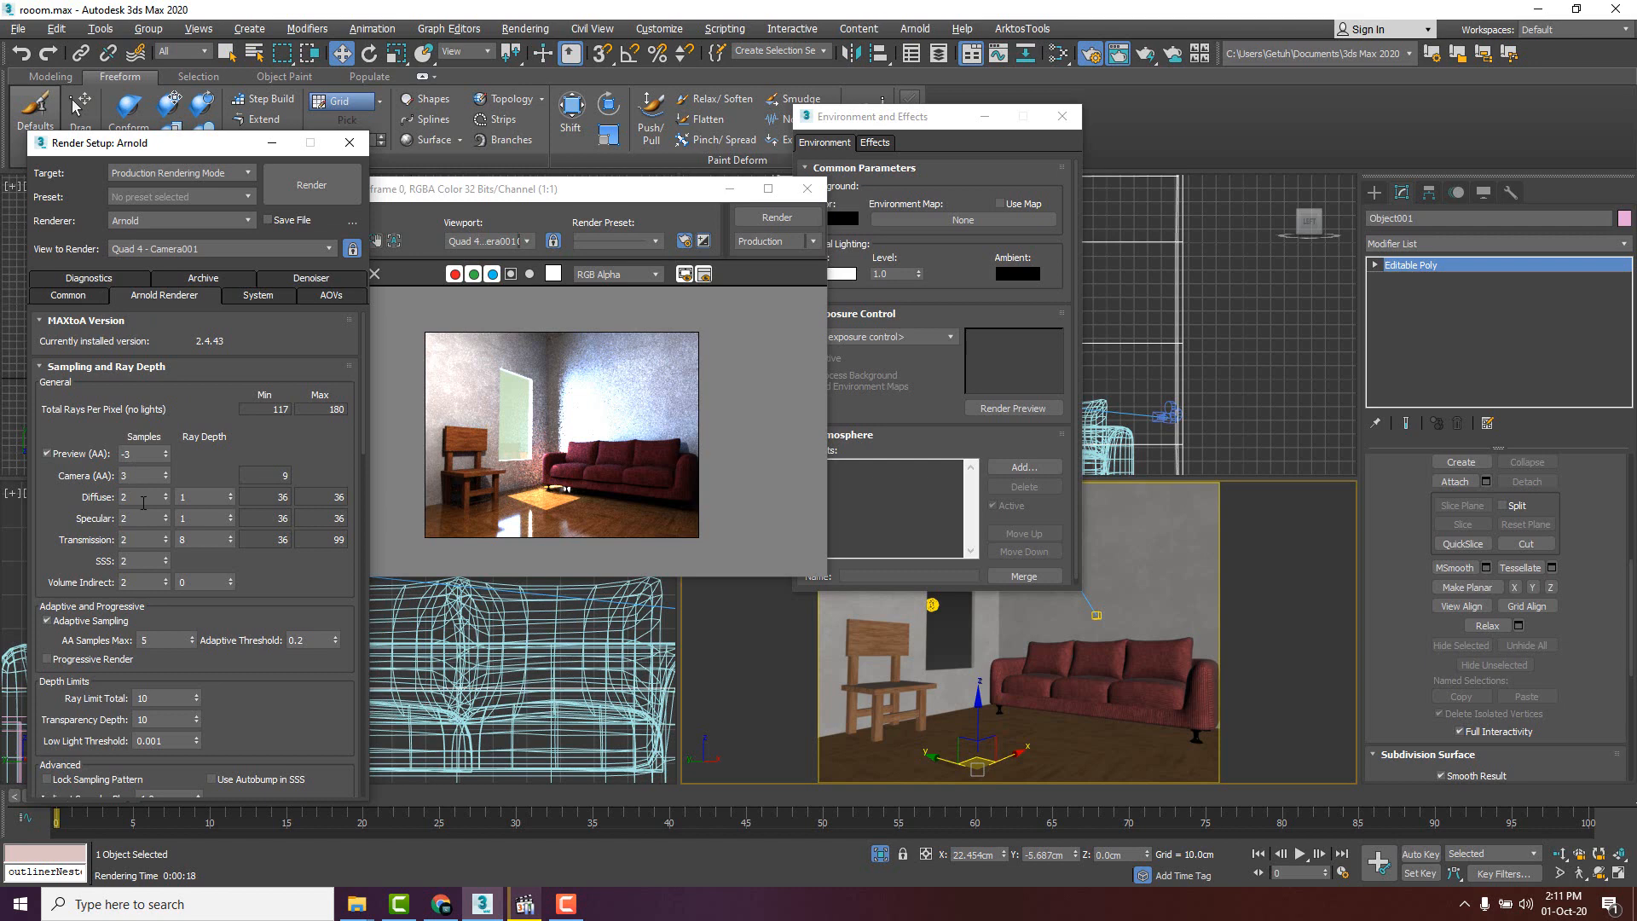
click(144, 498)
click(140, 474)
click(123, 474)
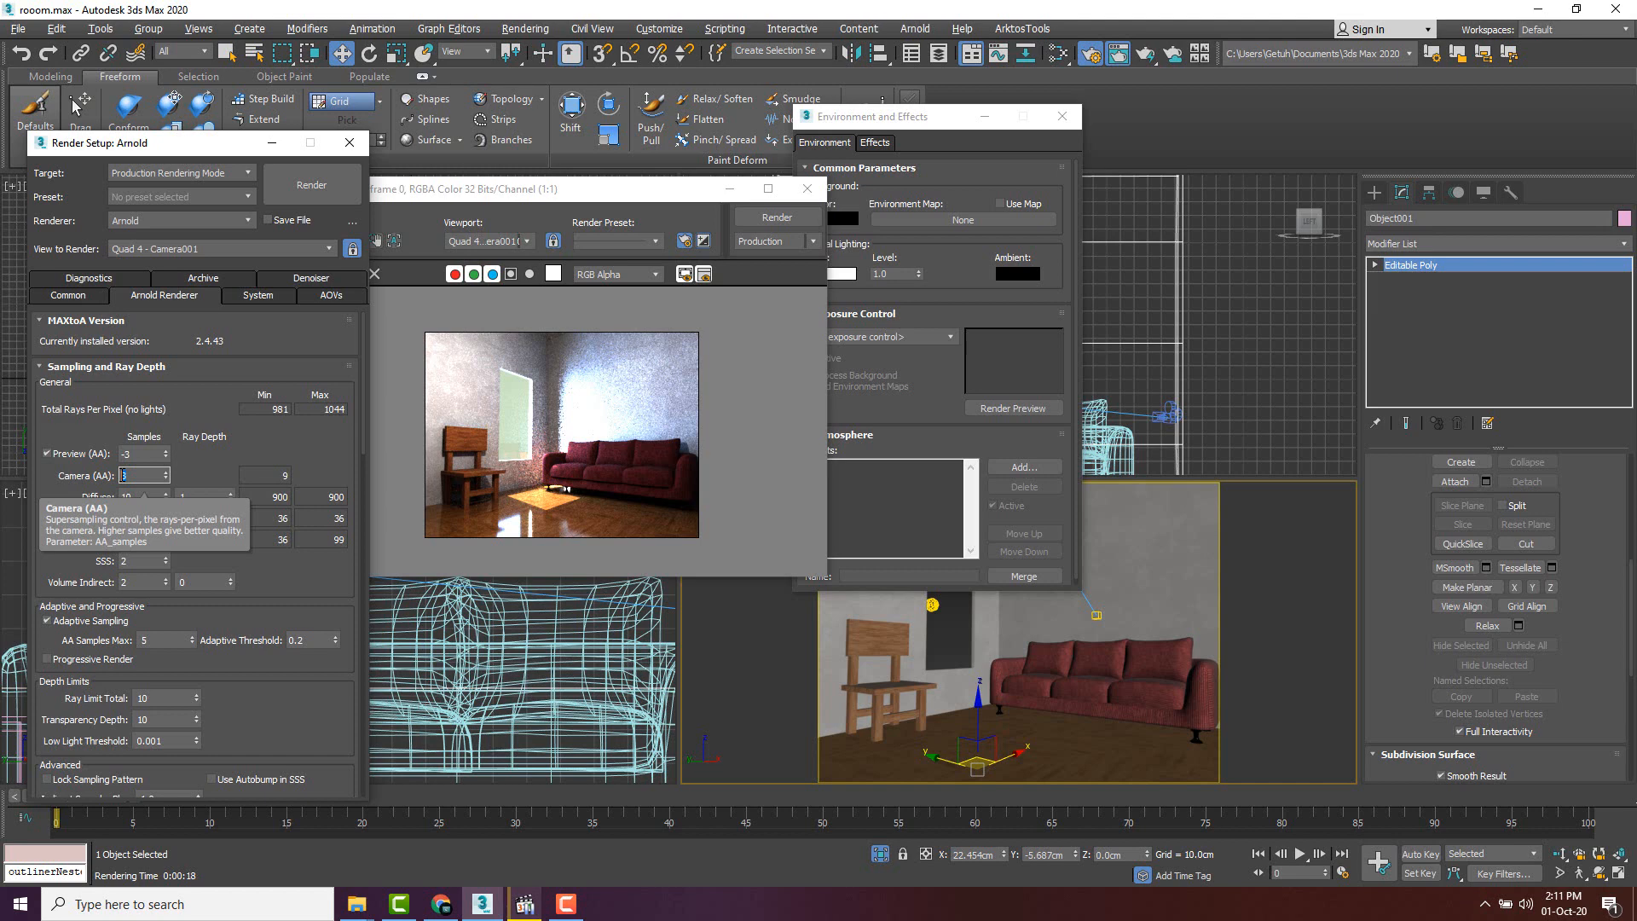
text(7)
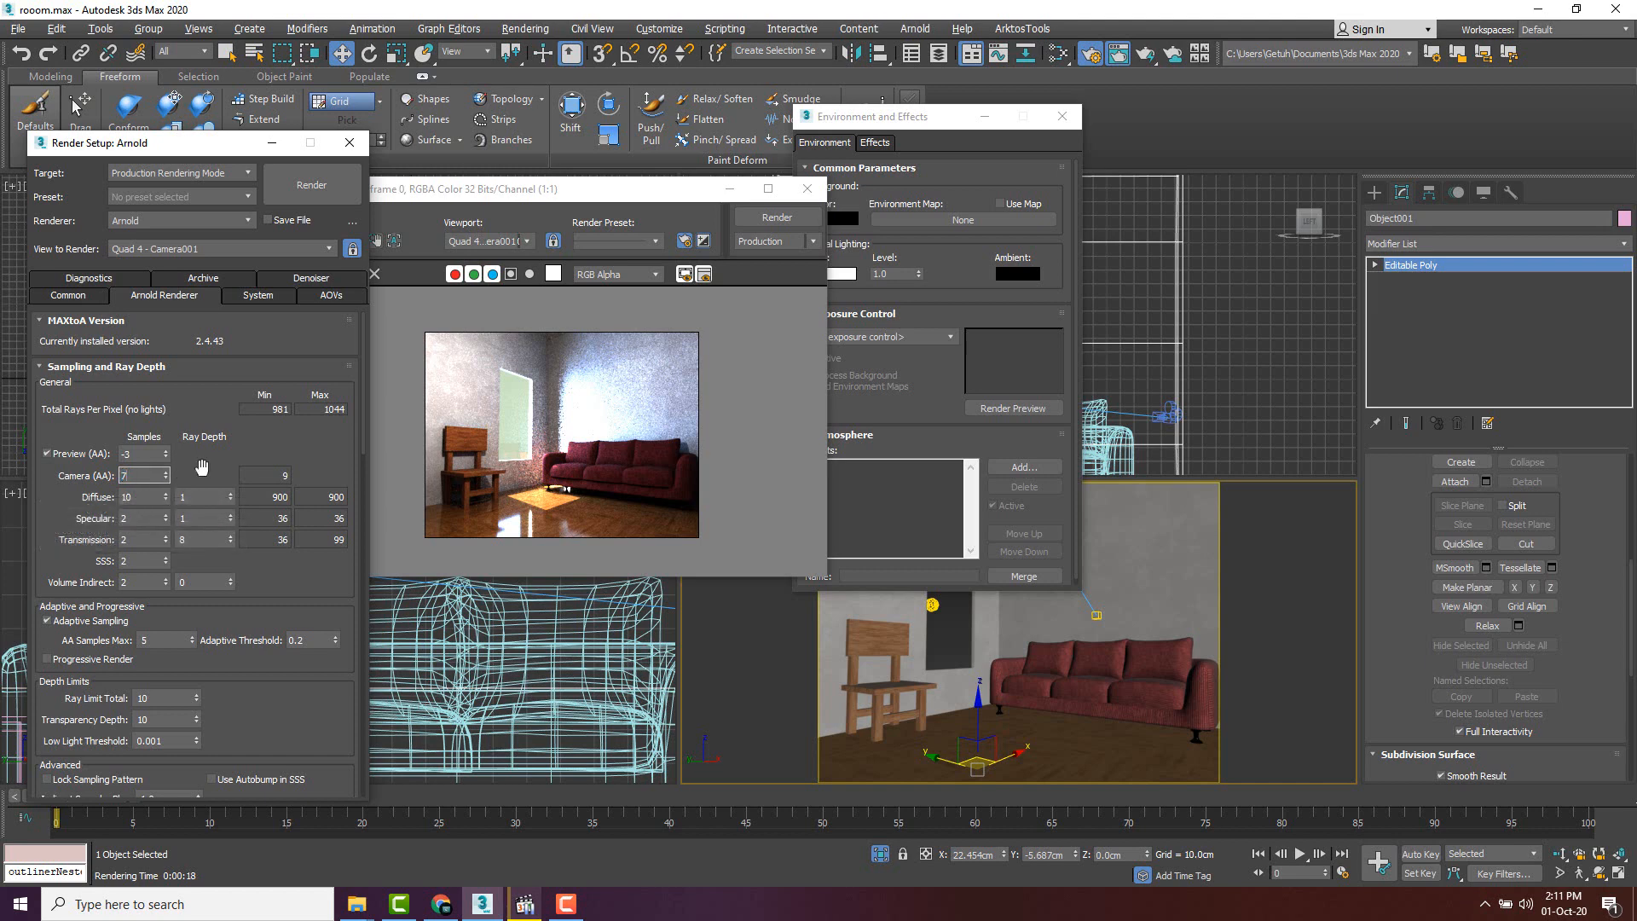
mouse_move(201, 466)
mouse_down()
mouse_move(198, 447)
mouse_move(198, 469)
mouse_up()
click(1062, 116)
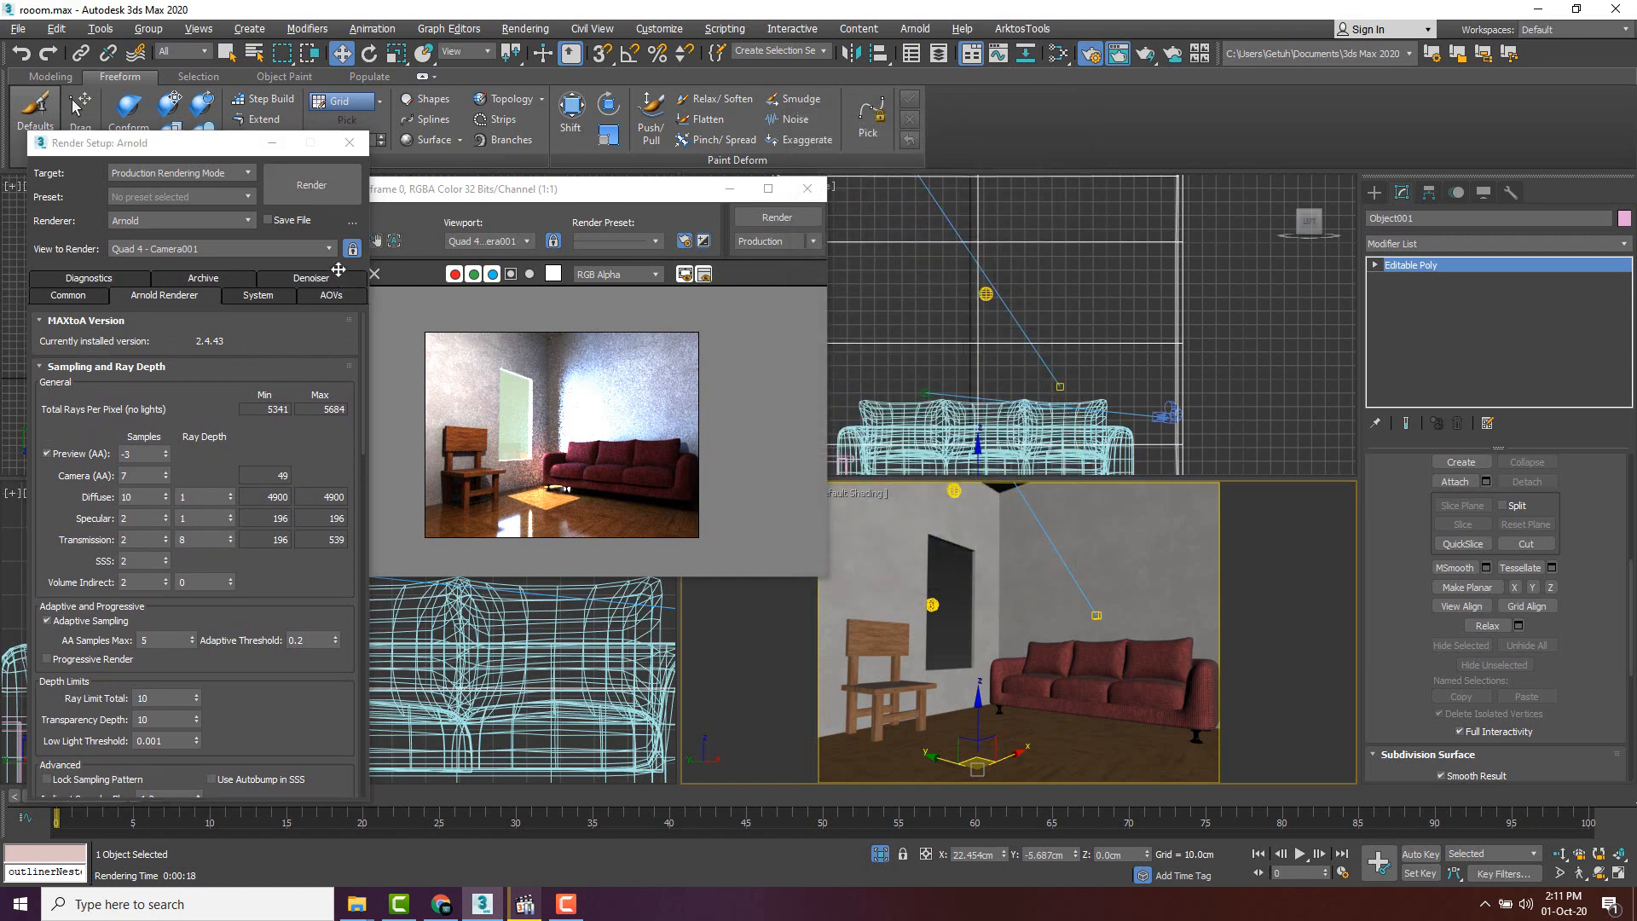
click(323, 188)
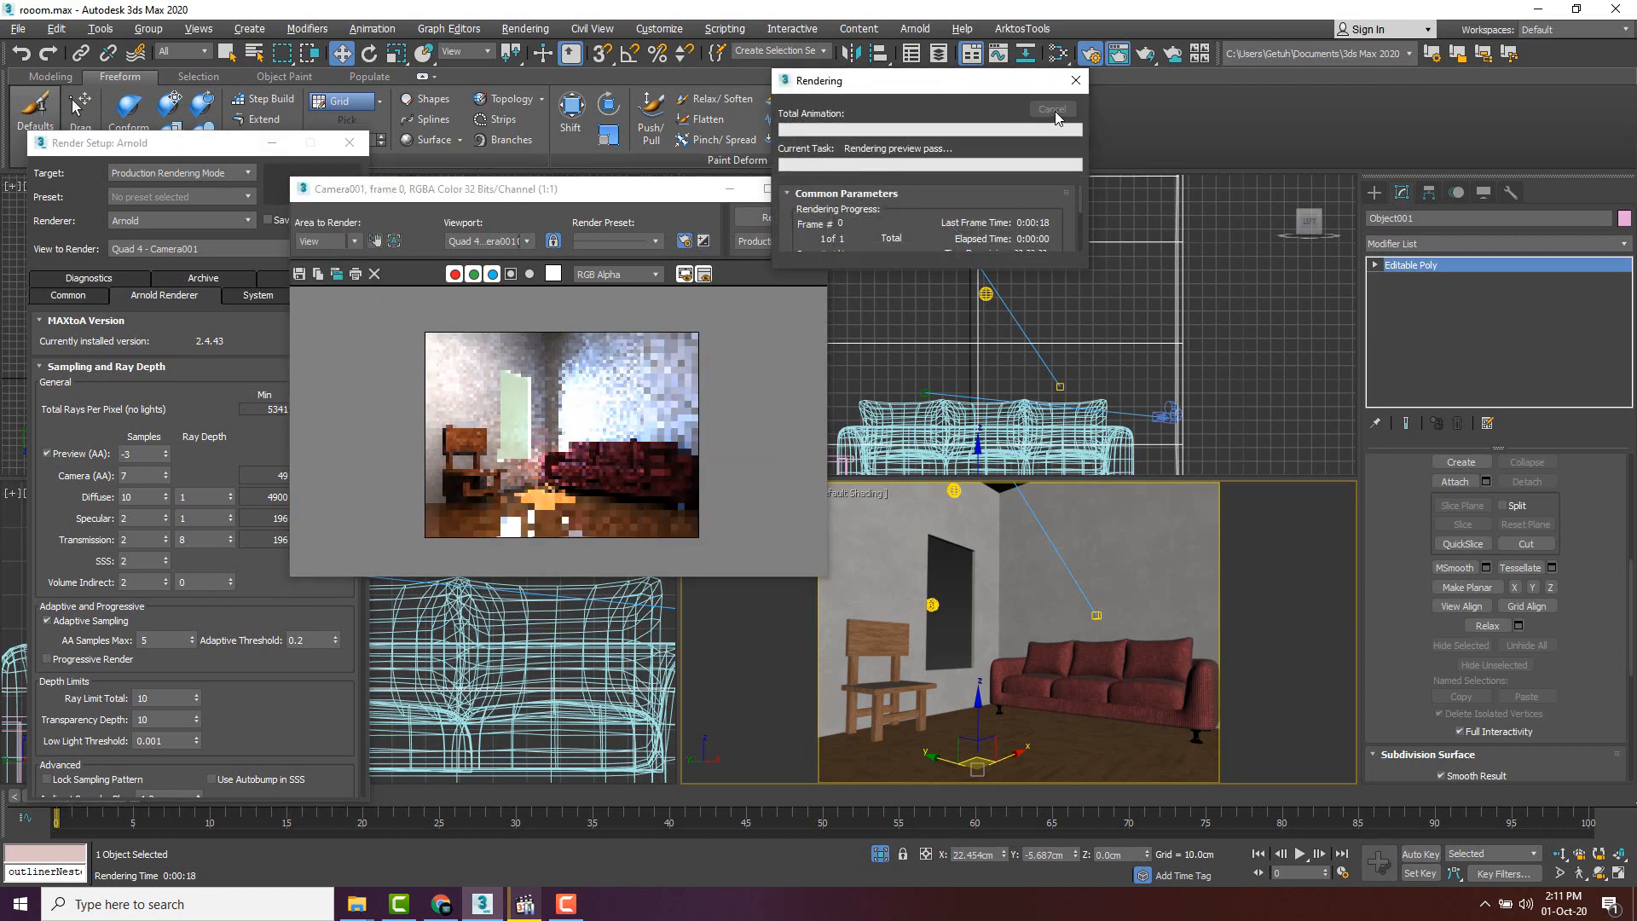
click(1052, 109)
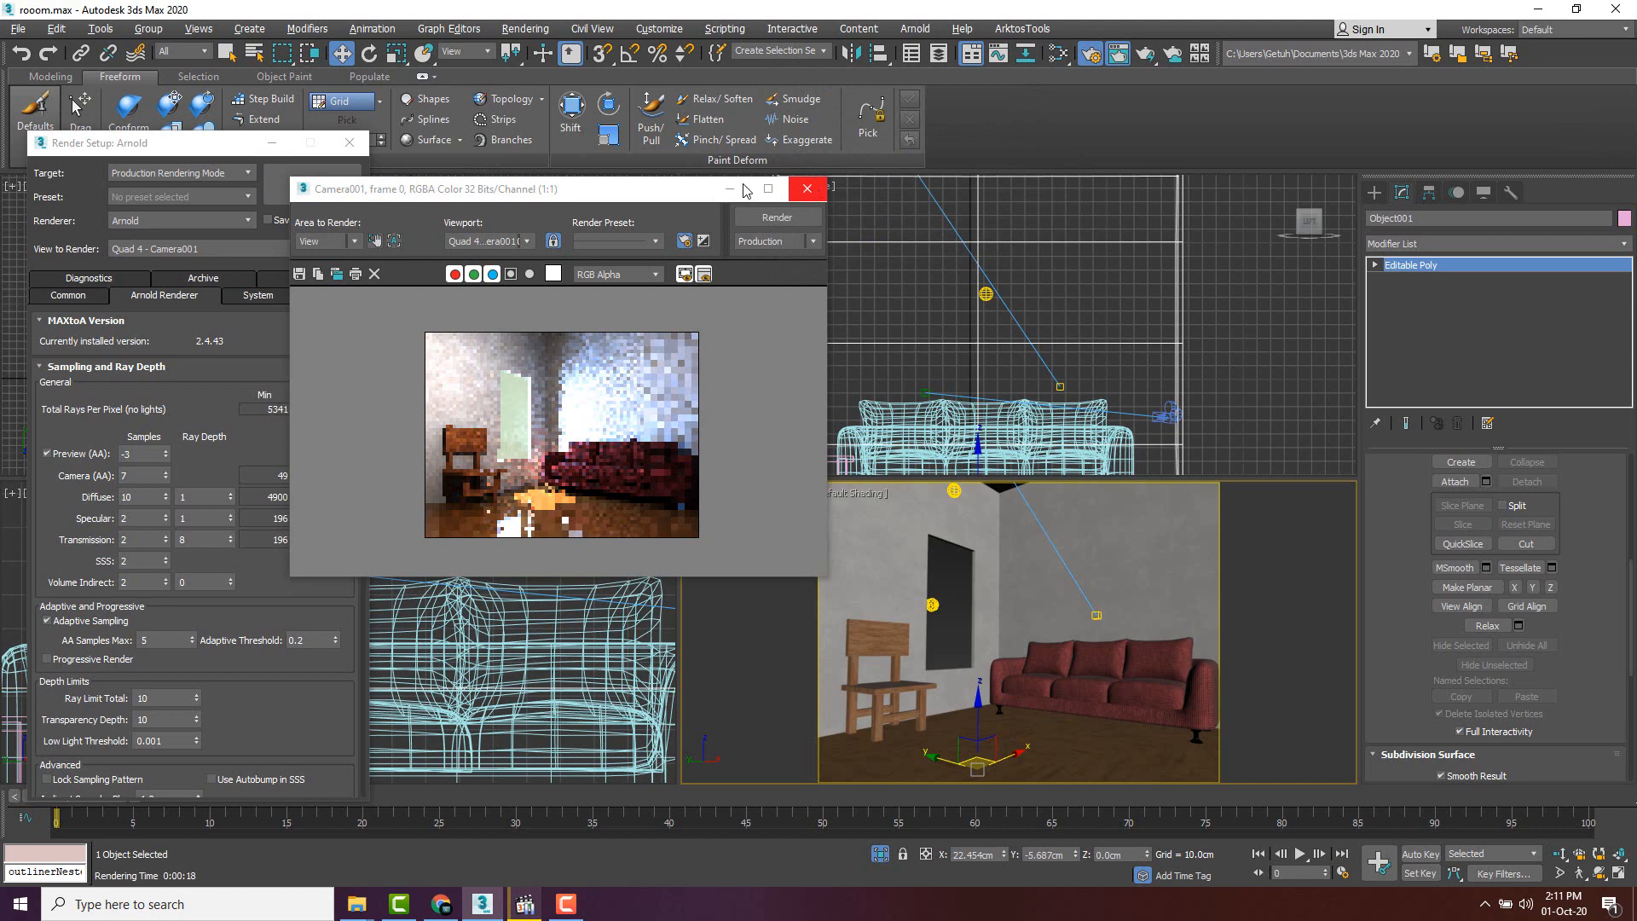
drag(468, 192, 522, 185)
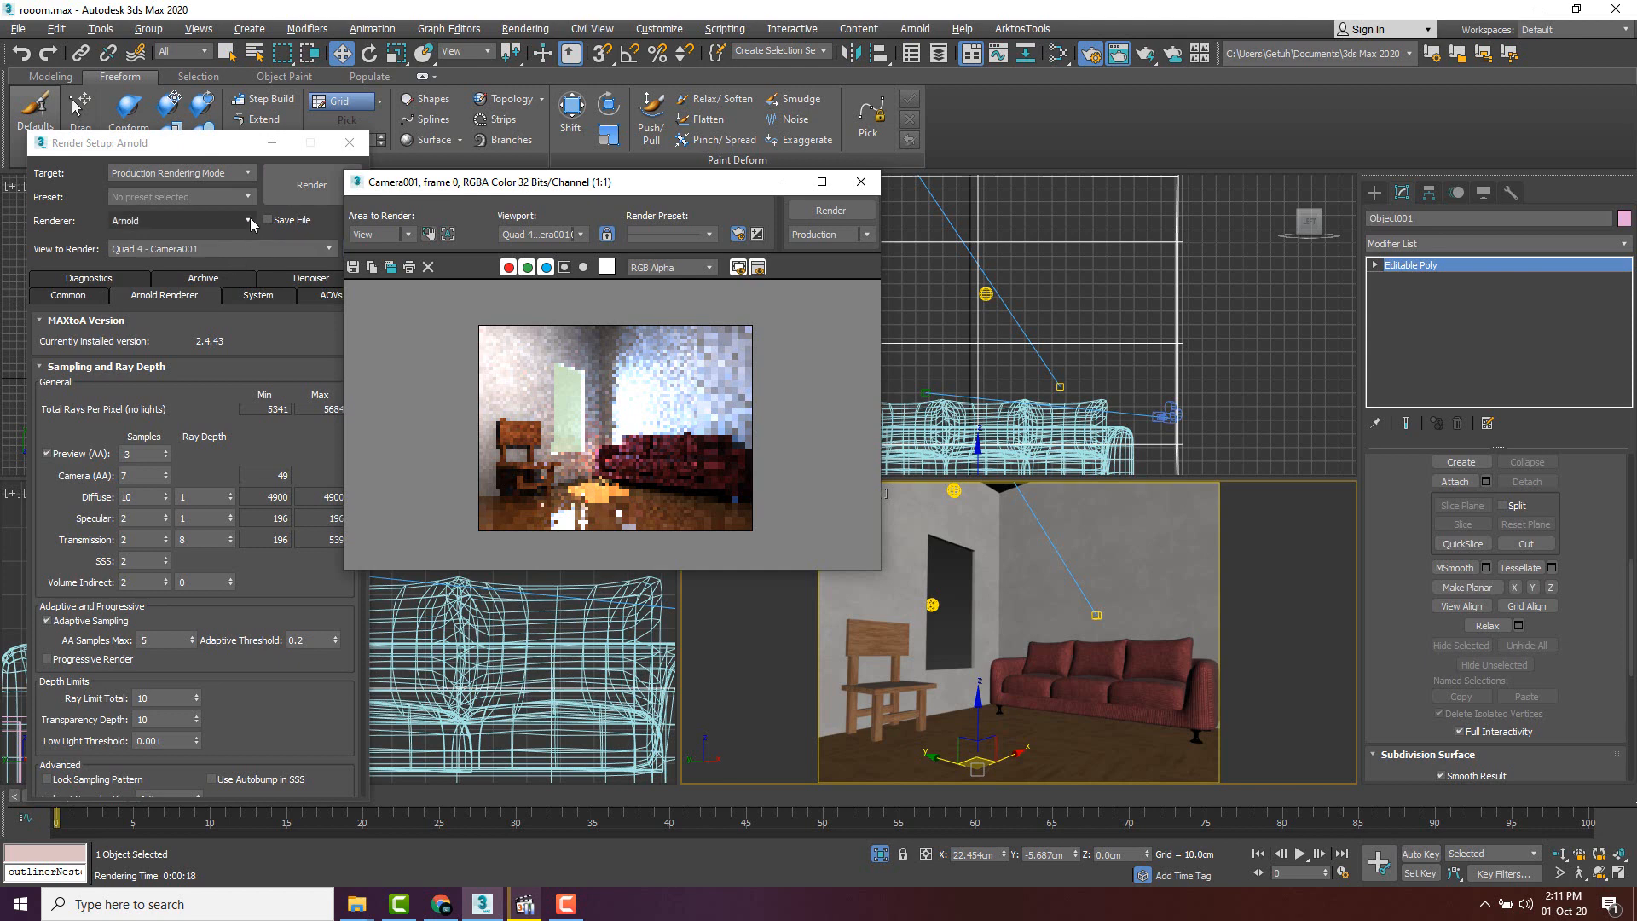
- Choose Production Rendering Mode with the Arnold renderer and render the Camera001 view
click(248, 174)
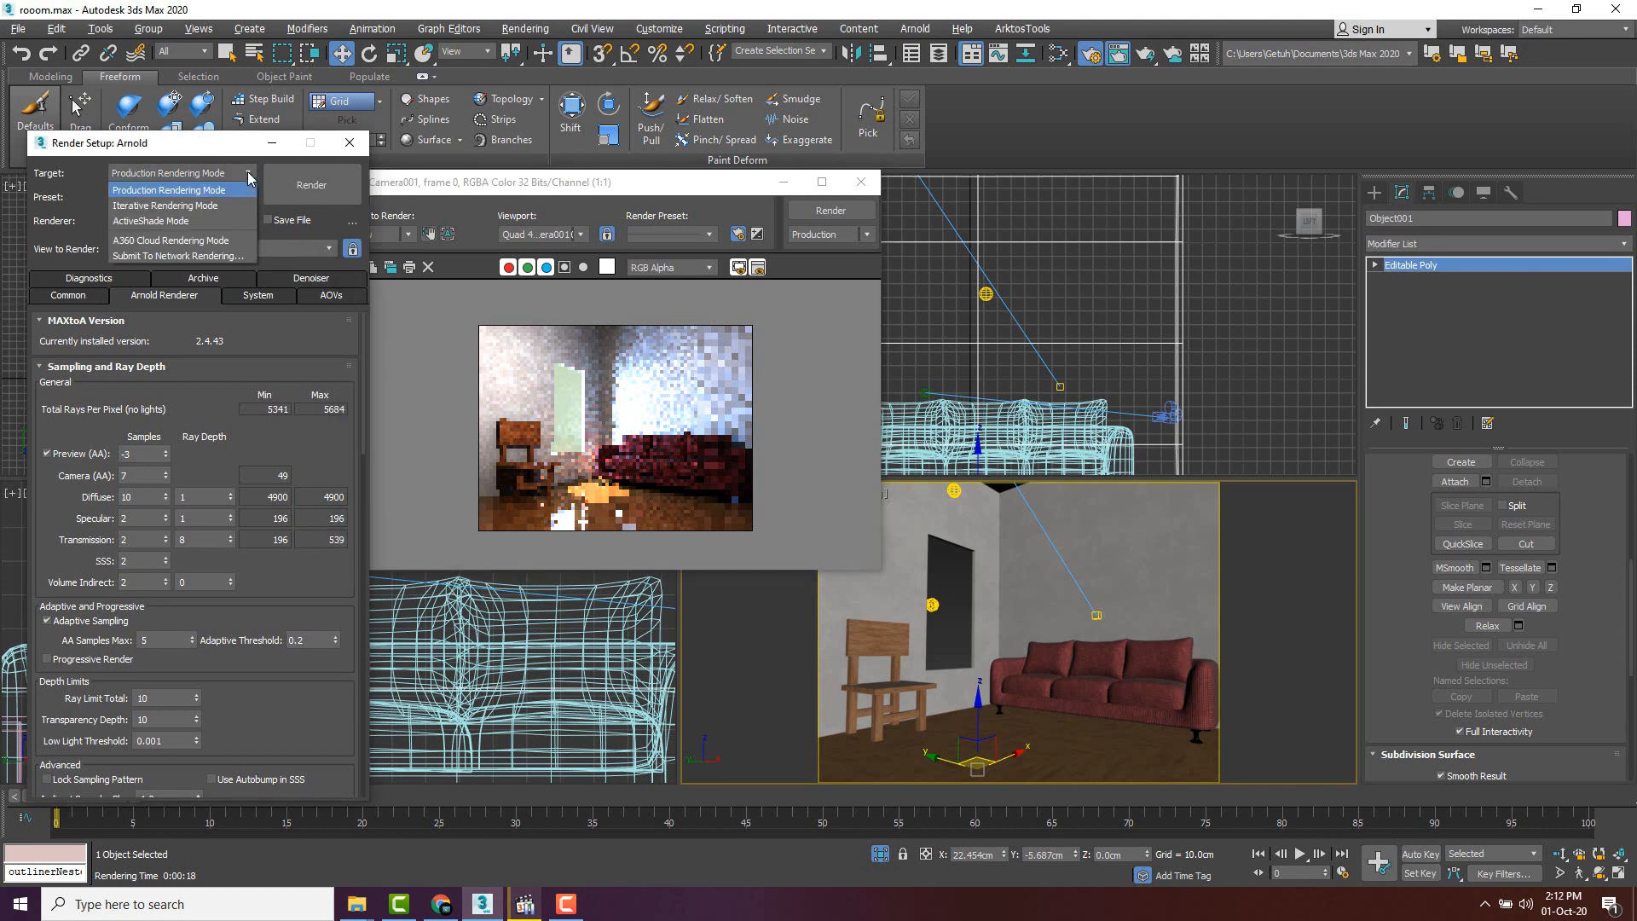
click(178, 192)
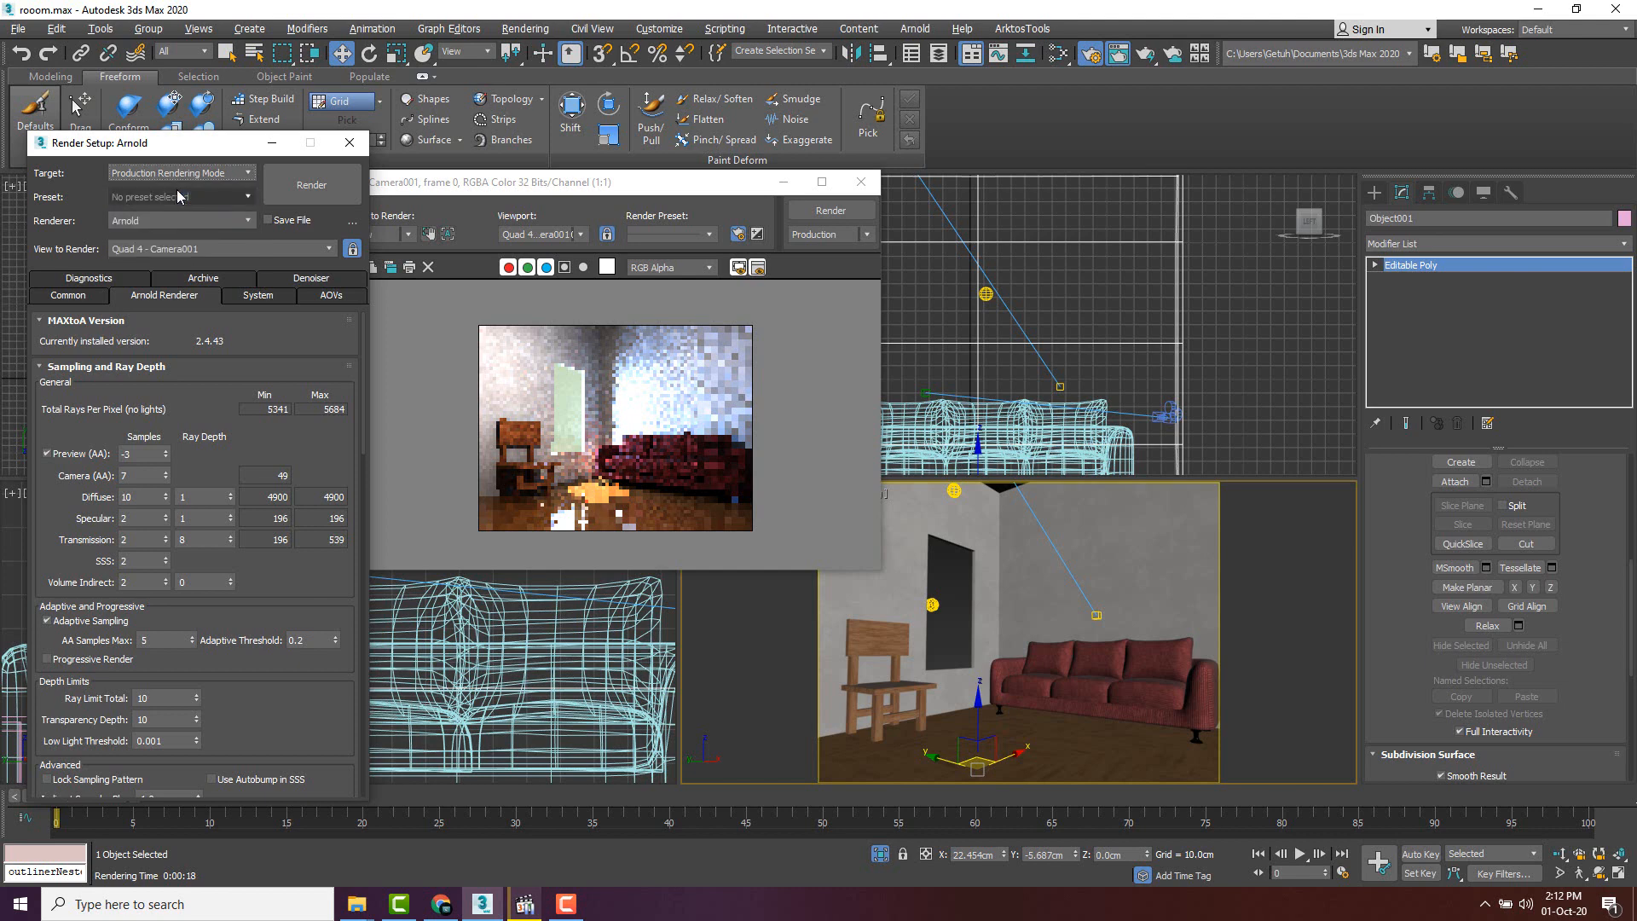
click(247, 220)
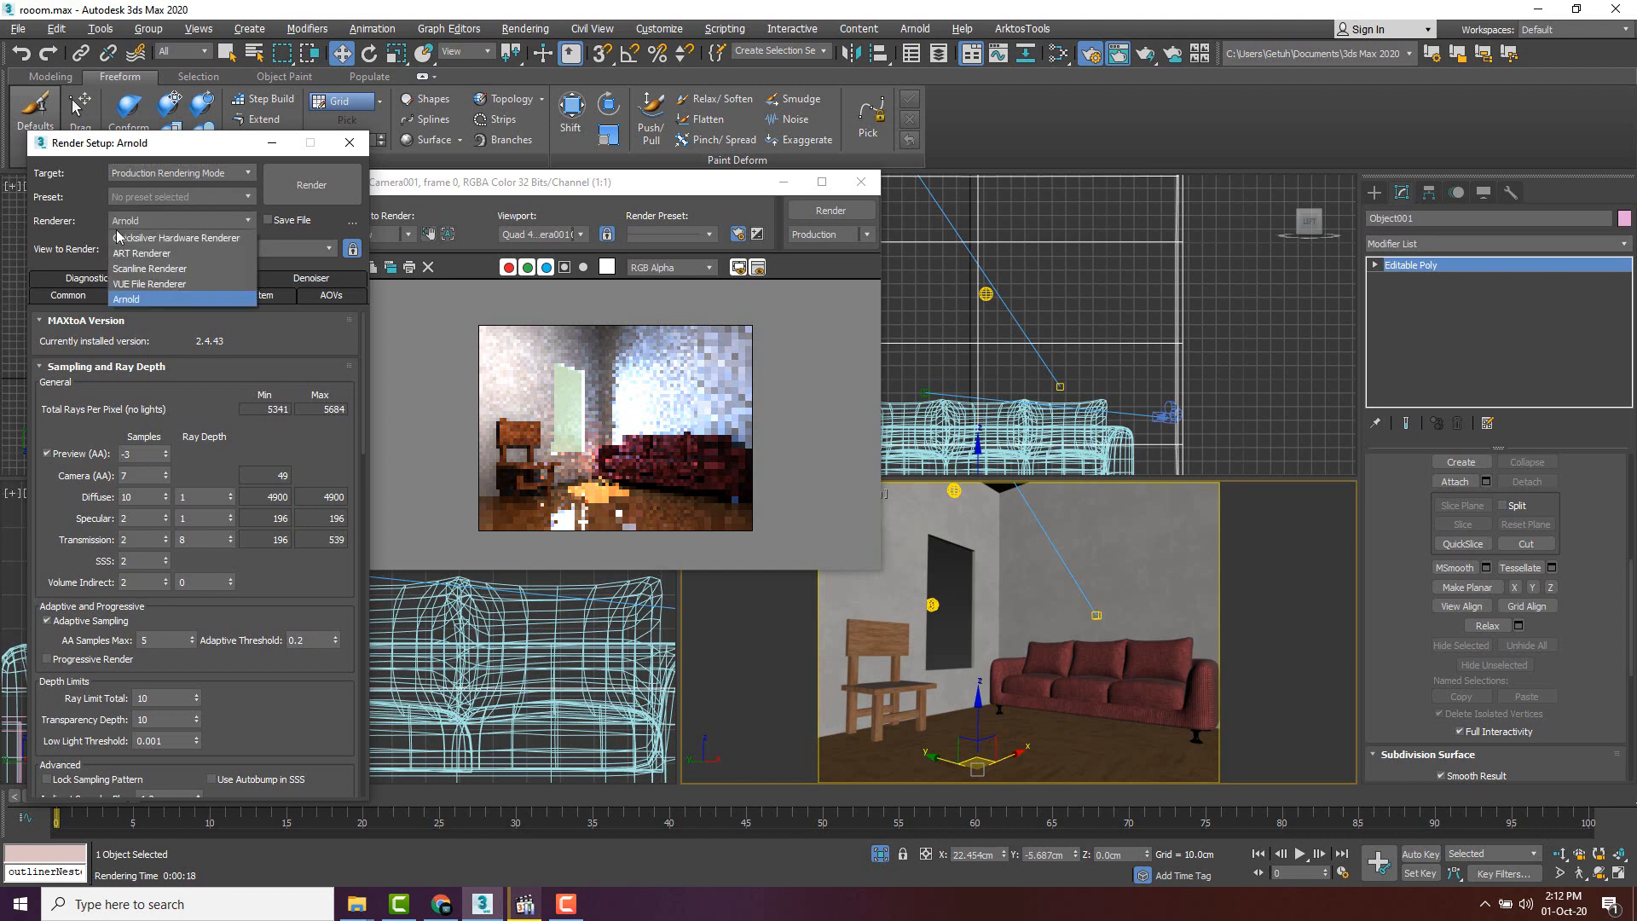
click(131, 300)
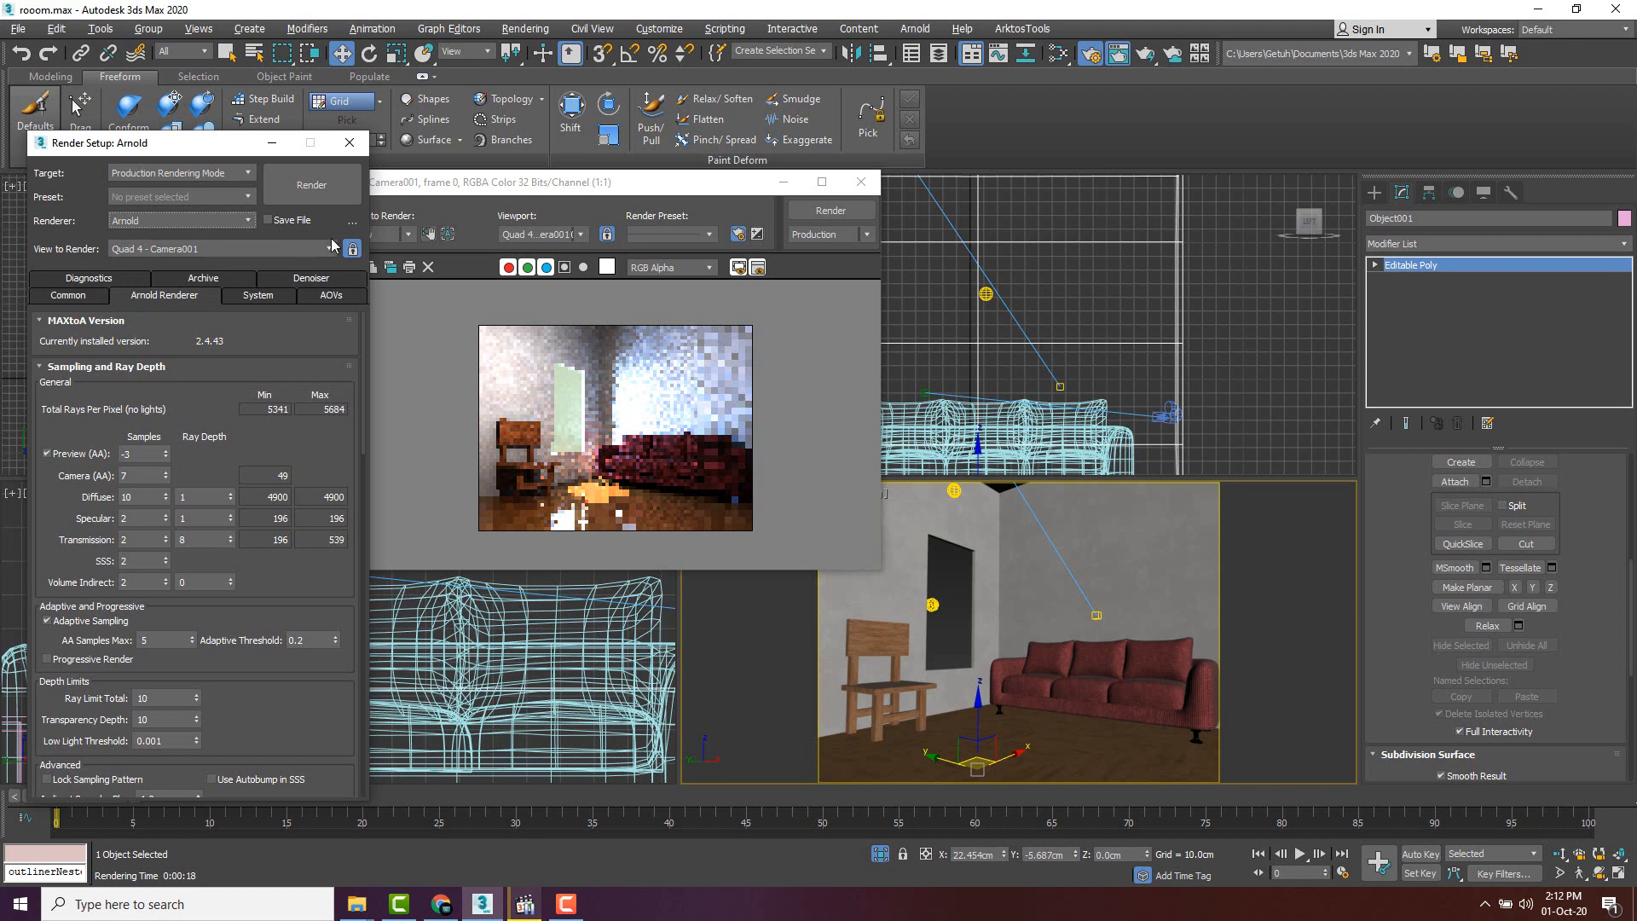
click(324, 187)
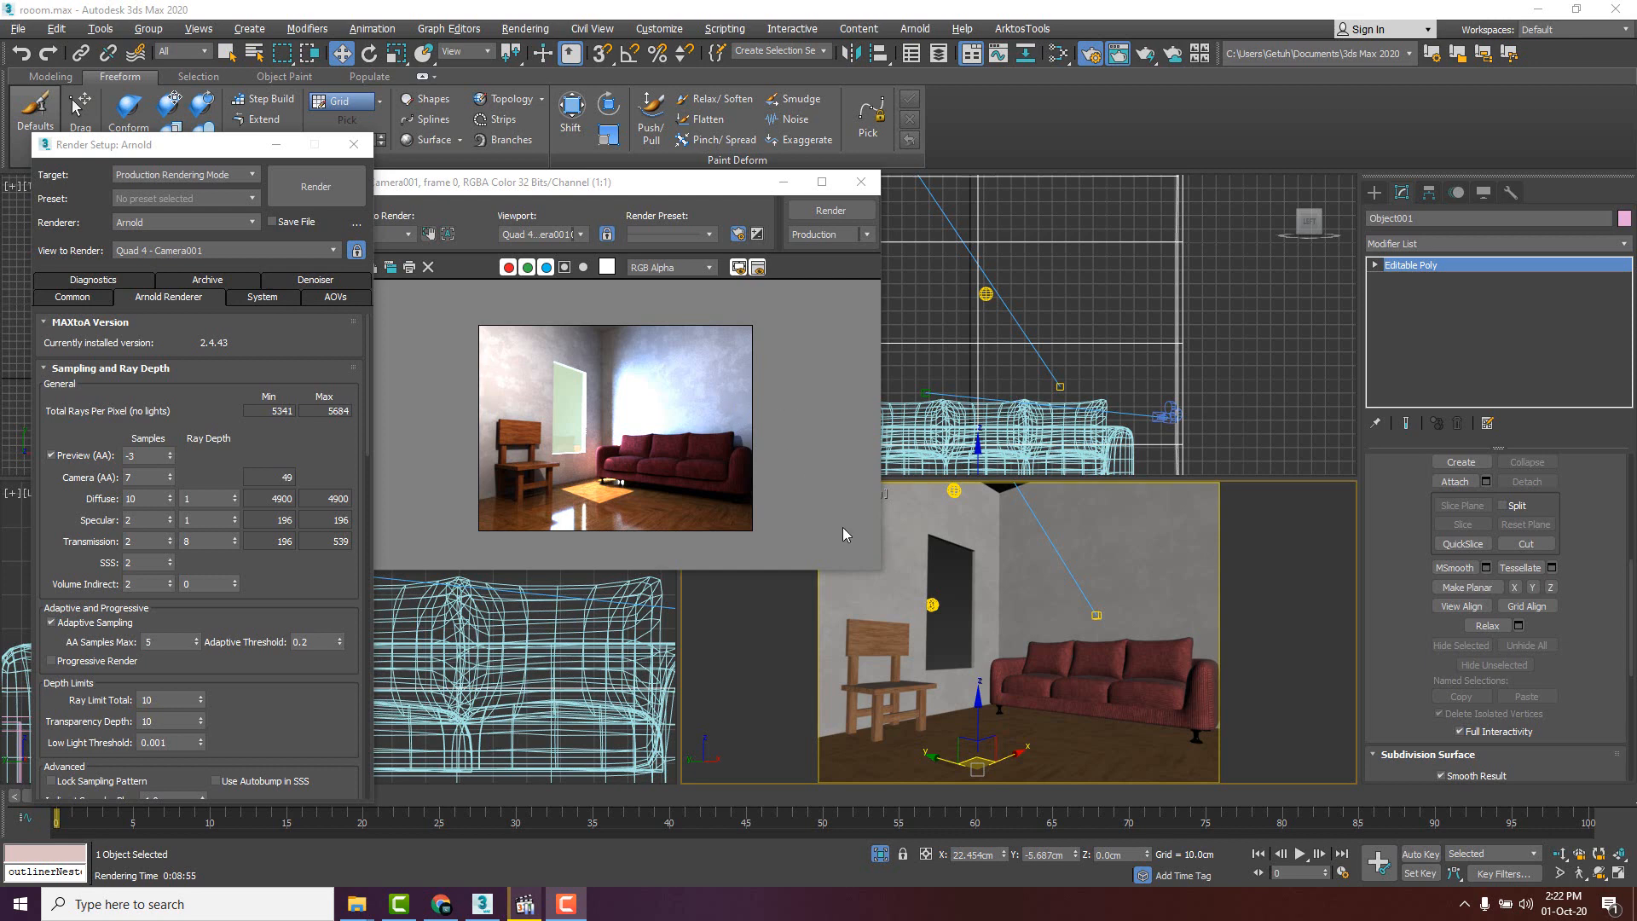
- Examine the wall, window and sofa areas of the finished Camera001 render for noise, and check the render's output size settings
click(595, 439)
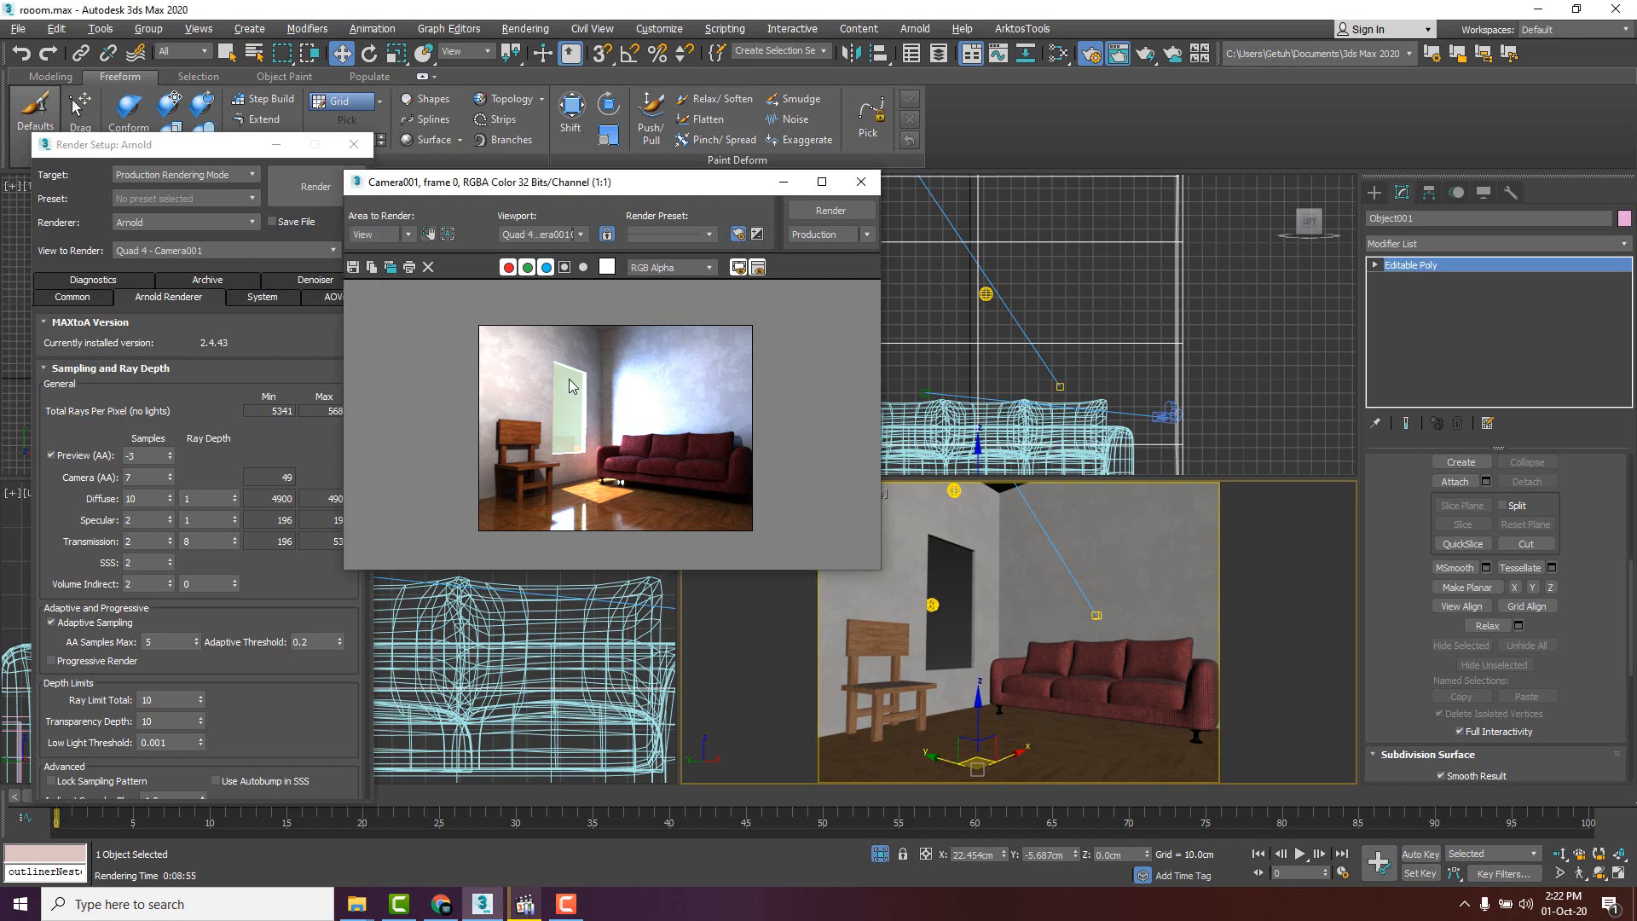
scroll(570, 378, up, 1)
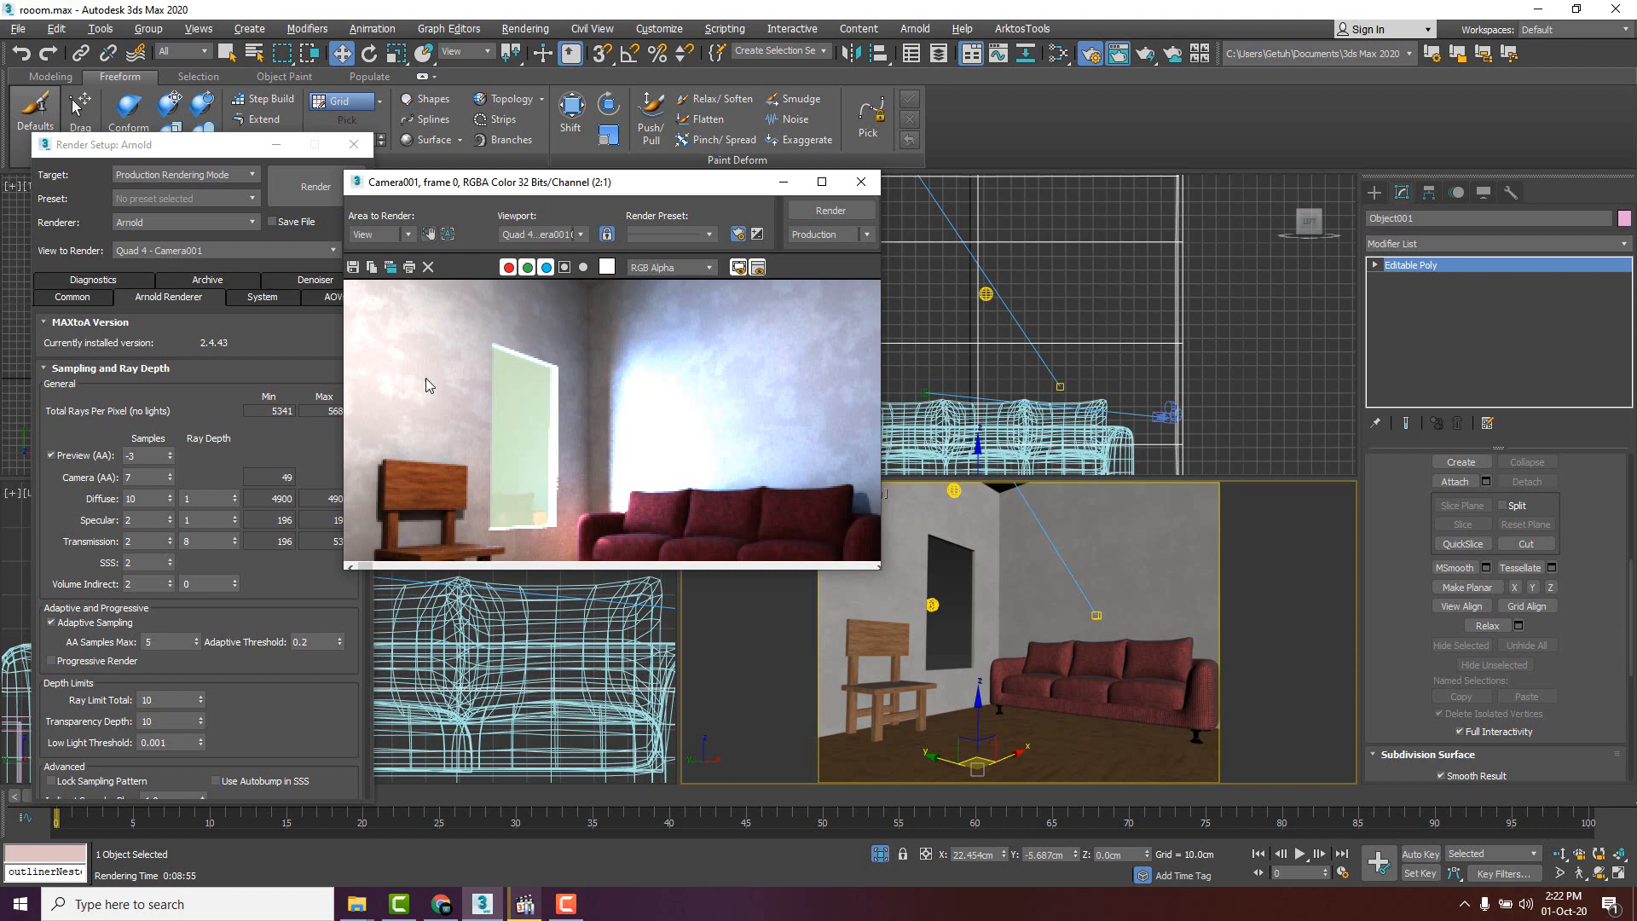
middle_drag(443, 346, 635, 435)
scroll(500, 401, down, 1)
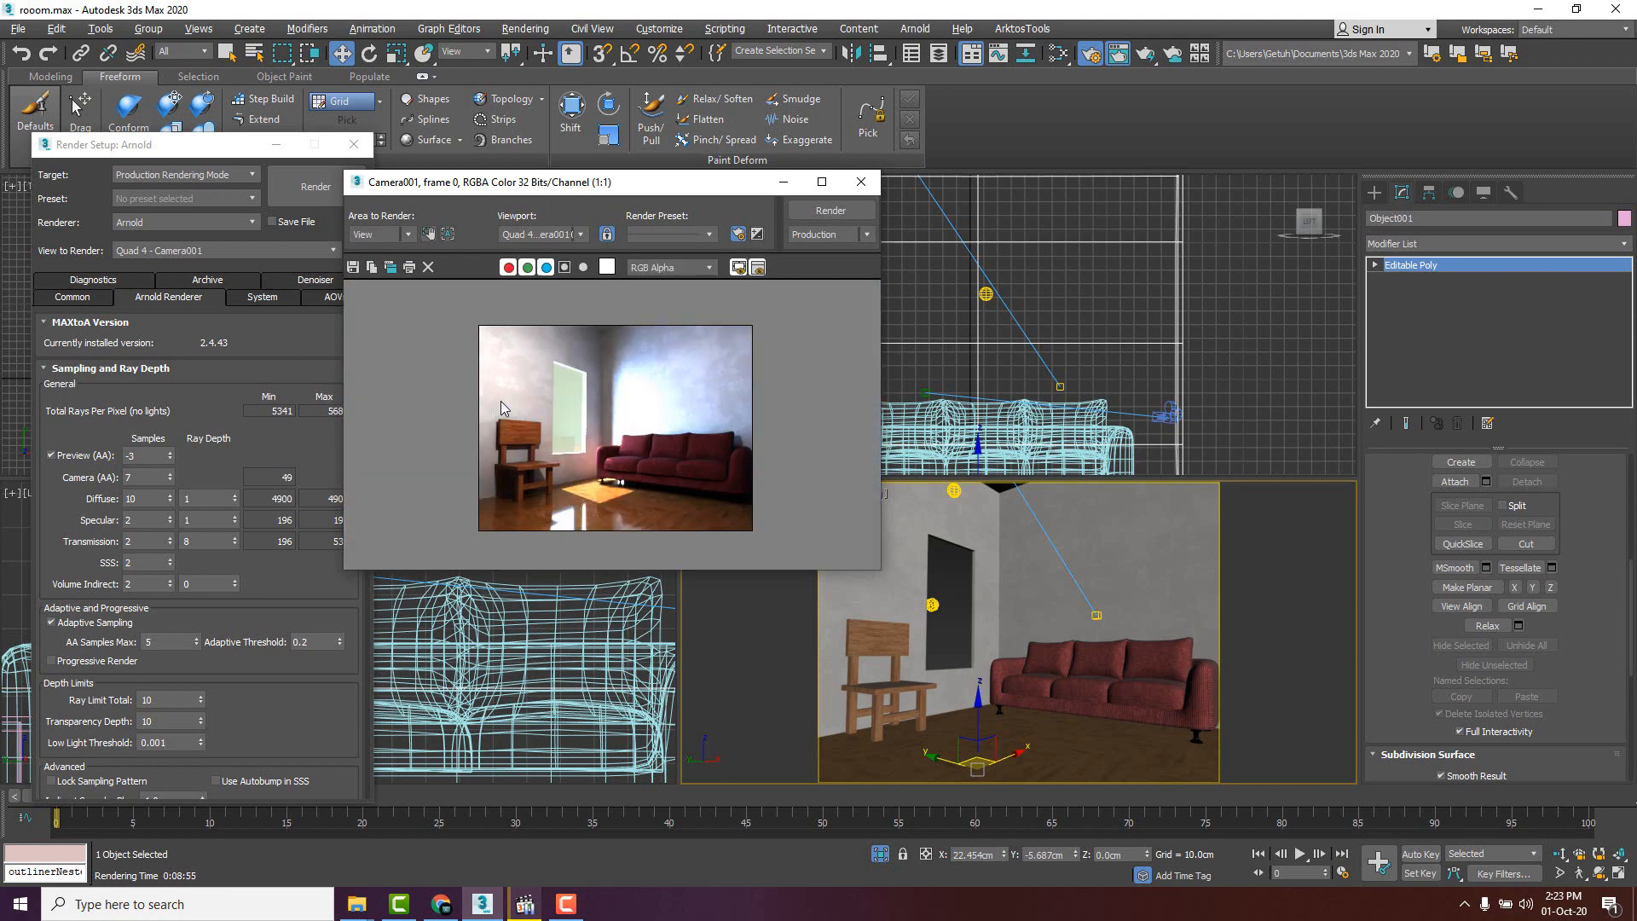
scroll(492, 387, up, 1)
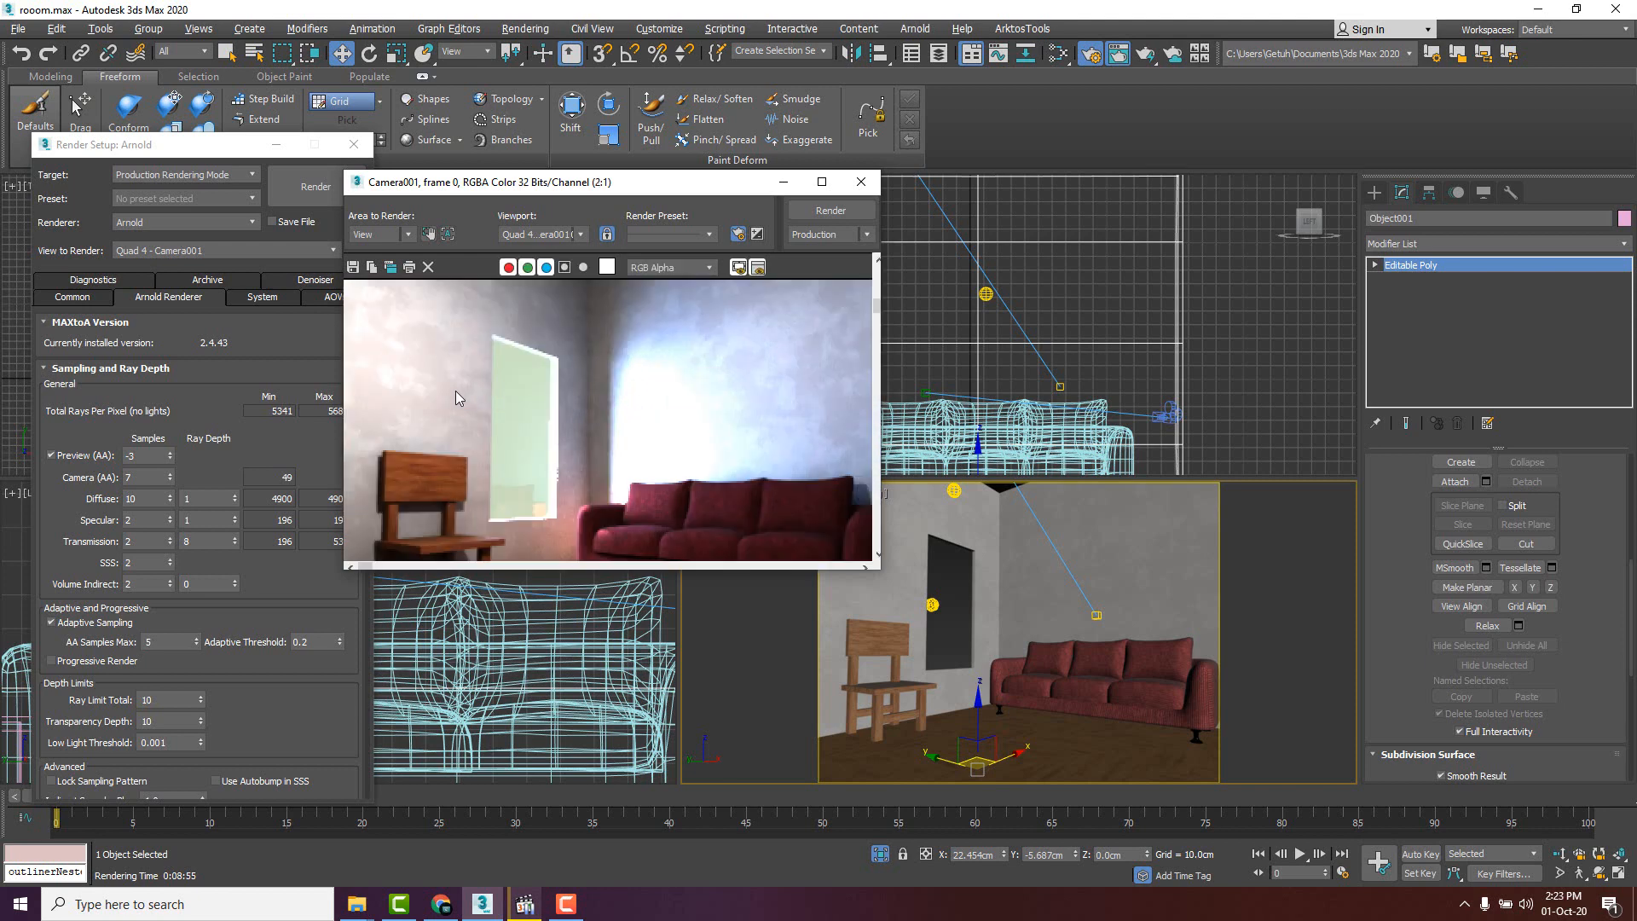
scroll(503, 381, down, 1)
scroll(503, 381, up, 1)
scroll(504, 384, down, 1)
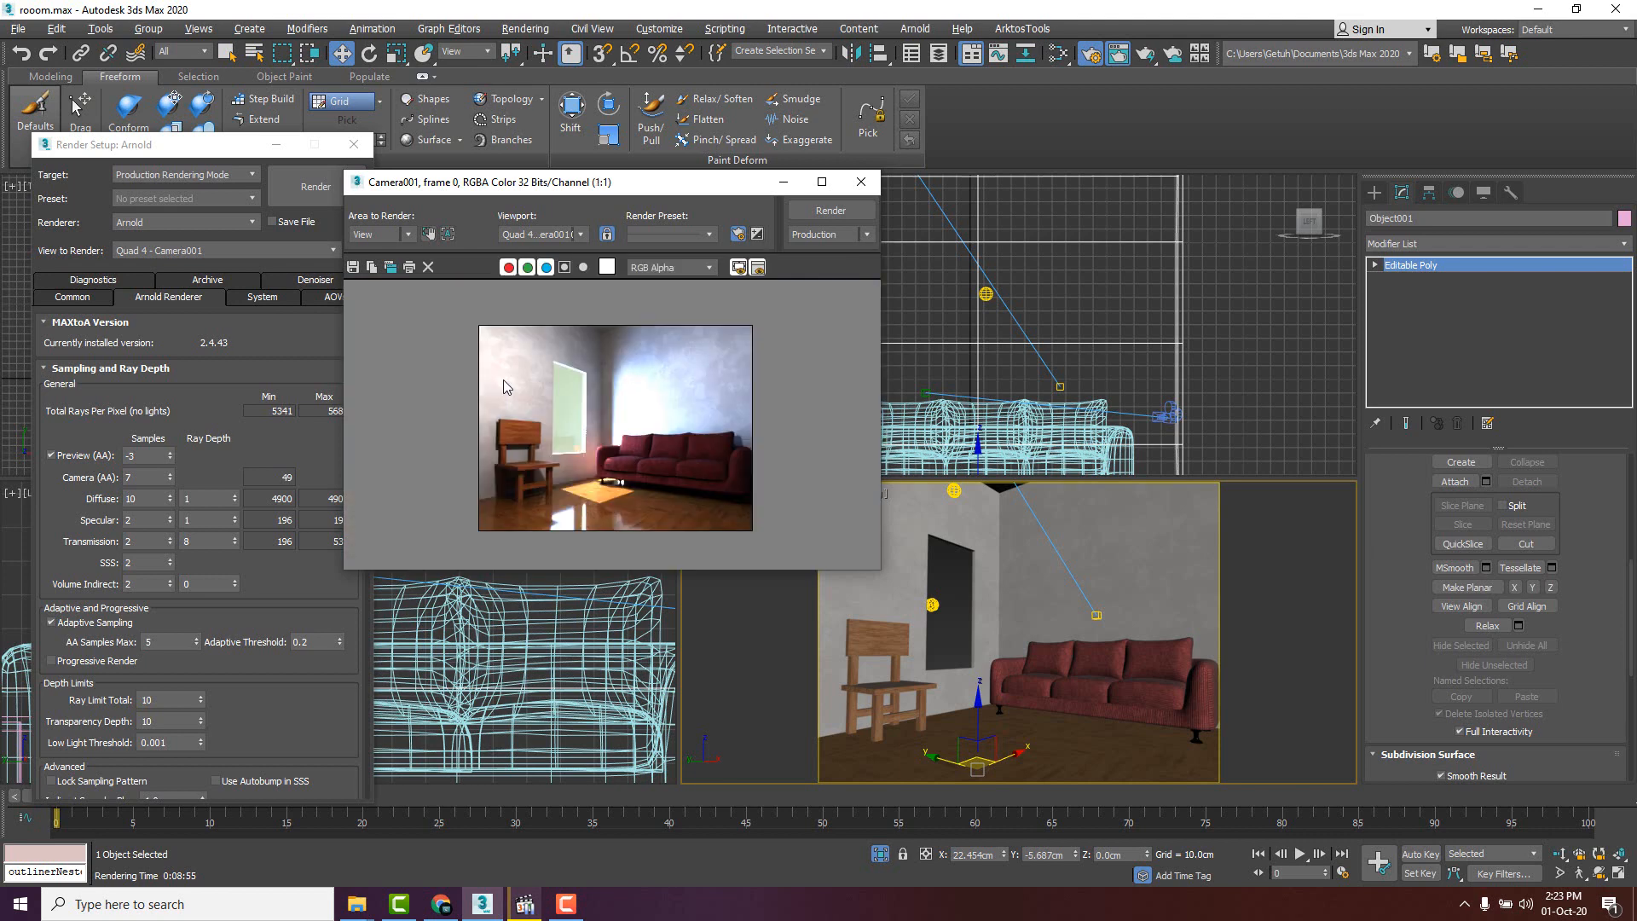
scroll(503, 387, up, 1)
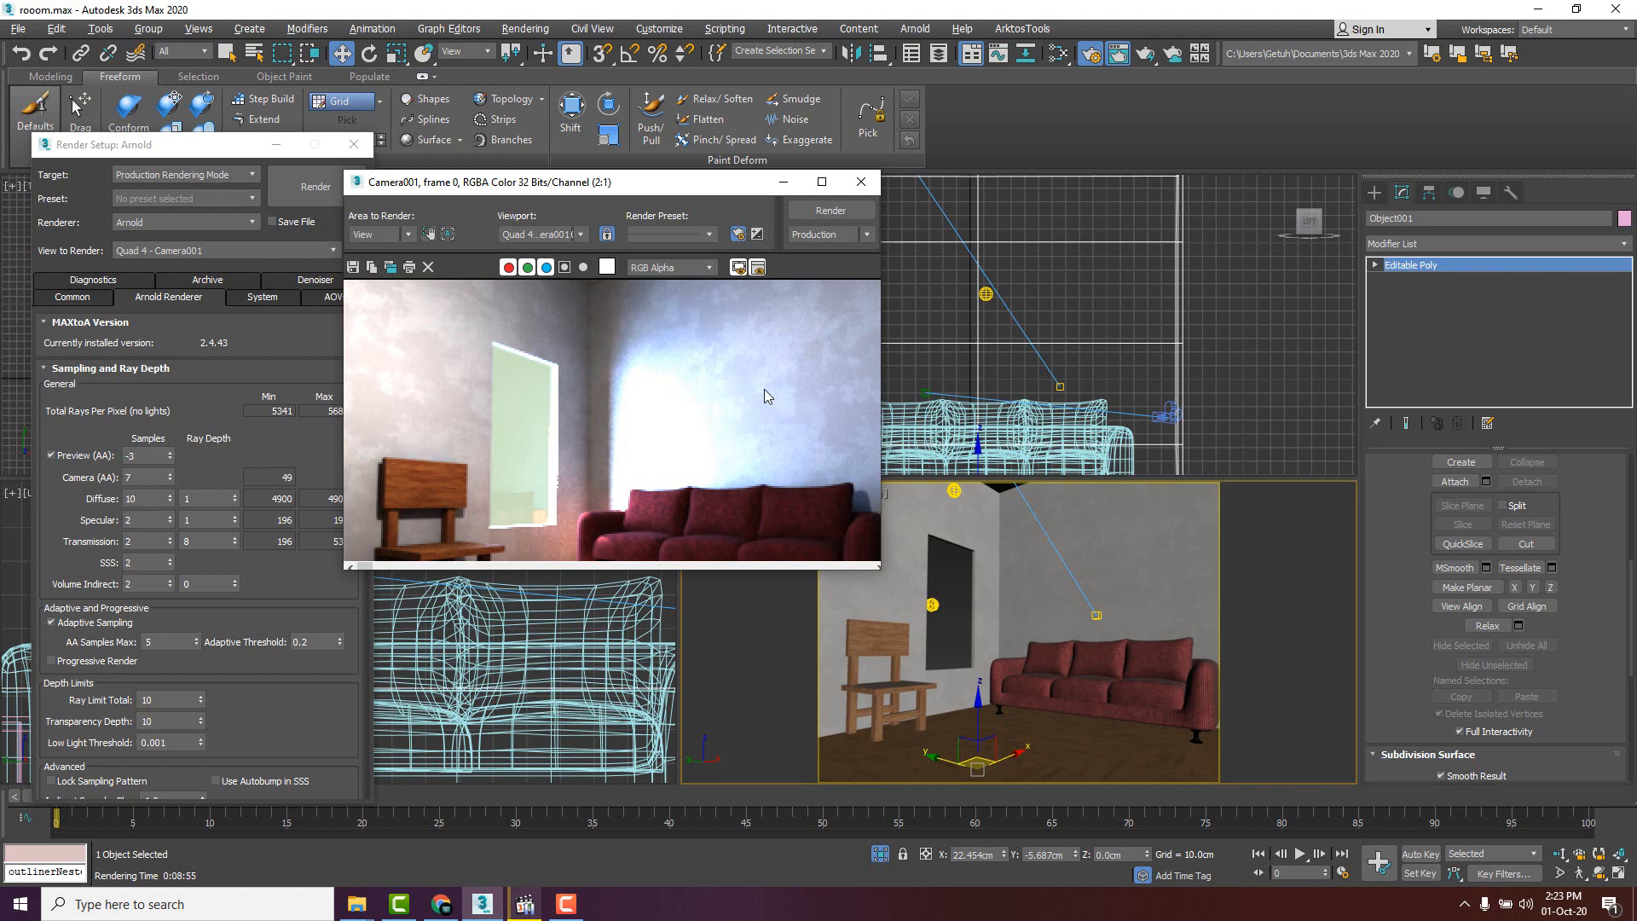
scroll(701, 392, down, 1)
scroll(588, 402, up, 1)
scroll(589, 403, down, 1)
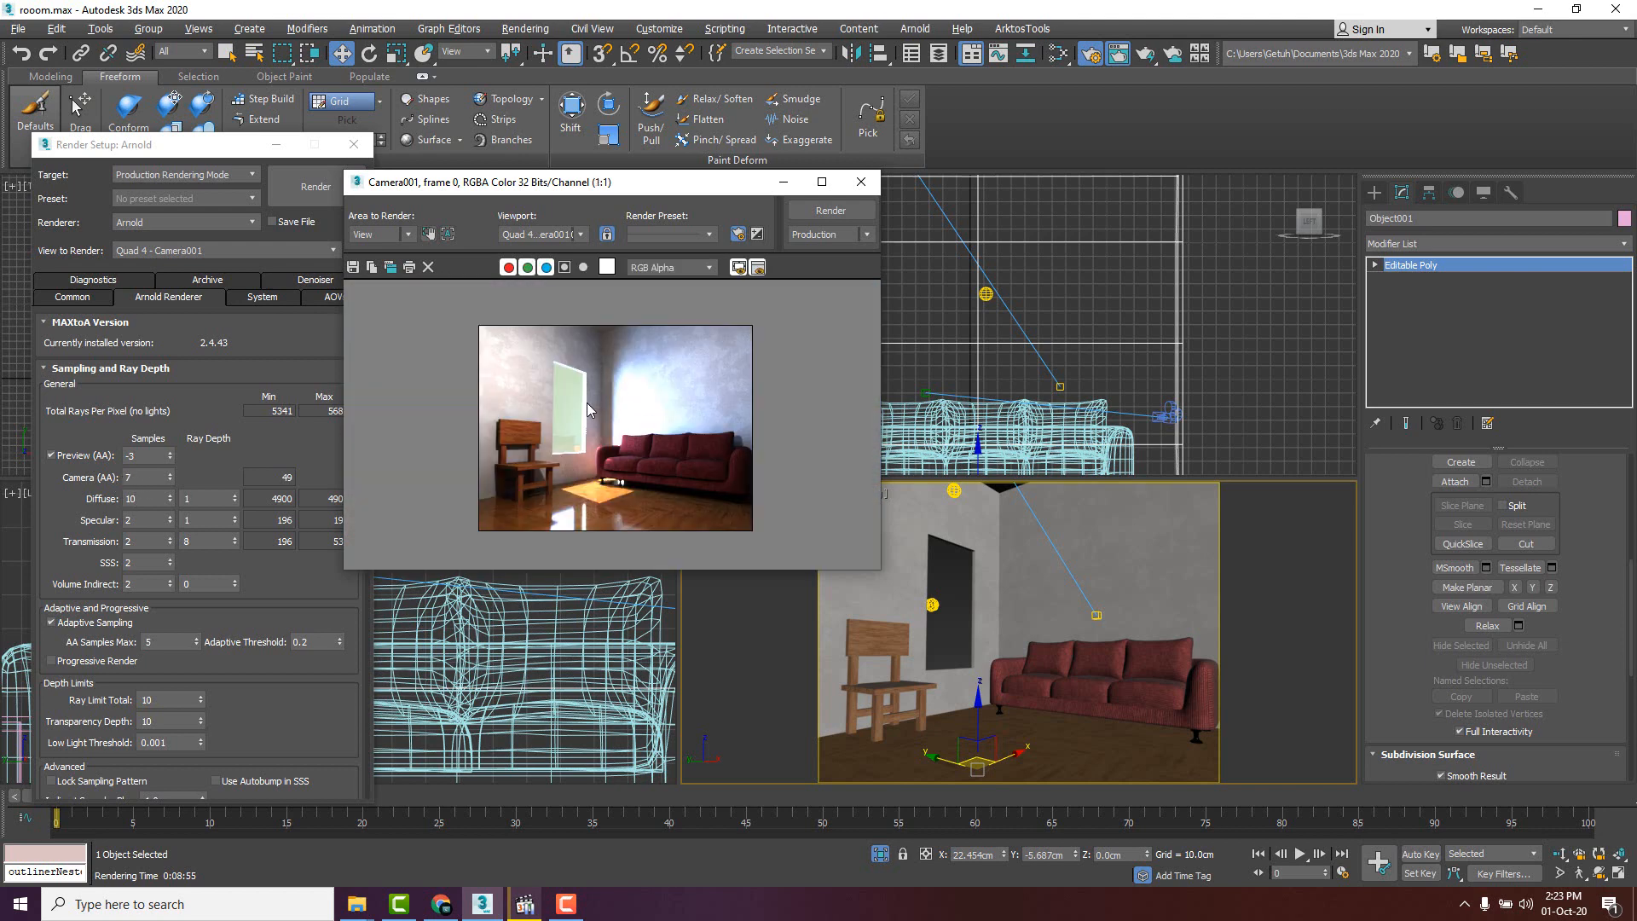
scroll(573, 382, up, 1)
scroll(573, 388, down, 1)
click(72, 298)
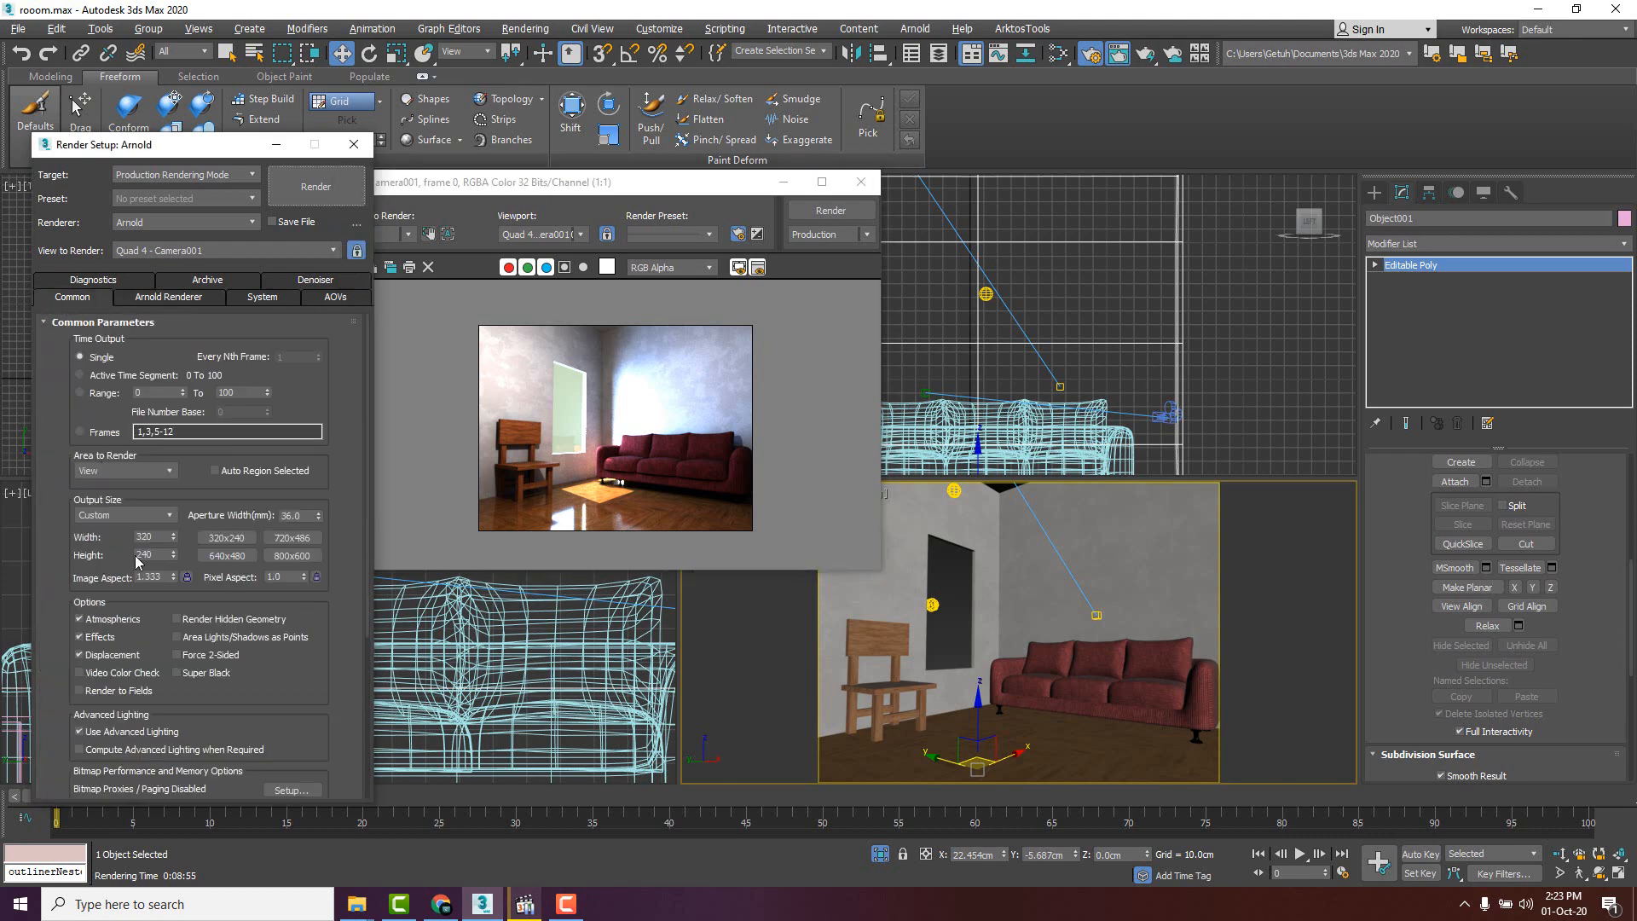
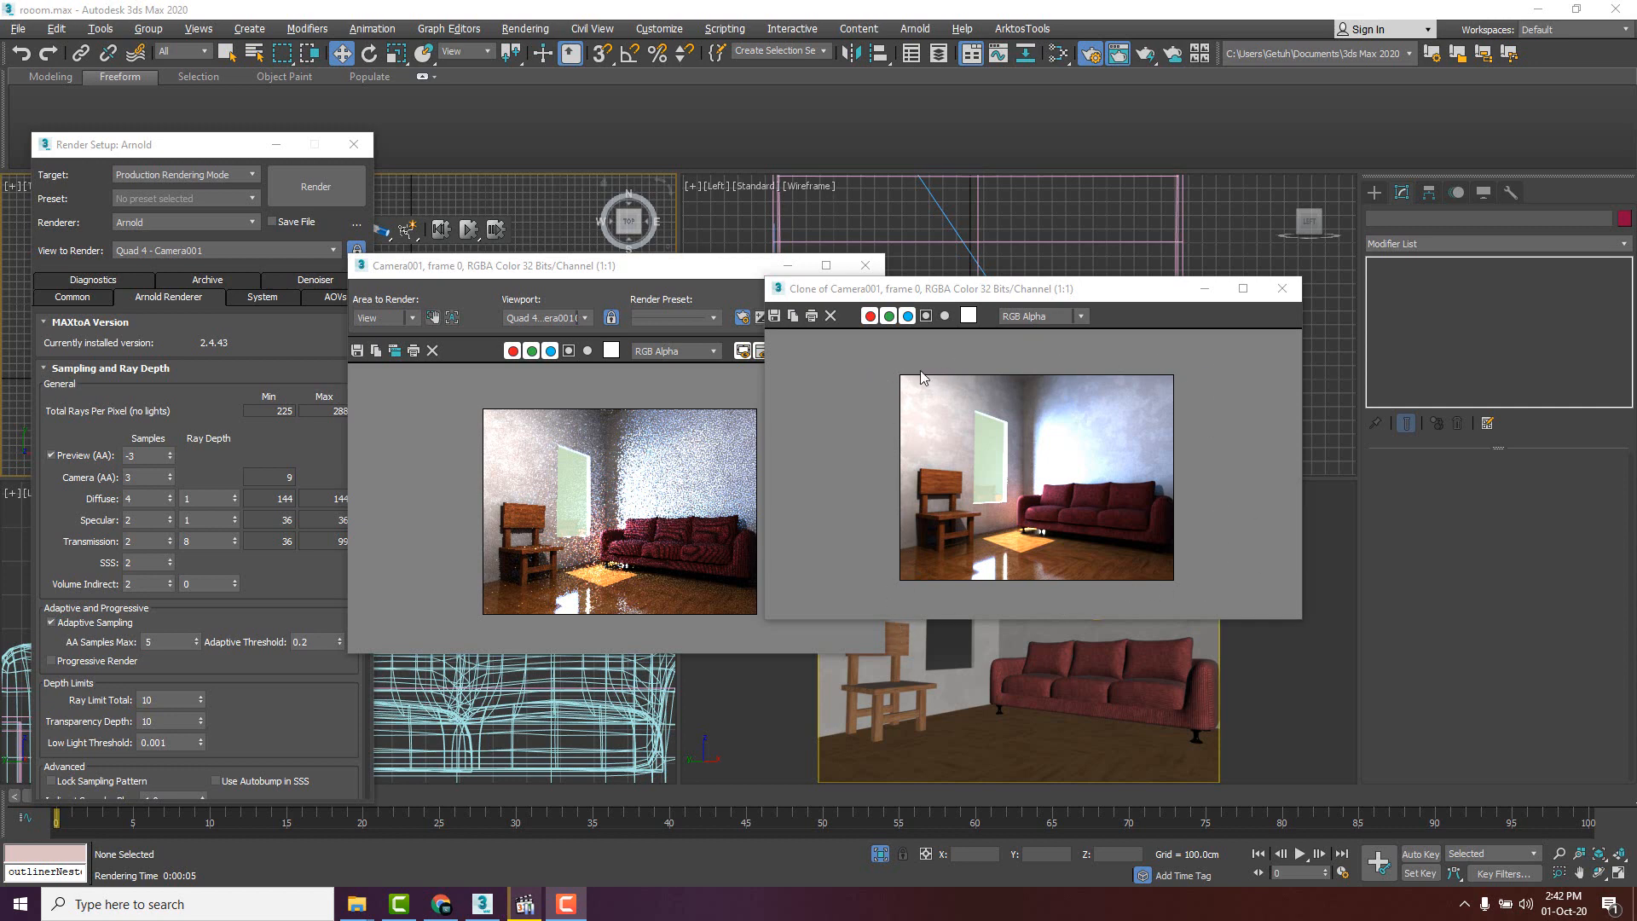
- Compare the noisy Camera001 render with its cleaner clone, and review the Arnold sampling and Denoiser settings
drag(944, 289, 956, 305)
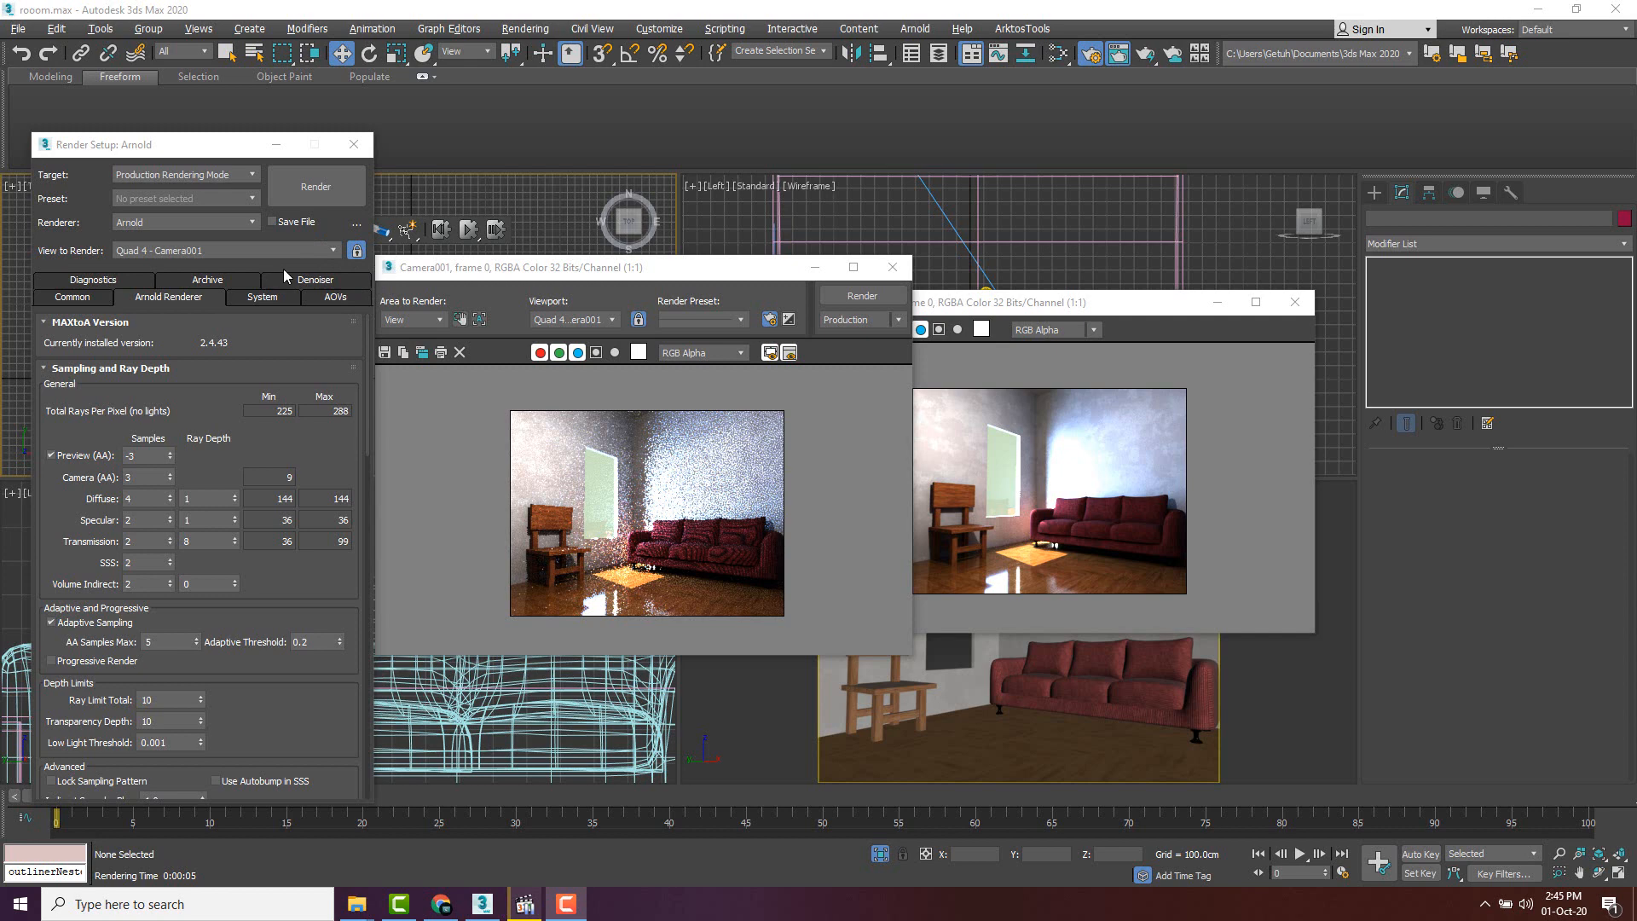
click(309, 281)
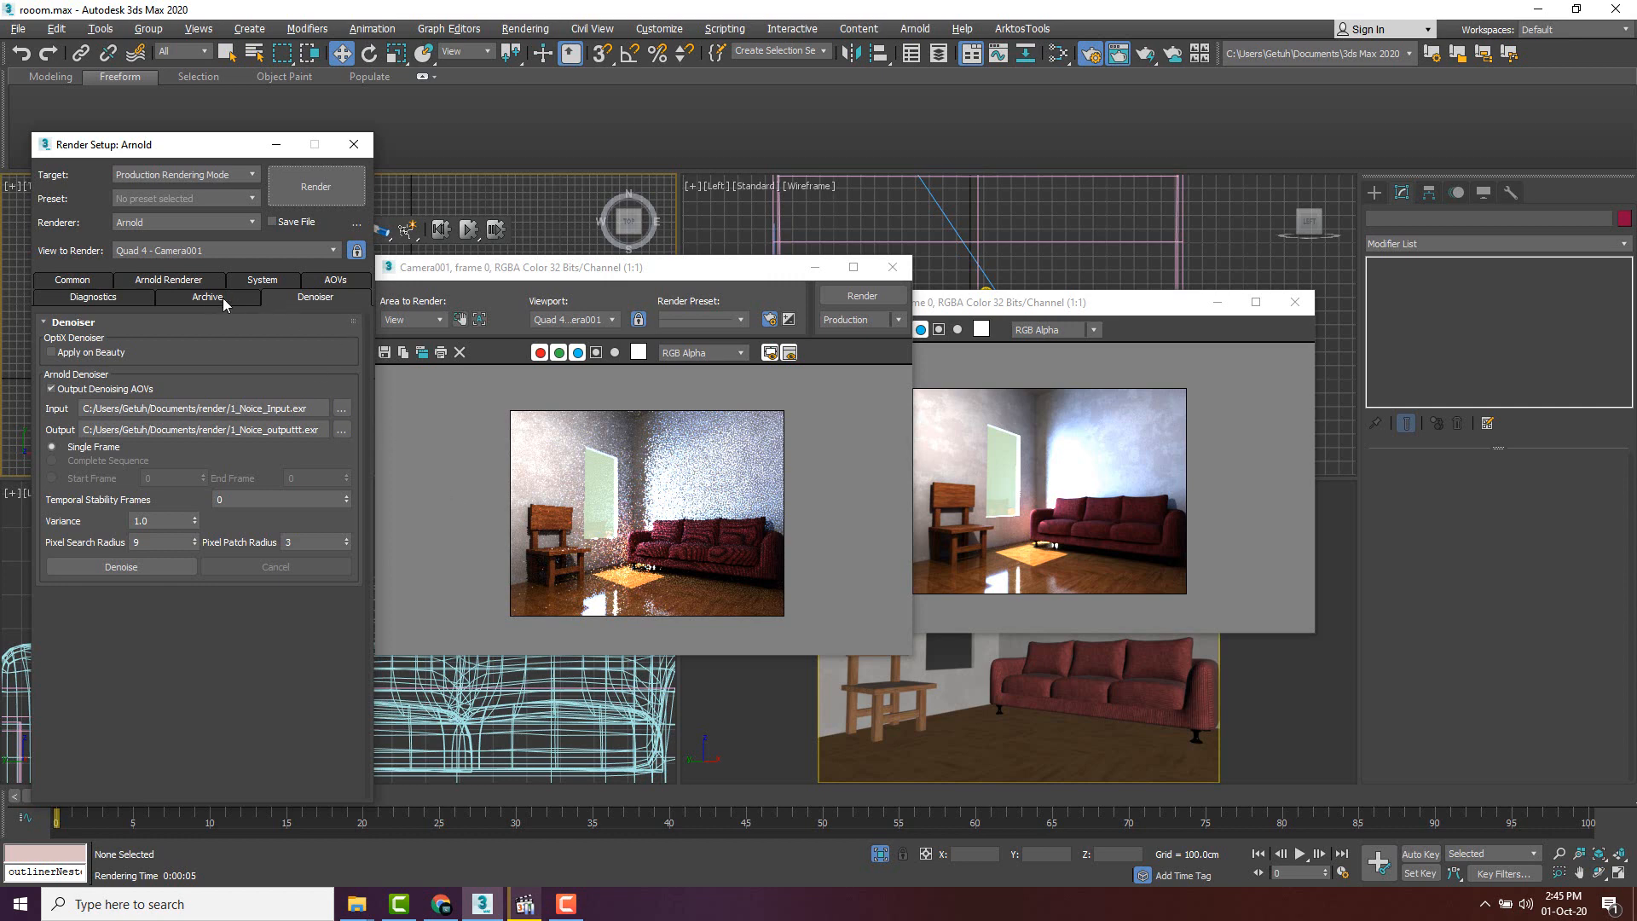
click(165, 281)
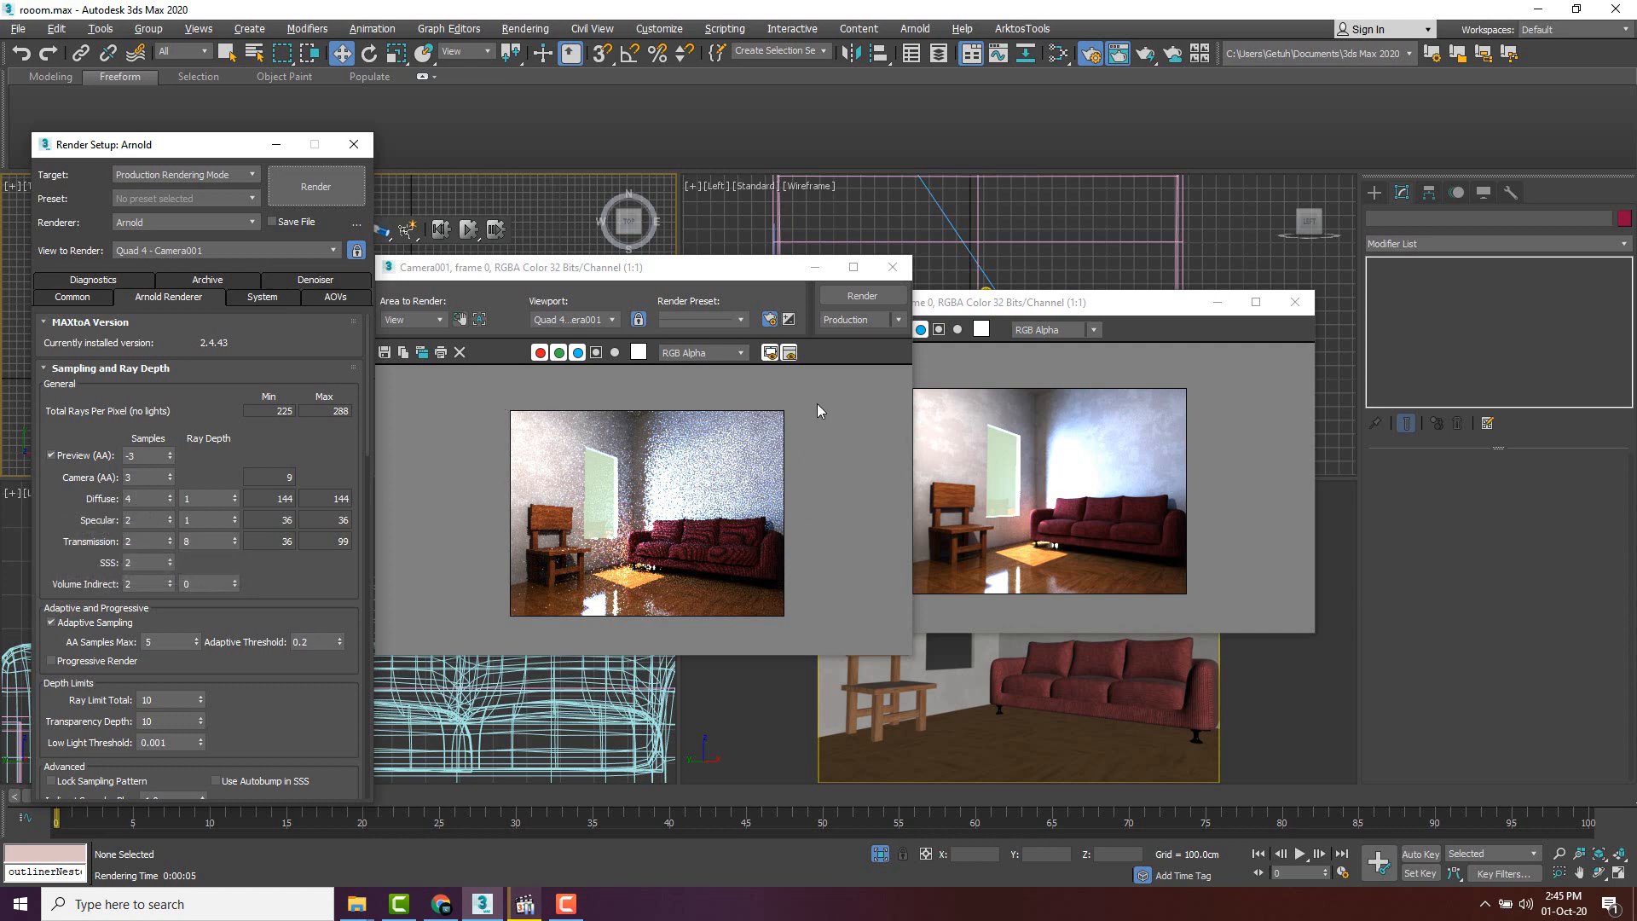
click(316, 281)
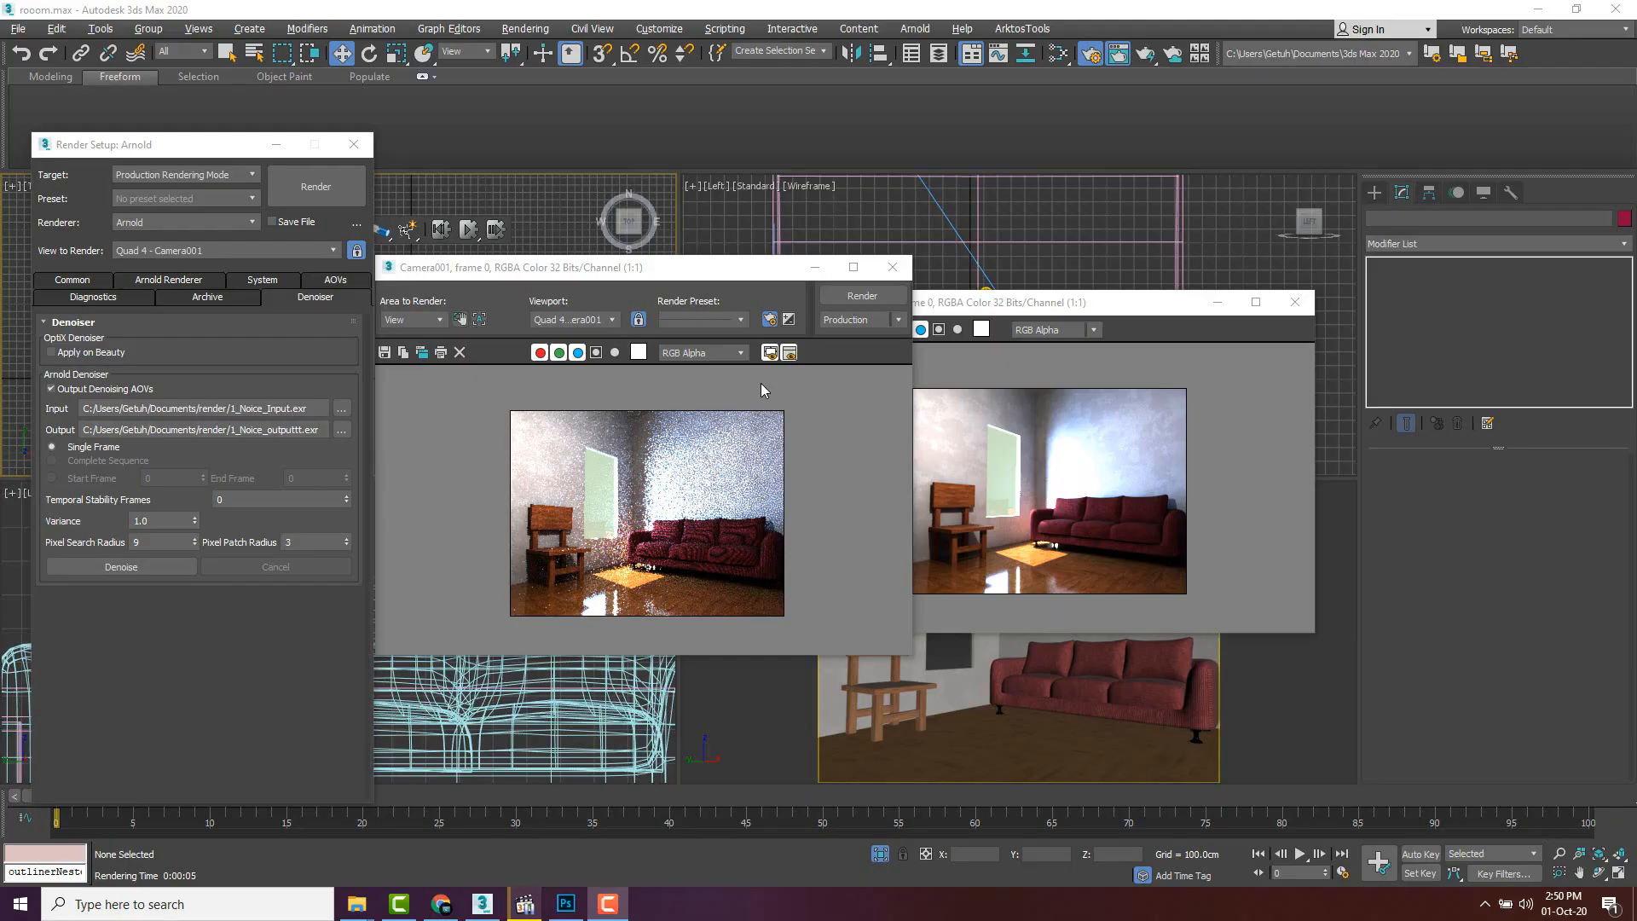
- Close the Camera001 render window and its clone, and look through the Arnold renderer settings
click(892, 267)
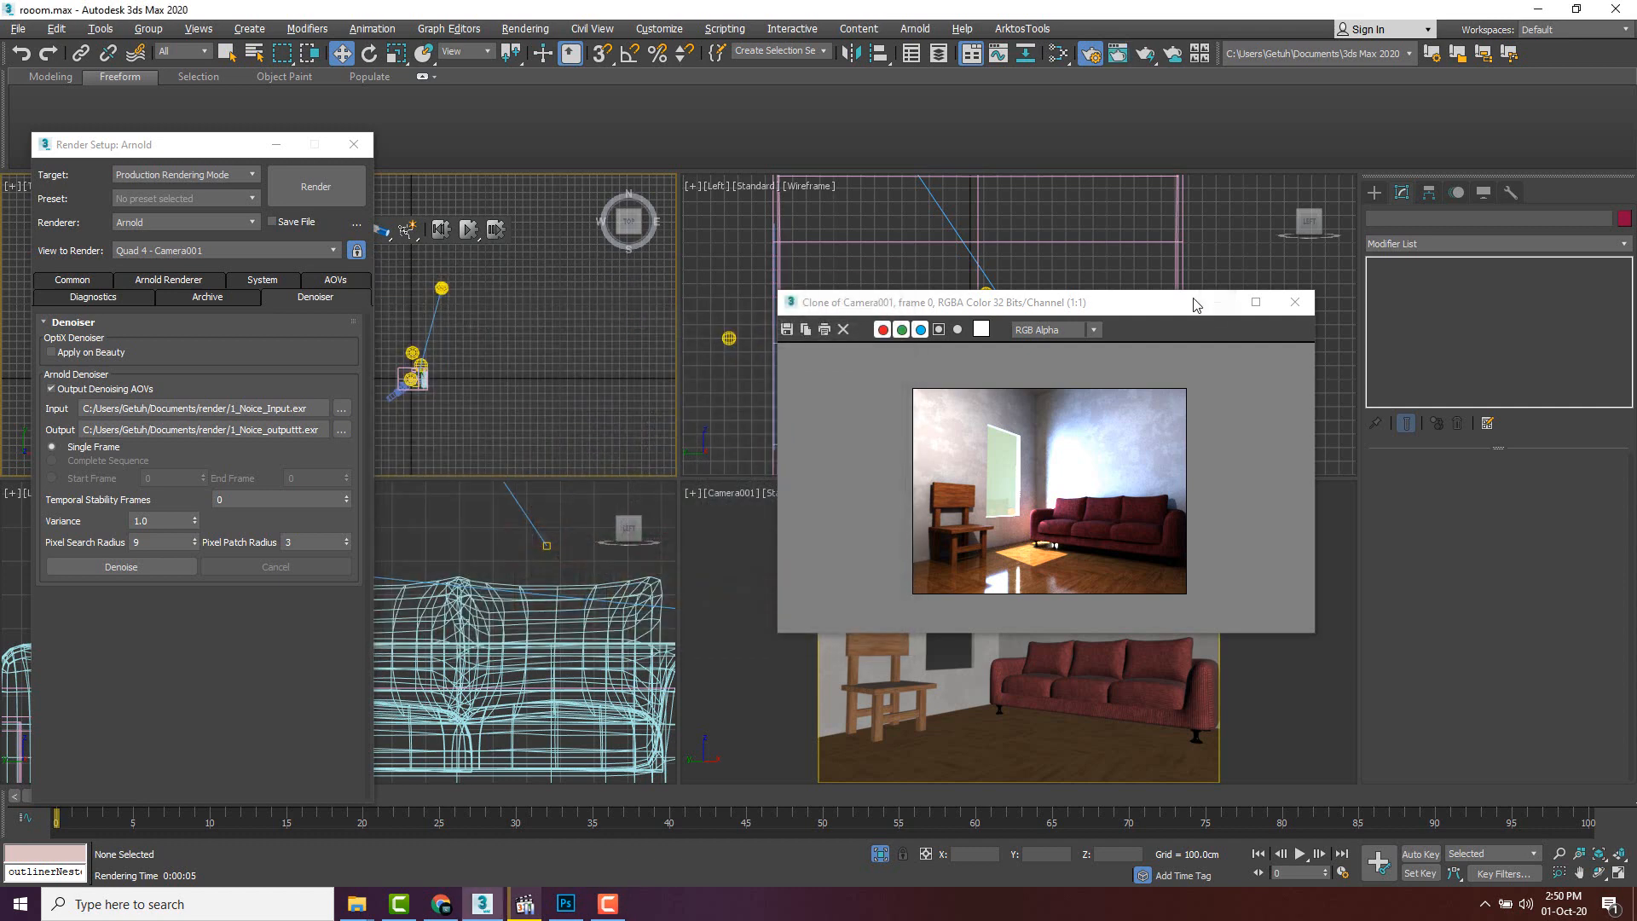
click(1295, 302)
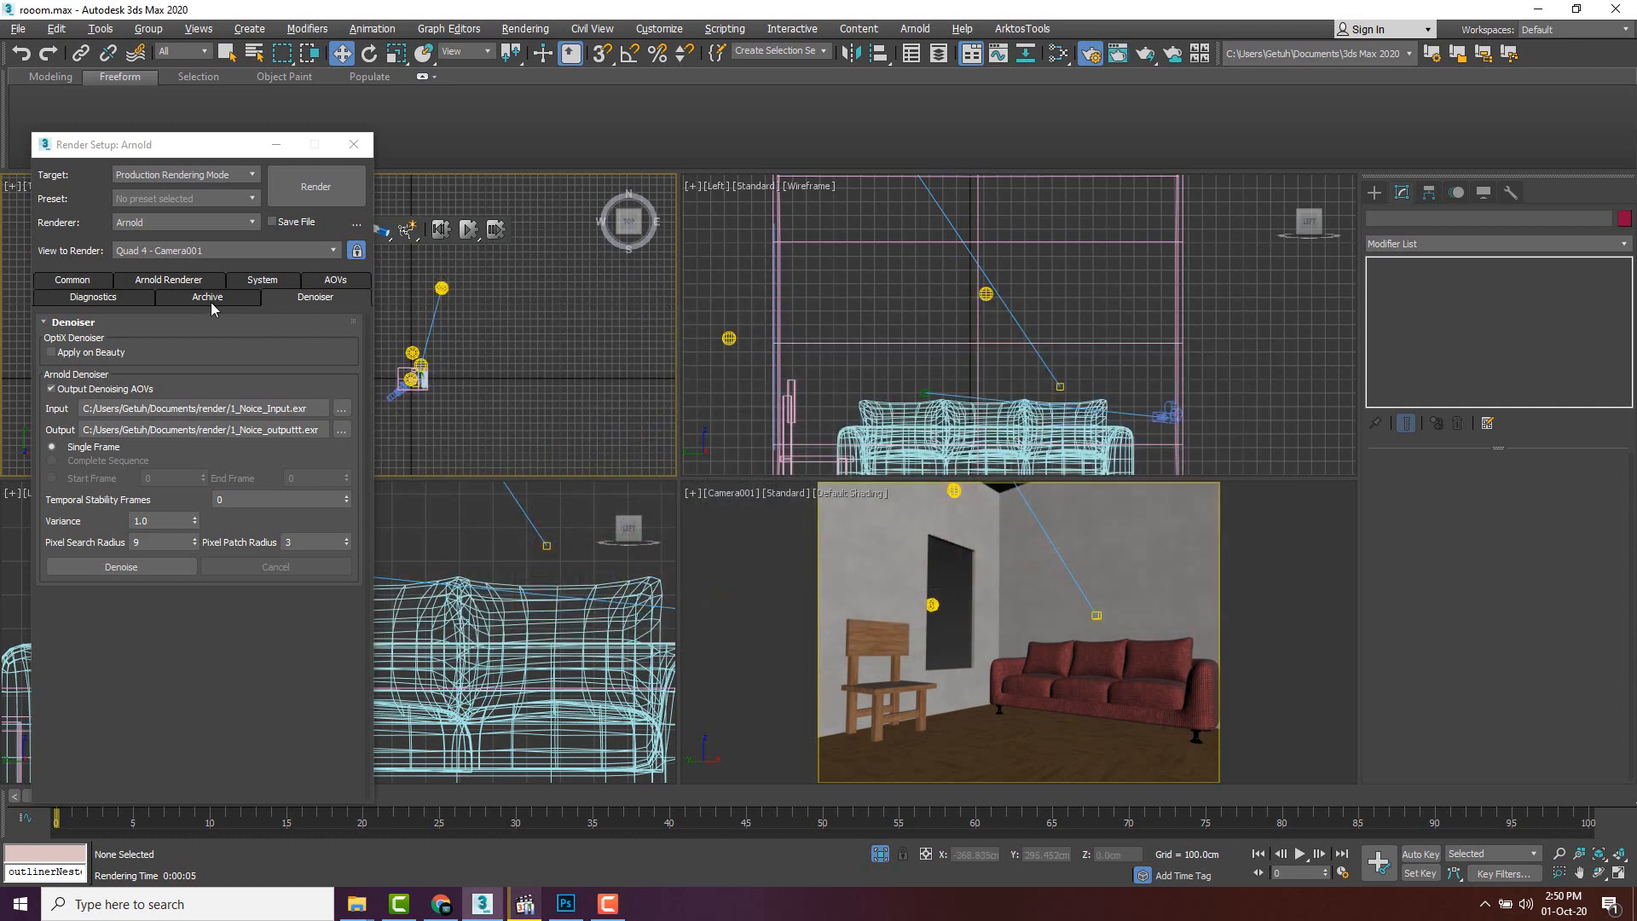
click(179, 281)
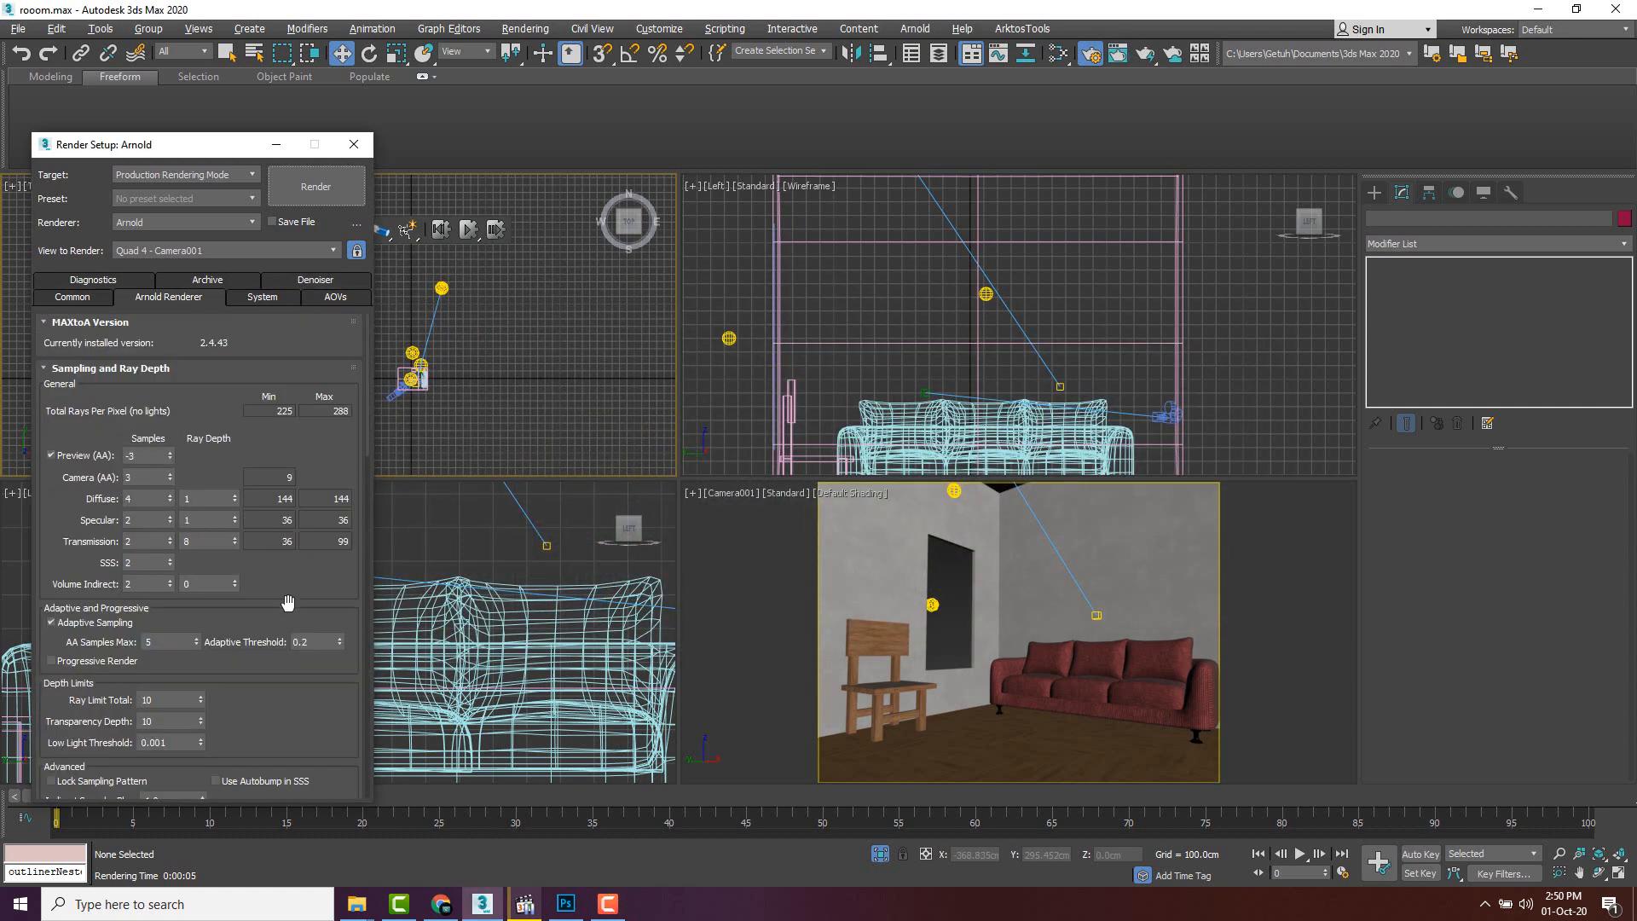
scroll(286, 602, down, 5)
scroll(286, 601, down, 12)
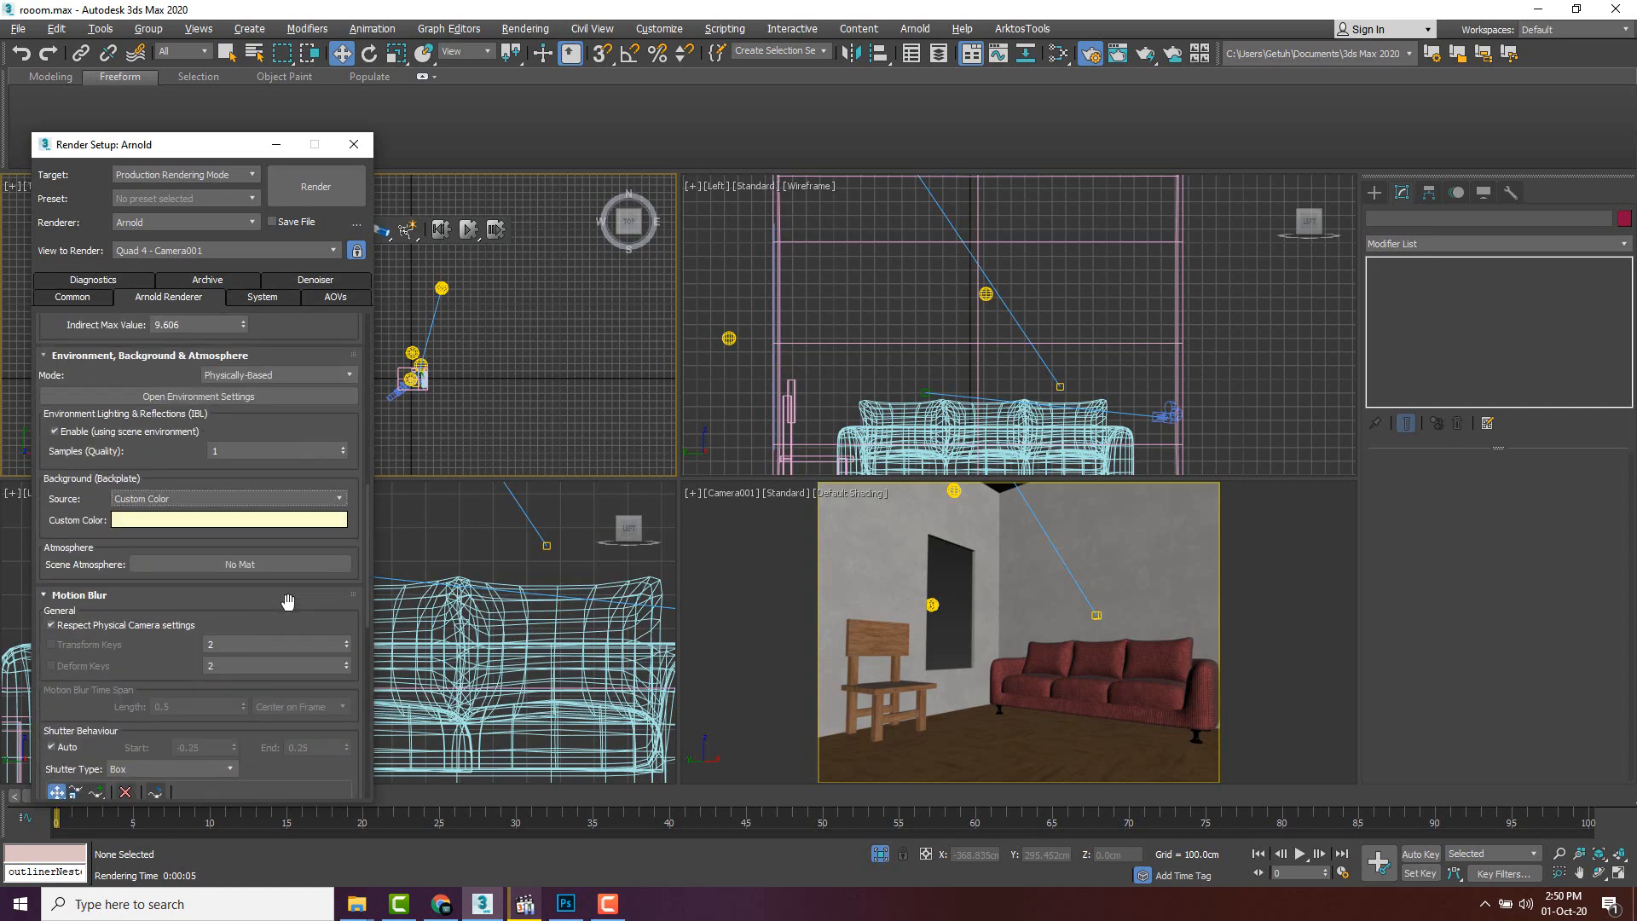
scroll(289, 602, up, 4)
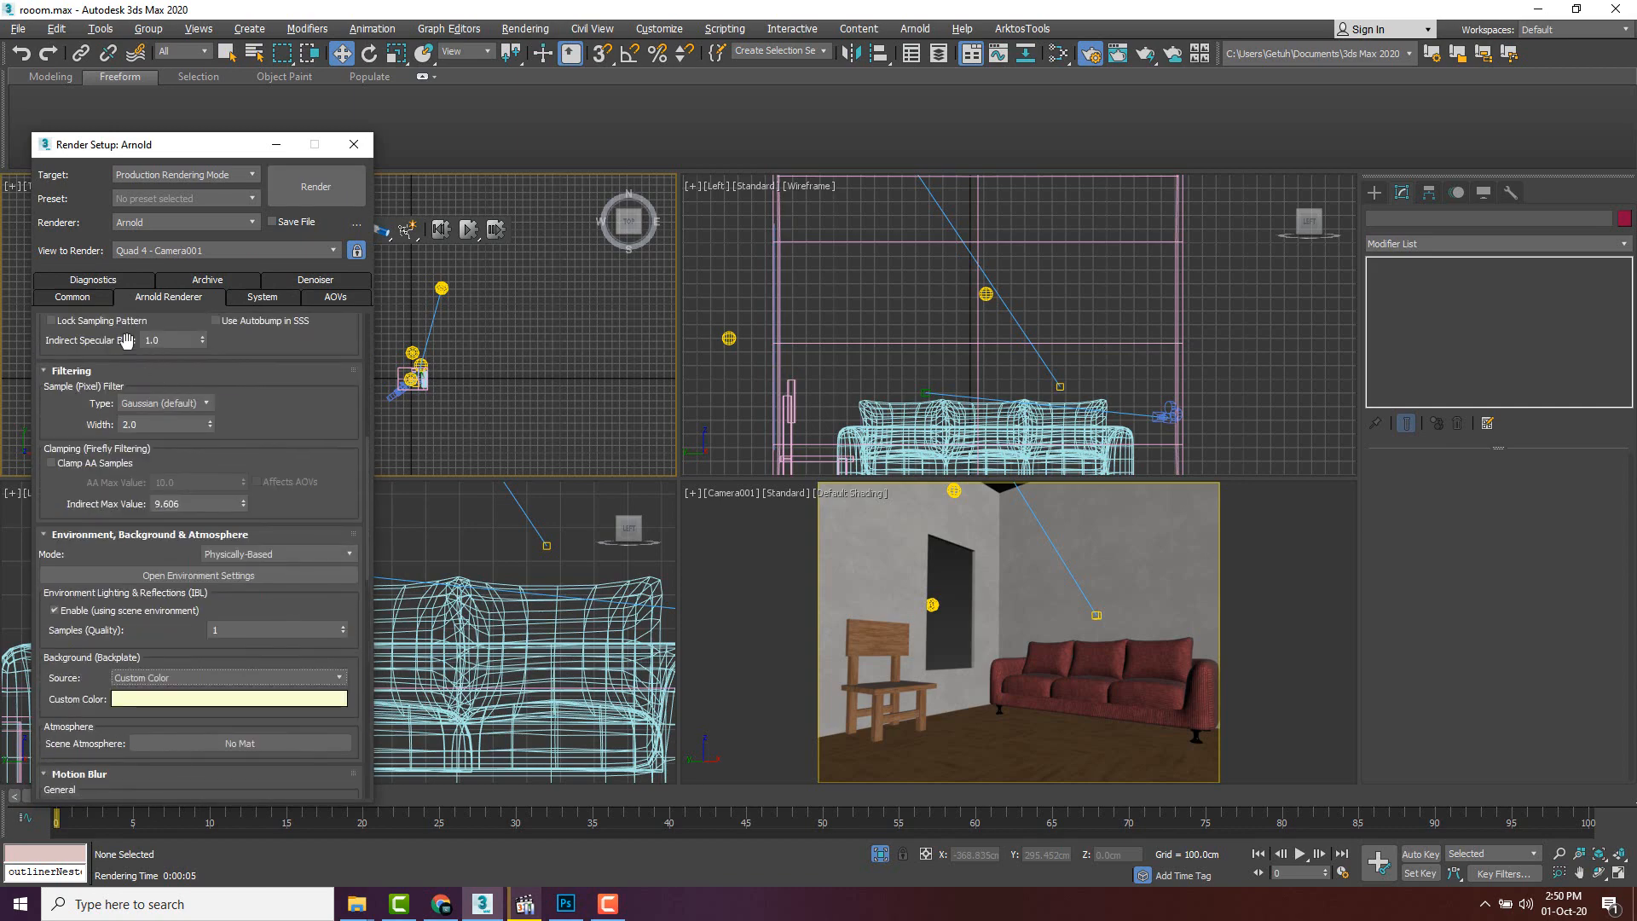
- Enable saving the render output to a file in the common render parameters
click(81, 295)
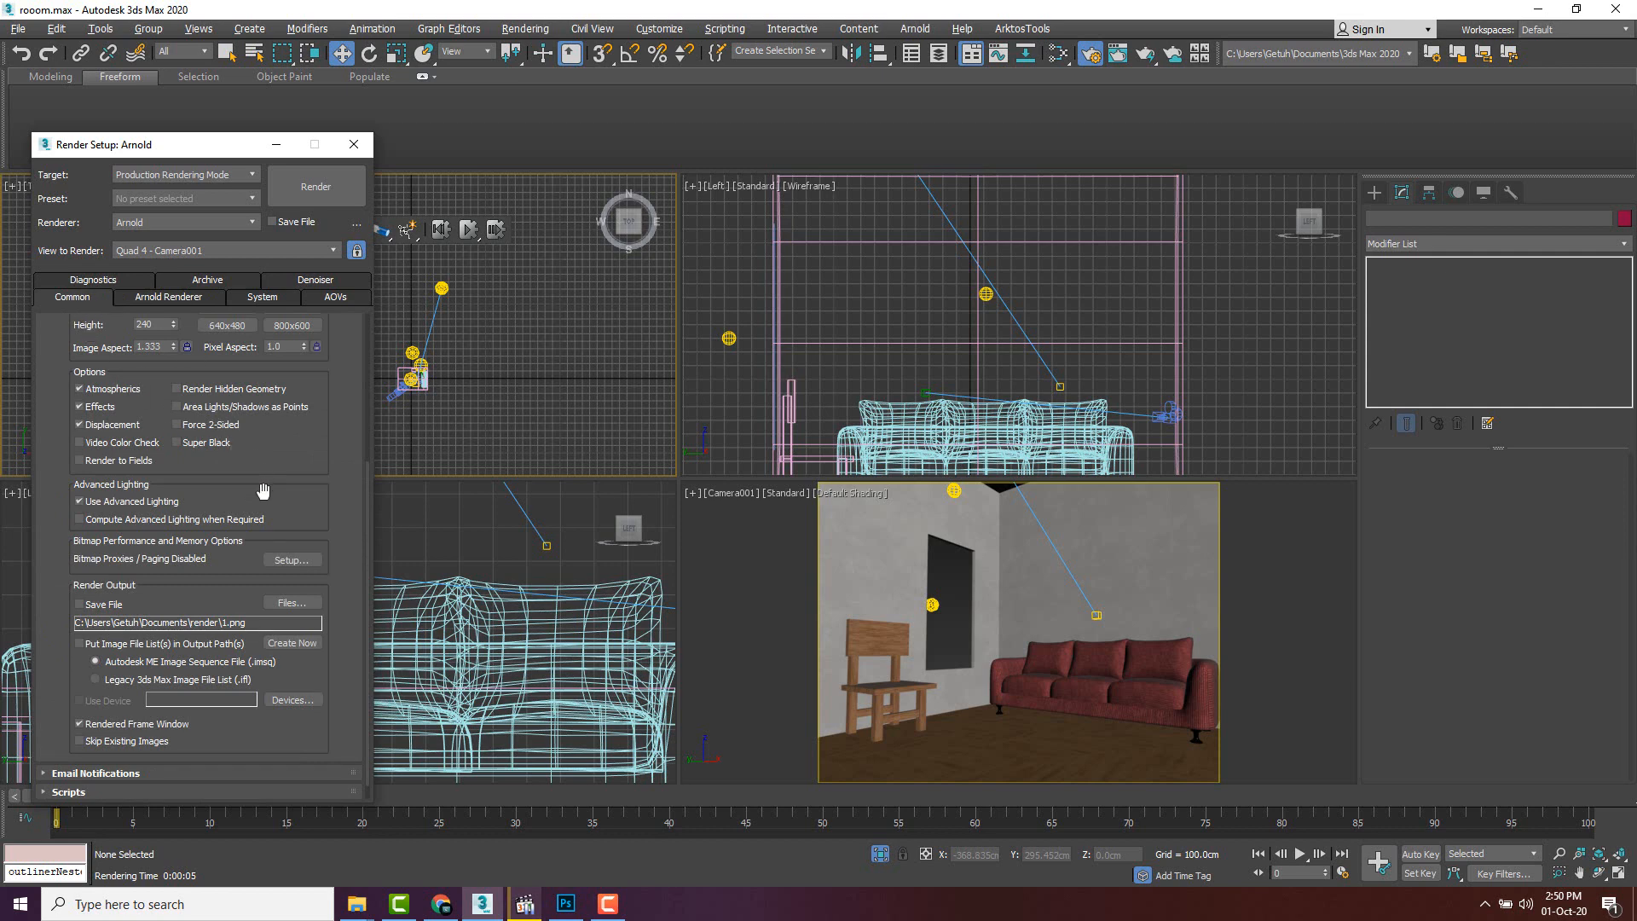
scroll(264, 492, down, 2)
scroll(263, 493, up, 1)
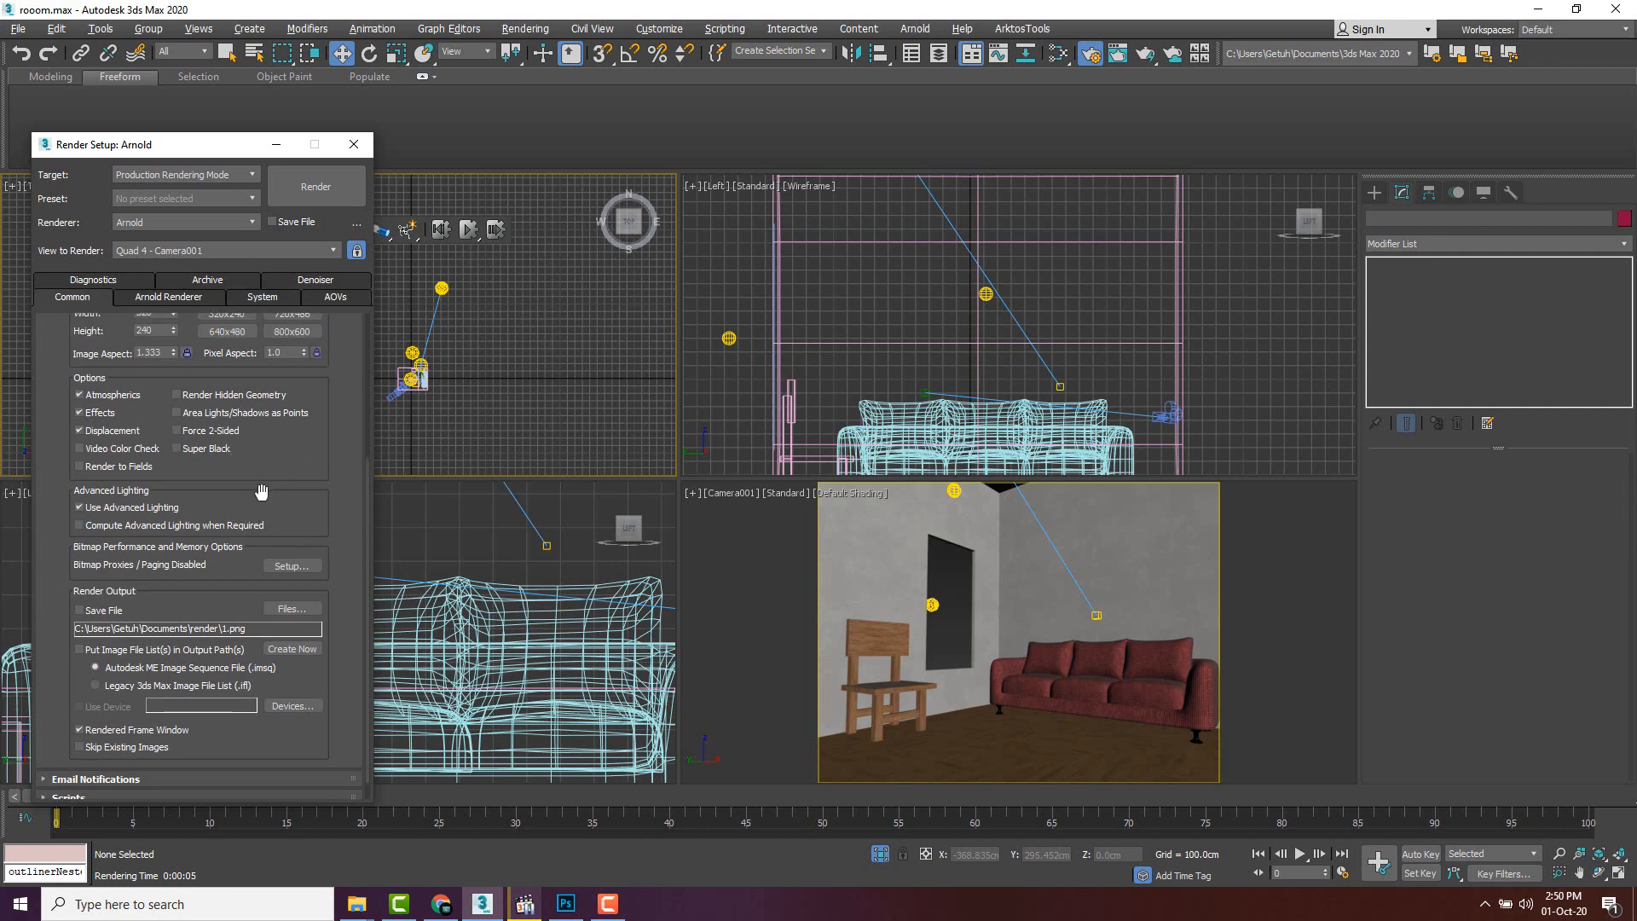
click(80, 610)
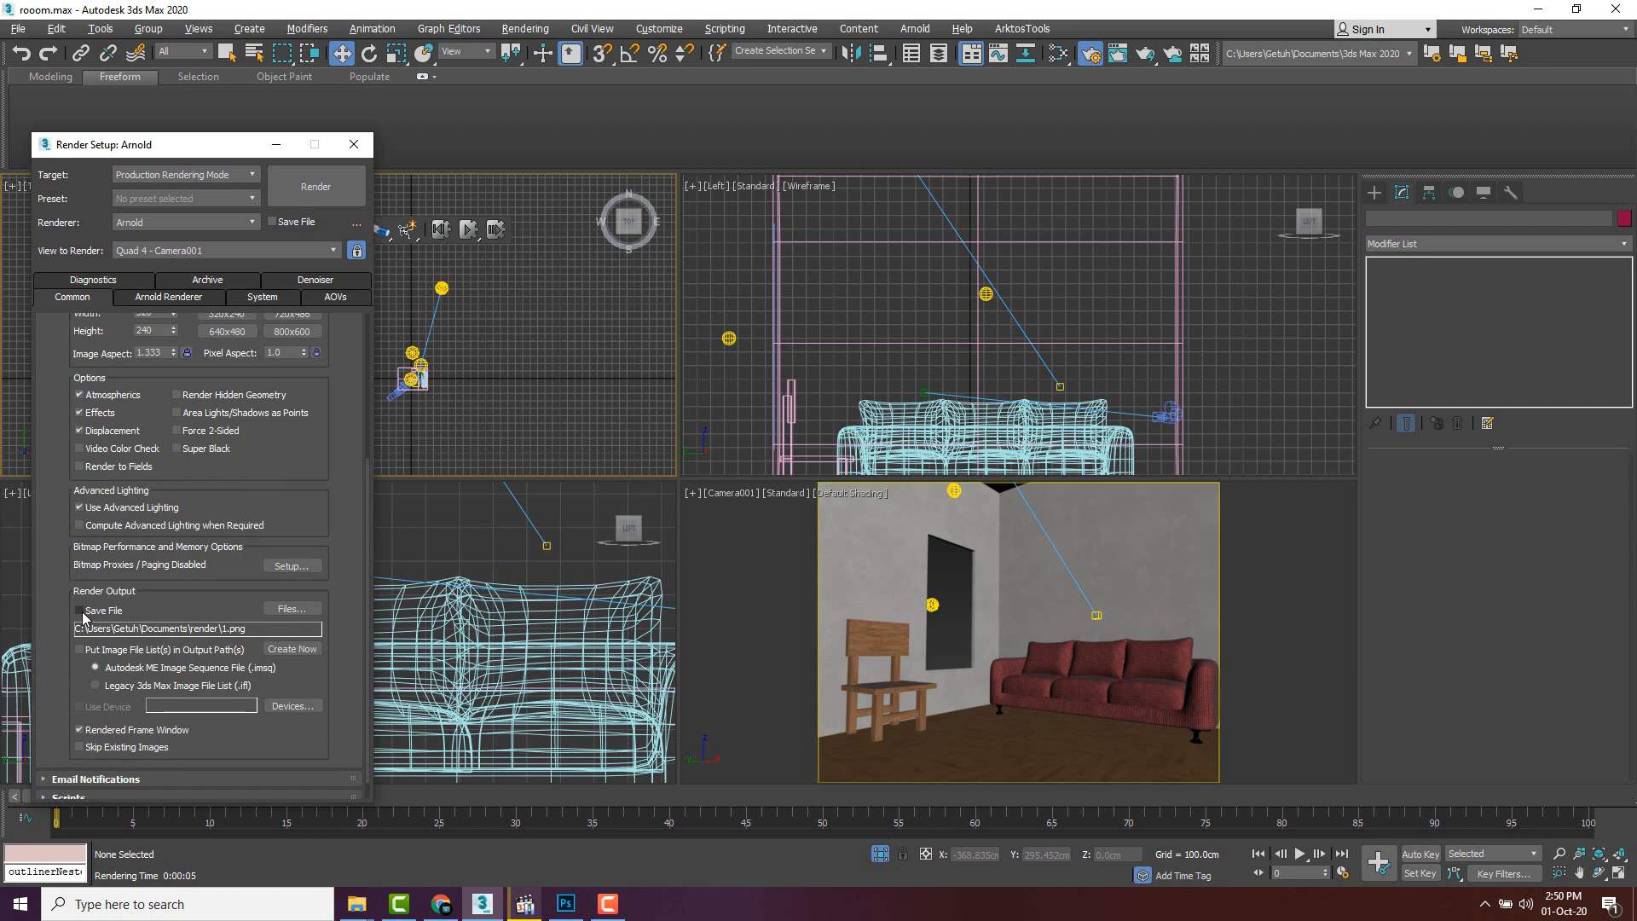
- Create a folder named render in Documents and set the render output to a PNG file named 1 inside it
click(288, 609)
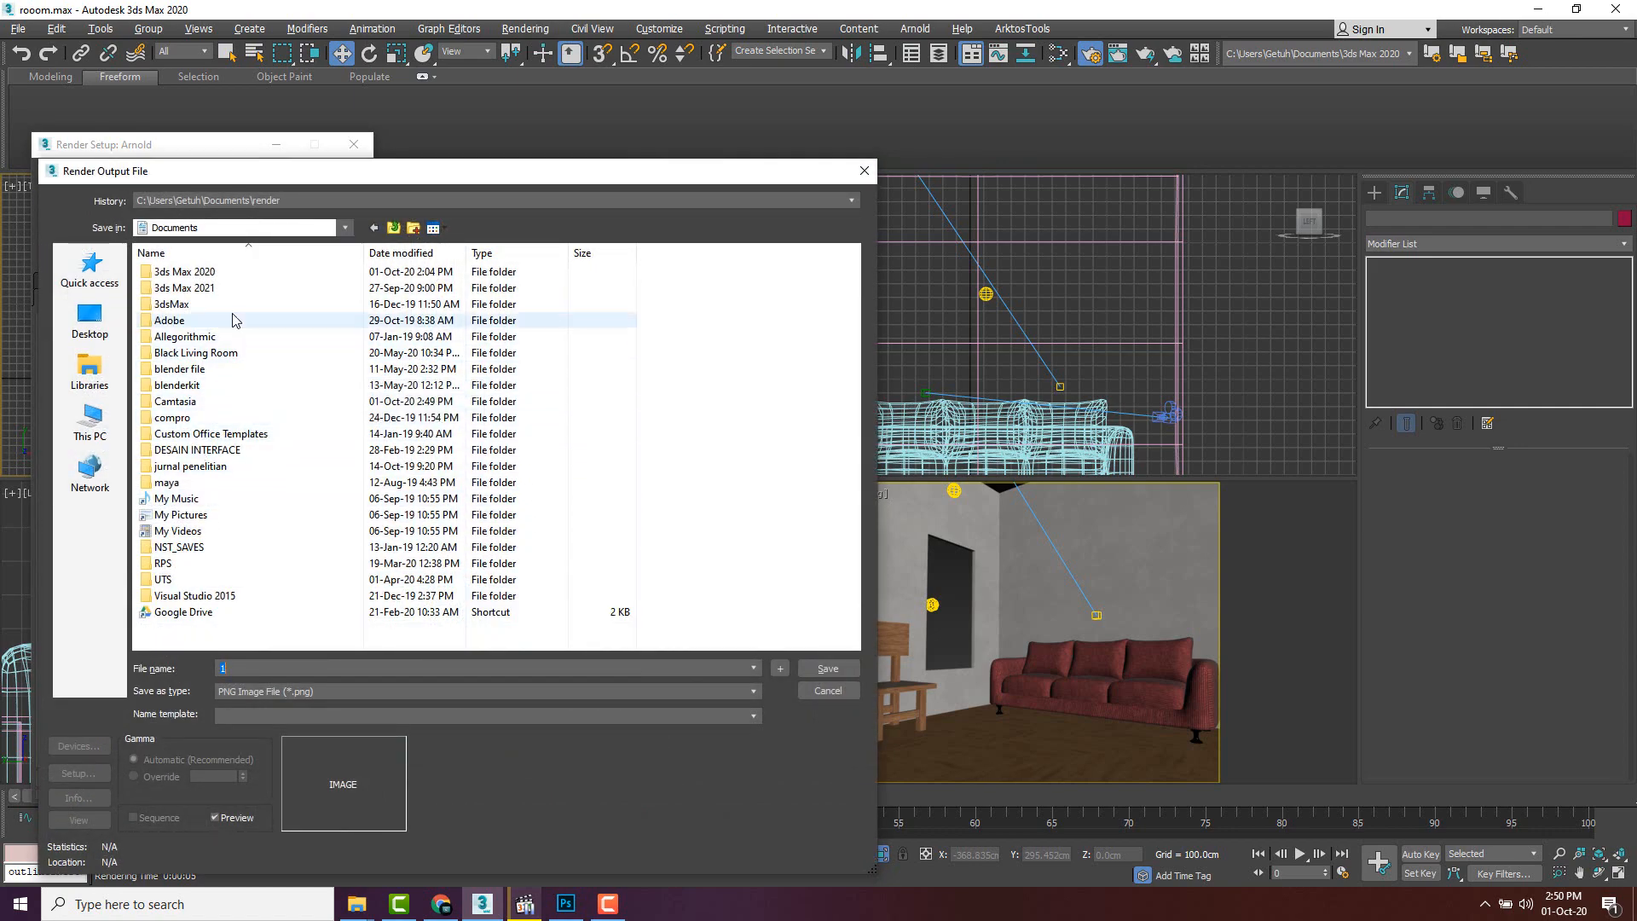
drag(316, 172, 368, 167)
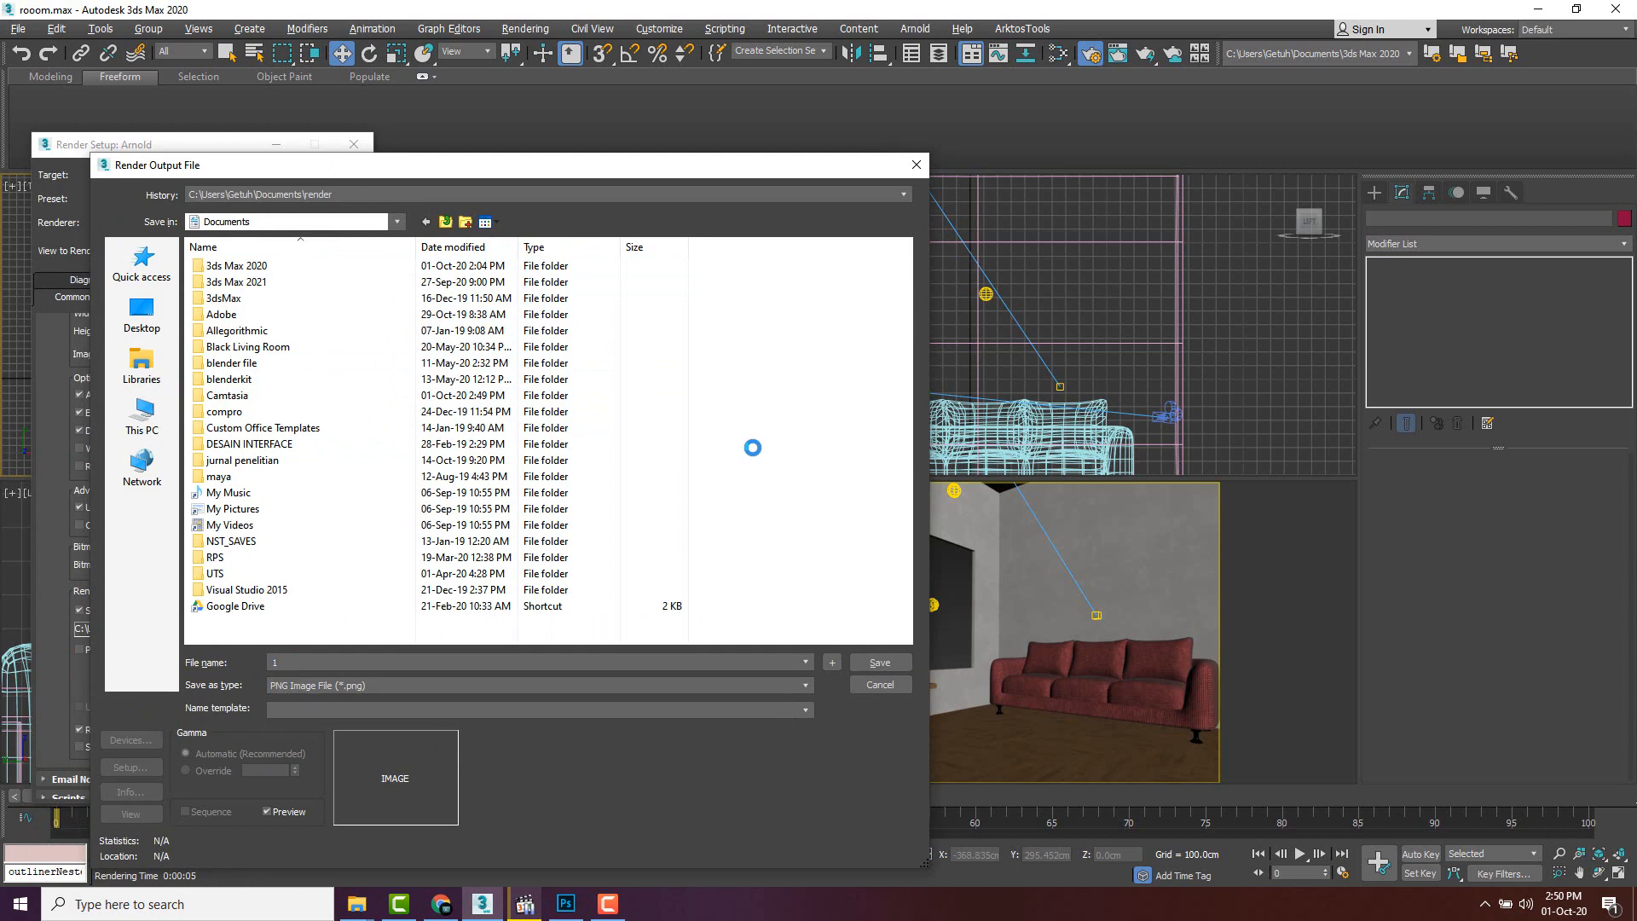
right_click(753, 454)
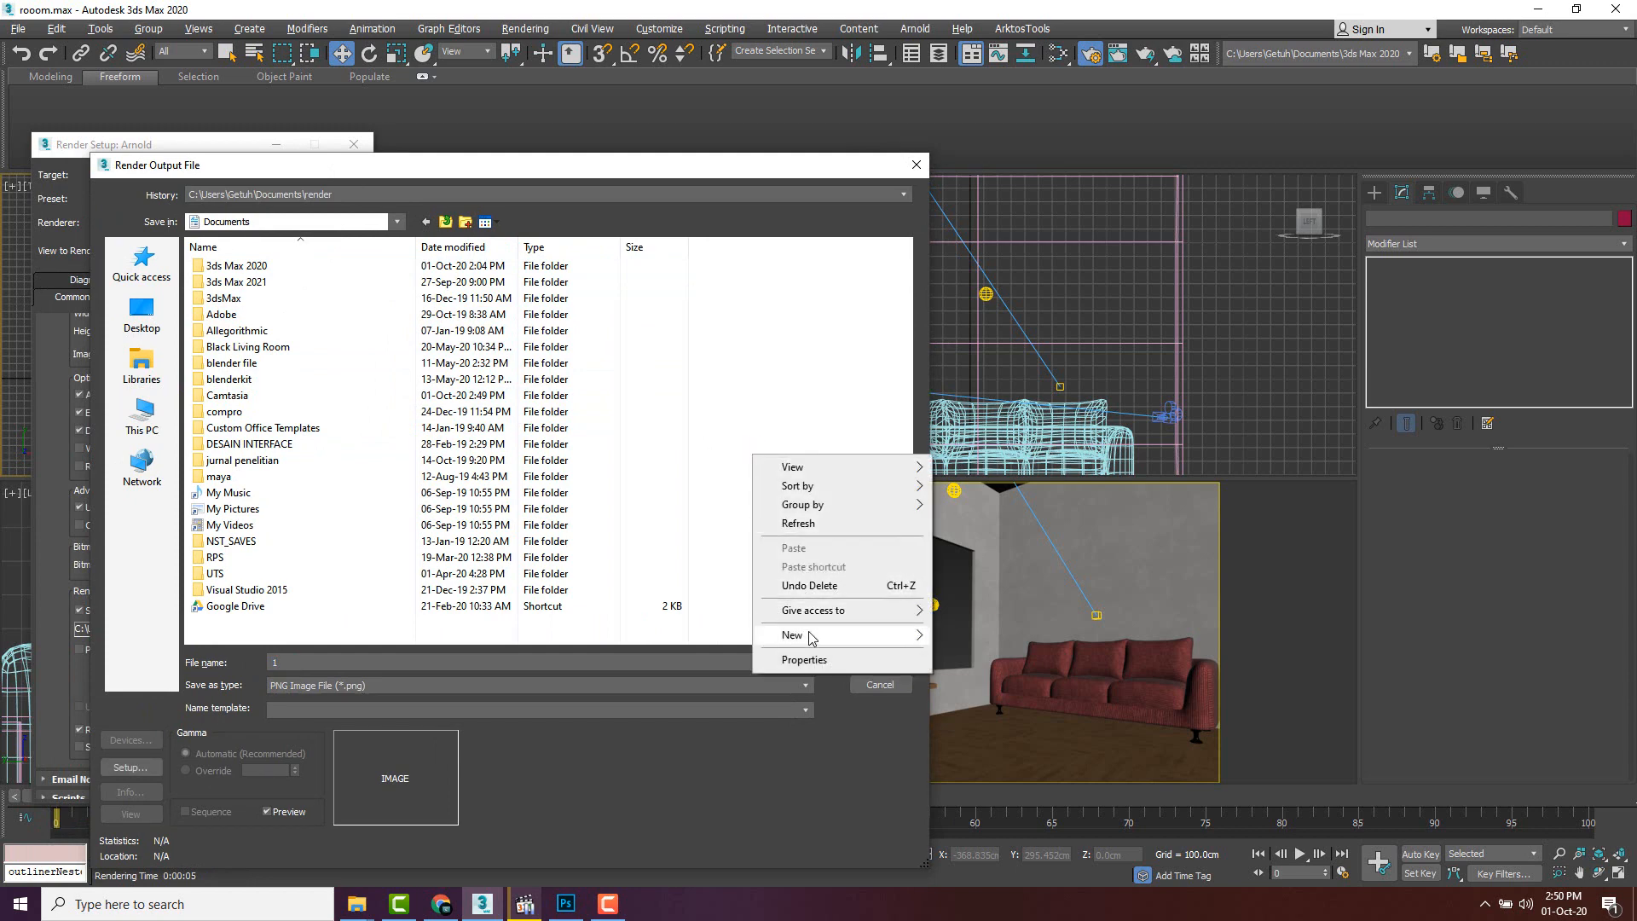
mouse_move(811, 637)
click(968, 637)
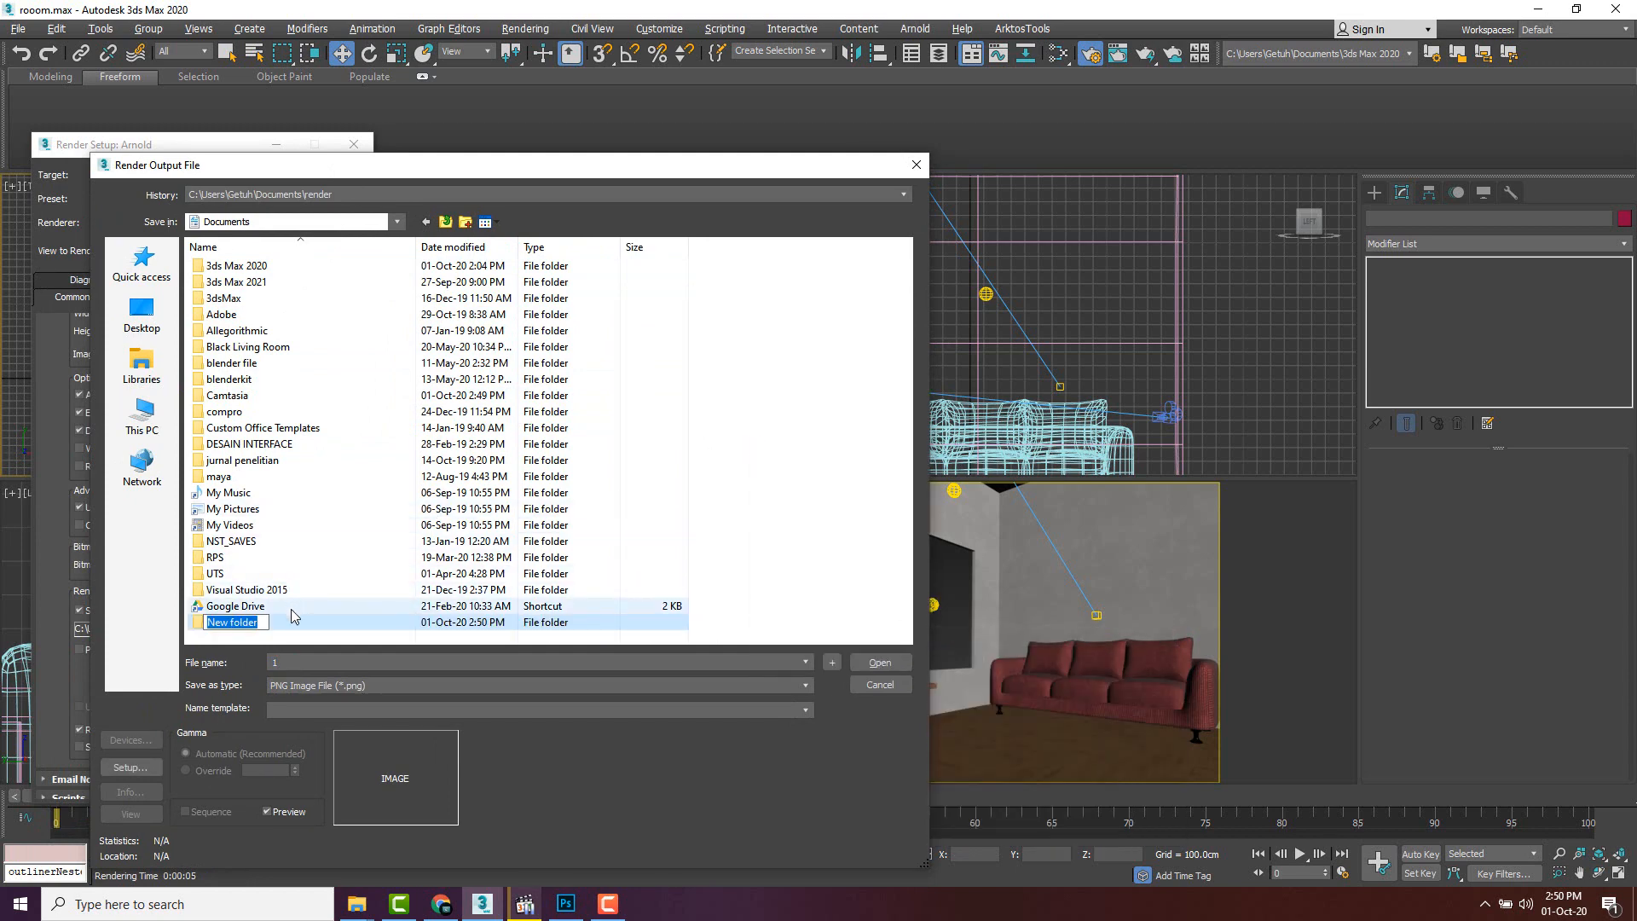
text(render)
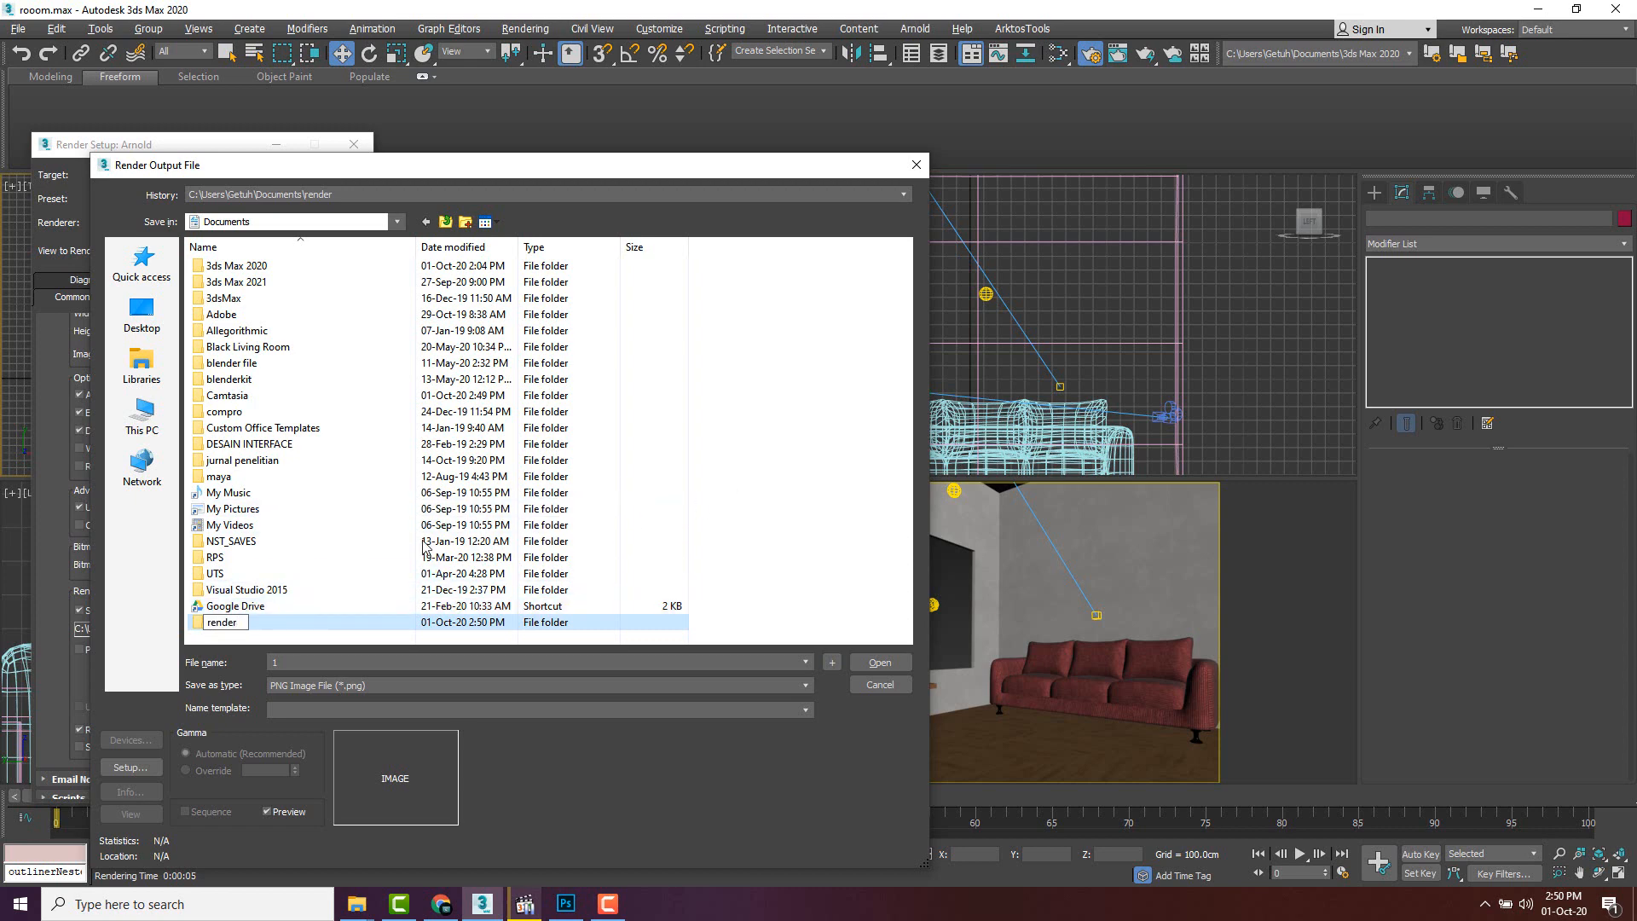
key(Return)
double_click(221, 621)
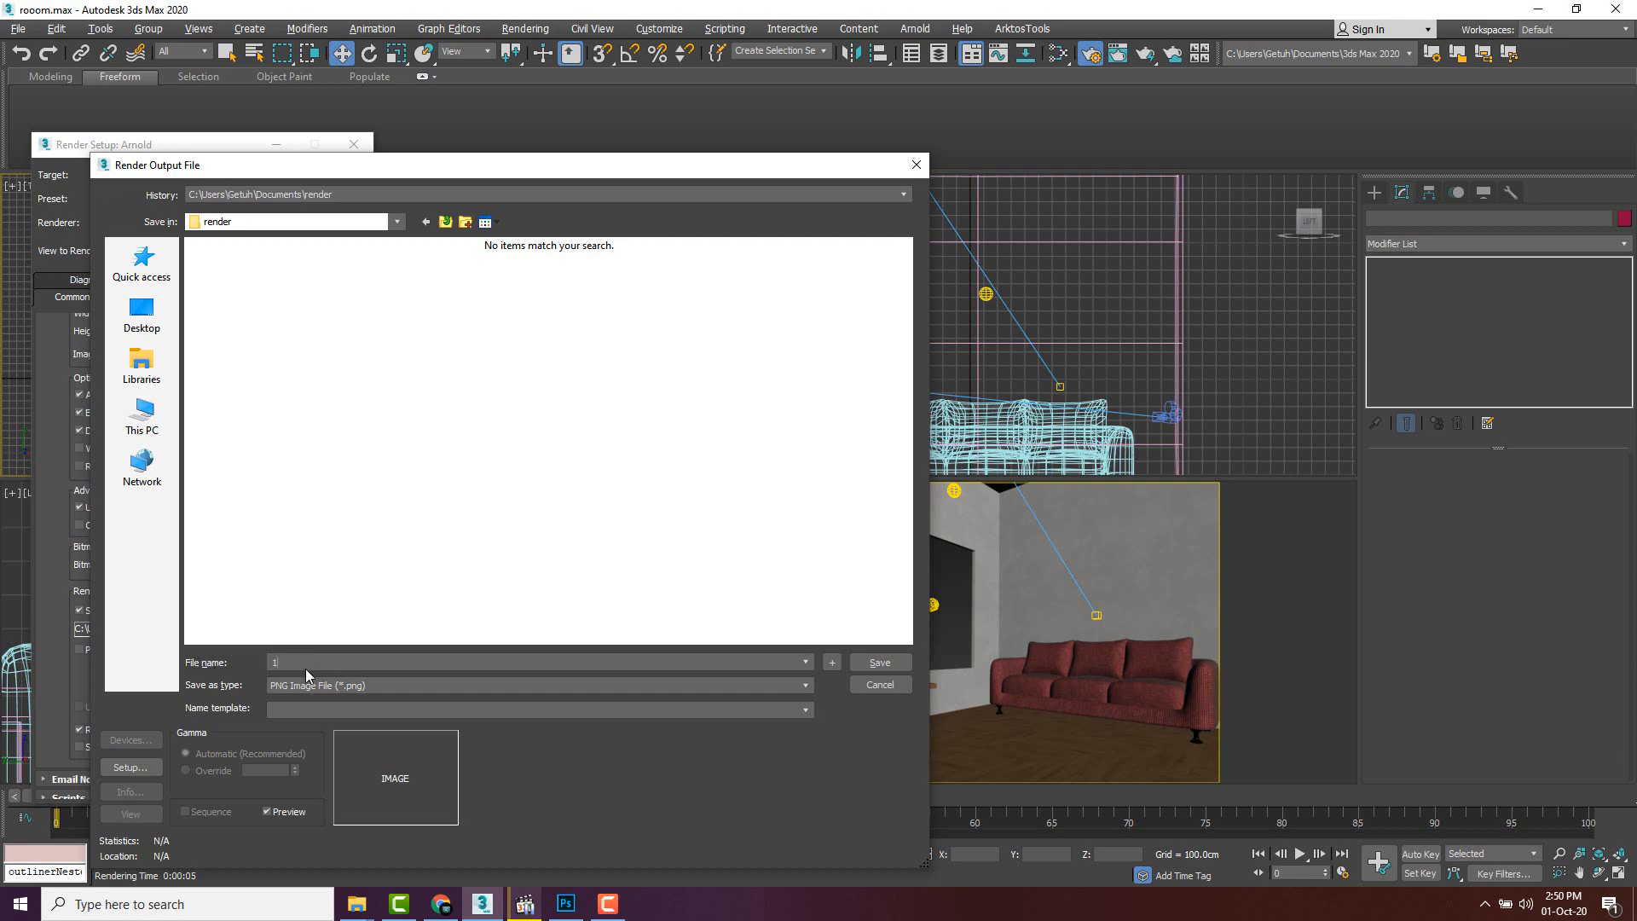
click(881, 664)
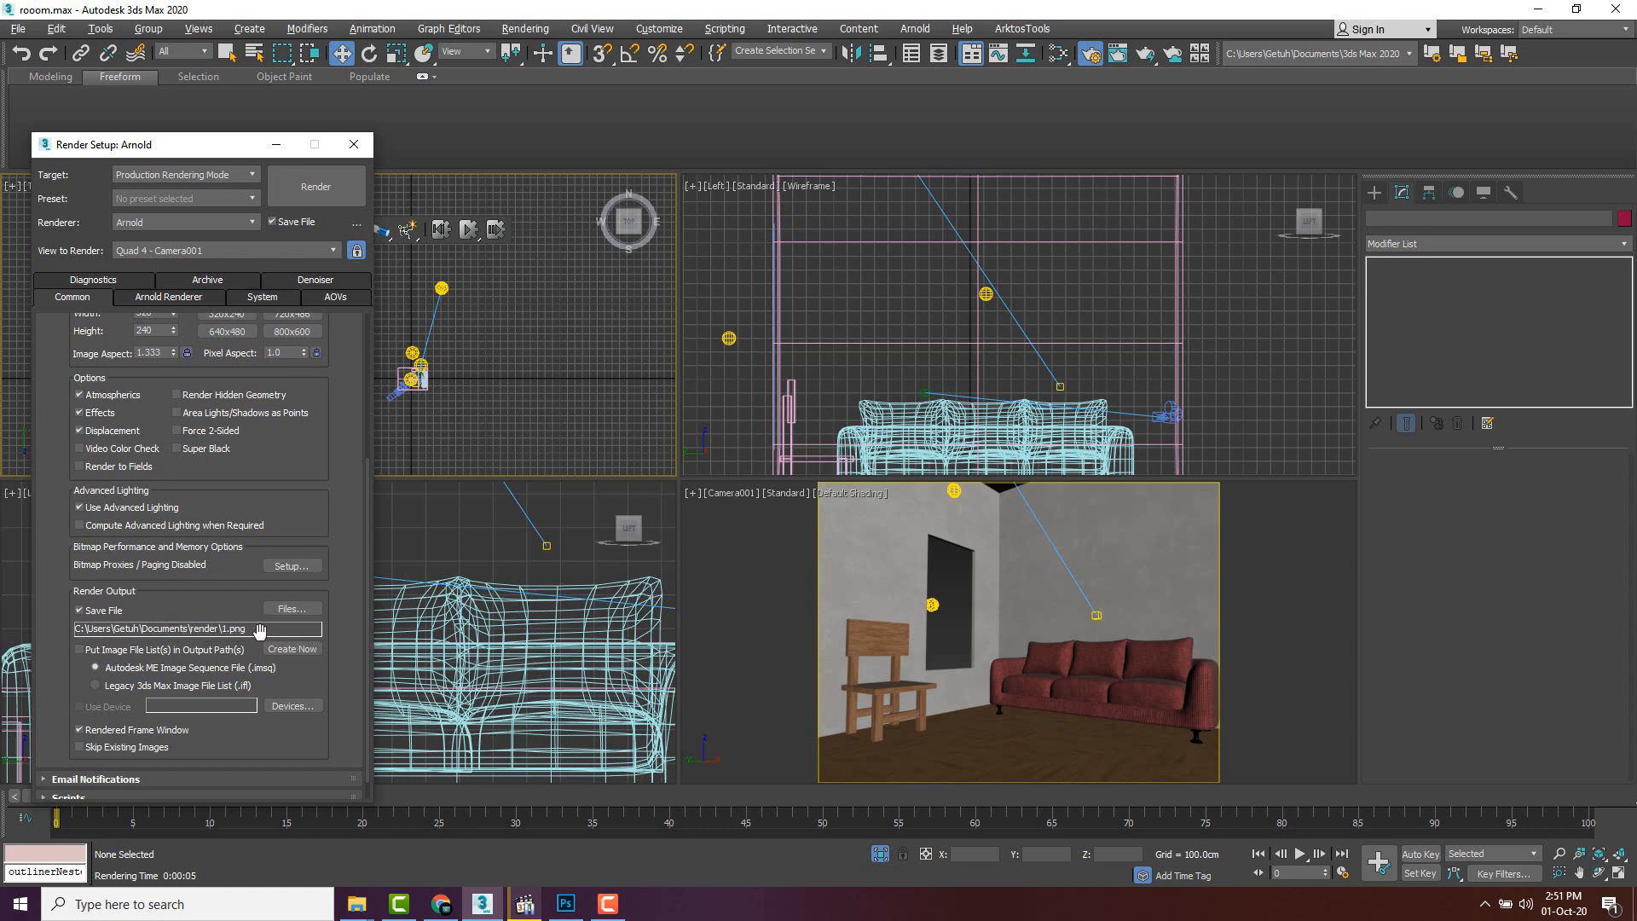
- Render the Camera001 view with Arnold to the output file and inspect the result for noise on the walls
drag(318, 457, 299, 569)
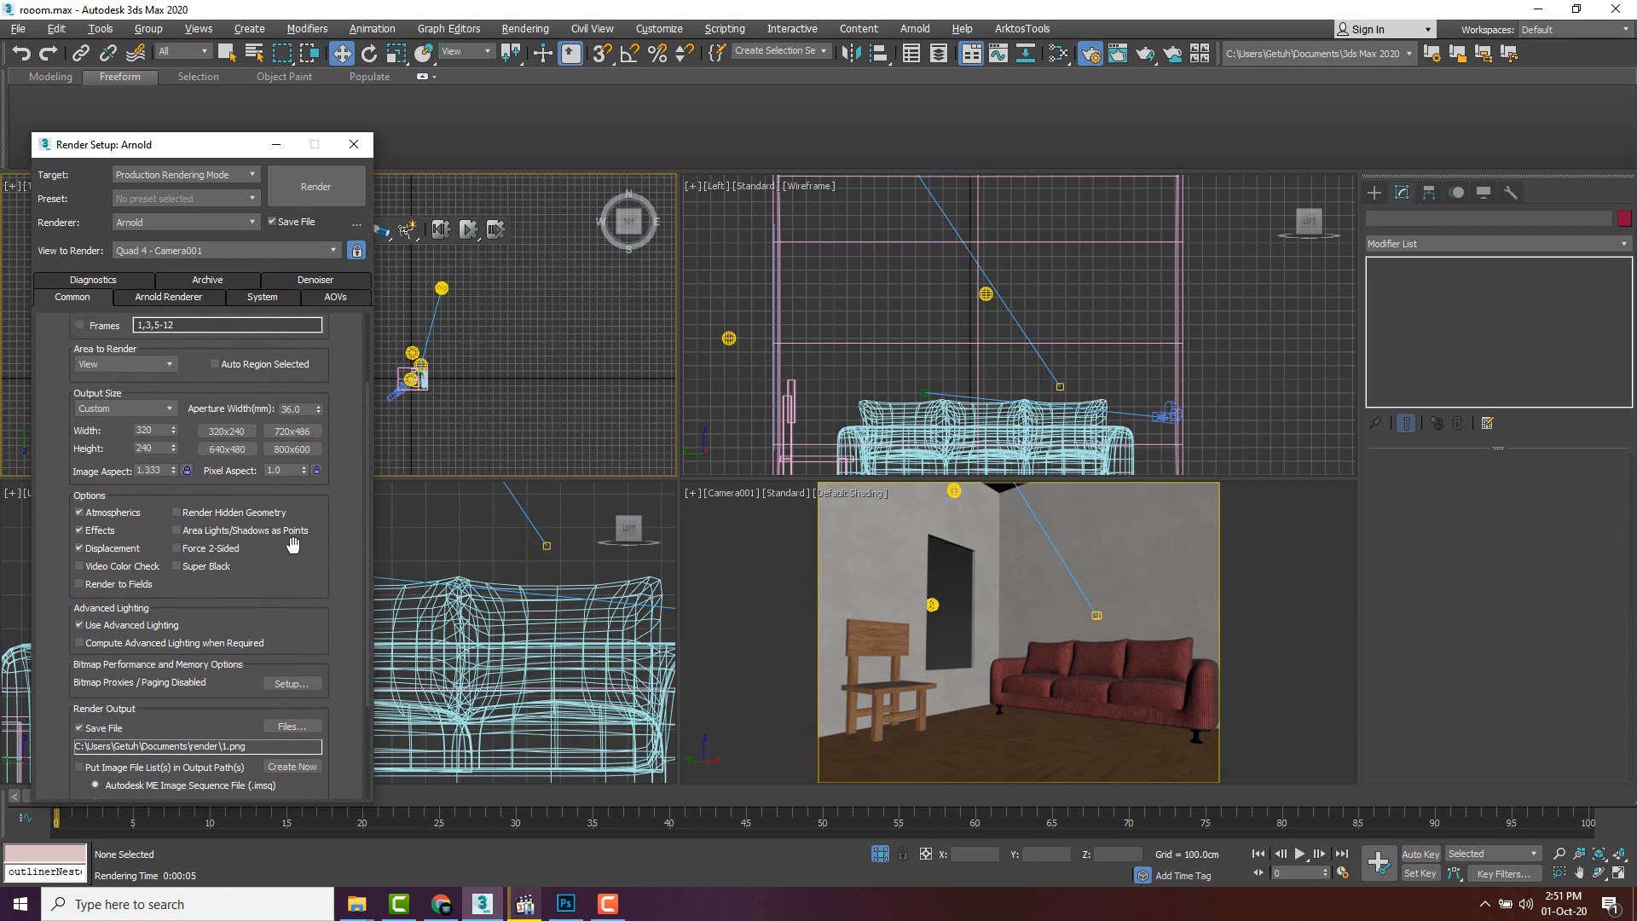
click(206, 282)
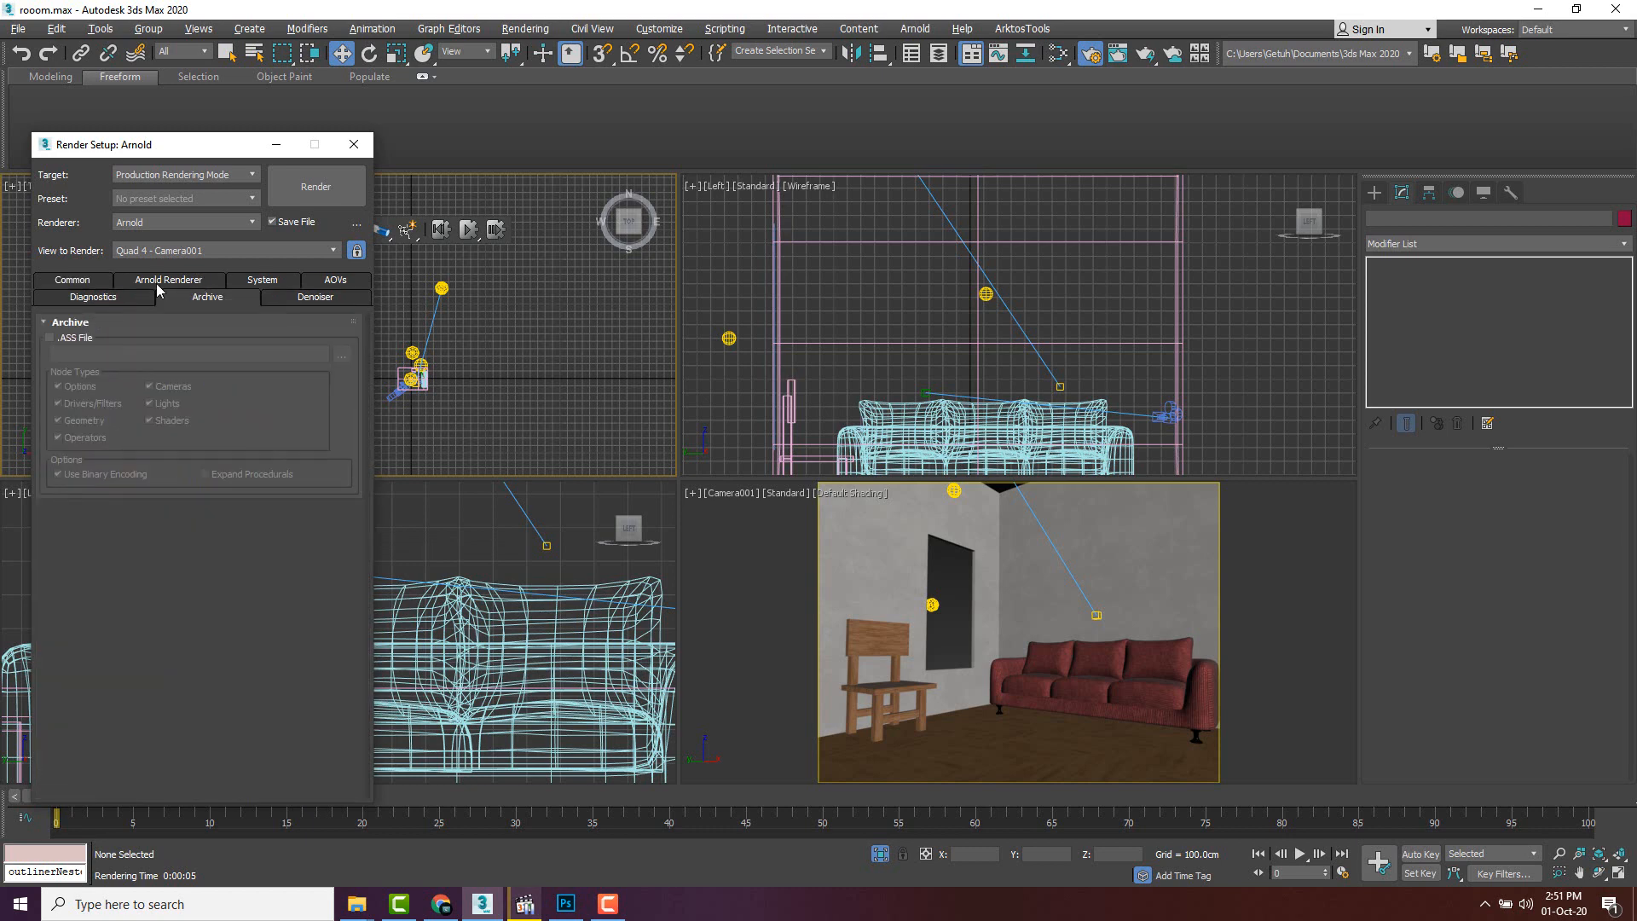
click(125, 281)
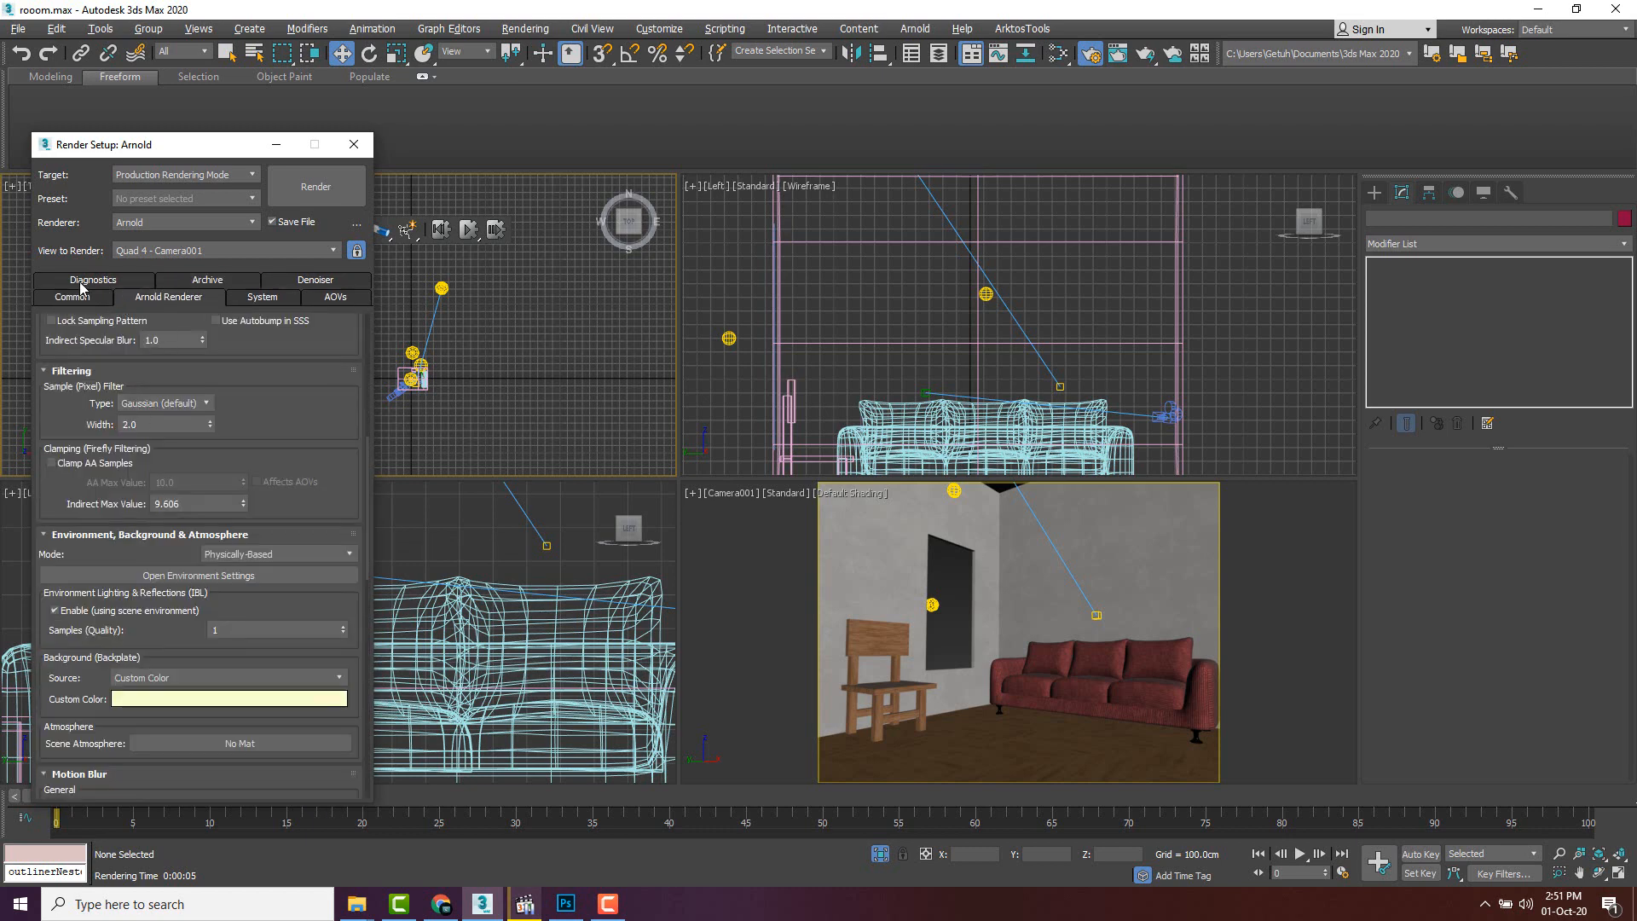
scroll(196, 383, up, 10)
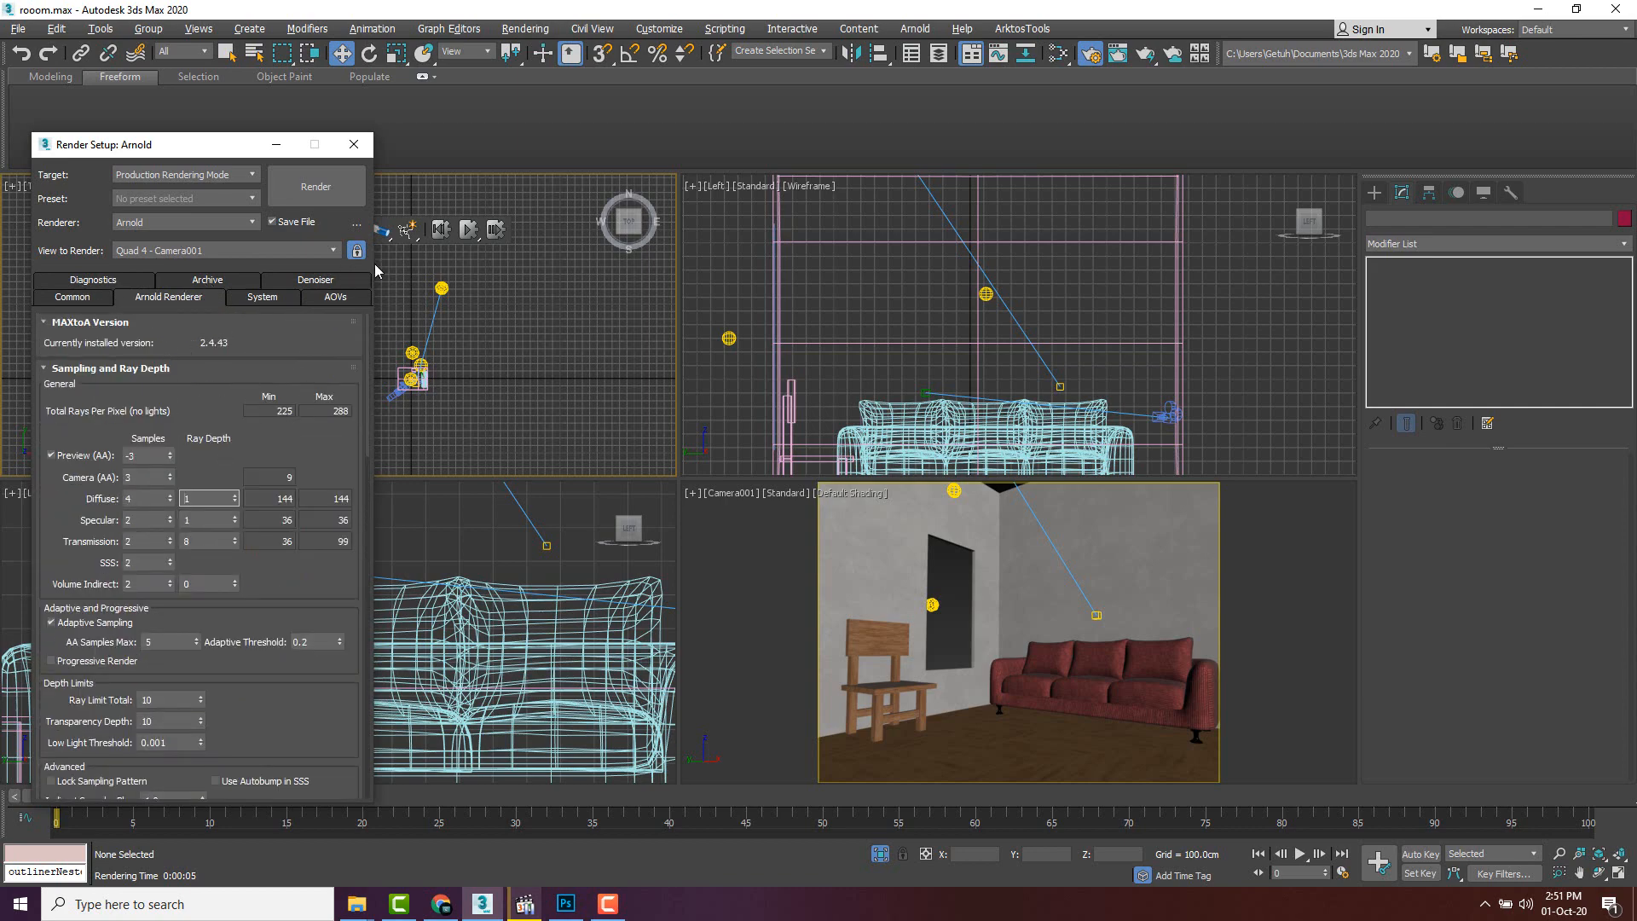
click(326, 202)
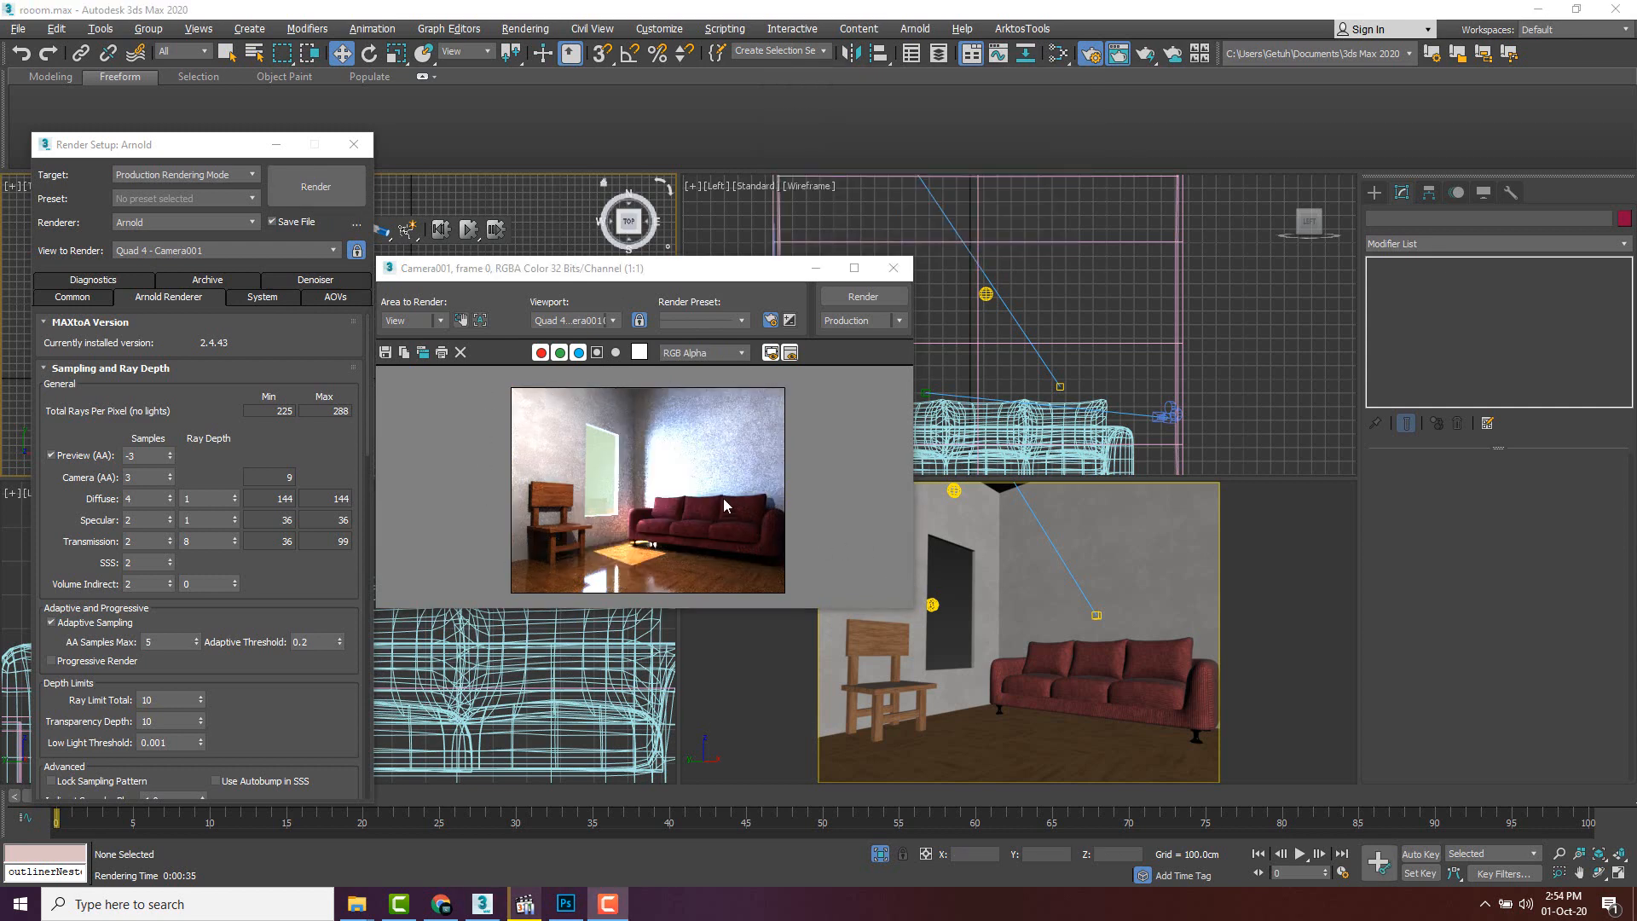
scroll(636, 406, up, 1)
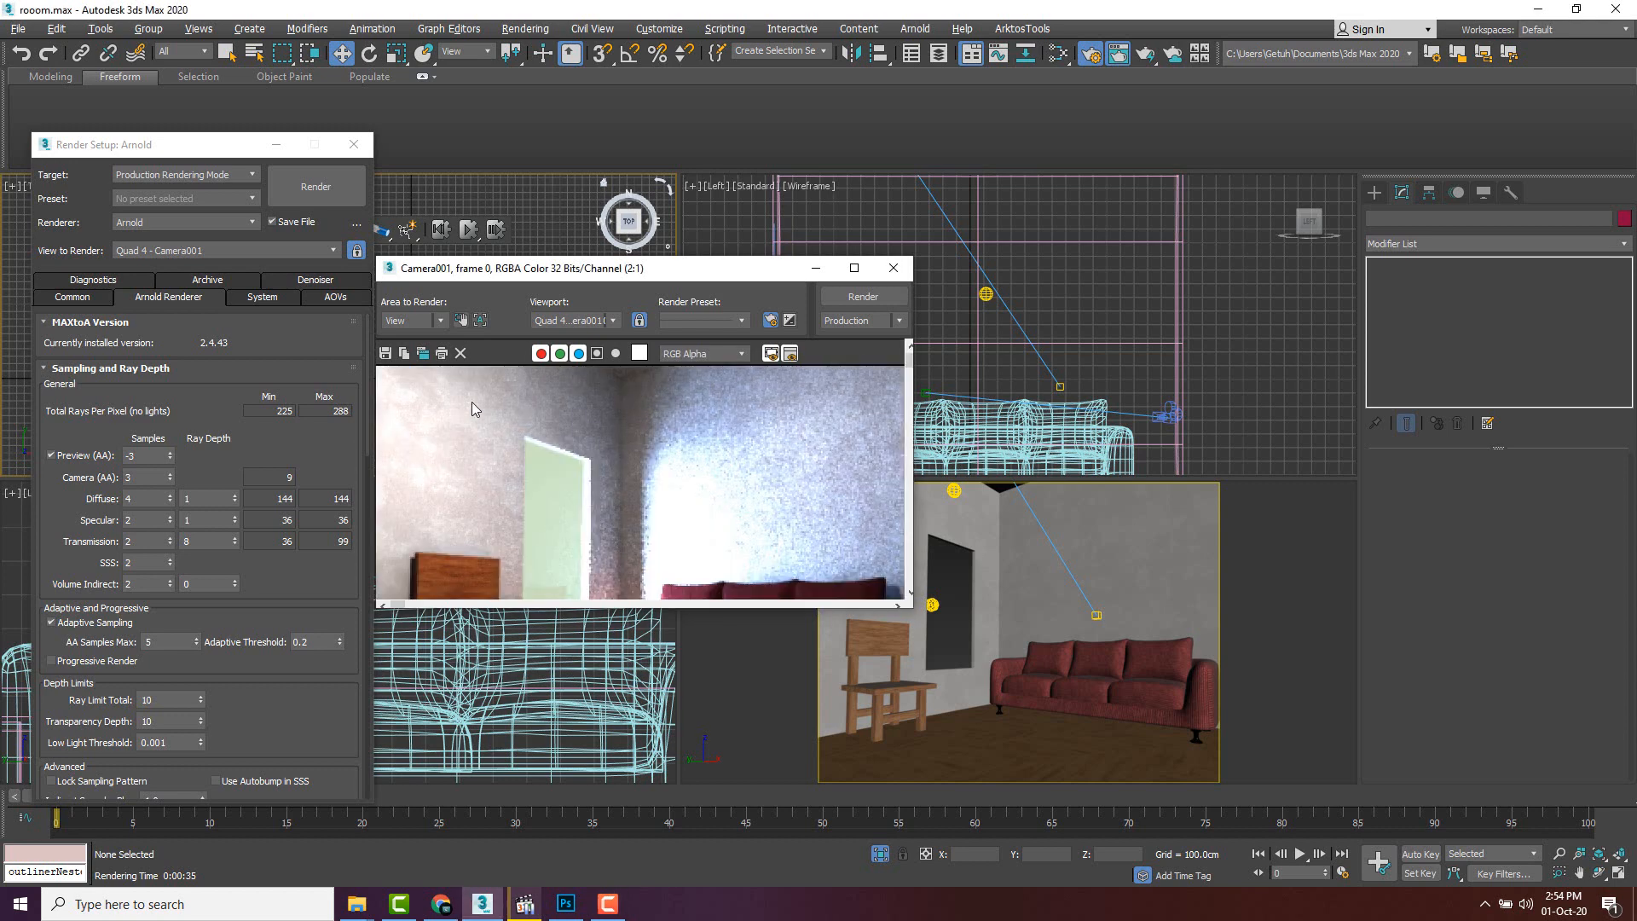
scroll(740, 436, down, 1)
scroll(750, 439, up, 1)
scroll(747, 436, down, 1)
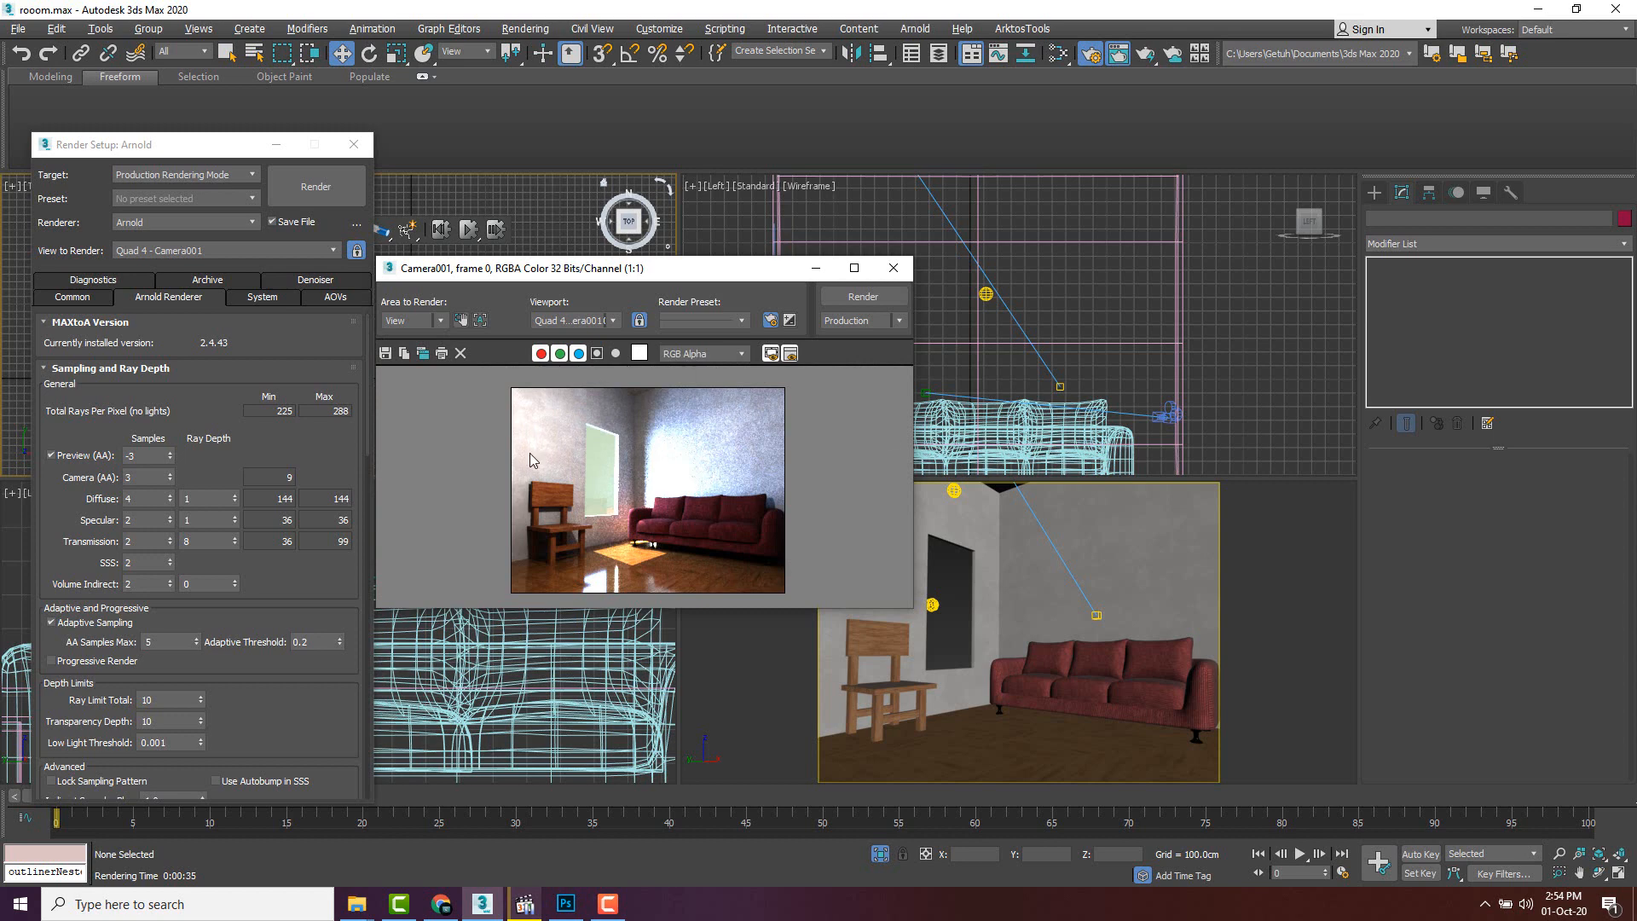
- Switch to File Explorer and open the render folder inside Documents
mouse_move(363, 902)
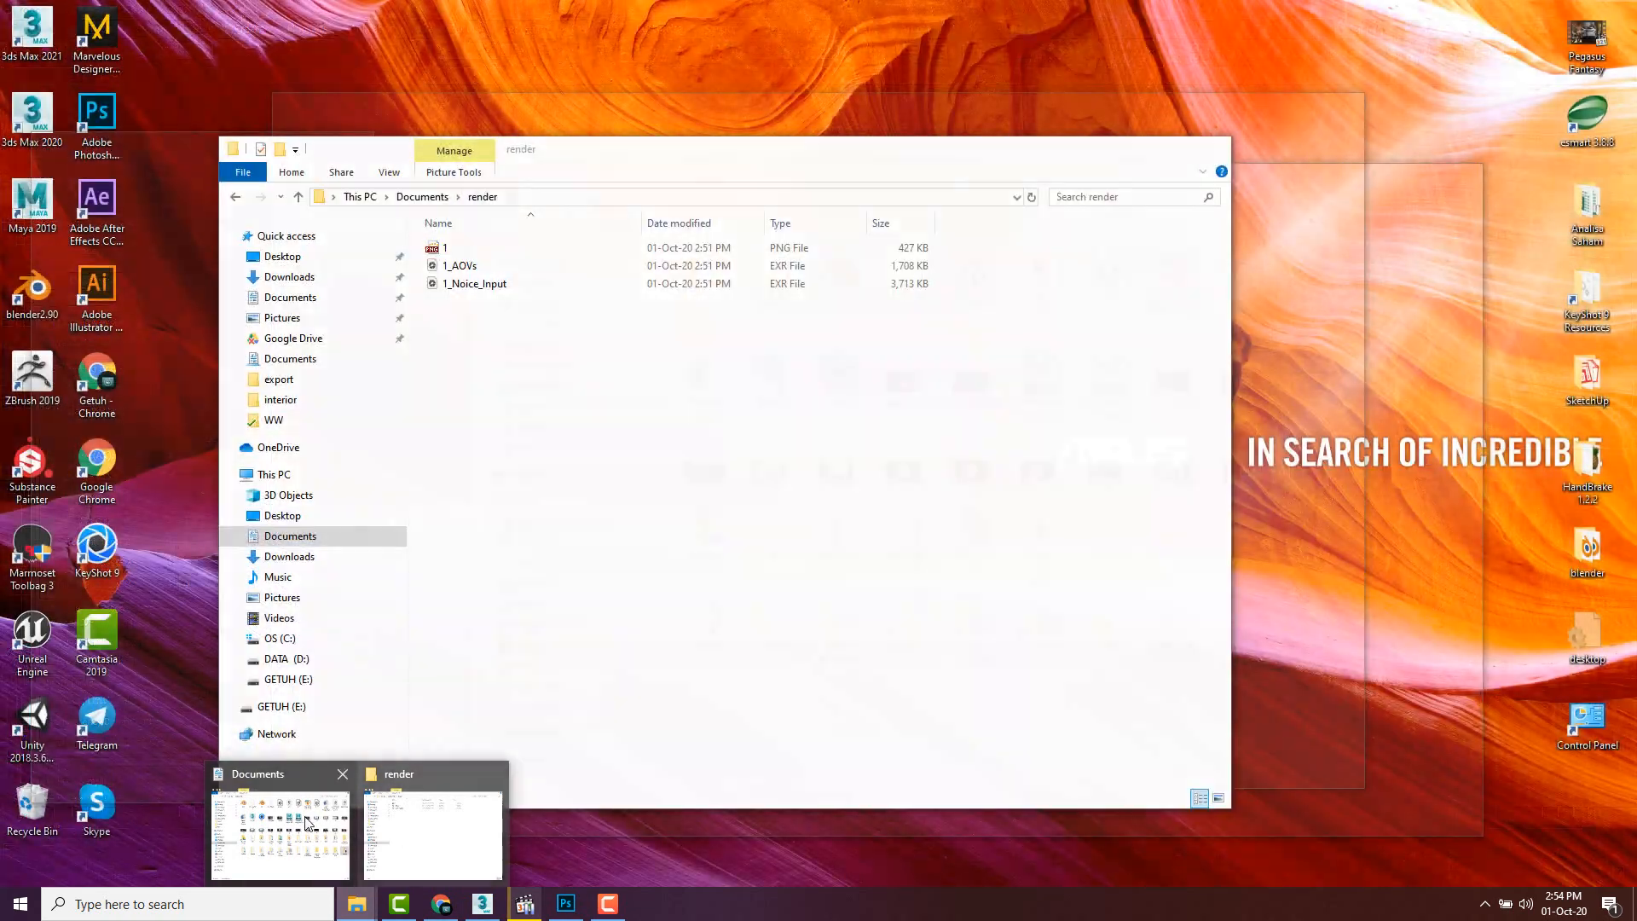
click(282, 835)
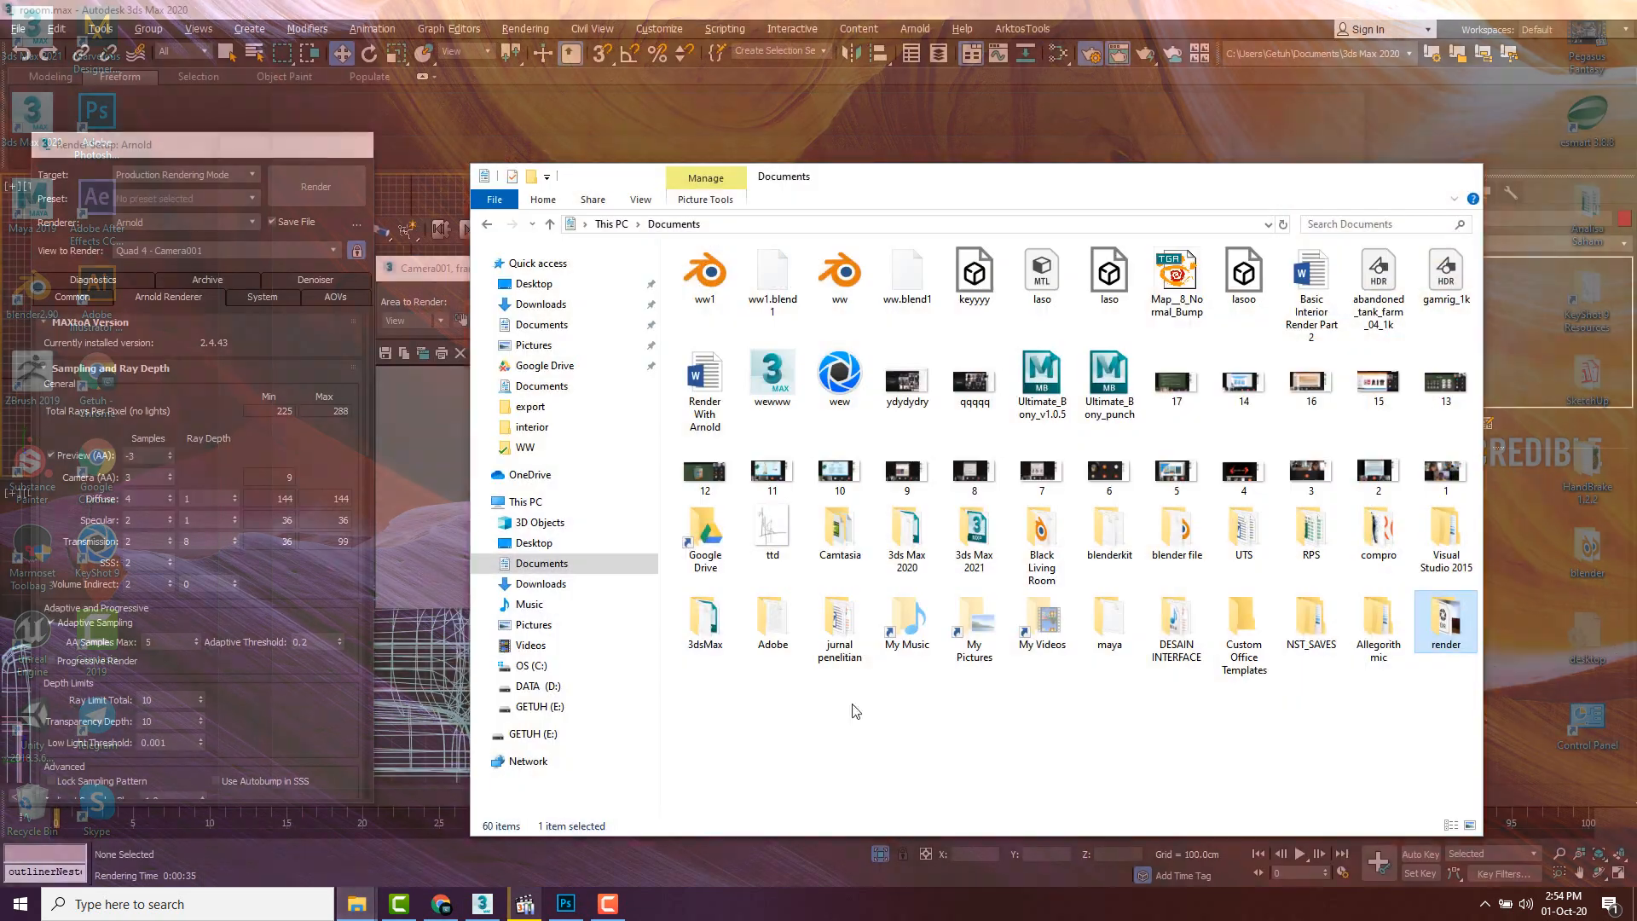
click(772, 275)
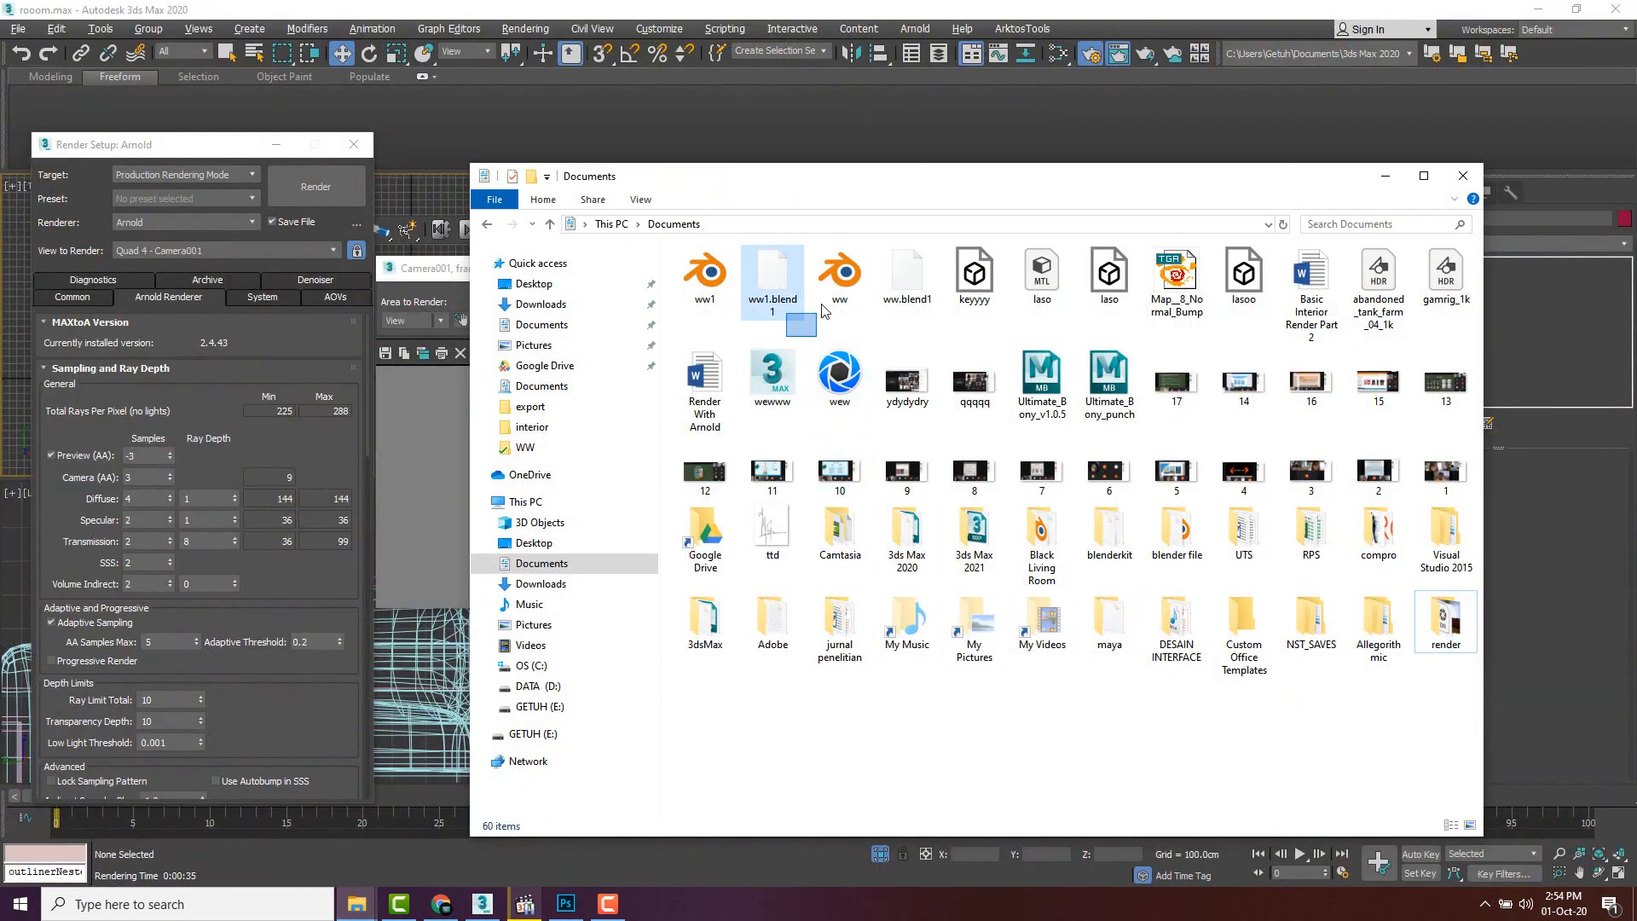
click(1450, 683)
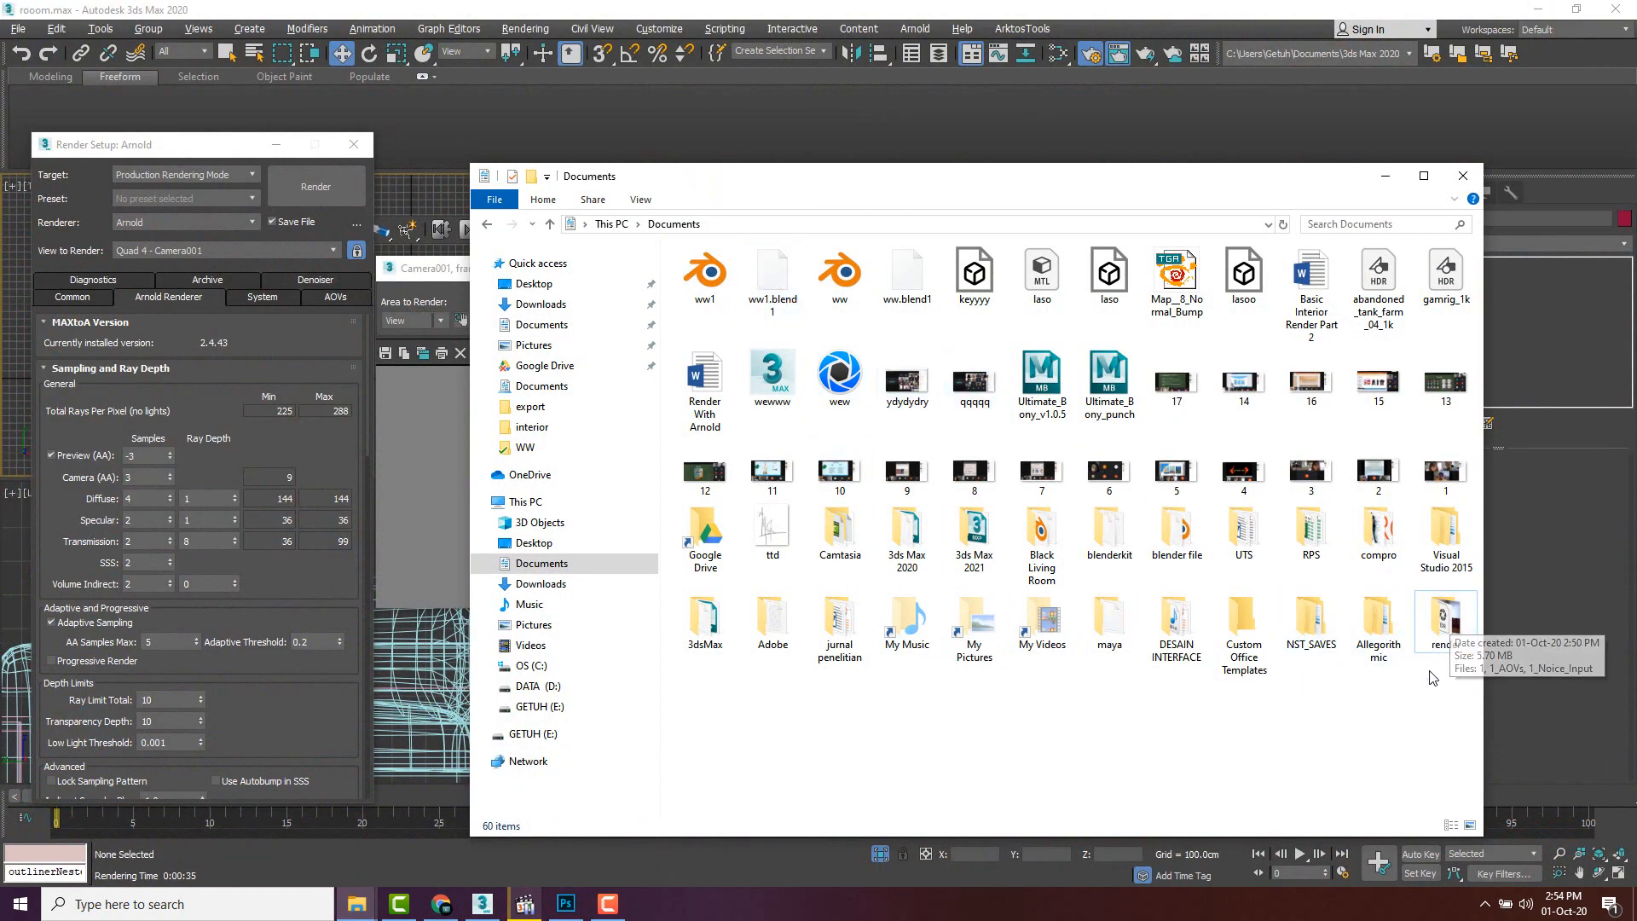
double_click(1447, 630)
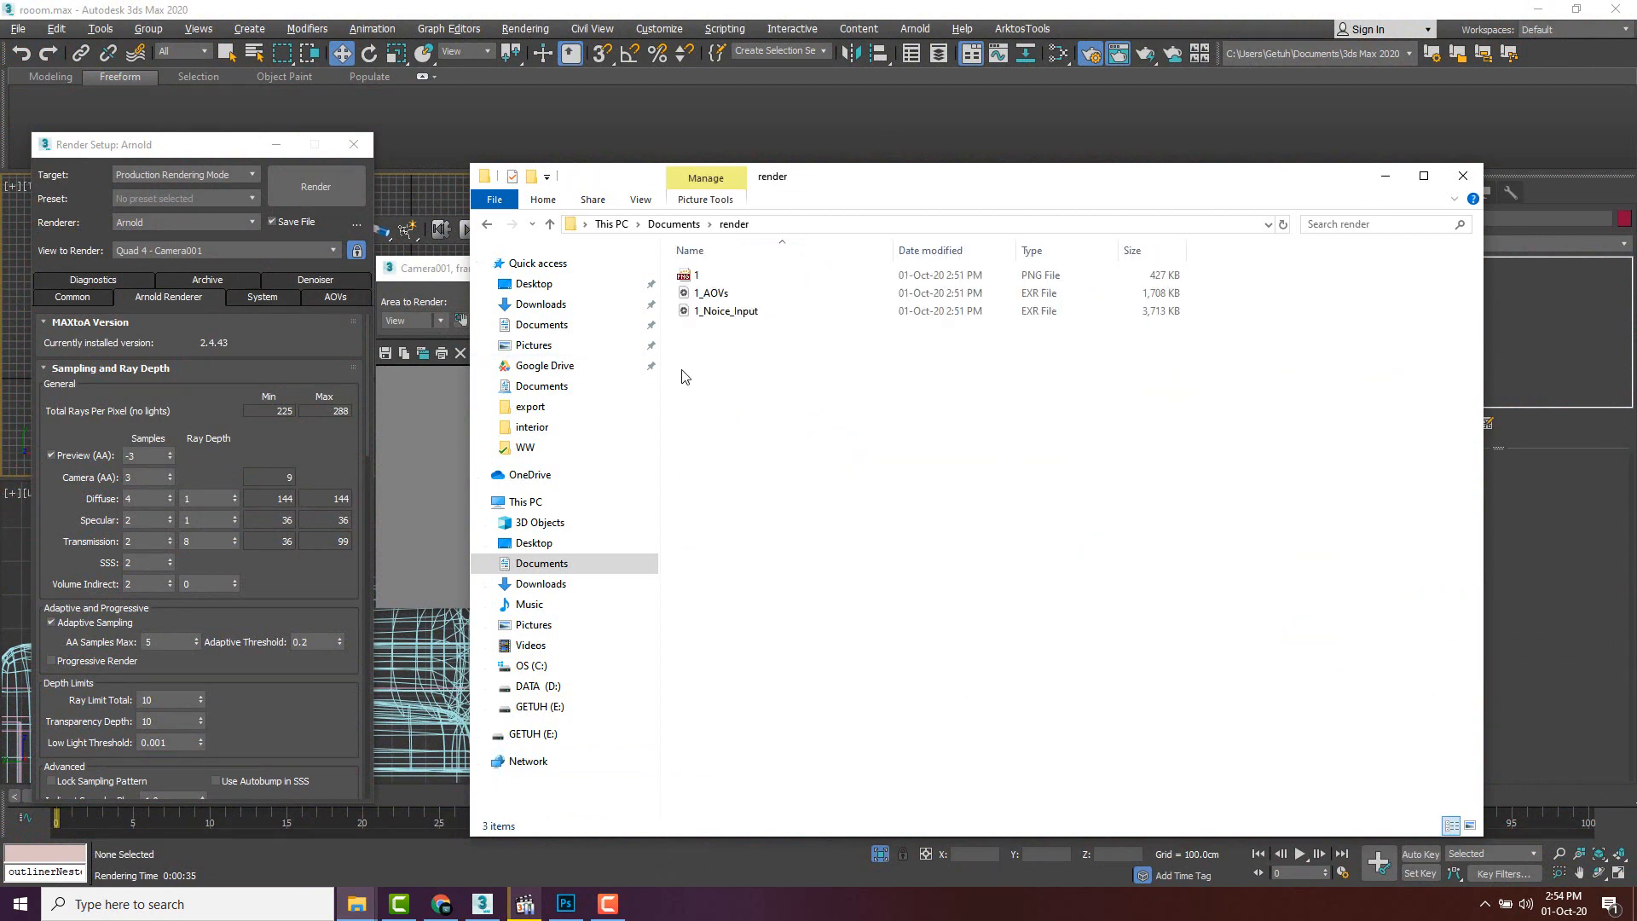
- Examine the PNG and EXR files that the render saved in the render folder
click(692, 292)
key(Down)
key(Up)
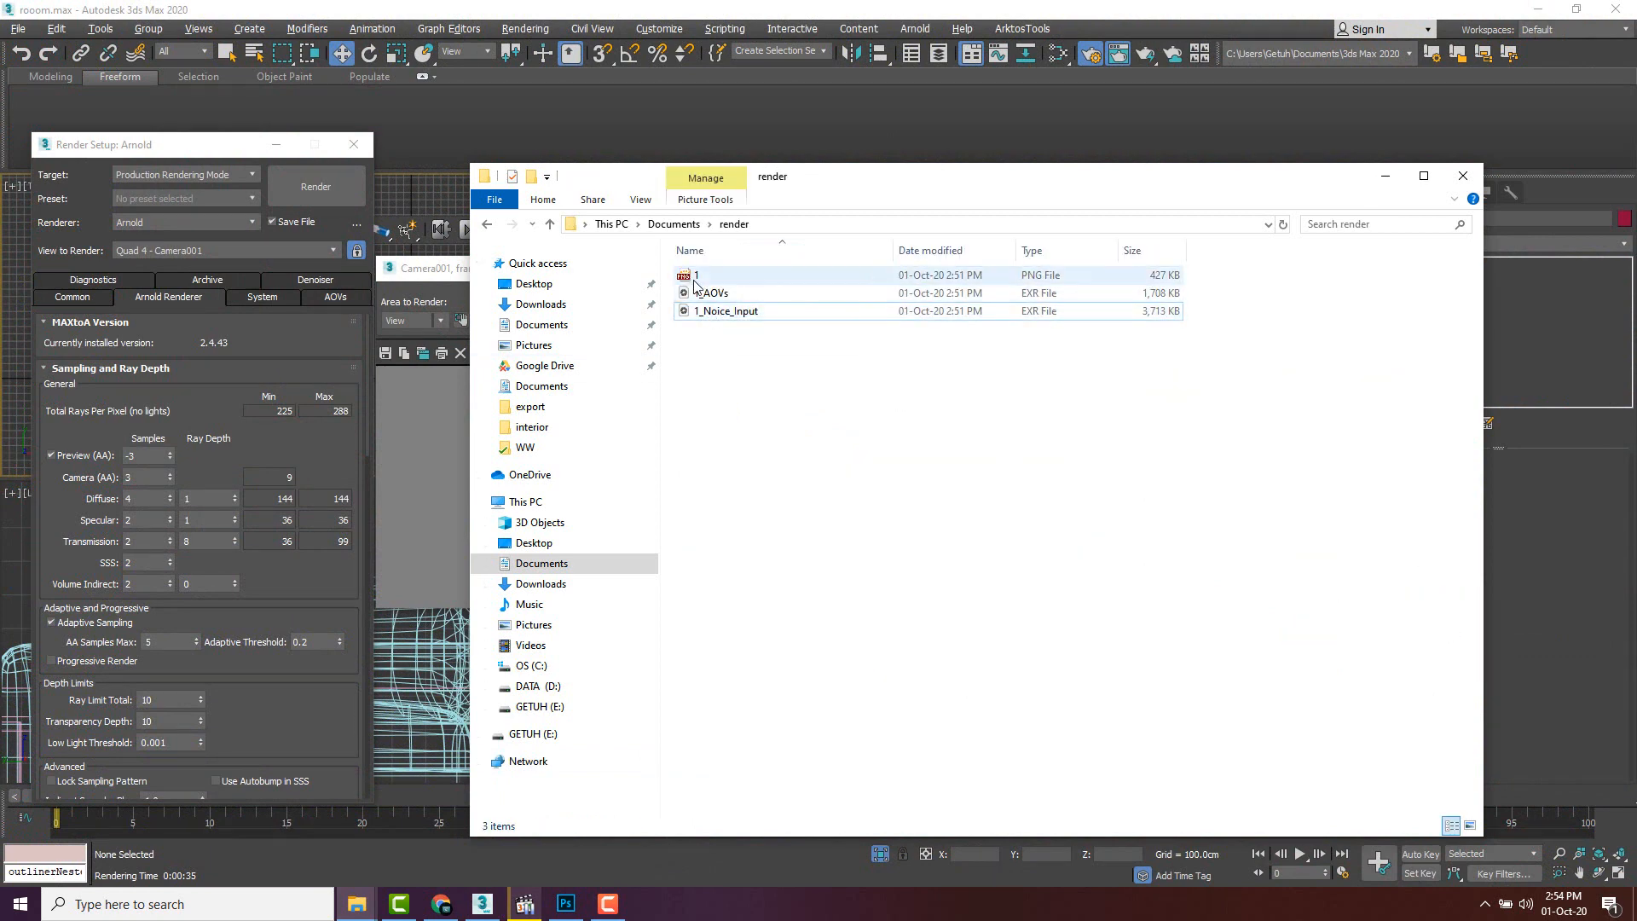
key(Up)
key(Down)
key(Down)
key(Up)
key(Up)
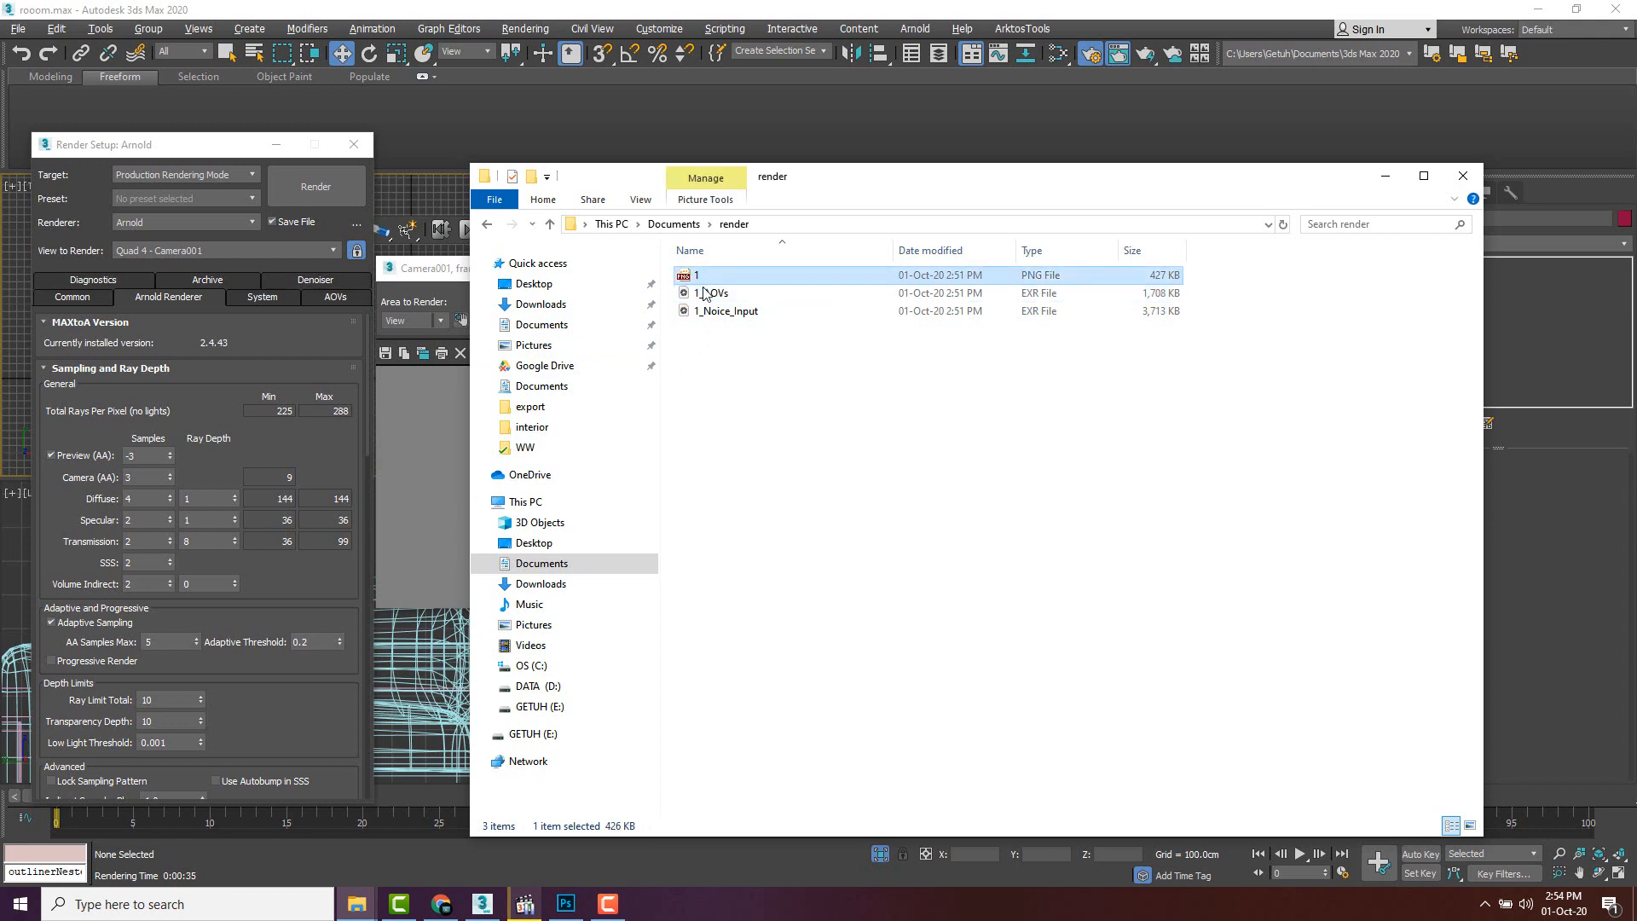
key(Down)
key(Down)
key(Up)
click(864, 473)
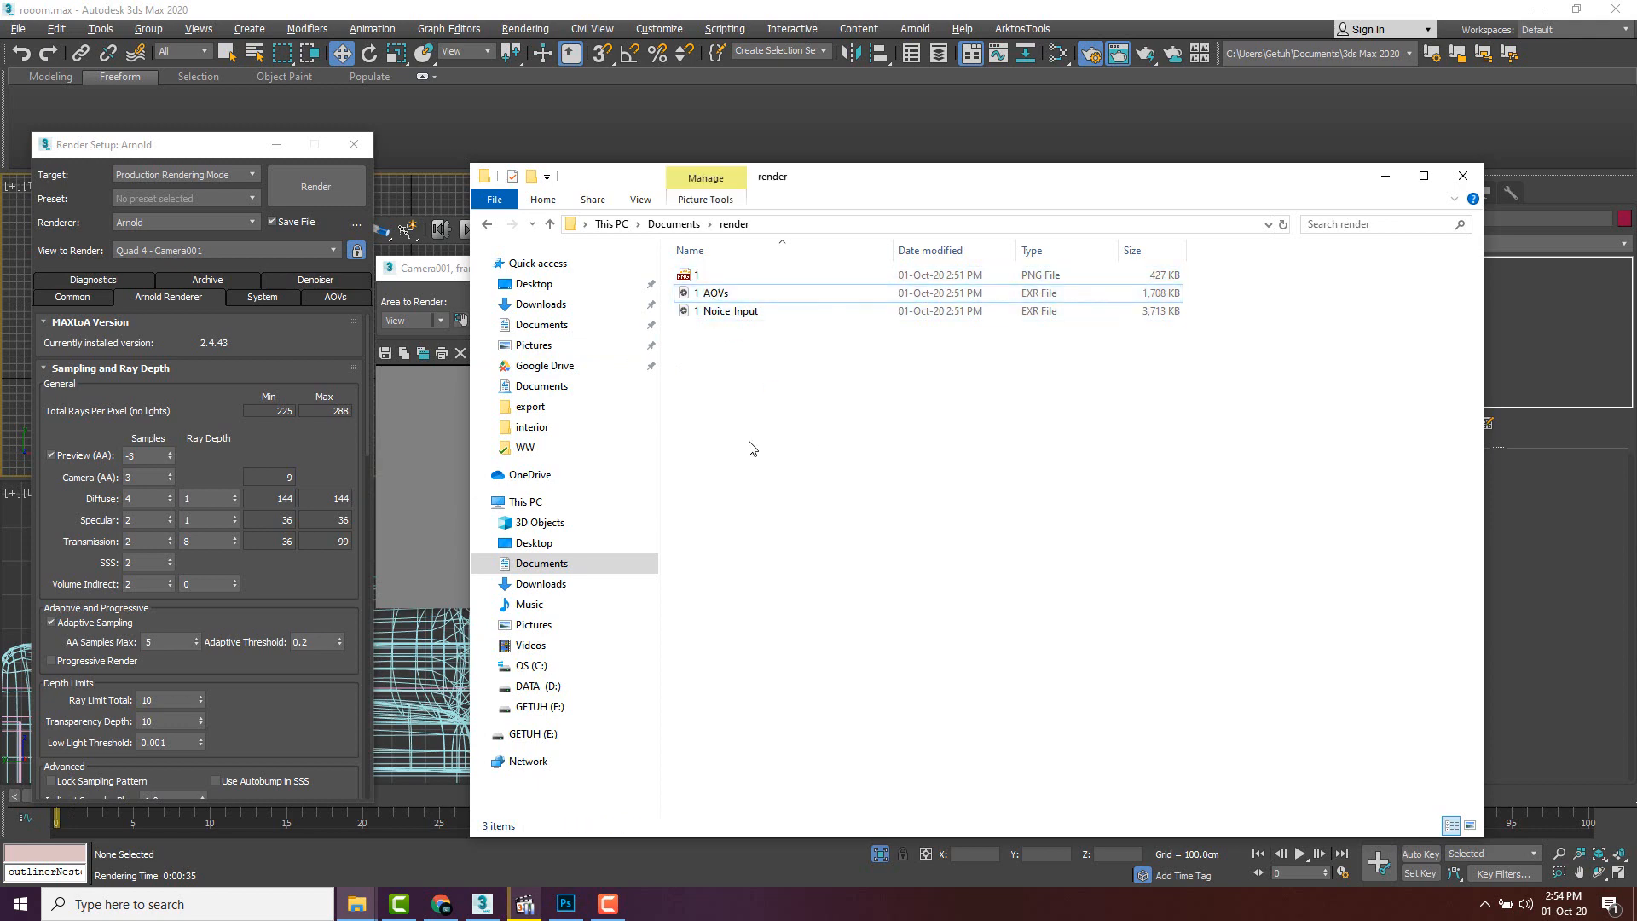
- In the Arnold denoiser settings, choose 1_Noice_Input.exr from the render folder in Documents as the input file
click(321, 279)
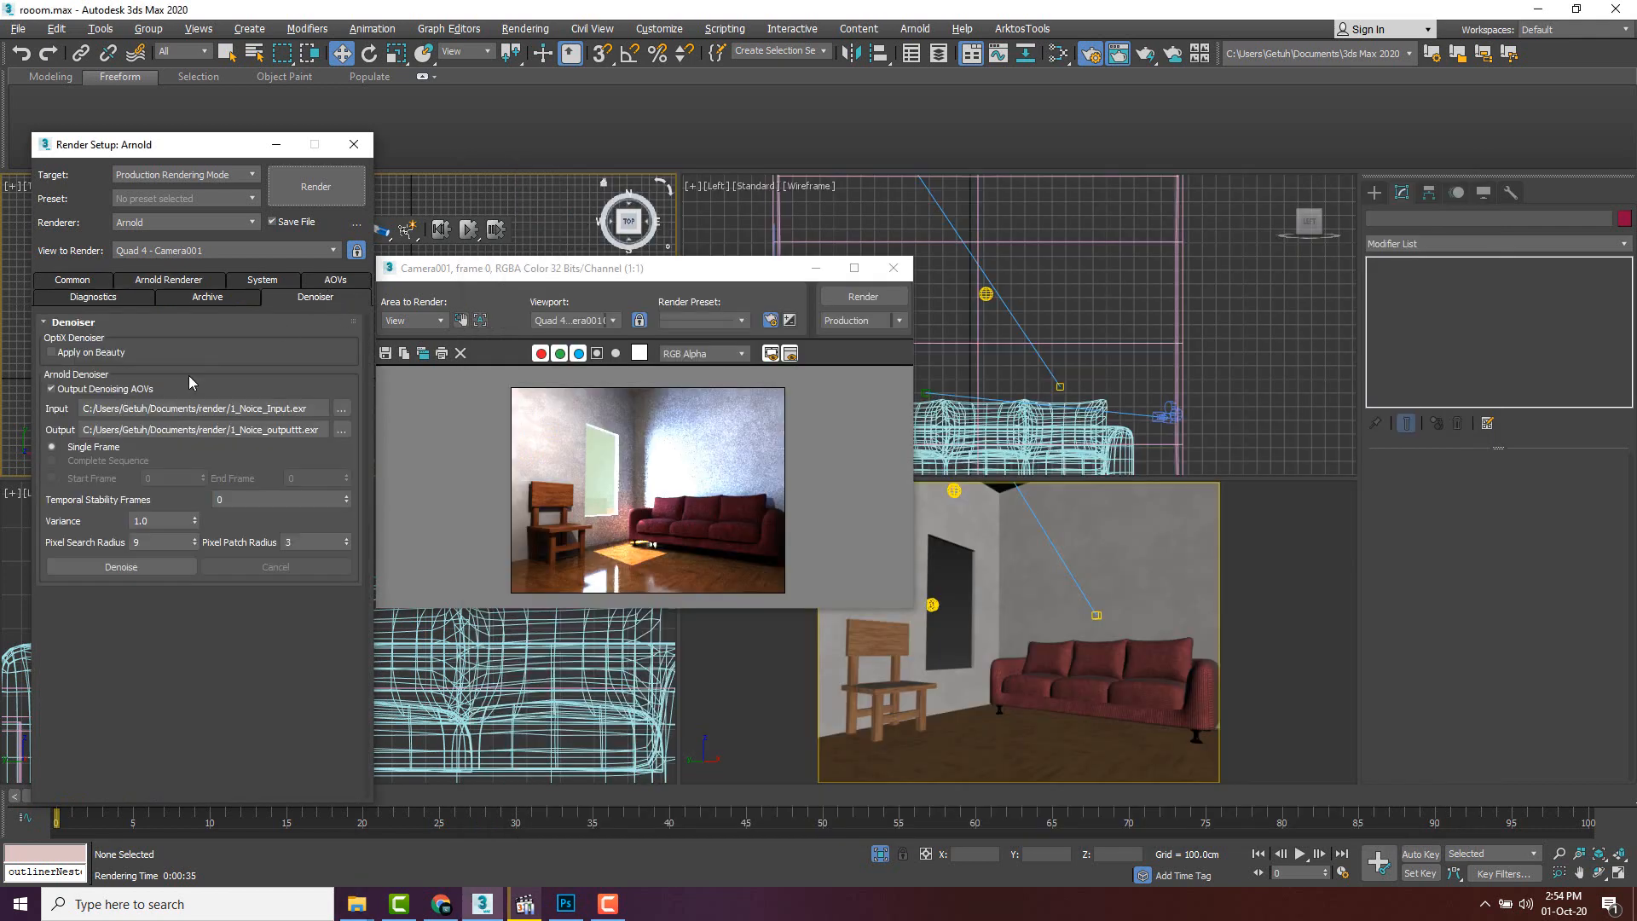
click(53, 390)
click(342, 410)
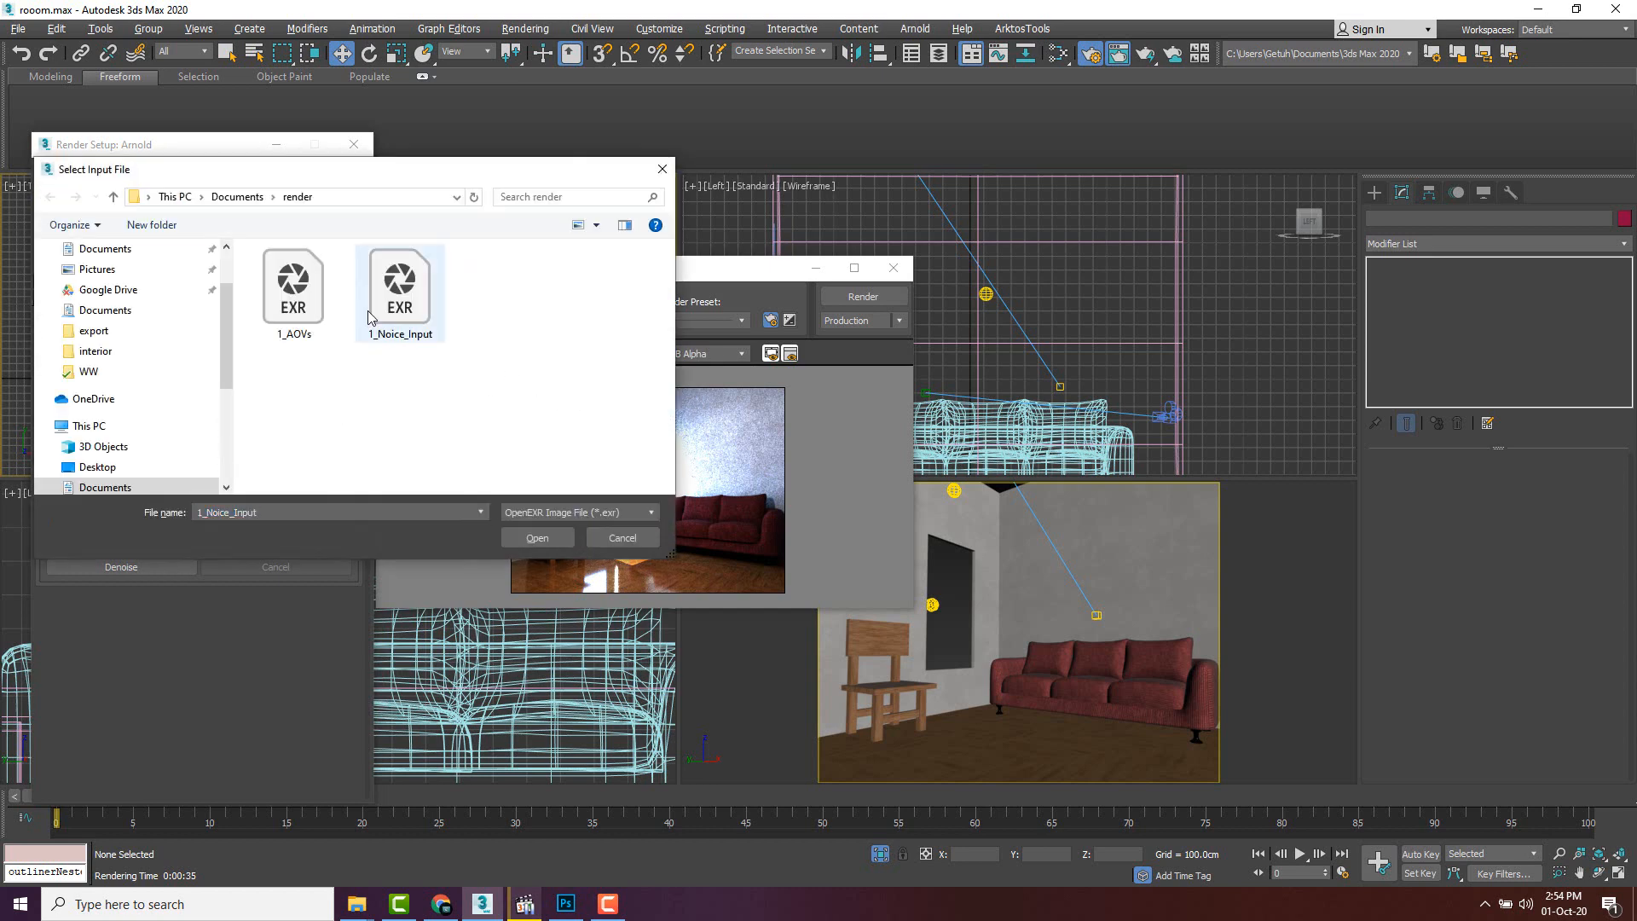
click(237, 198)
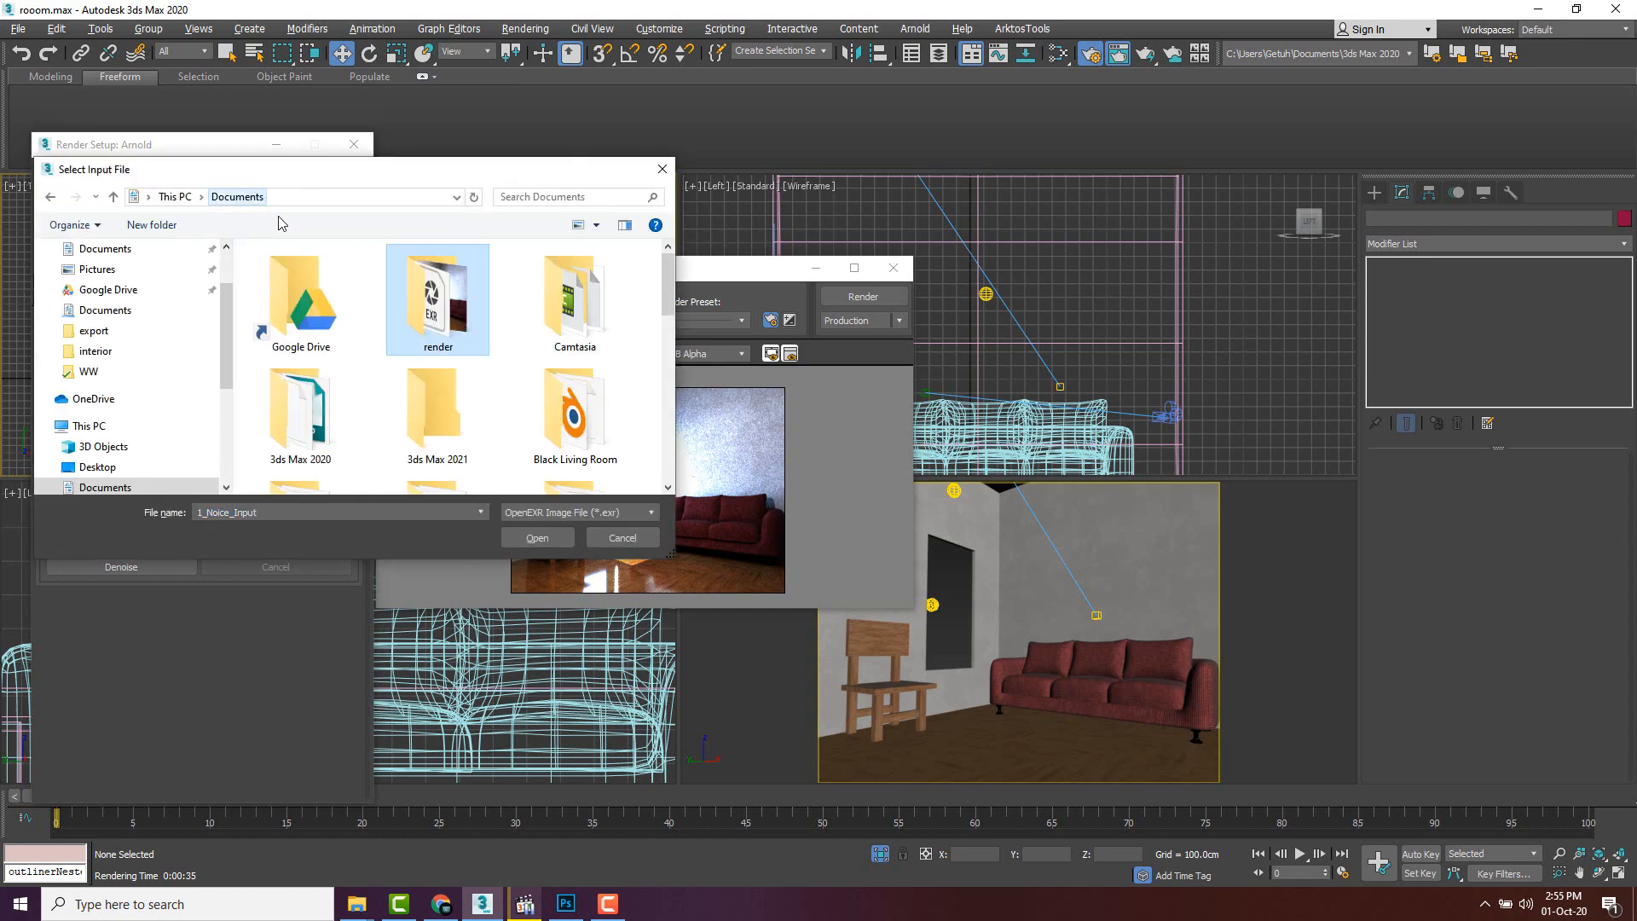
drag(668, 294, 682, 416)
scroll(597, 384, down, 2)
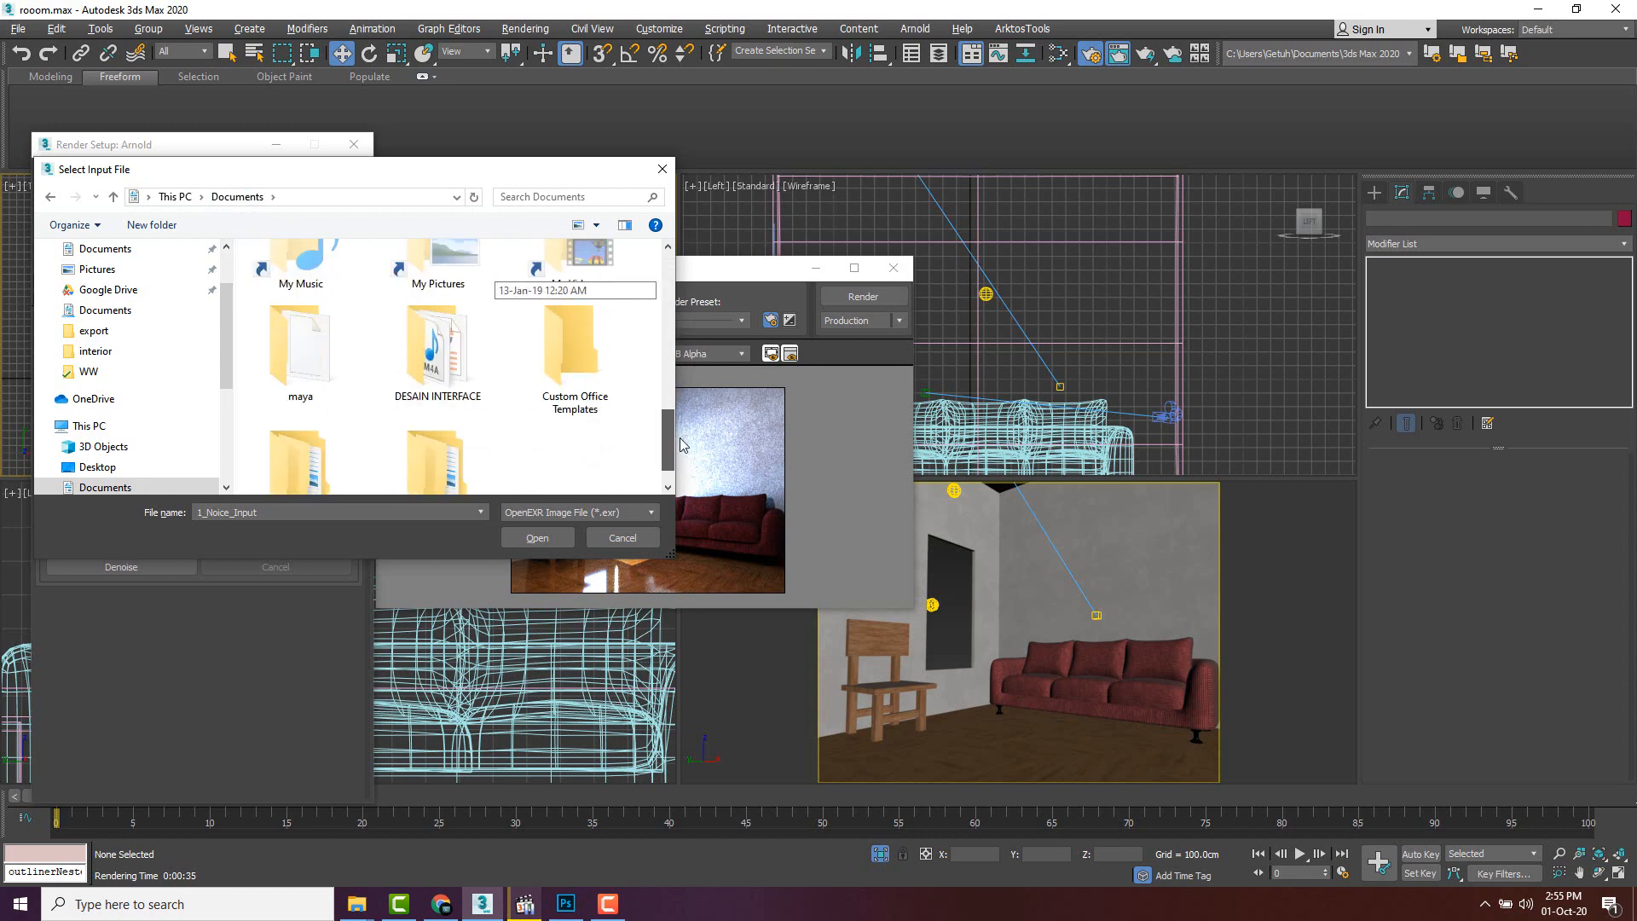
scroll(511, 341, up, 10)
double_click(440, 331)
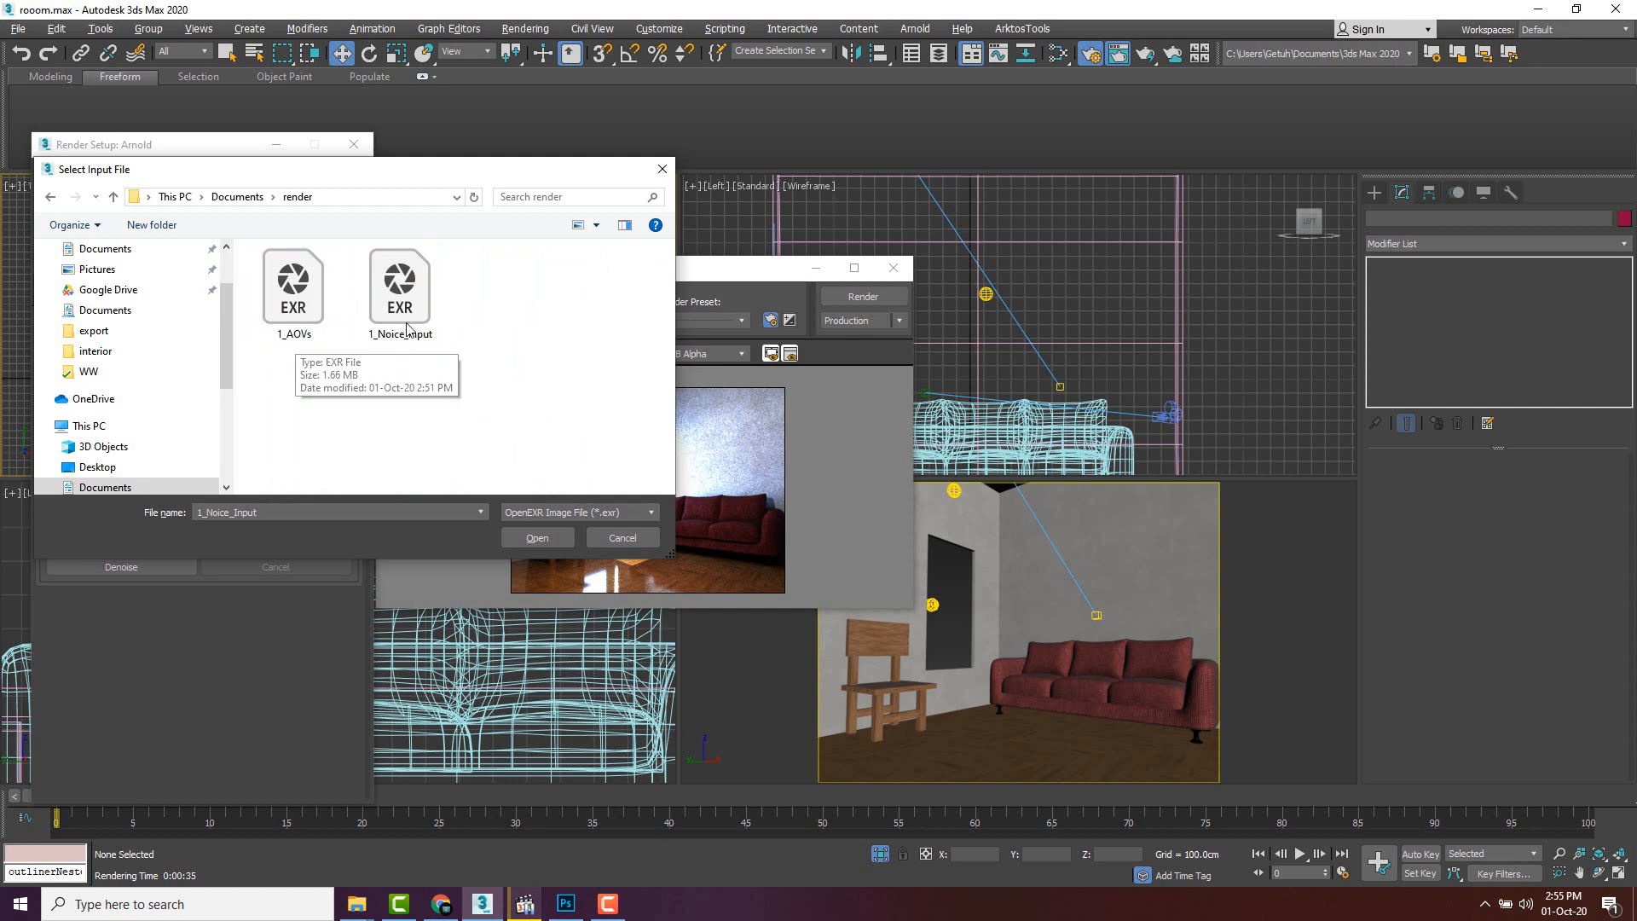
click(538, 538)
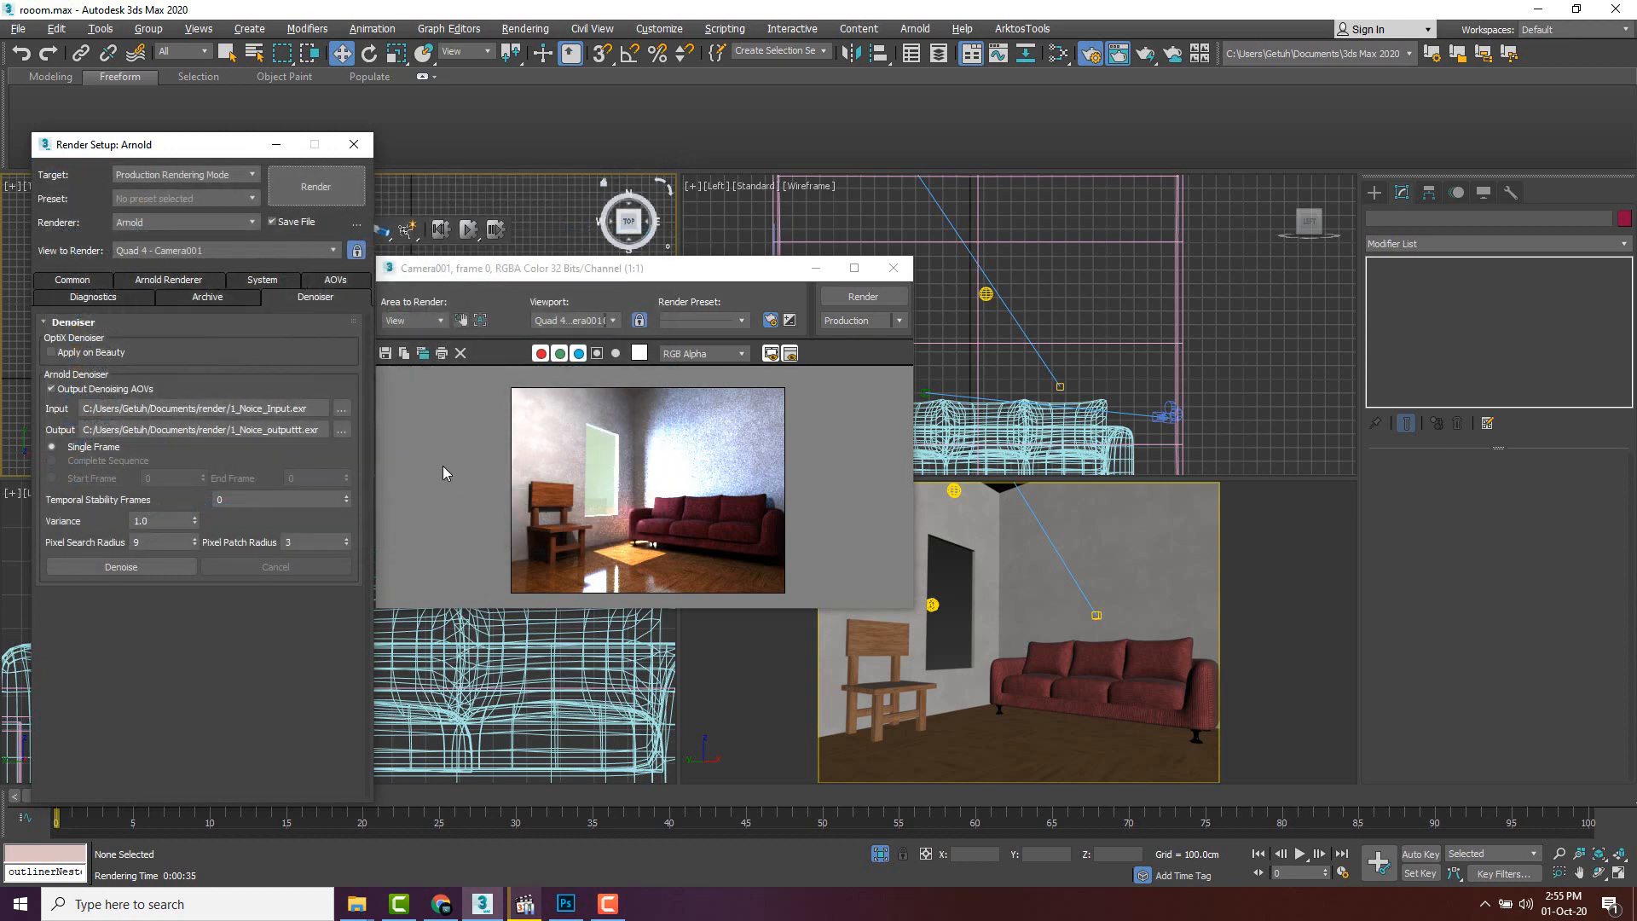
- Set the denoiser's output file to 1_outputt.exr in the render folder and run the denoise on the single frame
click(341, 430)
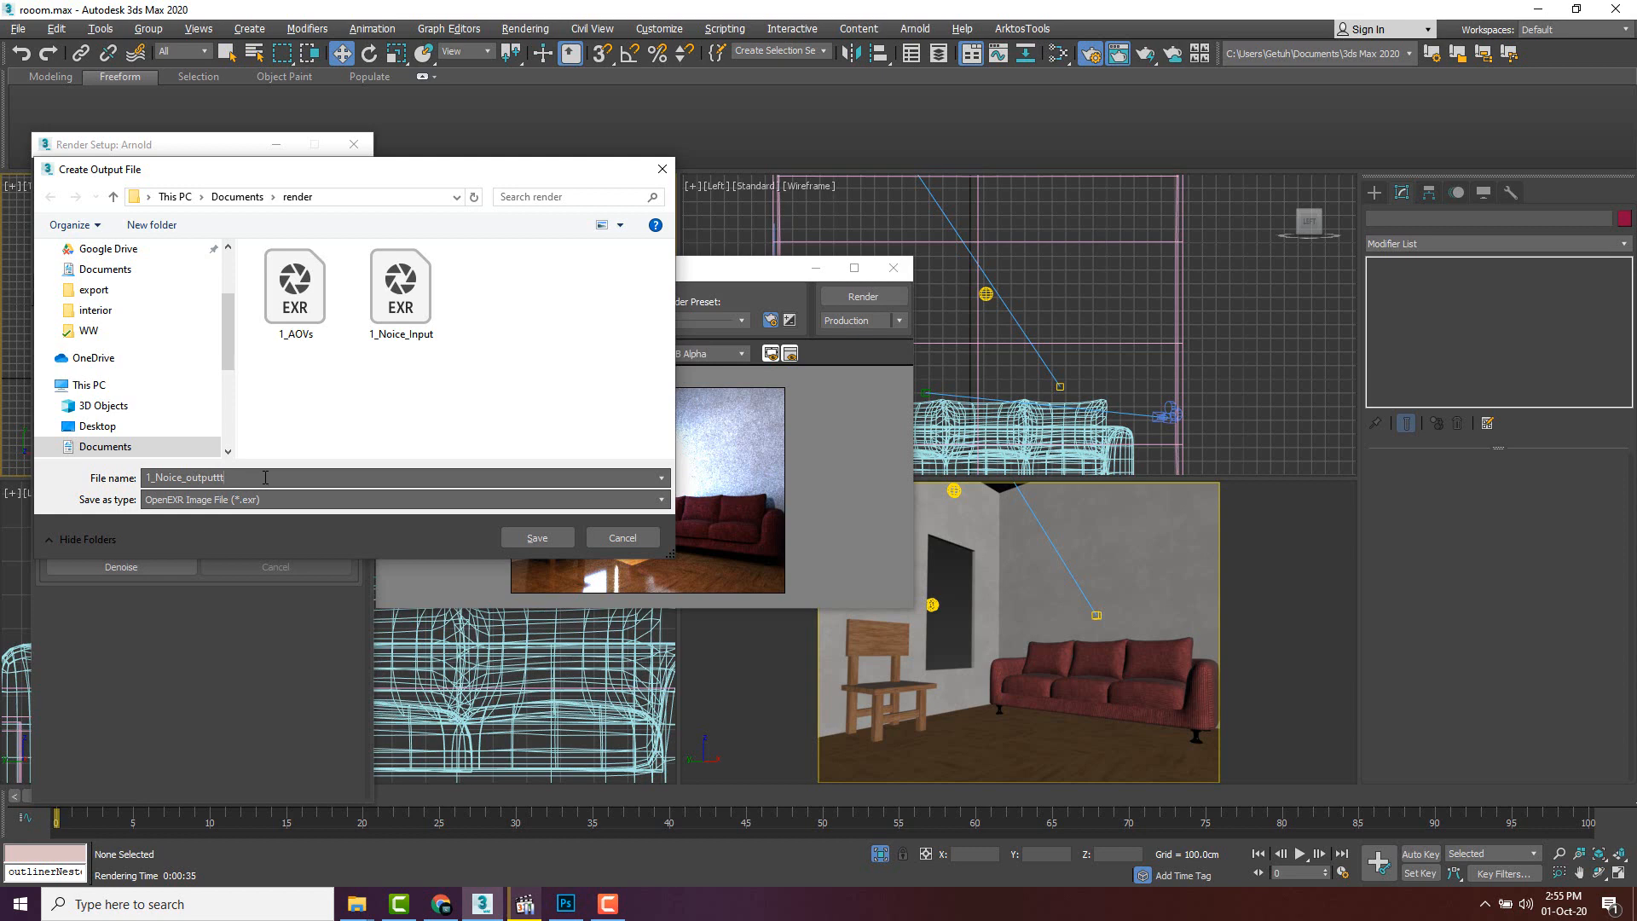
drag(152, 471, 143, 471)
text(1_o)
click(542, 539)
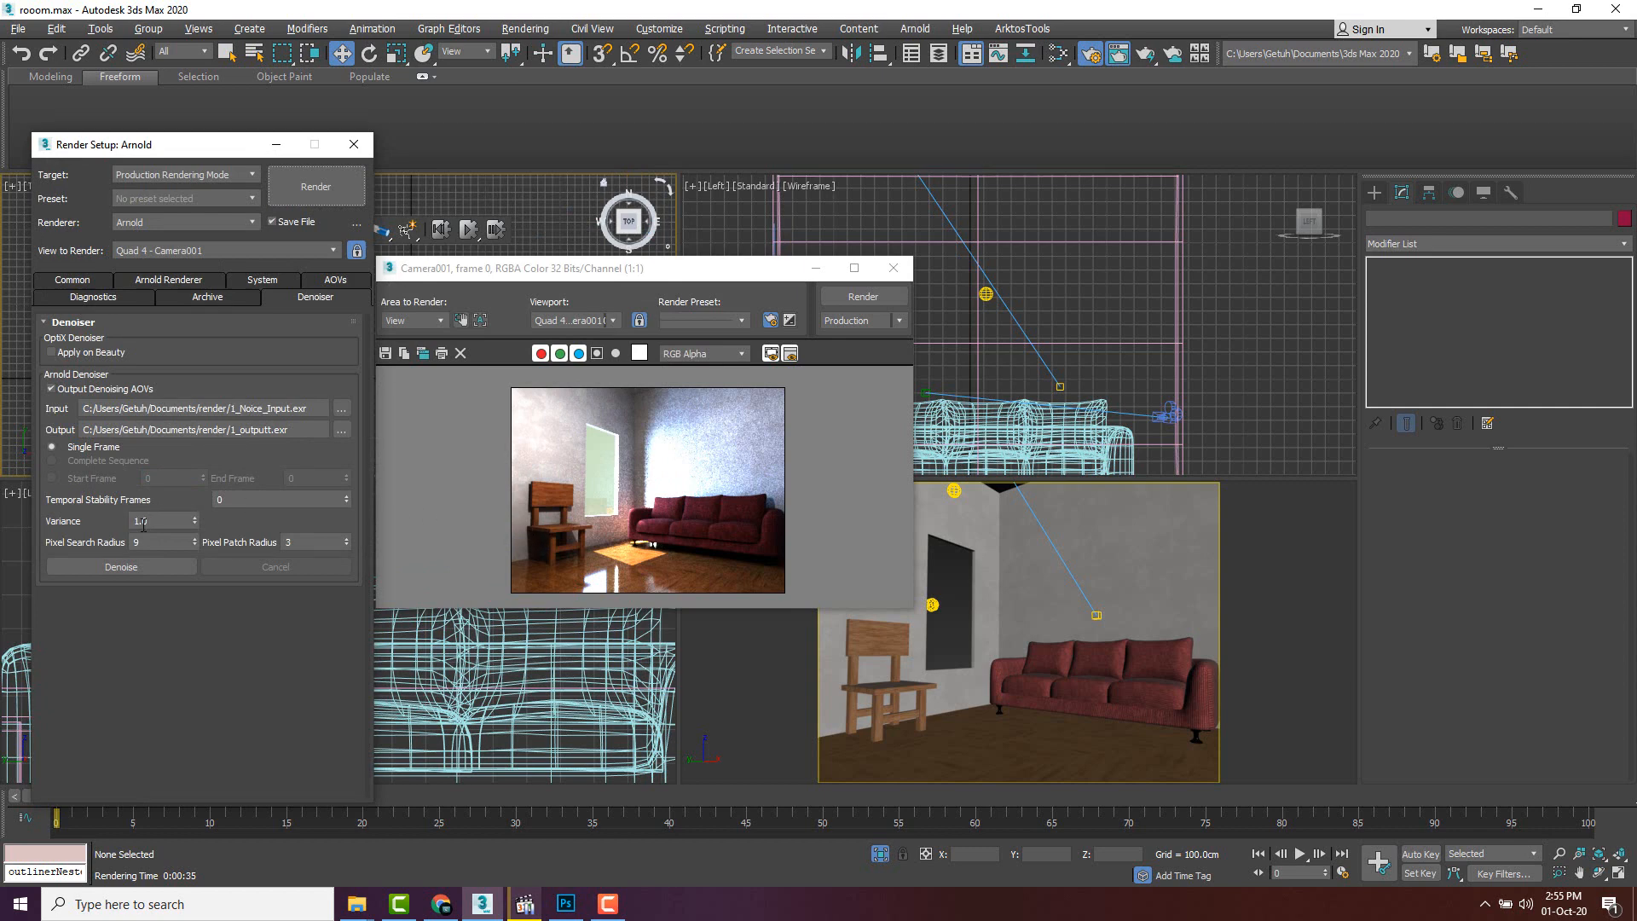
drag(159, 519, 135, 522)
click(134, 567)
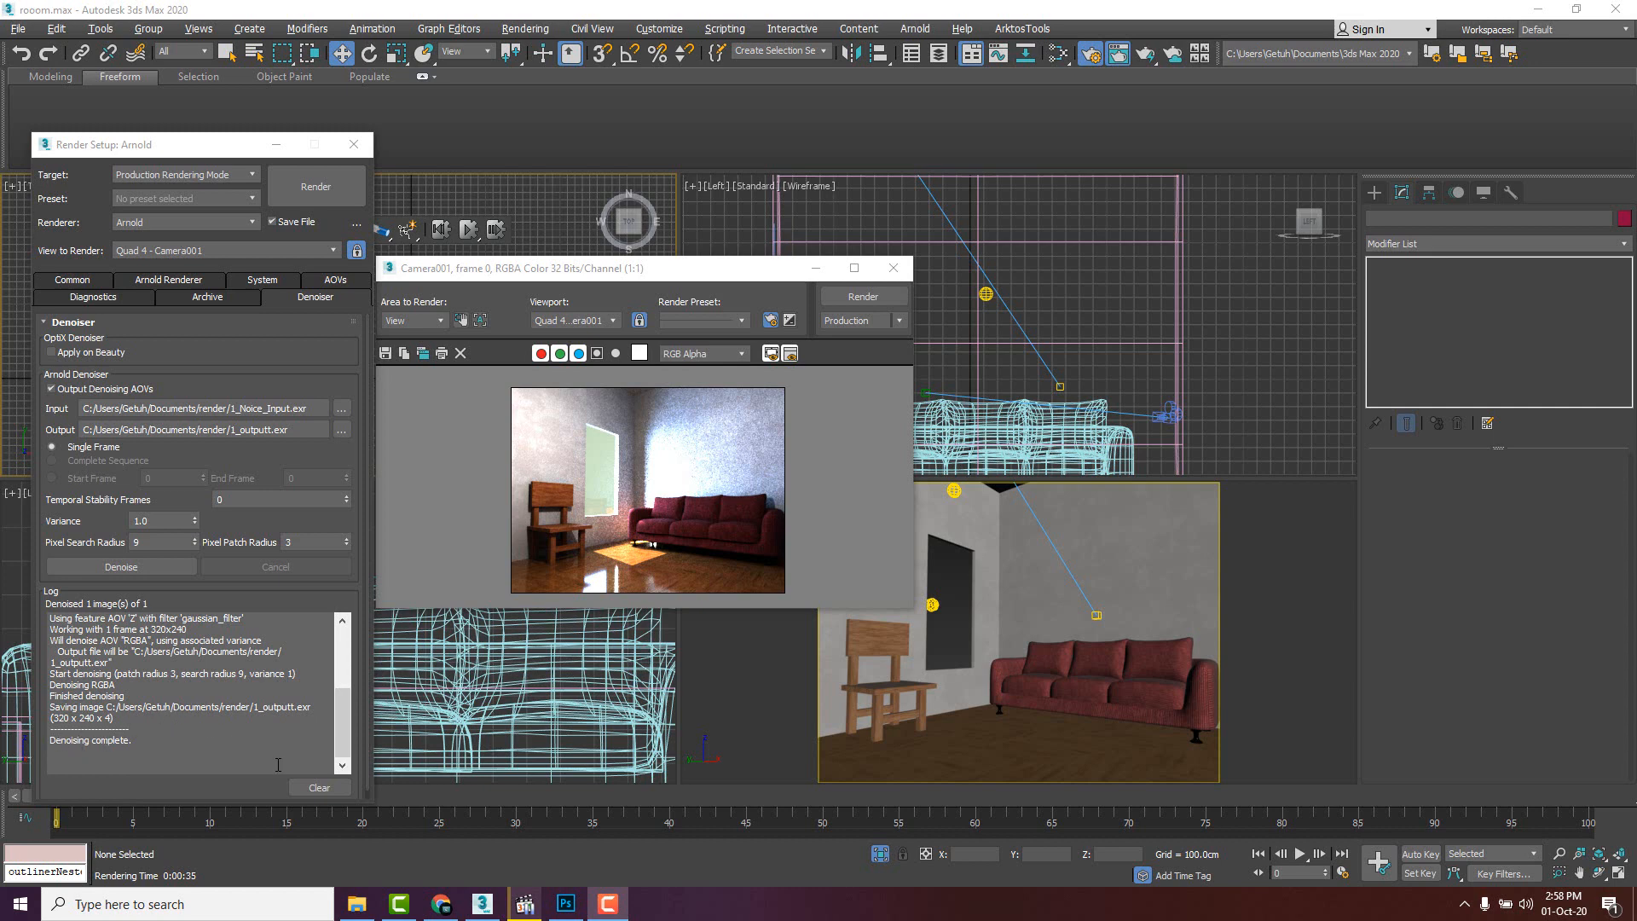
- Return to the render folder in File Explorer and locate the denoised file 1_outputt beside the noise input file
mouse_move(361, 904)
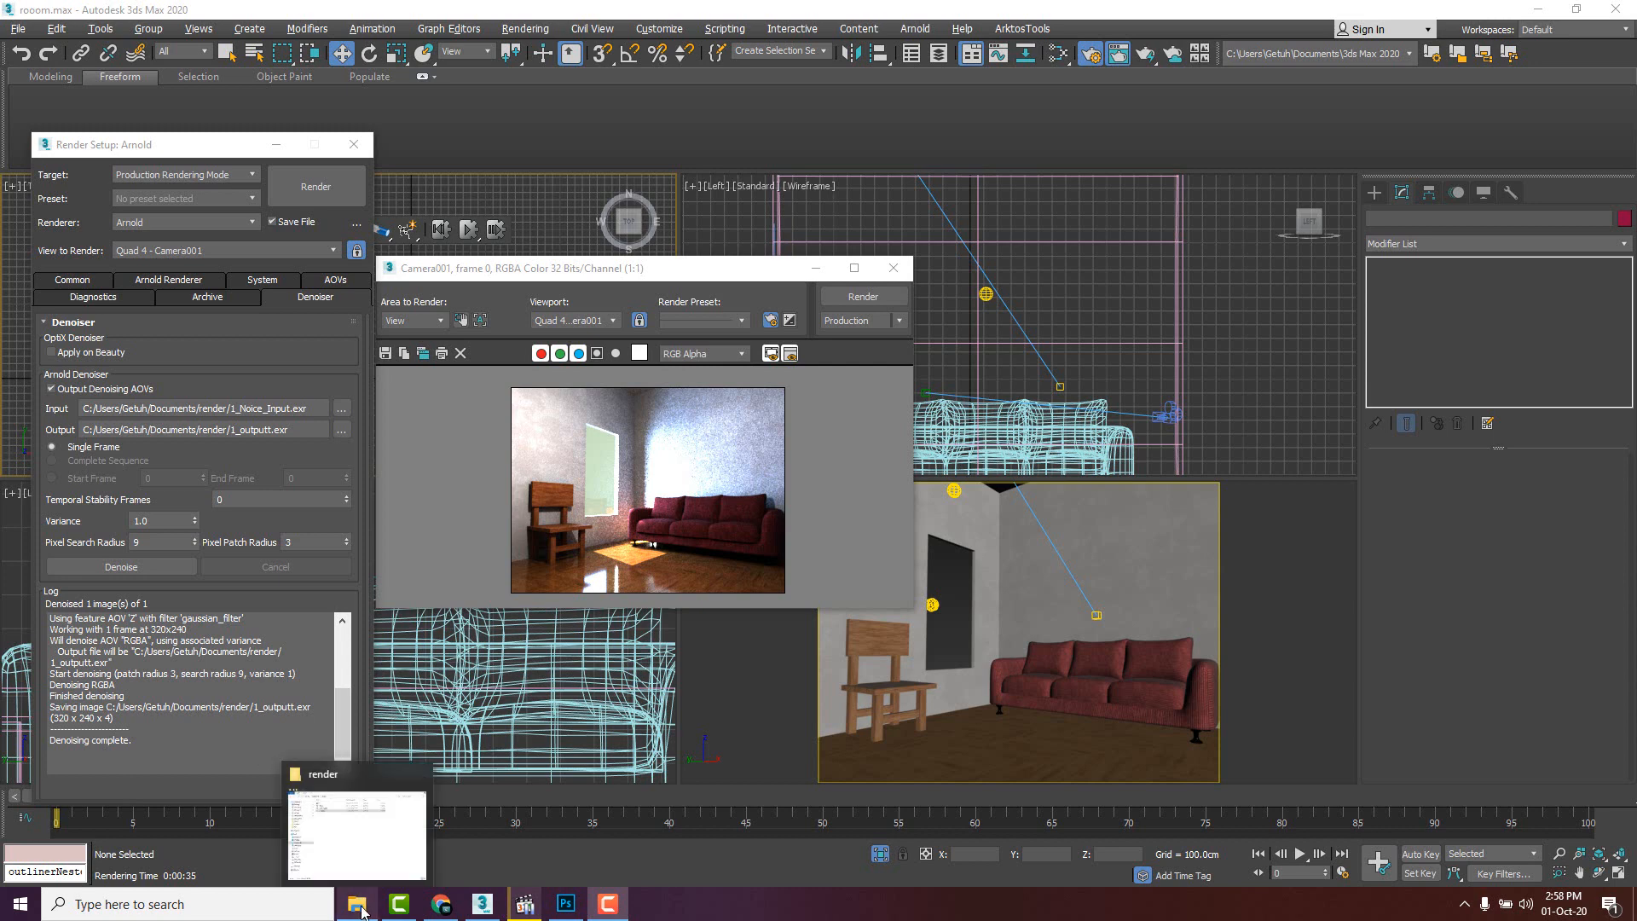
click(378, 851)
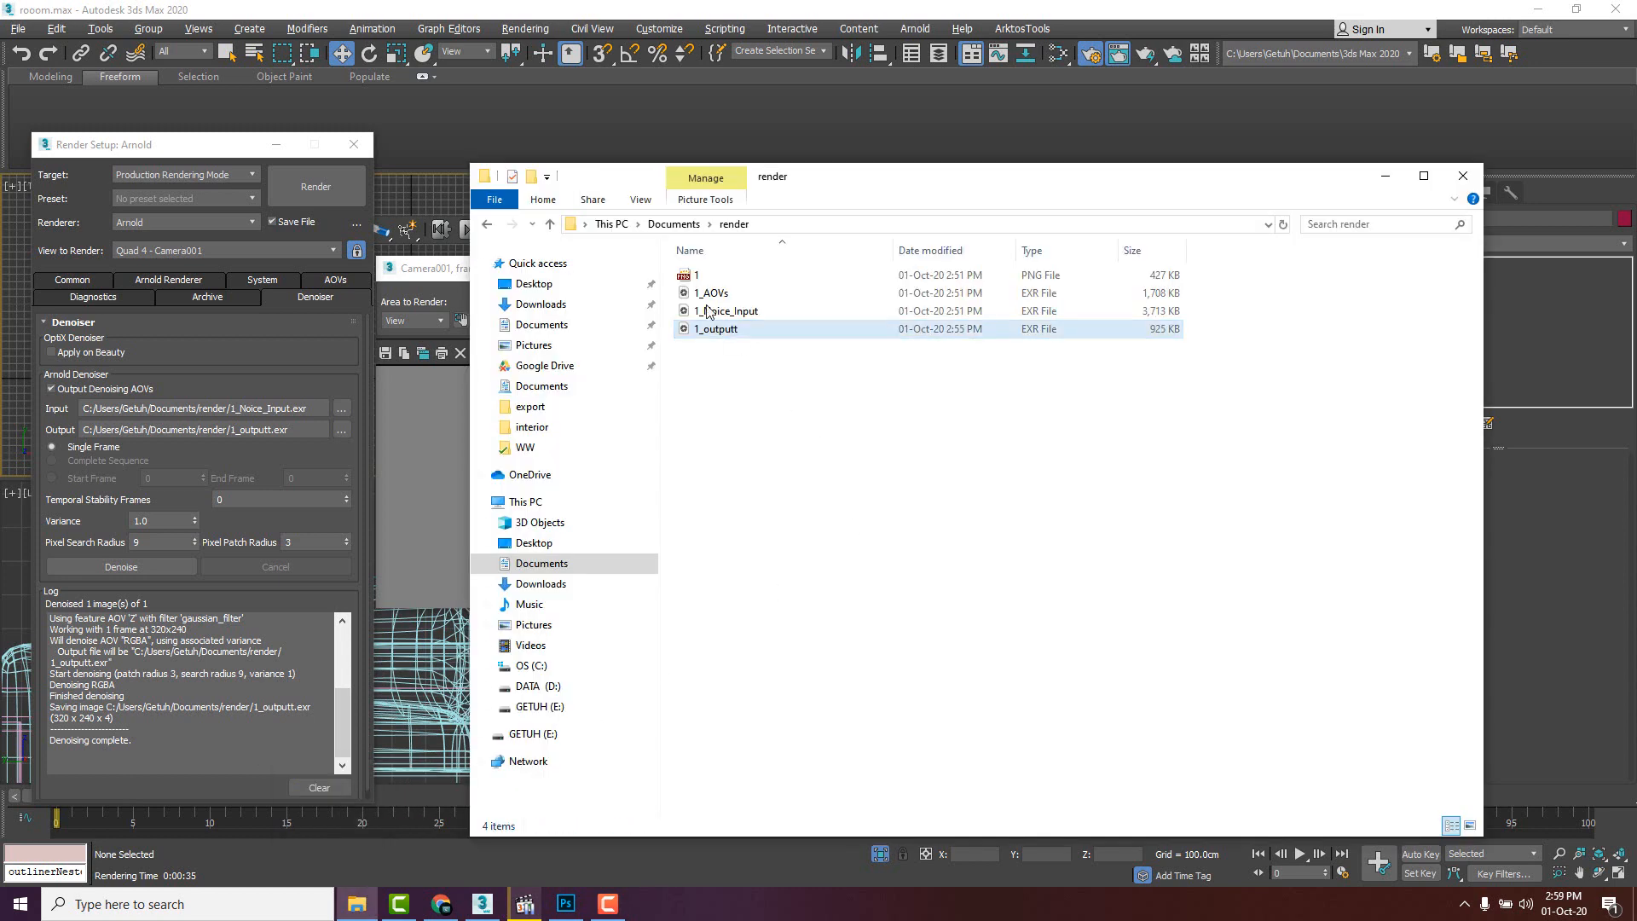
drag(605, 184, 540, 191)
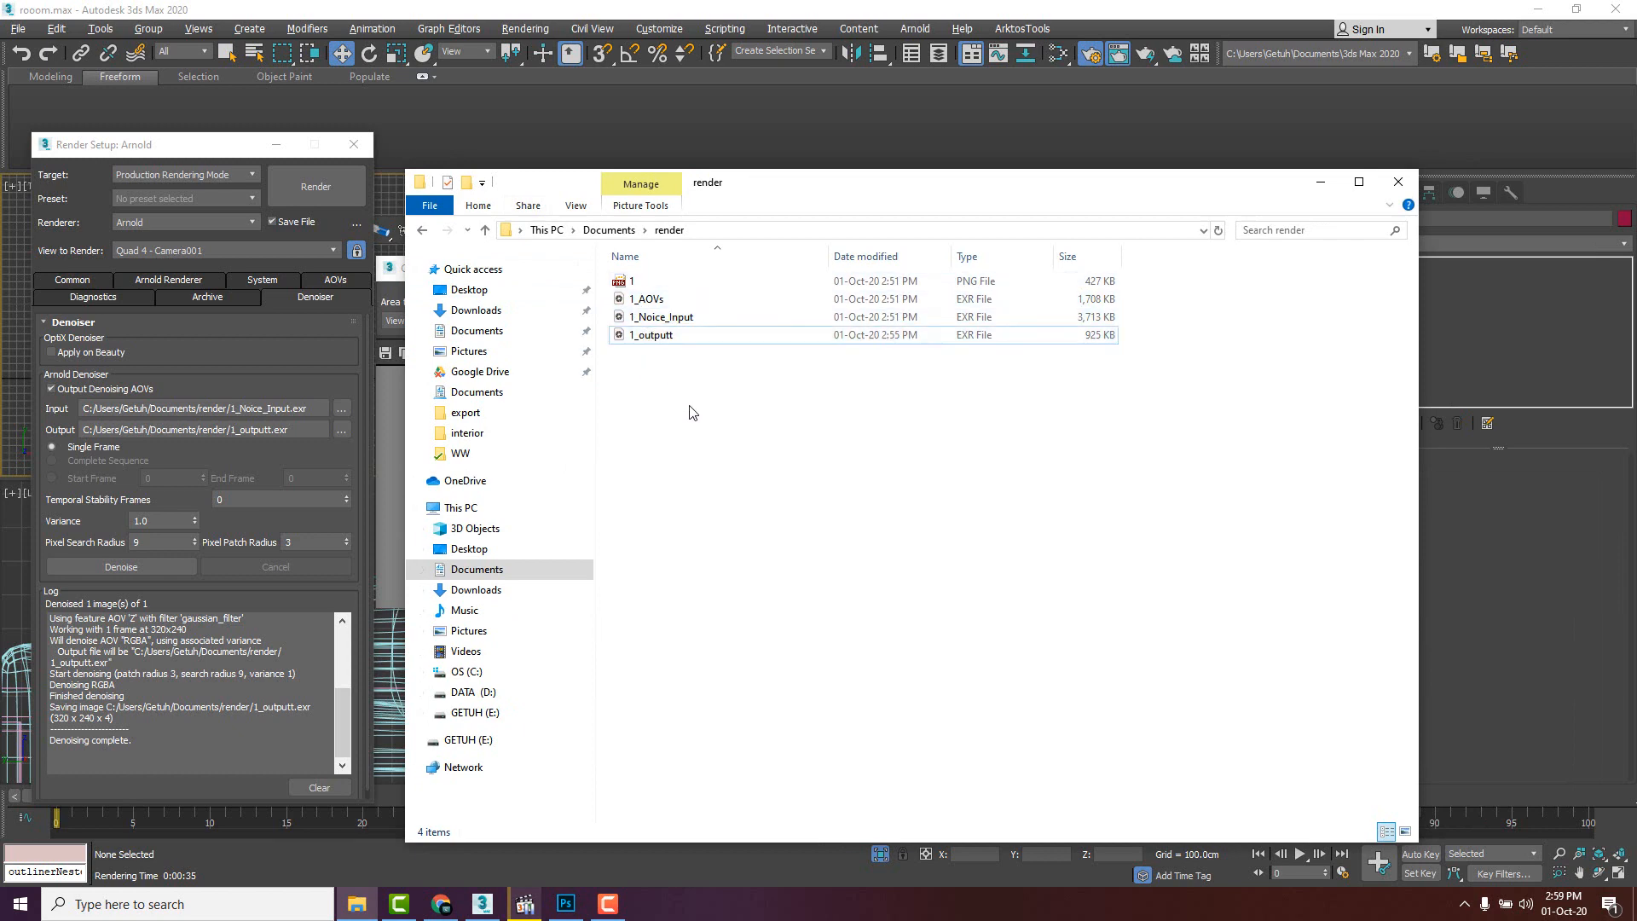
click(657, 336)
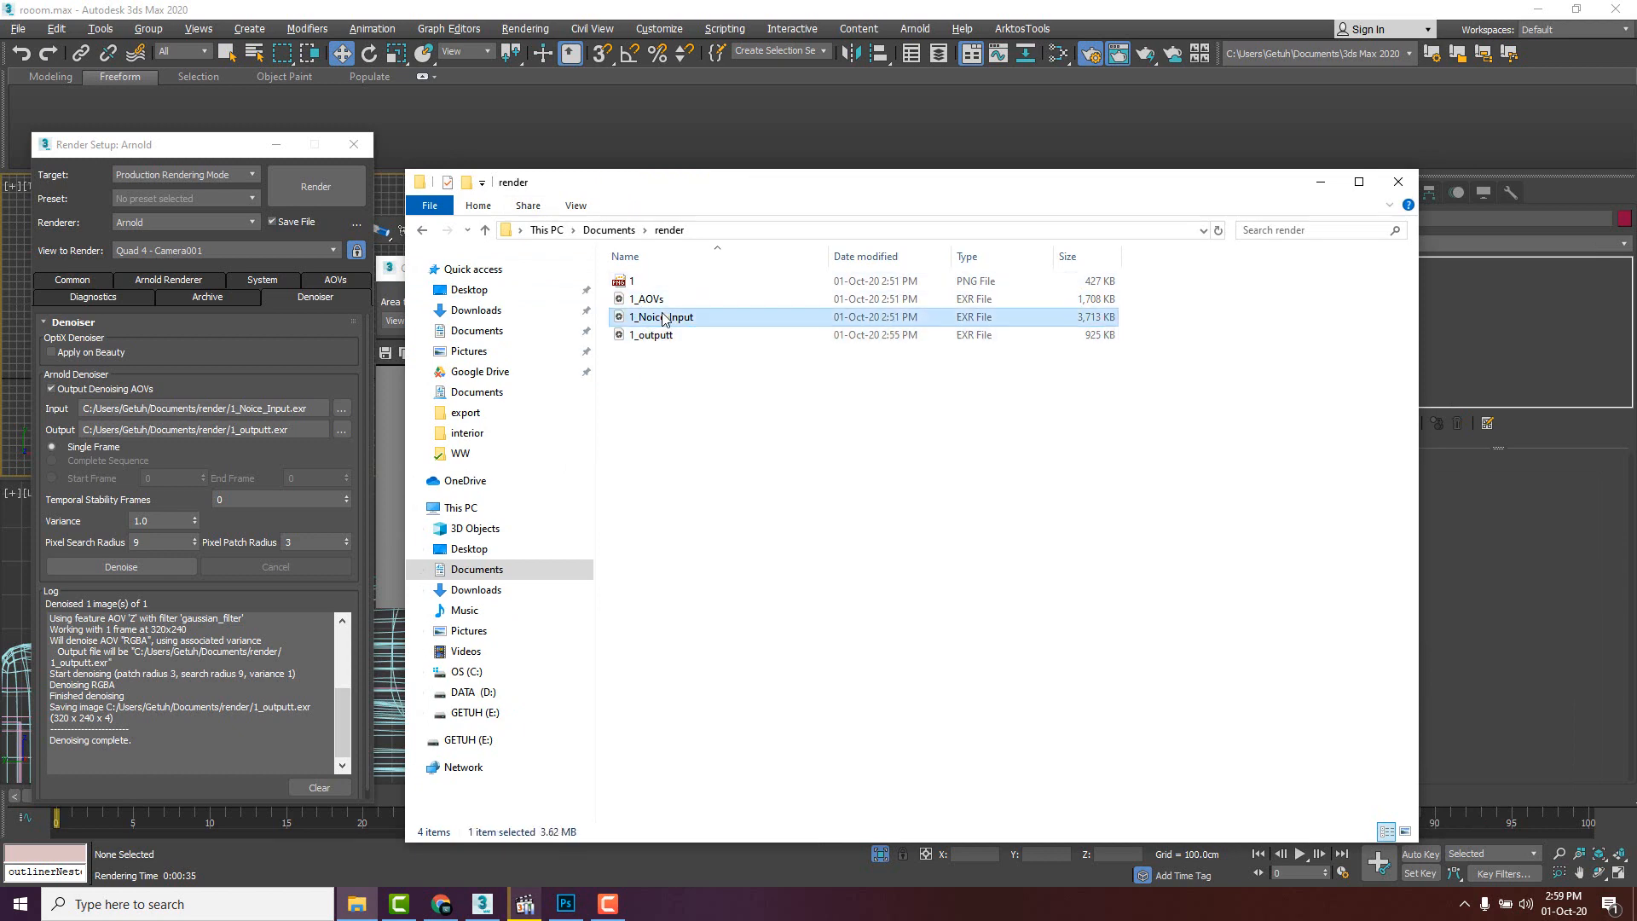
click(661, 323)
click(658, 339)
- Open 1_outputt.exr in Photoshop, reading the alpha data as an alpha channel and assigning the working RGB profile sRGB IEC61966-2.1
click(566, 903)
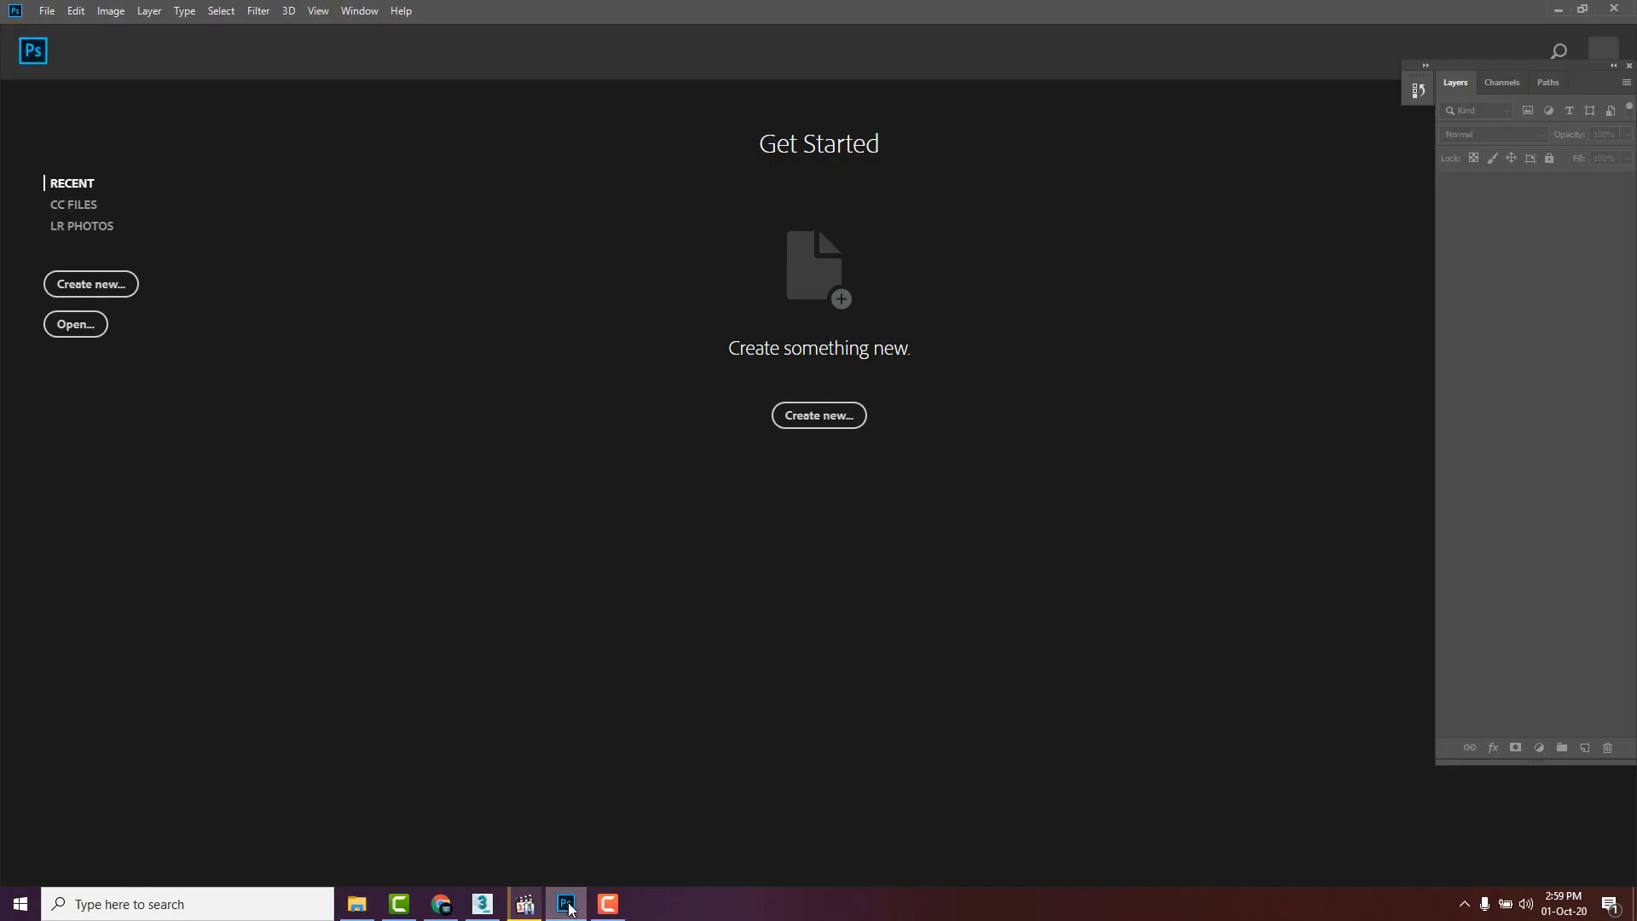
click(357, 906)
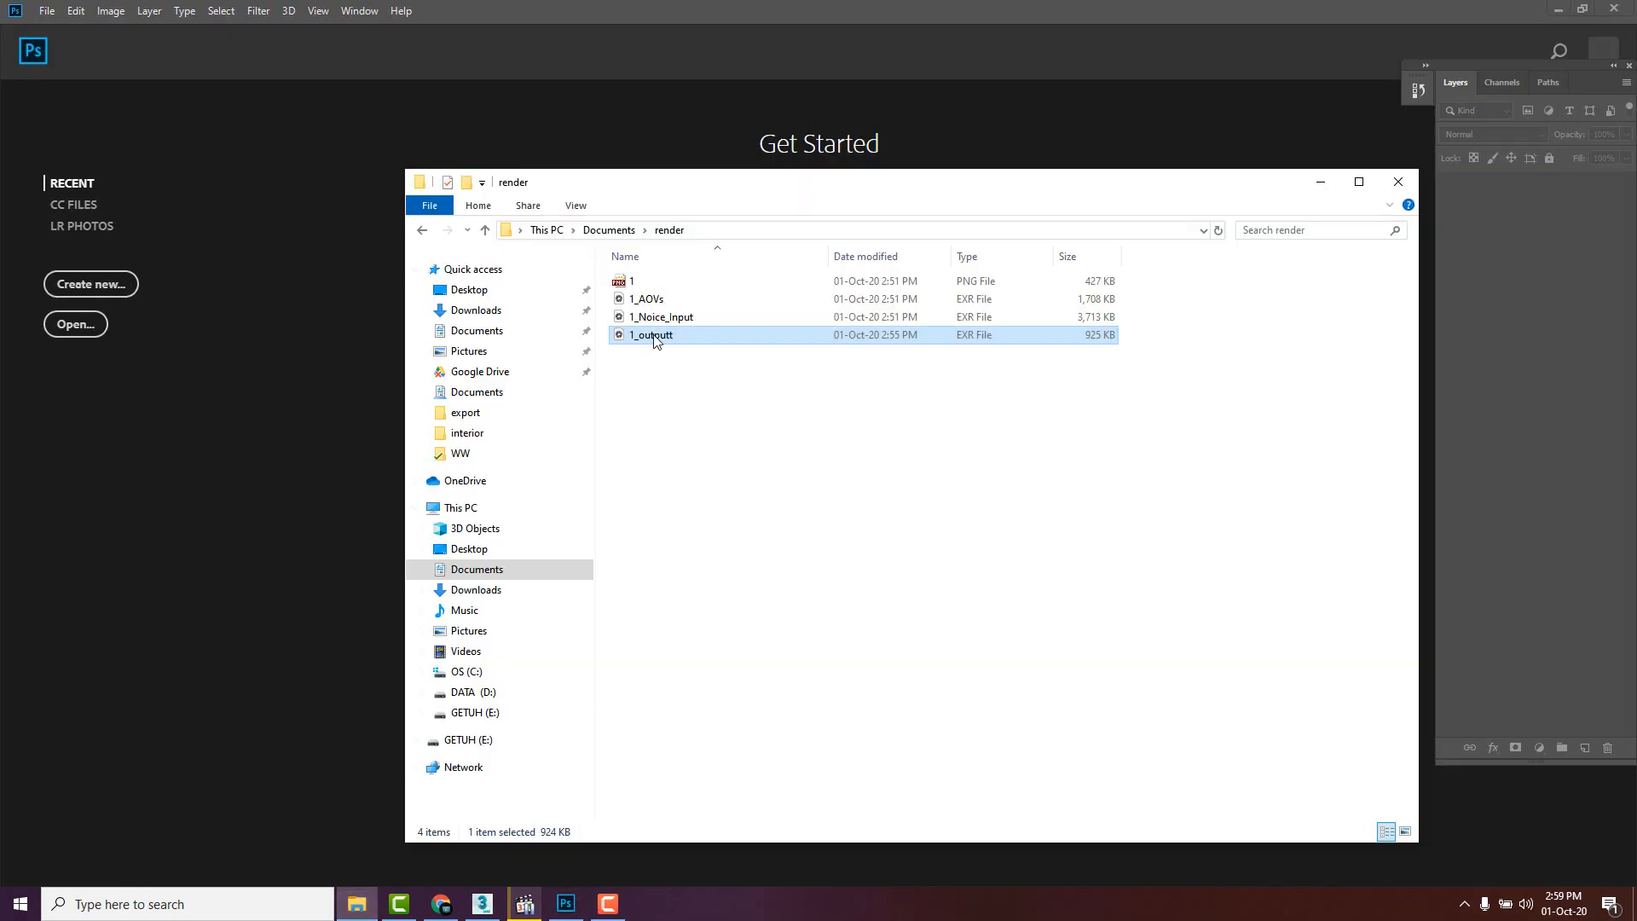
drag(654, 339, 248, 609)
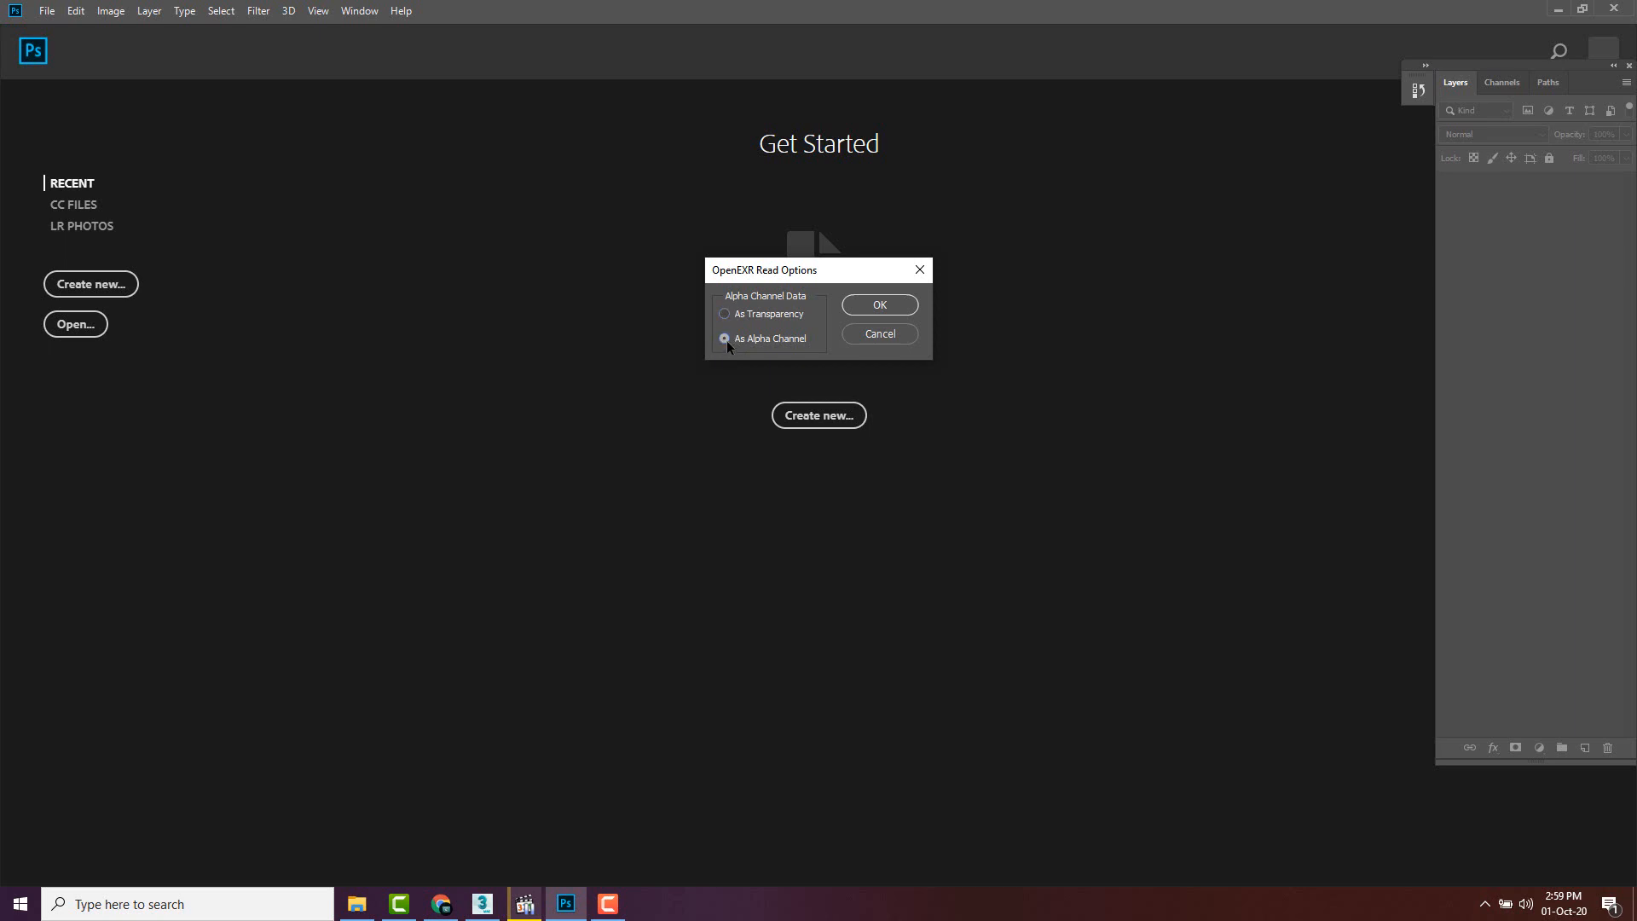
click(883, 306)
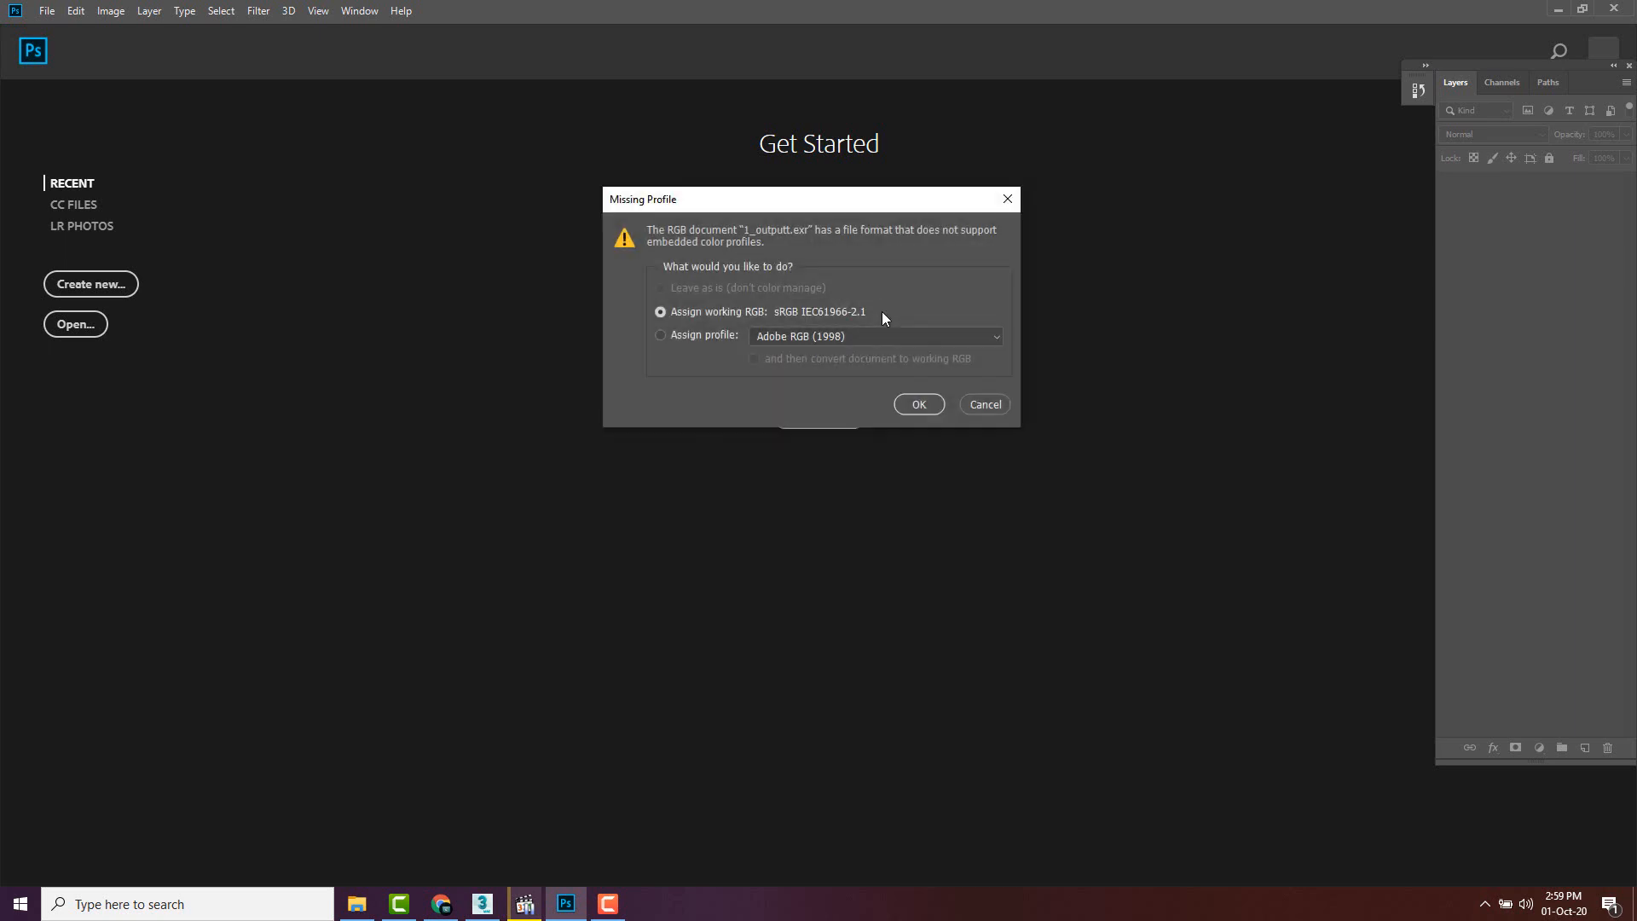
click(918, 397)
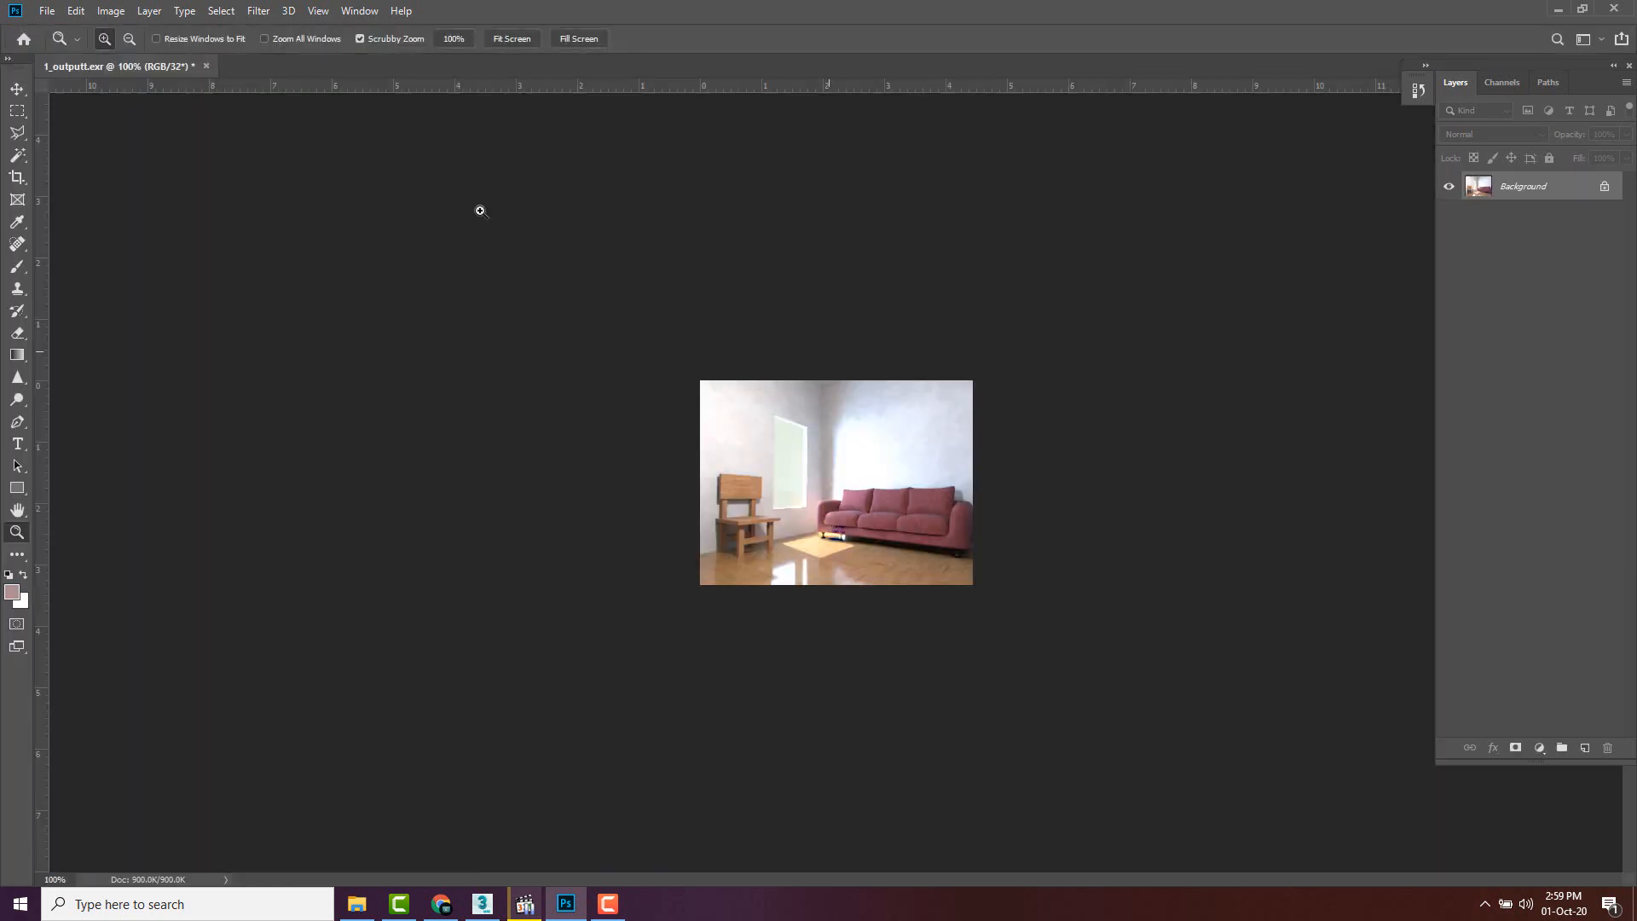
- Float the 1_outputt.exr document in its own window, zoom it to 200%, and enlarge the window around the whole image
drag(94, 63, 336, 134)
drag(553, 357, 751, 519)
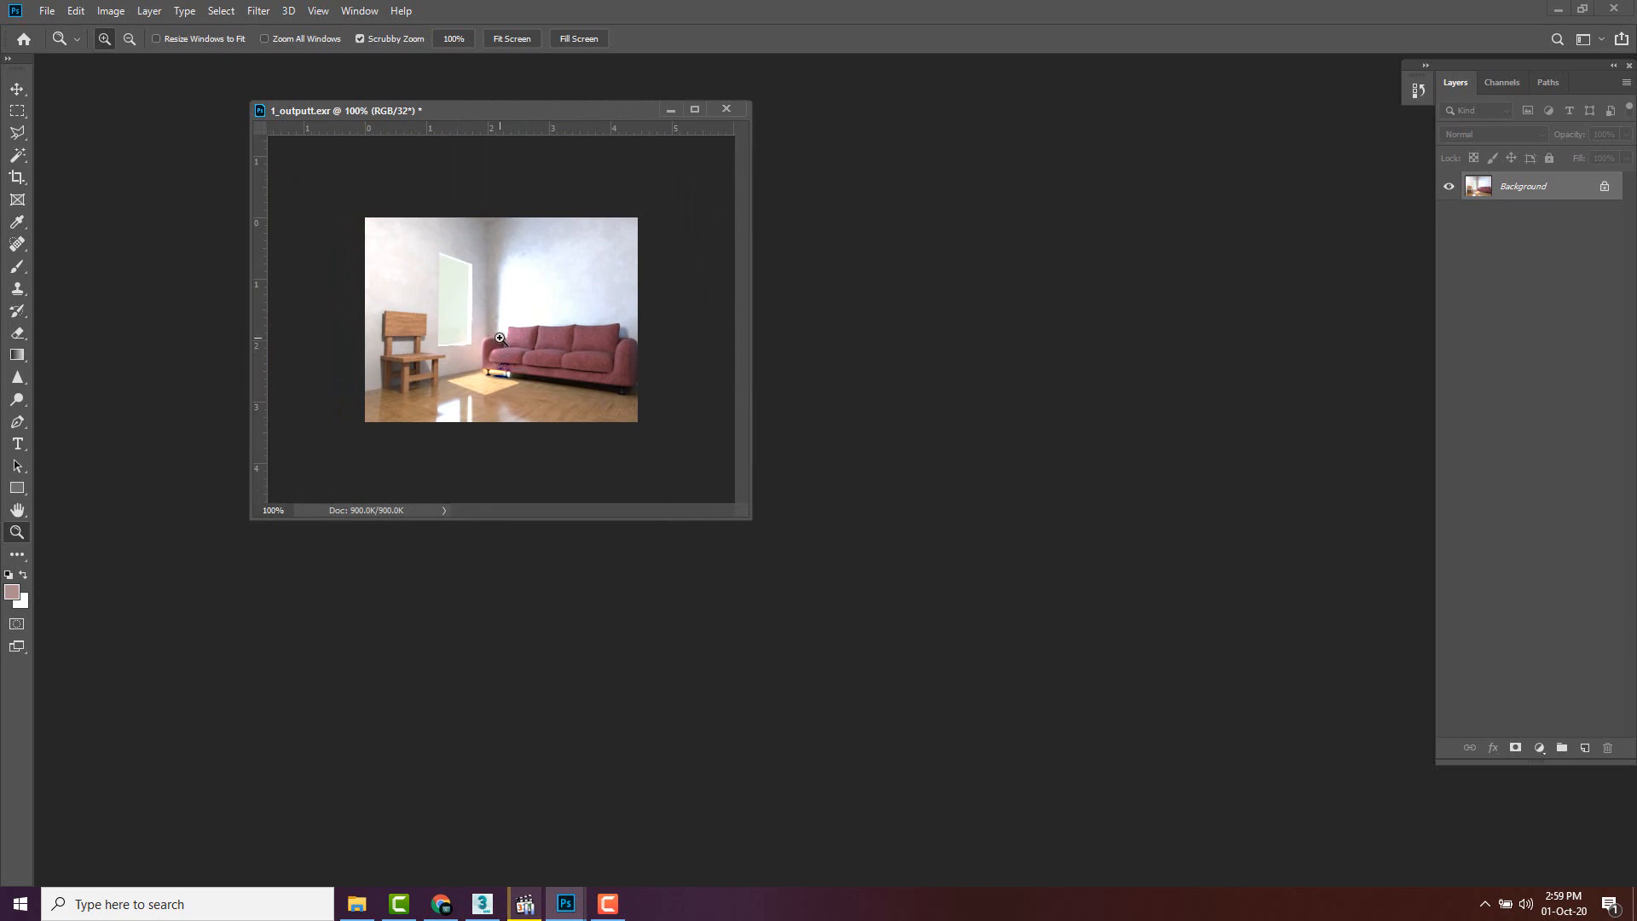
click(637, 408)
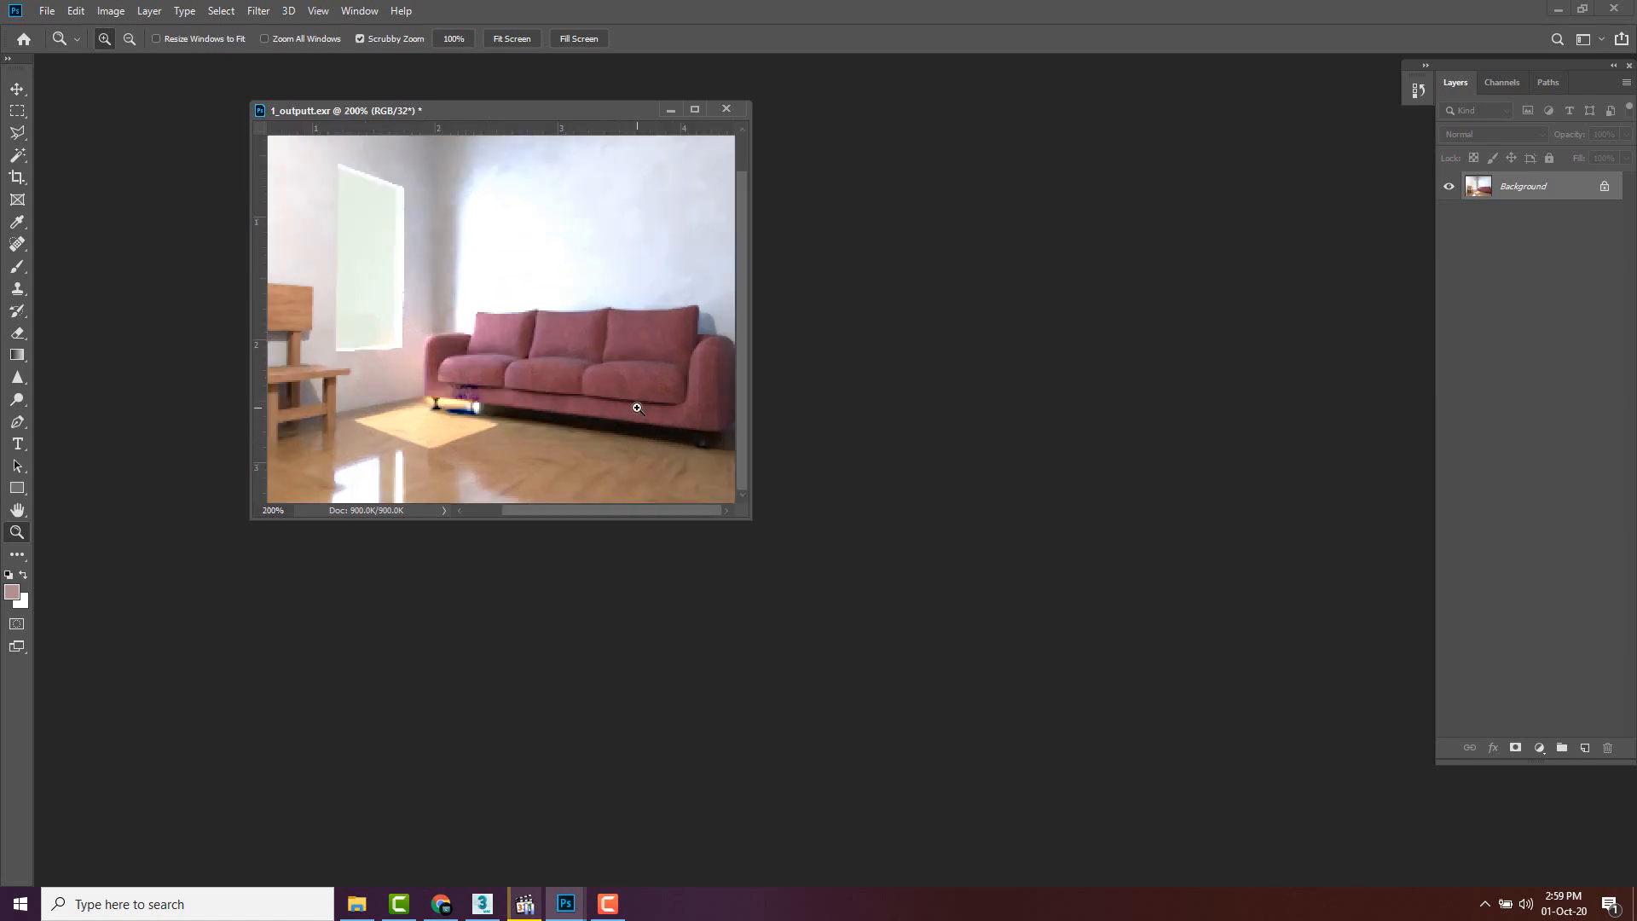
drag(742, 517, 903, 627)
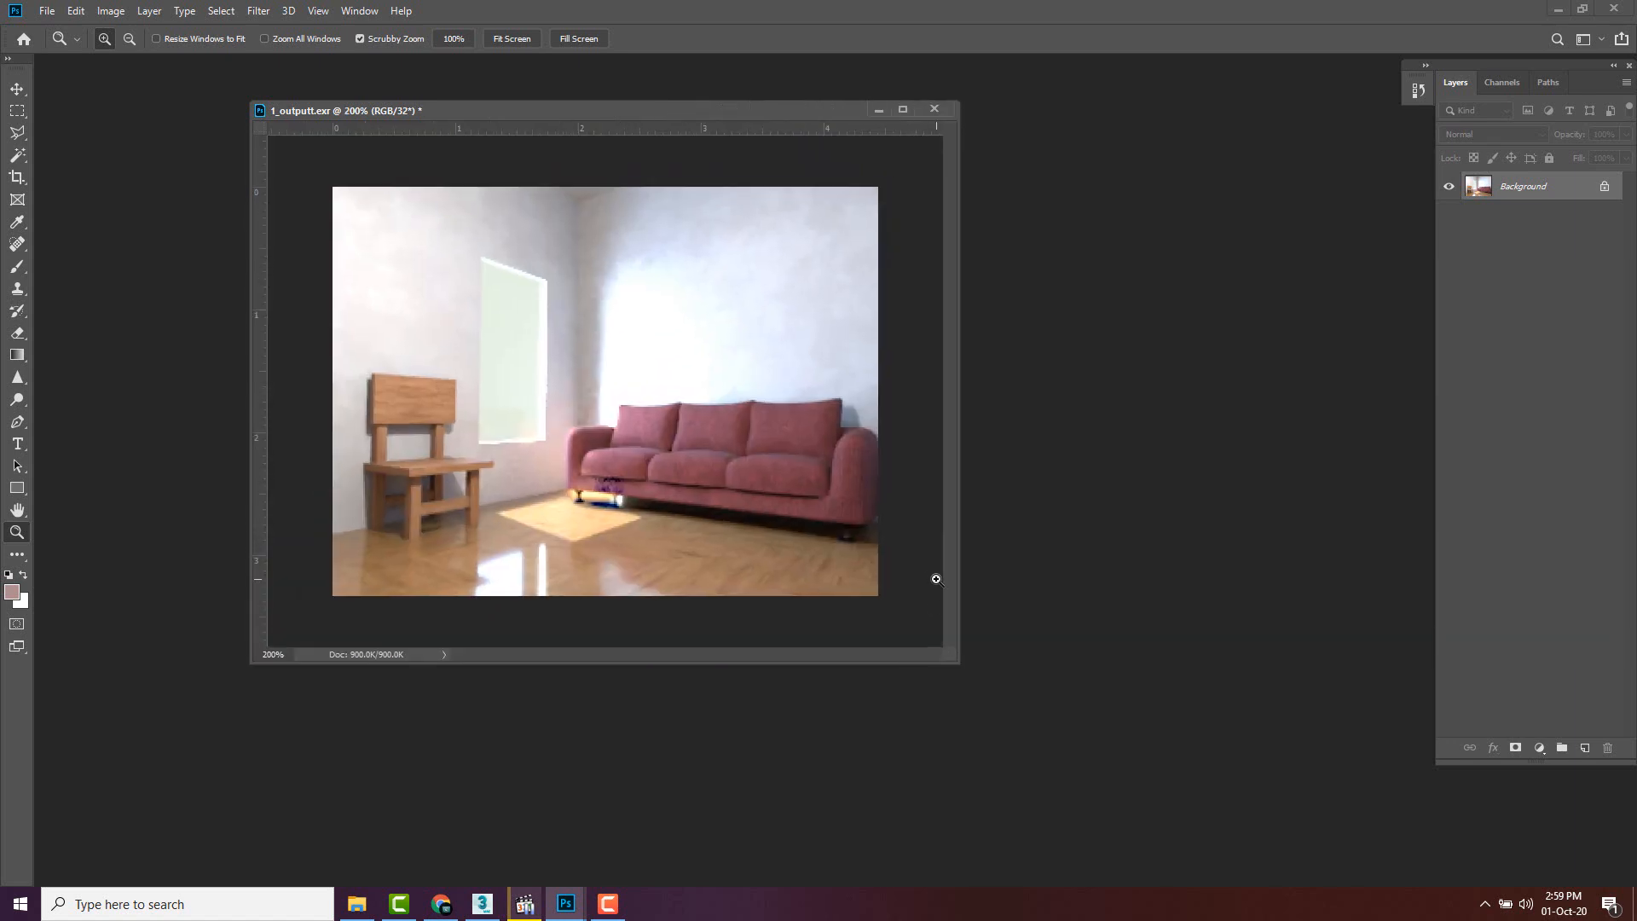
- Open the original render 1.png from the render folder in Photoshop and float it in its own window
click(357, 904)
click(632, 284)
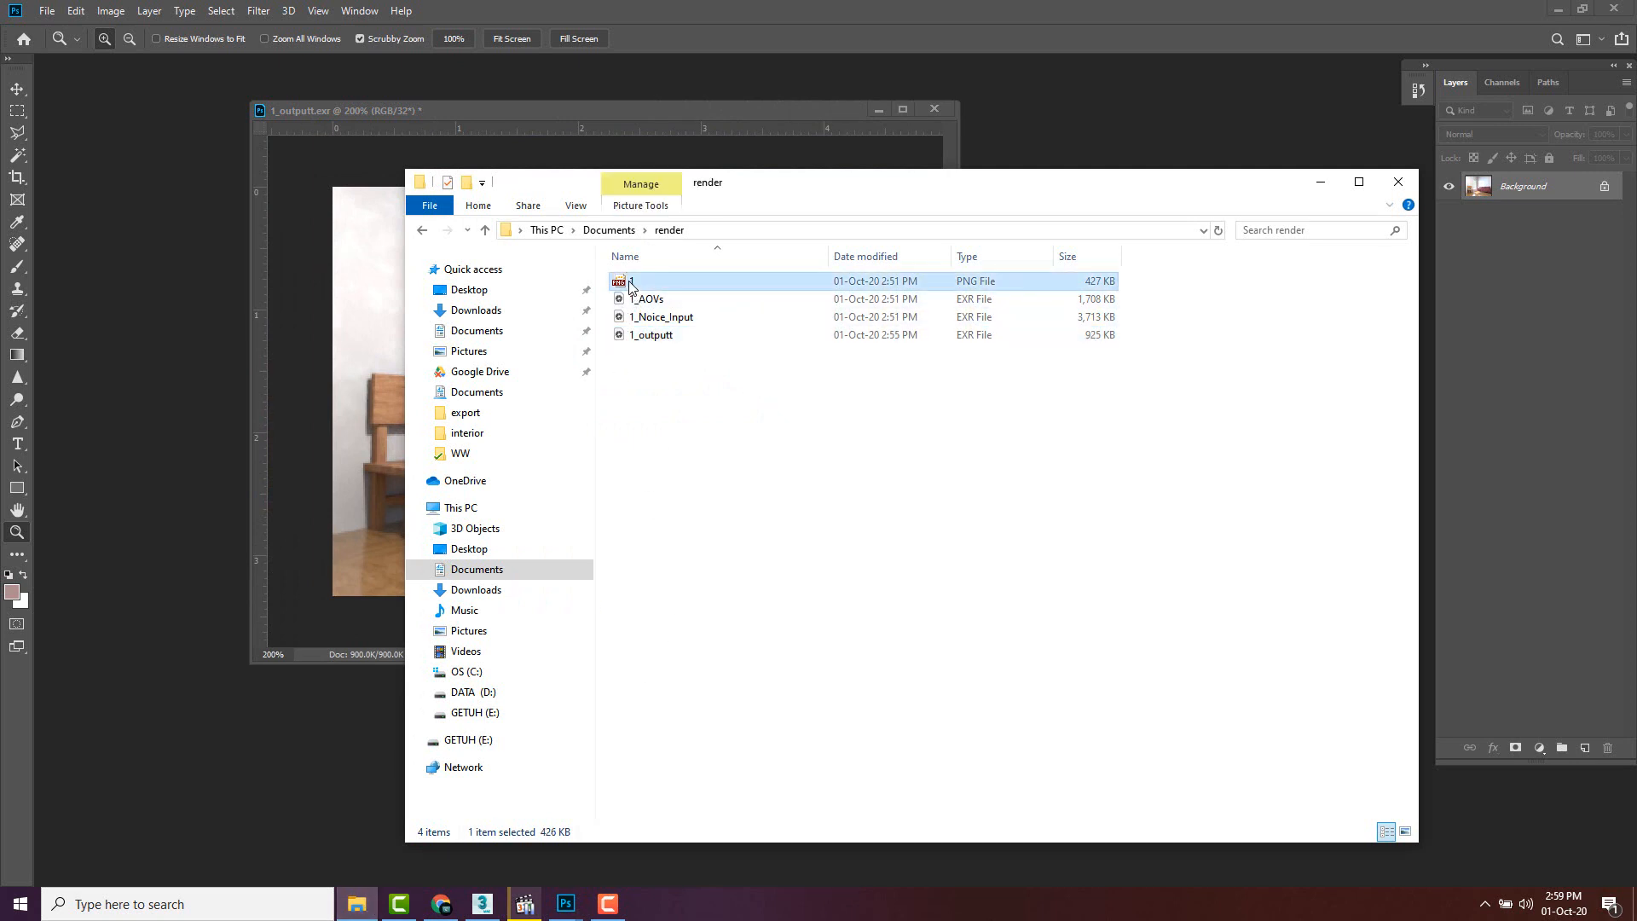
drag(632, 286, 245, 764)
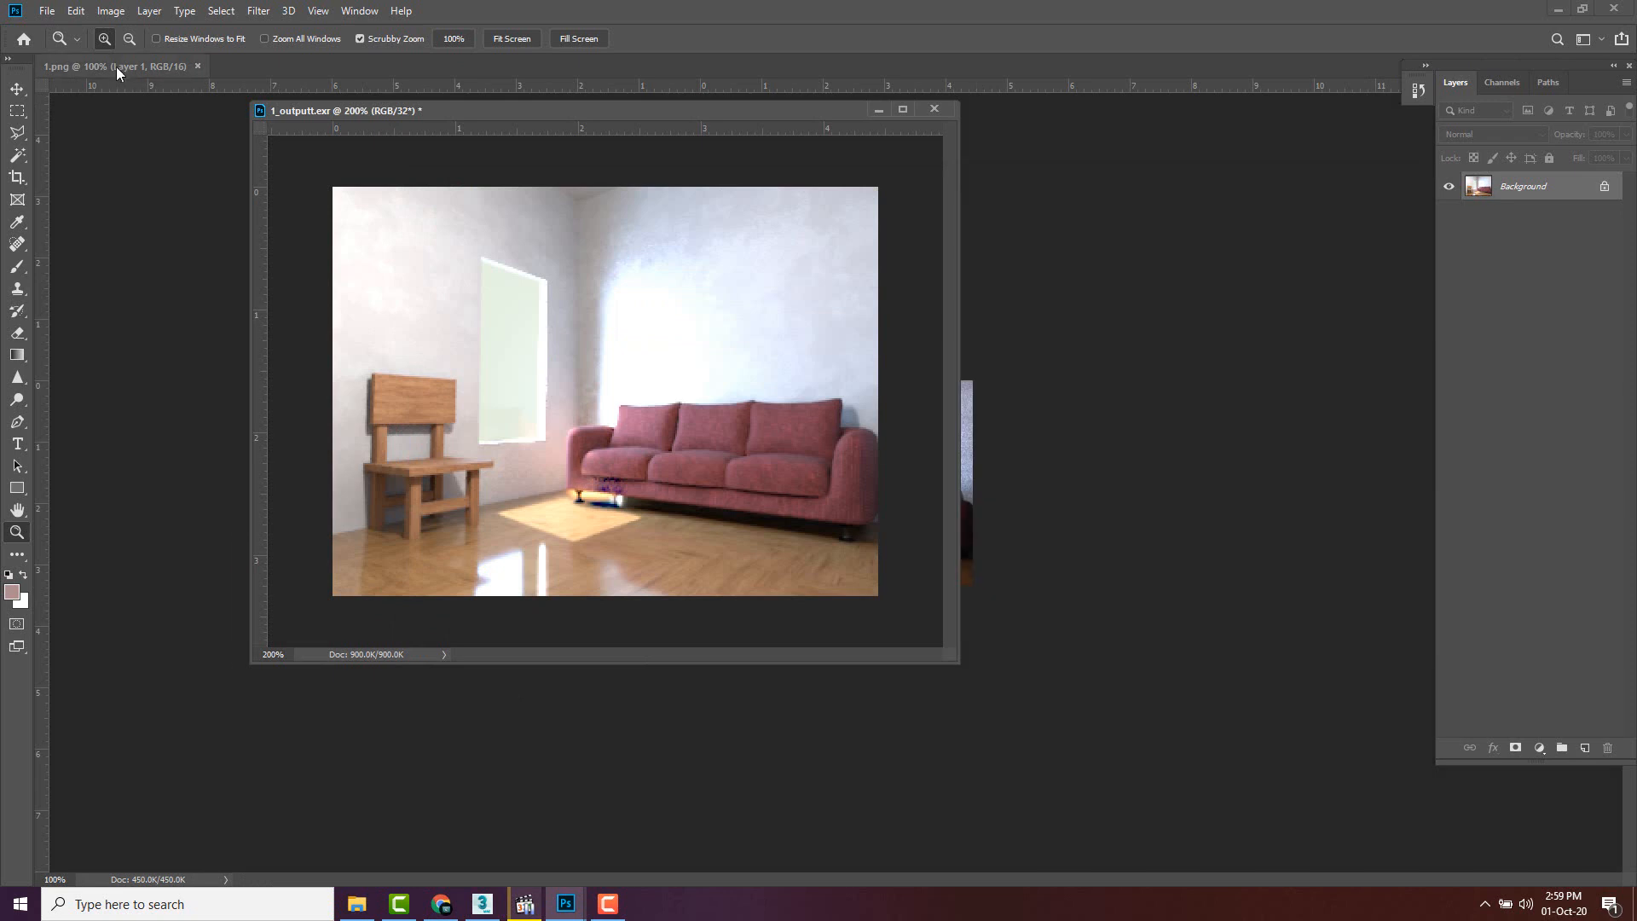
drag(94, 125, 191, 160)
- Place the denoised and original images side by side, zoom both to 300% to compare wall noise, and enlarge the denoised image's window
drag(310, 111, 447, 116)
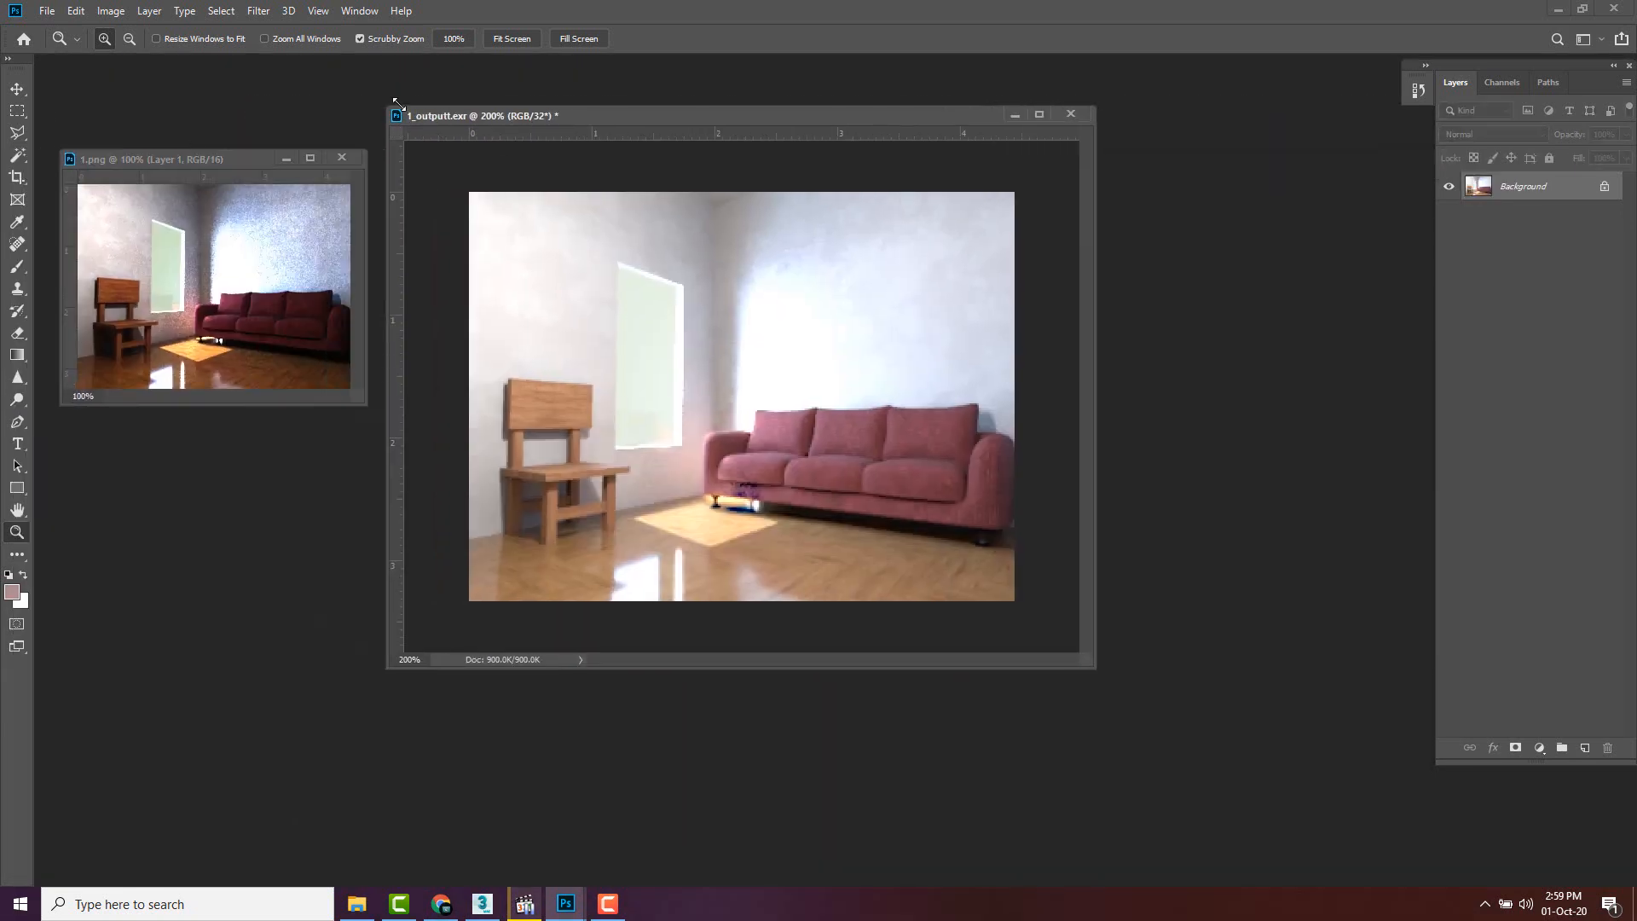
key(ctrl+minus)
drag(783, 428, 753, 410)
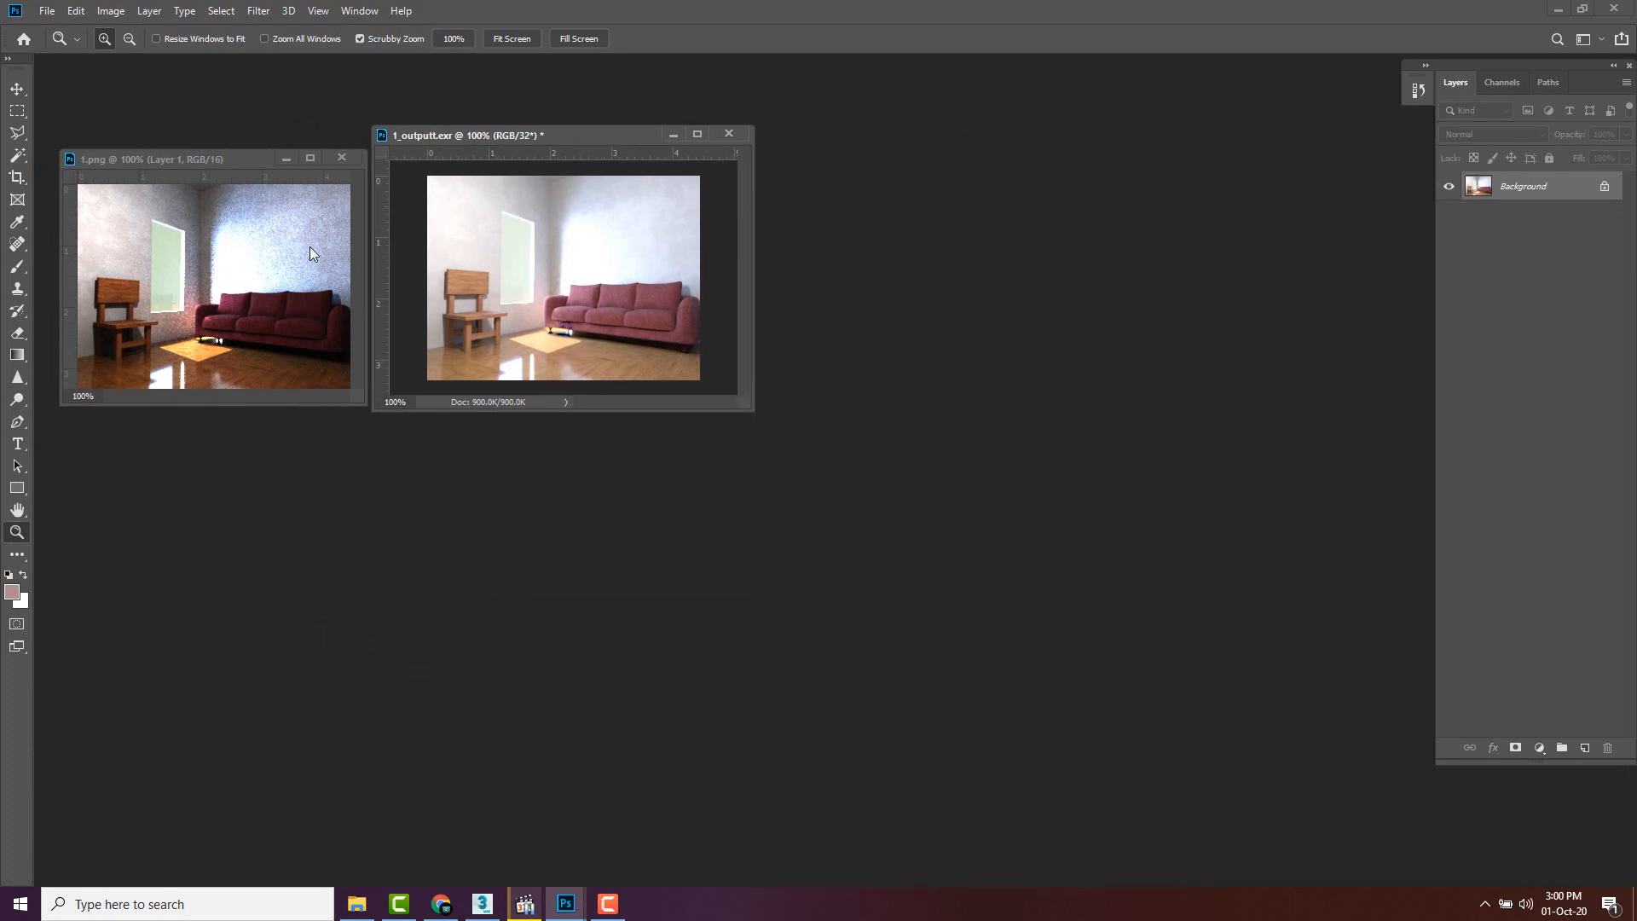
drag(208, 248, 540, 244)
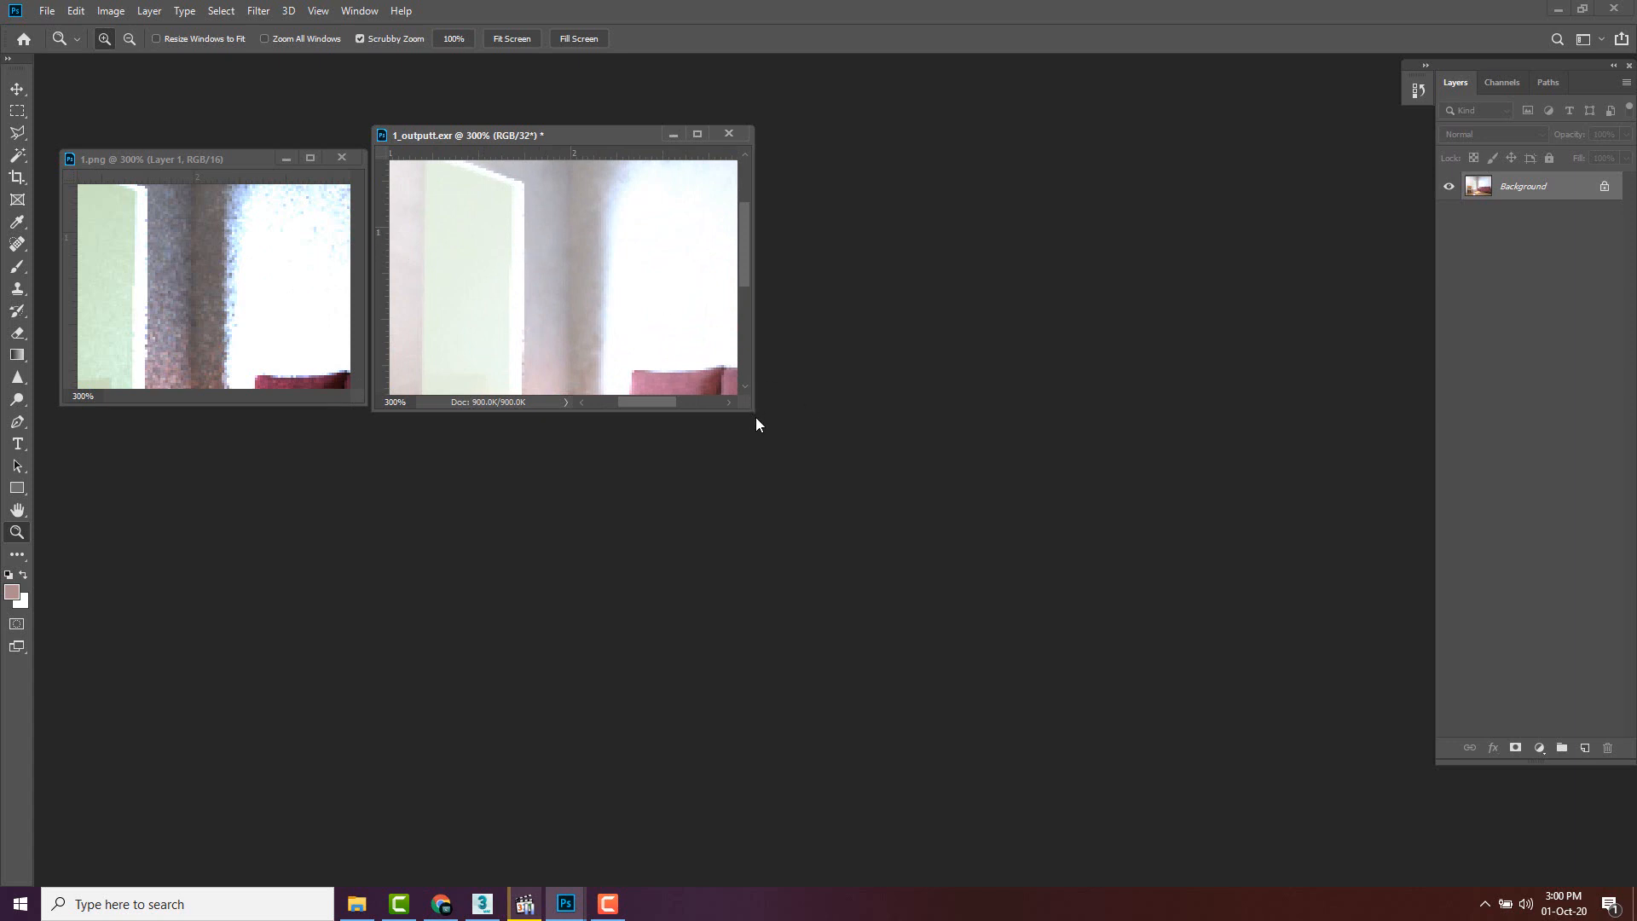
drag(754, 411, 1169, 681)
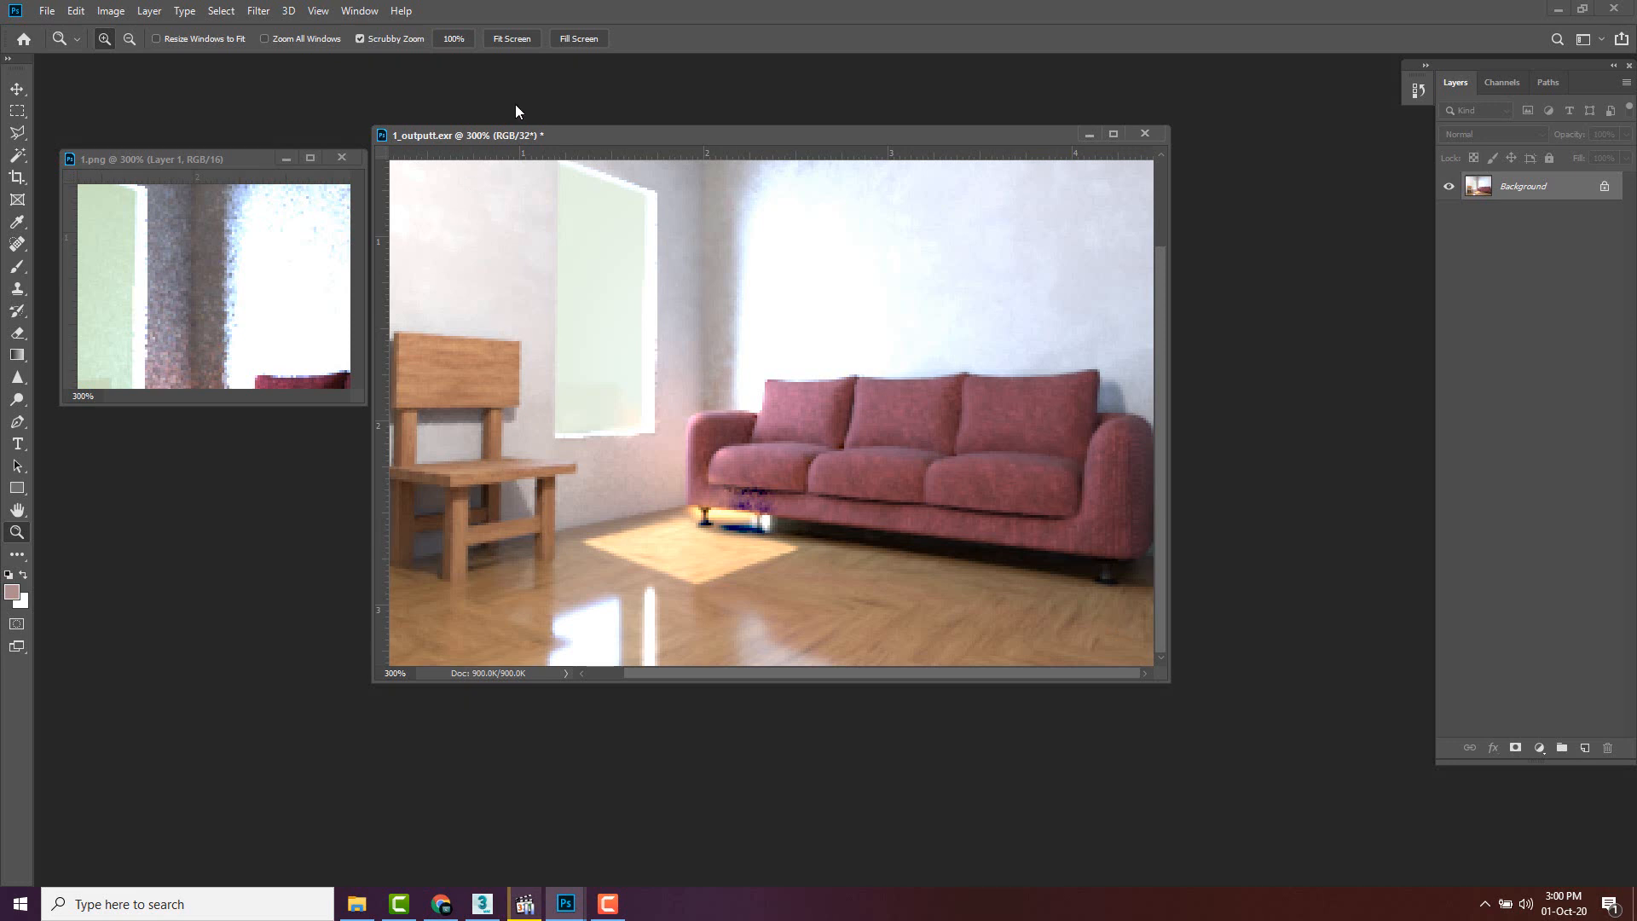
- Show the denoised image at 100% zoom and start its conversion to 8 Bits/Channel, keeping the HDR Toning settings clear of the image
click(508, 39)
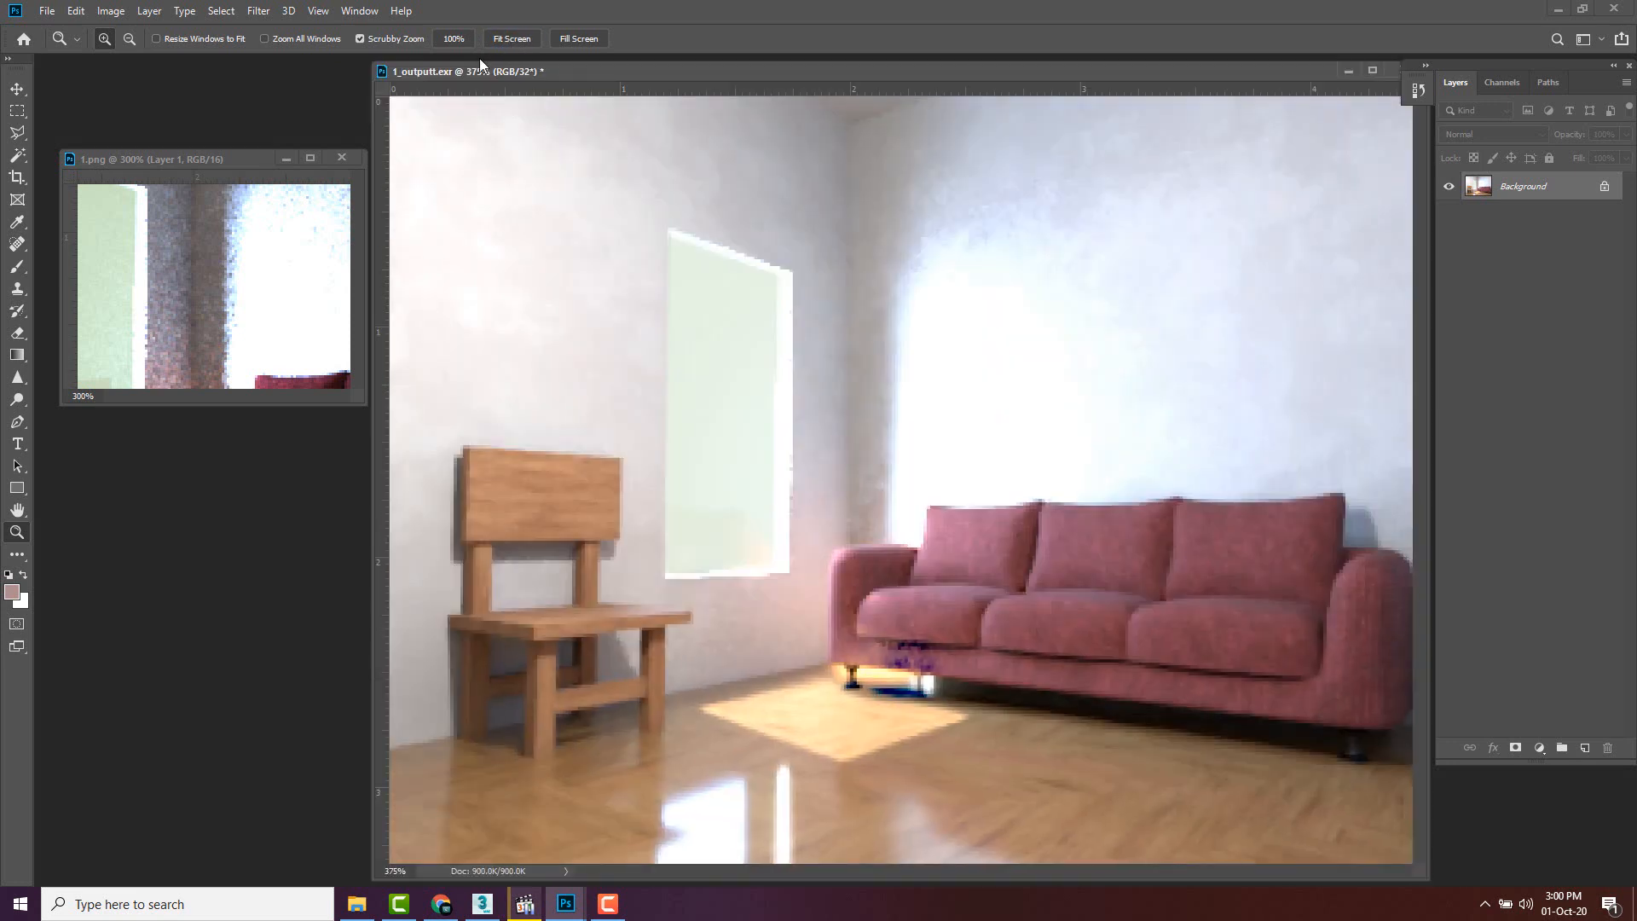
click(452, 39)
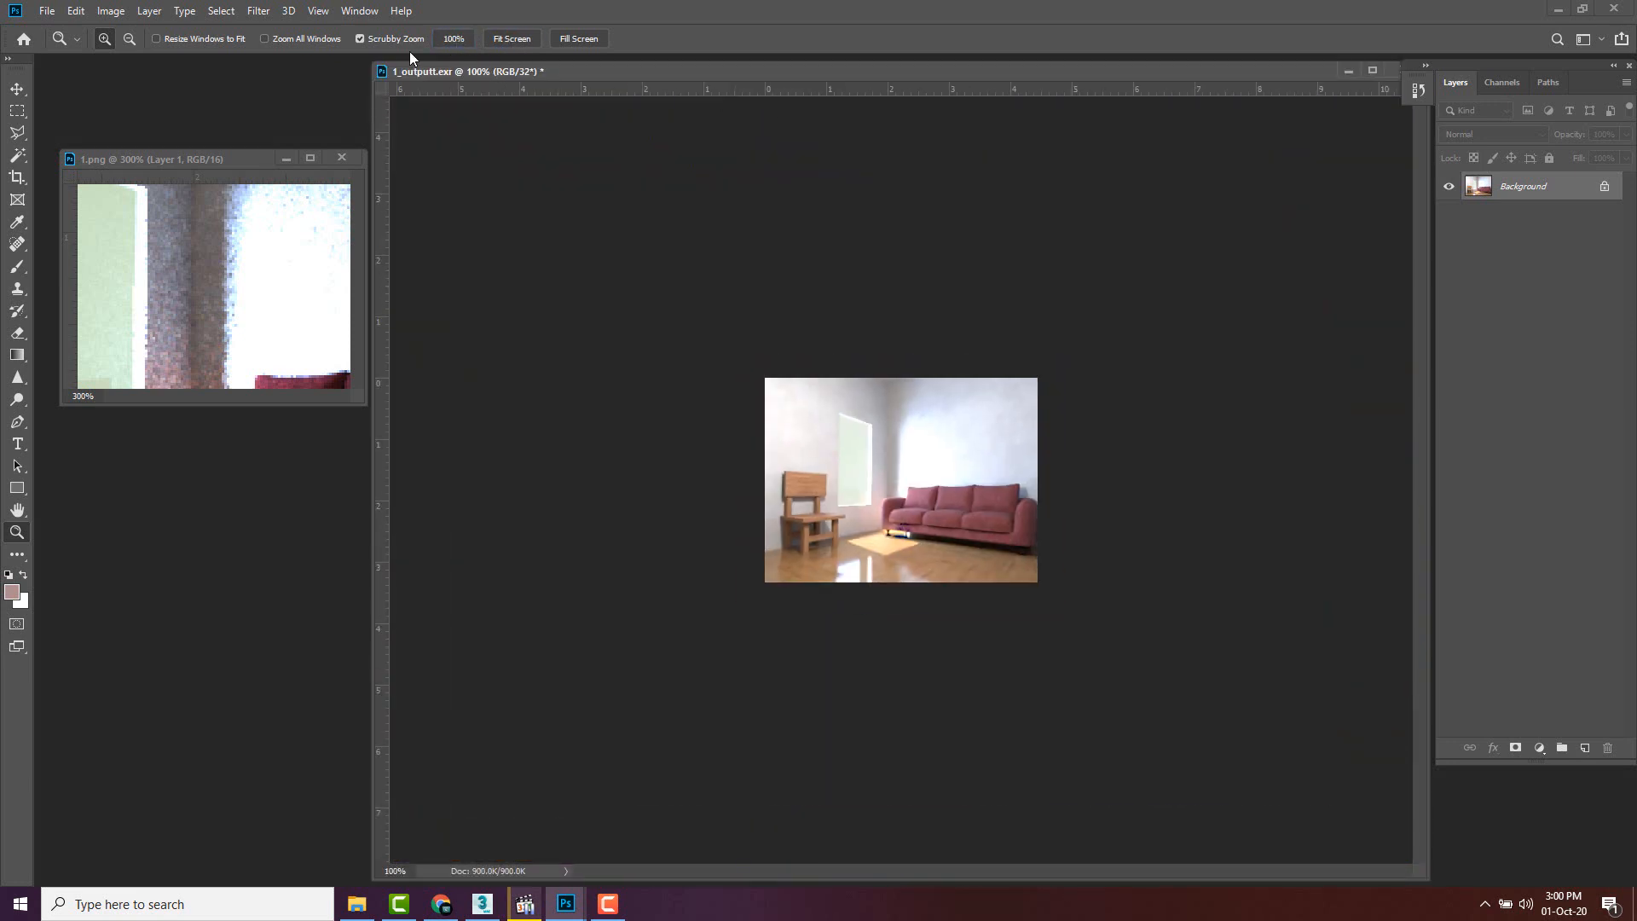
click(104, 13)
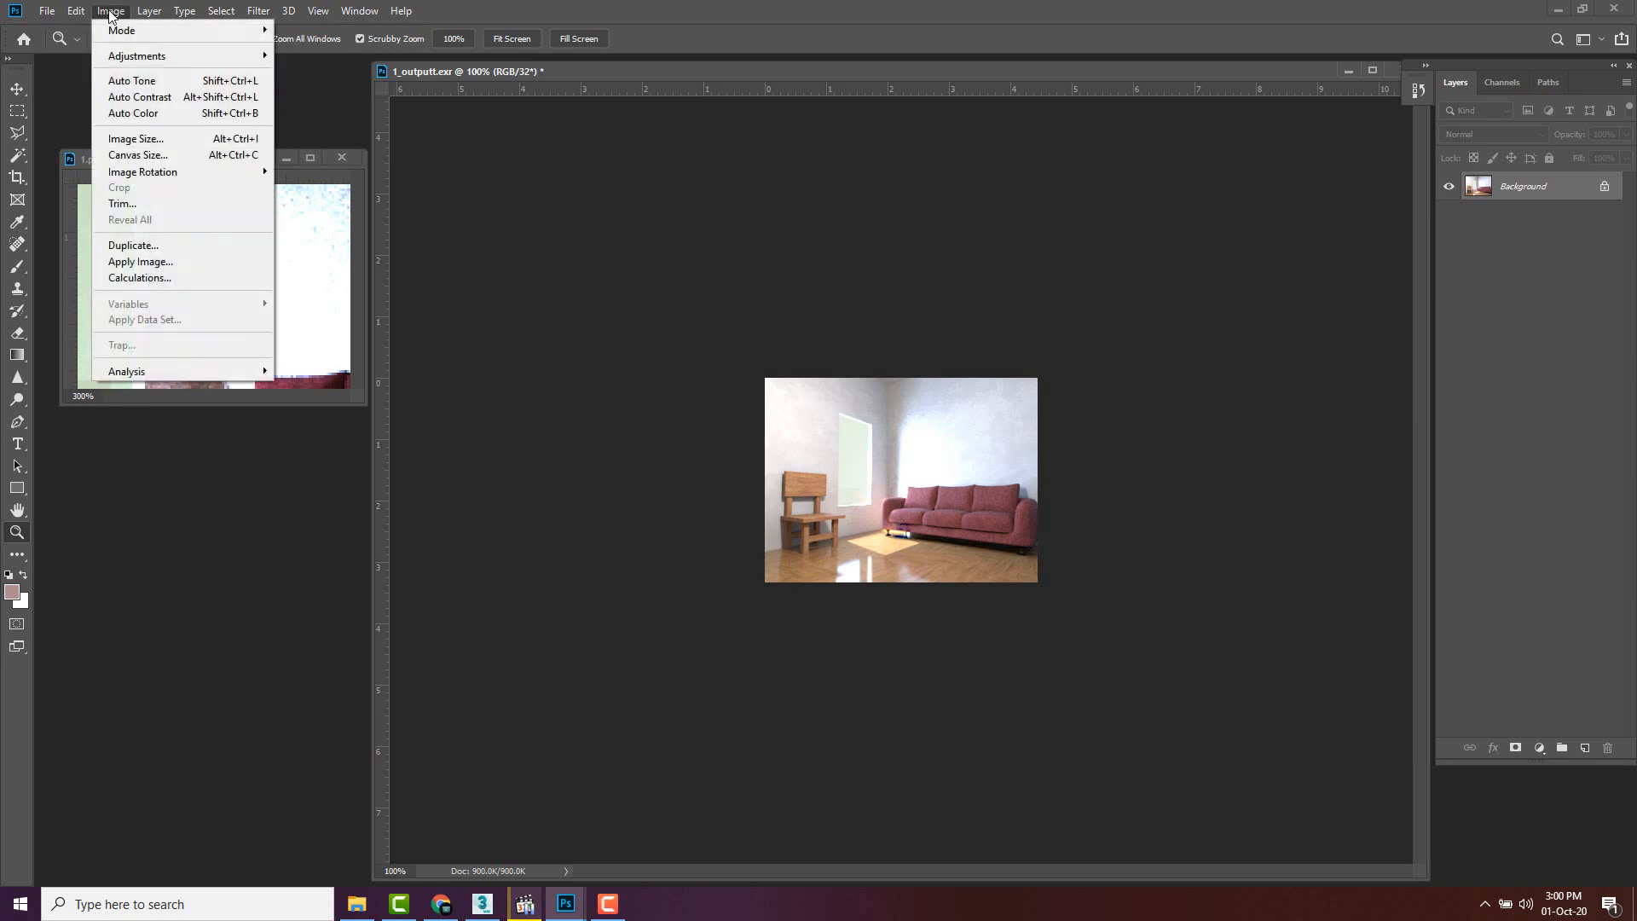
mouse_move(130, 33)
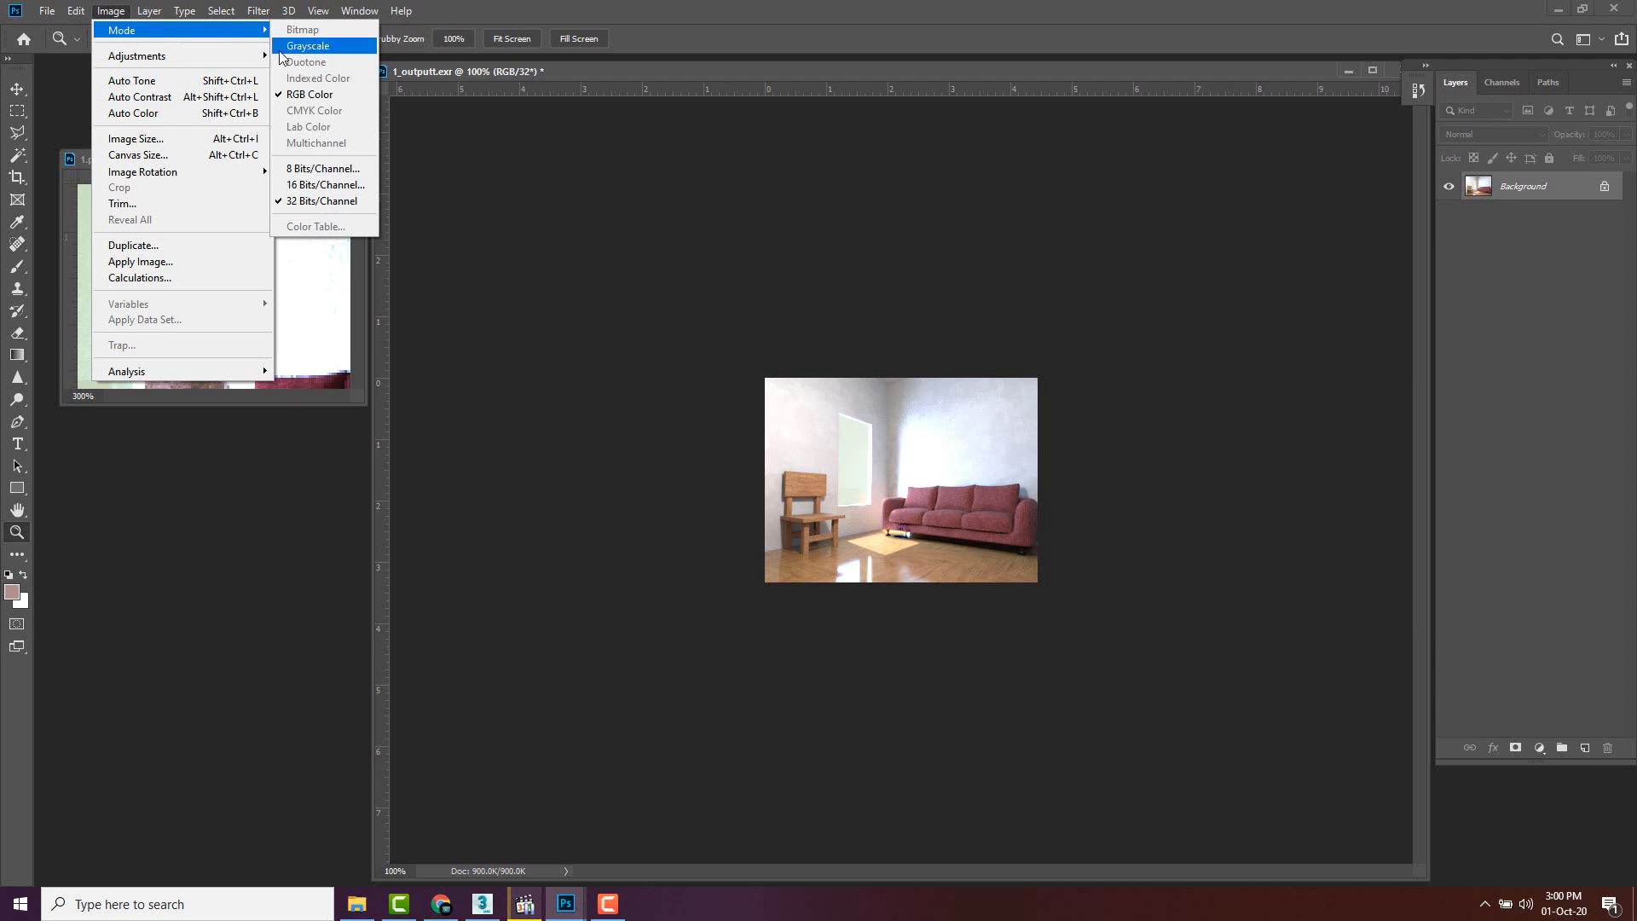
click(327, 171)
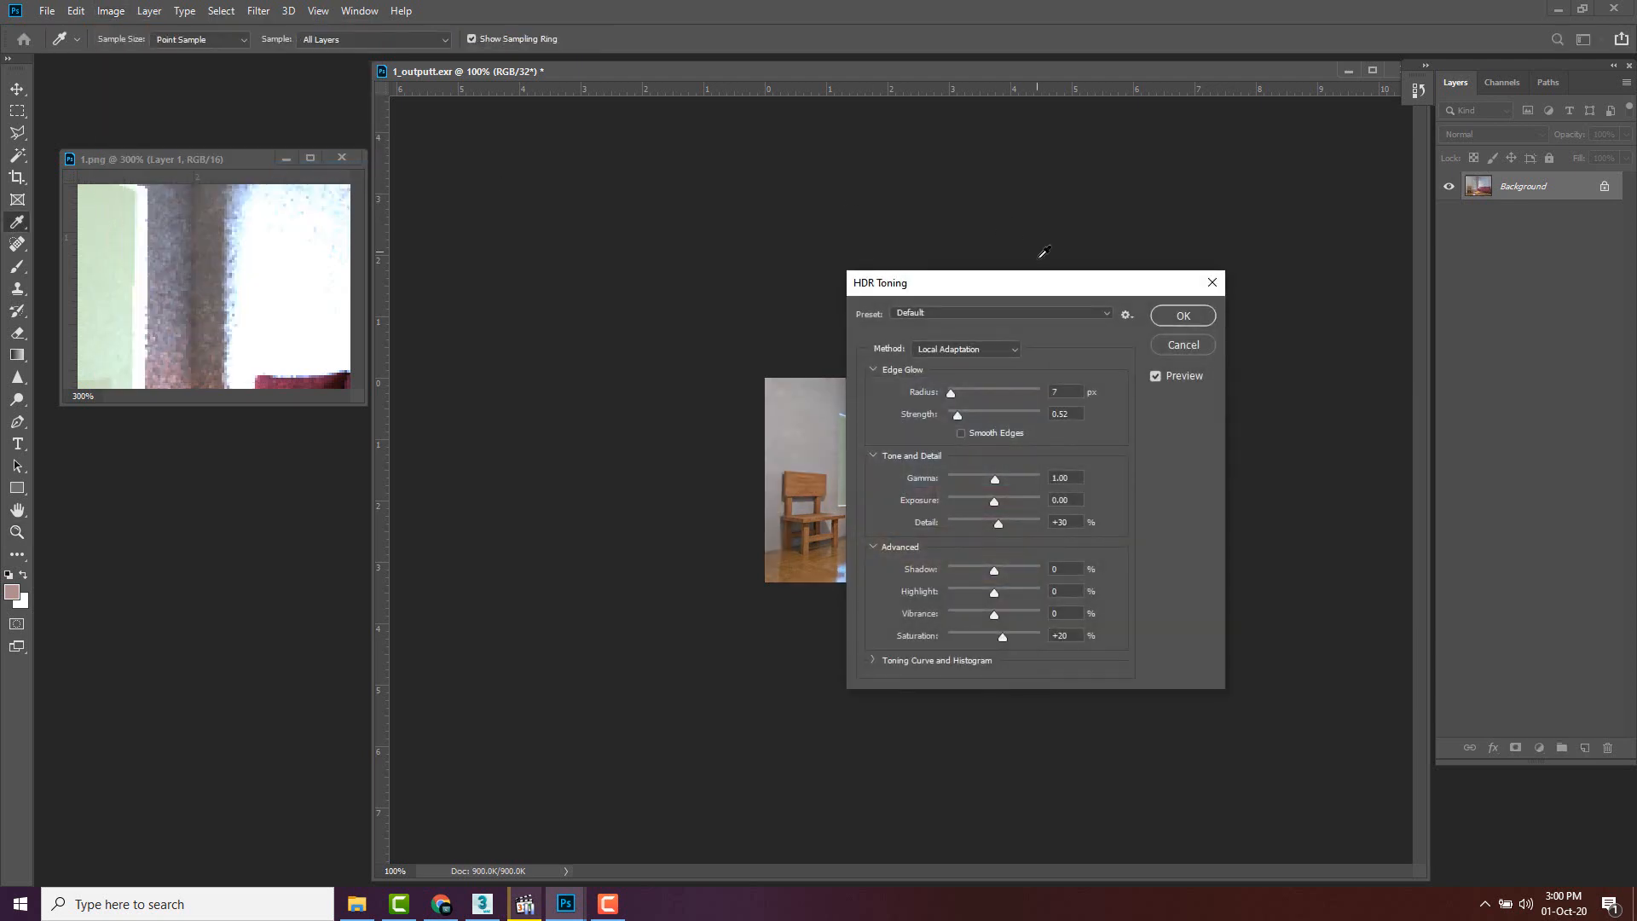
drag(1003, 293, 1220, 169)
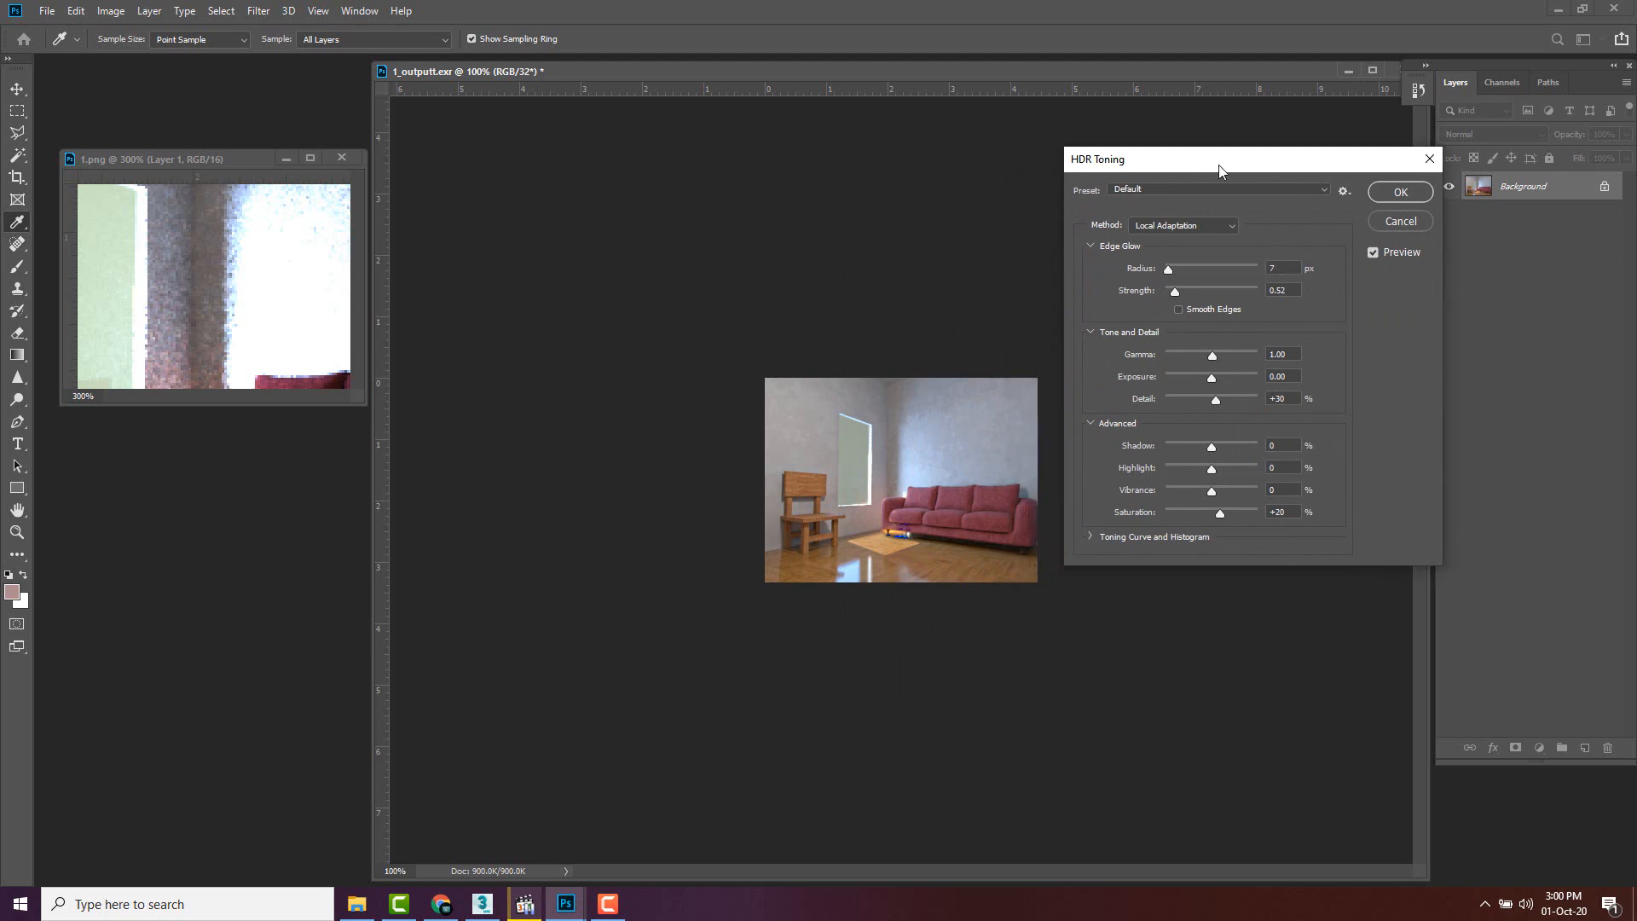
- Preview the Exposure and Gamma, Highlight Compression, Equalize Histogram and Local Adaptation methods of HDR Toning on the denoised image
click(1186, 227)
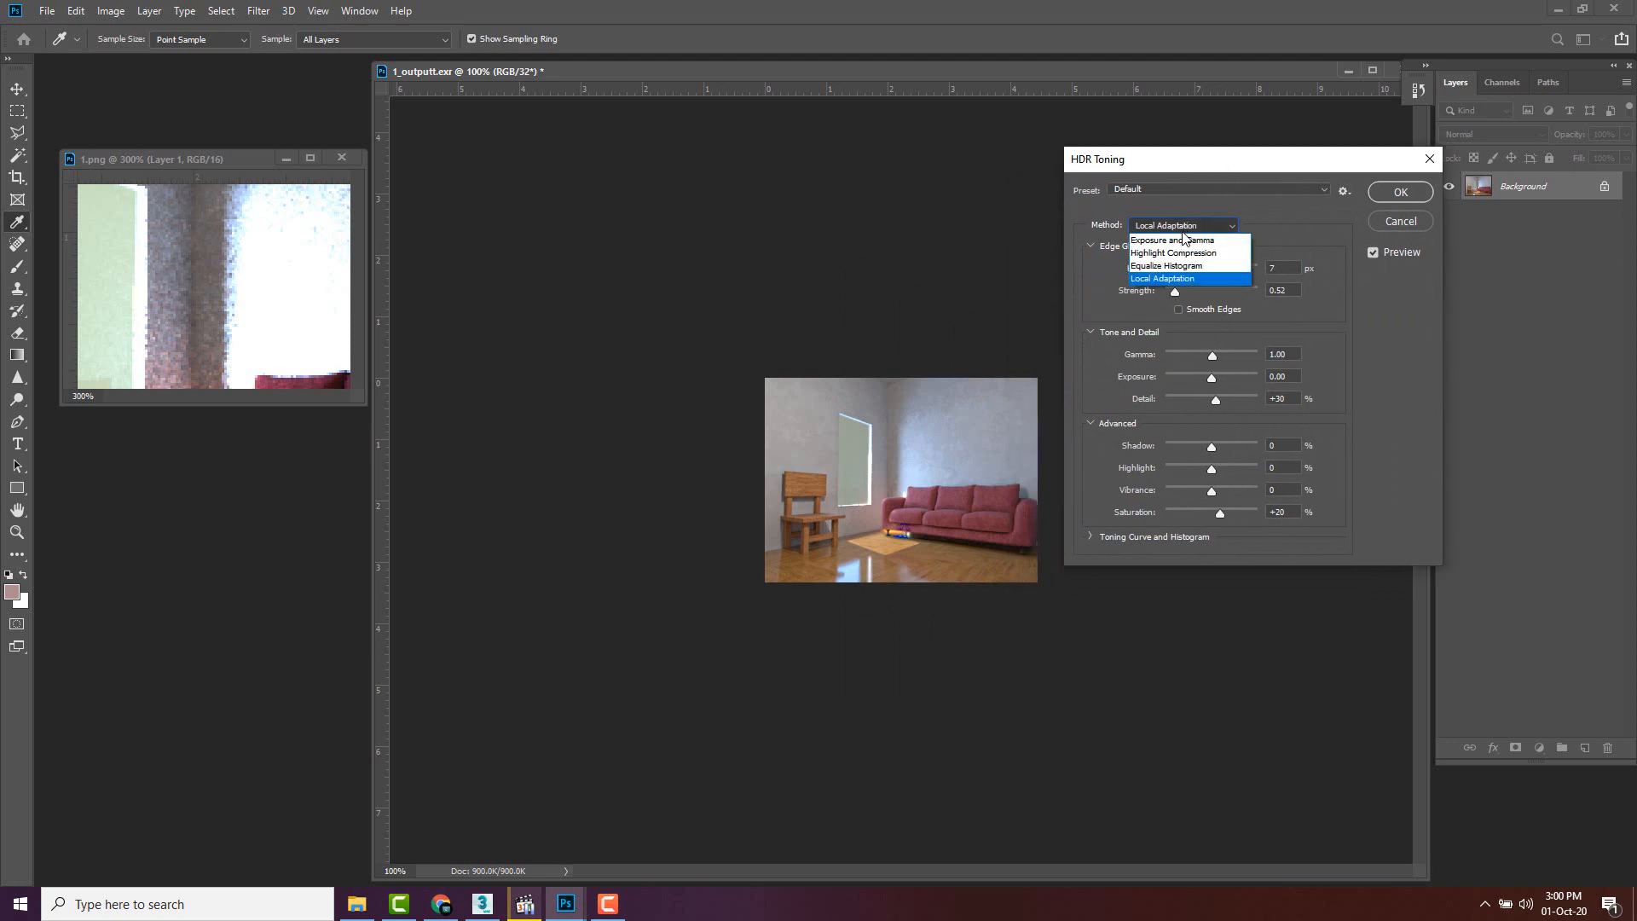
click(1179, 242)
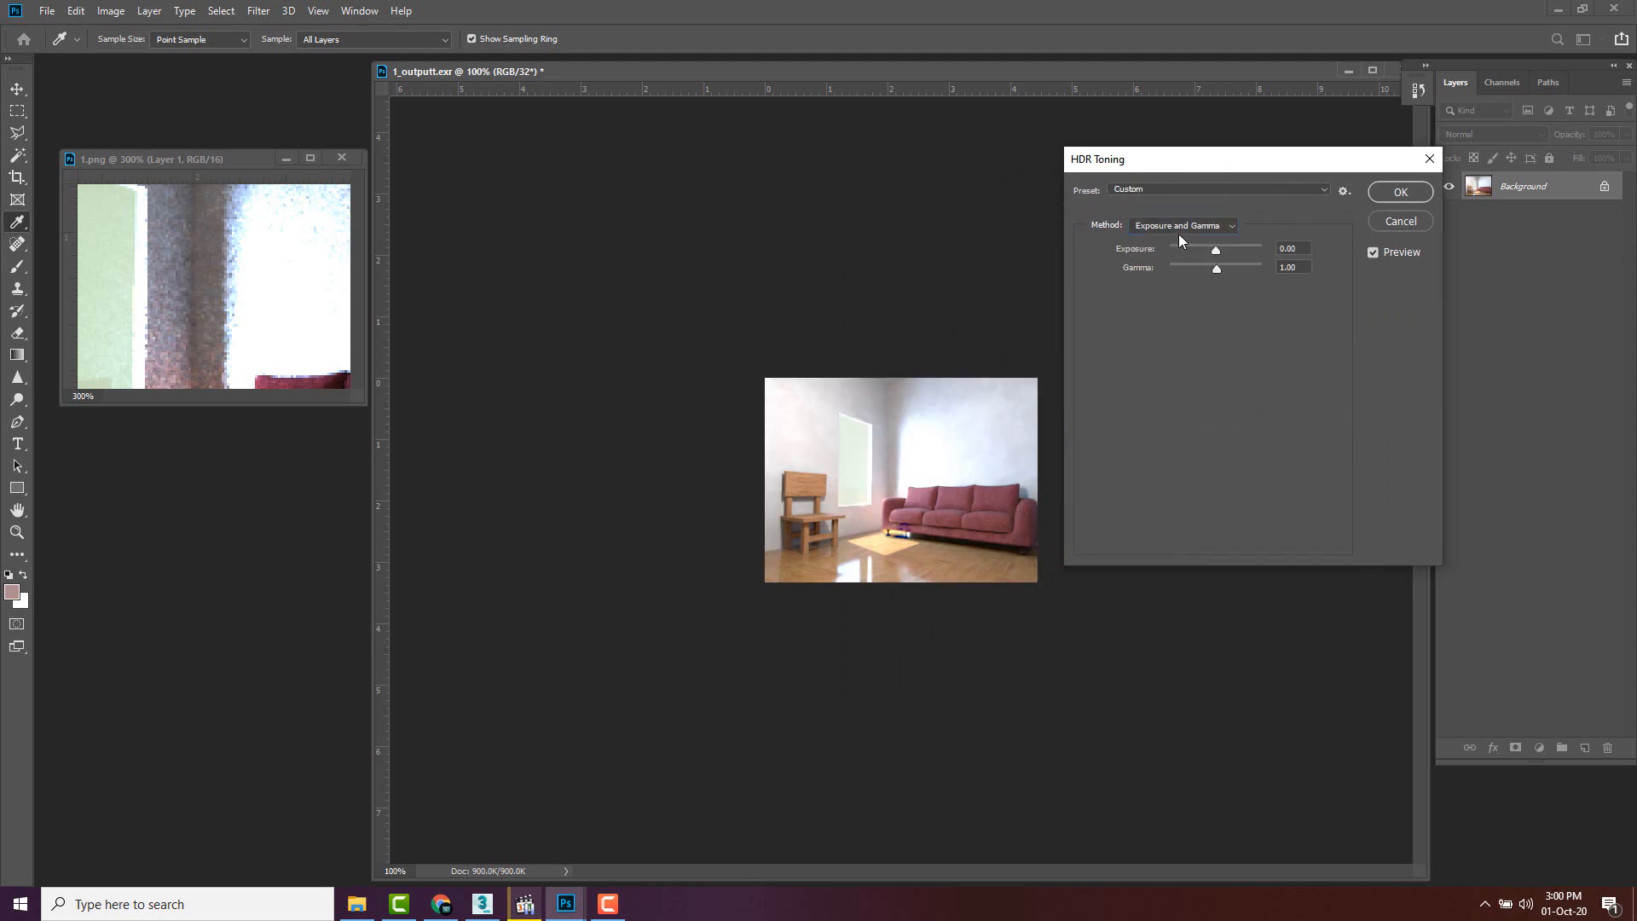
click(1178, 227)
click(1184, 254)
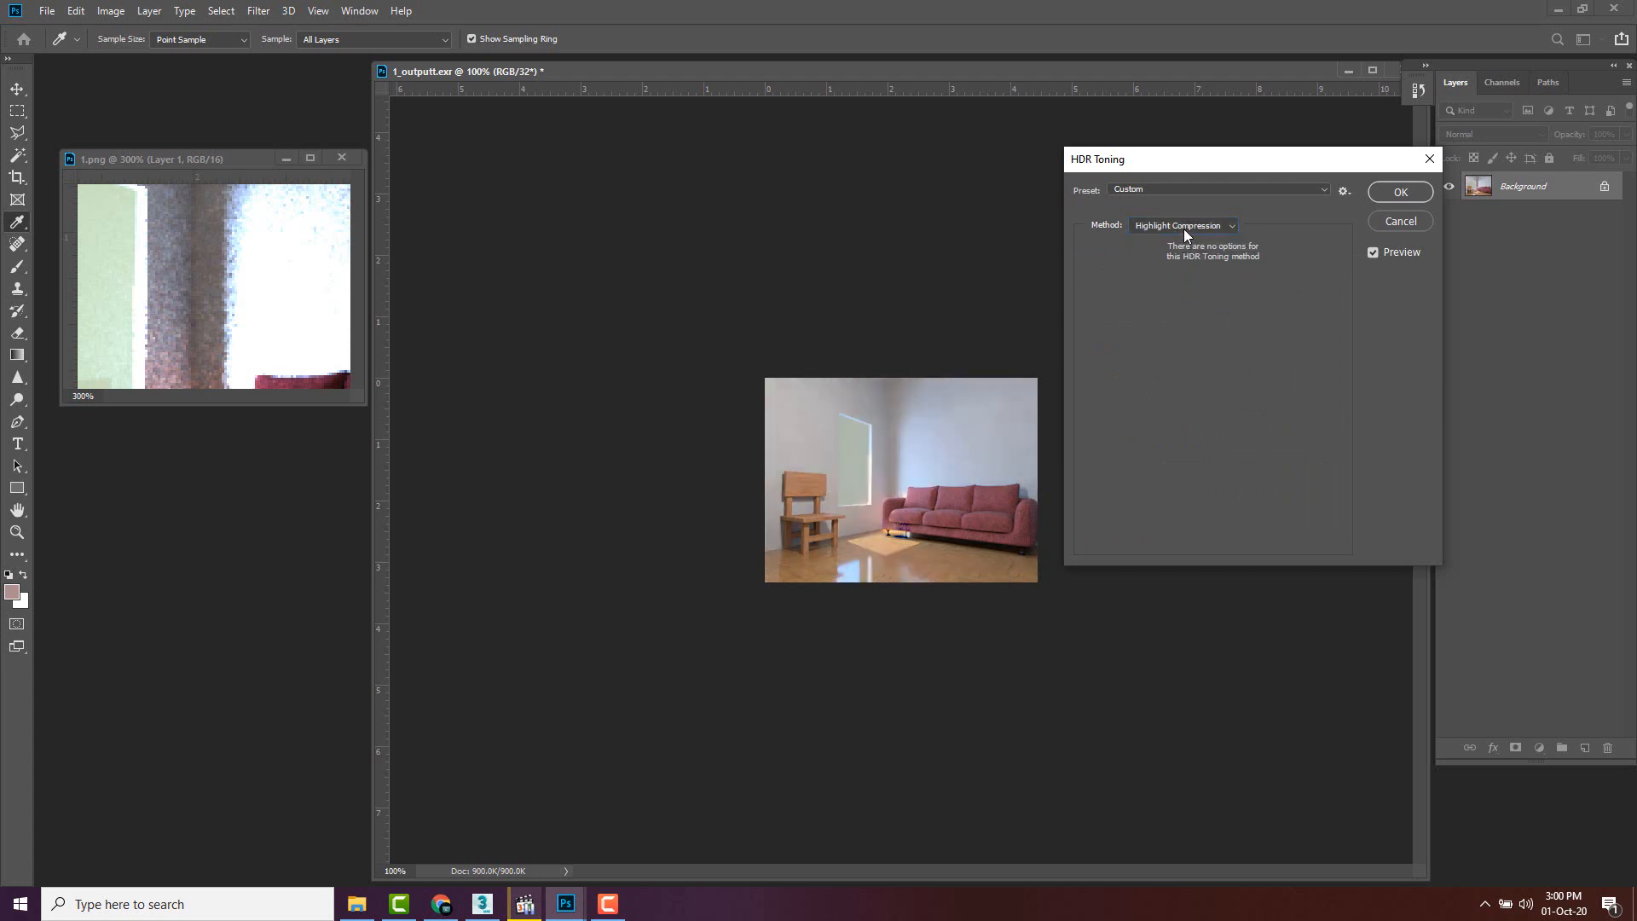
click(1183, 227)
click(1175, 265)
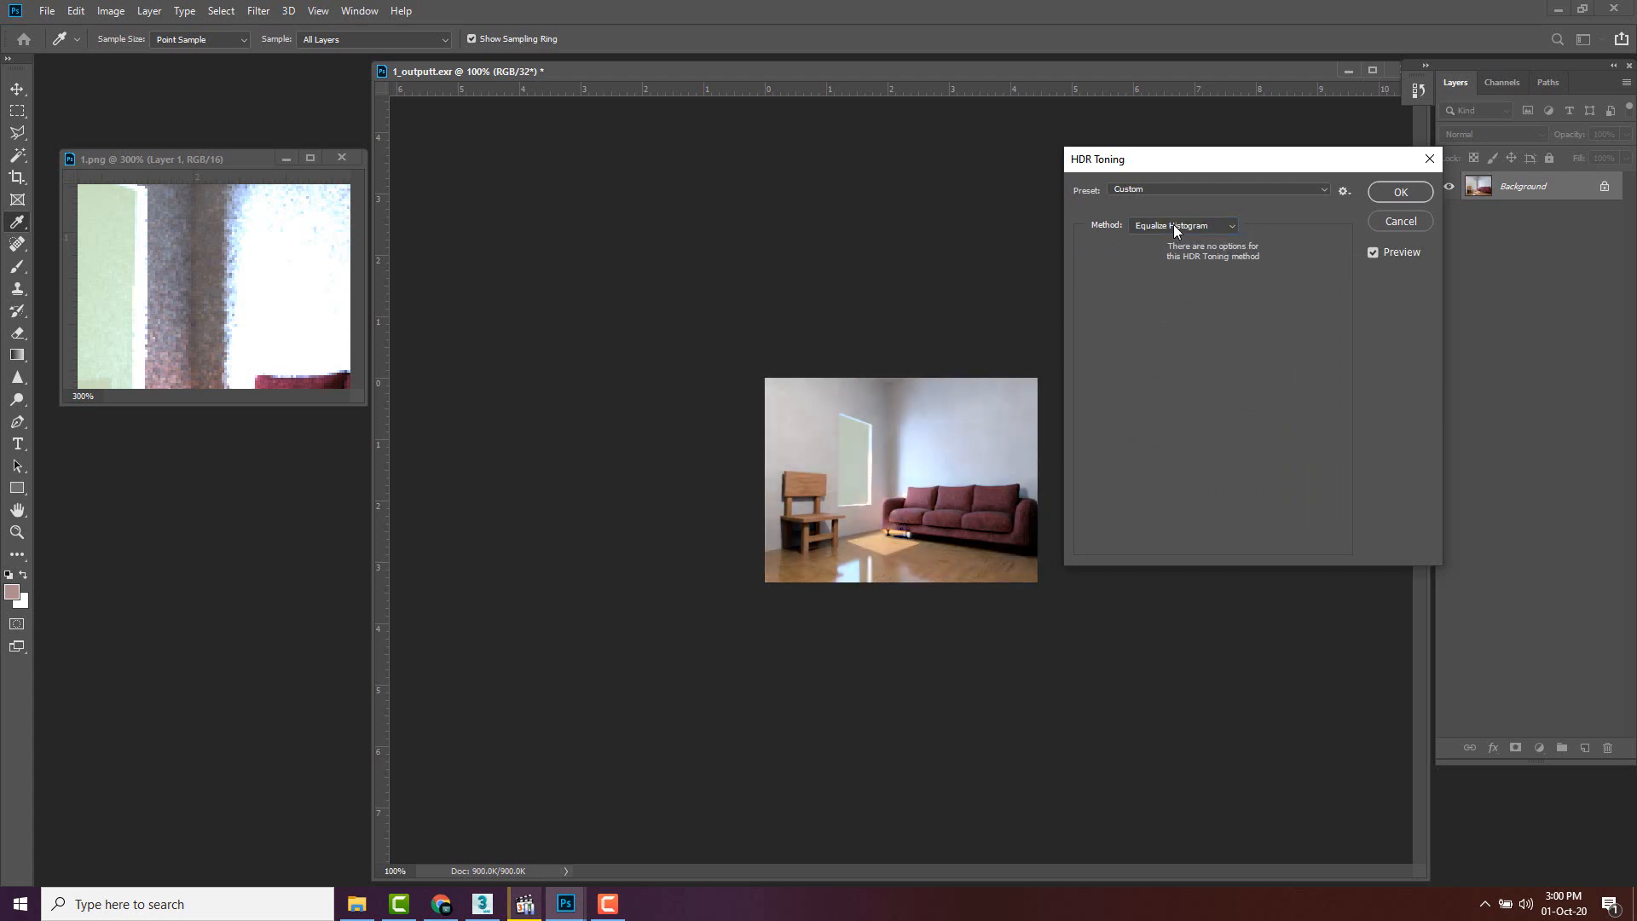
click(1173, 224)
click(1168, 279)
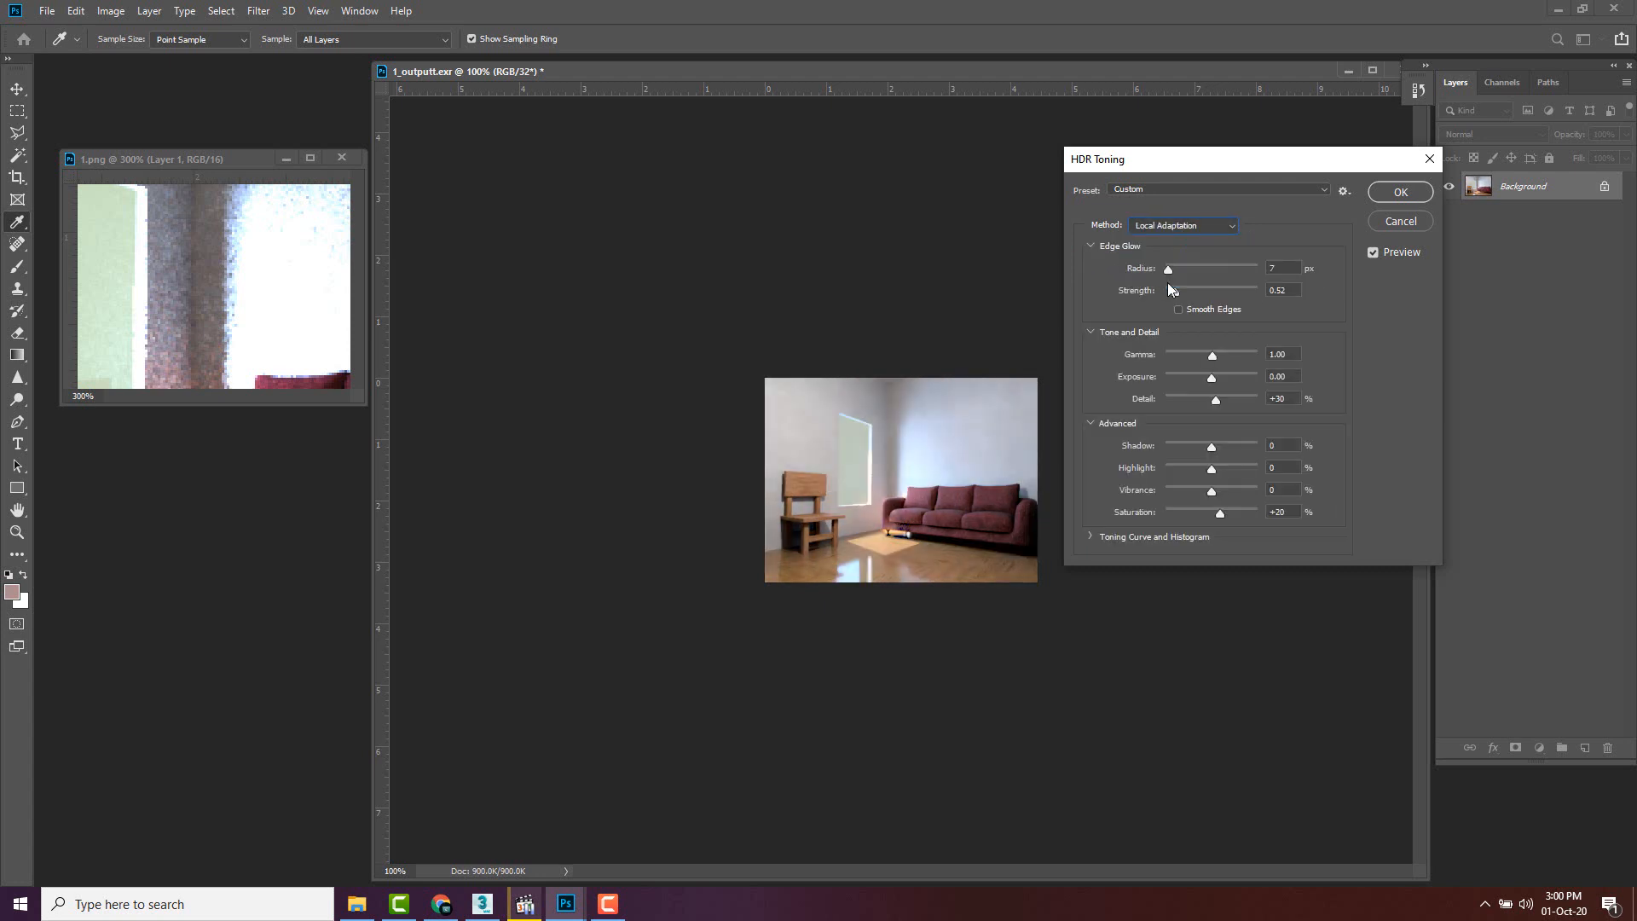
- Apply HDR Toning with the Exposure and Gamma method and an exposure of about -0.18 to finish the 8-bit conversion
click(1173, 228)
click(1173, 240)
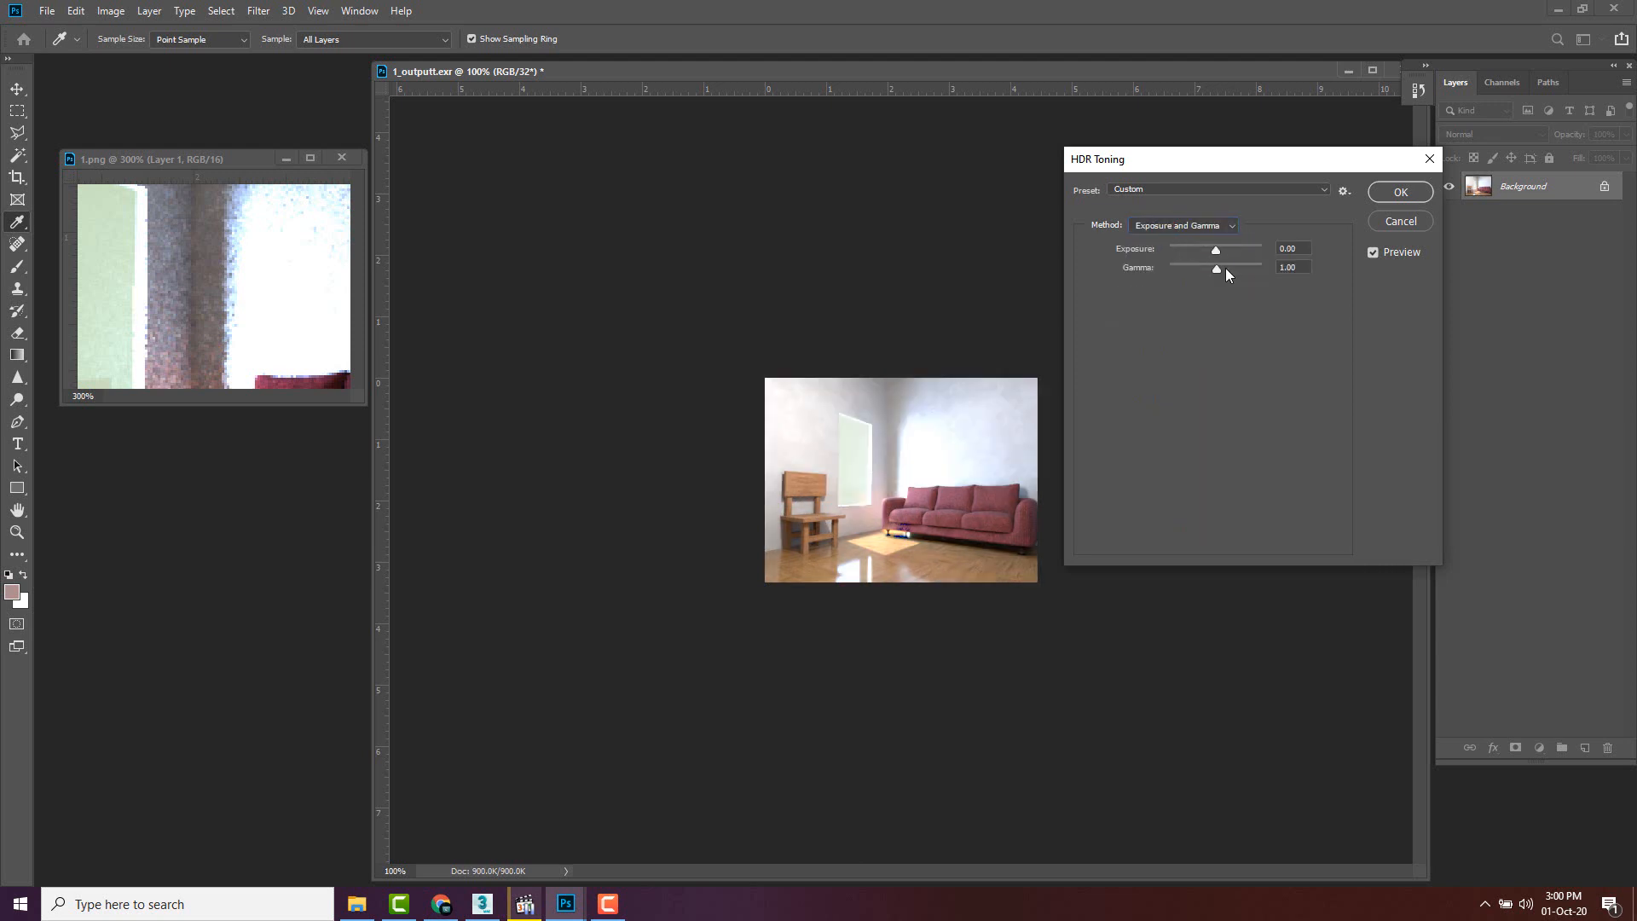
mouse_move(1215, 248)
mouse_down()
mouse_move(1198, 249)
mouse_move(1235, 252)
mouse_move(1194, 257)
mouse_move(1216, 249)
mouse_up()
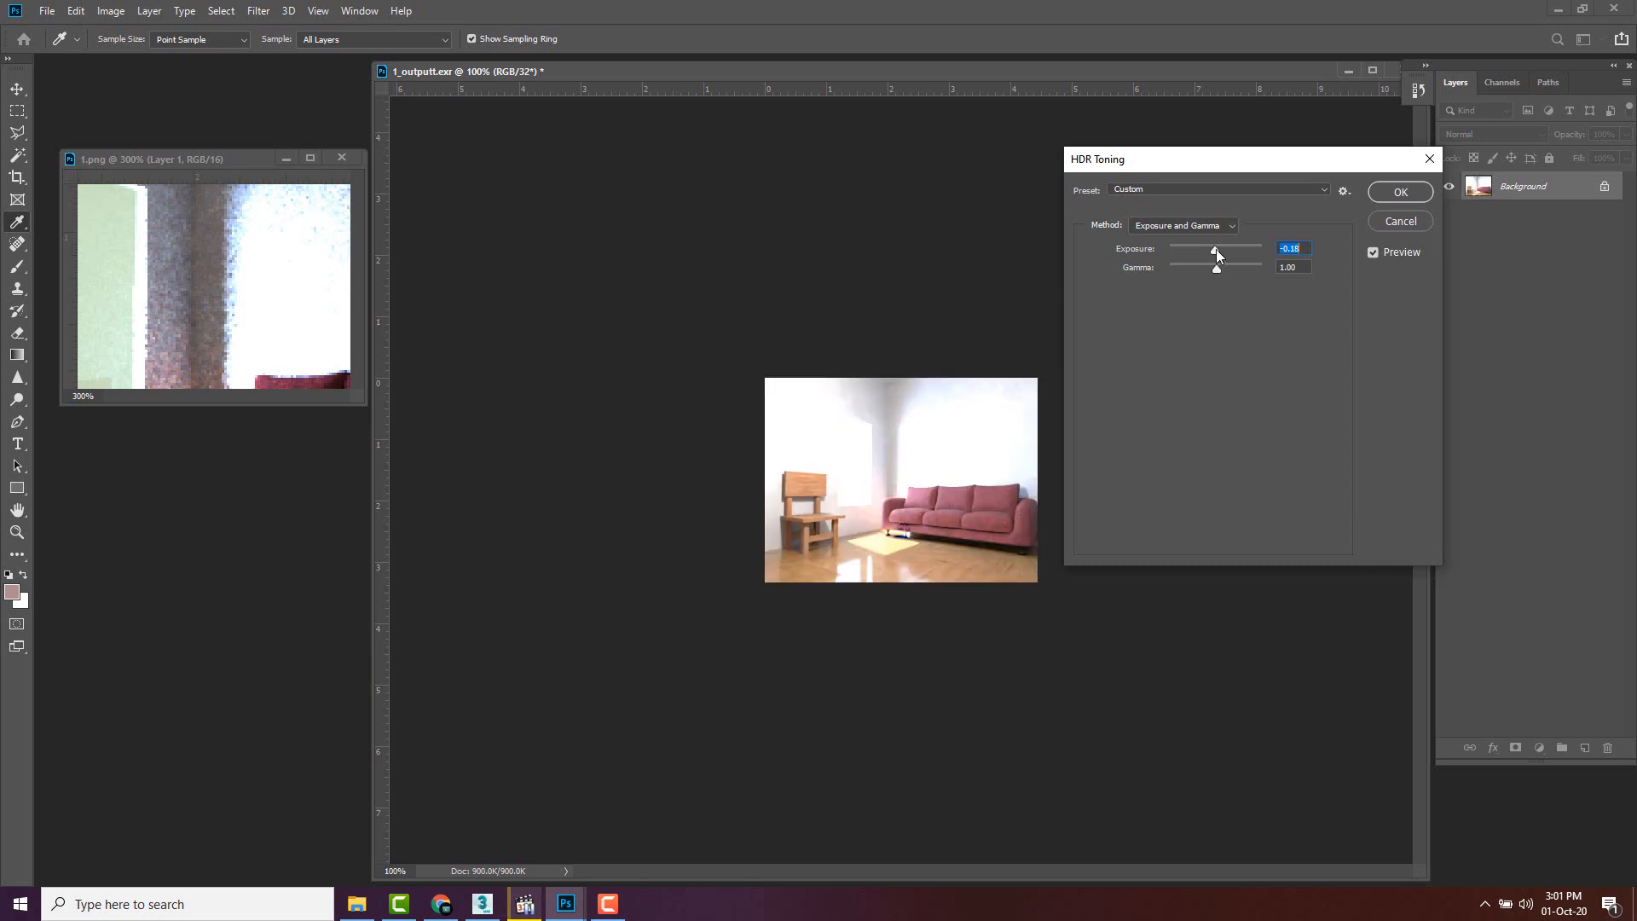
click(1400, 193)
key(z)
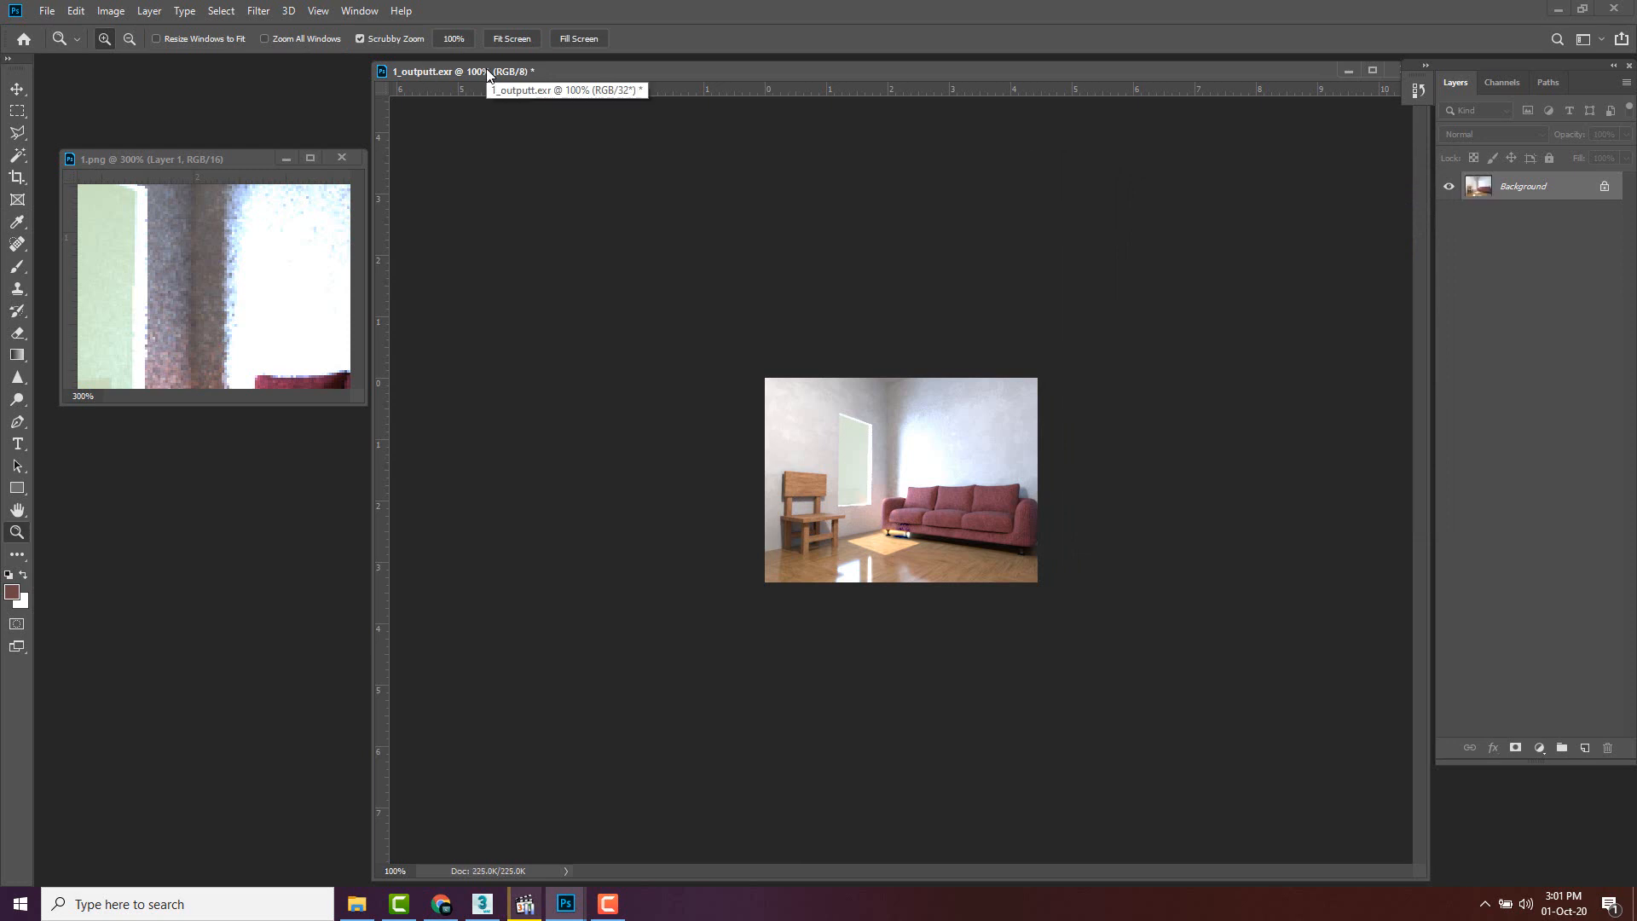
- Save the converted image as 1_outputt in Pixar (*.PXR) format in the render folder
click(47, 10)
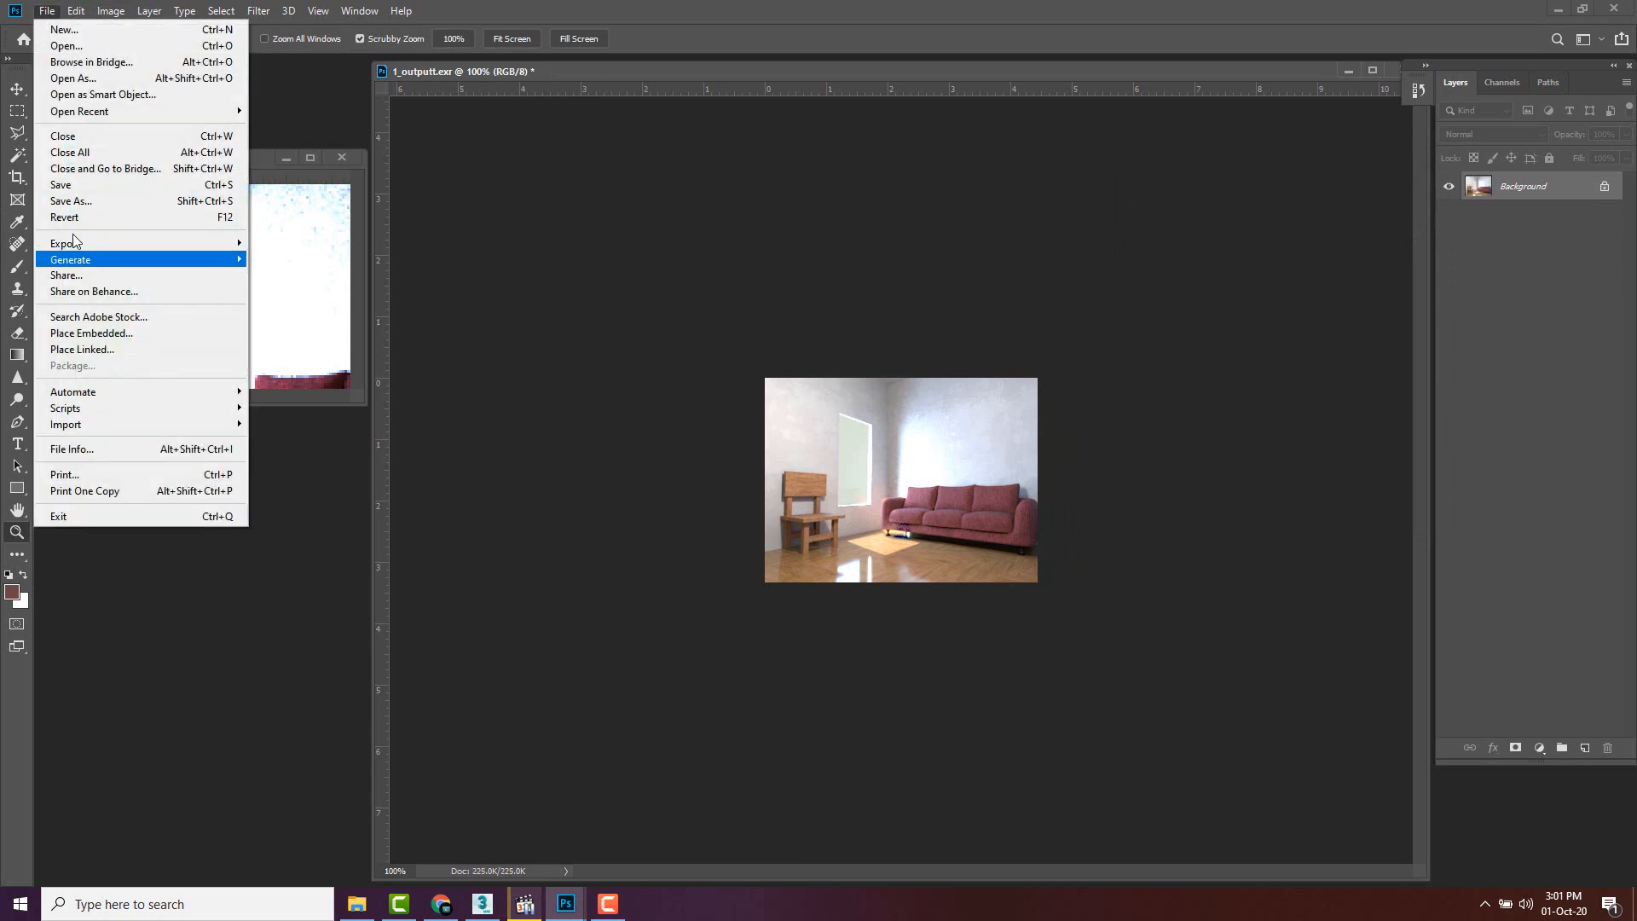
click(89, 202)
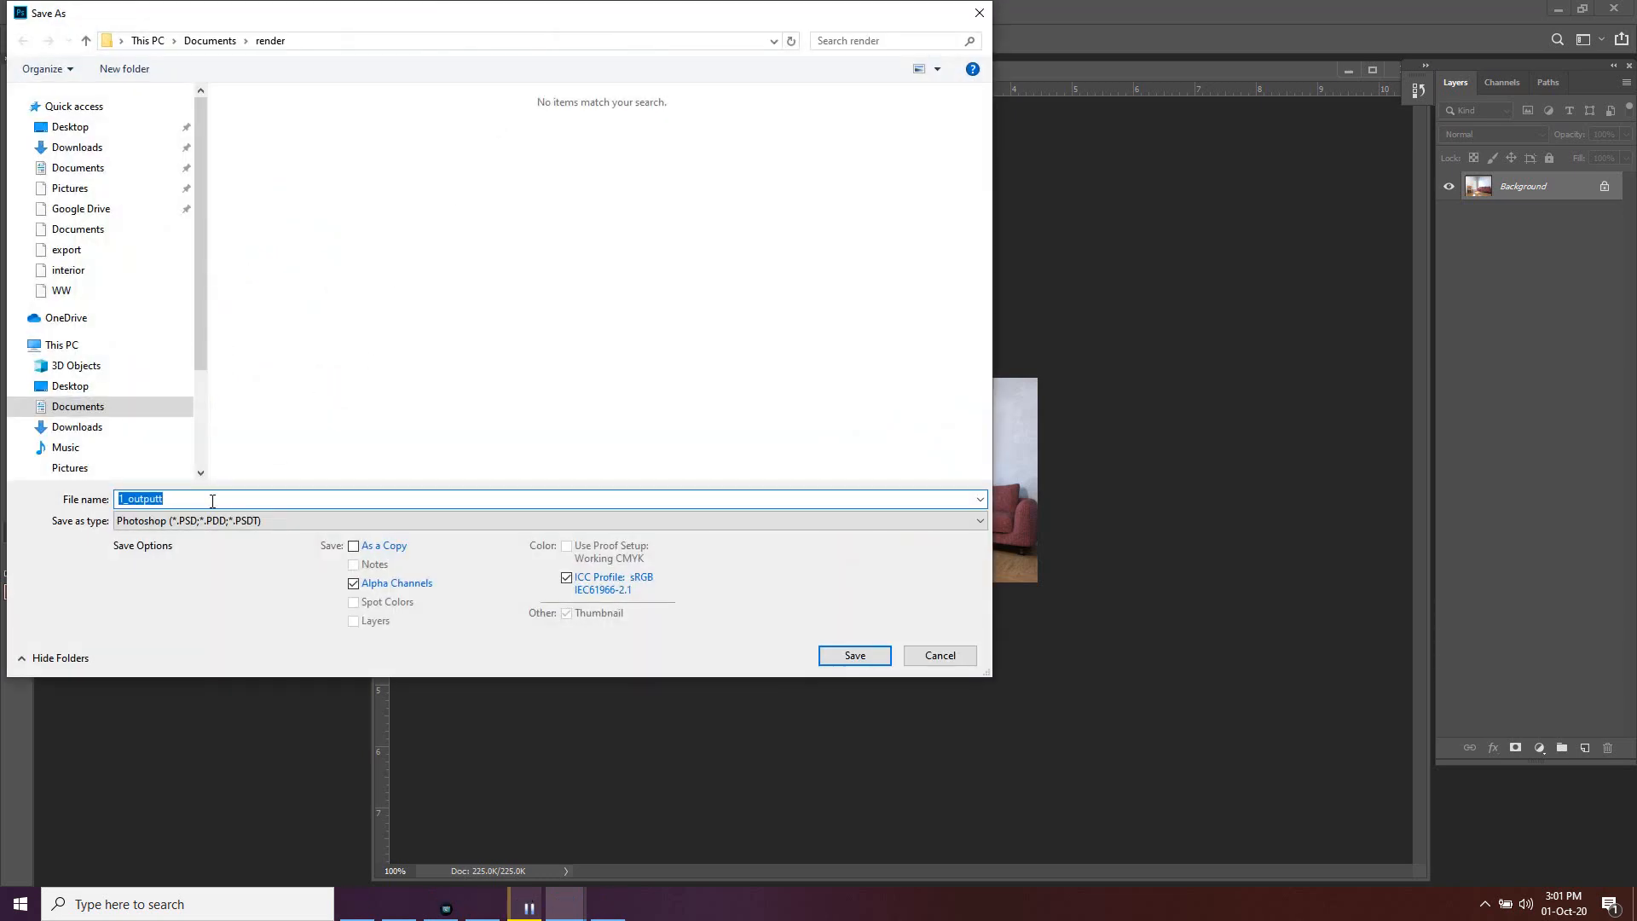
click(212, 520)
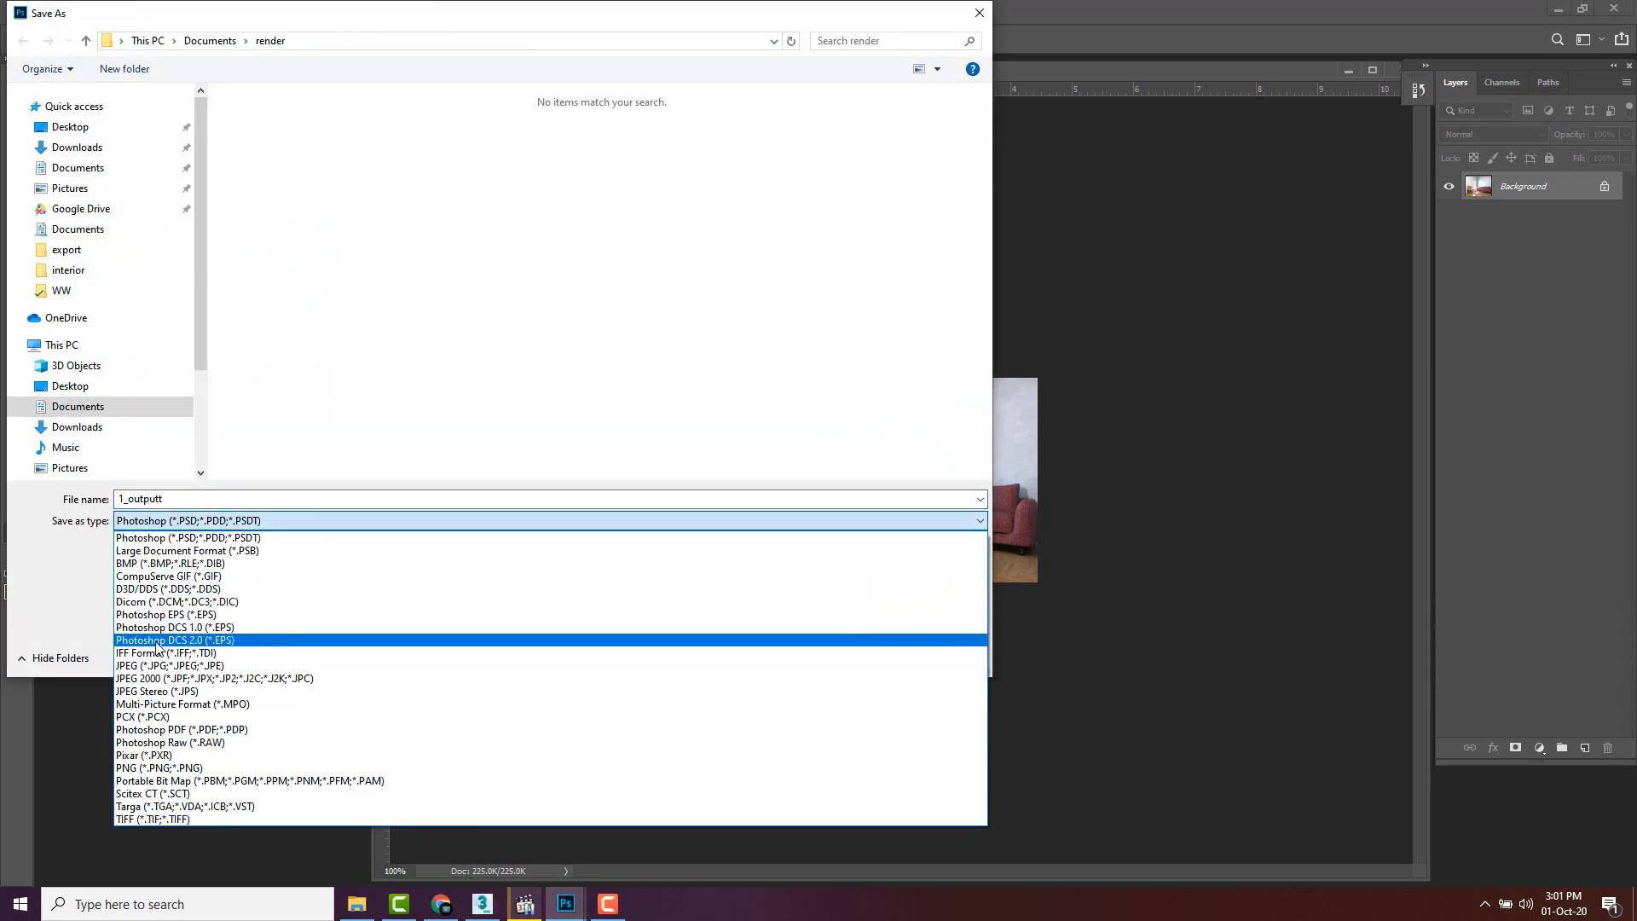
click(162, 755)
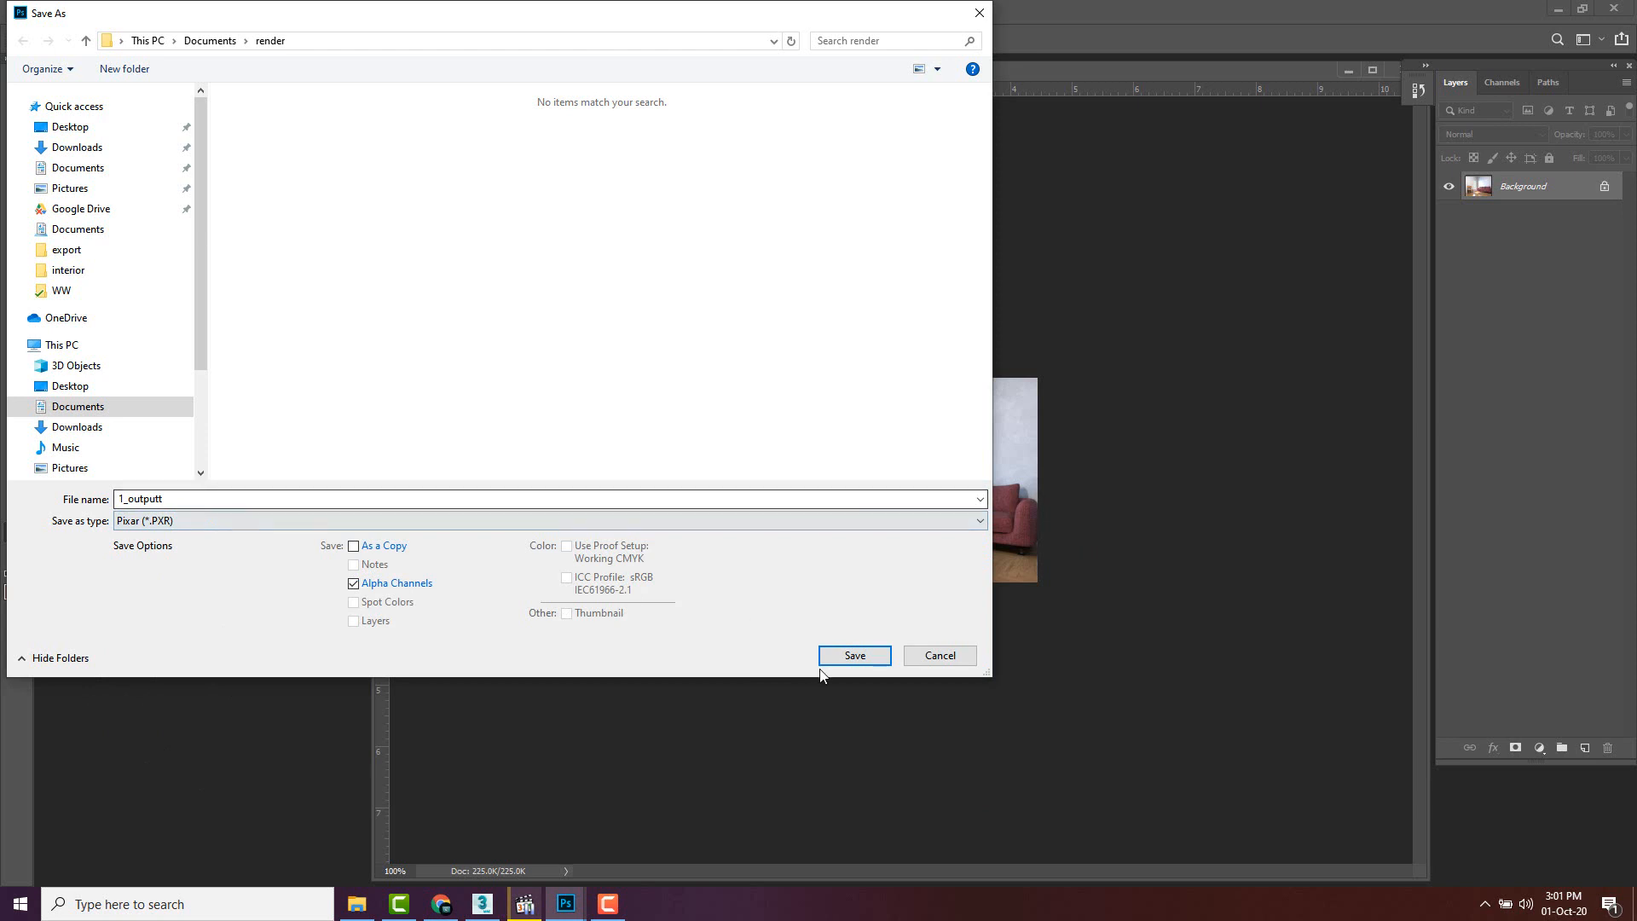
click(855, 654)
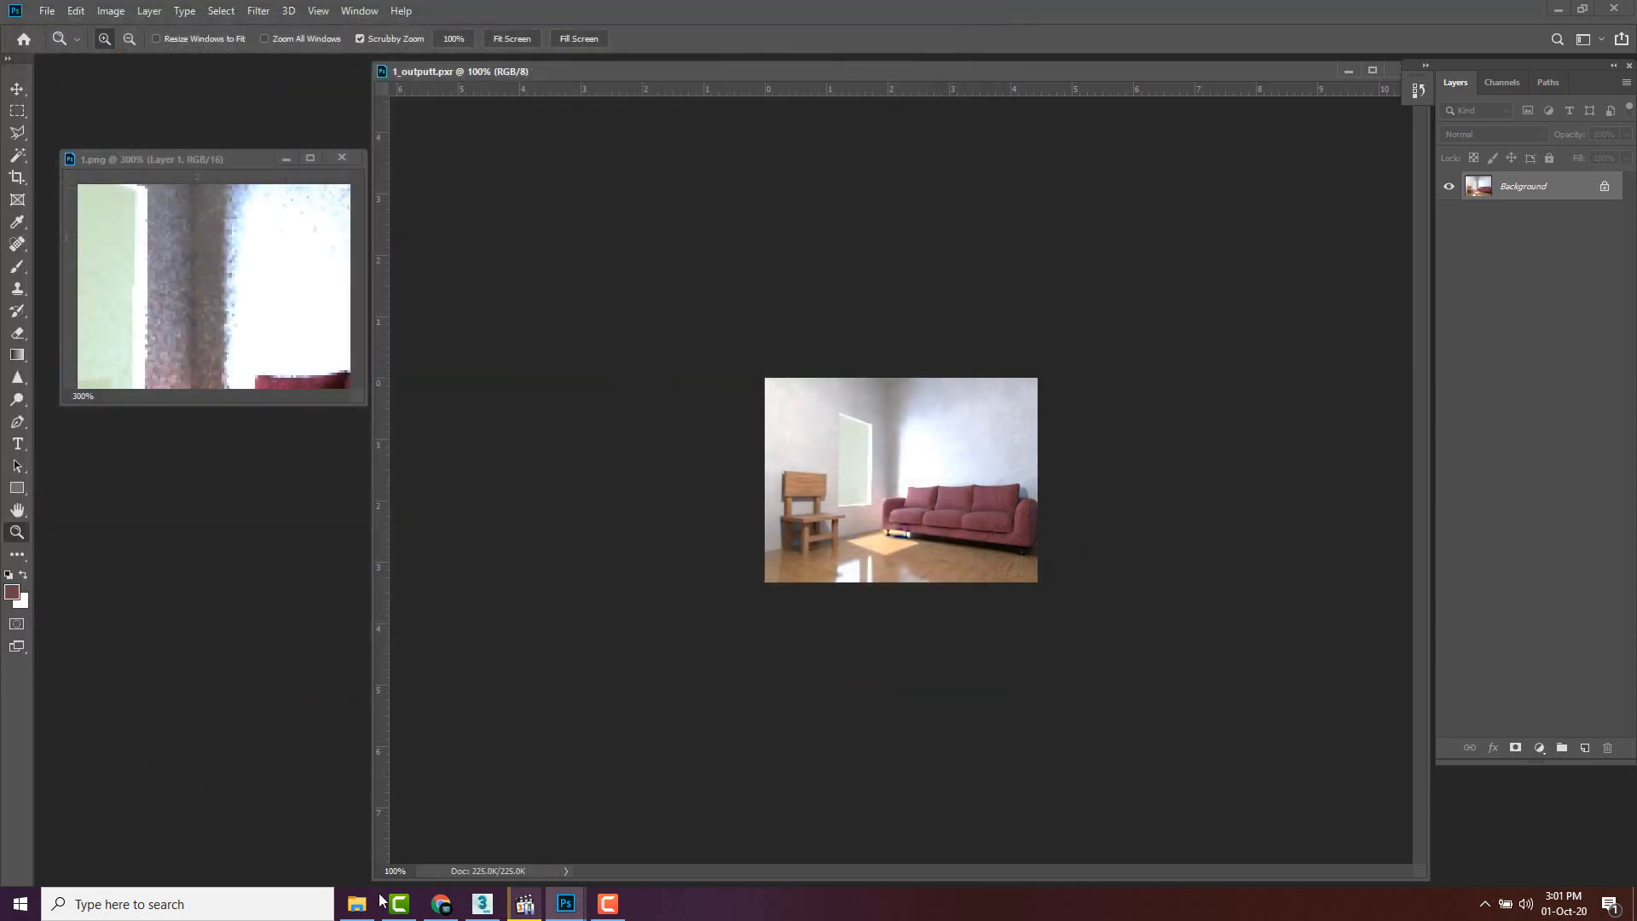
- Switch to 3ds Max, close the rendered Camera001 frame and move the Render Setup window away from the viewports
click(356, 904)
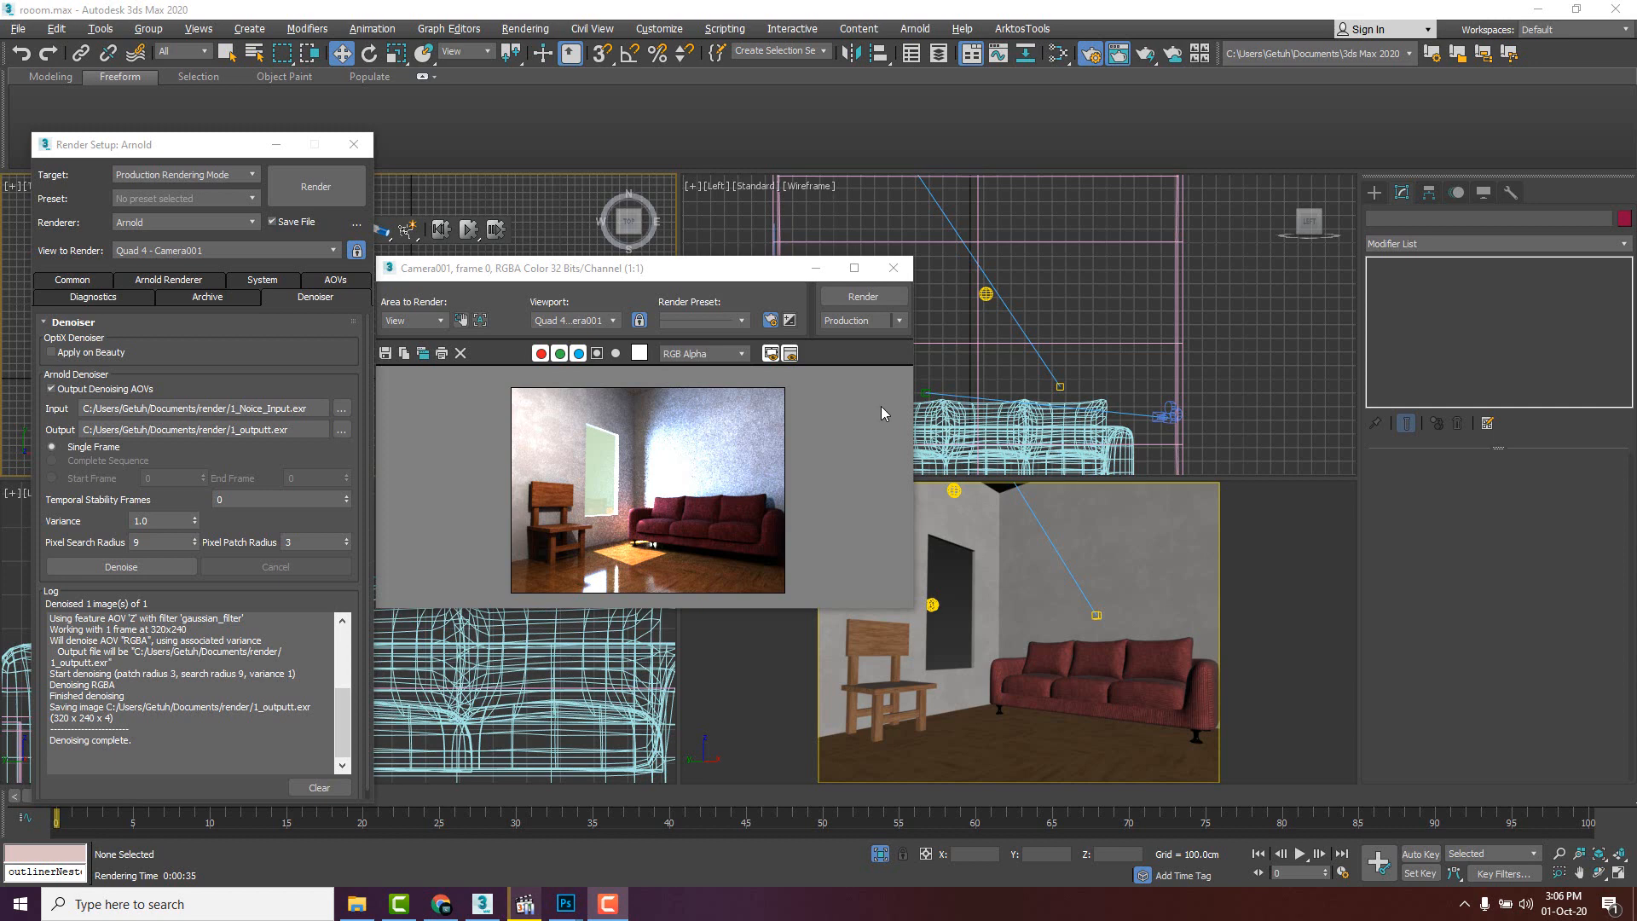
click(892, 271)
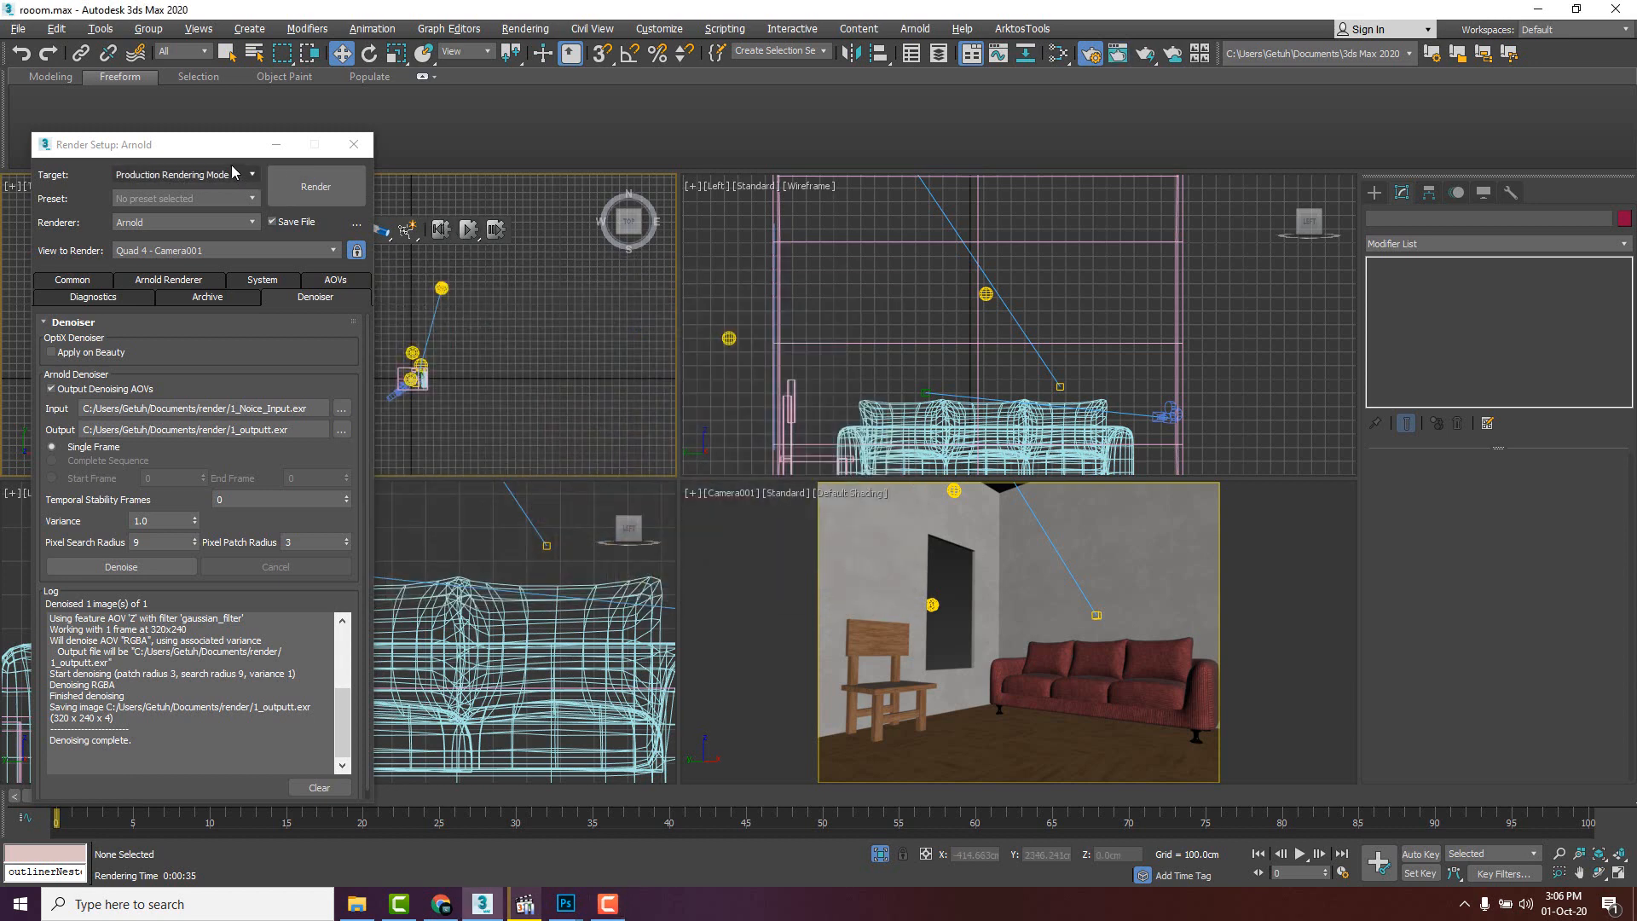
drag(217, 151, 152, 164)
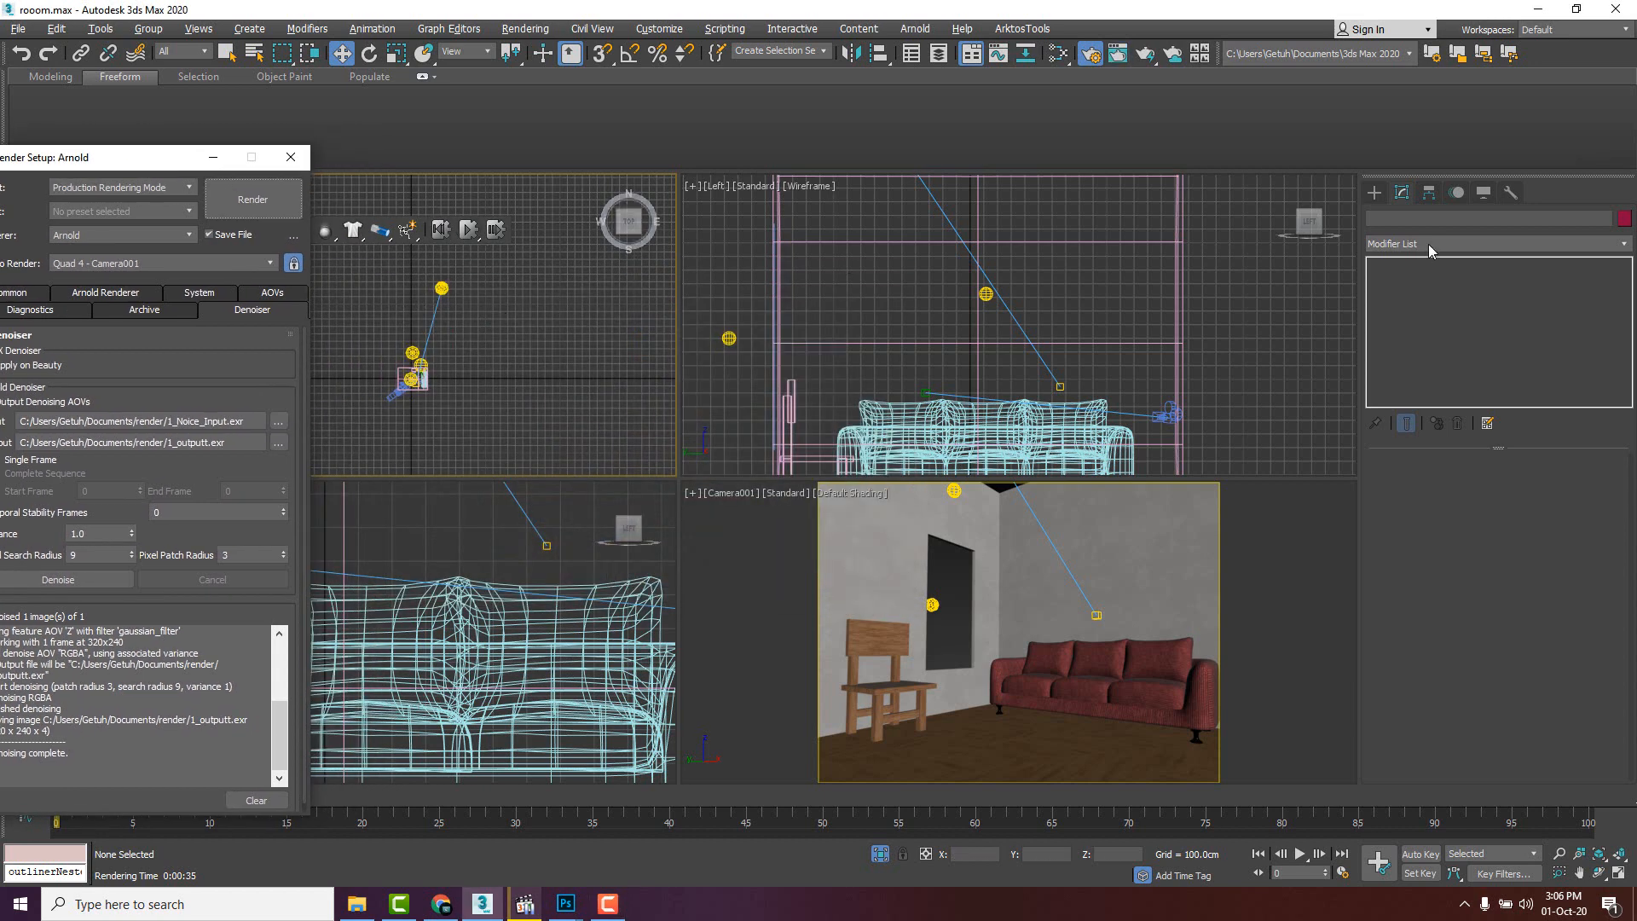
- Create a standard sphere with a radius of about 22.6 cm on the floor in front of the sofa in the top view
click(1373, 192)
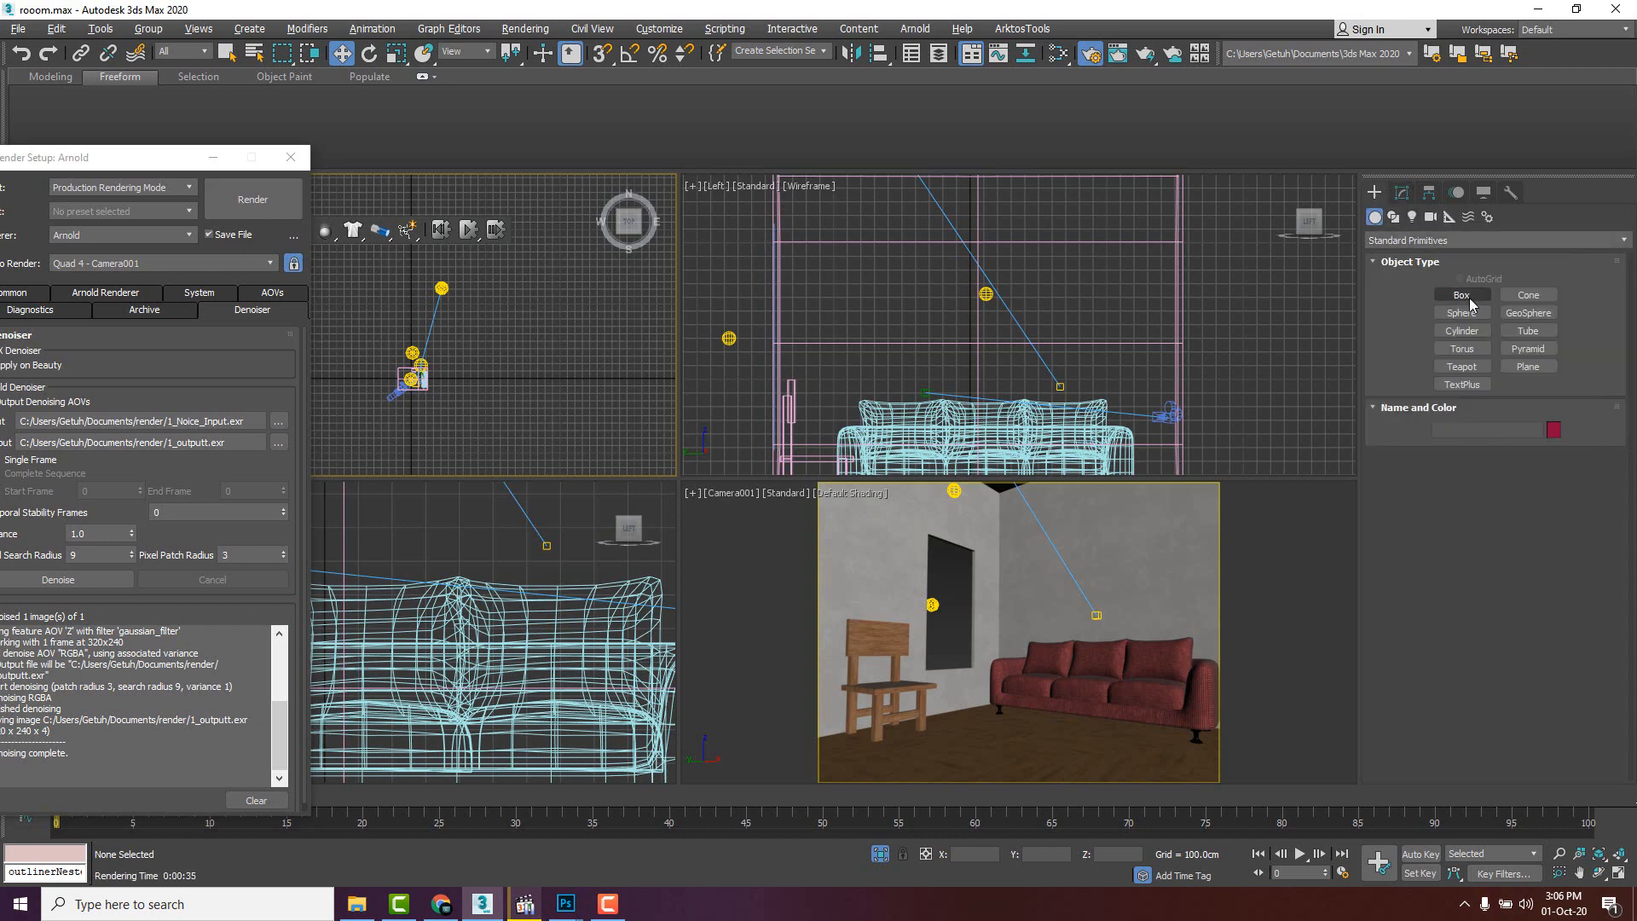
click(1477, 317)
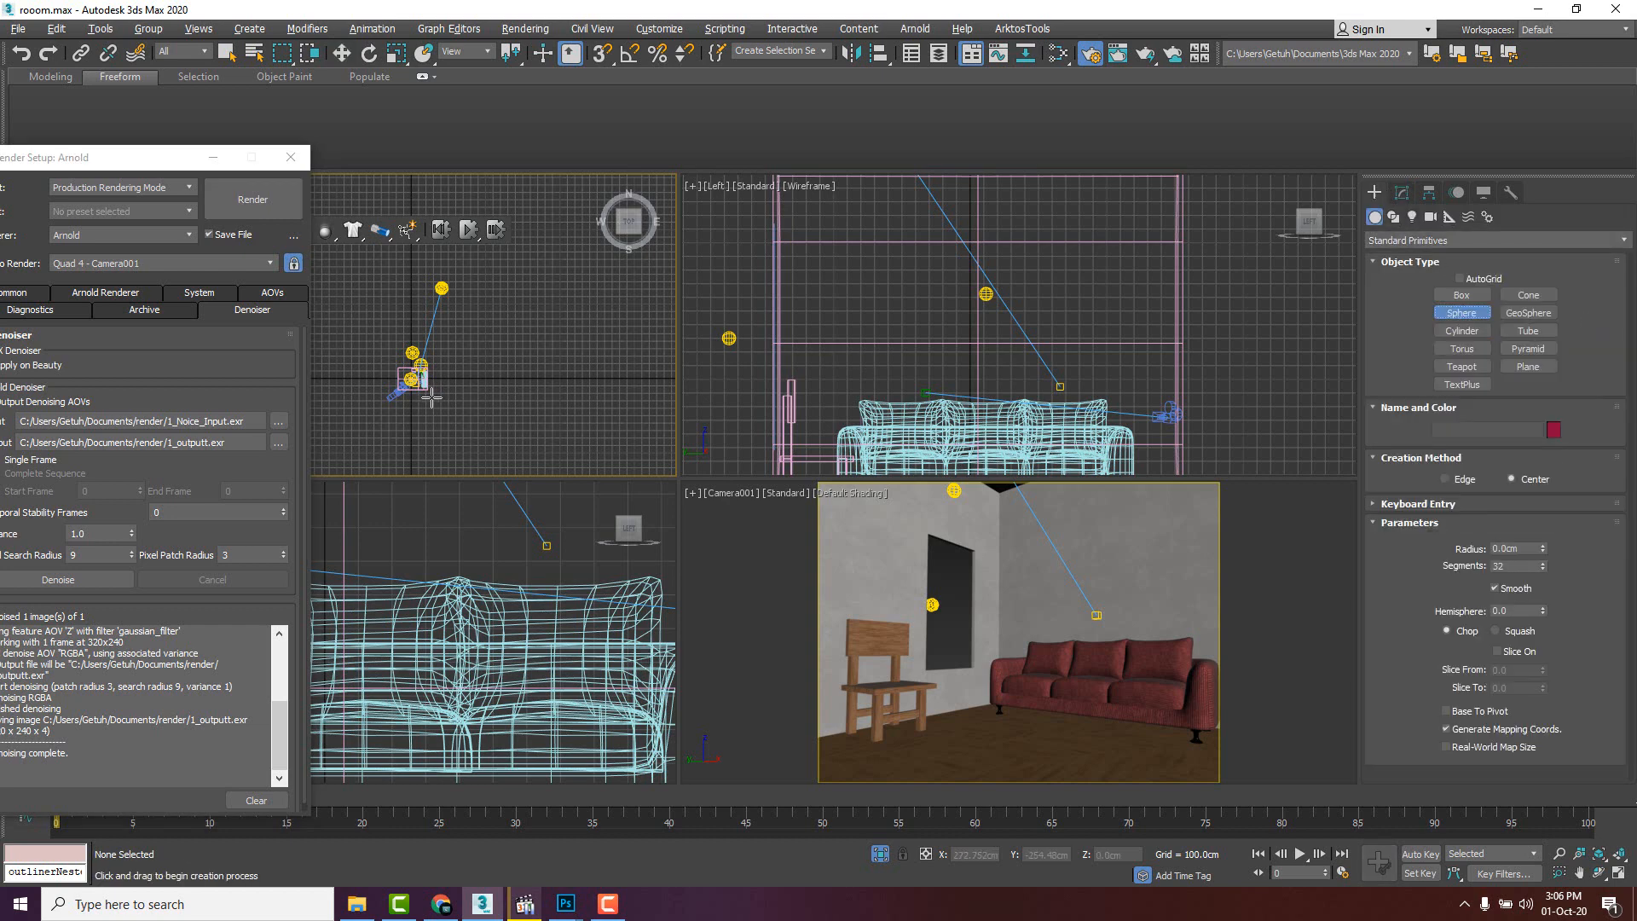
scroll(444, 367, up, 5)
scroll(455, 376, up, 6)
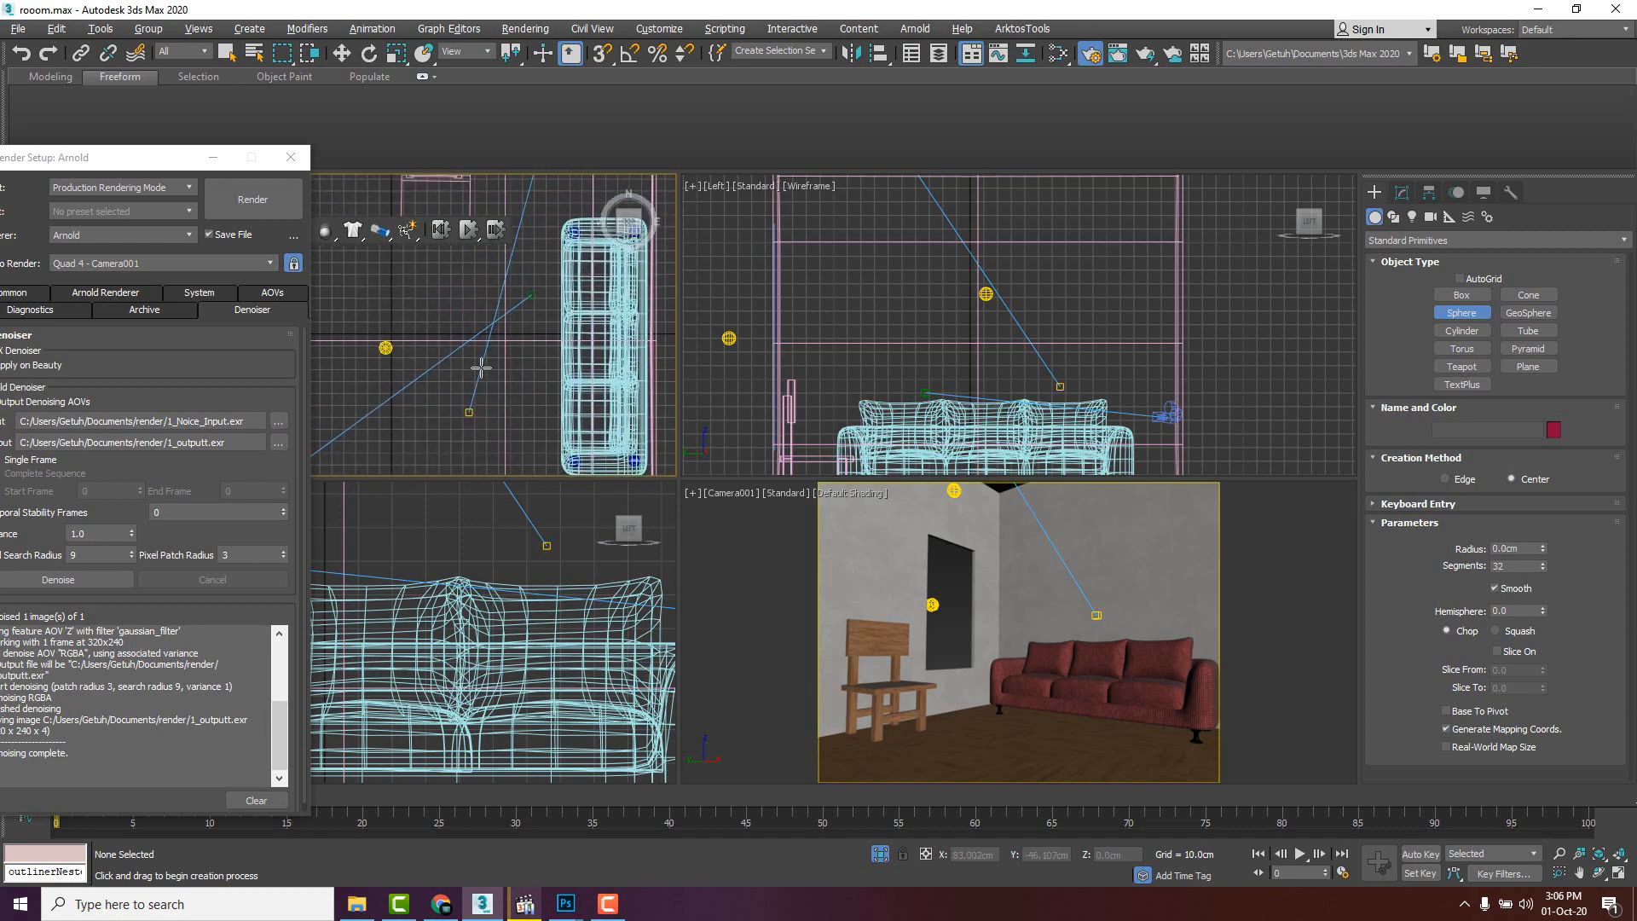
mouse_move(407, 342)
mouse_down()
mouse_move(428, 369)
mouse_move(419, 358)
mouse_up()
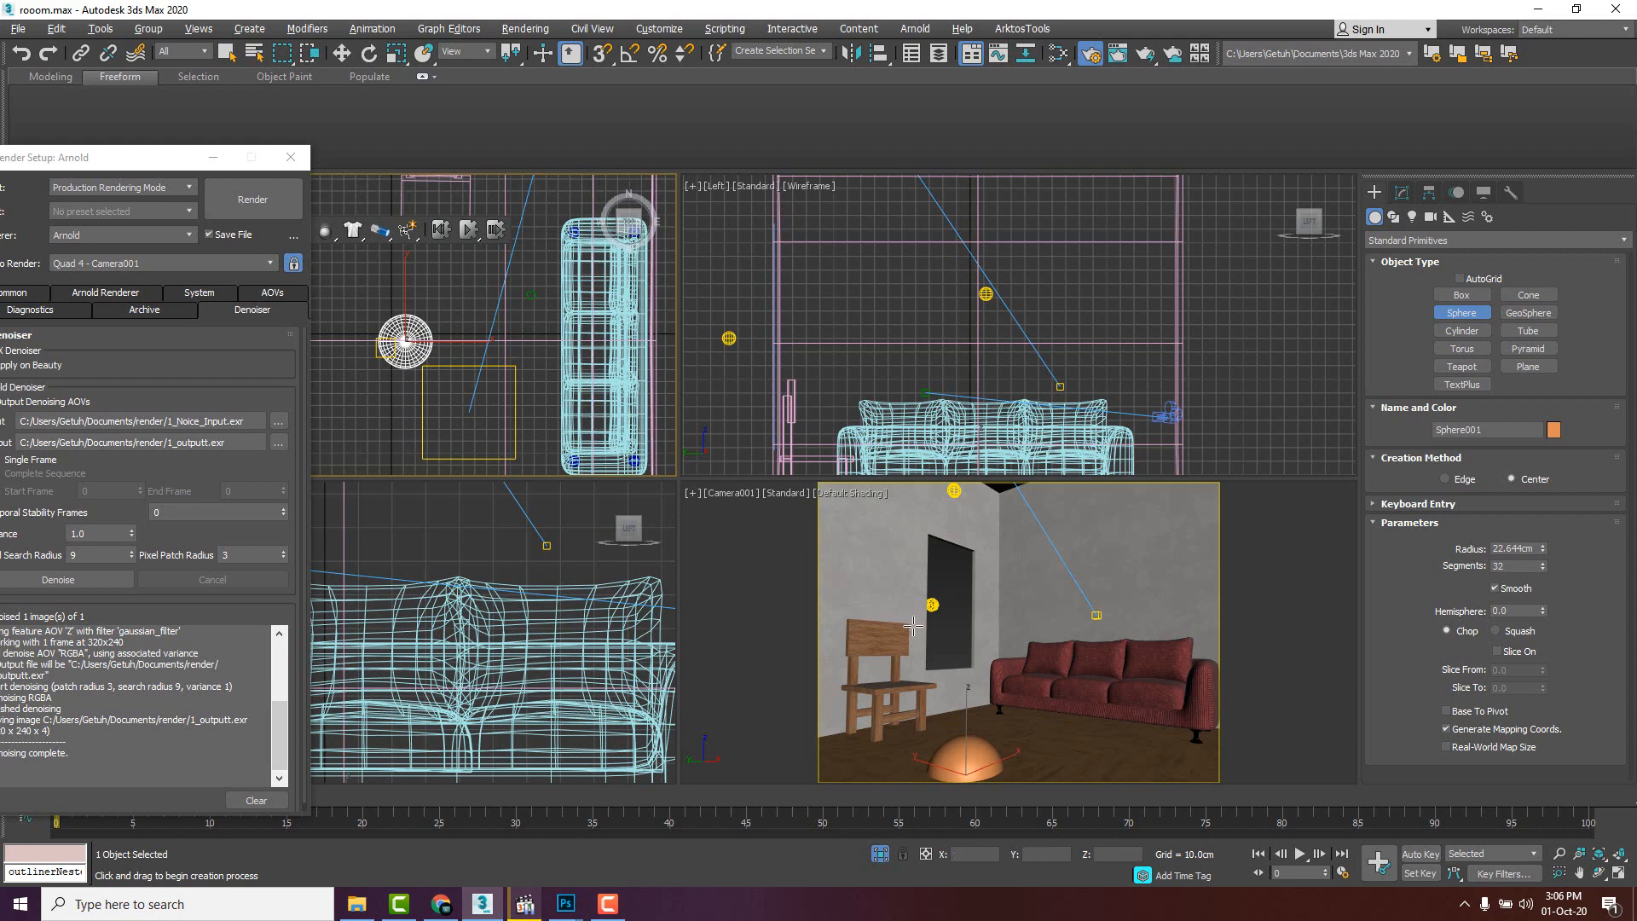
right_click(954, 656)
- Raise the sphere to rest on the floor and place a copy of it beside it in the camera view
key(w)
mouse_move(961, 712)
mouse_down()
mouse_move(959, 674)
mouse_move(961, 711)
mouse_move(912, 721)
mouse_move(1041, 714)
mouse_move(1036, 727)
mouse_move(1074, 731)
mouse_up()
click(820, 524)
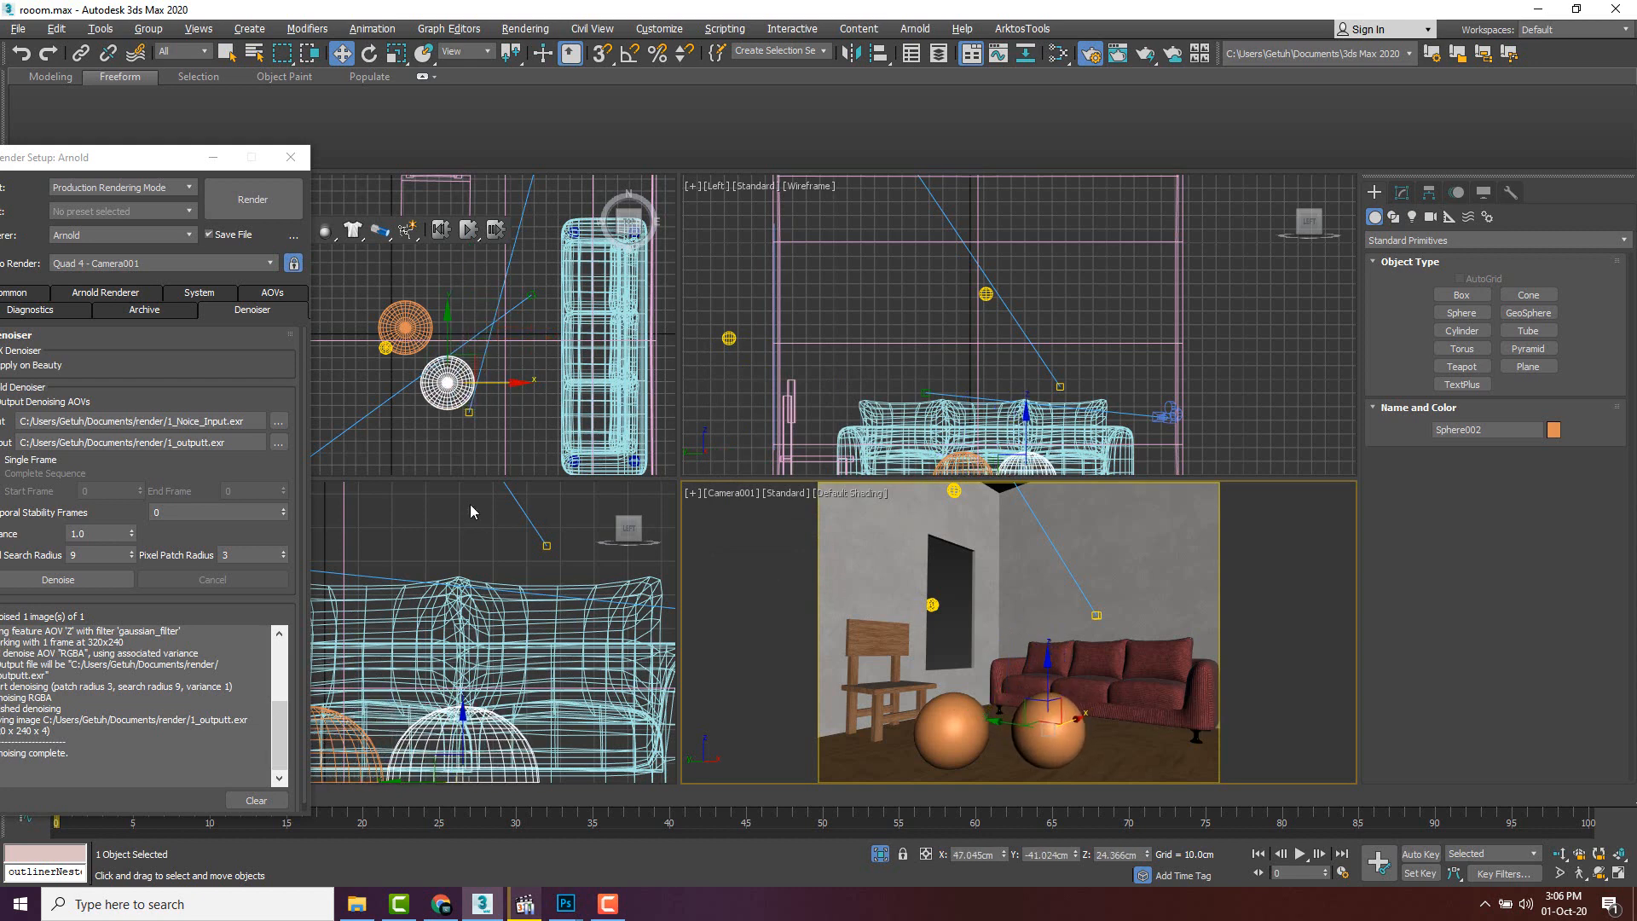
click(1202, 553)
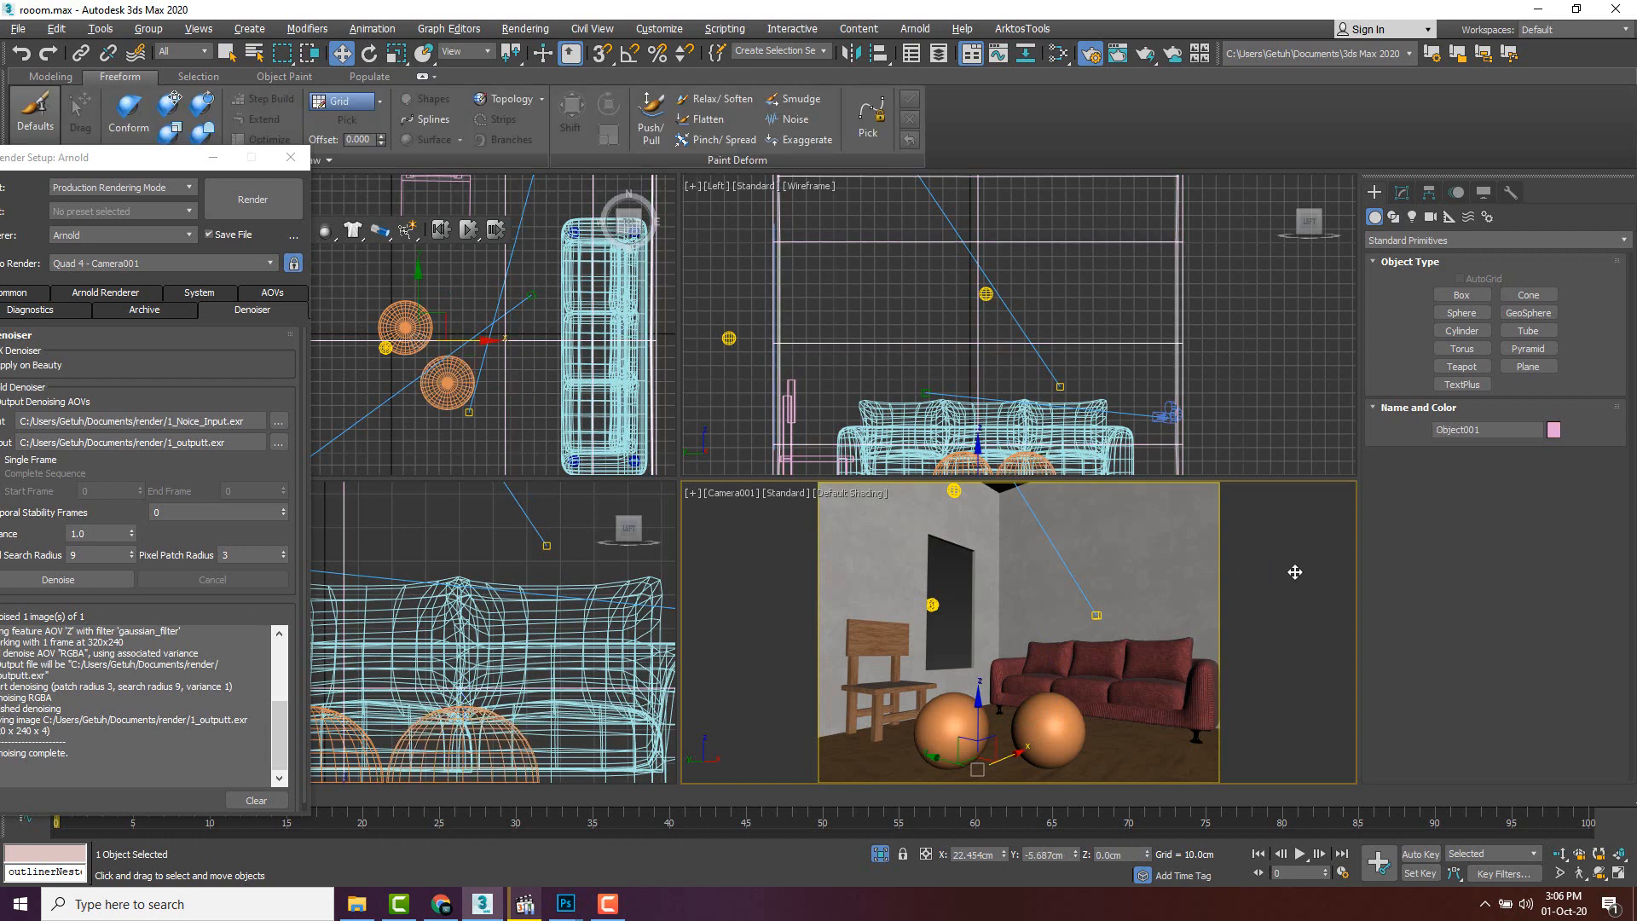
- Open the Slate Material Editor, add a Physical Material node in an empty area of the view and show its parameters
key(m)
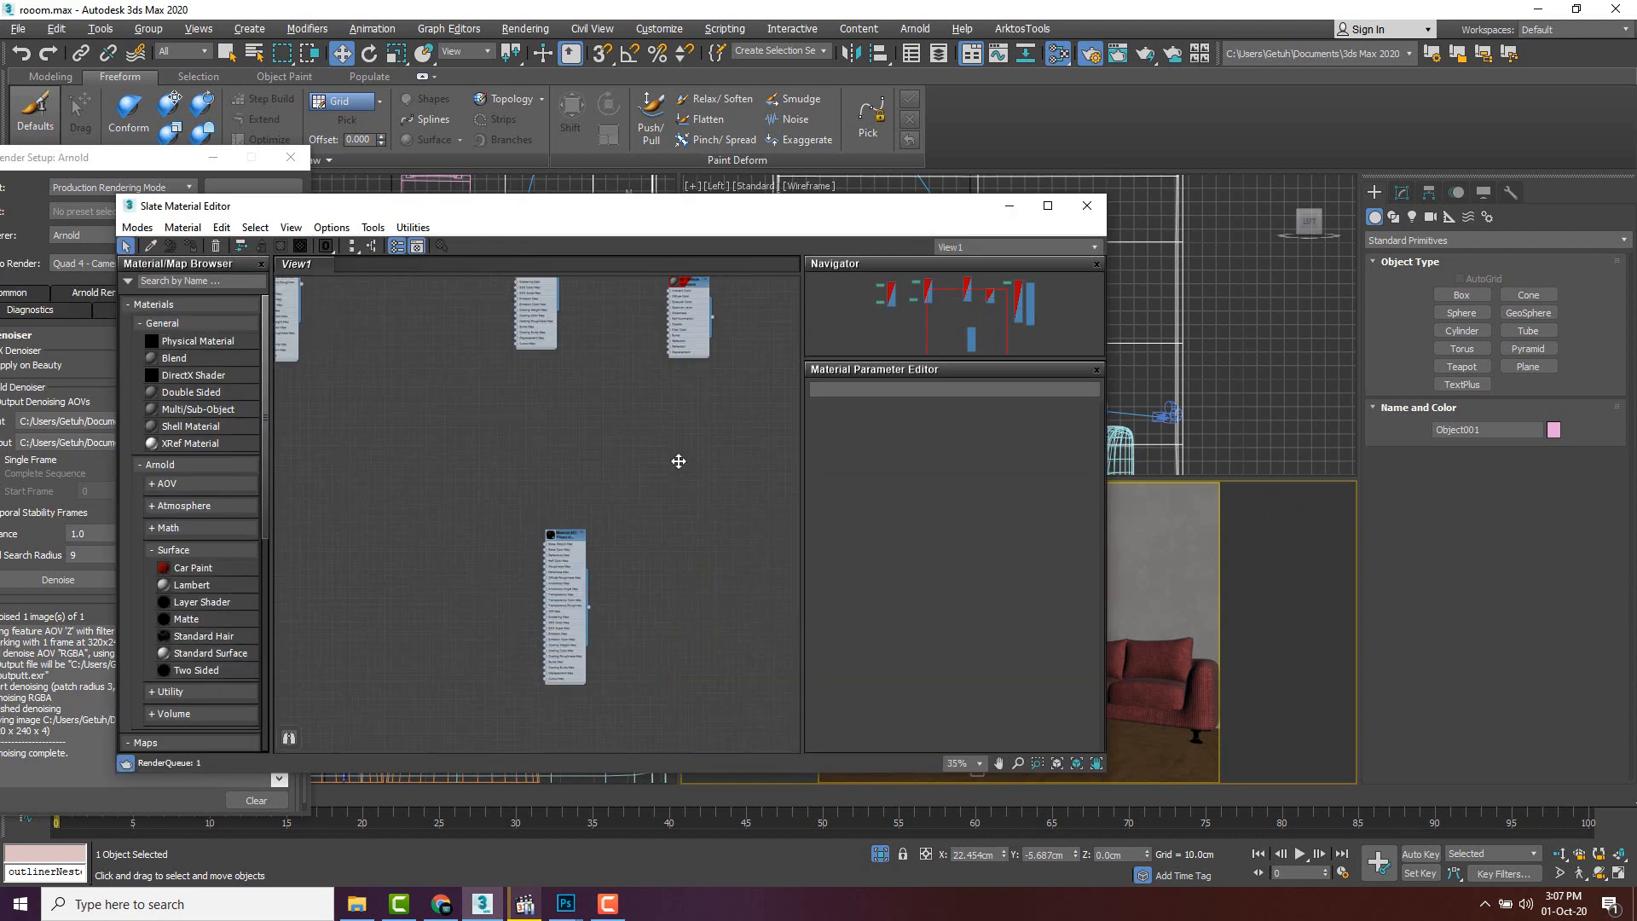
scroll(592, 526, down, 3)
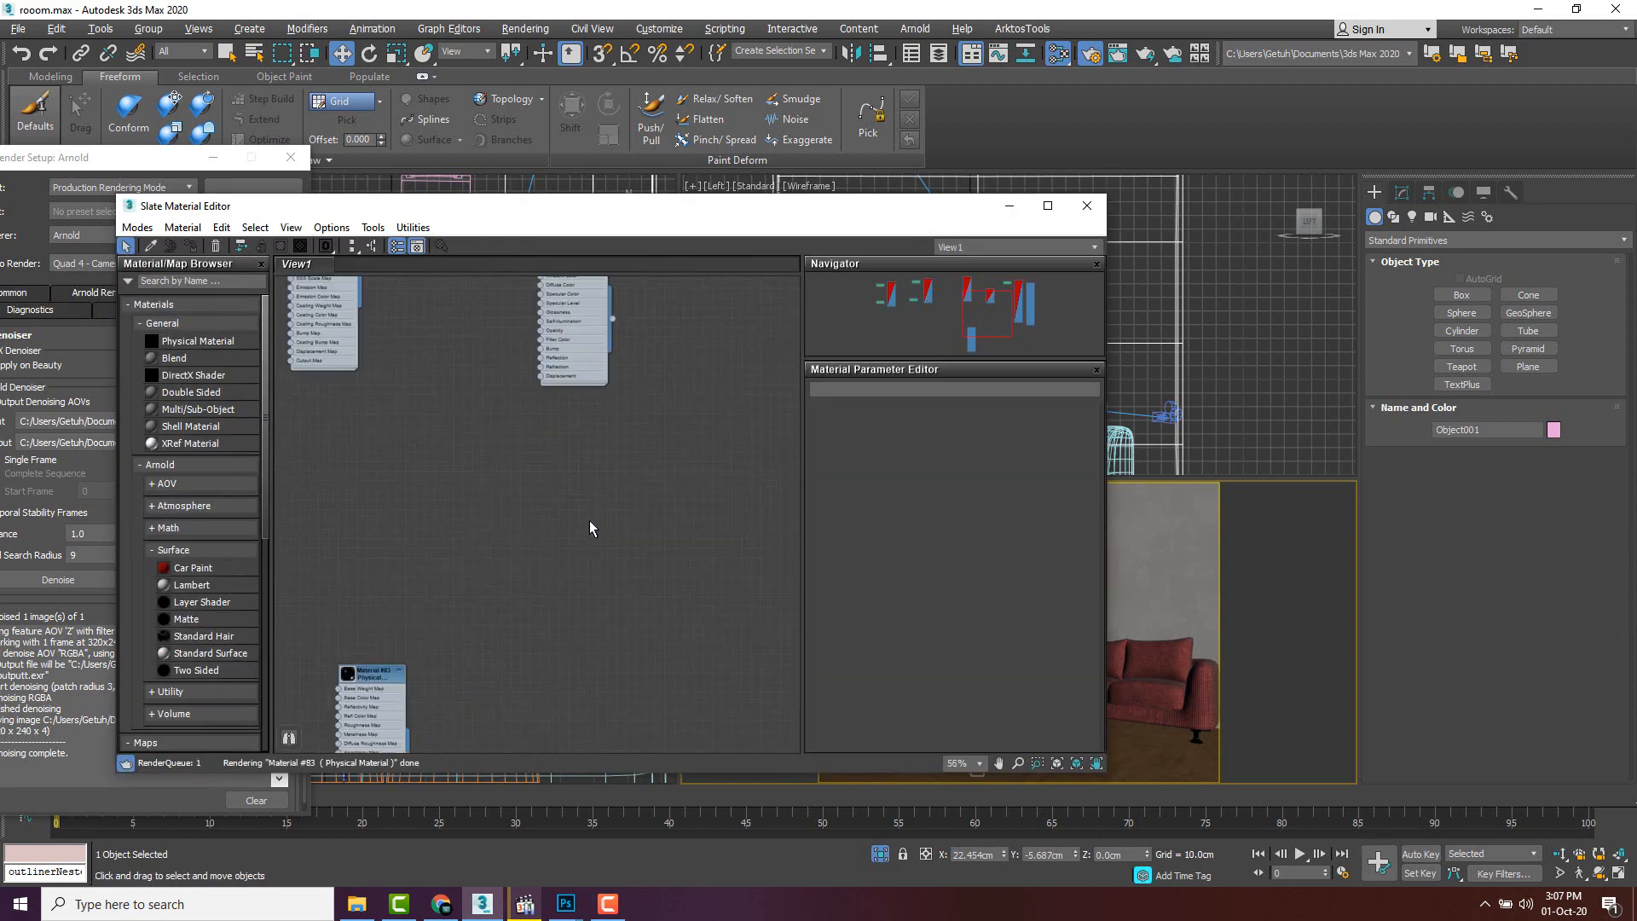
middle_drag(523, 380, 517, 459)
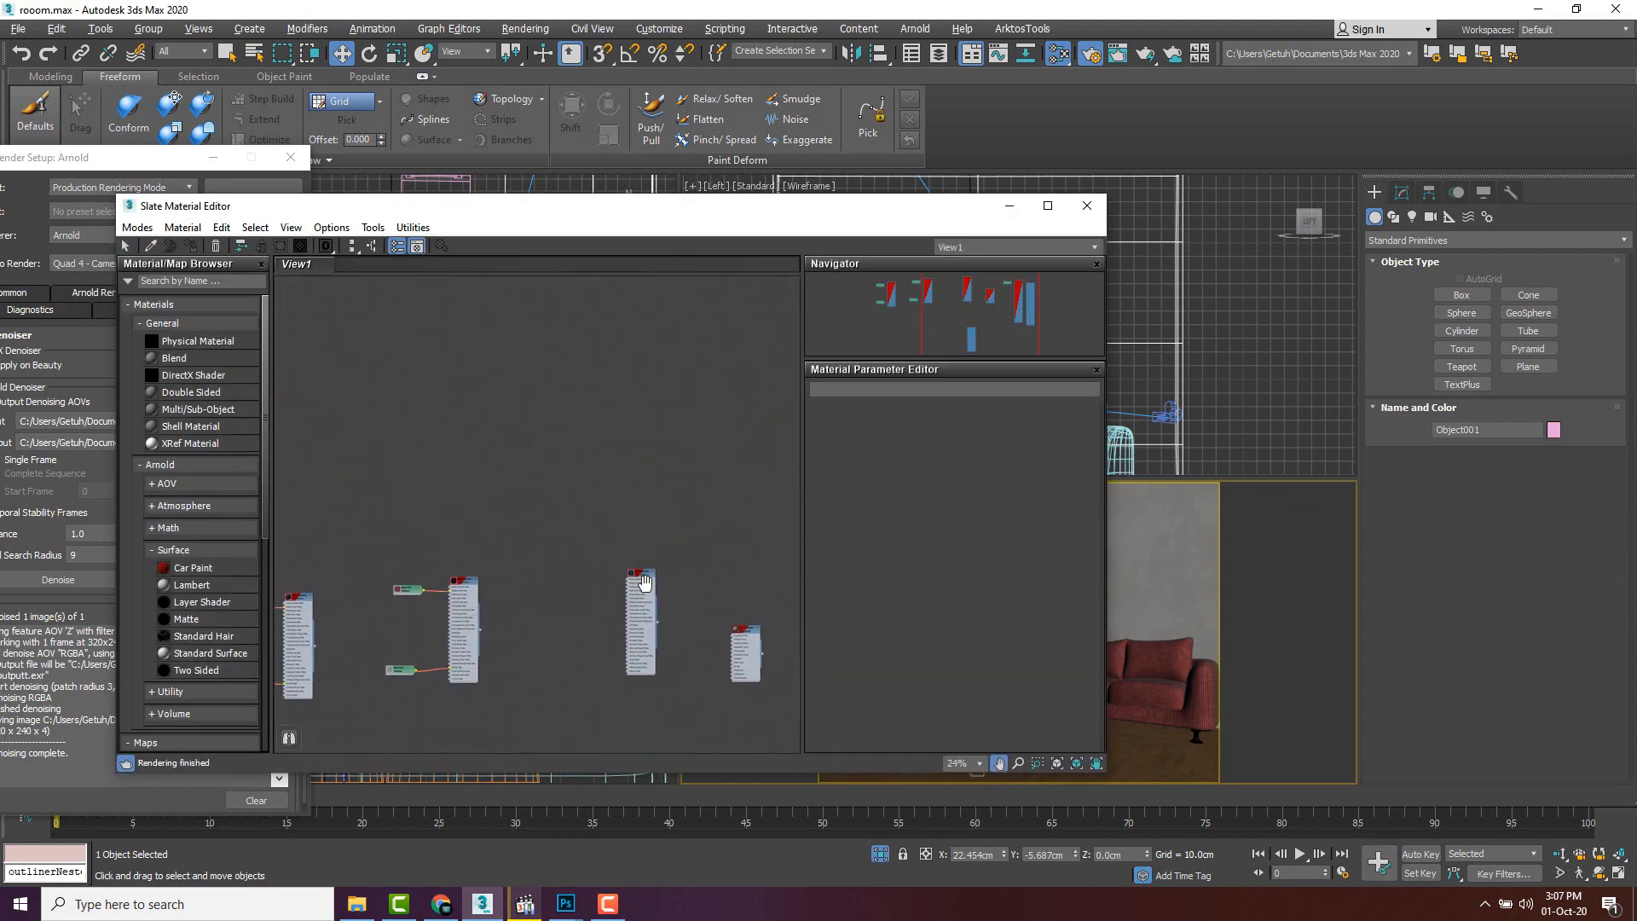
scroll(537, 387, up, 4)
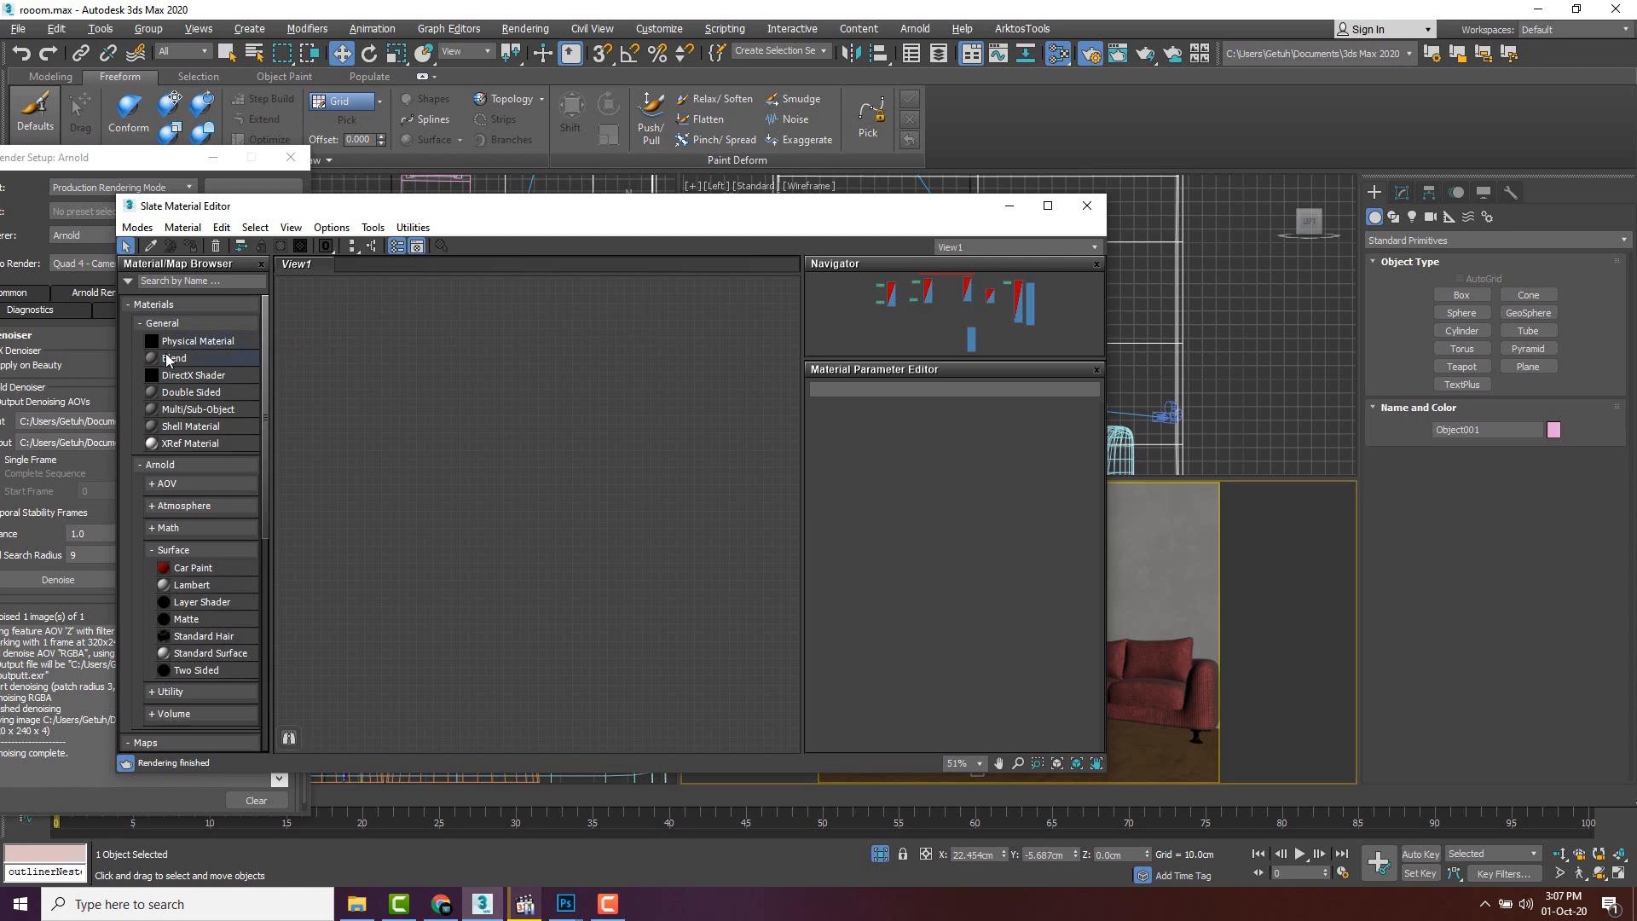
drag(170, 342, 425, 438)
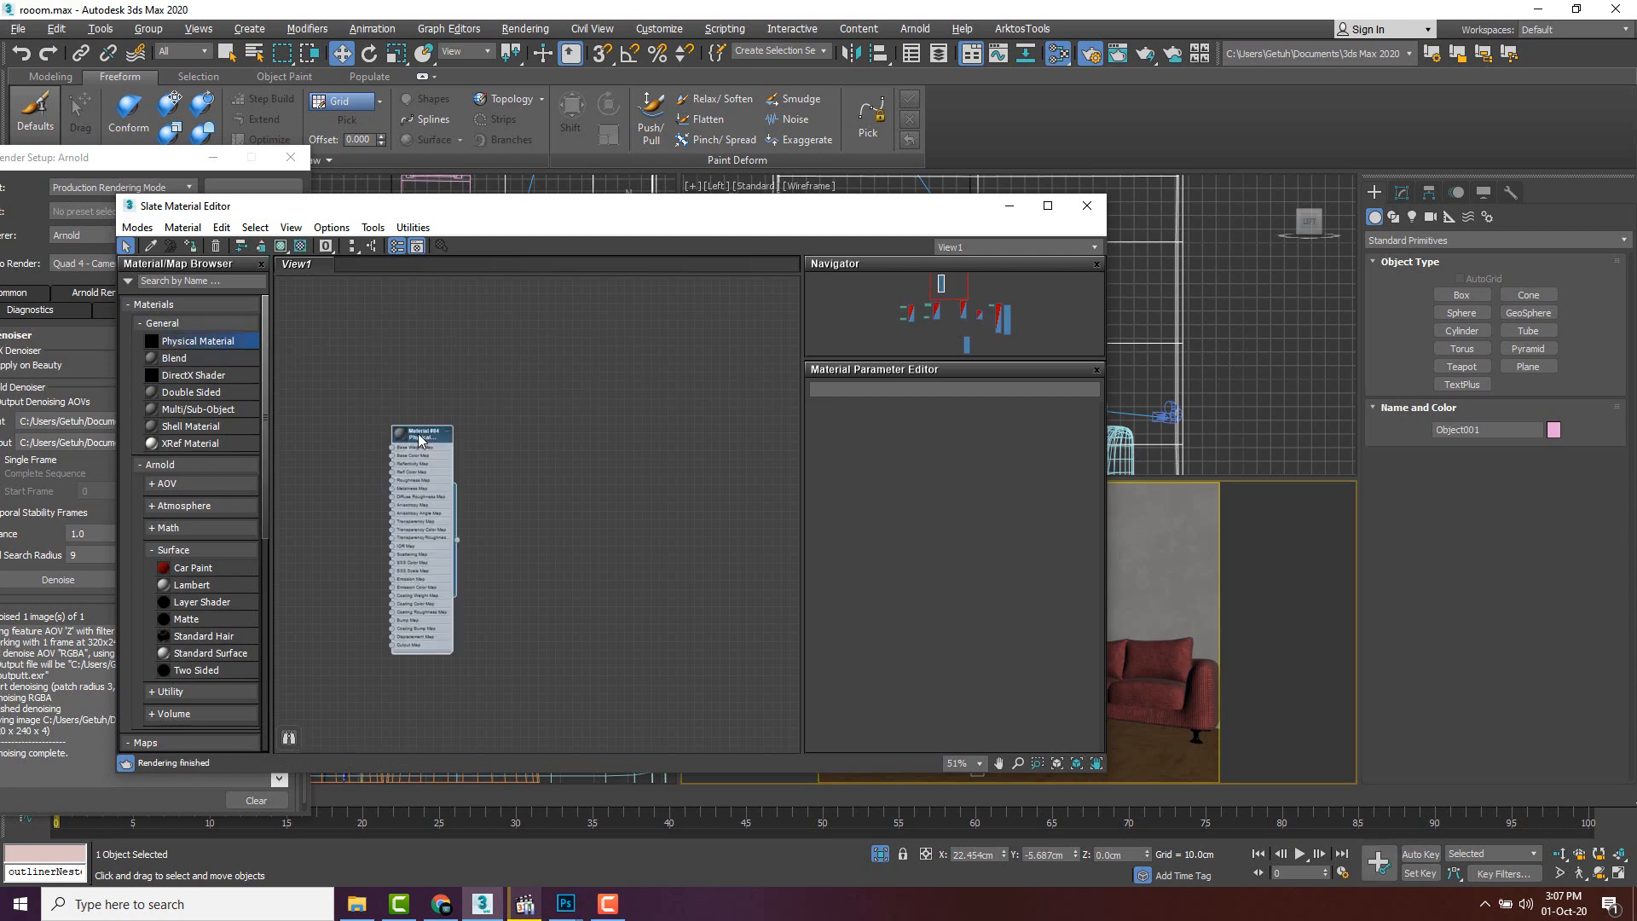
double_click(424, 438)
drag(694, 219, 575, 198)
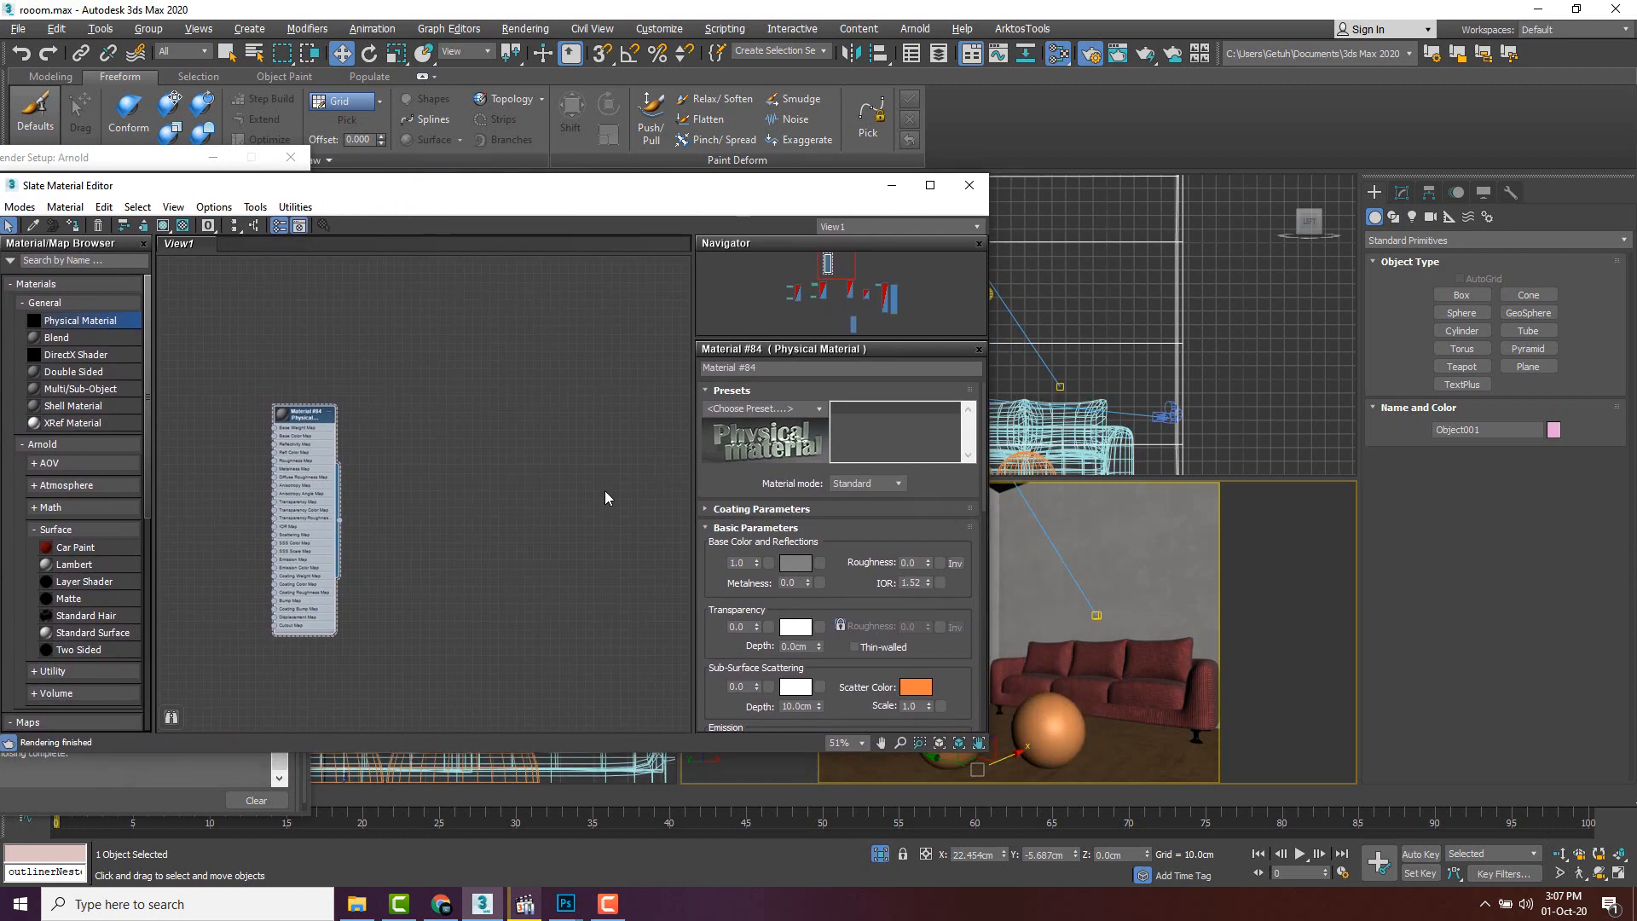
- Set the Physical Material's base color to pure red (Red 1.0, Green 0.0, Blue 0.0)
click(812, 559)
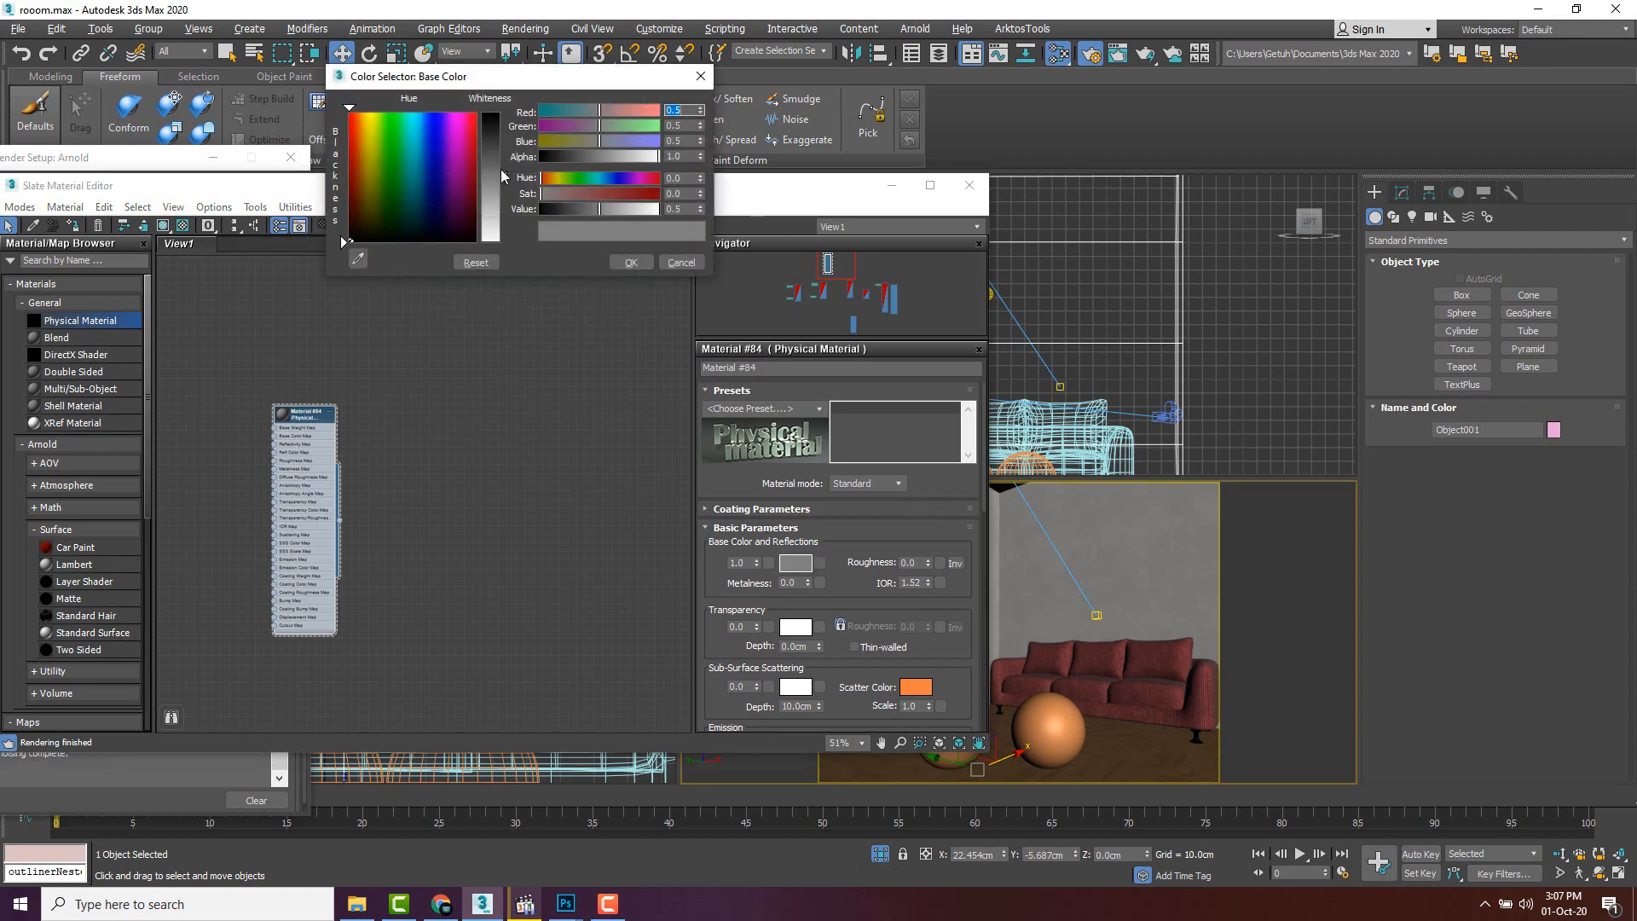
drag(458, 136, 476, 112)
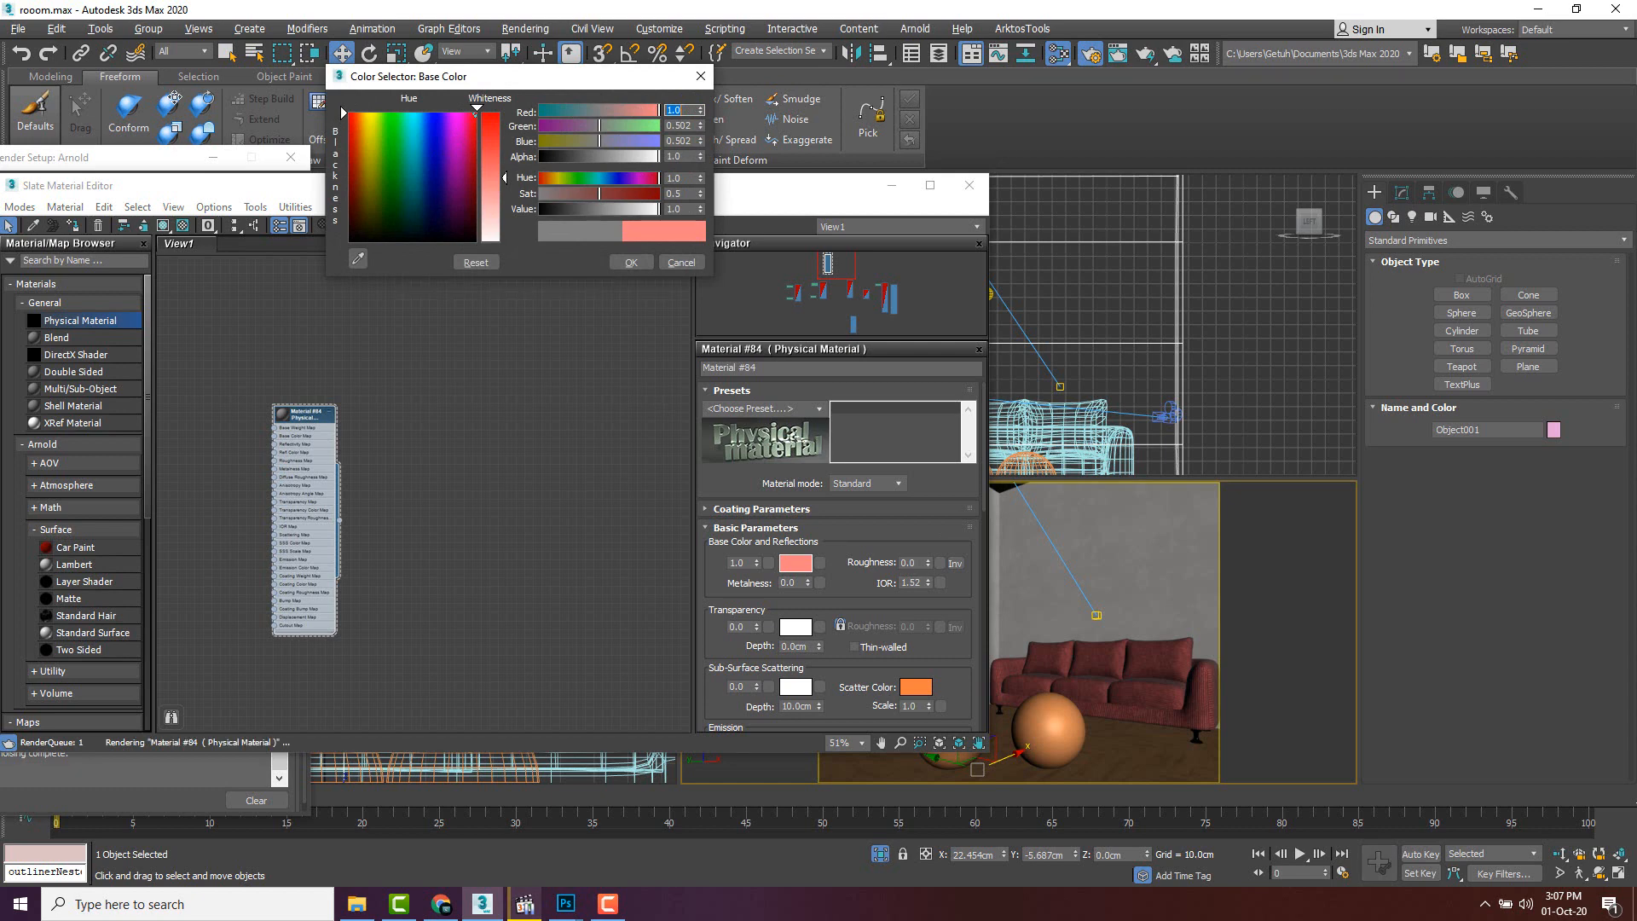
drag(475, 111, 346, 109)
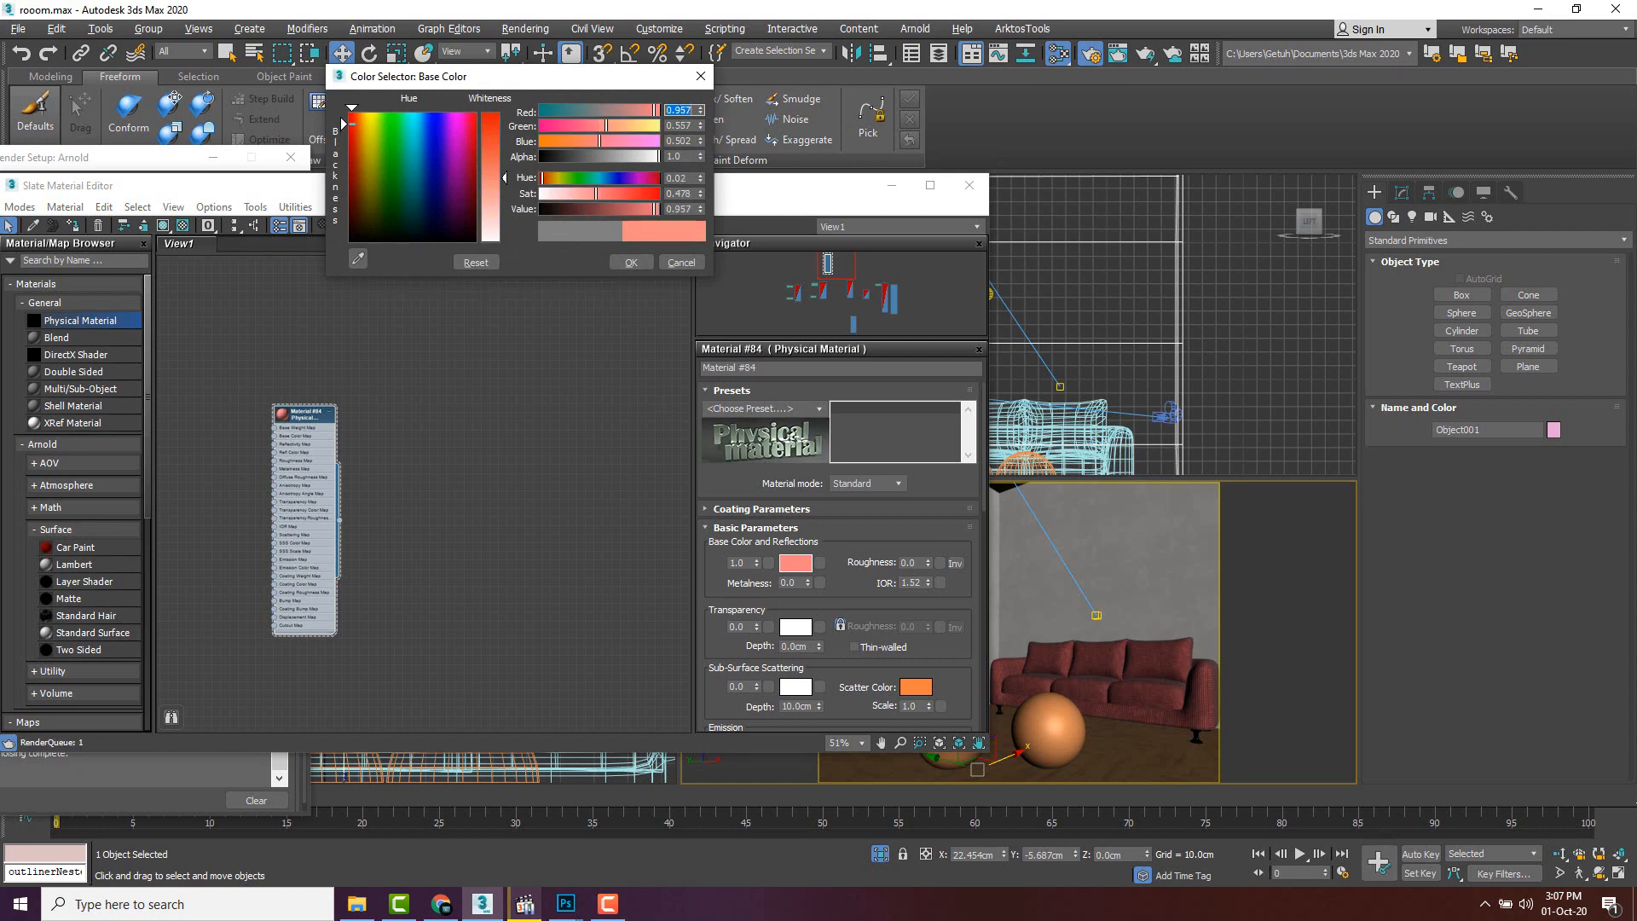
drag(491, 177, 490, 111)
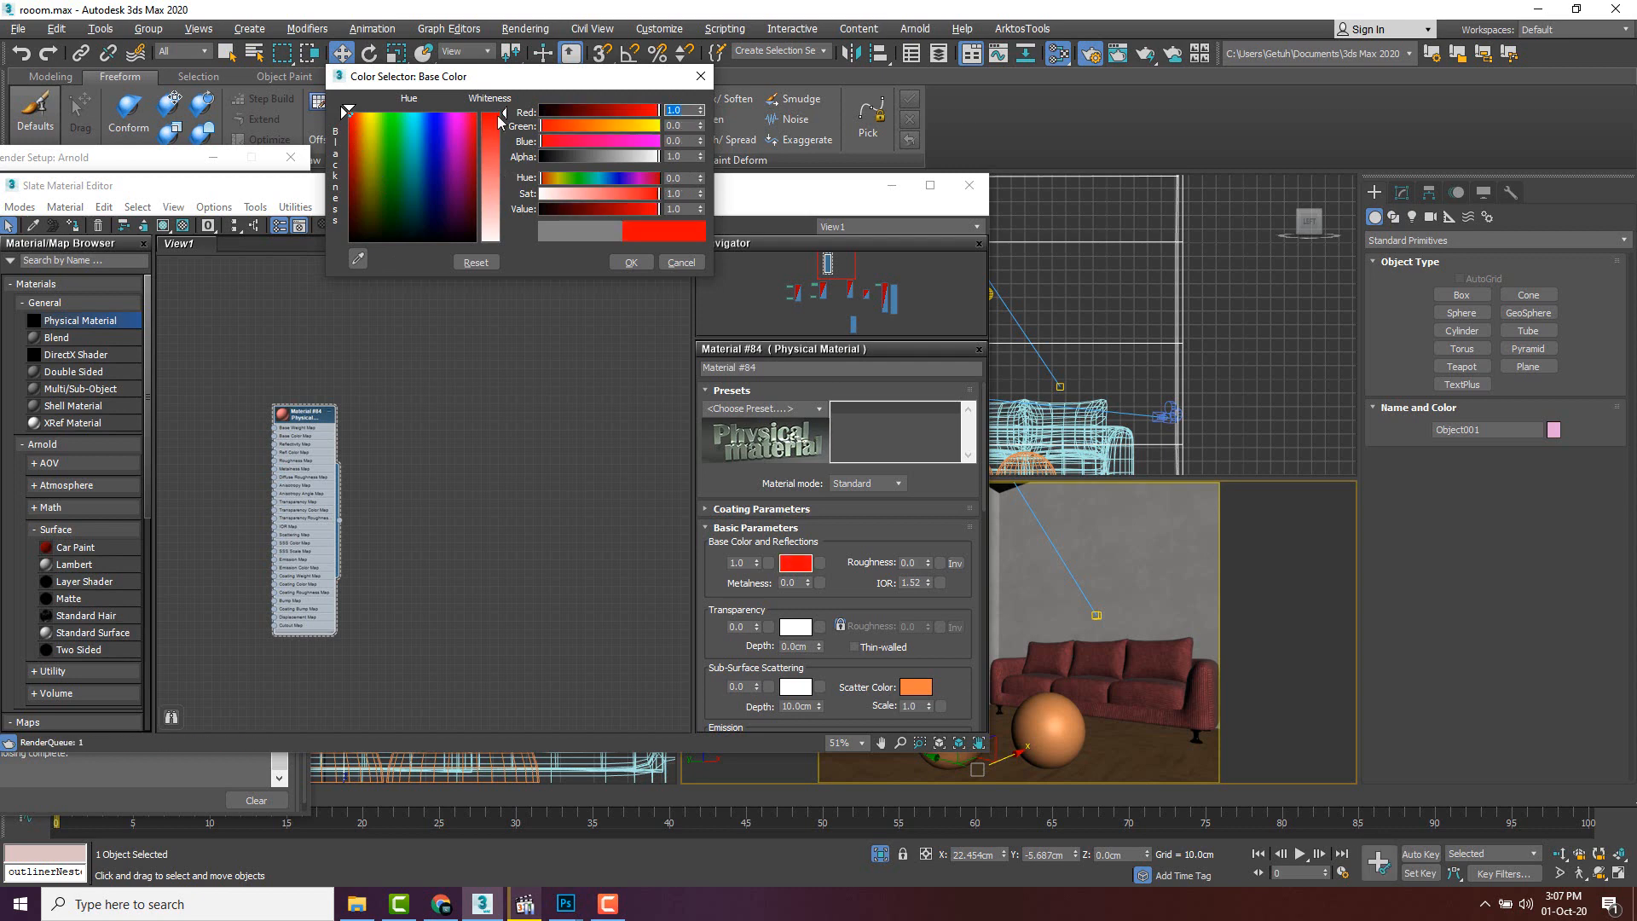
click(631, 262)
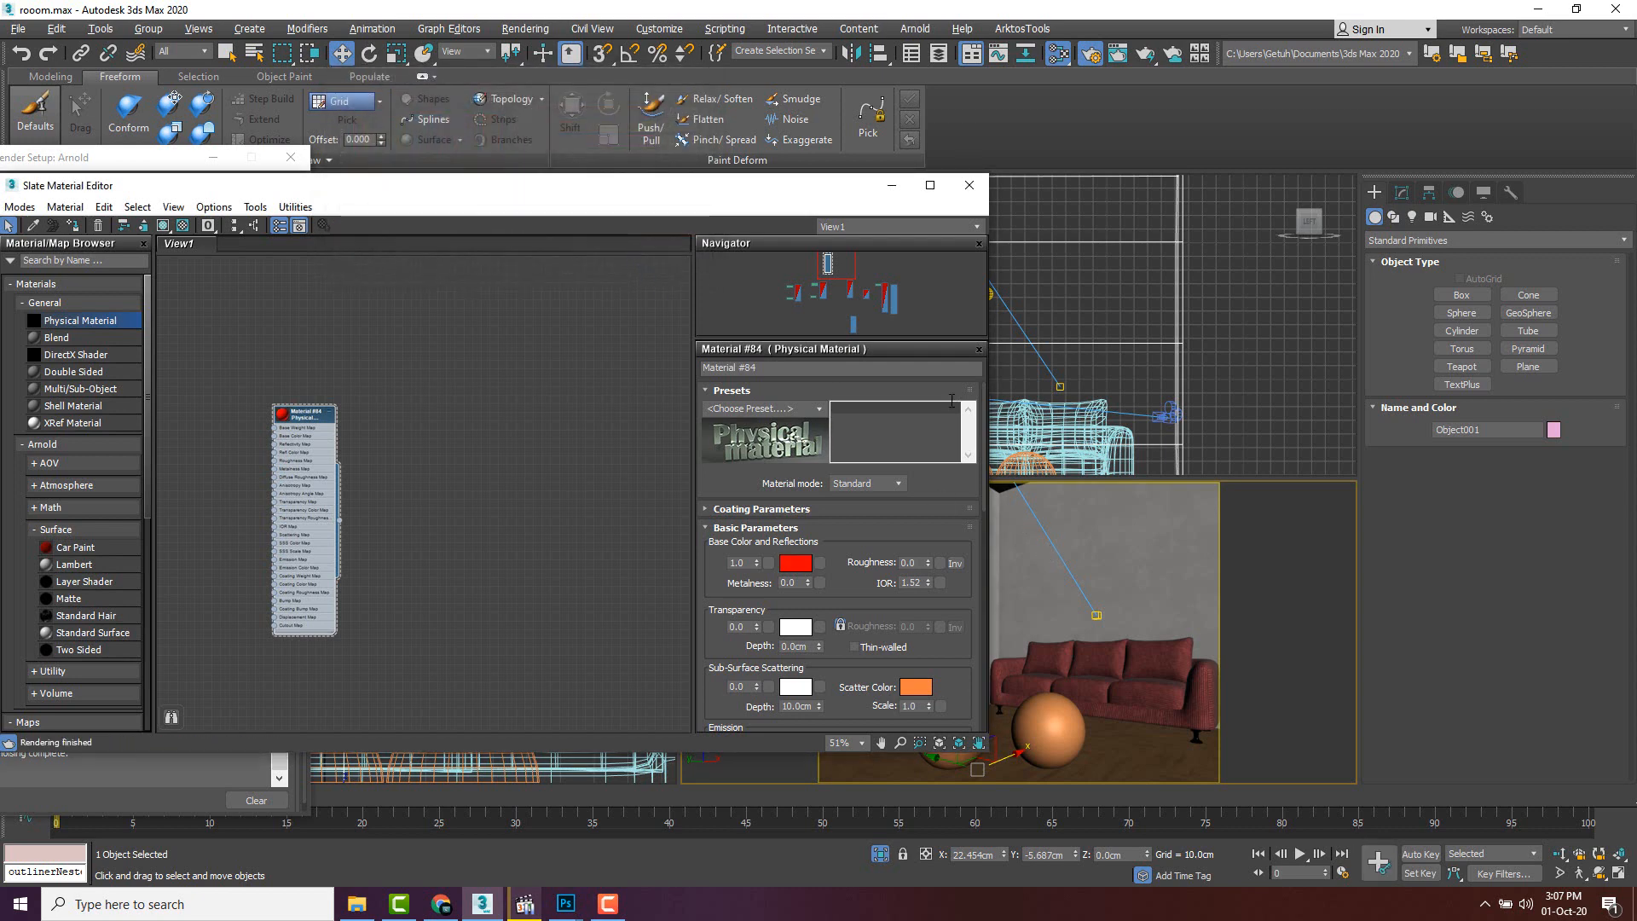
- Assign the red Physical Material to the sphere nearest the chair and show it shaded in the viewport
drag(728, 206, 621, 206)
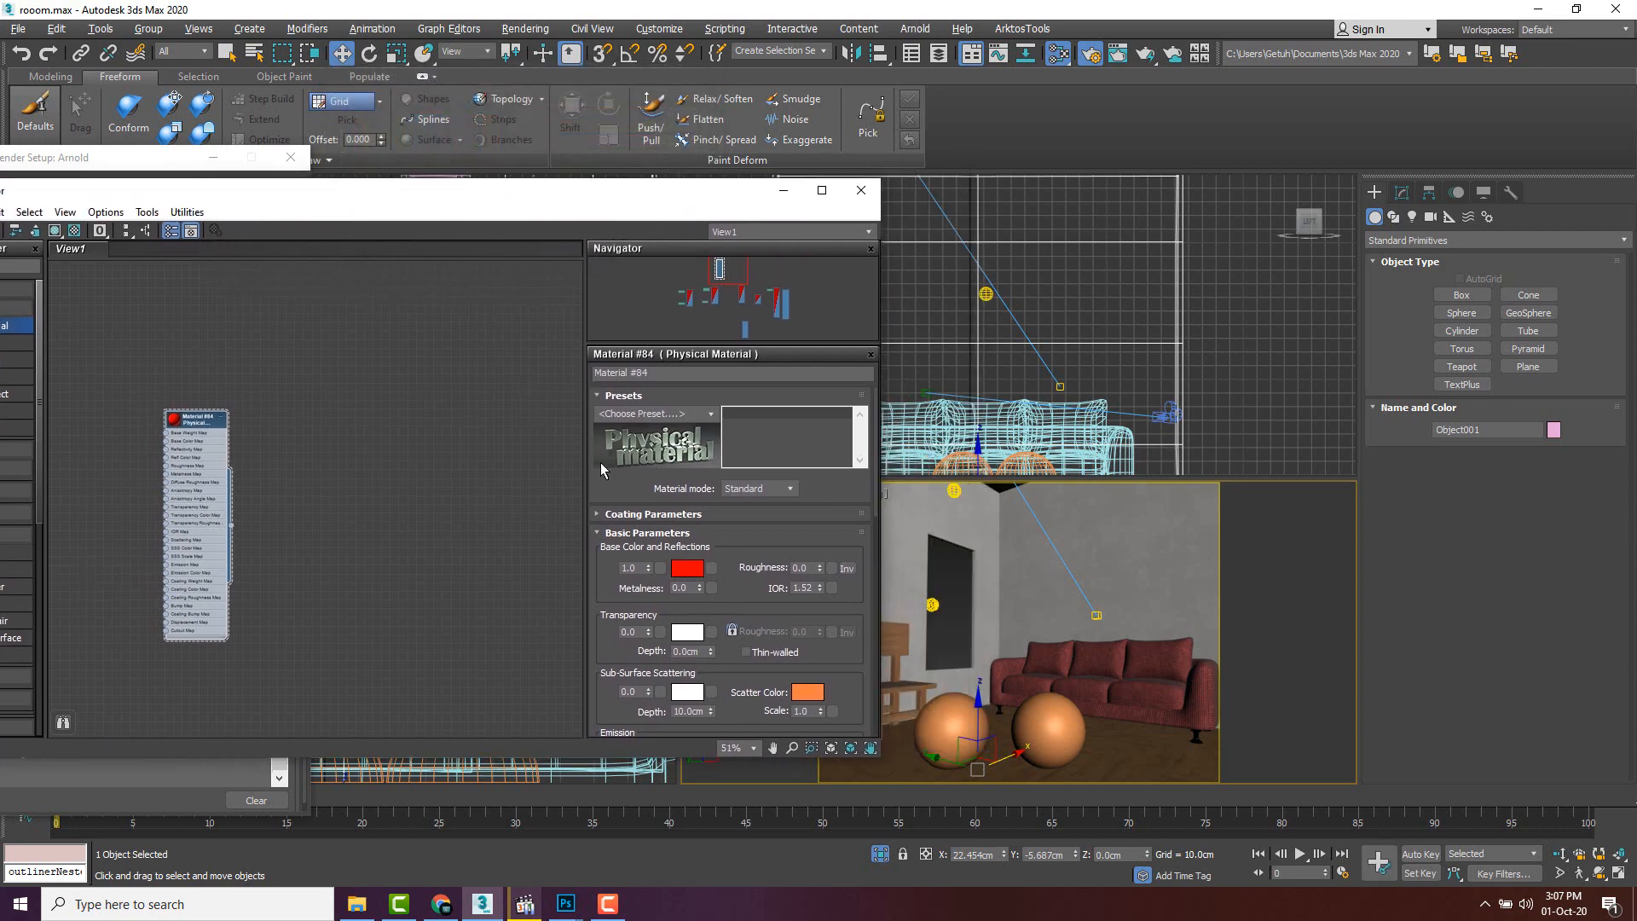
click(950, 718)
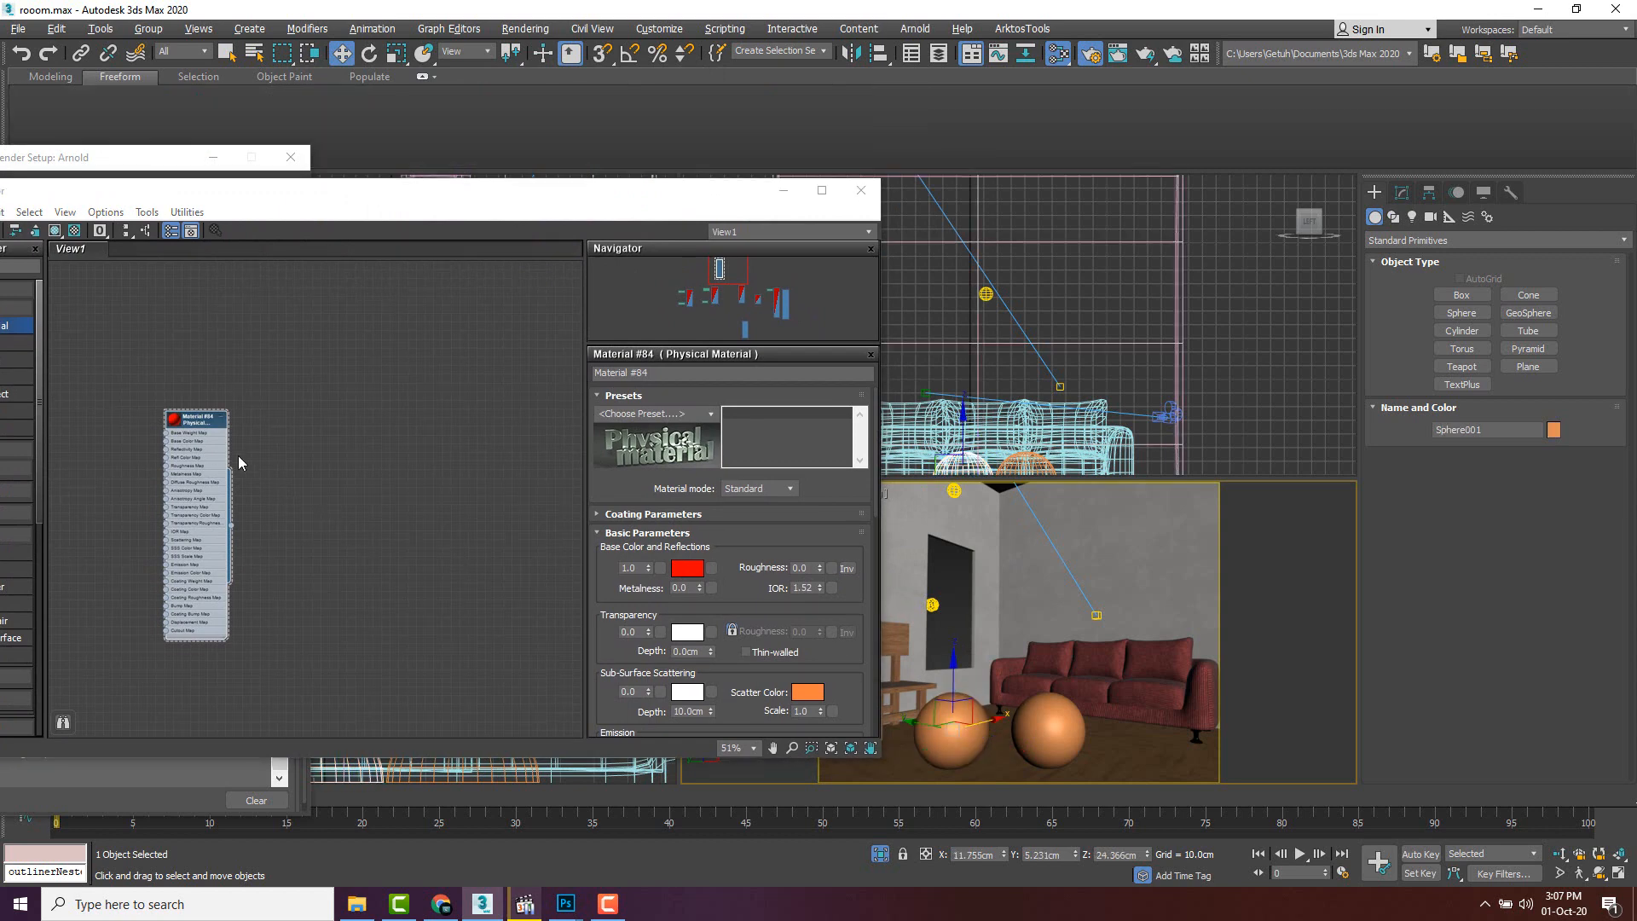
right_click(196, 424)
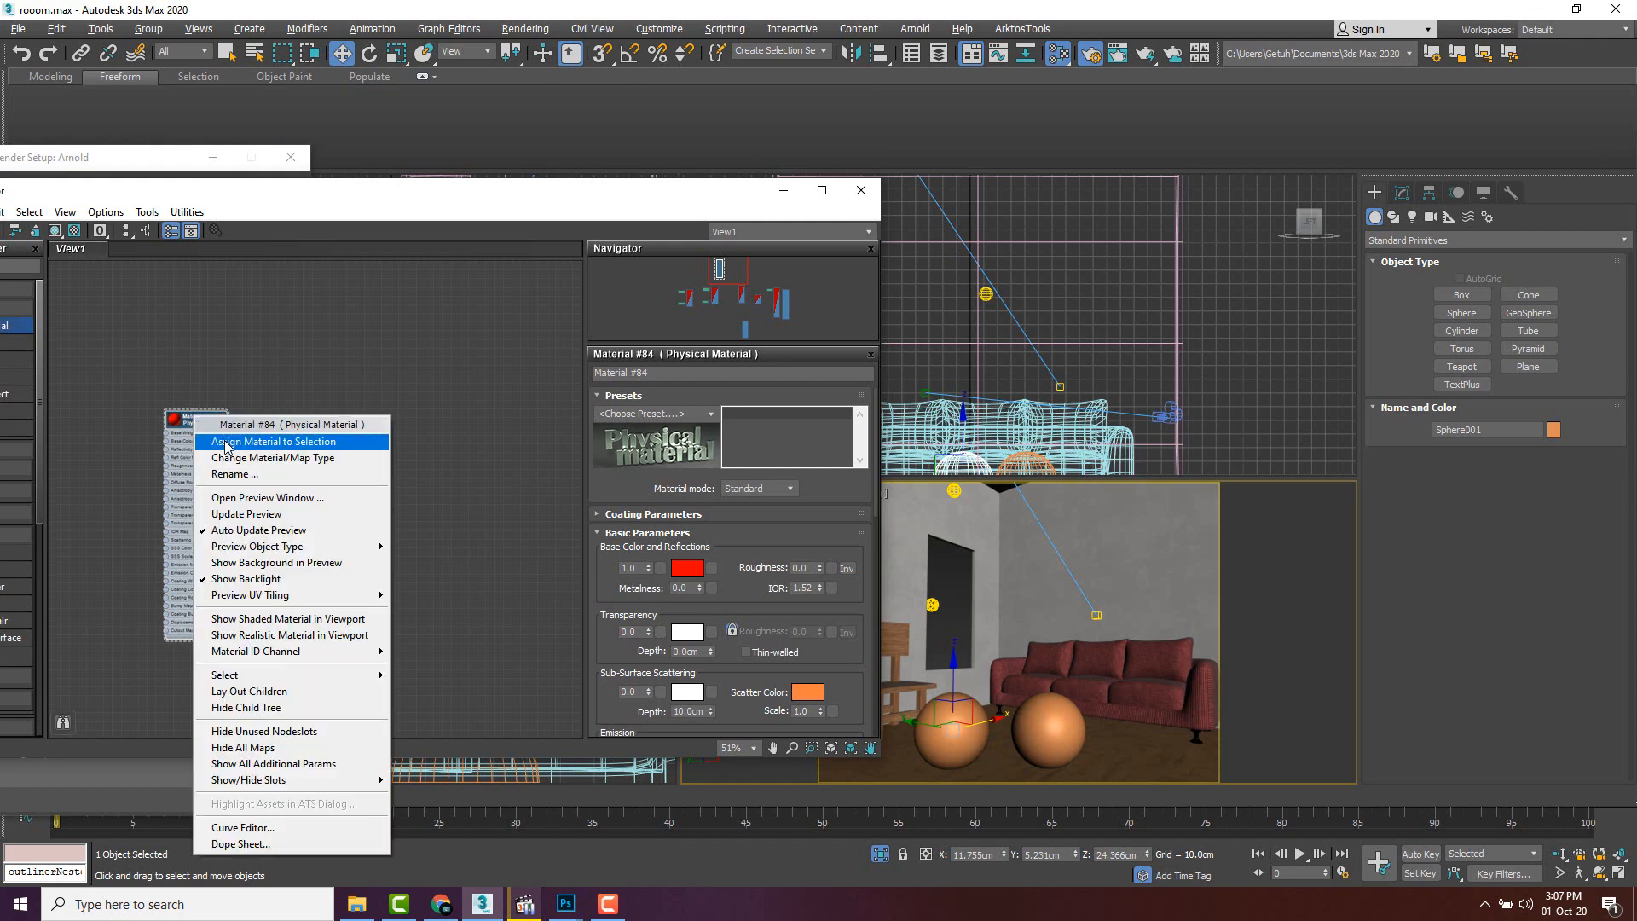
click(228, 442)
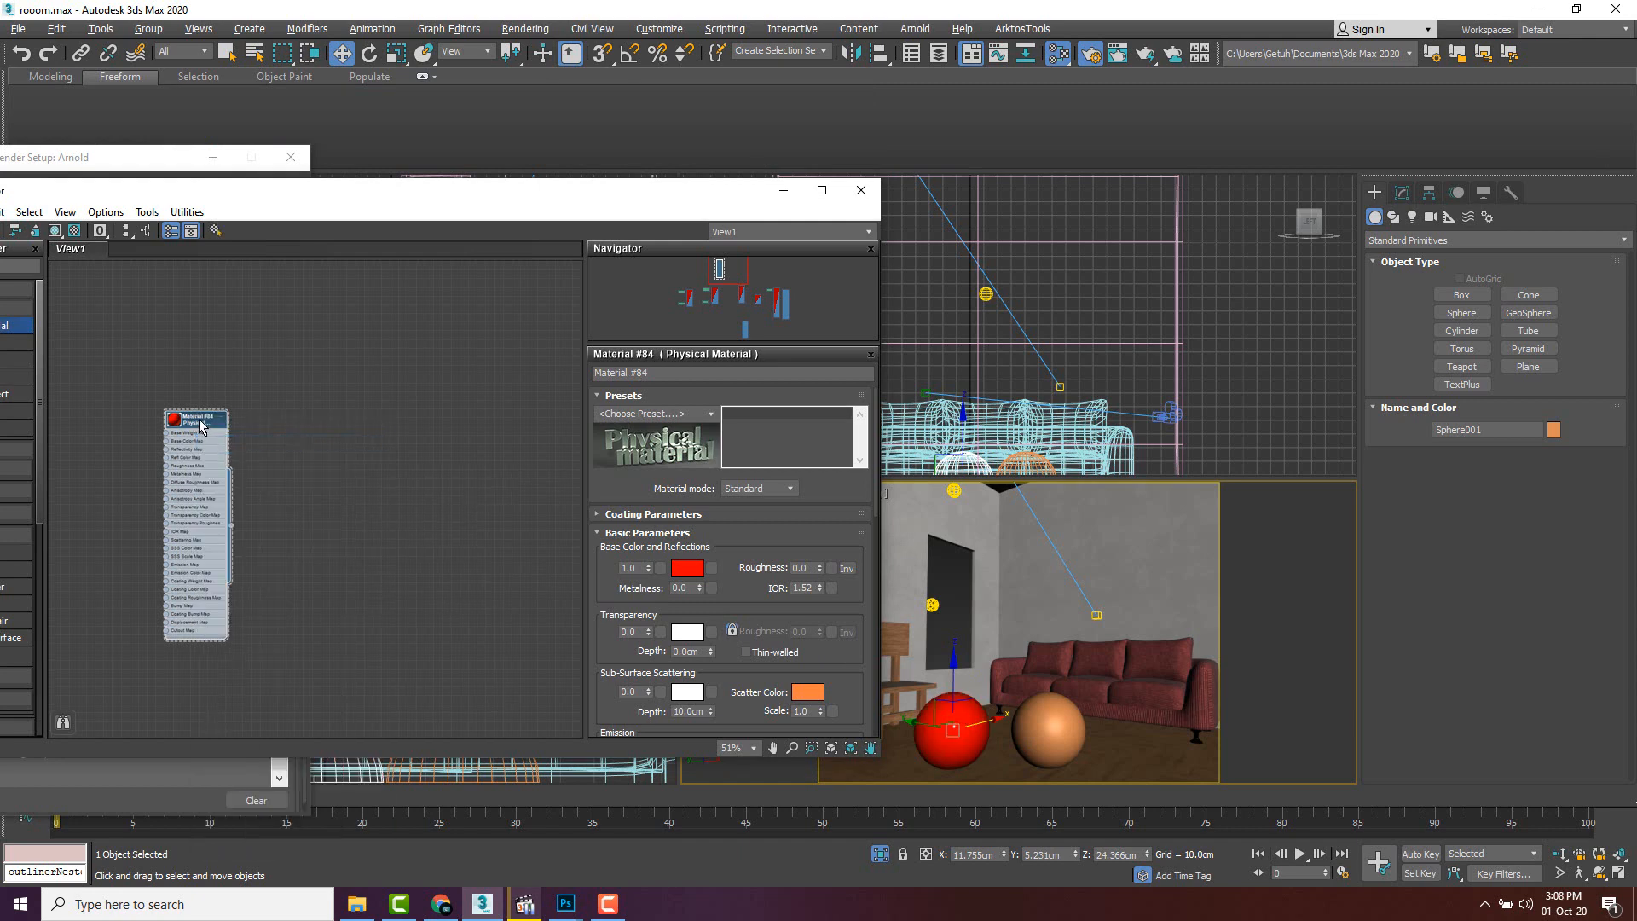
right_click(199, 420)
click(264, 623)
- Try a higher roughness on the red material and return it to 0.0
drag(751, 590, 742, 556)
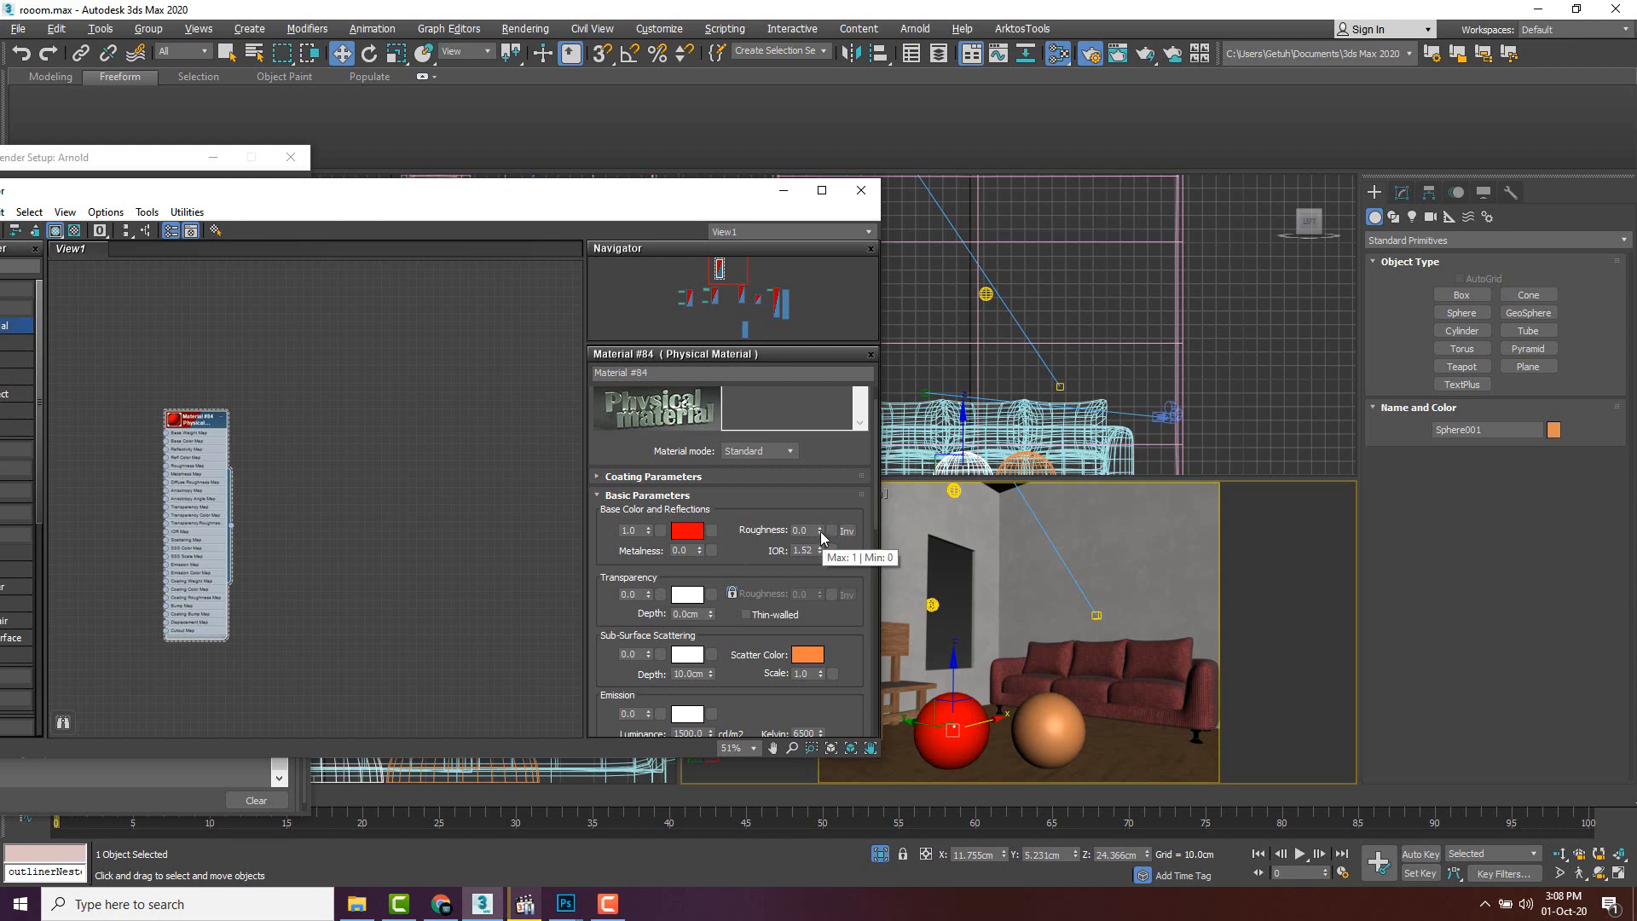
drag(822, 536, 817, 416)
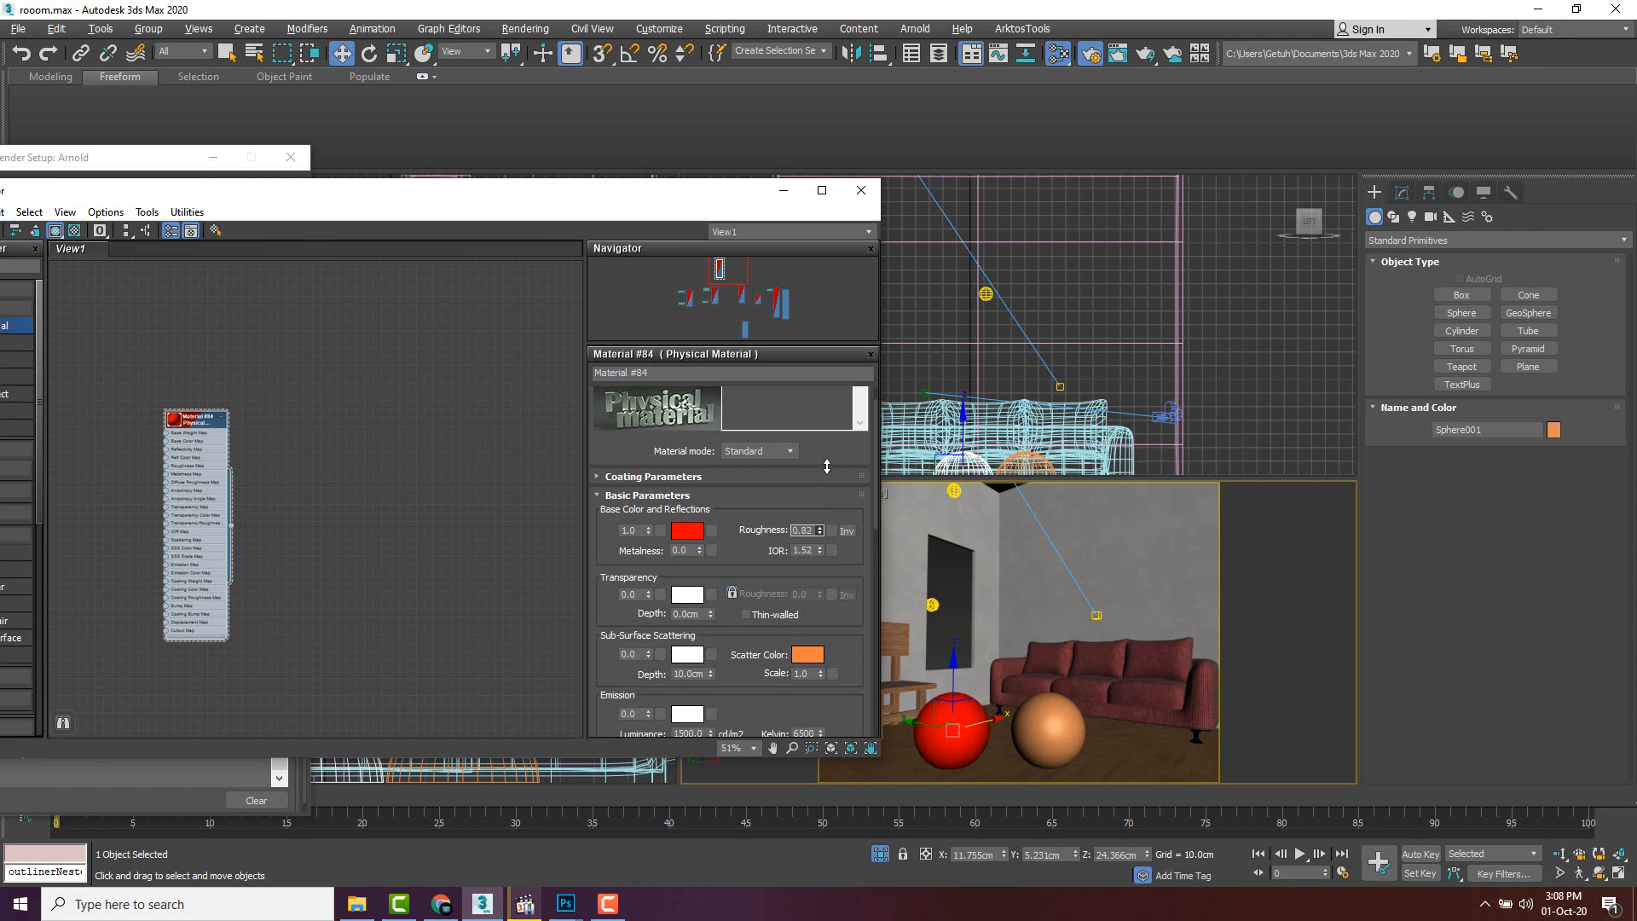
drag(826, 466, 823, 530)
- Add a second Physical Material beside the red one and apply the Glass (Solid Geometry) preset to it
middle_drag(301, 450, 315, 453)
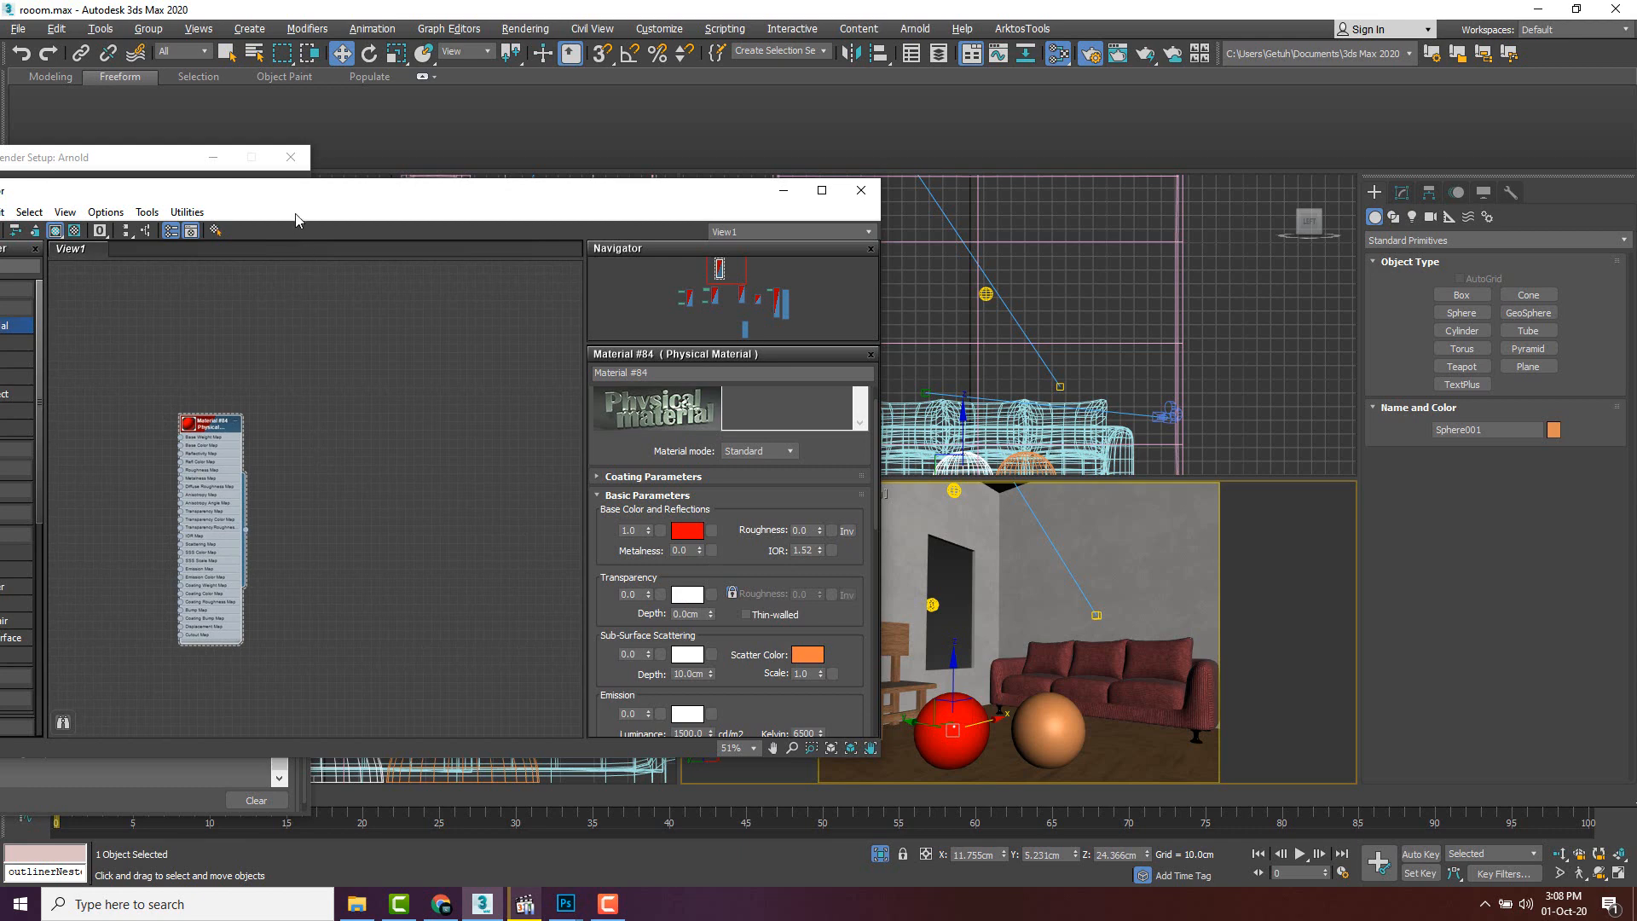
drag(296, 219, 388, 210)
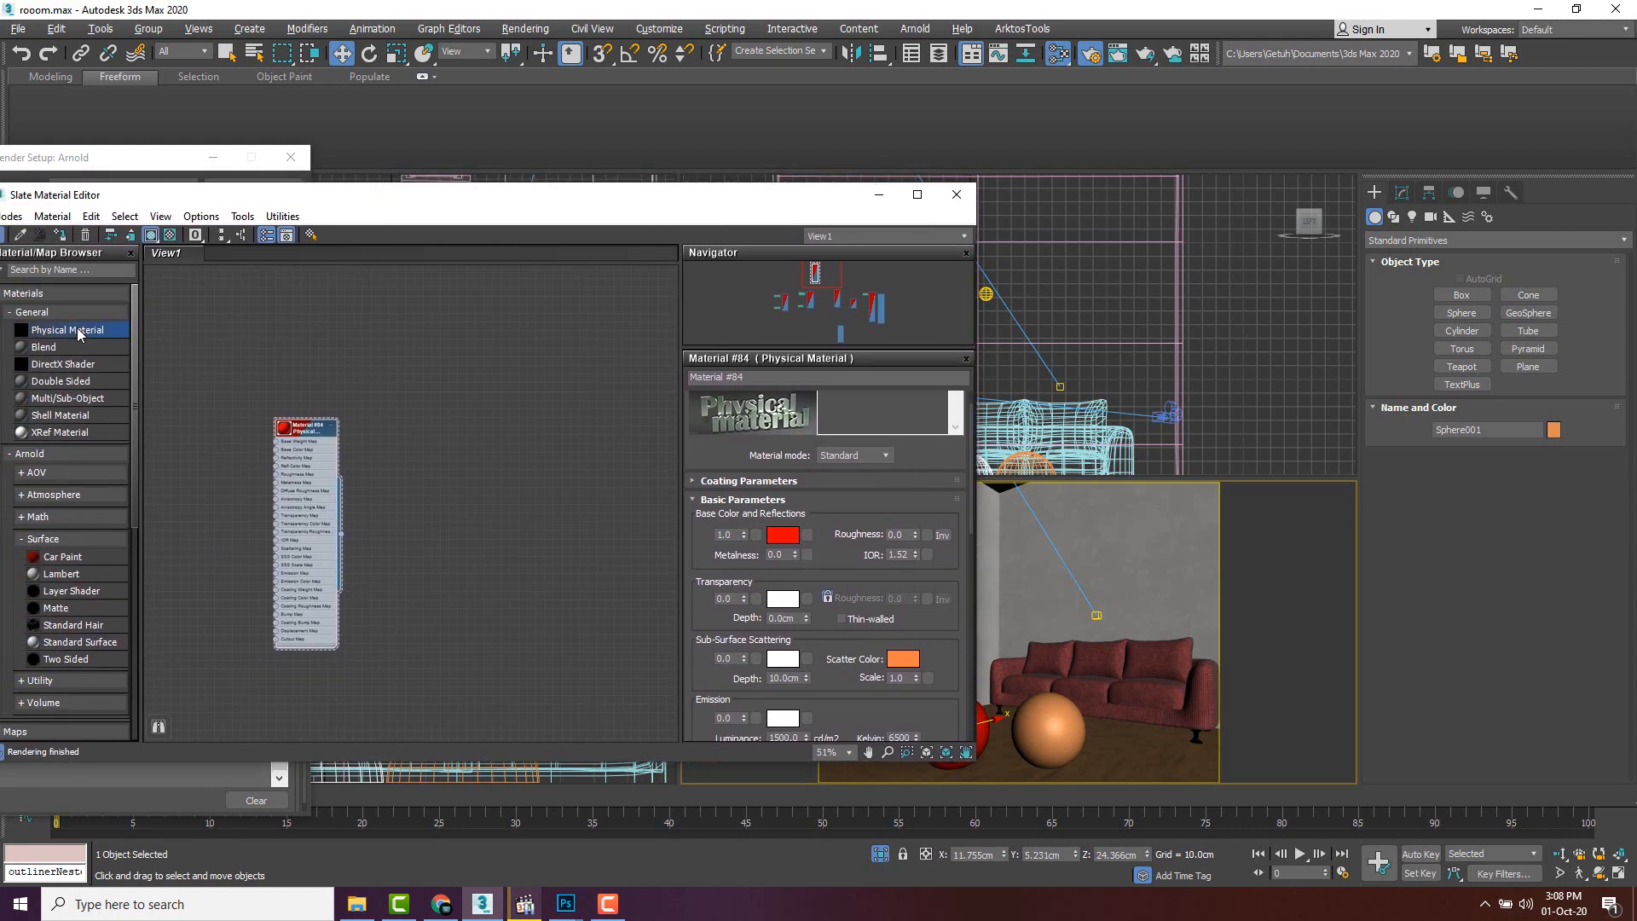
key(ctrl+v)
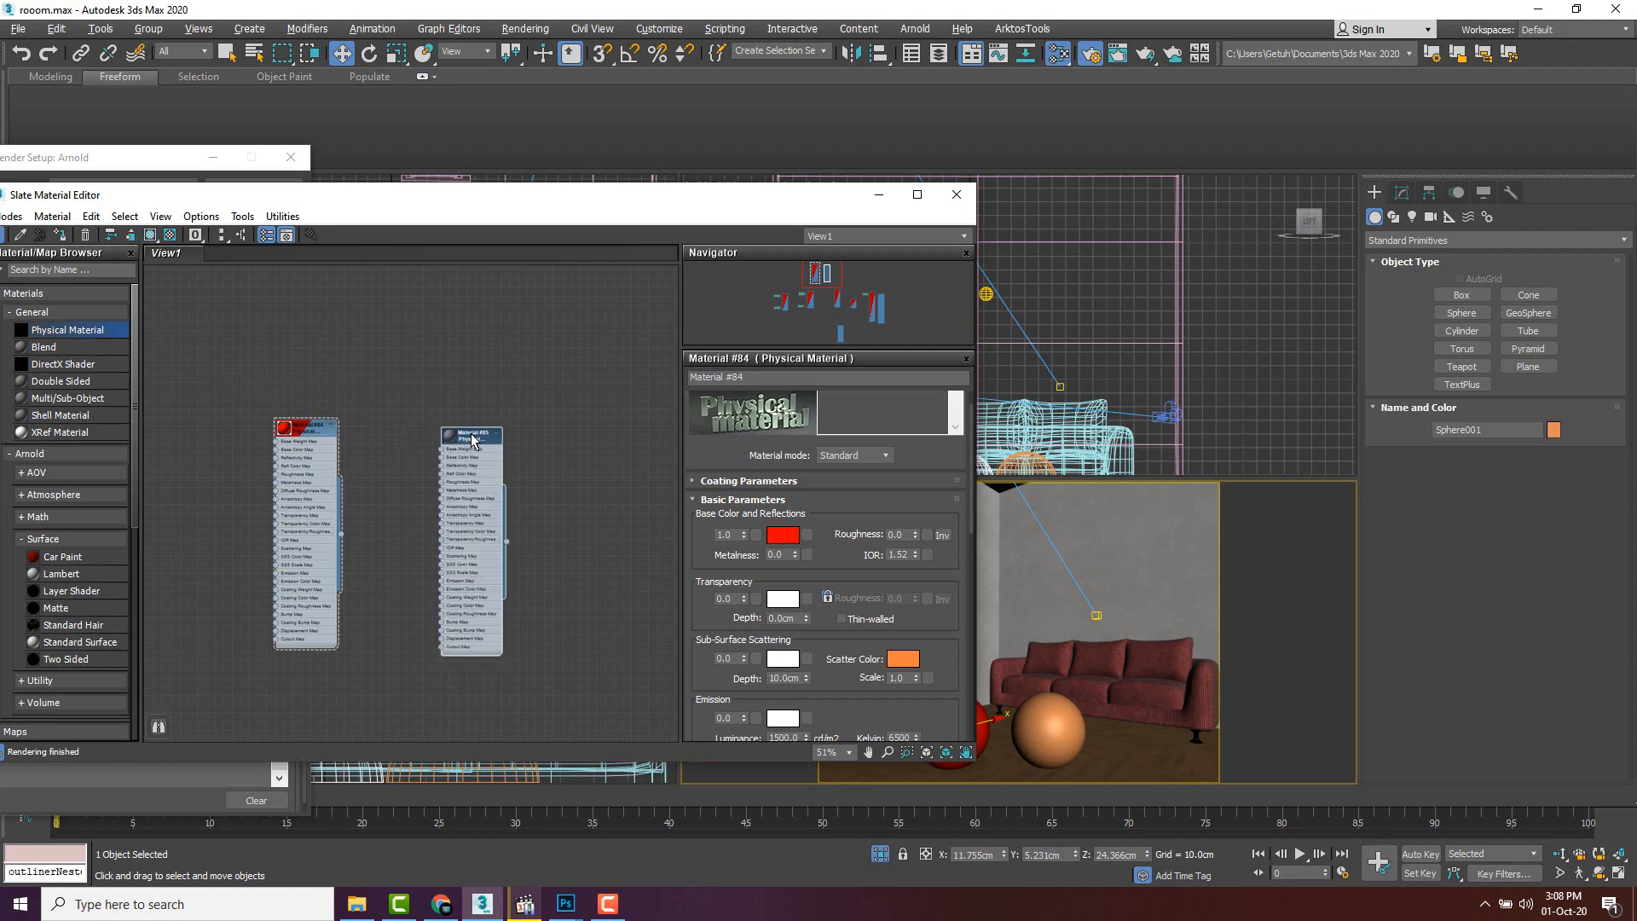
drag(475, 437, 492, 437)
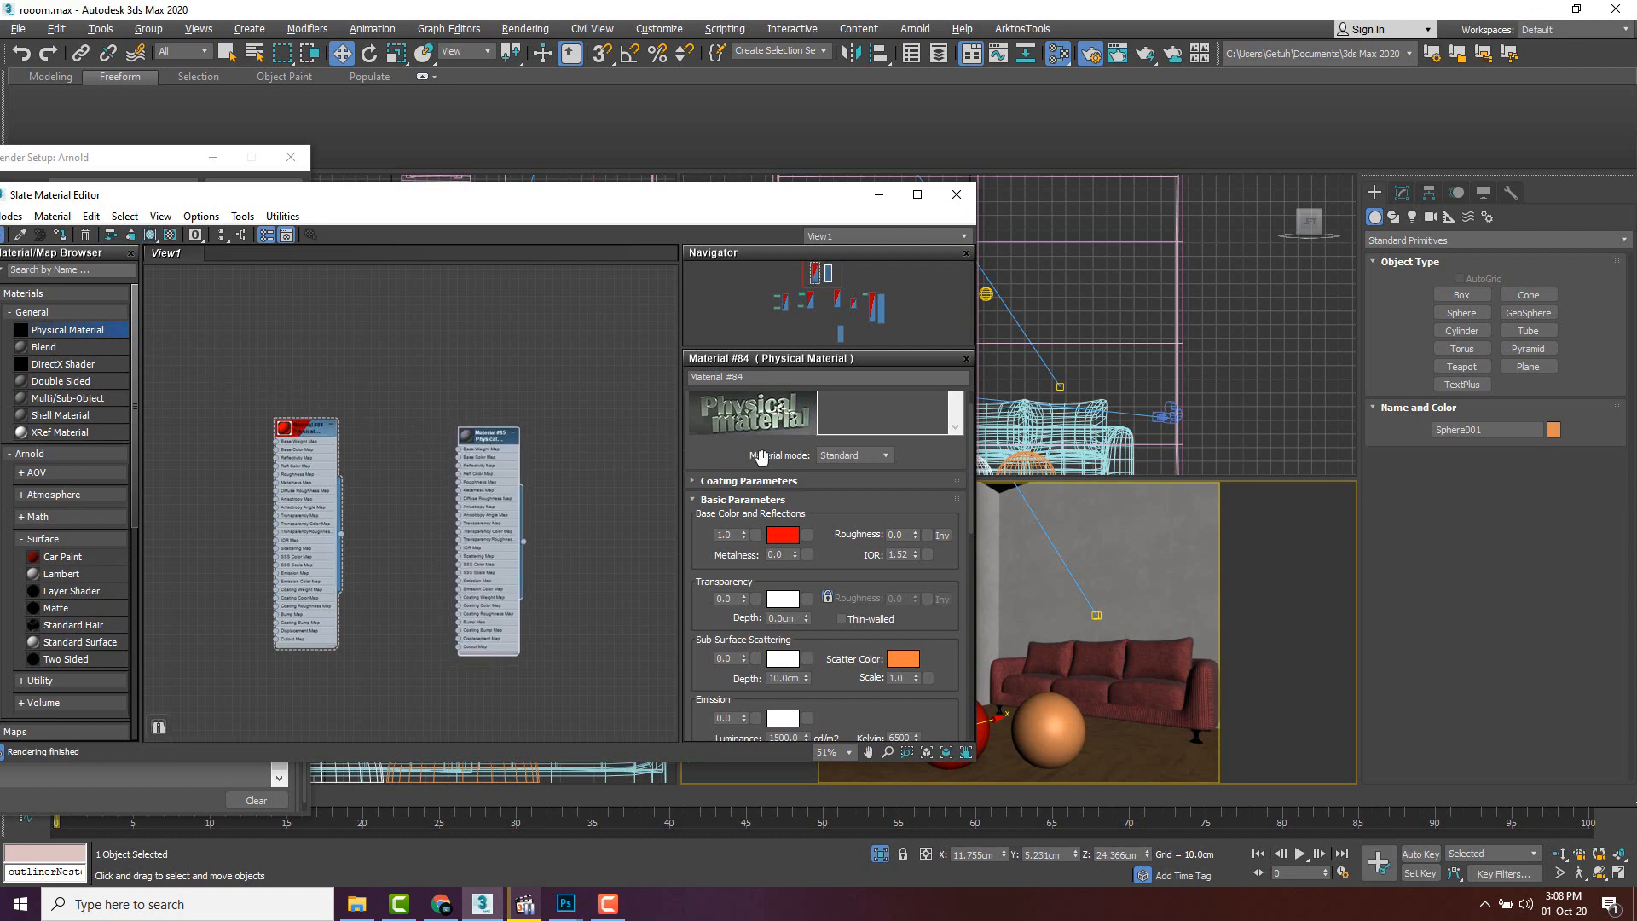
scroll(756, 458, up, 2)
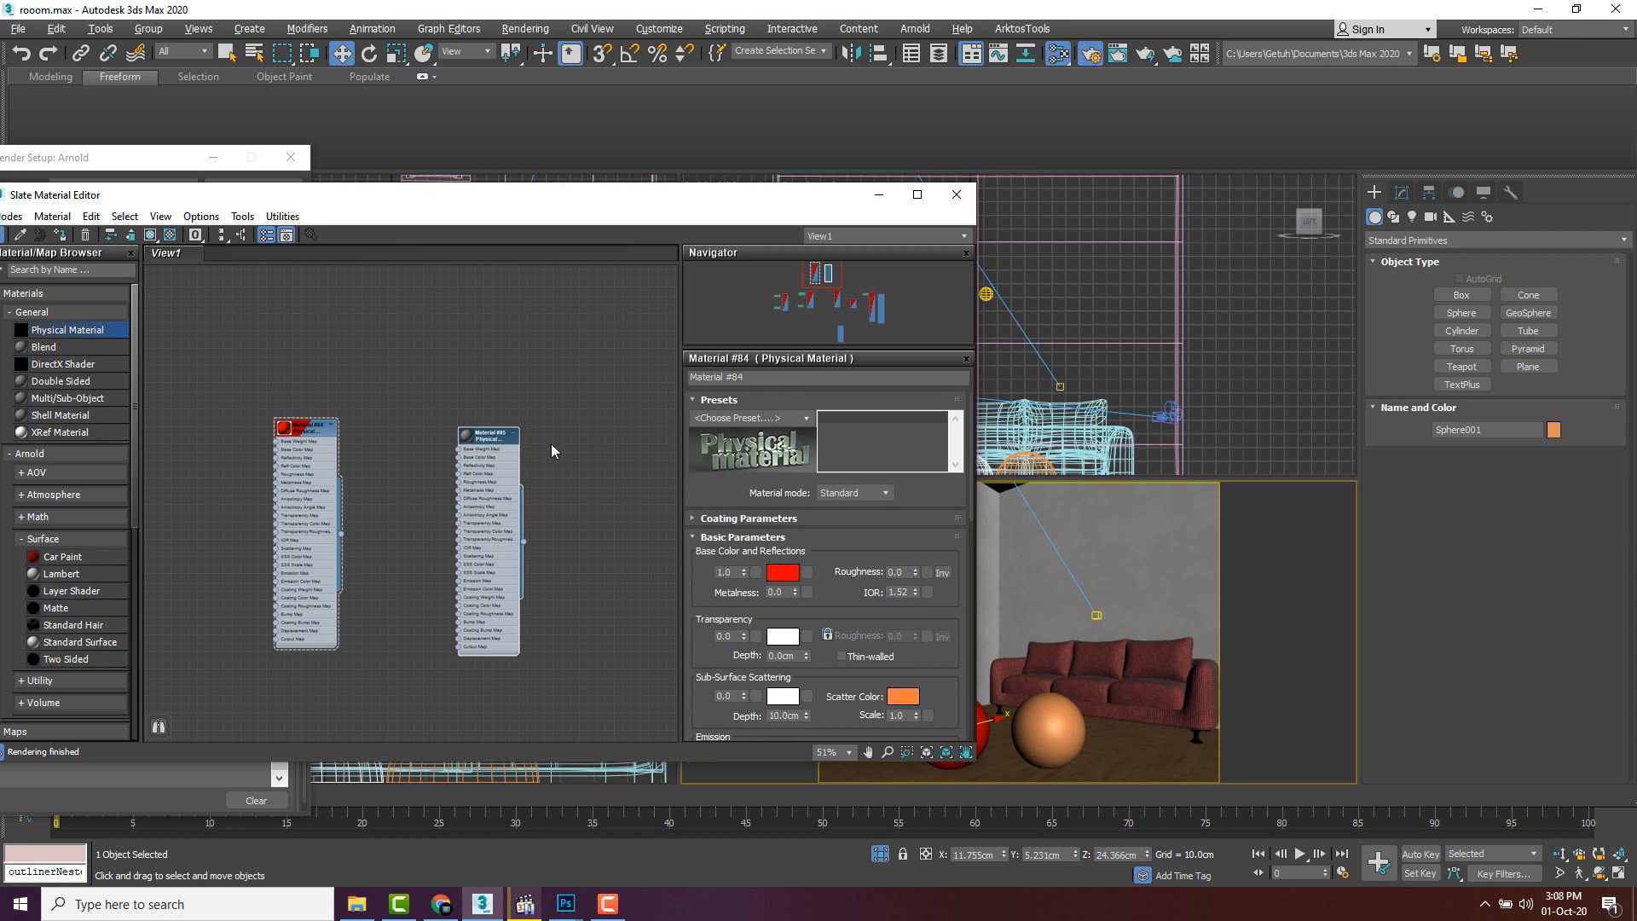
double_click(492, 437)
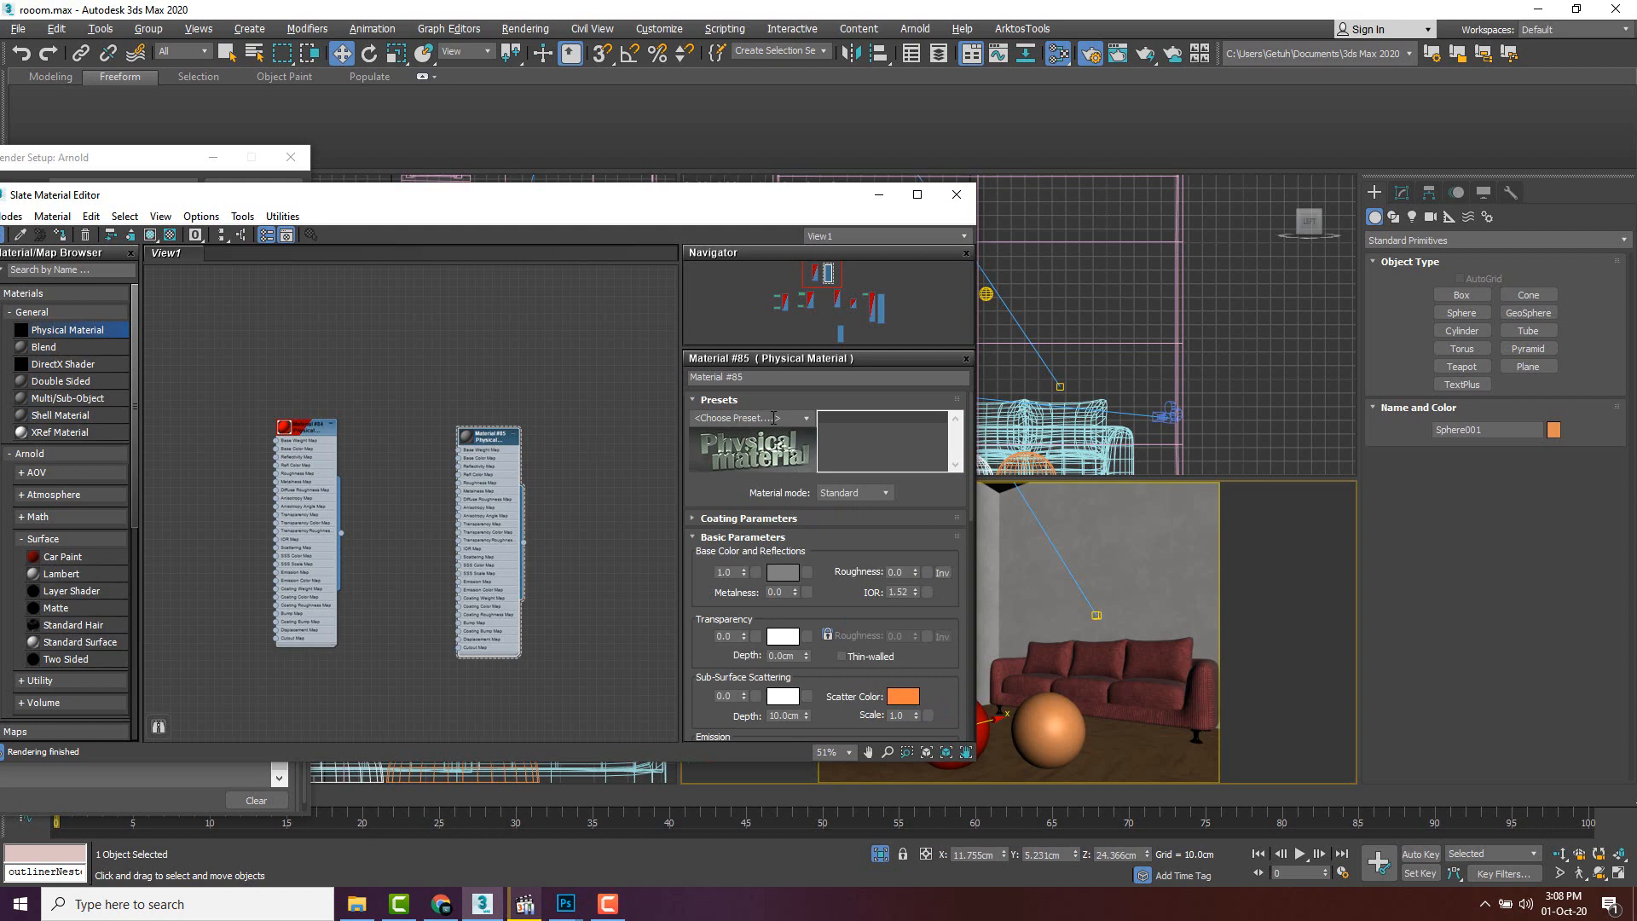
click(807, 418)
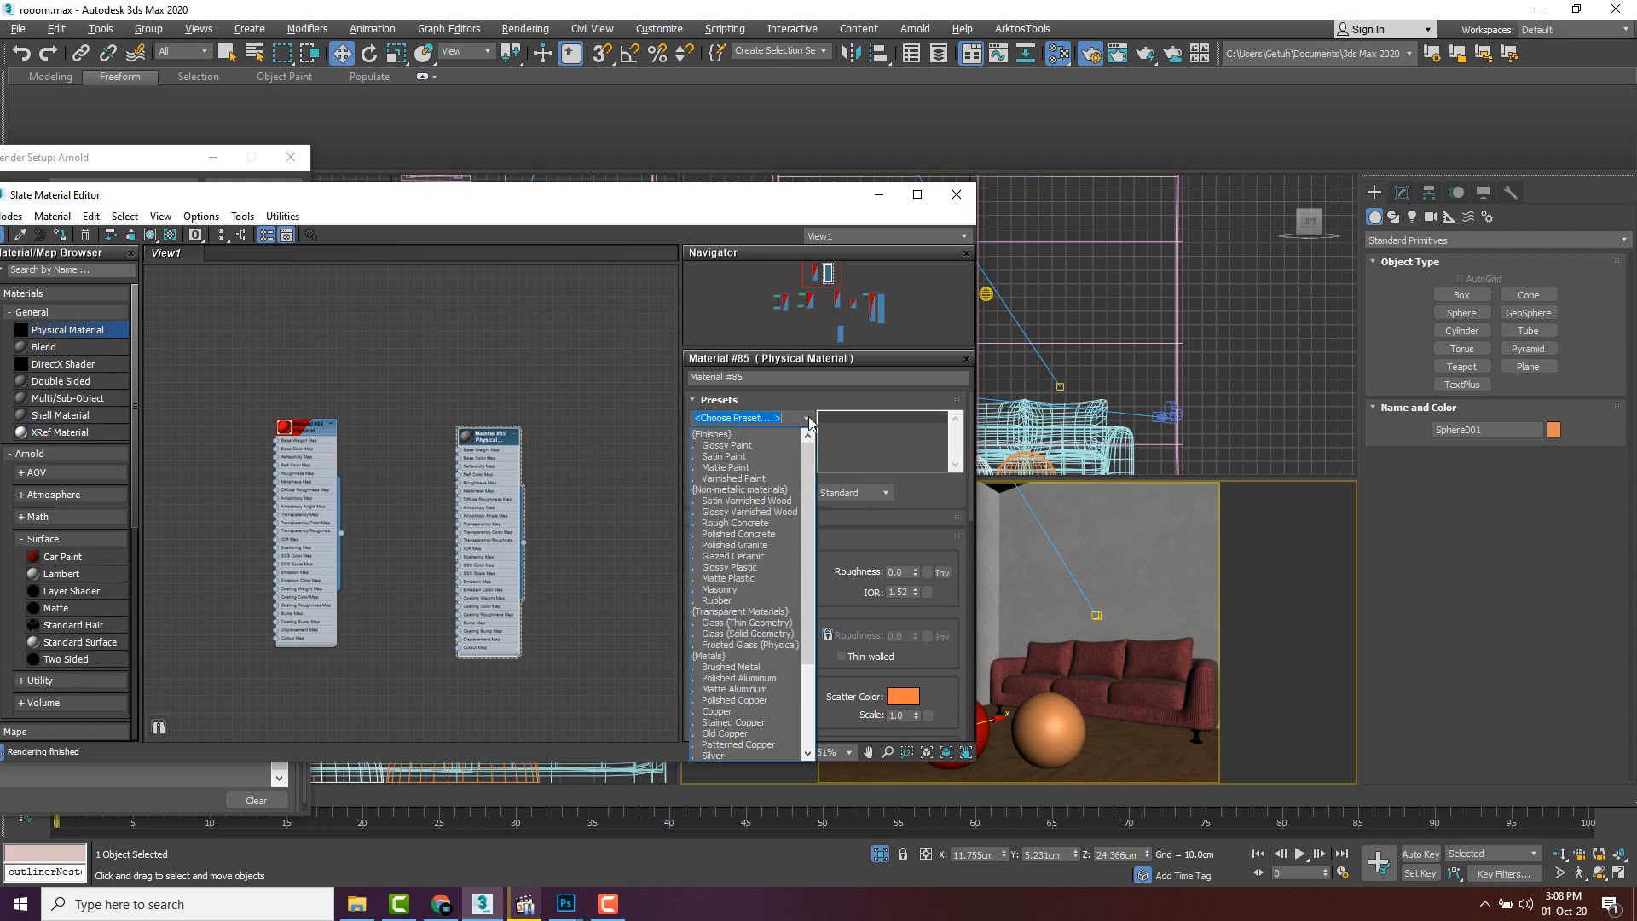
click(724, 634)
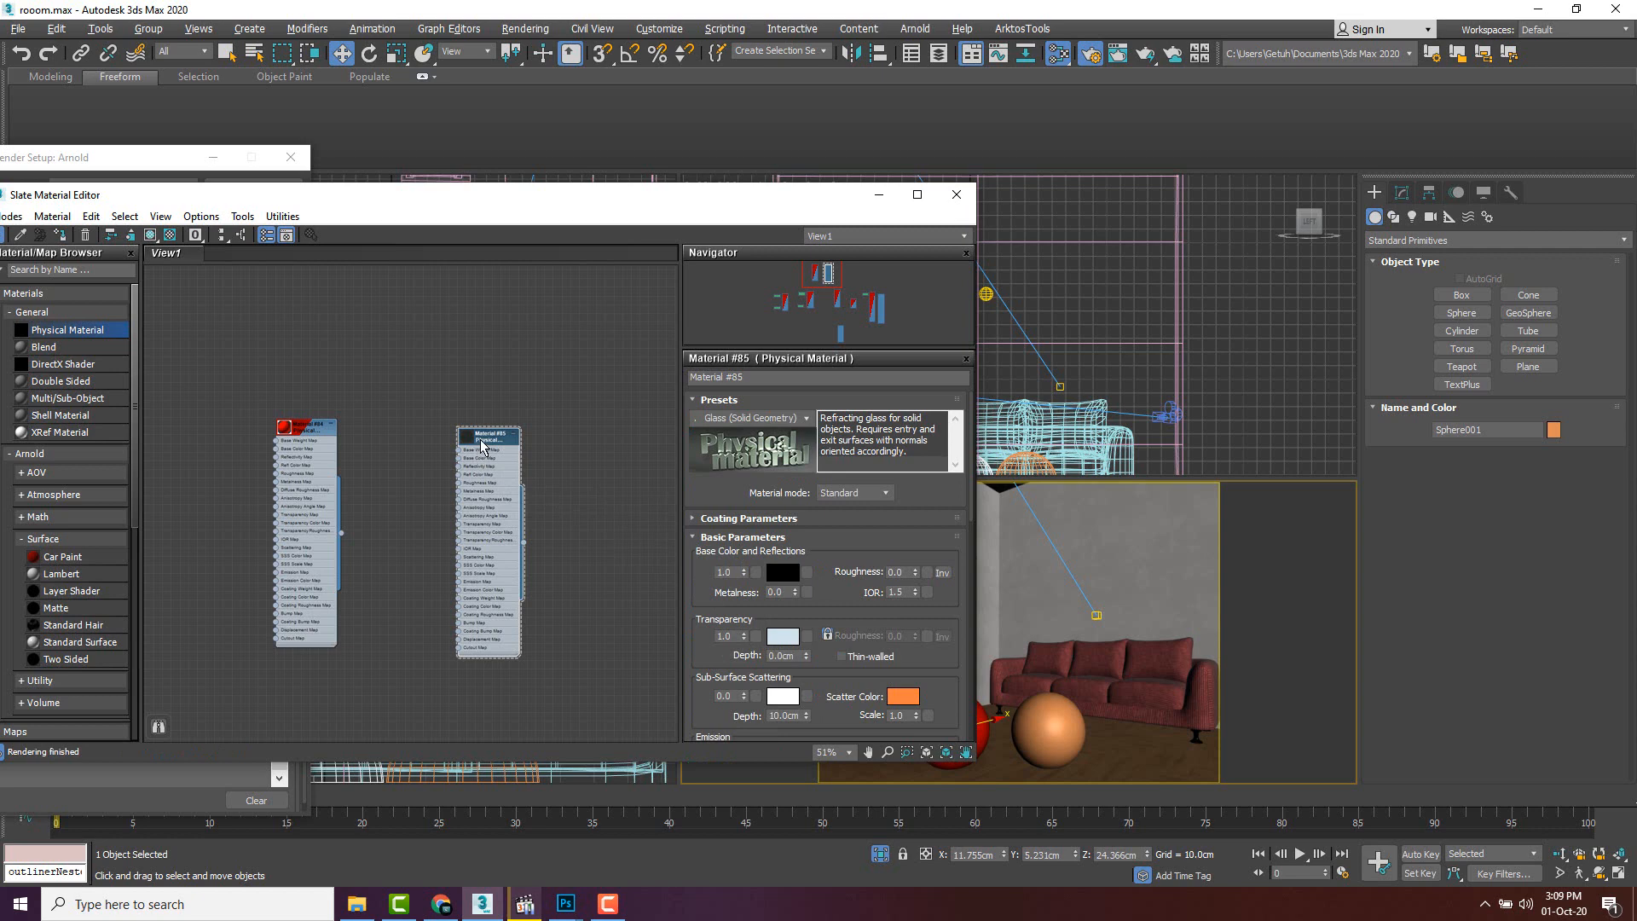
- Assign the glass material to the remaining orange sphere and close the Slate Material Editor
click(1047, 715)
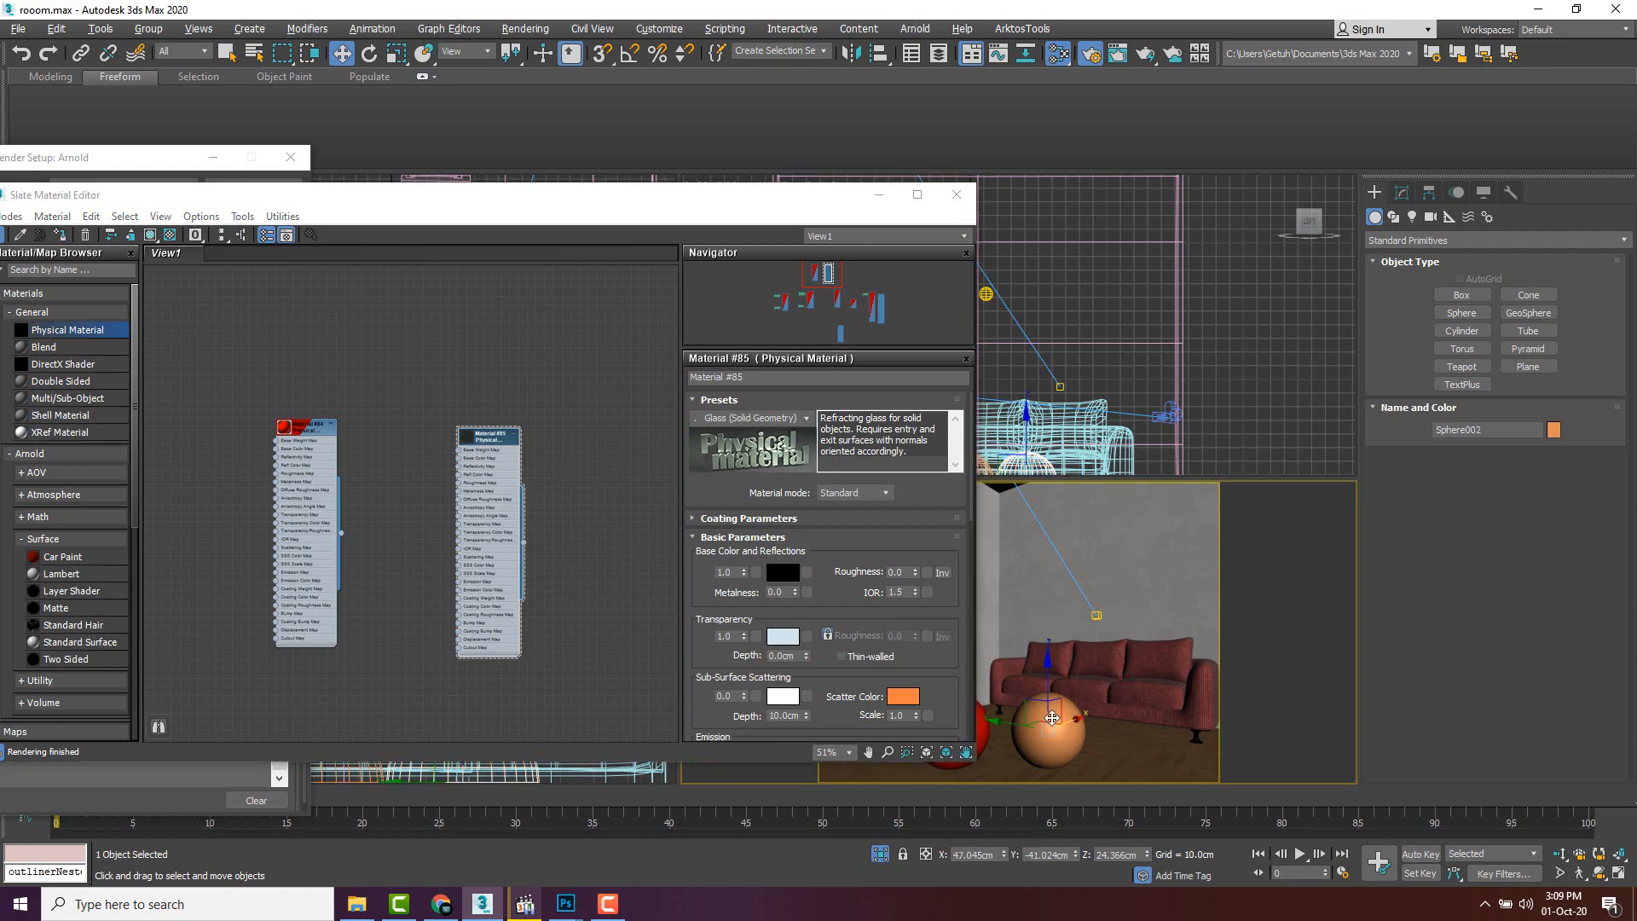
right_click(483, 437)
click(507, 460)
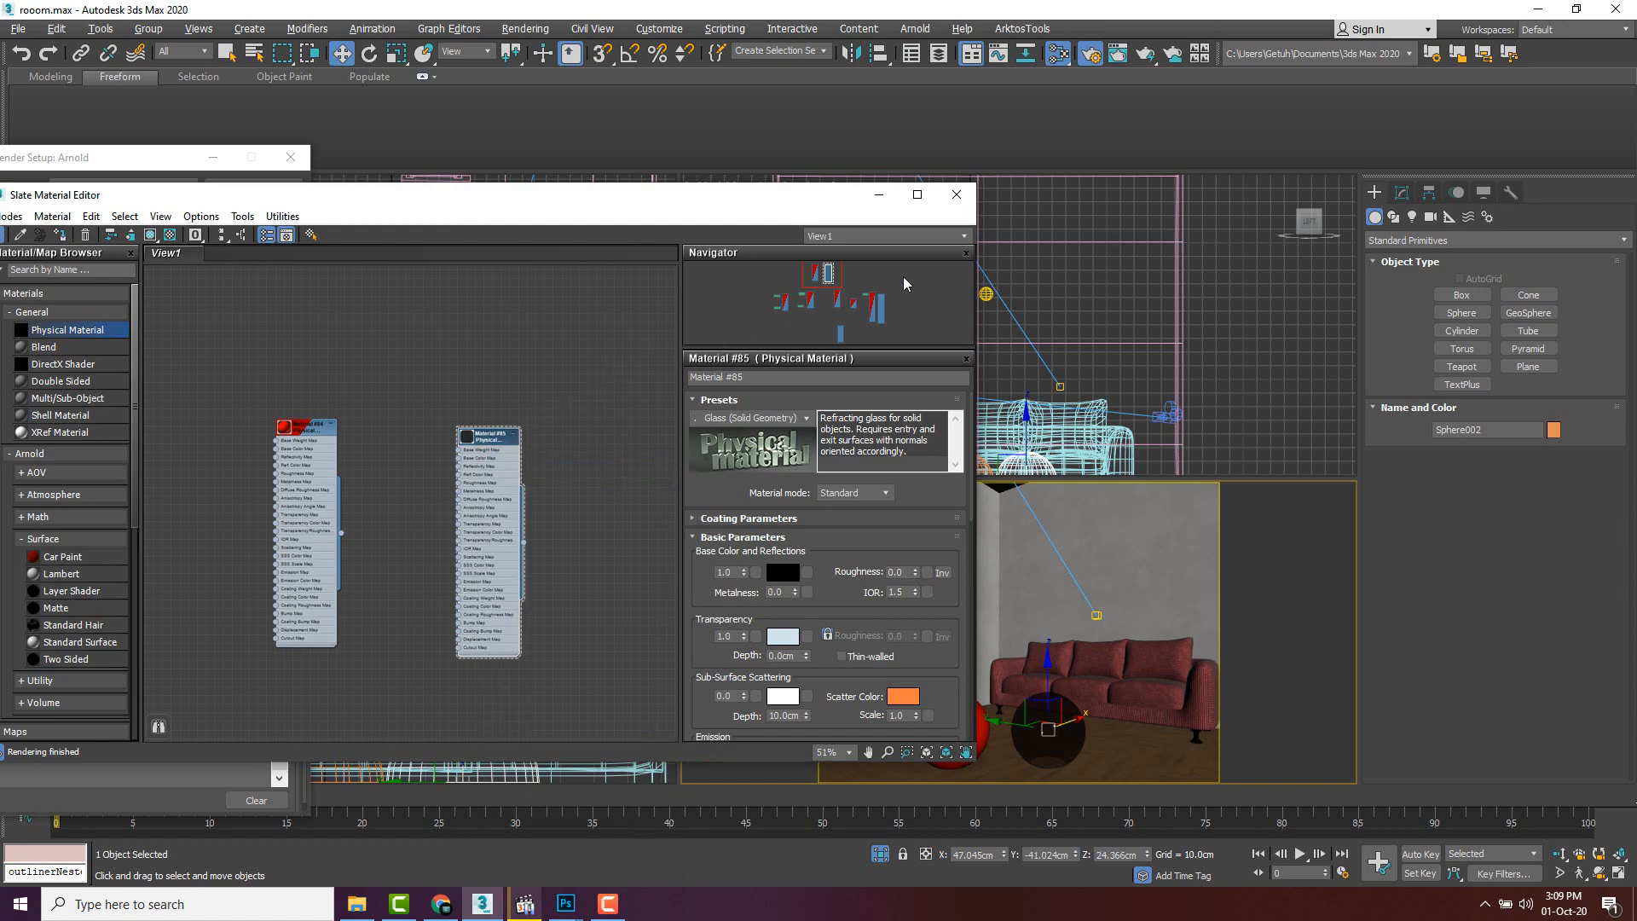
click(955, 194)
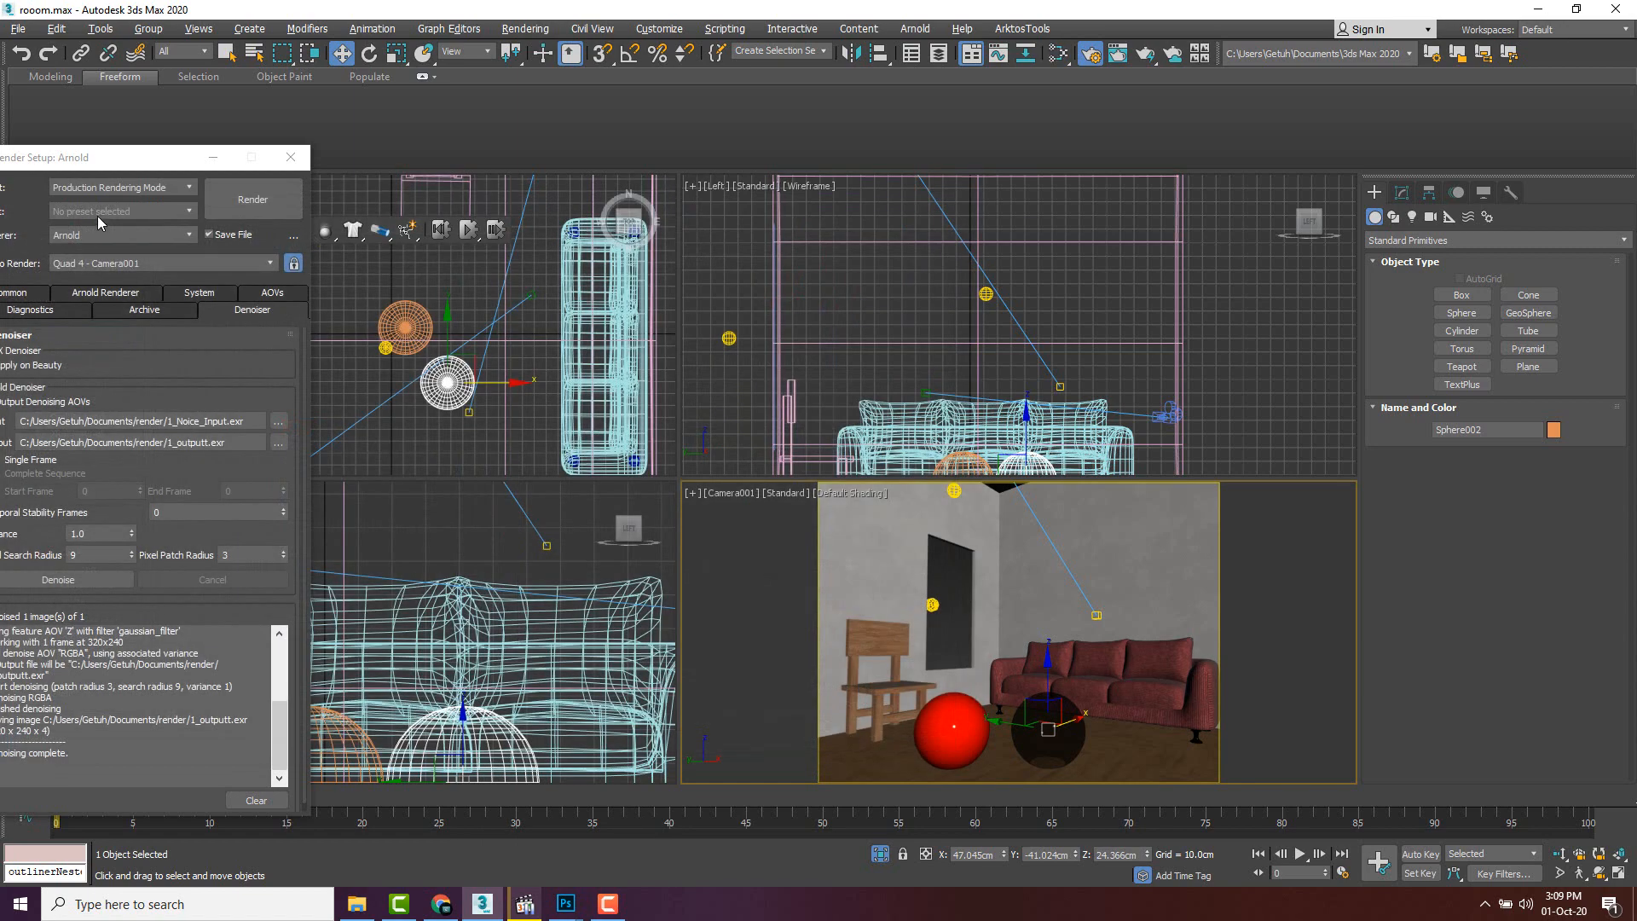
- Set the render output size to 720x486 and render Camera001, overwriting the existing 1.png
drag(117, 167, 201, 164)
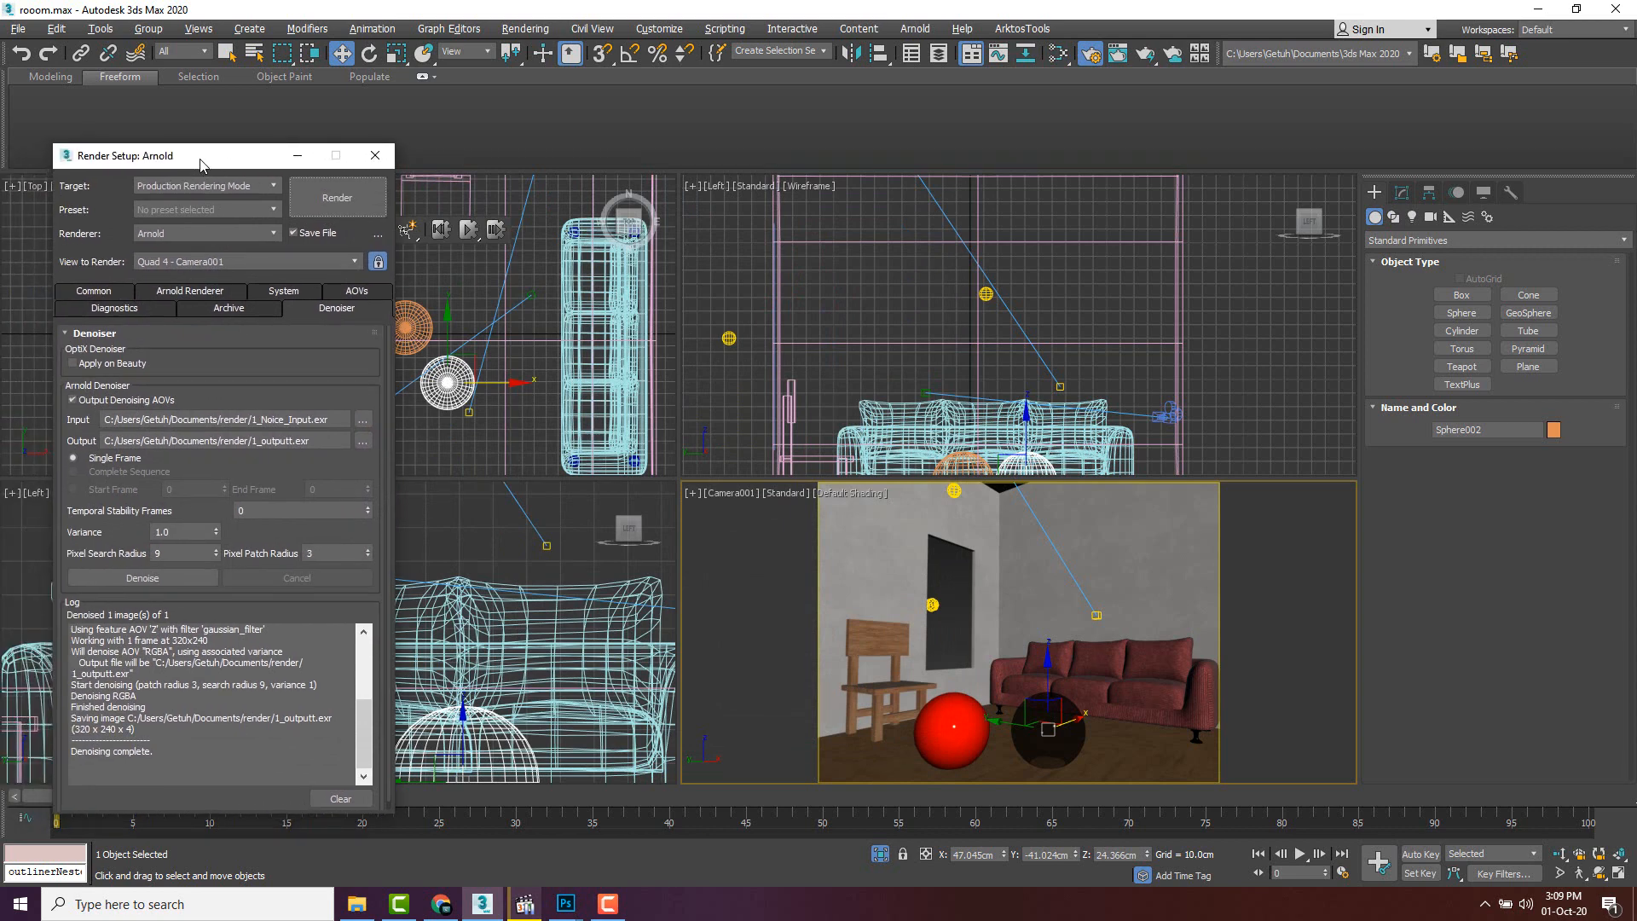
click(100, 292)
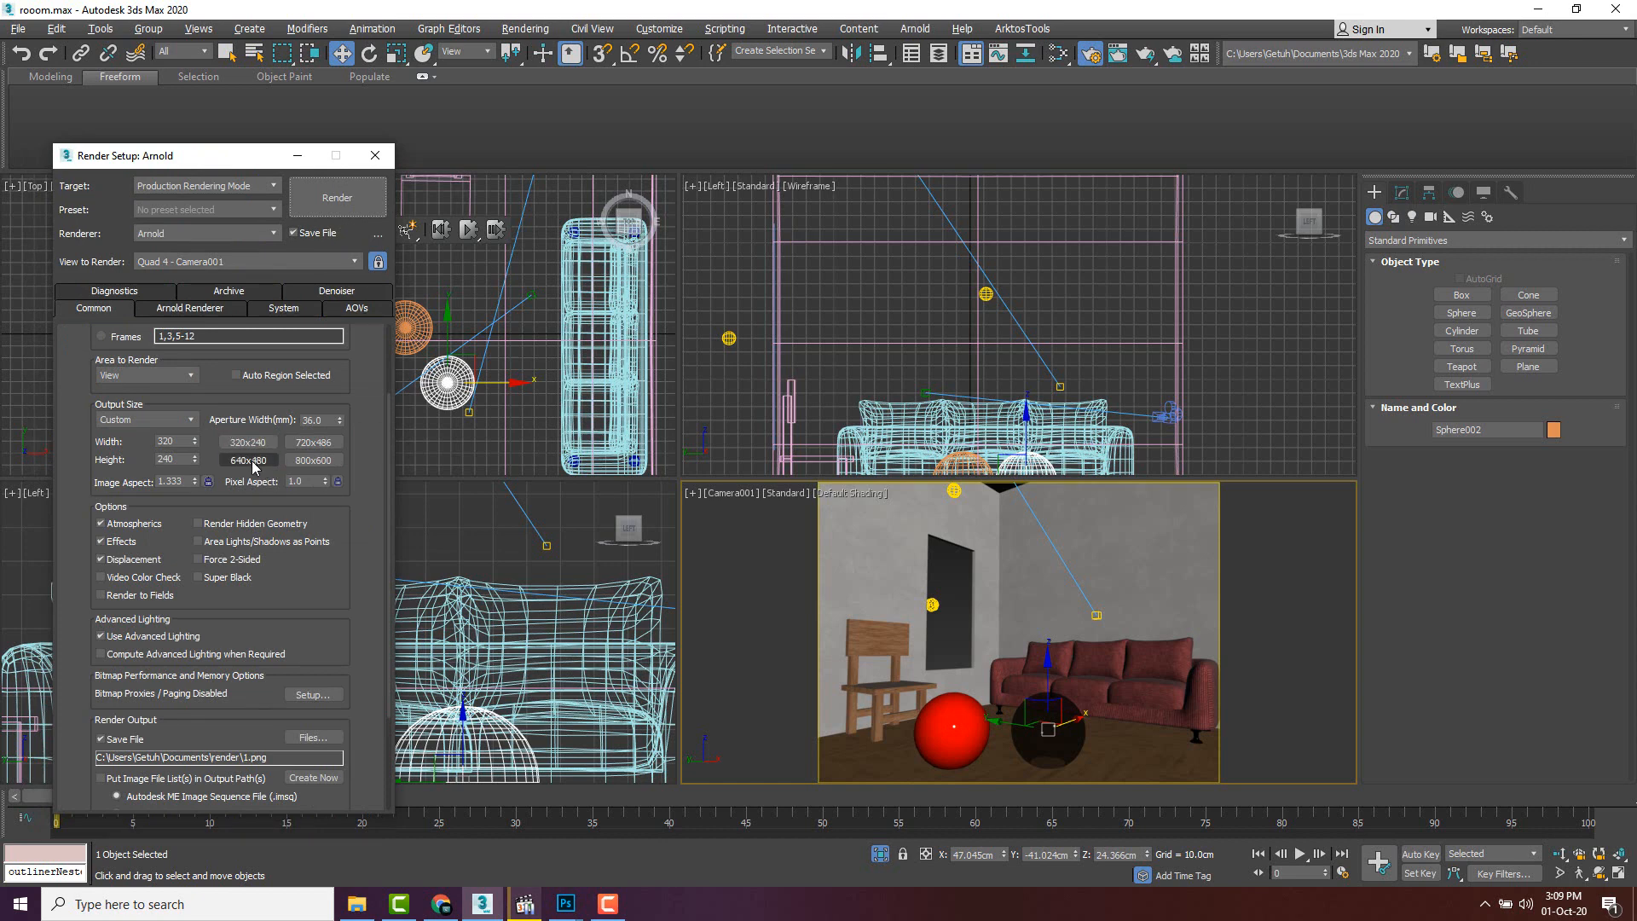
click(314, 442)
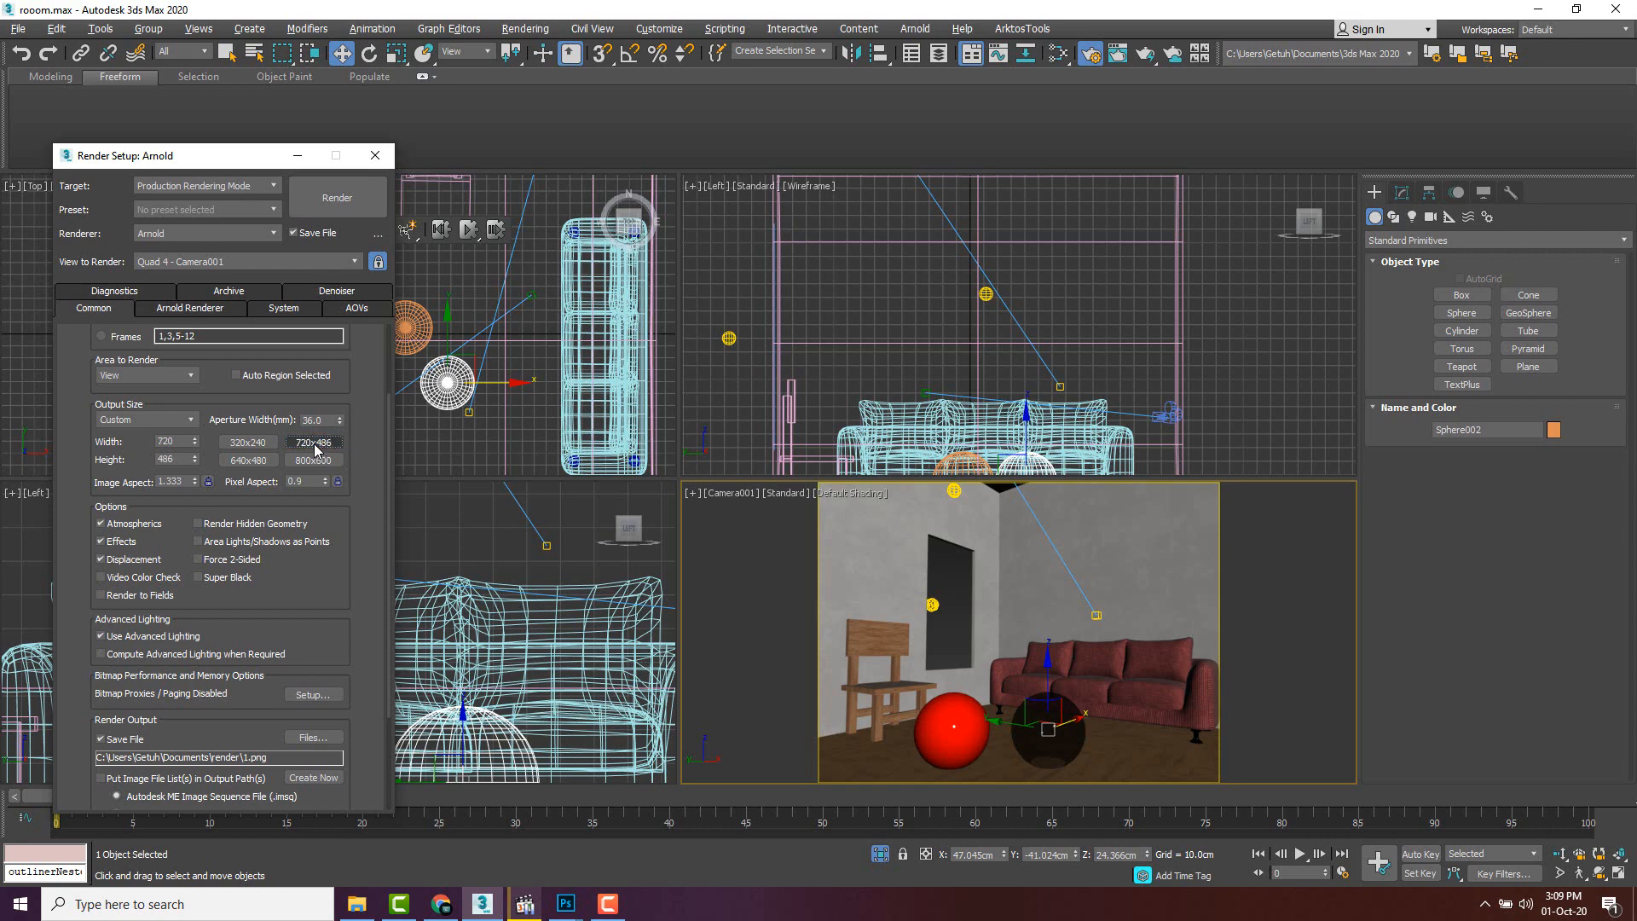
click(346, 200)
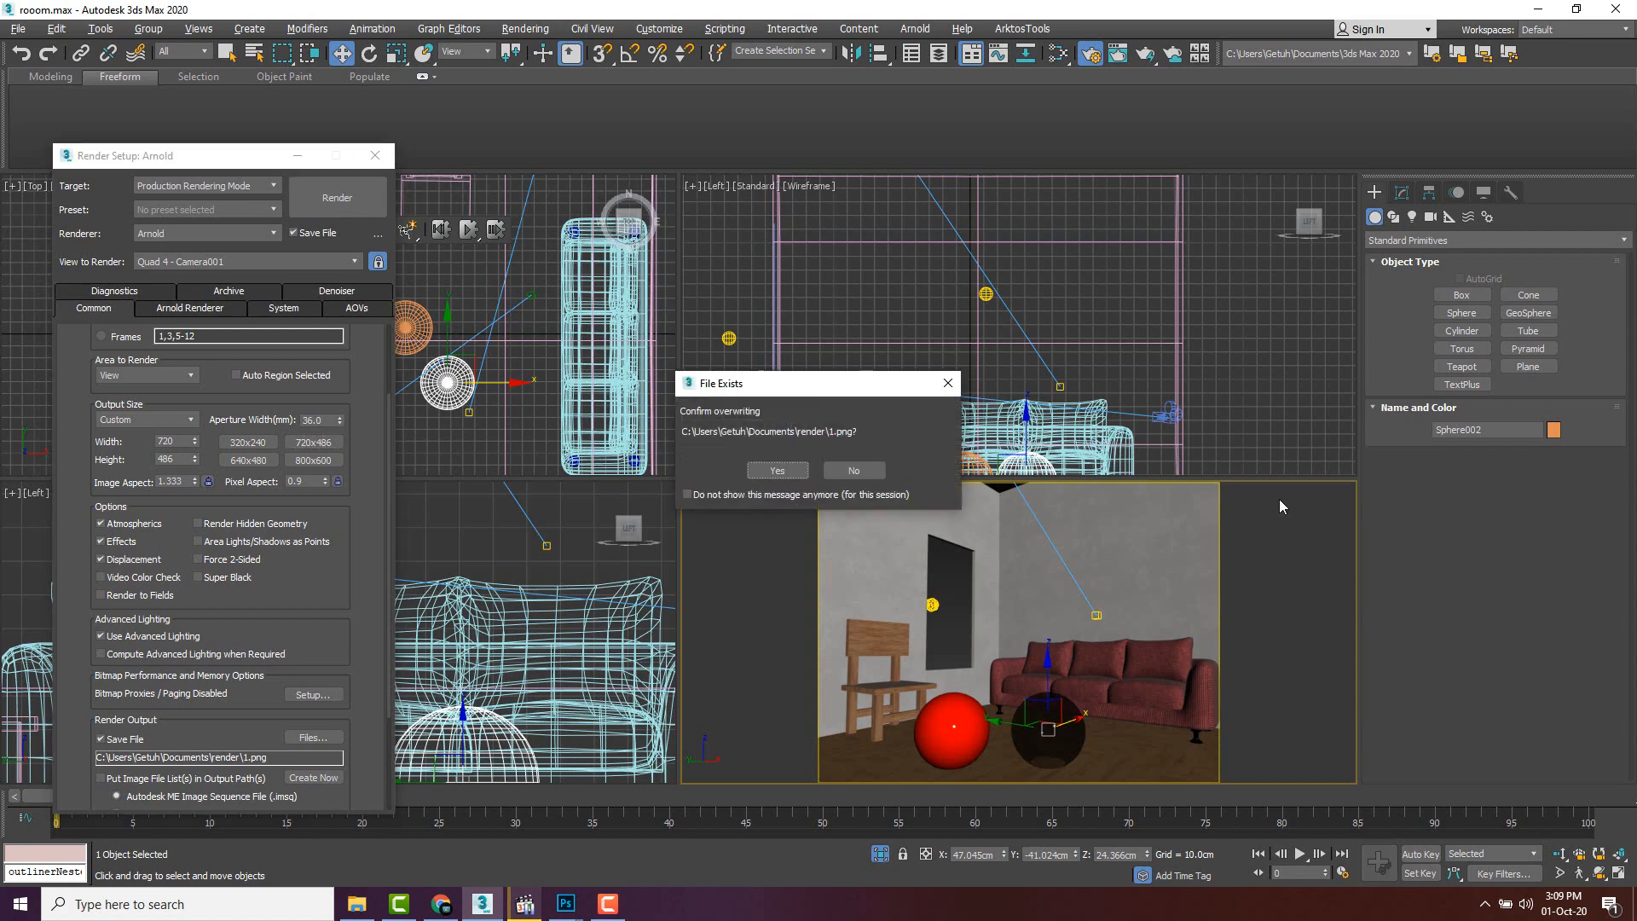
click(776, 471)
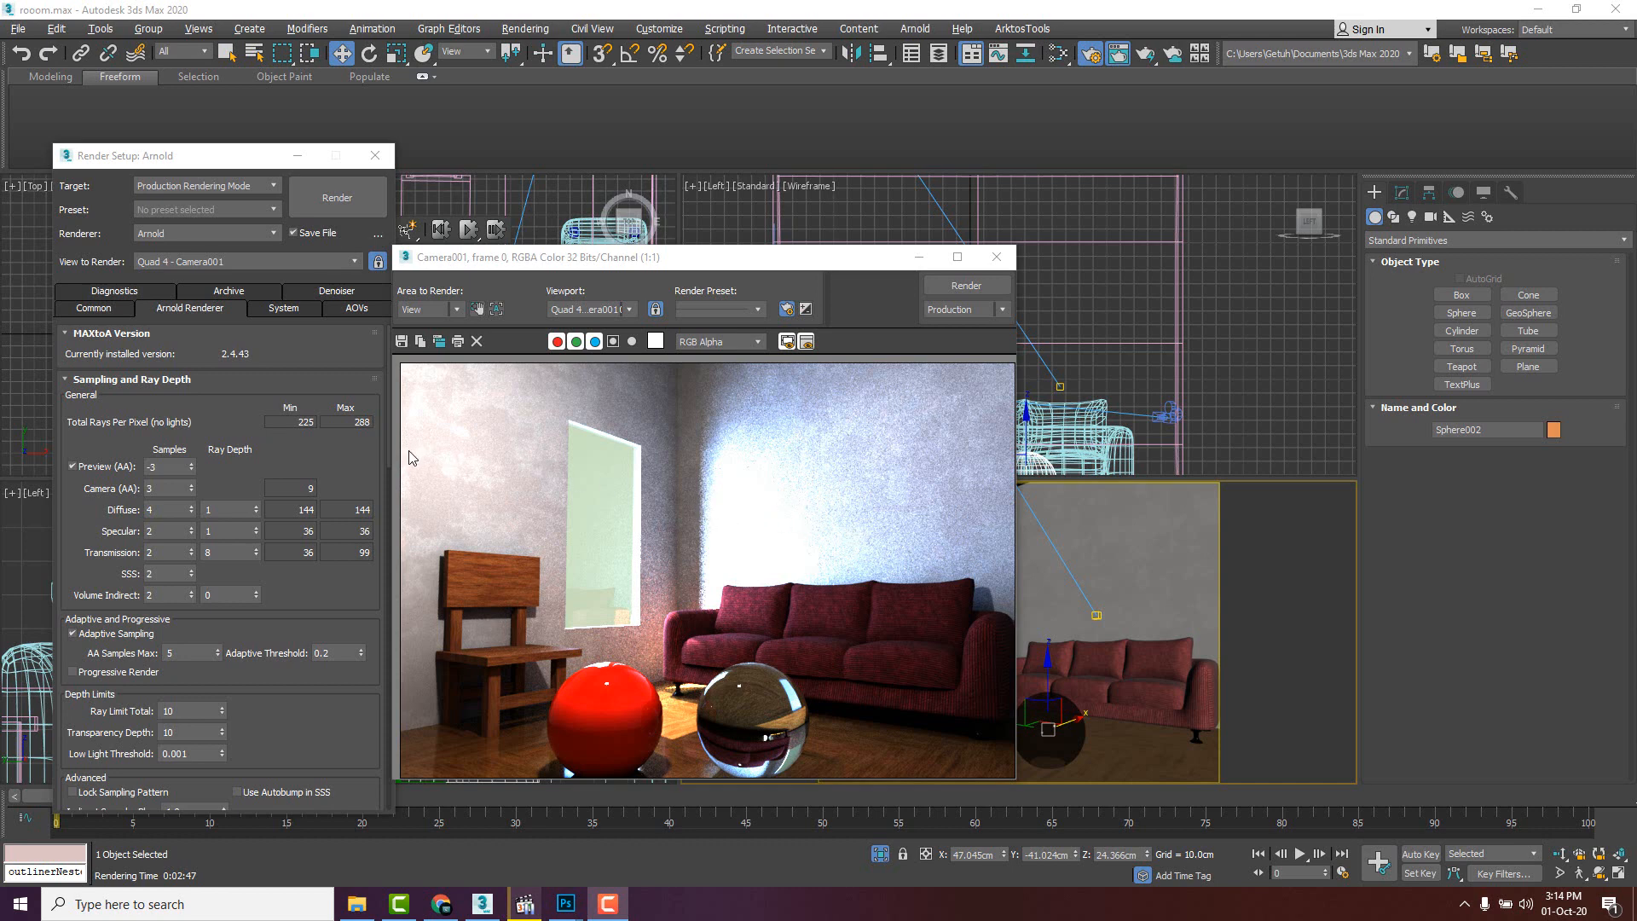
- Review the Denoiser settings and log, and switch to the denoised 1_outputt.exr image in Photoshop
click(338, 293)
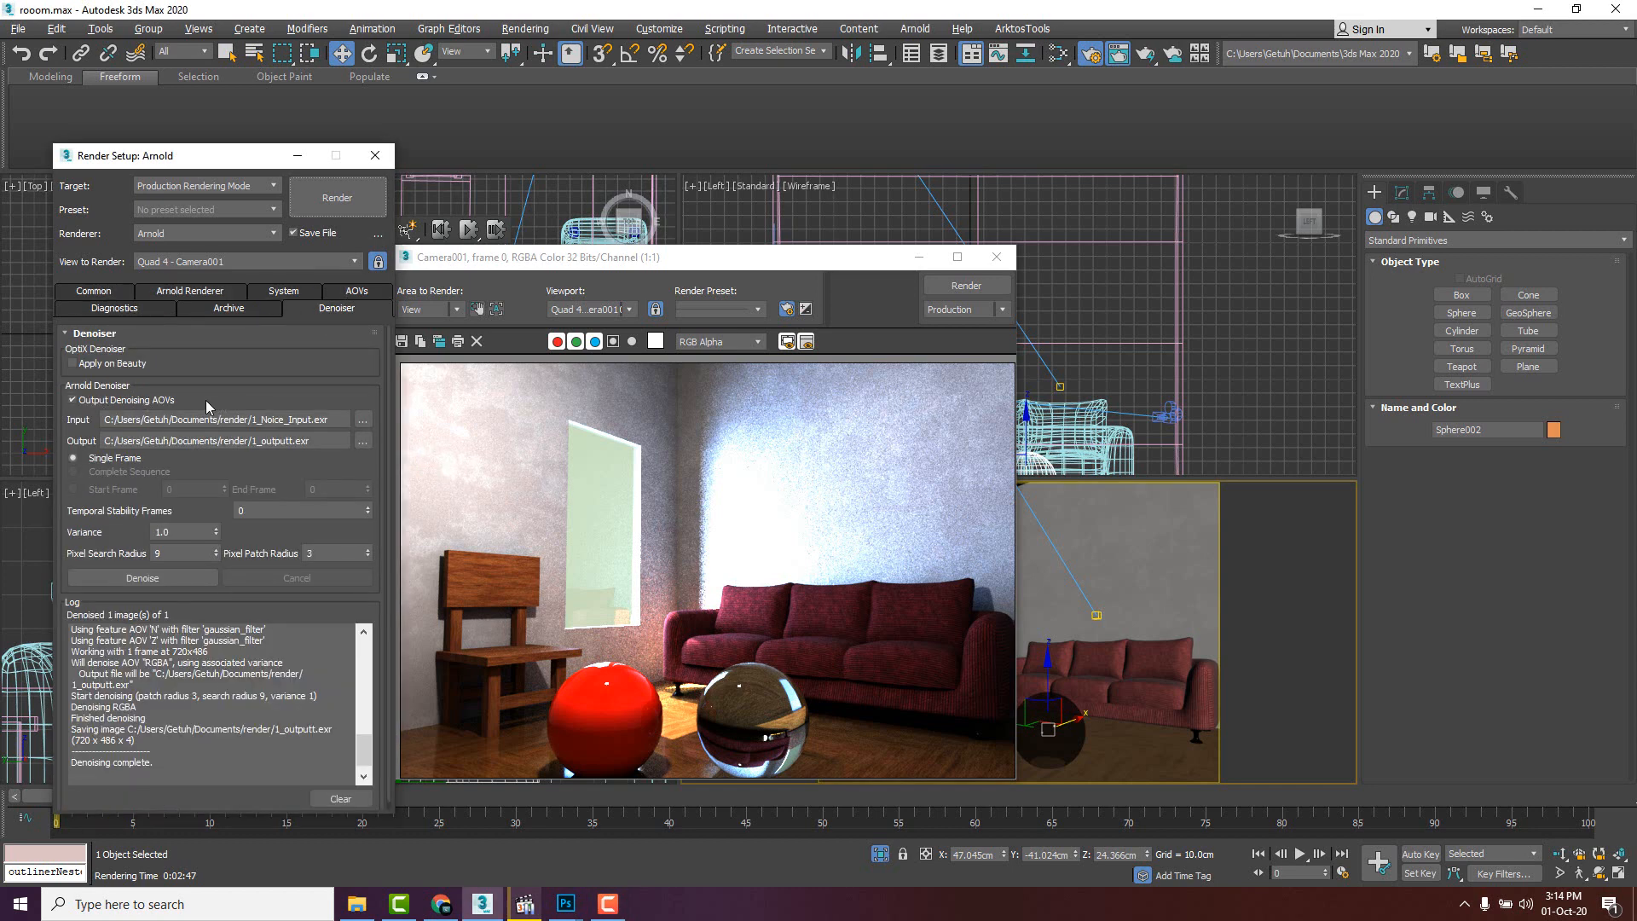
click(564, 911)
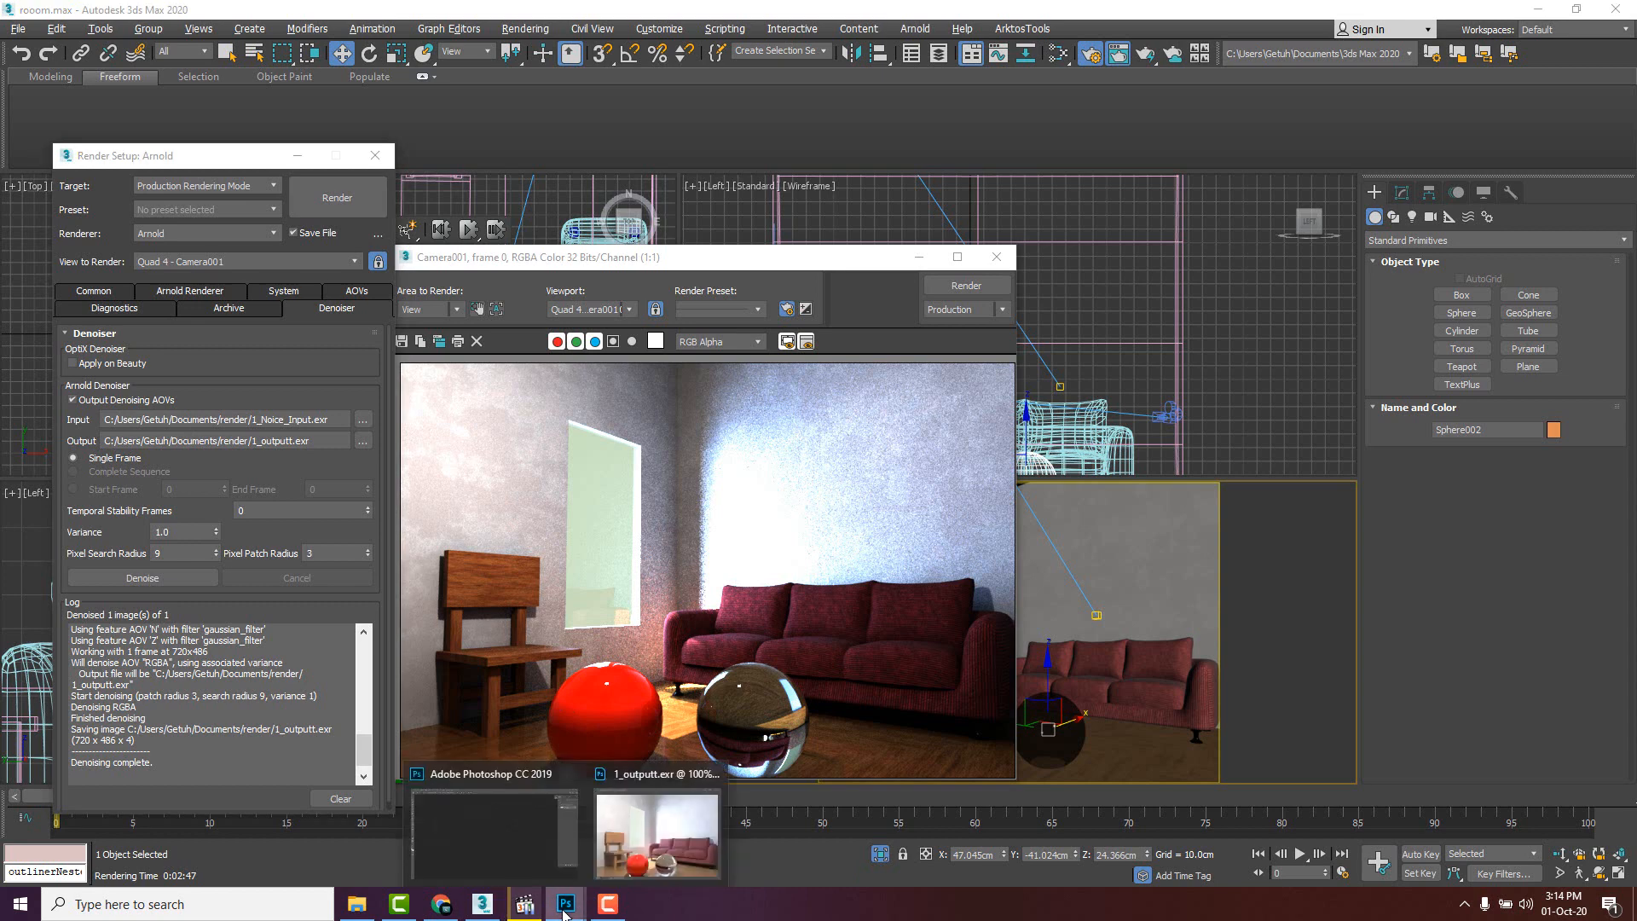
click(656, 836)
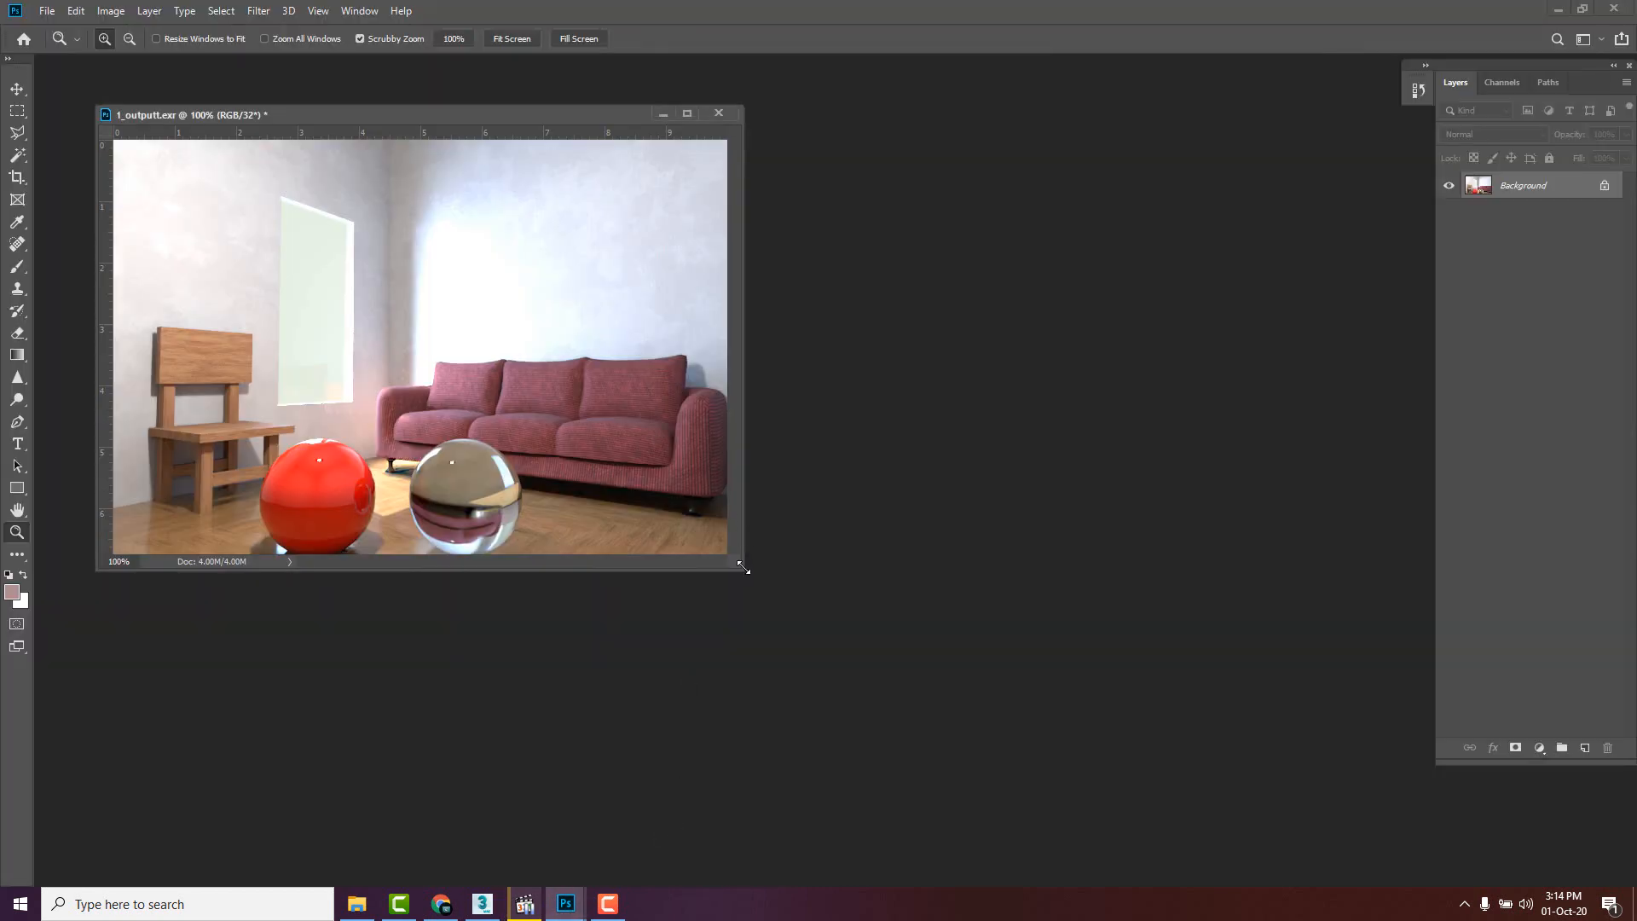
- Enlarge the 1_outputt.exr window and zoom to 200% to examine the denoised spheres, sofa and chair
drag(752, 578, 832, 659)
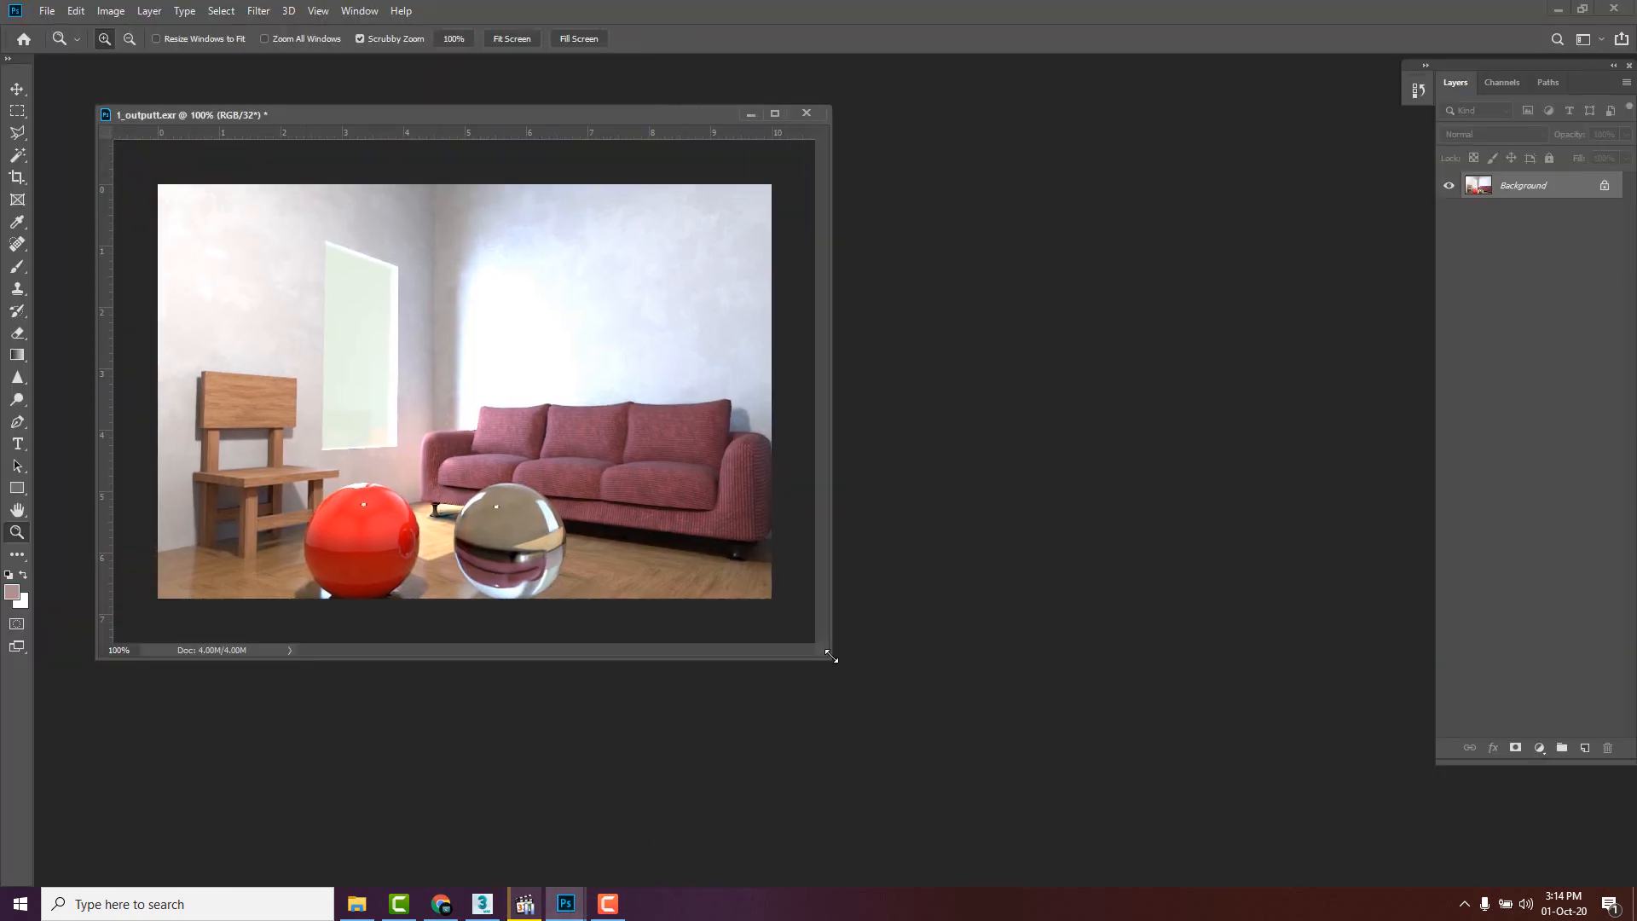
click(592, 554)
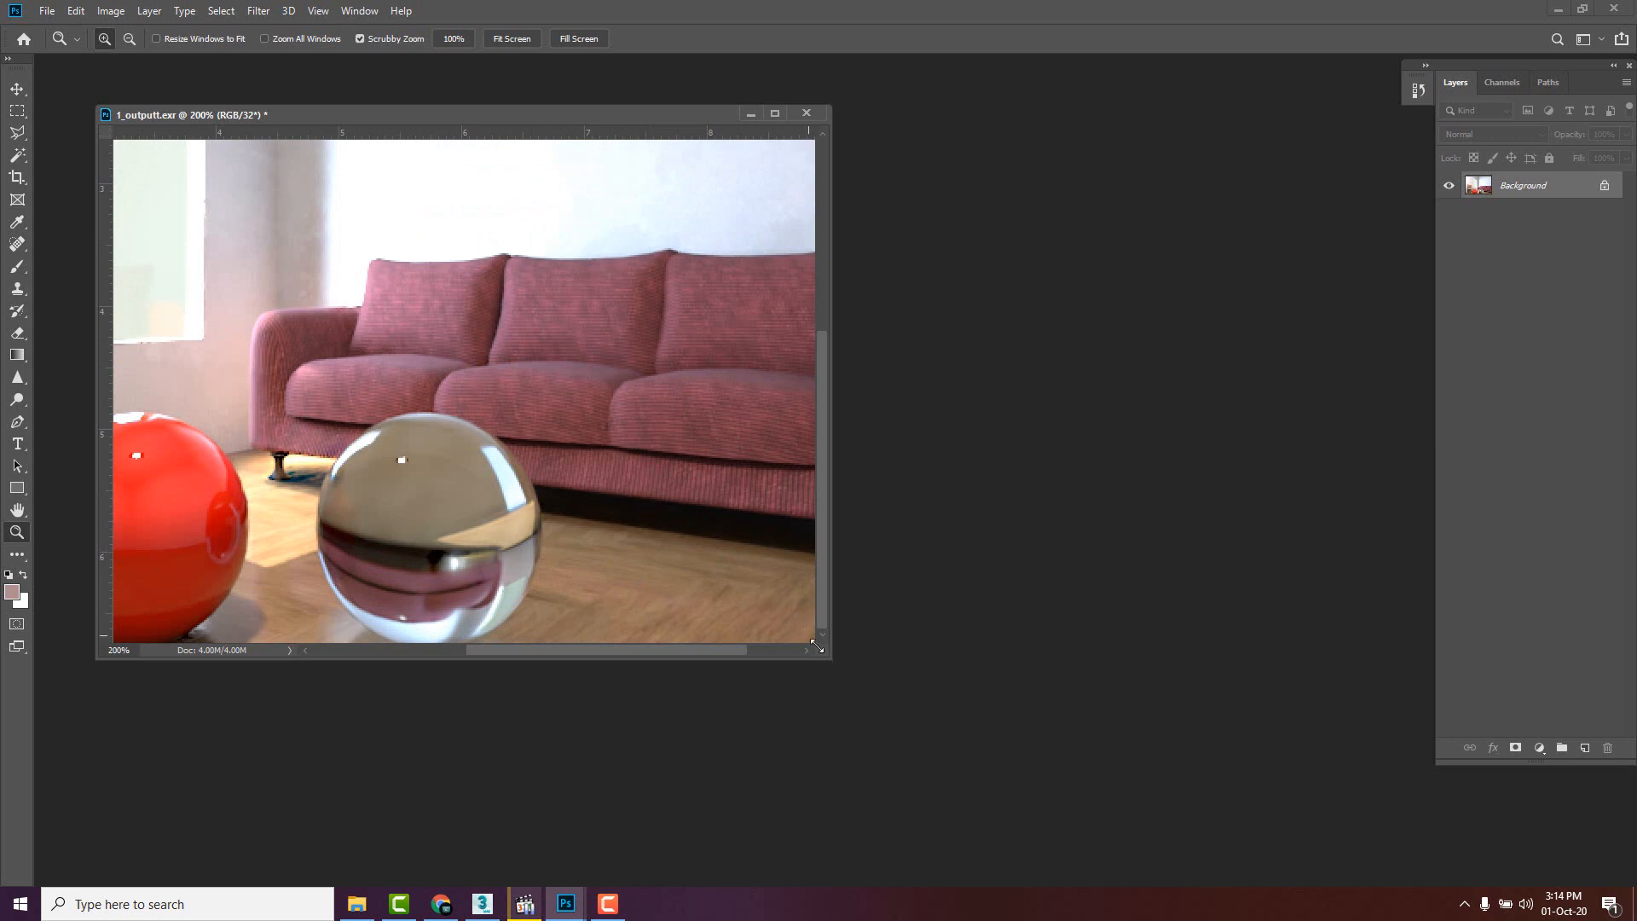
drag(831, 659, 981, 780)
drag(649, 773, 564, 771)
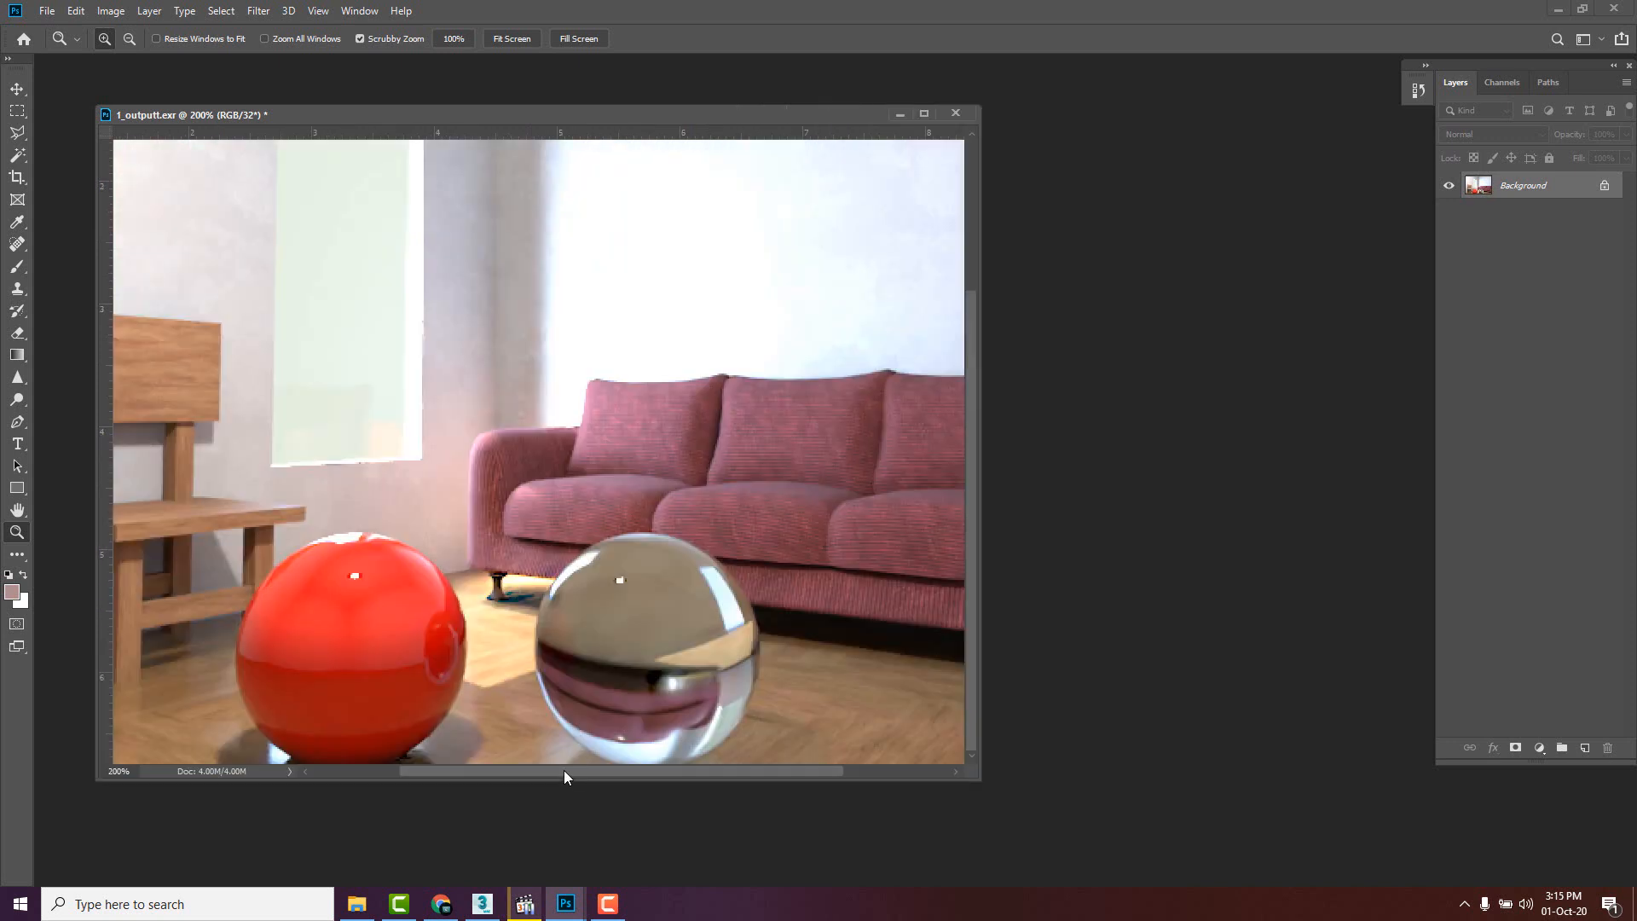